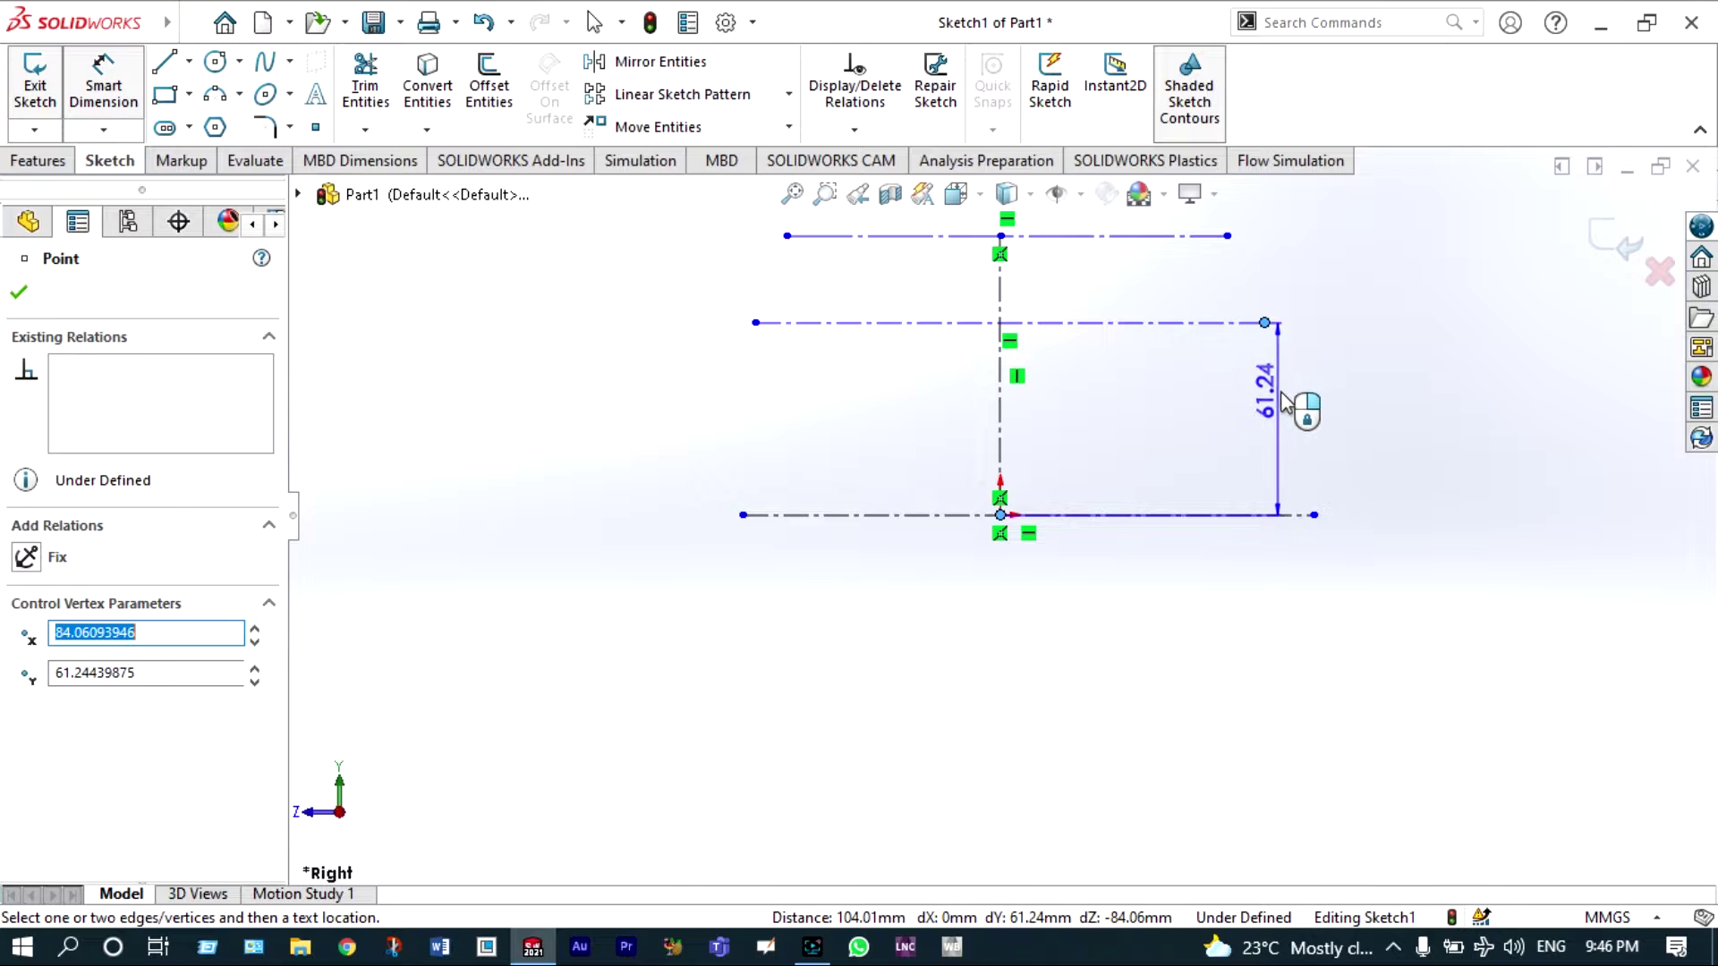
- Dimension the vertical distance between the top and middle horizontal centerlines as 25 mm
{"action": "left_click", "coordinate": [1000, 237]}
{"action": "left_click", "coordinate": [989, 321]}
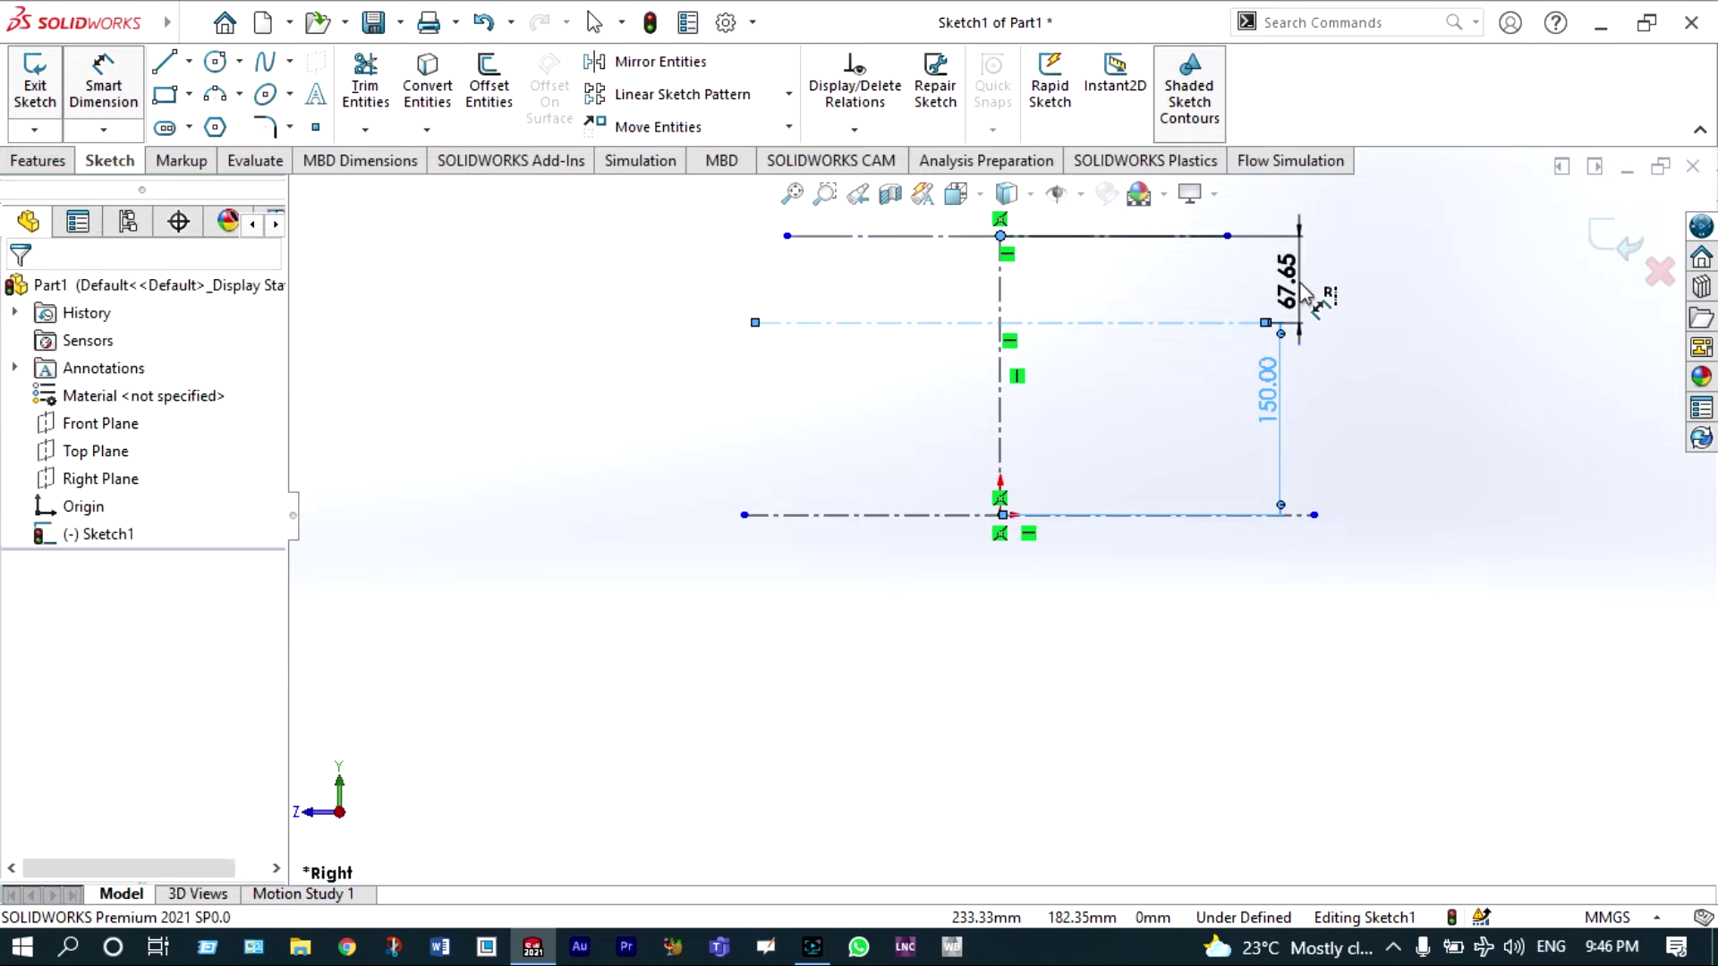
{"action": "left_click", "coordinate": [1303, 291]}
{"action": "type", "text": "25"}
{"action": "key", "text": "Return"}
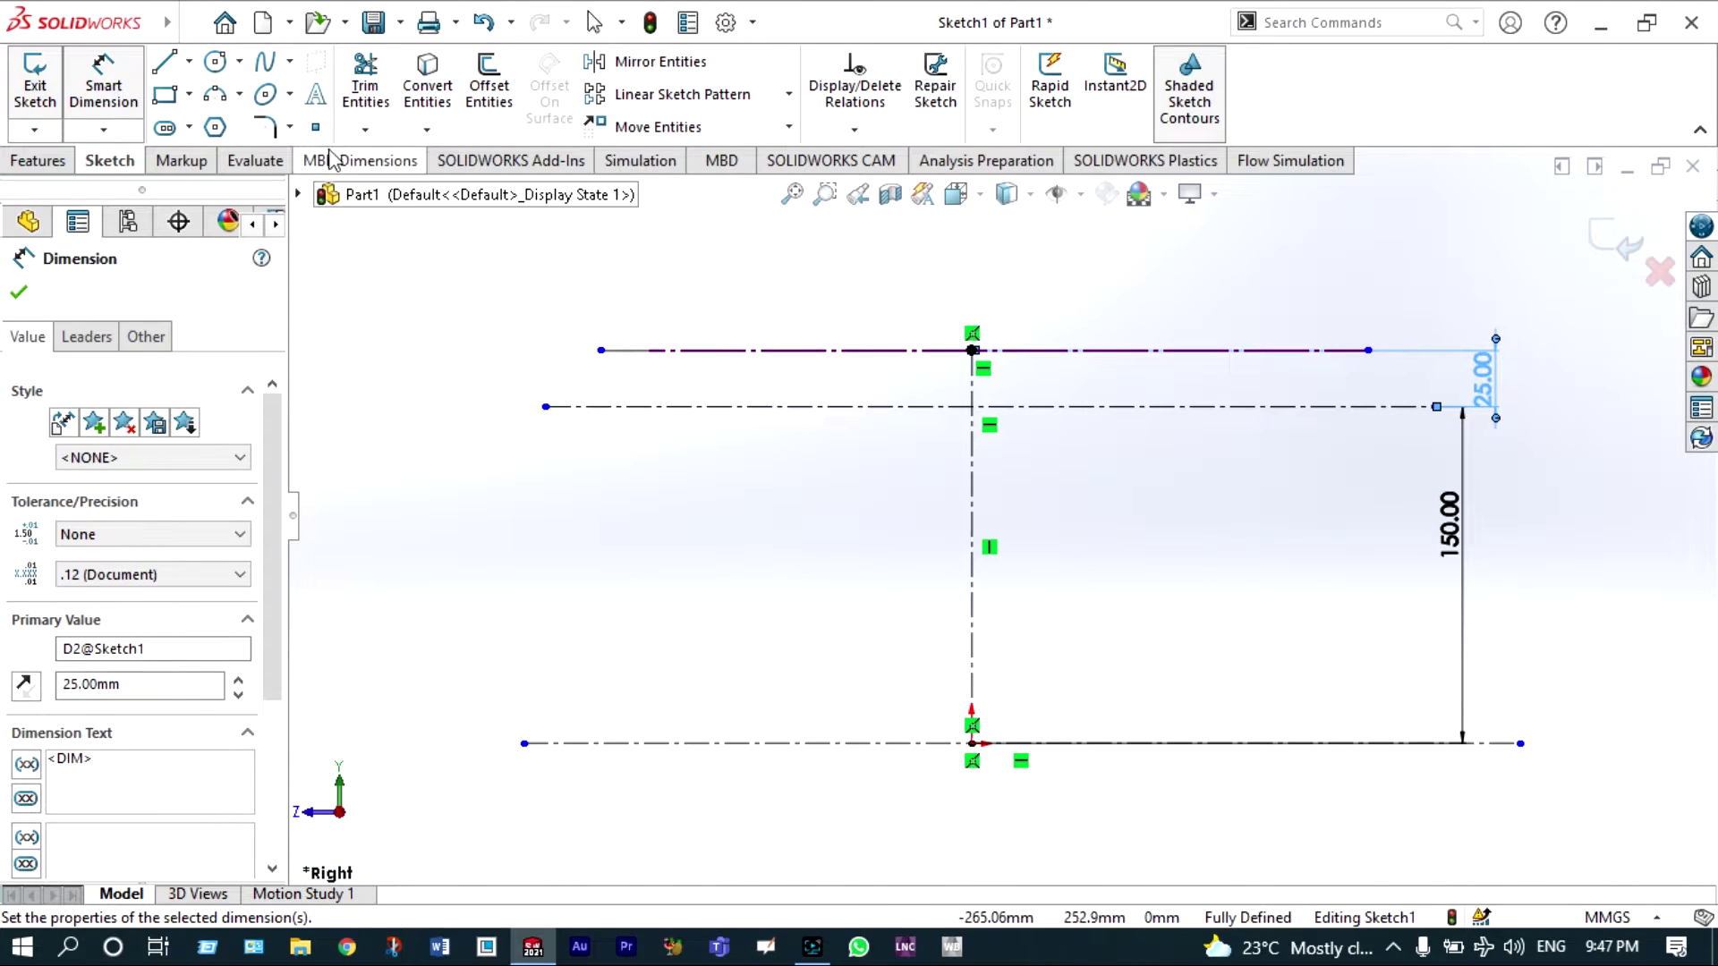
- Draw an upper semicircular arc centred where the top and vertical centerlines meet, and set its radius to 22.5 mm
{"action": "left_click", "coordinate": [216, 63]}
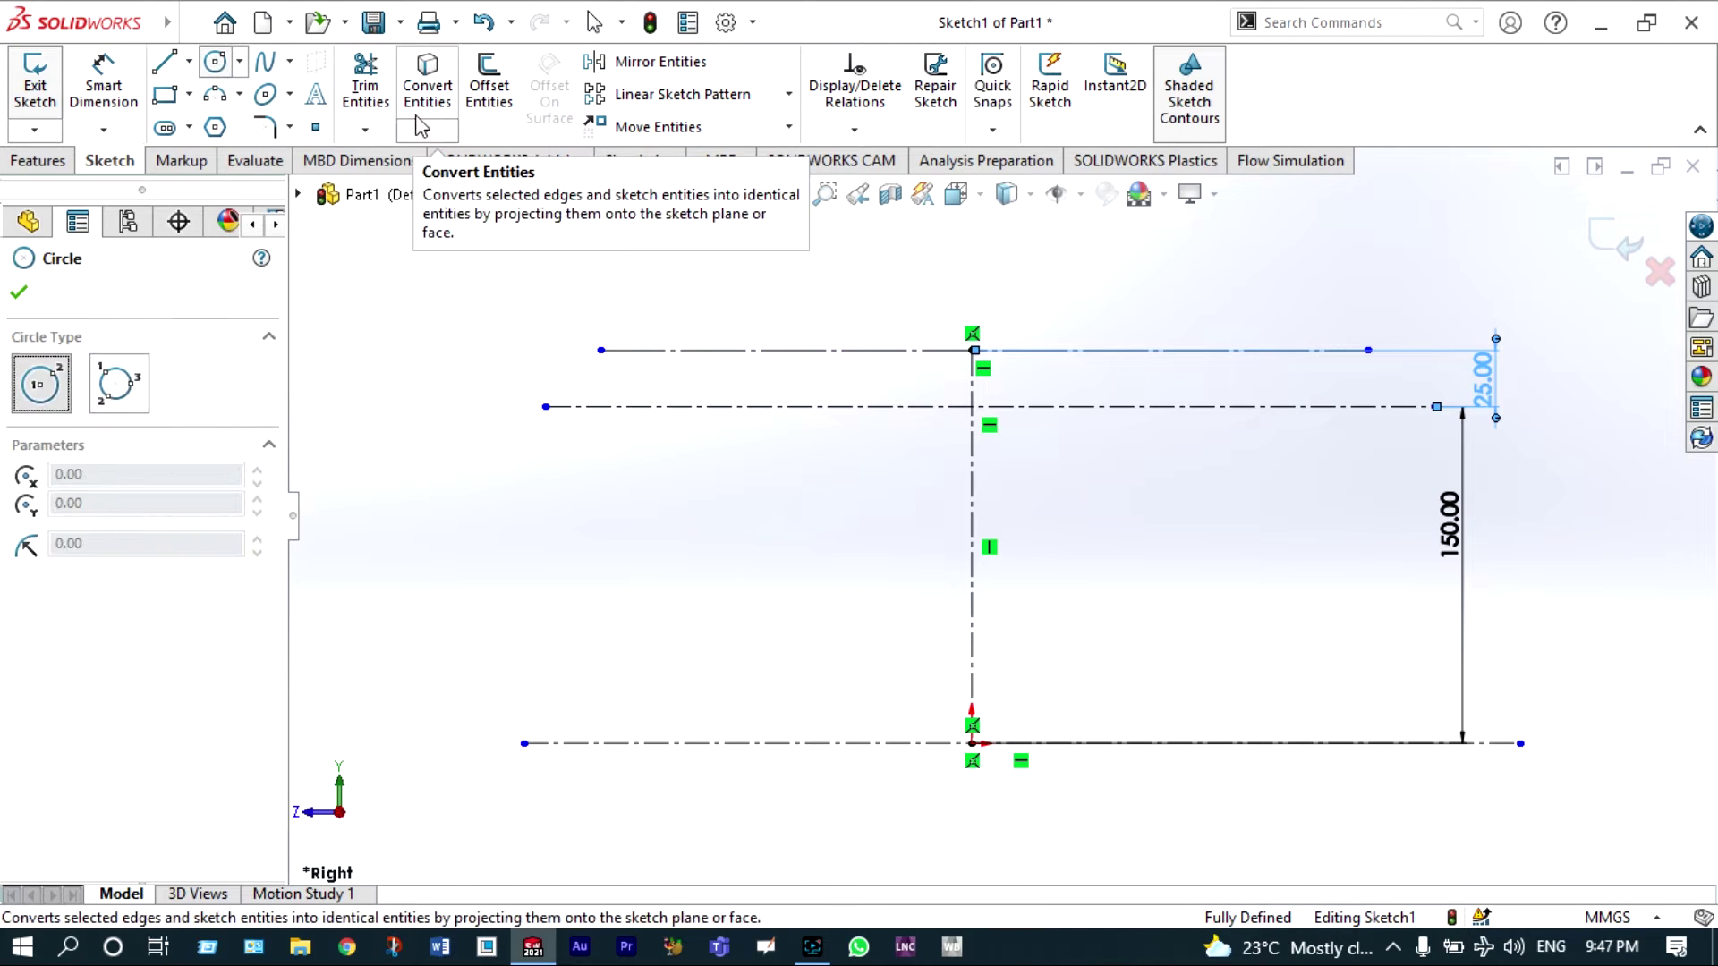
{"action": "left_click", "coordinate": [238, 95]}
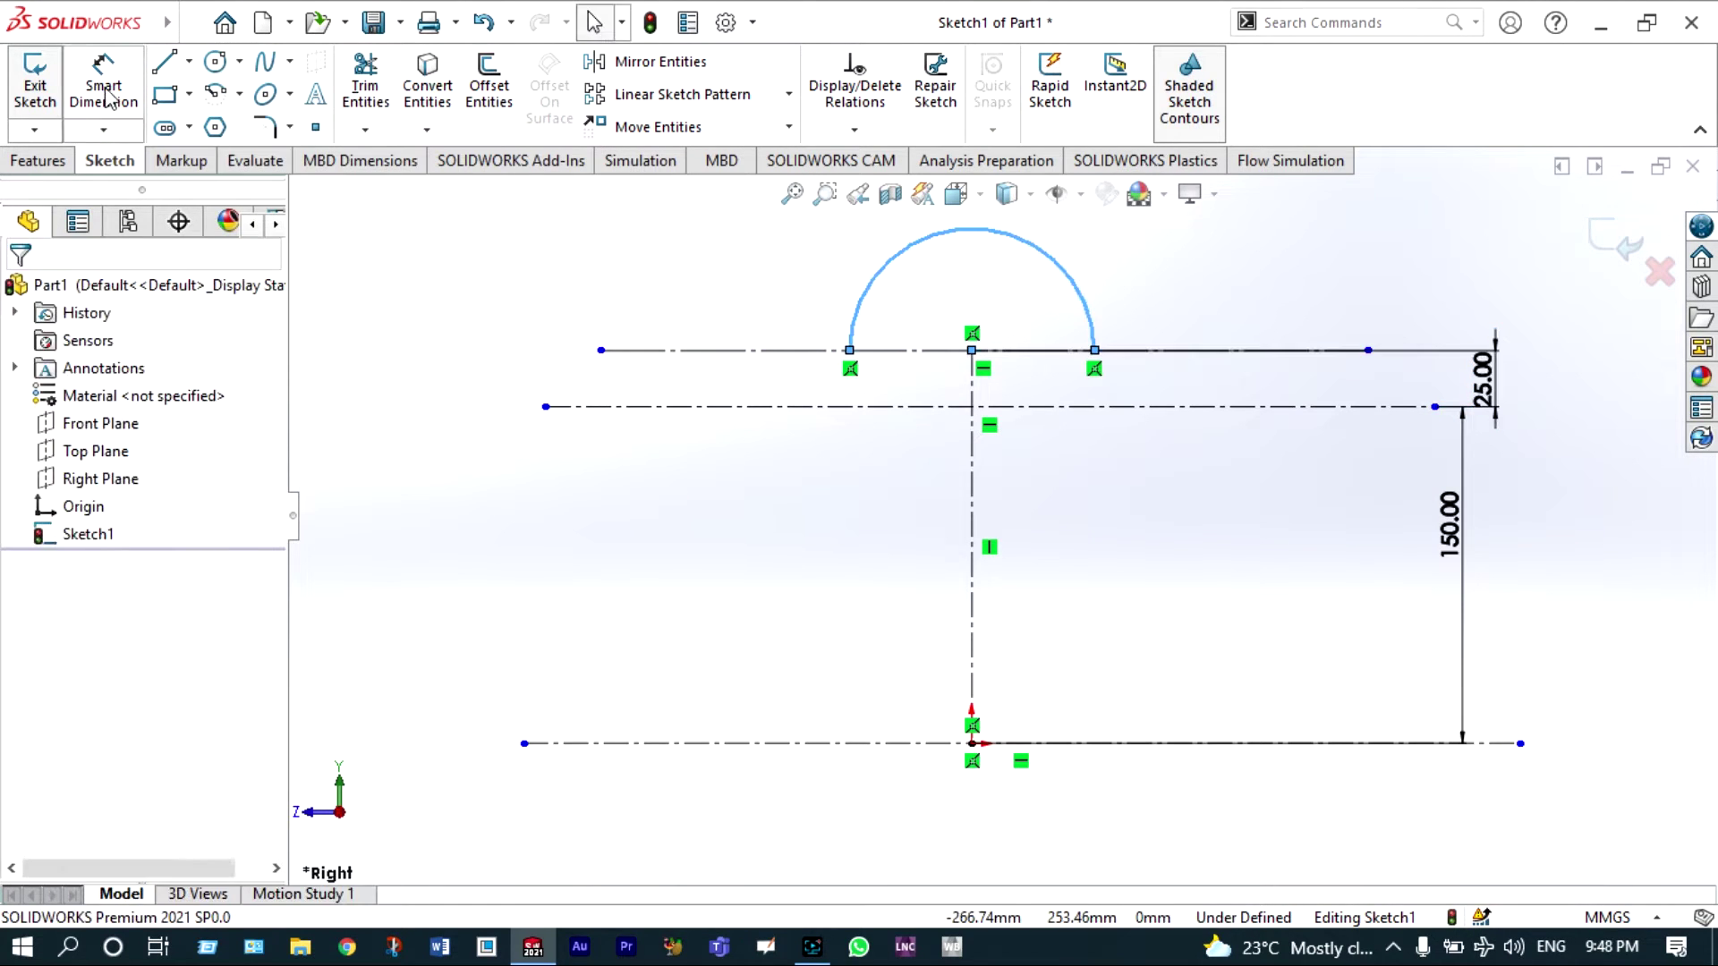
{"action": "left_click", "coordinate": [105, 94]}
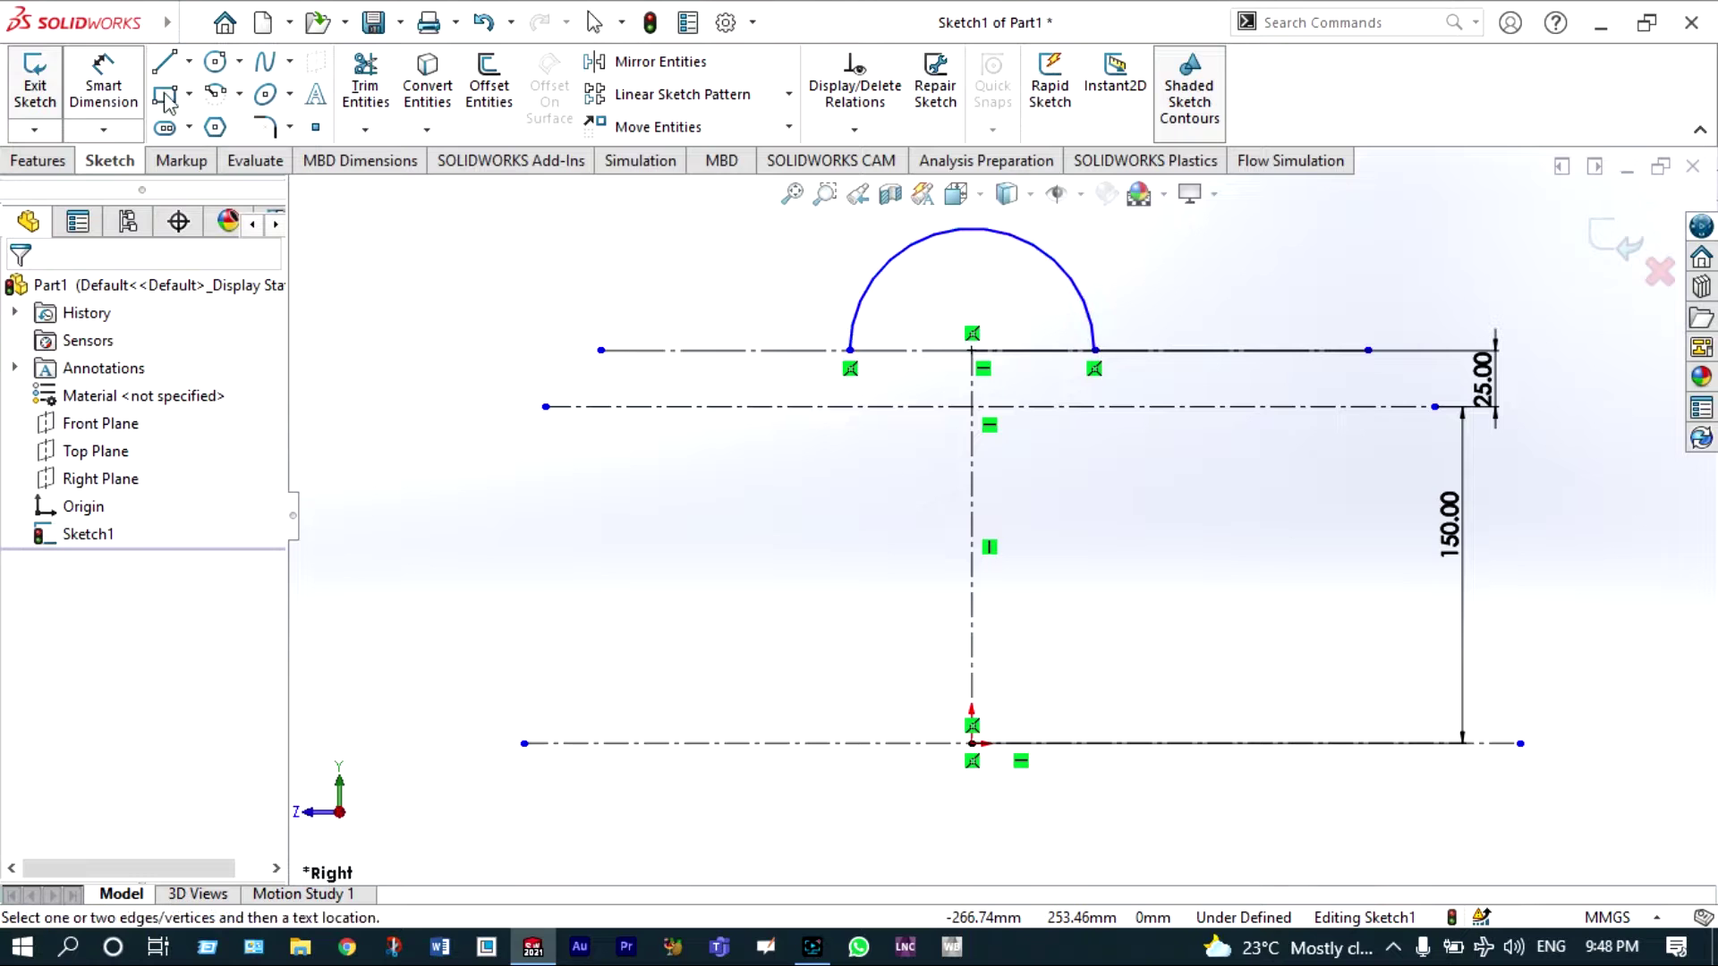
{"action": "left_click", "coordinate": [1038, 258]}
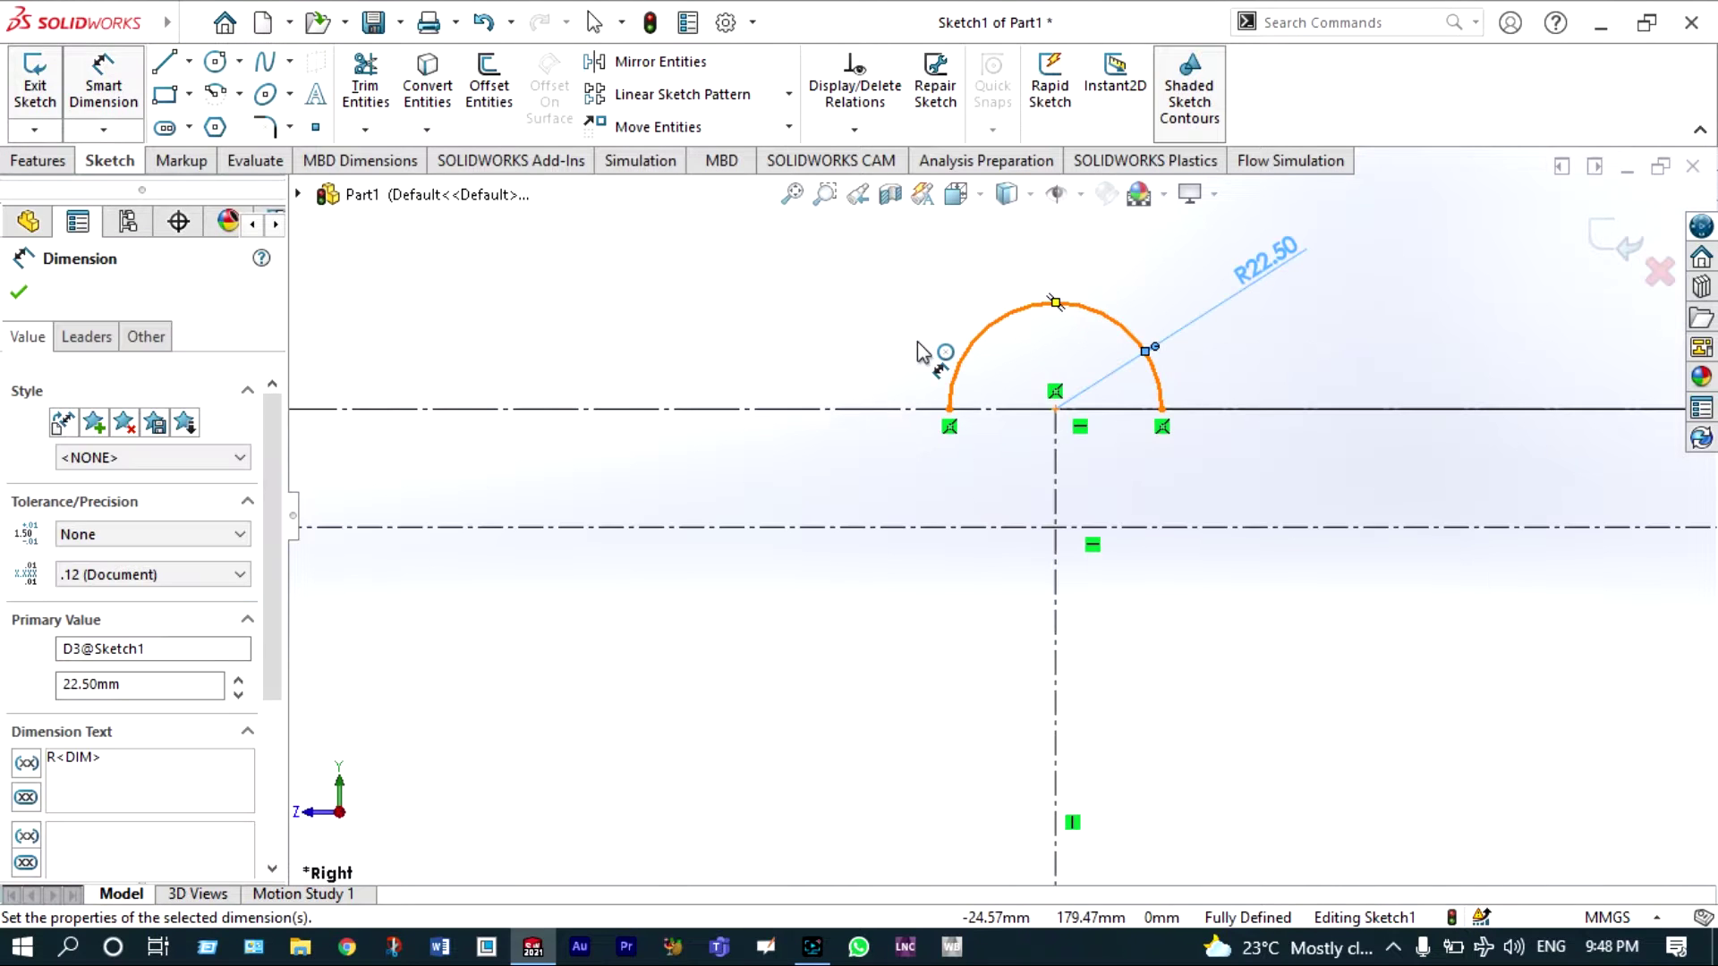
- Draw a small 3 point arc outward from the semicircle's left endpoint and set its radius to 1 mm
{"action": "scroll", "coordinate": [950, 495], "scroll_direction": "down", "scroll_amount": 3}
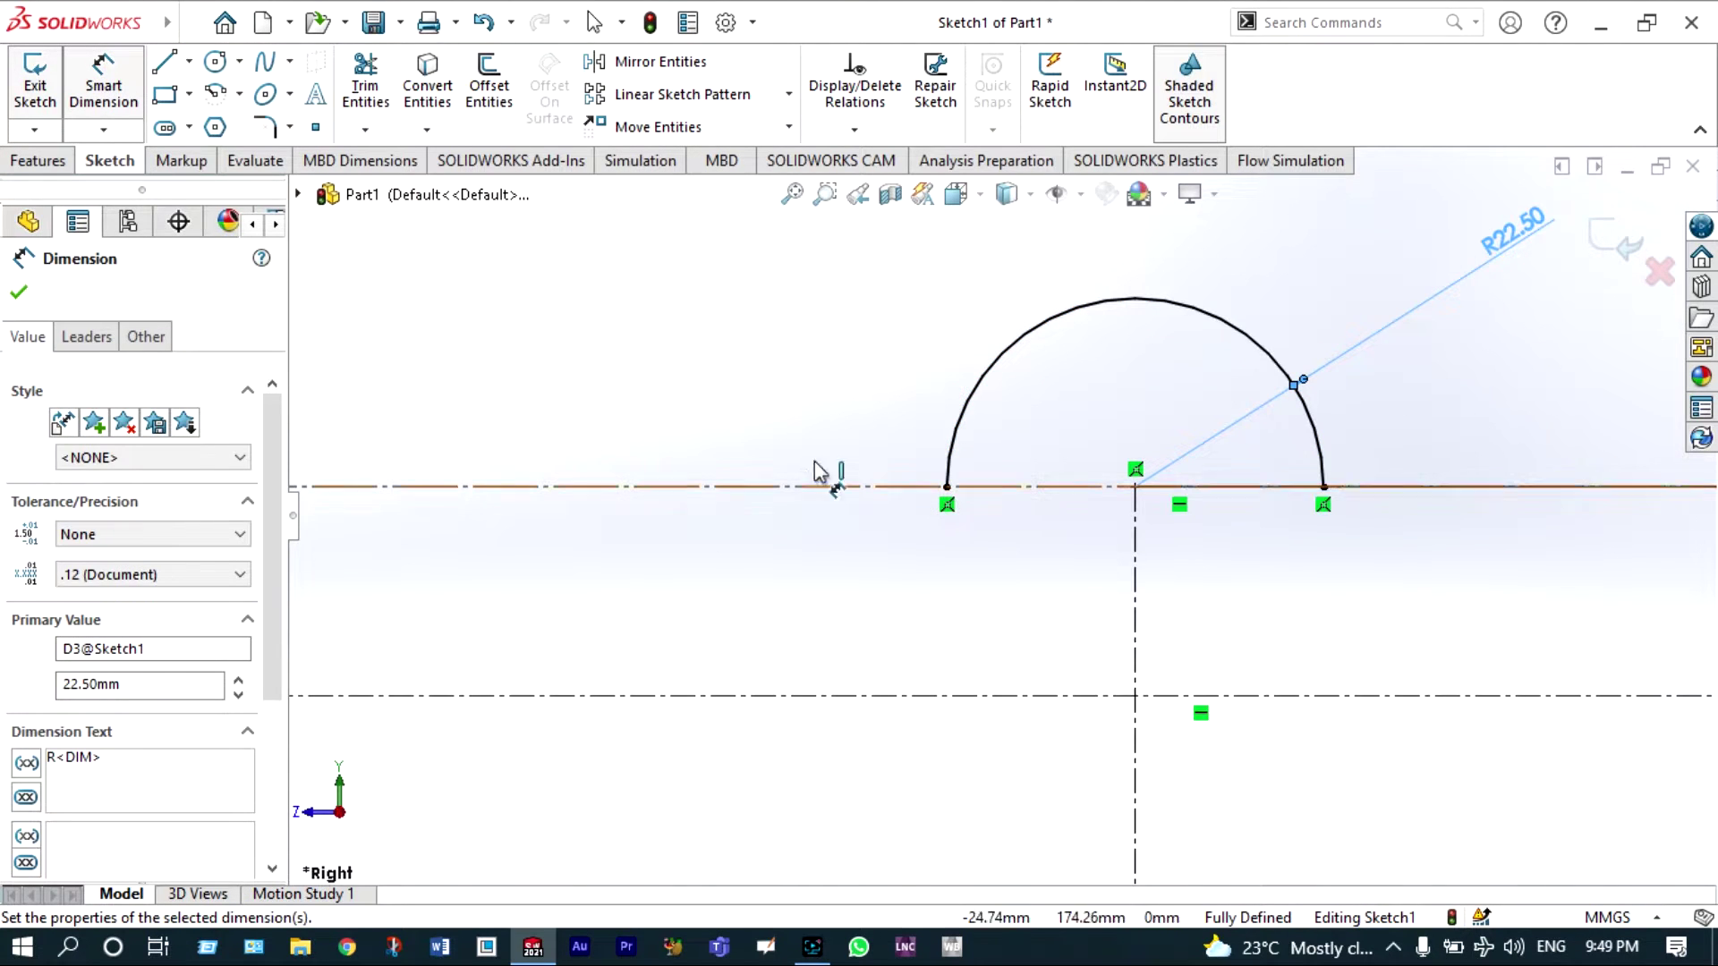
{"action": "left_click", "coordinate": [239, 95]}
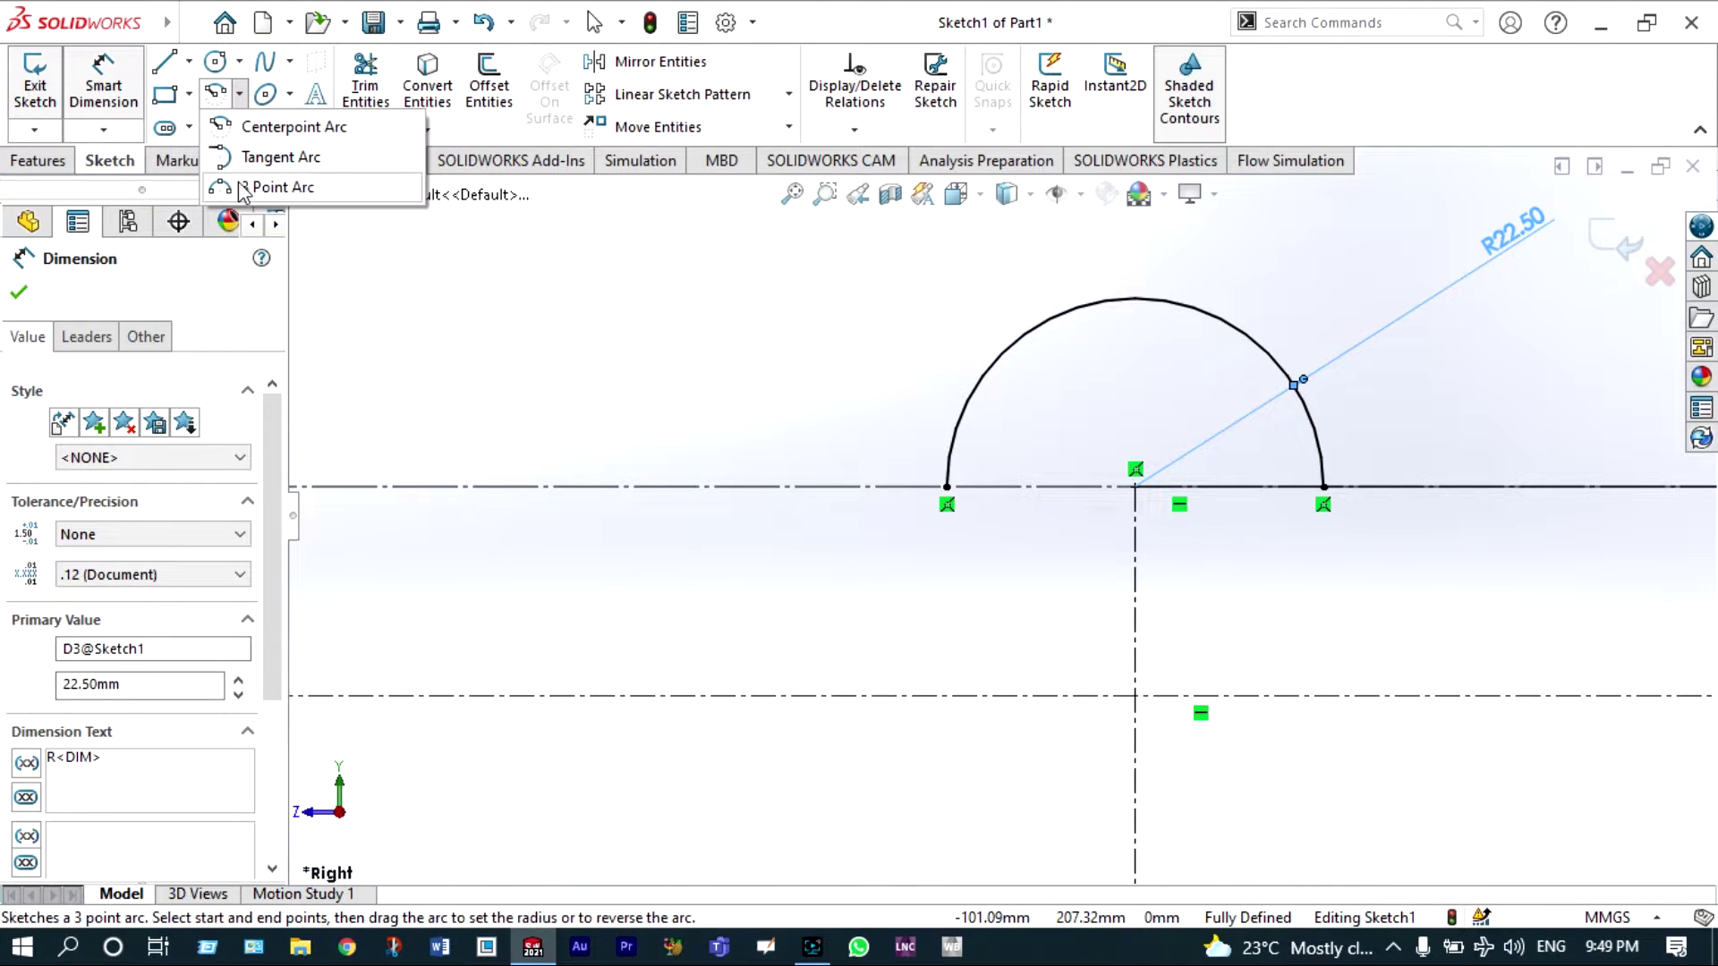
{"action": "left_click", "coordinate": [242, 188]}
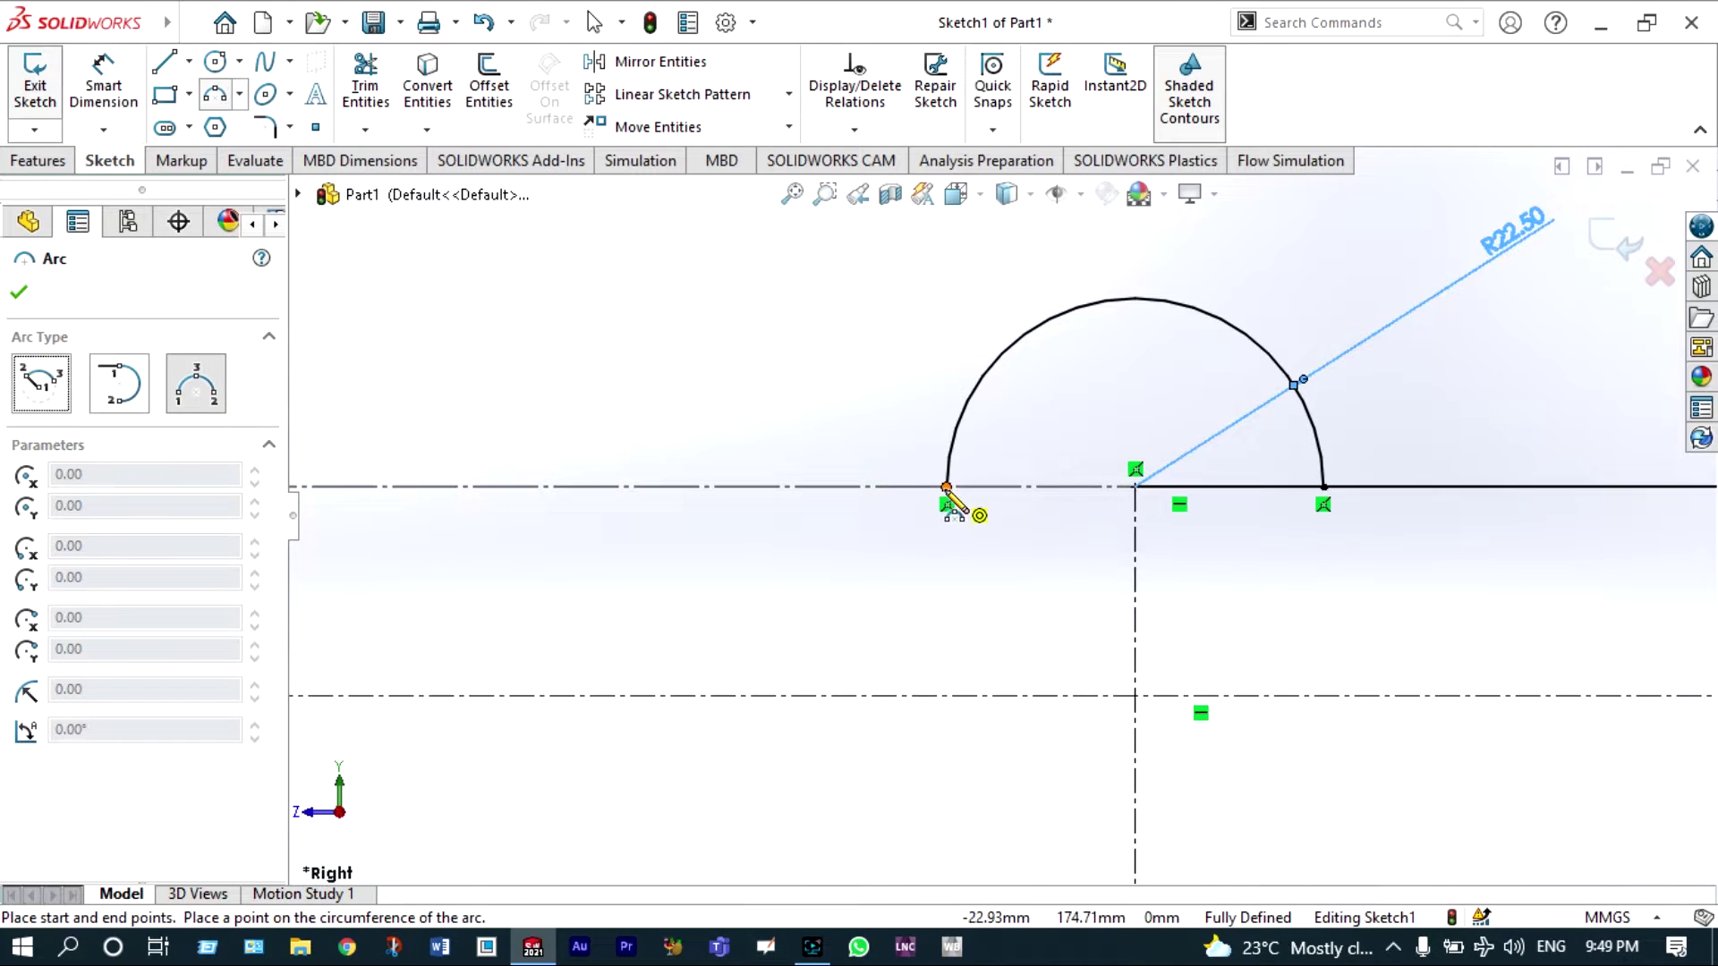
{"action": "left_click_drag", "start_coordinate": [946, 487], "coordinate": [864, 524]}
{"action": "left_click", "coordinate": [907, 468]}
{"action": "key", "text": "Escape"}
{"action": "left_click", "coordinate": [103, 90]}
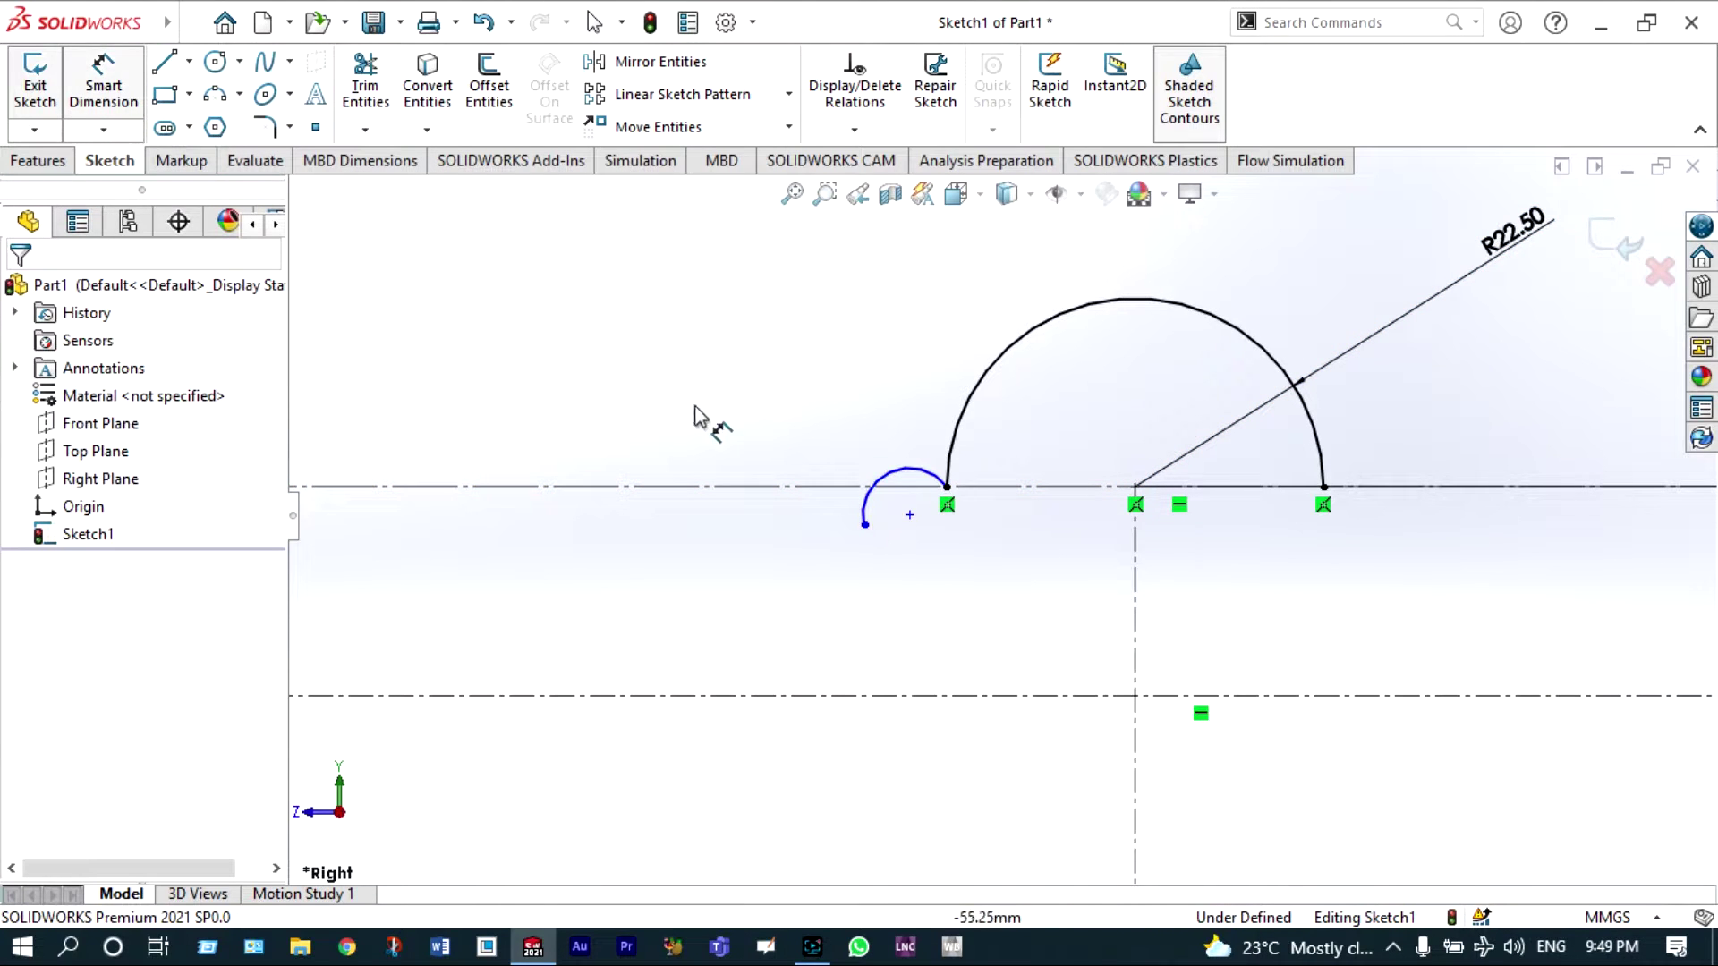
{"action": "left_click", "coordinate": [903, 472]}
{"action": "left_click", "coordinate": [899, 460]}
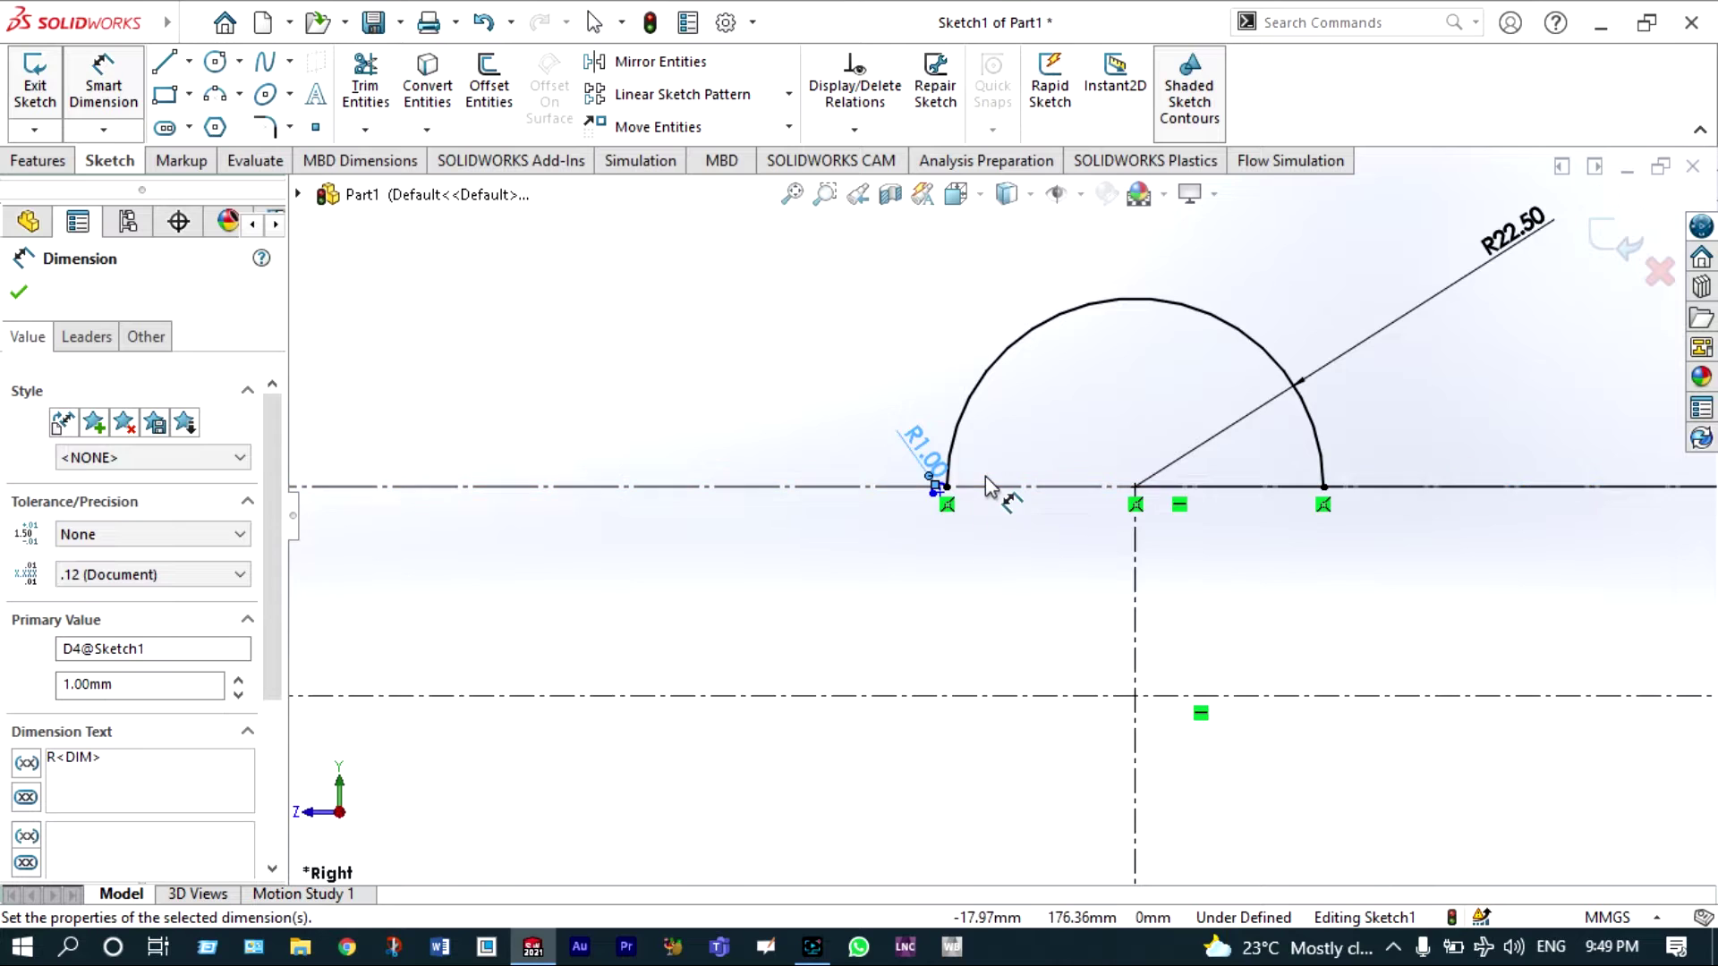
- Draw a centerpoint arc centred on the vertical centerline, running downward from the free end of the 1 mm arc
{"action": "scroll", "coordinate": [980, 472], "scroll_direction": "down", "scroll_amount": 5}
{"action": "scroll", "coordinate": [949, 508], "scroll_direction": "up", "scroll_amount": 2}
{"action": "scroll", "coordinate": [950, 518], "scroll_direction": "down", "scroll_amount": 1}
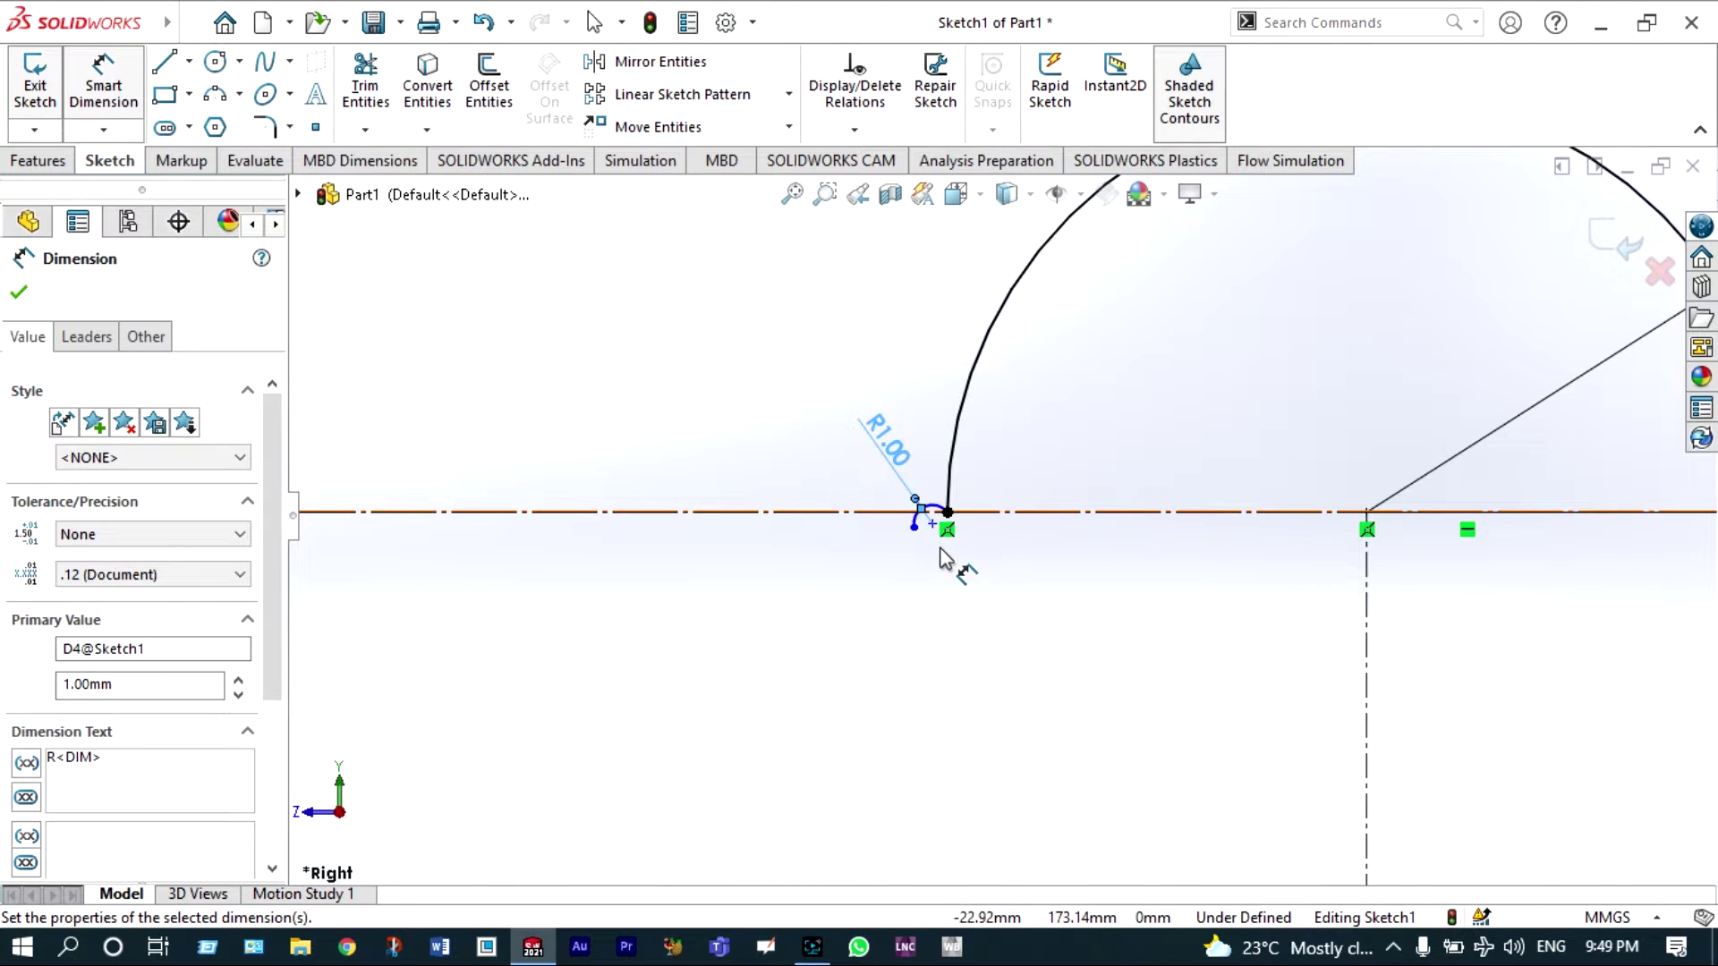
{"action": "scroll", "coordinate": [1000, 515], "scroll_direction": "up", "scroll_amount": 6}
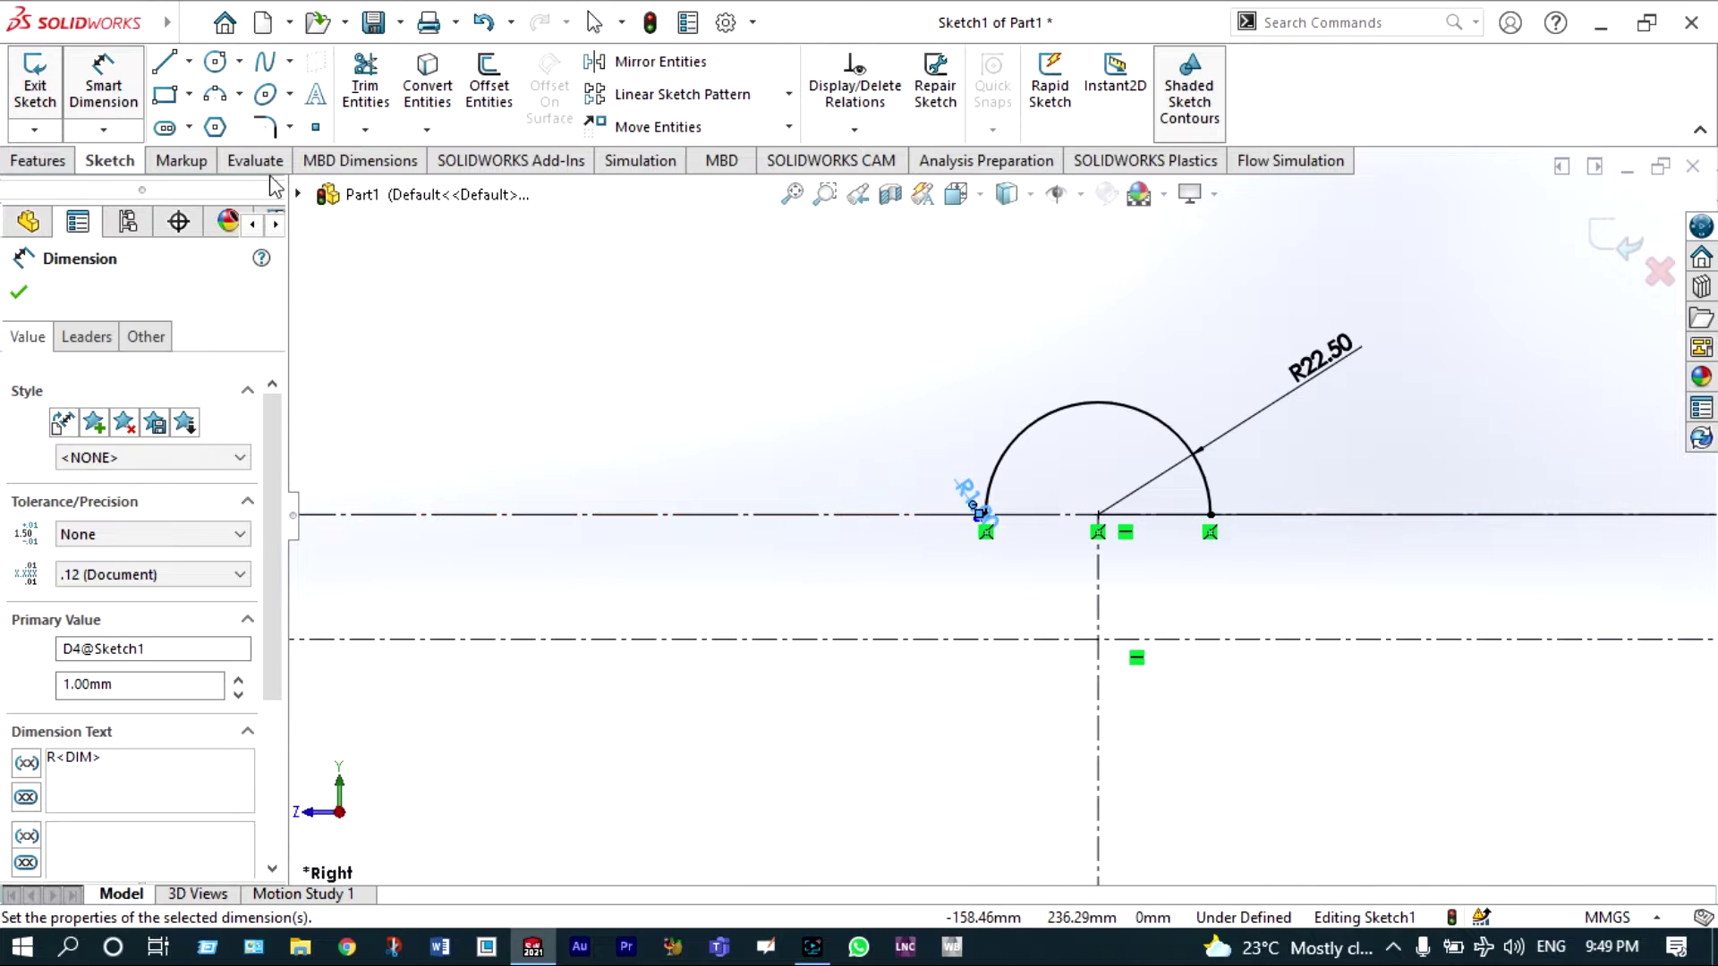
{"action": "left_click", "coordinate": [241, 95]}
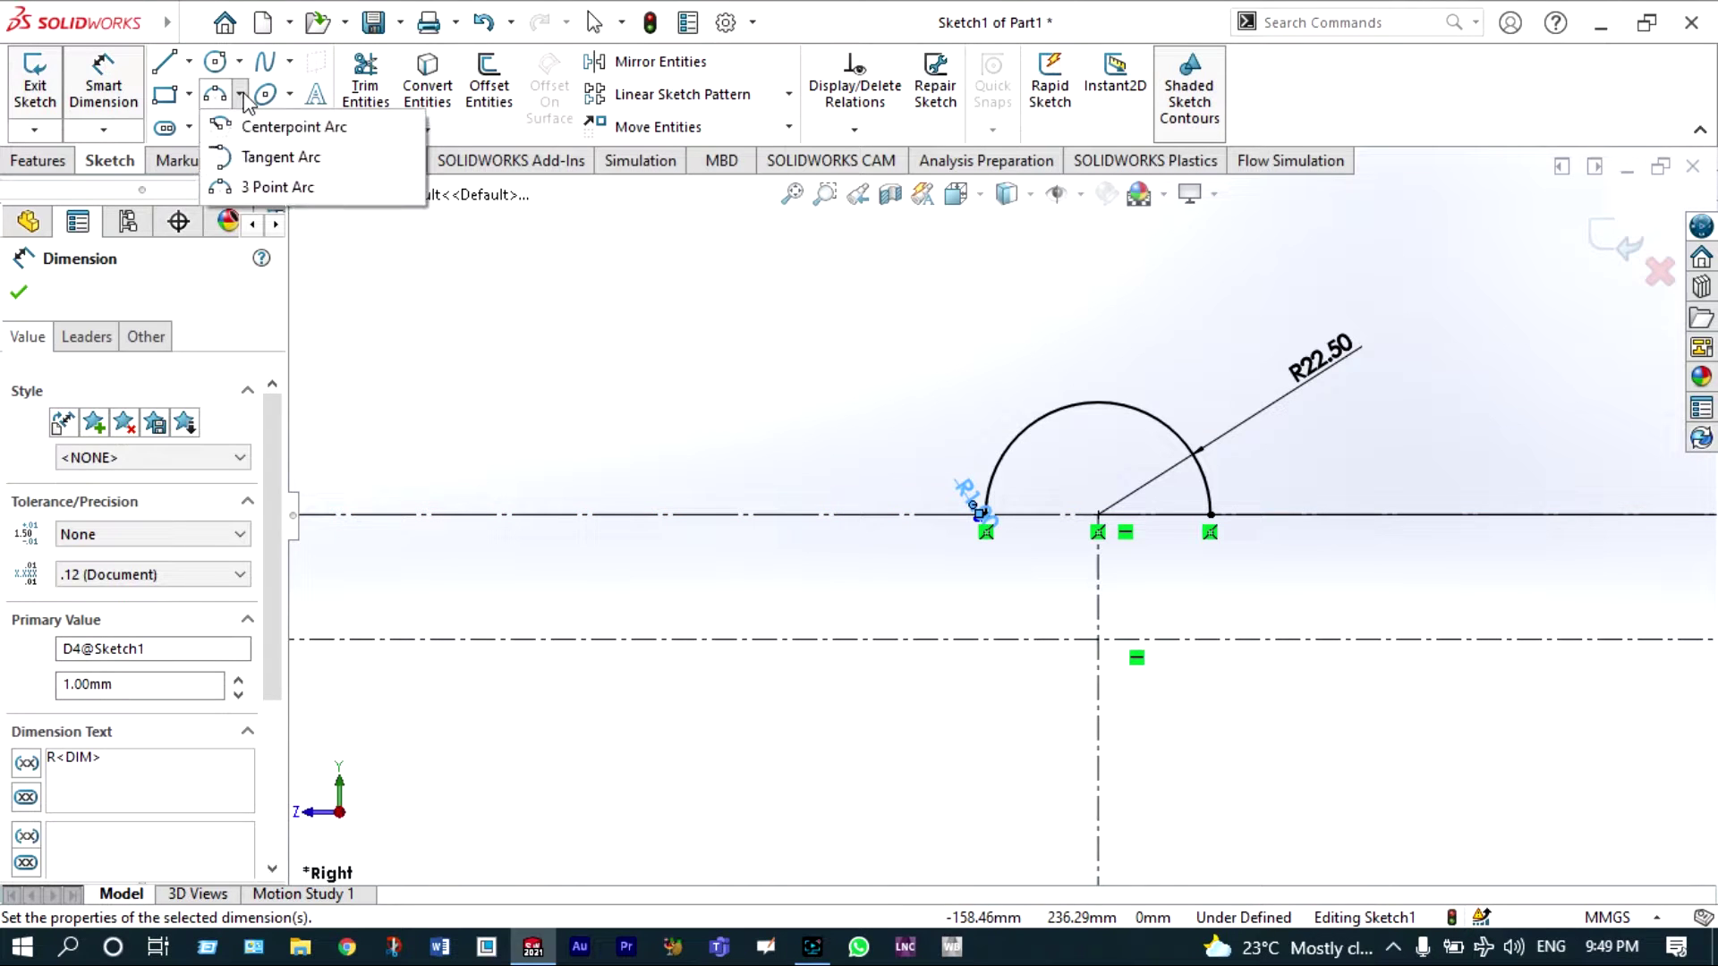
{"action": "left_click", "coordinate": [279, 126]}
{"action": "scroll", "coordinate": [1102, 529], "scroll_direction": "down", "scroll_amount": 3}
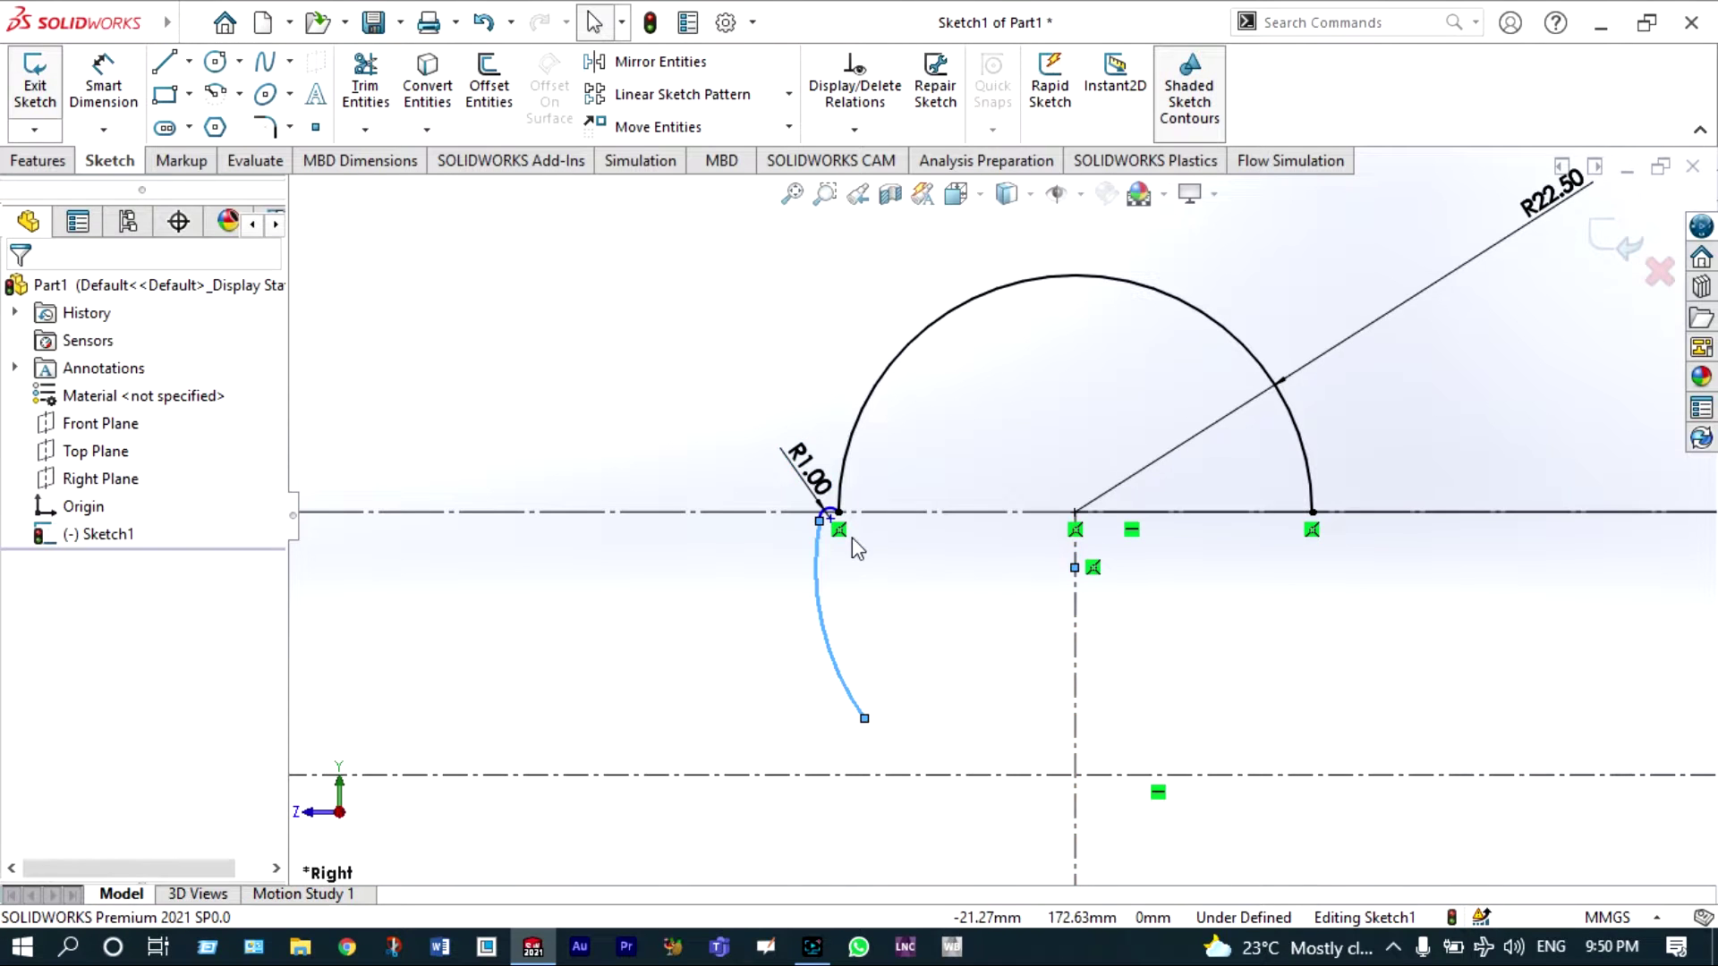
- Add a tangent relation between the 1 mm arc and the side arc that continues from it
{"action": "scroll", "coordinate": [851, 537], "scroll_direction": "down", "scroll_amount": 8}
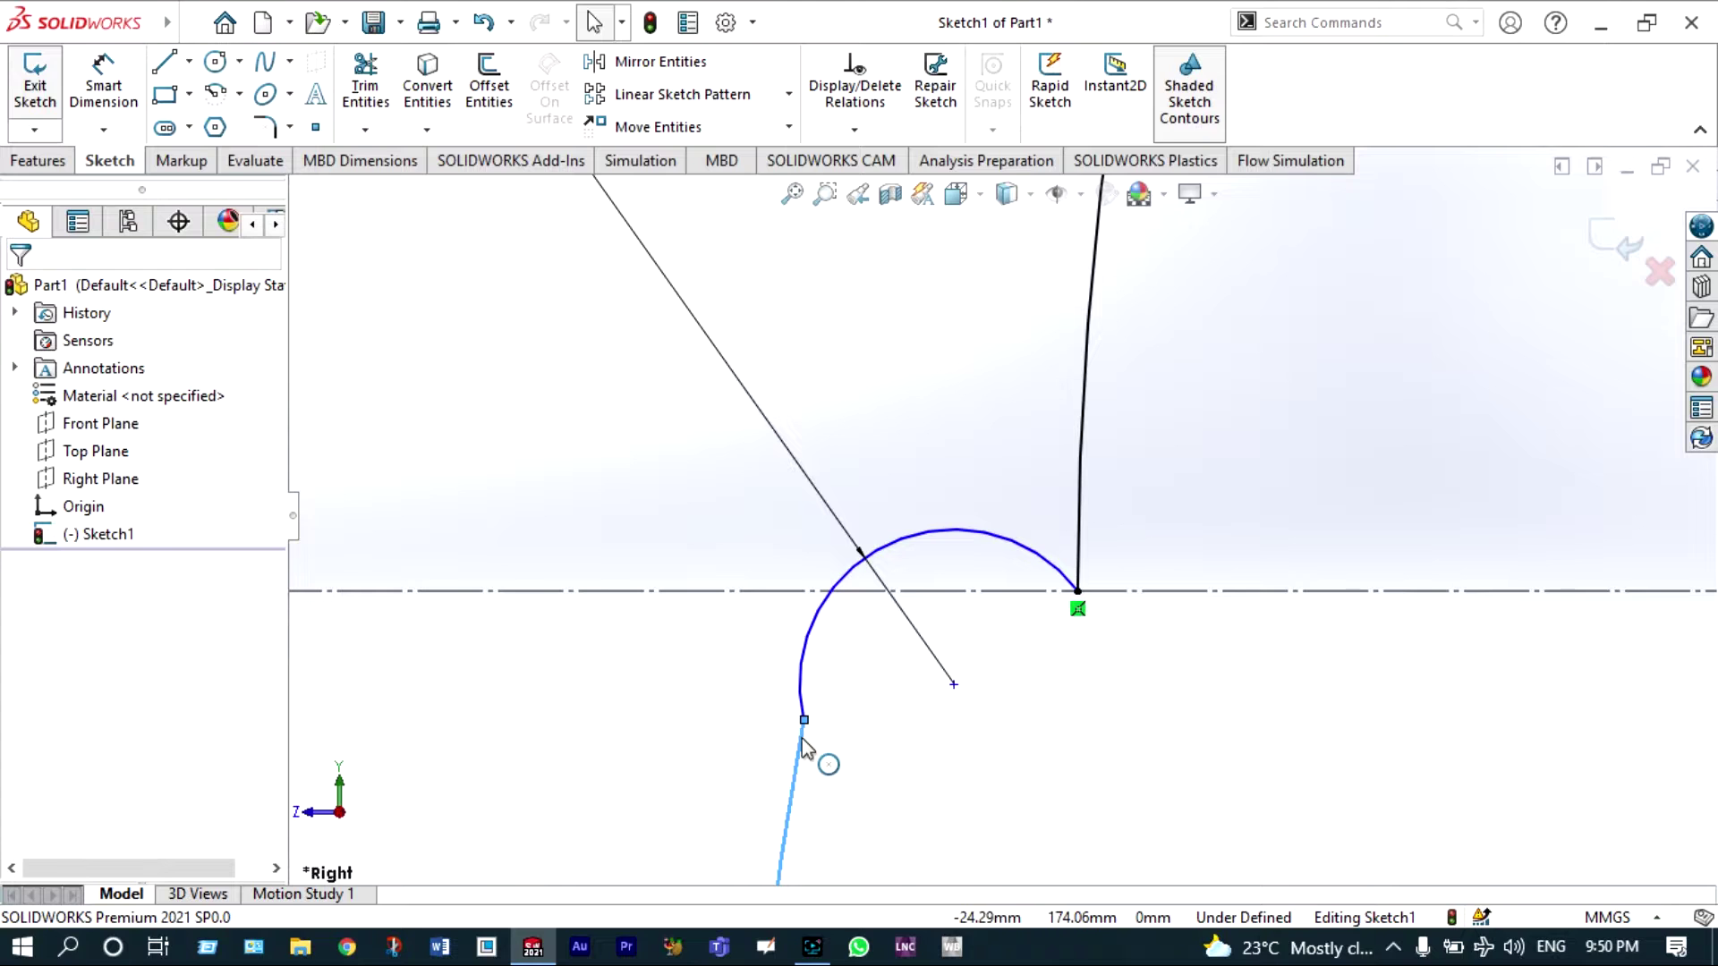
{"action": "left_click", "coordinate": [802, 691], "text": "ctrl"}
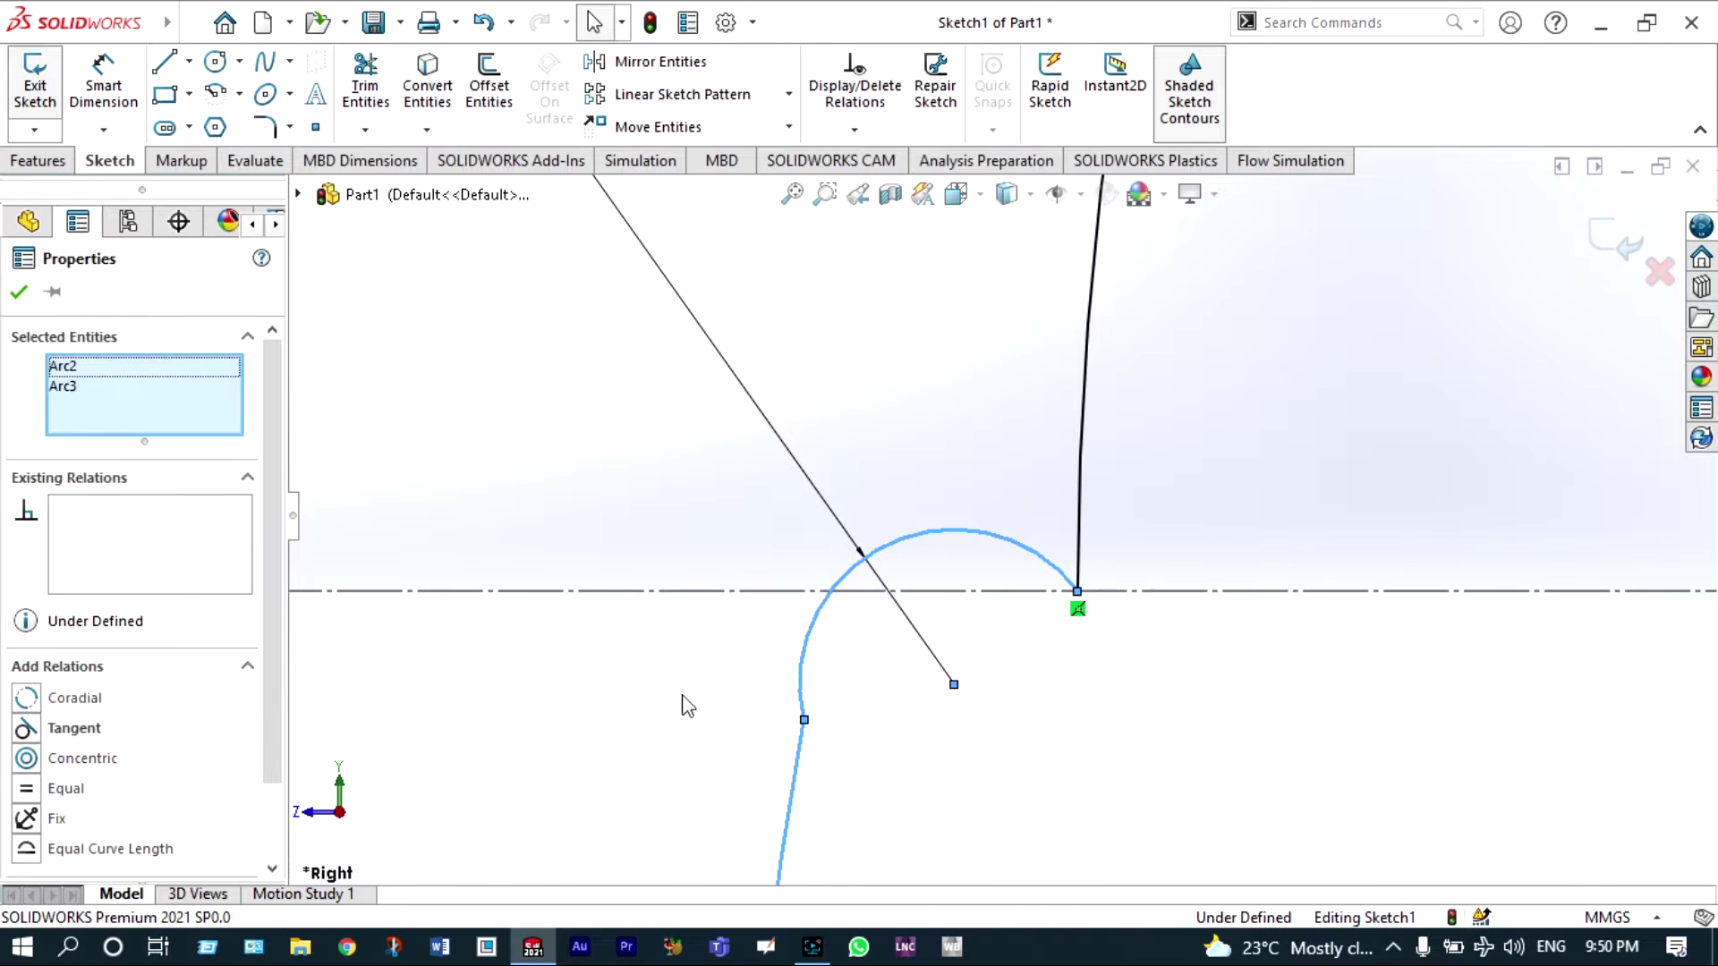
{"action": "left_click", "coordinate": [26, 729]}
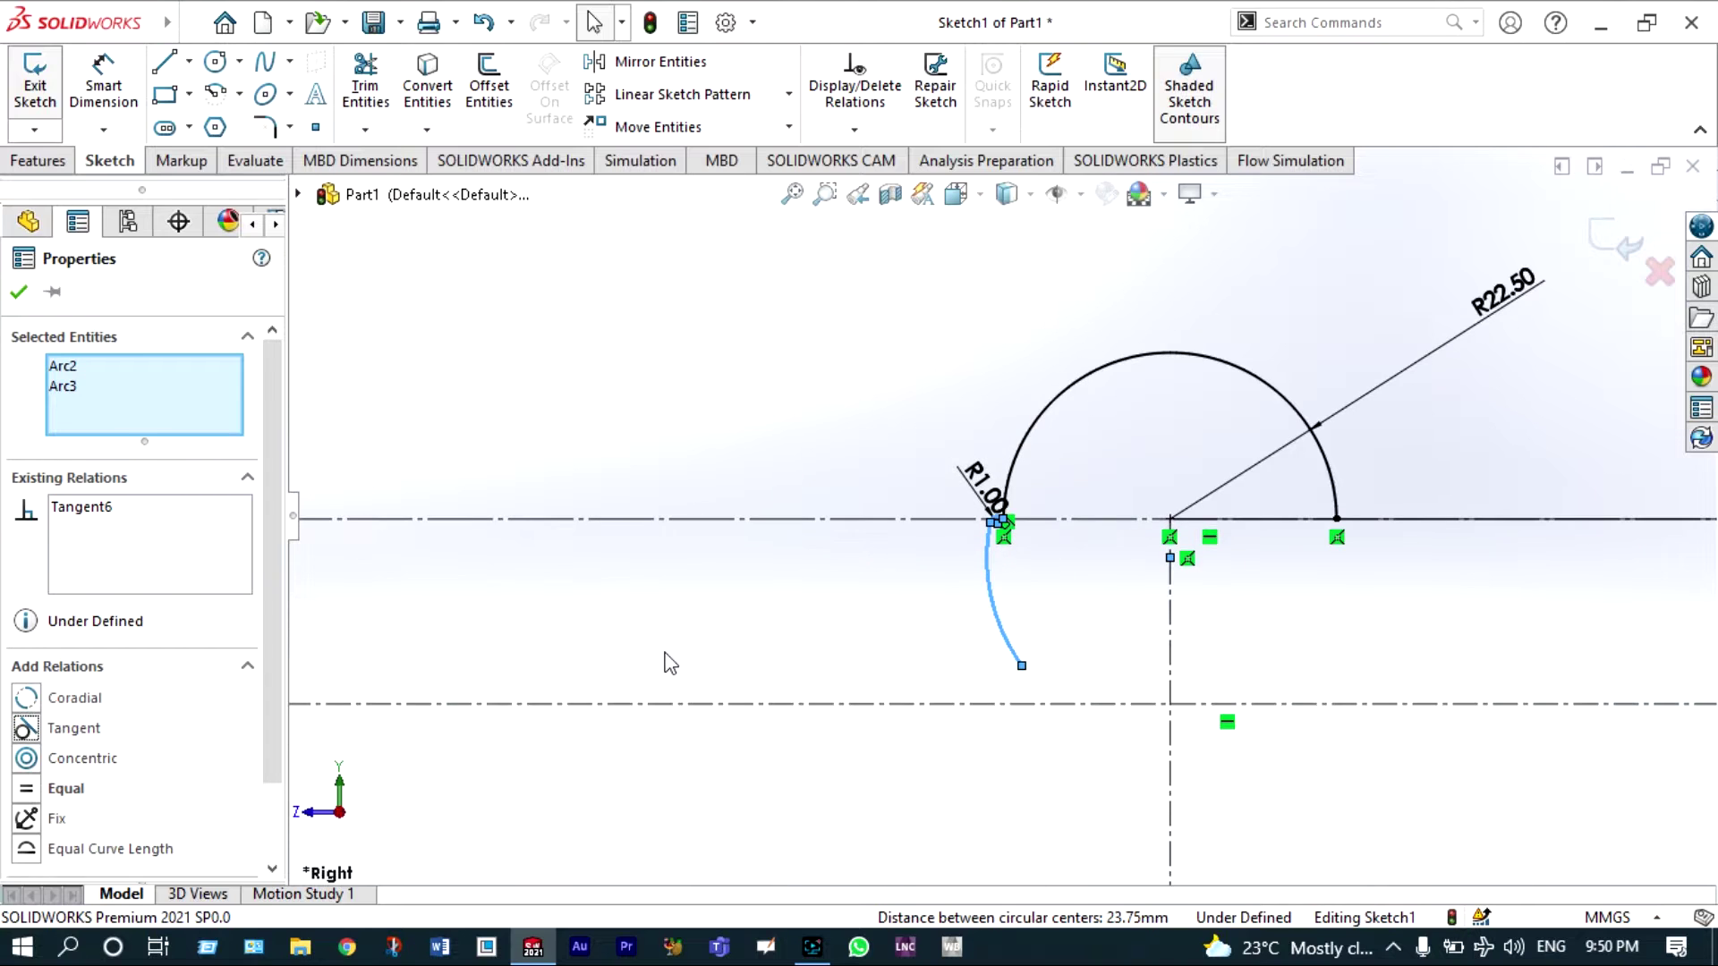
- Draw a centerpoint arc about the semicircle's centre, from the side arc's lower end to the vertical centerline
{"action": "scroll", "coordinate": [1106, 683], "scroll_direction": "down", "scroll_amount": 3}
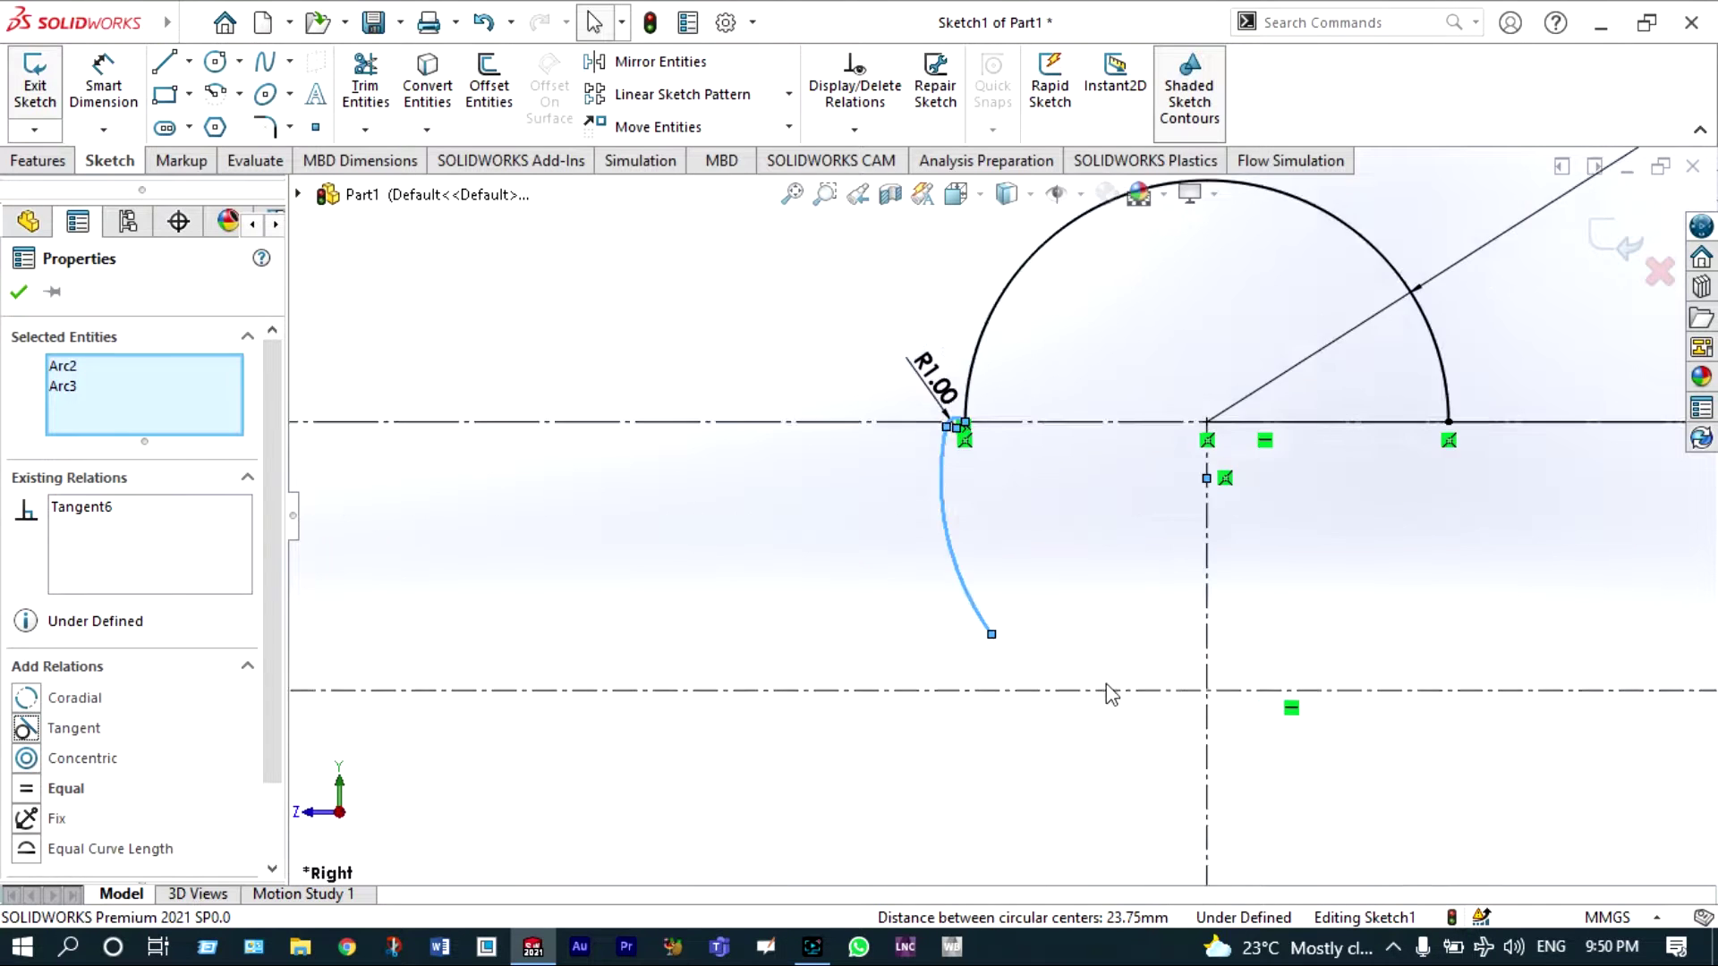
{"action": "left_click", "coordinate": [218, 95]}
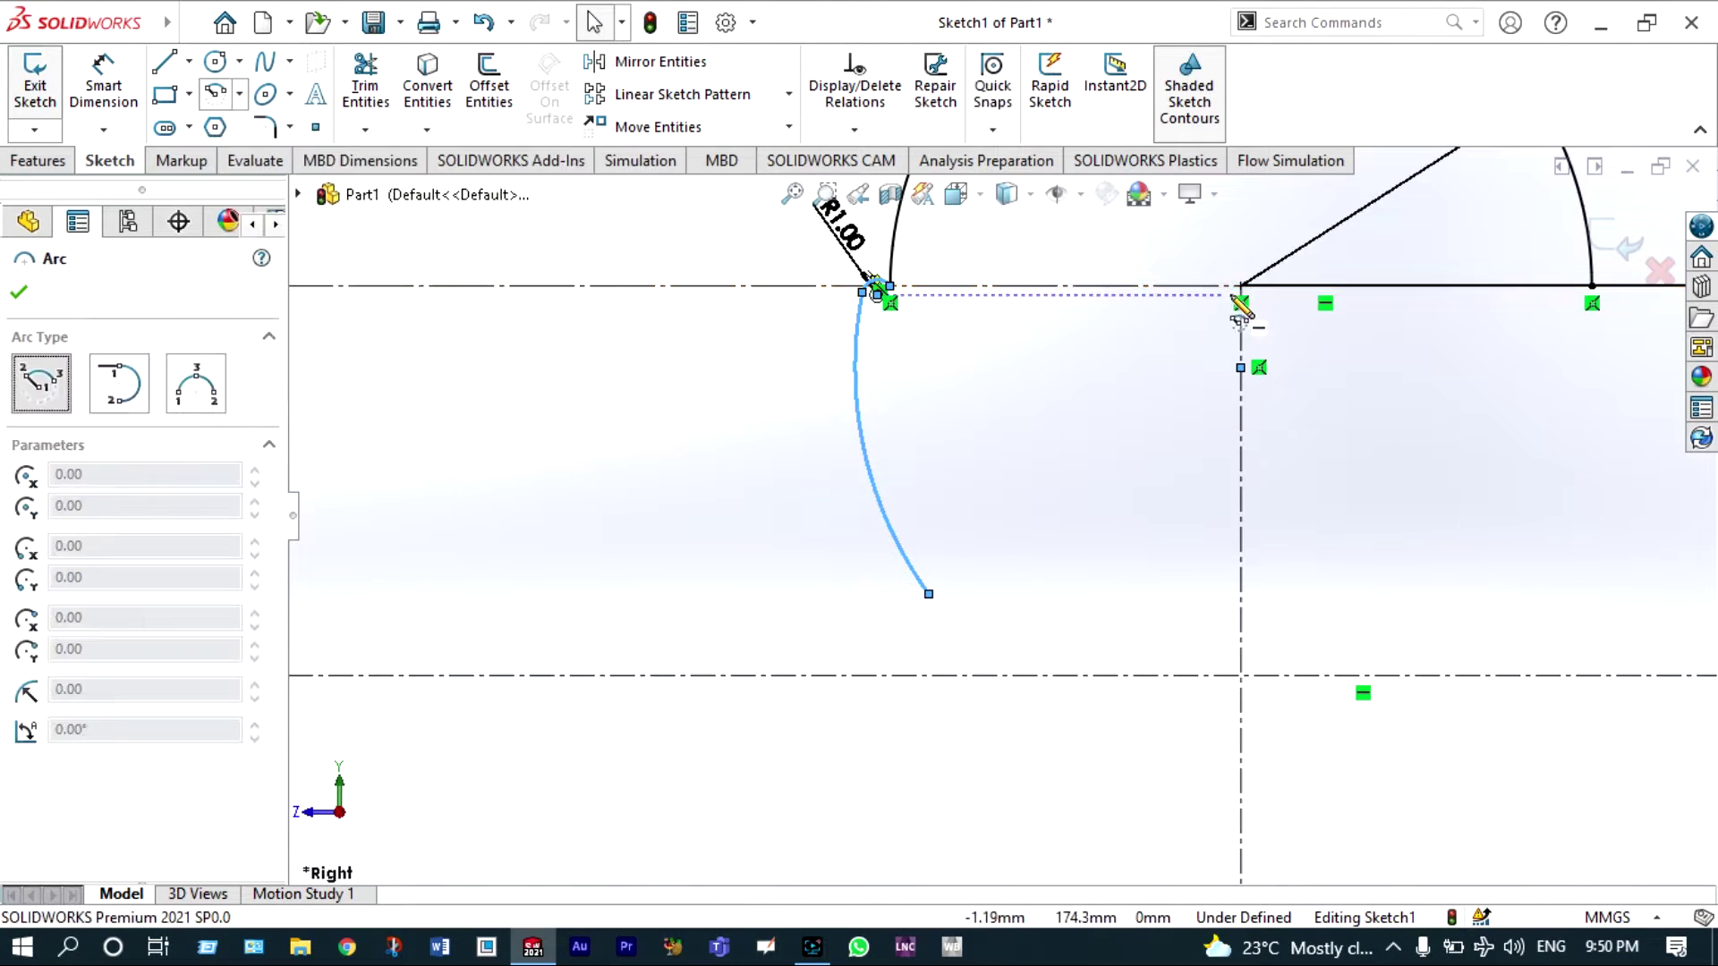
{"action": "left_click", "coordinate": [1241, 287]}
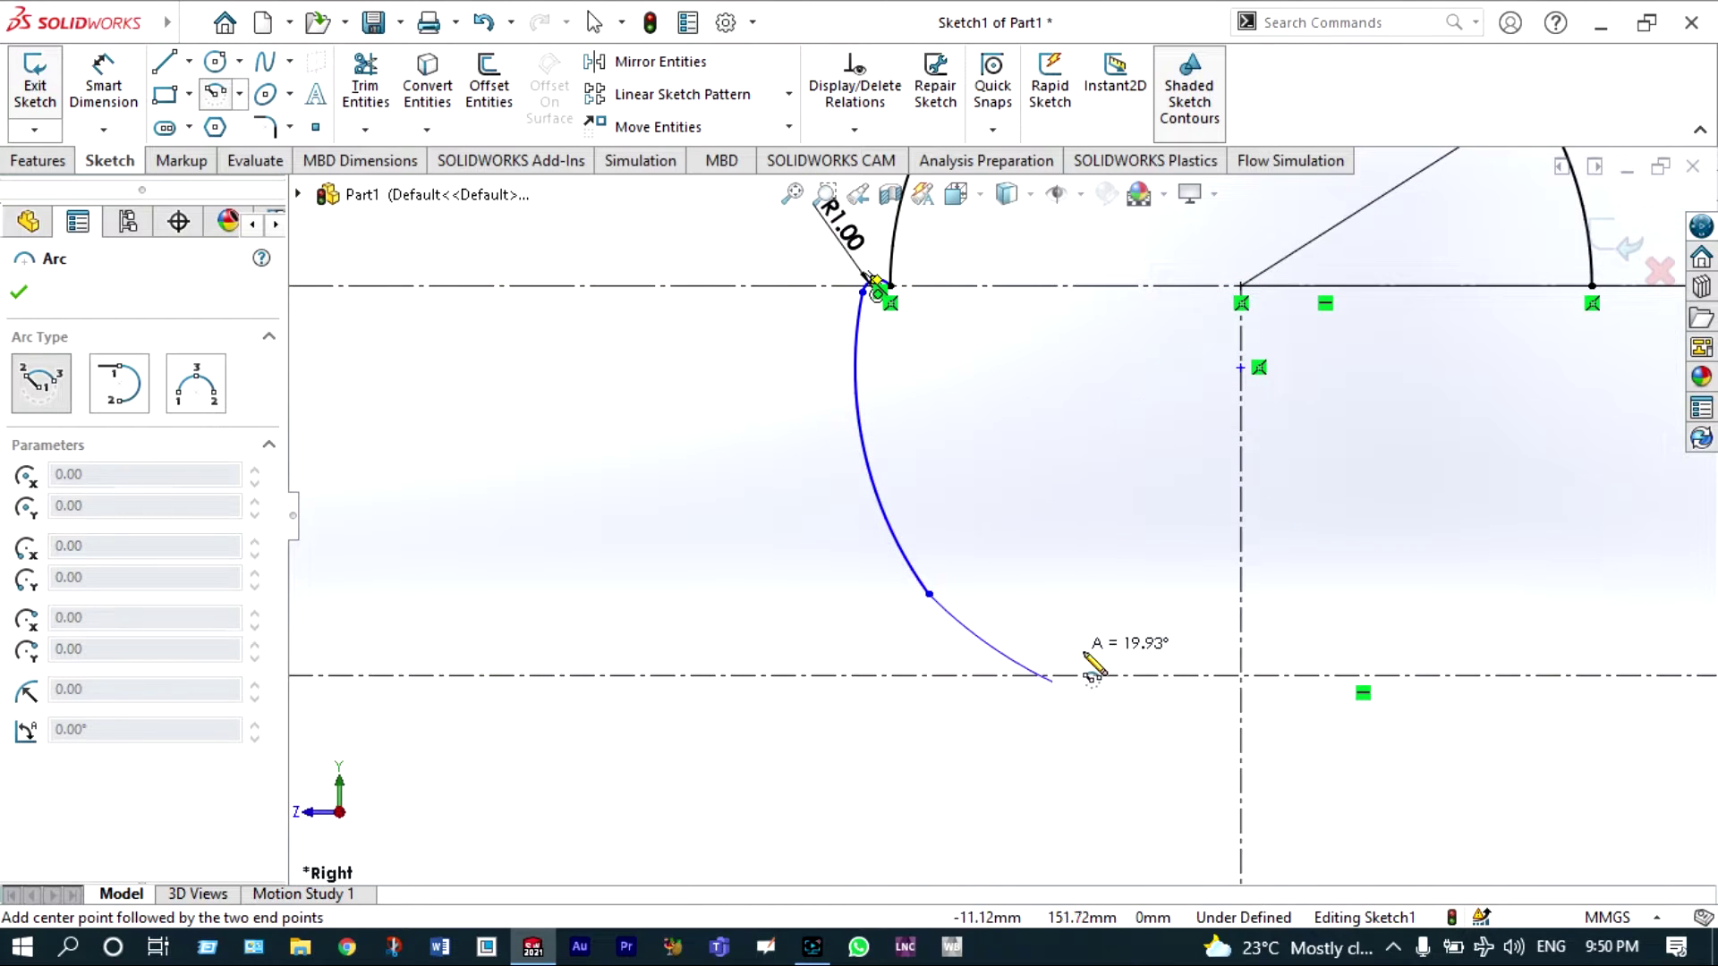
{"action": "left_click", "coordinate": [1241, 721]}
{"action": "key", "text": "Escape"}
- Mirror the 1 mm arc, the side arc and the bottom arc about the vertical centerline to close the profile
{"action": "scroll", "coordinate": [1087, 459], "scroll_direction": "up", "scroll_amount": 2}
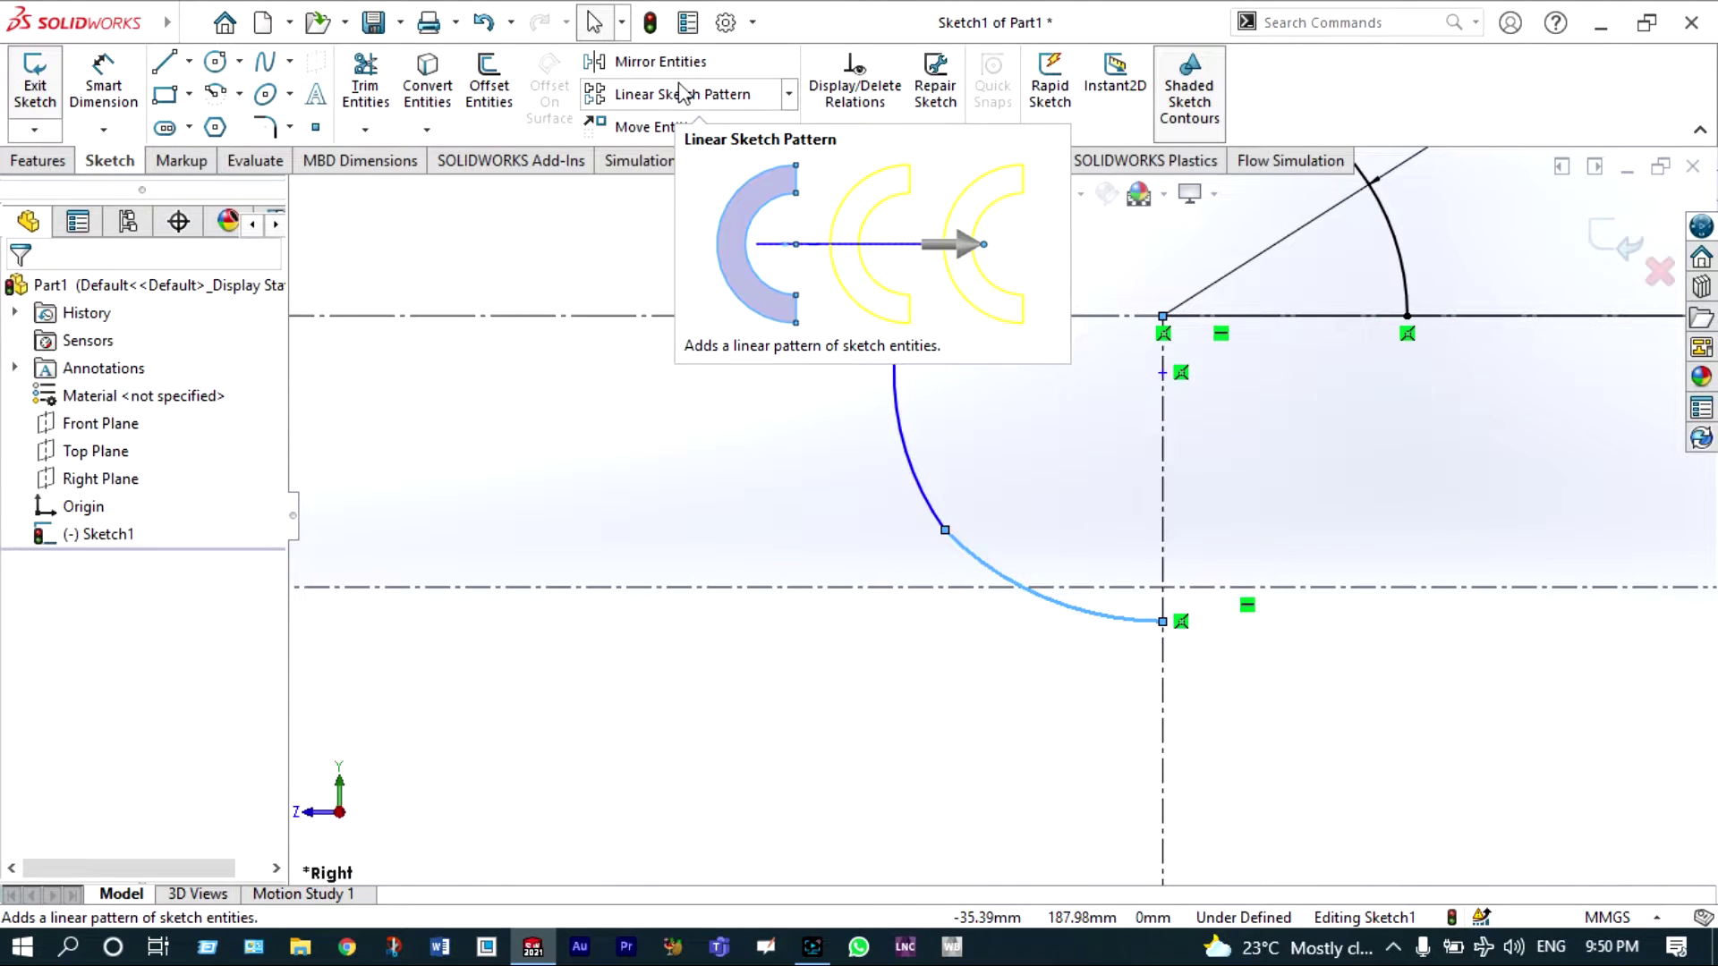
{"action": "left_click", "coordinate": [662, 62]}
{"action": "scroll", "coordinate": [900, 261], "scroll_direction": "down", "scroll_amount": 5}
{"action": "left_click", "coordinate": [941, 391]}
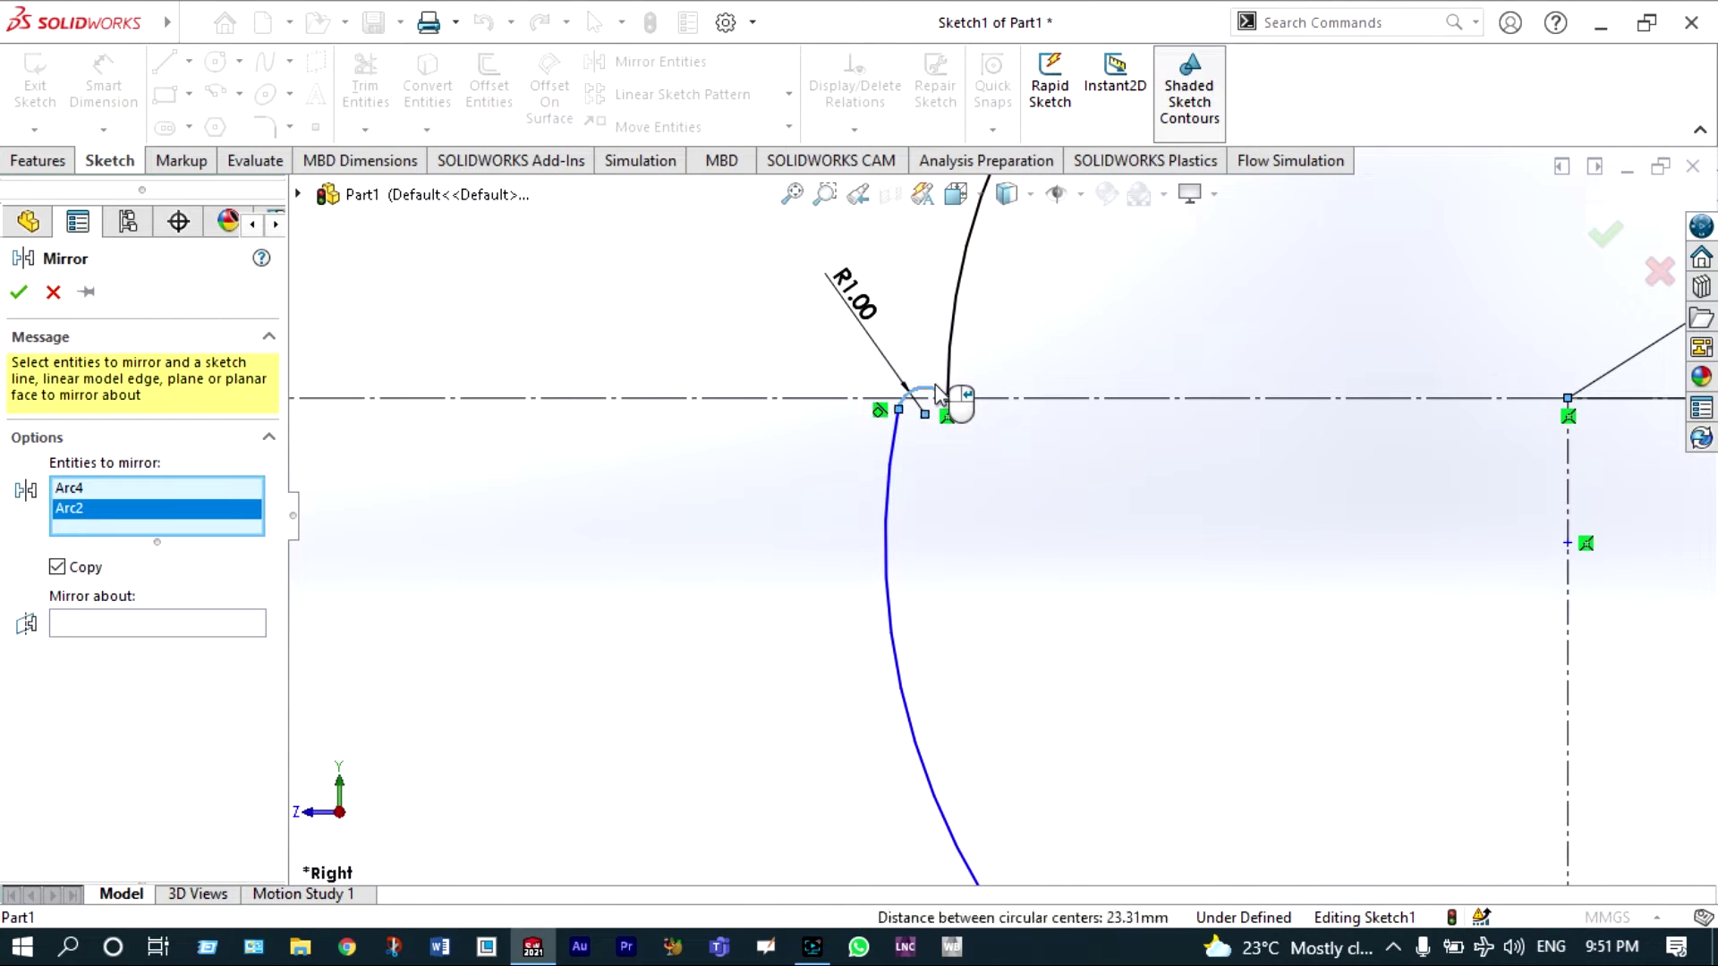
{"action": "left_click", "coordinate": [922, 451]}
{"action": "scroll", "coordinate": [922, 452], "scroll_direction": "up", "scroll_amount": 3}
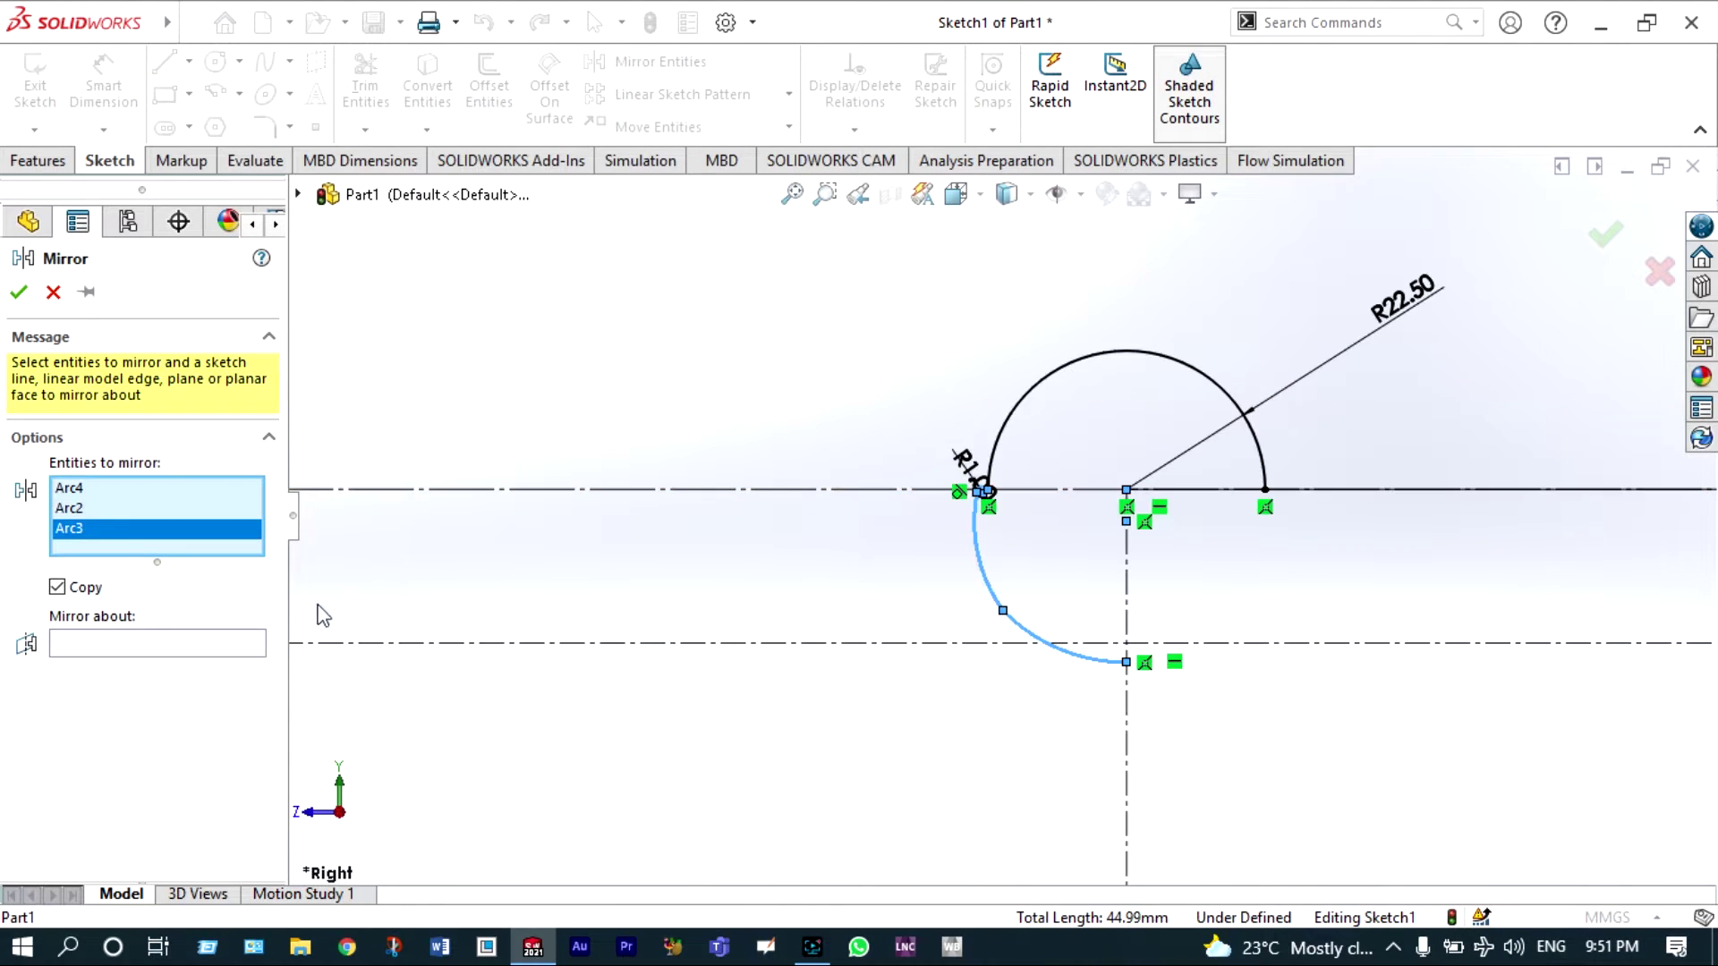
{"action": "left_click", "coordinate": [235, 646]}
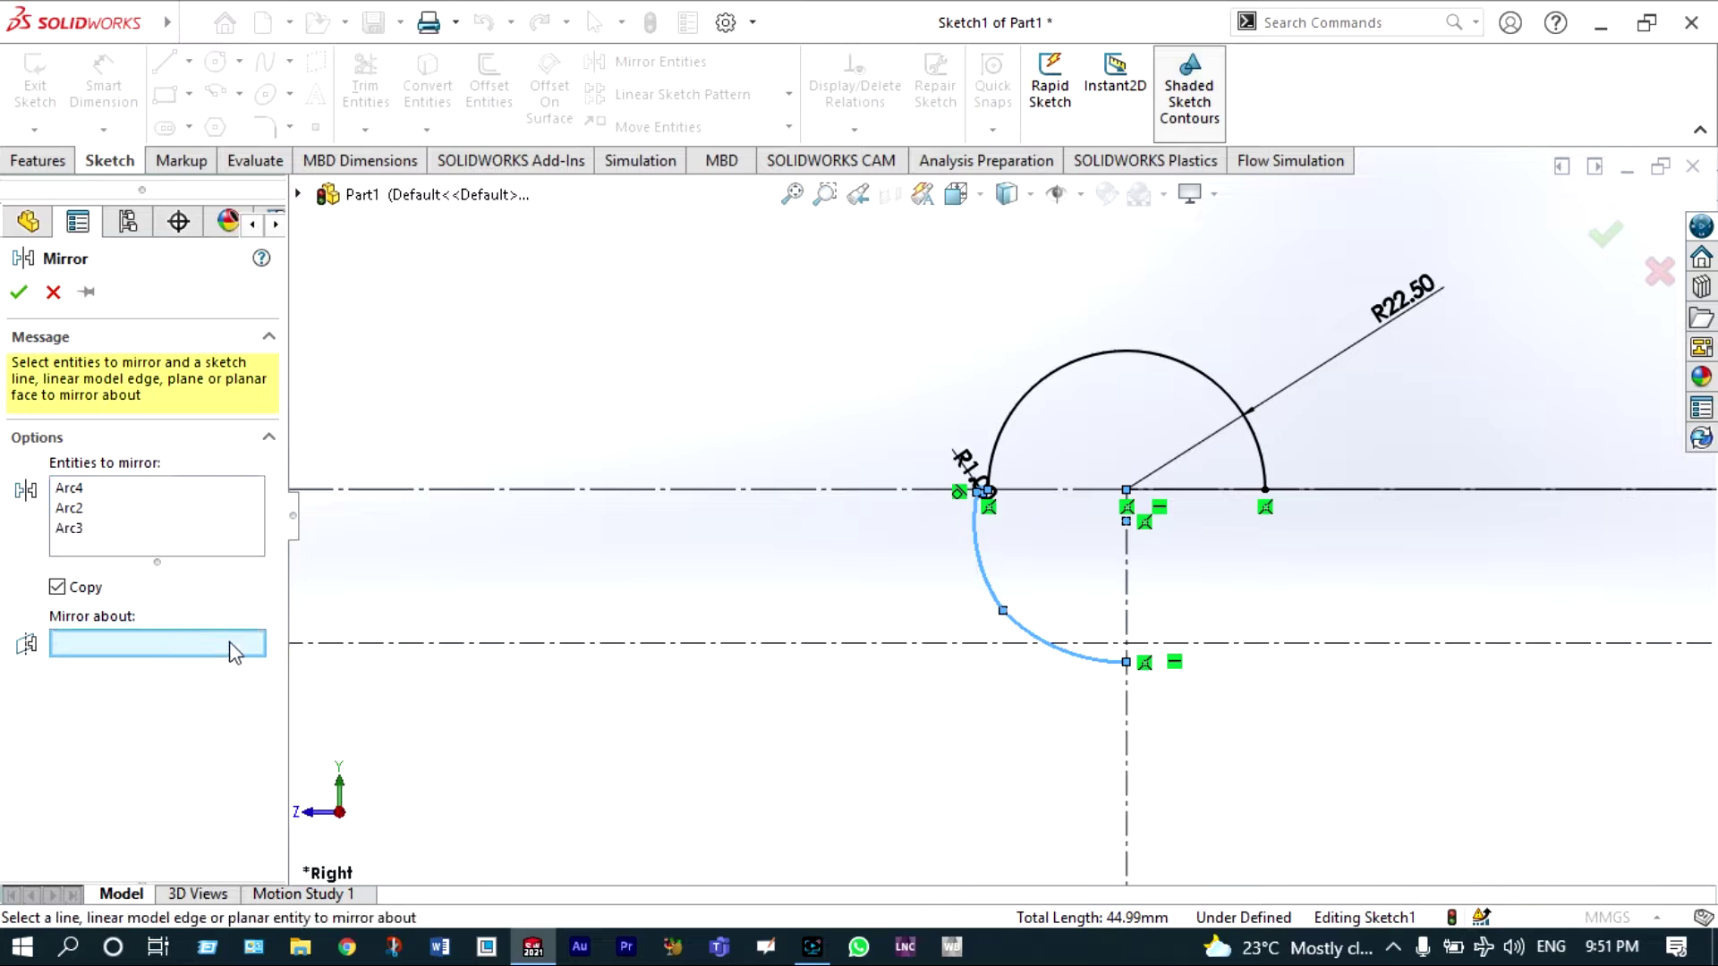
{"action": "left_click", "coordinate": [1128, 586]}
{"action": "right_click", "coordinate": [1129, 586]}
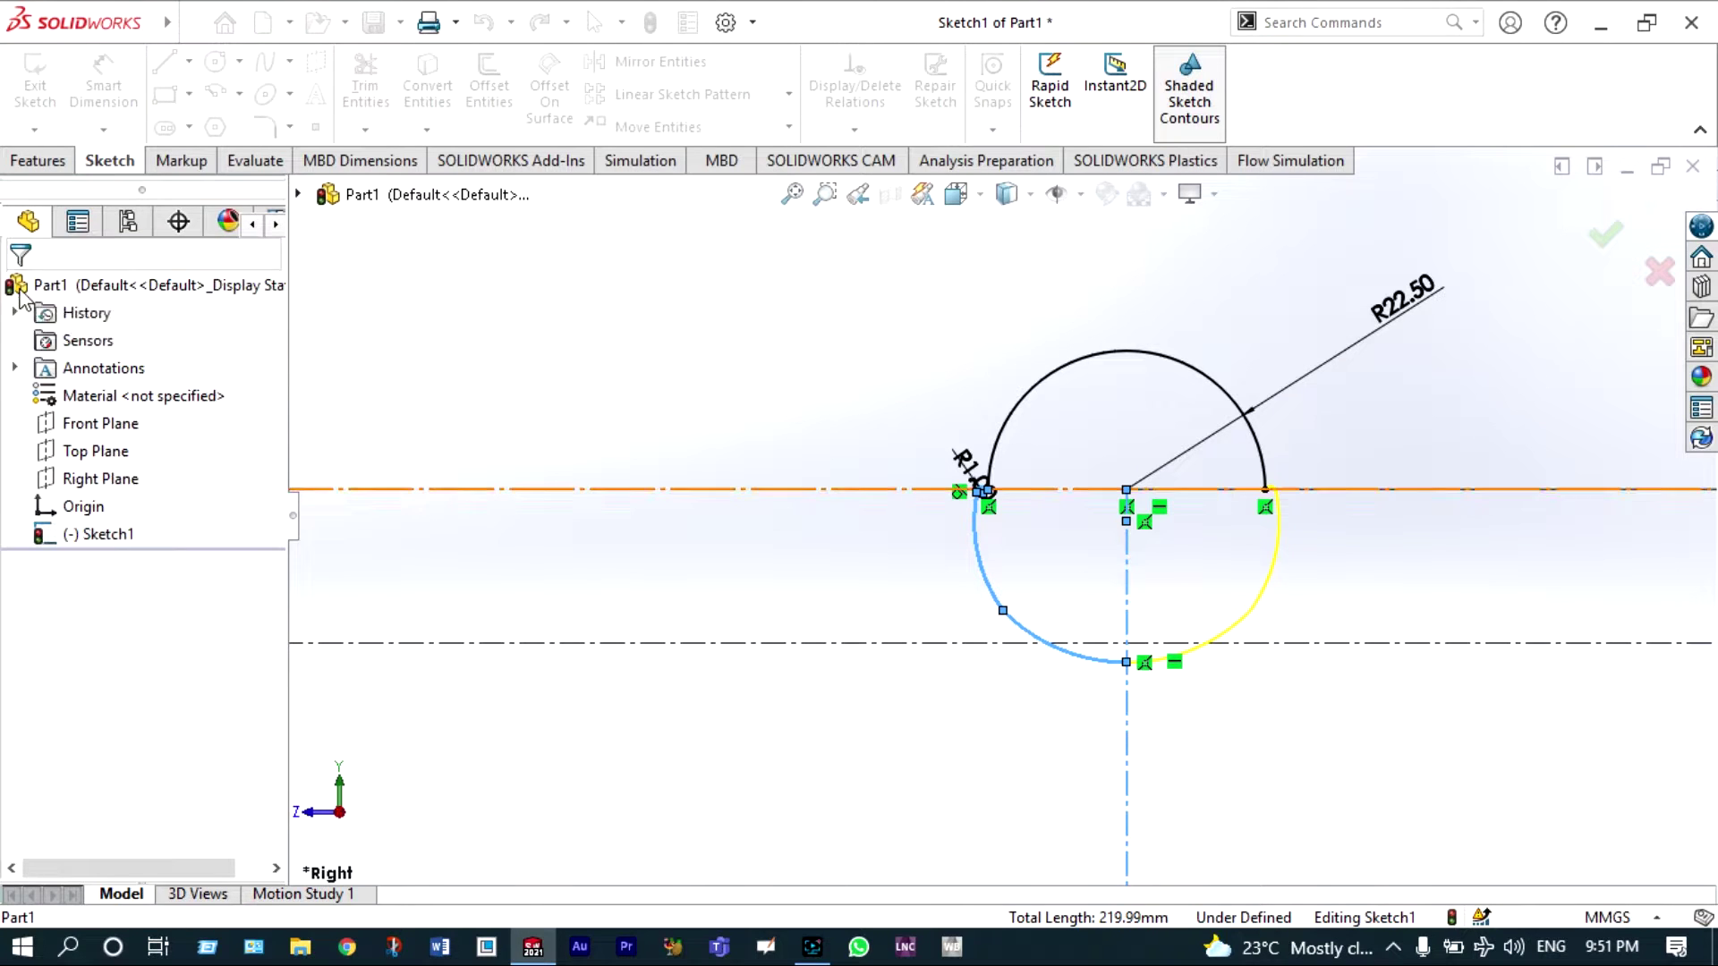
- Revolve the closed profile 360° as a boss about the horizontal centerline through the origin
{"action": "scroll", "coordinate": [1161, 567], "scroll_direction": "down", "scroll_amount": 2}
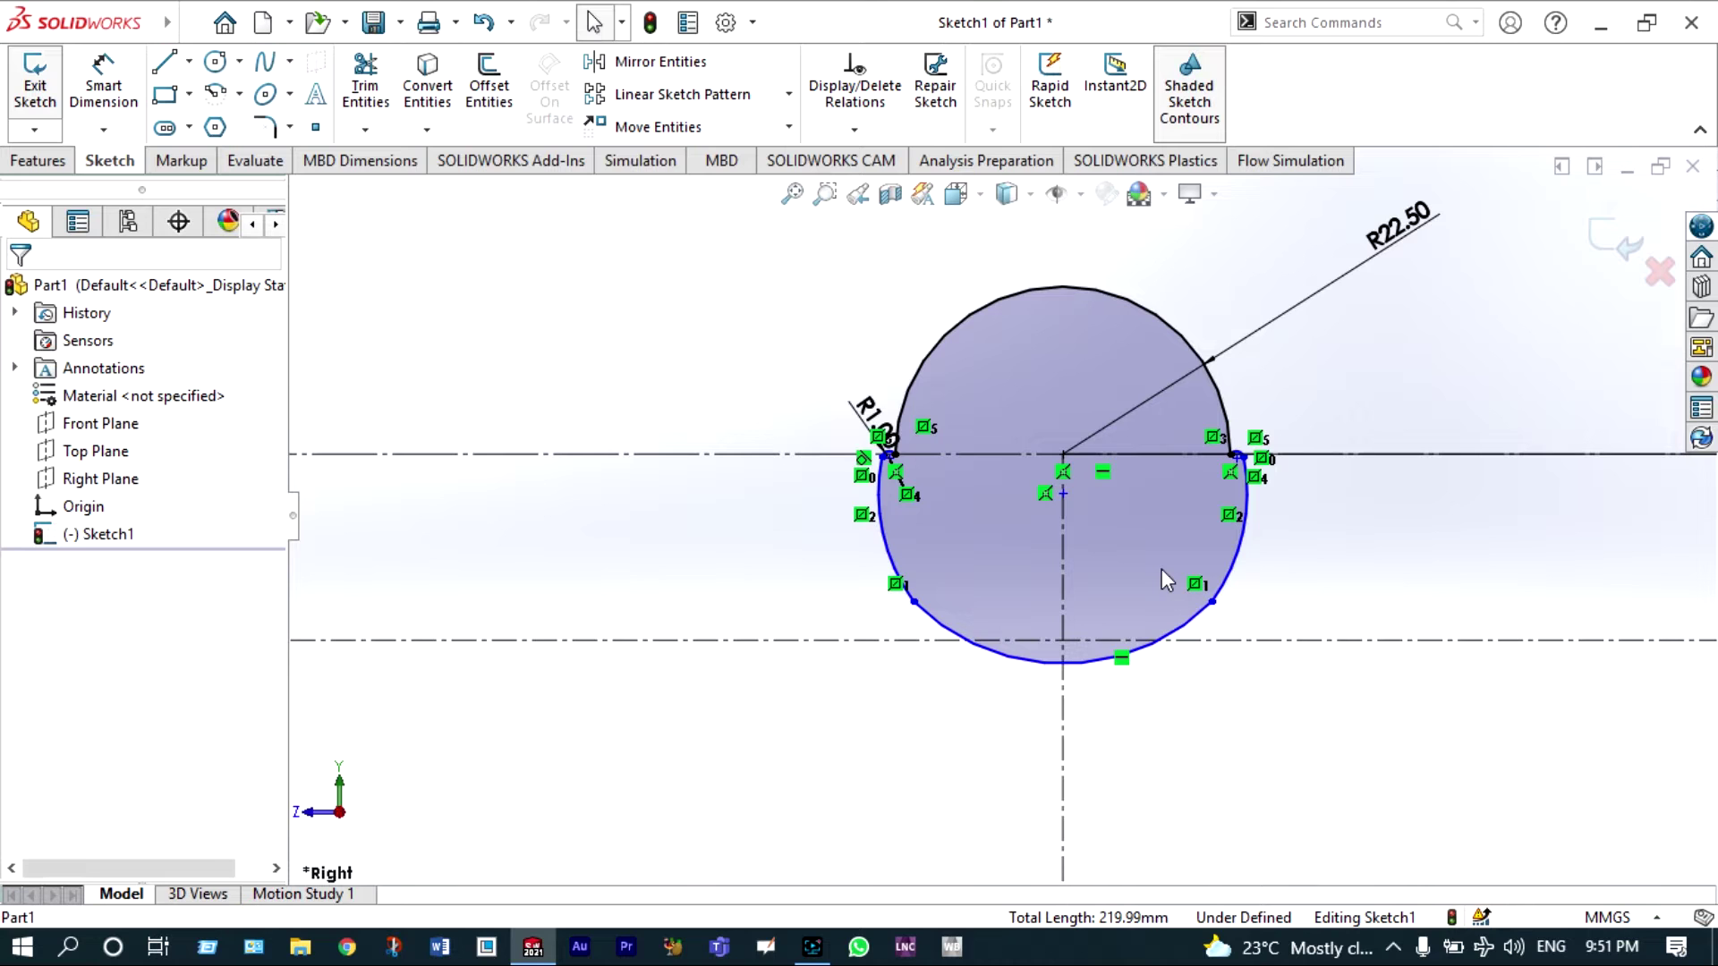
{"action": "scroll", "coordinate": [979, 471], "scroll_direction": "down", "scroll_amount": 1}
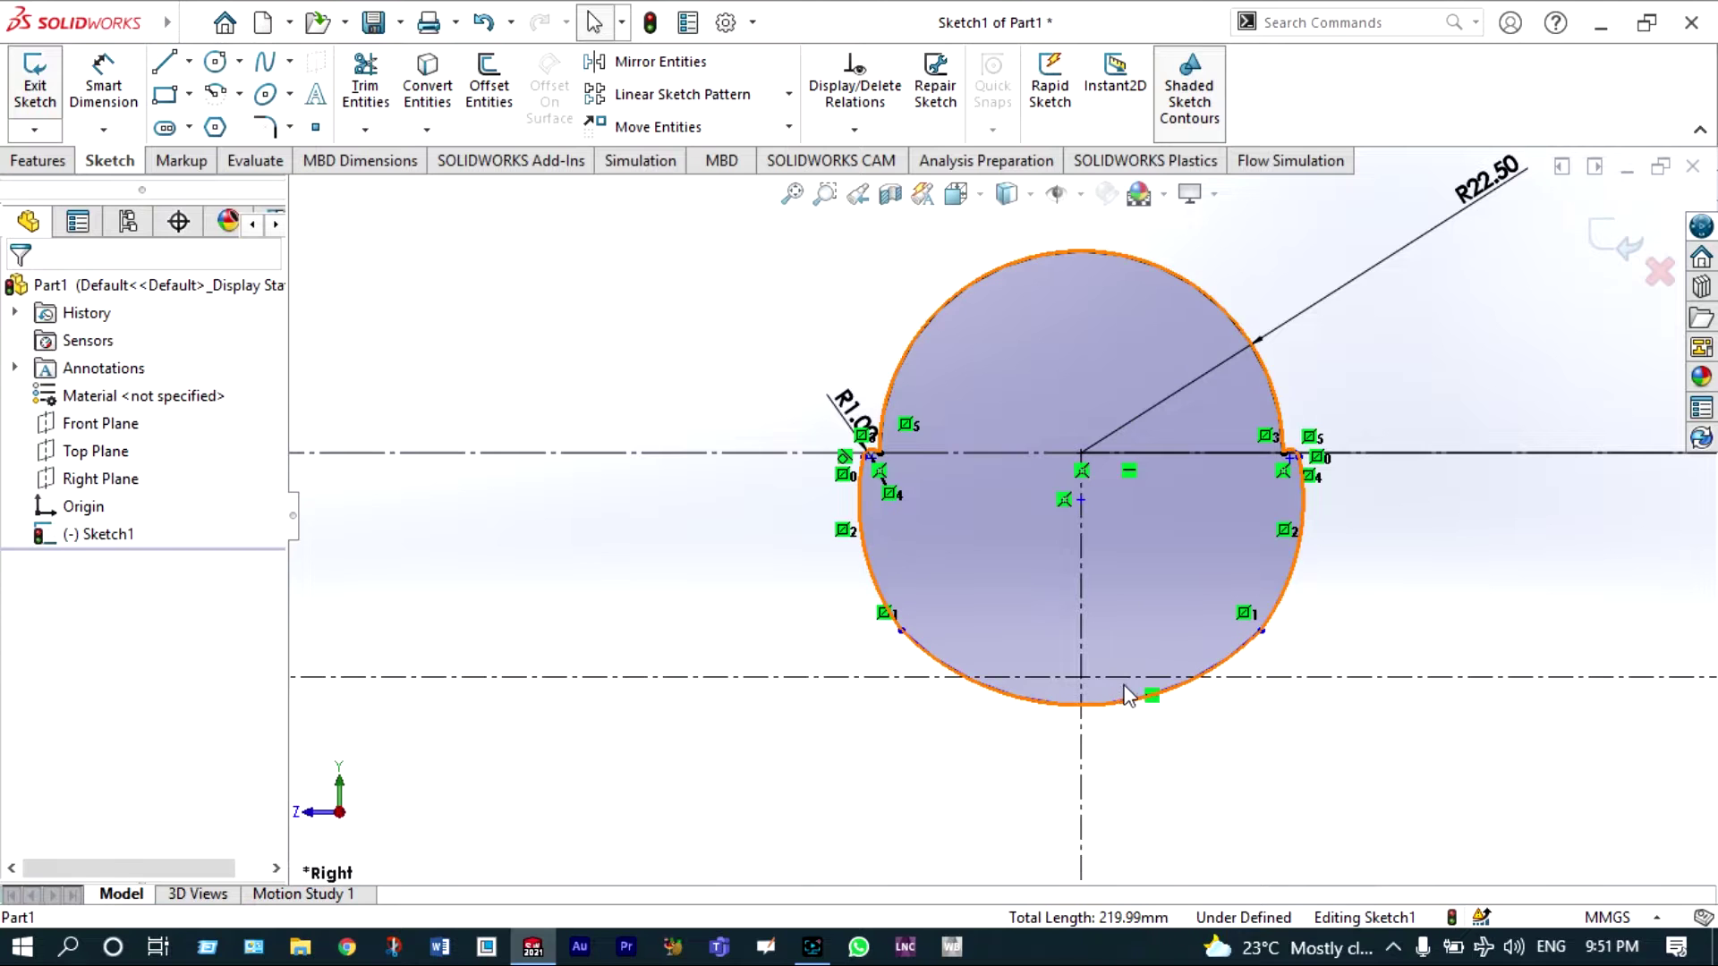
{"action": "scroll", "coordinate": [998, 517], "scroll_direction": "up", "scroll_amount": 3}
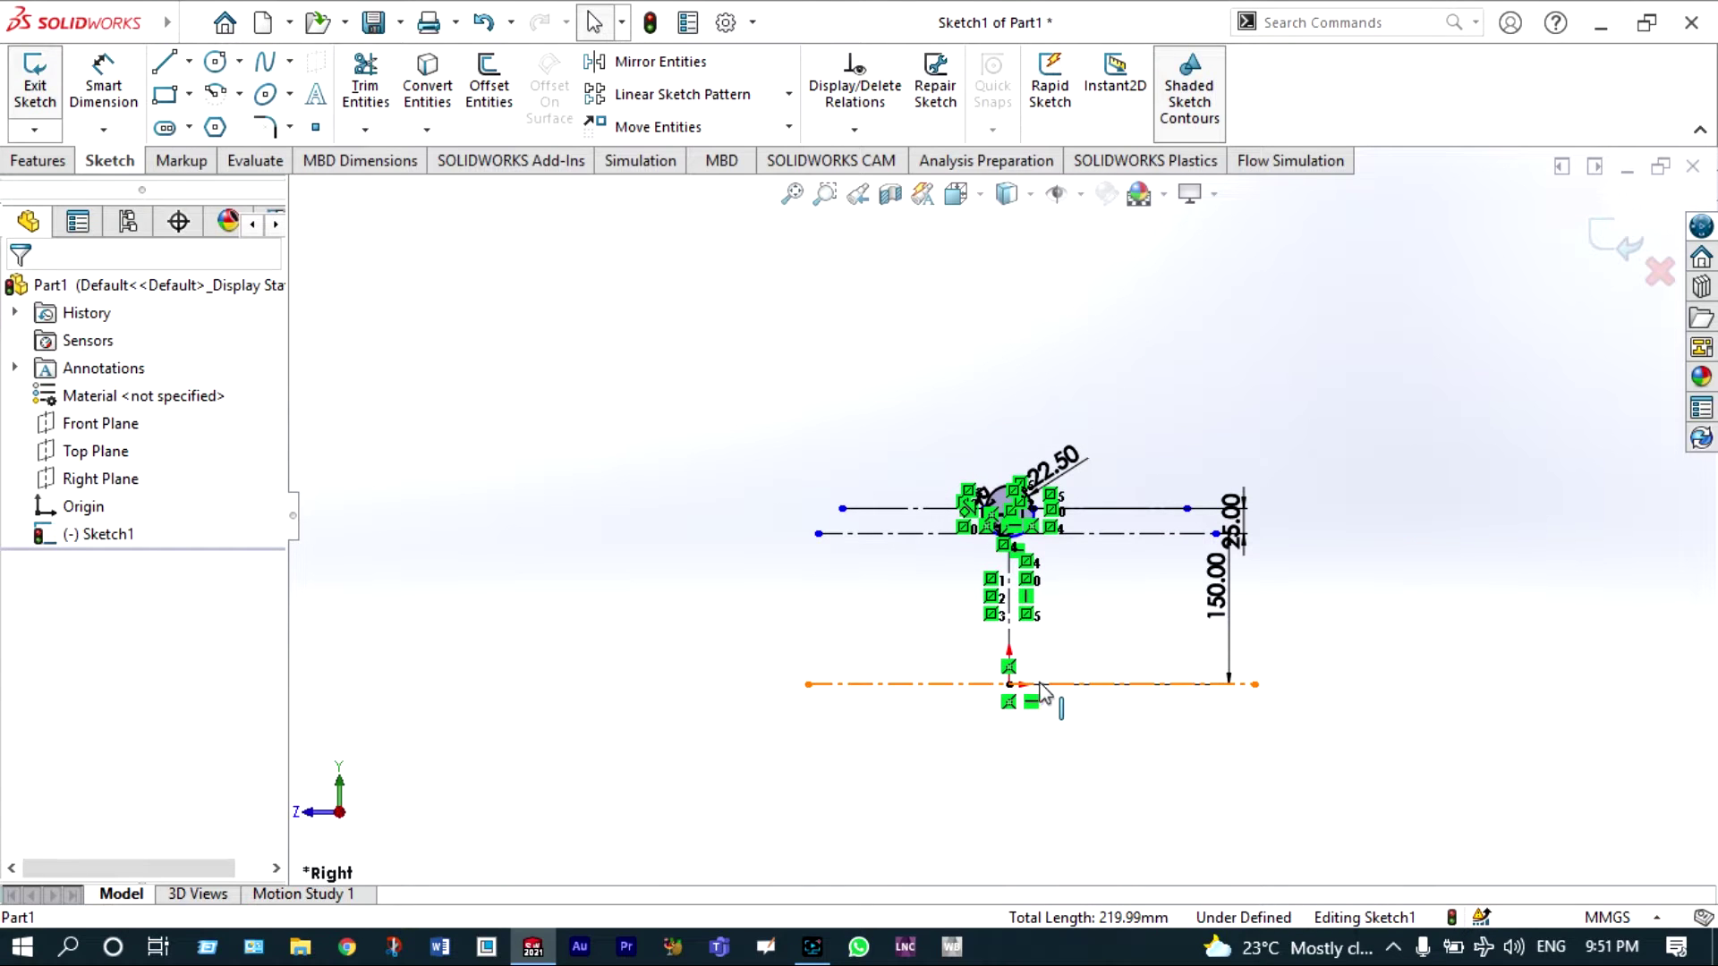
{"action": "left_click", "coordinate": [43, 161]}
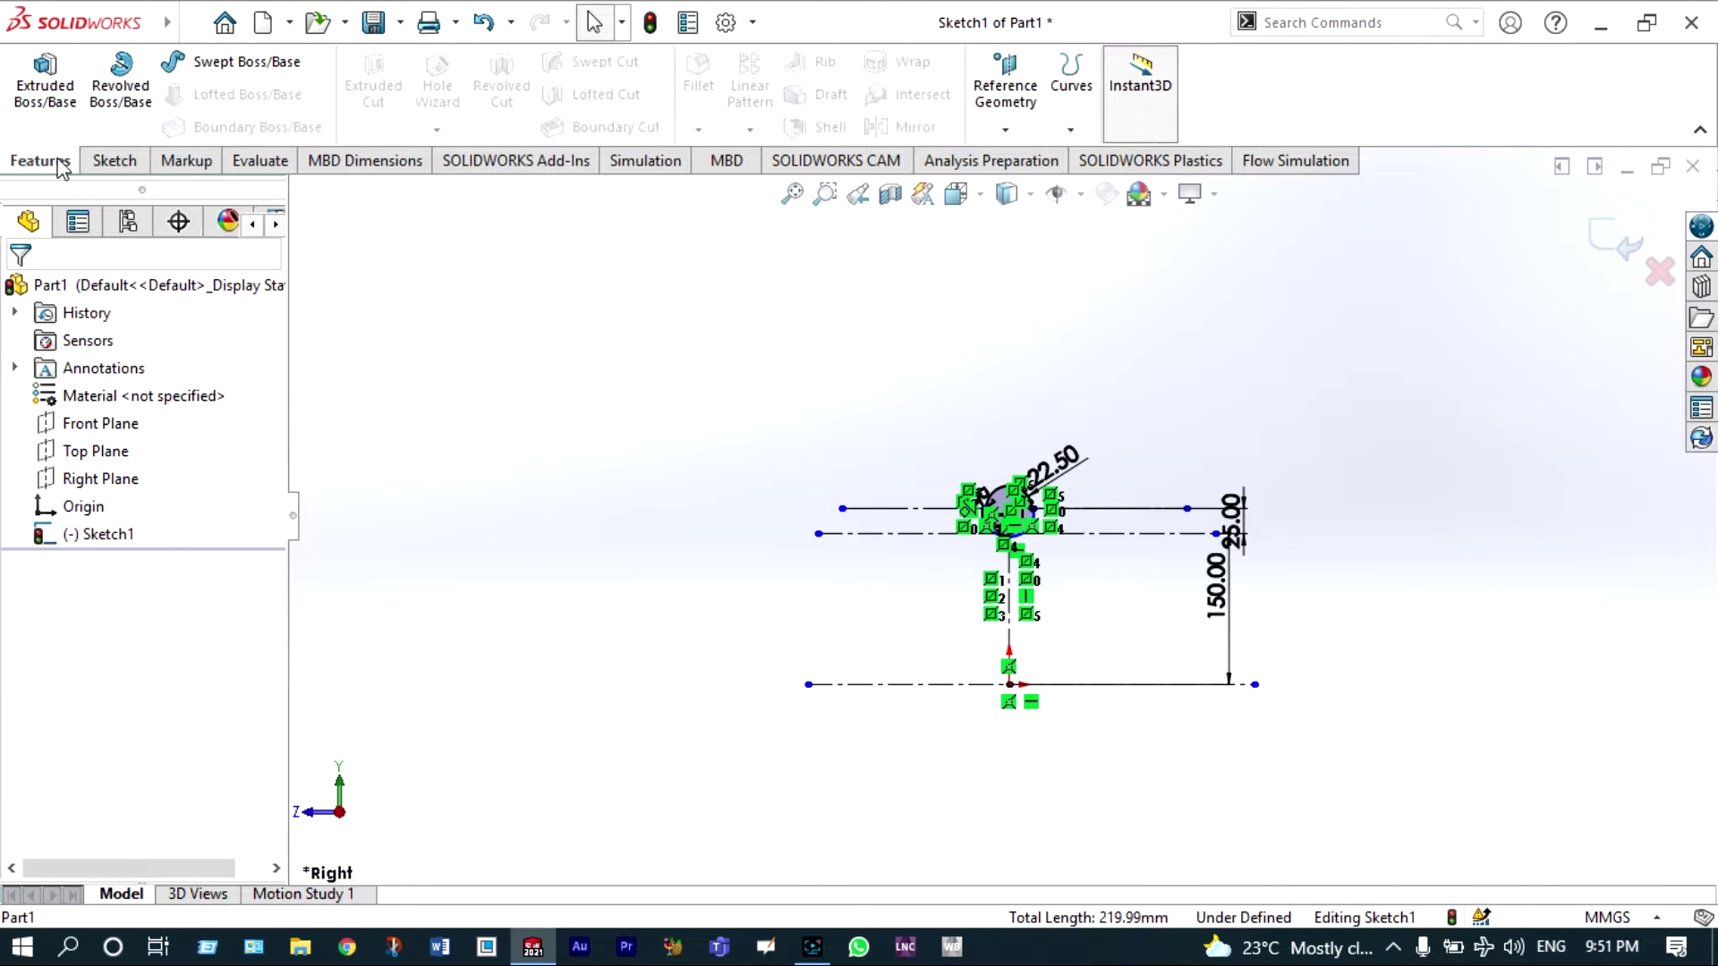
{"action": "left_click", "coordinate": [134, 90]}
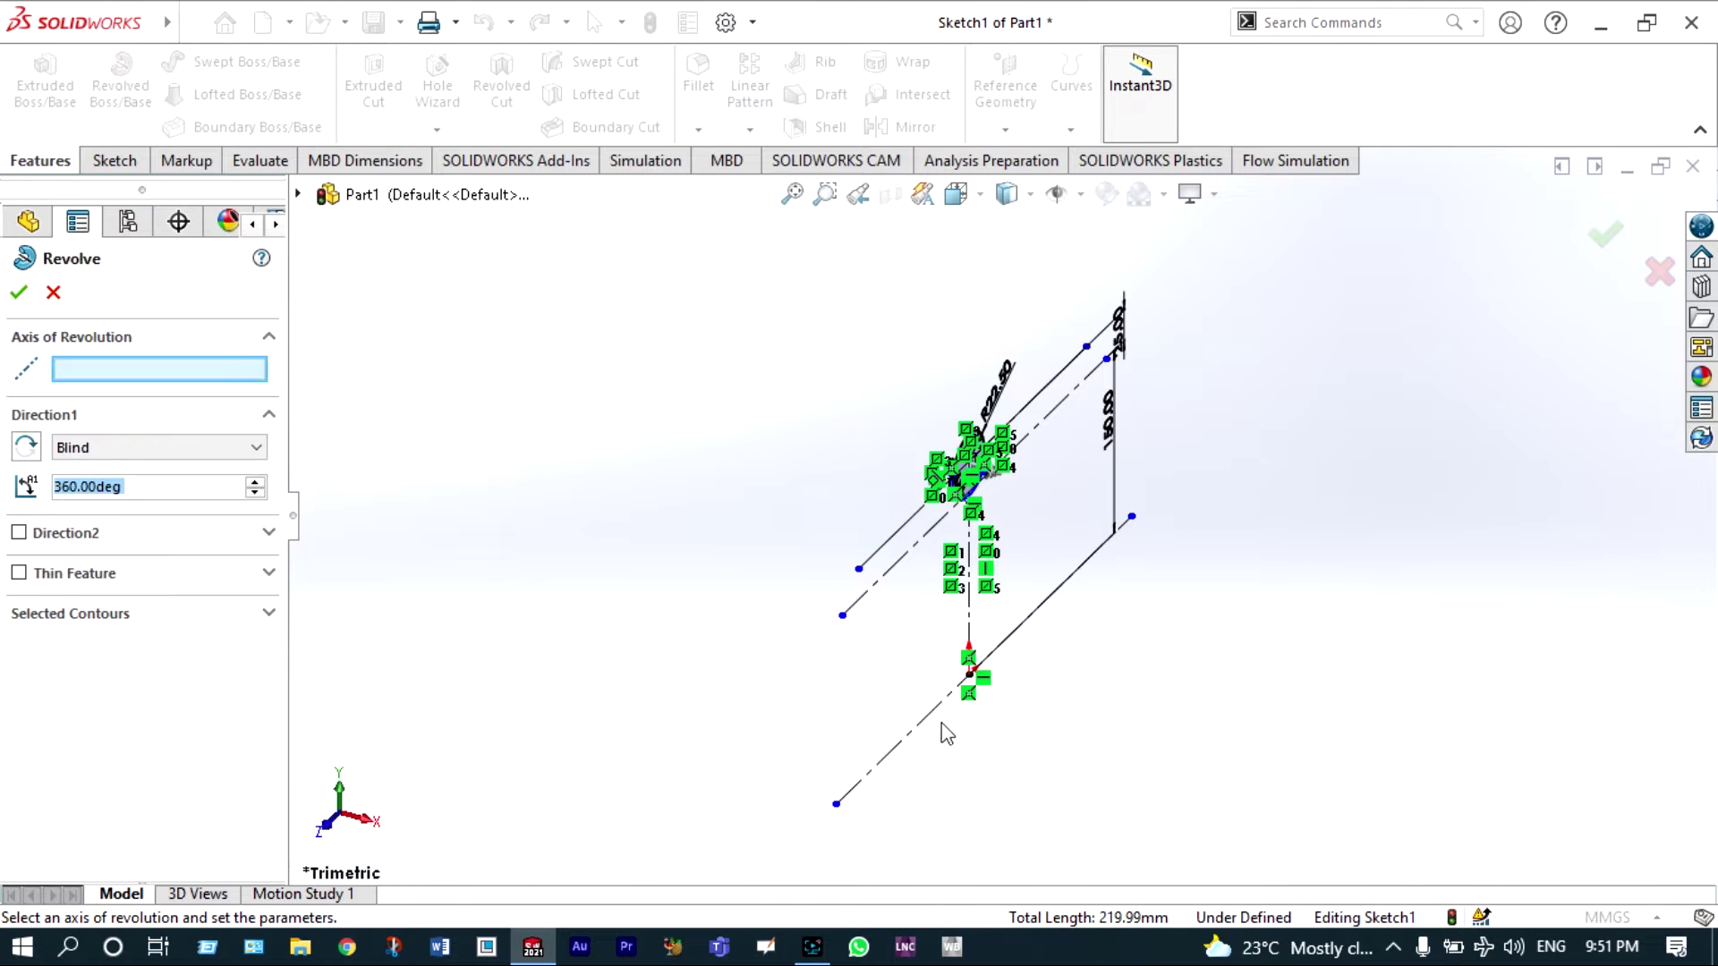
{"action": "left_click", "coordinate": [937, 710]}
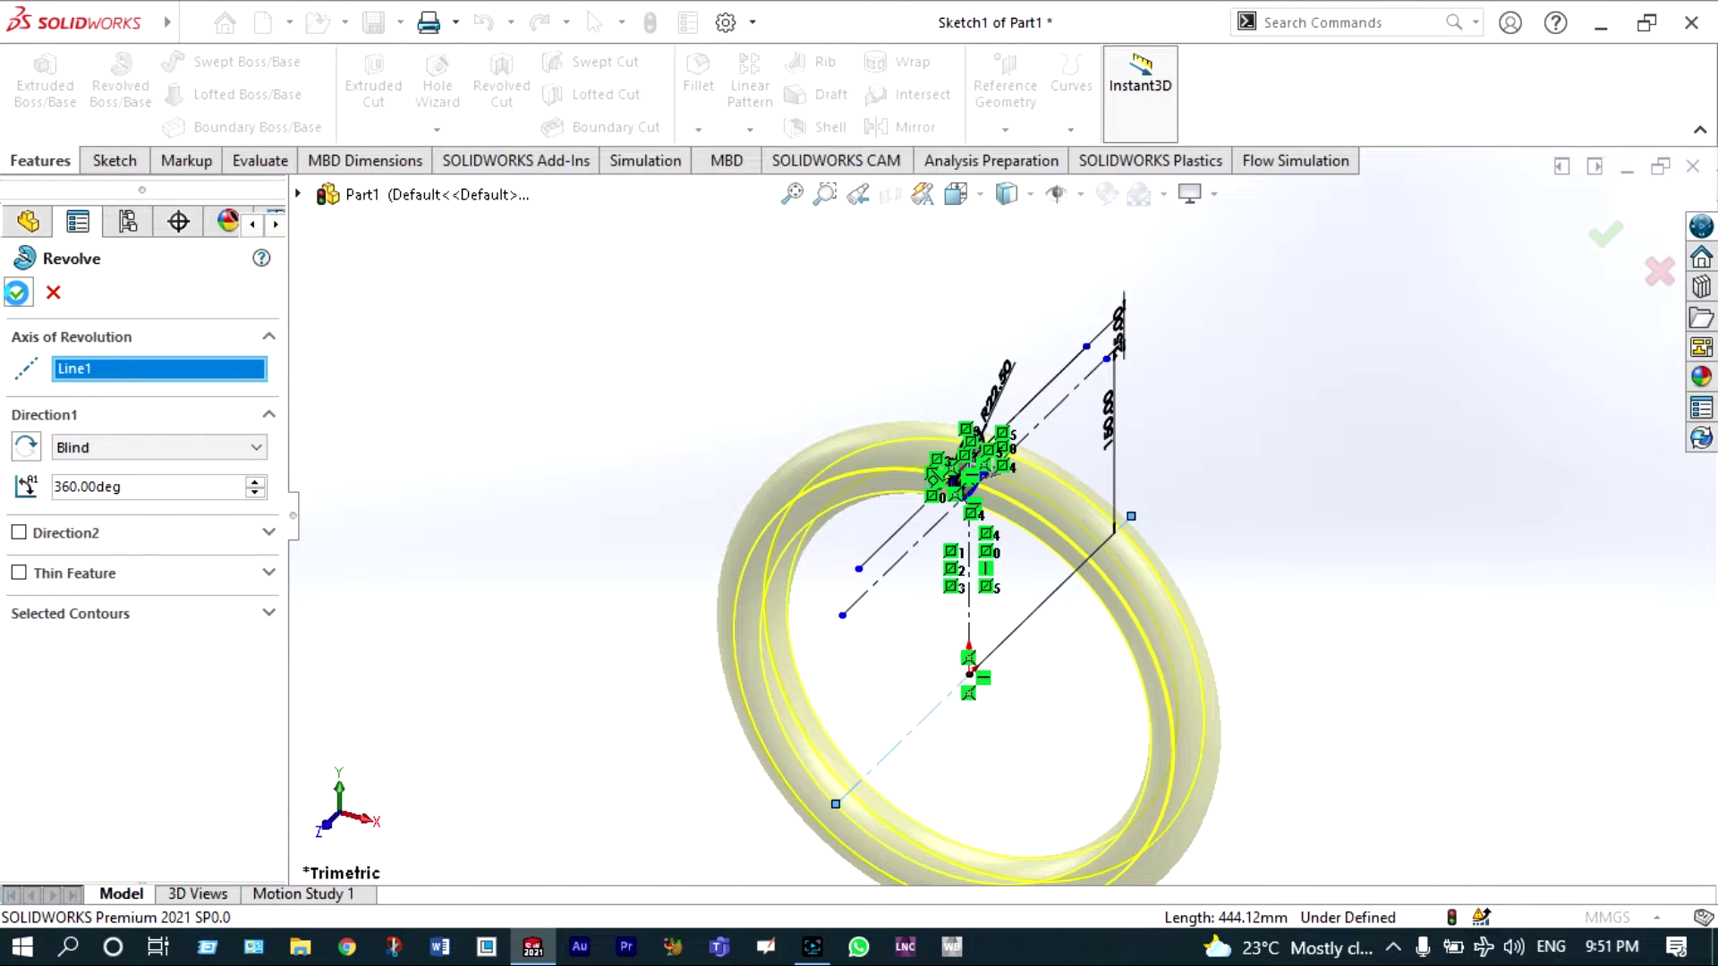
{"action": "left_click", "coordinate": [16, 291]}
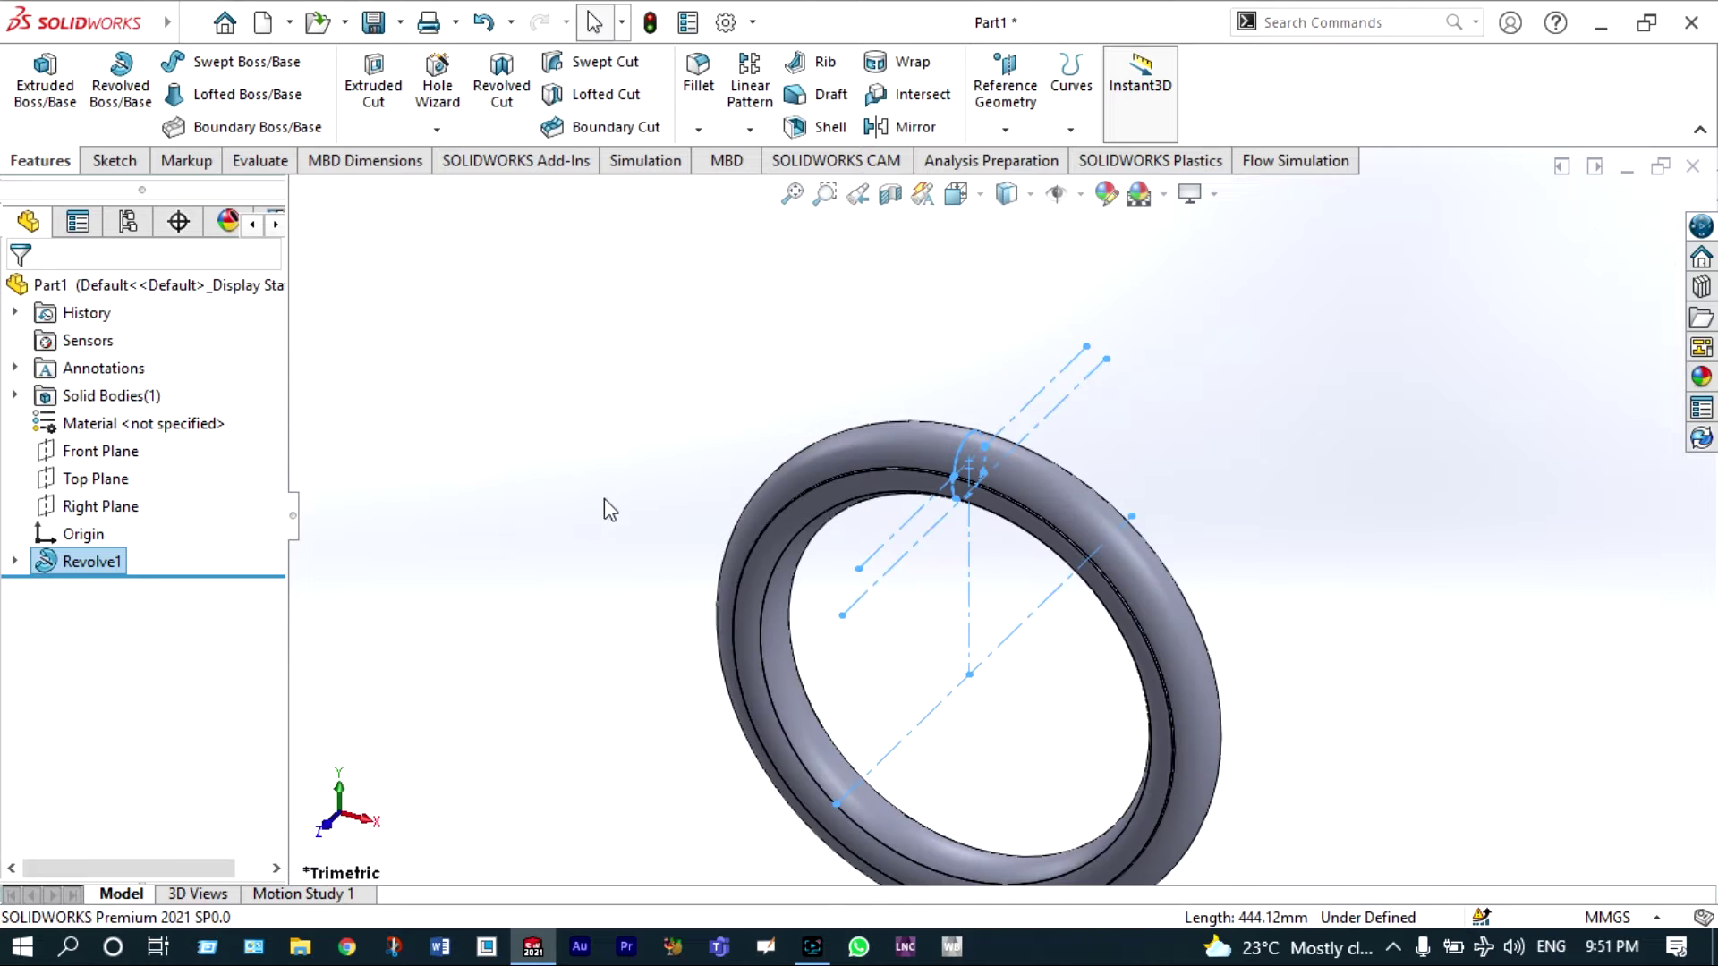
- Apply the matte rubber appearance to the outer surface of the revolved ring
{"action": "scroll", "coordinate": [870, 602], "scroll_direction": "down", "scroll_amount": 3}
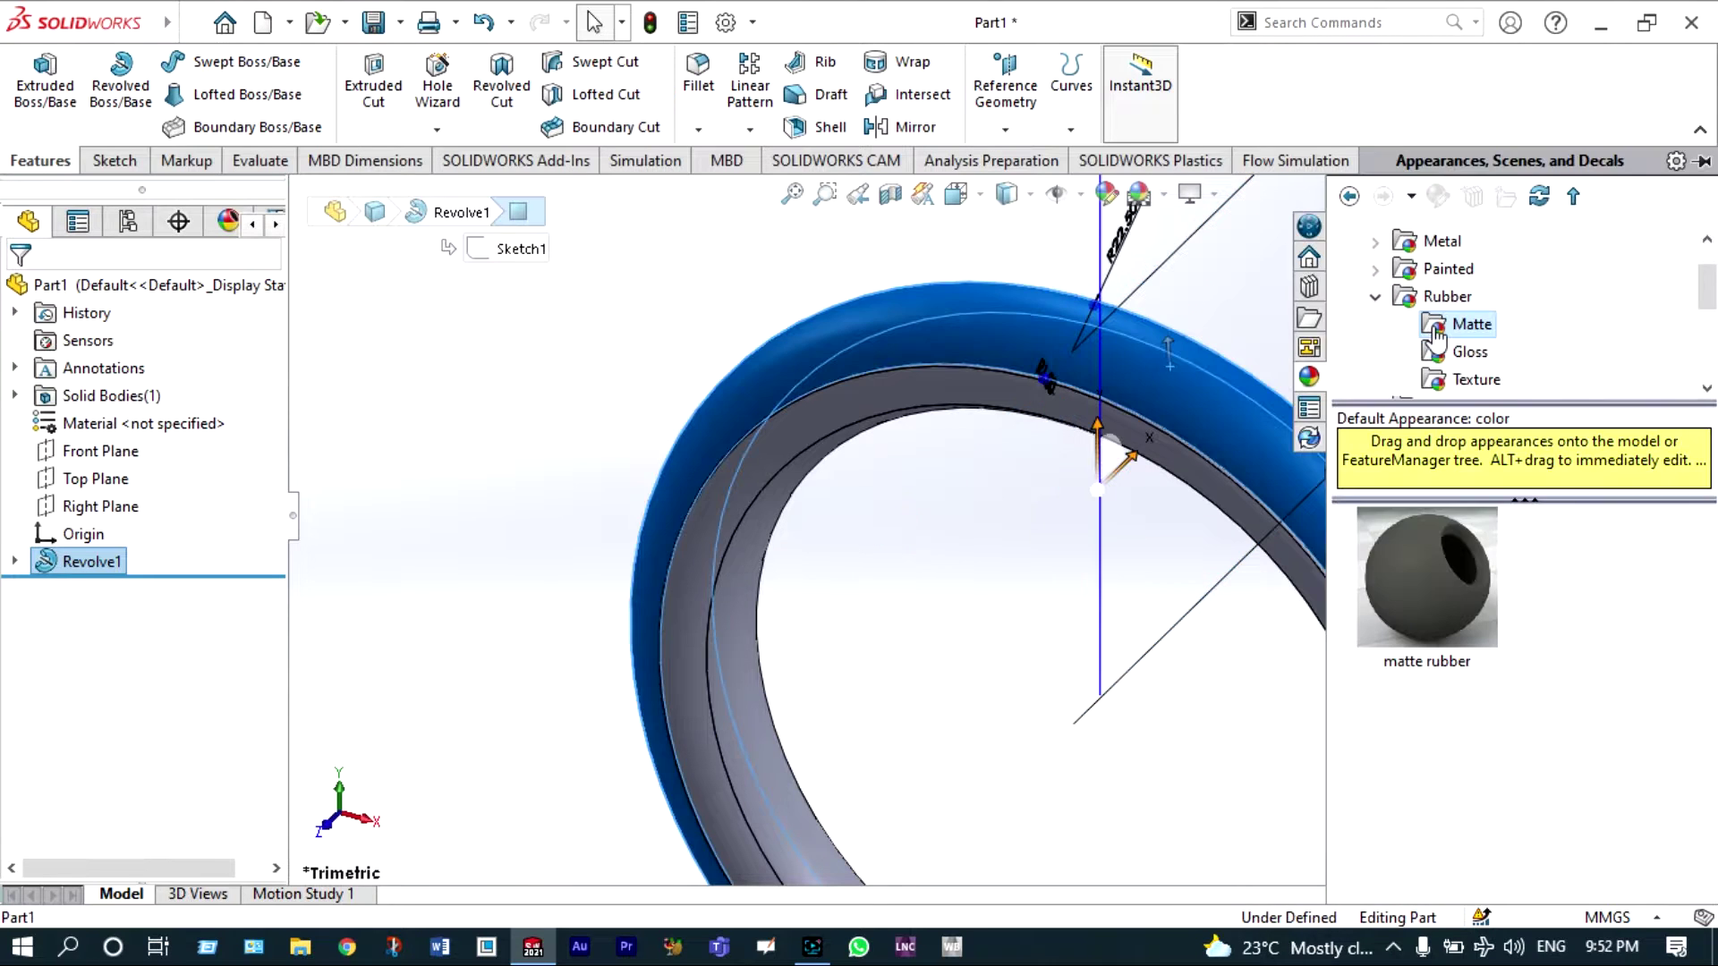
{"action": "double_click", "coordinate": [1421, 551]}
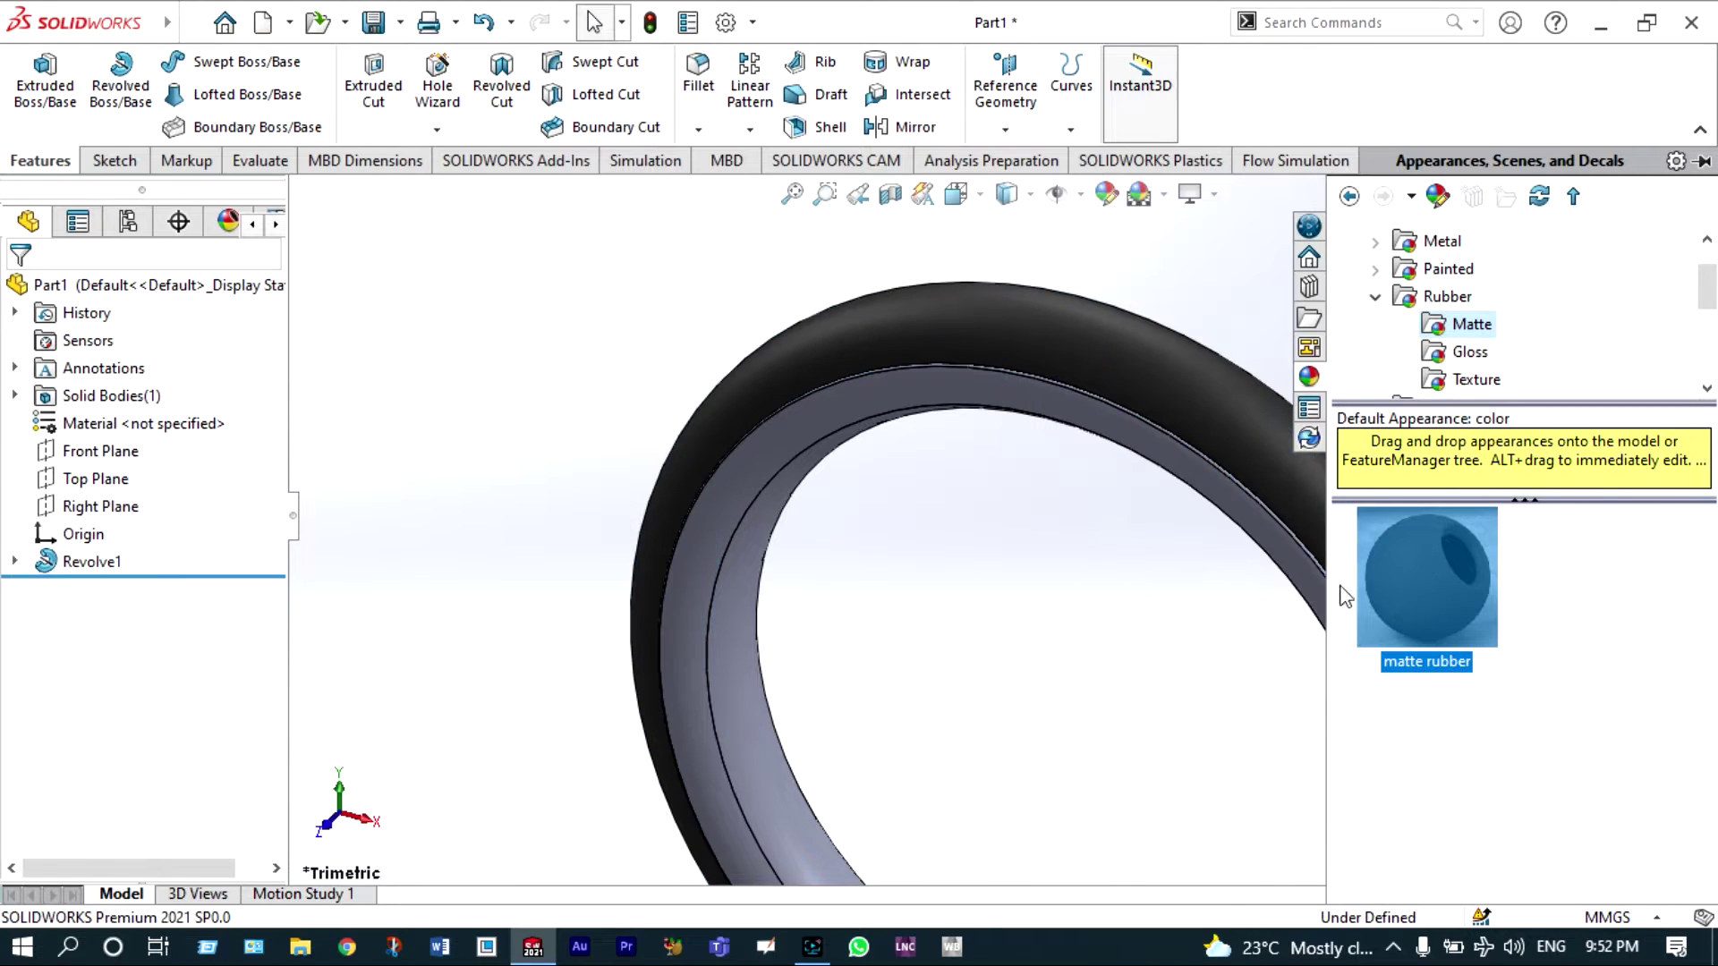
- Color the inner circumferential face of the revolved ring orange from the standard palette
{"action": "scroll", "coordinate": [1102, 608], "scroll_direction": "down", "scroll_amount": 2}
{"action": "scroll", "coordinate": [1102, 608], "scroll_direction": "up", "scroll_amount": 3}
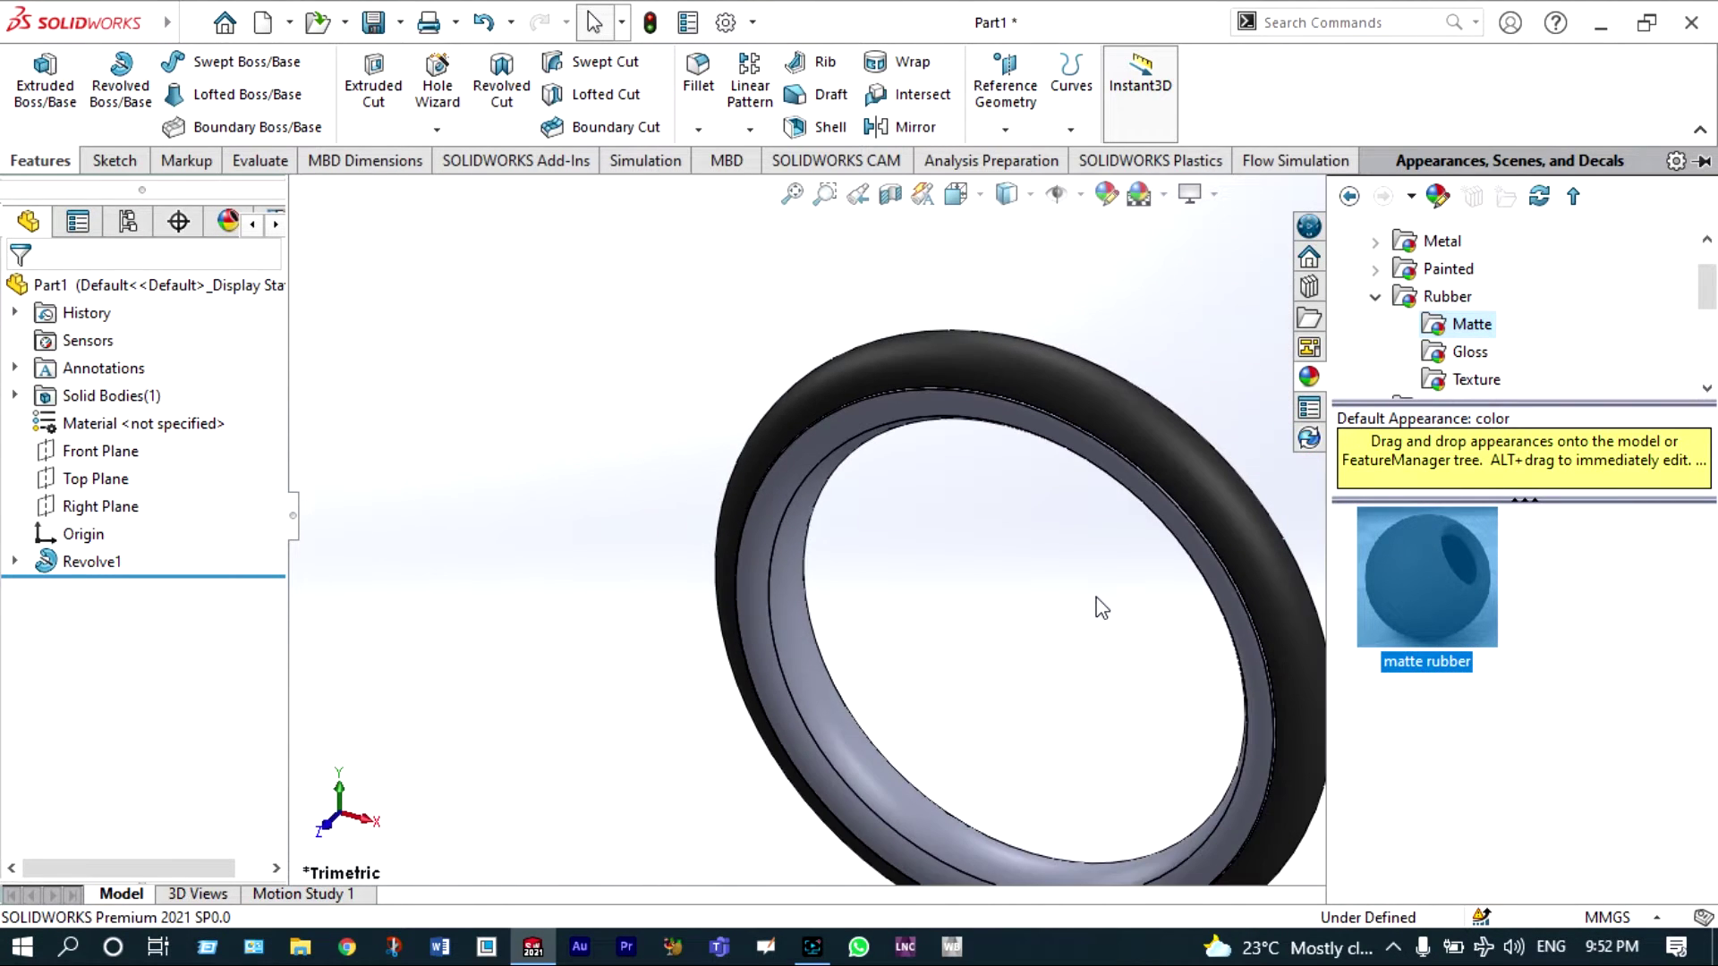
{"action": "right_click", "coordinate": [951, 587]}
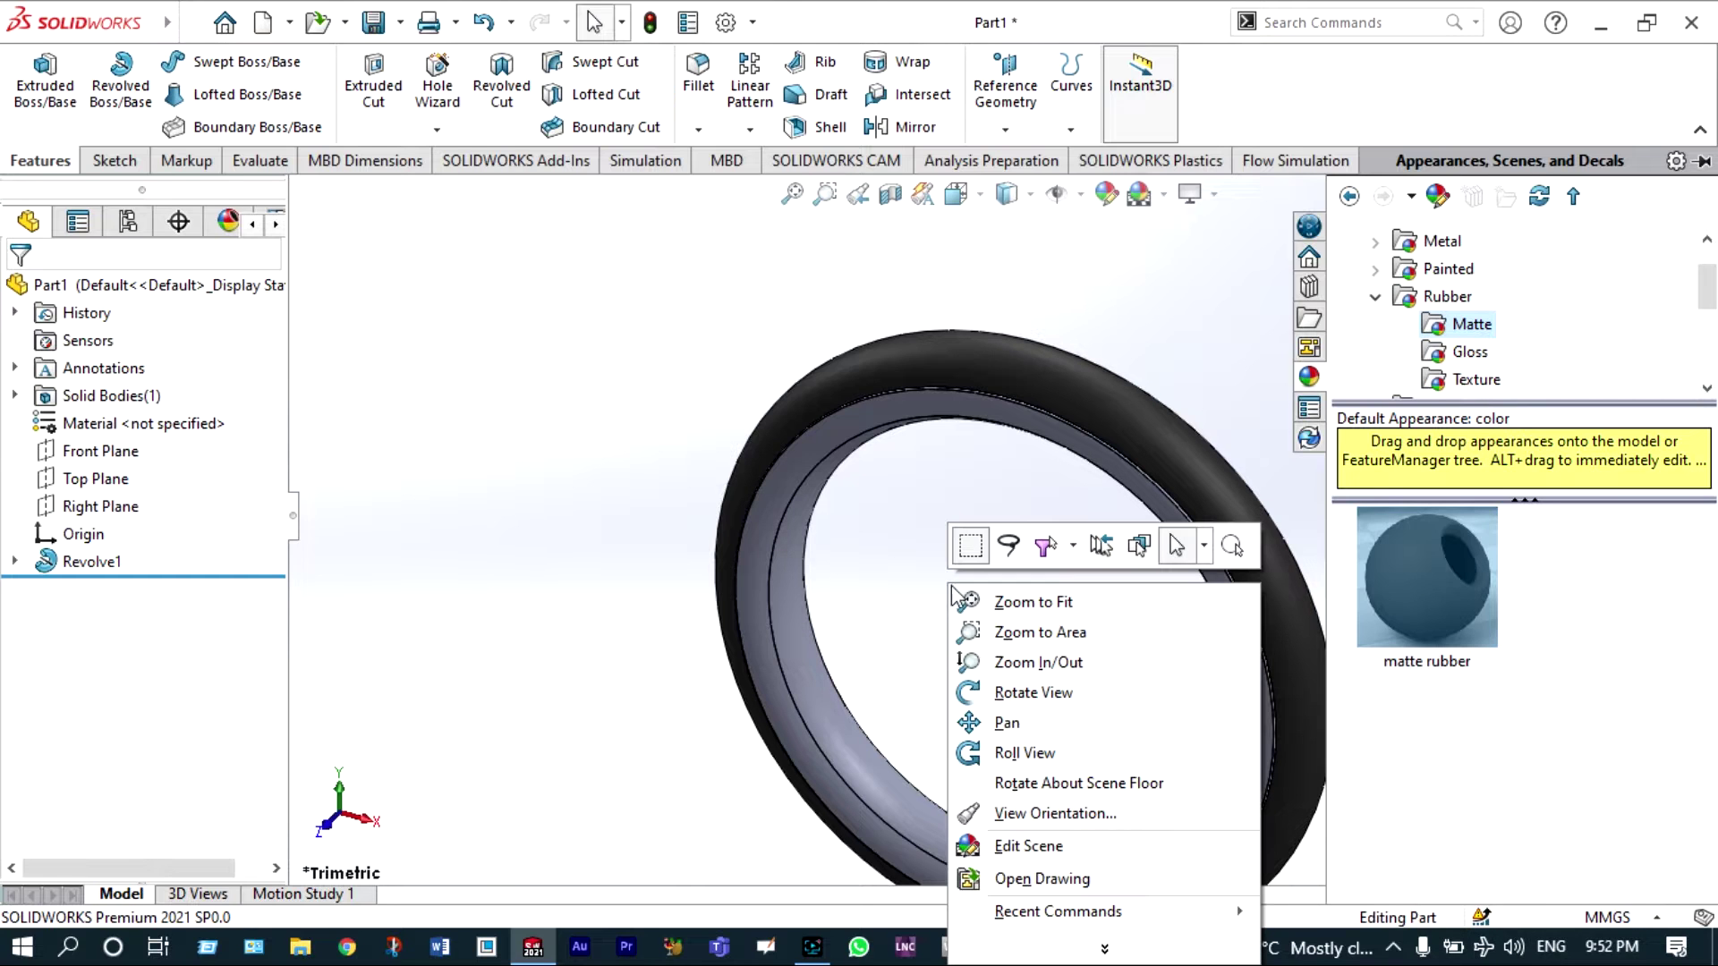
{"action": "left_click", "coordinate": [1007, 692]}
{"action": "left_click_drag", "start_coordinate": [1002, 680], "coordinate": [943, 670]}
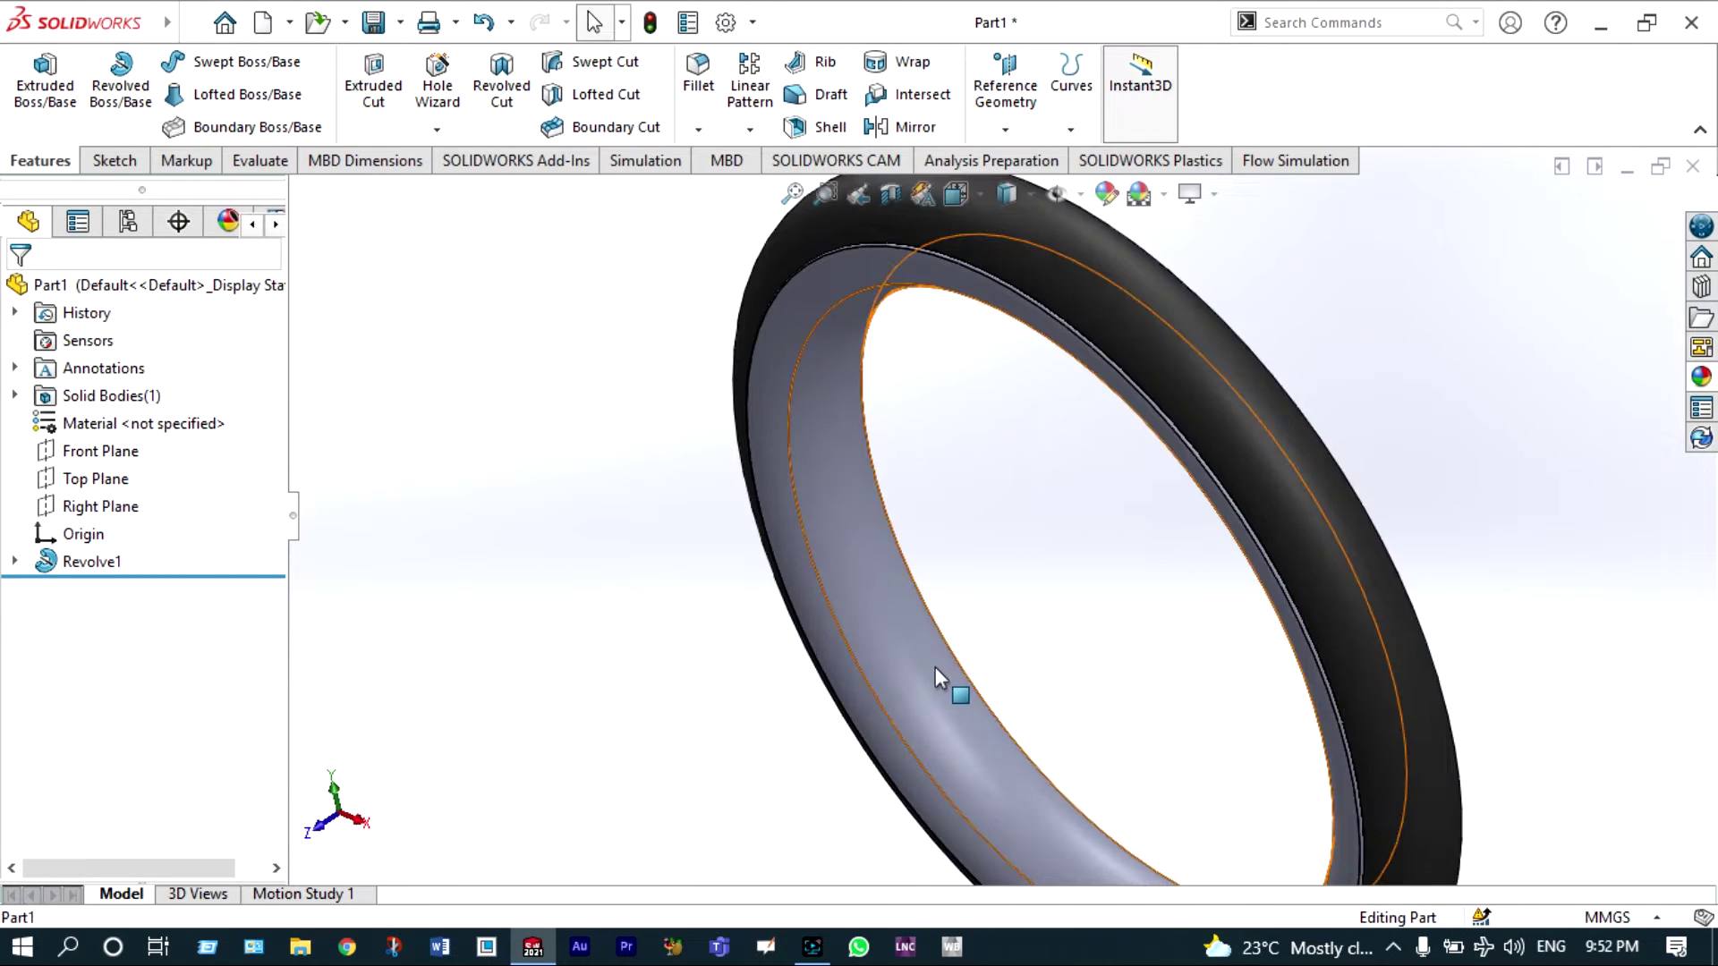
{"action": "left_click", "coordinate": [936, 667]}
{"action": "left_click", "coordinate": [1107, 195]}
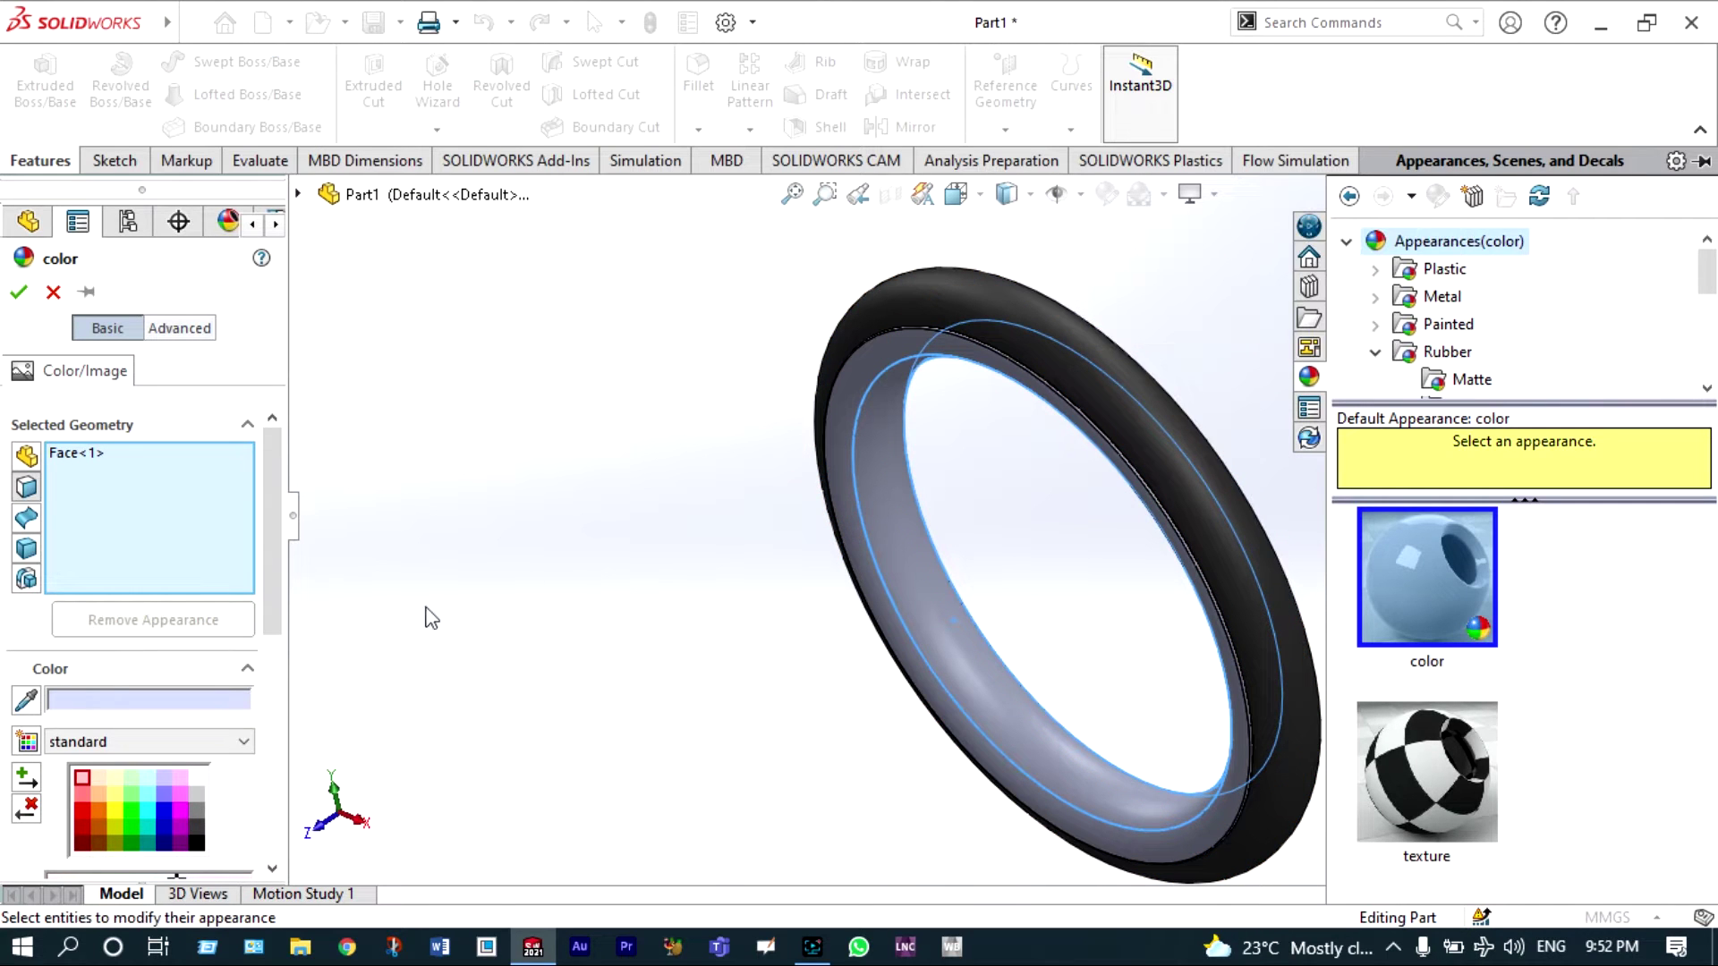
{"action": "left_click", "coordinate": [98, 807]}
{"action": "key", "text": "Return"}
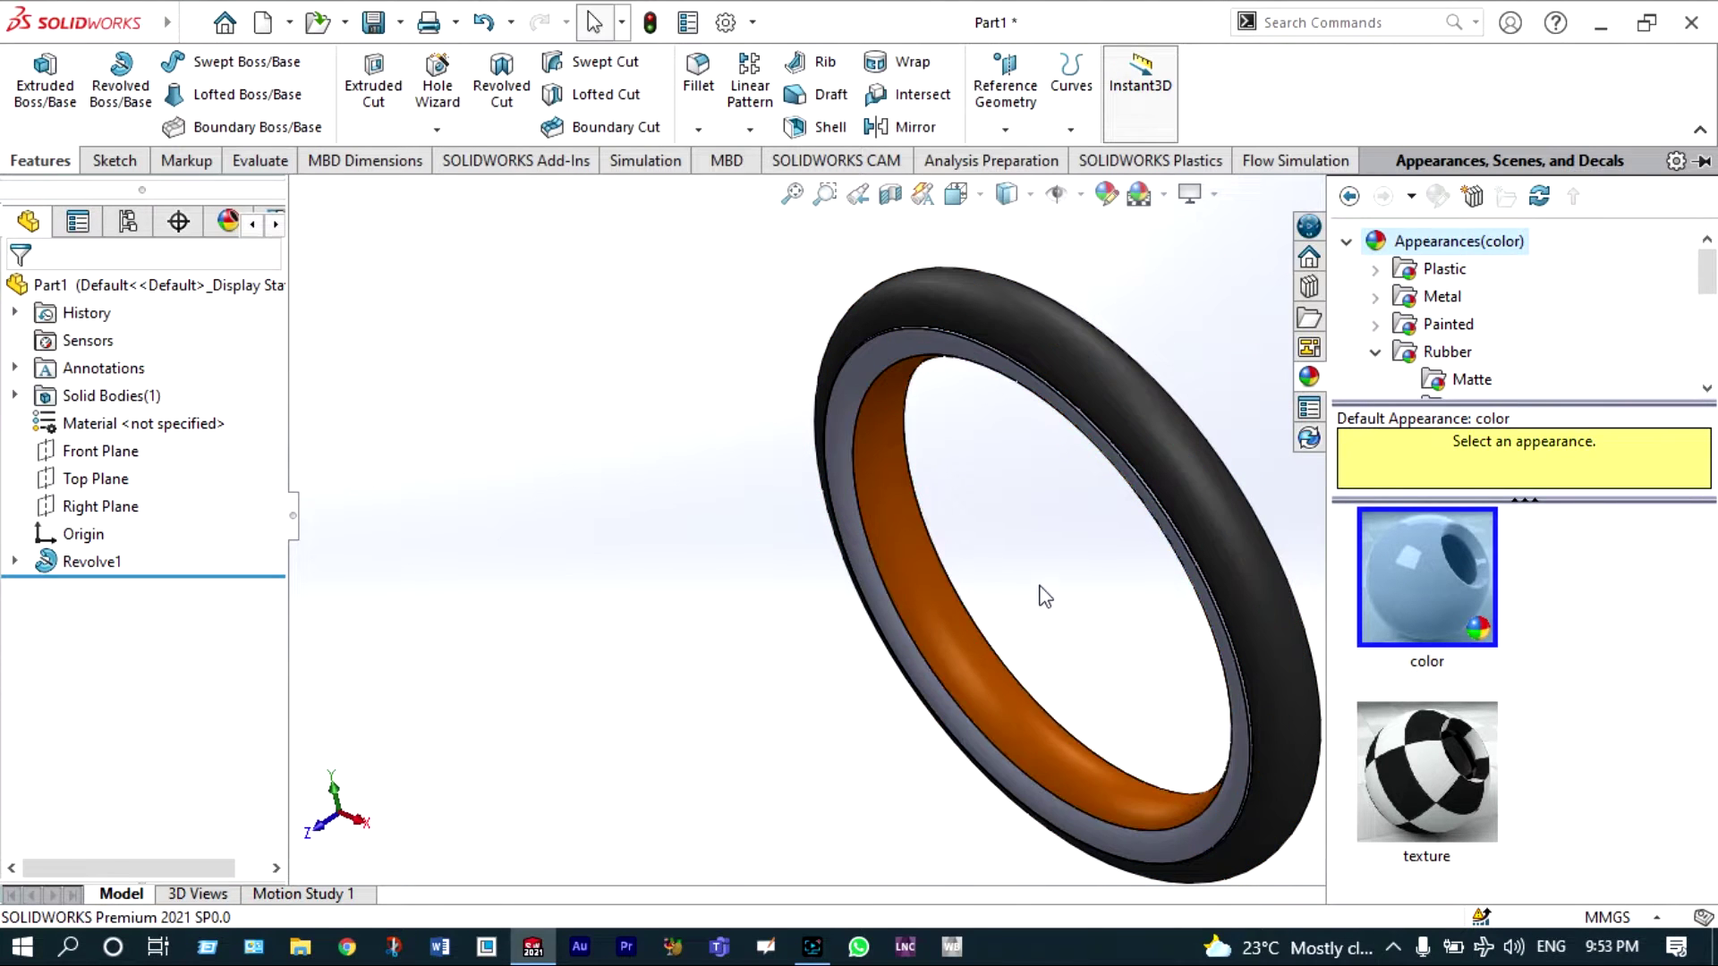
- Apply the brushed chromium appearance to the side faces on both sides of the ring
{"action": "scroll", "coordinate": [1047, 594], "scroll_direction": "down", "scroll_amount": 2}
{"action": "scroll", "coordinate": [1047, 594], "scroll_direction": "down", "scroll_amount": 2}
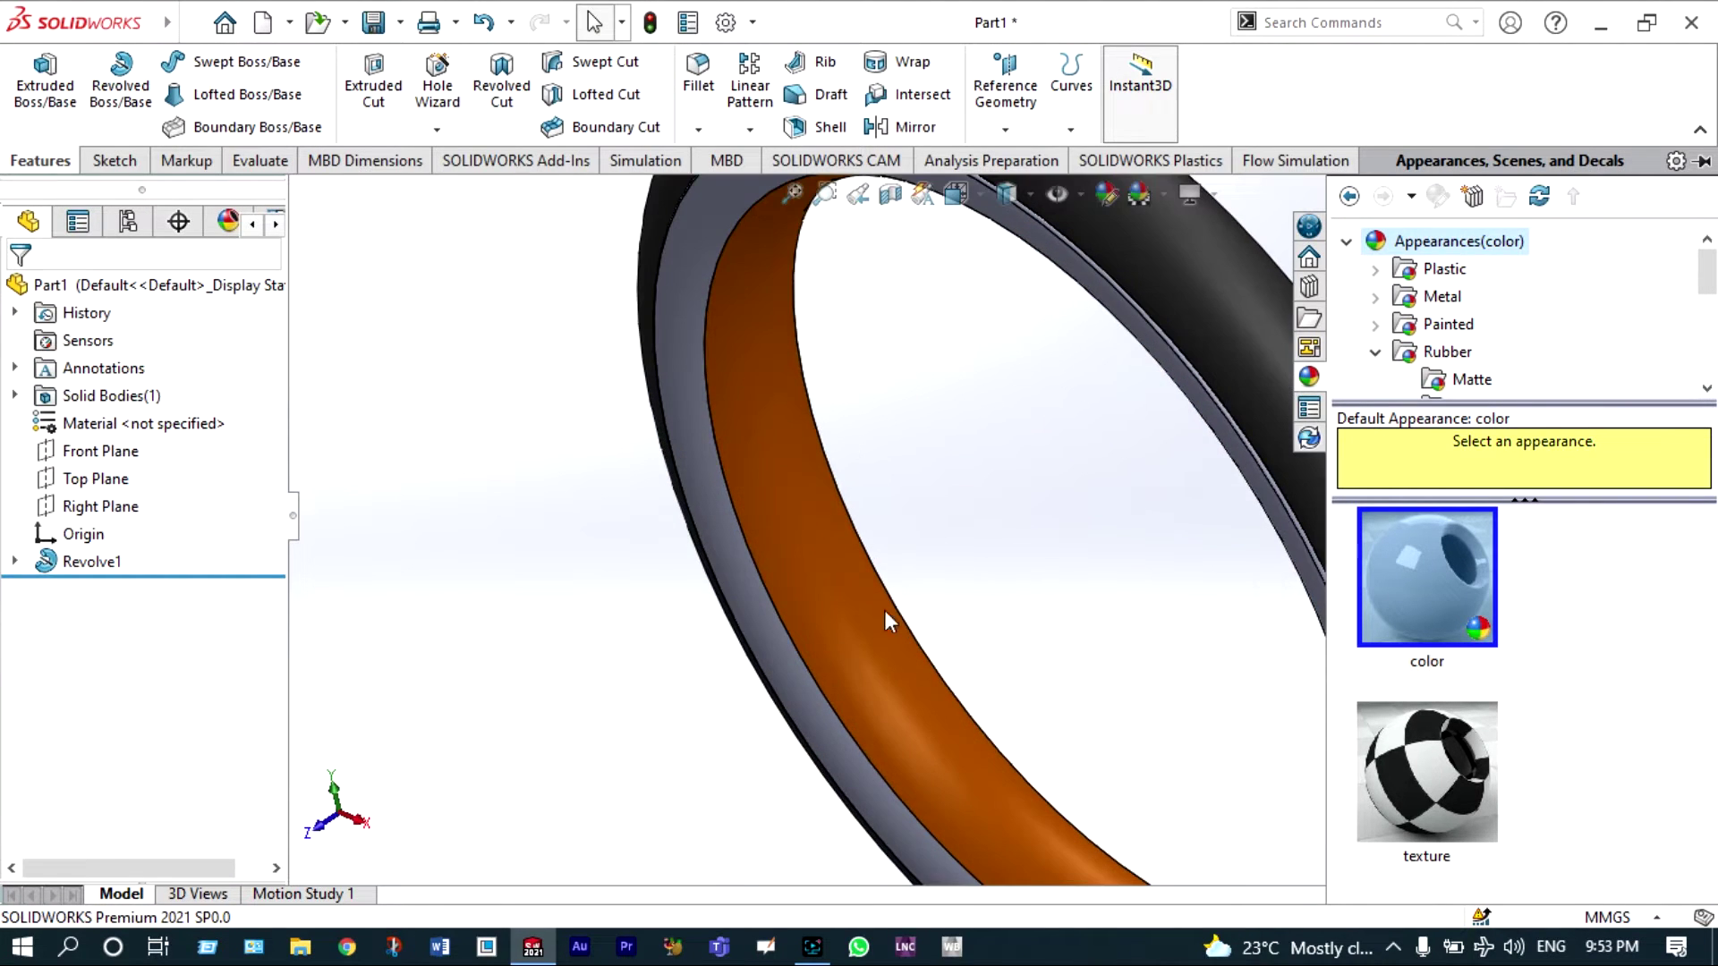
{"action": "left_click", "coordinate": [770, 646]}
{"action": "scroll", "coordinate": [984, 629], "scroll_direction": "up", "scroll_amount": 3}
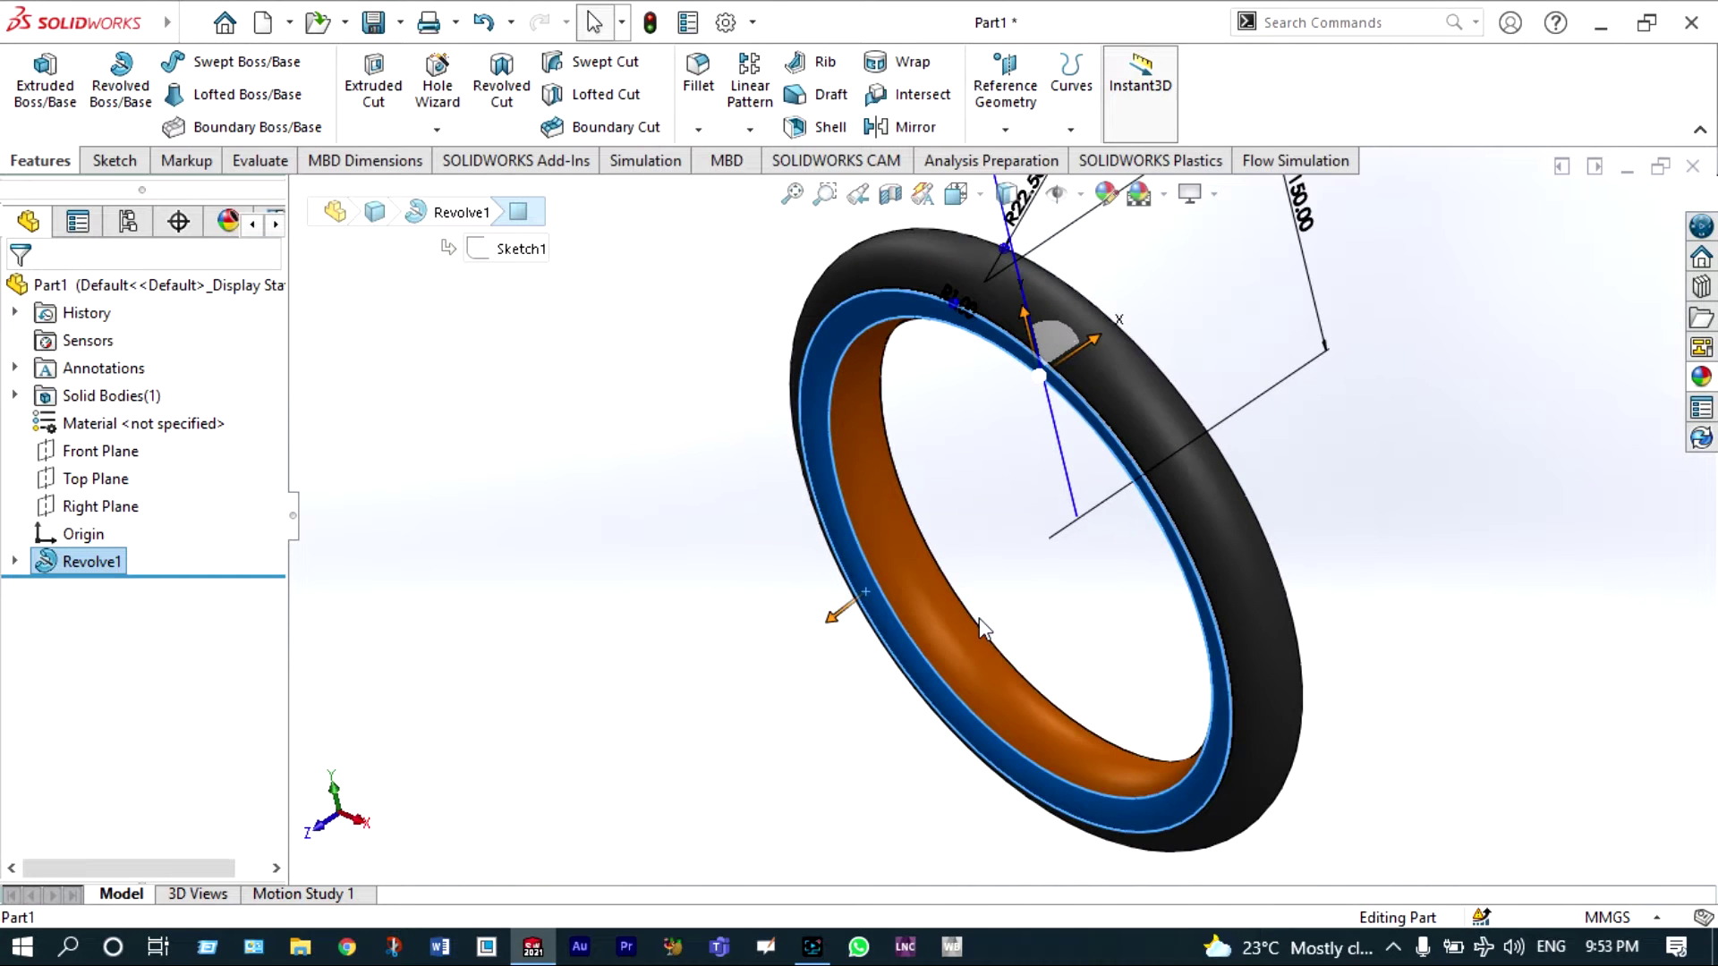
{"action": "right_click", "coordinate": [1058, 607]}
{"action": "mouse_move", "coordinate": [1270, 304]}
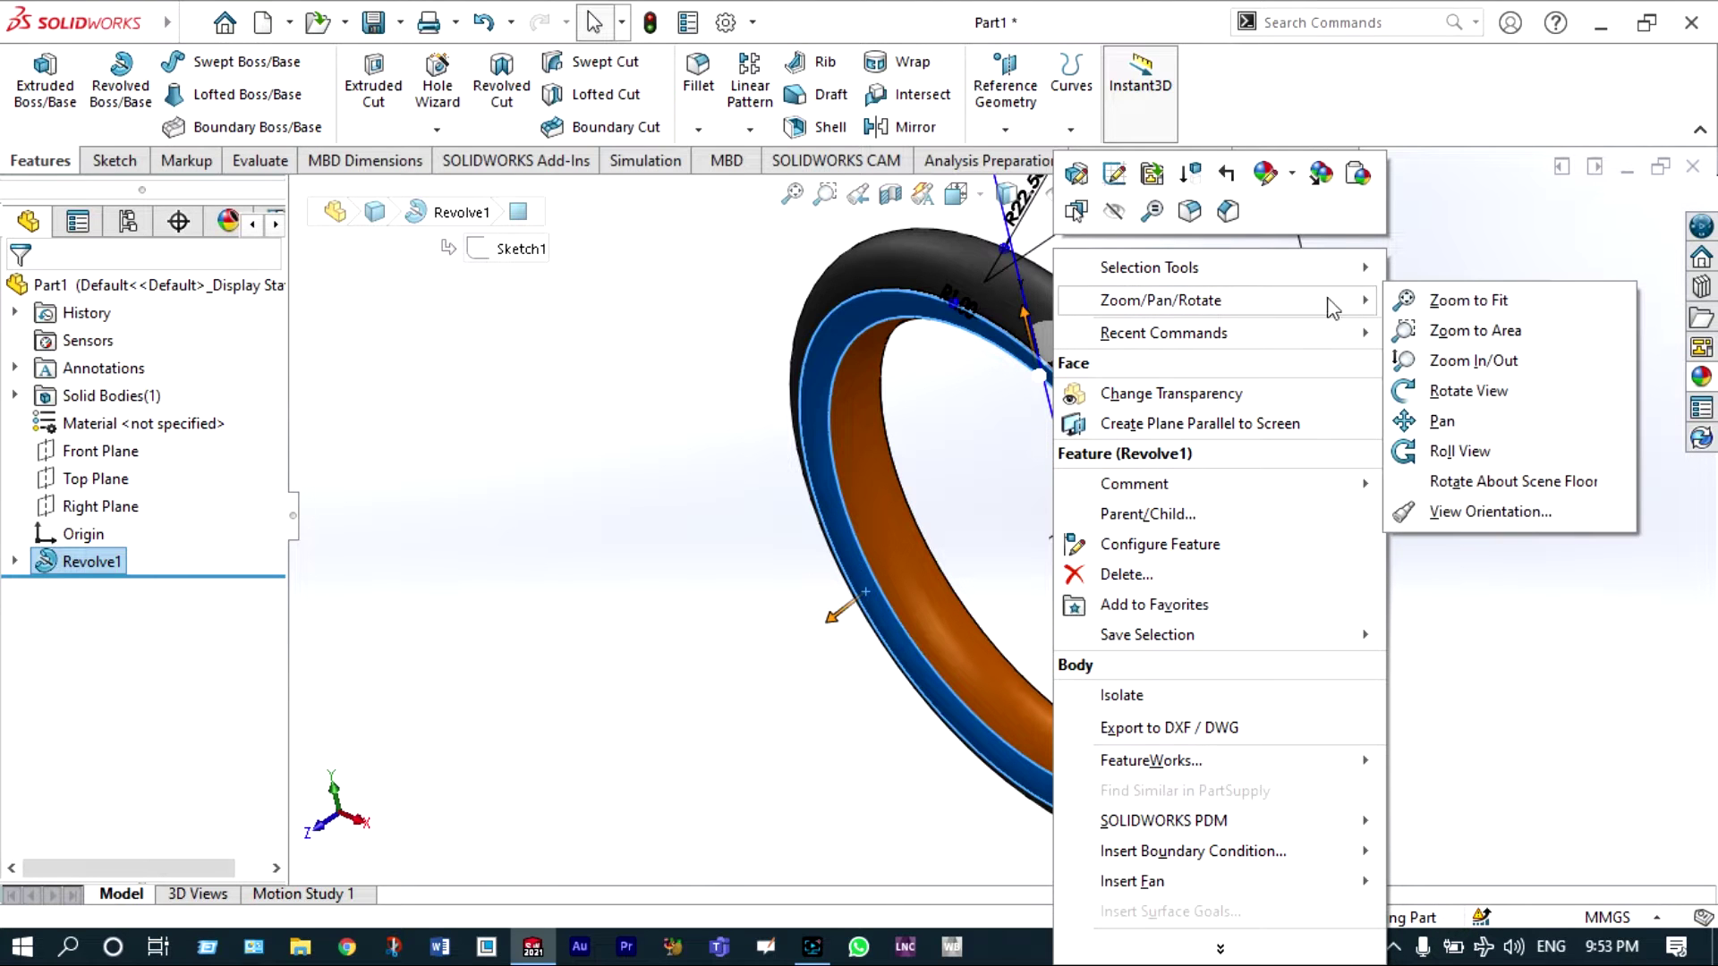
{"action": "left_click", "coordinate": [1436, 391]}
{"action": "left_click_drag", "start_coordinate": [1419, 383], "coordinate": [1336, 497]}
{"action": "right_click", "coordinate": [1336, 498]}
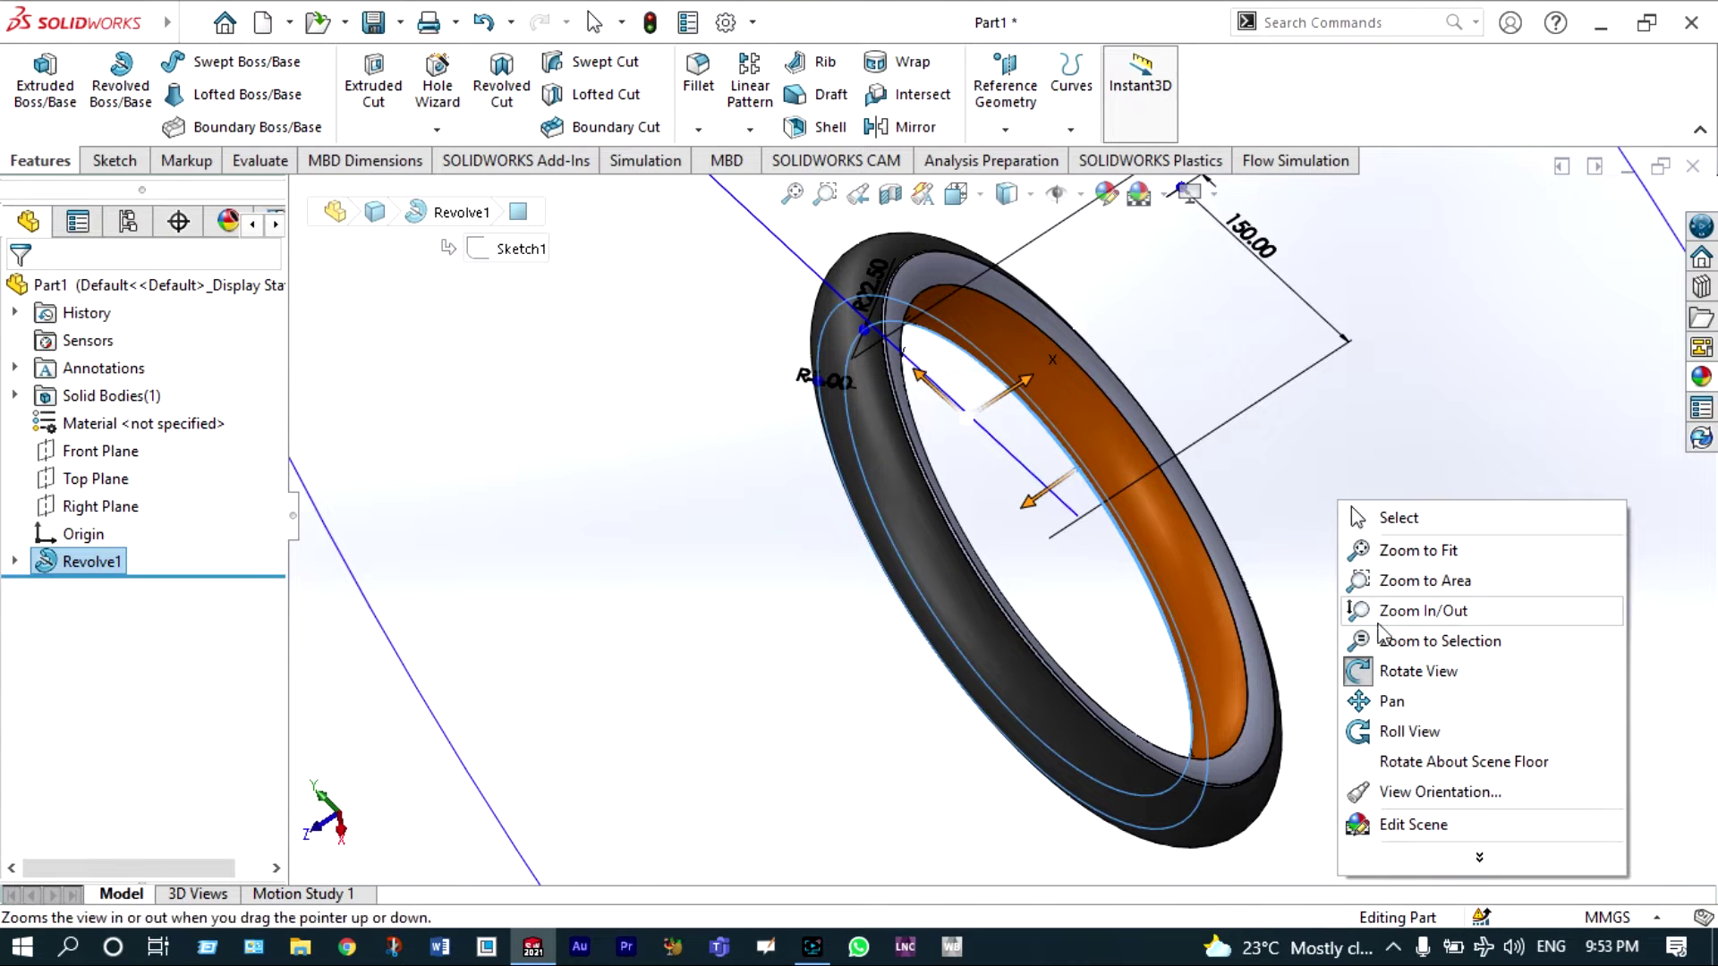
{"action": "left_click", "coordinate": [1392, 671]}
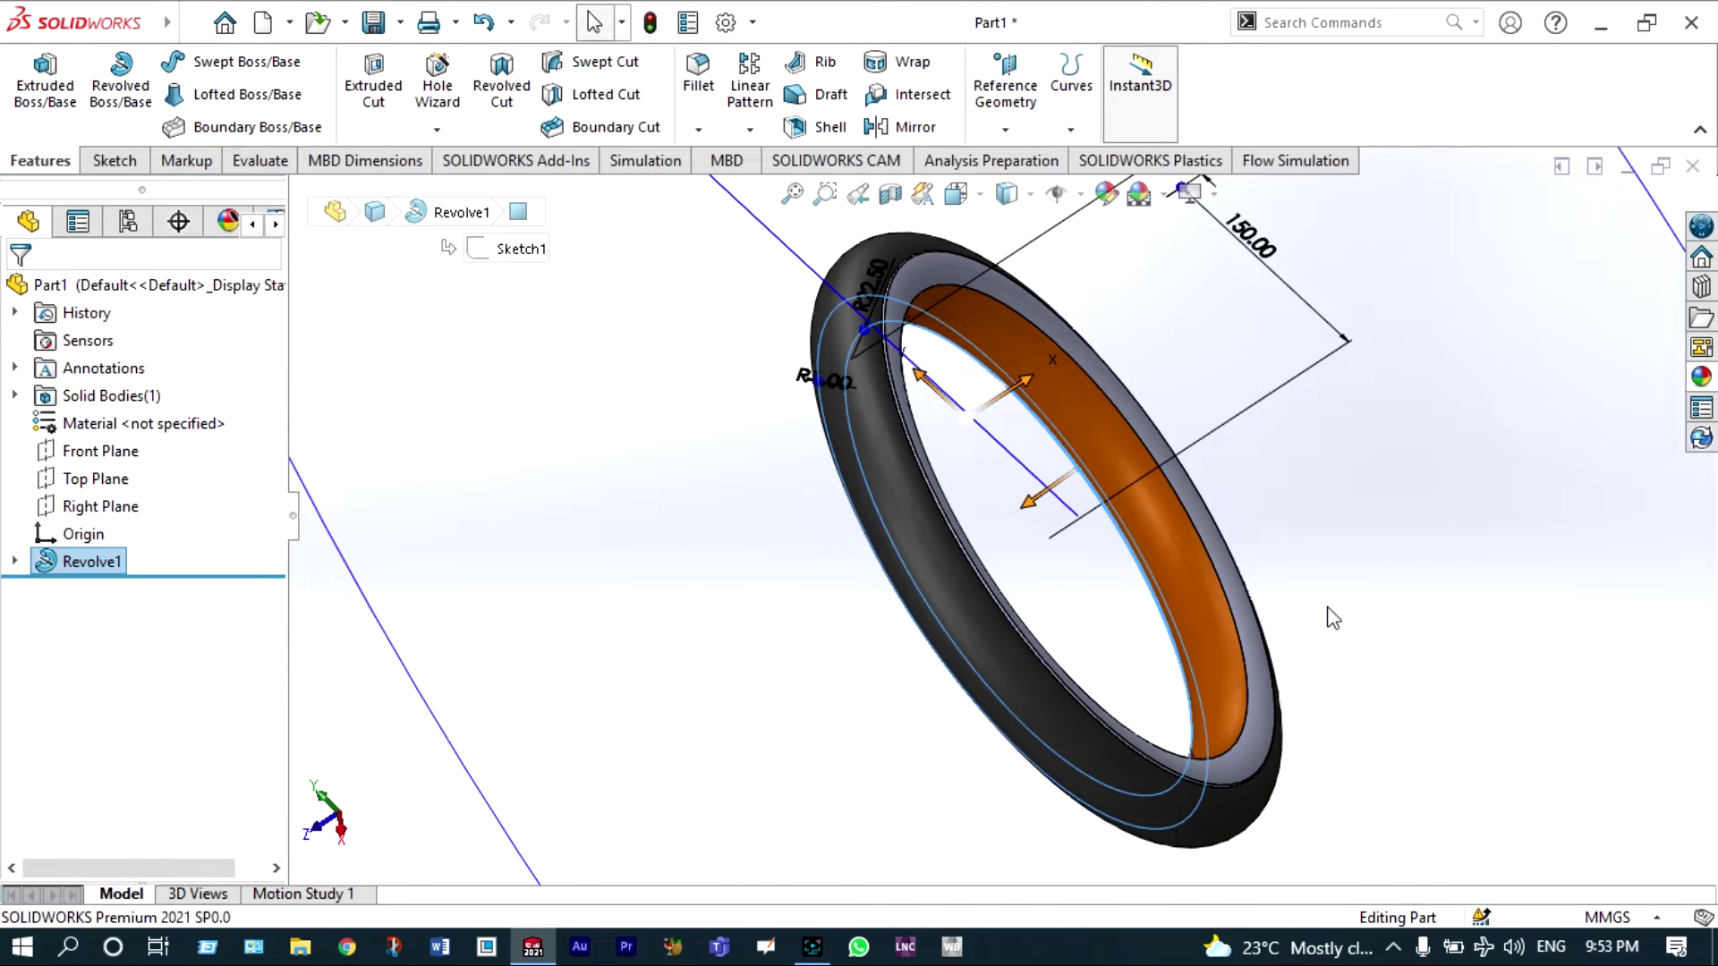
{"action": "left_click", "coordinate": [1246, 606]}
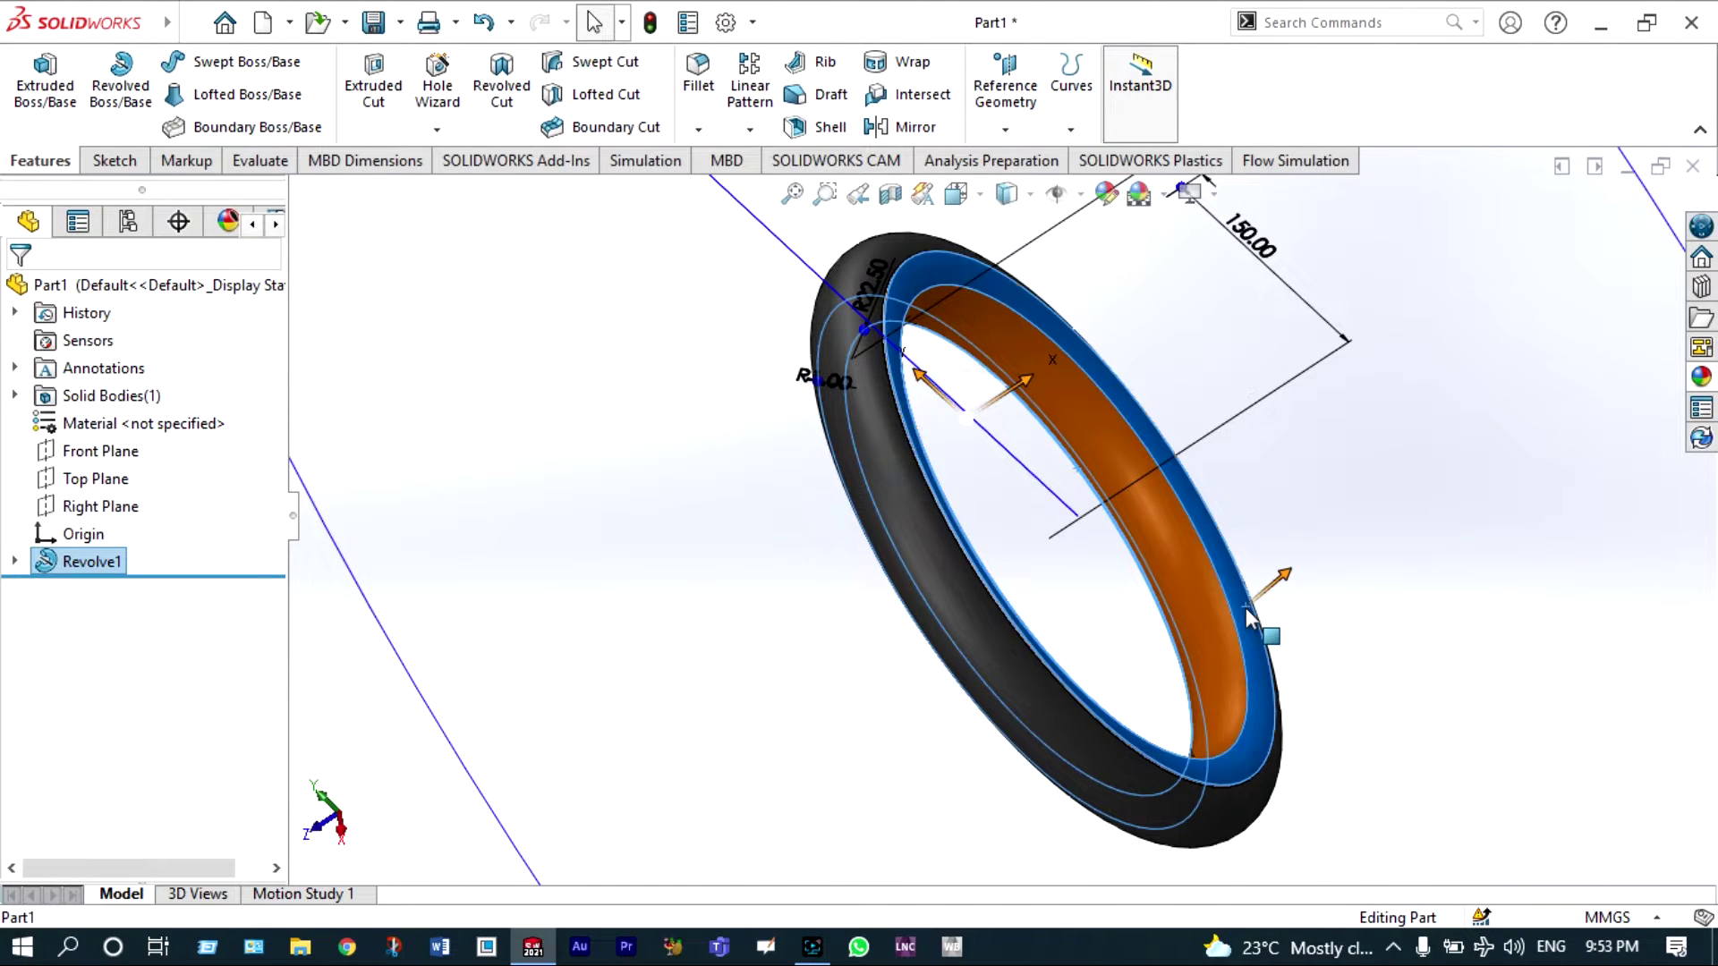
{"action": "left_click", "coordinate": [1700, 377]}
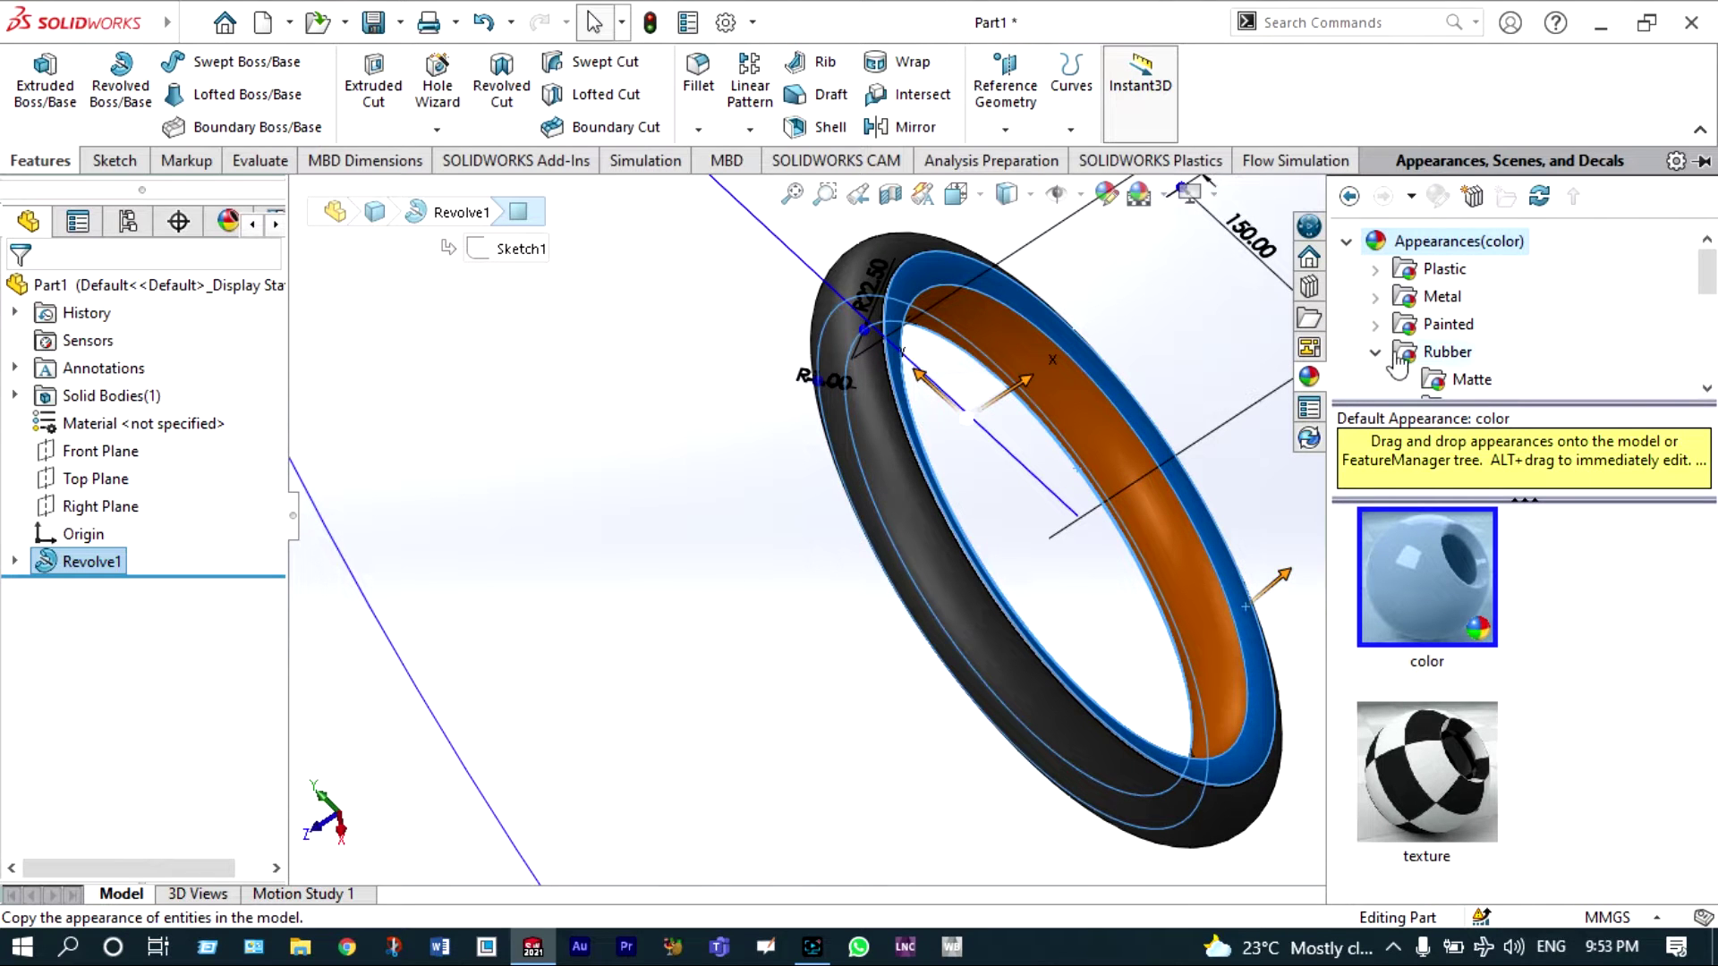
{"action": "left_click", "coordinate": [1385, 298]}
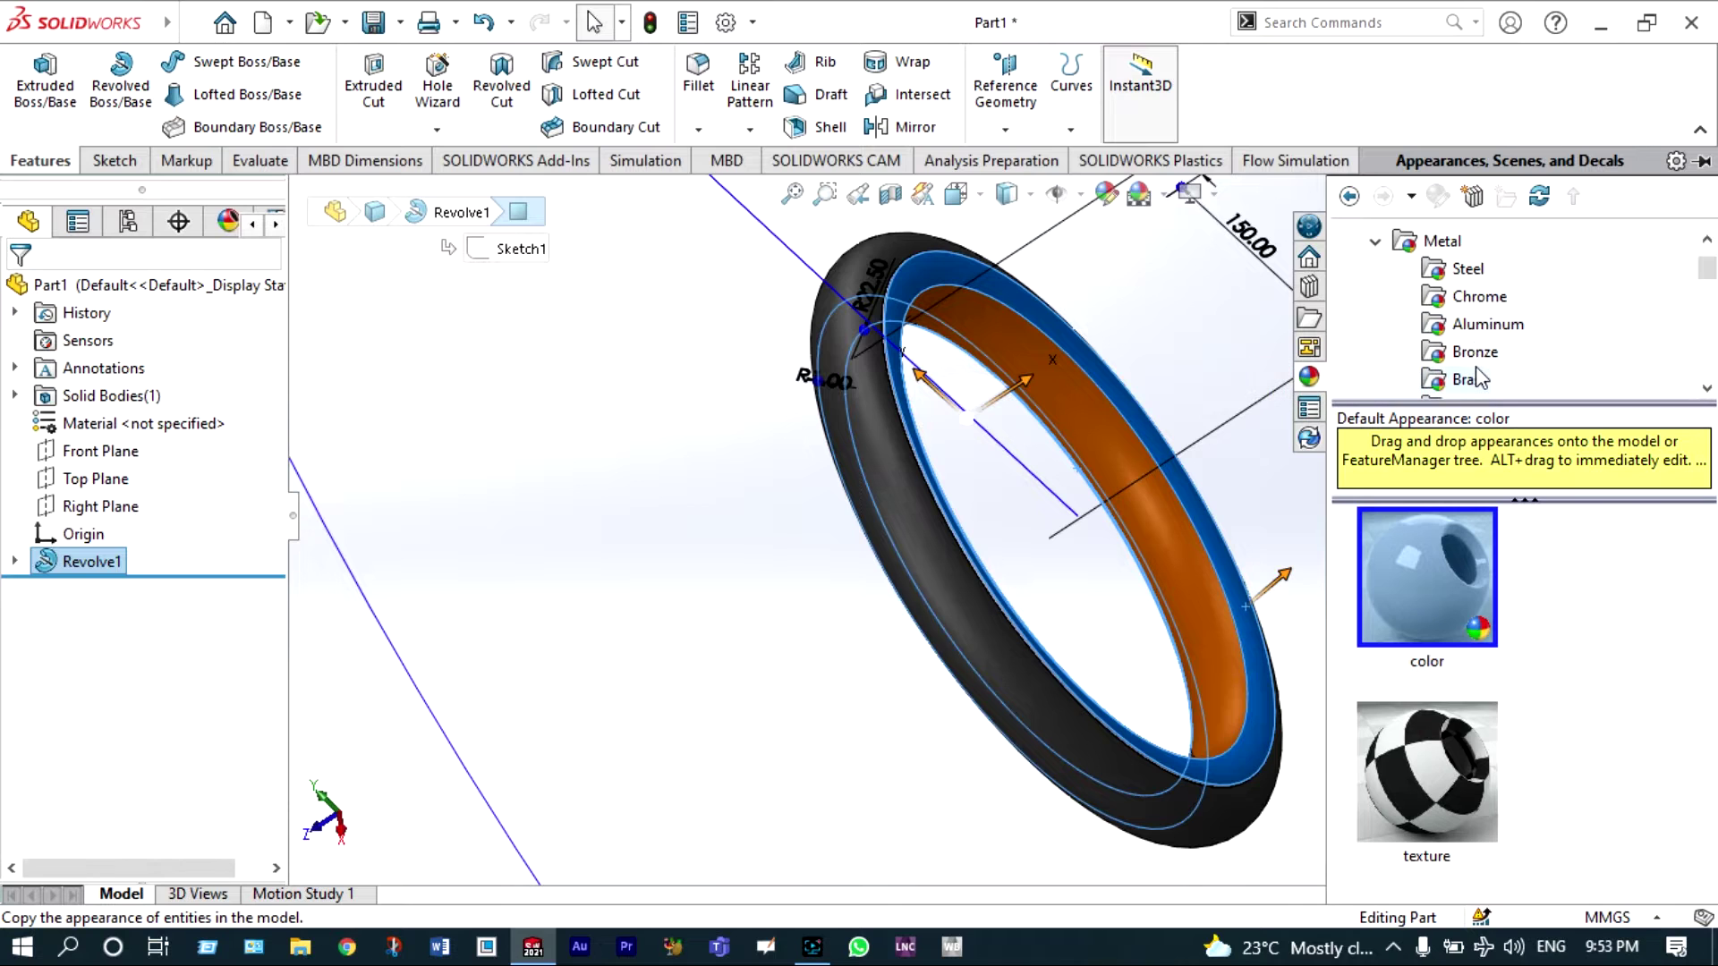
{"action": "left_click", "coordinate": [1478, 296]}
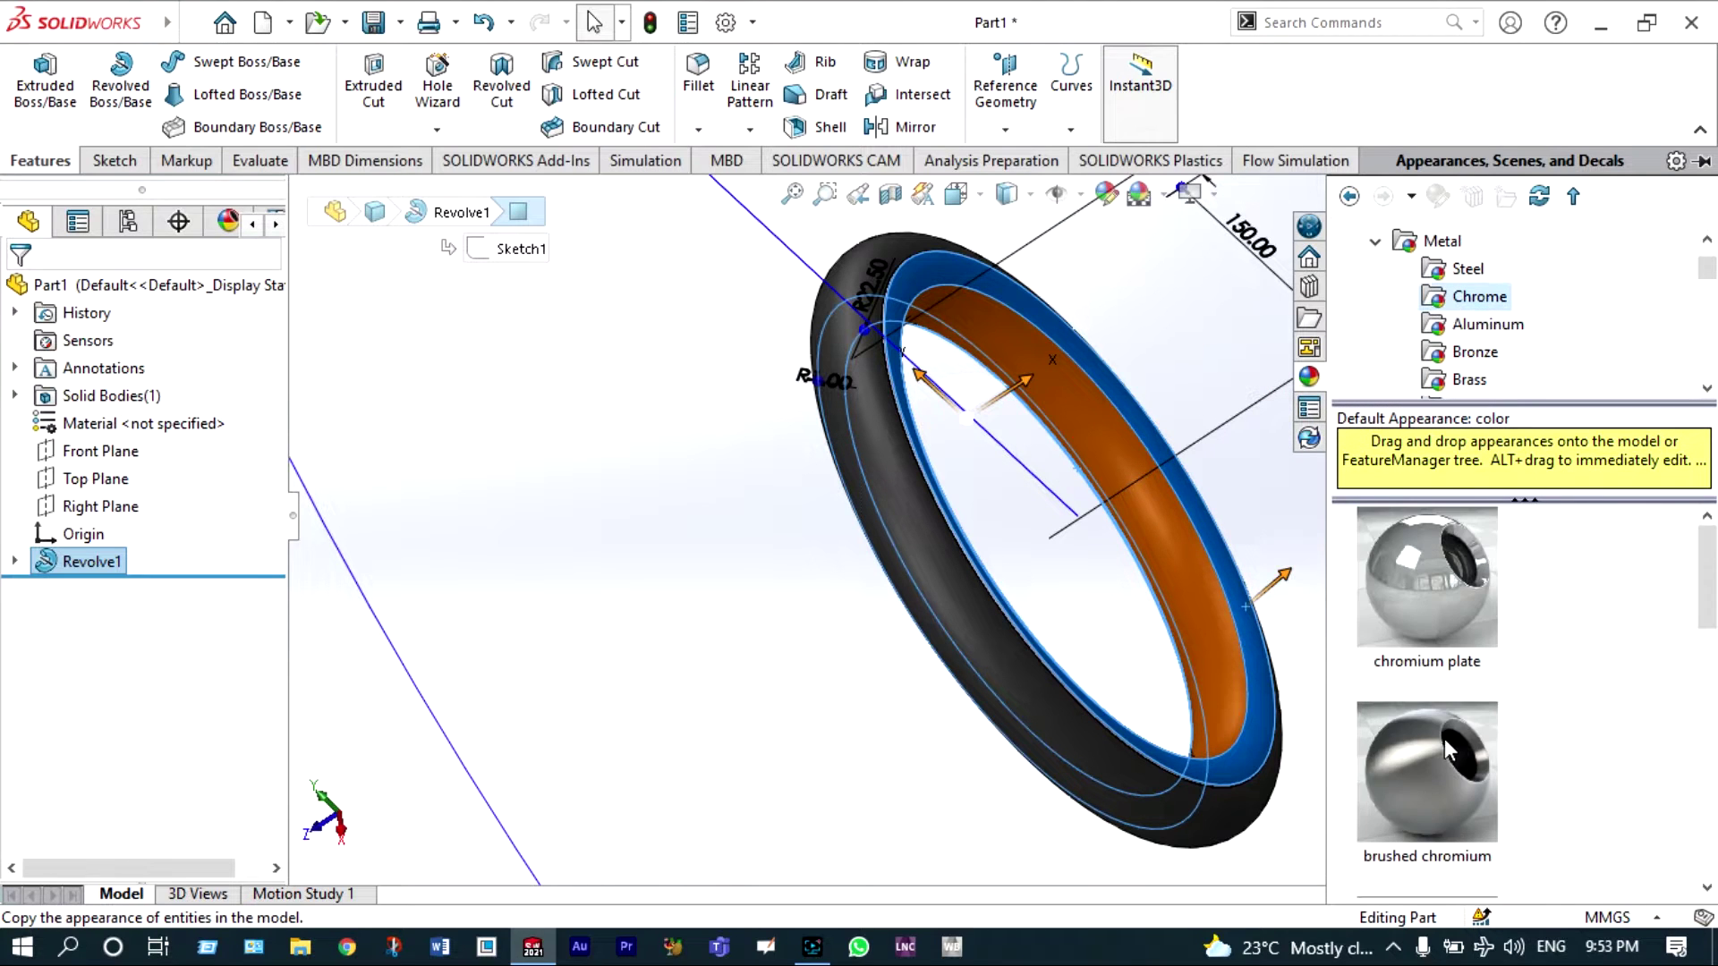
- Select the Front Plane and orient the view normal to it
{"action": "right_click", "coordinate": [886, 583]}
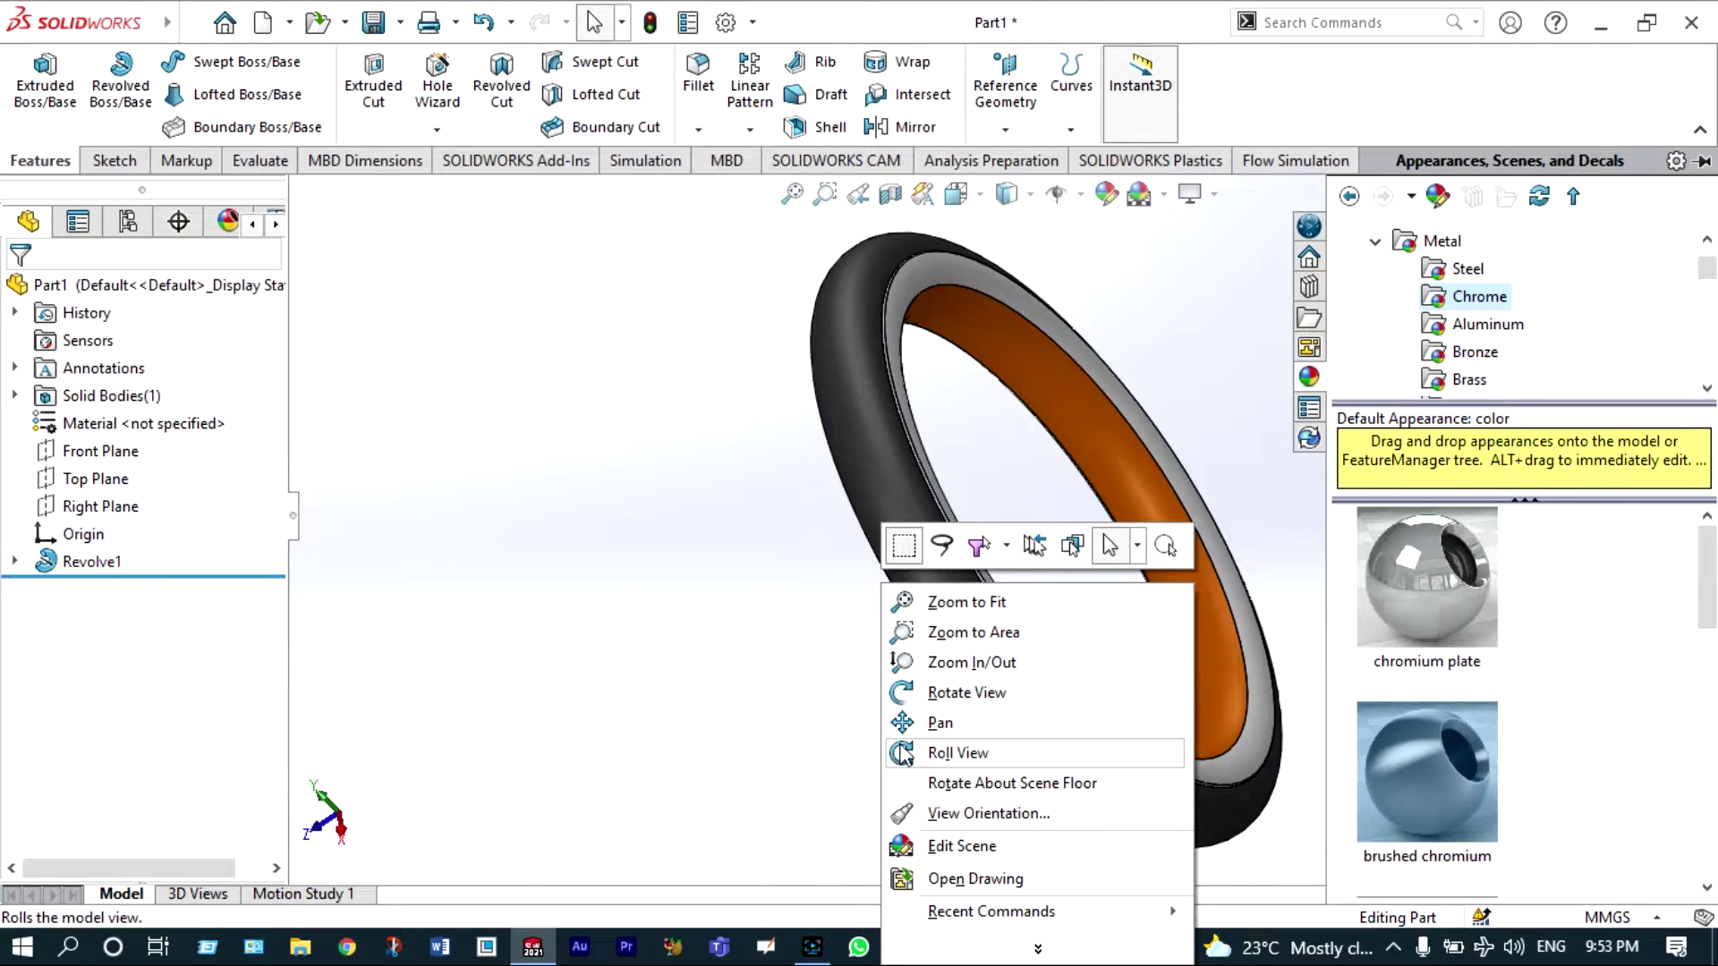
{"action": "left_click", "coordinate": [955, 754]}
{"action": "mouse_move", "coordinate": [849, 642]}
{"action": "left_mouse_down"}
{"action": "mouse_move", "coordinate": [905, 606]}
{"action": "mouse_move", "coordinate": [840, 656]}
{"action": "mouse_move", "coordinate": [841, 637]}
{"action": "left_mouse_up"}
{"action": "scroll", "coordinate": [841, 637], "scroll_direction": "up", "scroll_amount": 2}
{"action": "left_click_drag", "start_coordinate": [878, 574], "coordinate": [916, 524]}
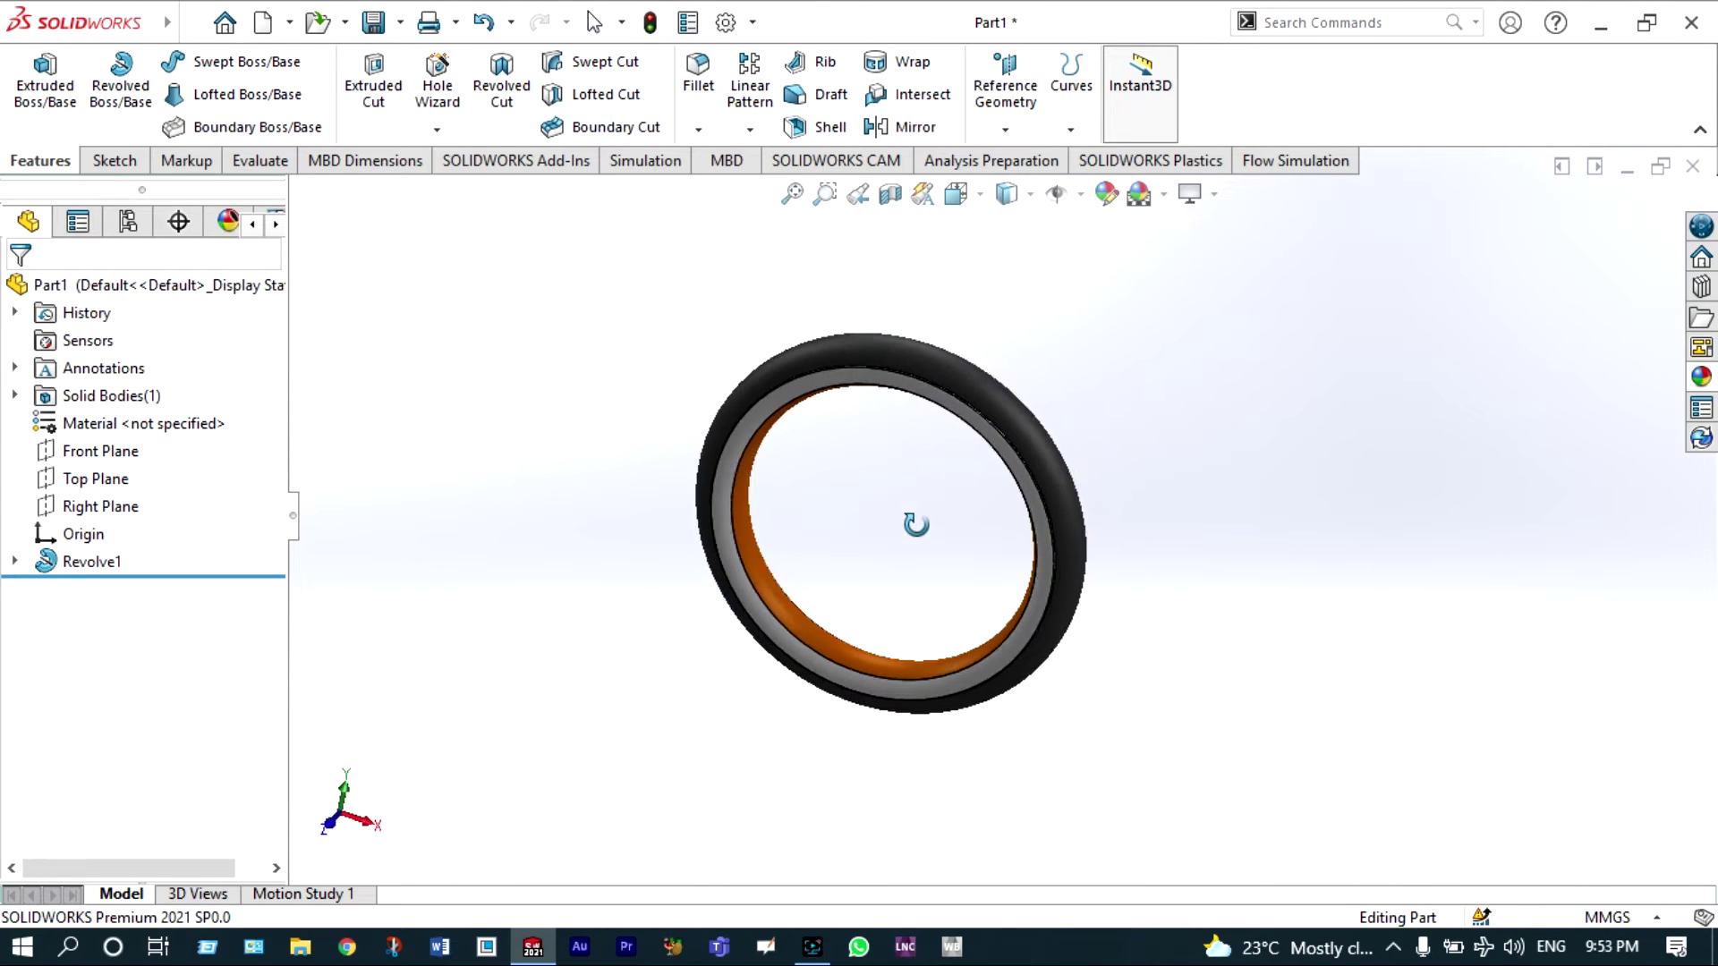
{"action": "scroll", "coordinate": [916, 524], "scroll_direction": "down", "scroll_amount": 3}
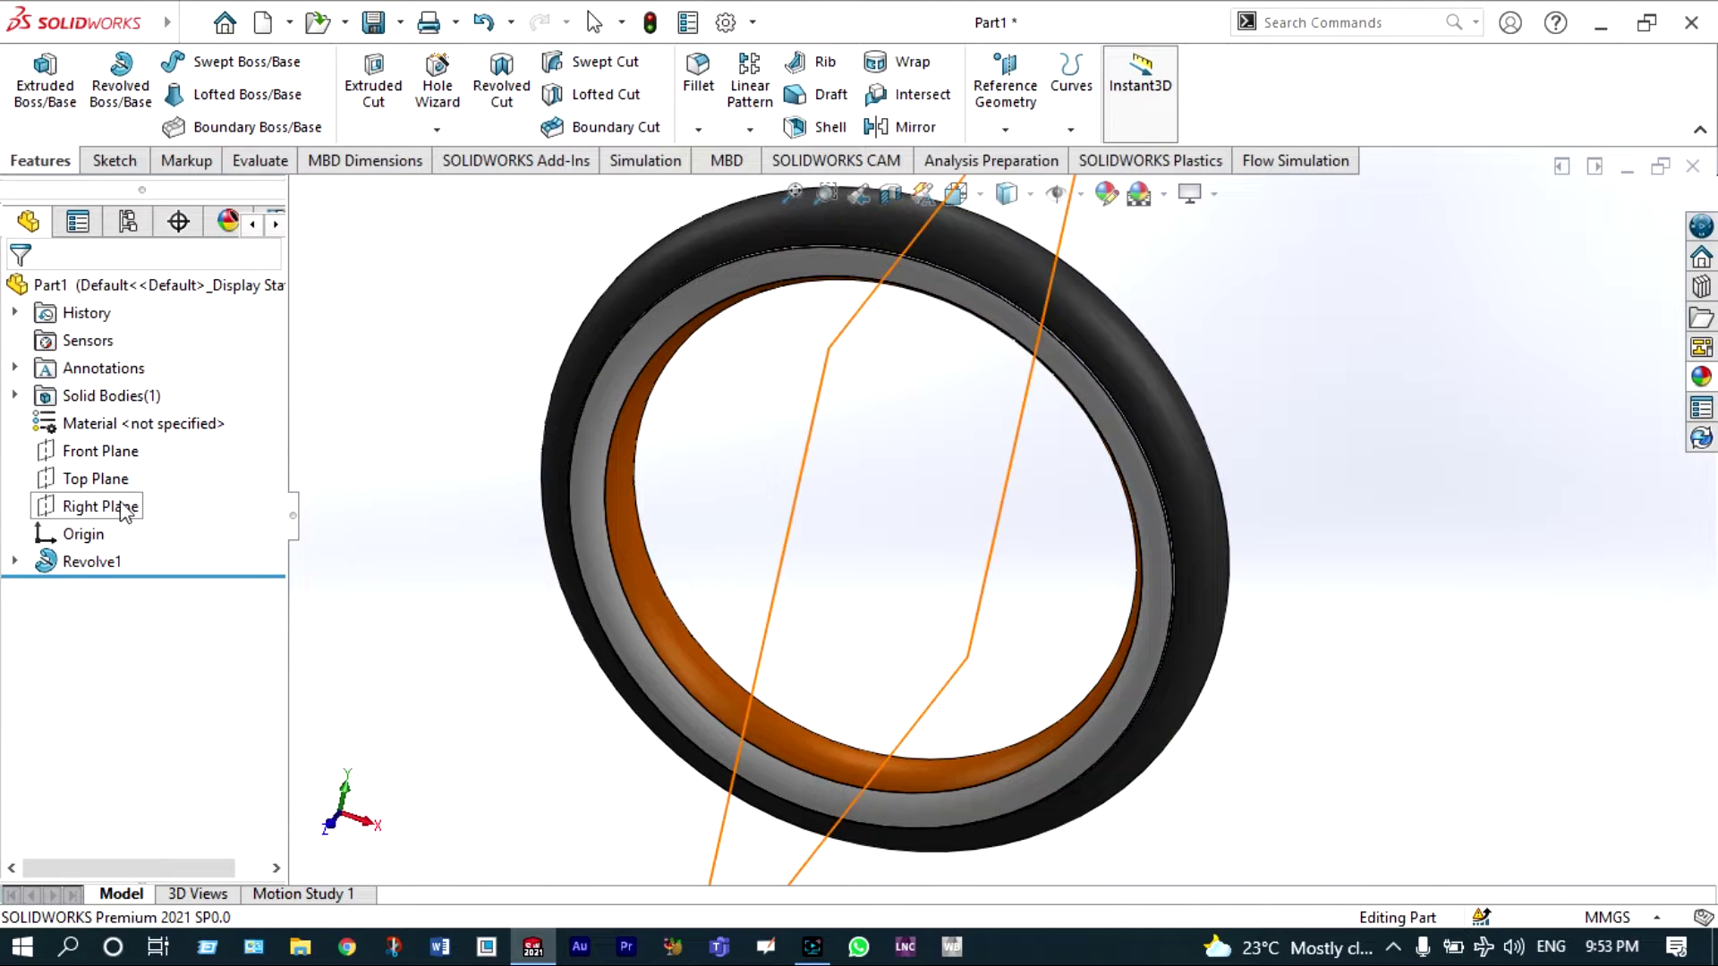
{"action": "left_click", "coordinate": [100, 451]}
{"action": "left_click", "coordinate": [236, 417]}
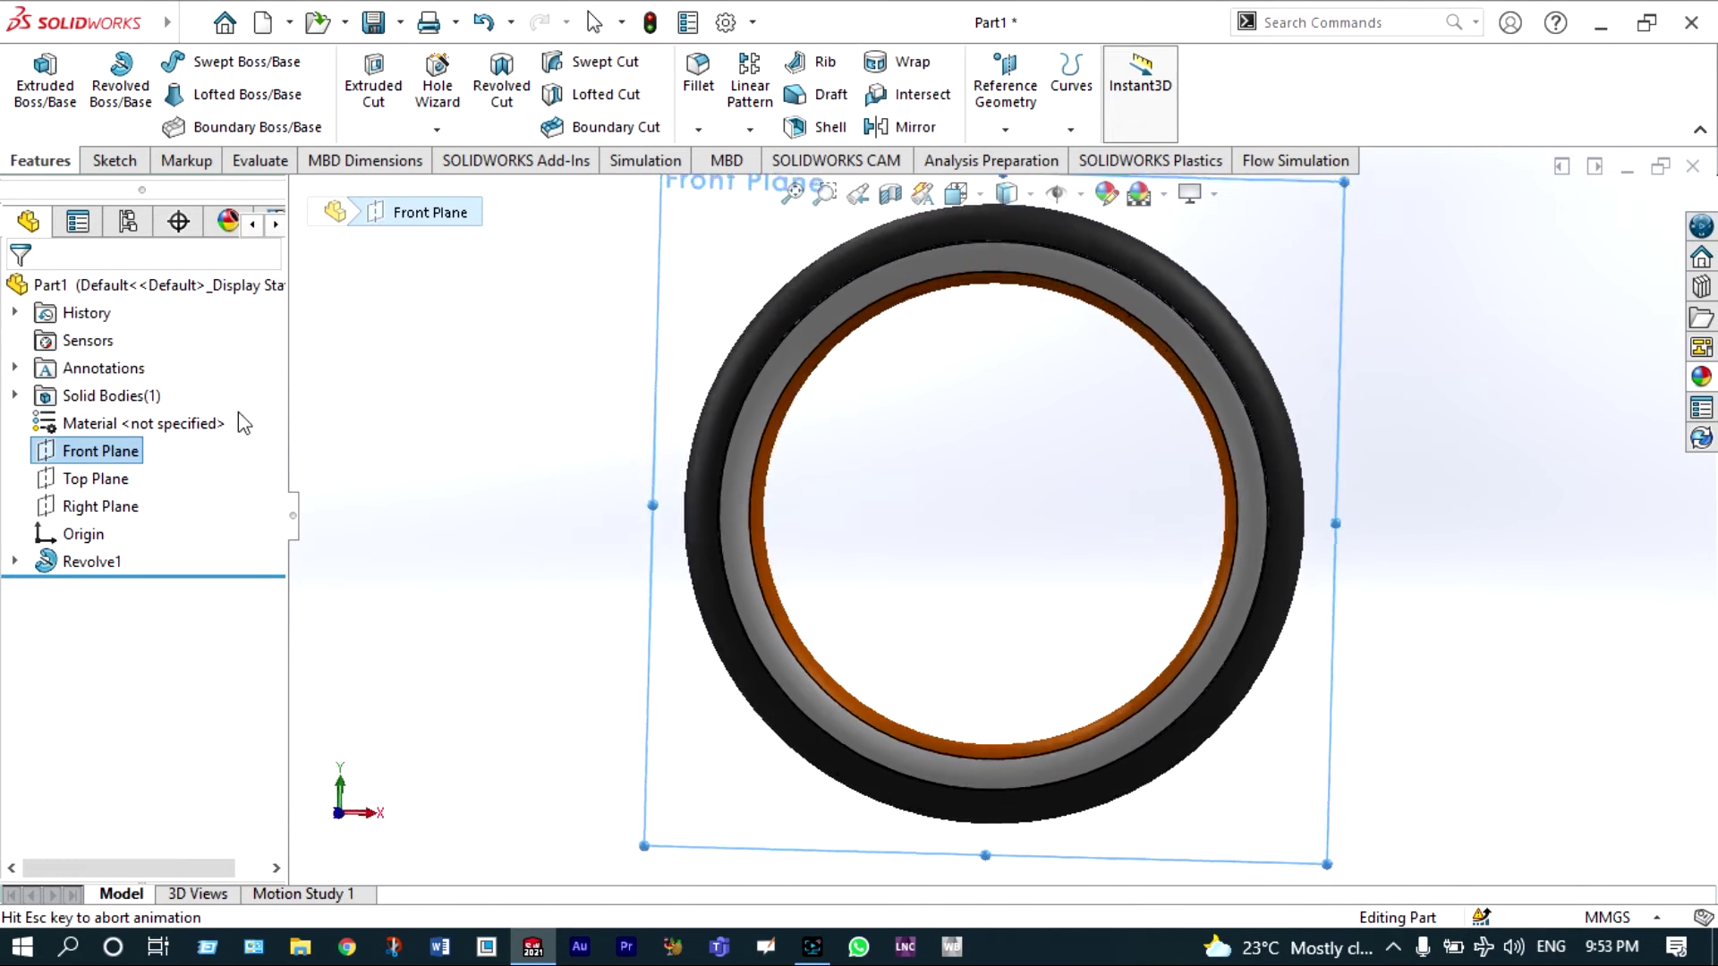
- Sketch two concentric circles at the origin on the Front Plane and dimension their diameters to 10 mm and 20 mm
{"action": "left_click", "coordinate": [133, 164]}
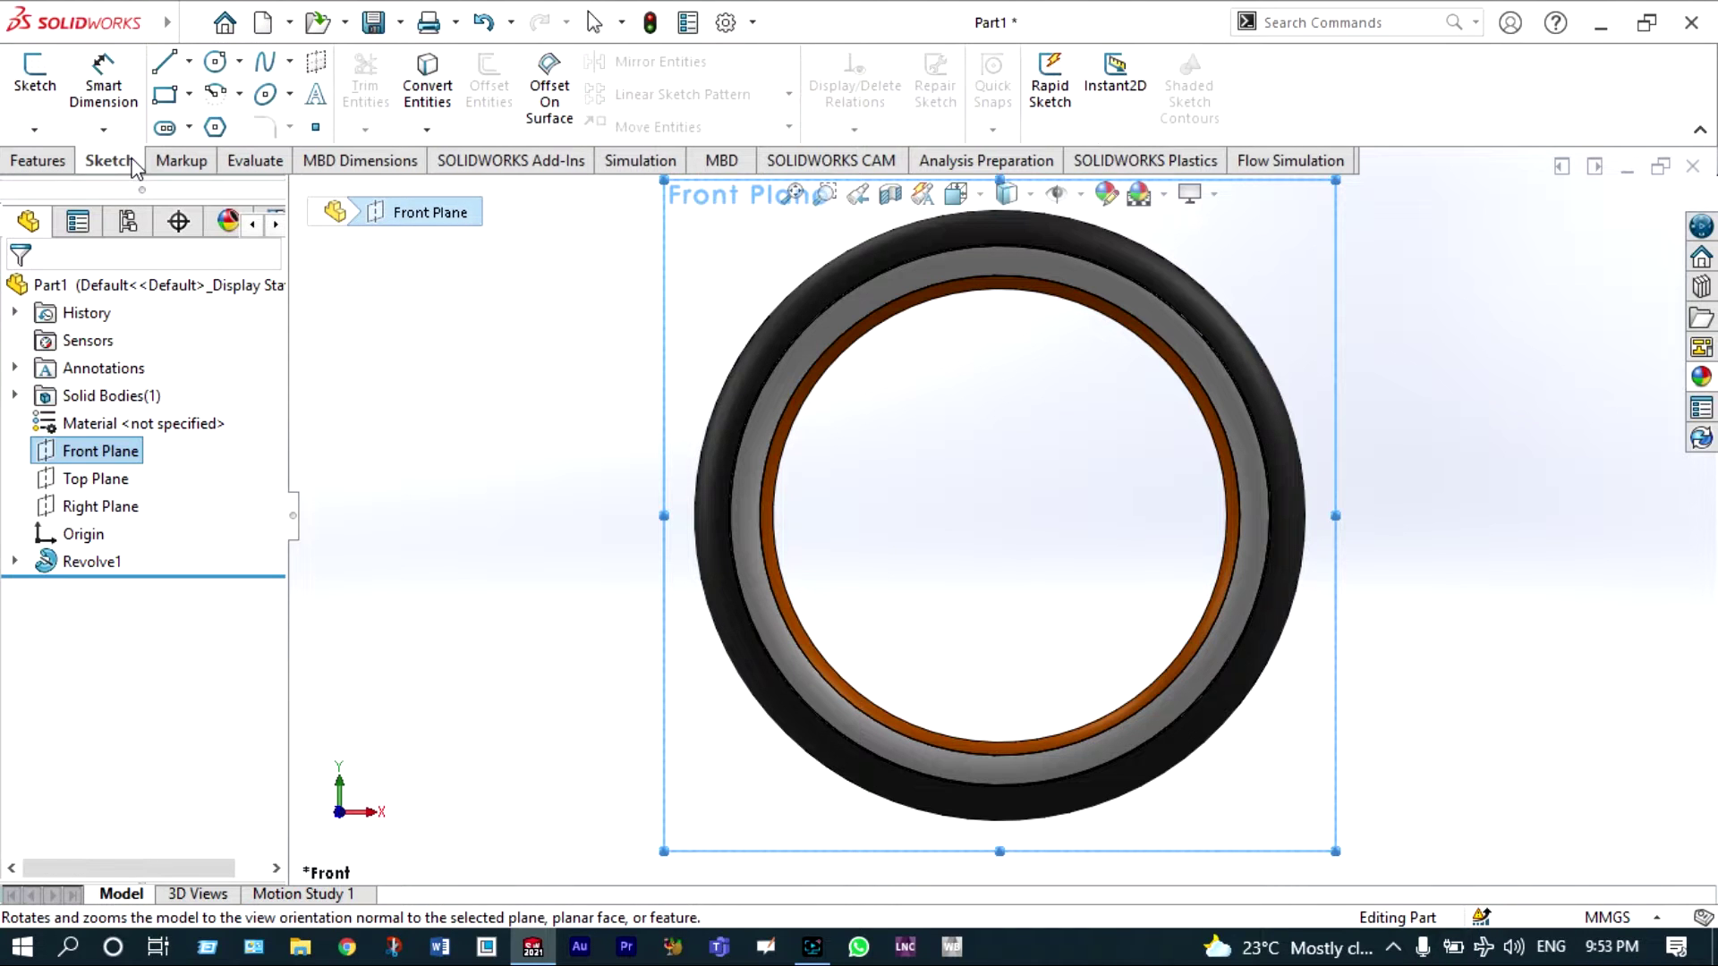
{"action": "left_click", "coordinate": [215, 64]}
{"action": "left_click_drag", "start_coordinate": [1000, 516], "coordinate": [1041, 546]}
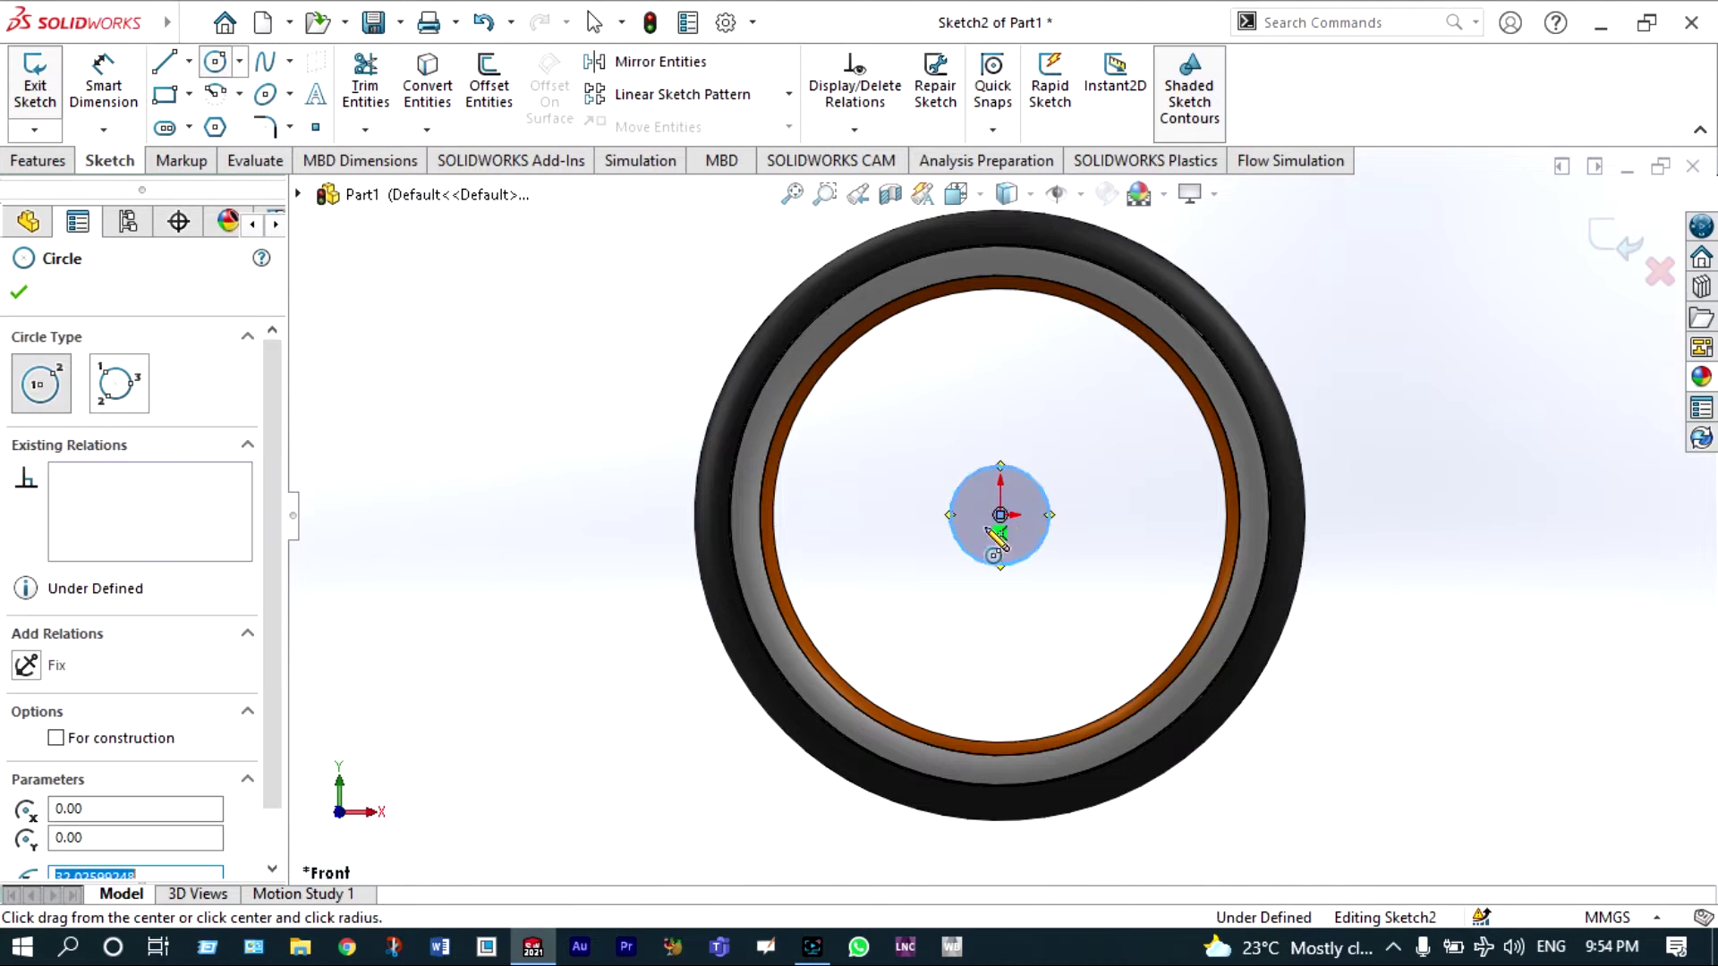
{"action": "type", "text": "20"}
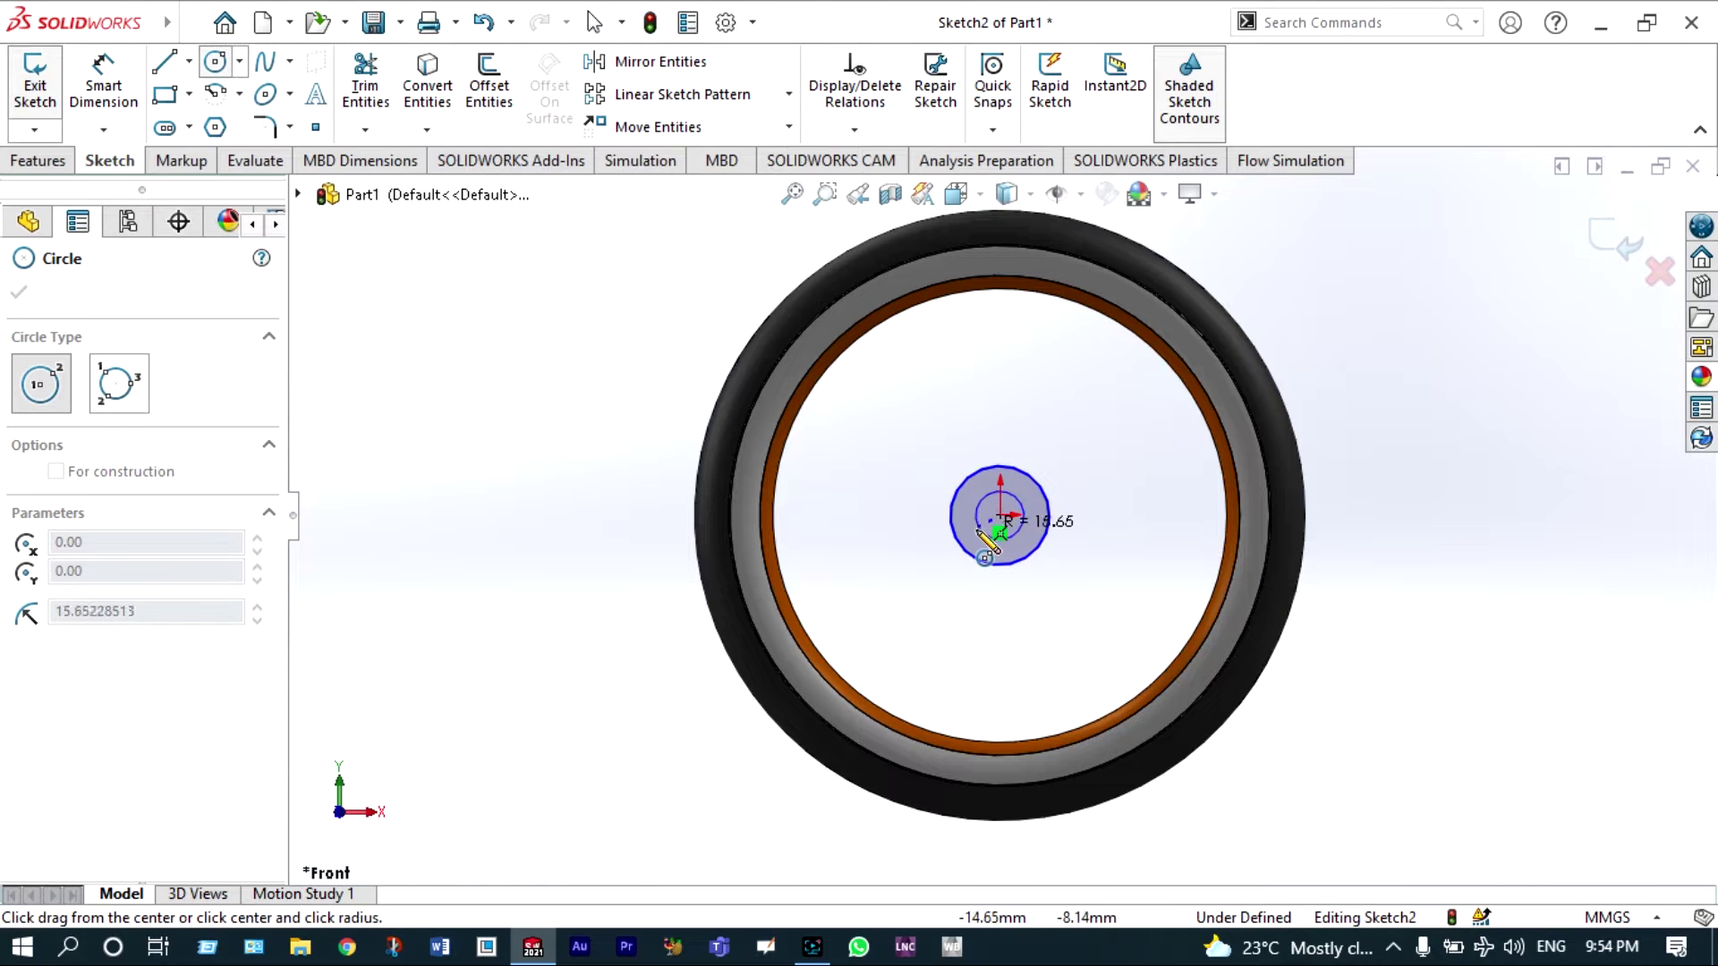
{"action": "key", "text": "Return"}
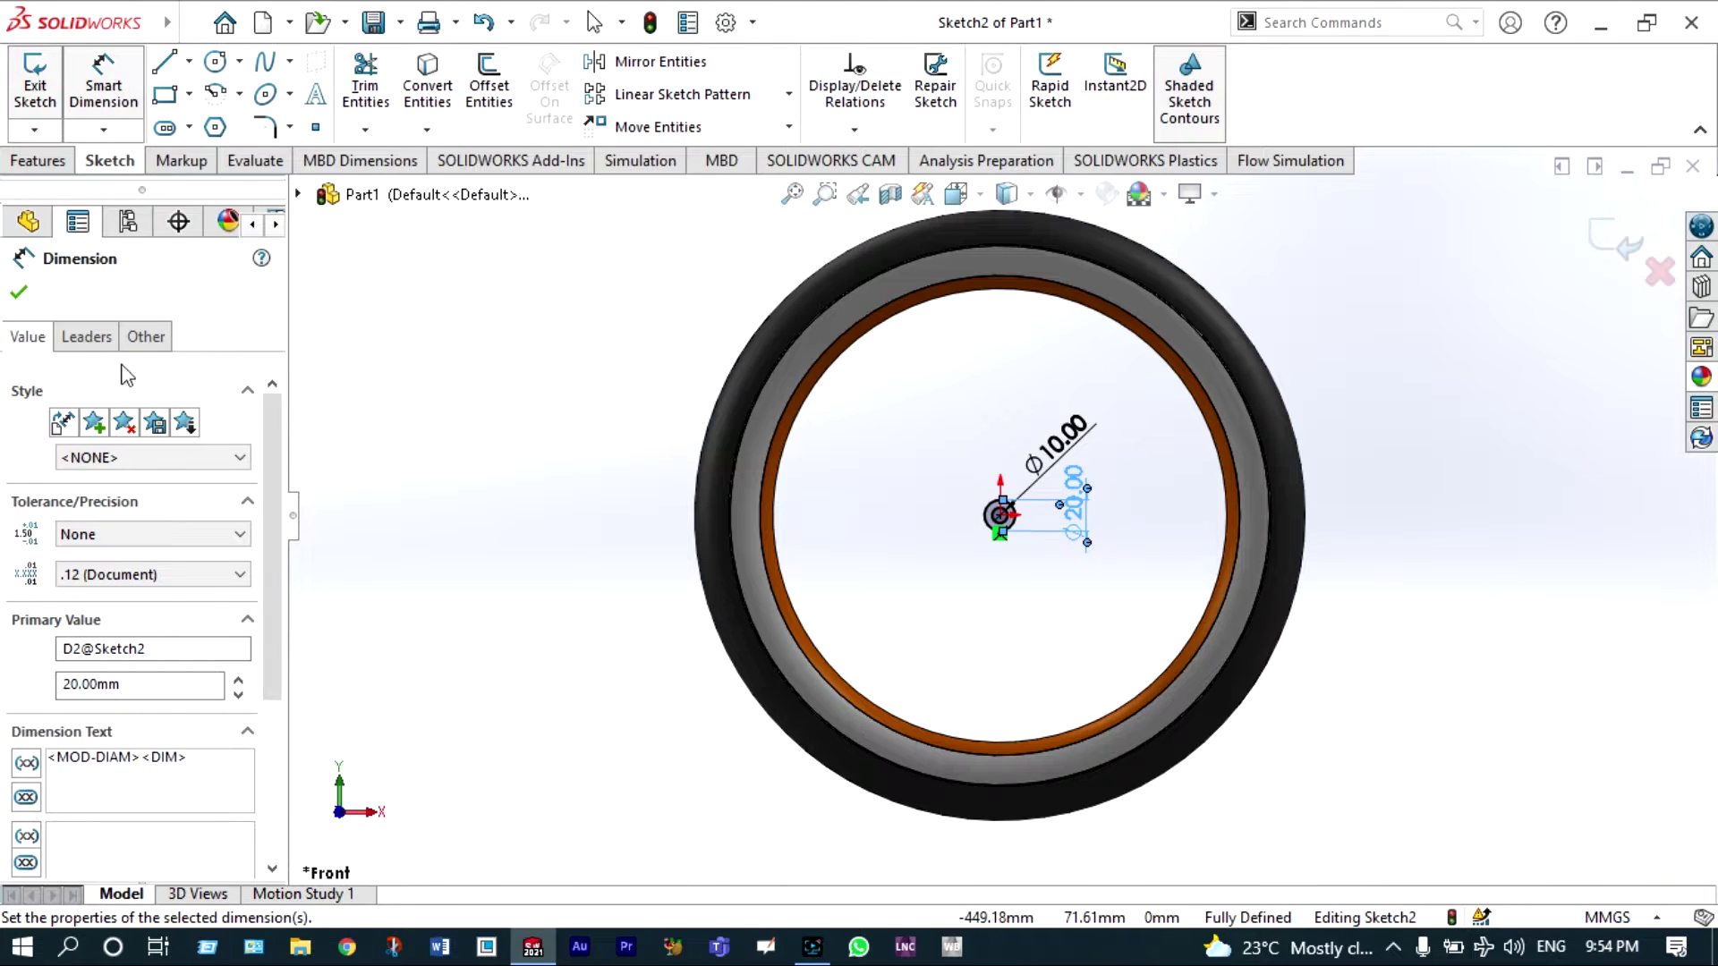
{"action": "left_click", "coordinate": [20, 293]}
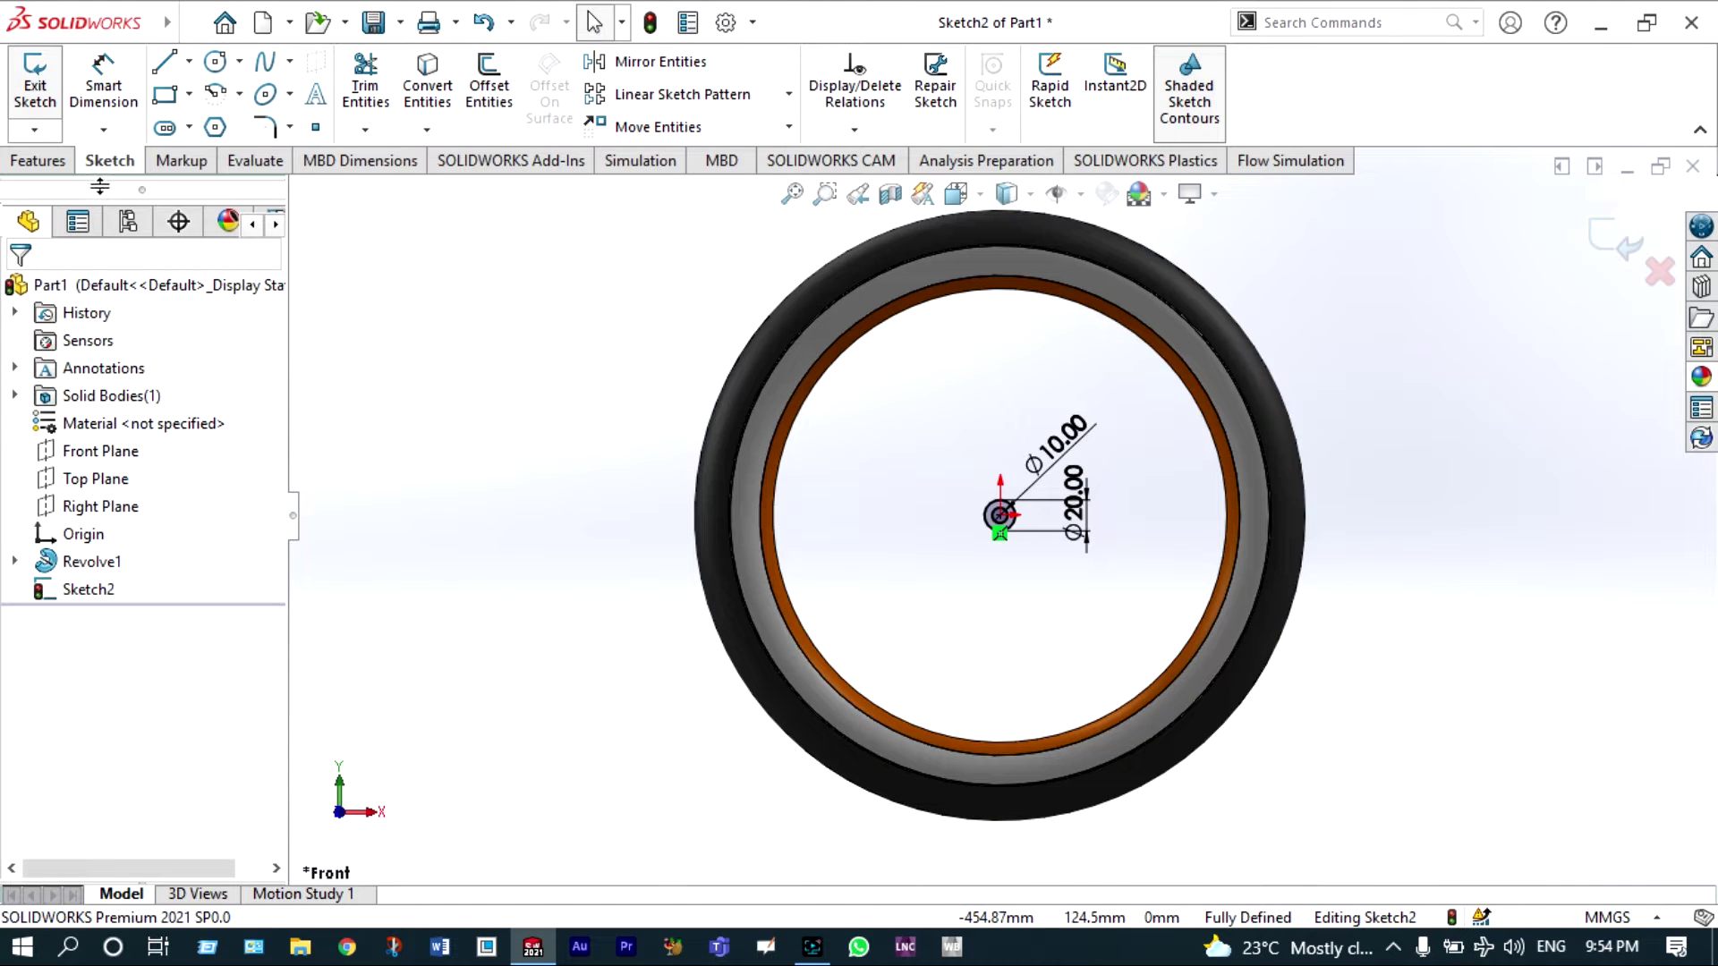
{"action": "left_click", "coordinate": [37, 160]}
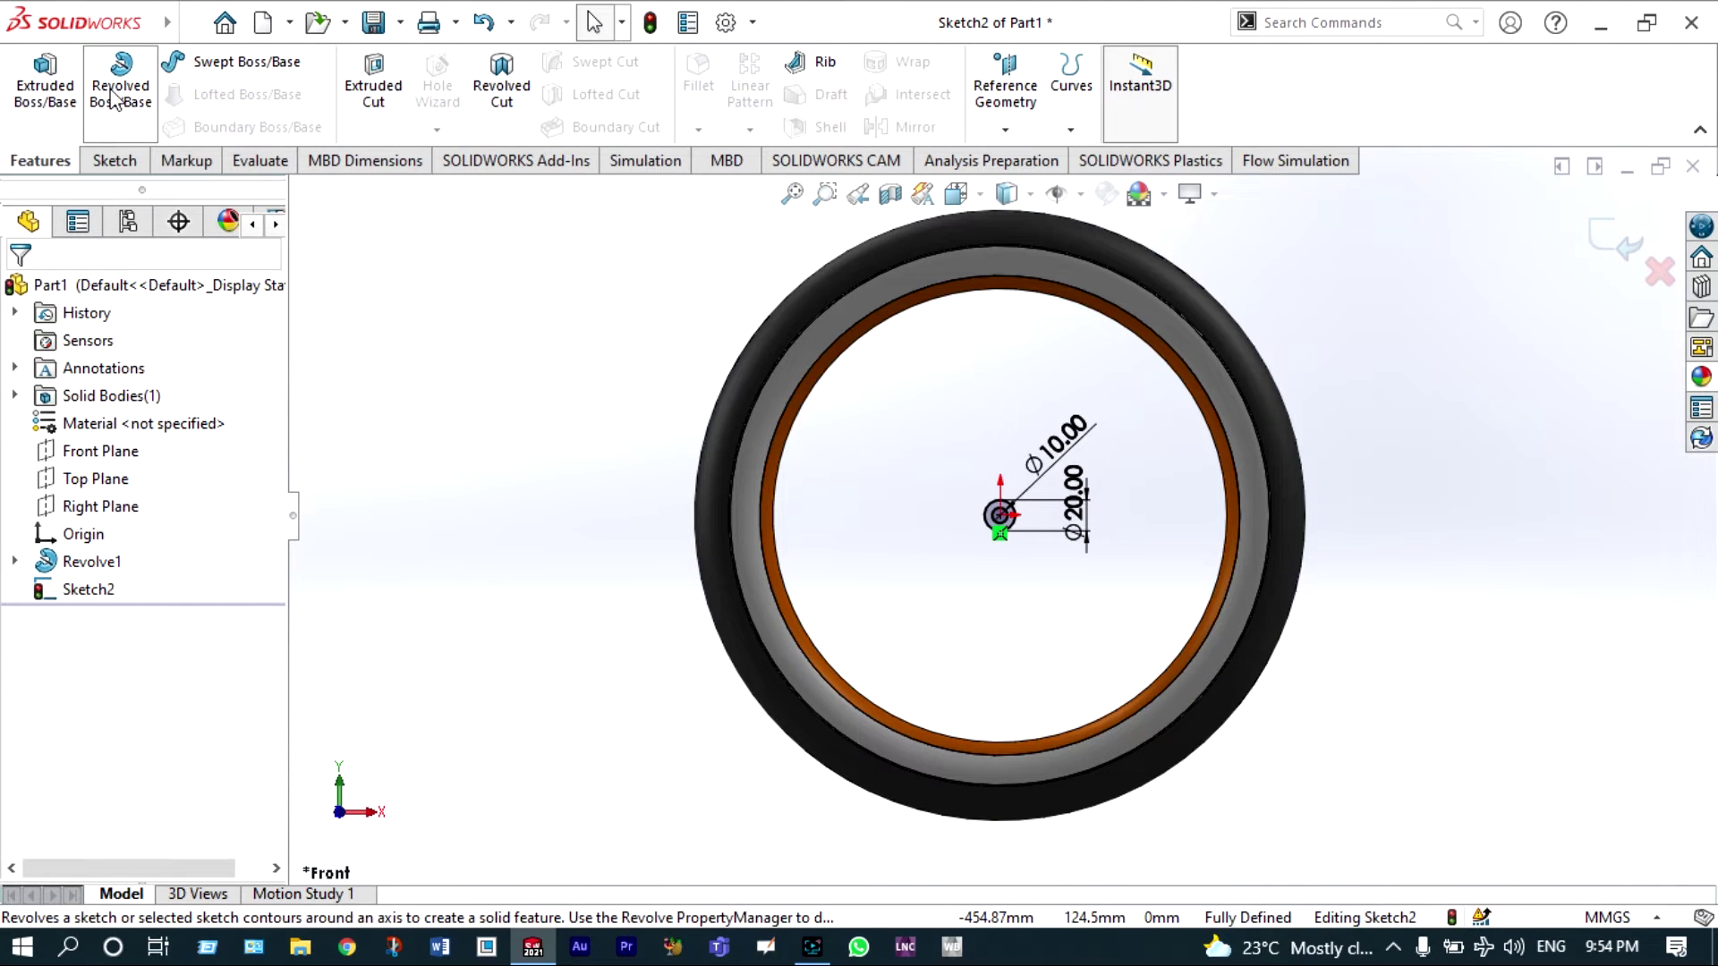
{"action": "left_click", "coordinate": [115, 98]}
{"action": "left_click", "coordinate": [256, 448]}
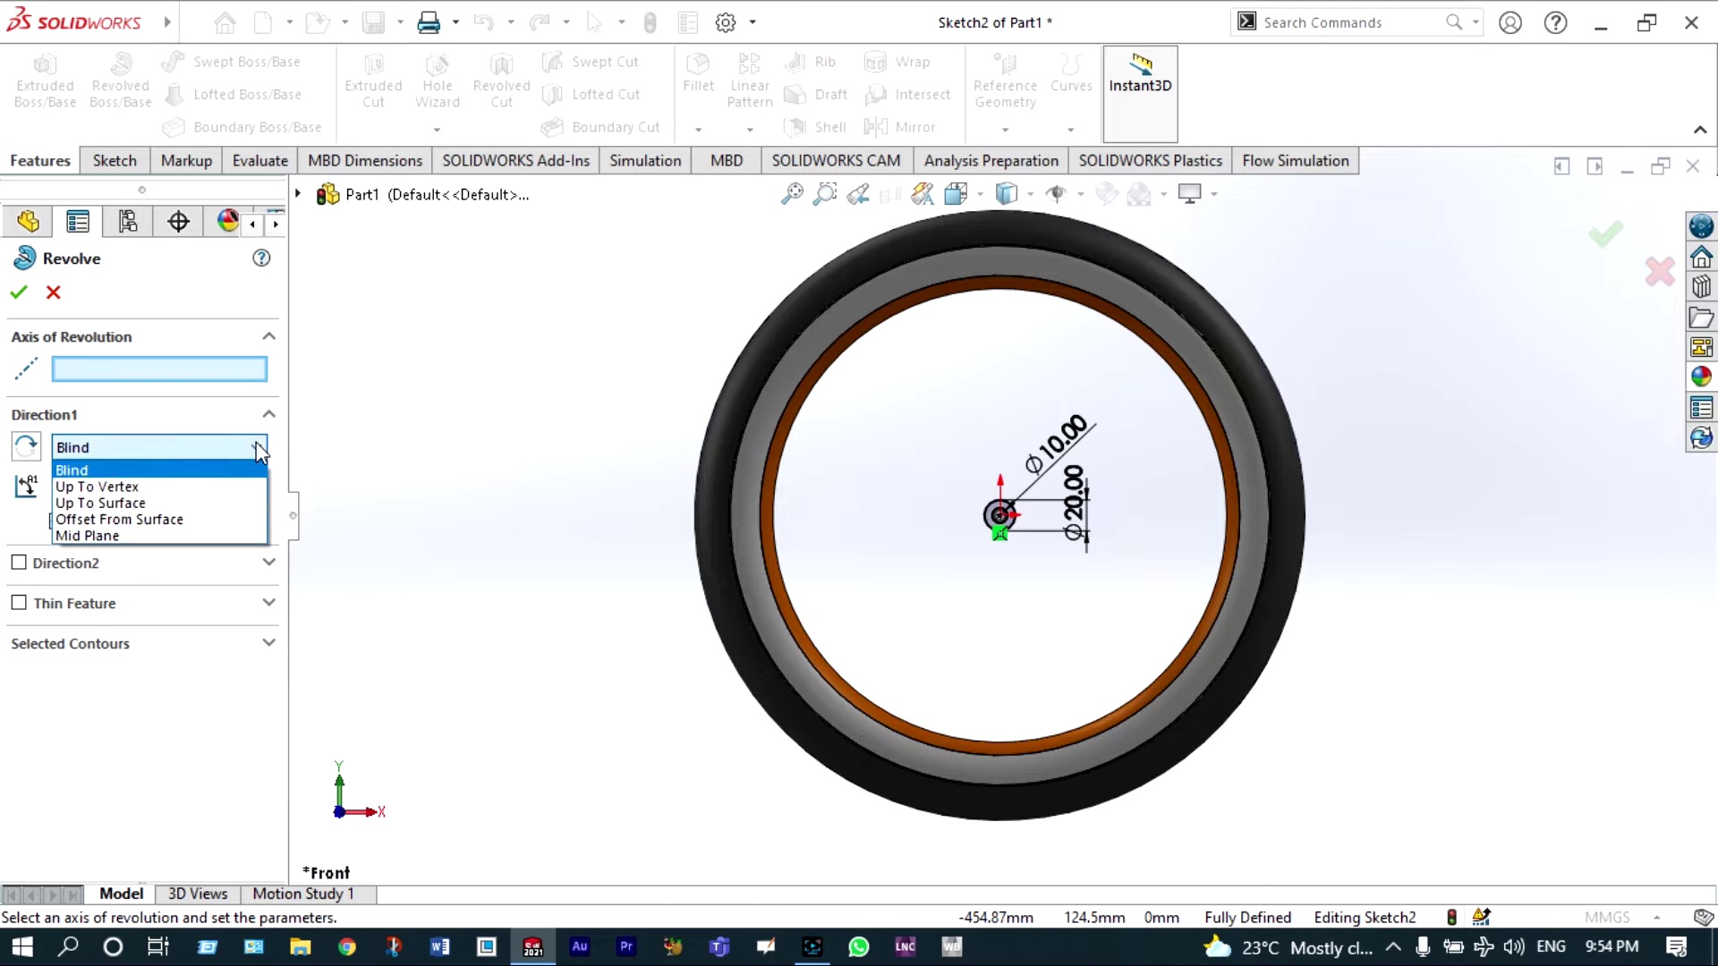
{"action": "left_click", "coordinate": [190, 535]}
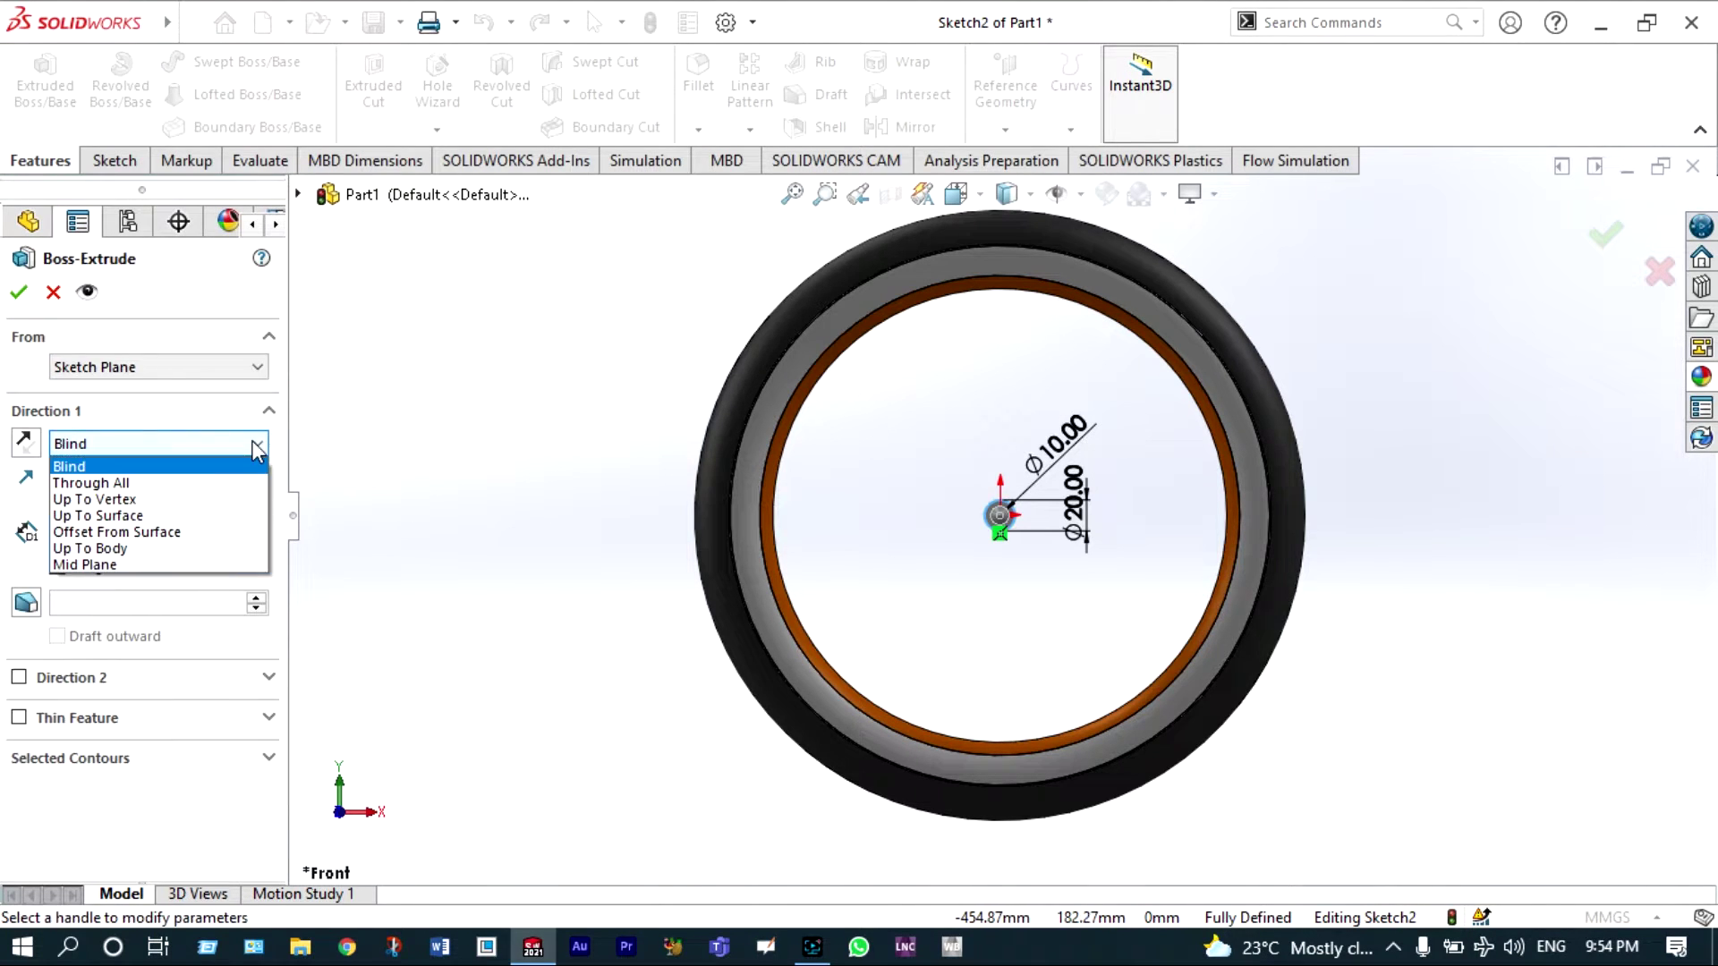
- Extrude the two-circle profile as a Mid Plane boss 80 mm long, with Merge result enabled
{"action": "left_click", "coordinate": [115, 571]}
{"action": "mouse_move", "coordinate": [465, 573]}
{"action": "middle_mouse_down"}
{"action": "mouse_move", "coordinate": [525, 569]}
{"action": "mouse_move", "coordinate": [448, 569]}
{"action": "middle_mouse_up"}
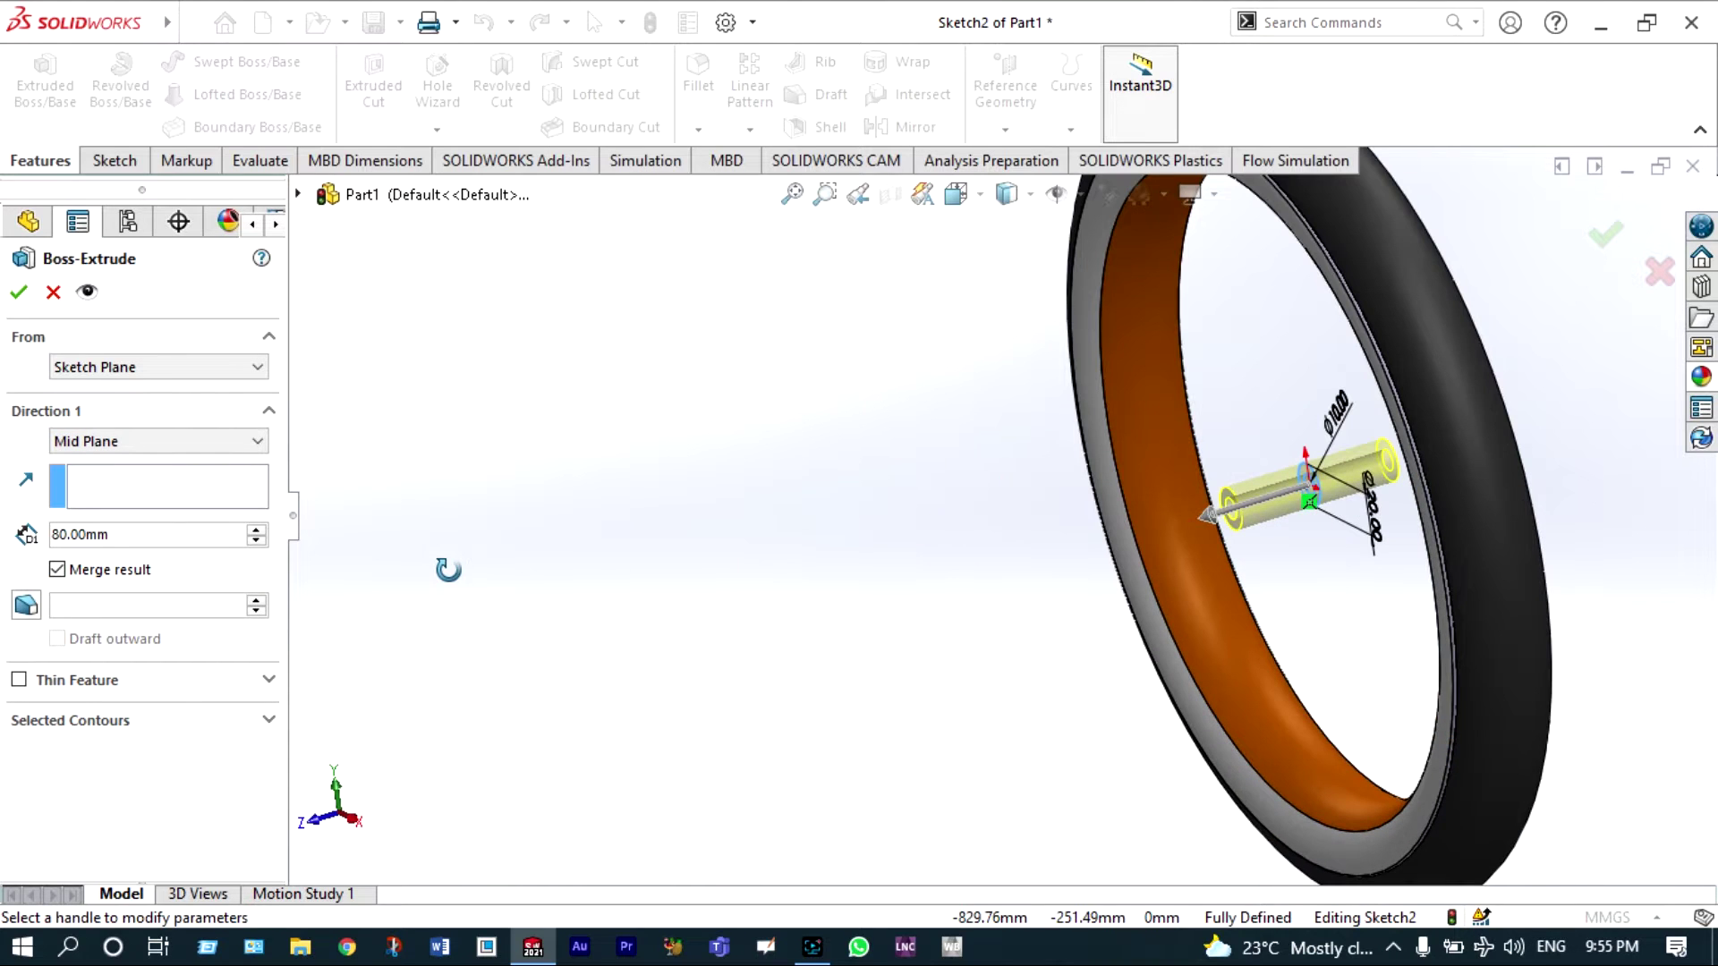
{"action": "left_click", "coordinate": [22, 301]}
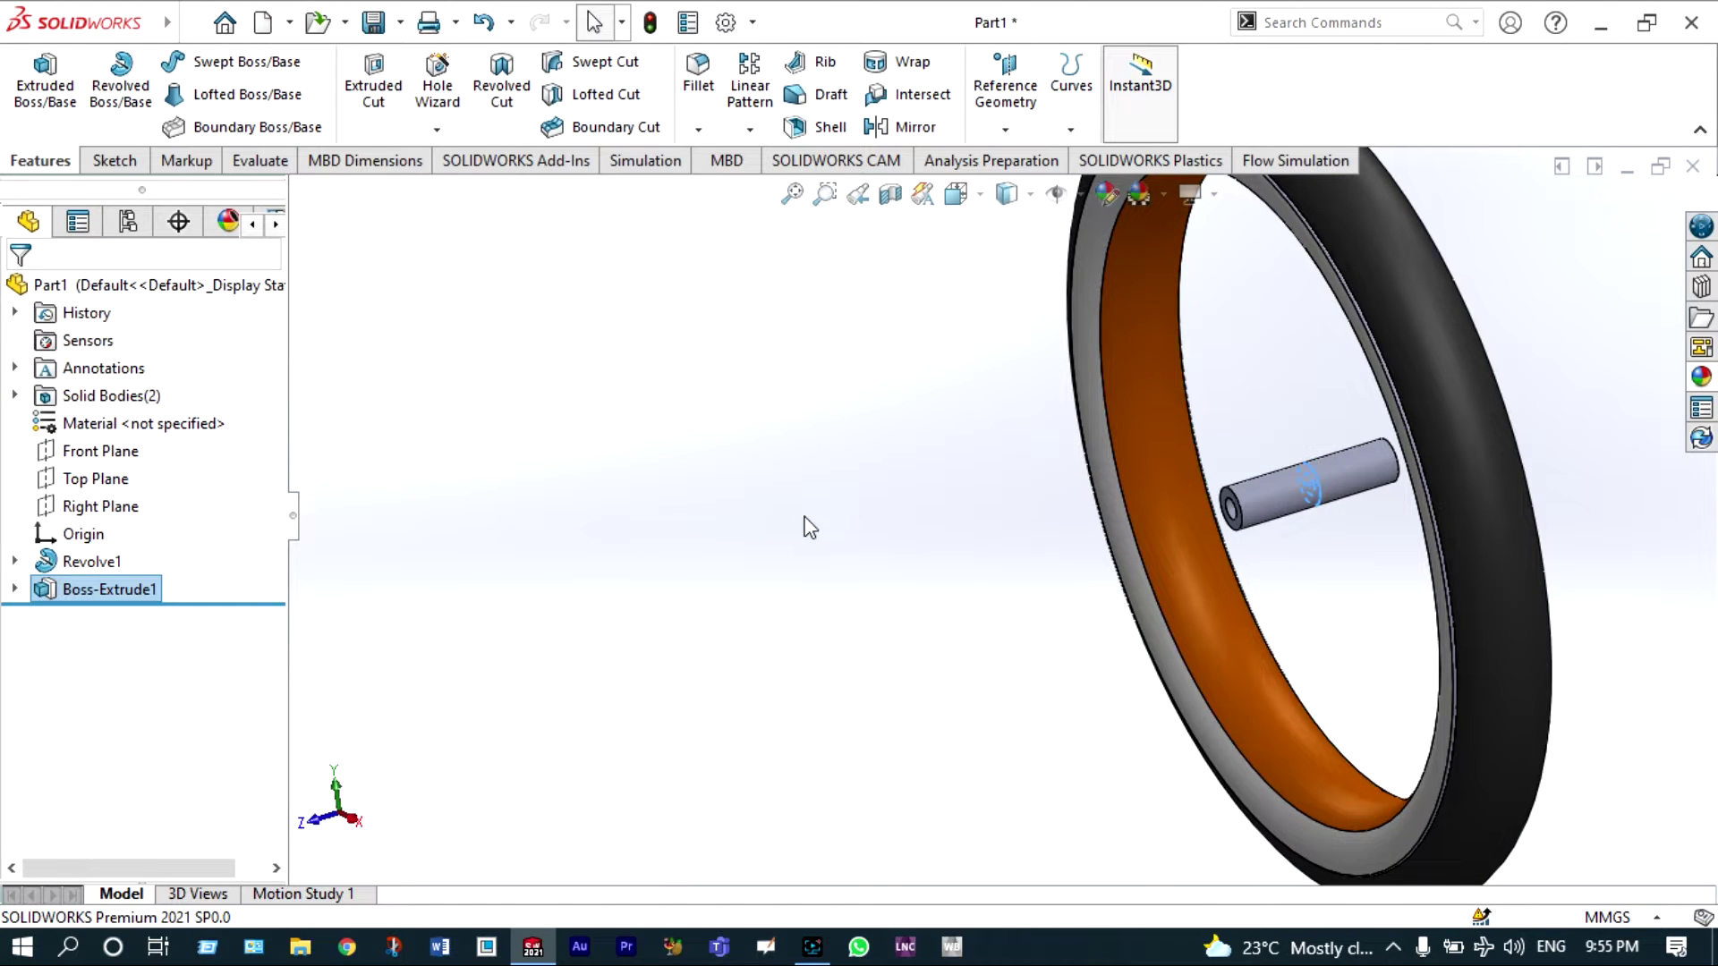
- Color the whole extruded hub tube red from the standard palette
{"action": "scroll", "coordinate": [1257, 476], "scroll_direction": "down", "scroll_amount": 5}
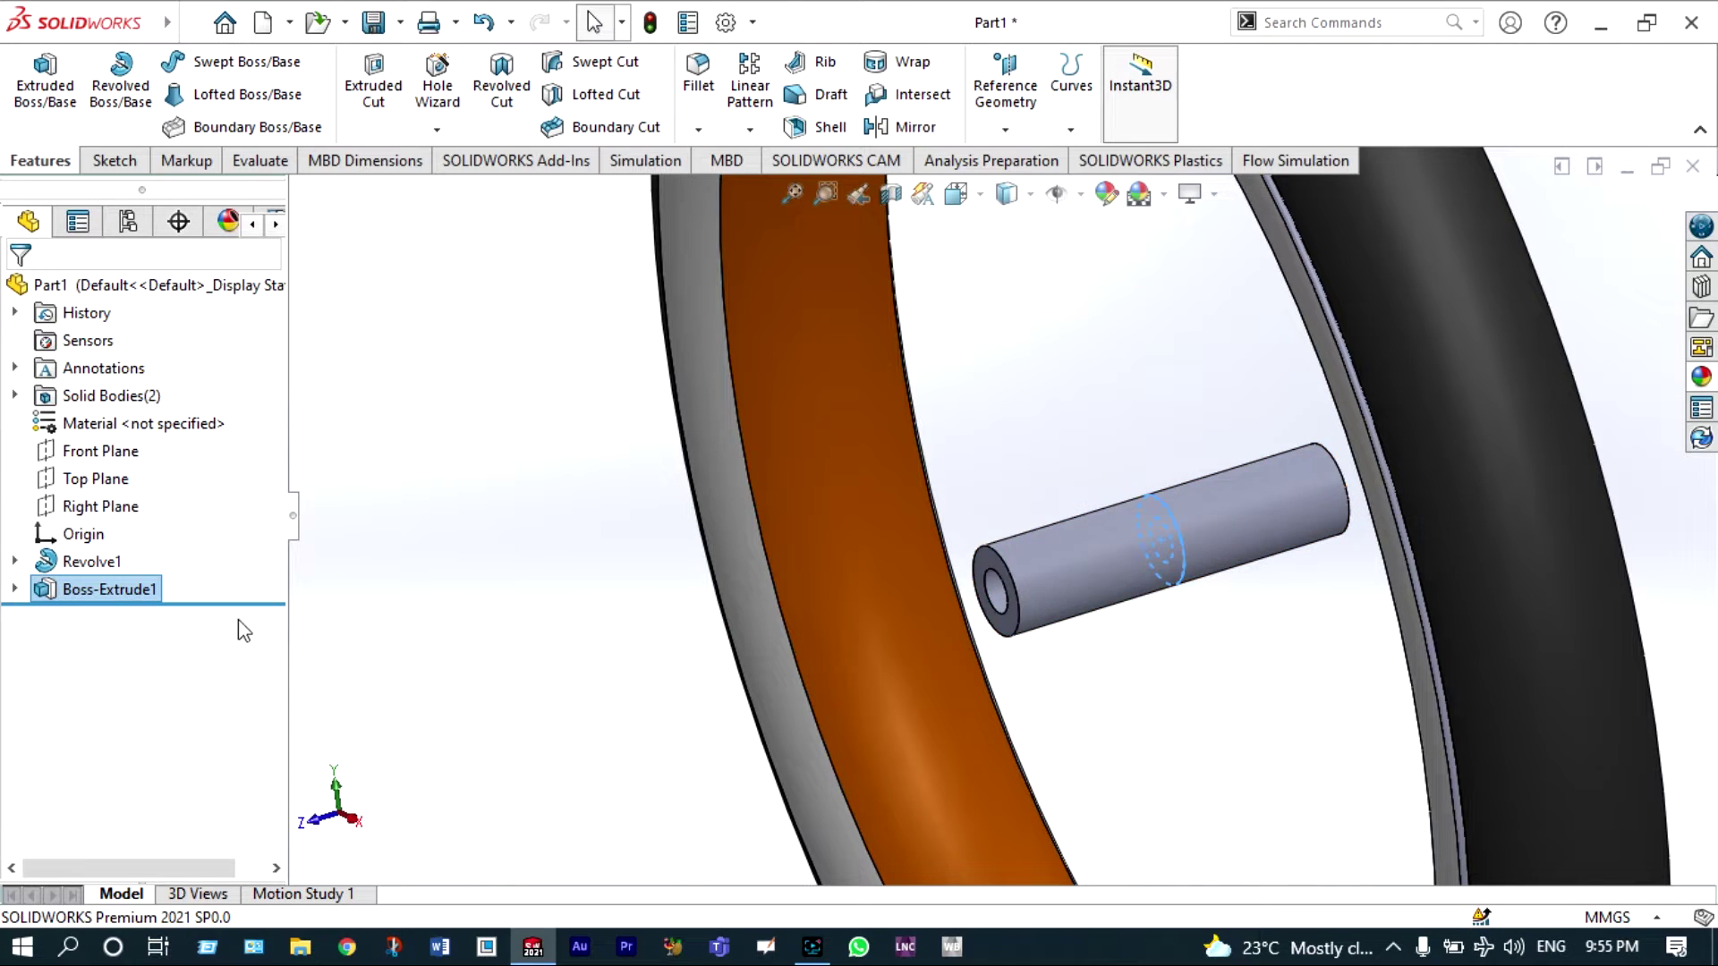
{"action": "double_click", "coordinate": [108, 589]}
{"action": "left_click", "coordinate": [108, 588]}
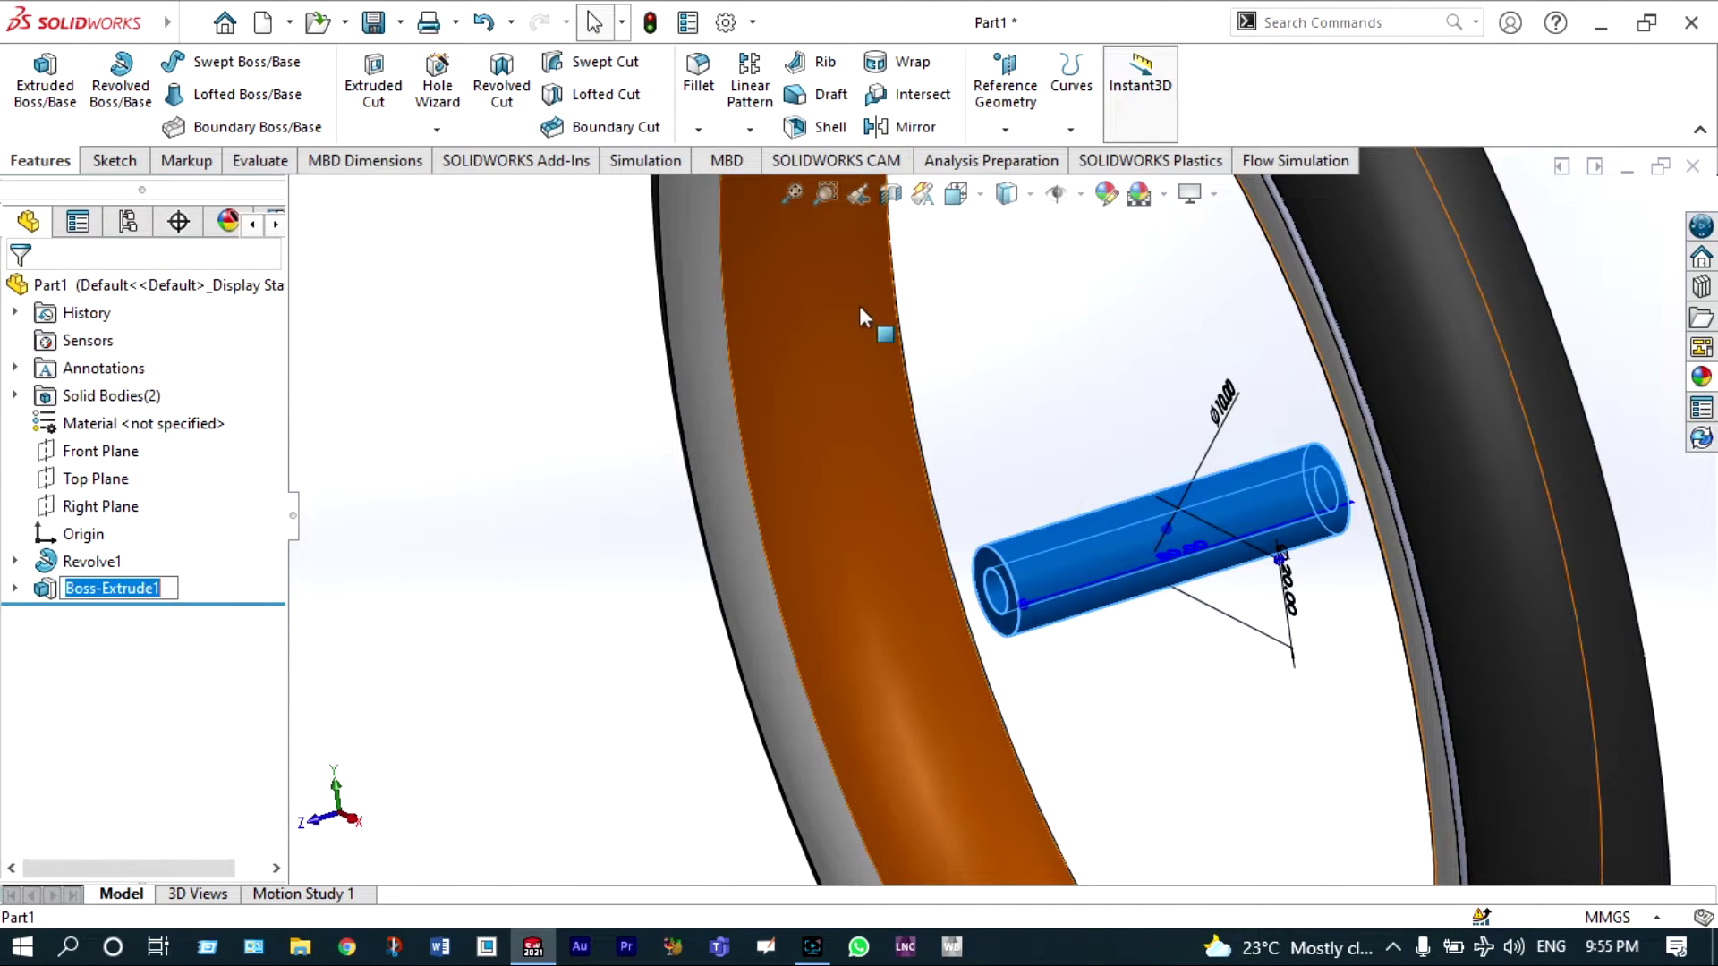
{"action": "left_click", "coordinate": [1105, 194]}
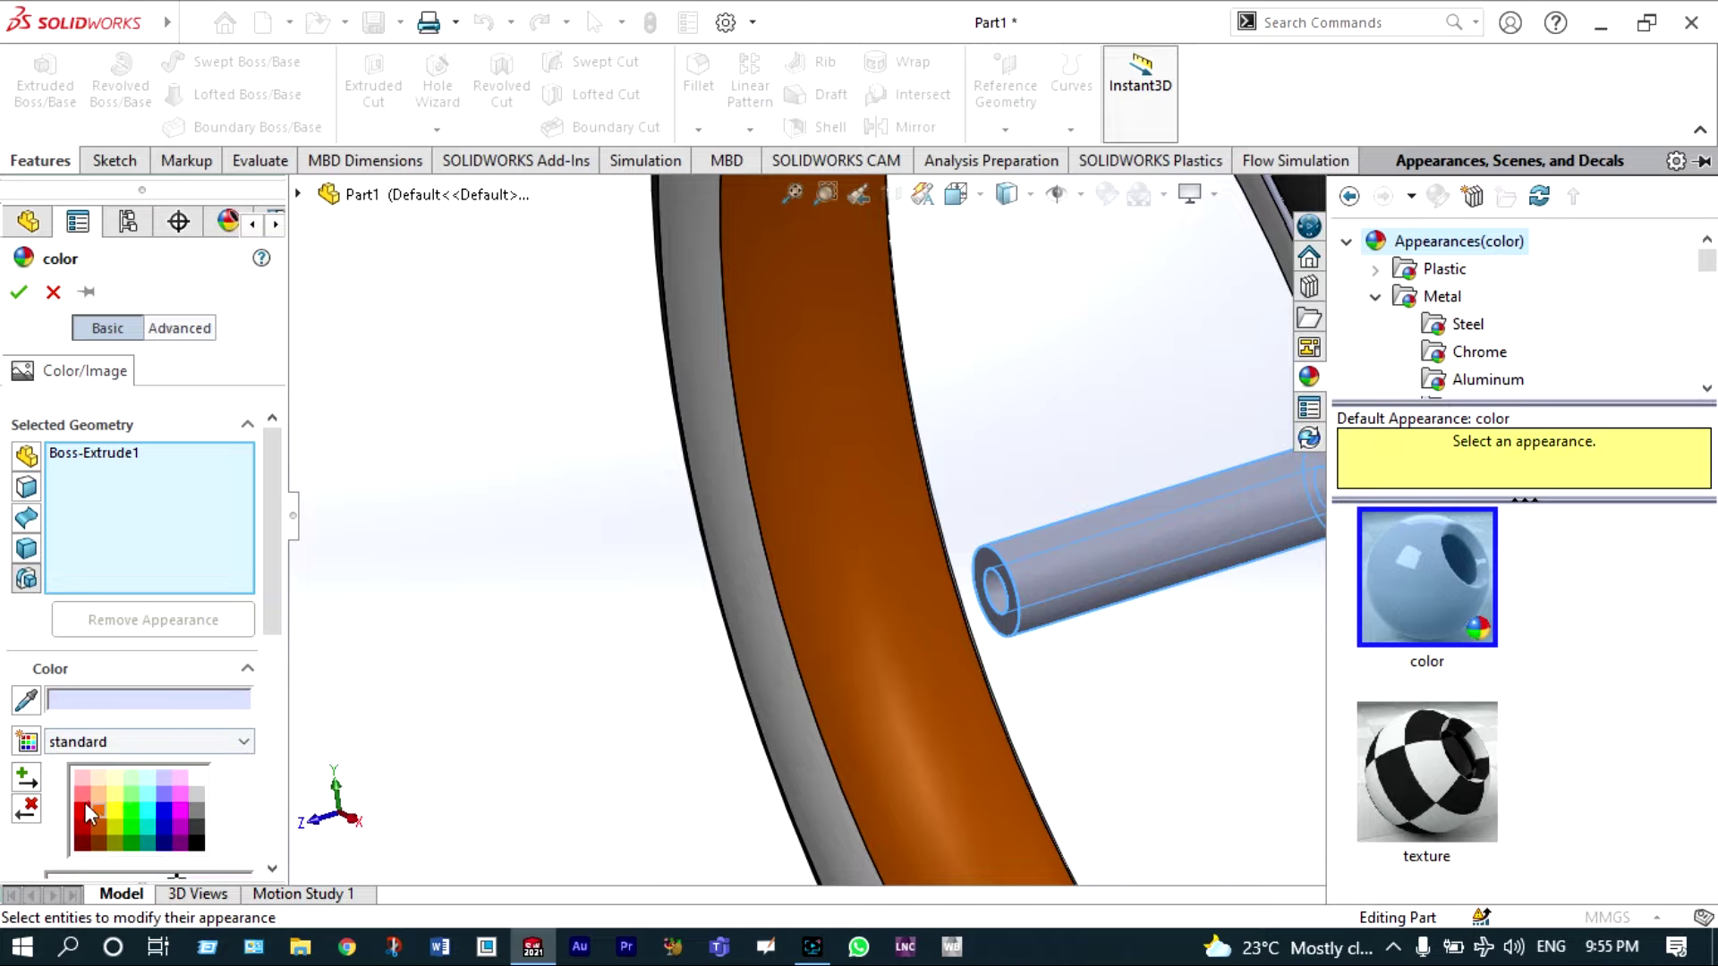
{"action": "left_click", "coordinate": [81, 809]}
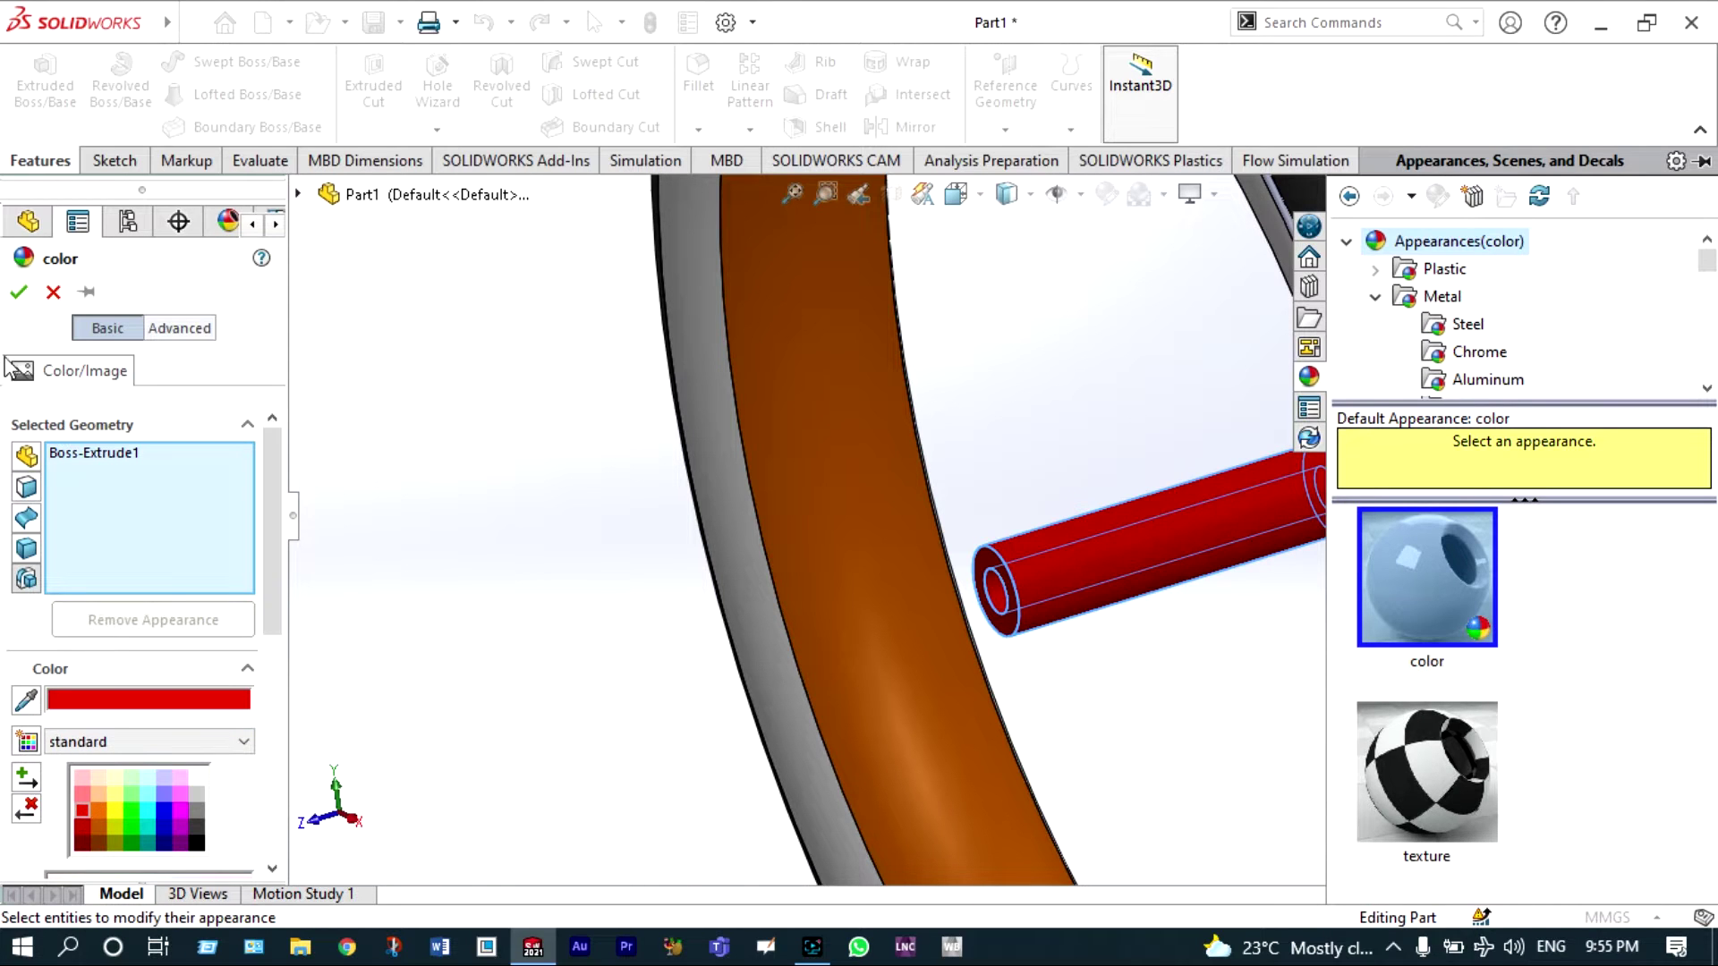
{"action": "left_click", "coordinate": [18, 292]}
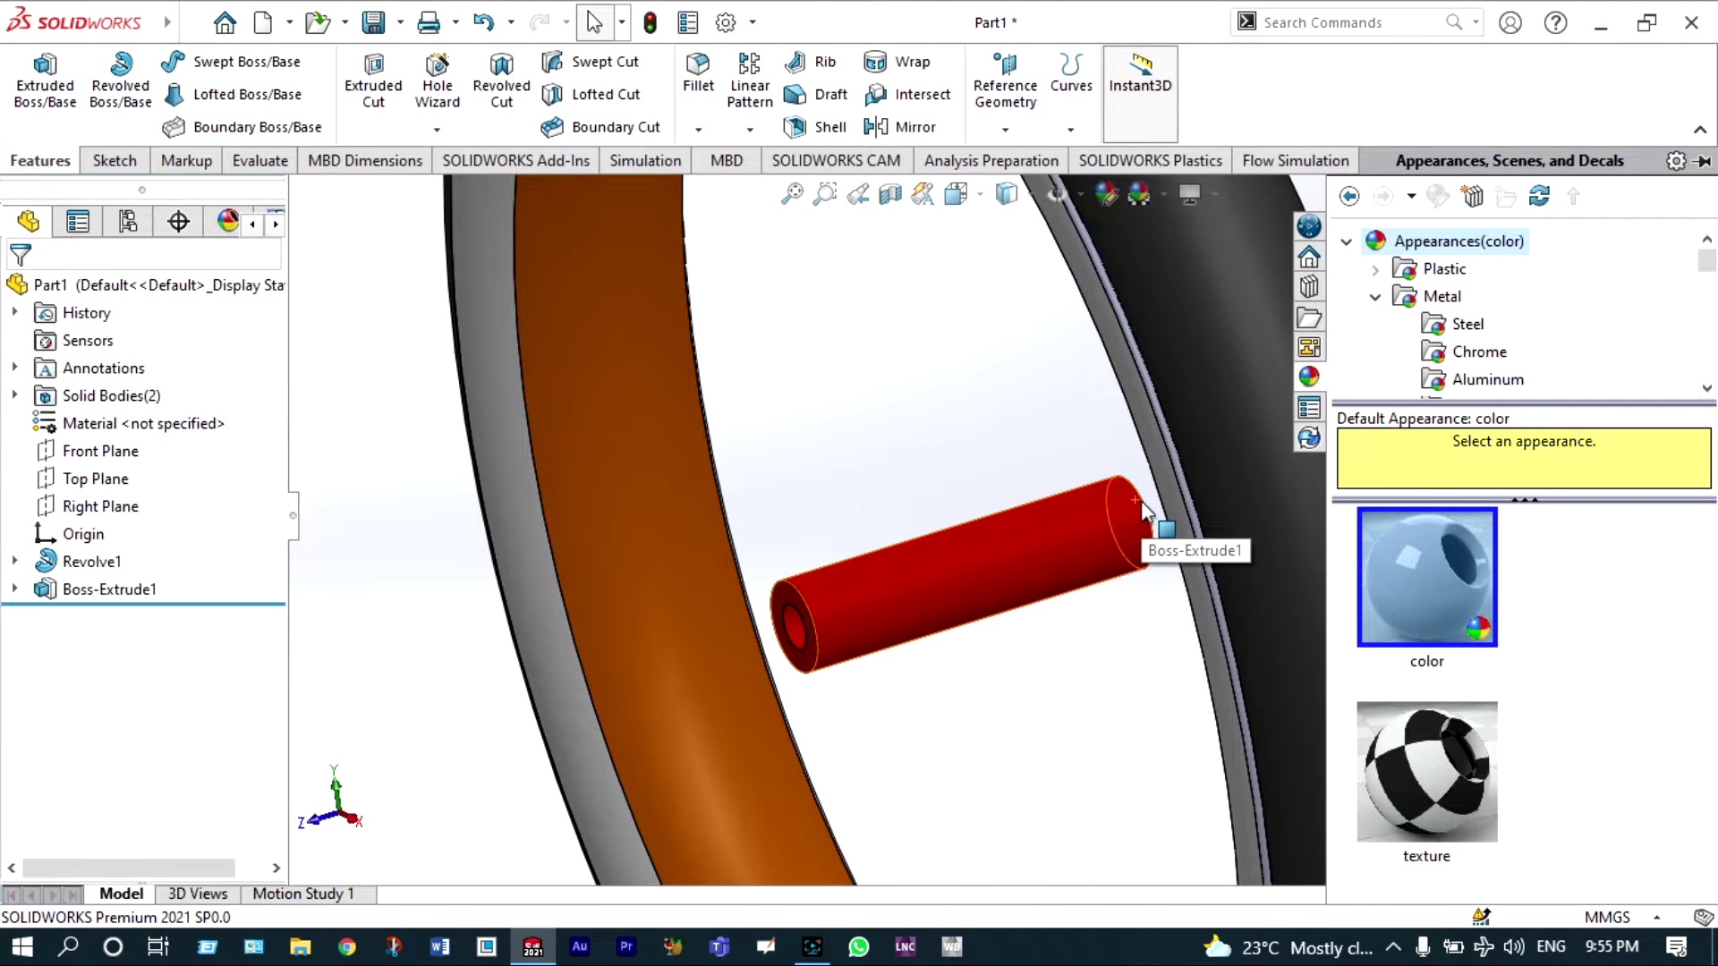
- Start a new sketch on the flat ring-shaped end face of the red hub tube
{"action": "right_click", "coordinate": [1070, 440]}
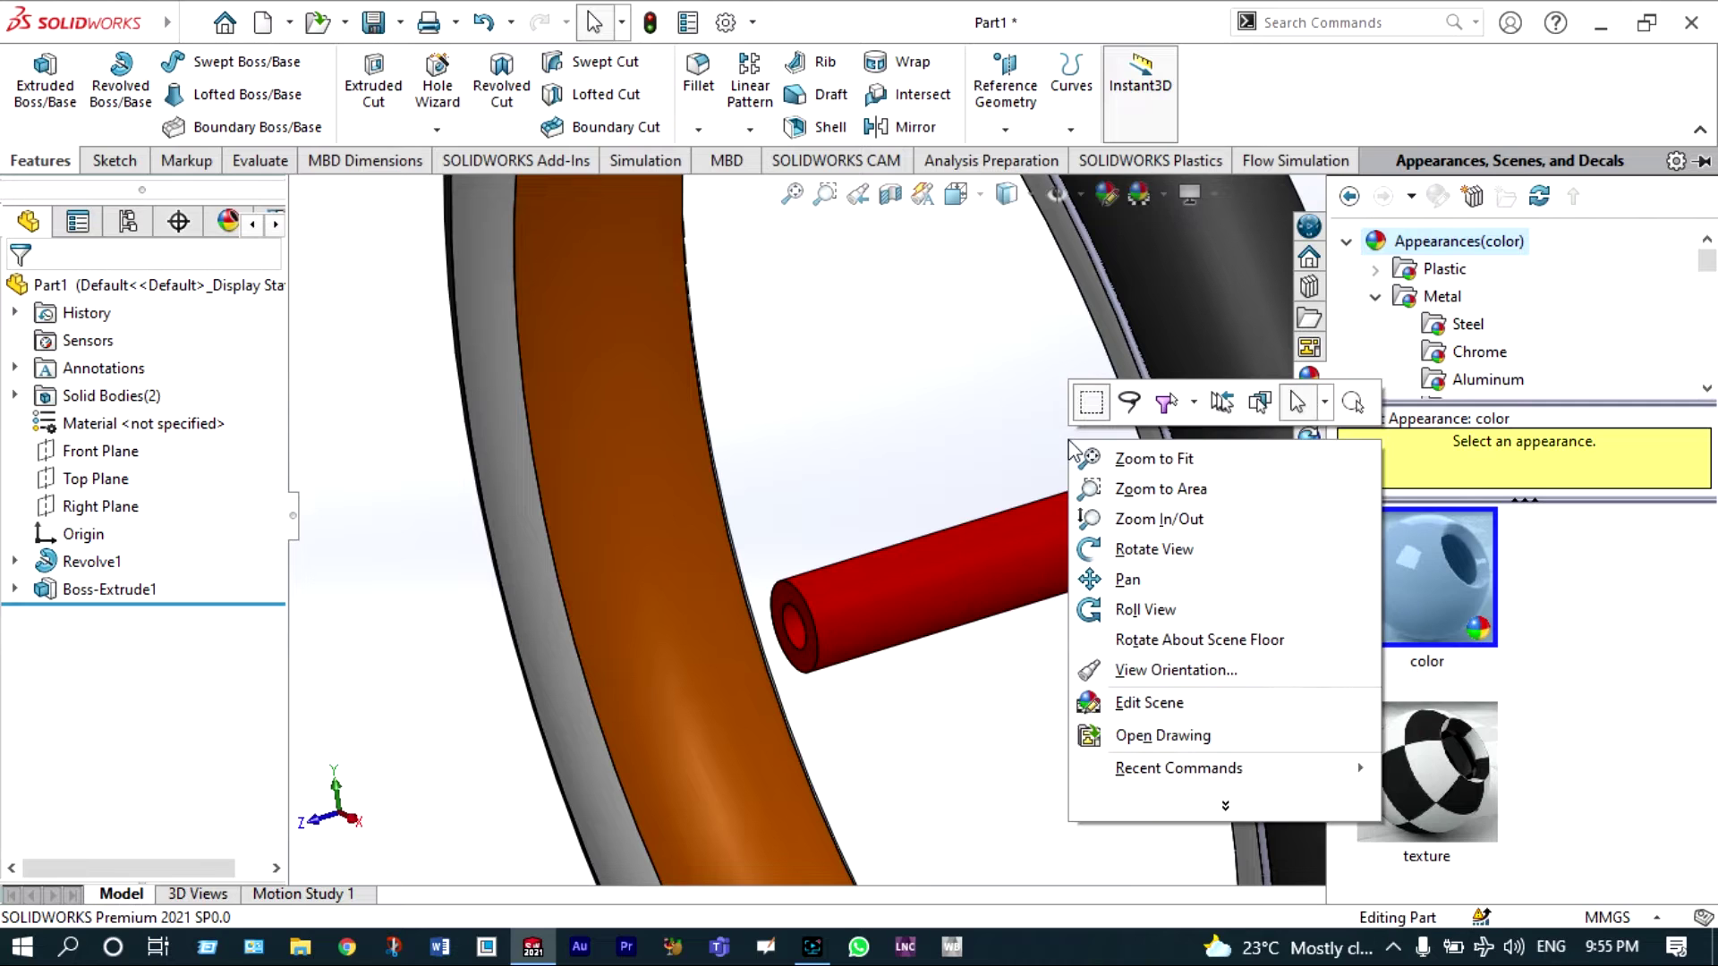
{"action": "left_click", "coordinate": [1091, 560]}
{"action": "left_click_drag", "start_coordinate": [1085, 560], "coordinate": [984, 626]}
{"action": "right_click", "coordinate": [969, 453]}
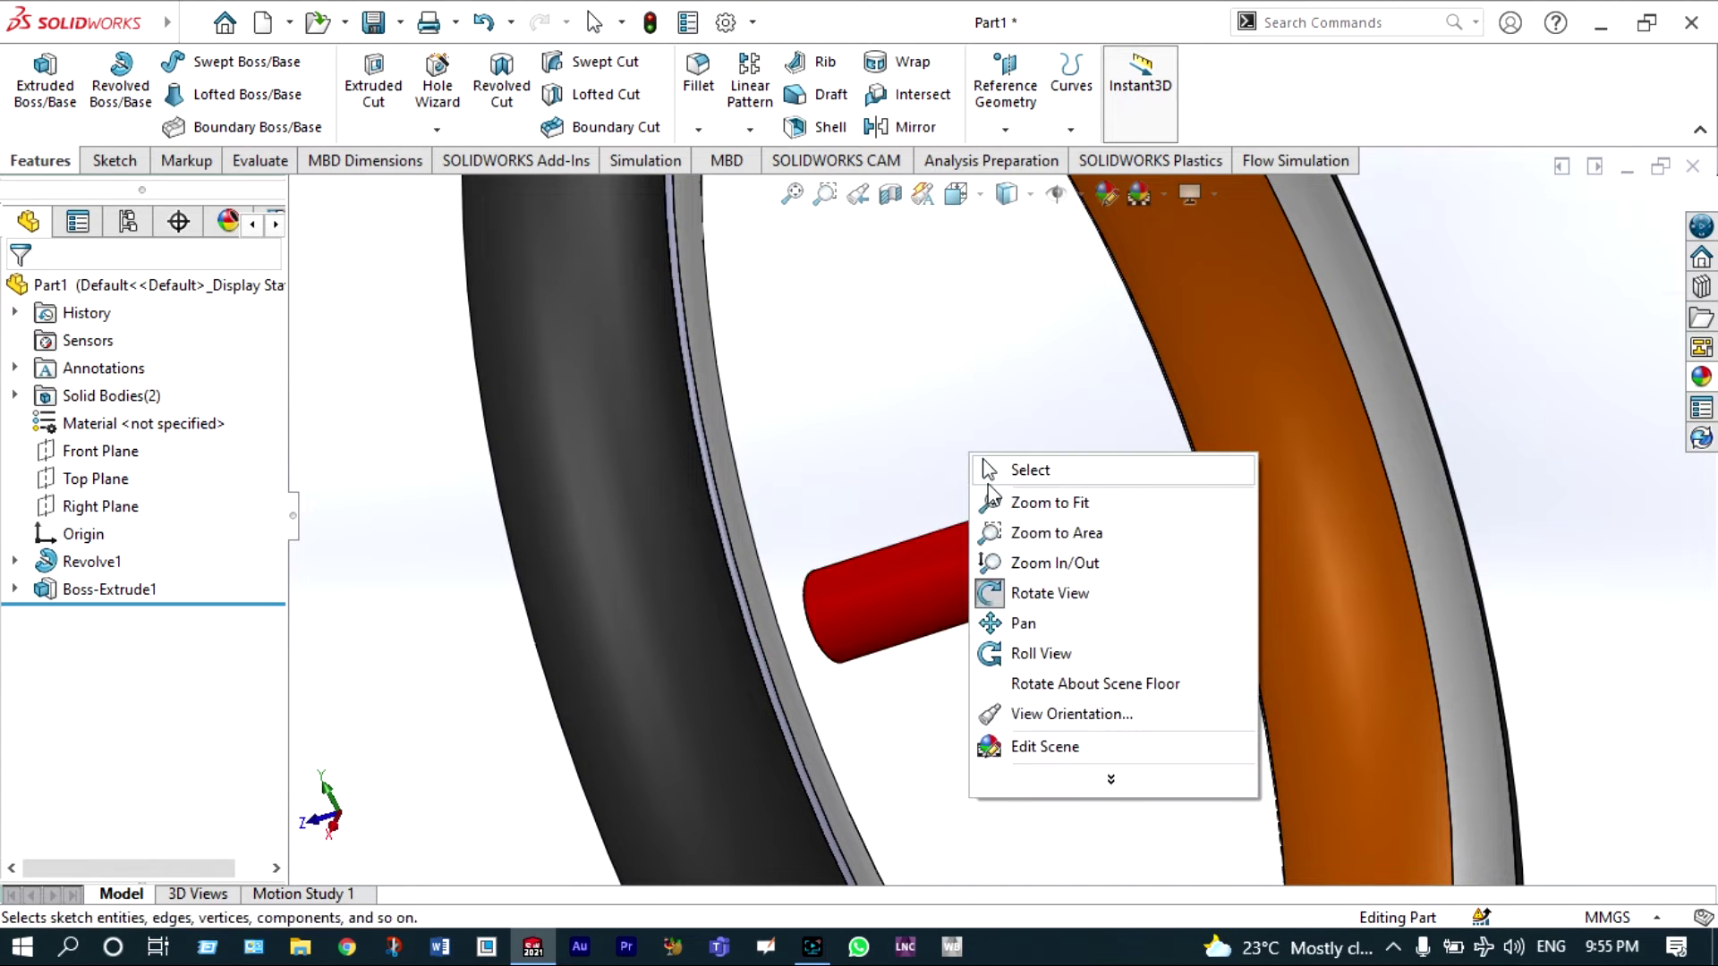
{"action": "left_click", "coordinate": [995, 594]}
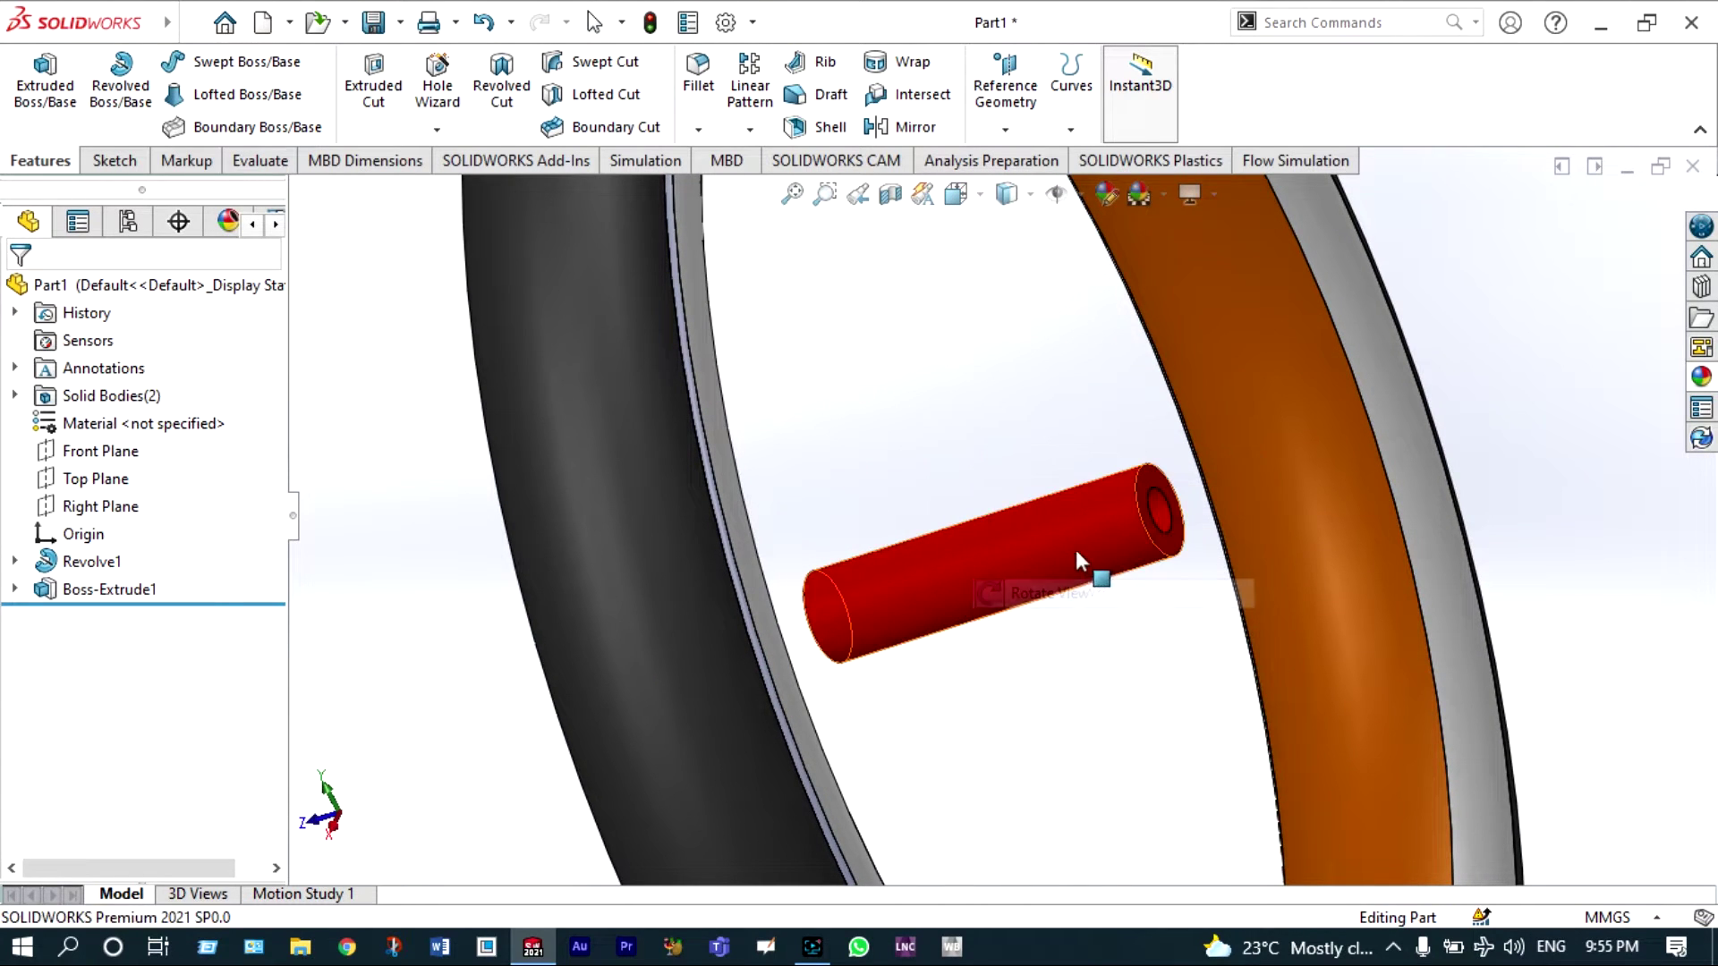
{"action": "left_click", "coordinate": [1147, 480]}
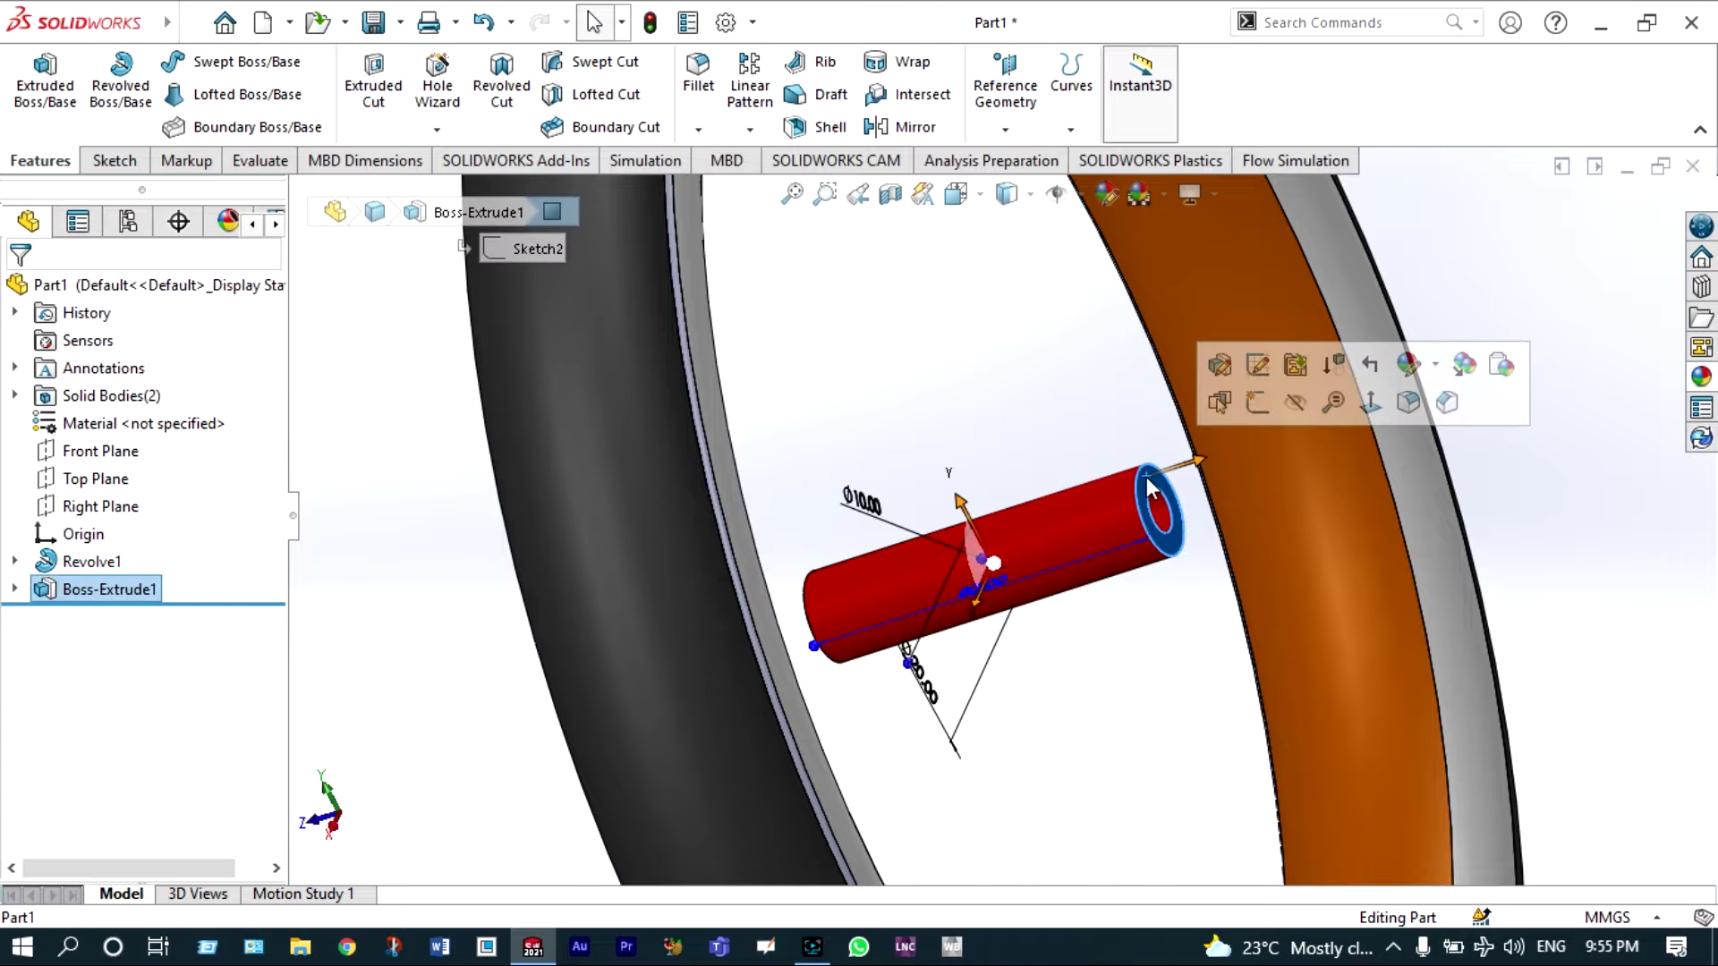
{"action": "left_click", "coordinate": [1254, 402]}
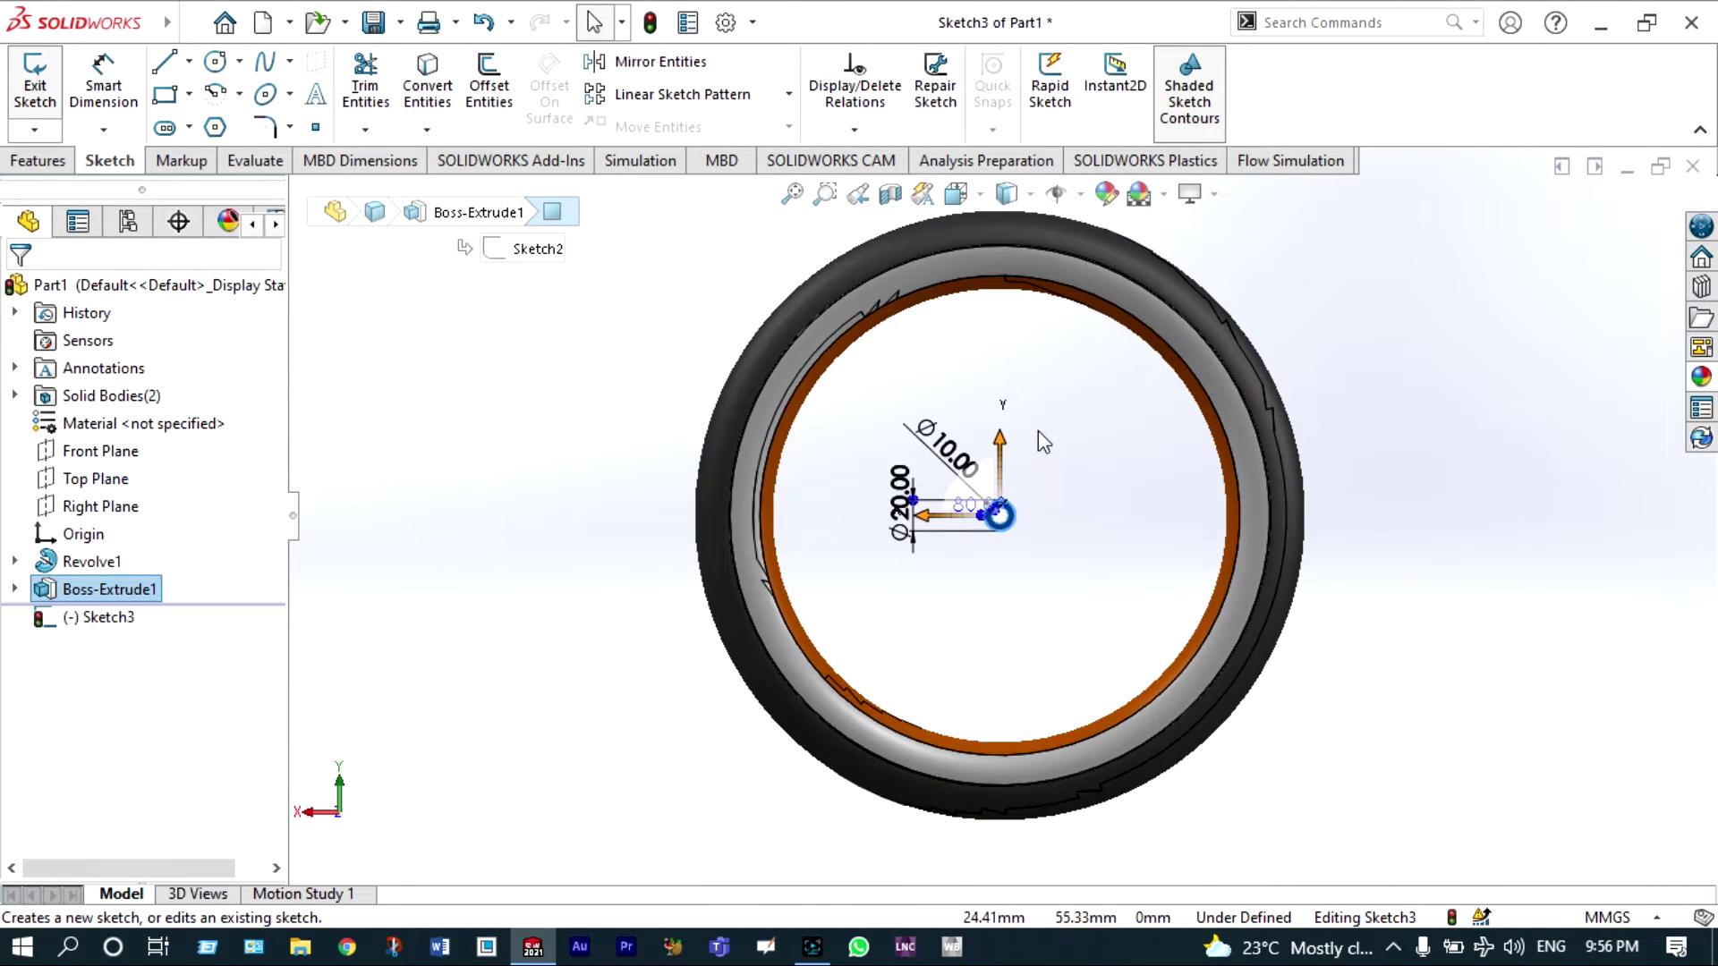
- Sketch two concentric circles at the origin, one matching the tube's 5 mm bore radius and an outer one dimensioned to 60 mm diameter
{"action": "left_click", "coordinate": [215, 62]}
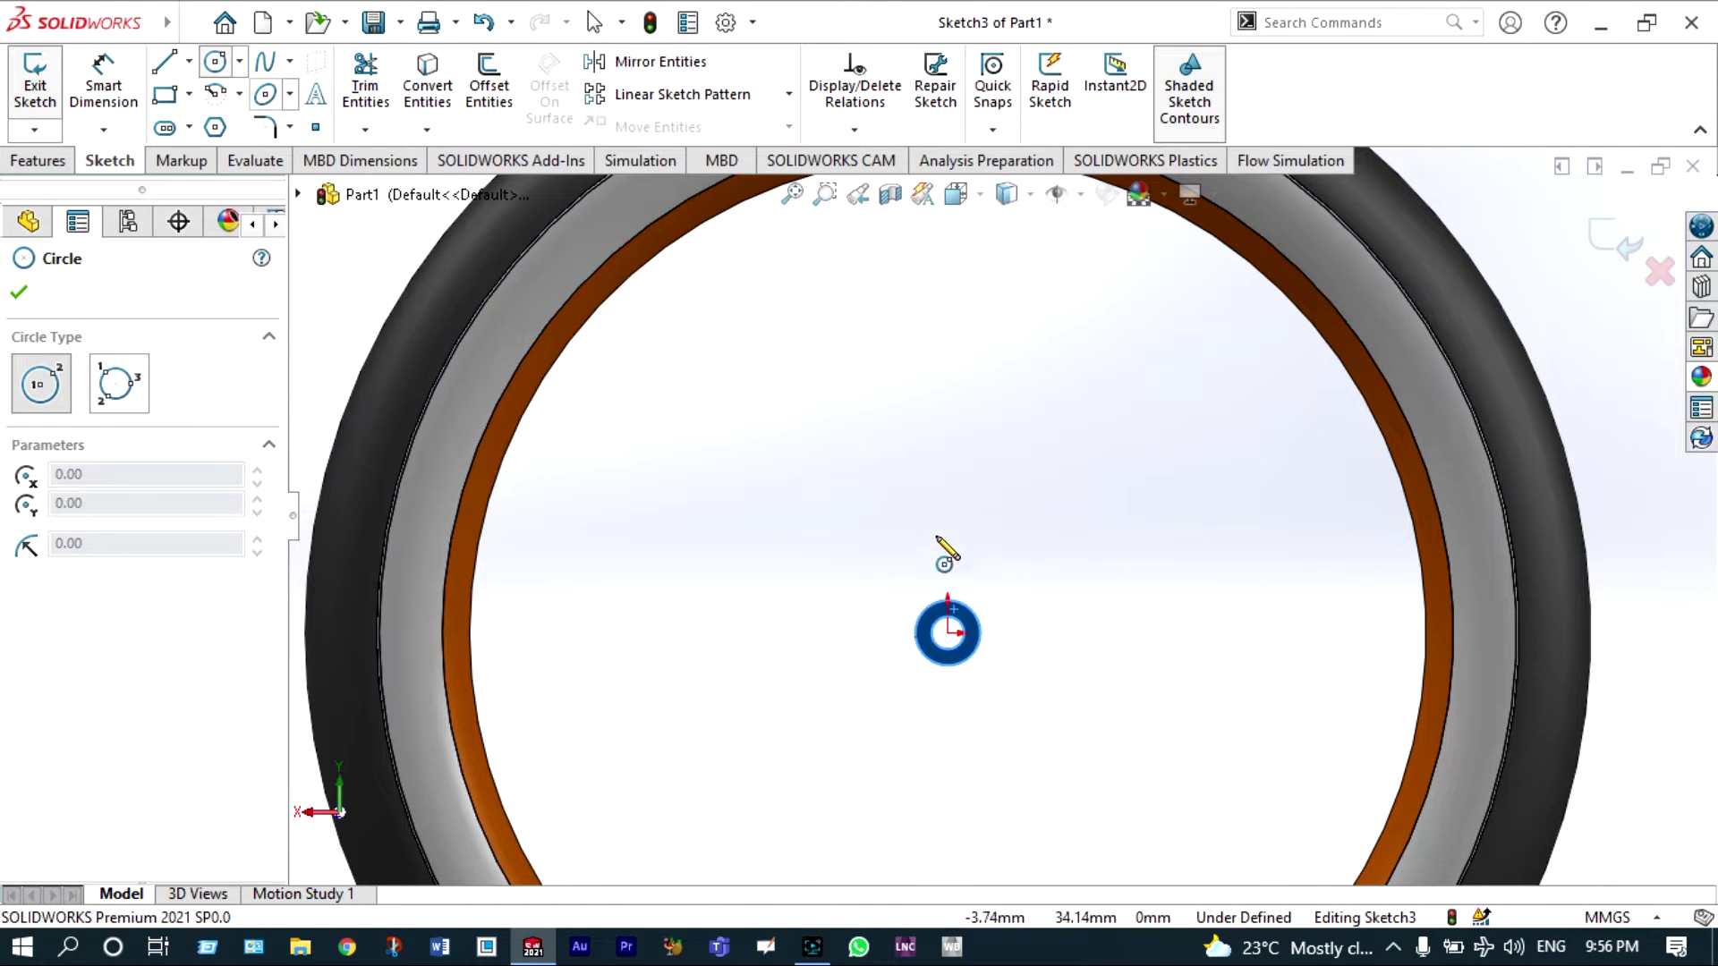
{"action": "left_click", "coordinate": [948, 634]}
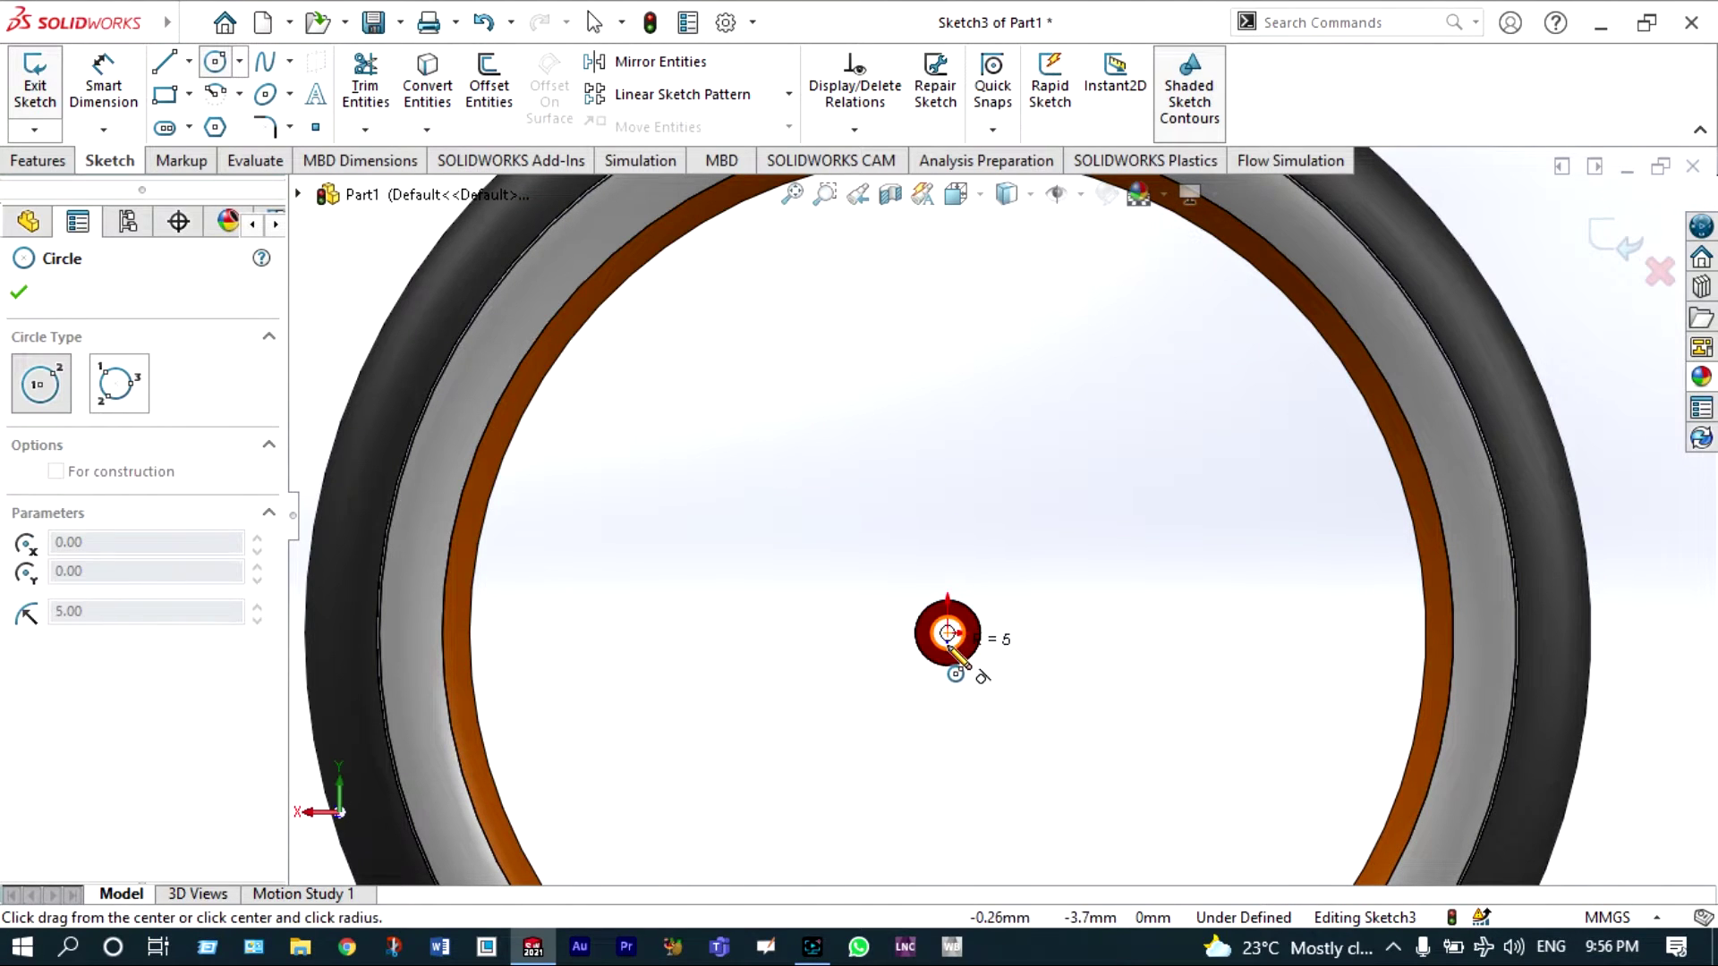
{"action": "left_click", "coordinate": [951, 649]}
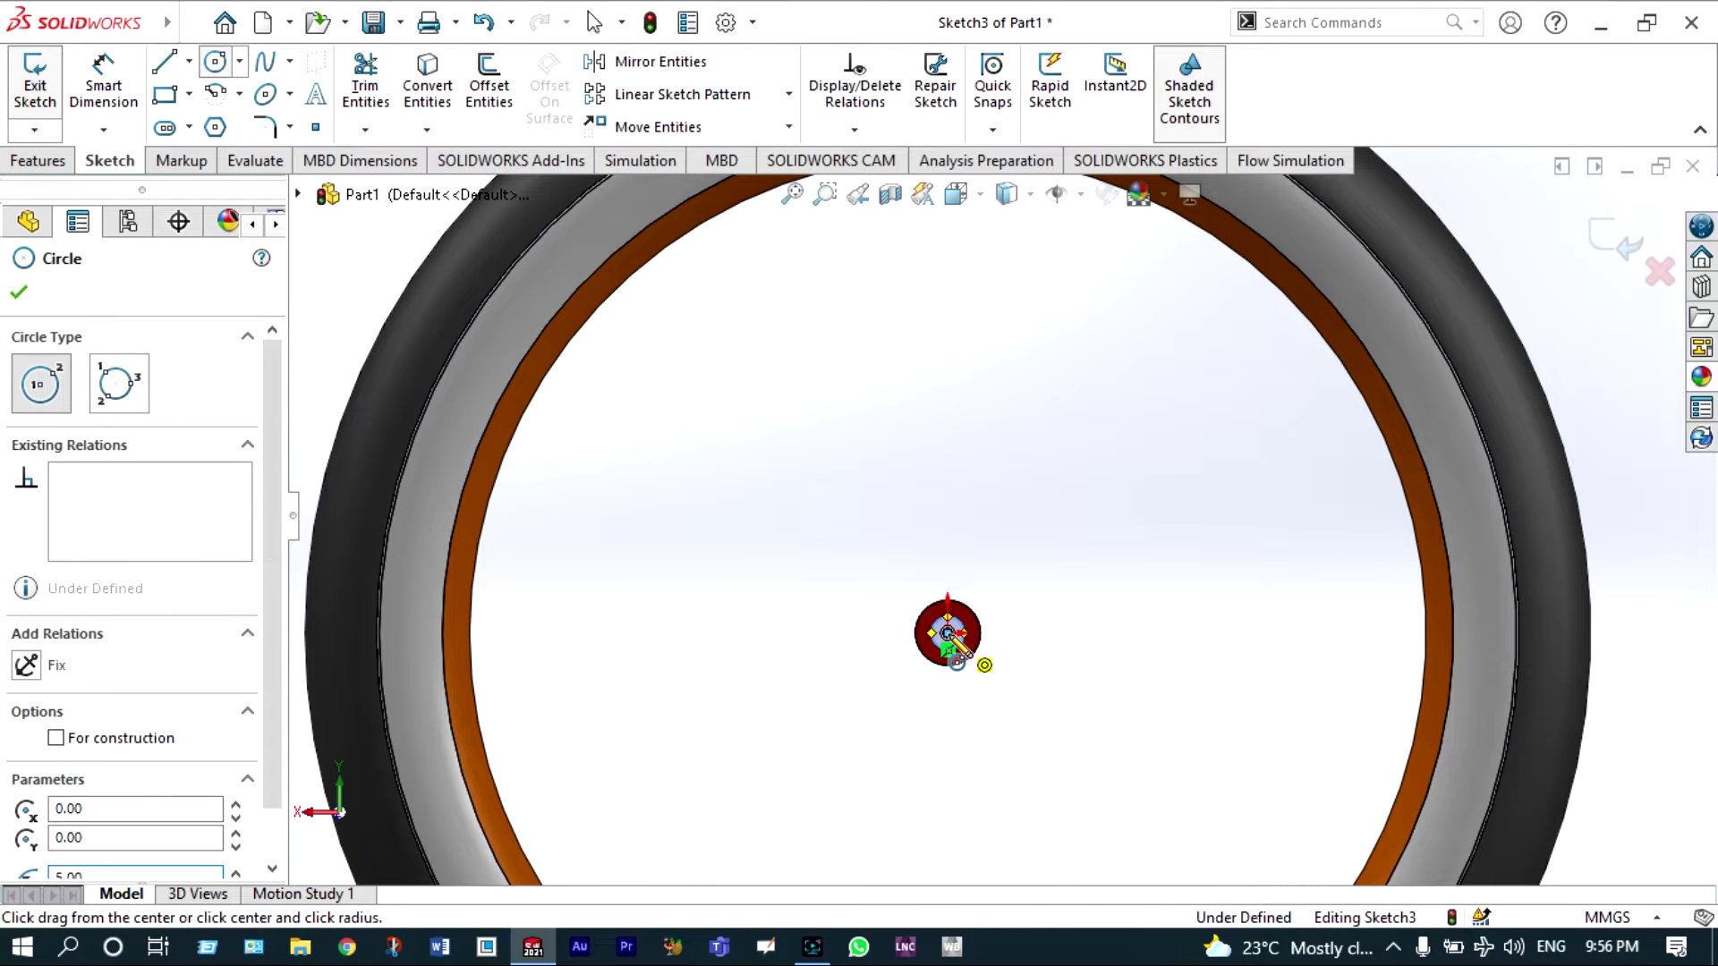
{"action": "left_click", "coordinate": [948, 633]}
{"action": "left_click", "coordinate": [861, 696]}
{"action": "scroll", "coordinate": [989, 519], "scroll_direction": "up", "scroll_amount": 3}
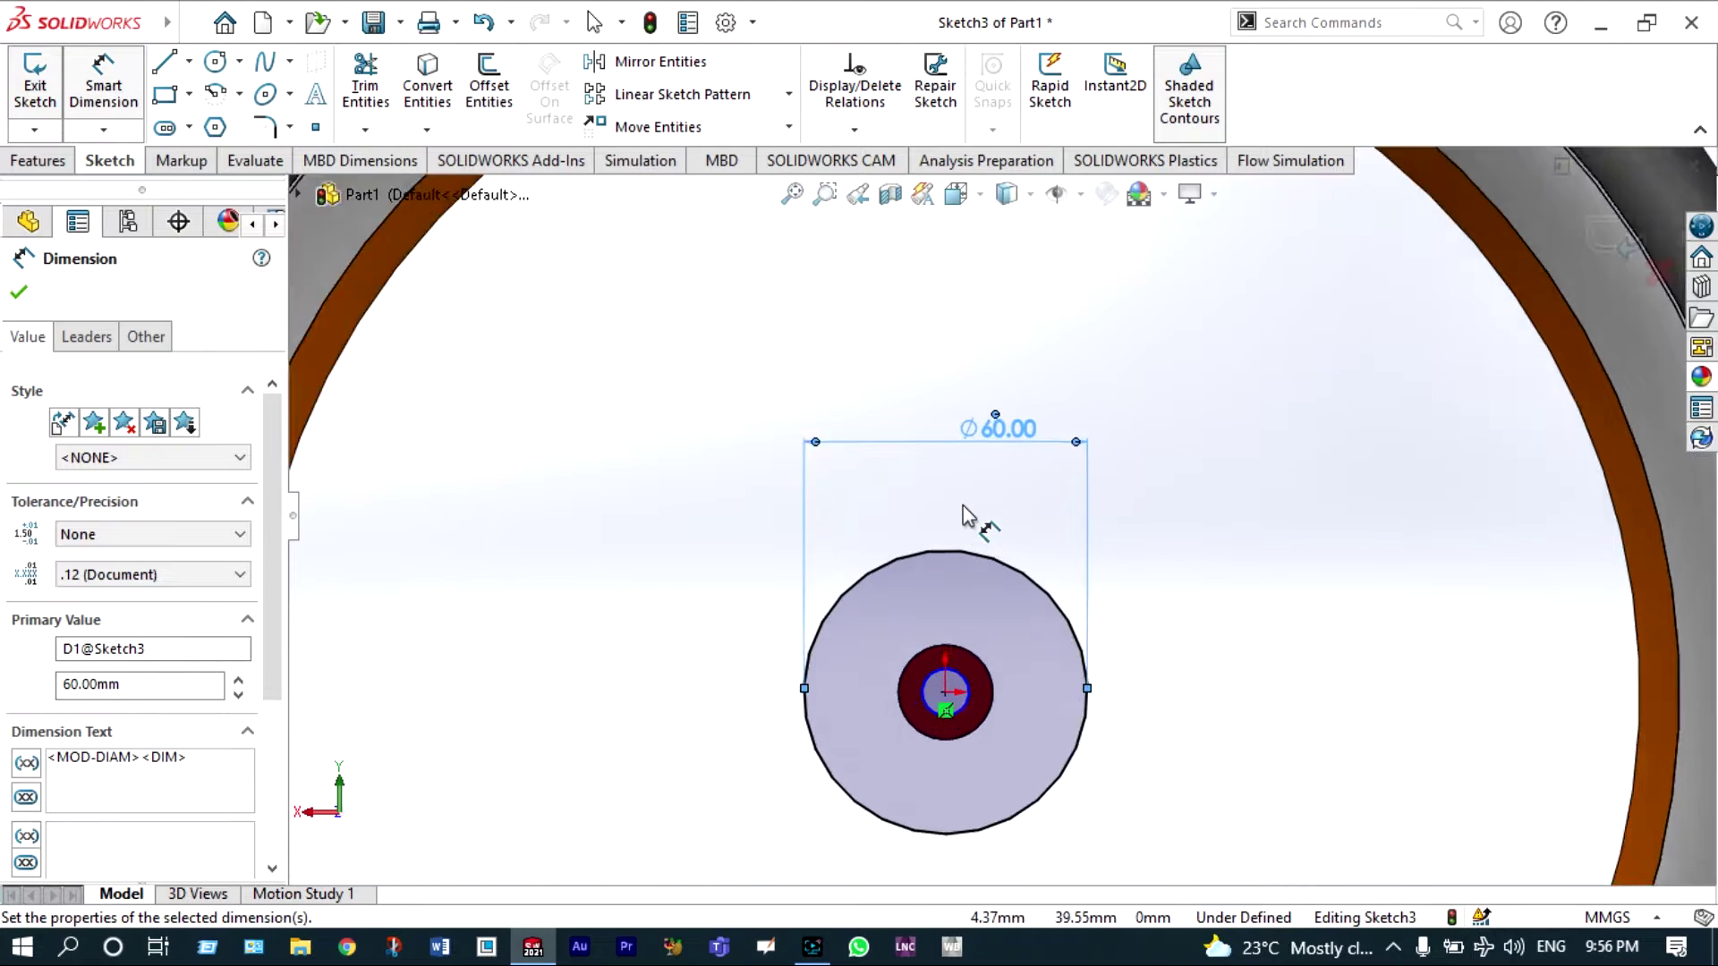
- Sketch a small circle centered on the 60 mm circle's uppermost point and dimension its diameter to 10 mm
{"action": "left_click", "coordinate": [214, 62]}
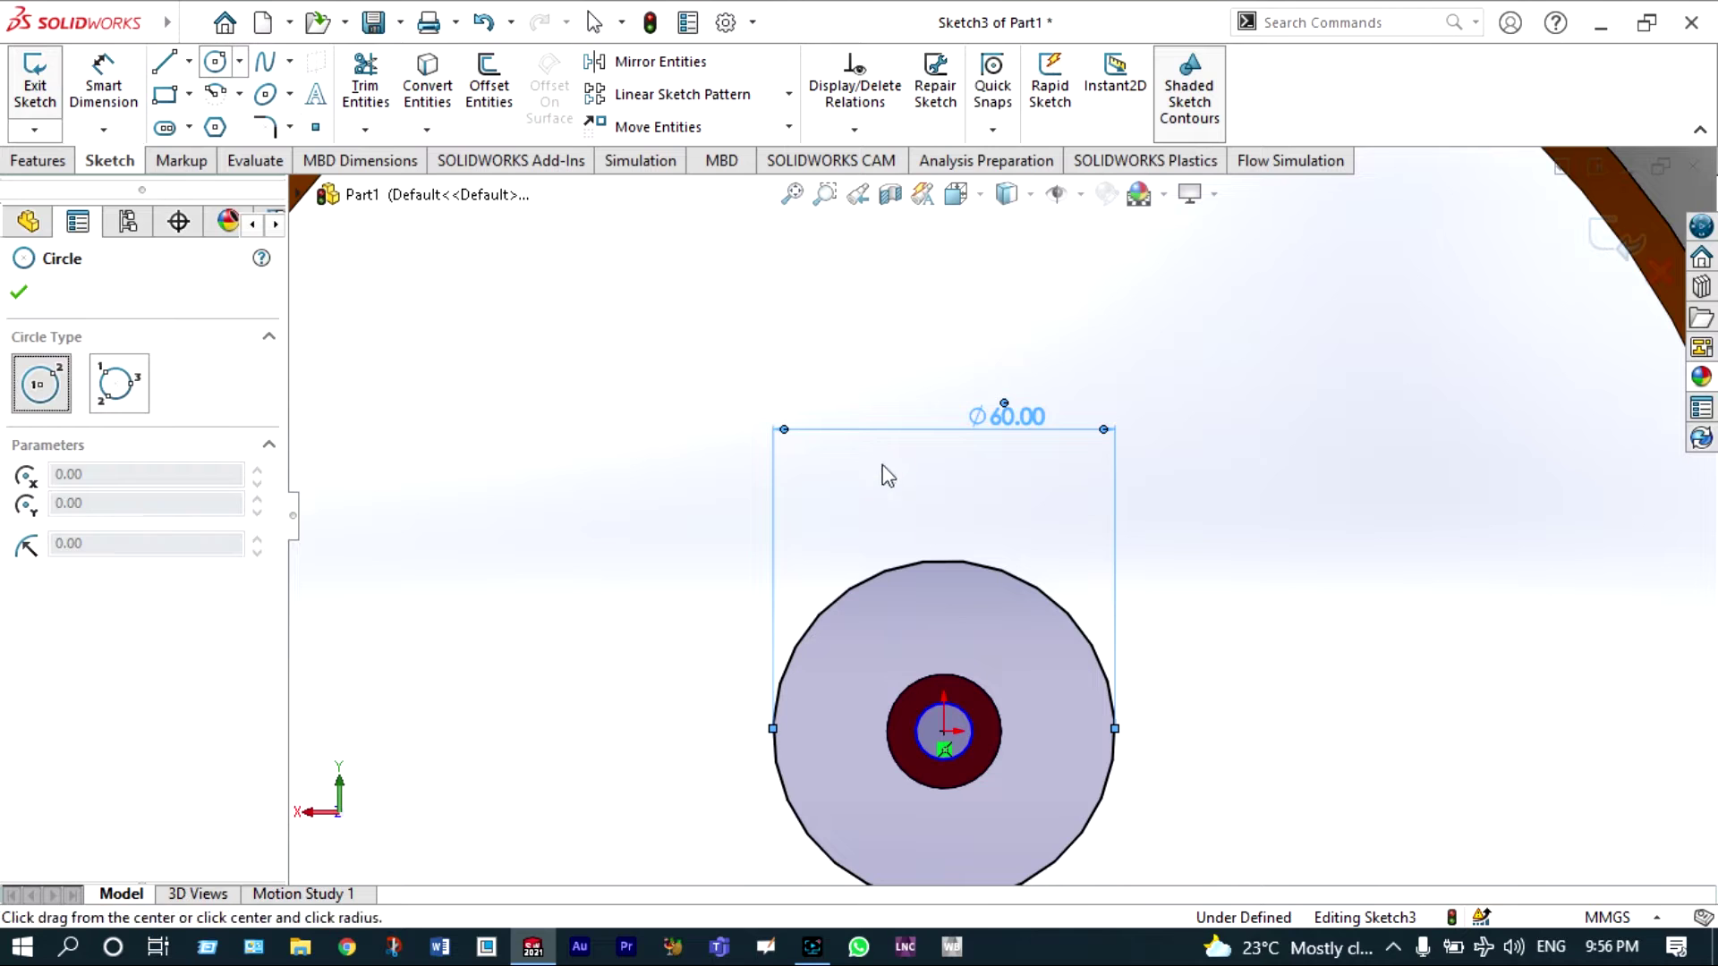
{"action": "left_click", "coordinate": [941, 559]}
{"action": "left_click", "coordinate": [930, 584]}
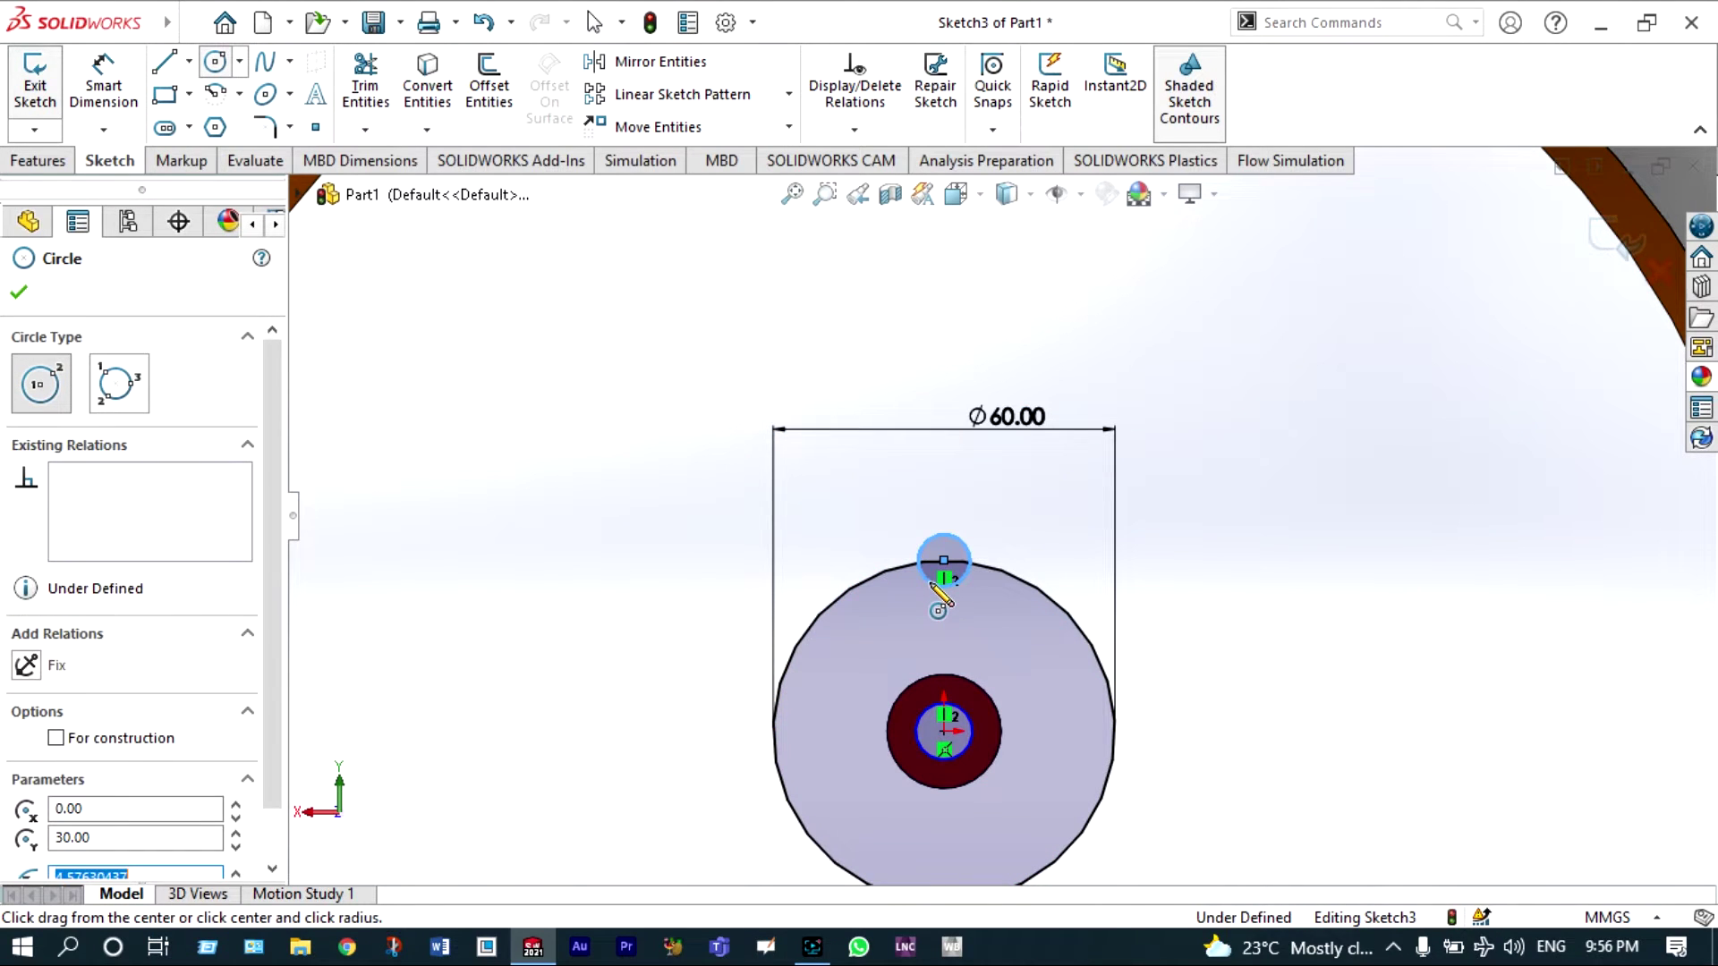
{"action": "key", "text": "Escape"}
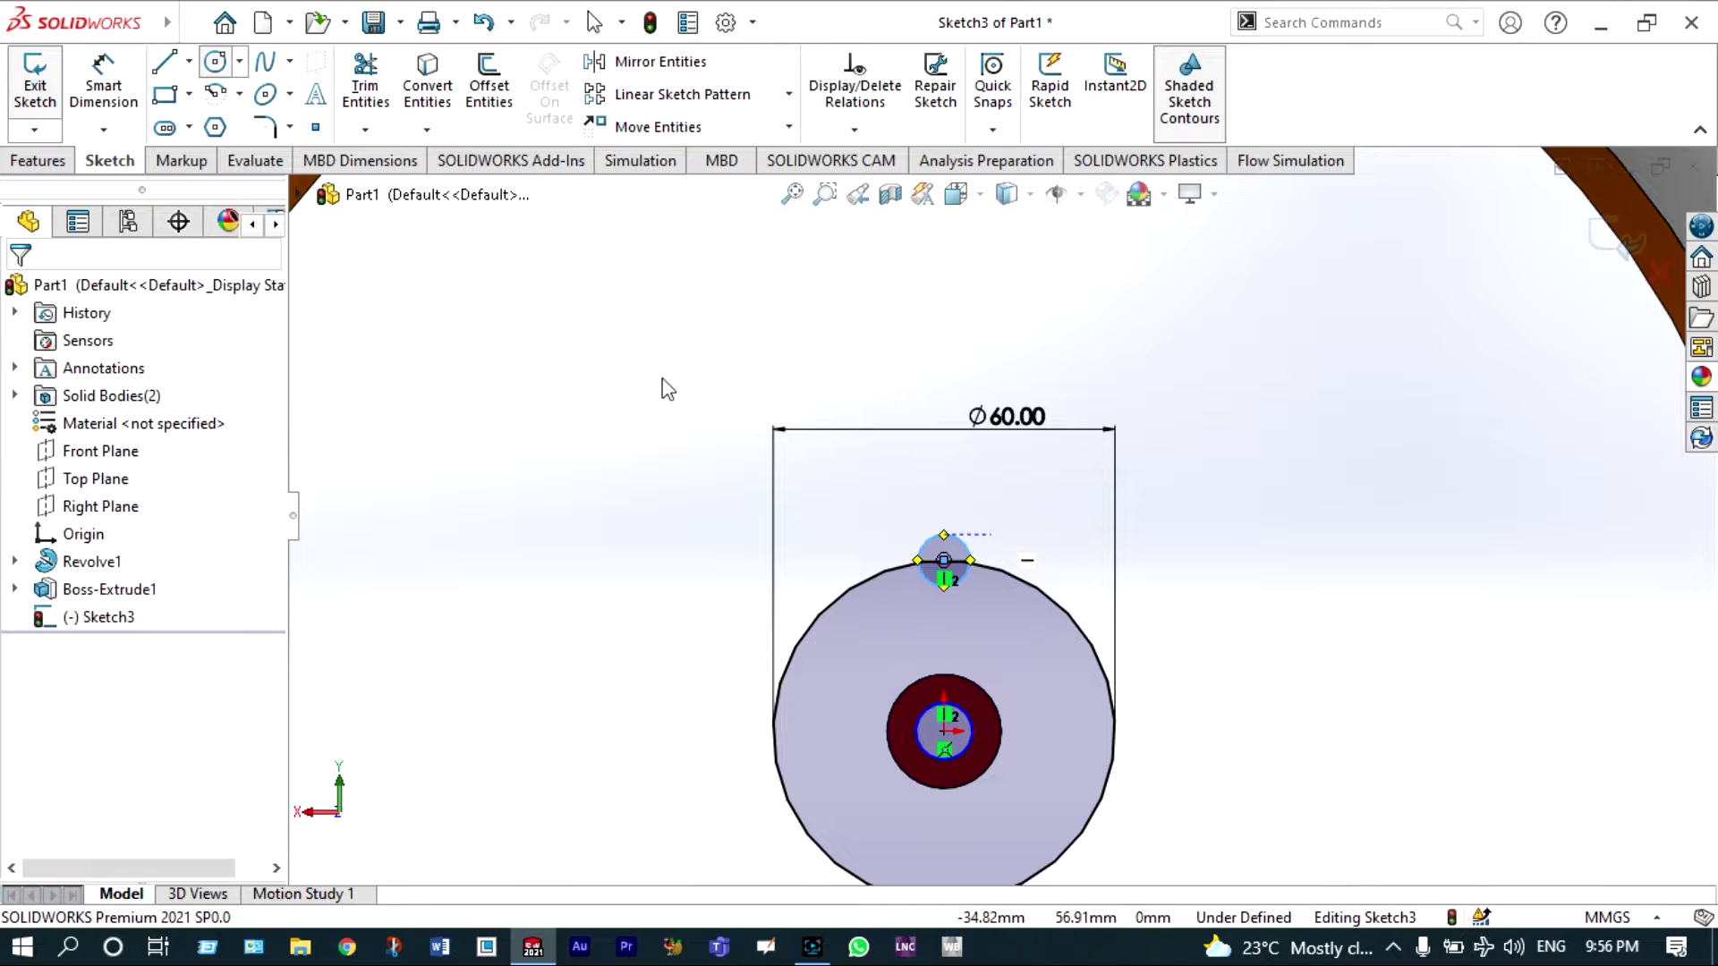
{"action": "left_click", "coordinate": [117, 99]}
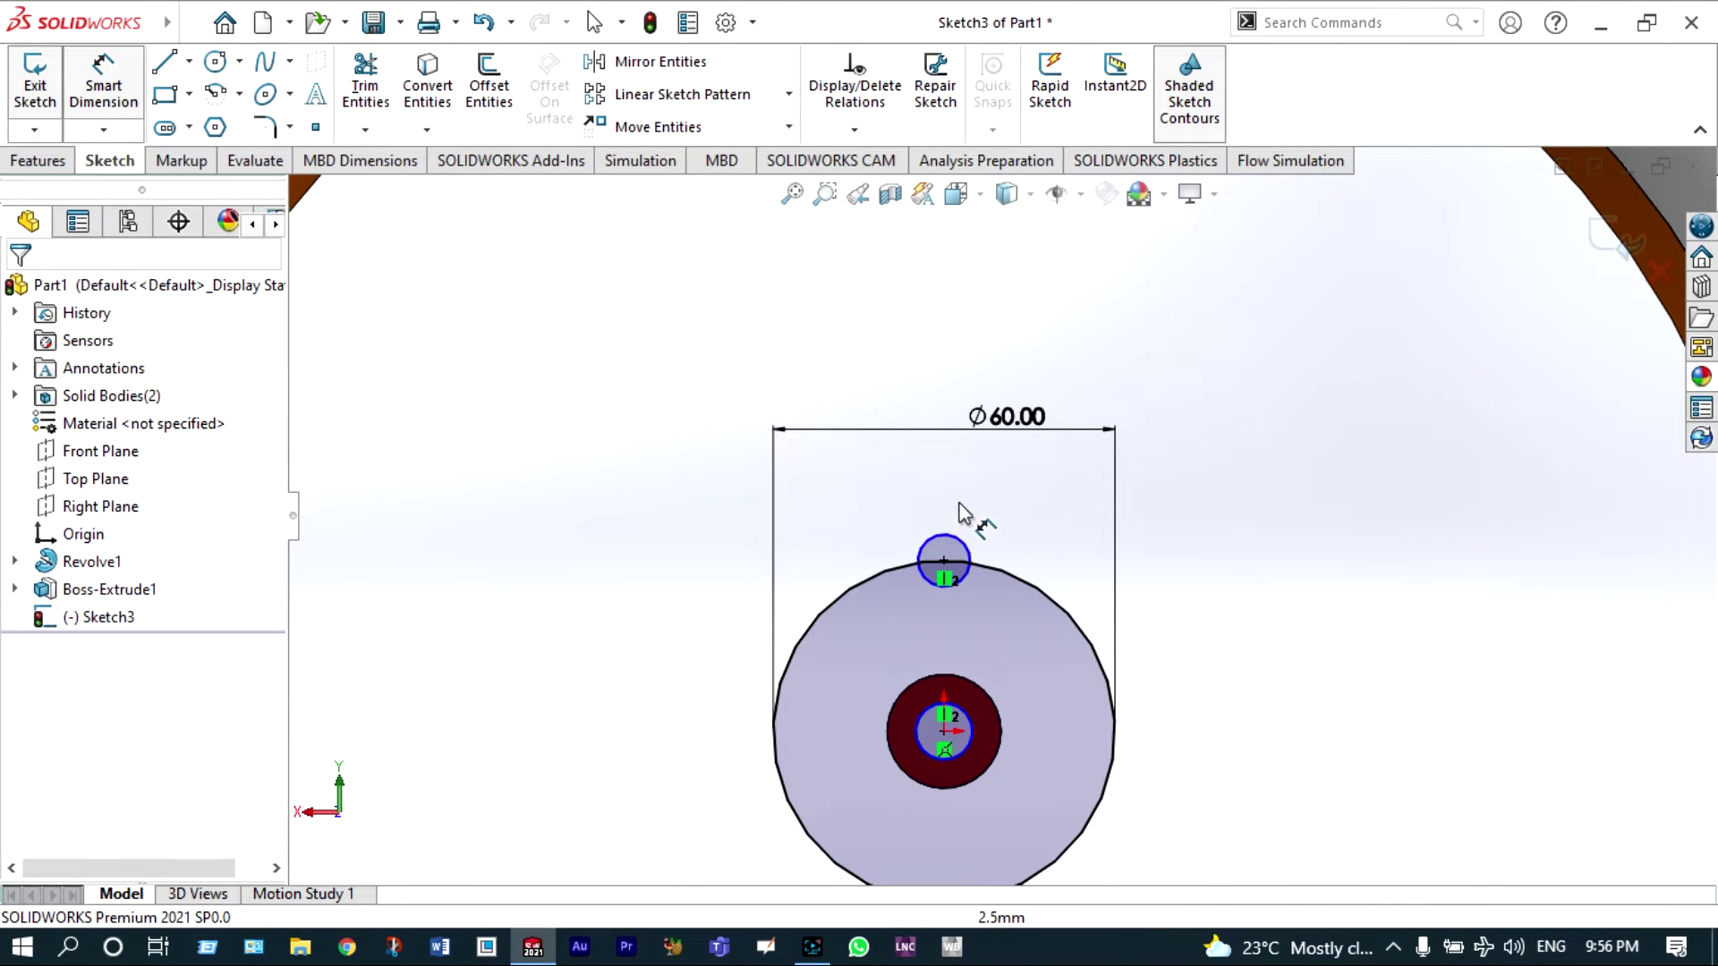
{"action": "left_click", "coordinate": [960, 536]}
{"action": "scroll", "coordinate": [949, 537], "scroll_direction": "up", "scroll_amount": 3}
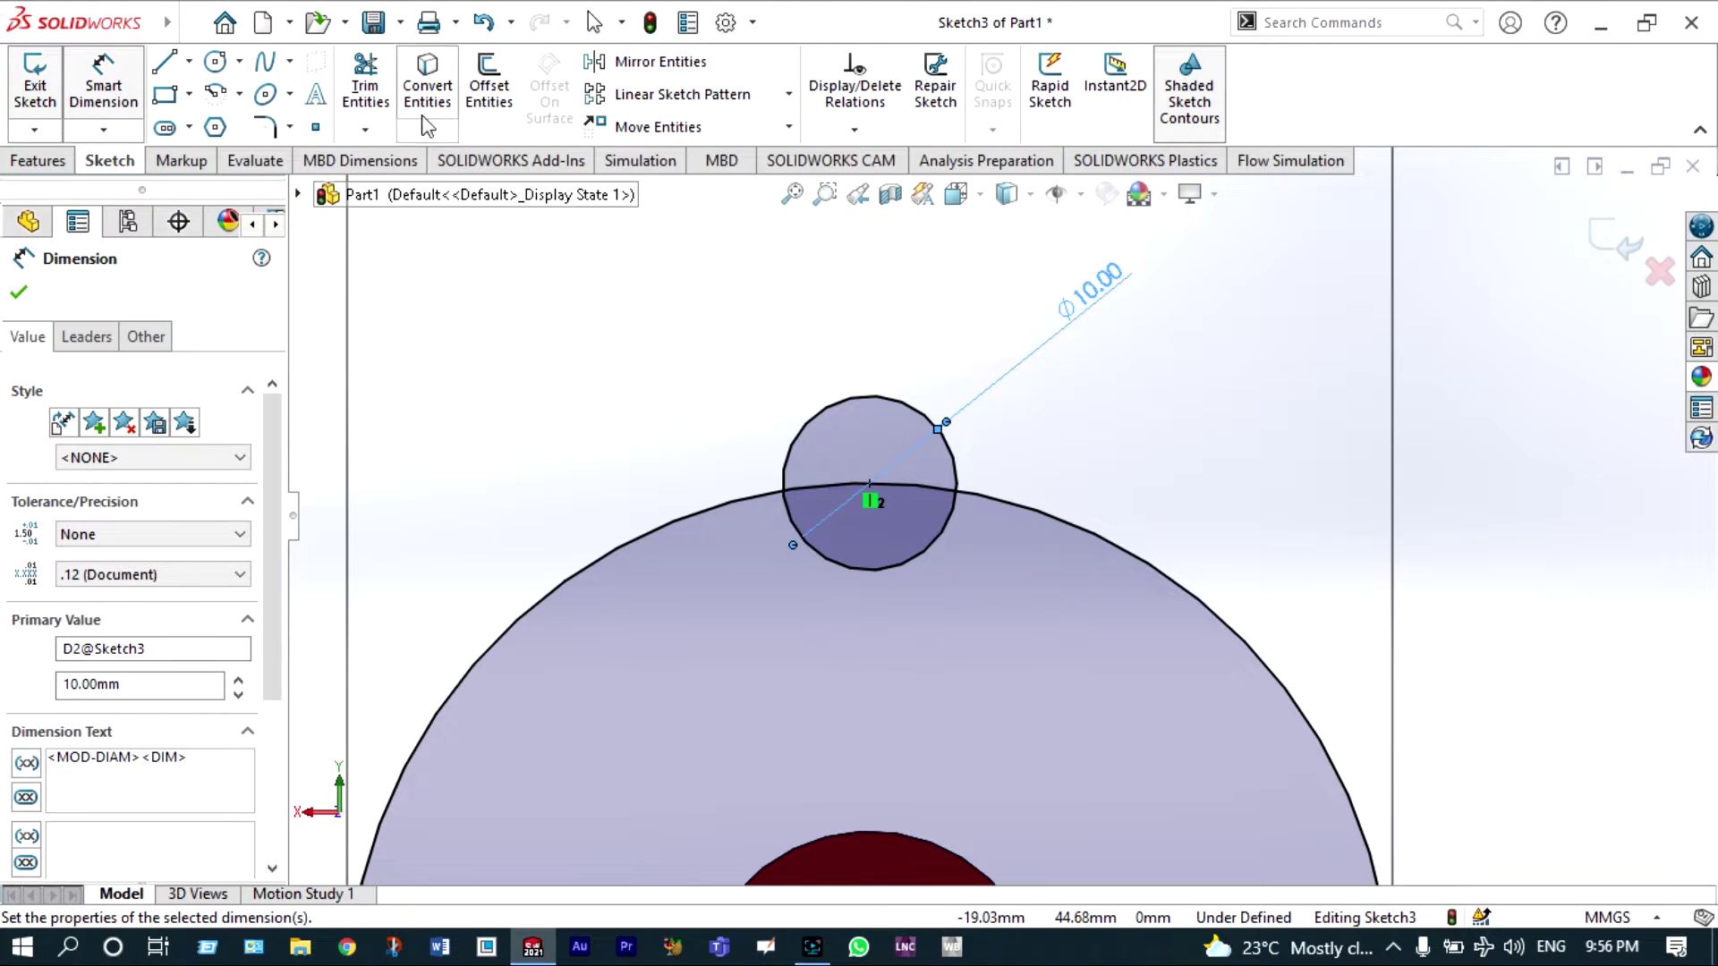
- Trim the small circle's outer arc and the large circle's segment inside it to leave a semicircular notch
{"action": "left_click", "coordinate": [366, 90]}
{"action": "left_click_drag", "start_coordinate": [812, 400], "coordinate": [822, 489]}
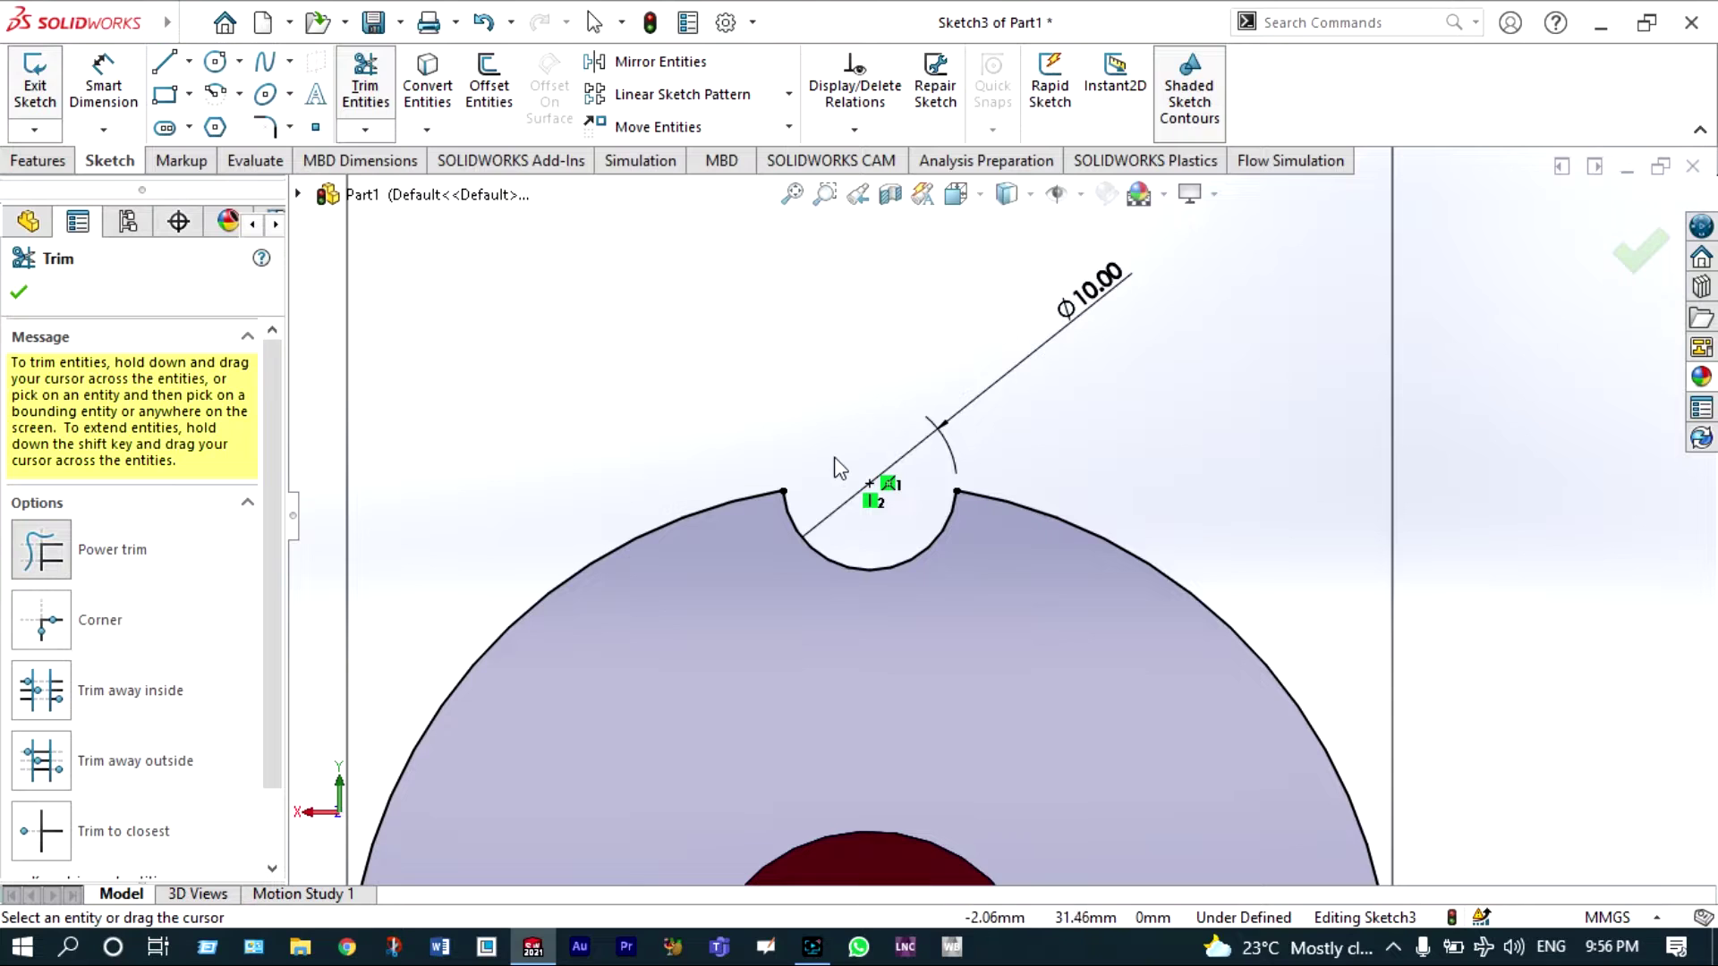
{"action": "scroll", "coordinate": [836, 465], "scroll_direction": "up", "scroll_amount": 3}
{"action": "left_click", "coordinate": [20, 294]}
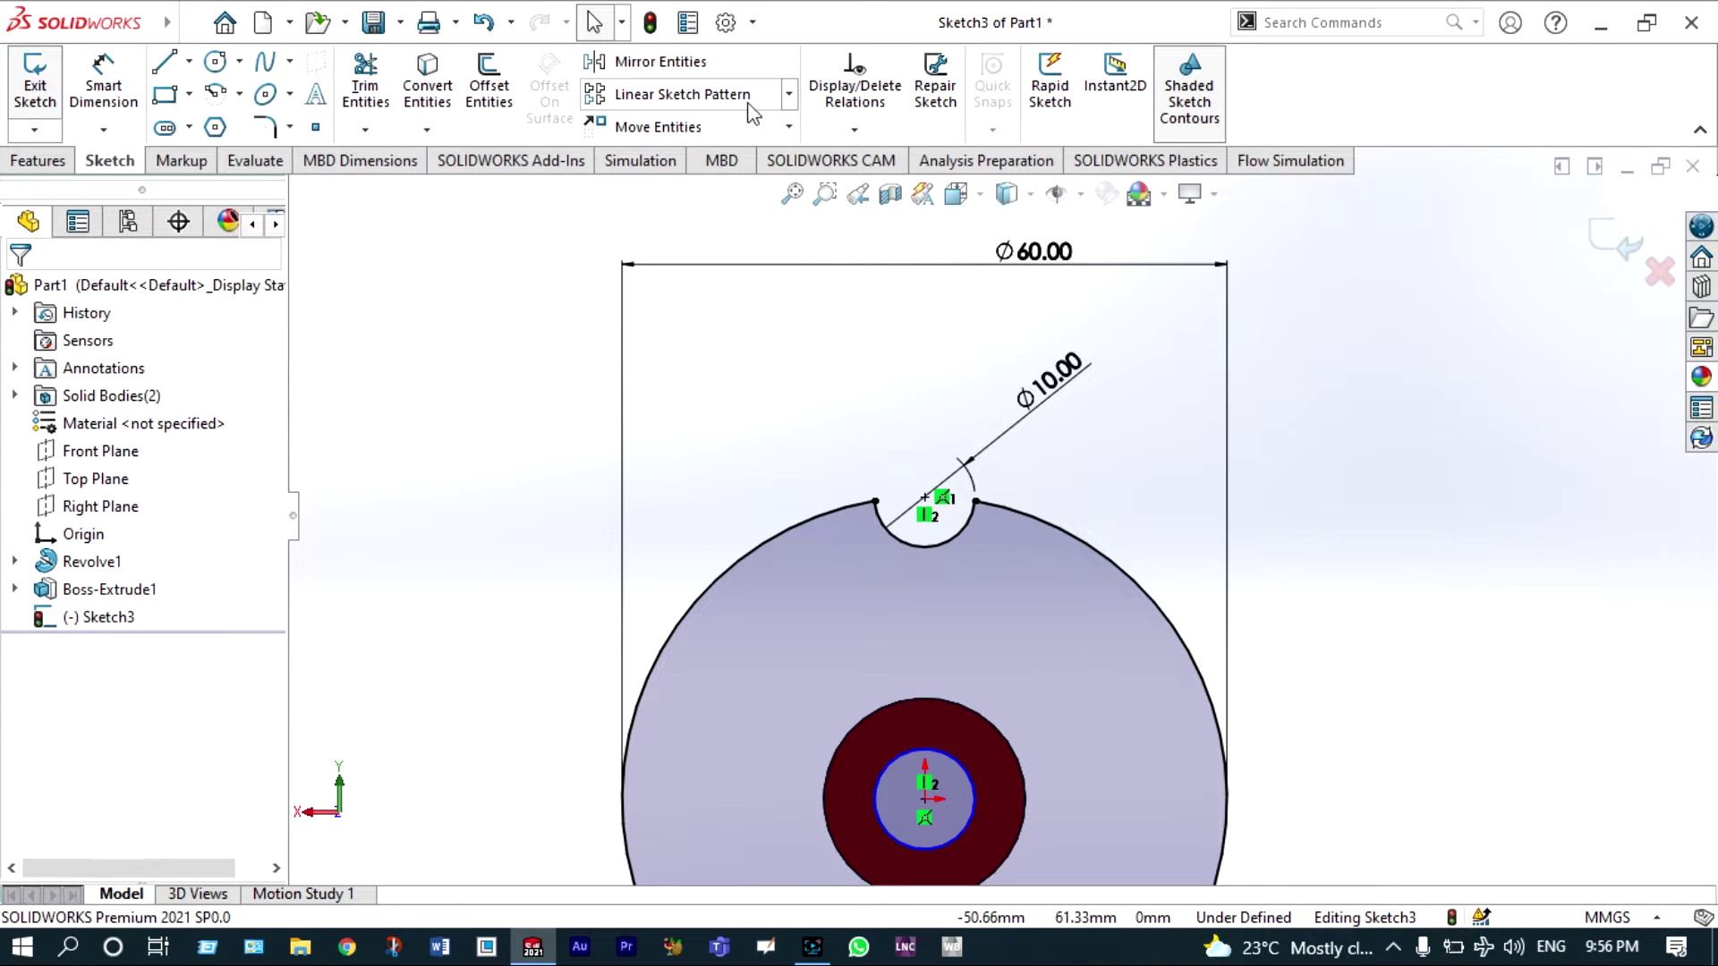
- Pattern the notch arc circularly about the origin with 15 equally spaced instances over 360 degrees
{"action": "left_click", "coordinate": [787, 95]}
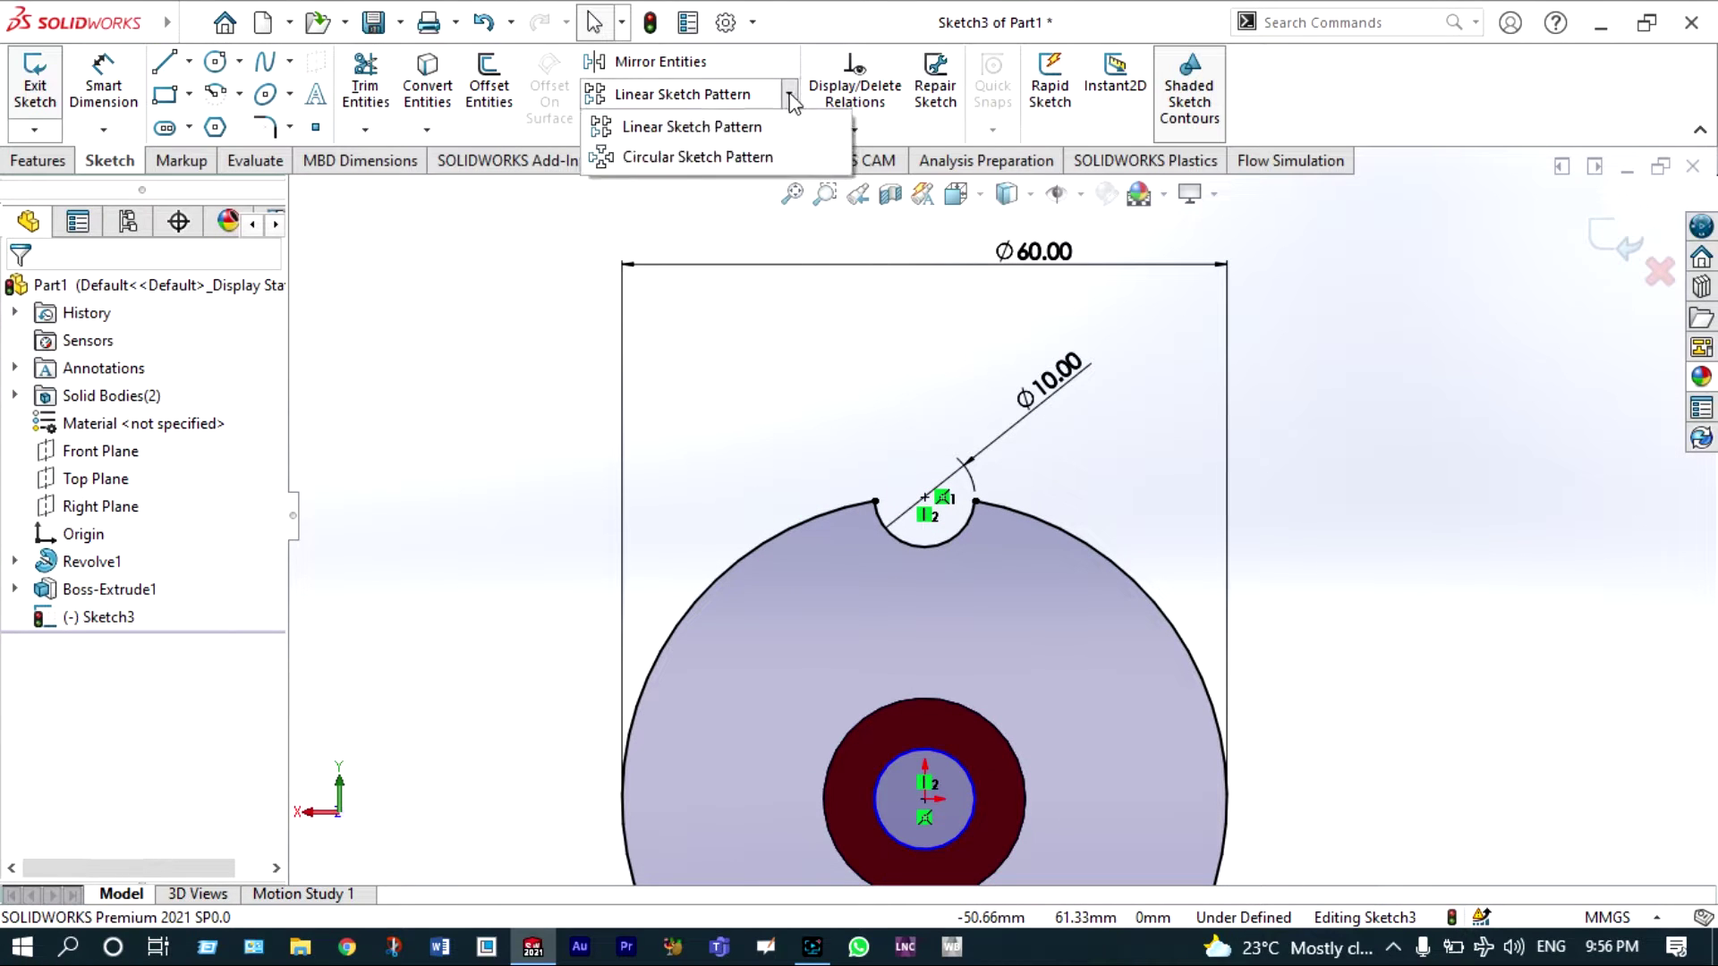
{"action": "left_click", "coordinate": [733, 159]}
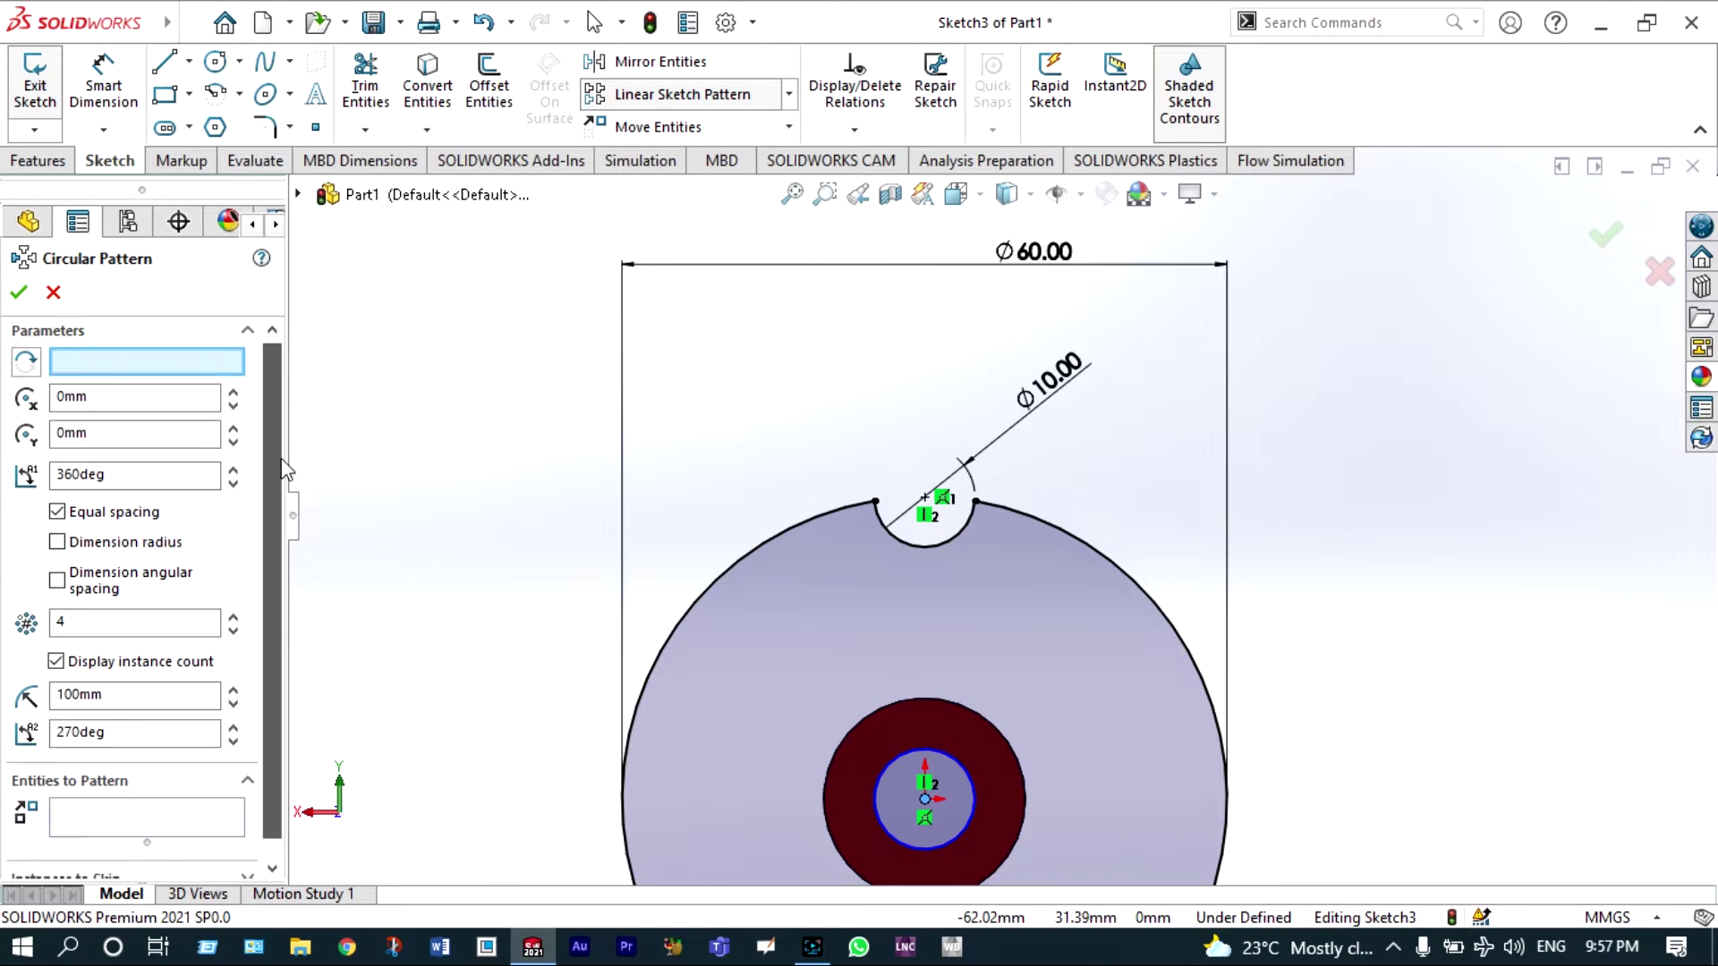
{"action": "scroll", "coordinate": [277, 501], "scroll_direction": "down", "scroll_amount": 1}
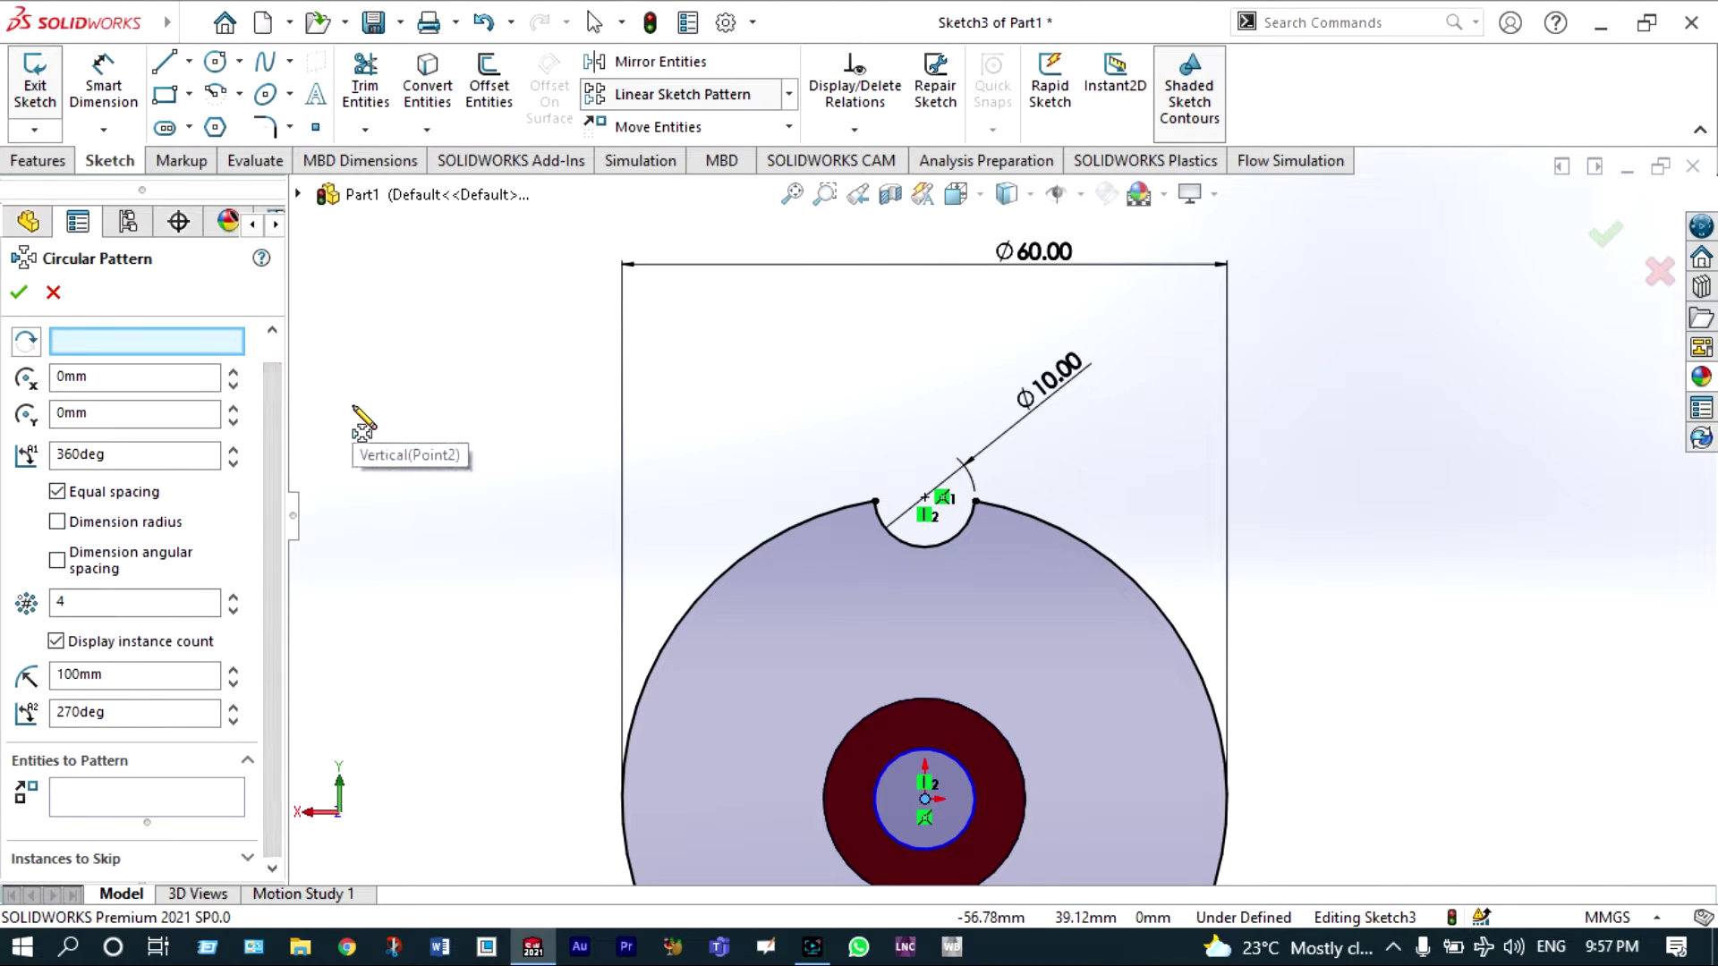
{"action": "left_click", "coordinate": [198, 798]}
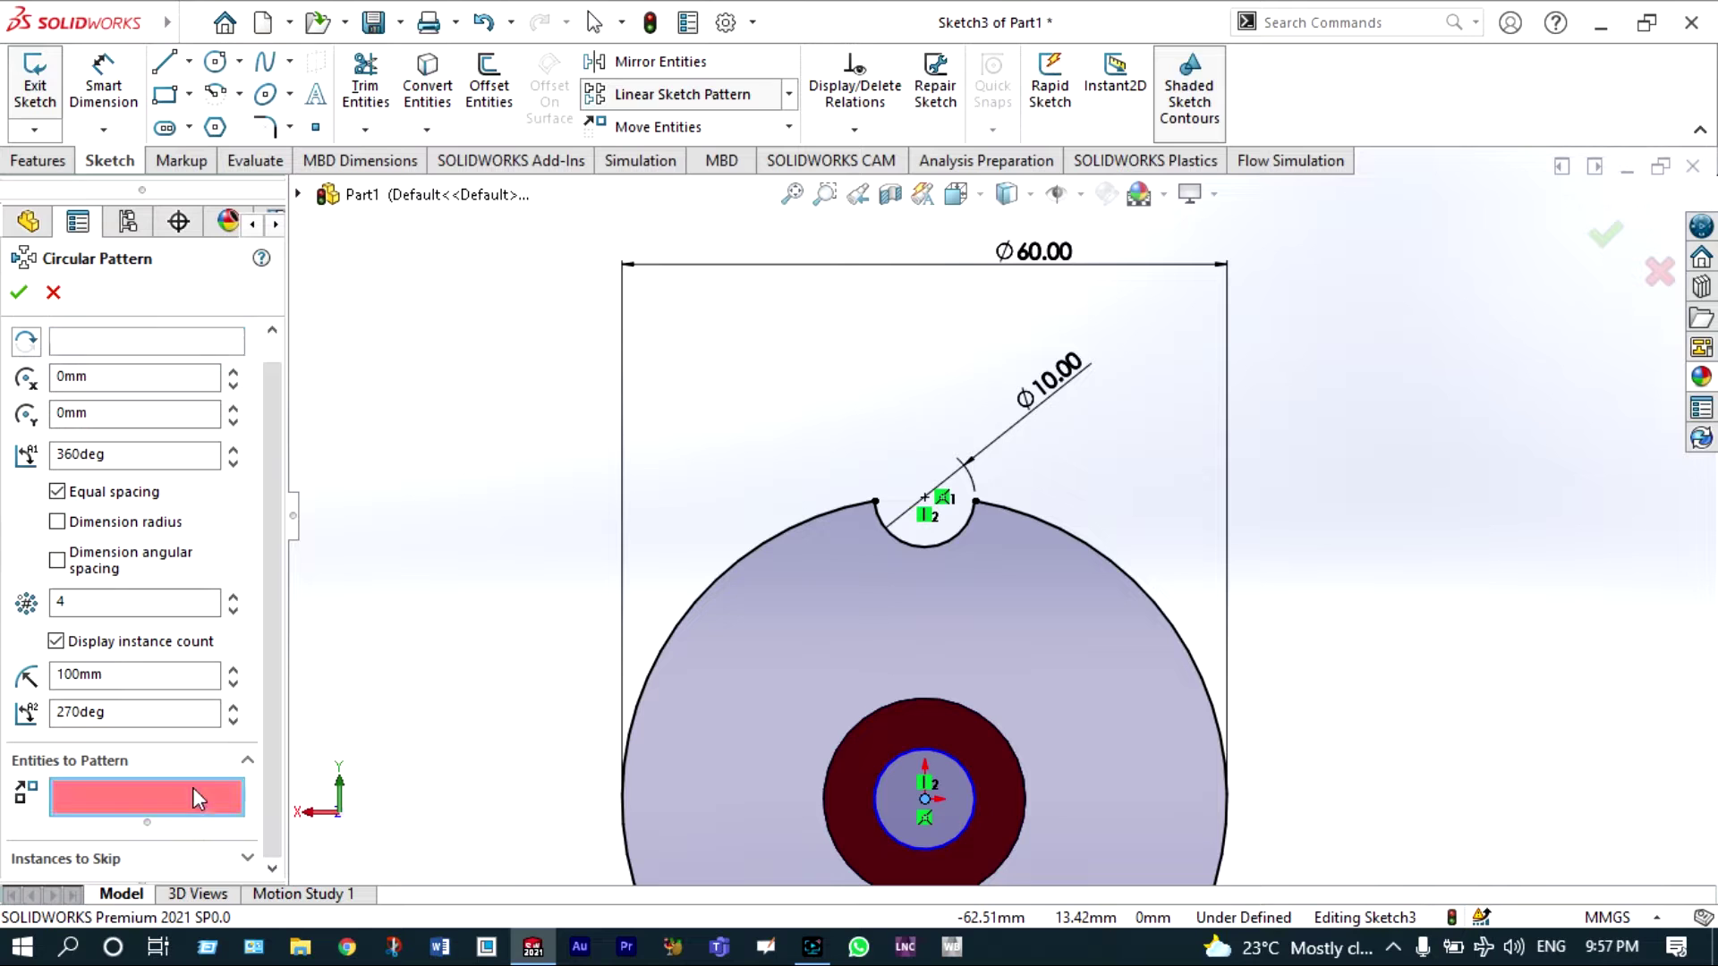
{"action": "left_click", "coordinate": [917, 549]}
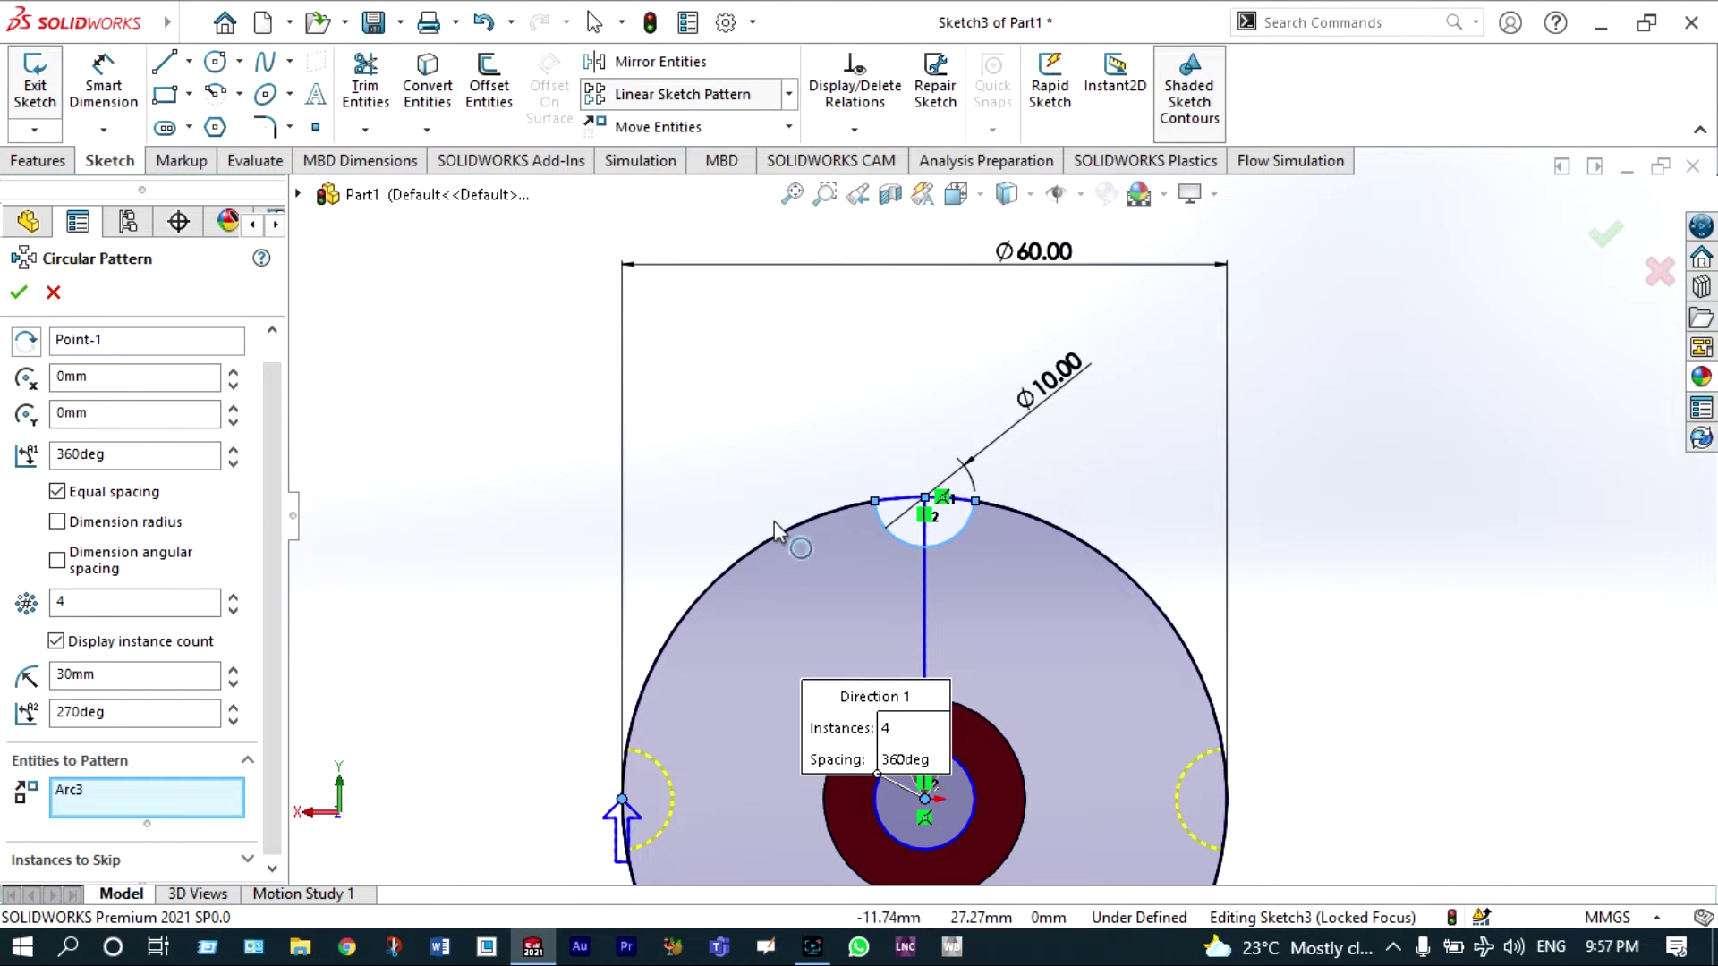
{"action": "left_click", "coordinate": [234, 594]}
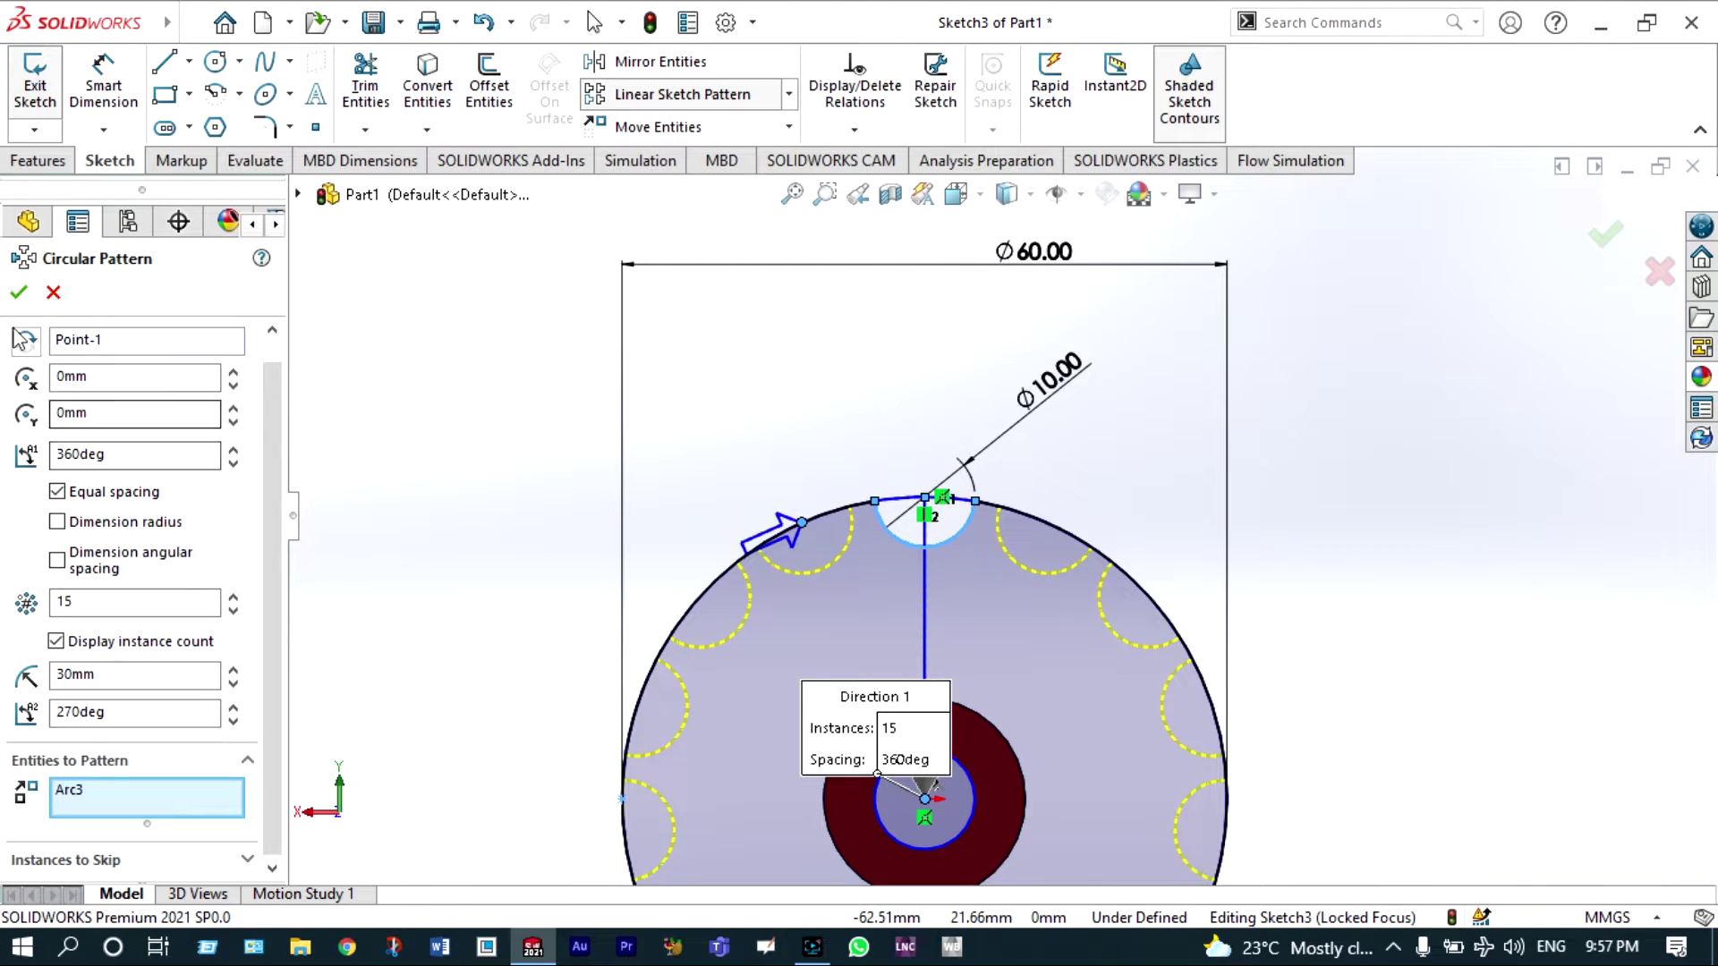
{"action": "left_click", "coordinate": [18, 293]}
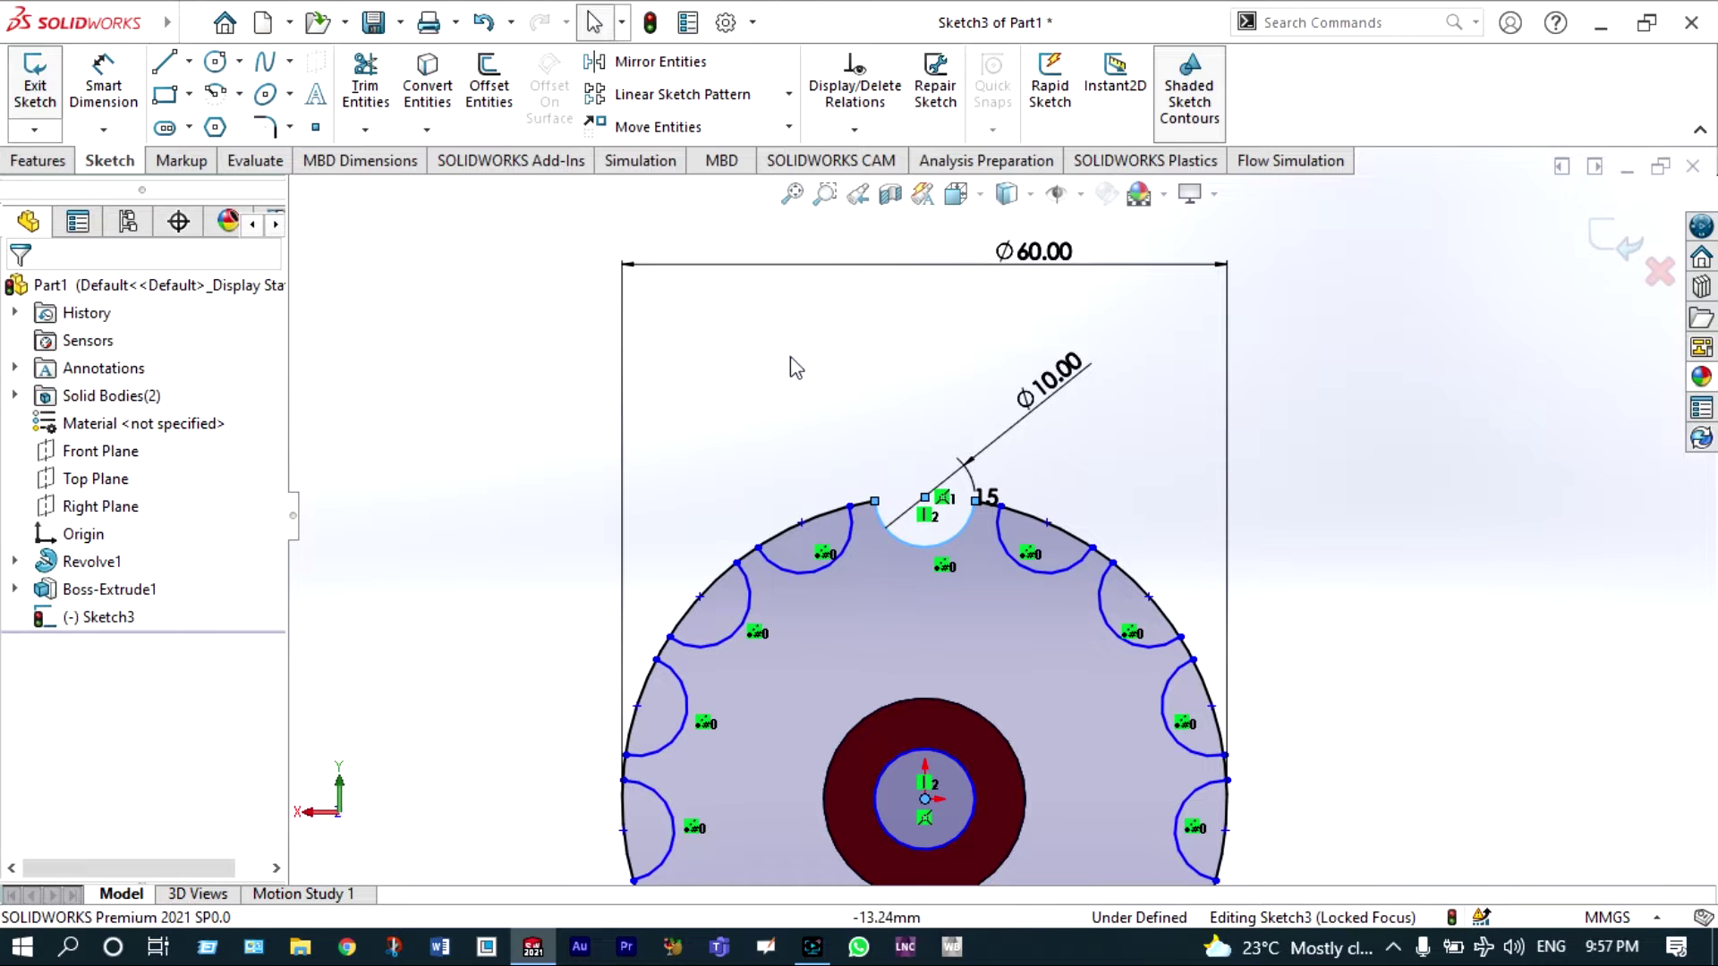
- Trim the 60 mm circle's segments across all the patterned notches to leave a closed sprocket outline
{"action": "left_click", "coordinate": [365, 87]}
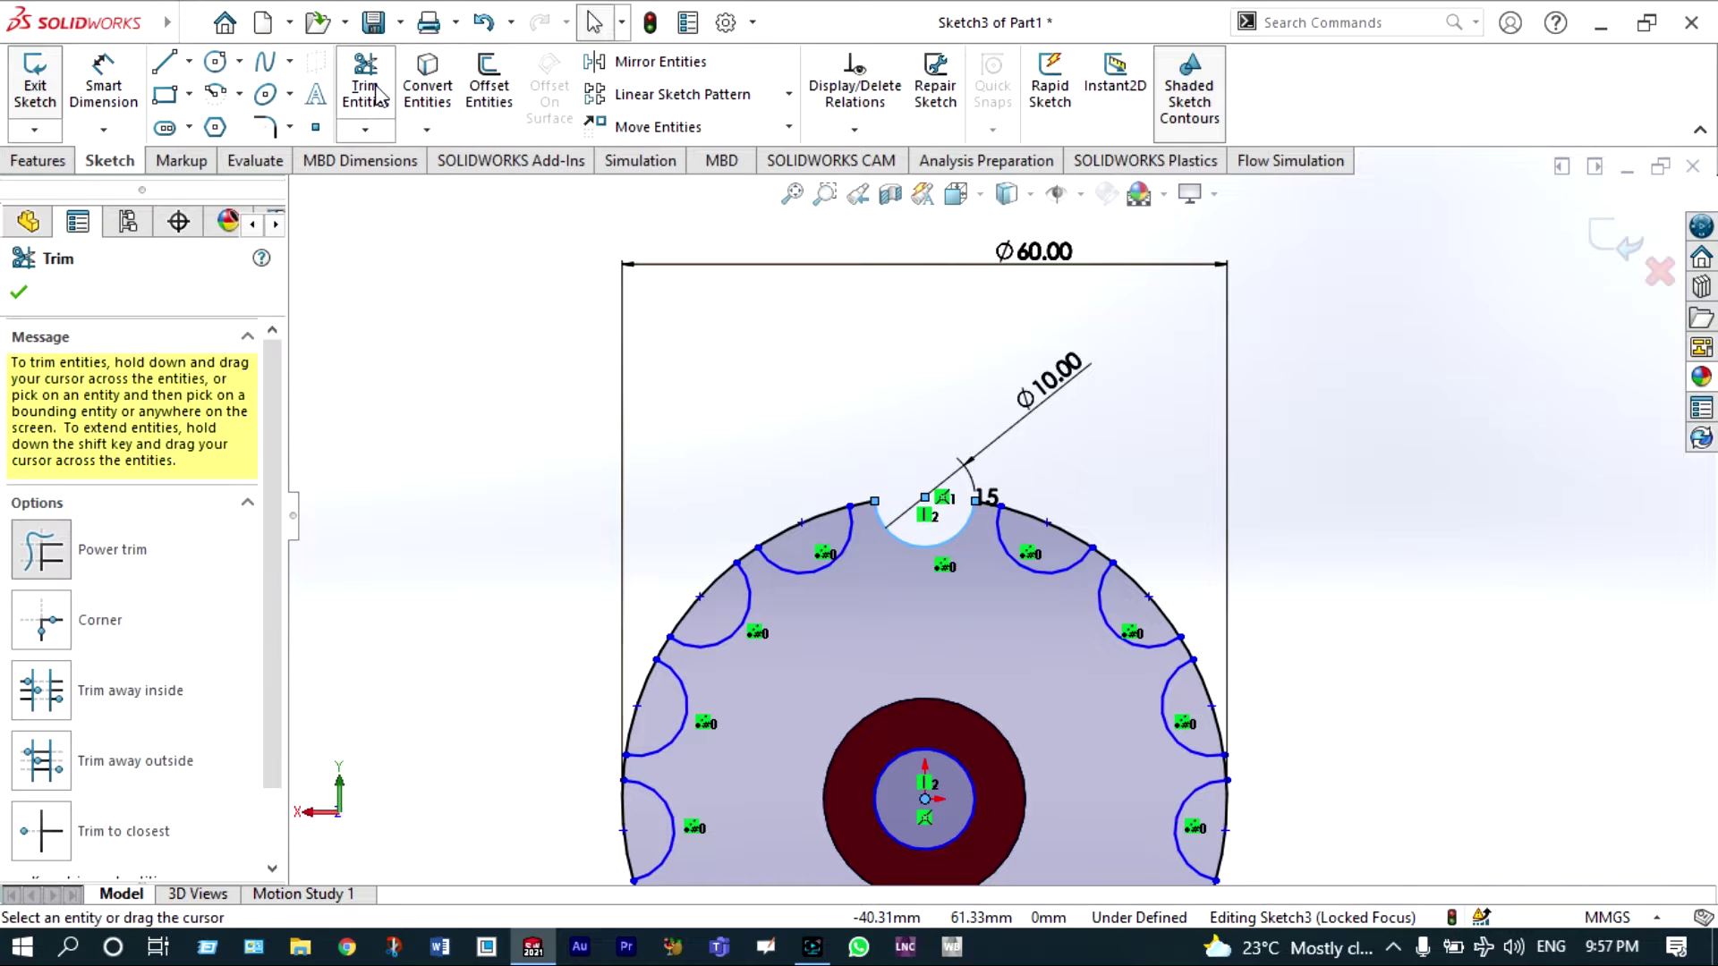
{"action": "mouse_move", "coordinate": [739, 438]}
{"action": "left_mouse_down"}
{"action": "mouse_move", "coordinate": [785, 503]}
{"action": "mouse_move", "coordinate": [776, 538]}
{"action": "mouse_move", "coordinate": [635, 677]}
{"action": "mouse_move", "coordinate": [630, 714]}
{"action": "left_mouse_up"}
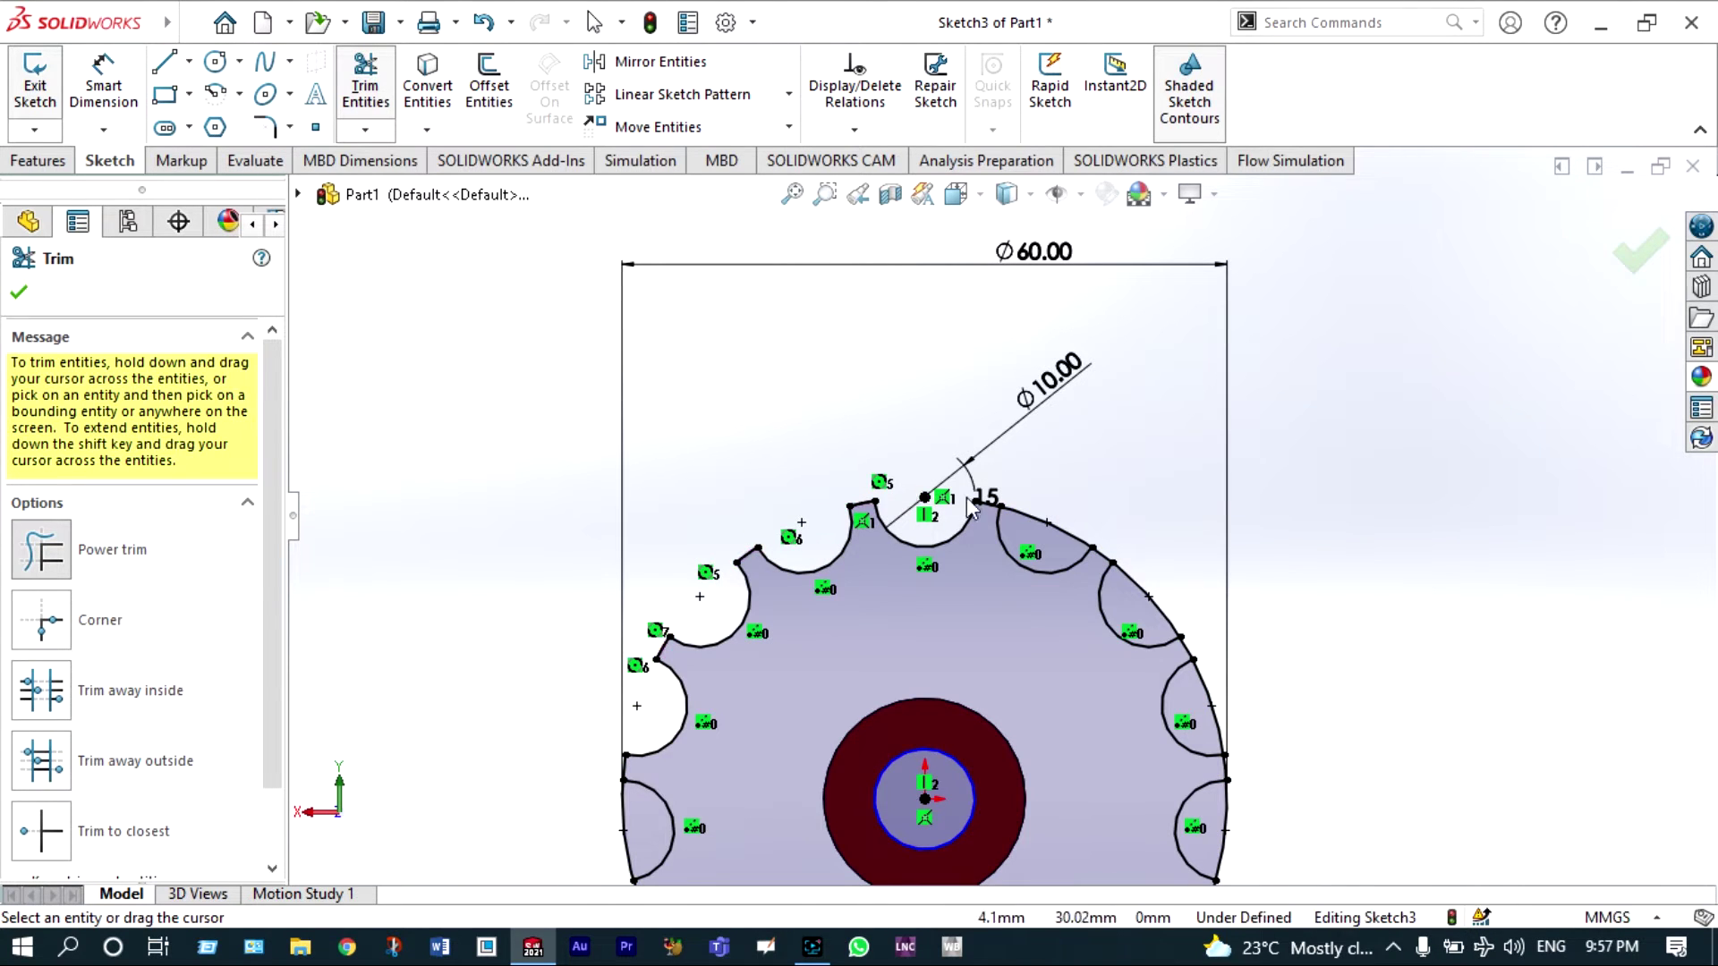
{"action": "left_click_drag", "start_coordinate": [1043, 532], "coordinate": [1047, 546]}
{"action": "left_click_drag", "start_coordinate": [1165, 524], "coordinate": [1142, 604]}
{"action": "scroll", "coordinate": [1016, 498], "scroll_direction": "up", "scroll_amount": 8}
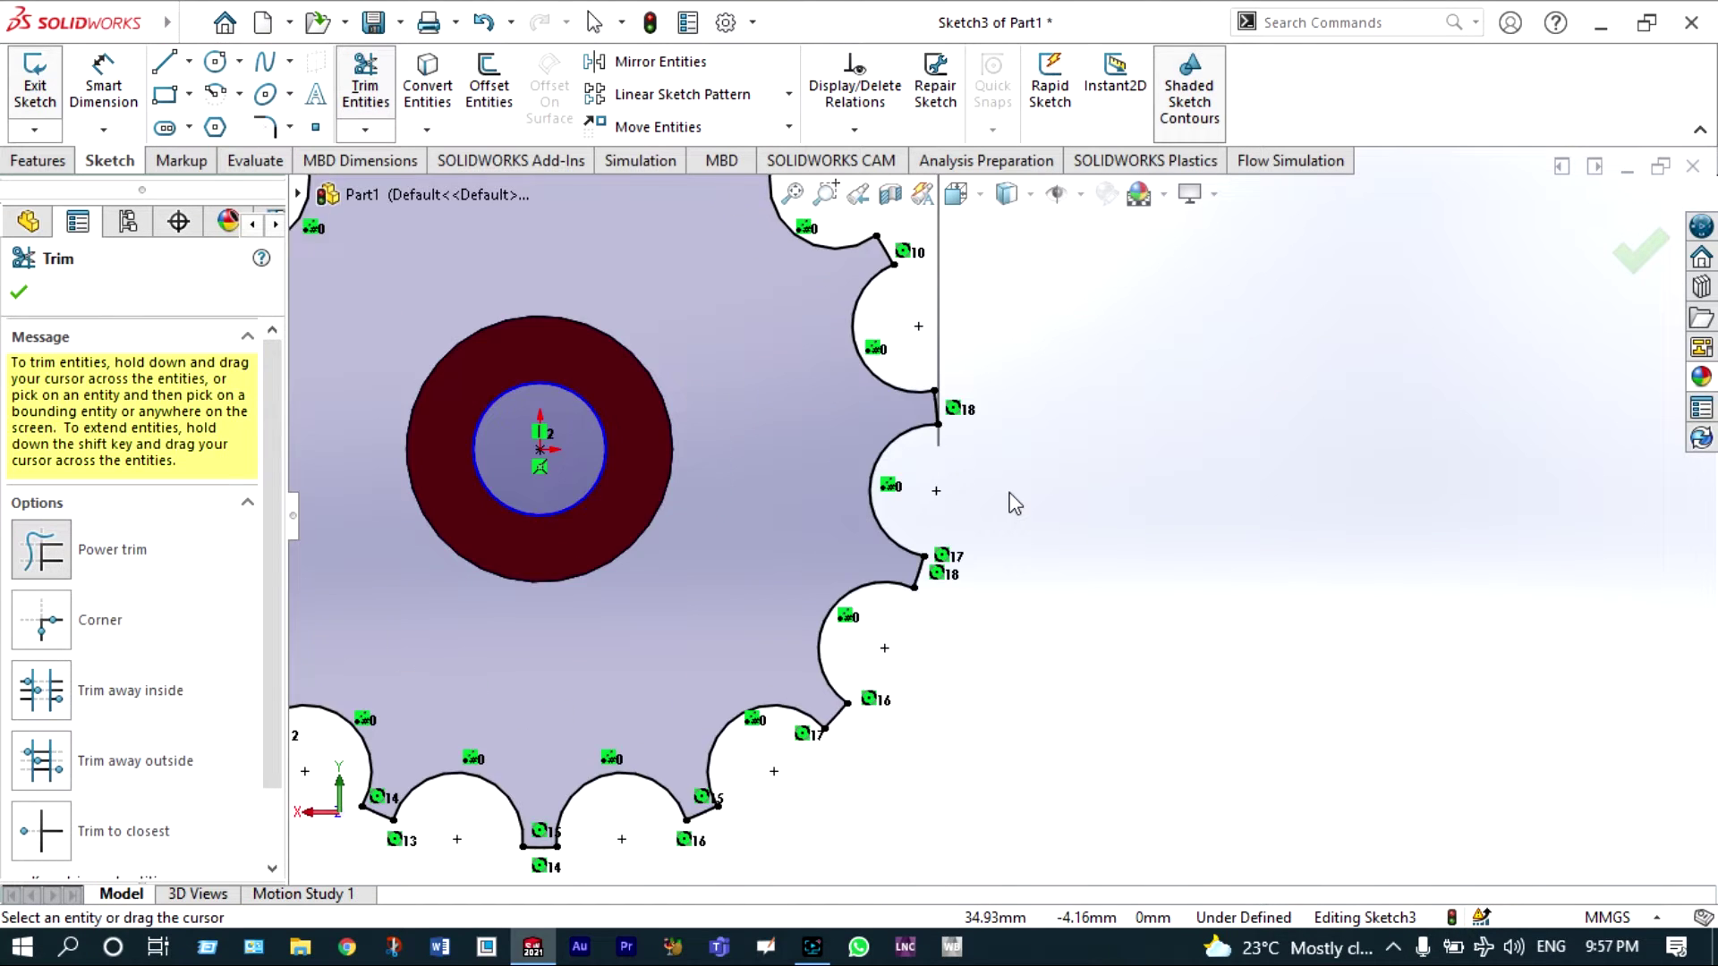
{"action": "left_click", "coordinate": [19, 294]}
- Extrude the sprocket profile into a thin boss at the end of the hub tube, with Merge result enabled
{"action": "key", "text": "z"}
{"action": "key", "text": "z"}
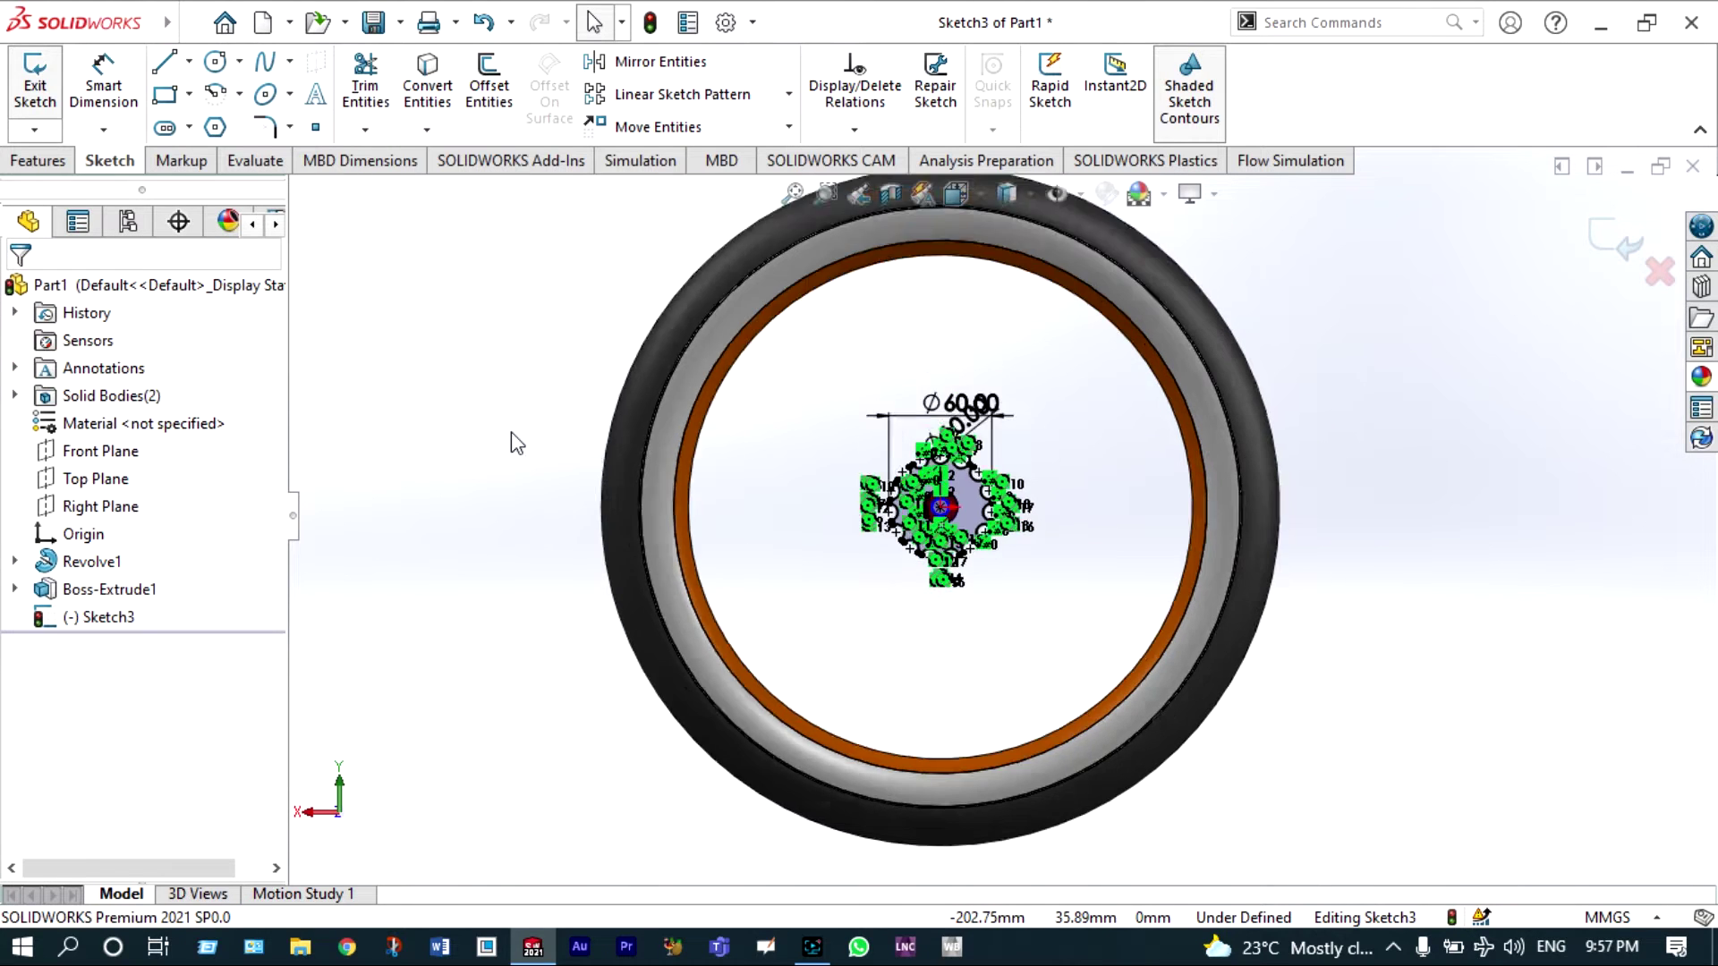
{"action": "right_click", "coordinate": [568, 395]}
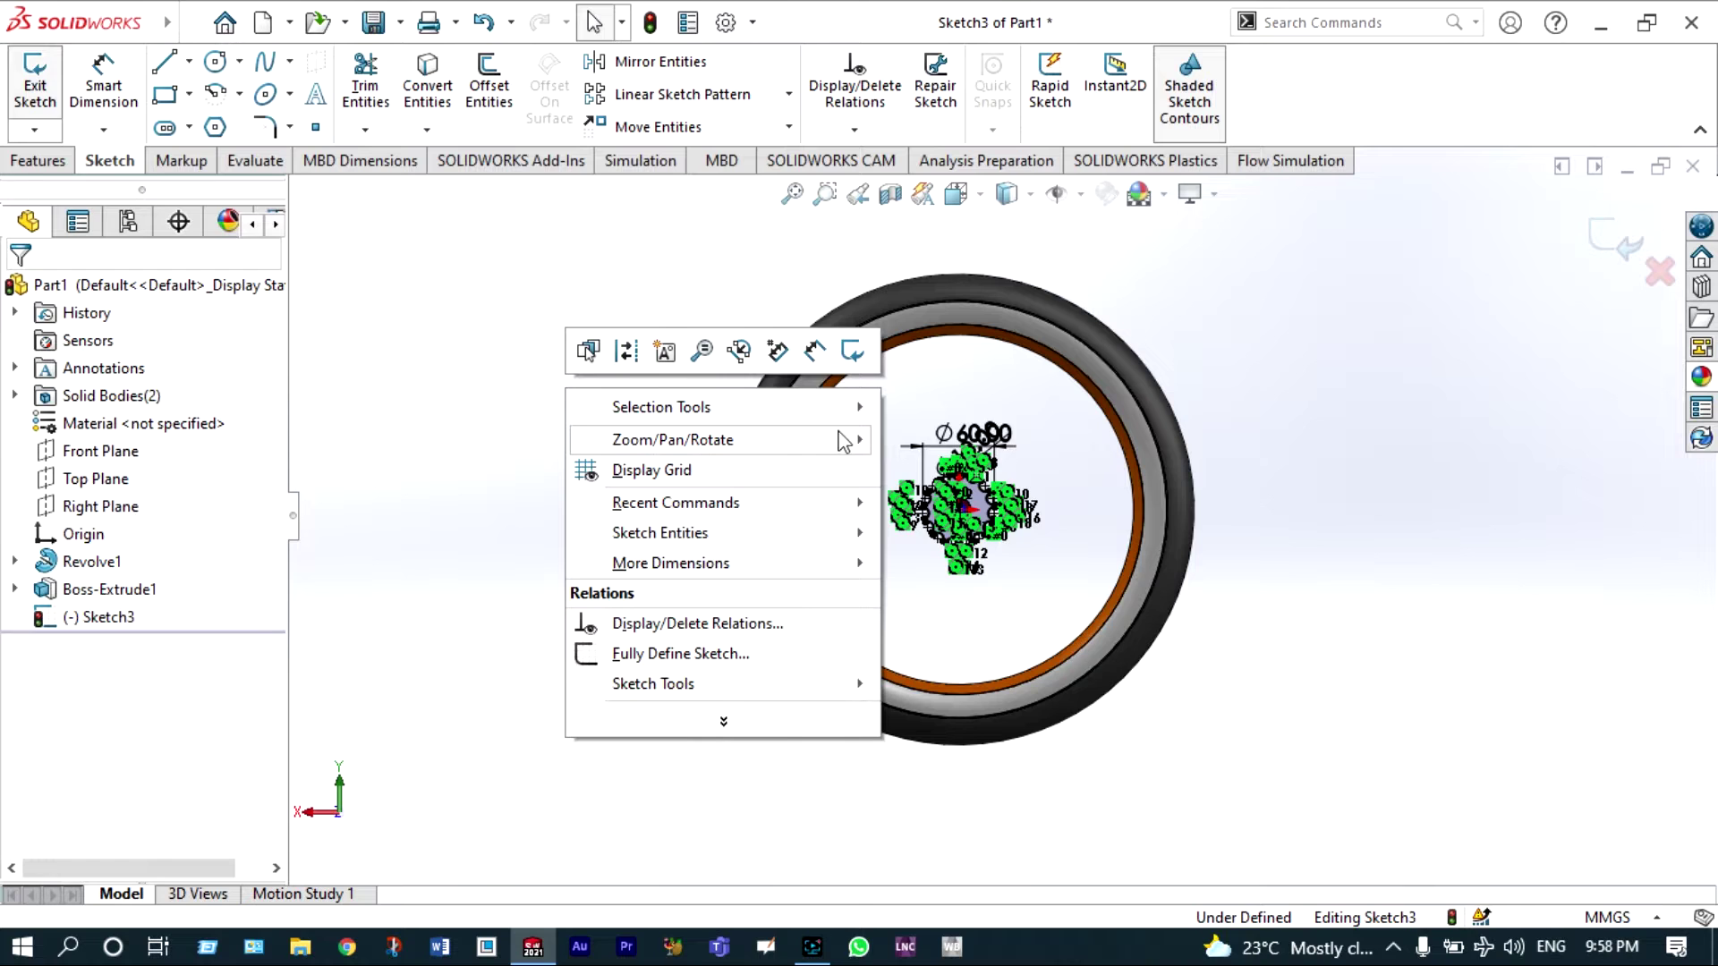
{"action": "mouse_move", "coordinate": [846, 440]}
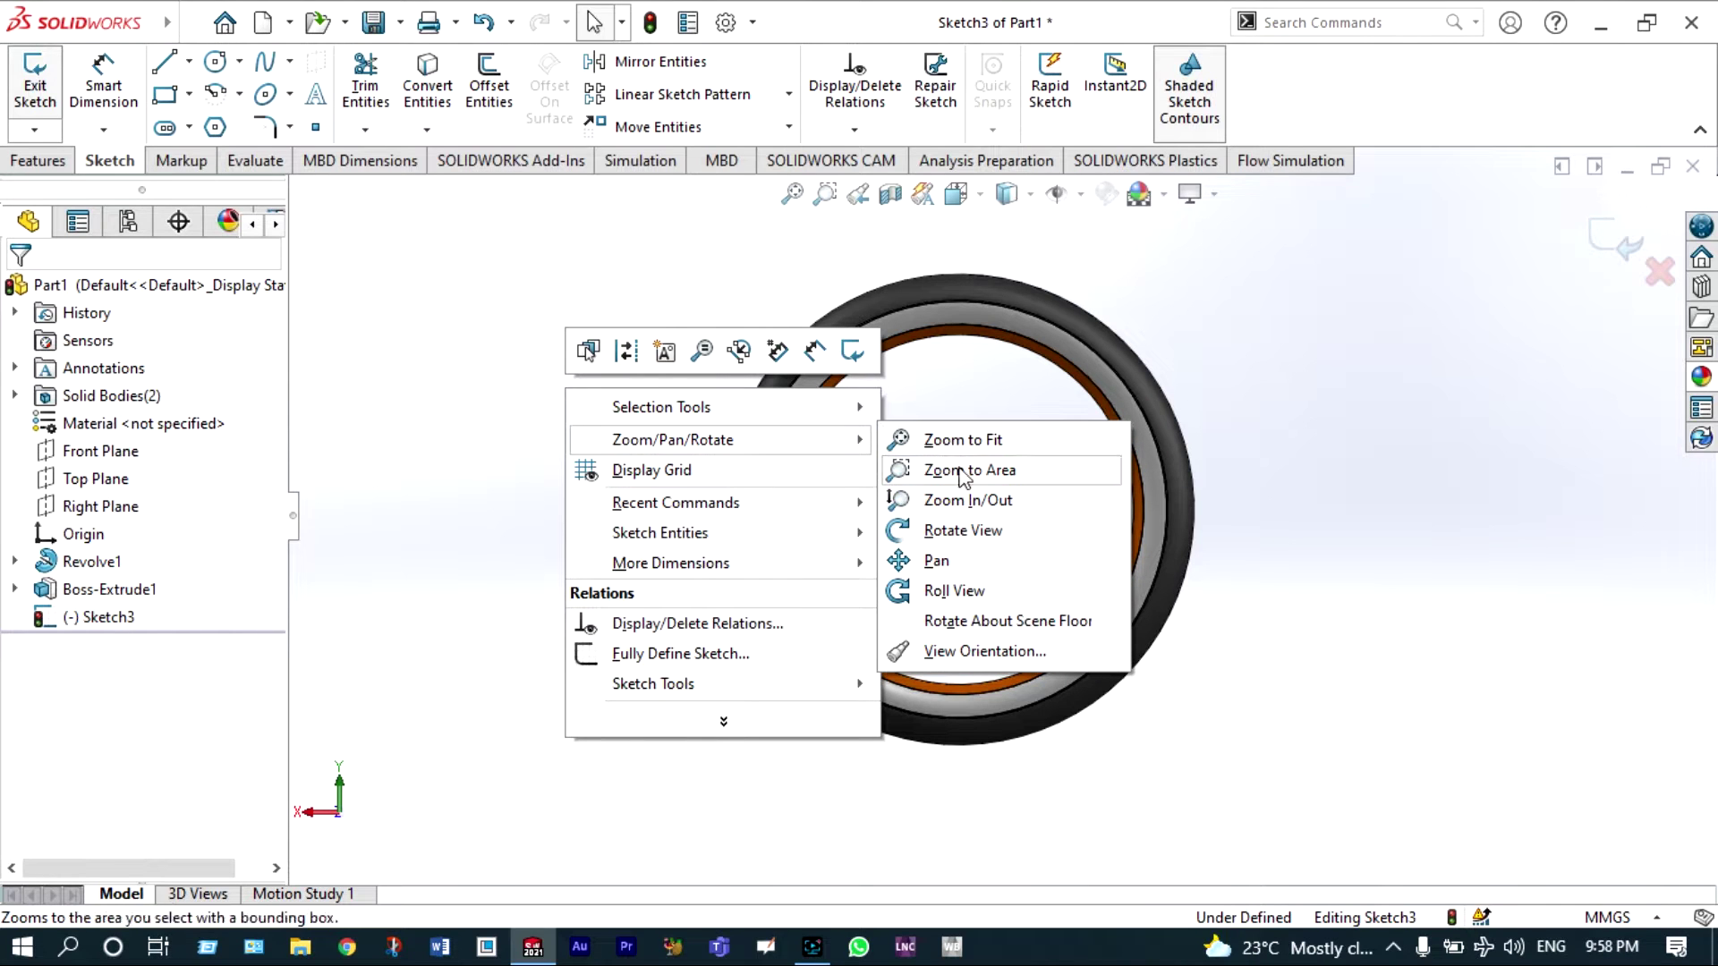
{"action": "left_click", "coordinate": [962, 530]}
{"action": "left_click_drag", "start_coordinate": [961, 531], "coordinate": [940, 461]}
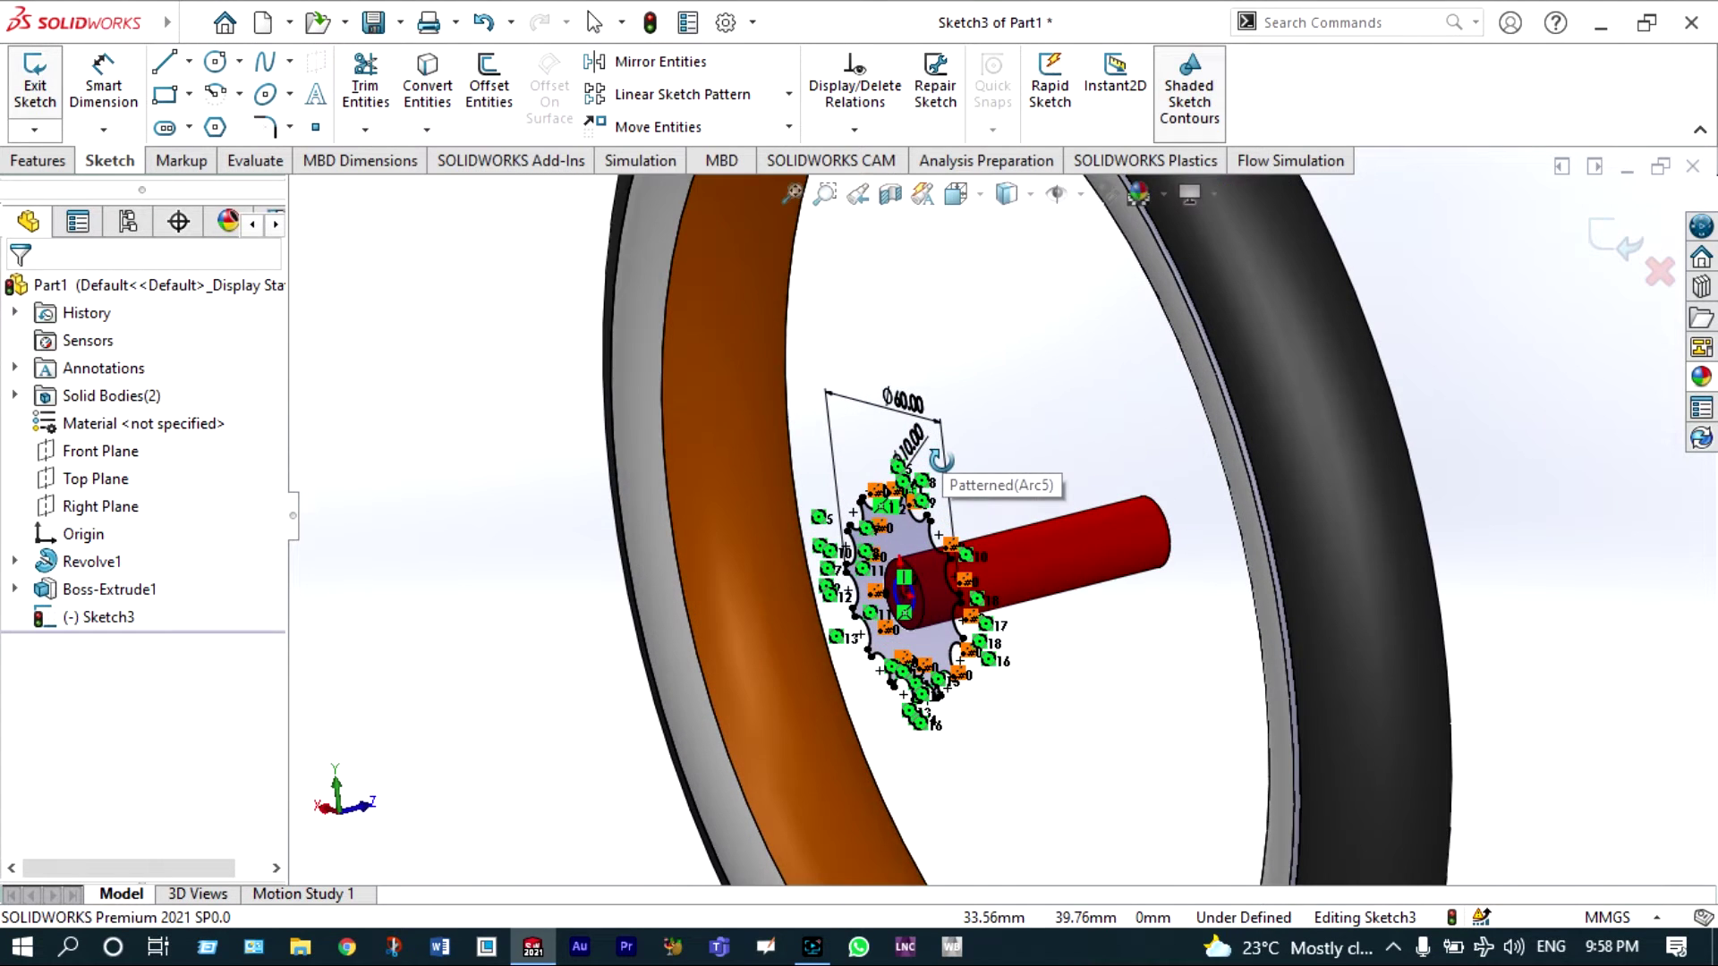
{"action": "left_click", "coordinate": [40, 161]}
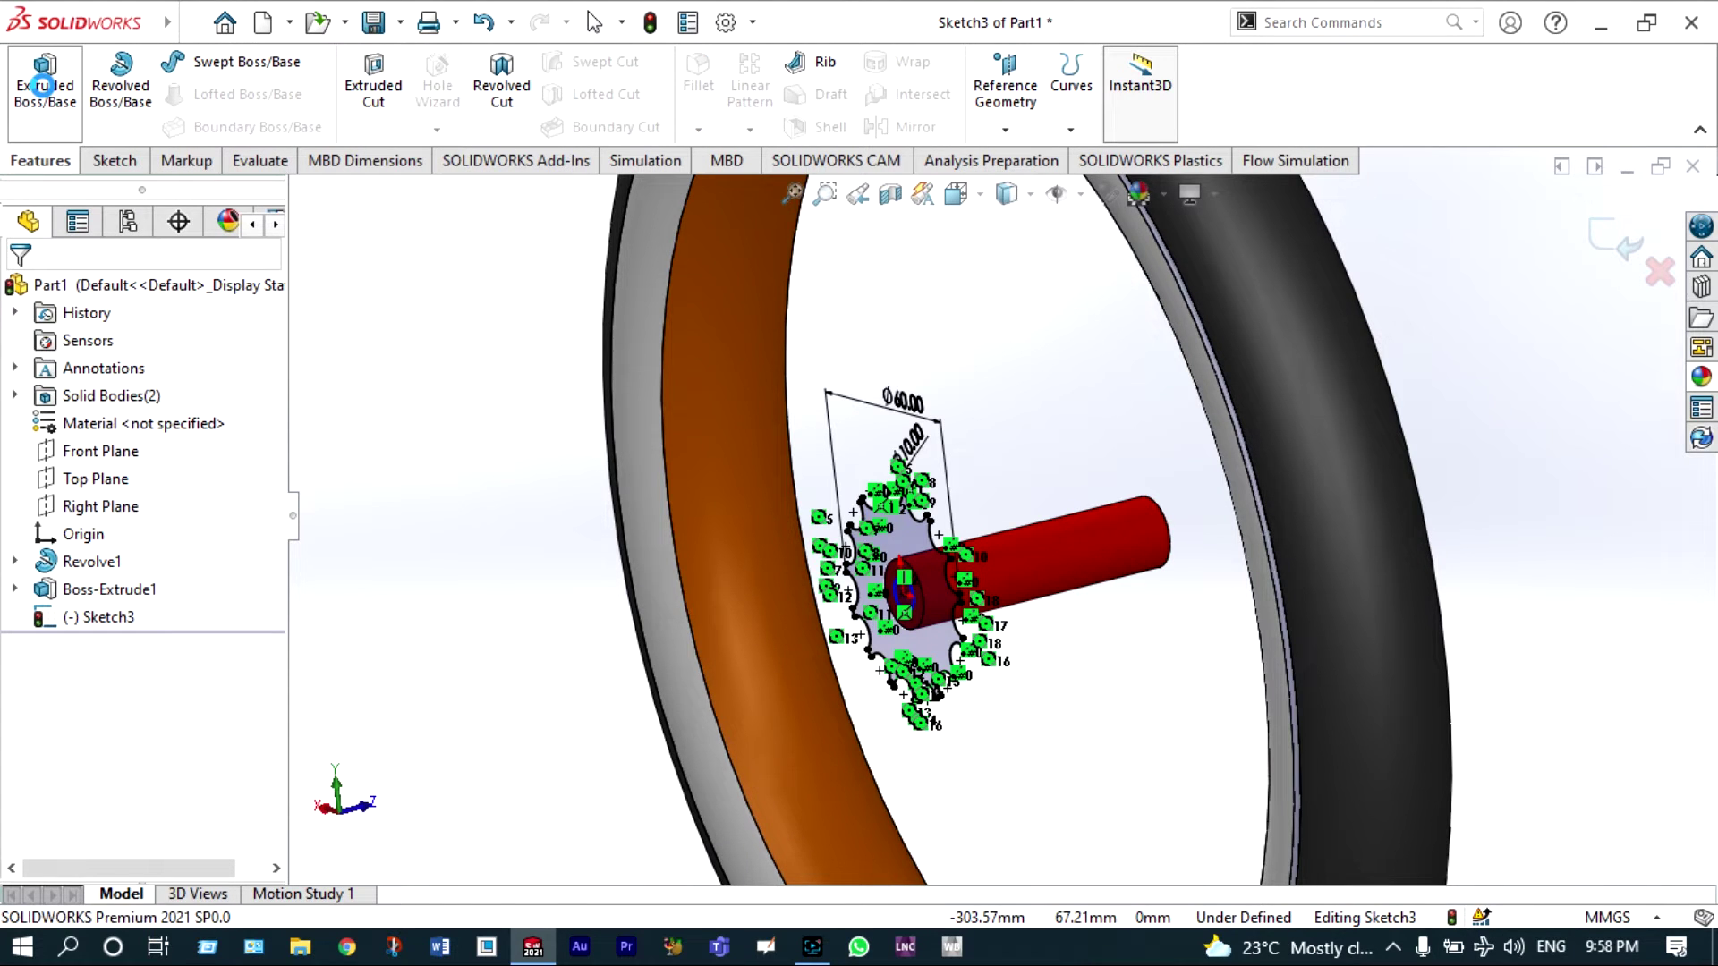
{"action": "left_click", "coordinate": [42, 86]}
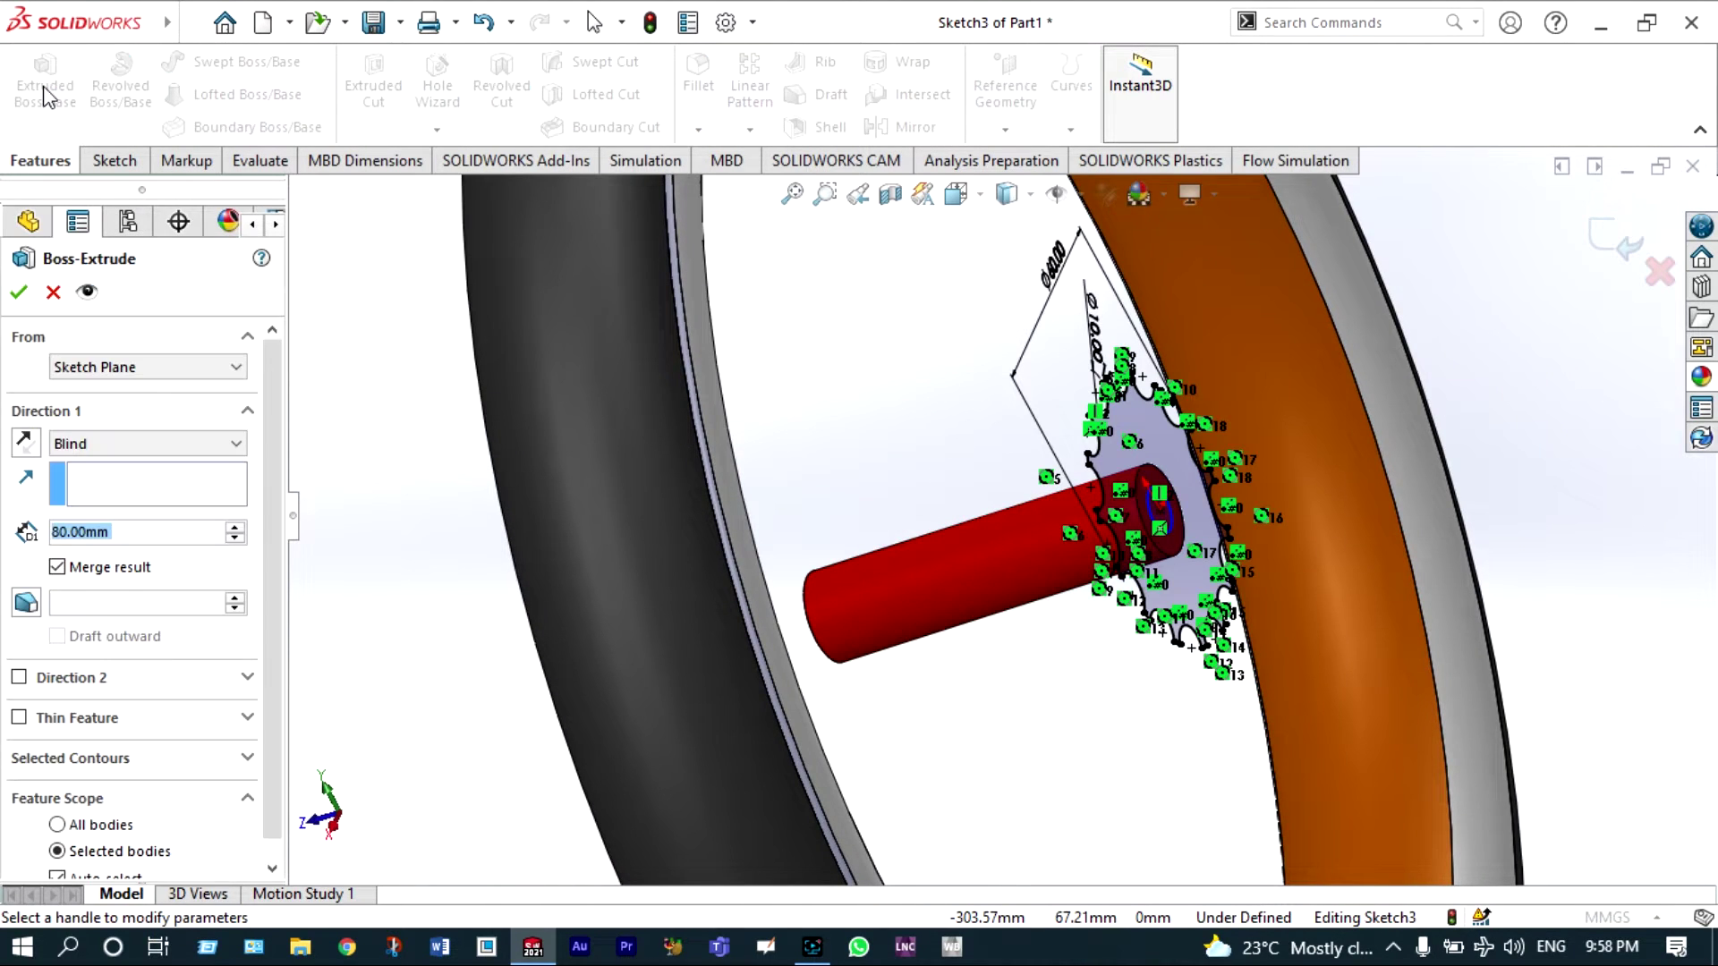
{"action": "left_click", "coordinate": [18, 292]}
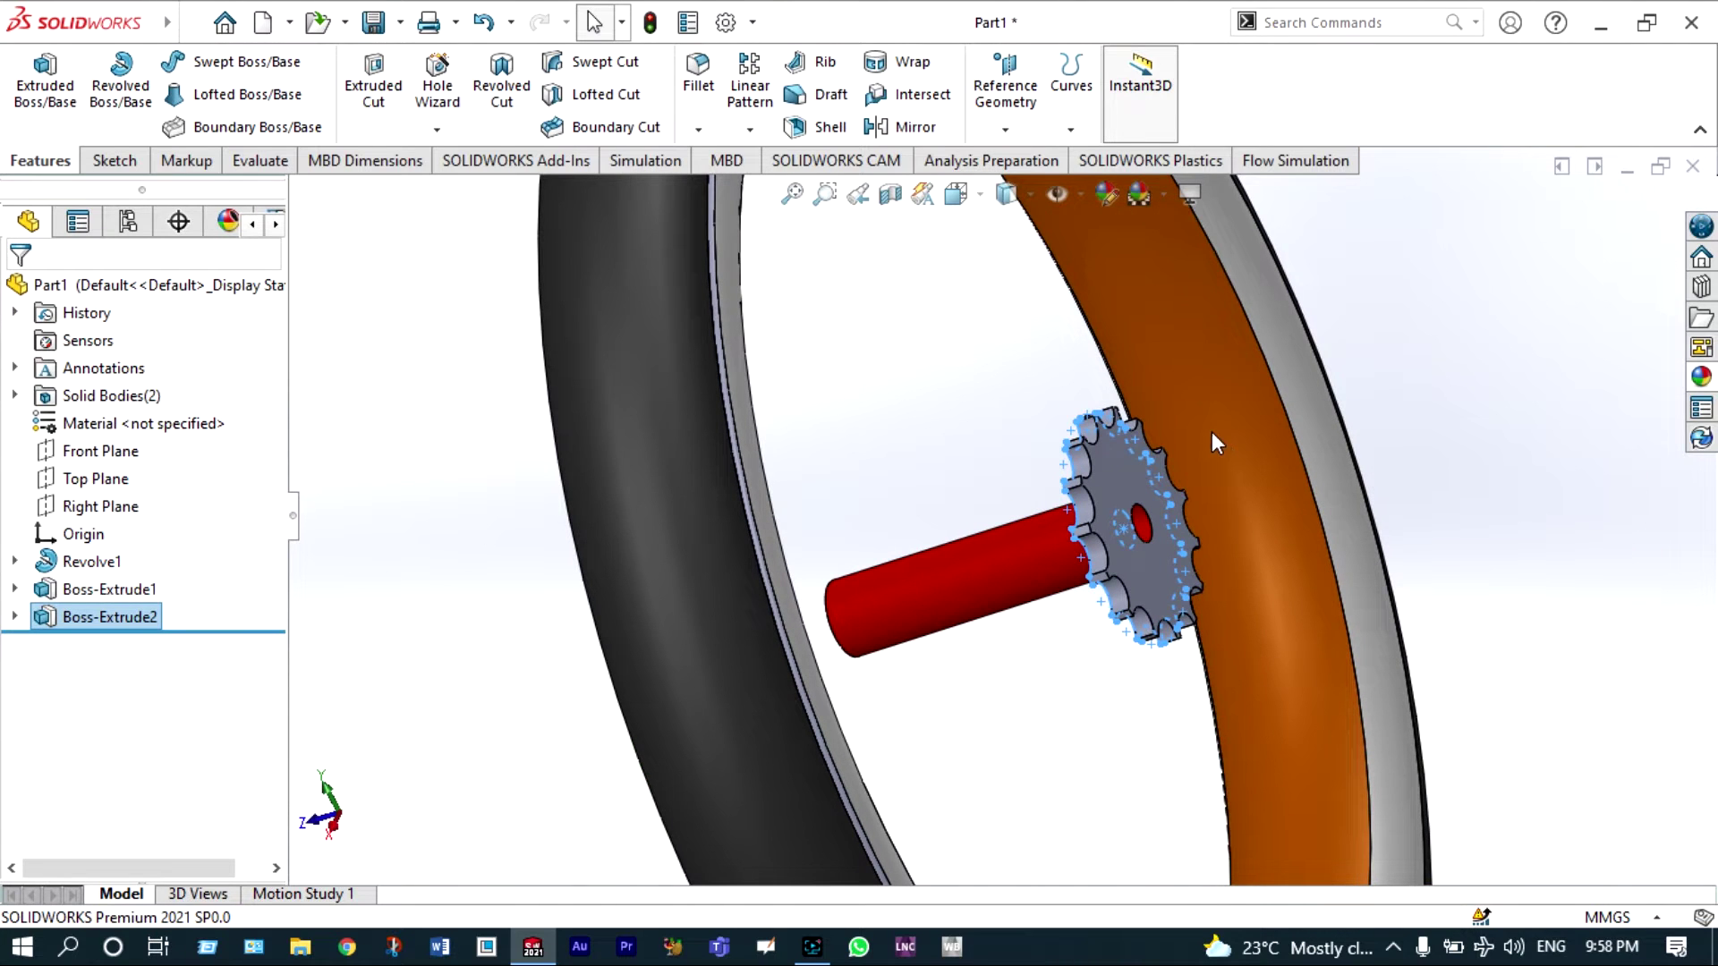
- Apply the brushed chromium metal appearance at part level so that it covers the uncoloured sprocket
{"action": "scroll", "coordinate": [1174, 485], "scroll_direction": "down", "scroll_amount": 2}
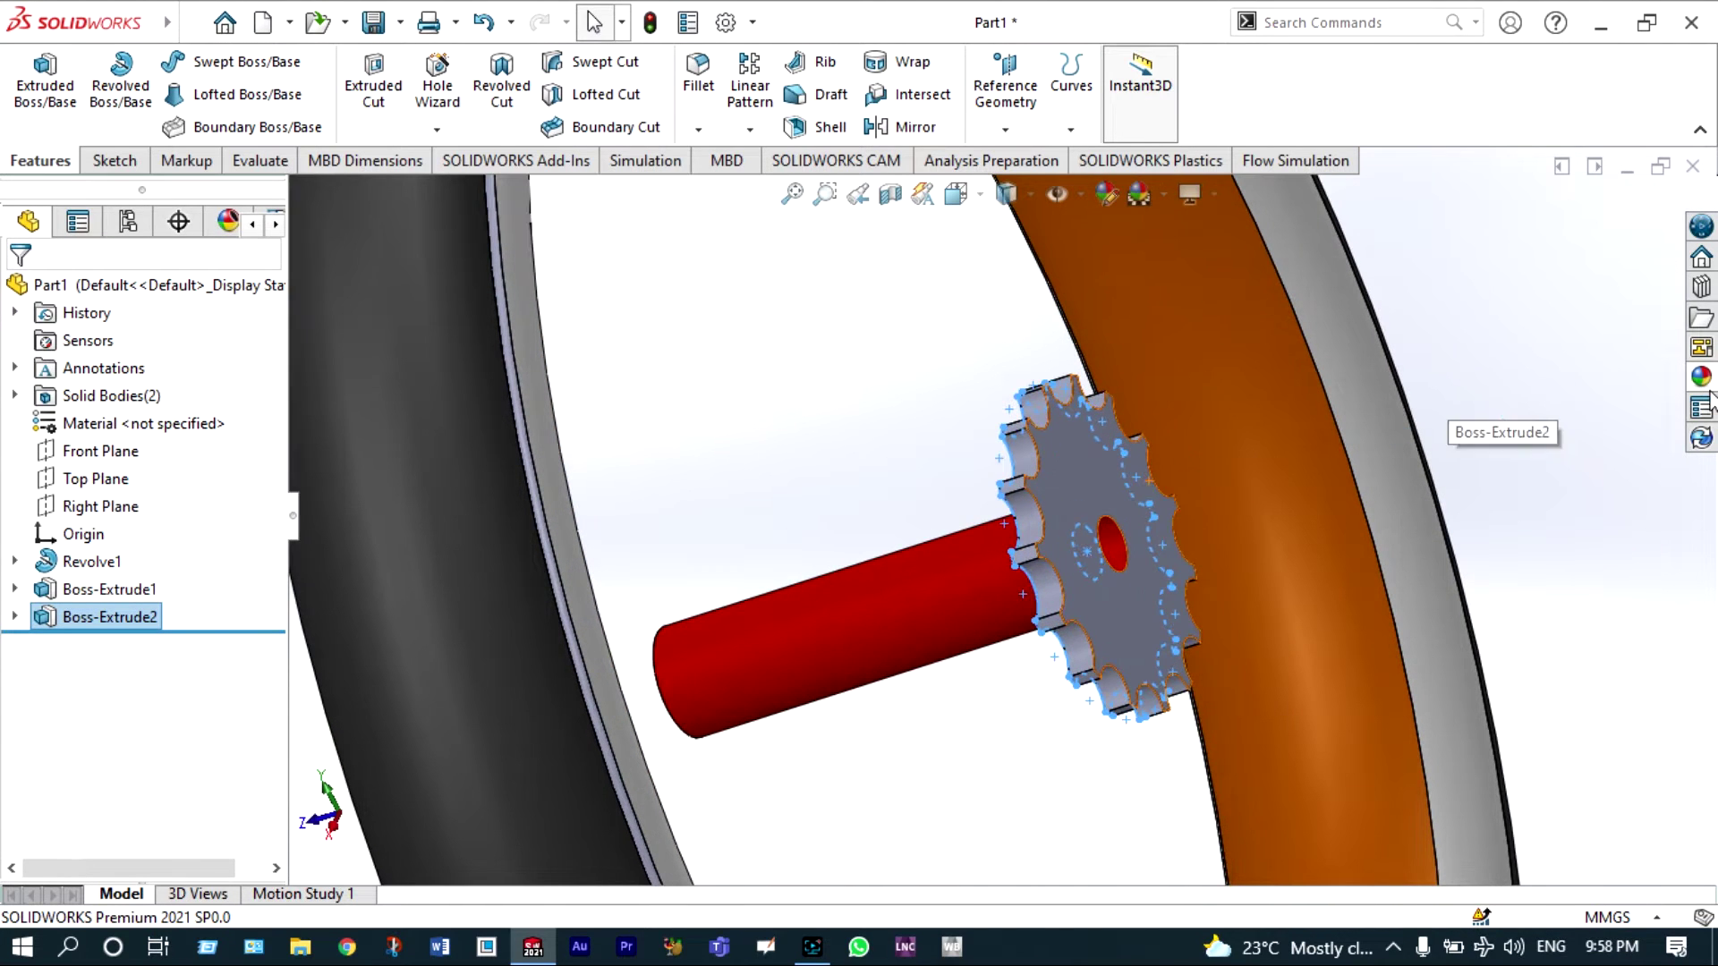
{"action": "left_click", "coordinate": [135, 616]}
{"action": "left_click", "coordinate": [1700, 377]}
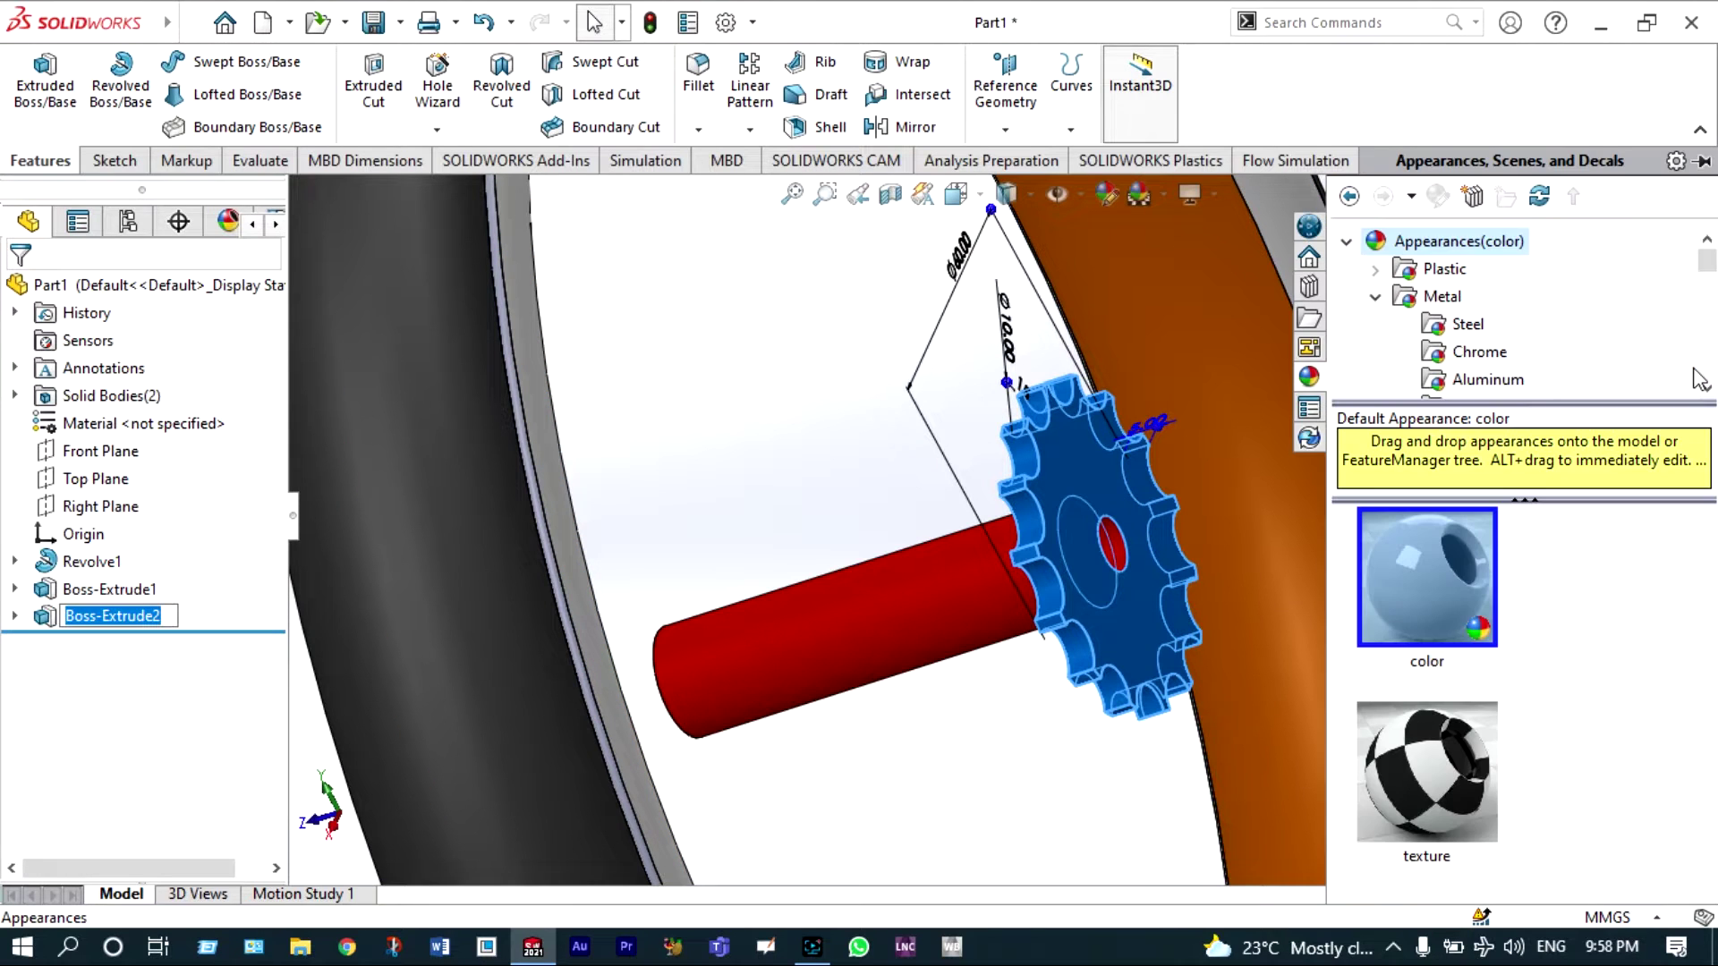
{"action": "left_click", "coordinate": [1479, 352]}
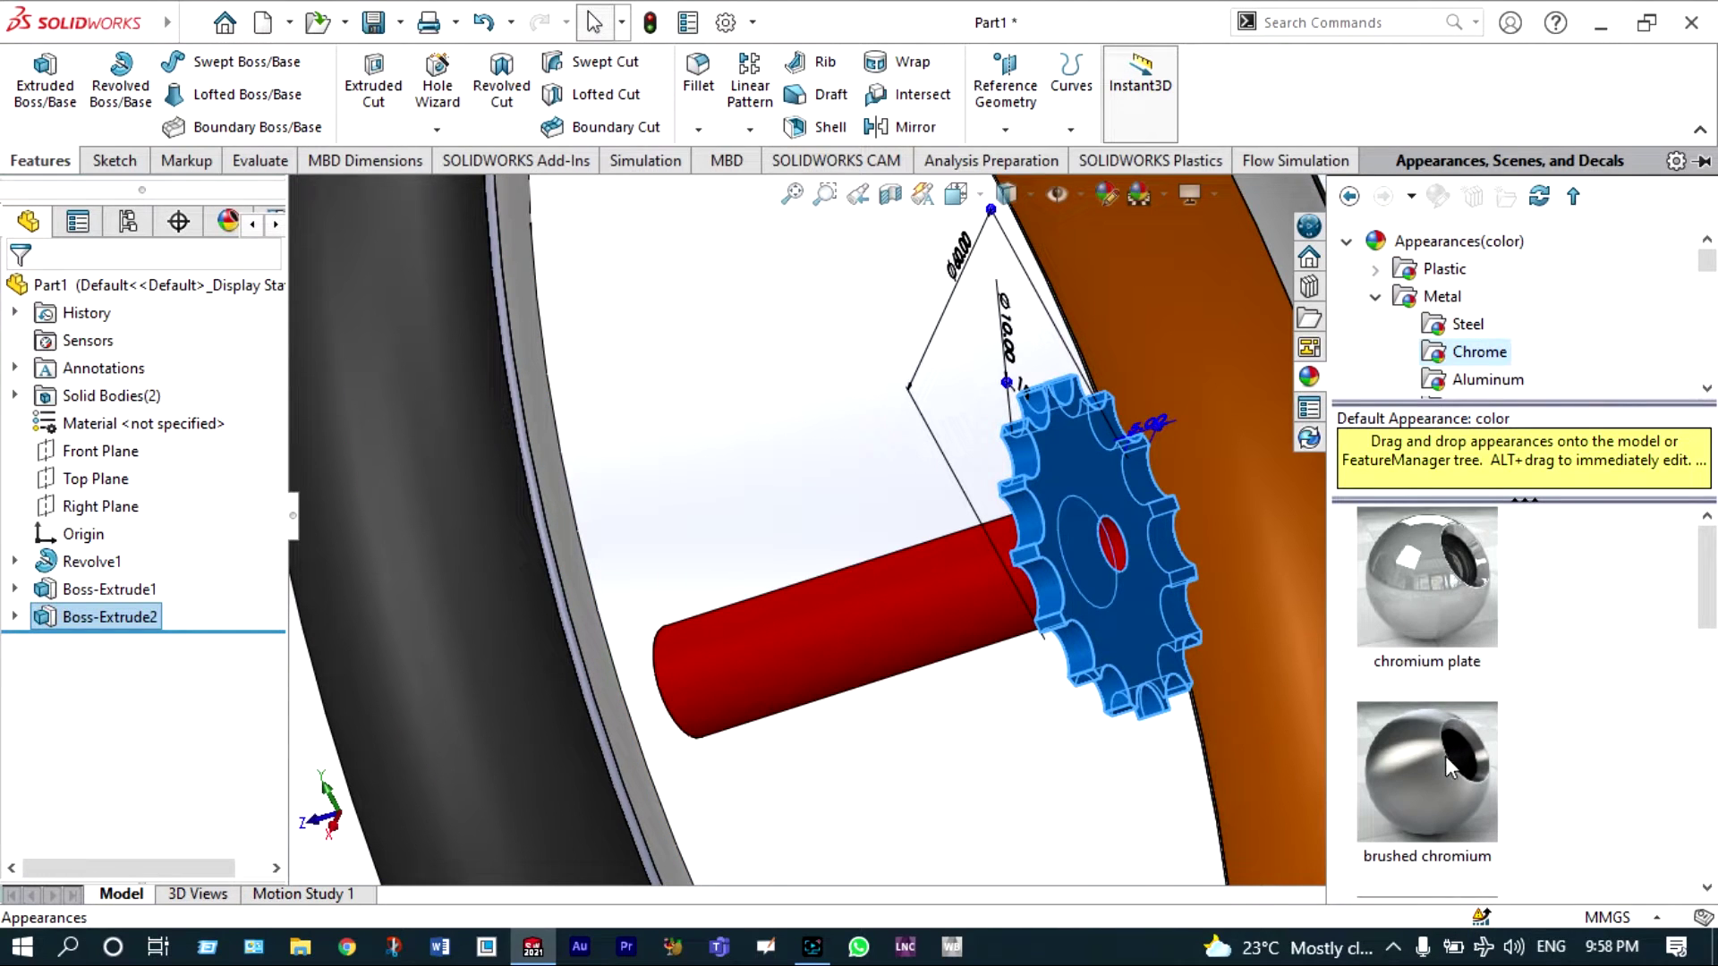
{"action": "mouse_move", "coordinate": [1442, 774]}
{"action": "left_mouse_down"}
{"action": "mouse_move", "coordinate": [1219, 690]}
{"action": "mouse_move", "coordinate": [1141, 694]}
{"action": "mouse_move", "coordinate": [1145, 640]}
{"action": "left_mouse_up"}
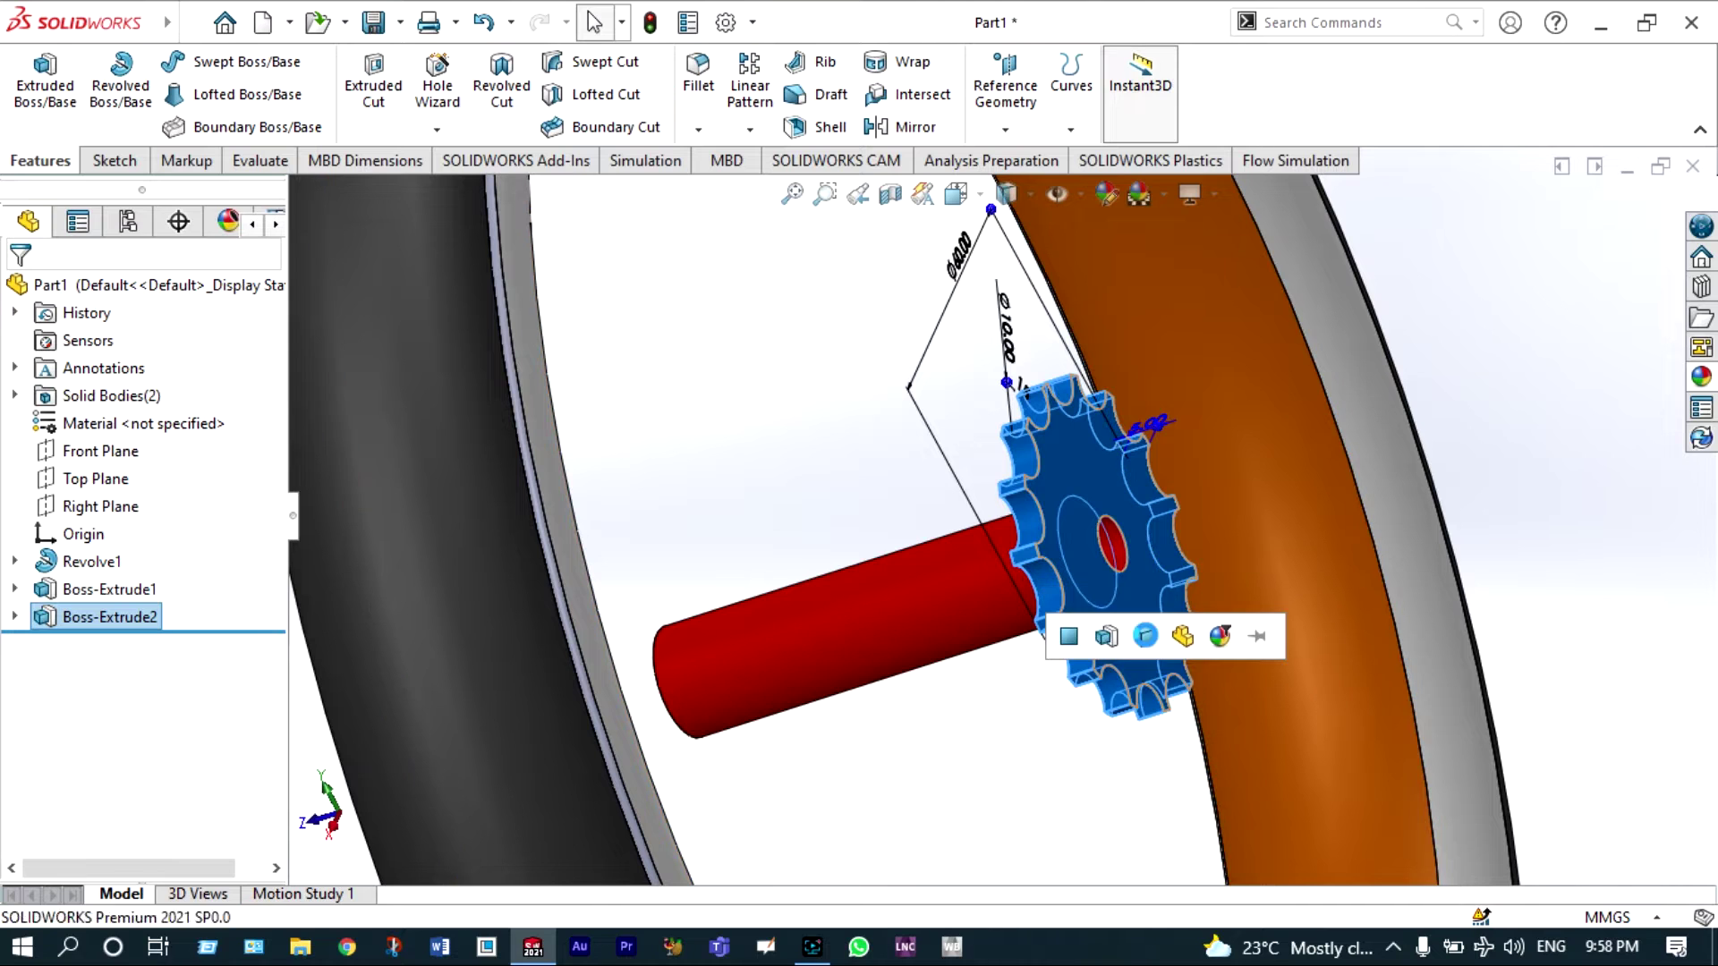
{"action": "left_click", "coordinate": [1182, 636]}
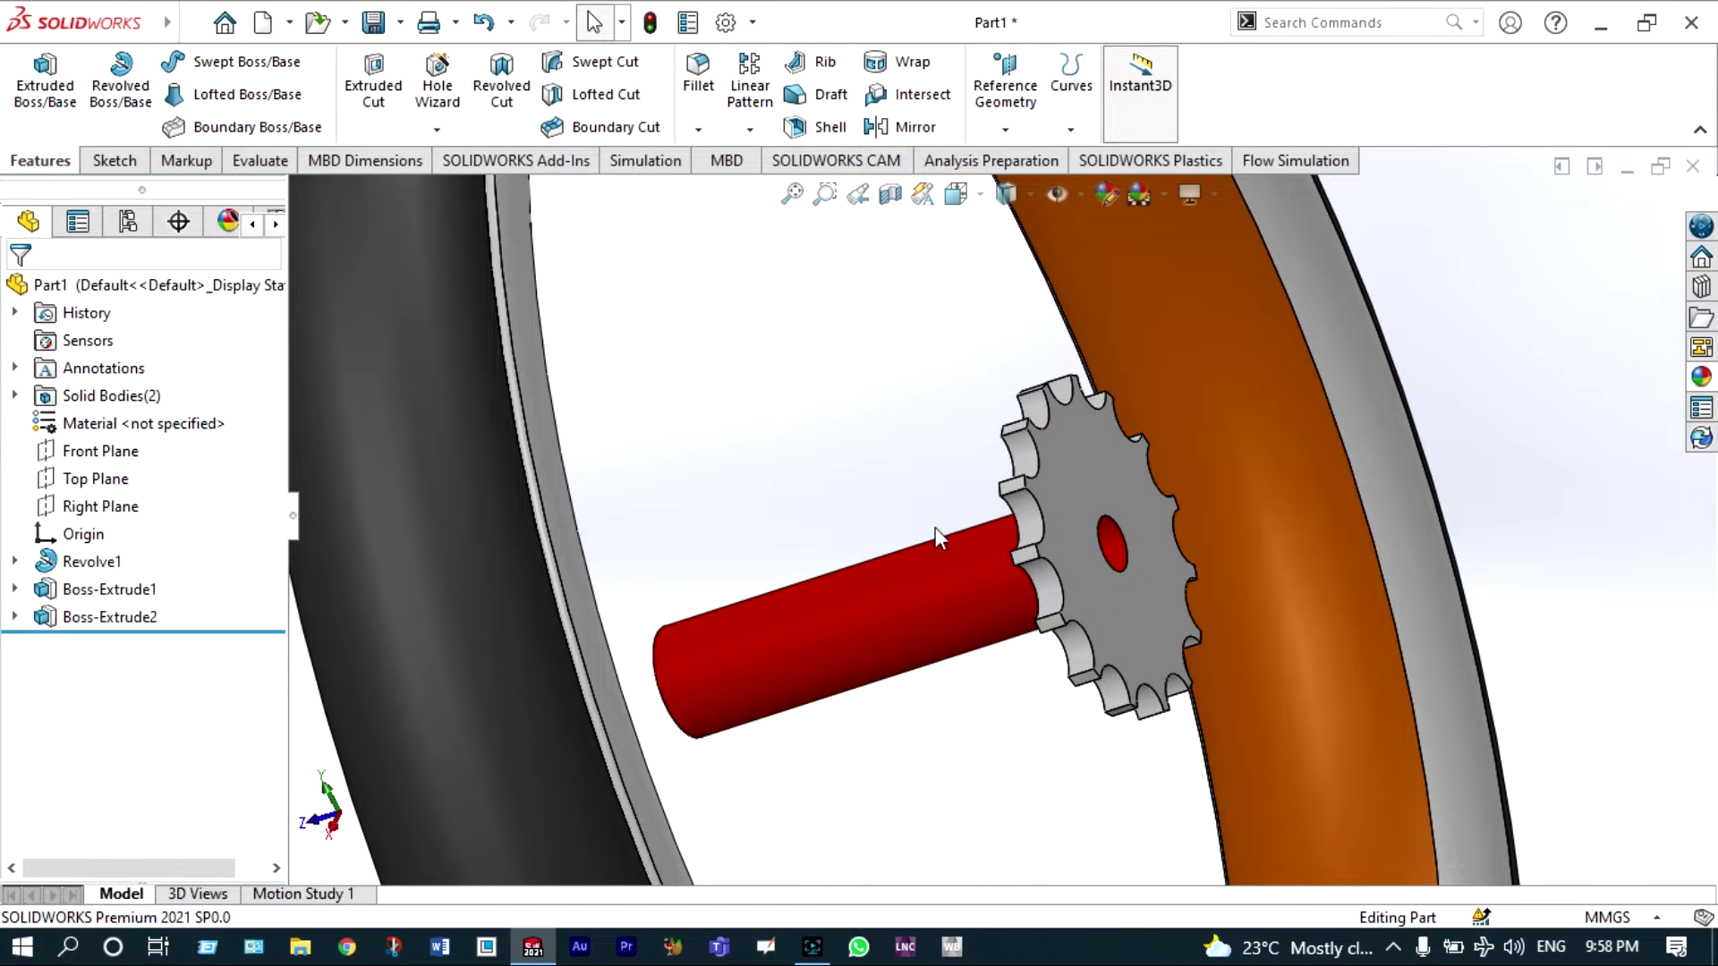
- Start a sketch on the sprocket's flat face on the side where the hub tube extends
{"action": "scroll", "coordinate": [936, 537], "scroll_direction": "up", "scroll_amount": 3}
{"action": "right_click", "coordinate": [905, 438]}
{"action": "left_click", "coordinate": [954, 548]}
{"action": "left_click_drag", "start_coordinate": [940, 480], "coordinate": [1093, 446]}
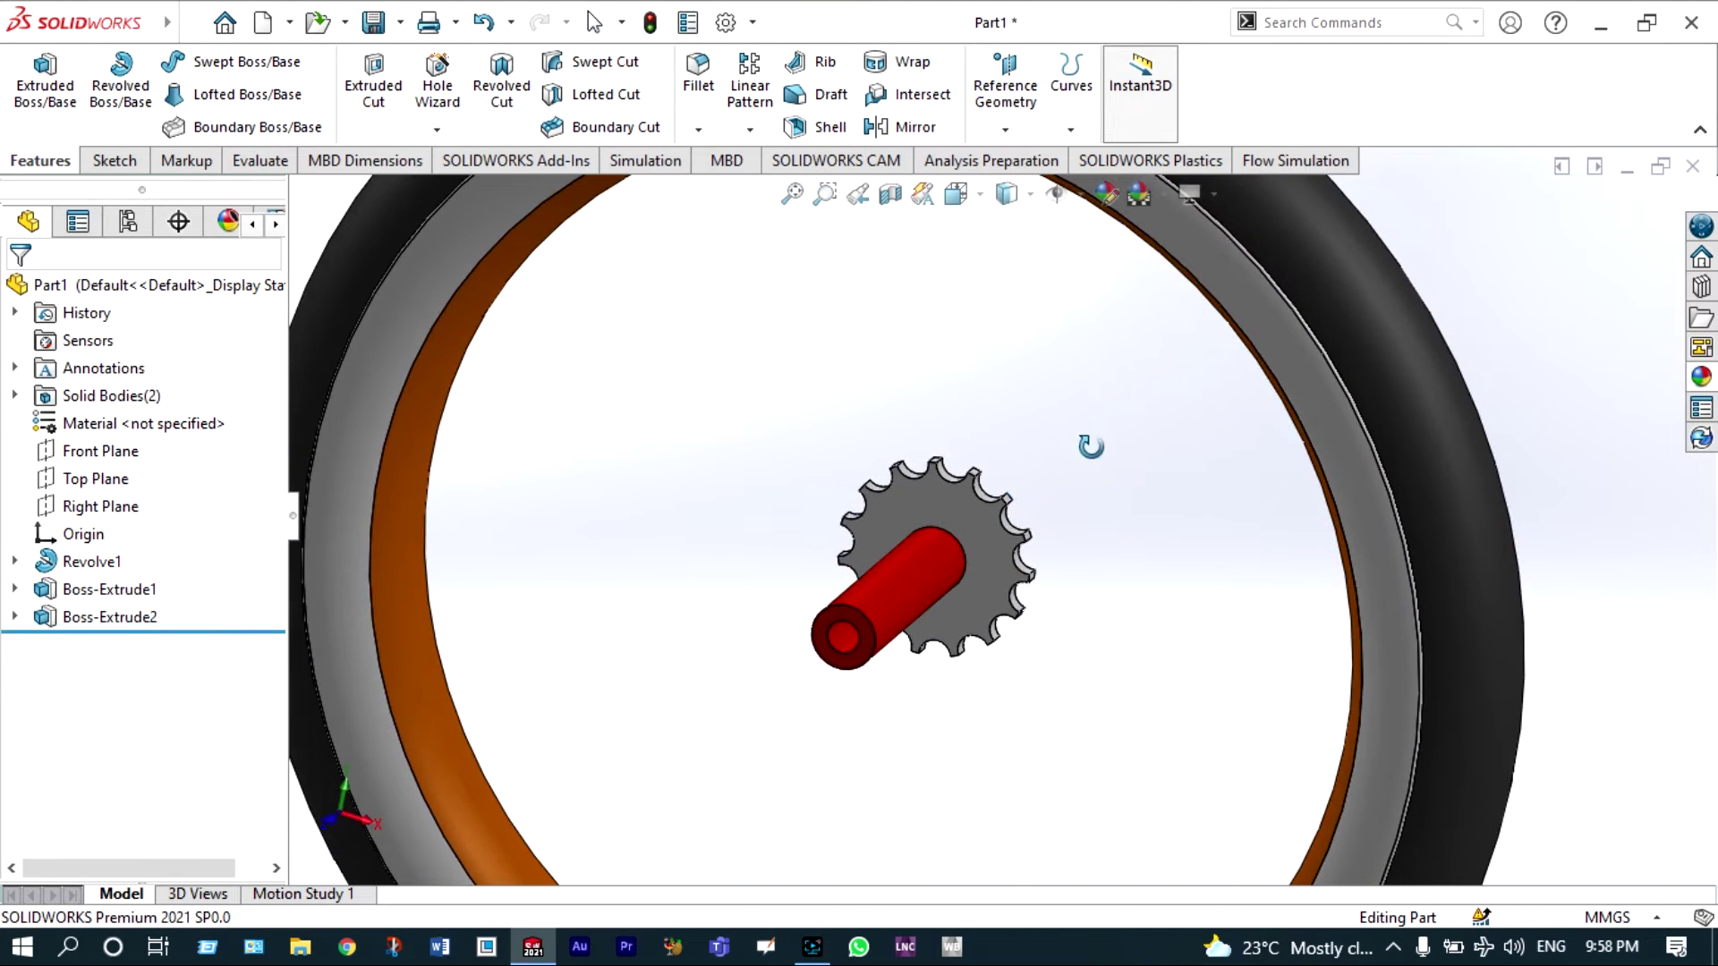
{"action": "scroll", "coordinate": [950, 508], "scroll_direction": "down", "scroll_amount": 2}
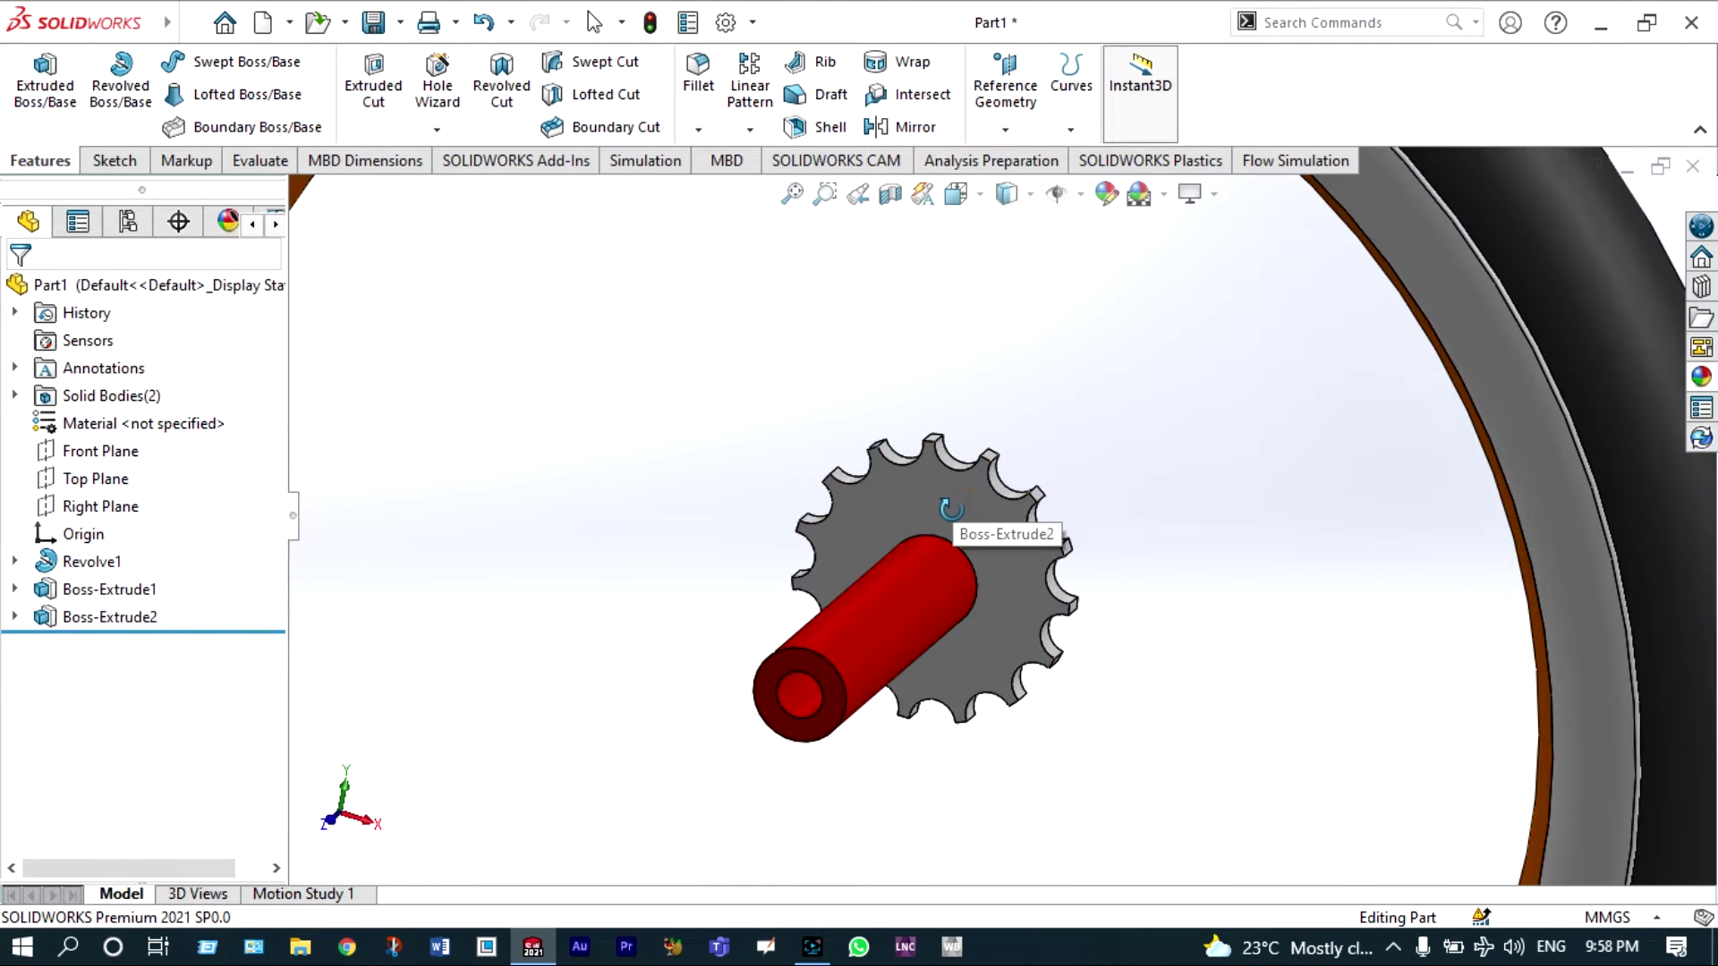
{"action": "right_click", "coordinate": [889, 313]}
{"action": "left_click", "coordinate": [930, 457]}
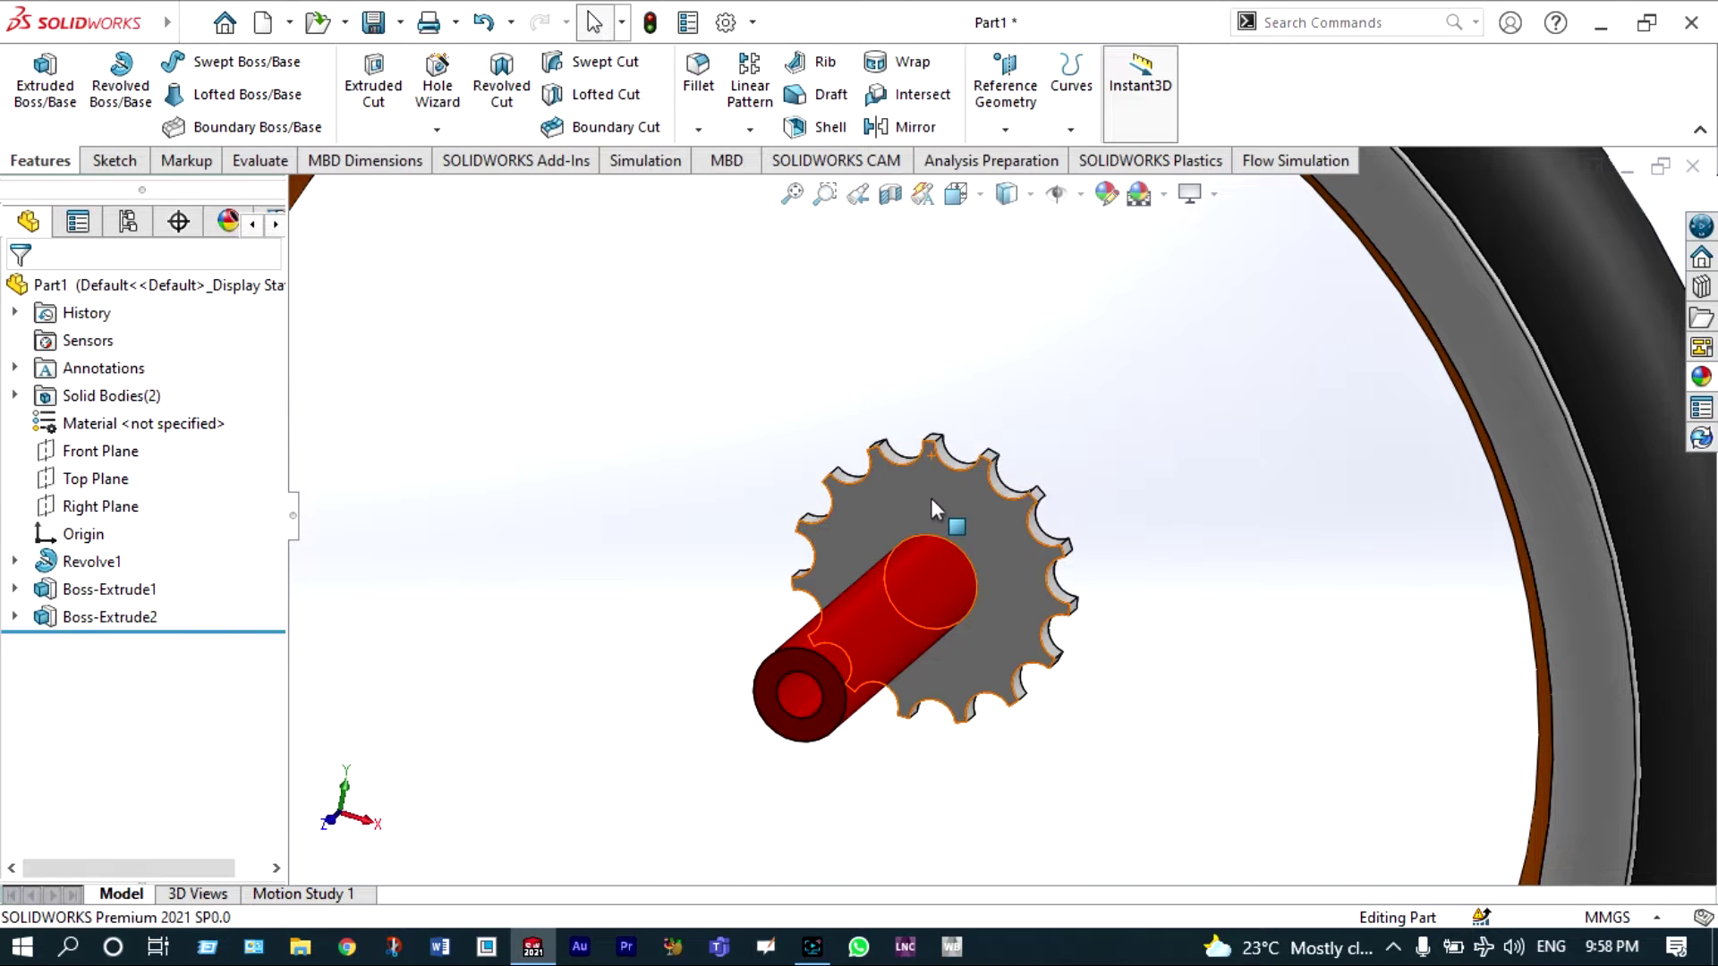
{"action": "left_click", "coordinate": [931, 498]}
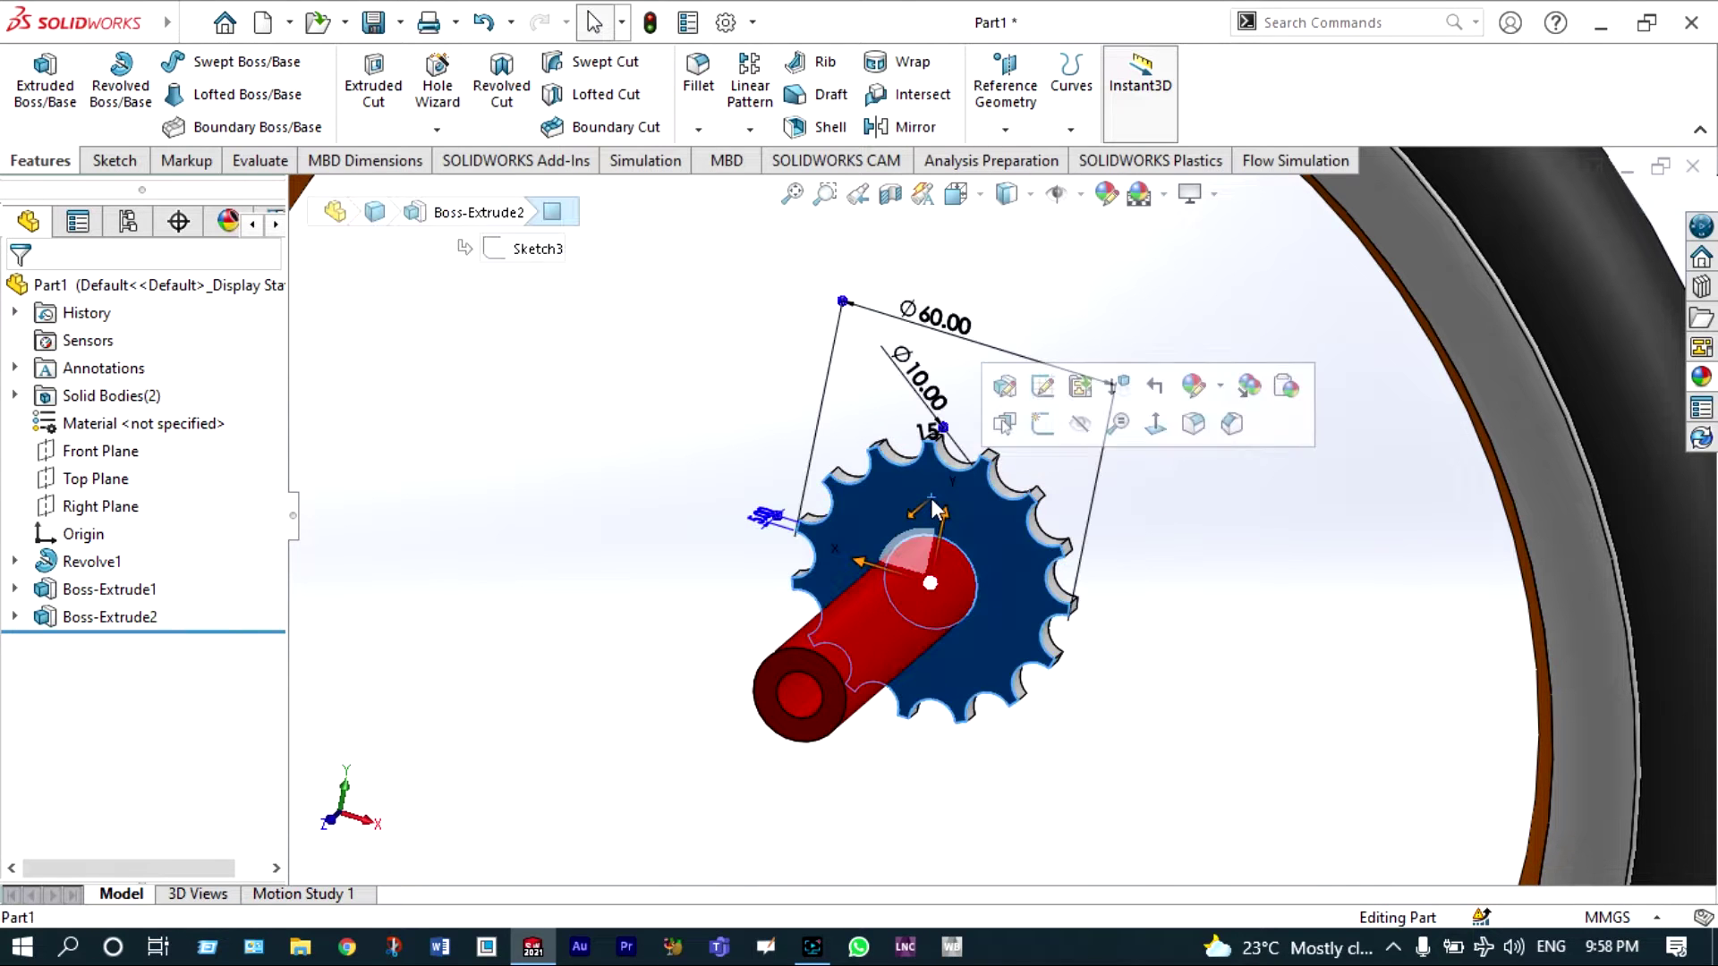
{"action": "left_click", "coordinate": [1040, 427]}
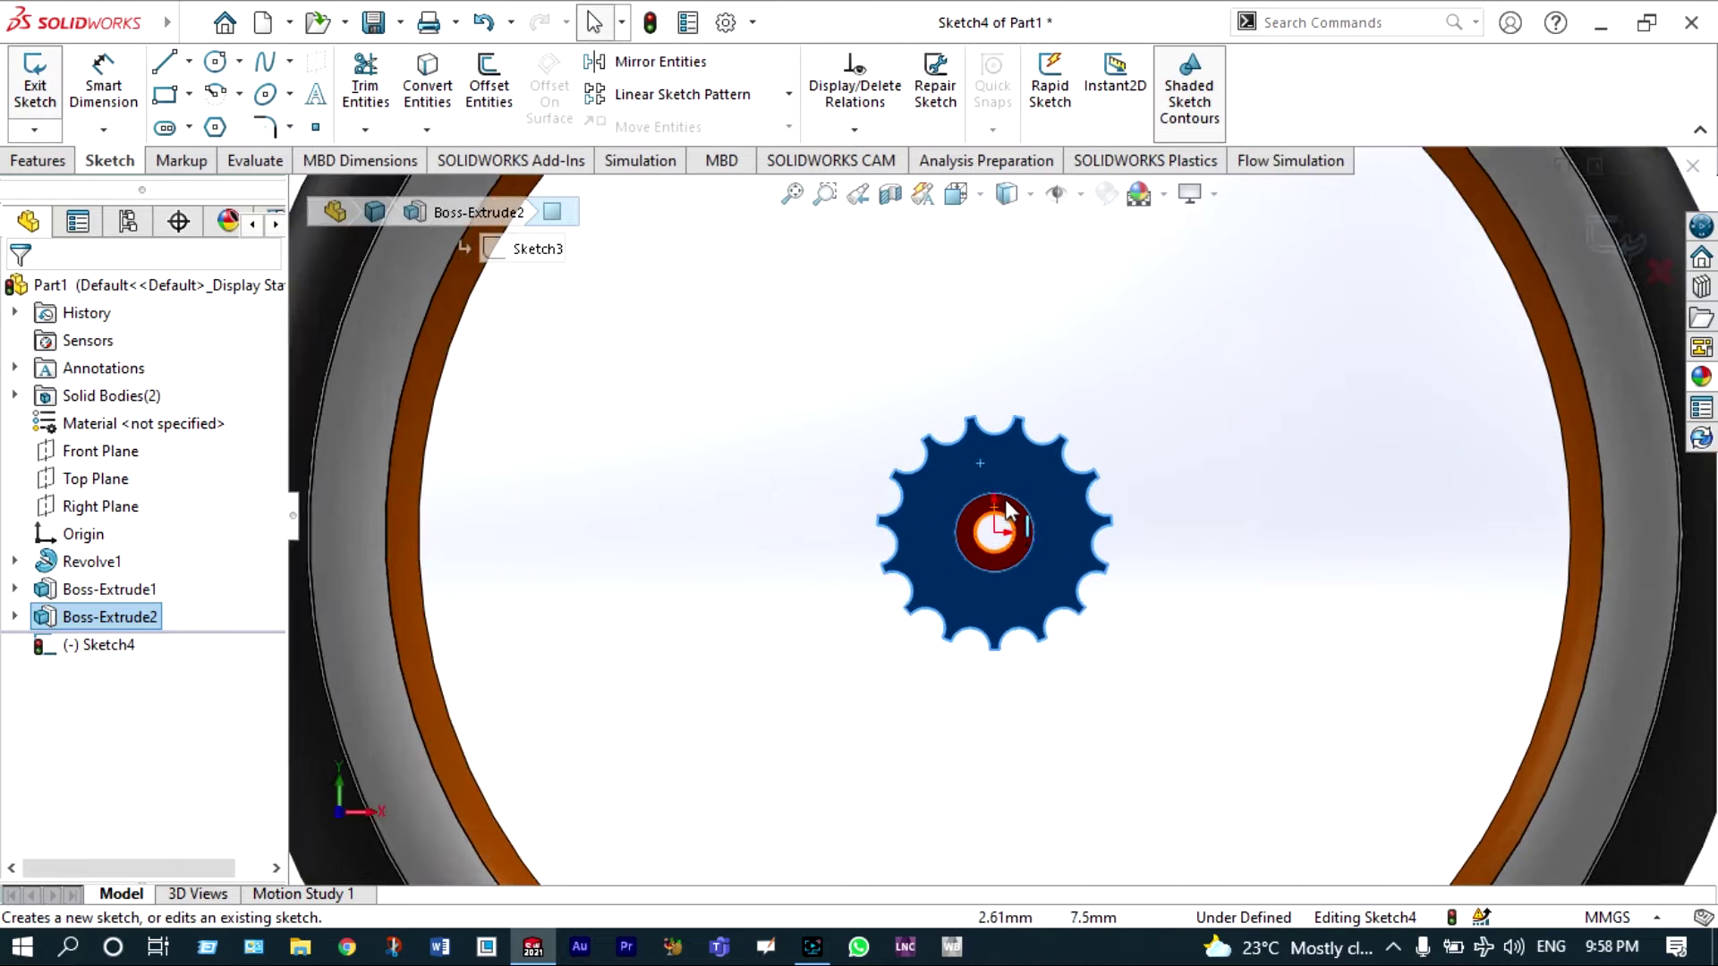
- Draw two concentric circles at the origin: one of 10 mm radius on the hub tube's outline, one about 15.3 mm in radius
{"action": "left_click", "coordinate": [215, 62]}
{"action": "left_click", "coordinate": [989, 547]}
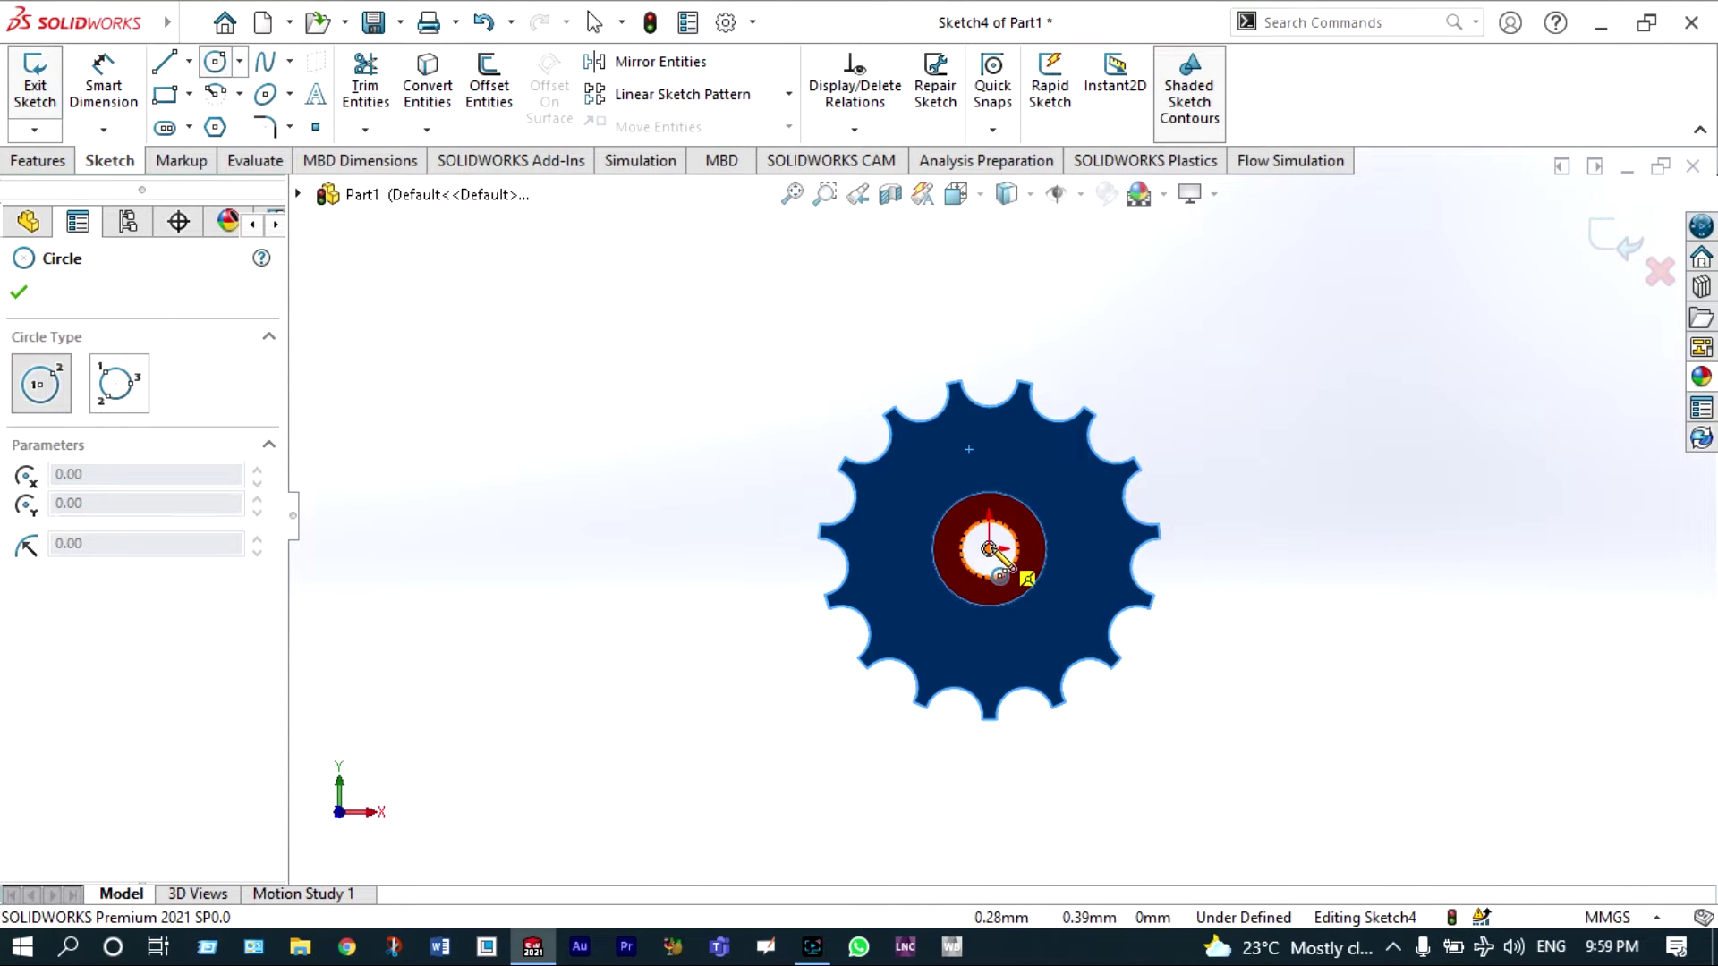
{"action": "left_click", "coordinate": [939, 573]}
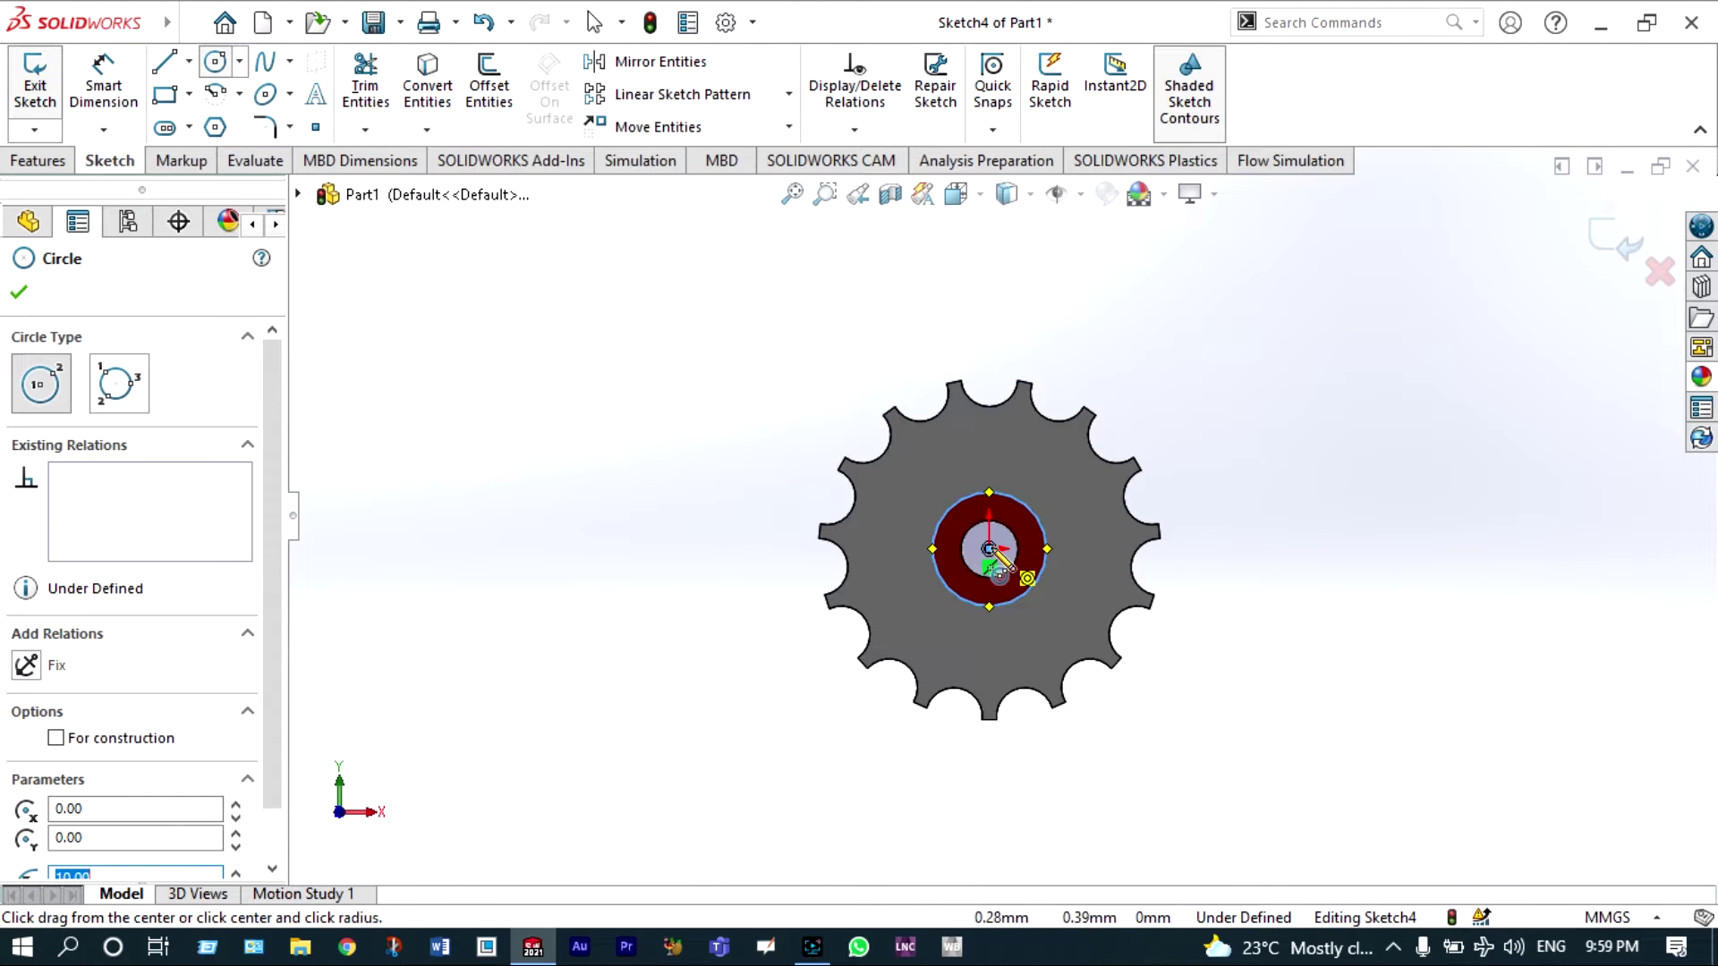
{"action": "left_click", "coordinate": [988, 548]}
{"action": "left_click", "coordinate": [920, 598]}
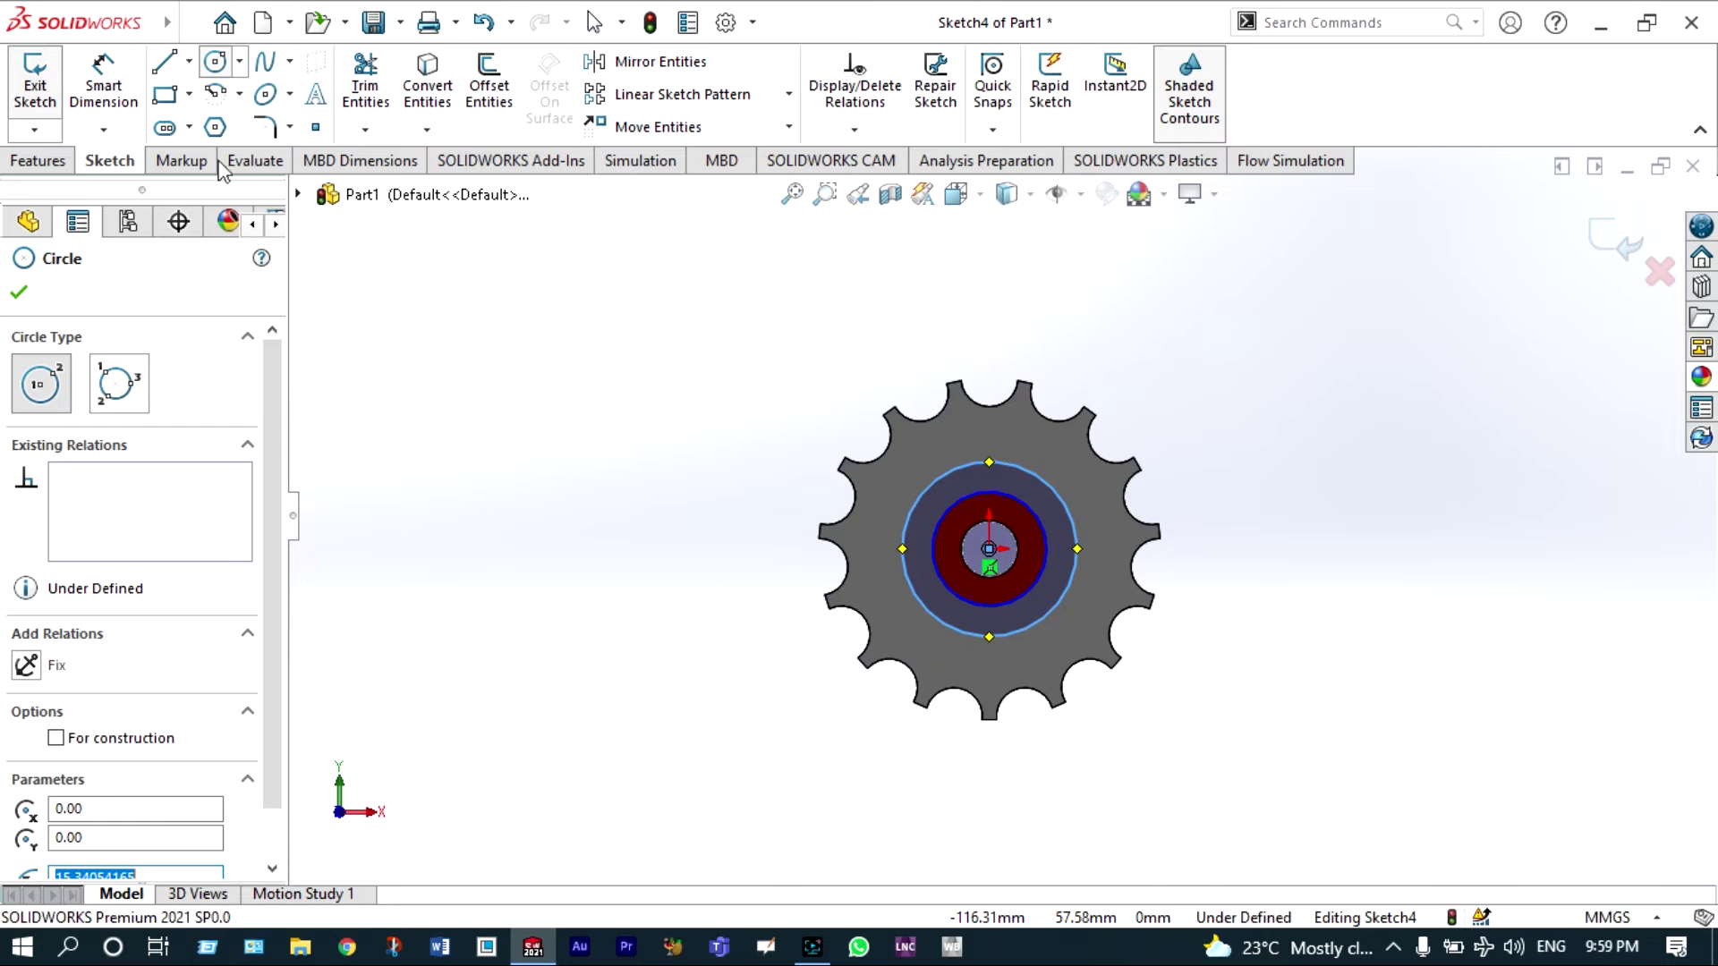
- Set the outer circle's diameter to 25 mm
{"action": "left_click", "coordinate": [105, 92]}
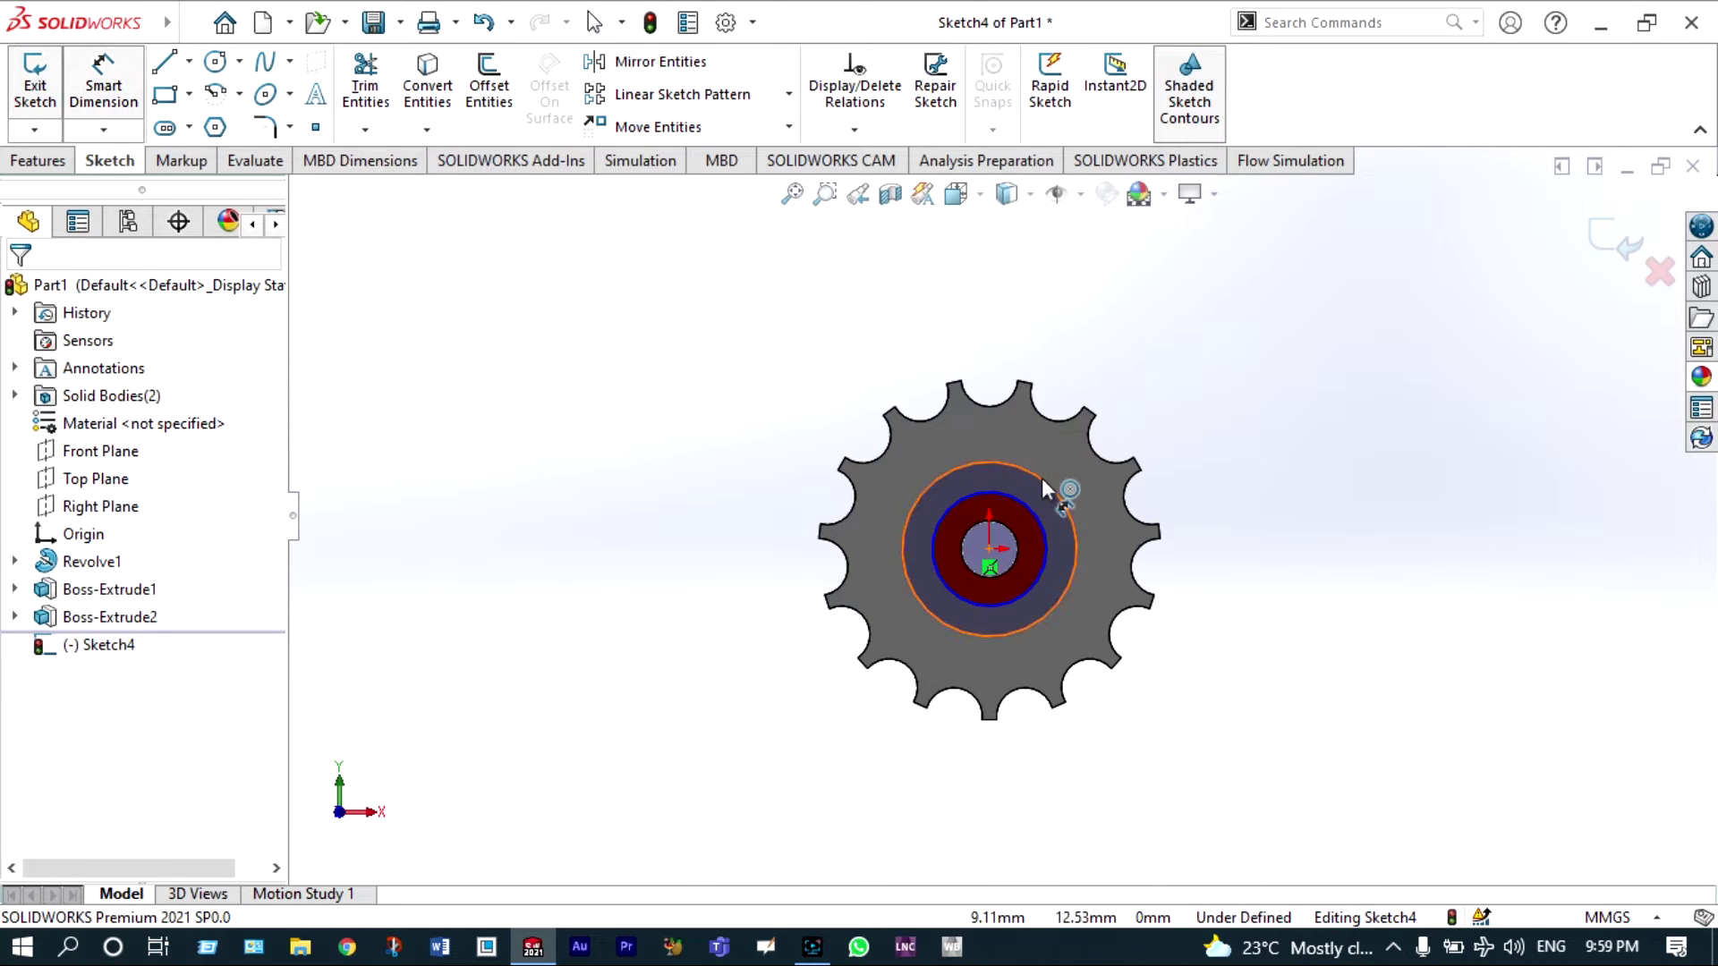
{"action": "left_click", "coordinate": [1206, 441]}
{"action": "type", "text": "25"}
{"action": "key", "text": "Return"}
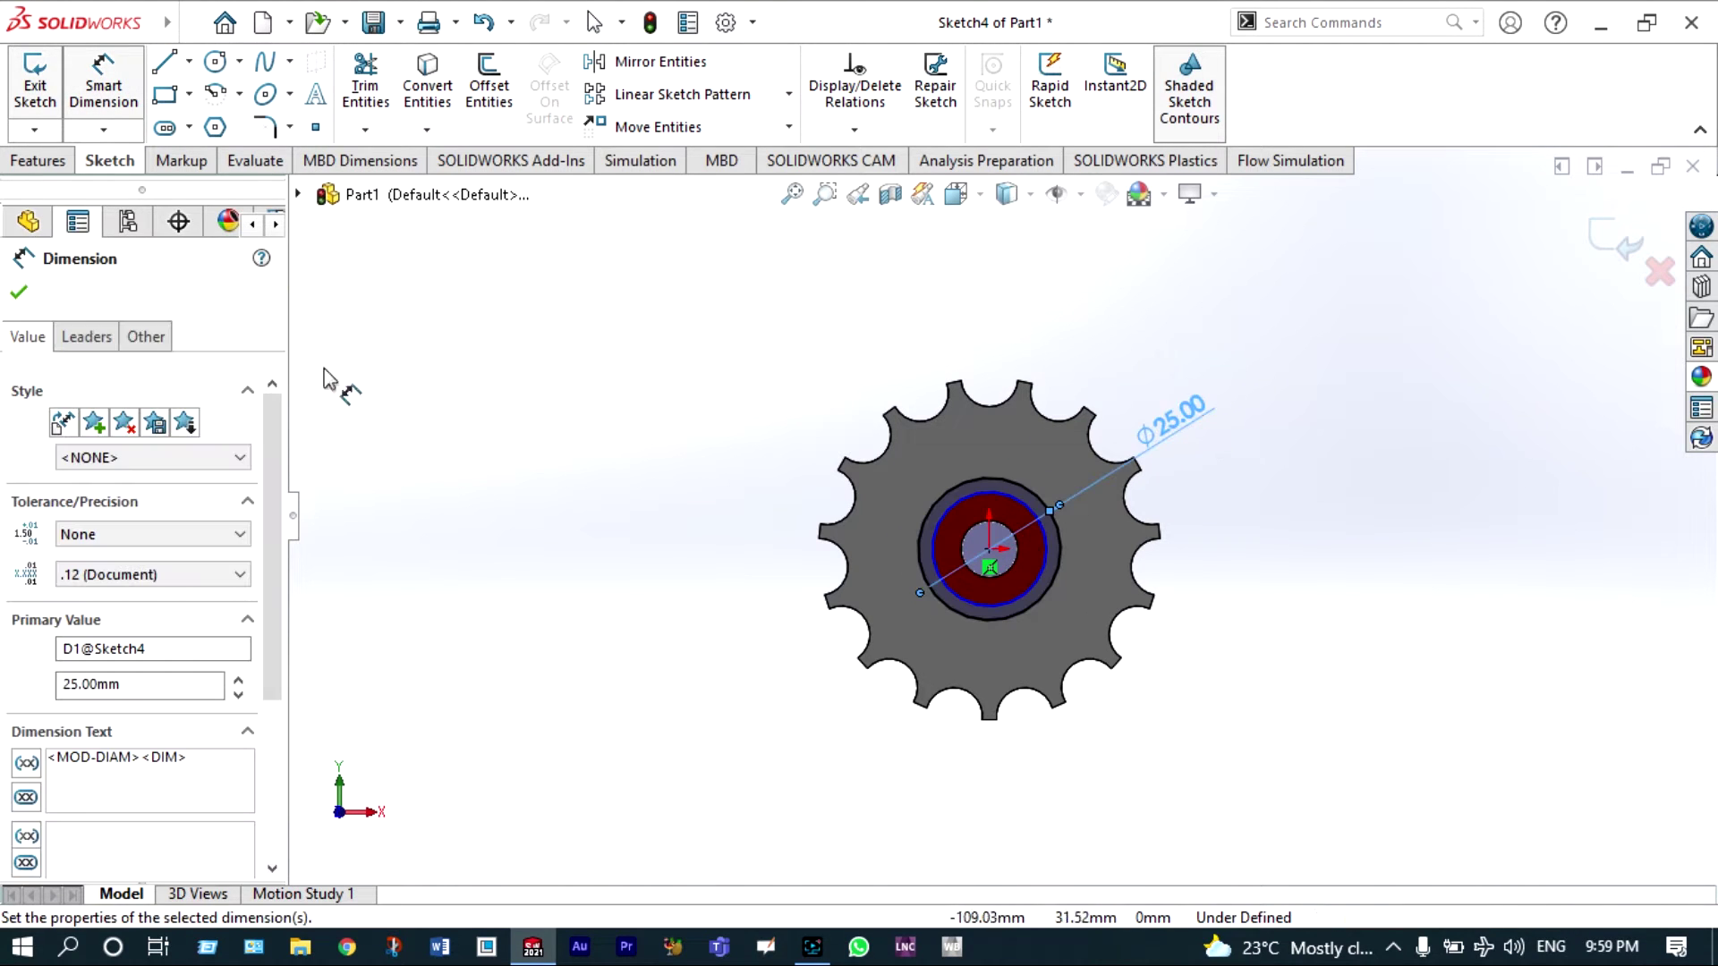
{"action": "left_click", "coordinate": [18, 292]}
- Extrude the ring profile around the hub tube to a blind depth of 4 mm, with Merge result enabled
{"action": "key", "text": "ctrl+7"}
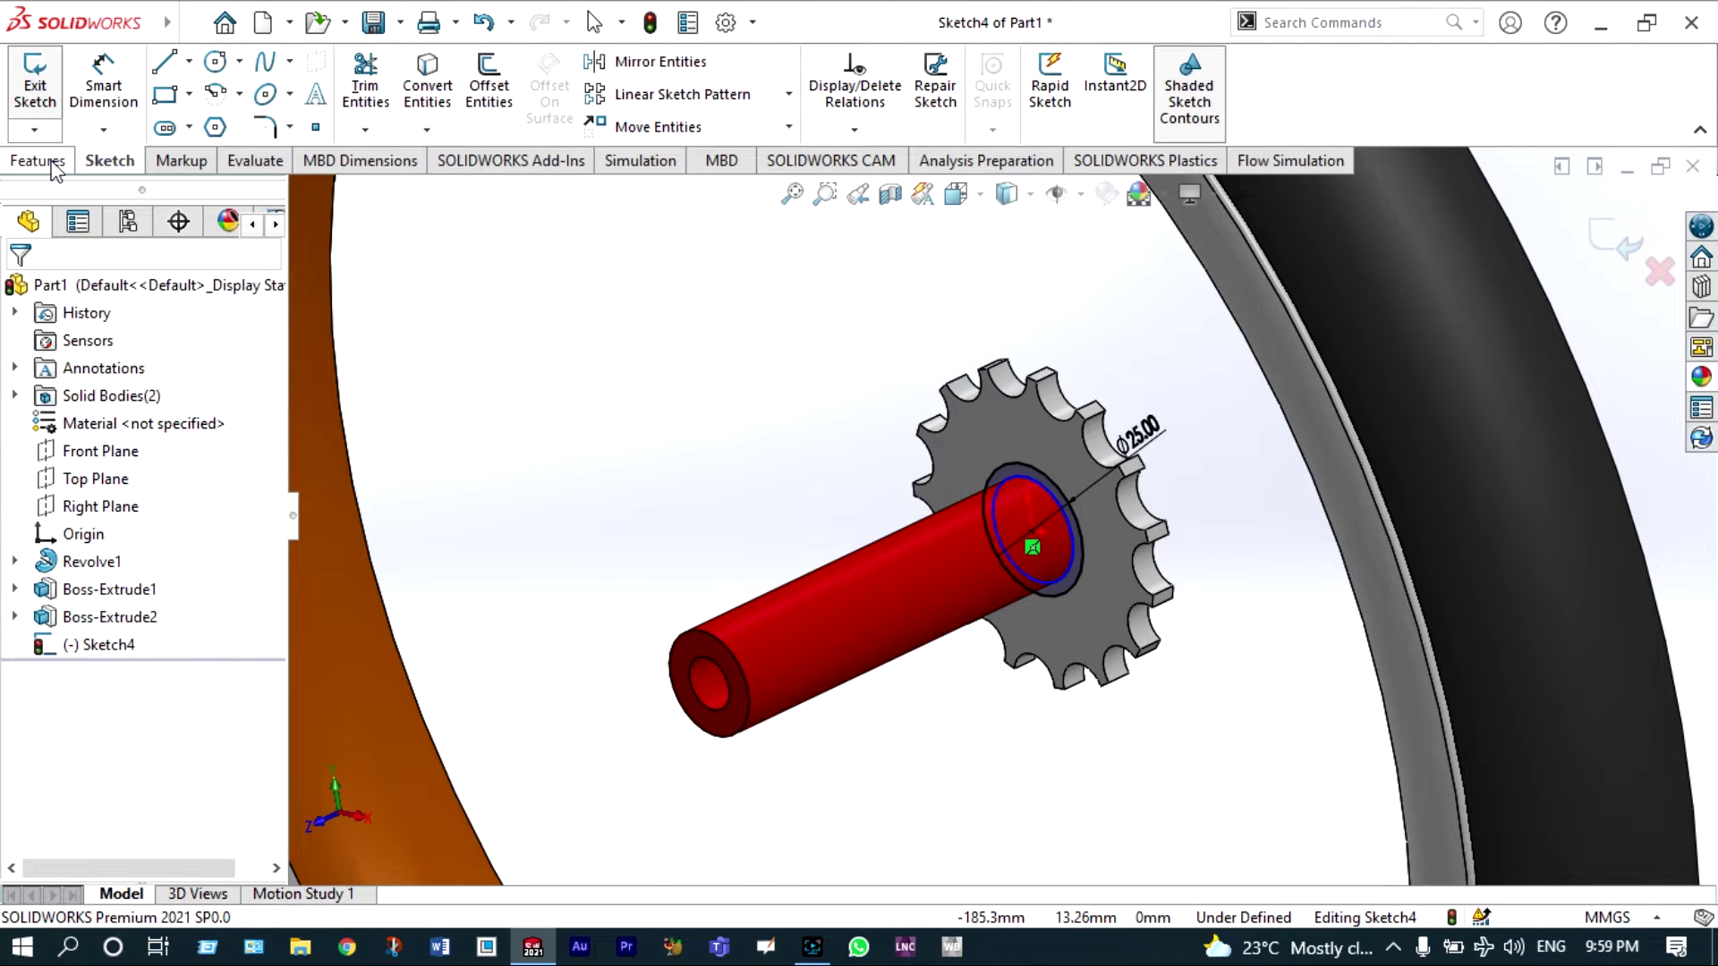
{"action": "left_click", "coordinate": [54, 166]}
{"action": "left_click", "coordinate": [49, 98]}
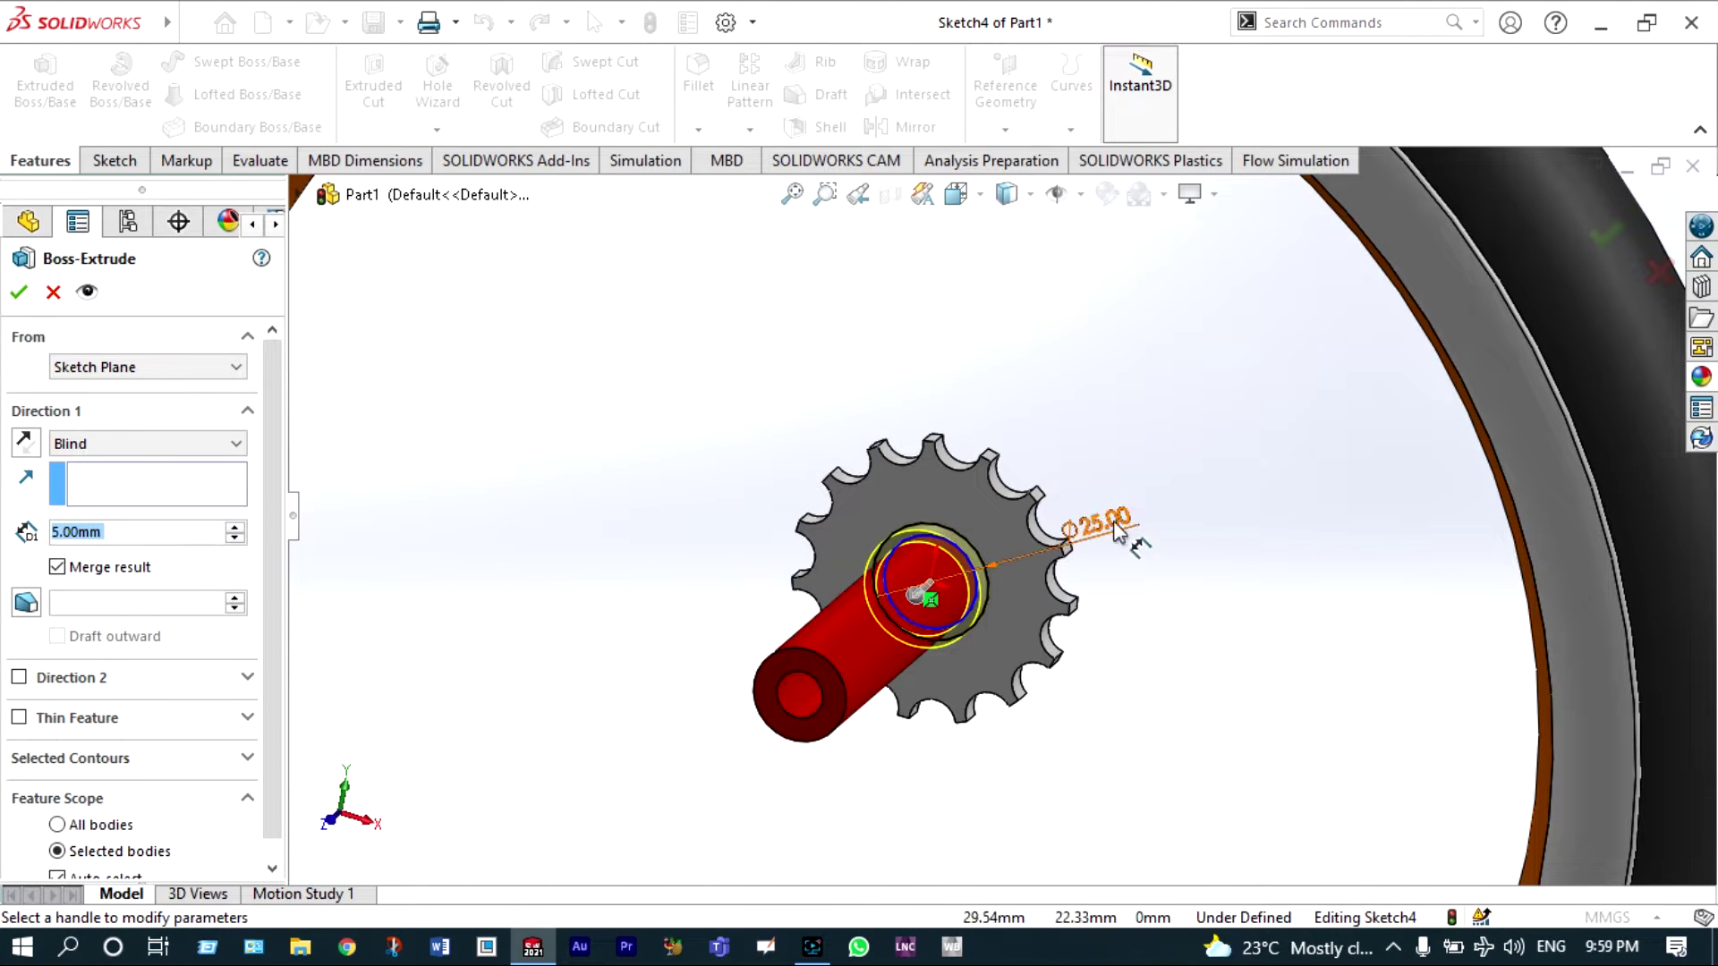
{"action": "scroll", "coordinate": [1169, 529], "scroll_direction": "down", "scroll_amount": 2}
{"action": "scroll", "coordinate": [191, 537], "scroll_direction": "down", "scroll_amount": 1}
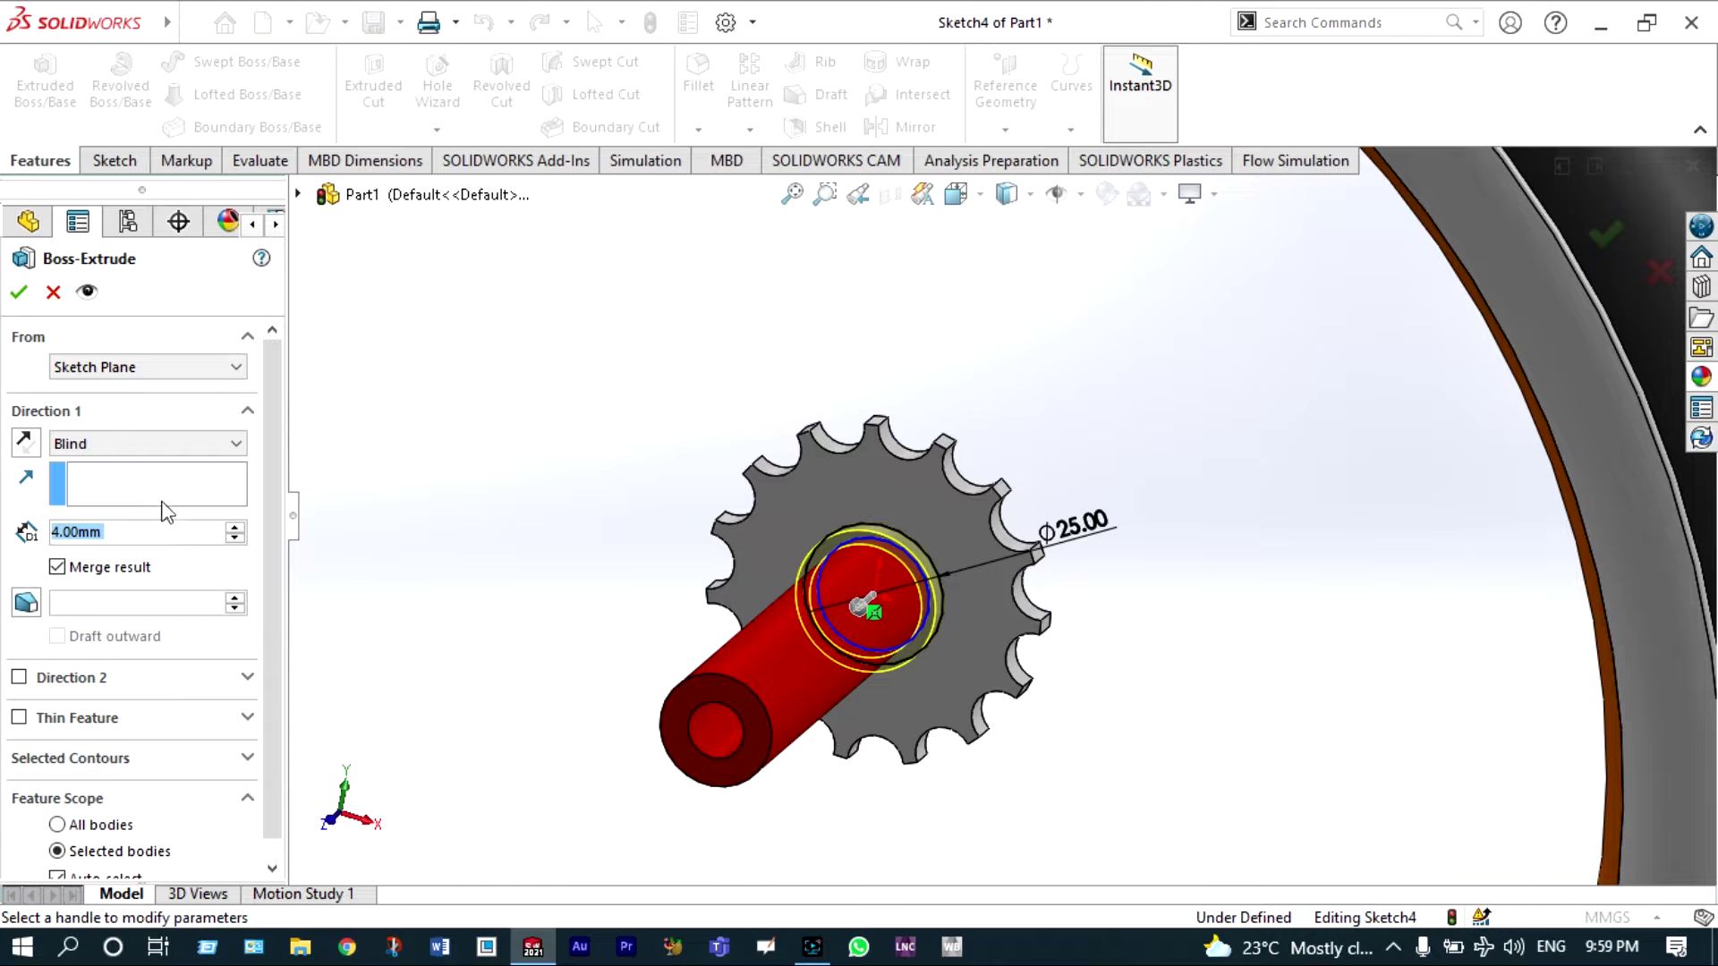
{"action": "left_click", "coordinate": [20, 293]}
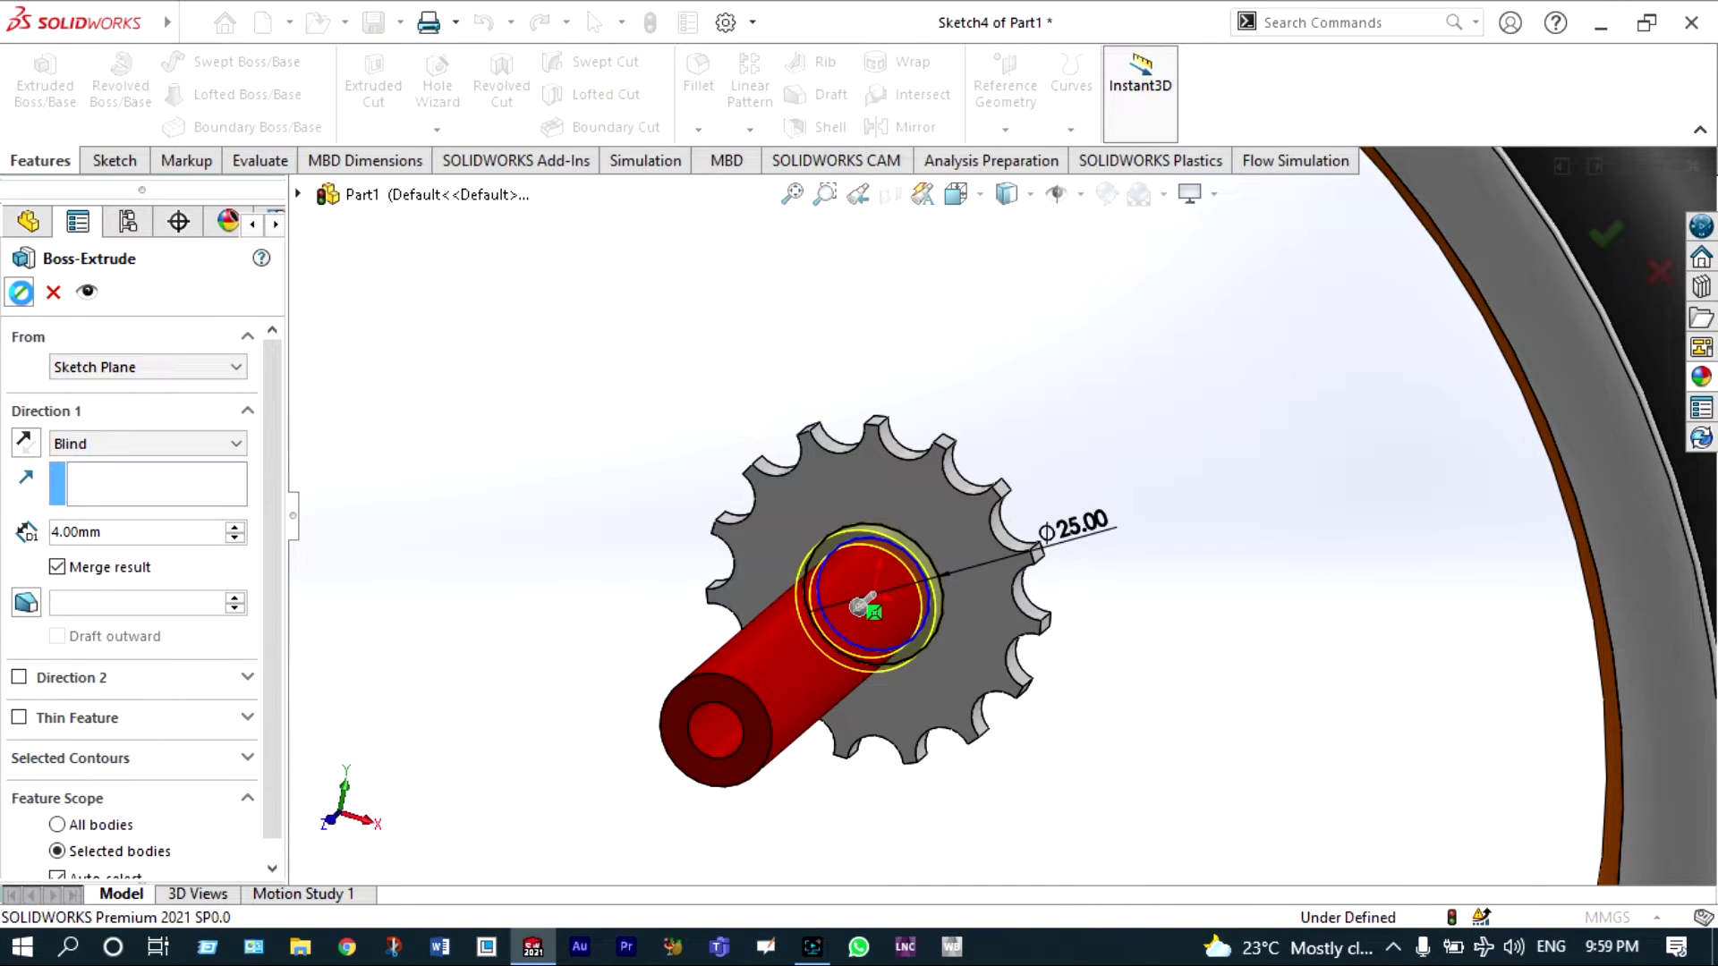
- Sketch two concentric circles at the origin on the collar's end face: one on the tube's outline, one slightly inside the collar's edge
{"action": "scroll", "coordinate": [931, 515], "scroll_direction": "down", "scroll_amount": 4}
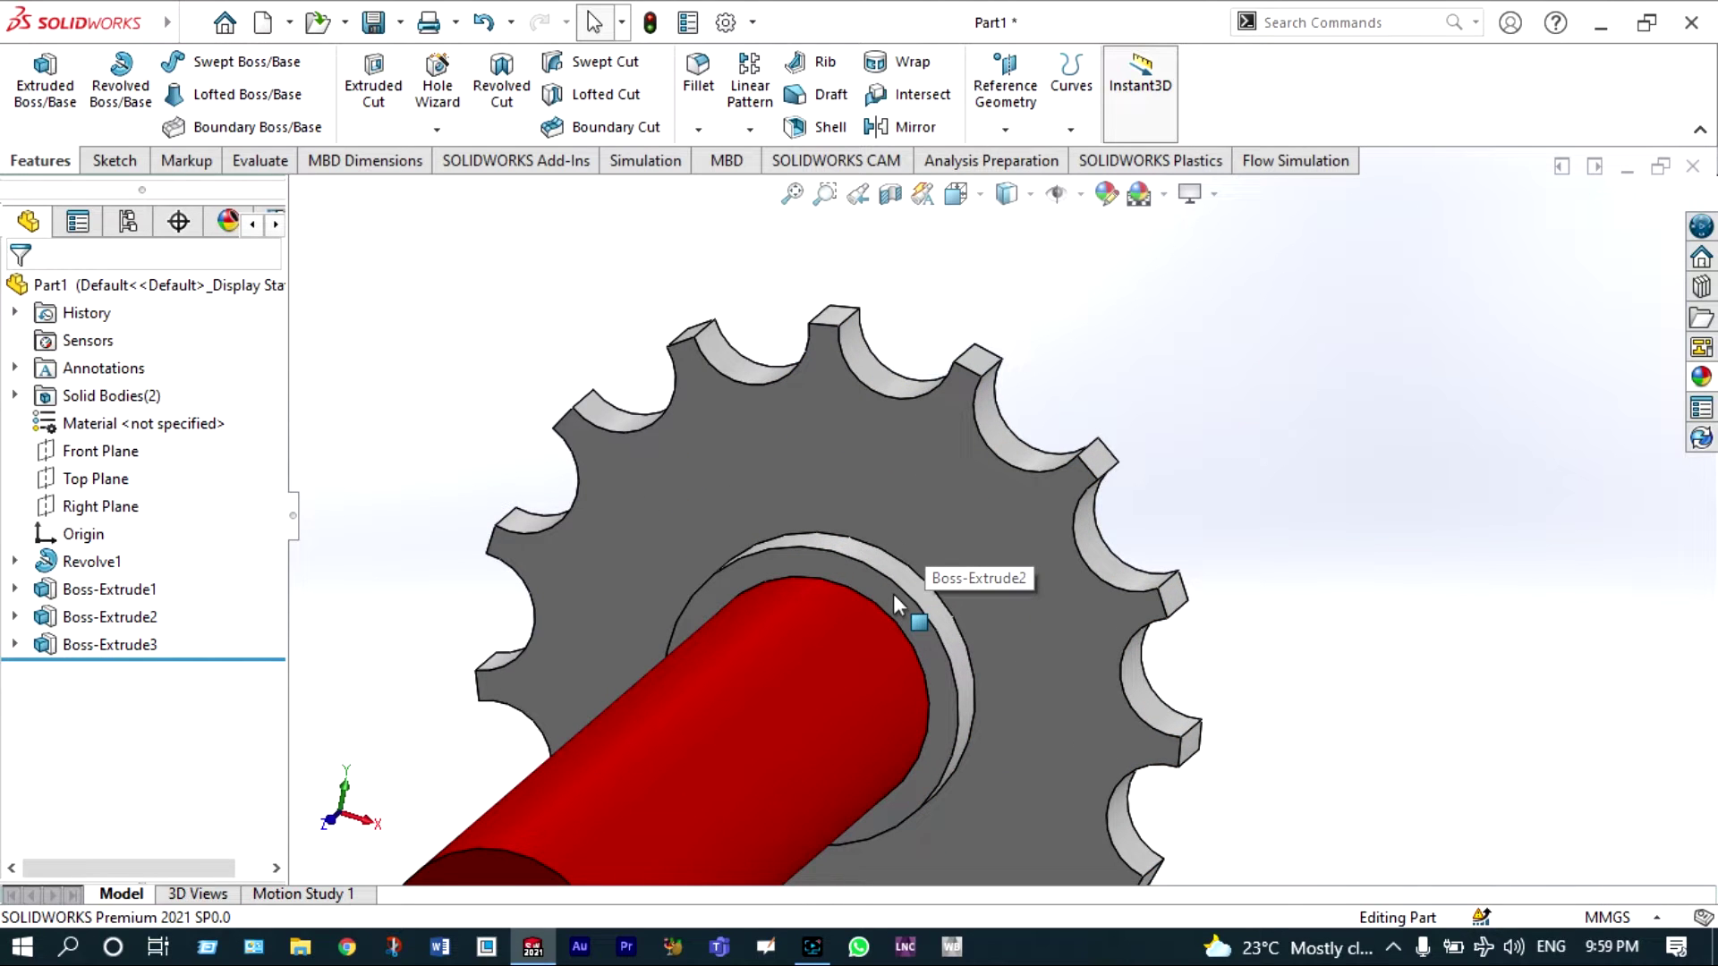
{"action": "left_click", "coordinate": [894, 598]}
{"action": "key", "text": "c"}
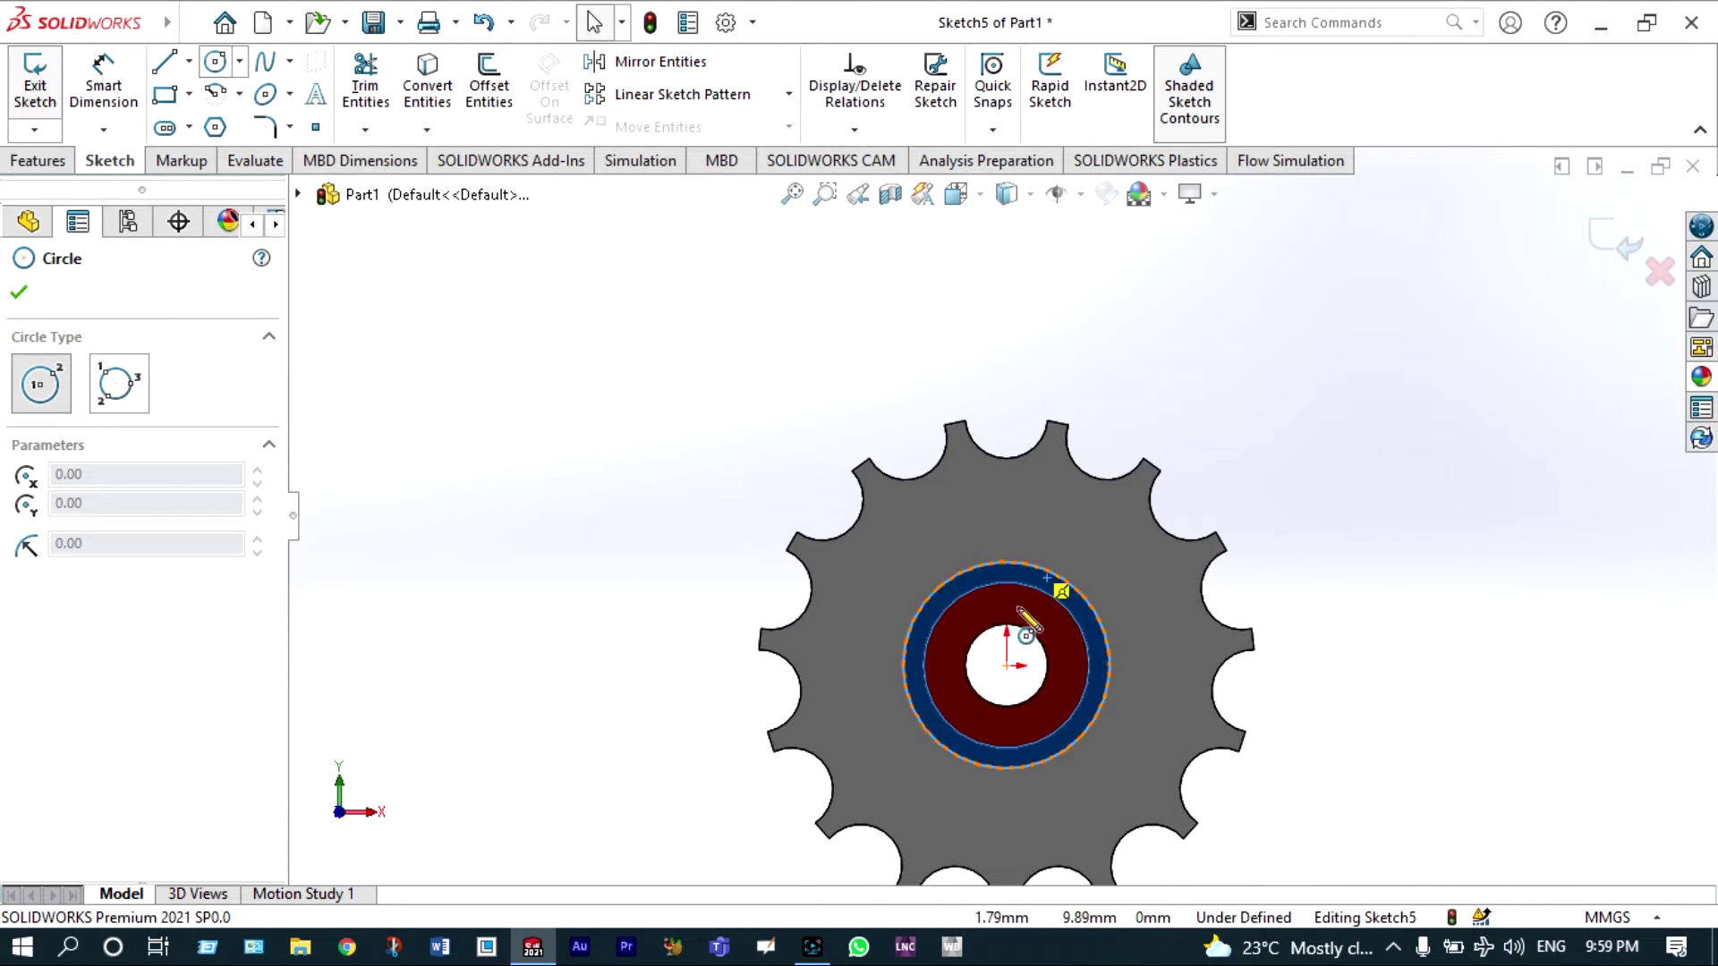
{"action": "left_click", "coordinate": [1007, 666]}
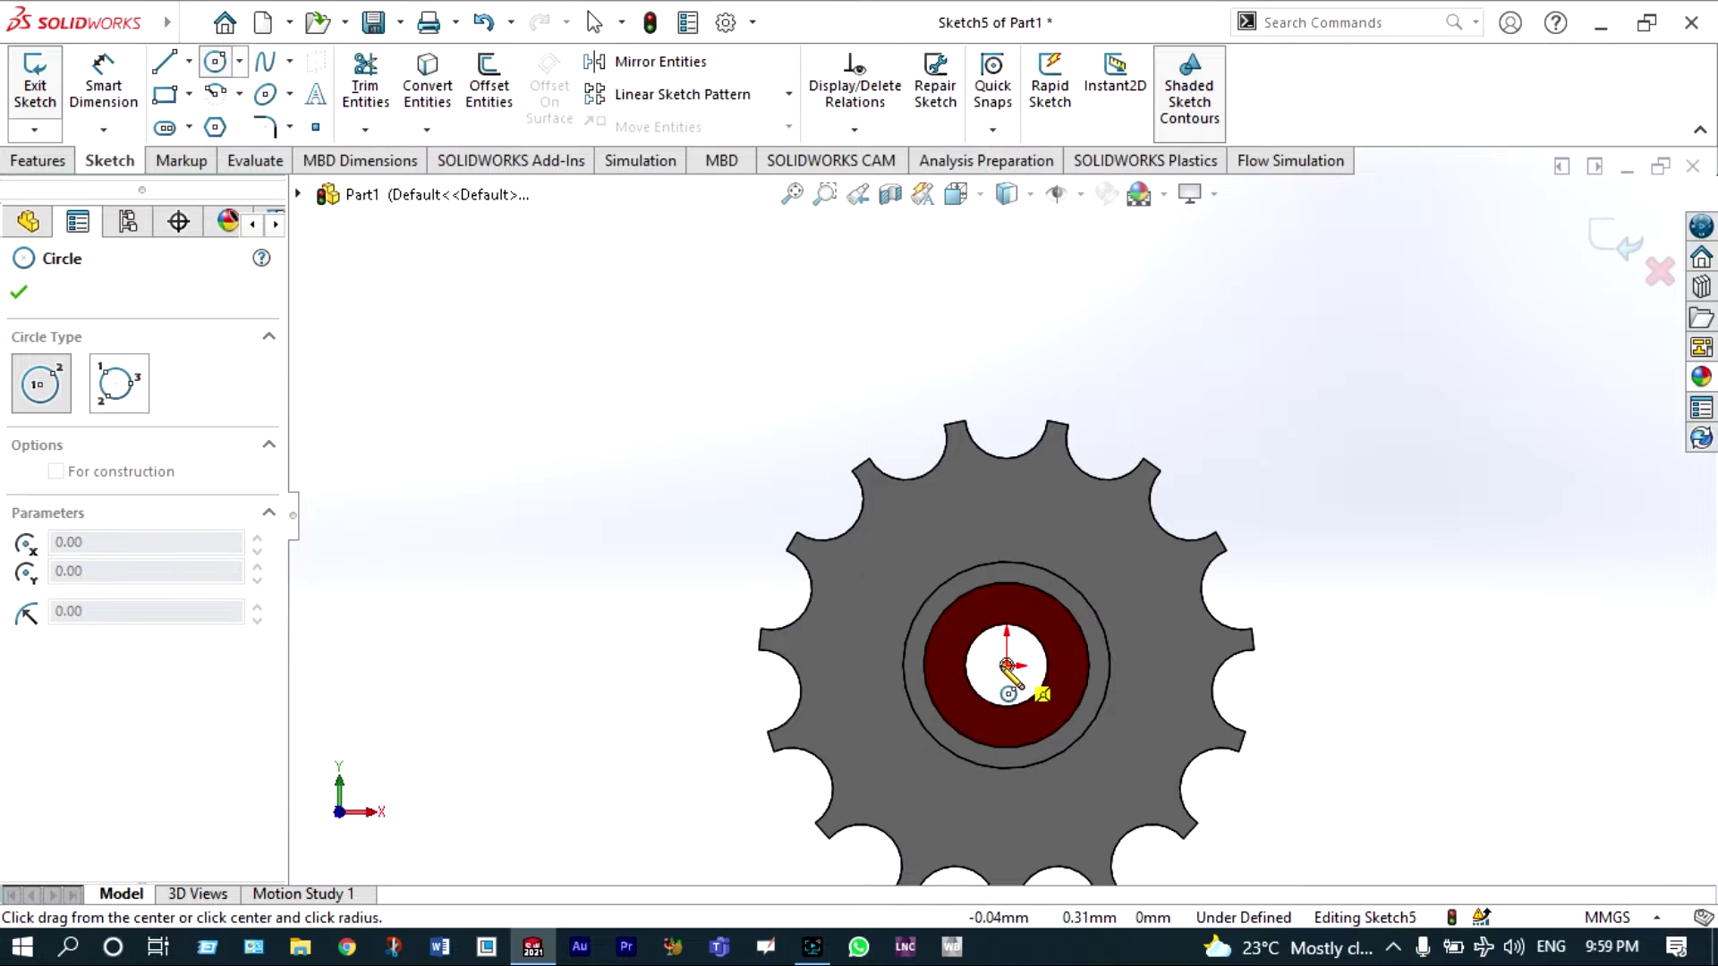
{"action": "left_click", "coordinate": [928, 711]}
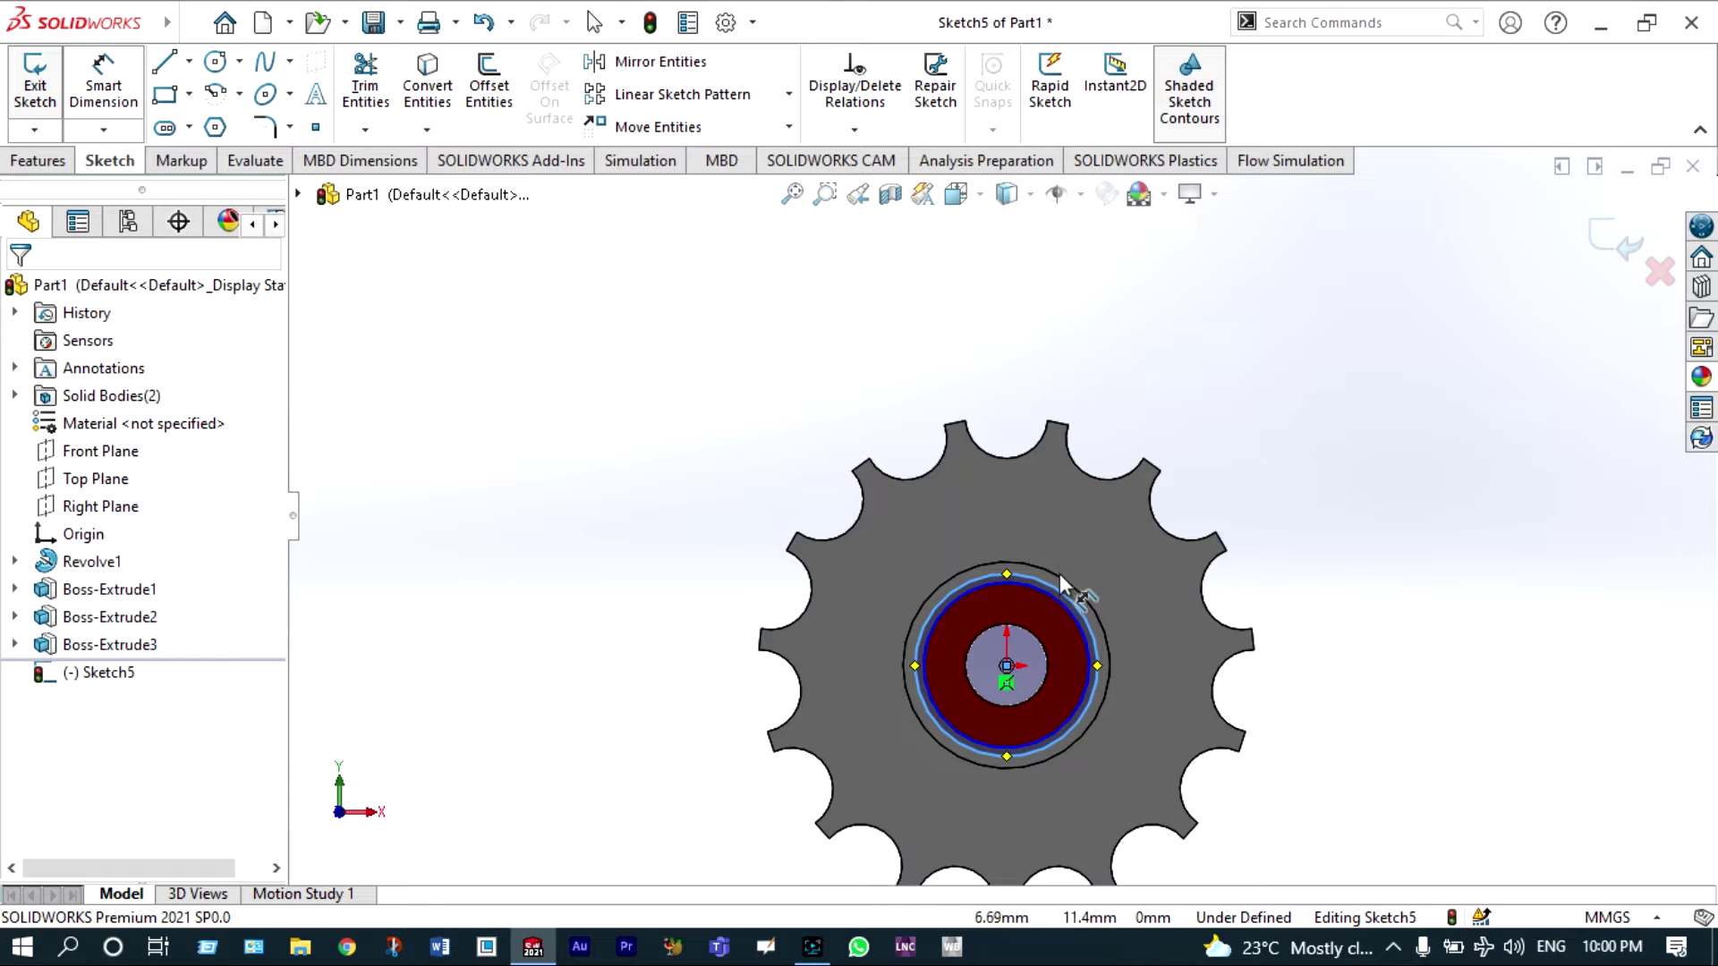
- Dimension the new outer circle on the collar's face with a diameter of 22.5 mm
{"action": "scroll", "coordinate": [1059, 573], "scroll_direction": "down", "scroll_amount": 3}
{"action": "left_click", "coordinate": [1060, 614]}
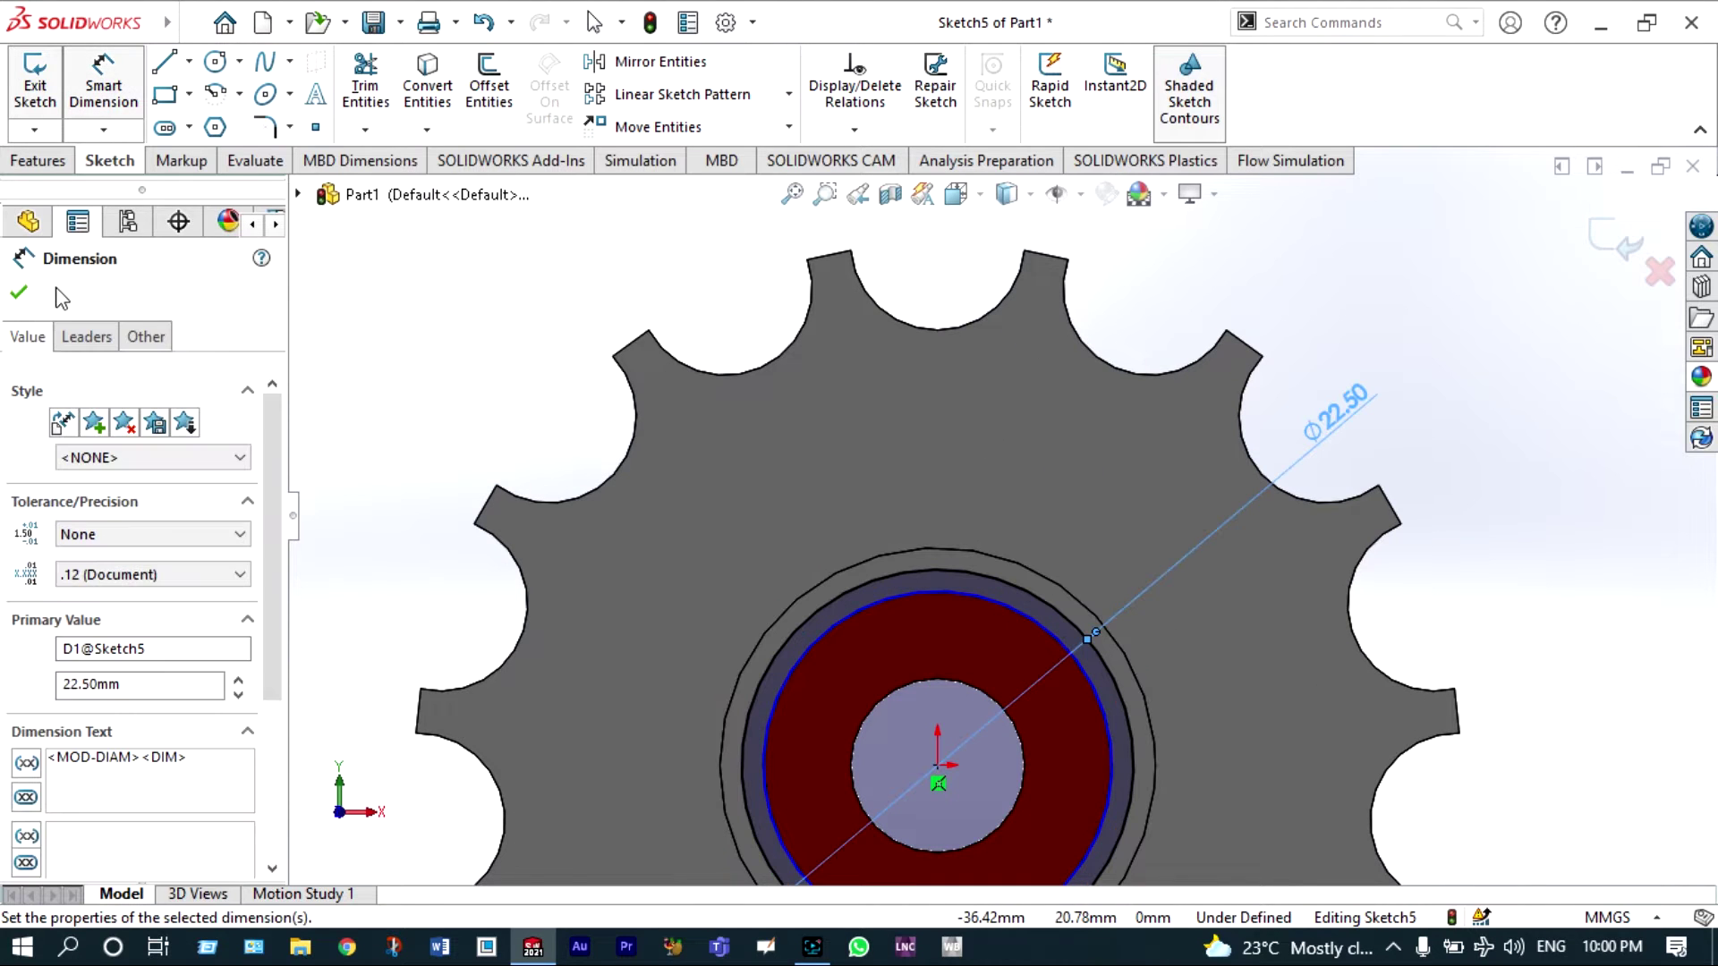
{"action": "left_click", "coordinate": [20, 295]}
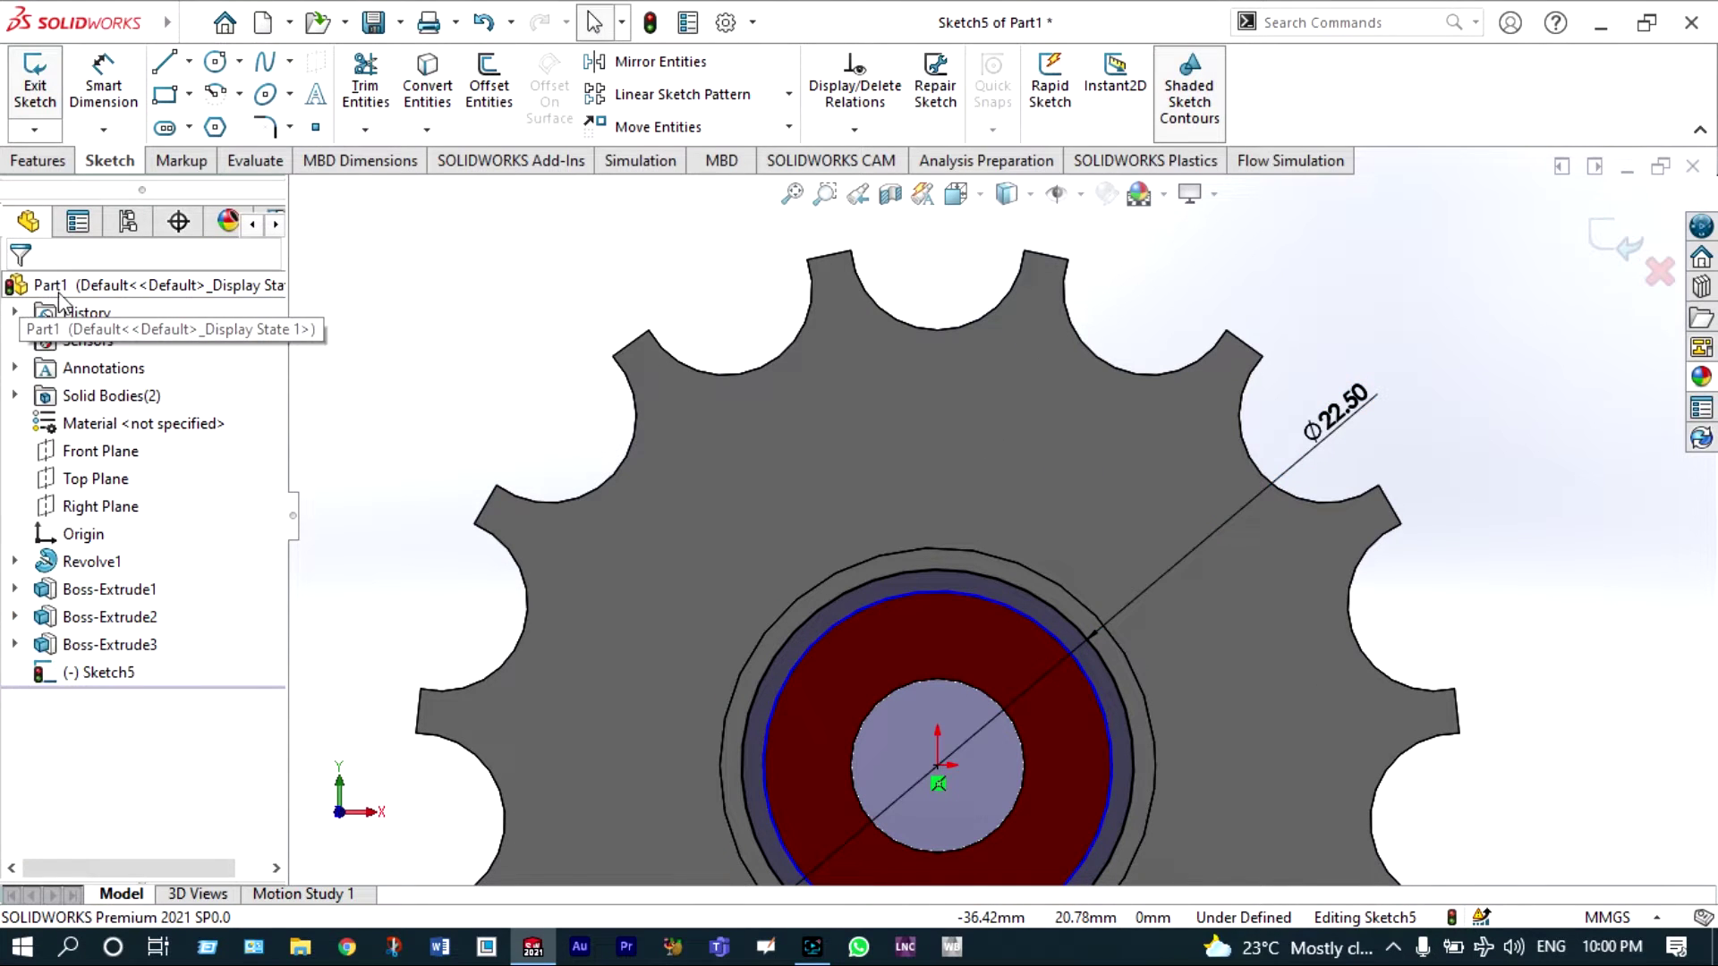
- Extrude the 22.5 mm ring profile 4 mm from the collar's face as a second step, with Merge result enabled
{"action": "key", "text": "f"}
{"action": "right_click", "coordinate": [524, 330]}
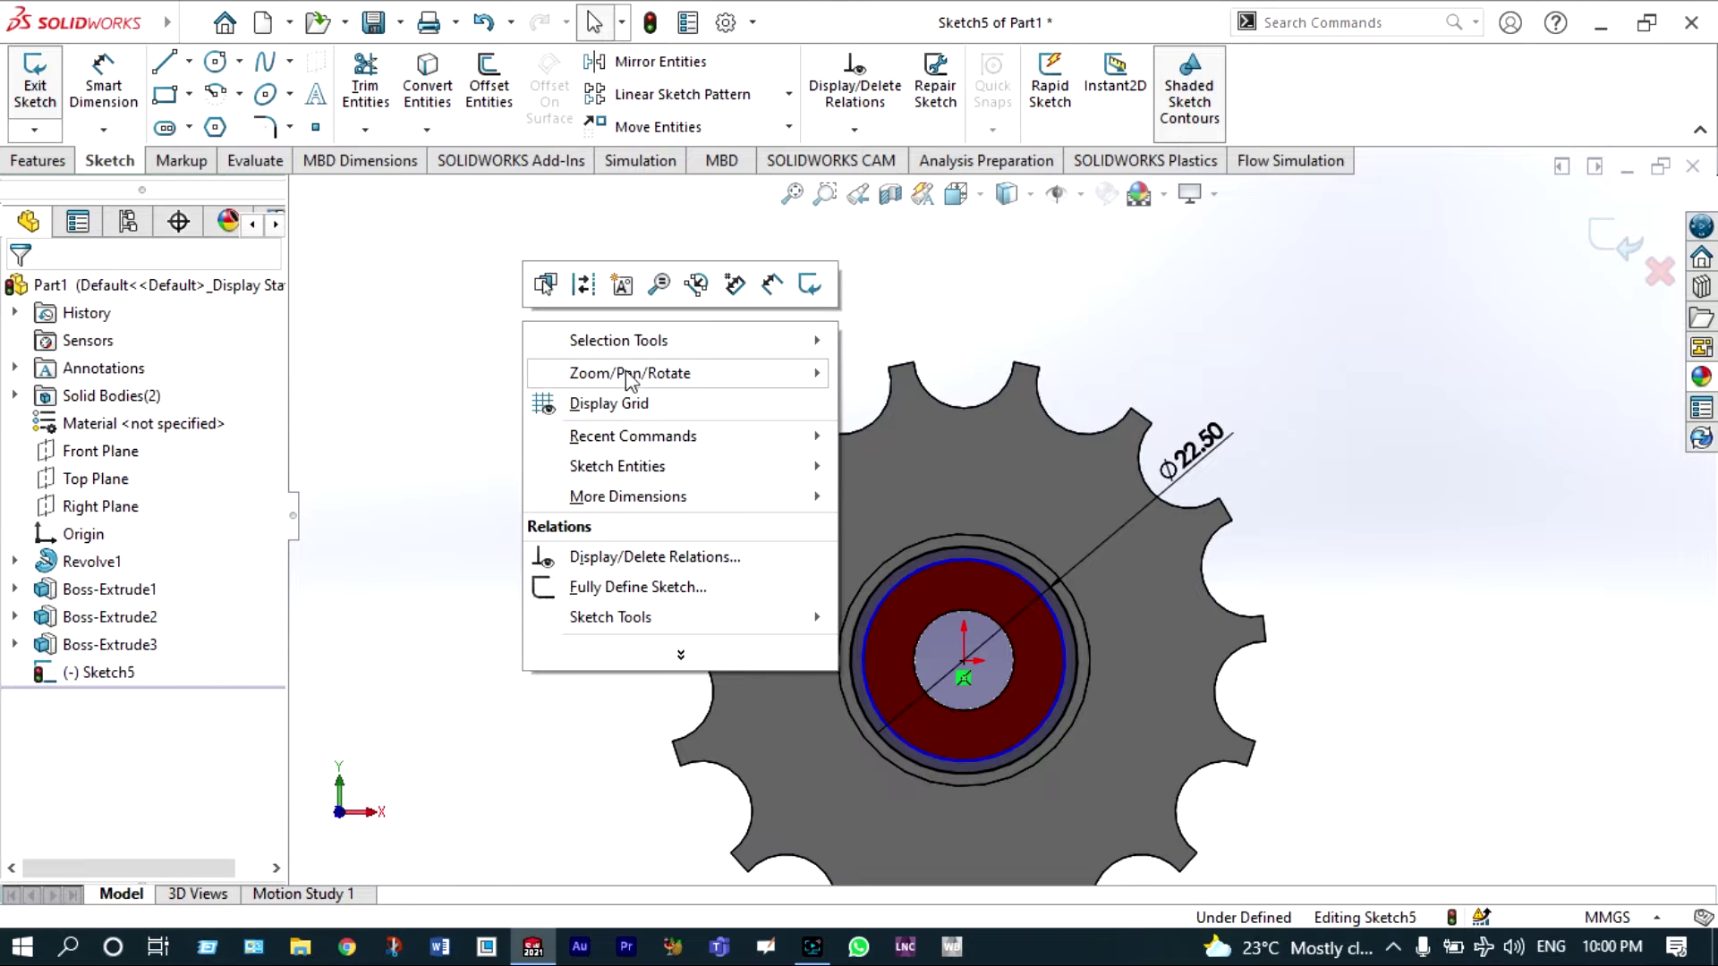
{"action": "mouse_move", "coordinate": [713, 384]}
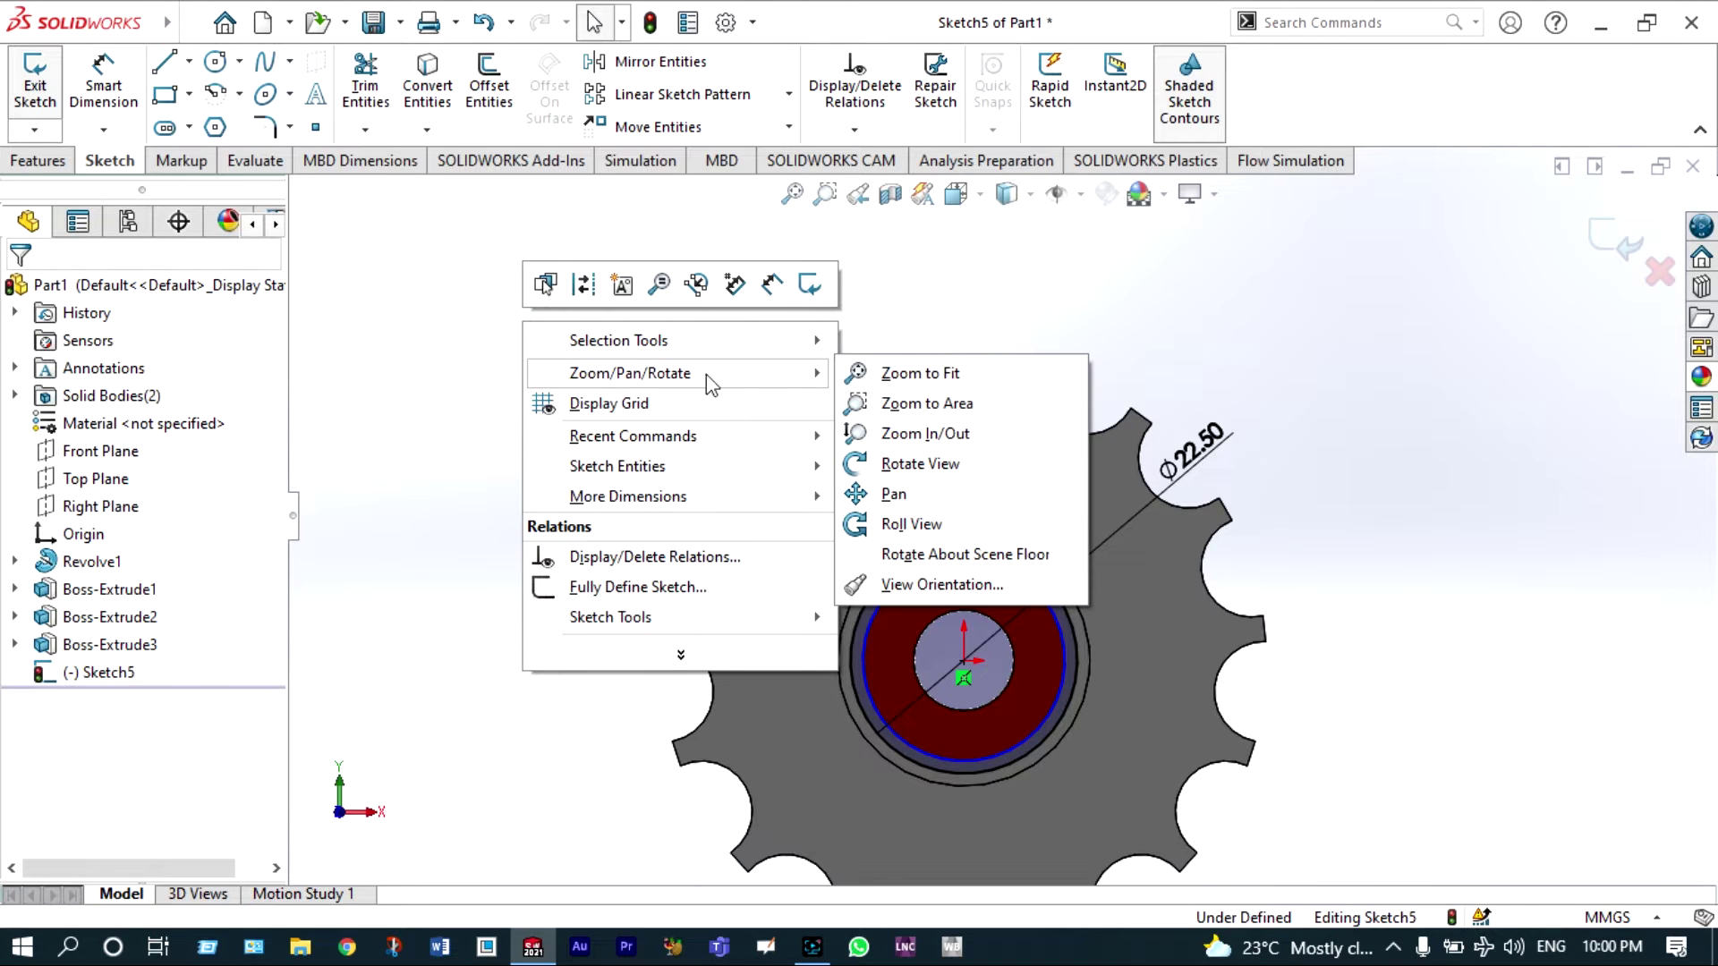
{"action": "left_click", "coordinate": [890, 477]}
{"action": "left_click_drag", "start_coordinate": [910, 357], "coordinate": [698, 510]}
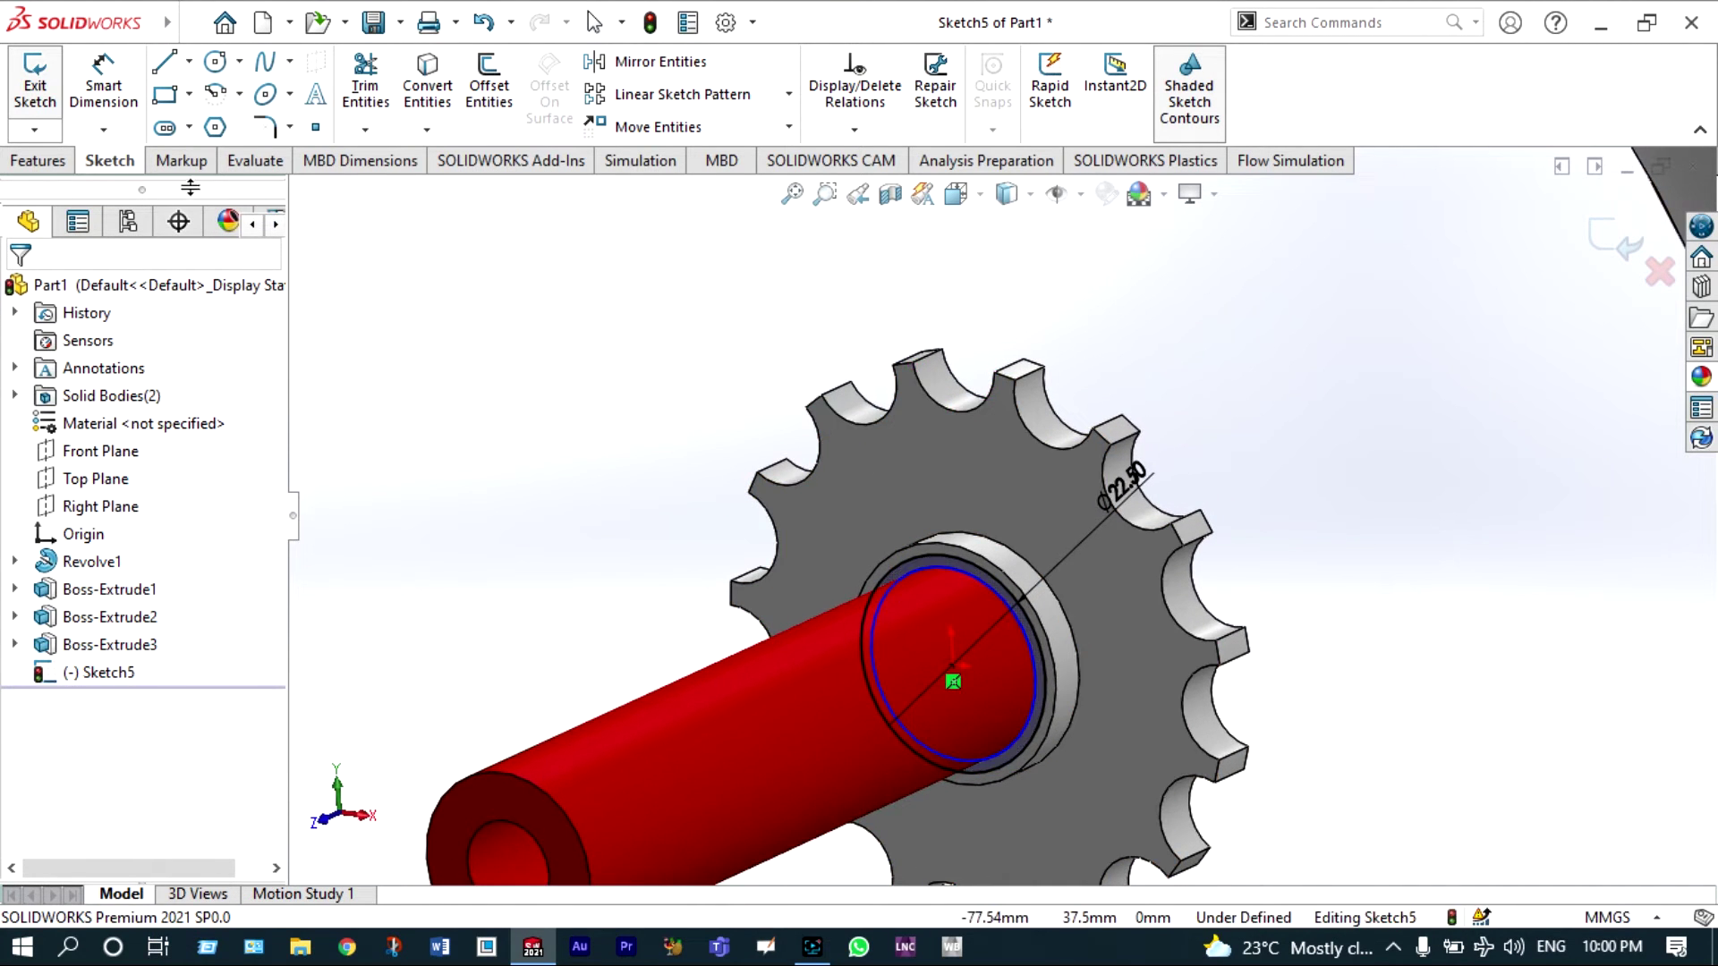
{"action": "left_click", "coordinate": [40, 161]}
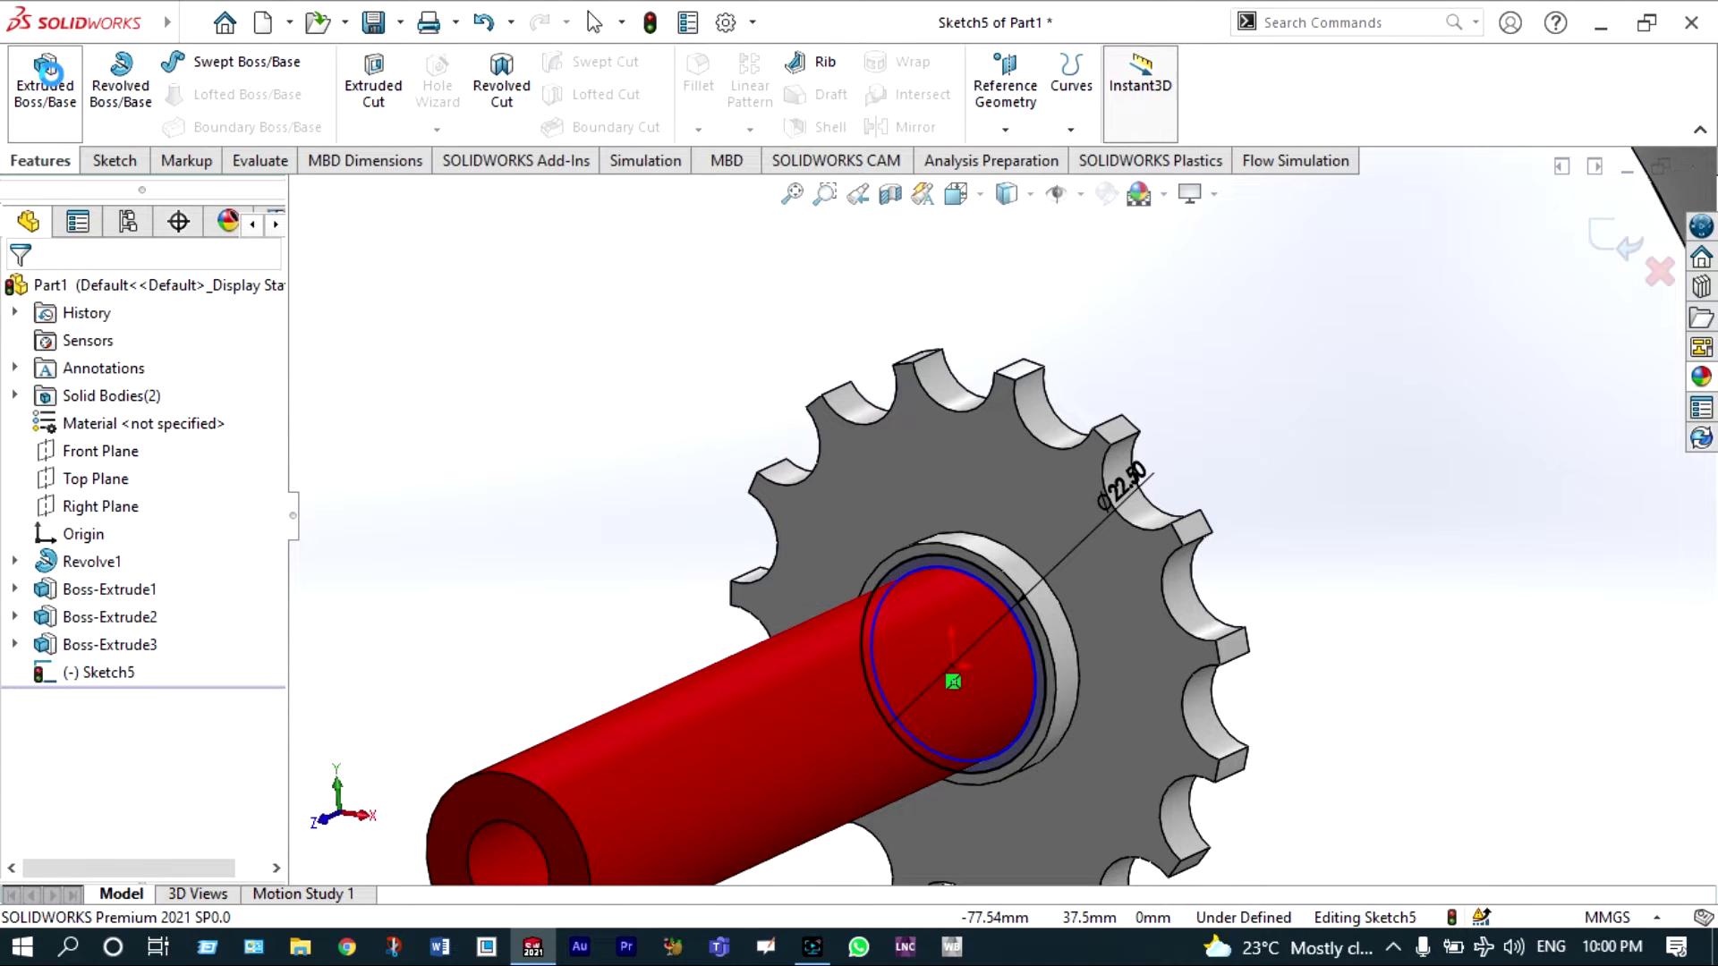
{"action": "left_click", "coordinate": [50, 71]}
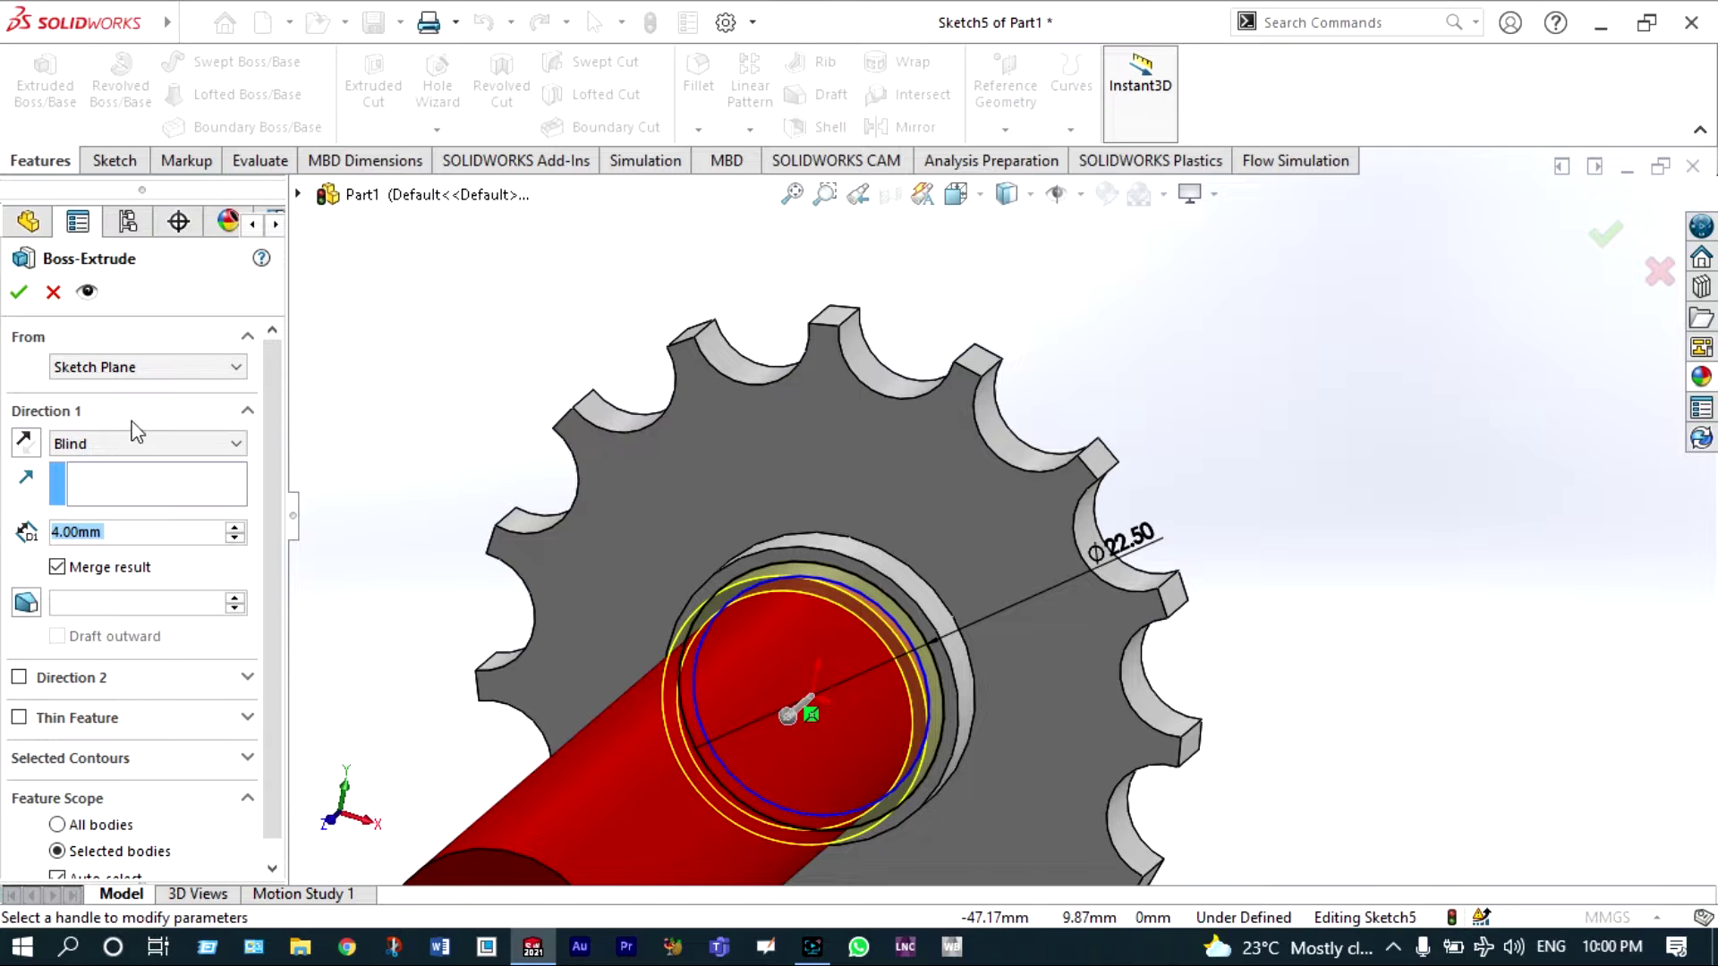
{"action": "left_click", "coordinate": [18, 292]}
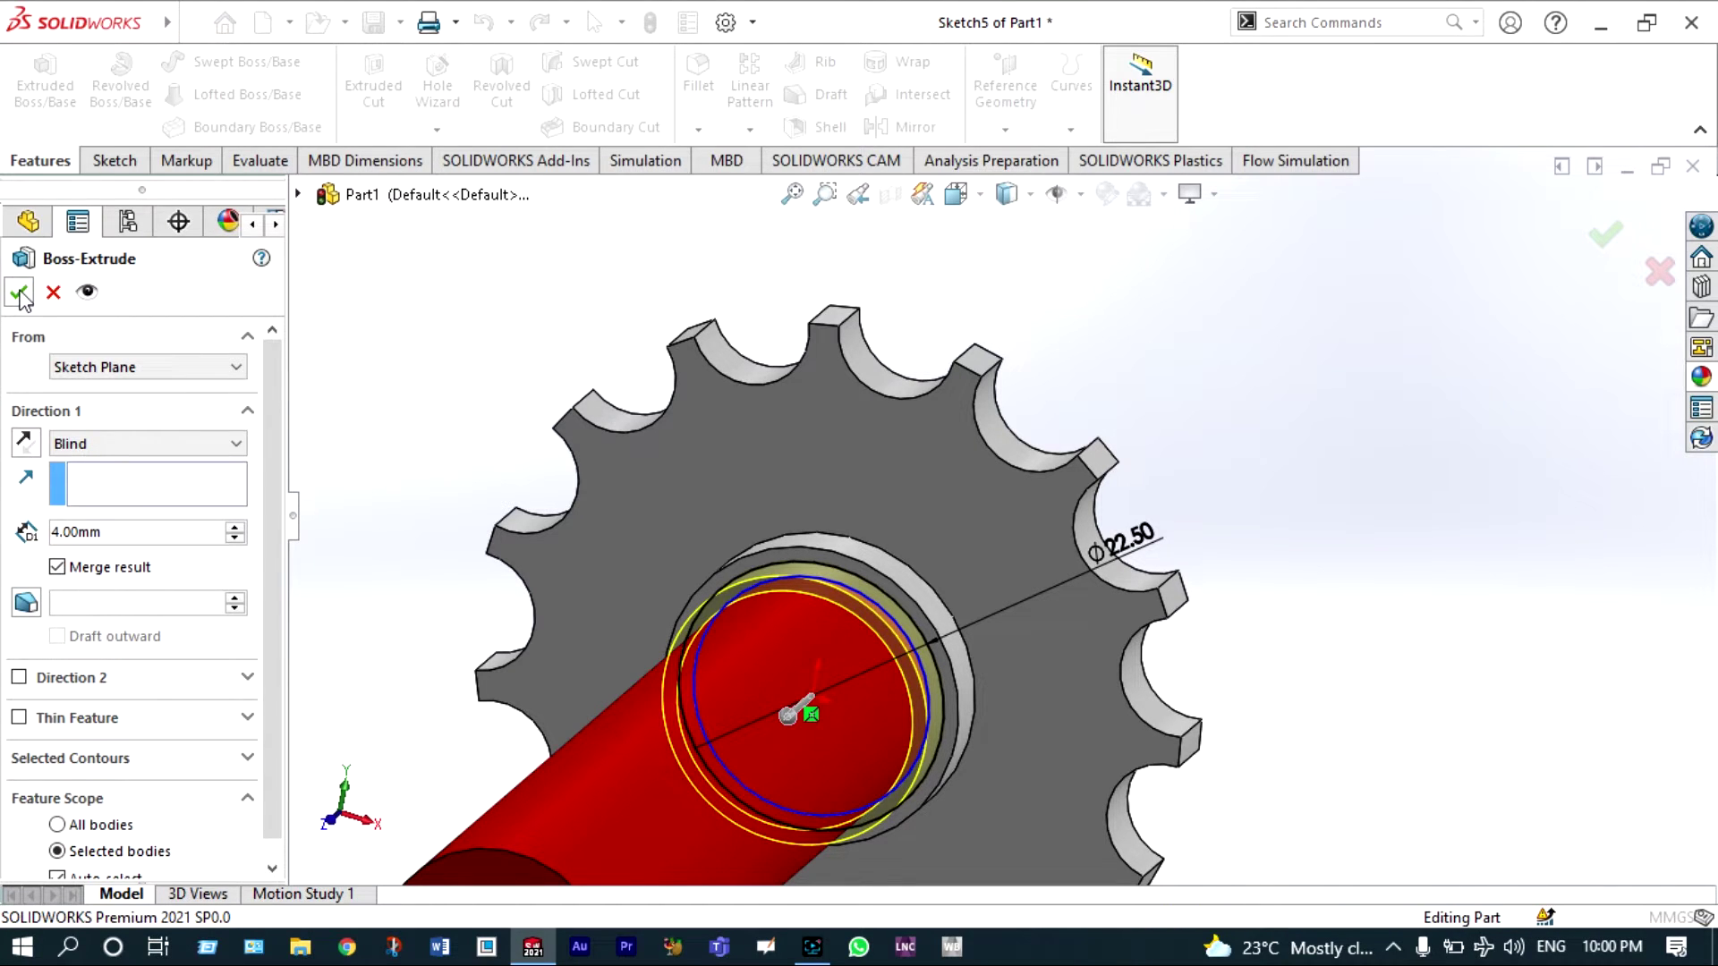
- Fillet the circular edge where the 22.5 mm step meets the 25 mm collar
{"action": "scroll", "coordinate": [989, 596], "scroll_direction": "down", "scroll_amount": 5}
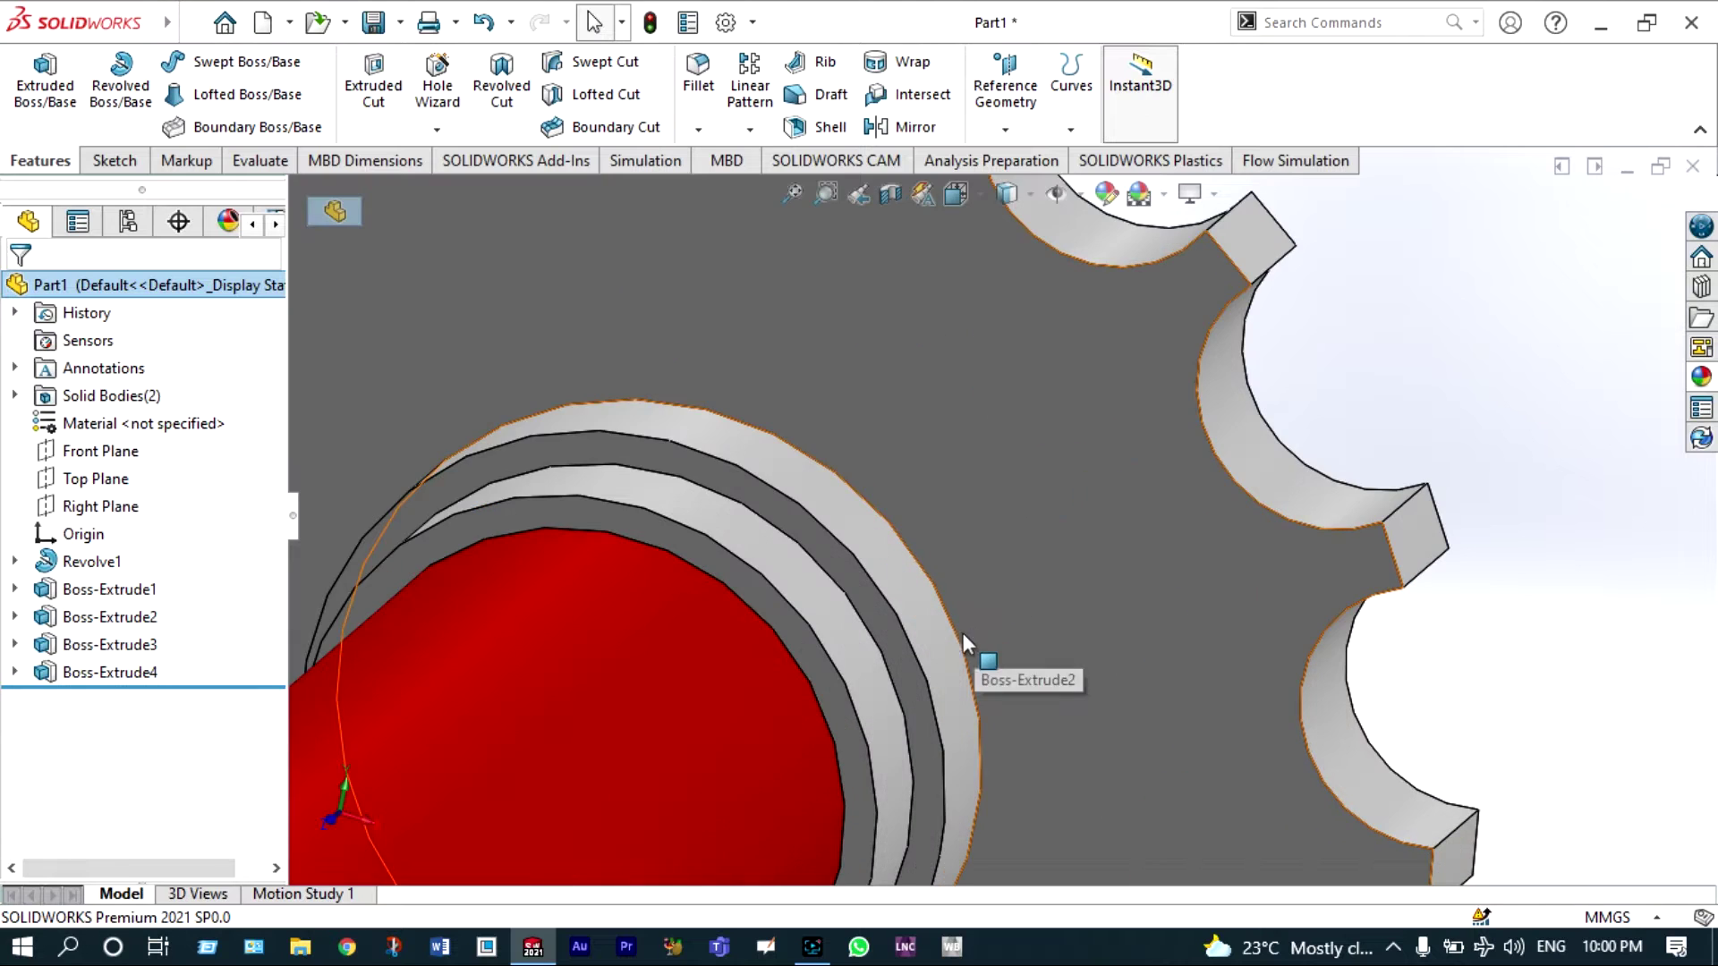
{"action": "left_click", "coordinate": [882, 660]}
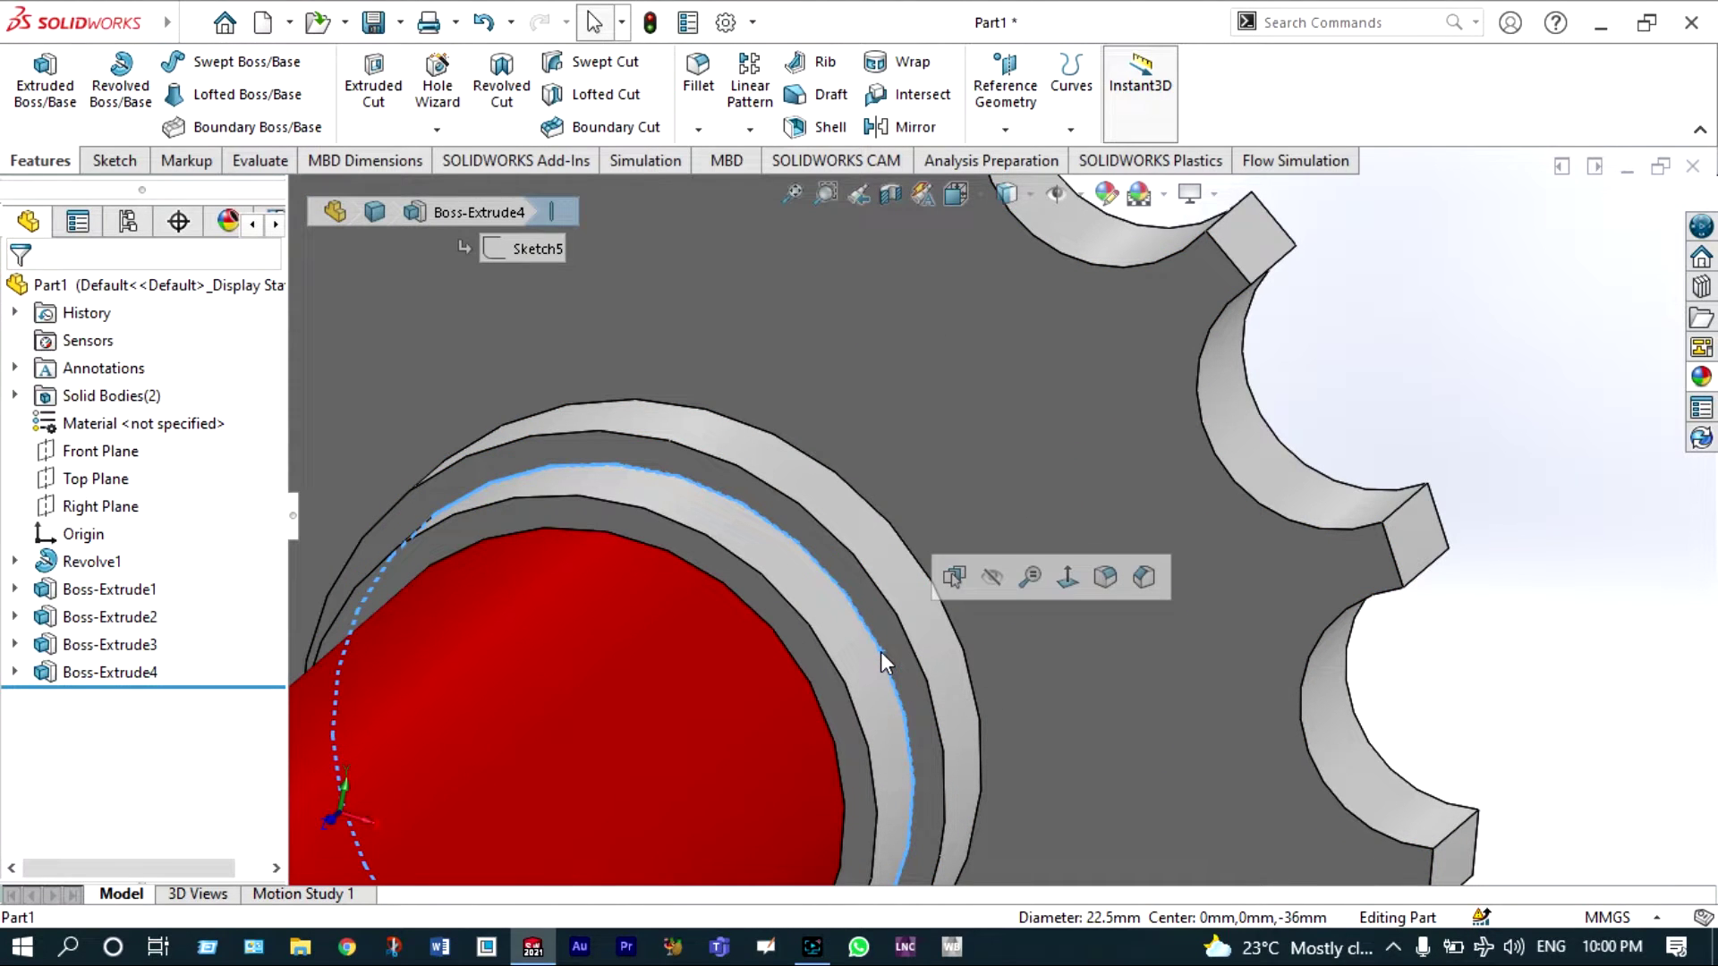
{"action": "left_click", "coordinate": [1105, 577]}
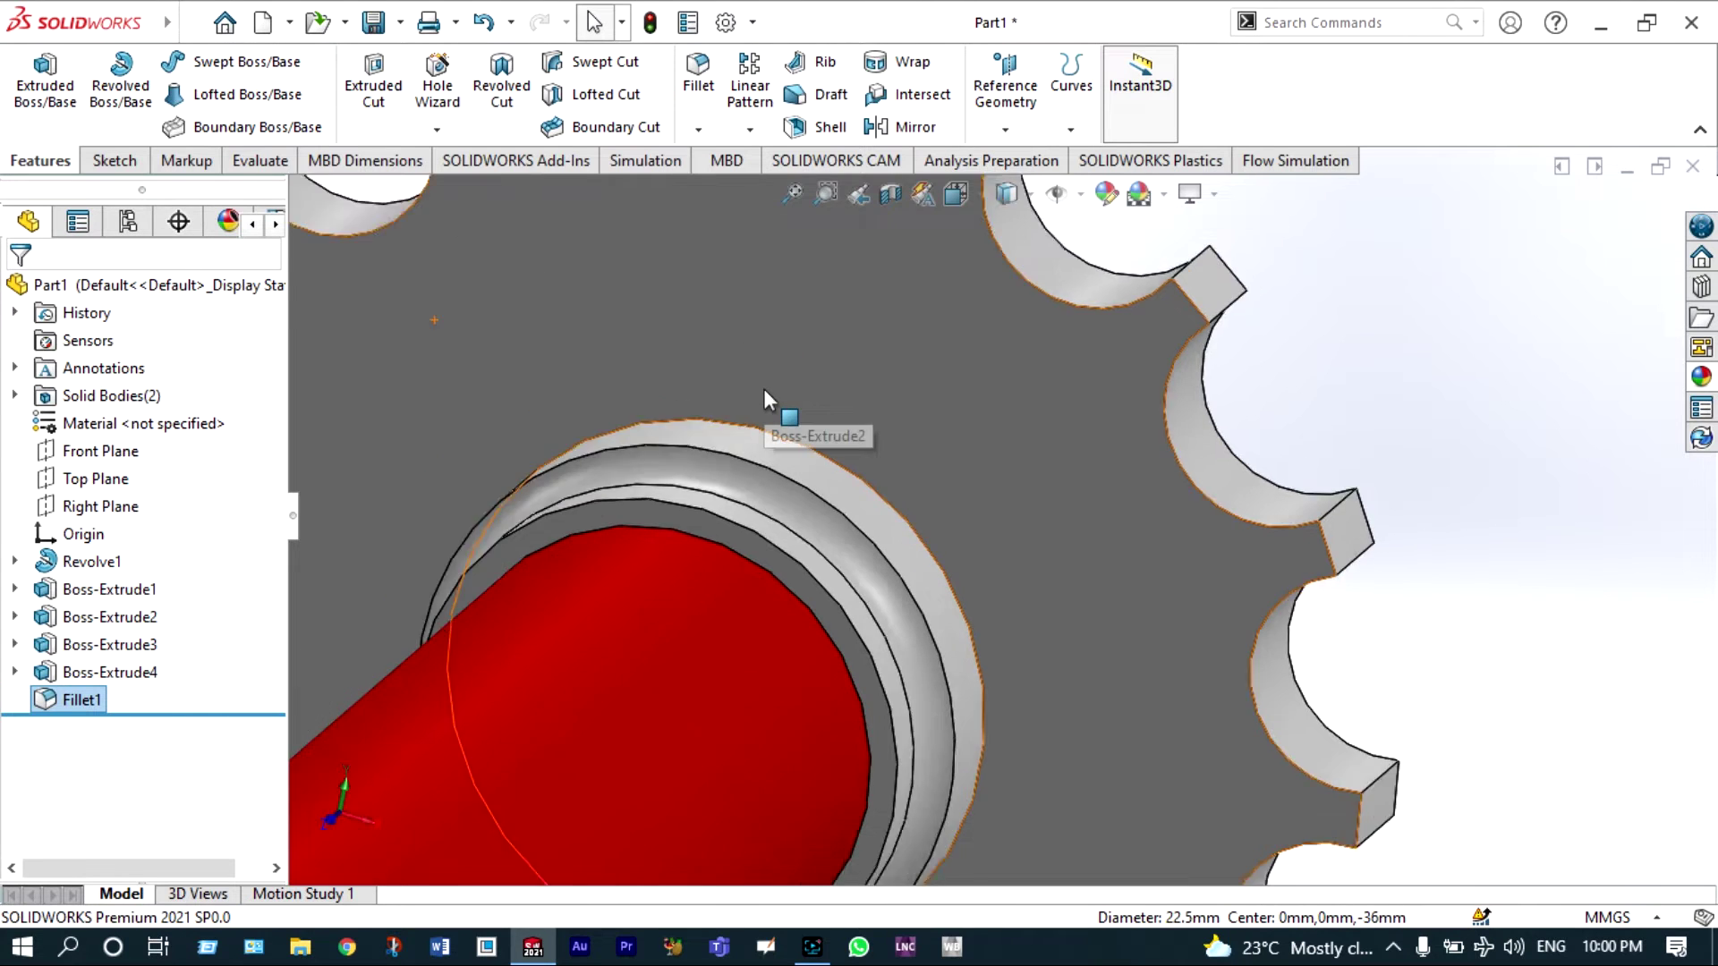
{"action": "scroll", "coordinate": [766, 394], "scroll_direction": "up", "scroll_amount": 3}
{"action": "scroll", "coordinate": [871, 460], "scroll_direction": "down", "scroll_amount": 2}
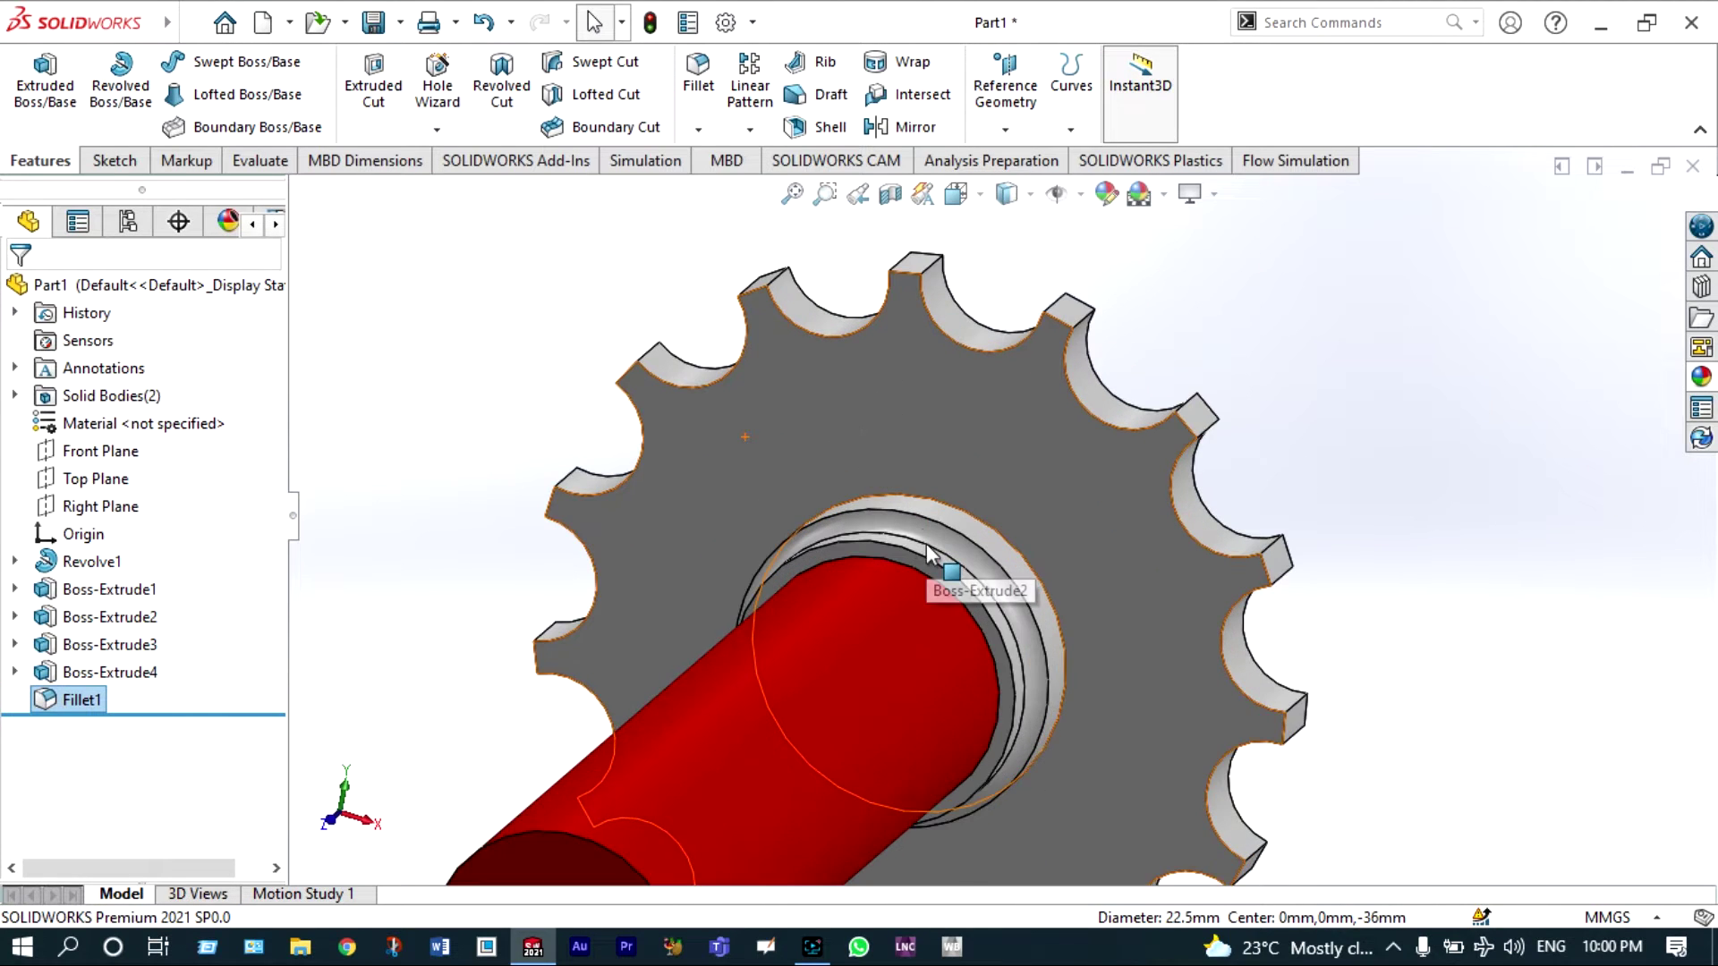
- Colour the collar's fillet, its base extrusion and its 22.5 mm step black
{"action": "scroll", "coordinate": [927, 548], "scroll_direction": "down", "scroll_amount": 1}
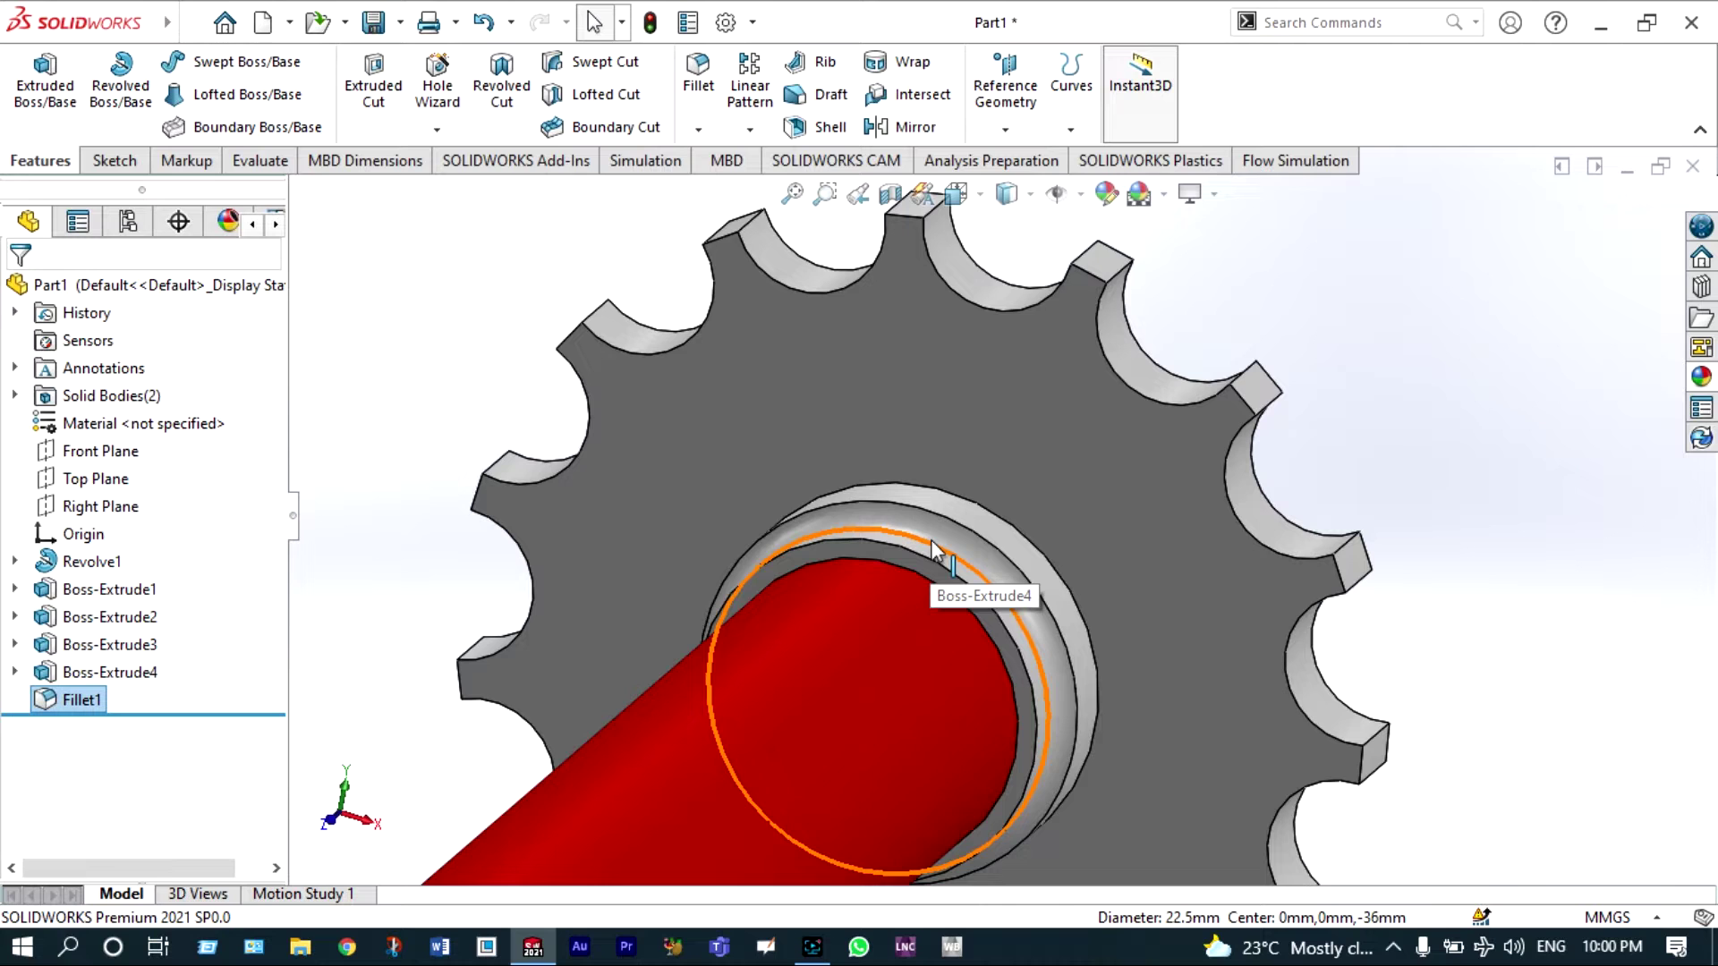
{"action": "left_click", "coordinate": [108, 679]}
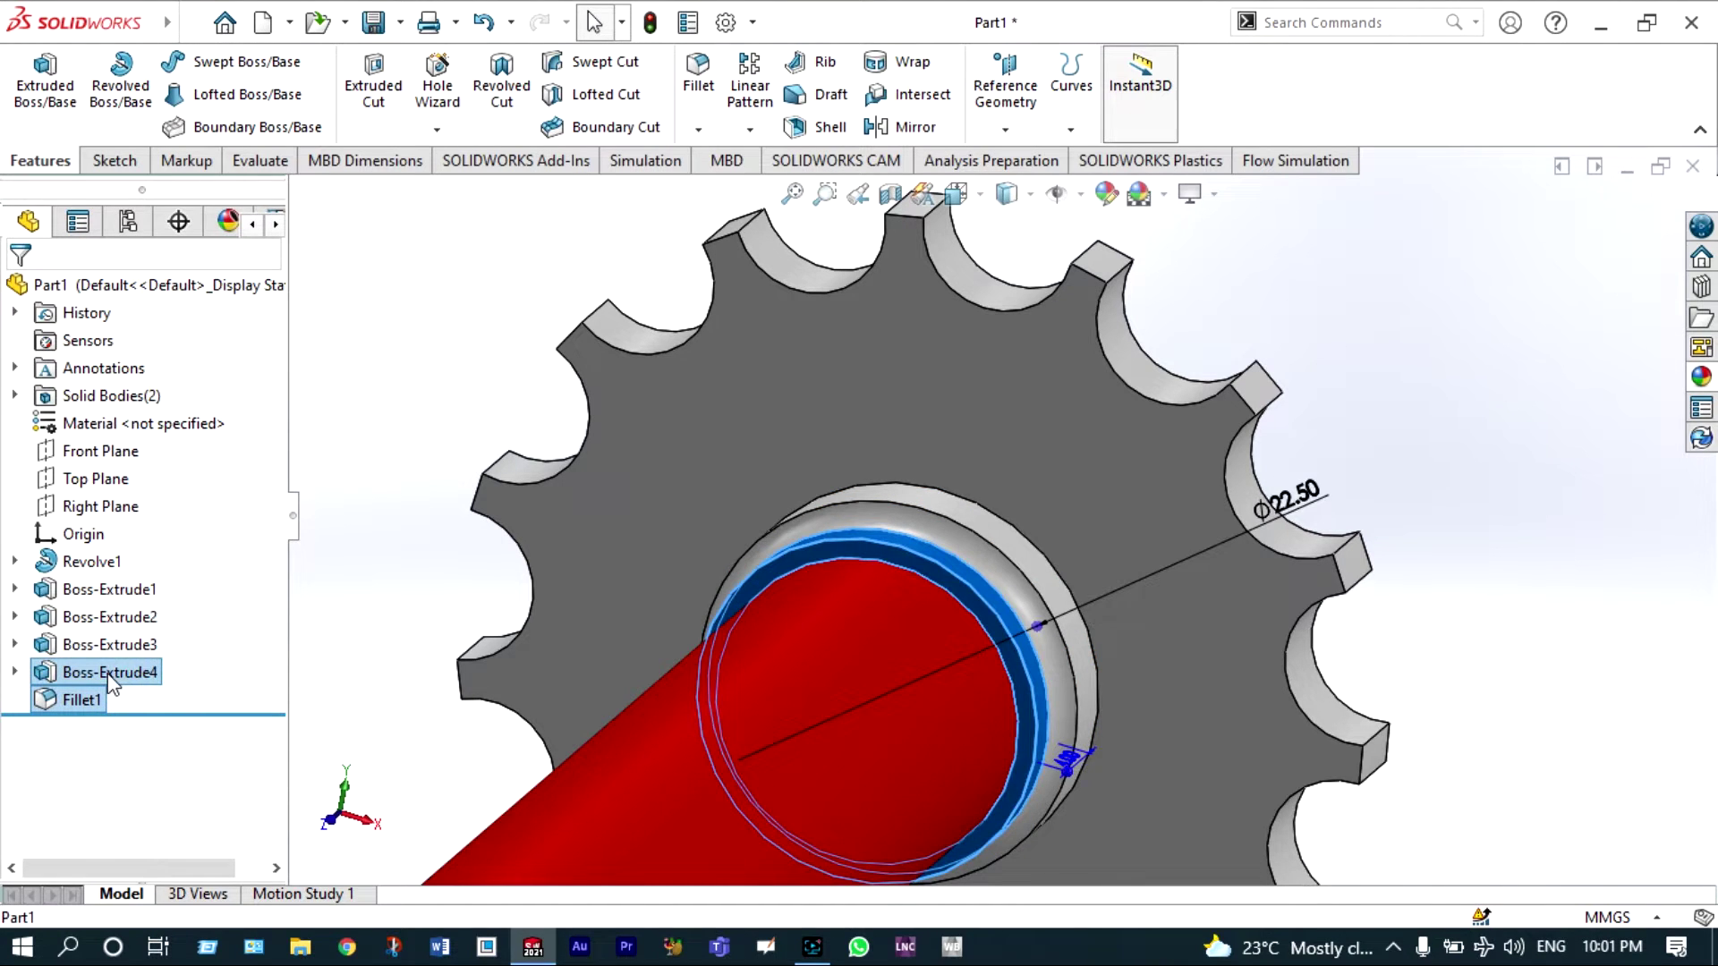
{"action": "left_click", "coordinate": [109, 644], "text": "ctrl"}
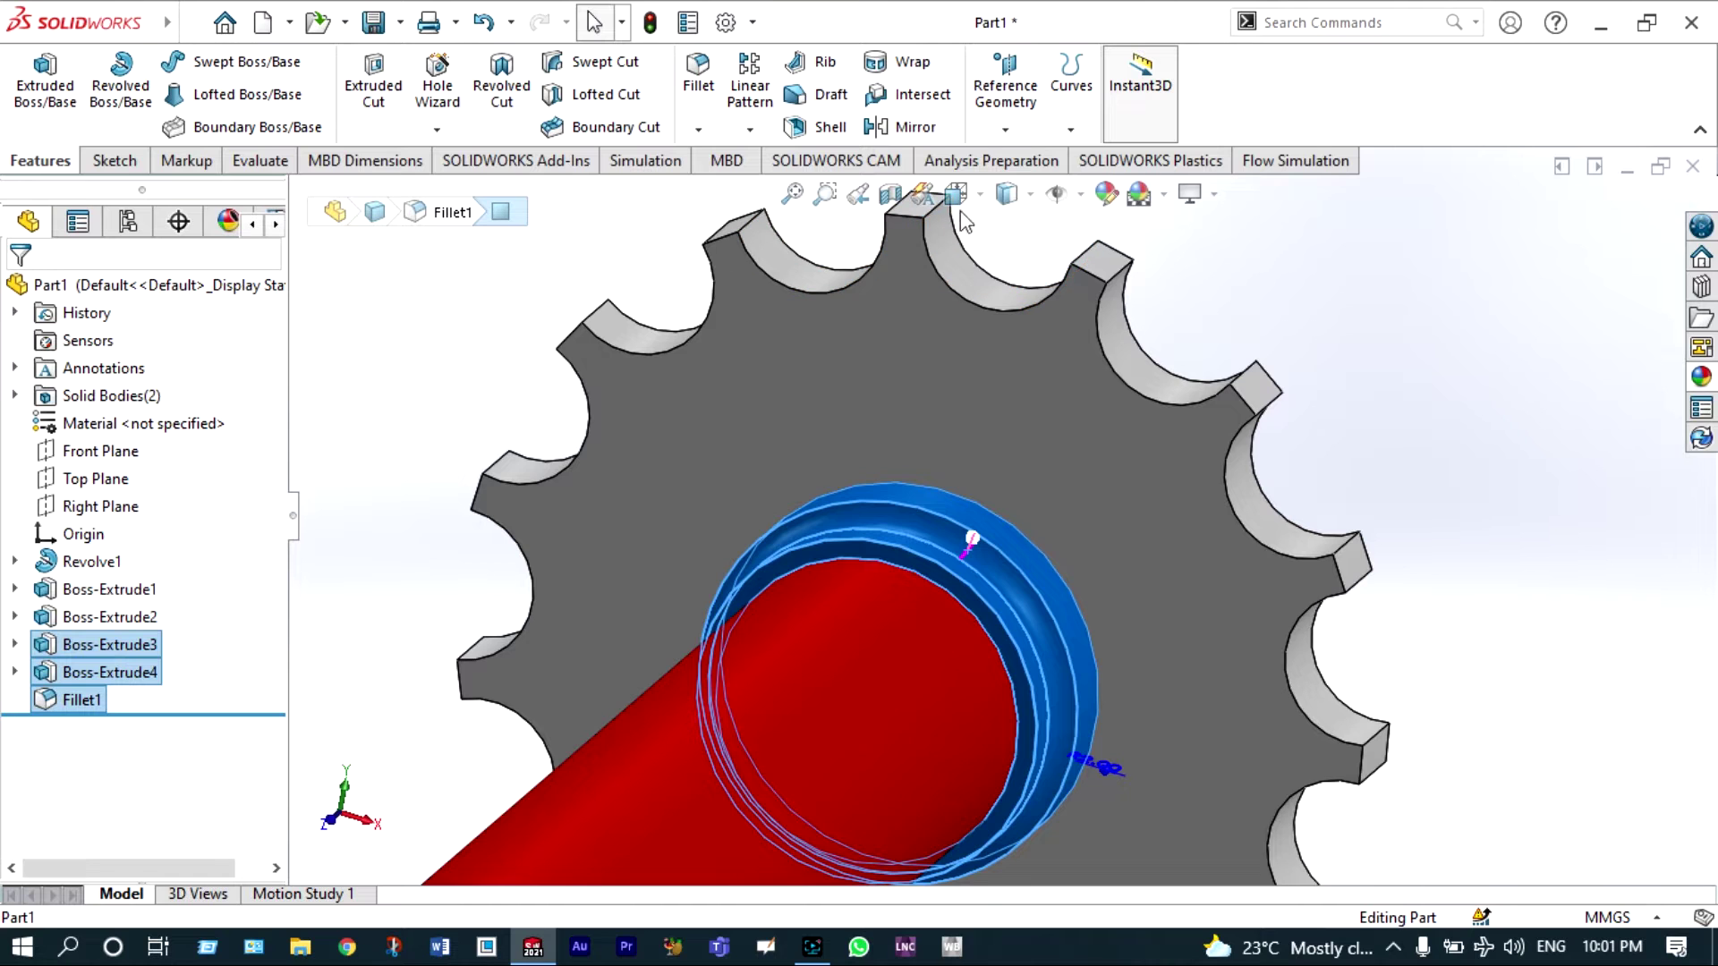
{"action": "left_click", "coordinate": [1108, 196]}
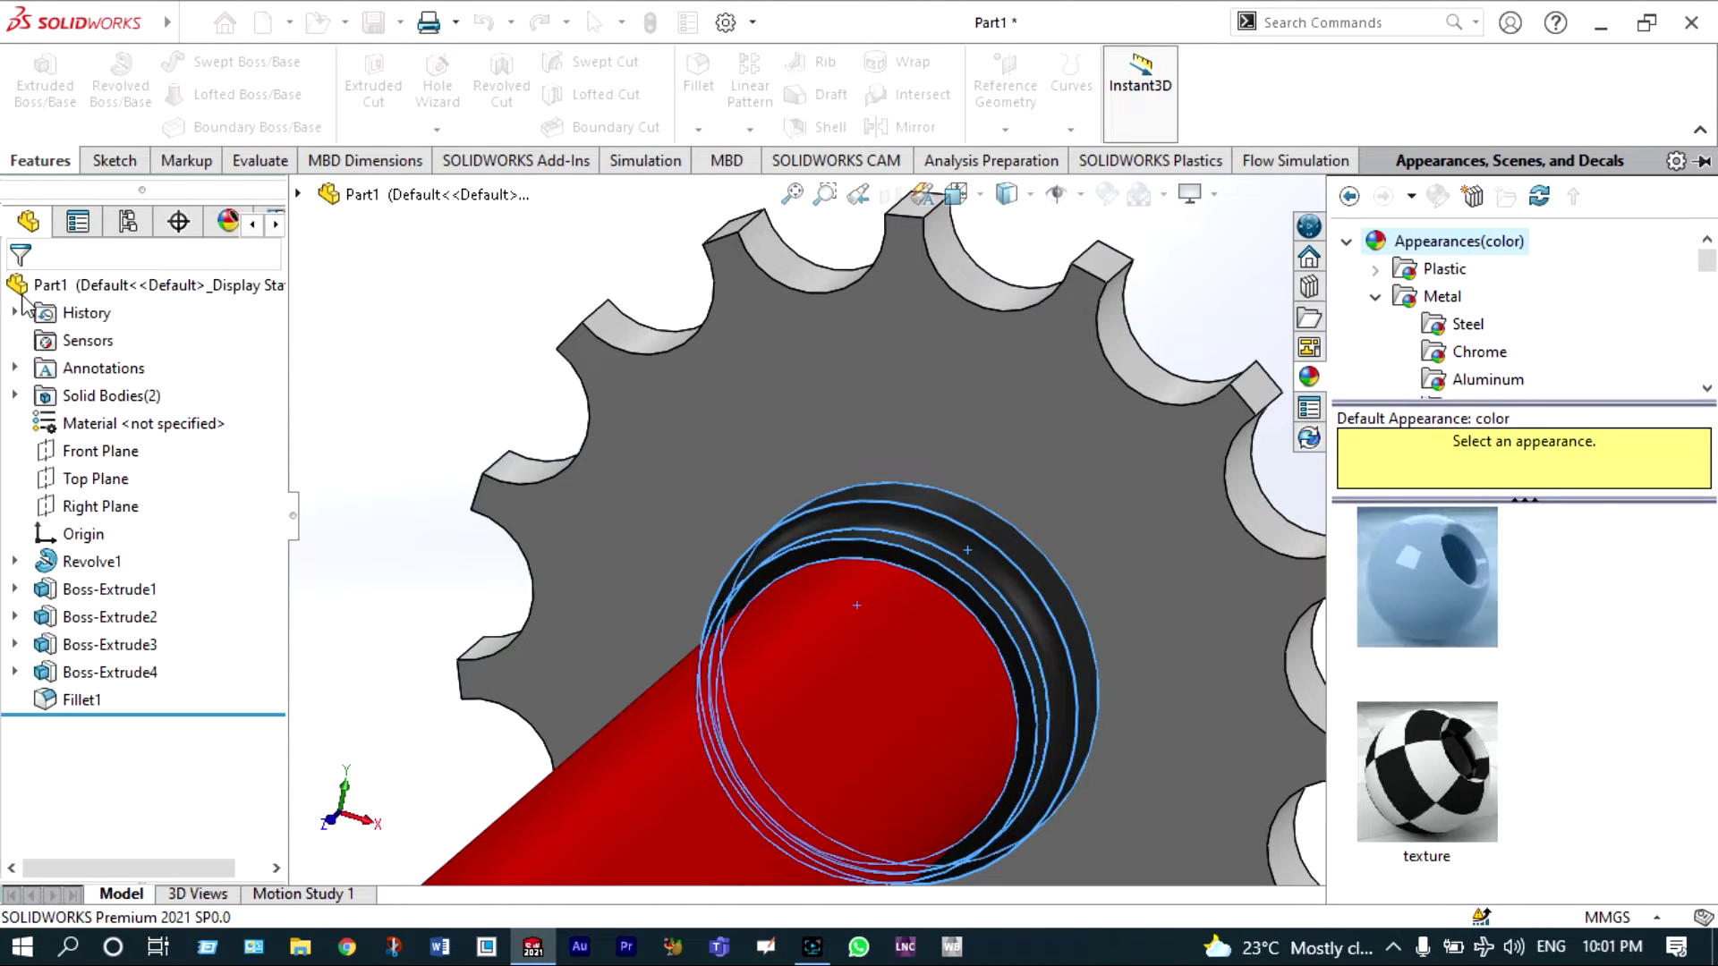
- Mirror the collar's fillet and both collar extrusions about the Front Plane, with Propagate visual properties enabled
{"action": "scroll", "coordinate": [926, 456], "scroll_direction": "up", "scroll_amount": 5}
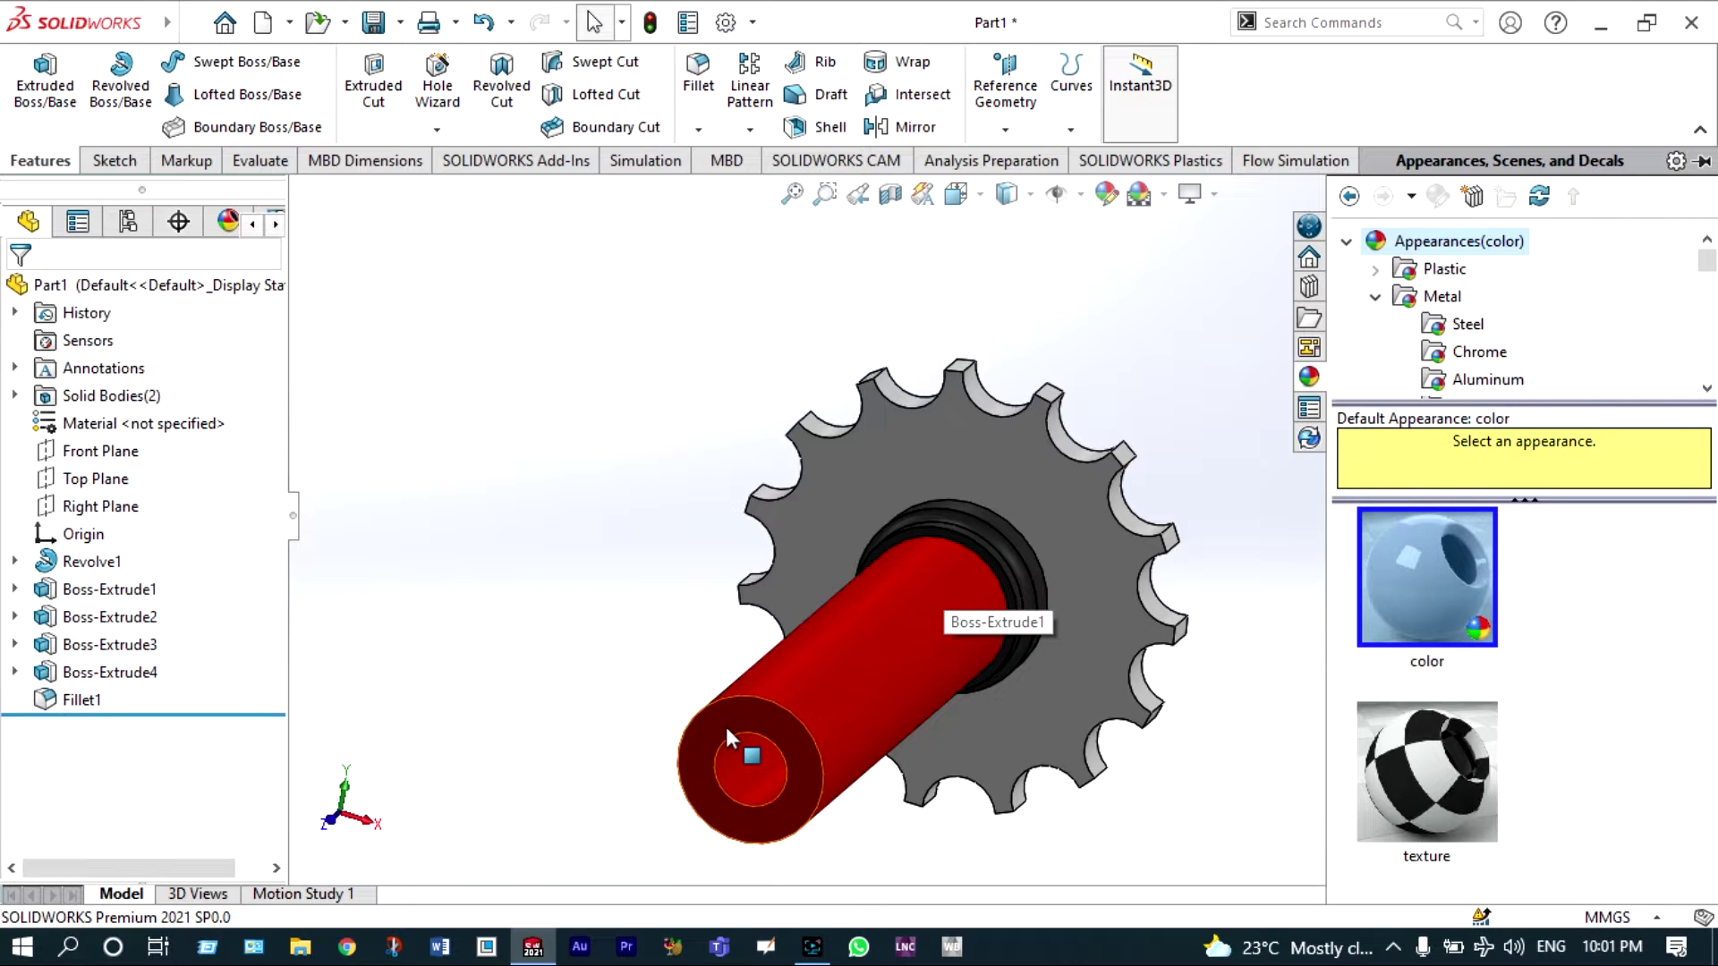
{"action": "left_click", "coordinate": [913, 132]}
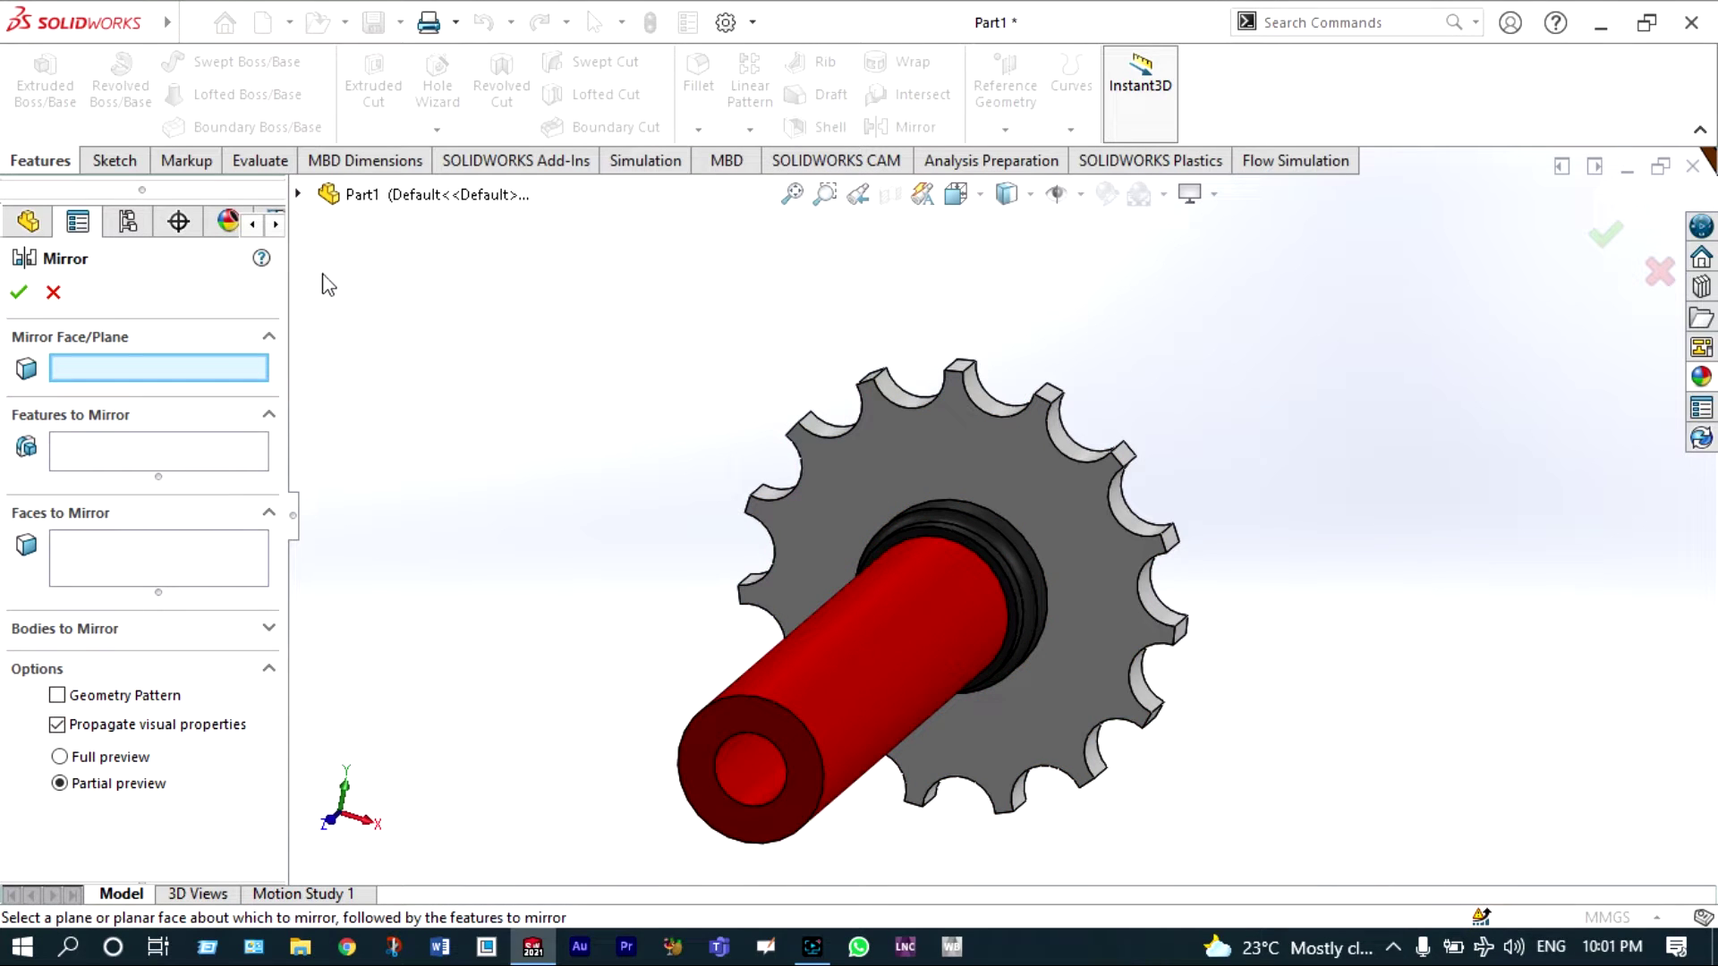
{"action": "left_click", "coordinate": [298, 193]}
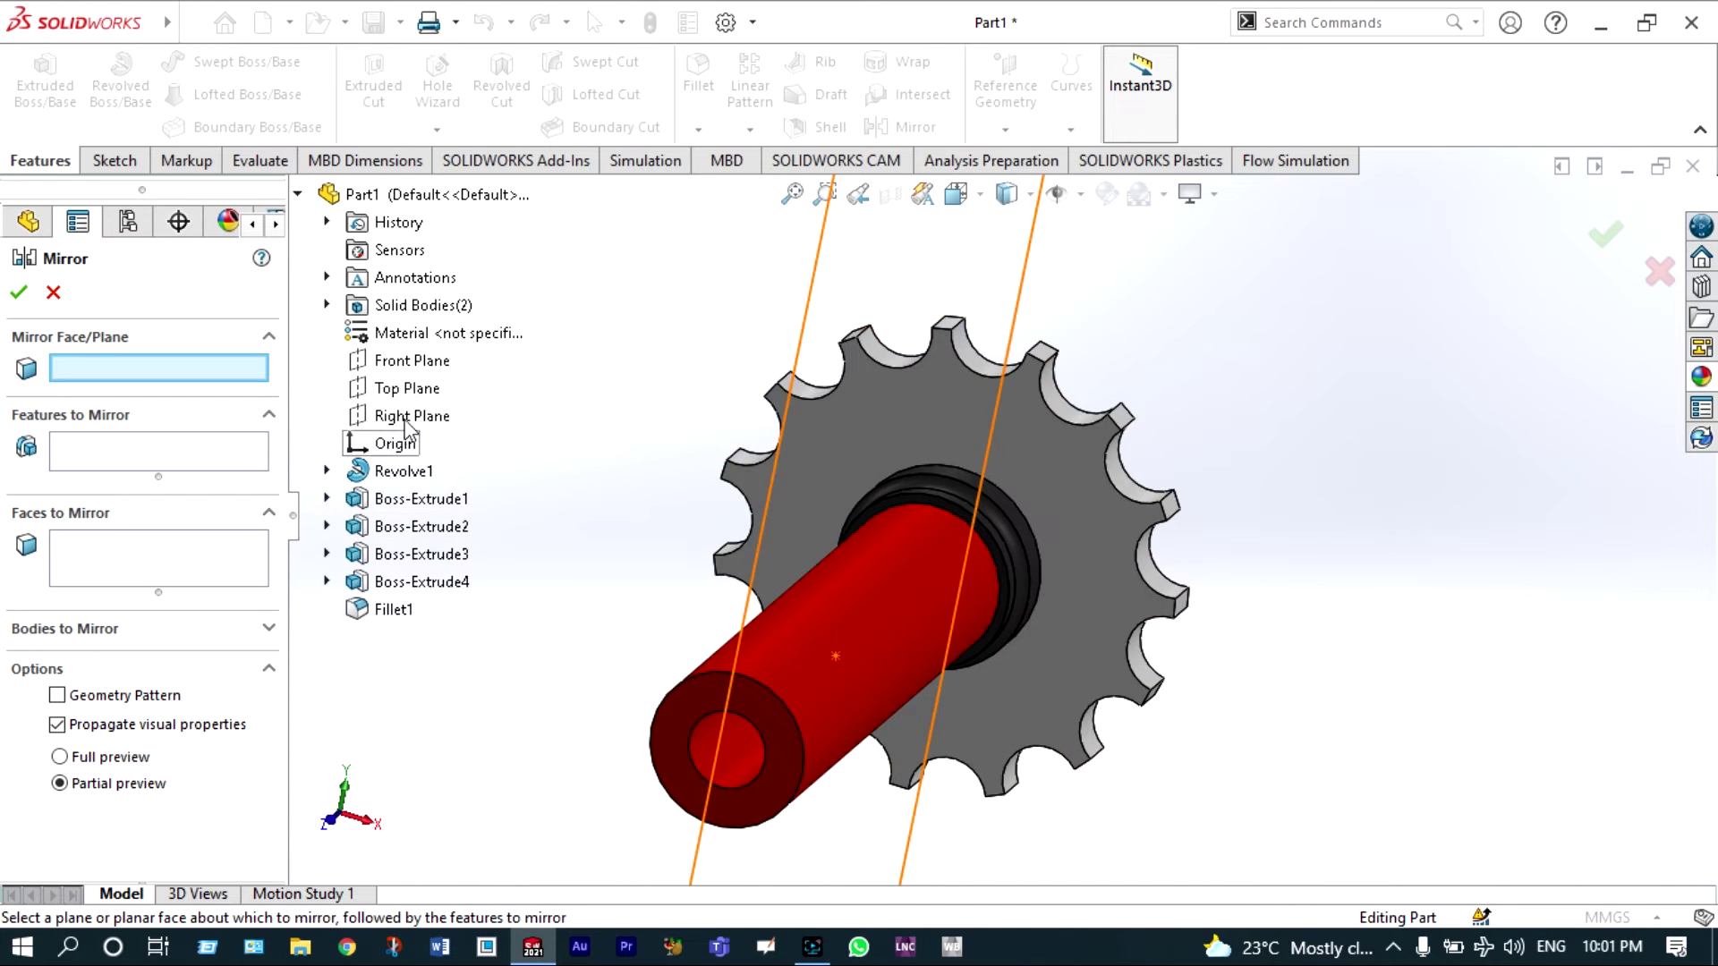
{"action": "left_click", "coordinate": [411, 361]}
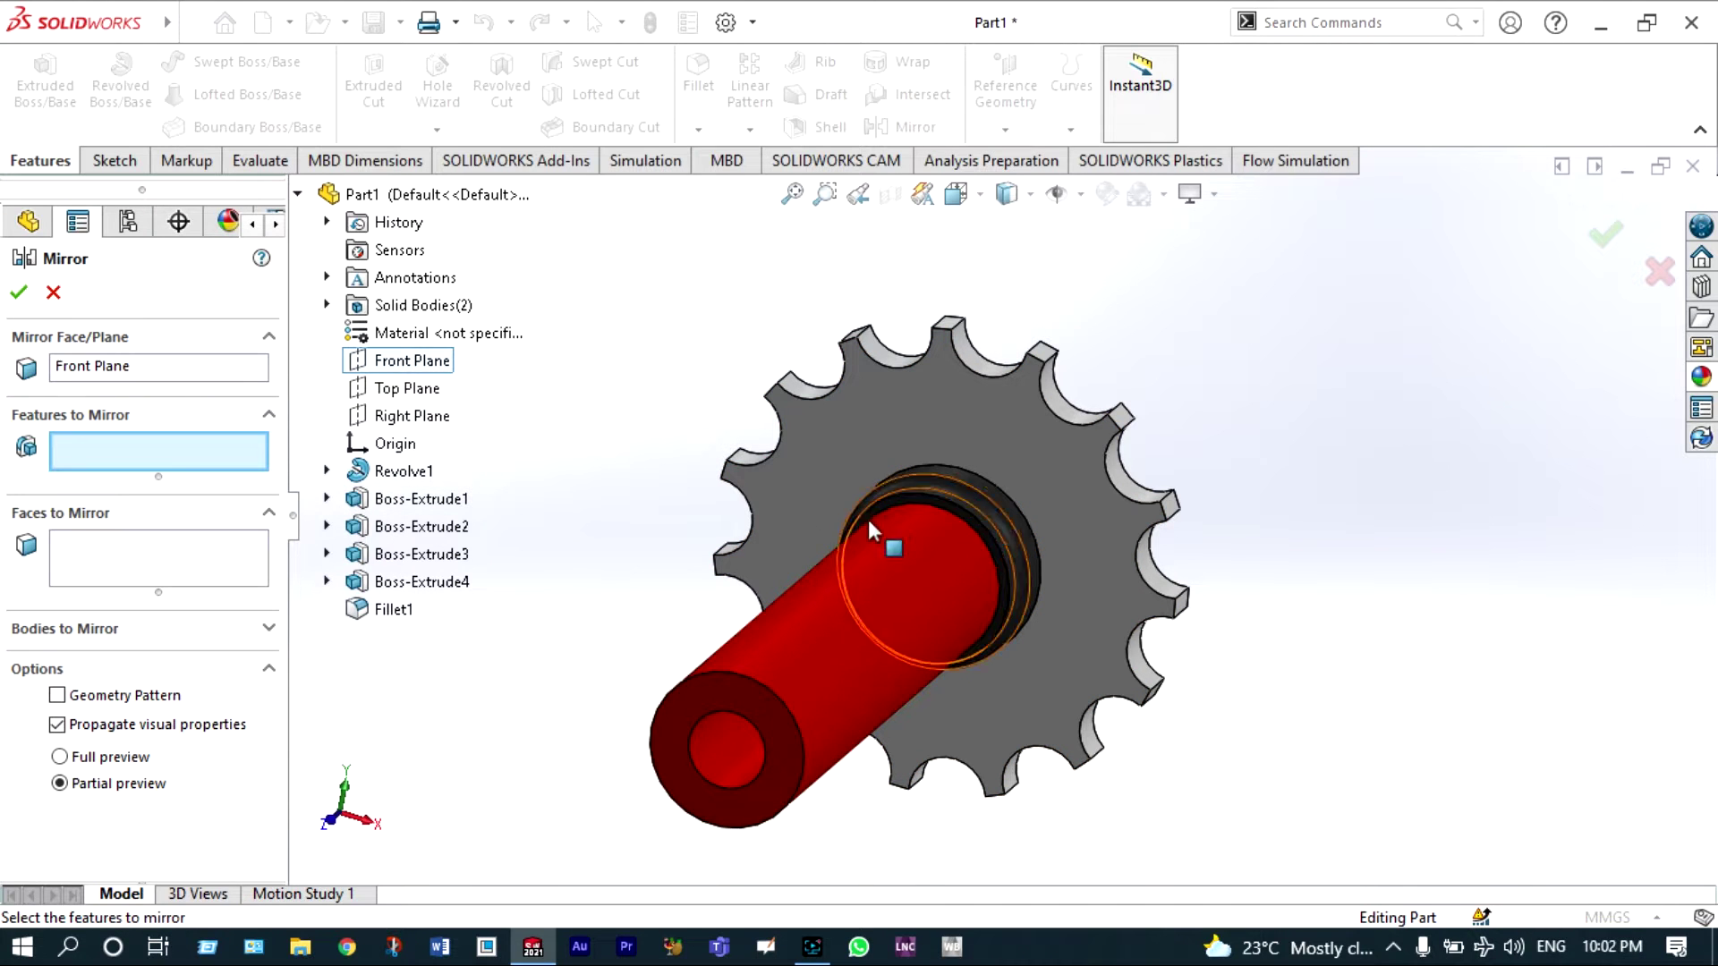
{"action": "left_click", "coordinate": [394, 611]}
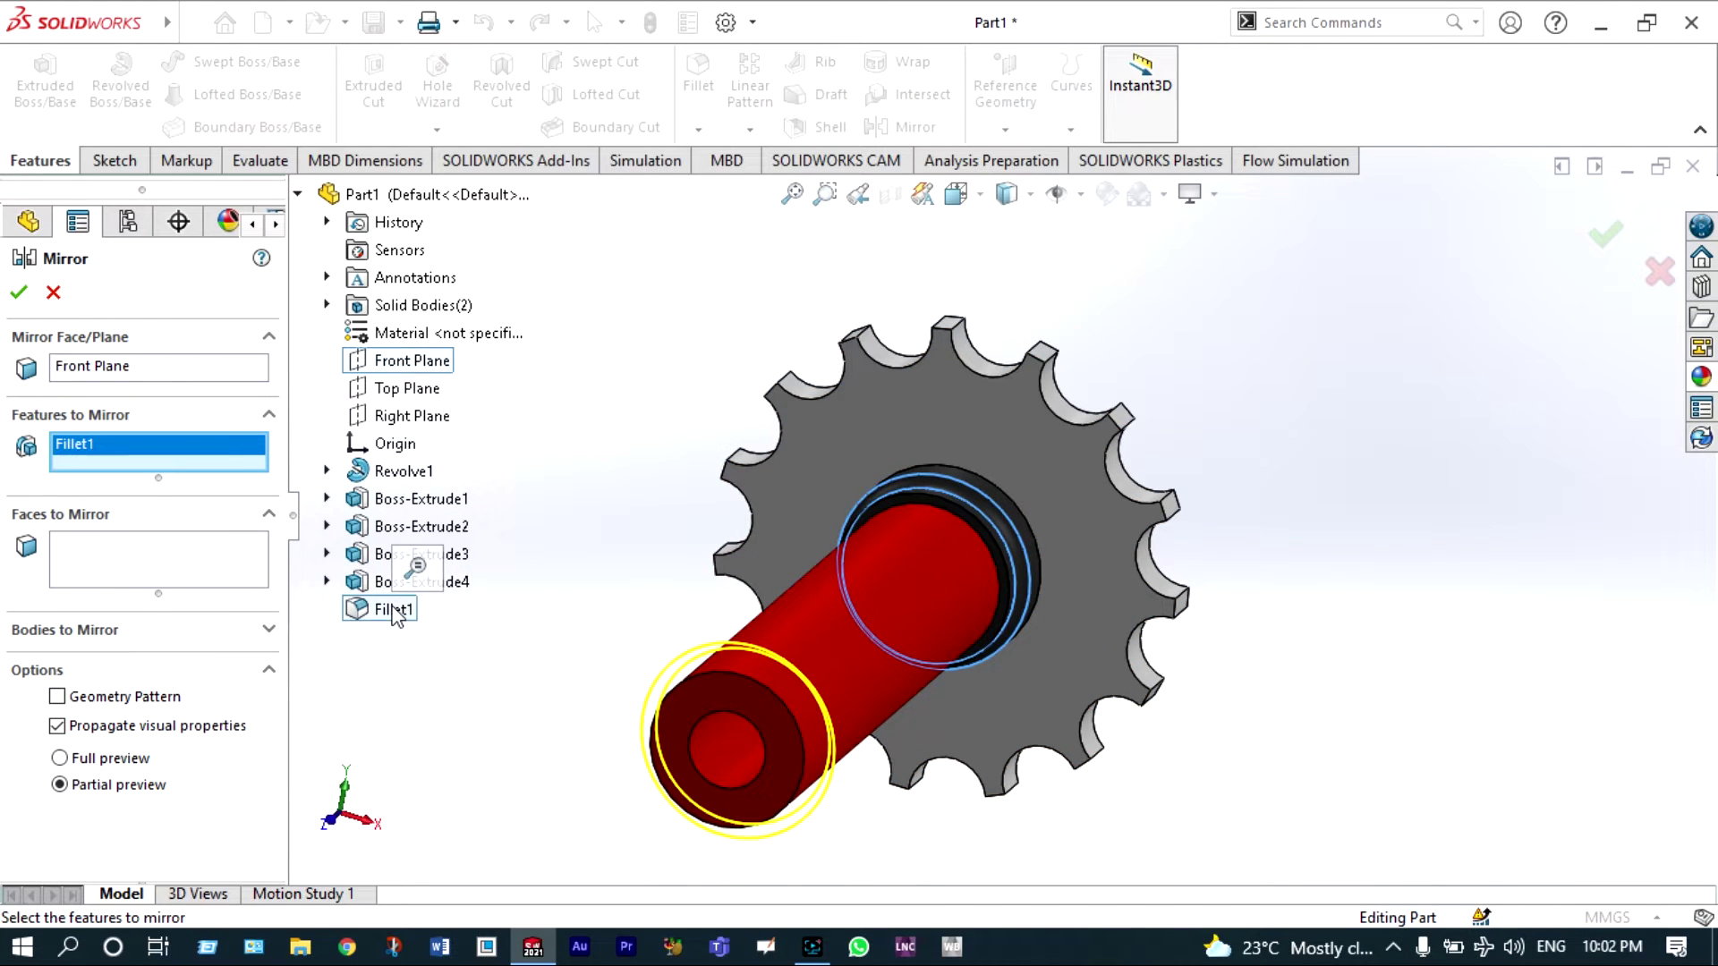
{"action": "left_click", "coordinate": [413, 584]}
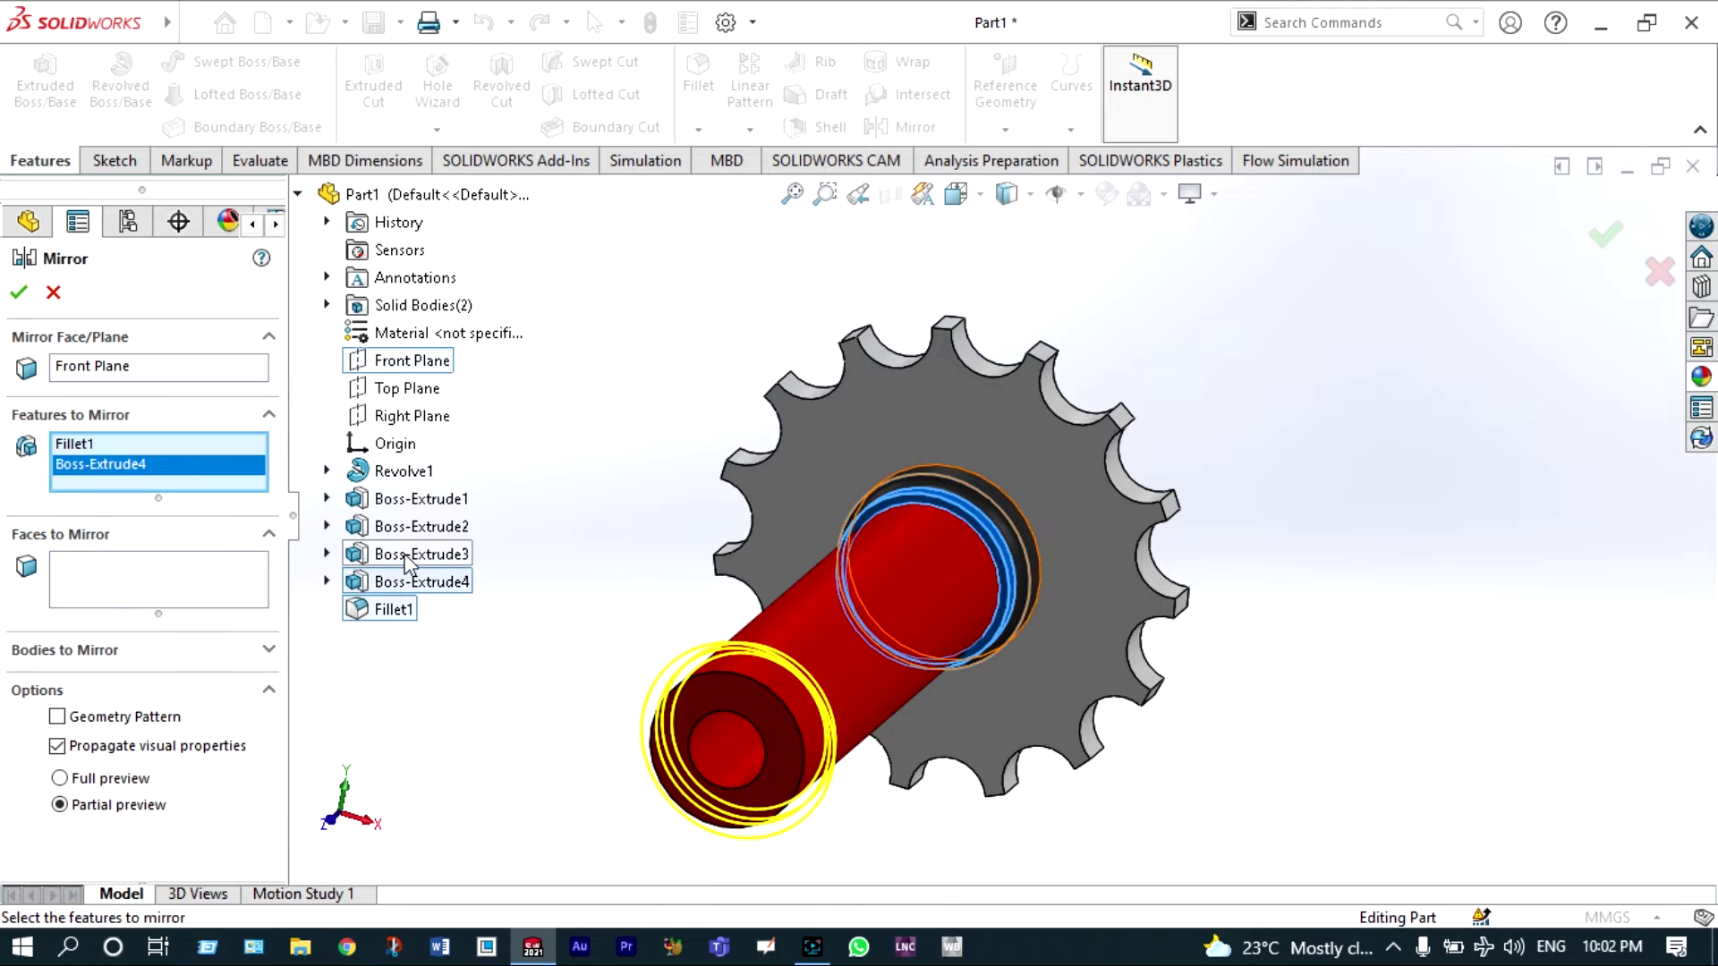
{"action": "left_click", "coordinate": [407, 557]}
{"action": "key", "text": "shift+z"}
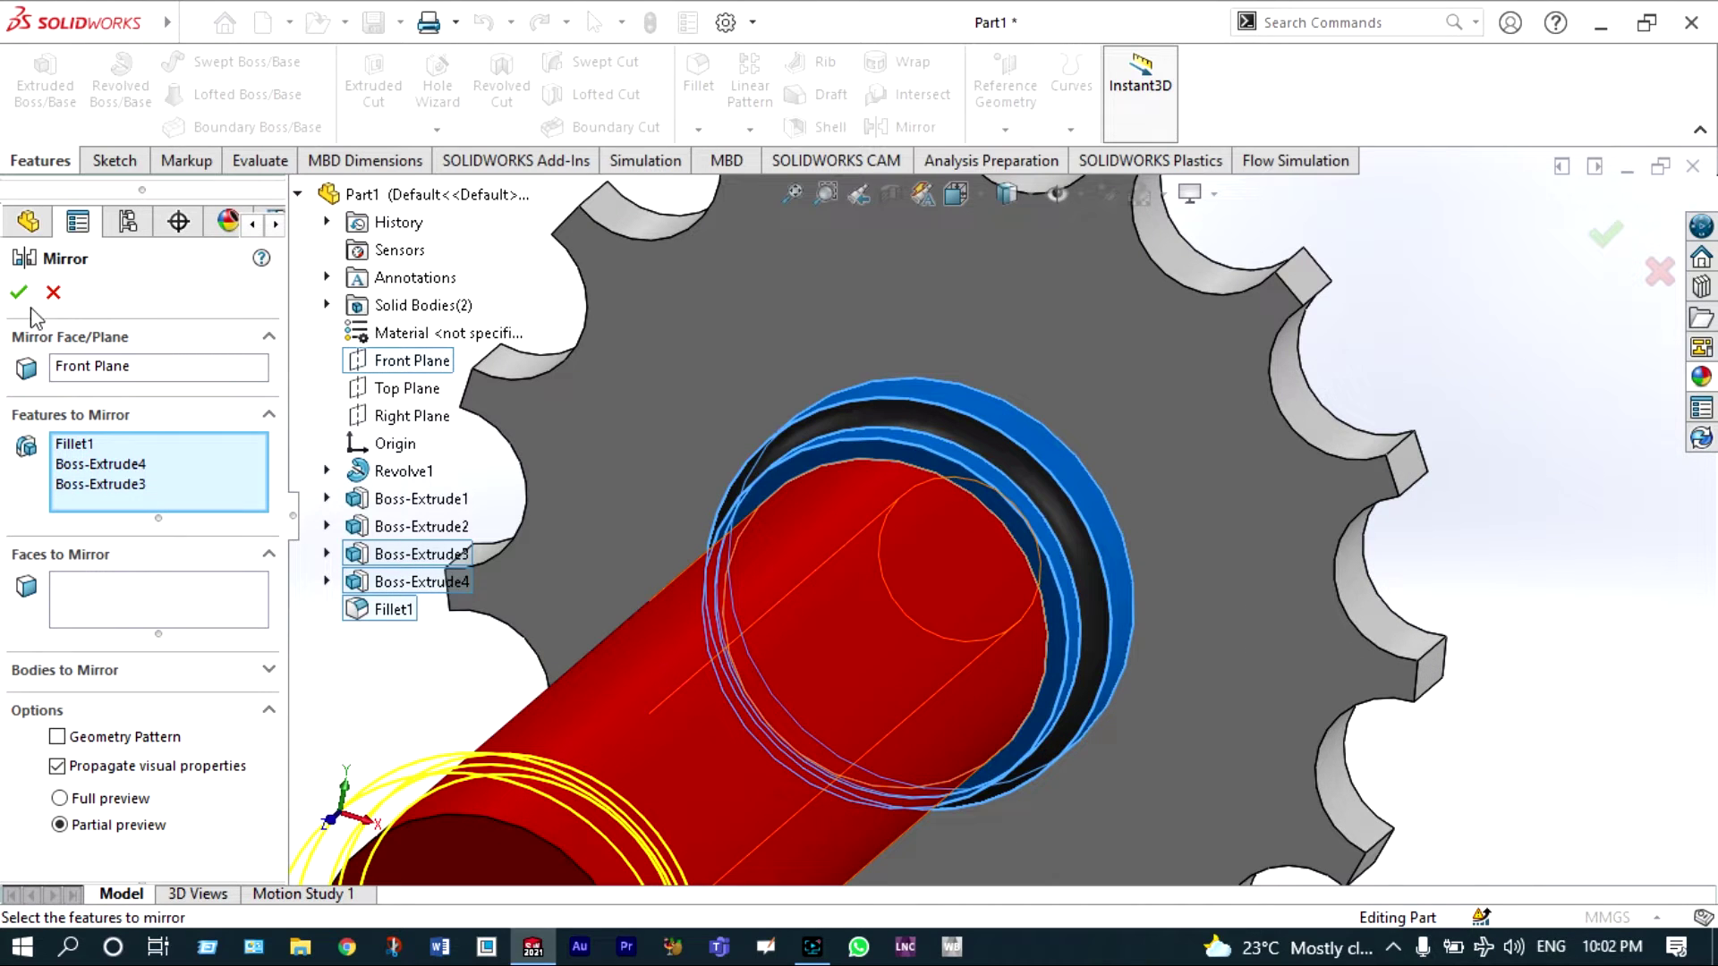
{"action": "left_click", "coordinate": [21, 294]}
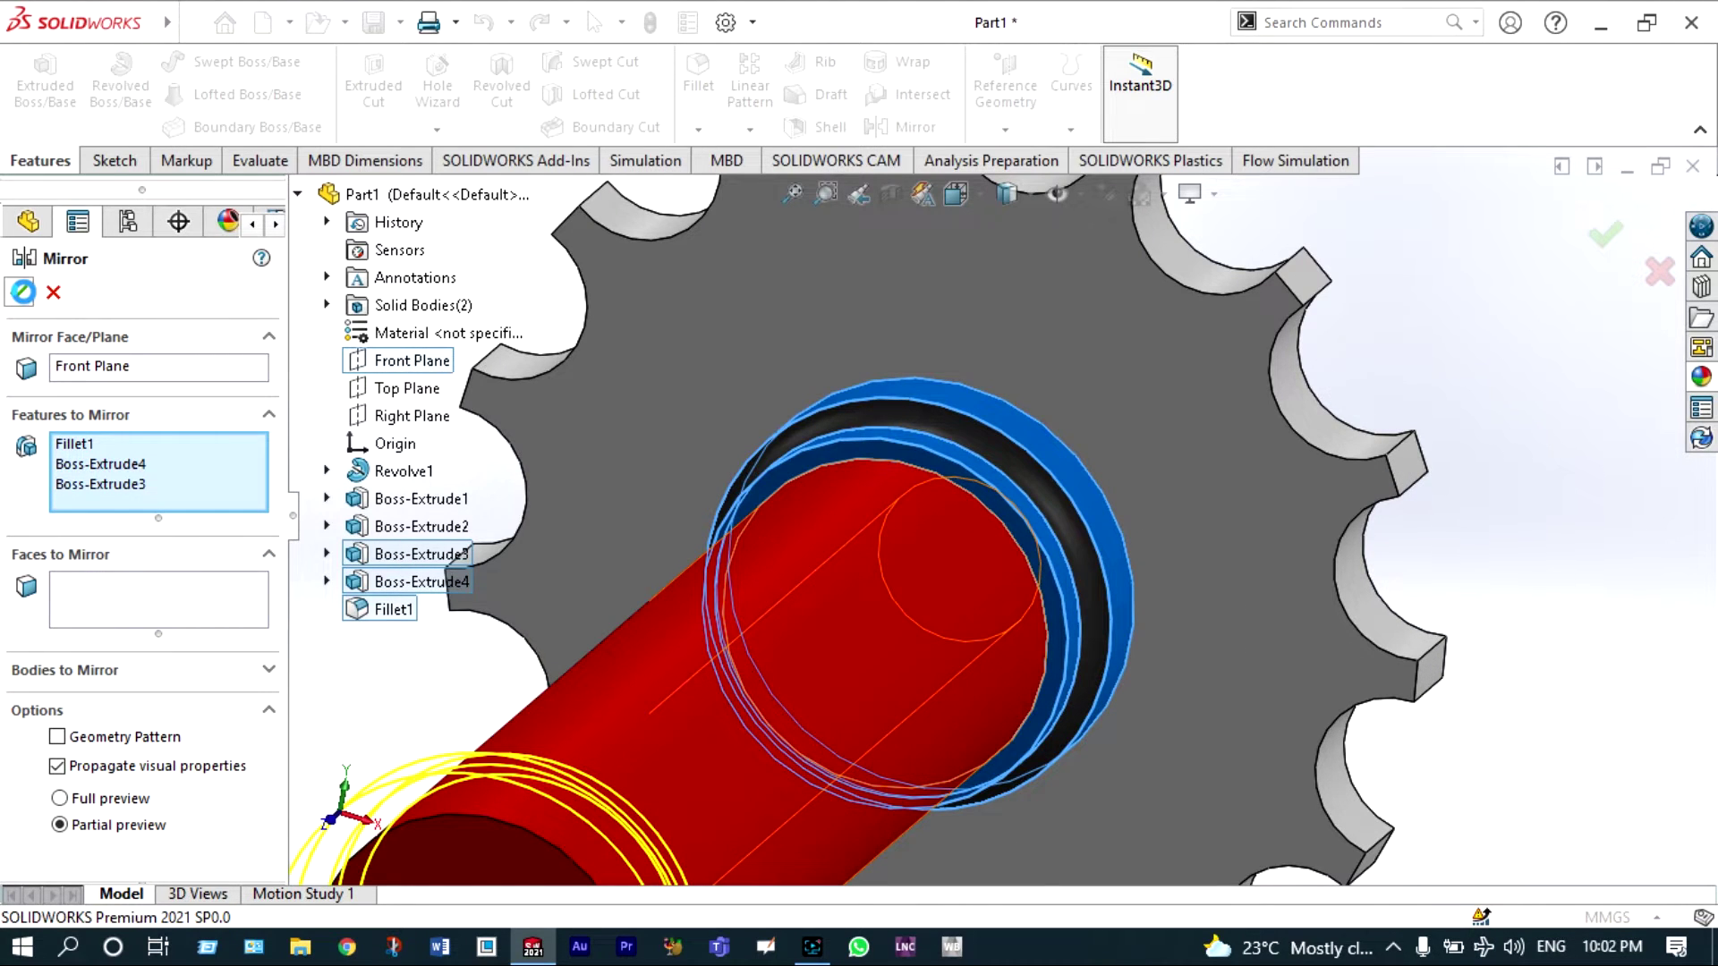
- Open a new sketch on the sprocket's outer flat face, on the side facing away from the tube
{"action": "right_click", "coordinate": [583, 431]}
{"action": "mouse_move", "coordinate": [765, 478]}
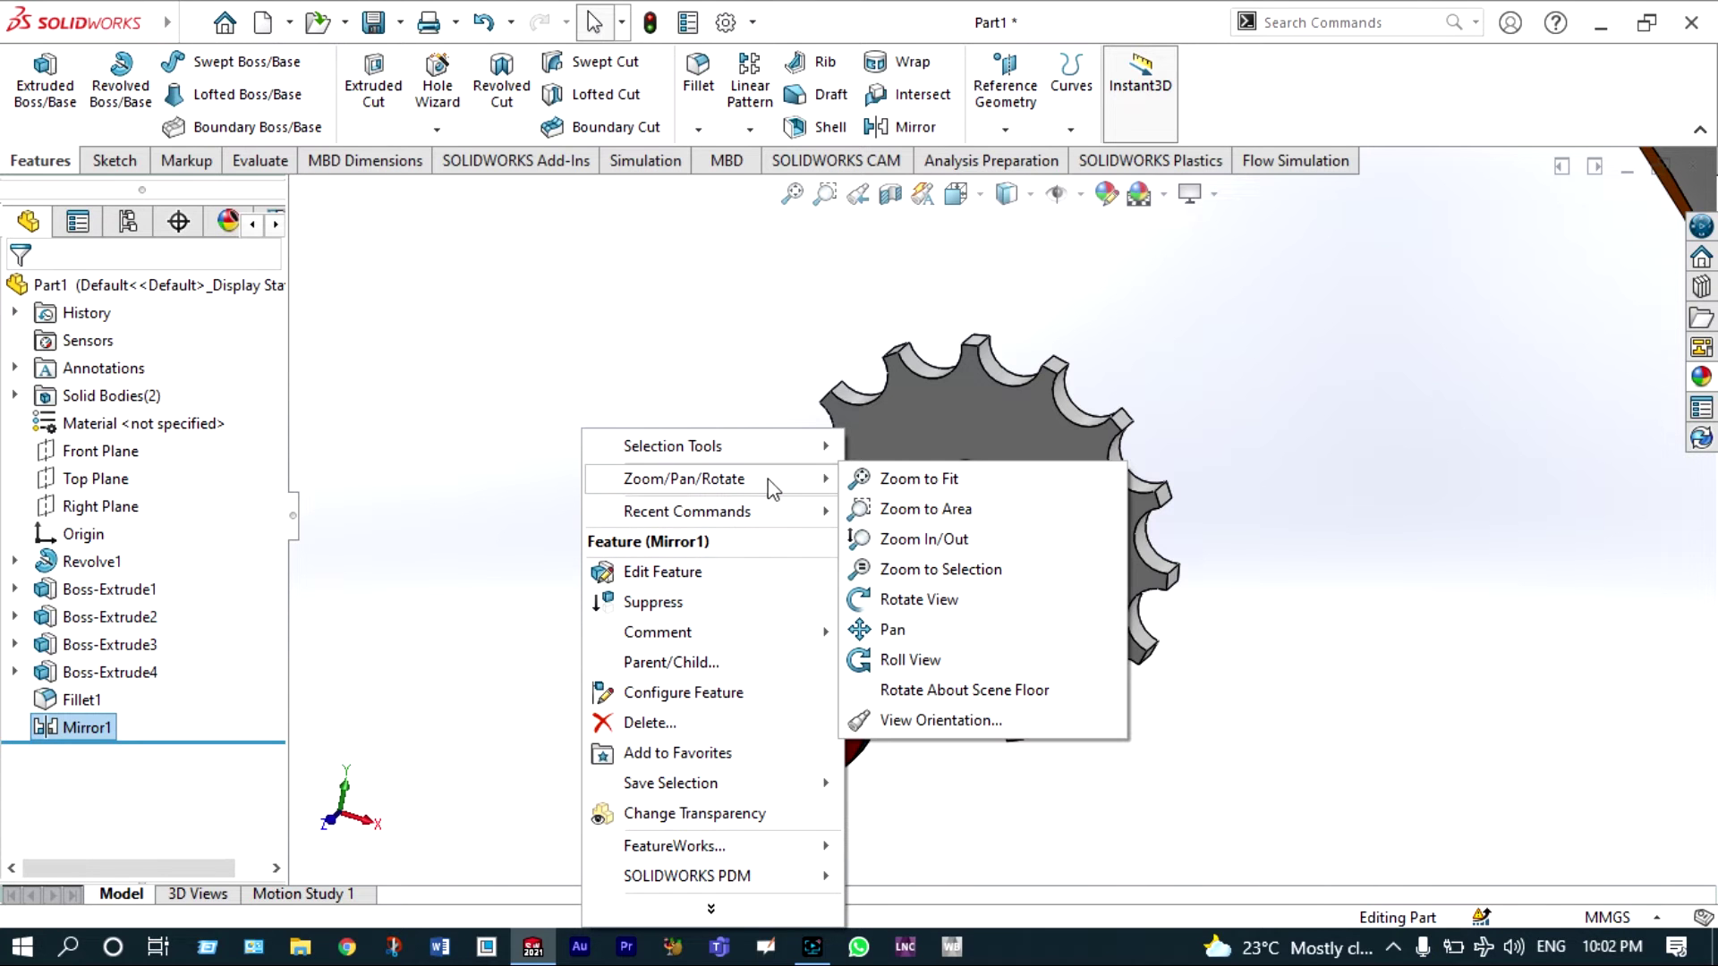
{"action": "left_click", "coordinate": [922, 598]}
{"action": "left_click_drag", "start_coordinate": [922, 598], "coordinate": [944, 644]}
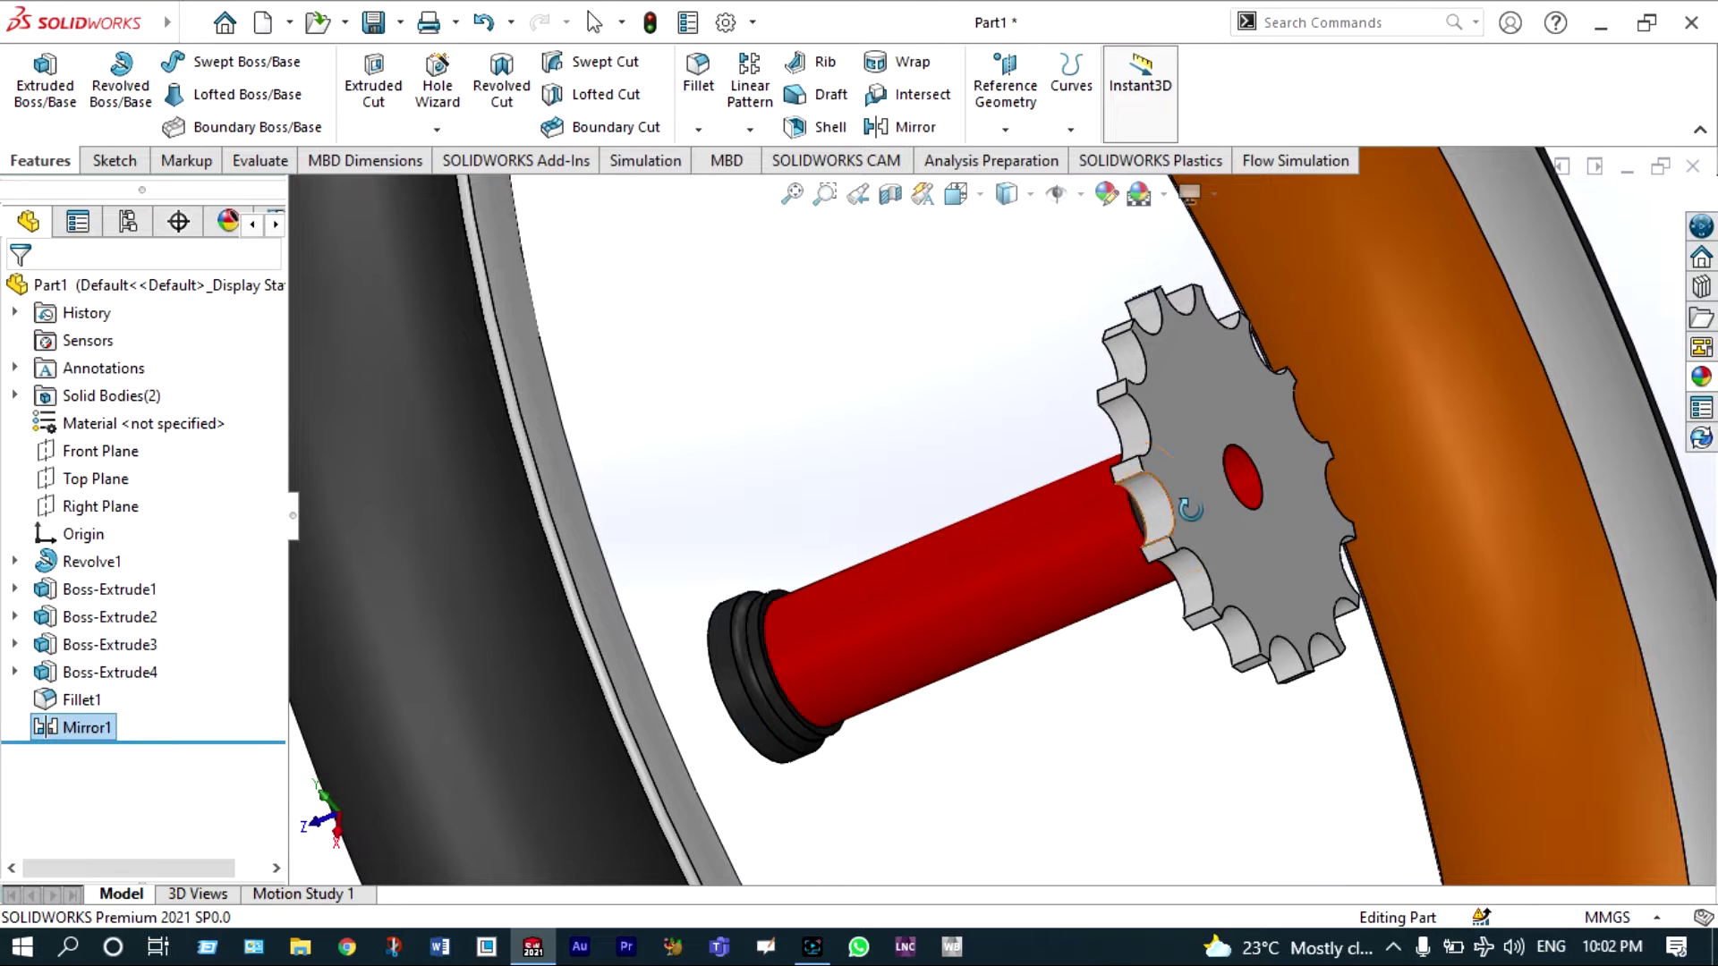
{"action": "scroll", "coordinate": [1172, 441], "scroll_direction": "down", "scroll_amount": 3}
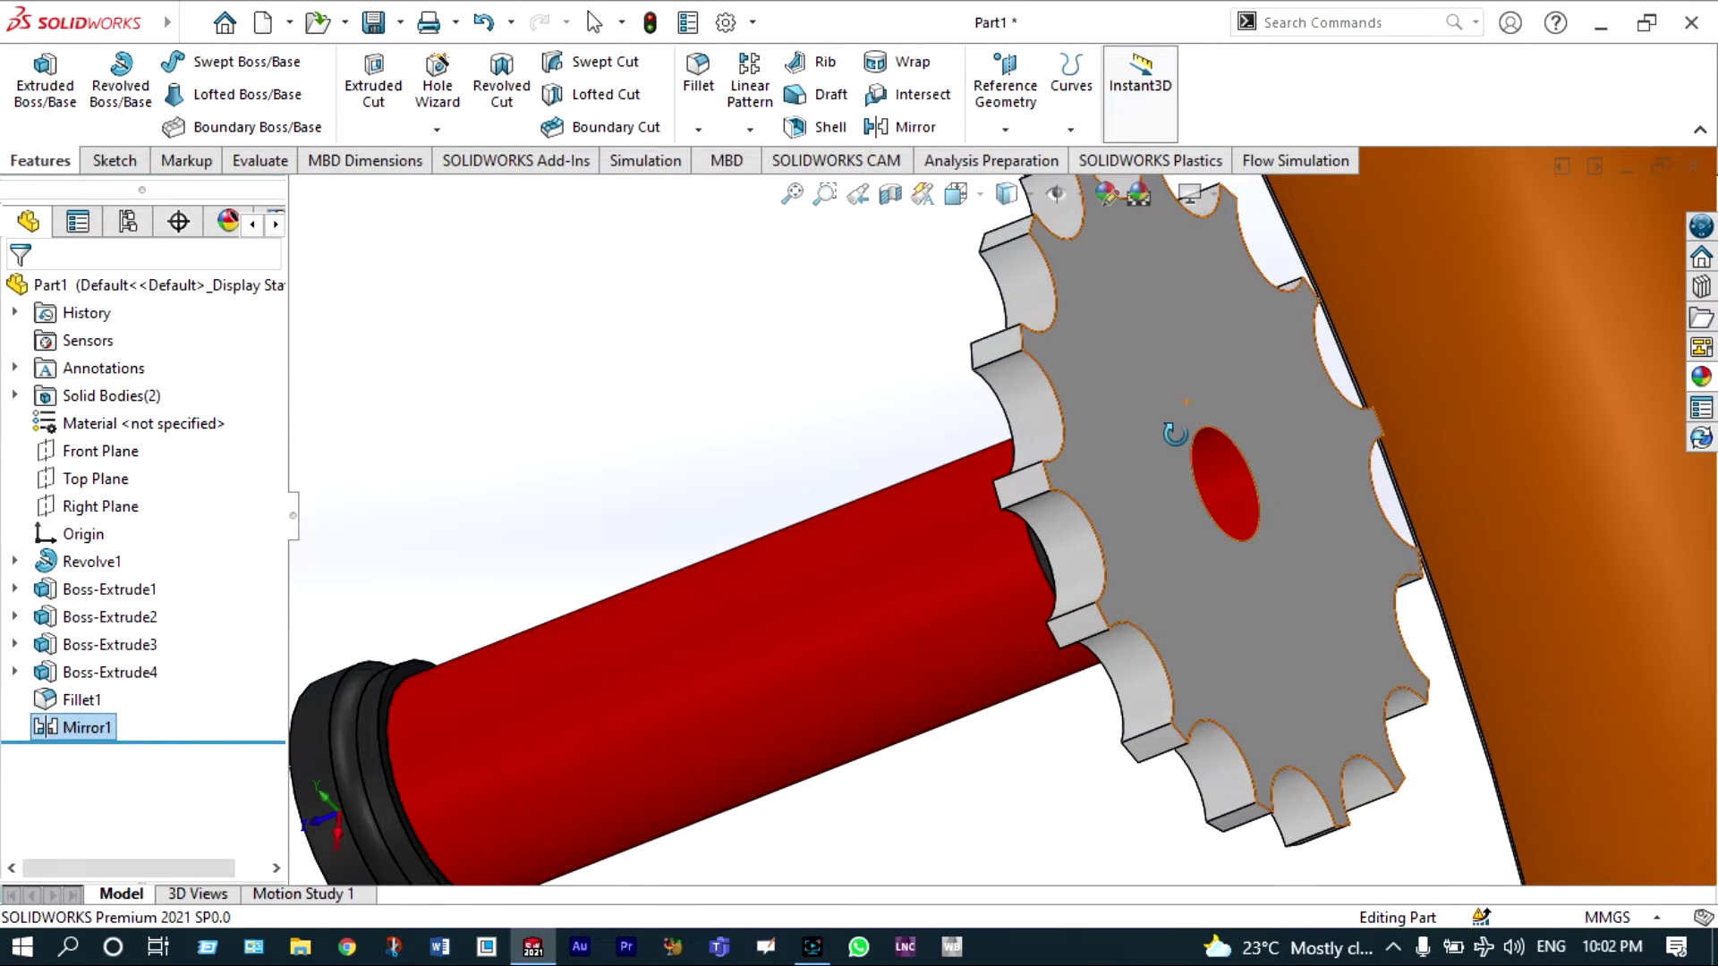
{"action": "scroll", "coordinate": [1175, 434], "scroll_direction": "up", "scroll_amount": 3}
{"action": "right_click", "coordinate": [885, 393]}
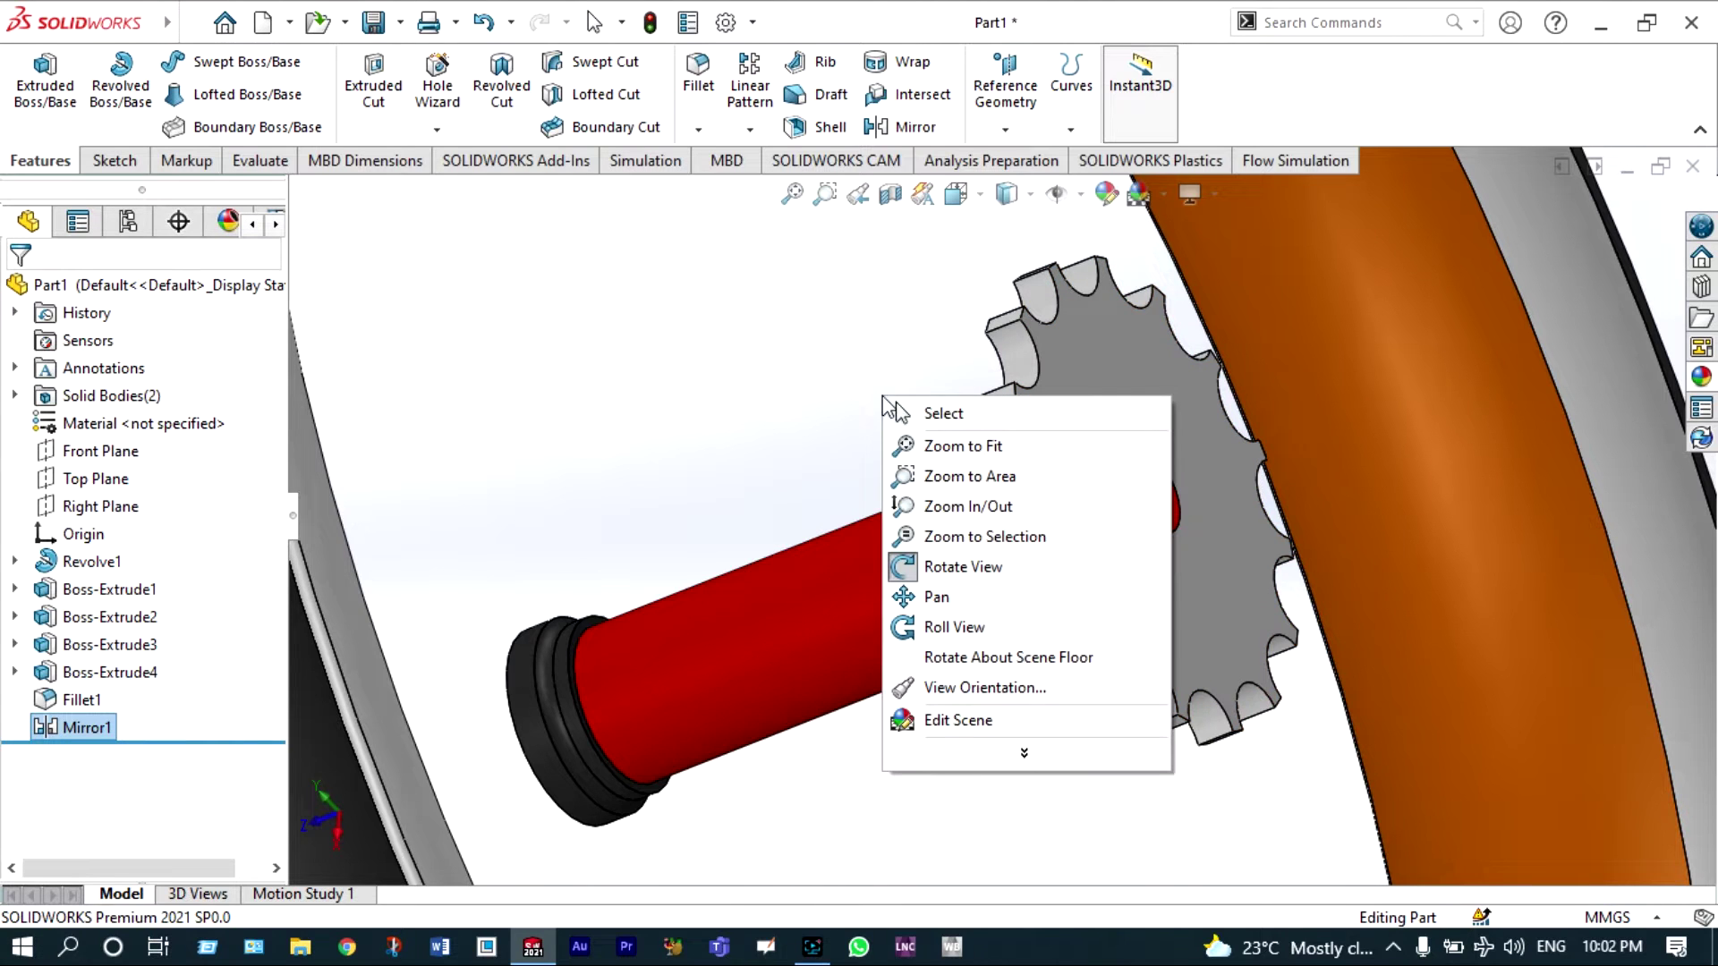
{"action": "left_click", "coordinate": [943, 567]}
{"action": "left_click", "coordinate": [1114, 492]}
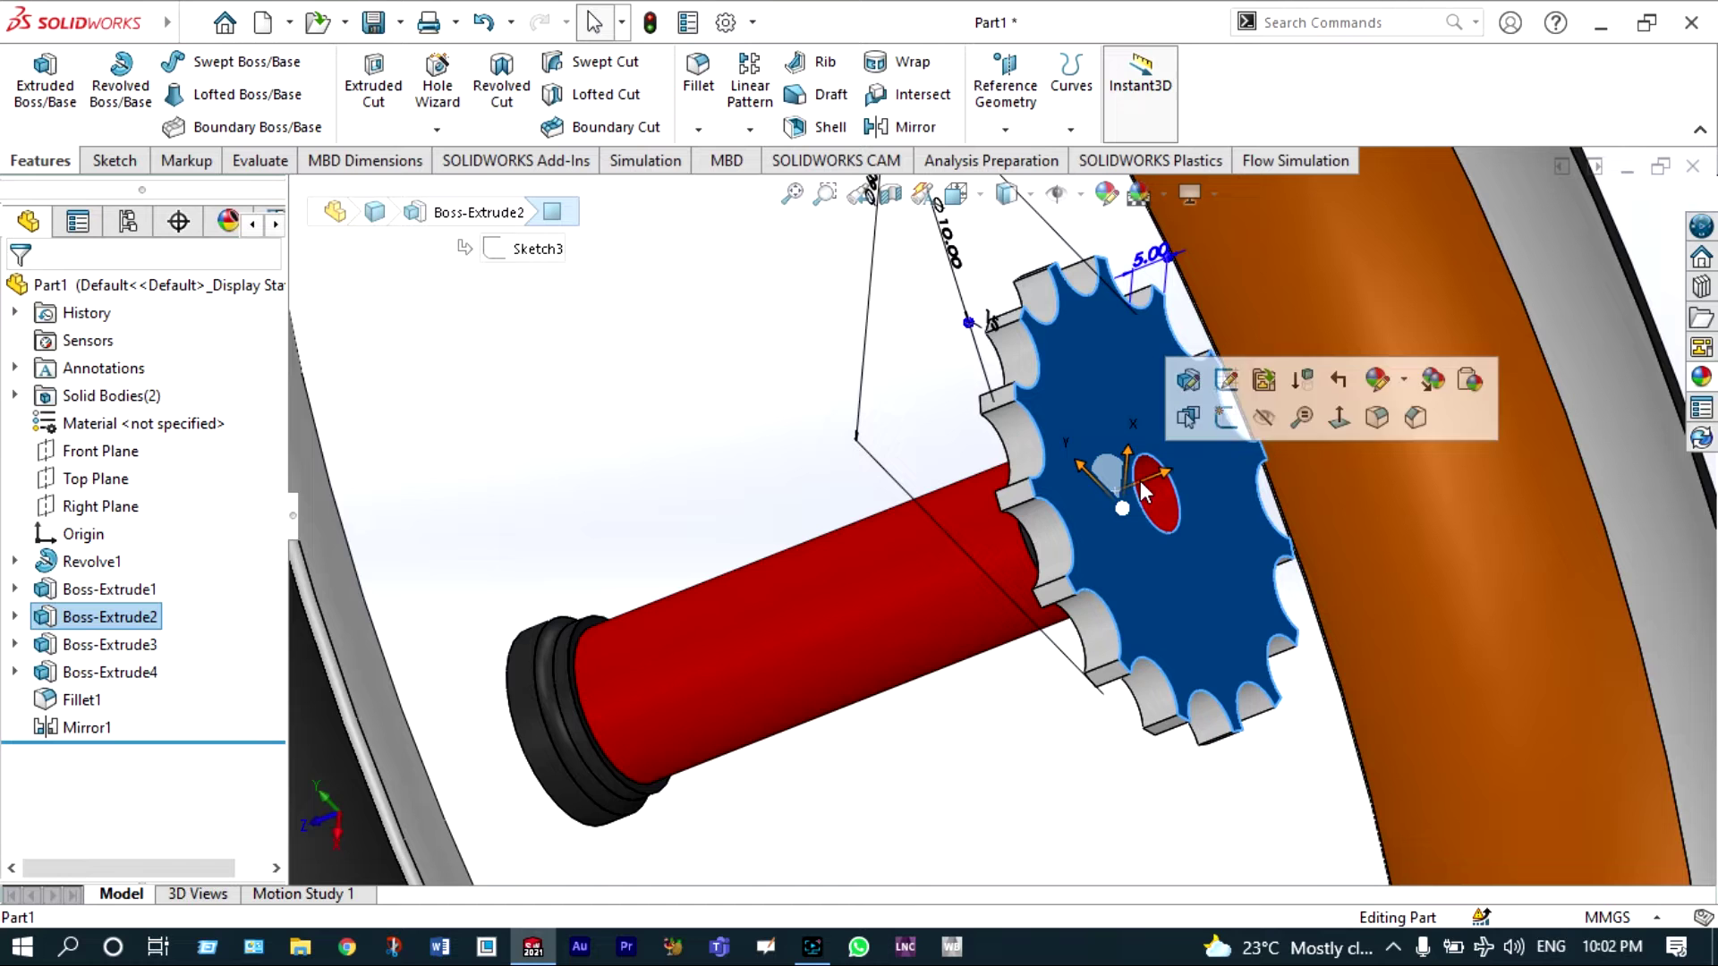
{"action": "left_click", "coordinate": [1220, 420]}
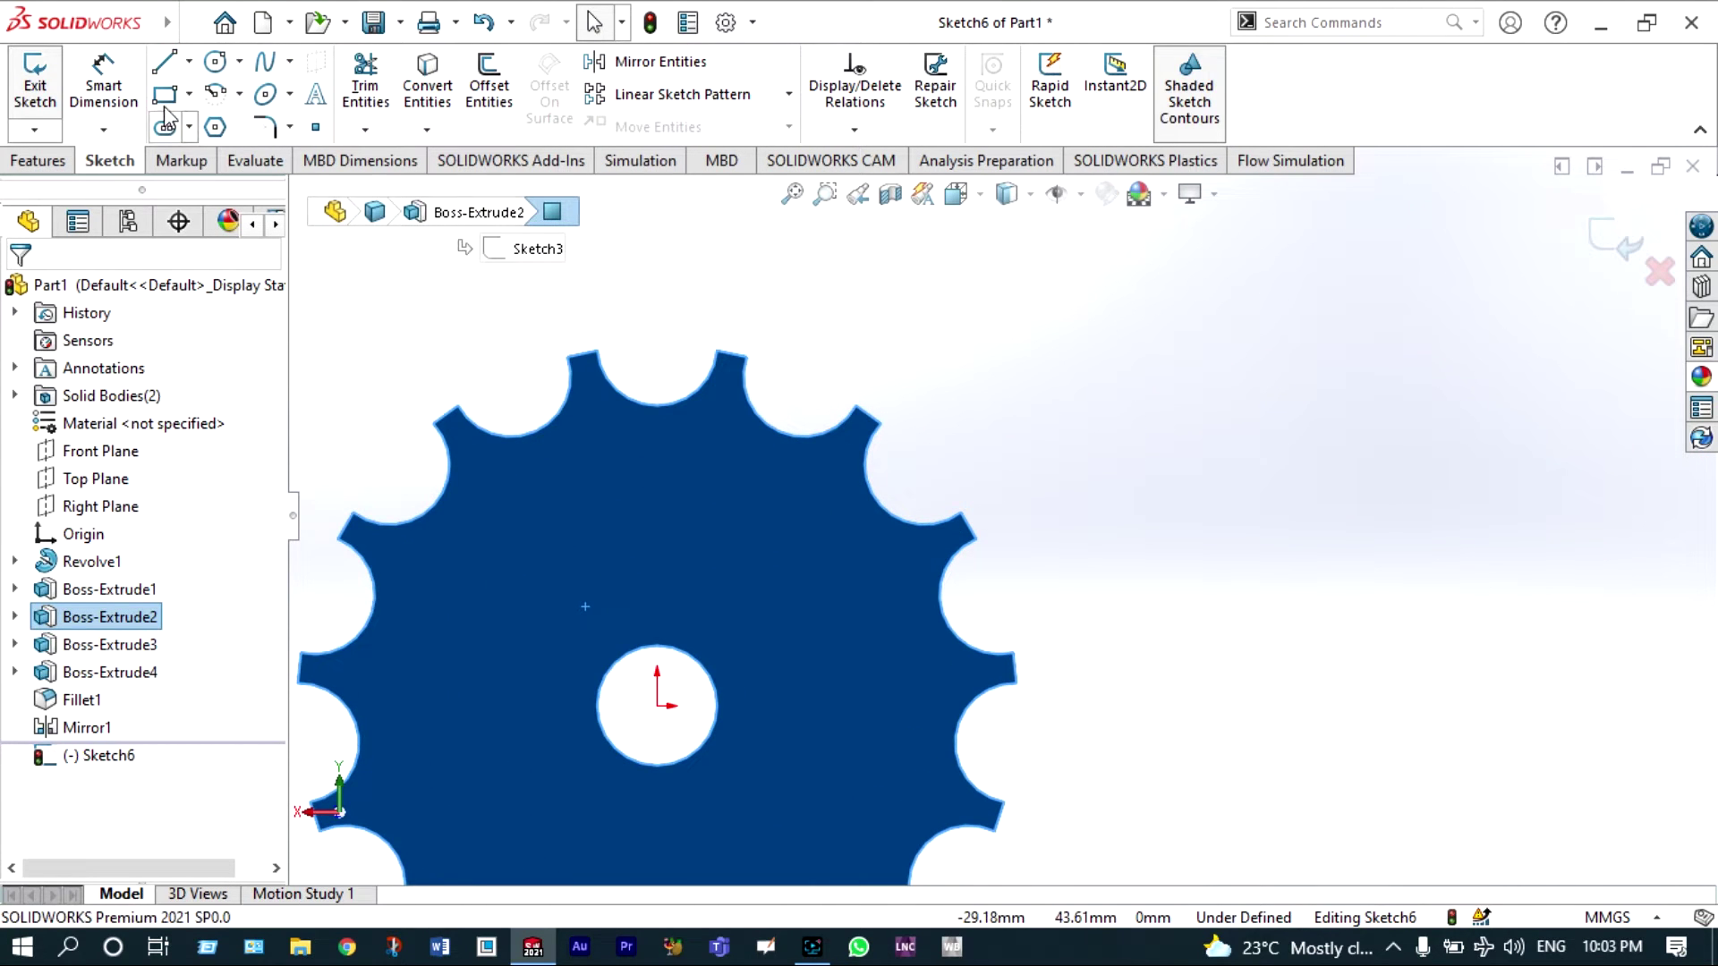
- Sketch two concentric circles at the origin: one on the 10 mm bore's outline, one about 19 mm in diameter around it
{"action": "left_click", "coordinate": [214, 65]}
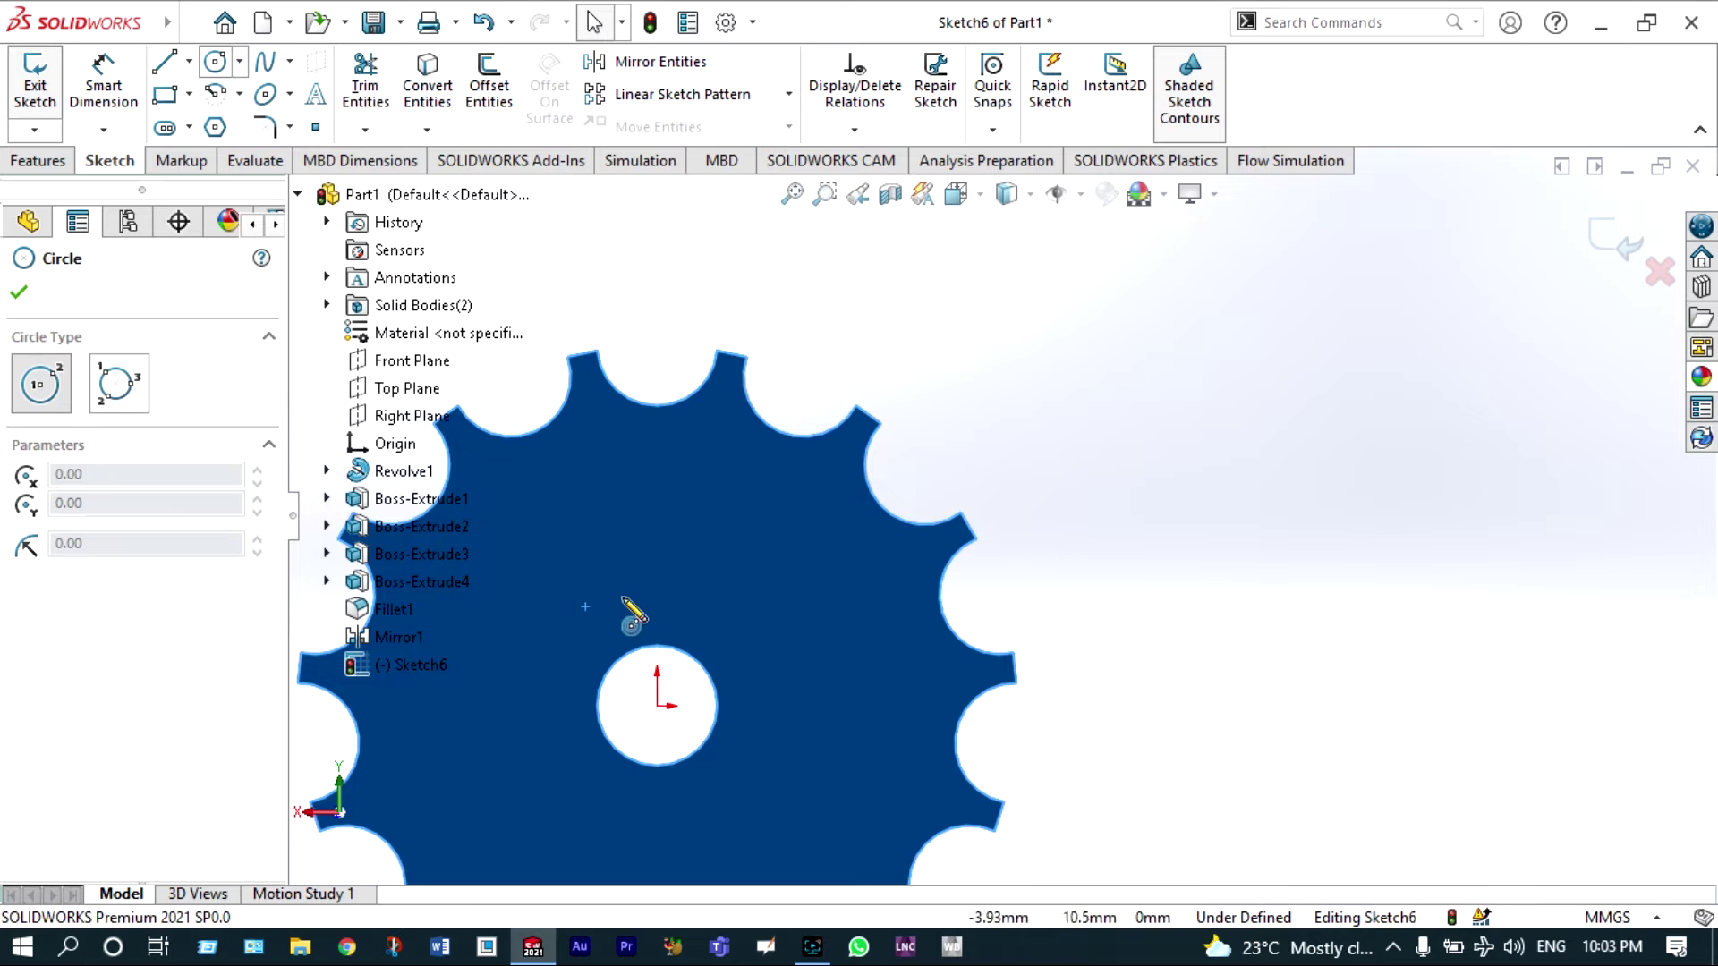
{"action": "left_click", "coordinate": [657, 707]}
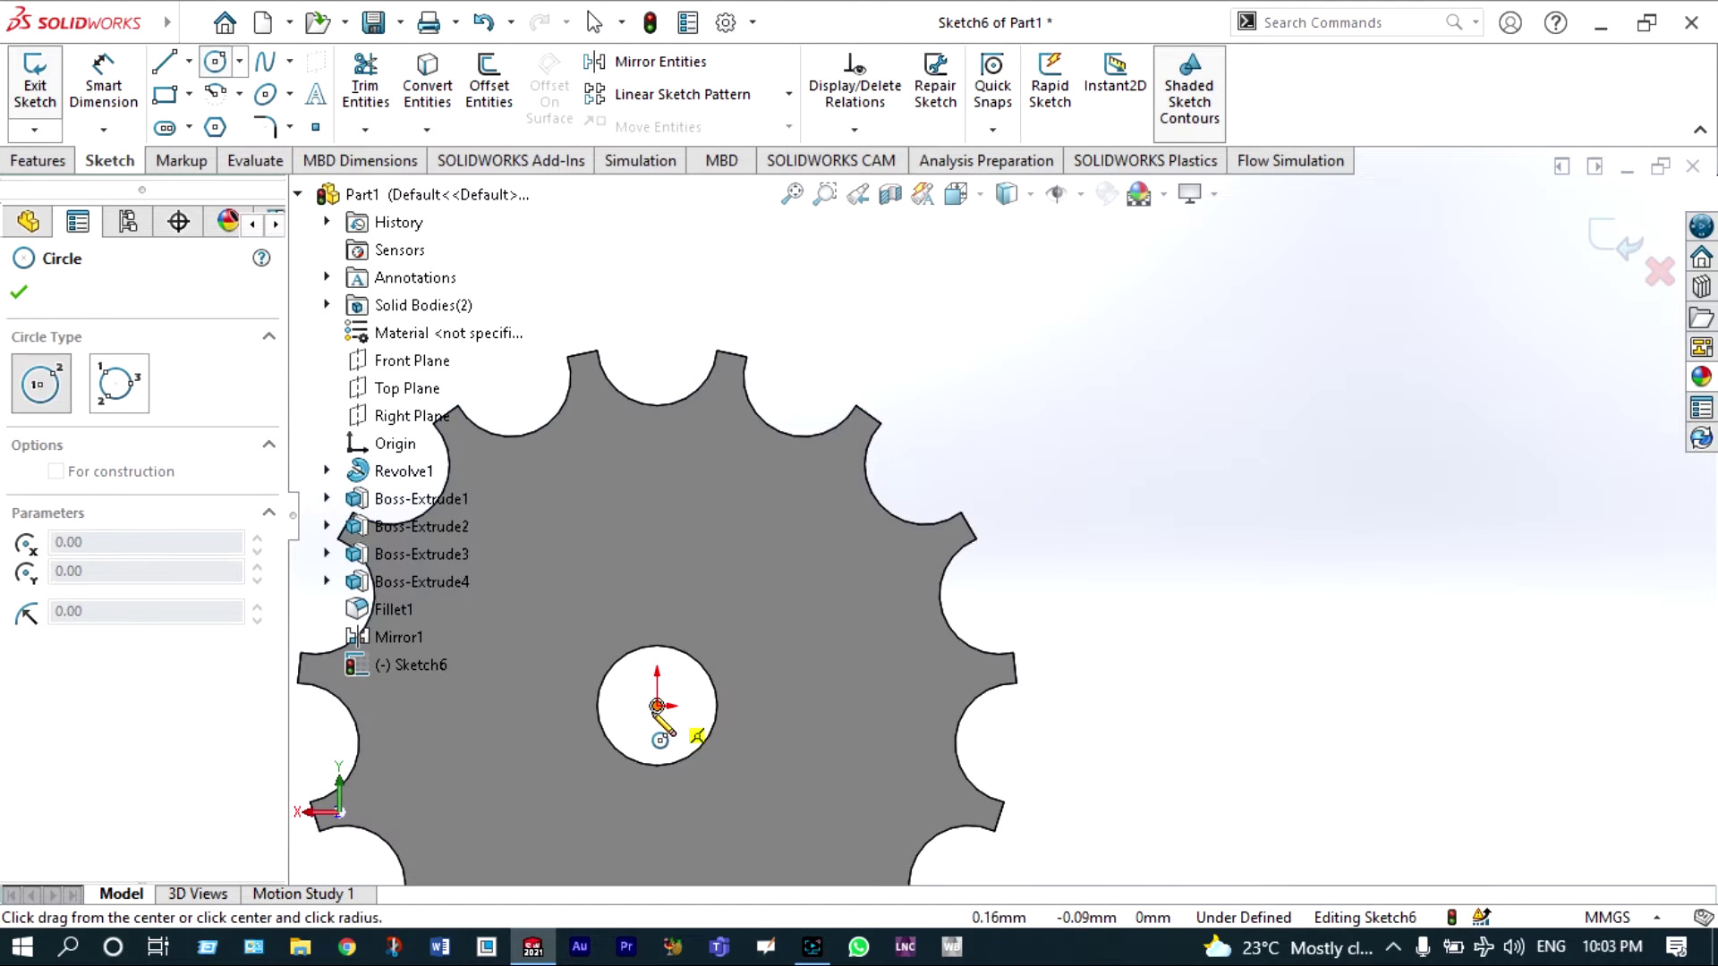
{"action": "left_click", "coordinate": [613, 744]}
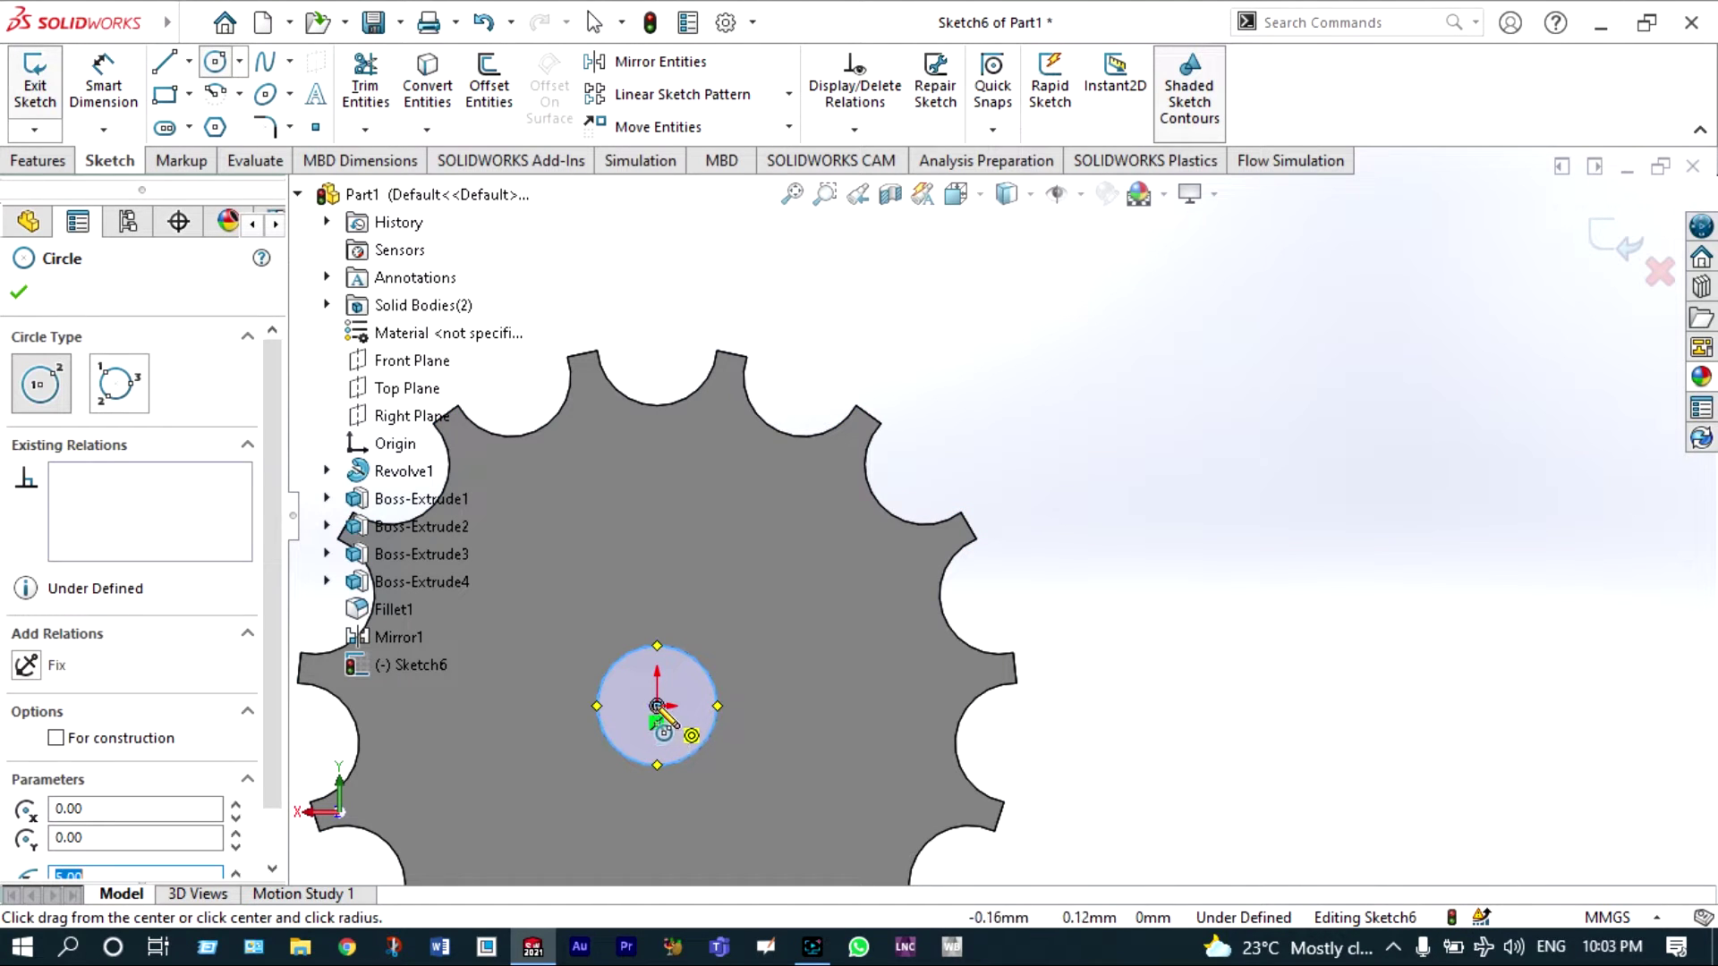
{"action": "left_click", "coordinate": [658, 707]}
{"action": "left_click", "coordinate": [570, 639]}
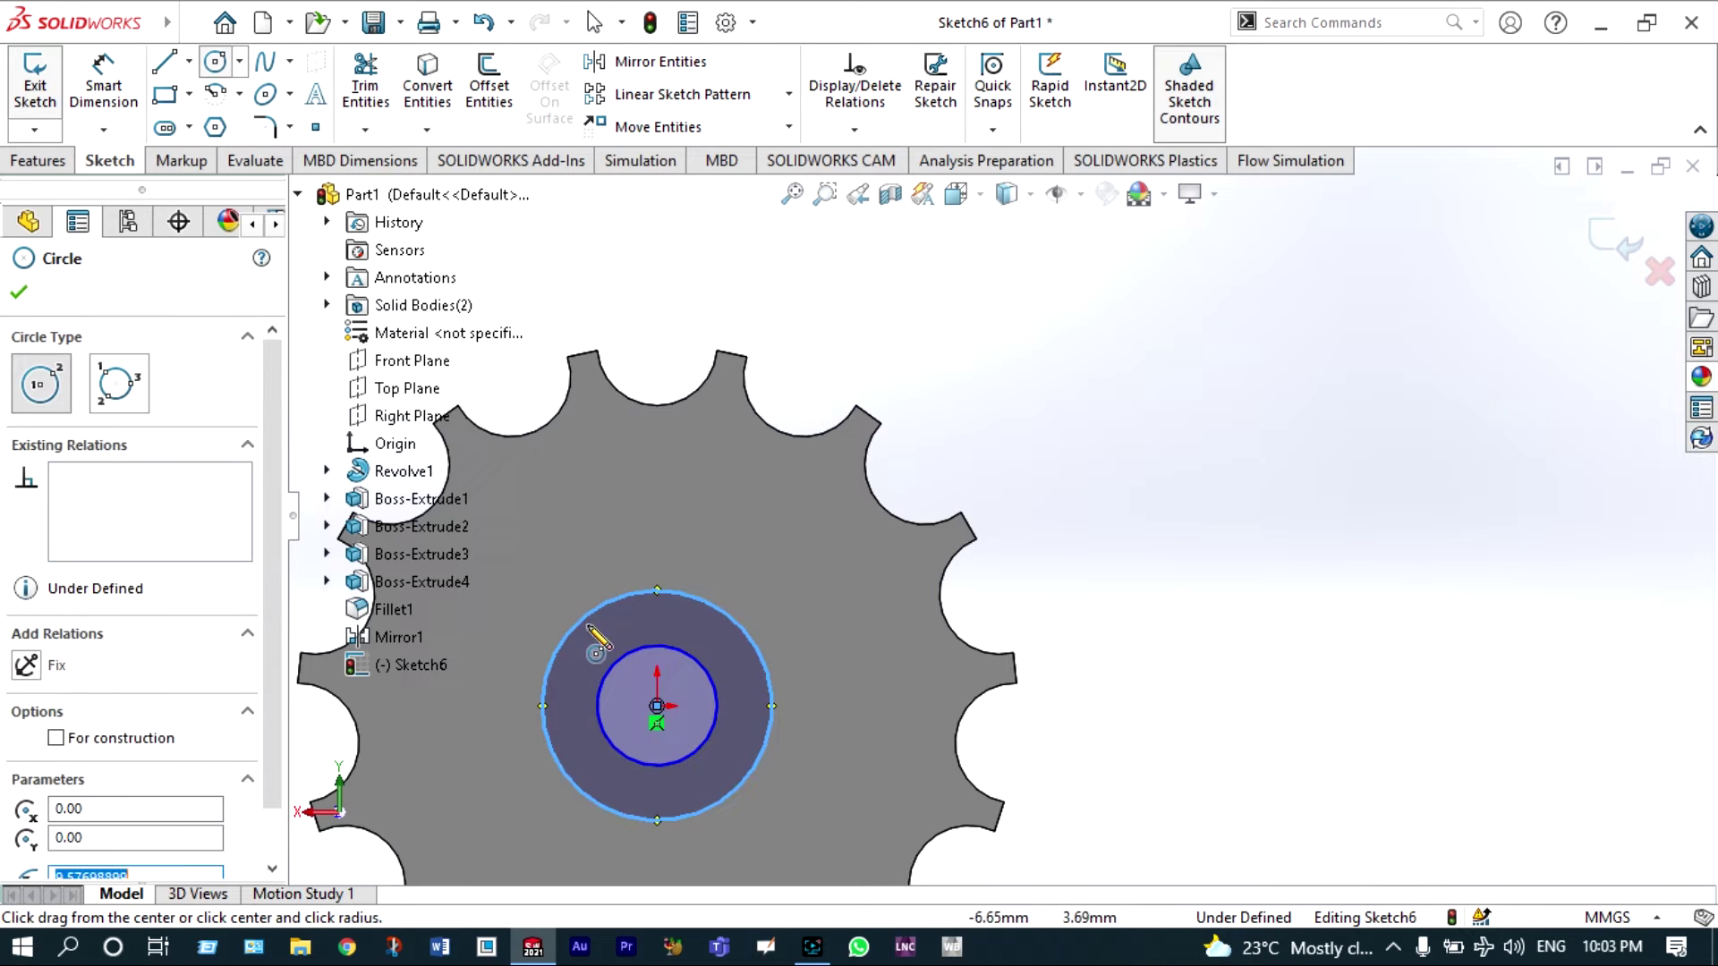
- Dimension the larger circle around the bore with a diameter of 15 mm
{"action": "left_click", "coordinate": [103, 83]}
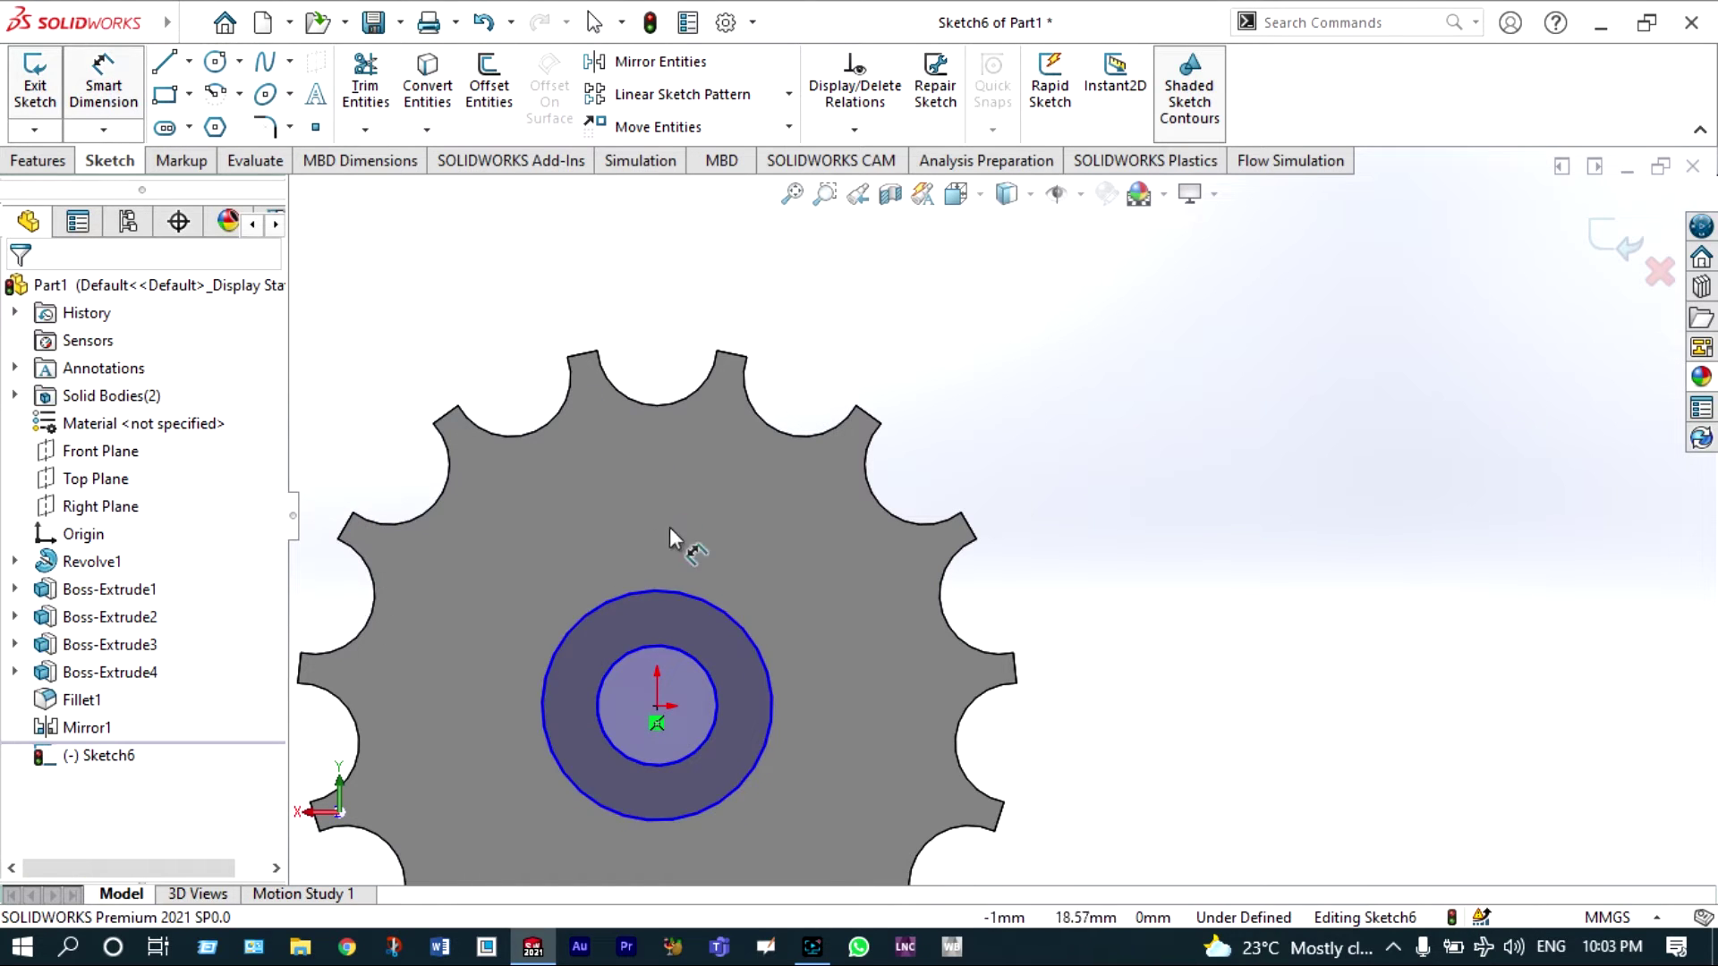
{"action": "left_click", "coordinate": [707, 602]}
{"action": "left_click", "coordinate": [1074, 539]}
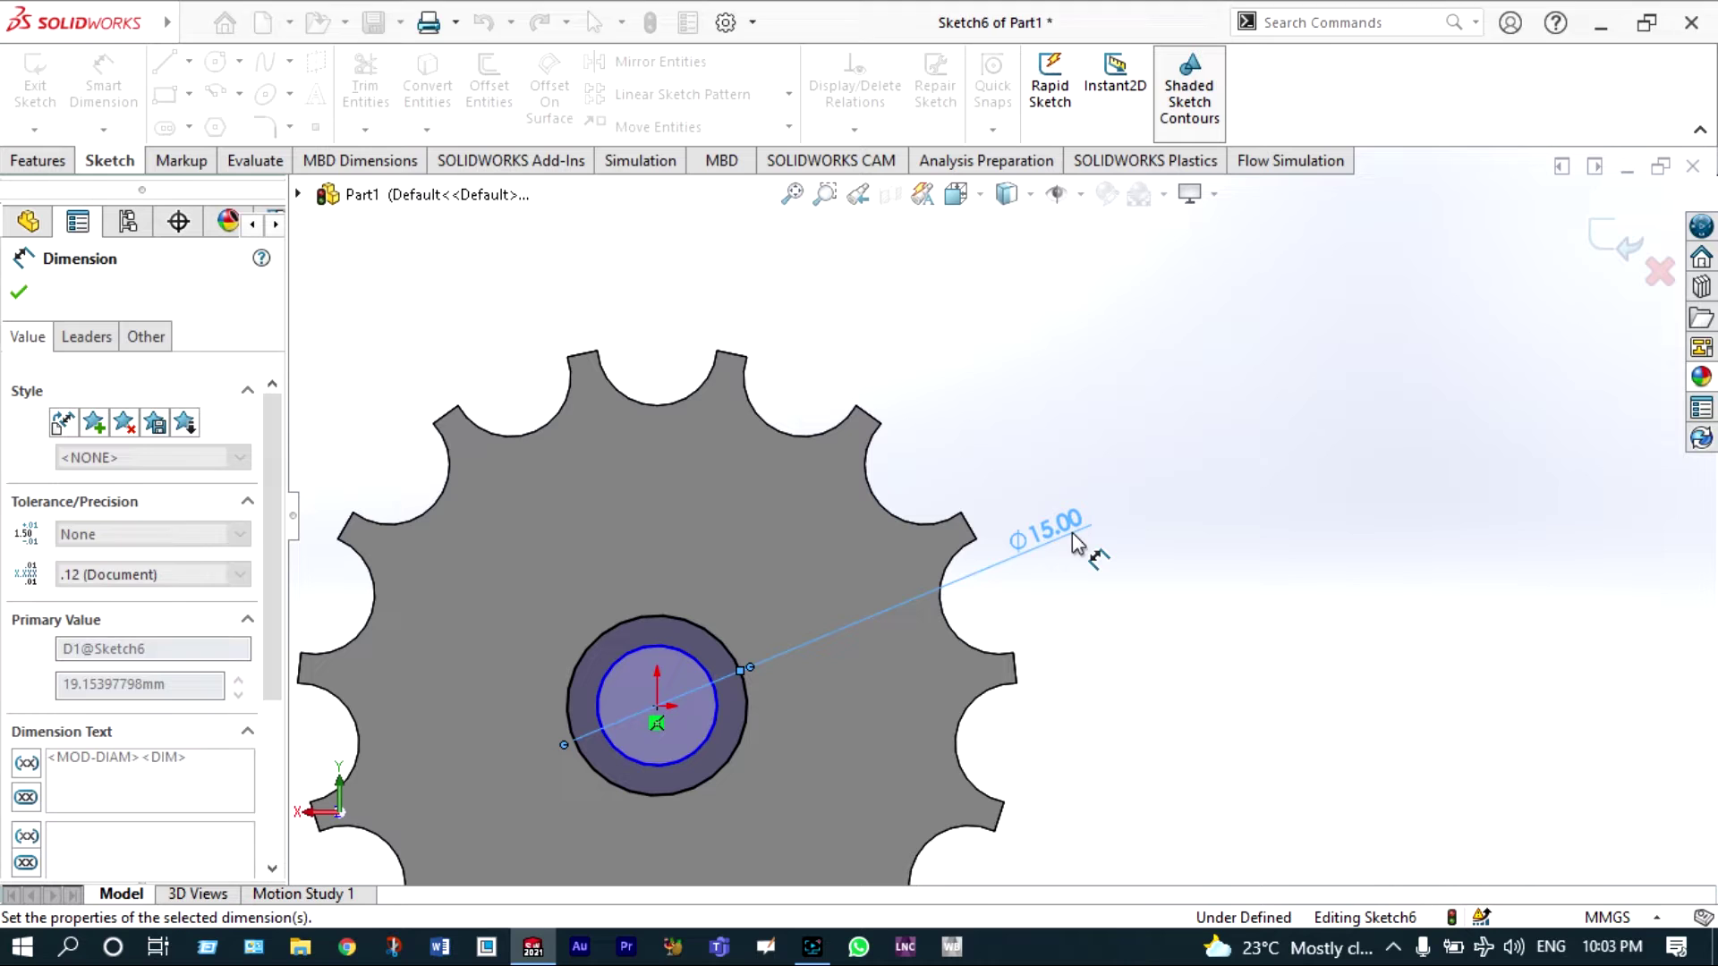
{"action": "left_click", "coordinate": [20, 295]}
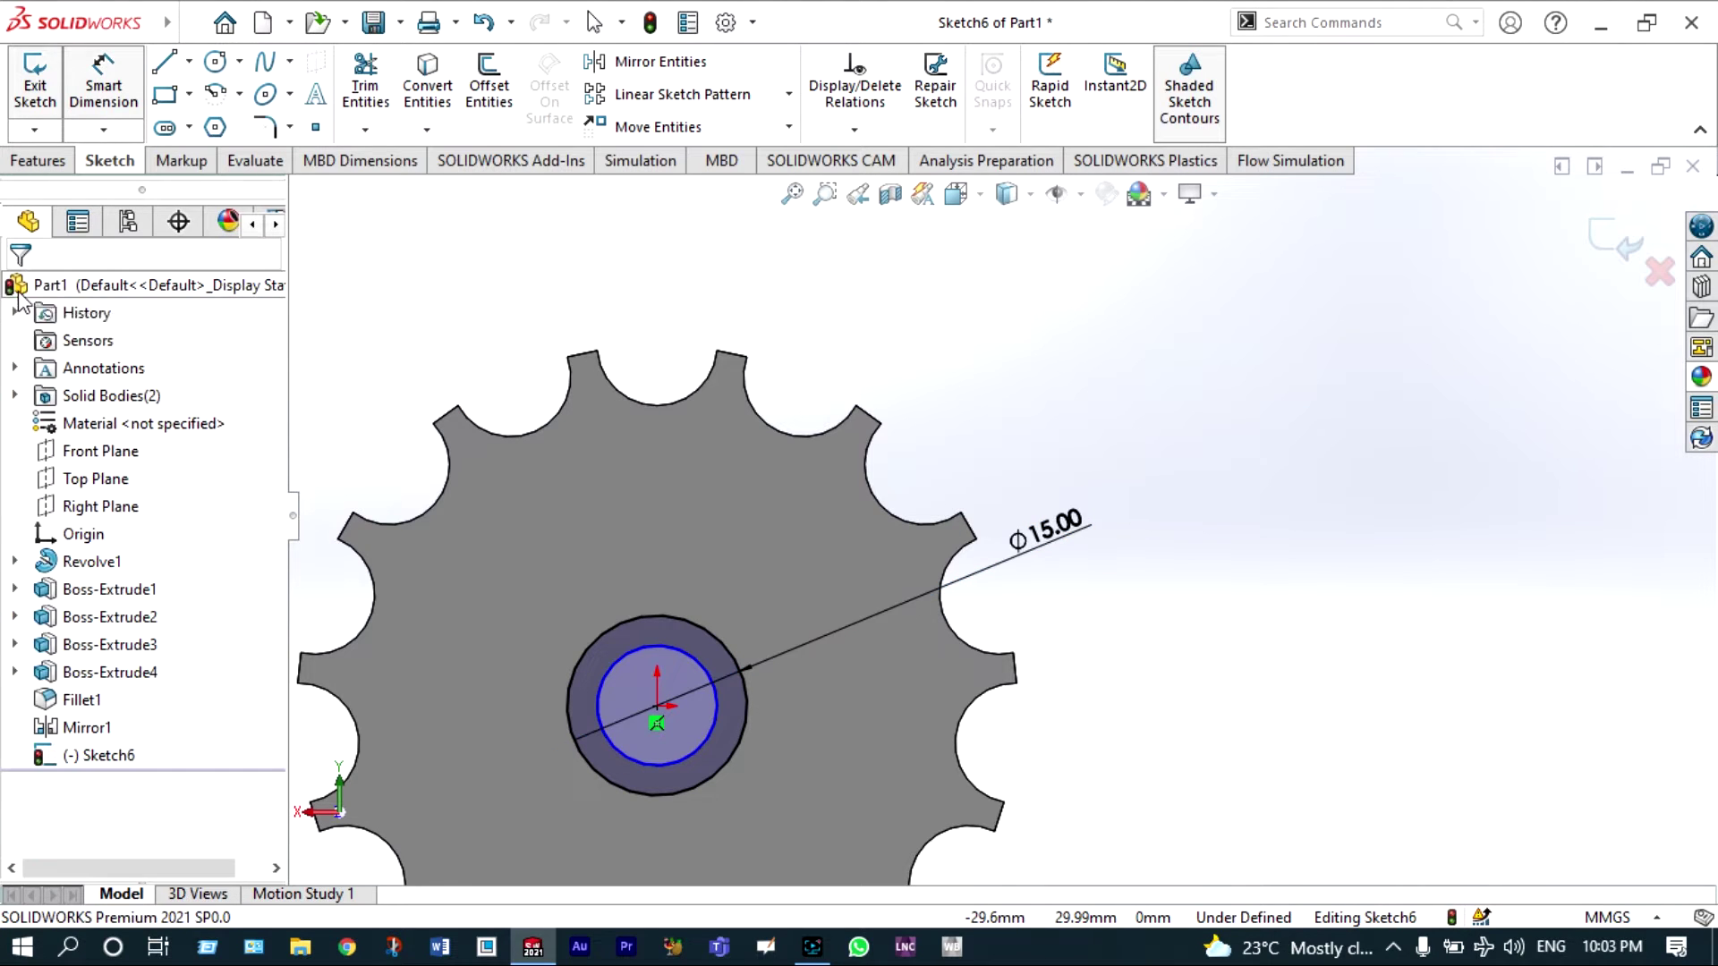
- Extrude the 15 mm ring profile 2 mm outward from the sprocket's face, with Merge result enabled
{"action": "right_click", "coordinate": [379, 299]}
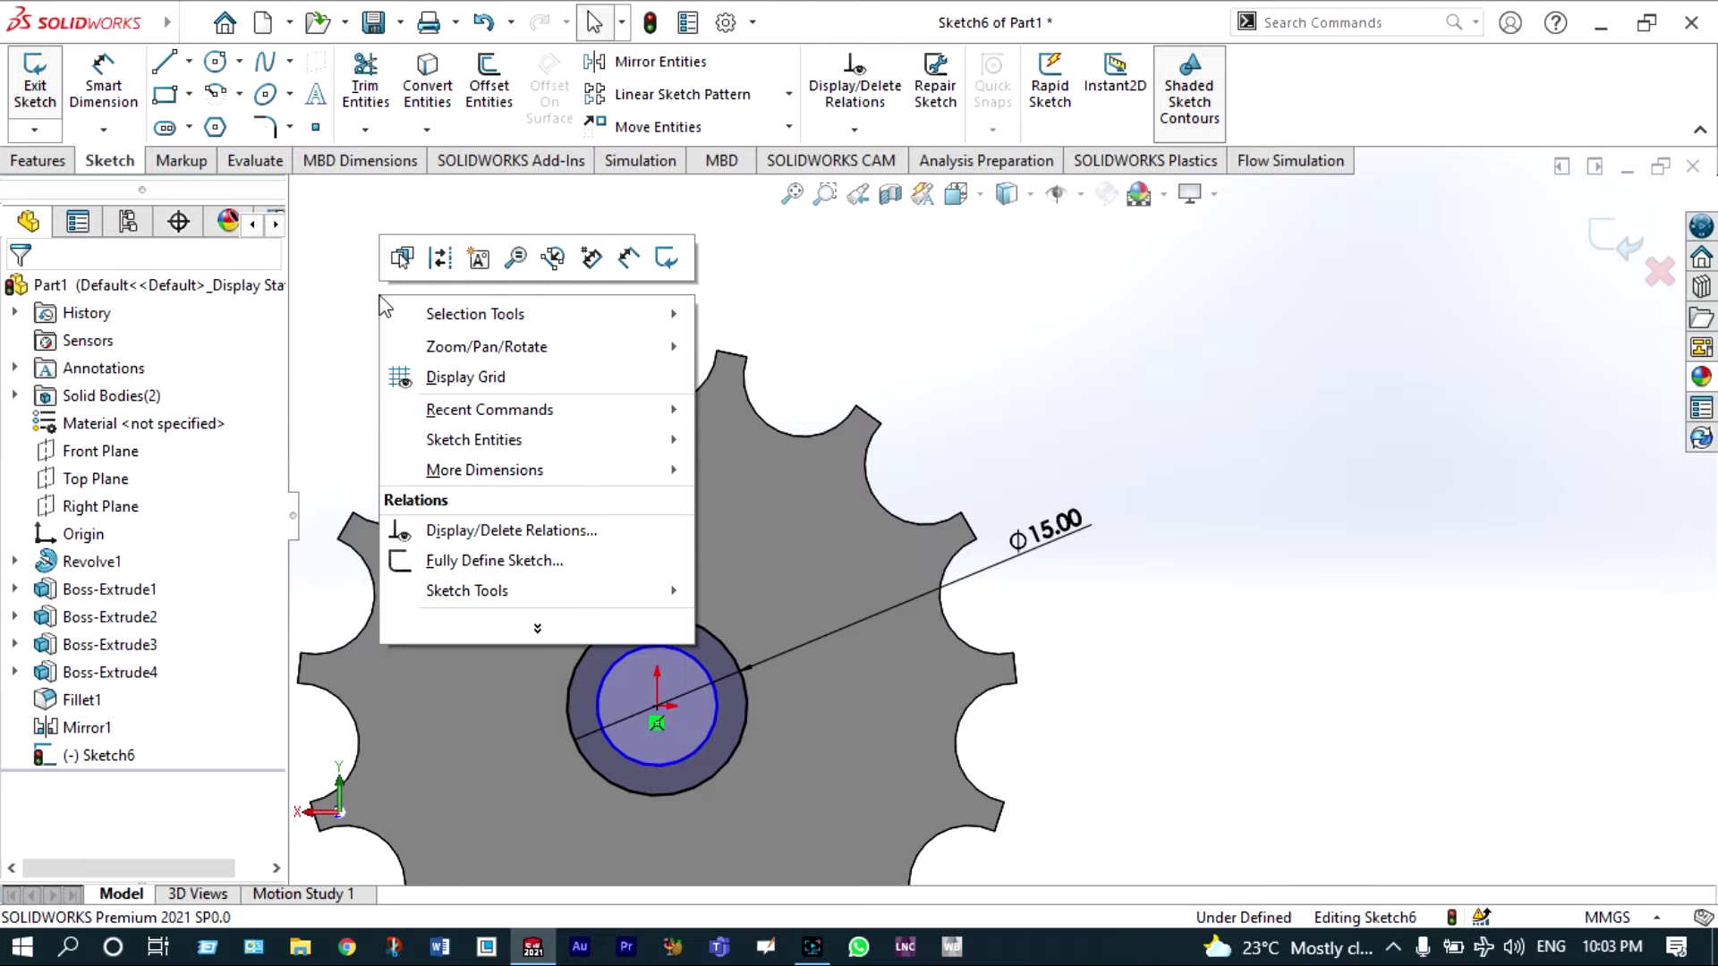
{"action": "mouse_move", "coordinate": [541, 346]}
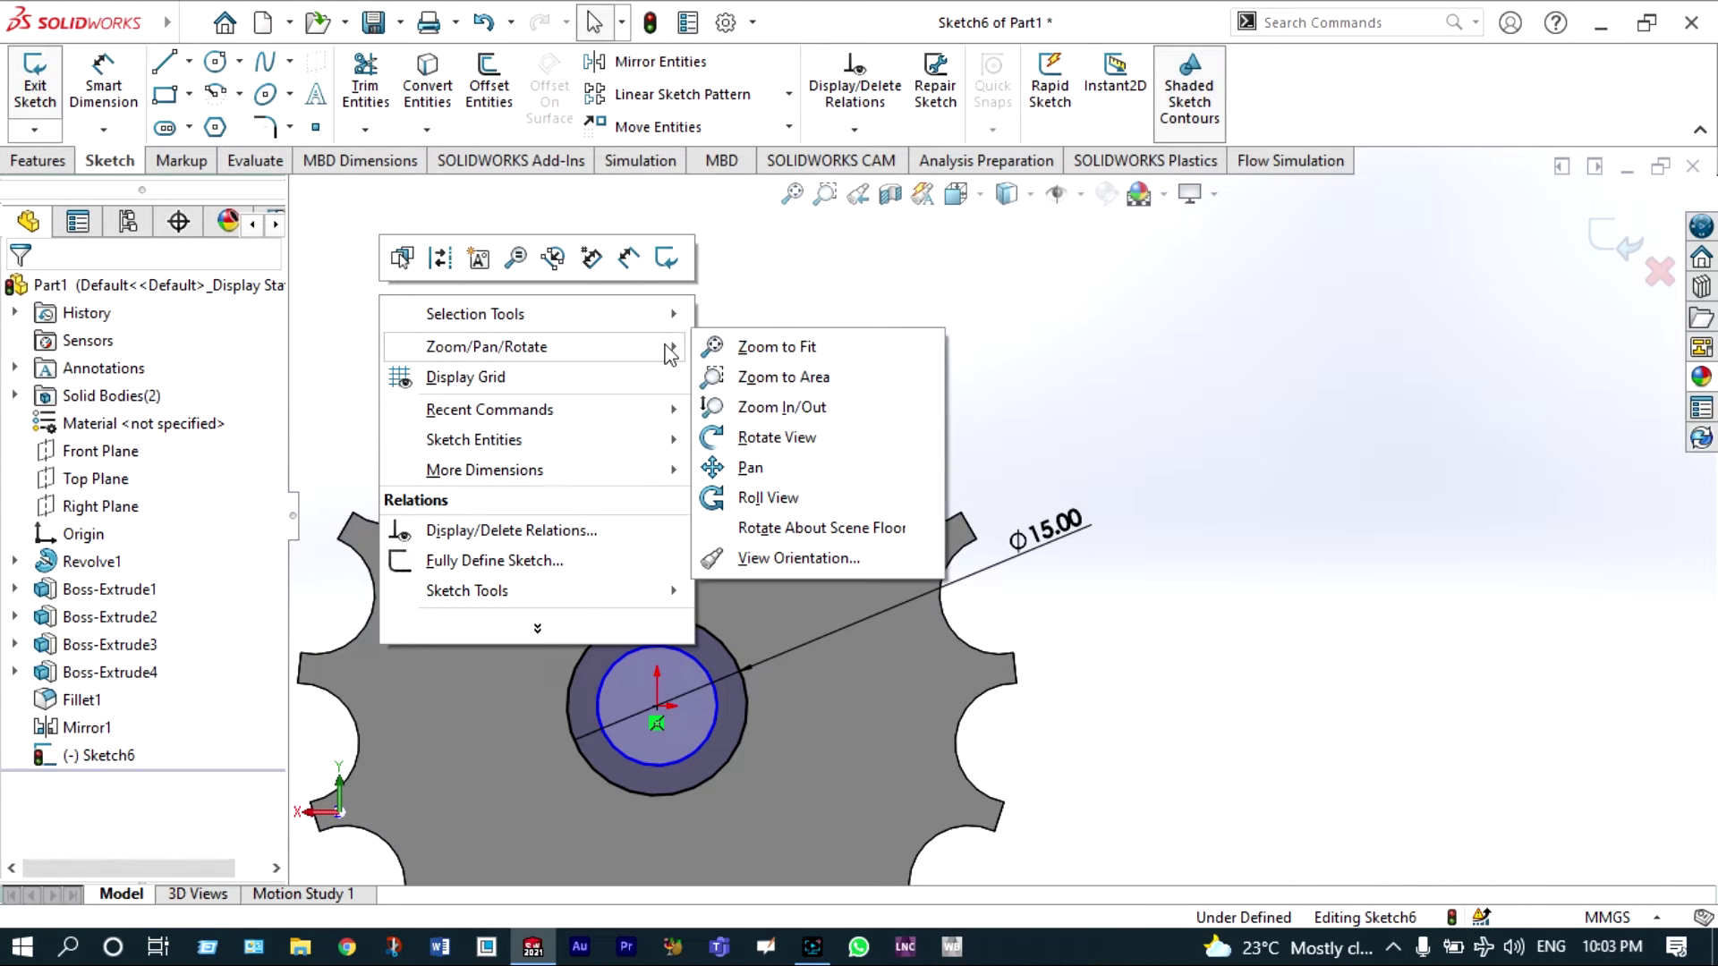
{"action": "left_click", "coordinate": [753, 437]}
{"action": "left_click_drag", "start_coordinate": [753, 437], "coordinate": [680, 423]}
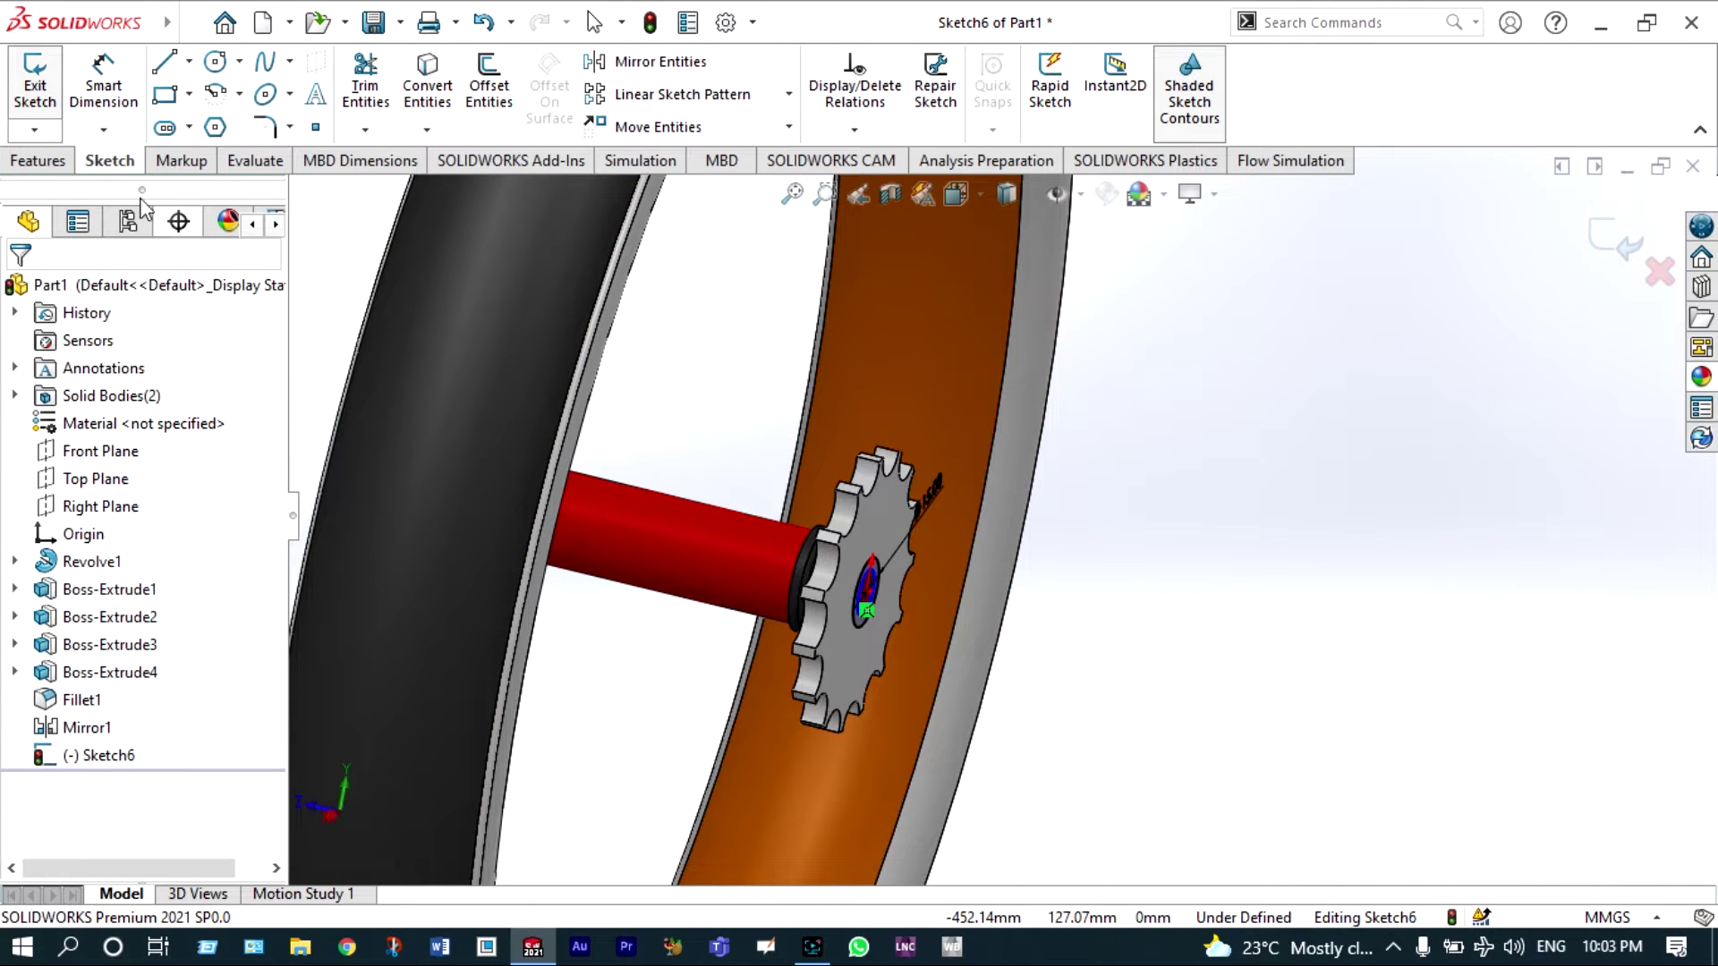
{"action": "left_click", "coordinate": [42, 162]}
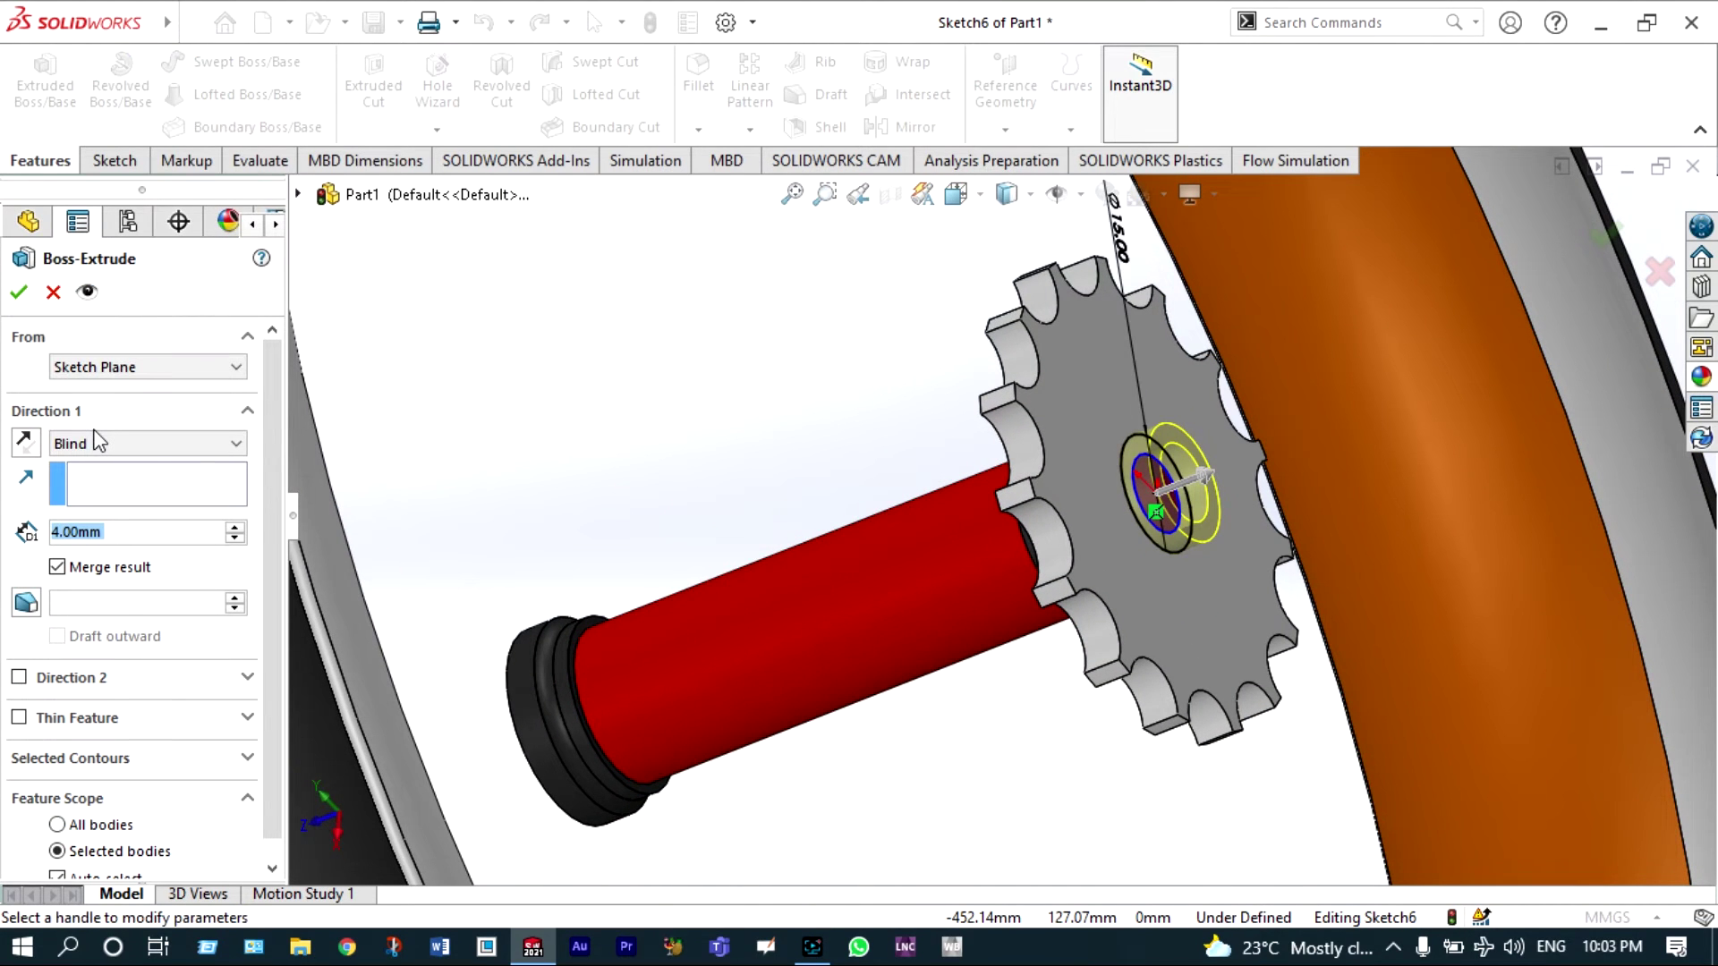
{"action": "type", "text": "2"}
{"action": "key", "text": "Return"}
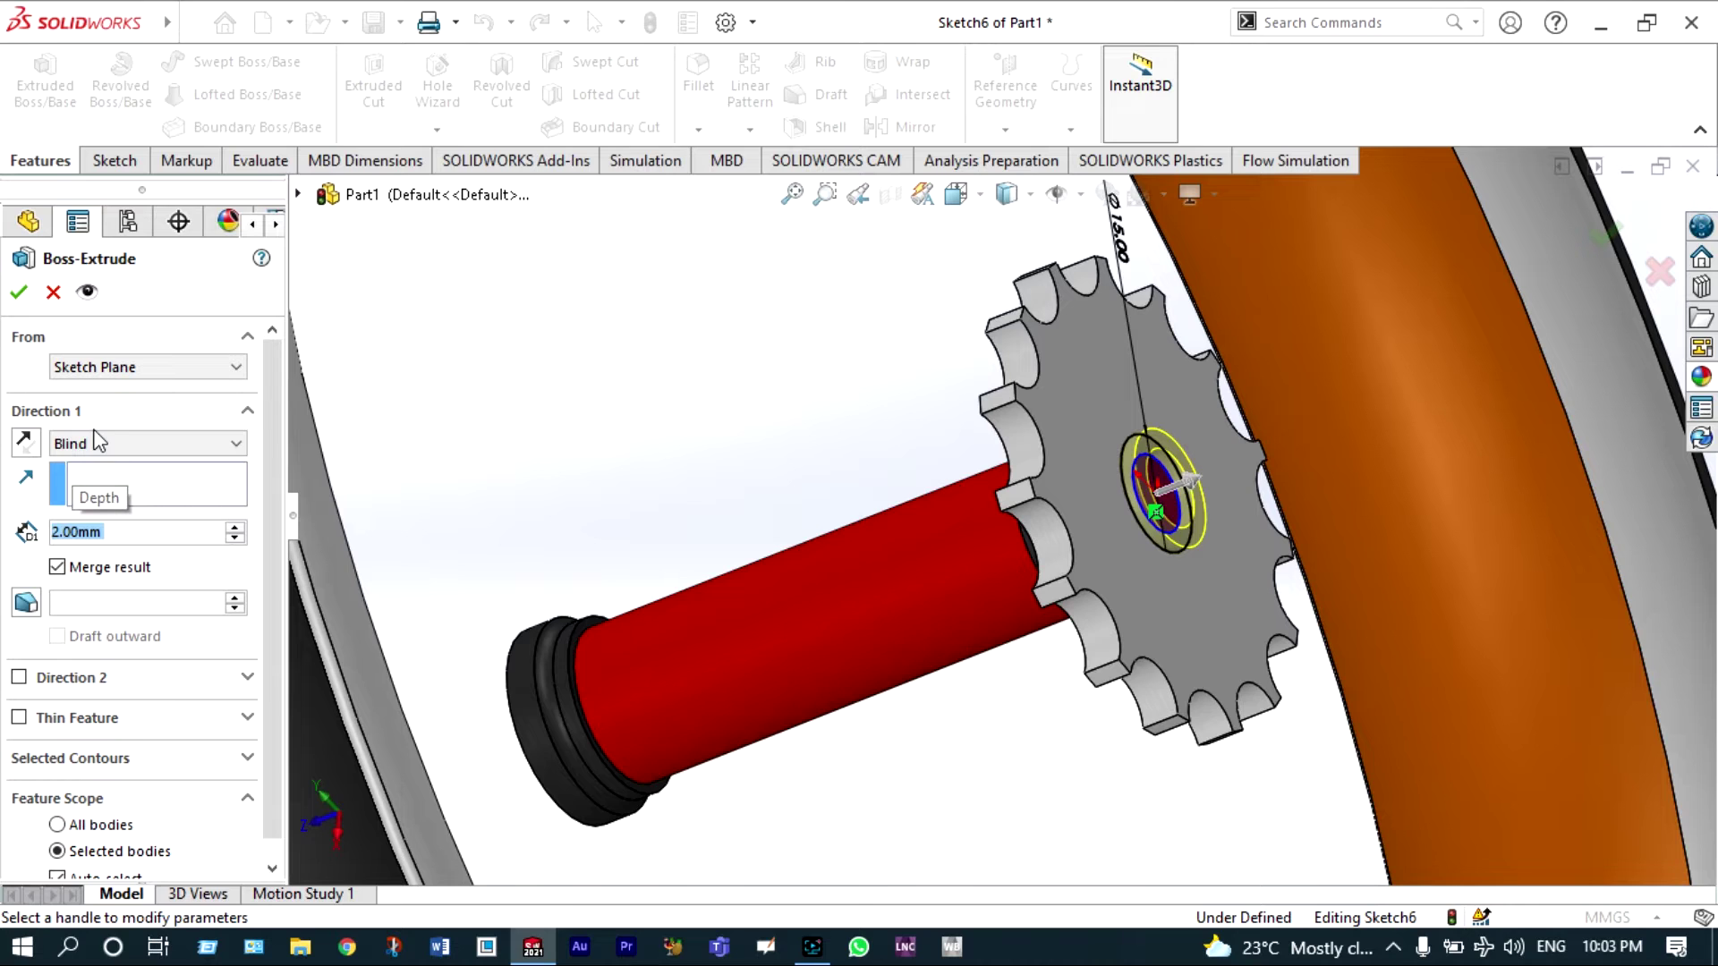
{"action": "left_click", "coordinate": [16, 295]}
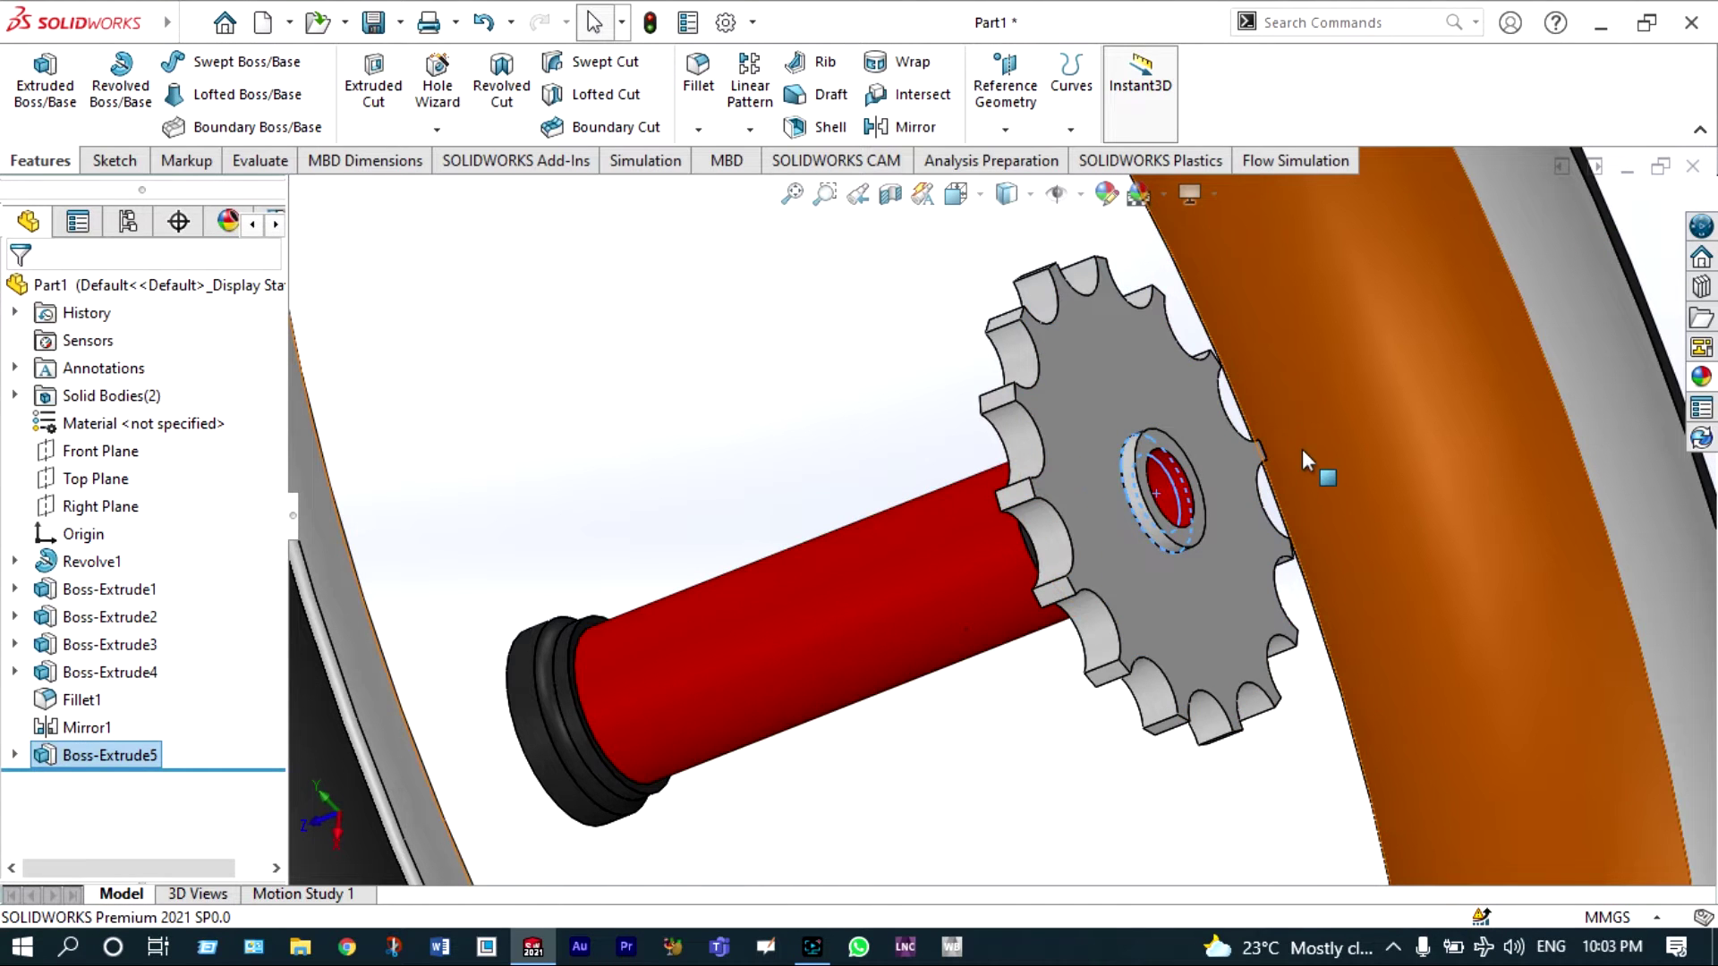
- Colour the new 2 mm ring on the sprocket's outer face red
{"action": "left_click", "coordinate": [110, 754]}
{"action": "left_click", "coordinate": [69, 614]}
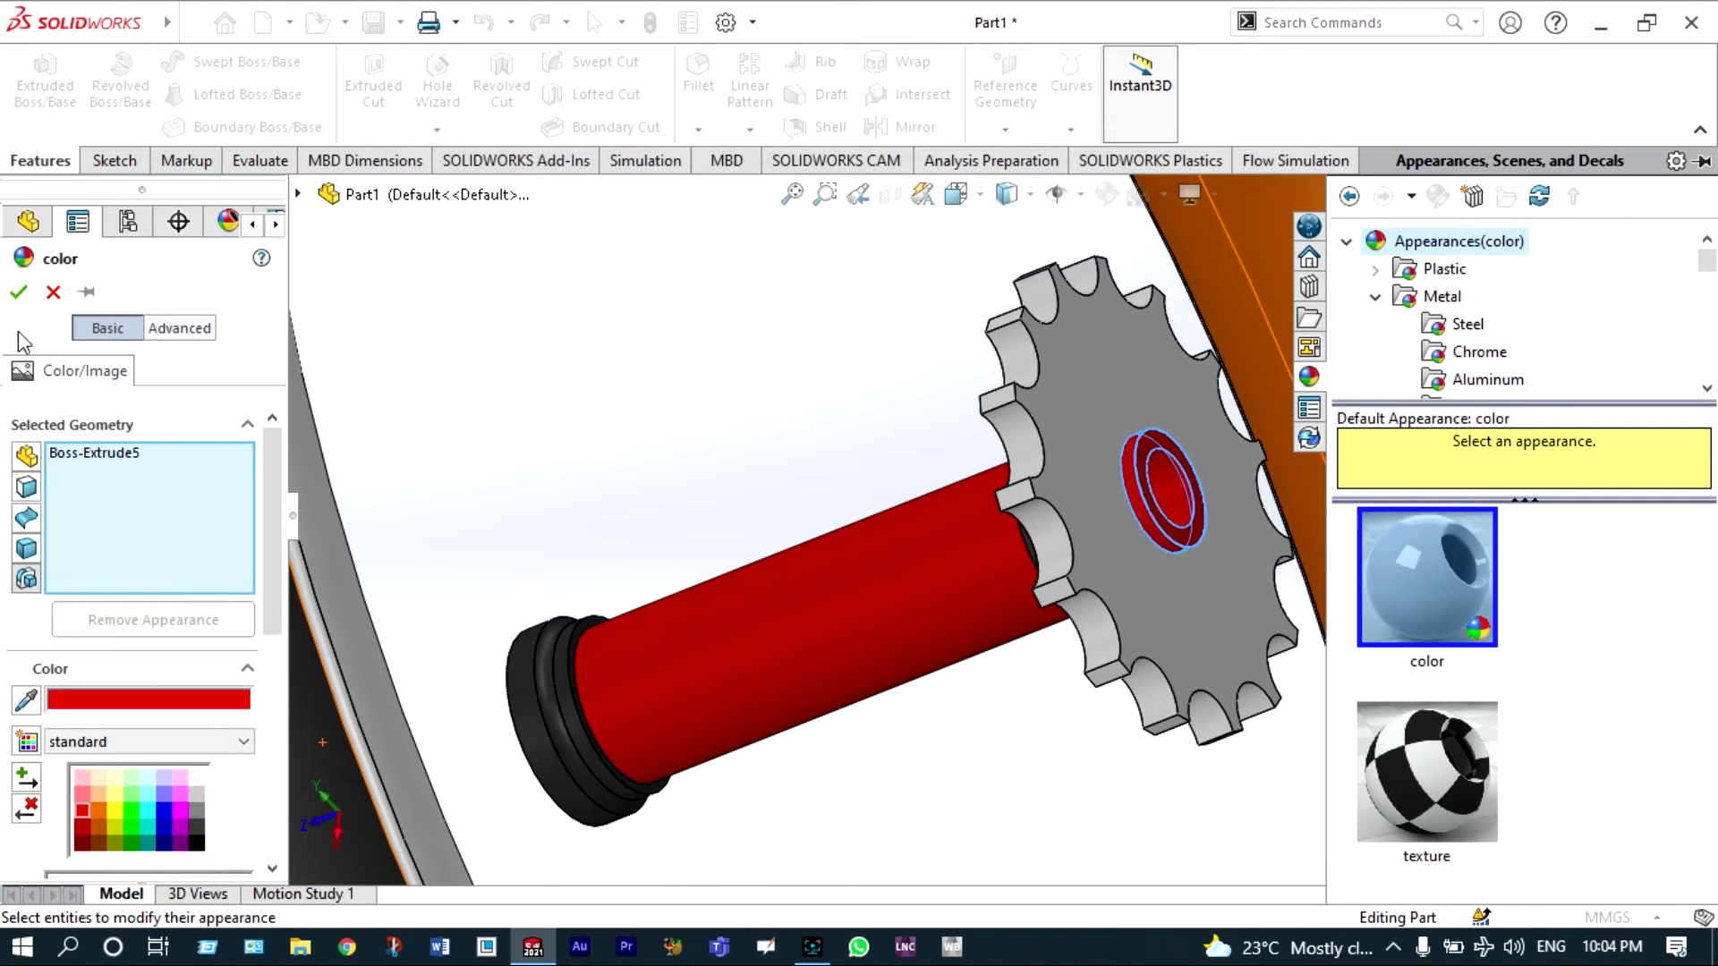
{"action": "left_click", "coordinate": [18, 292]}
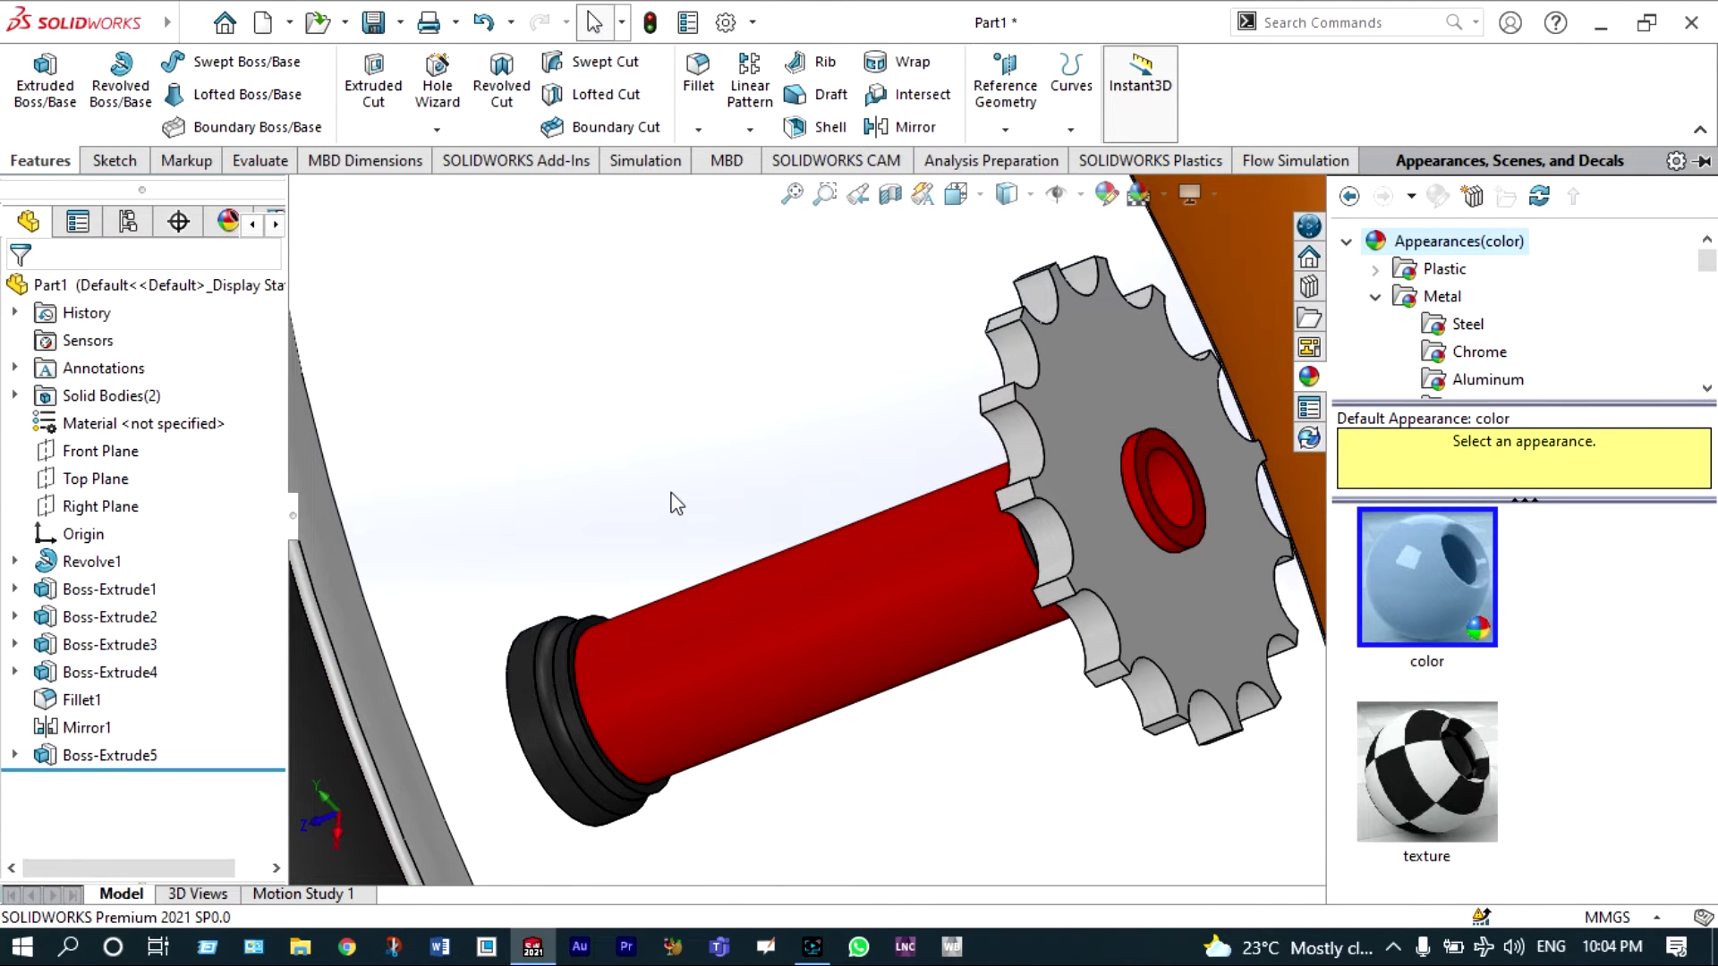
- Start a sketch on the hub tube's flat end face opposite the sprocket
{"action": "scroll", "coordinate": [676, 503], "scroll_direction": "up", "scroll_amount": 3}
{"action": "right_click", "coordinate": [707, 488]}
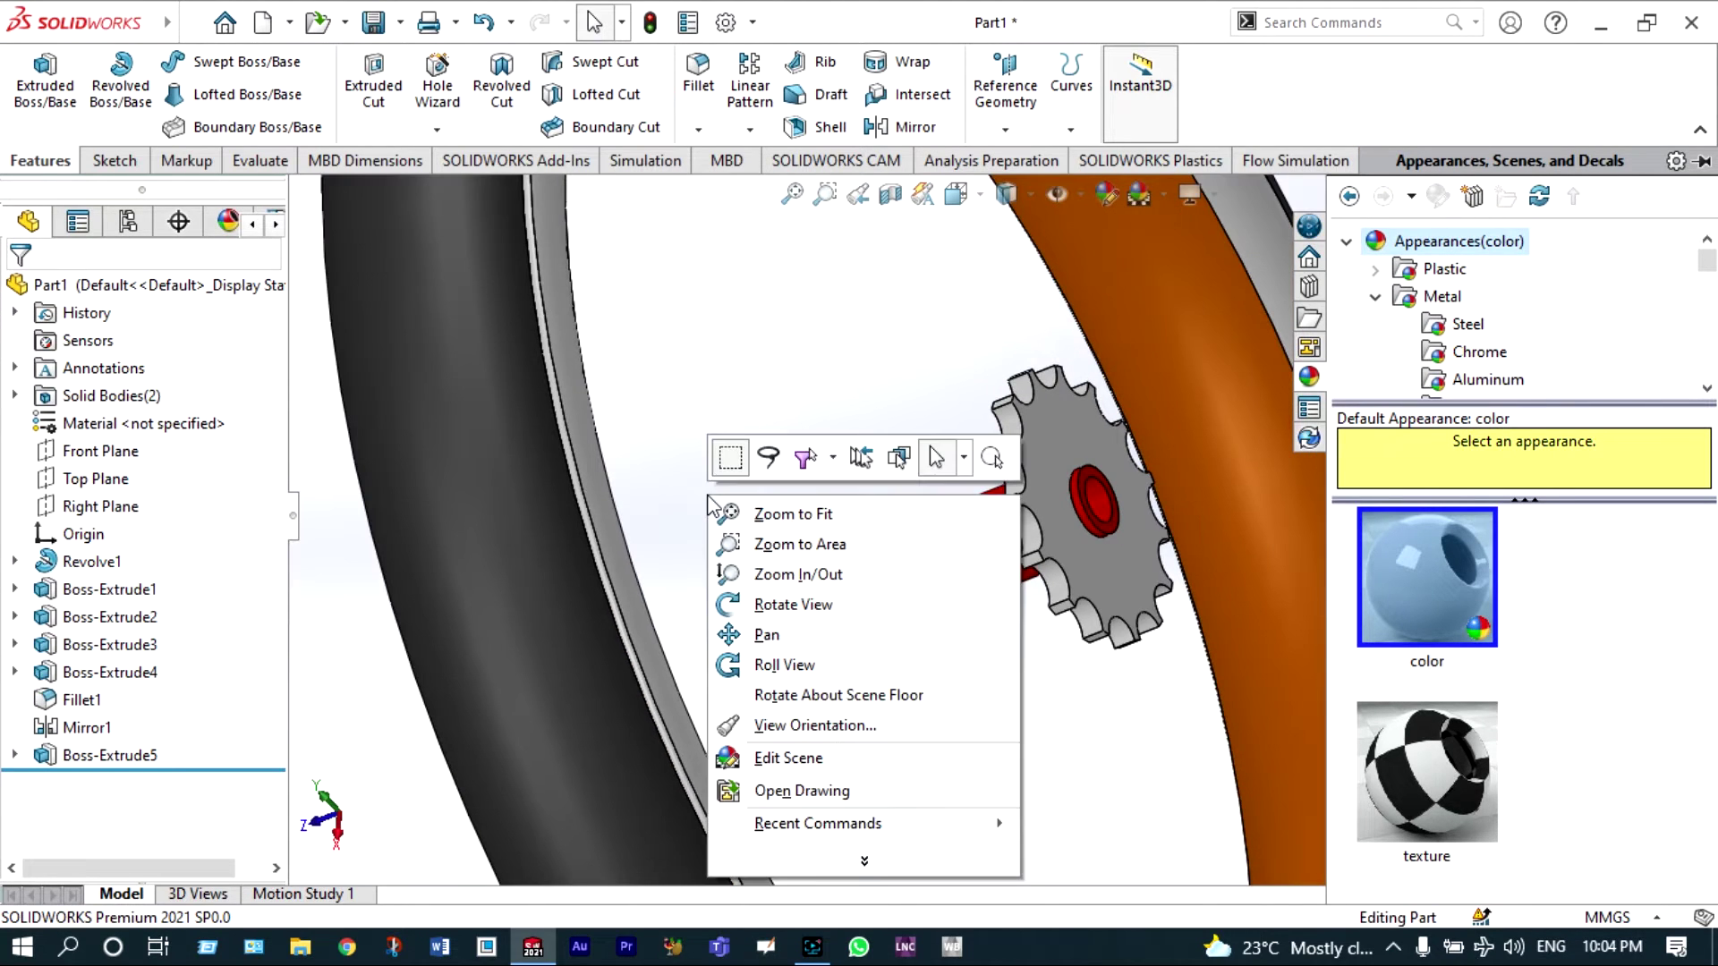
{"action": "left_click", "coordinate": [756, 602]}
{"action": "left_click_drag", "start_coordinate": [731, 571], "coordinate": [656, 452]}
{"action": "right_click", "coordinate": [656, 452]}
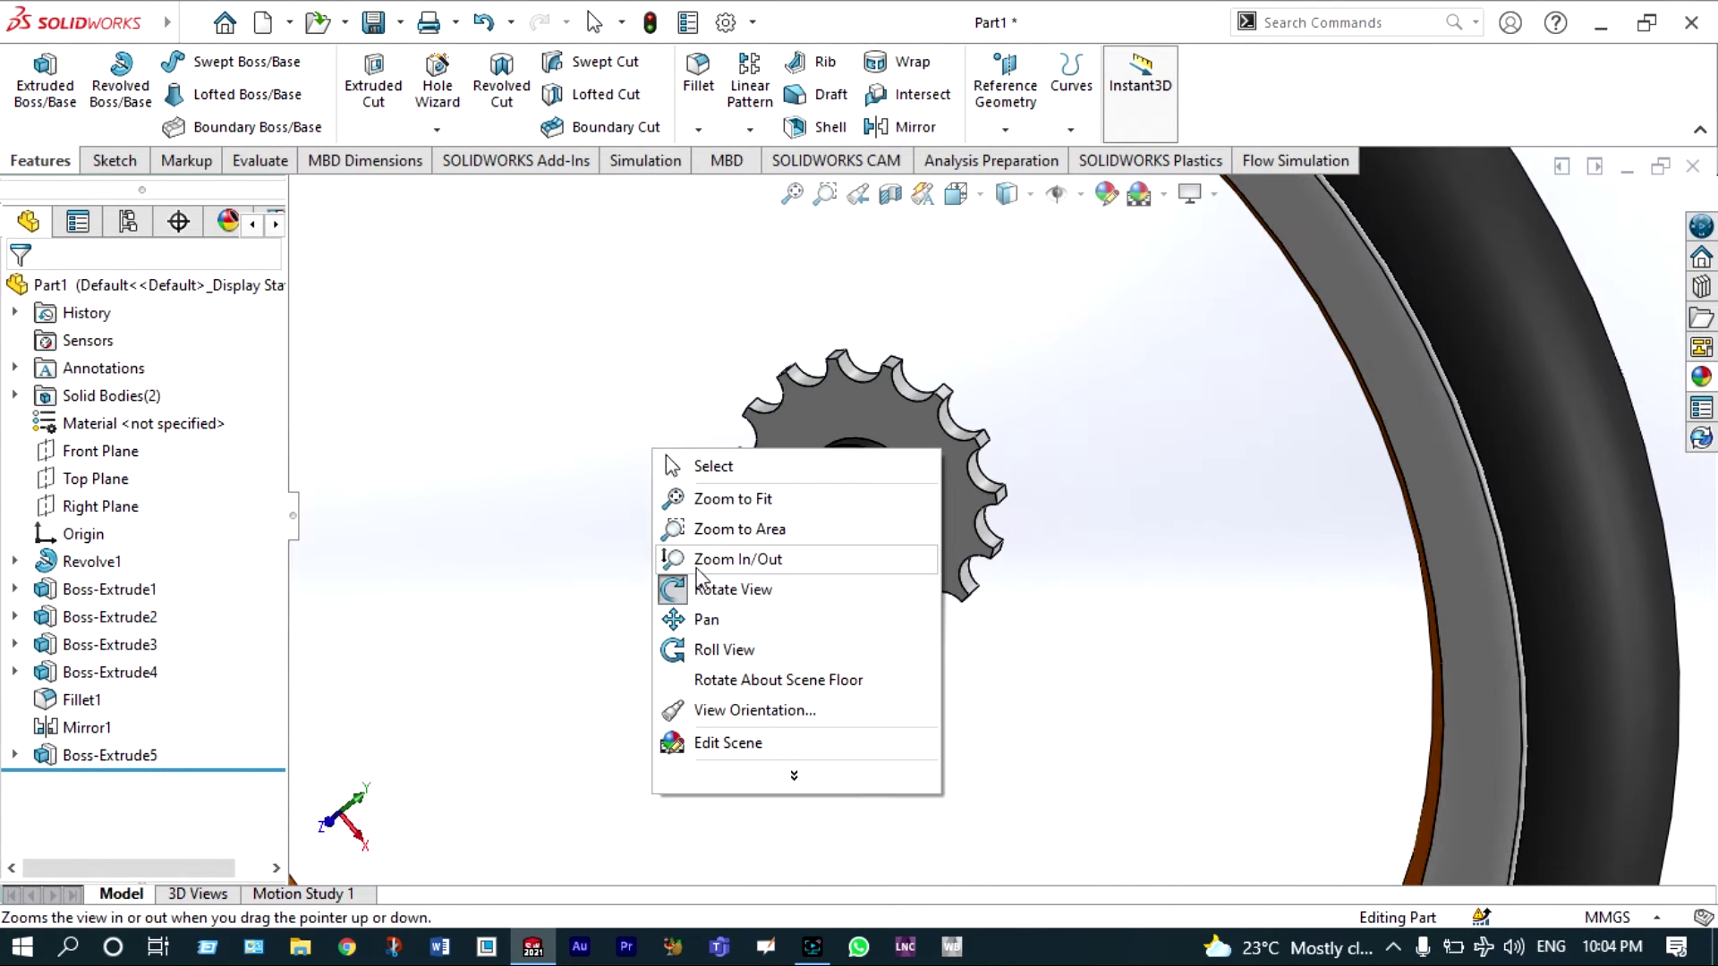
{"action": "left_click", "coordinate": [702, 591]}
{"action": "left_click", "coordinate": [712, 592]}
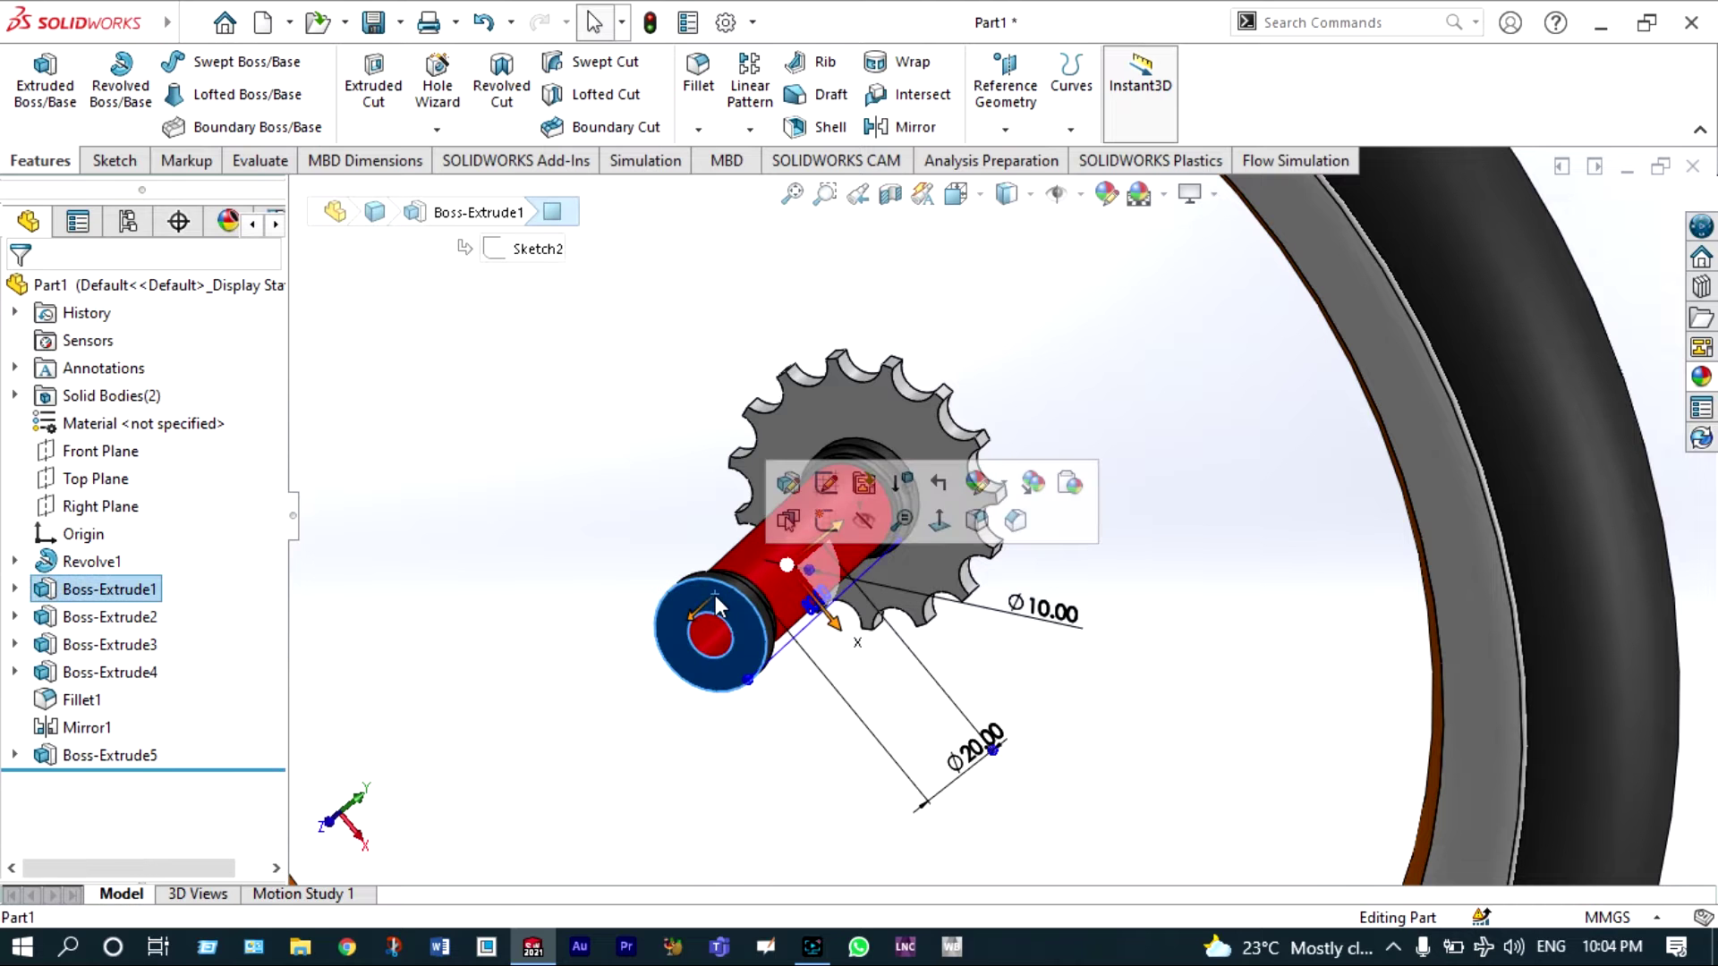
{"action": "left_click", "coordinate": [825, 520]}
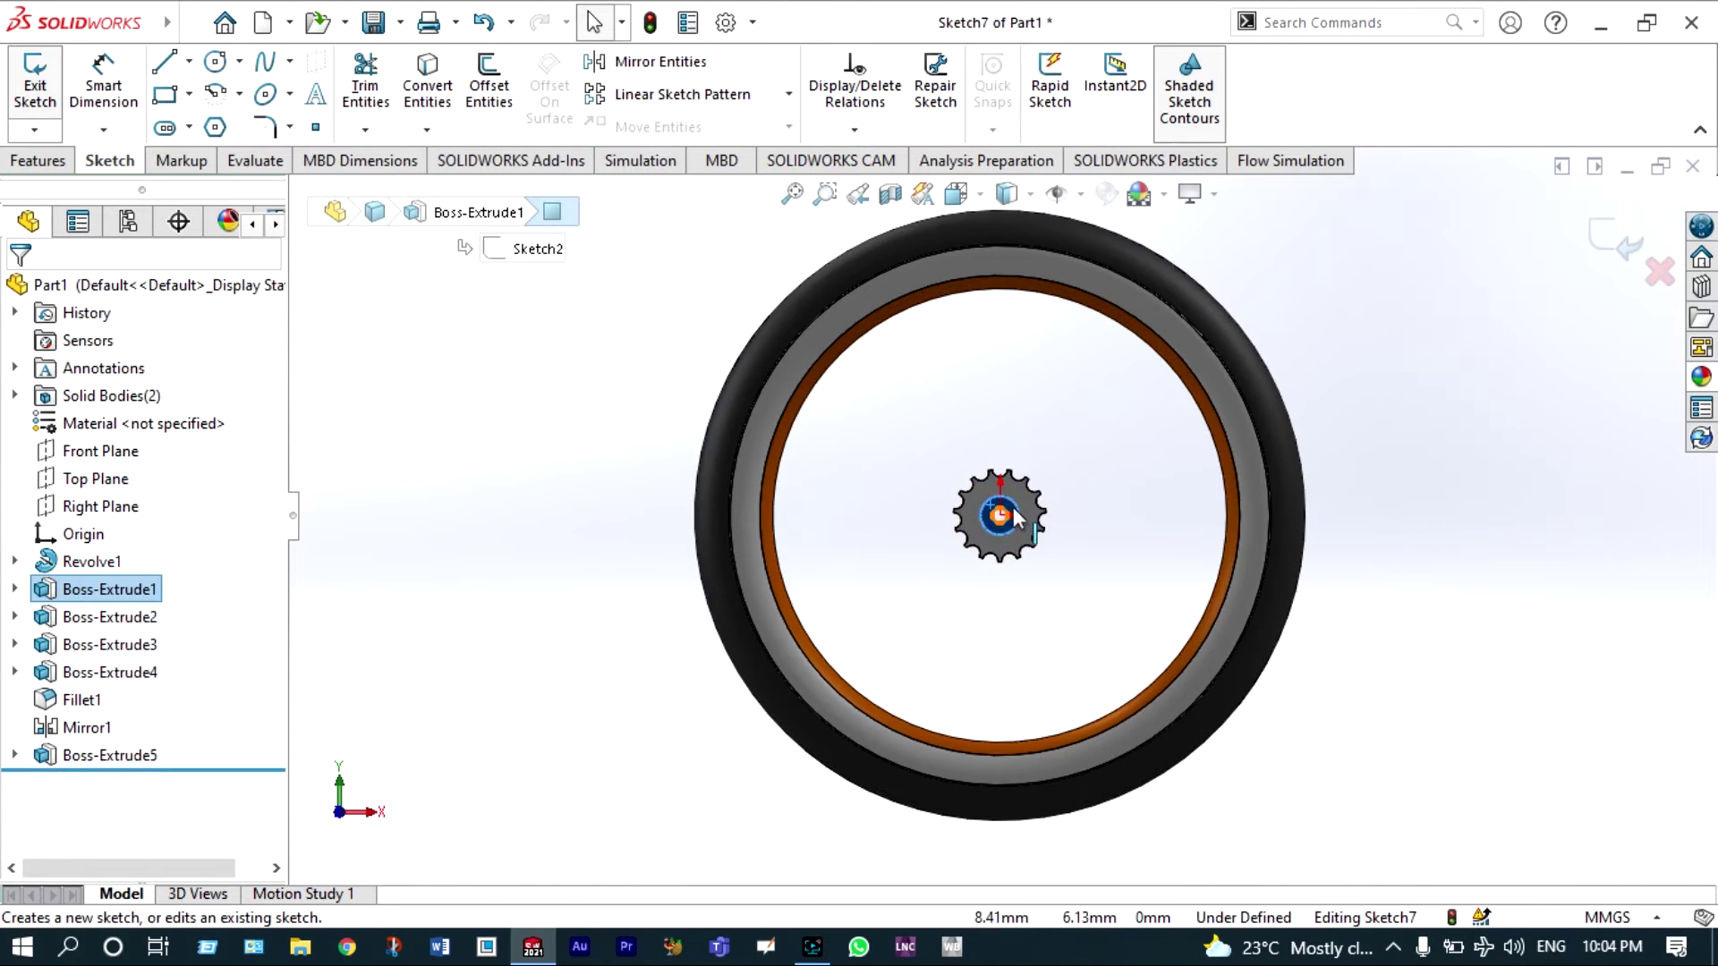
- Sketch two concentric circles at the origin: one on the 10 mm bore's outline, one about 17 mm in diameter around it
{"action": "scroll", "coordinate": [1016, 499], "scroll_direction": "down", "scroll_amount": 5}
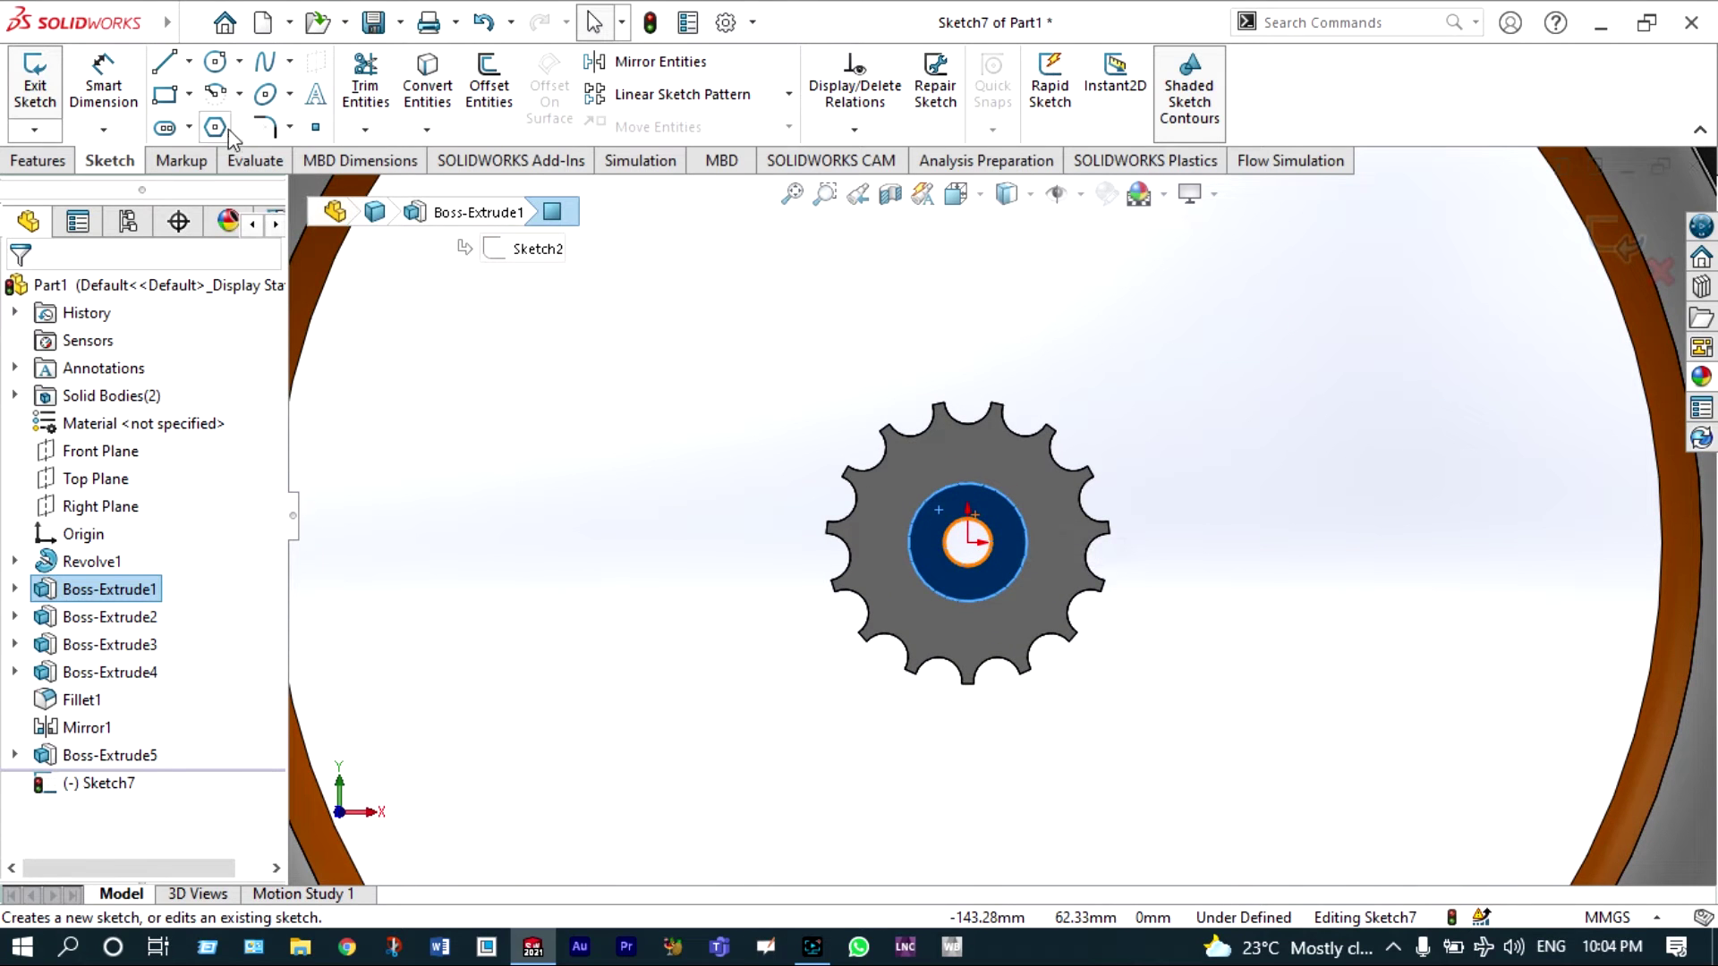
{"action": "left_click", "coordinate": [214, 64]}
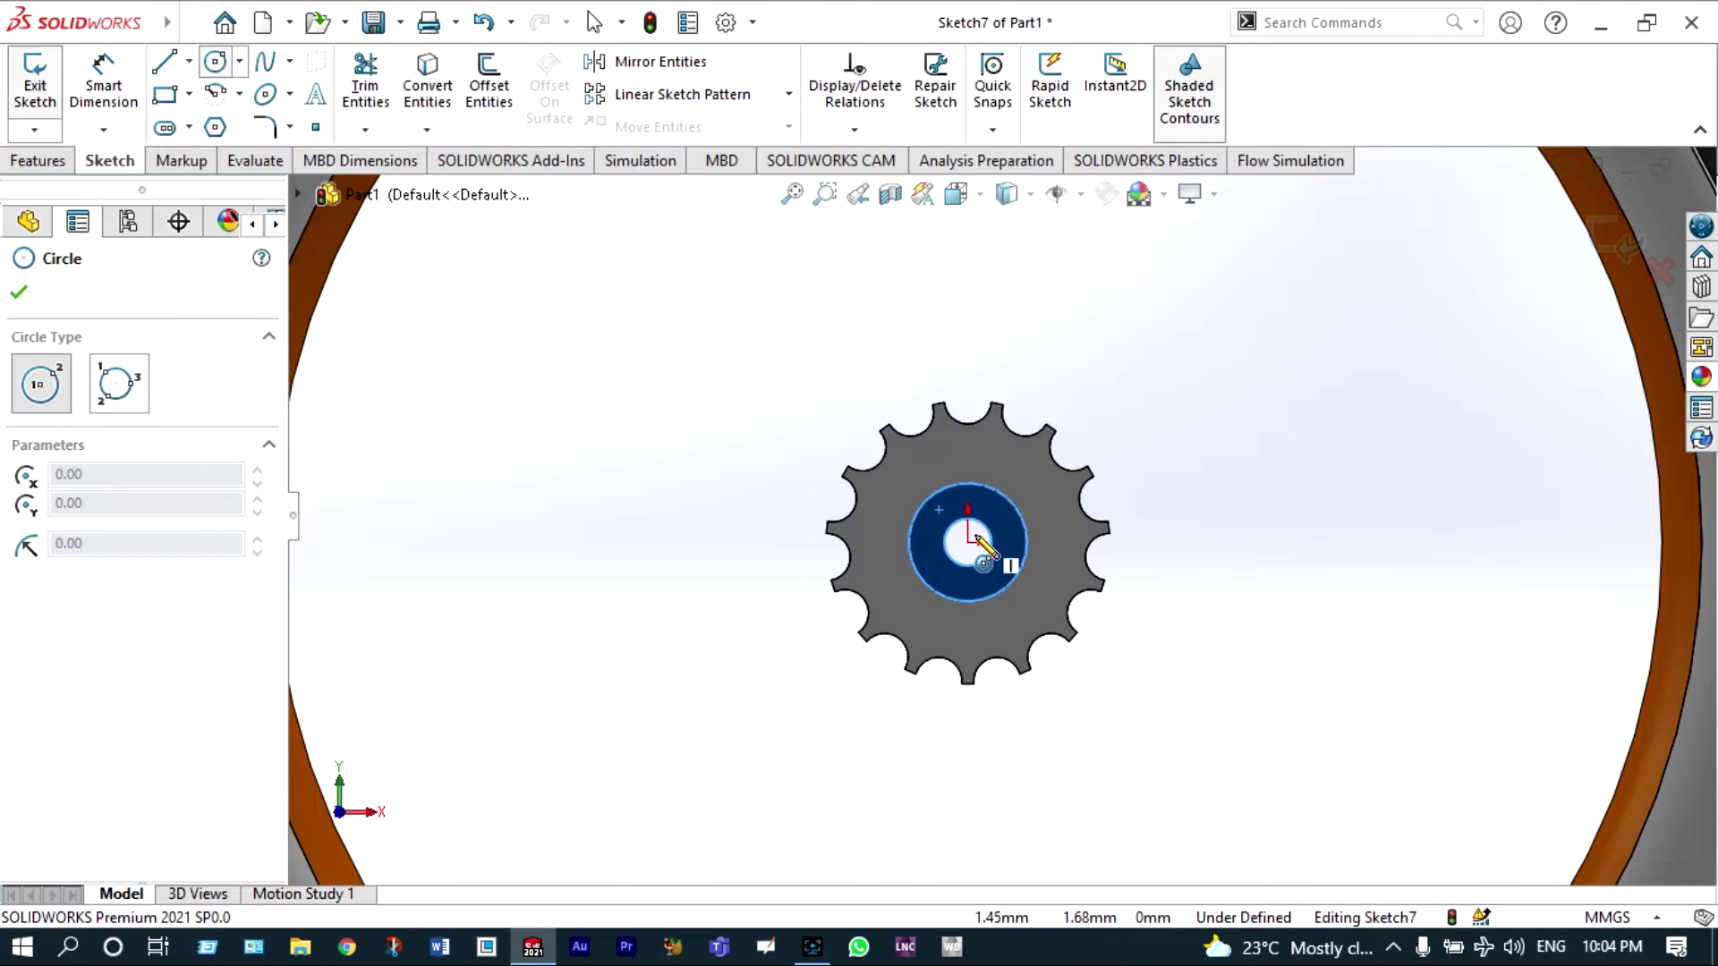
{"action": "left_click", "coordinate": [967, 542]}
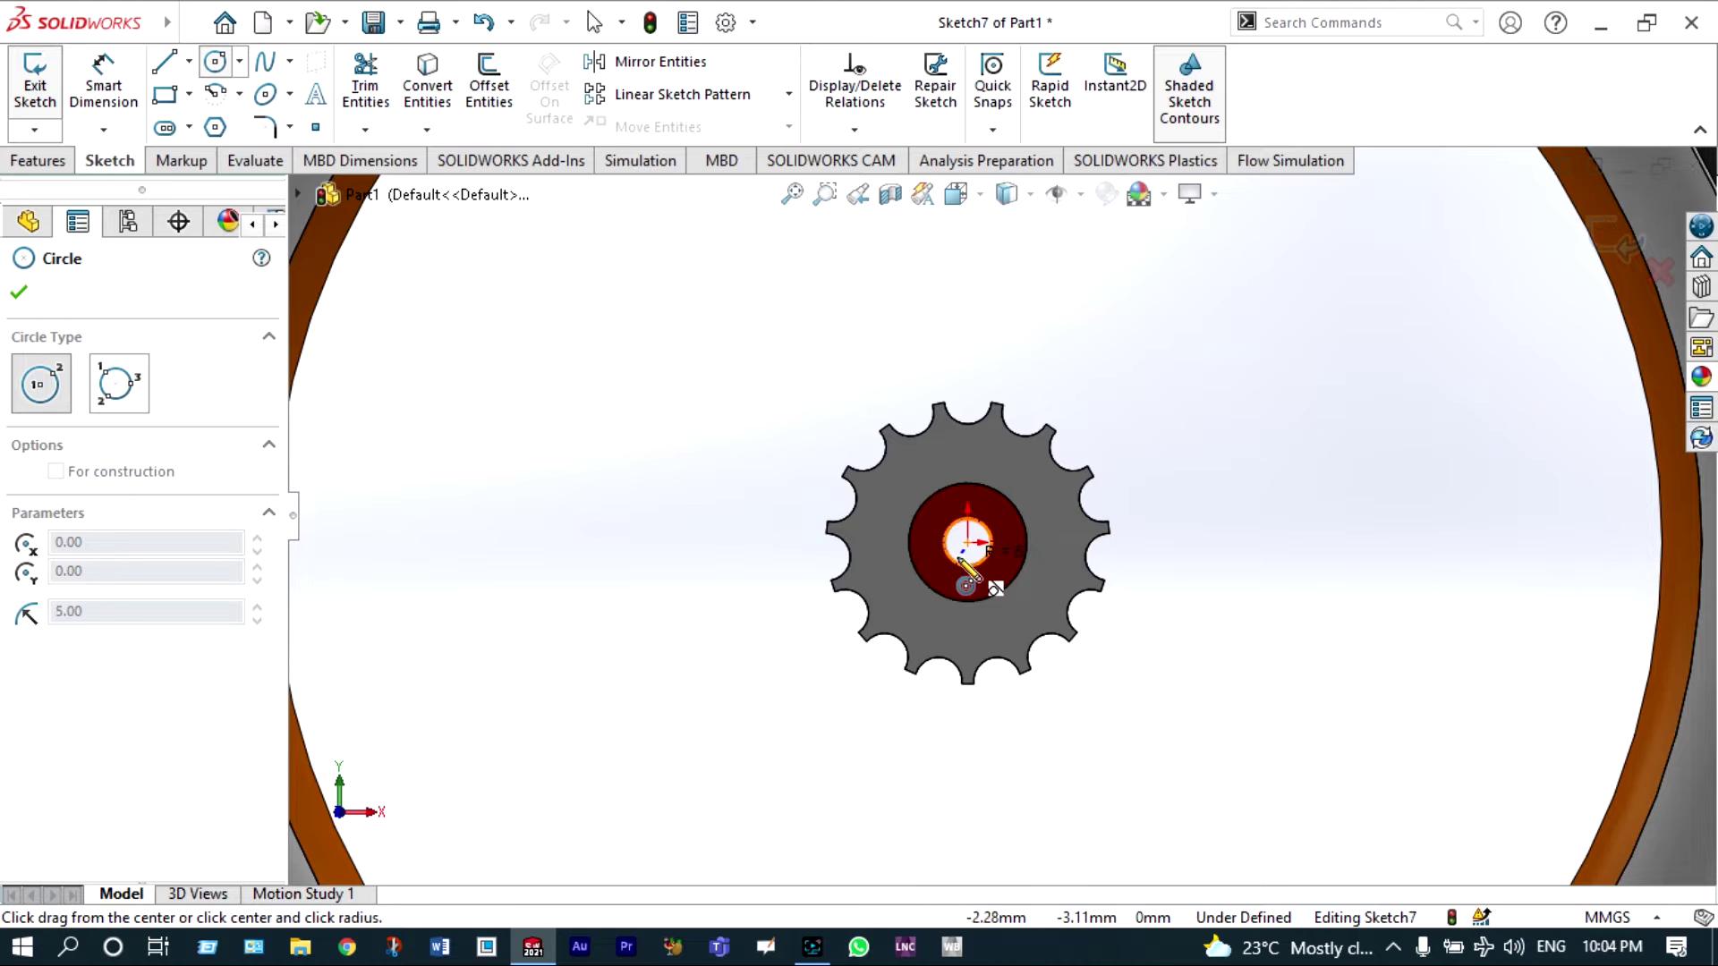
{"action": "left_click", "coordinate": [960, 562]}
{"action": "left_click", "coordinate": [968, 542]}
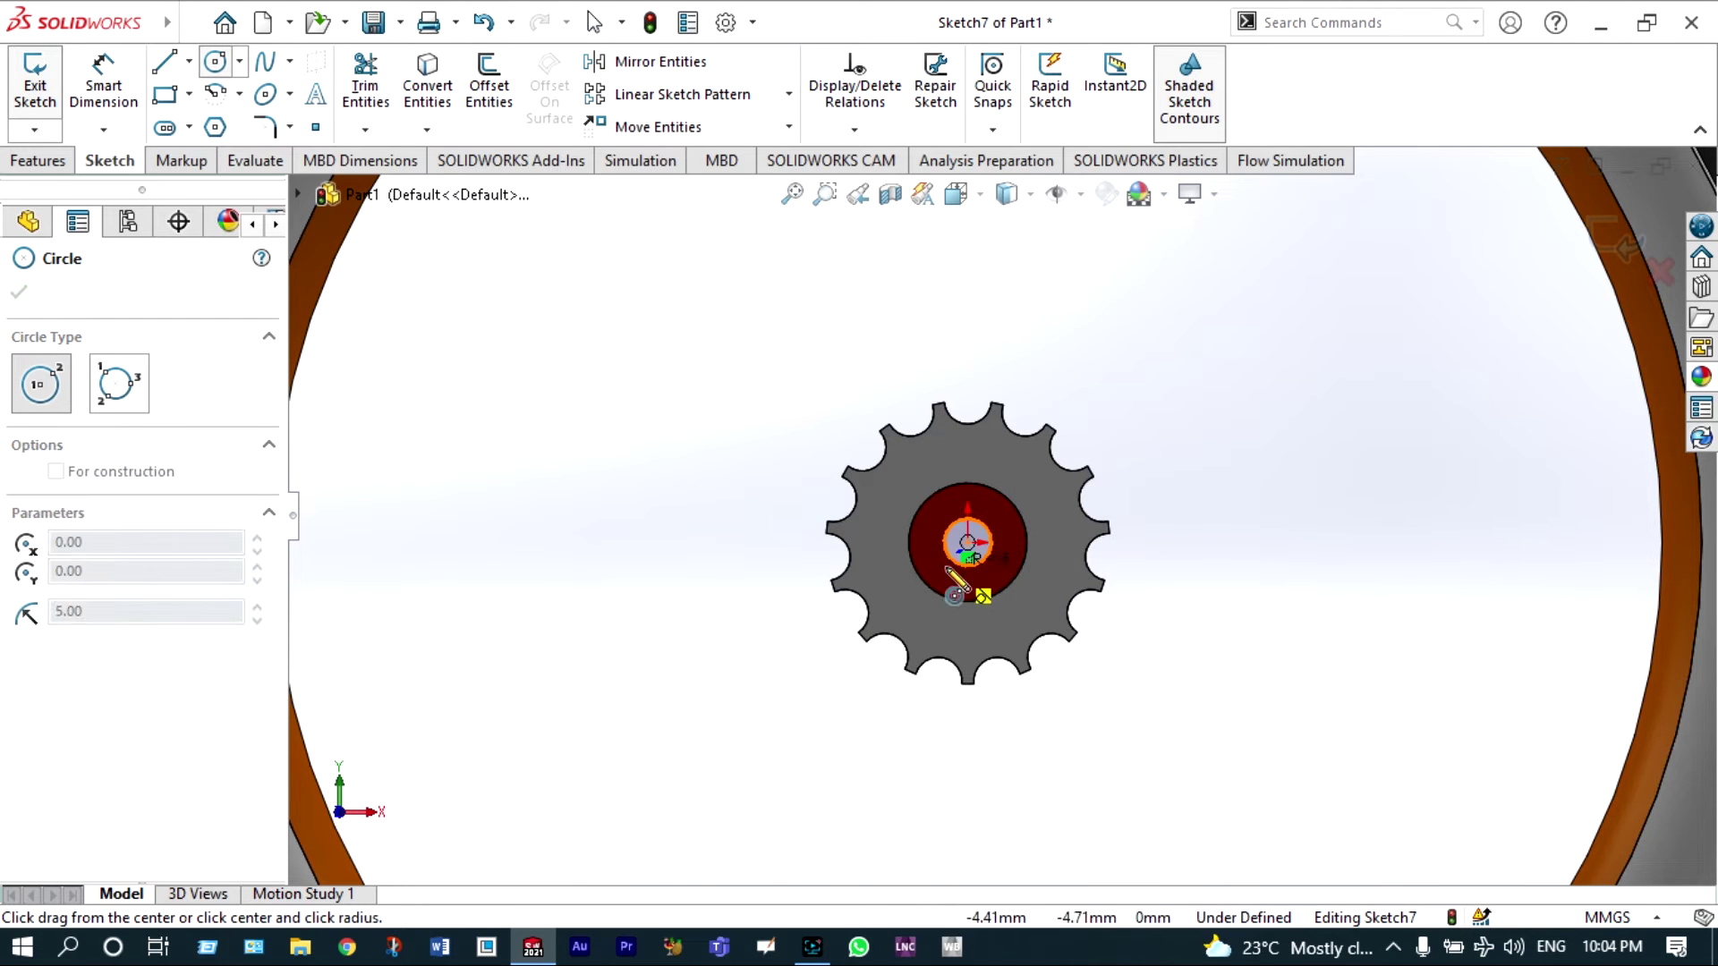
{"action": "left_click", "coordinate": [993, 573]}
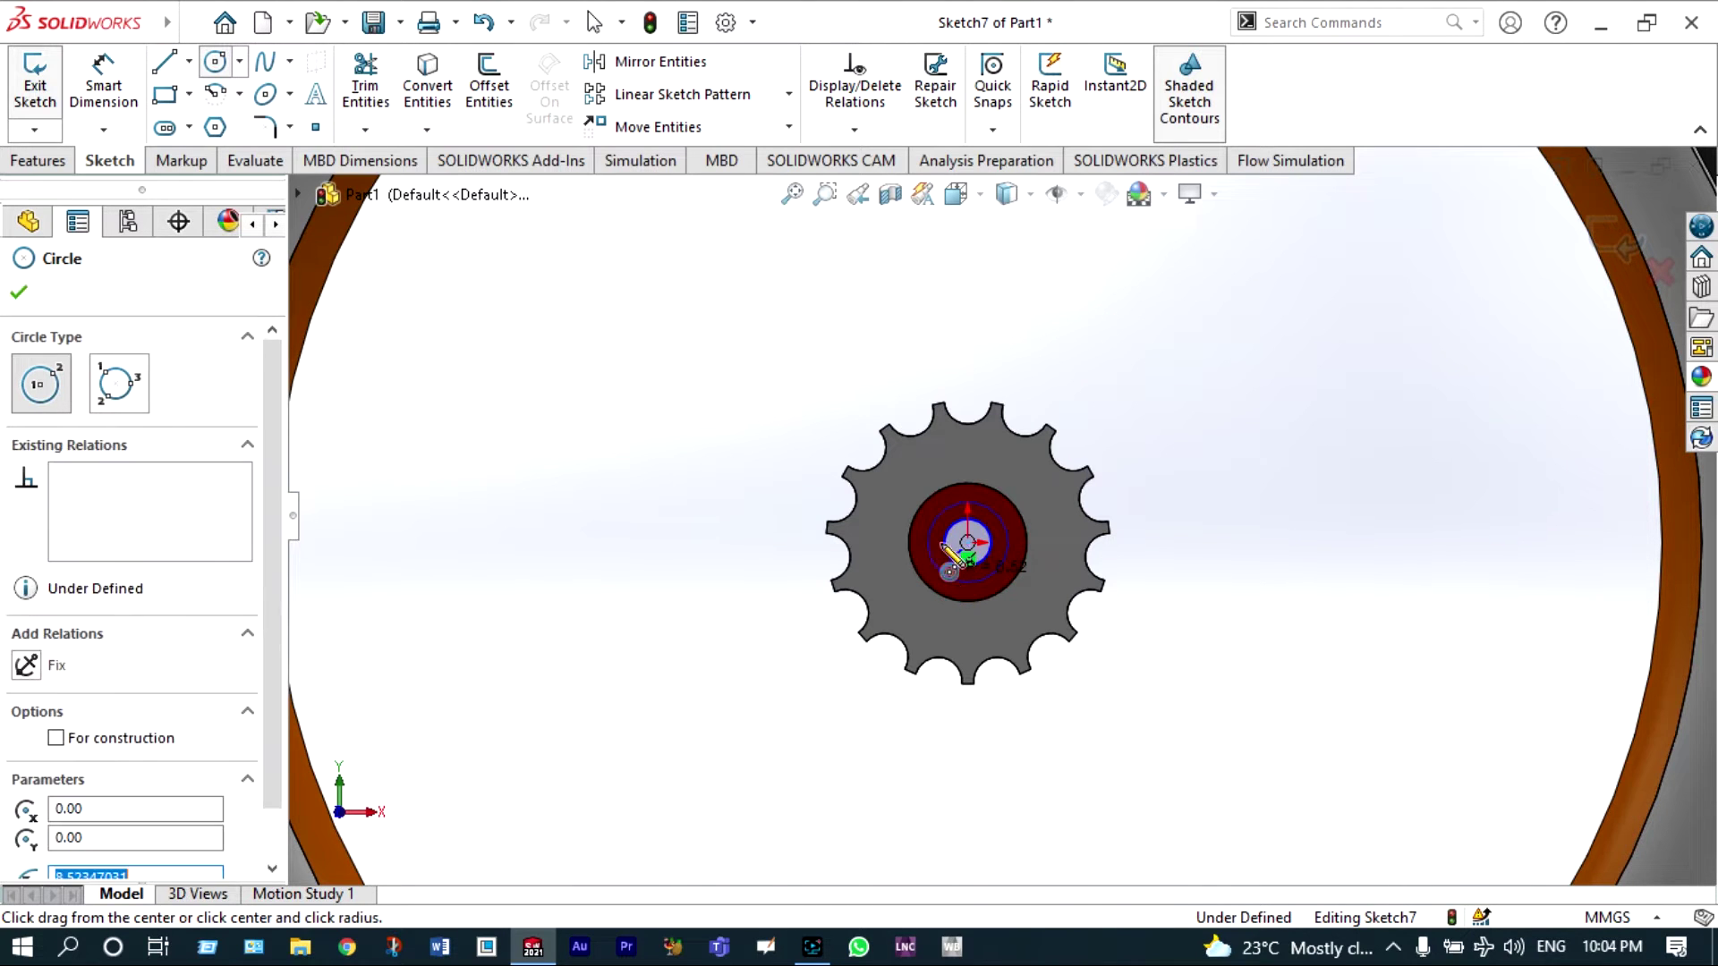
- Dimension the larger circle on the hub tube's end face with a diameter of 15 mm
{"action": "left_click", "coordinate": [103, 85]}
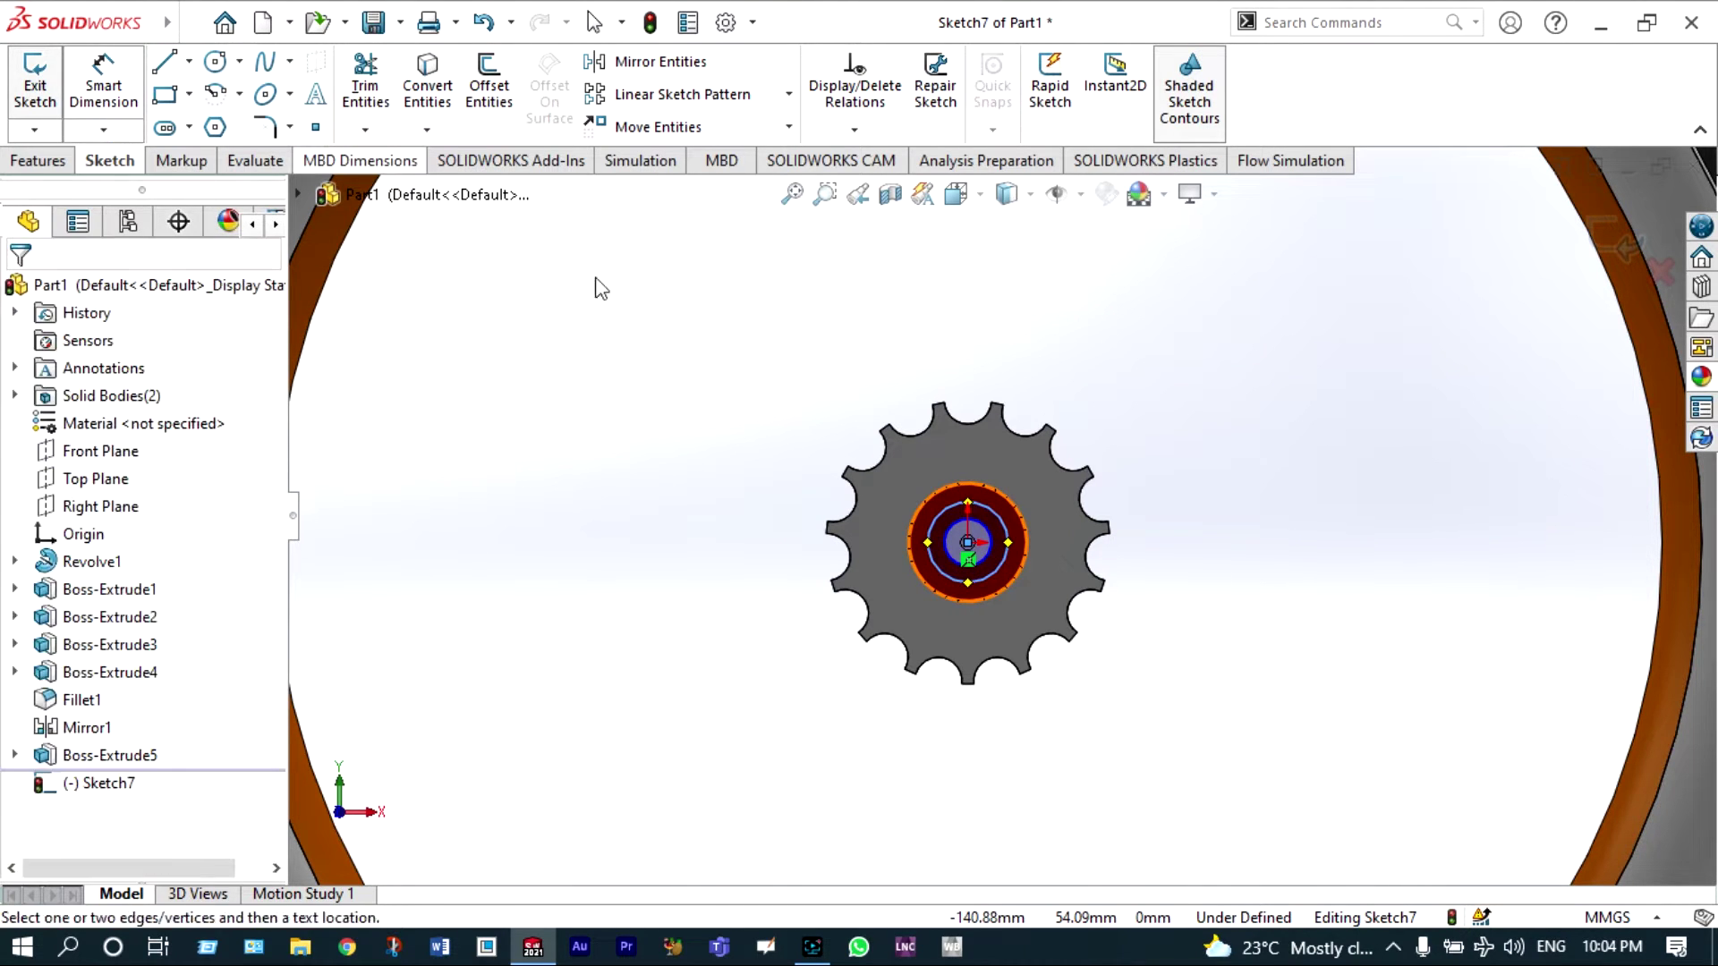
{"action": "left_click", "coordinate": [1004, 524]}
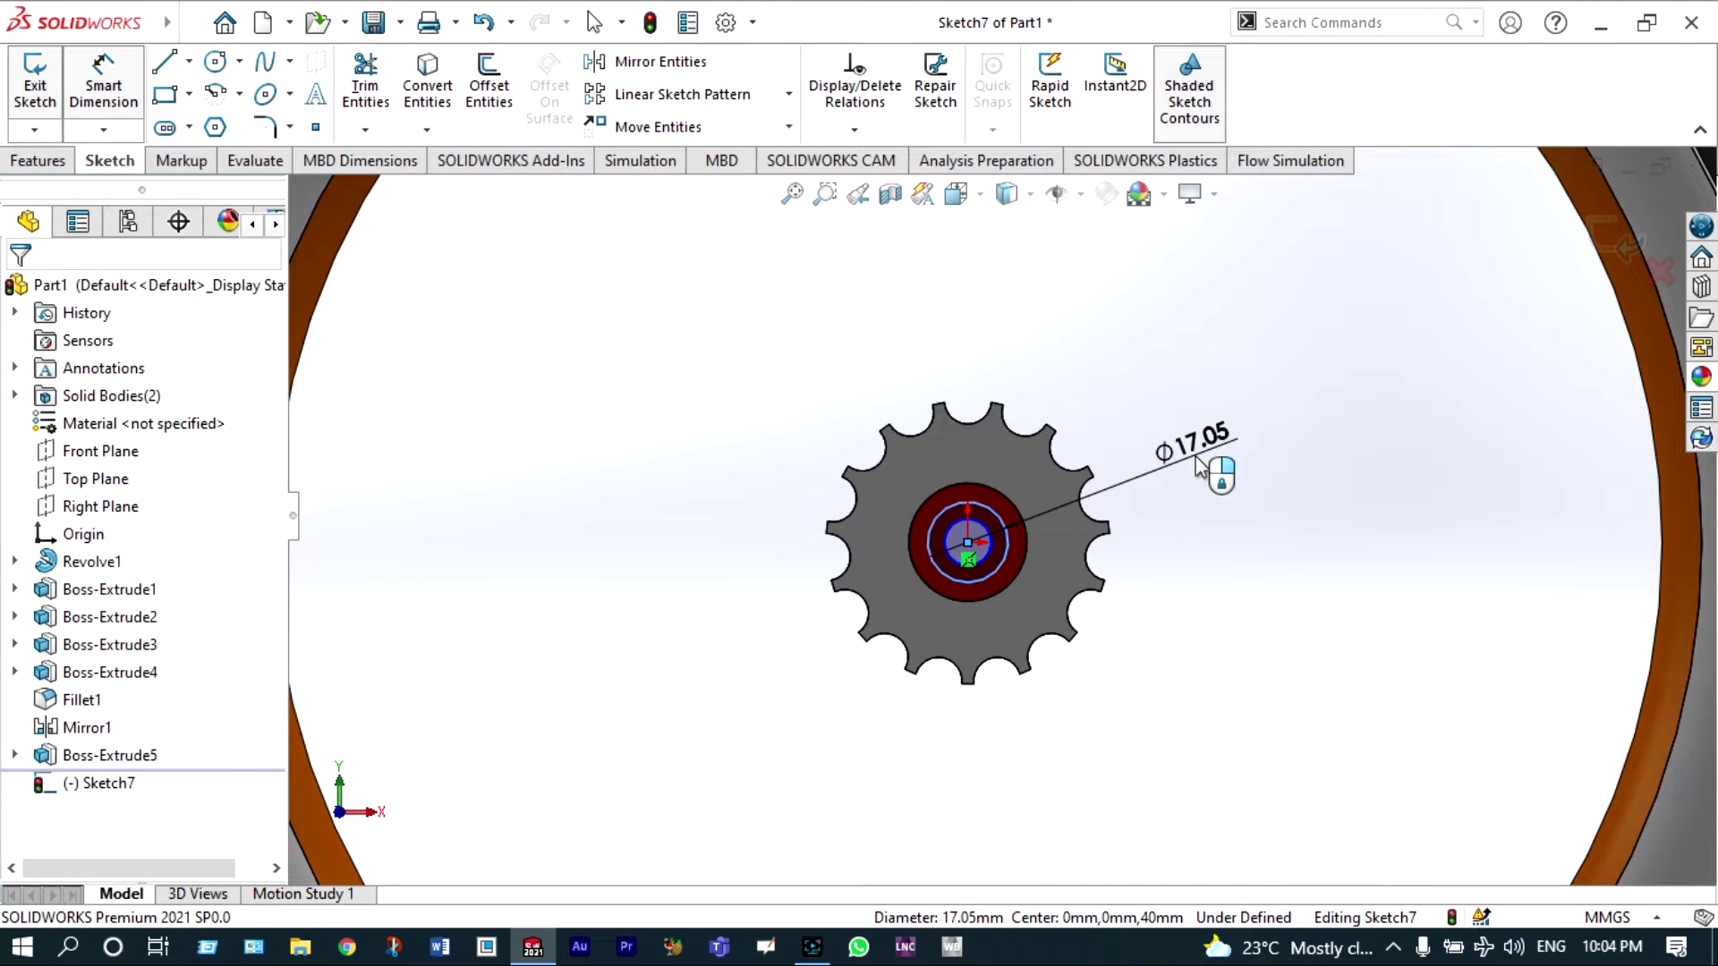
{"action": "left_click", "coordinate": [1202, 469]}
{"action": "type", "text": "15"}
{"action": "key", "text": "Return"}
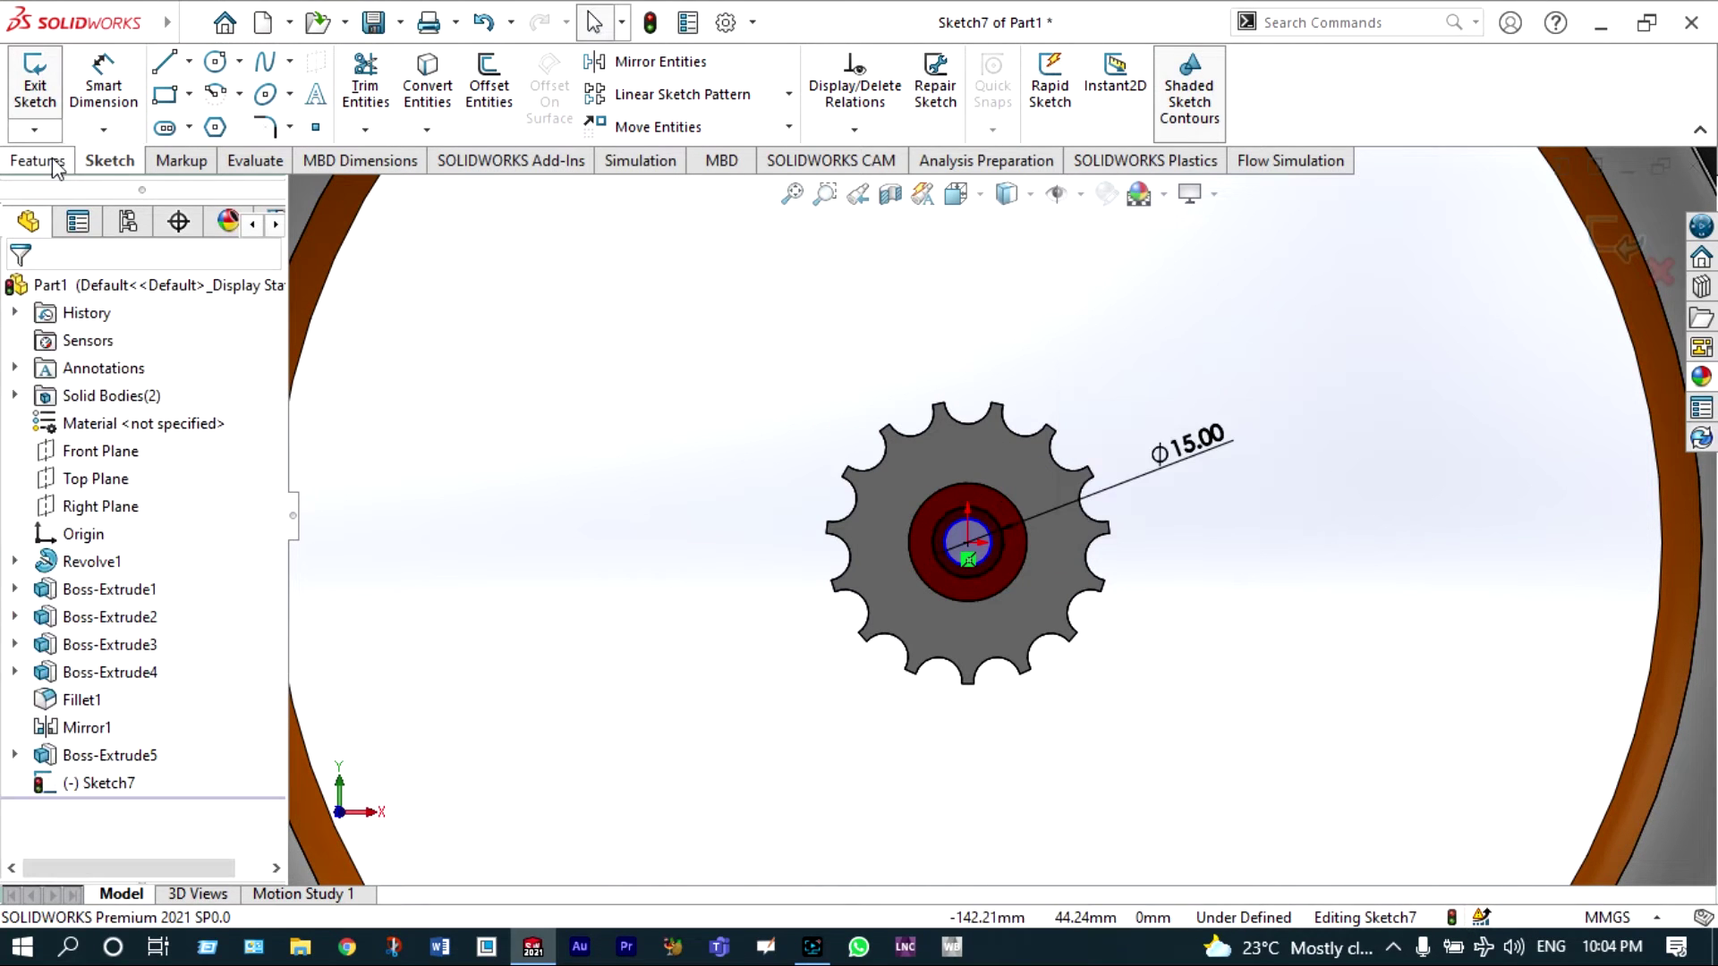
- Extrude the 15 mm ring profile 5 mm outward from the hub tube's end face, with Merge result enabled
{"action": "left_click", "coordinate": [54, 163]}
{"action": "left_click", "coordinate": [48, 87]}
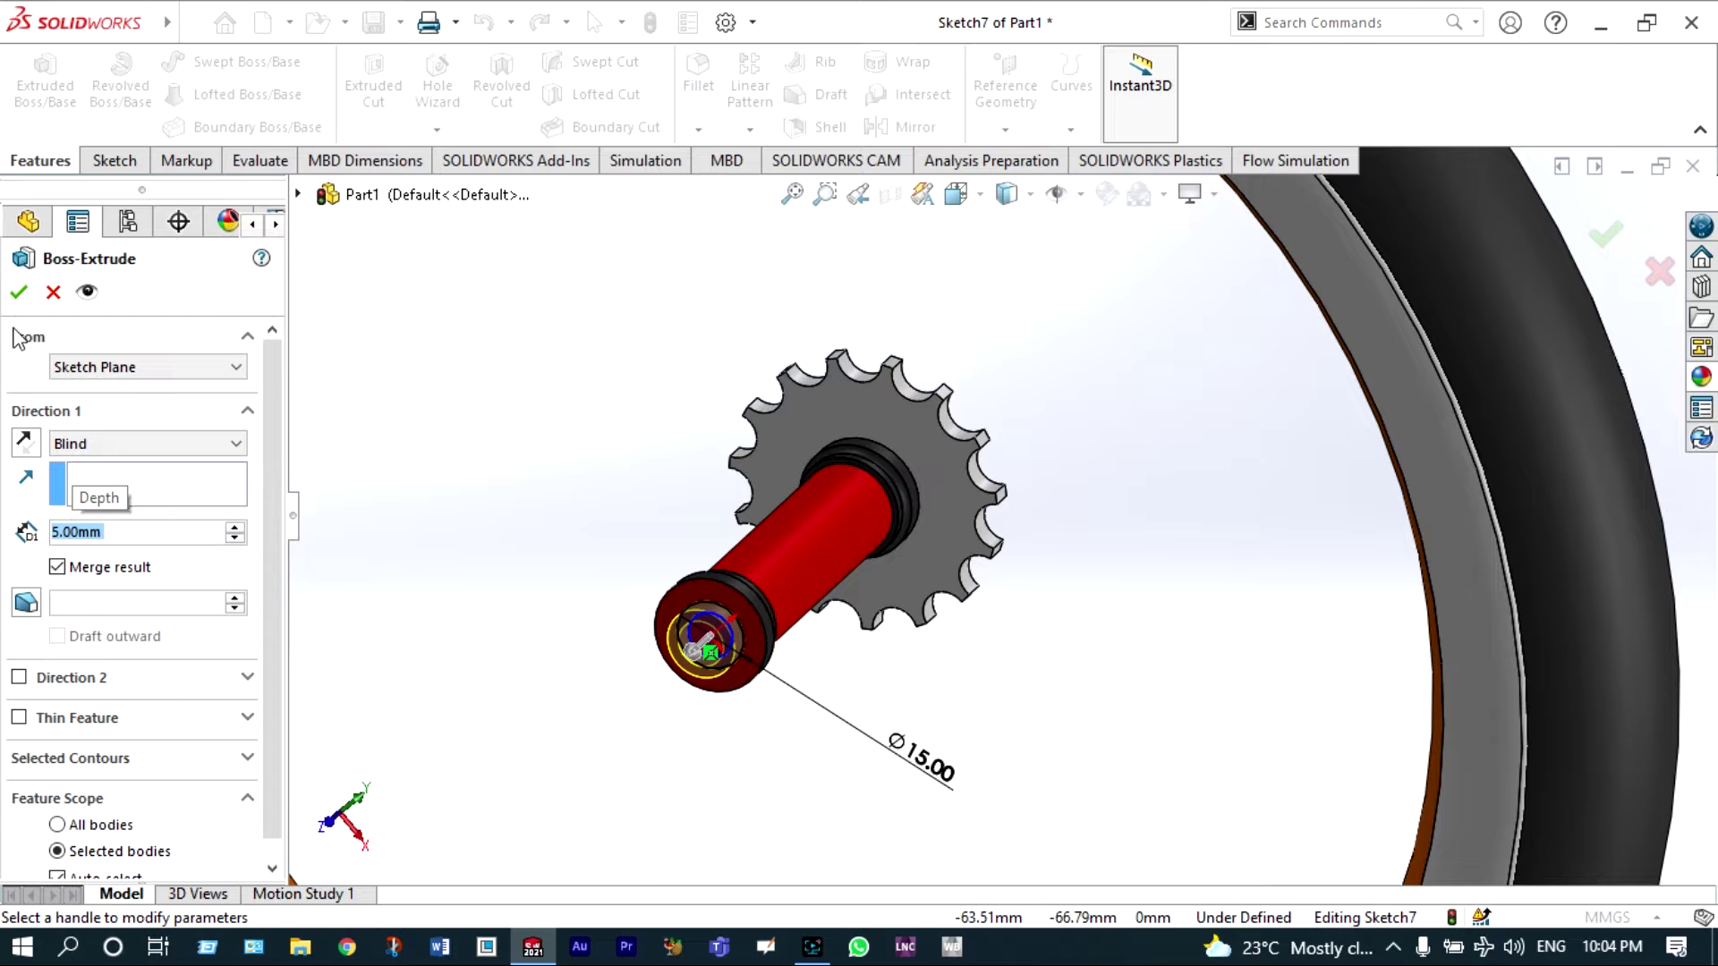
{"action": "left_click", "coordinate": [17, 296]}
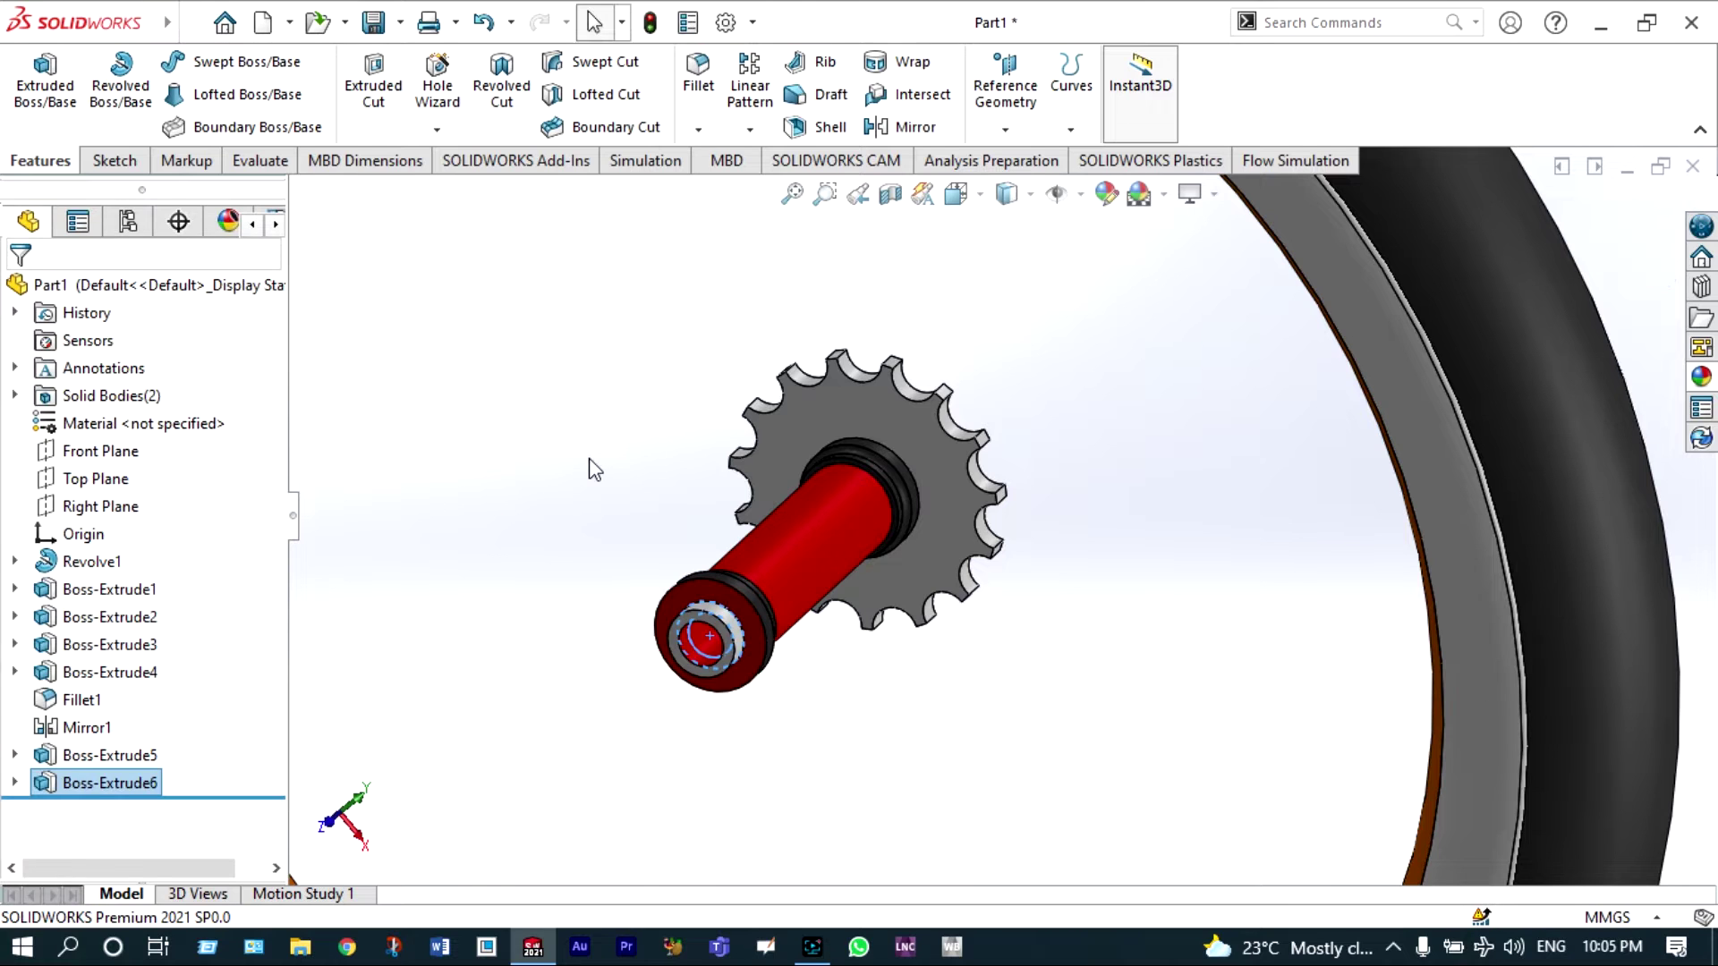
- Colour the new 5 mm ring on the hub tube's end black
{"action": "left_click", "coordinate": [142, 781]}
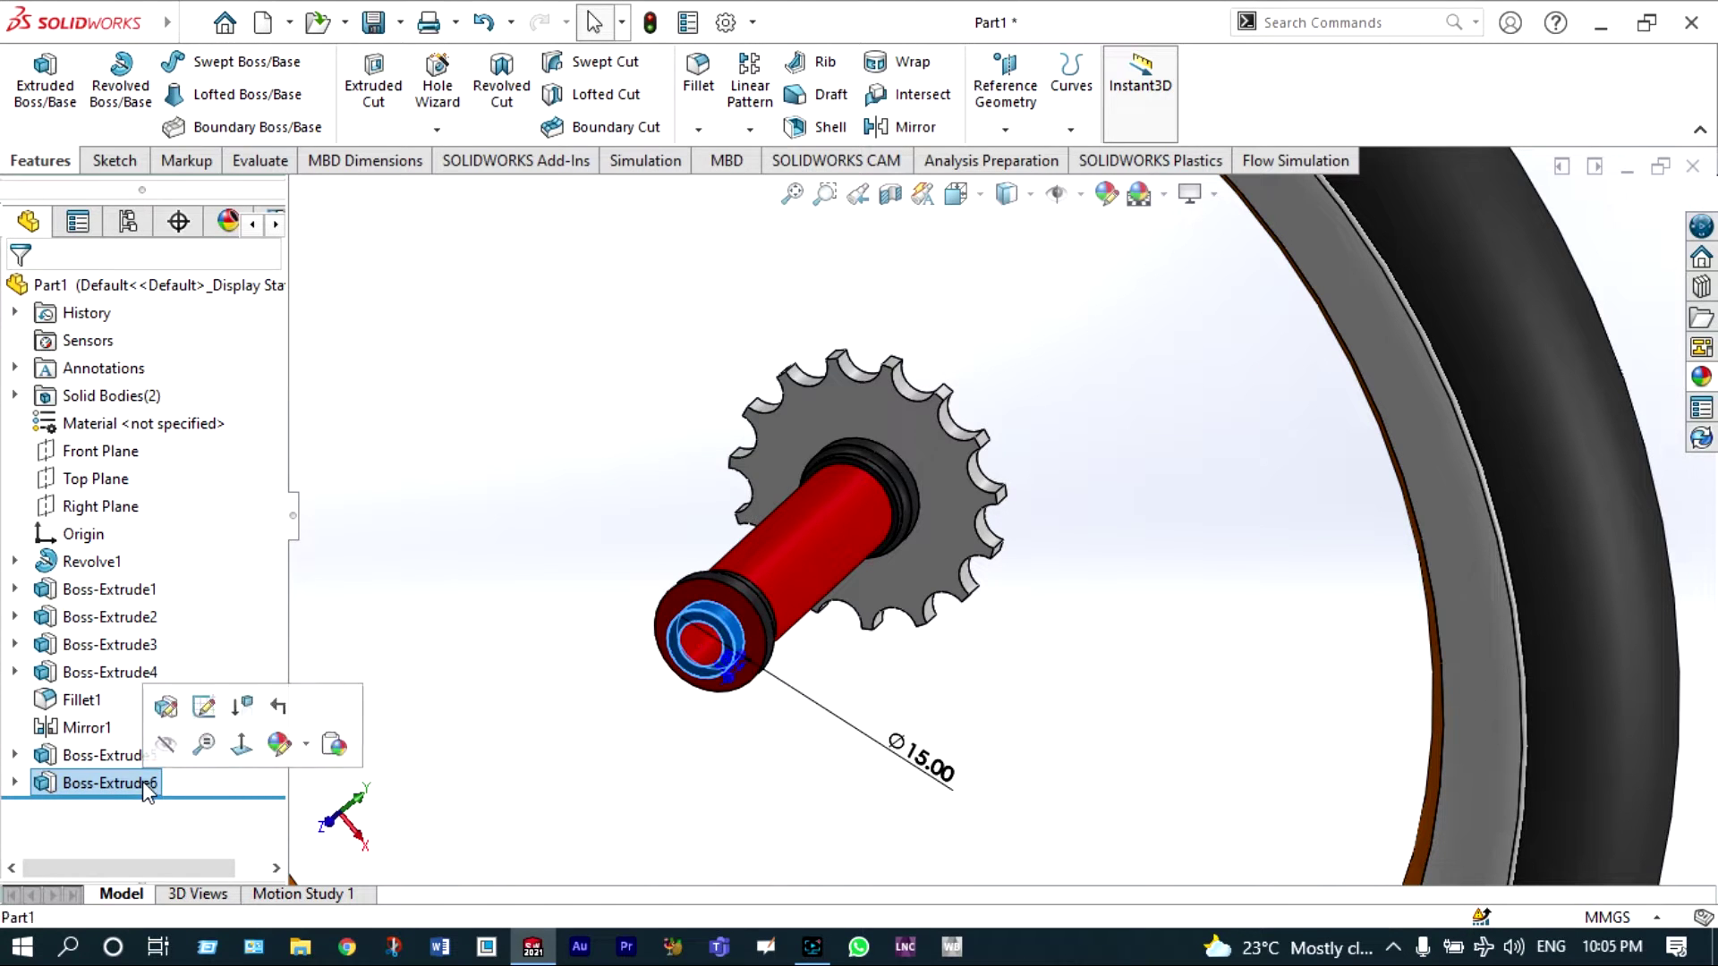
{"action": "left_click", "coordinate": [1103, 193]}
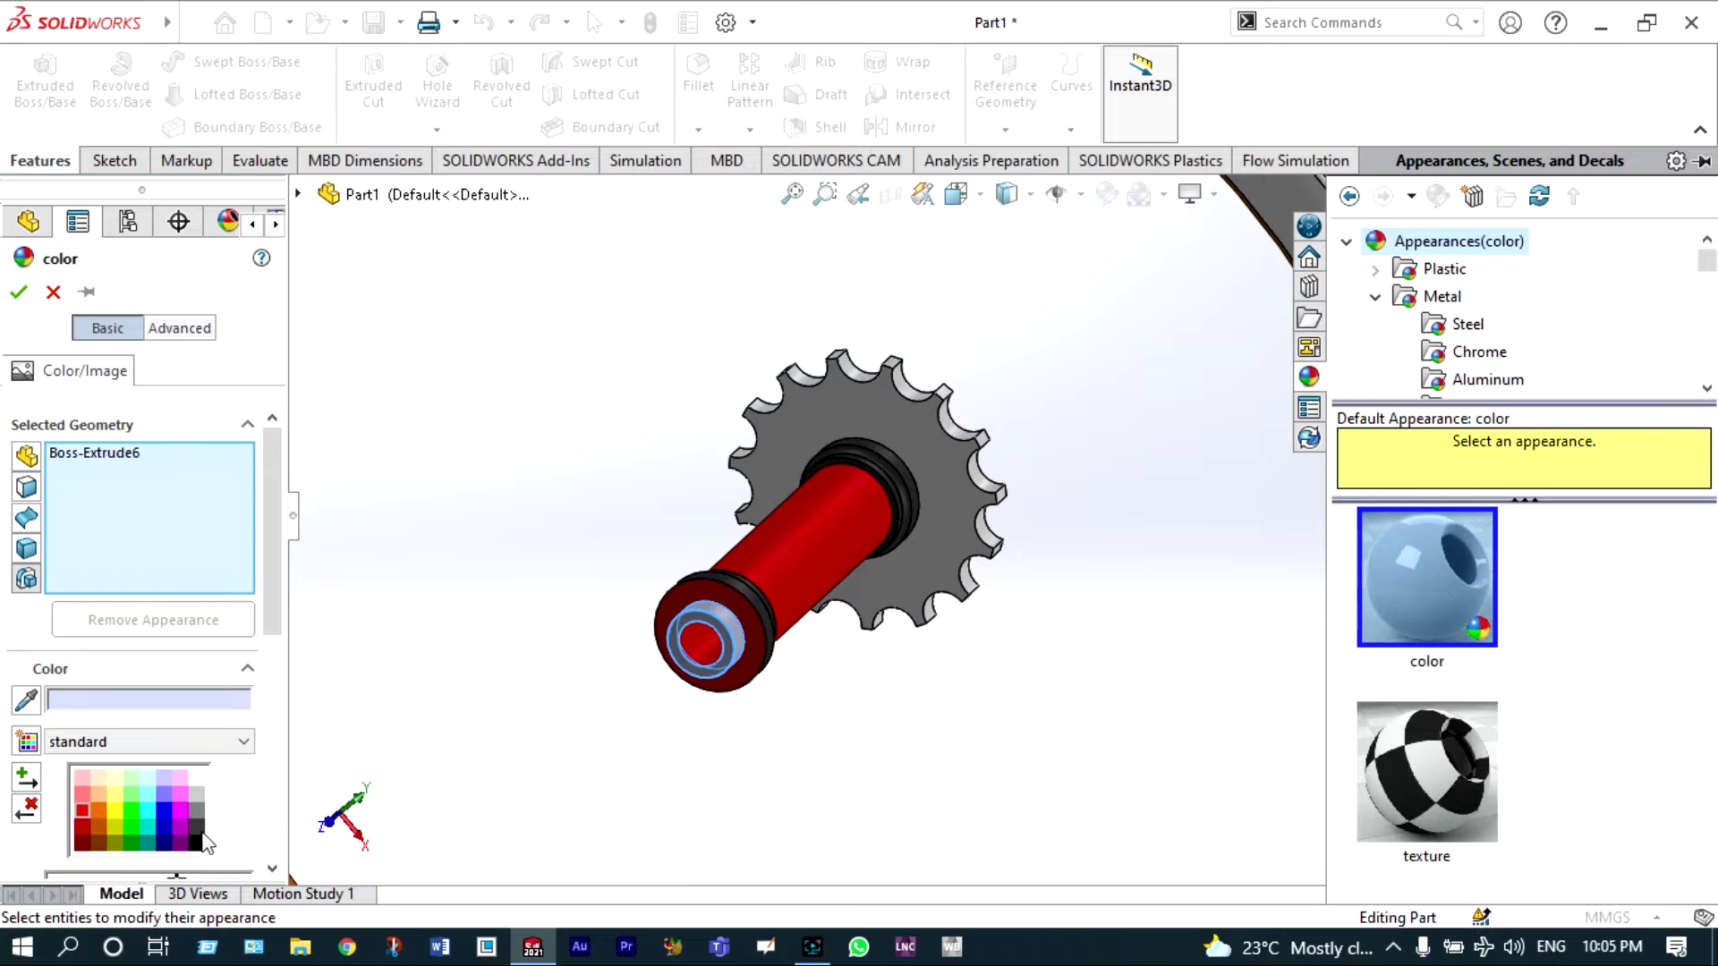
{"action": "left_click", "coordinate": [193, 832]}
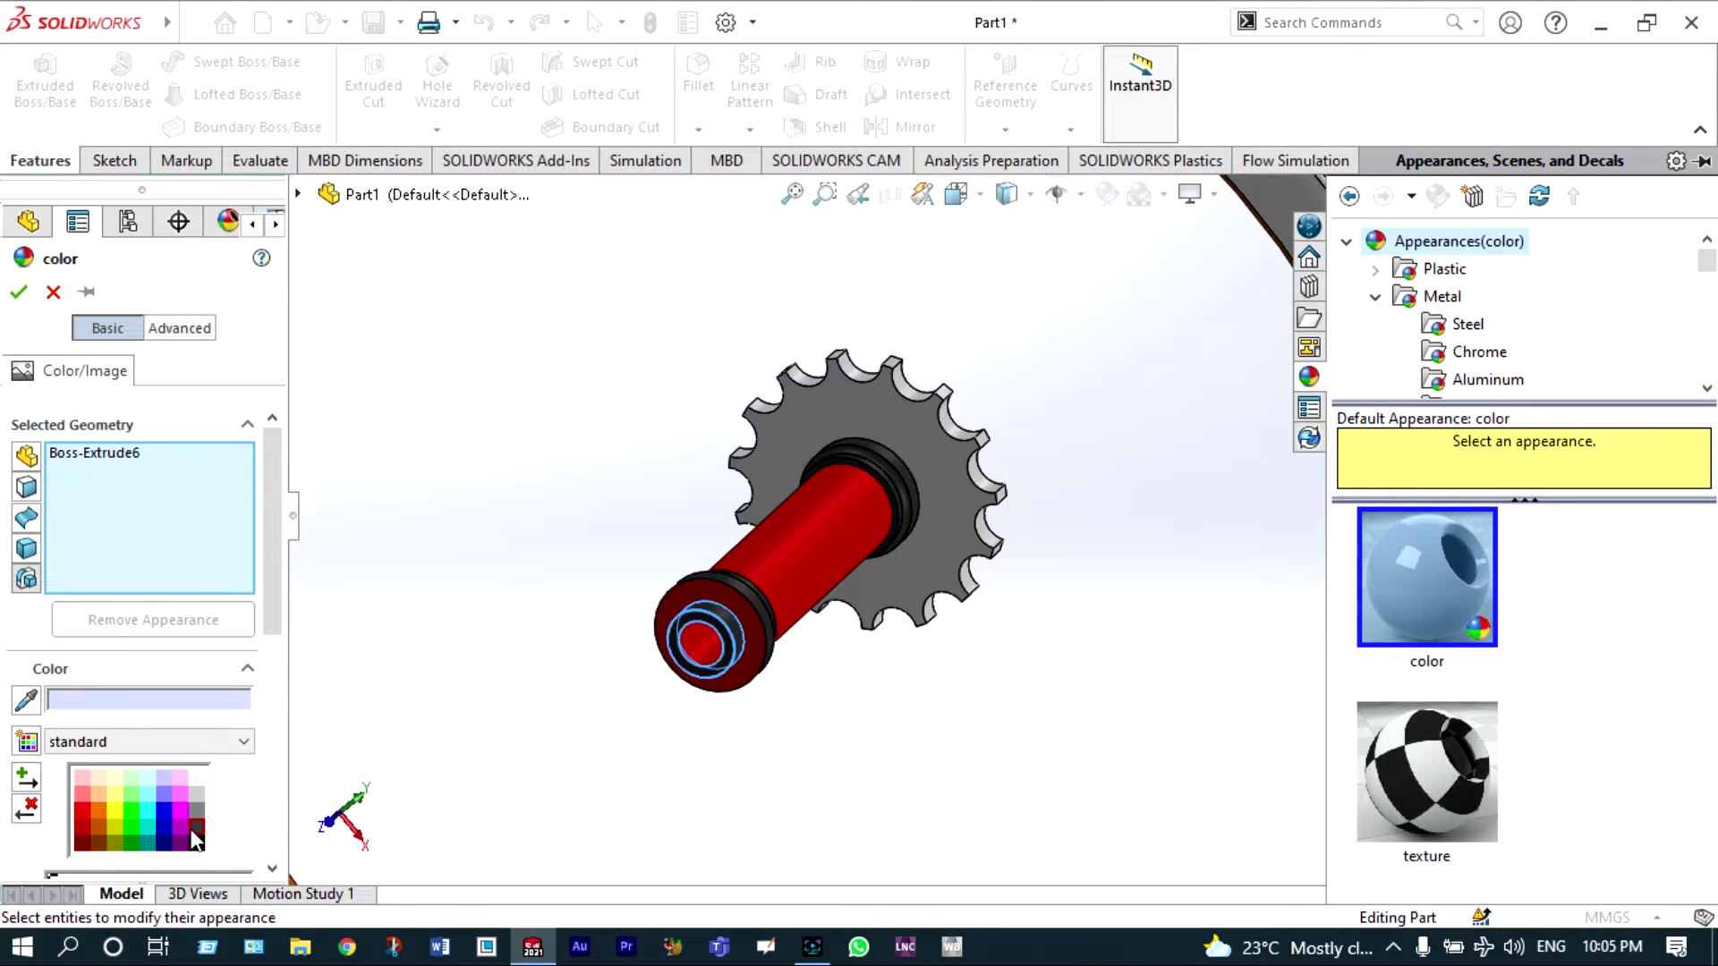
{"action": "left_click", "coordinate": [20, 293]}
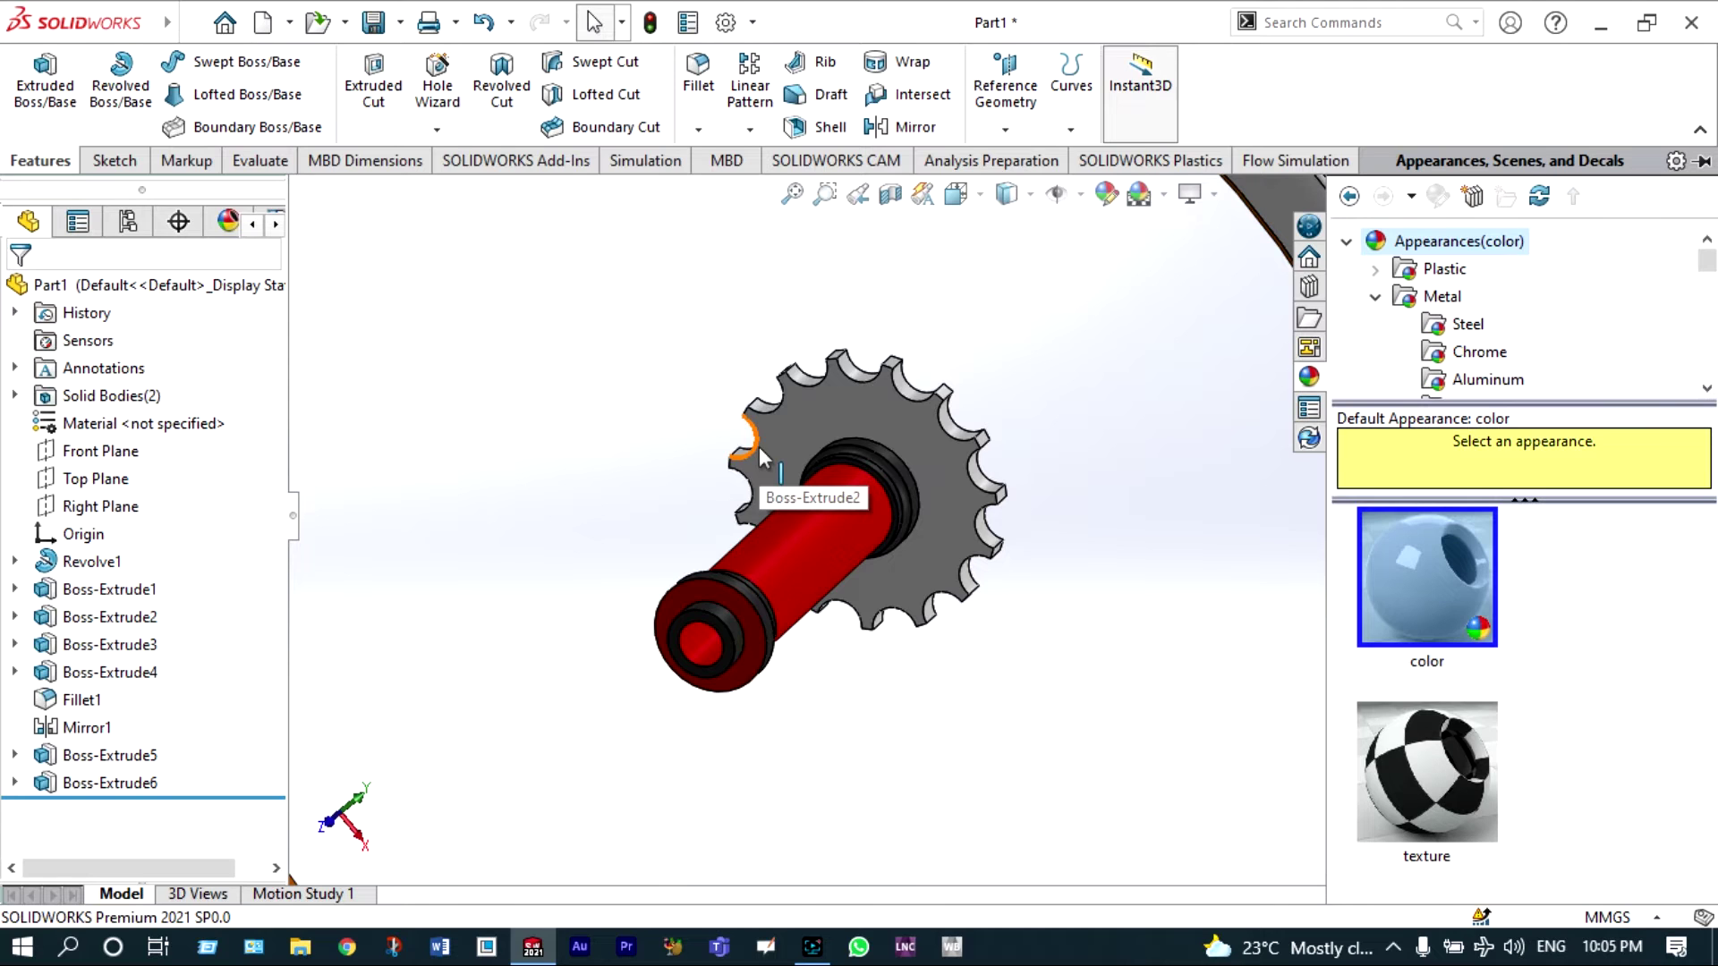
- Start a sketch on the sprocket's outer face, on the side with the small red ring
{"action": "scroll", "coordinate": [1063, 458], "scroll_direction": "up", "scroll_amount": 3}
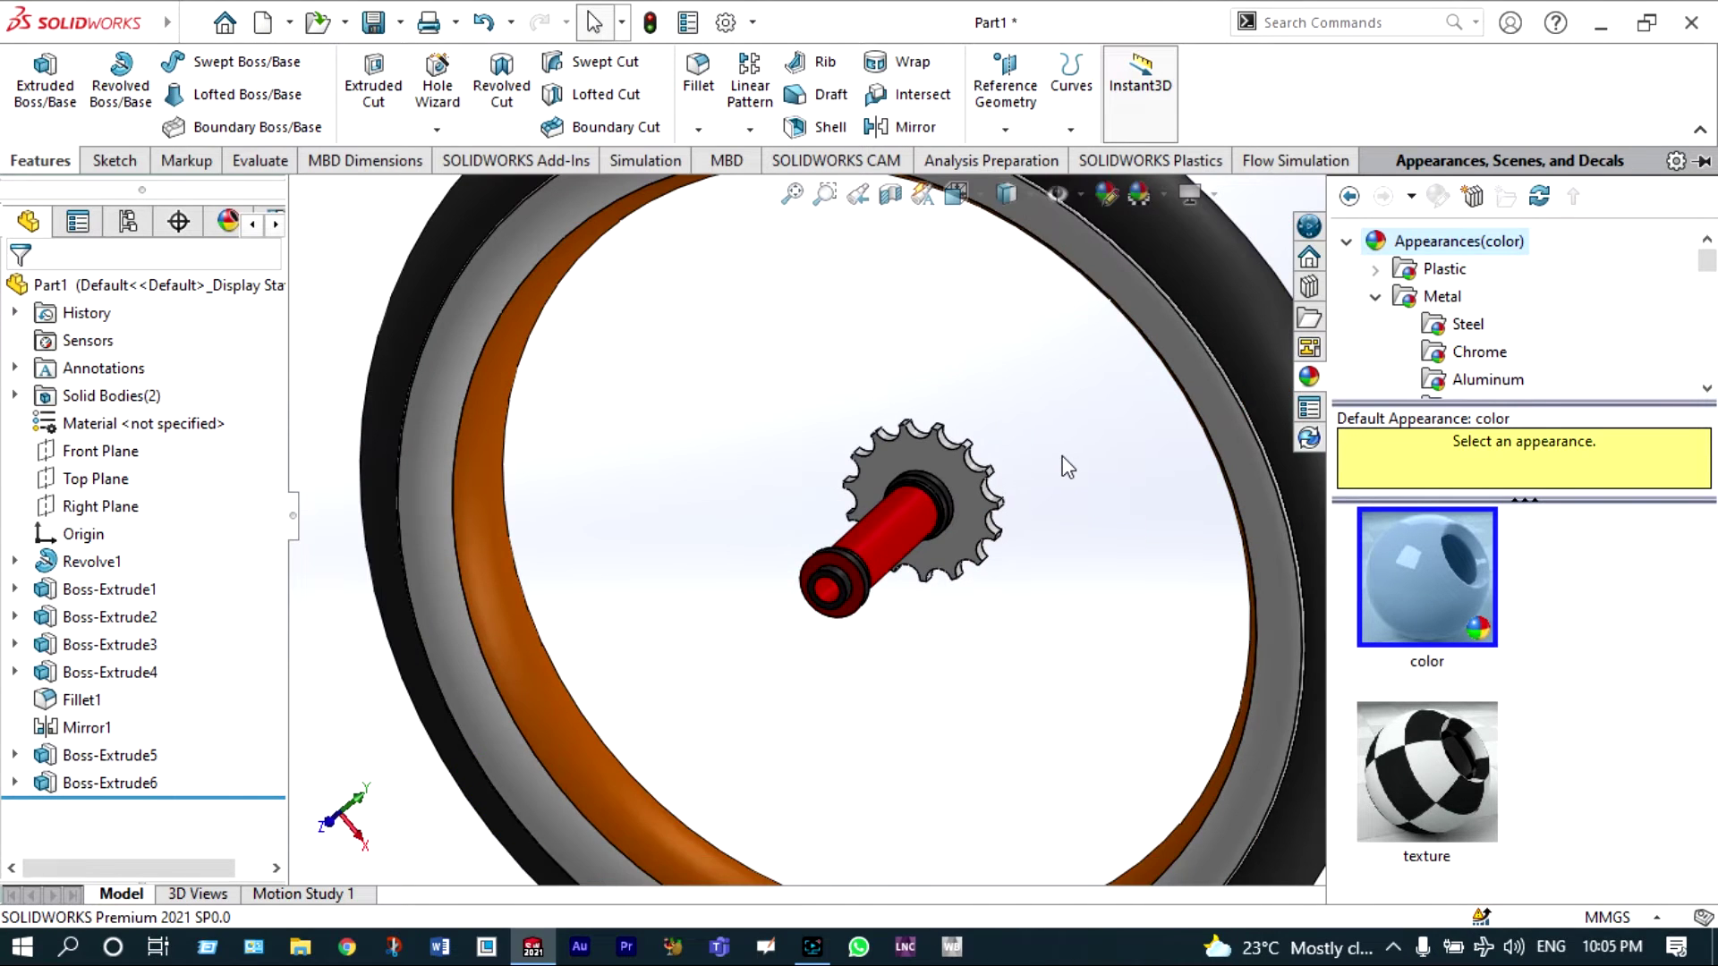
{"action": "right_click", "coordinate": [1067, 465]}
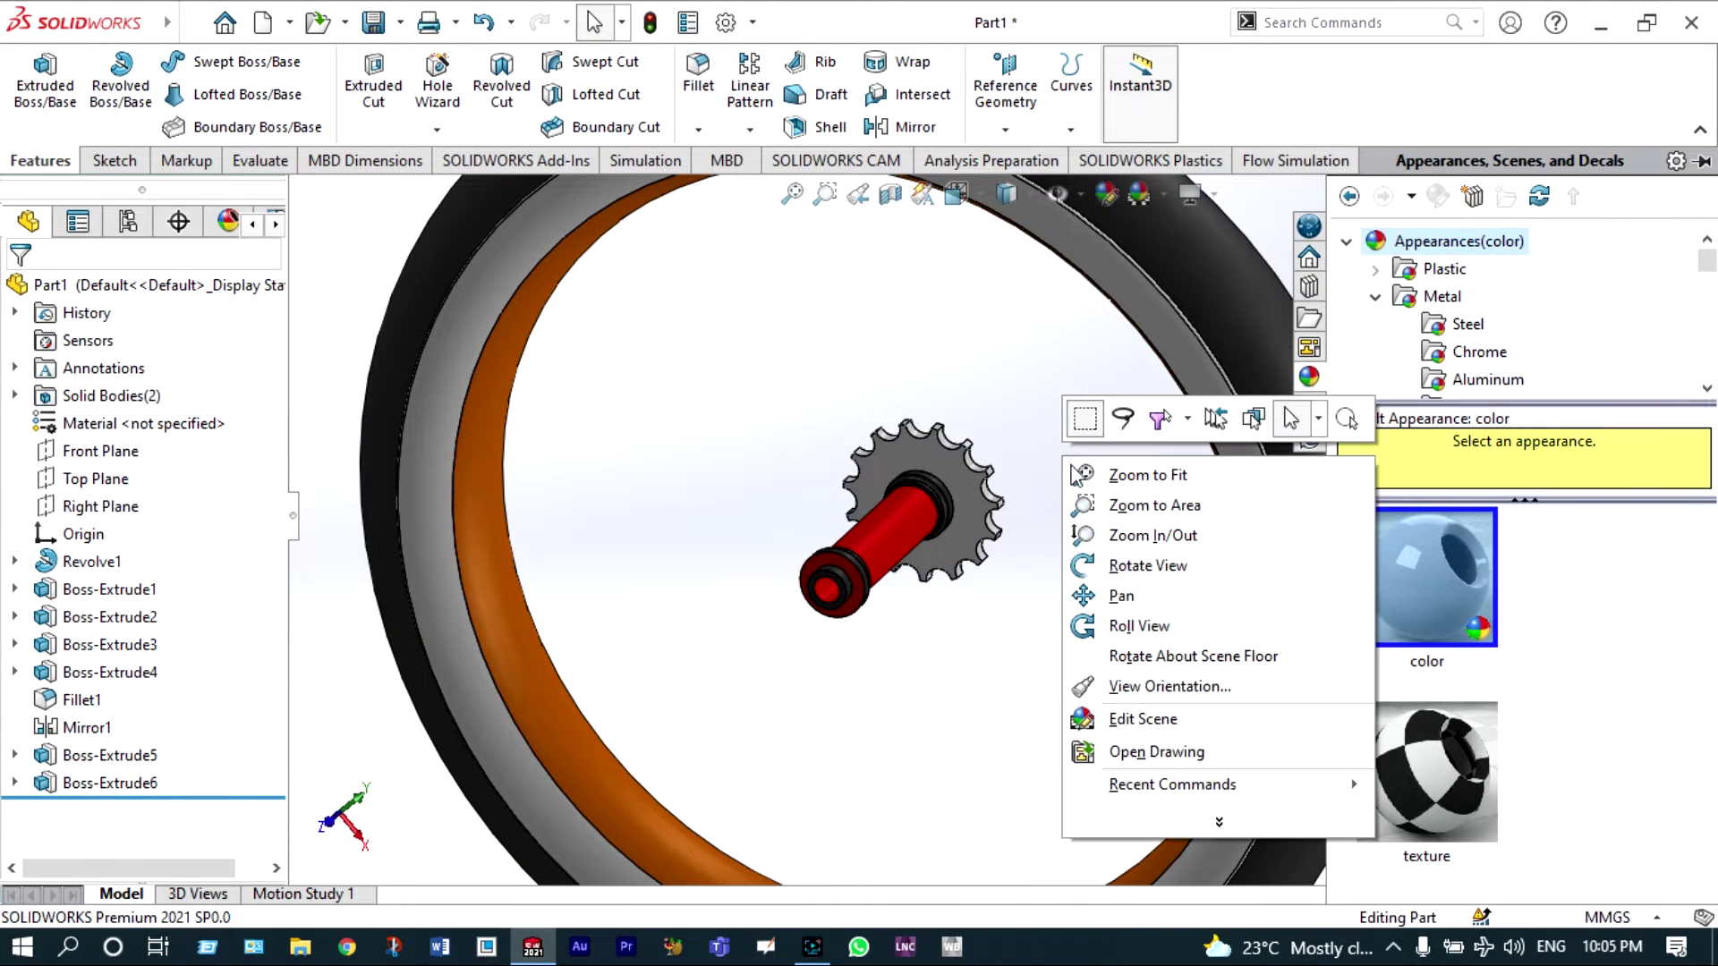
{"action": "left_click", "coordinate": [1107, 566]}
{"action": "left_click_drag", "start_coordinate": [1108, 548], "coordinate": [894, 694]}
{"action": "left_click_drag", "start_coordinate": [1056, 545], "coordinate": [1070, 495]}
{"action": "scroll", "coordinate": [1070, 495], "scroll_direction": "down", "scroll_amount": 3}
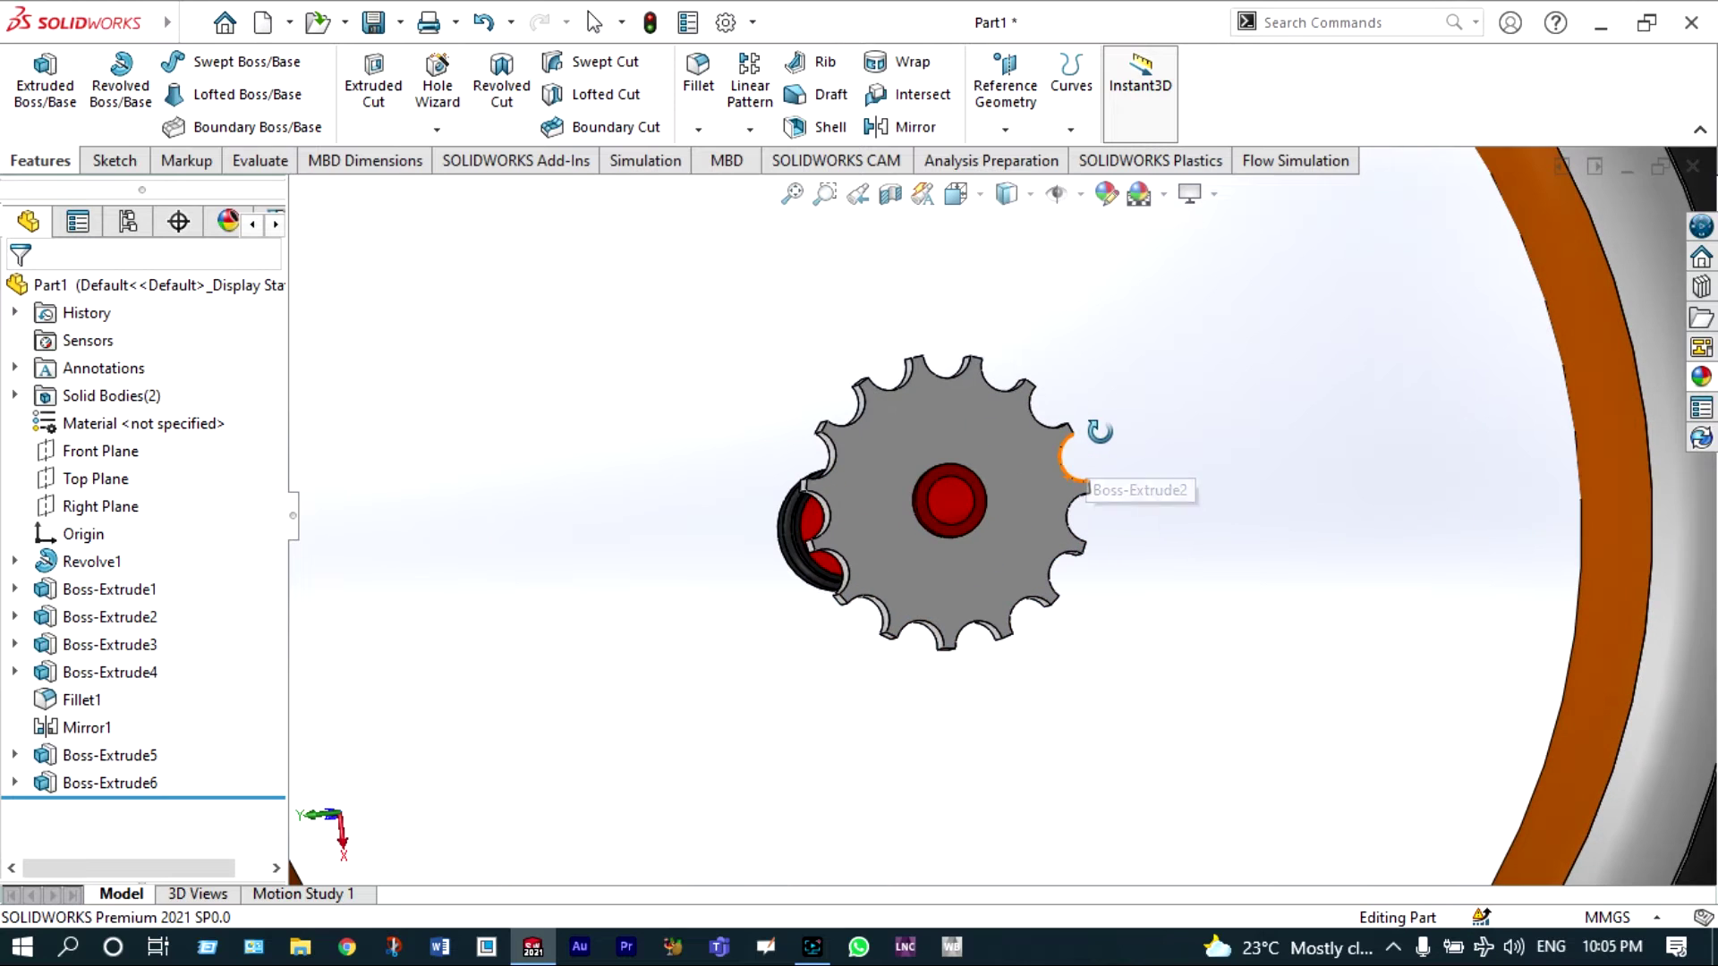
{"action": "right_click", "coordinate": [1107, 427]}
{"action": "key", "text": "Escape"}
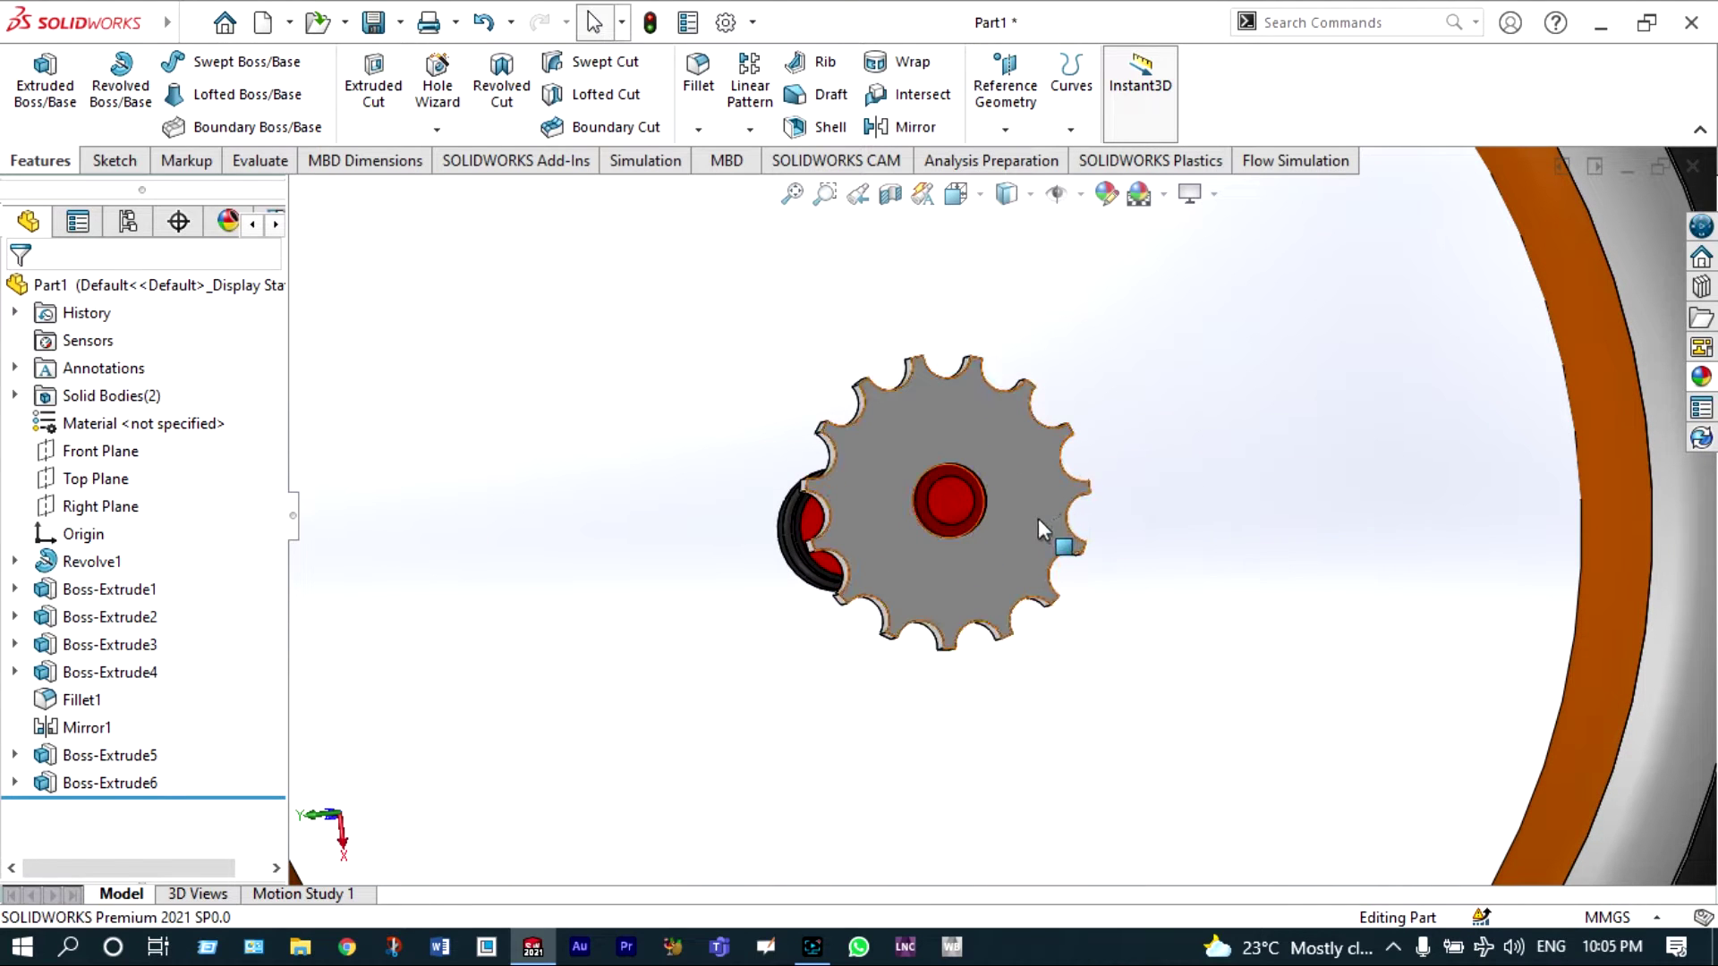
{"action": "left_click", "coordinate": [1025, 528]}
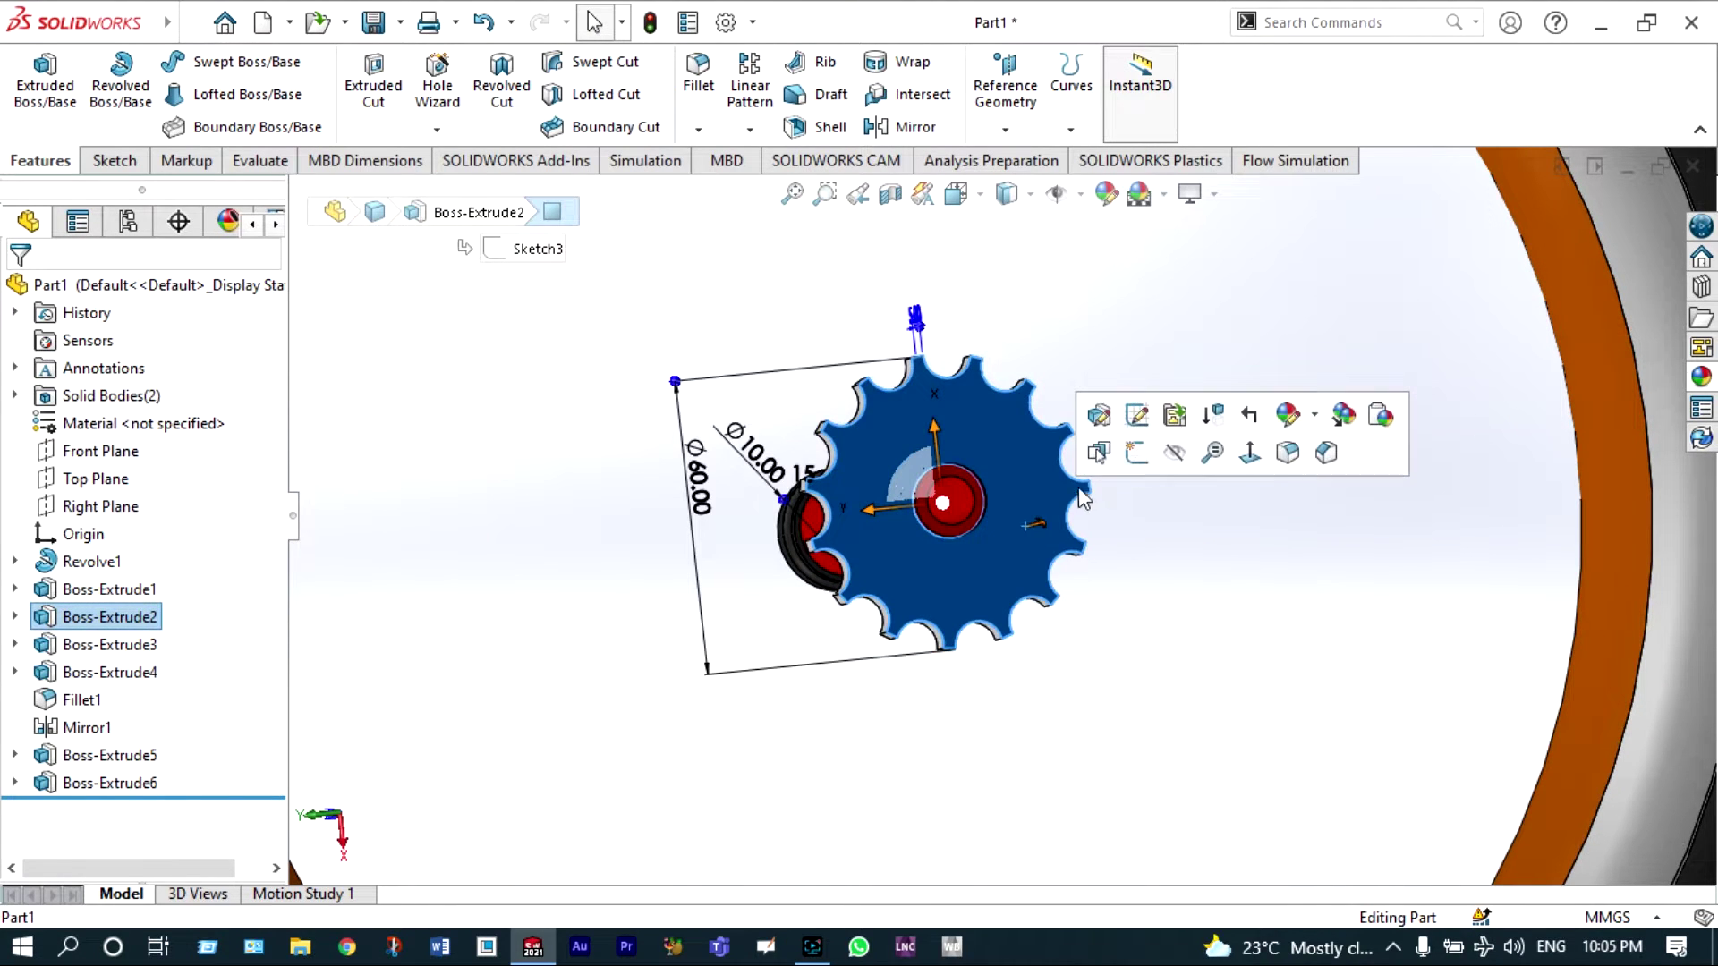
{"action": "left_click", "coordinate": [1137, 451]}
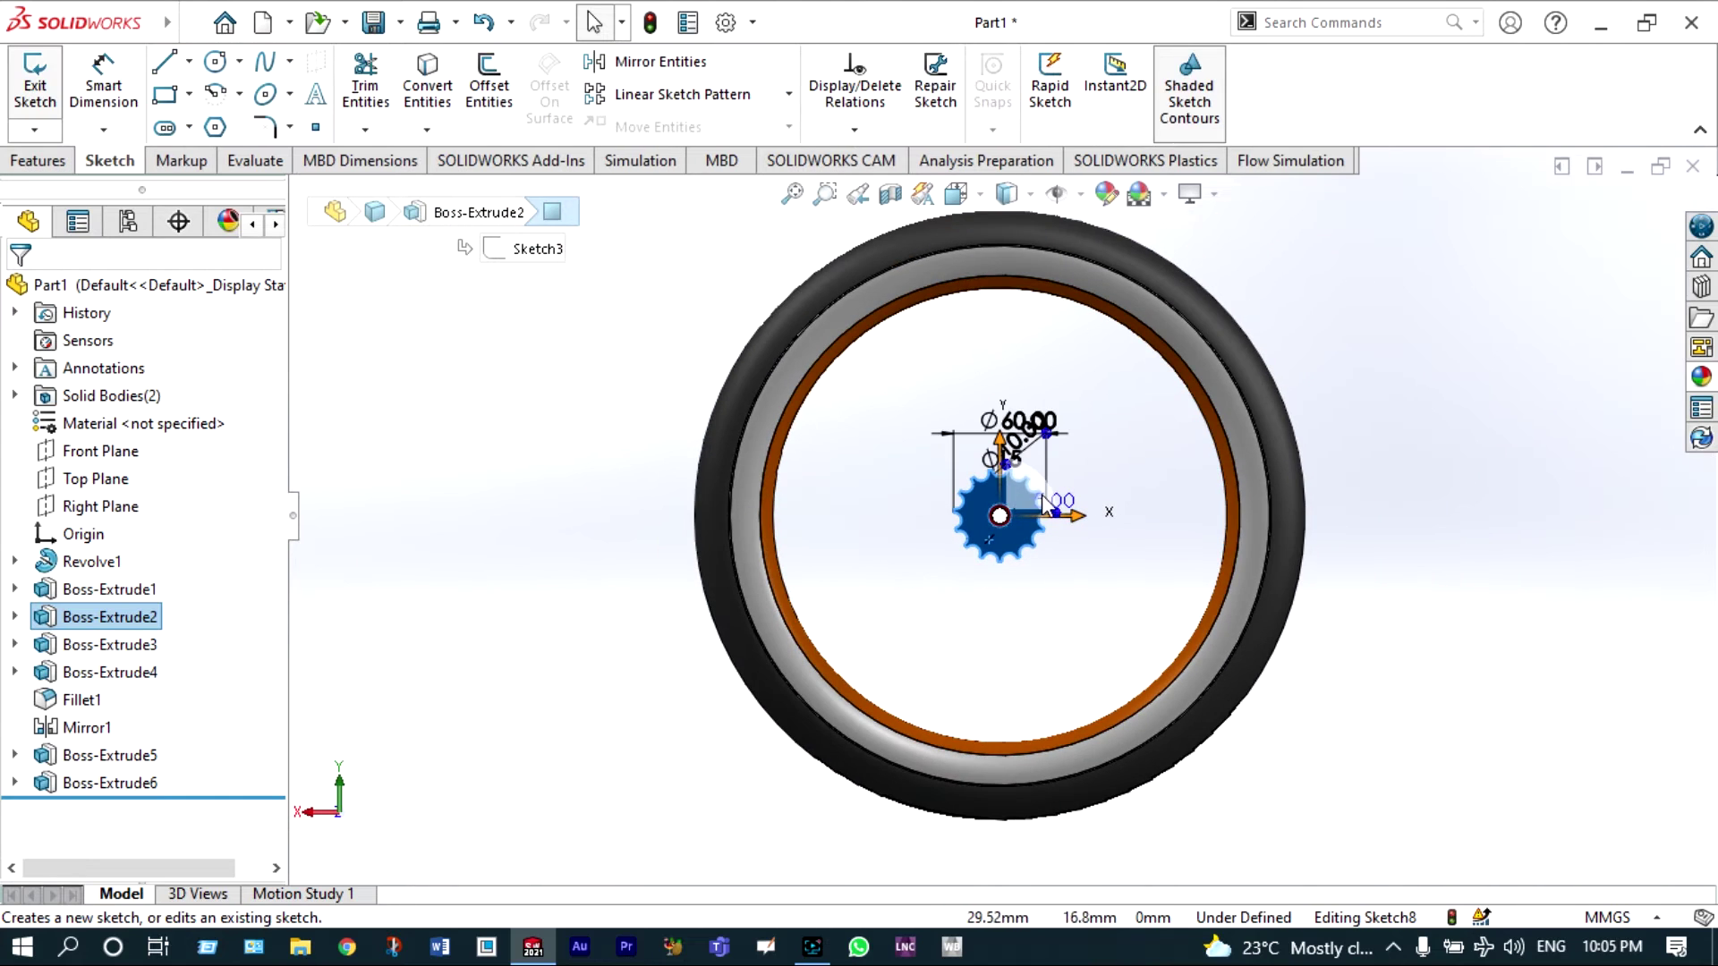
- Sketch two concentric circles at the origin: one about 32 mm in diameter on the sprocket's face, one about 80 mm enclosing the teeth
{"action": "left_click", "coordinate": [215, 63]}
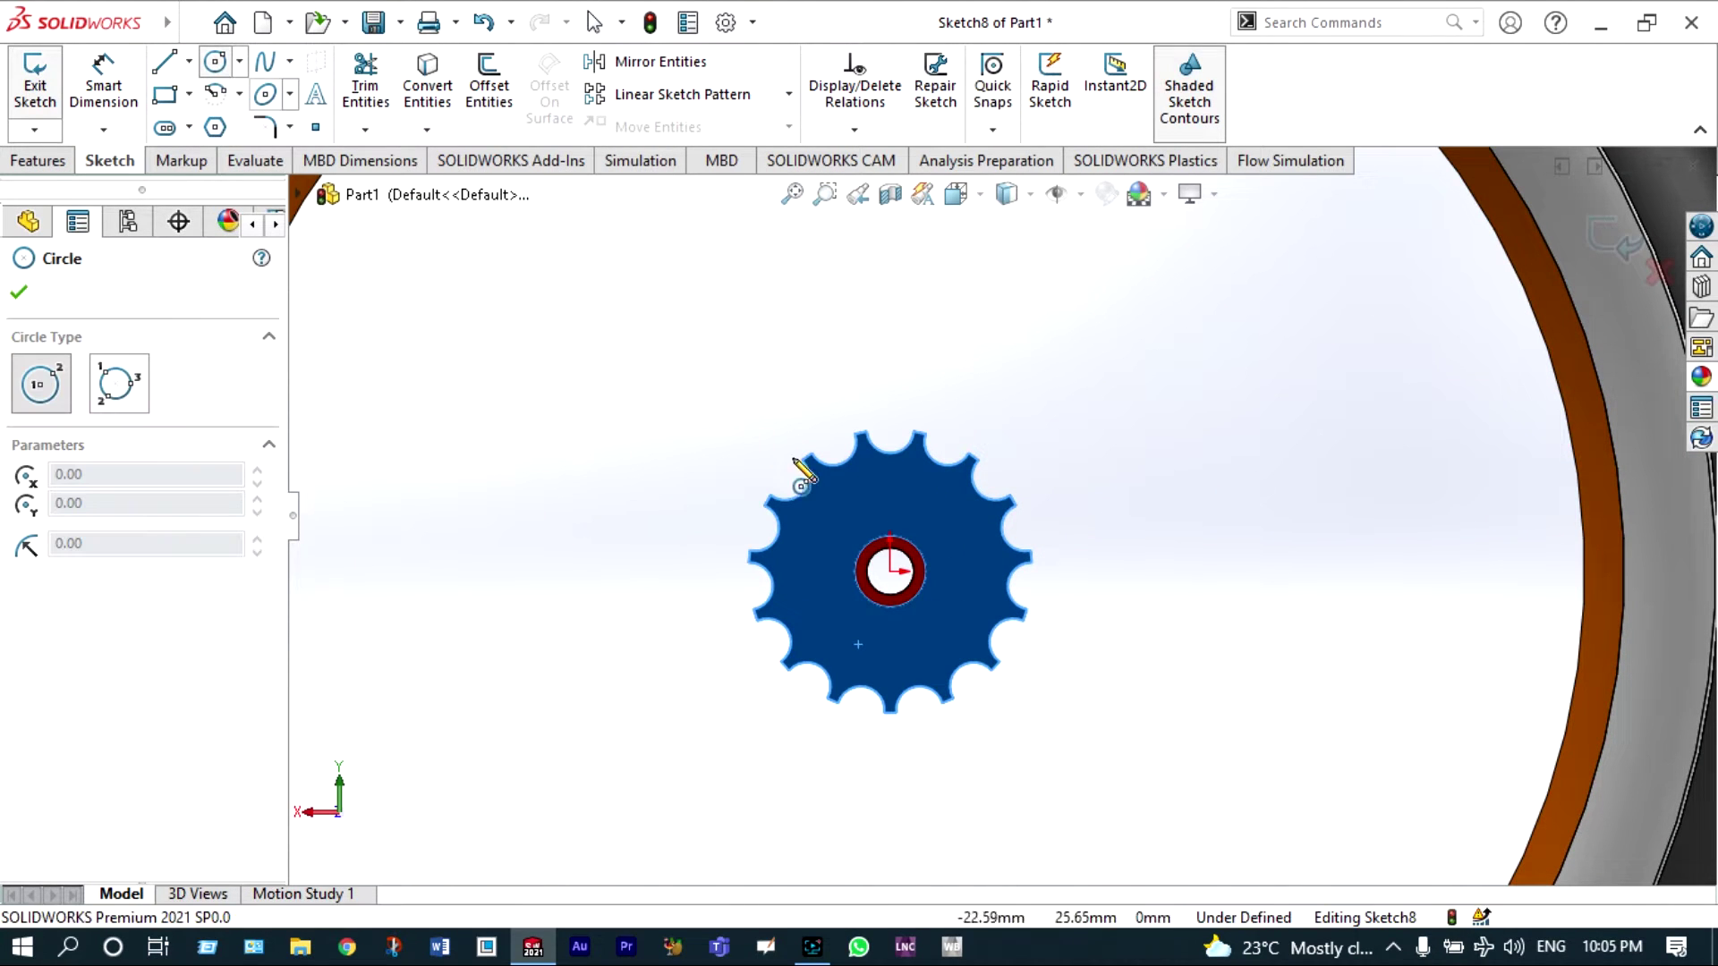
{"action": "left_click", "coordinate": [891, 573]}
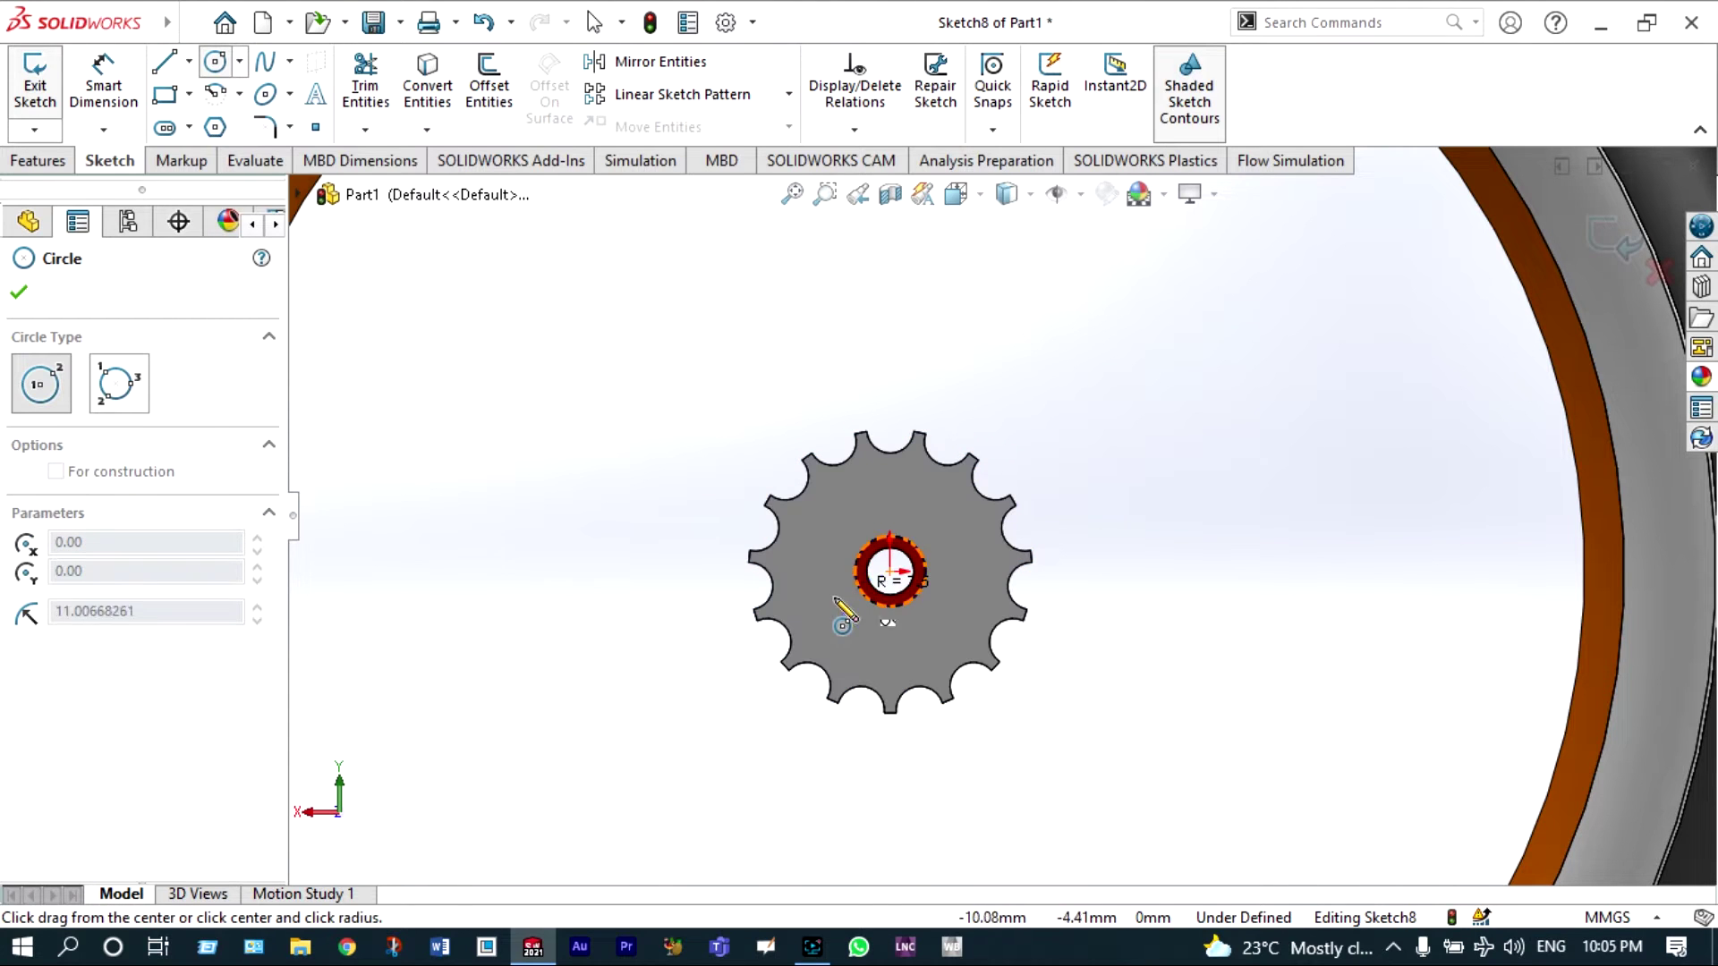
{"action": "left_click", "coordinate": [823, 607]}
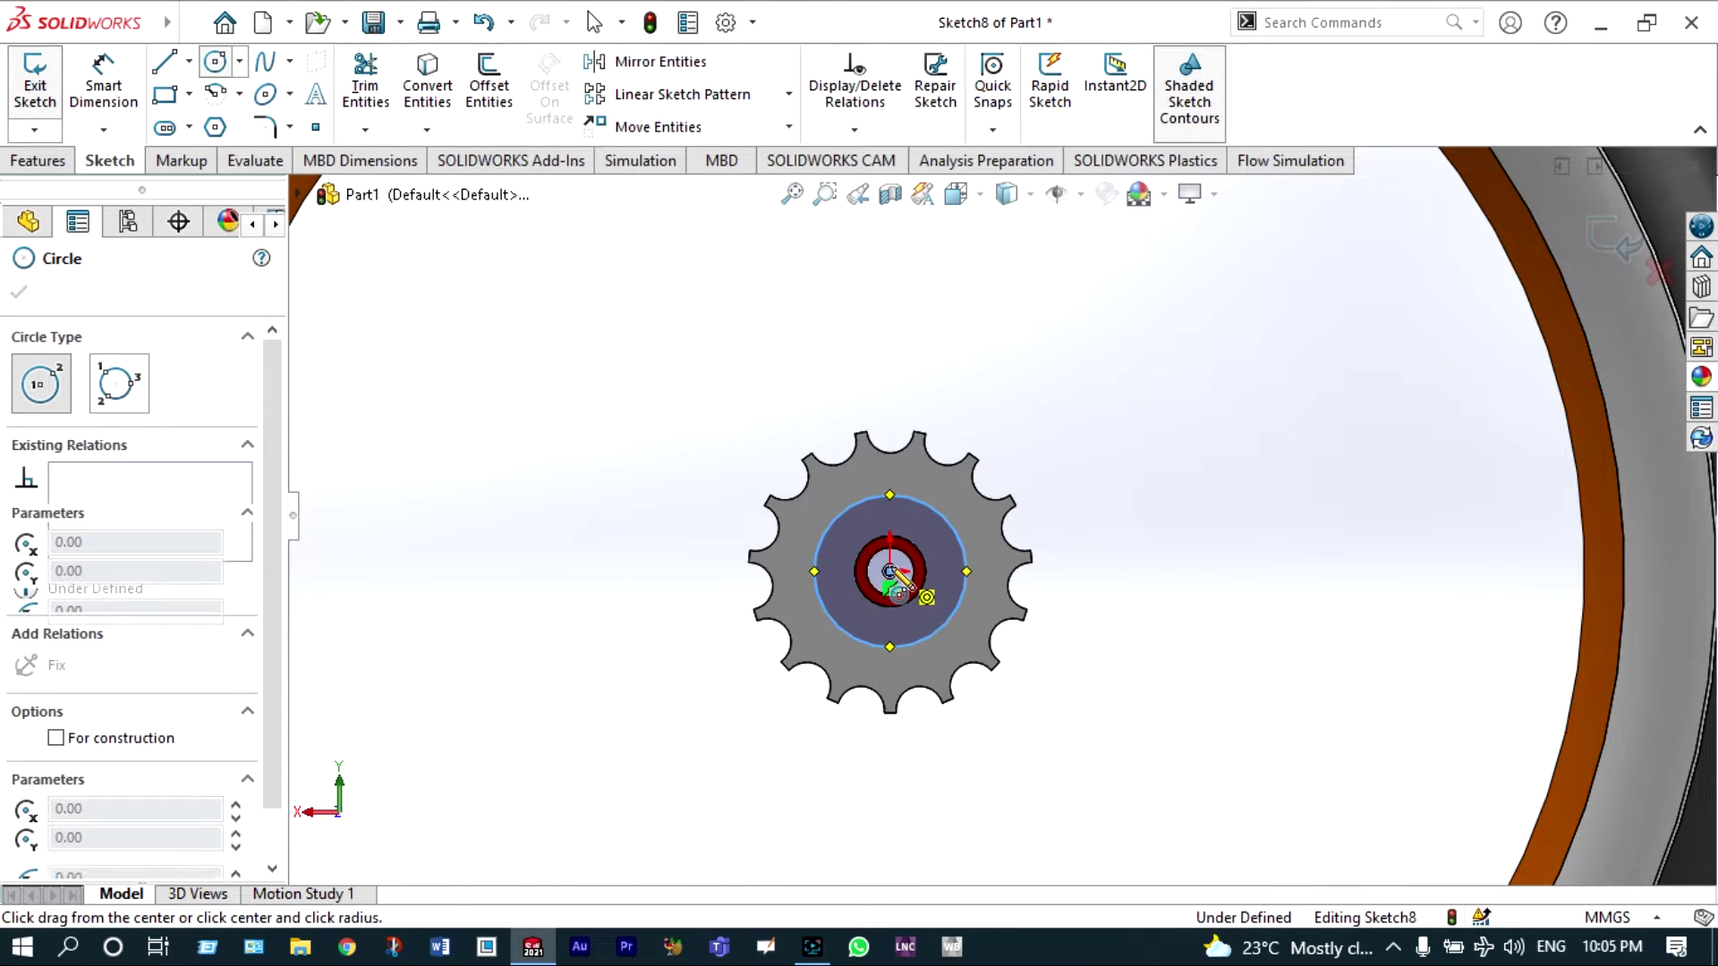
{"action": "left_click", "coordinate": [891, 572]}
{"action": "left_click", "coordinate": [714, 637]}
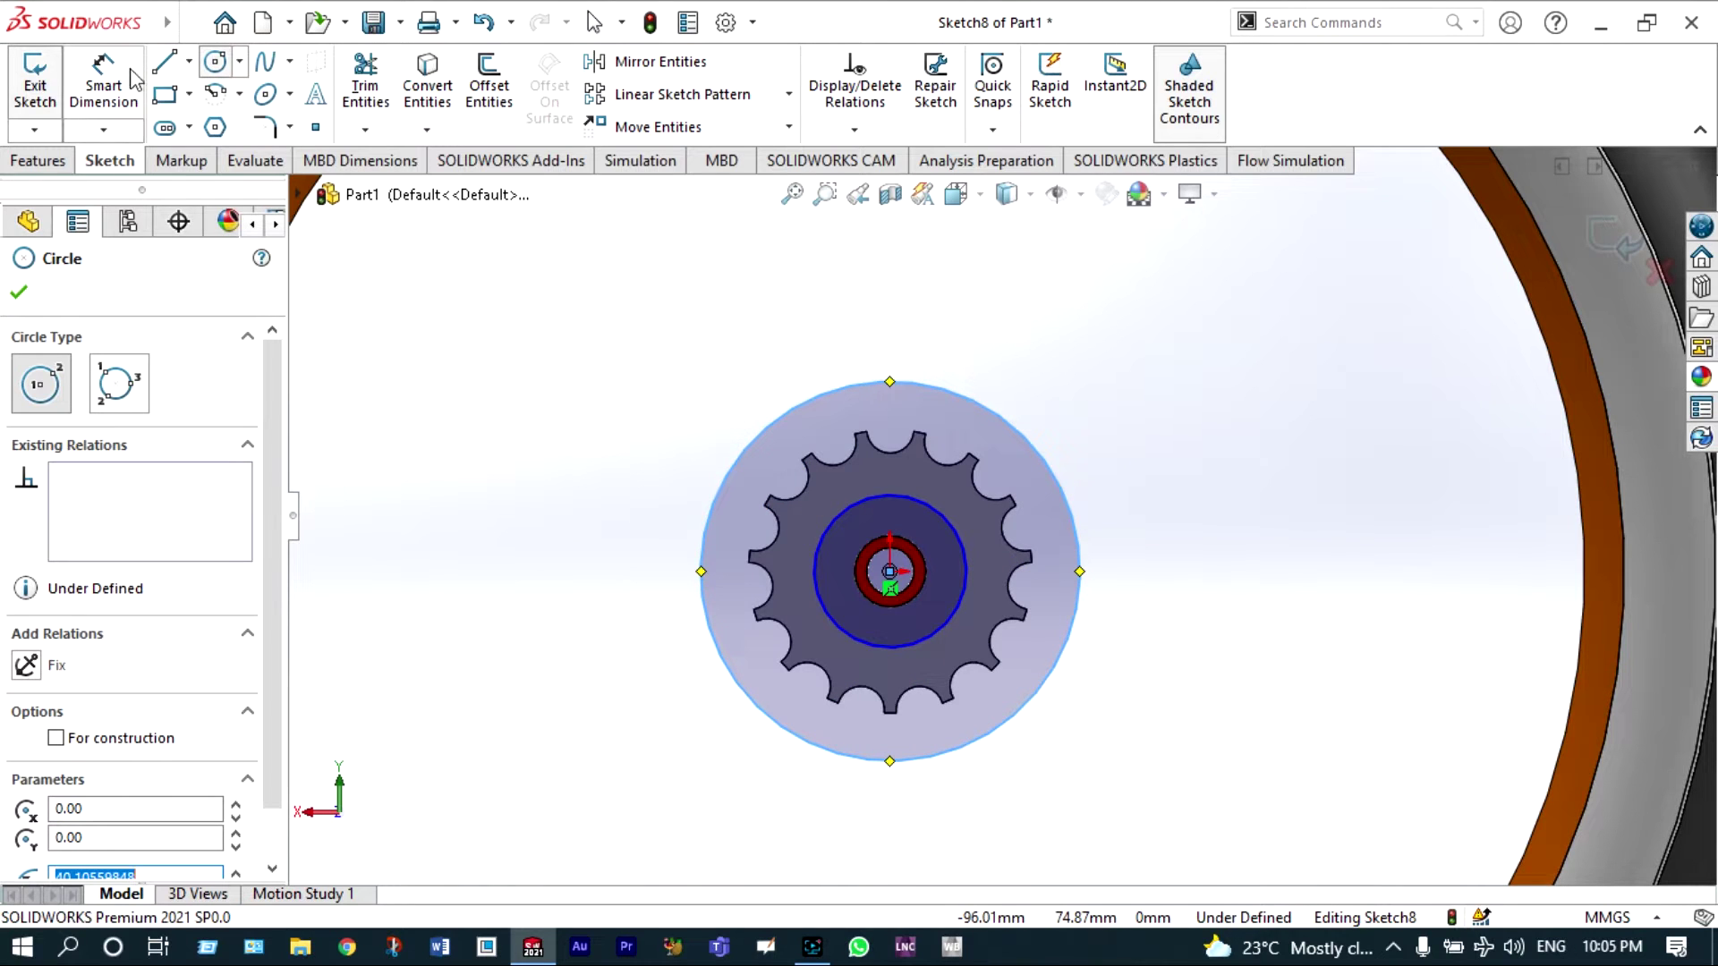
- Dimension the inner circle on the sprocket's face with a diameter of 30 mm
{"action": "left_click", "coordinate": [103, 85]}
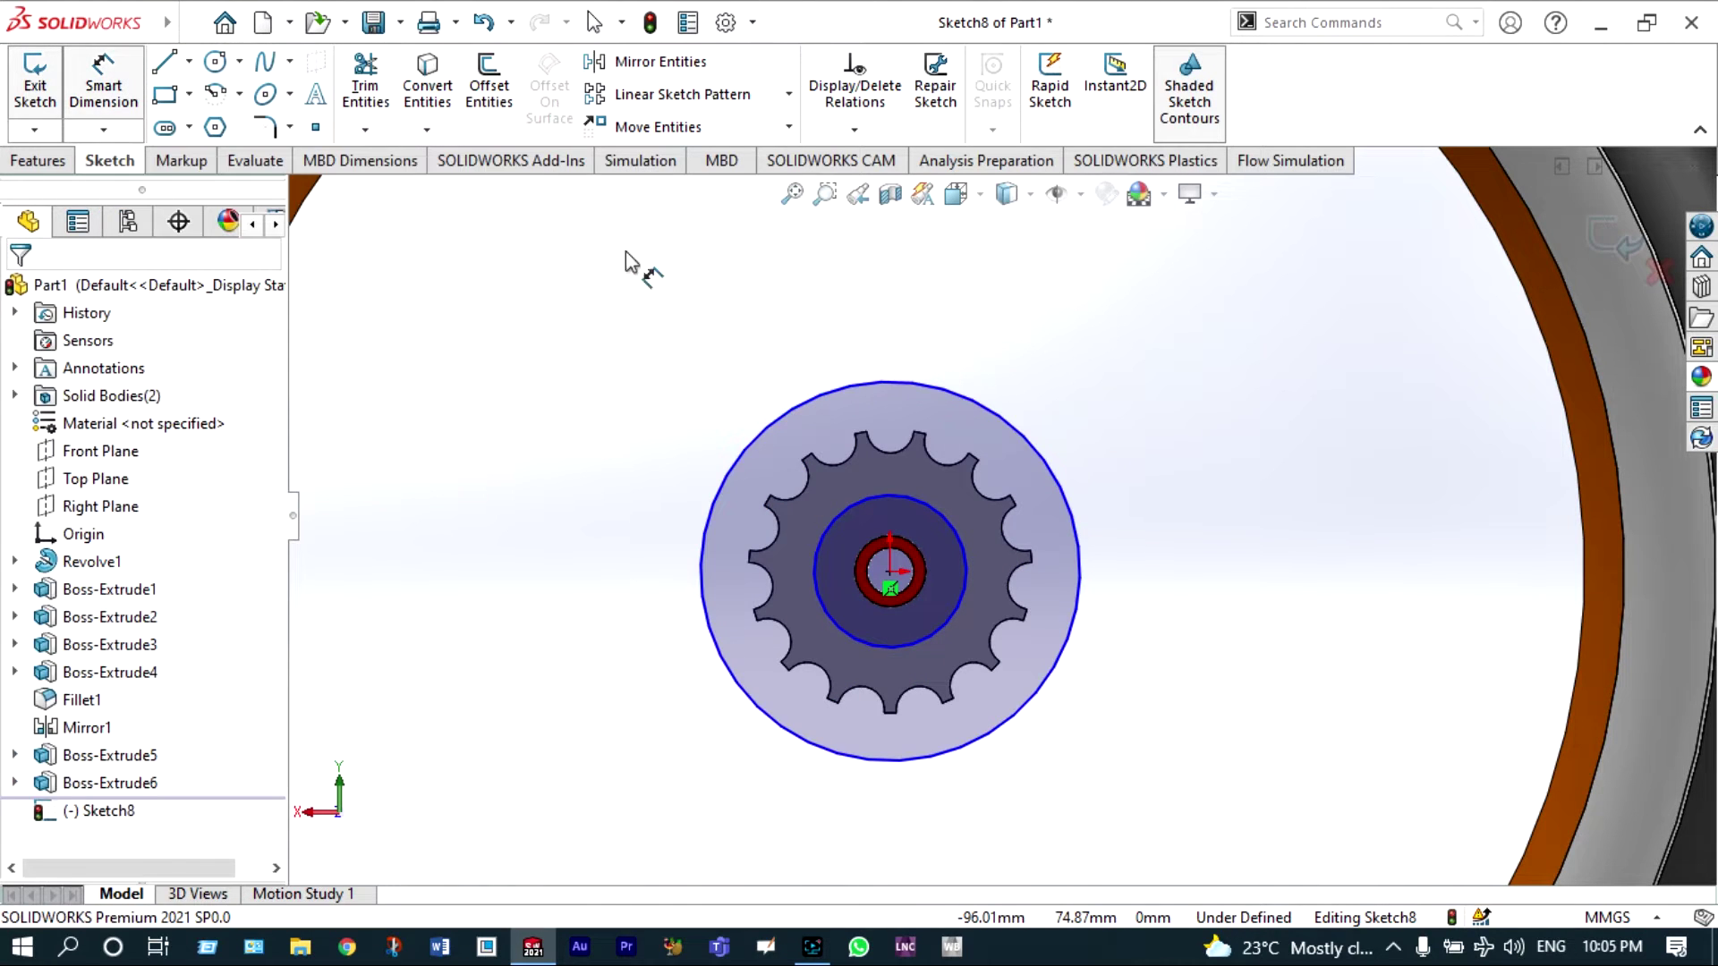
{"action": "left_click", "coordinate": [952, 525]}
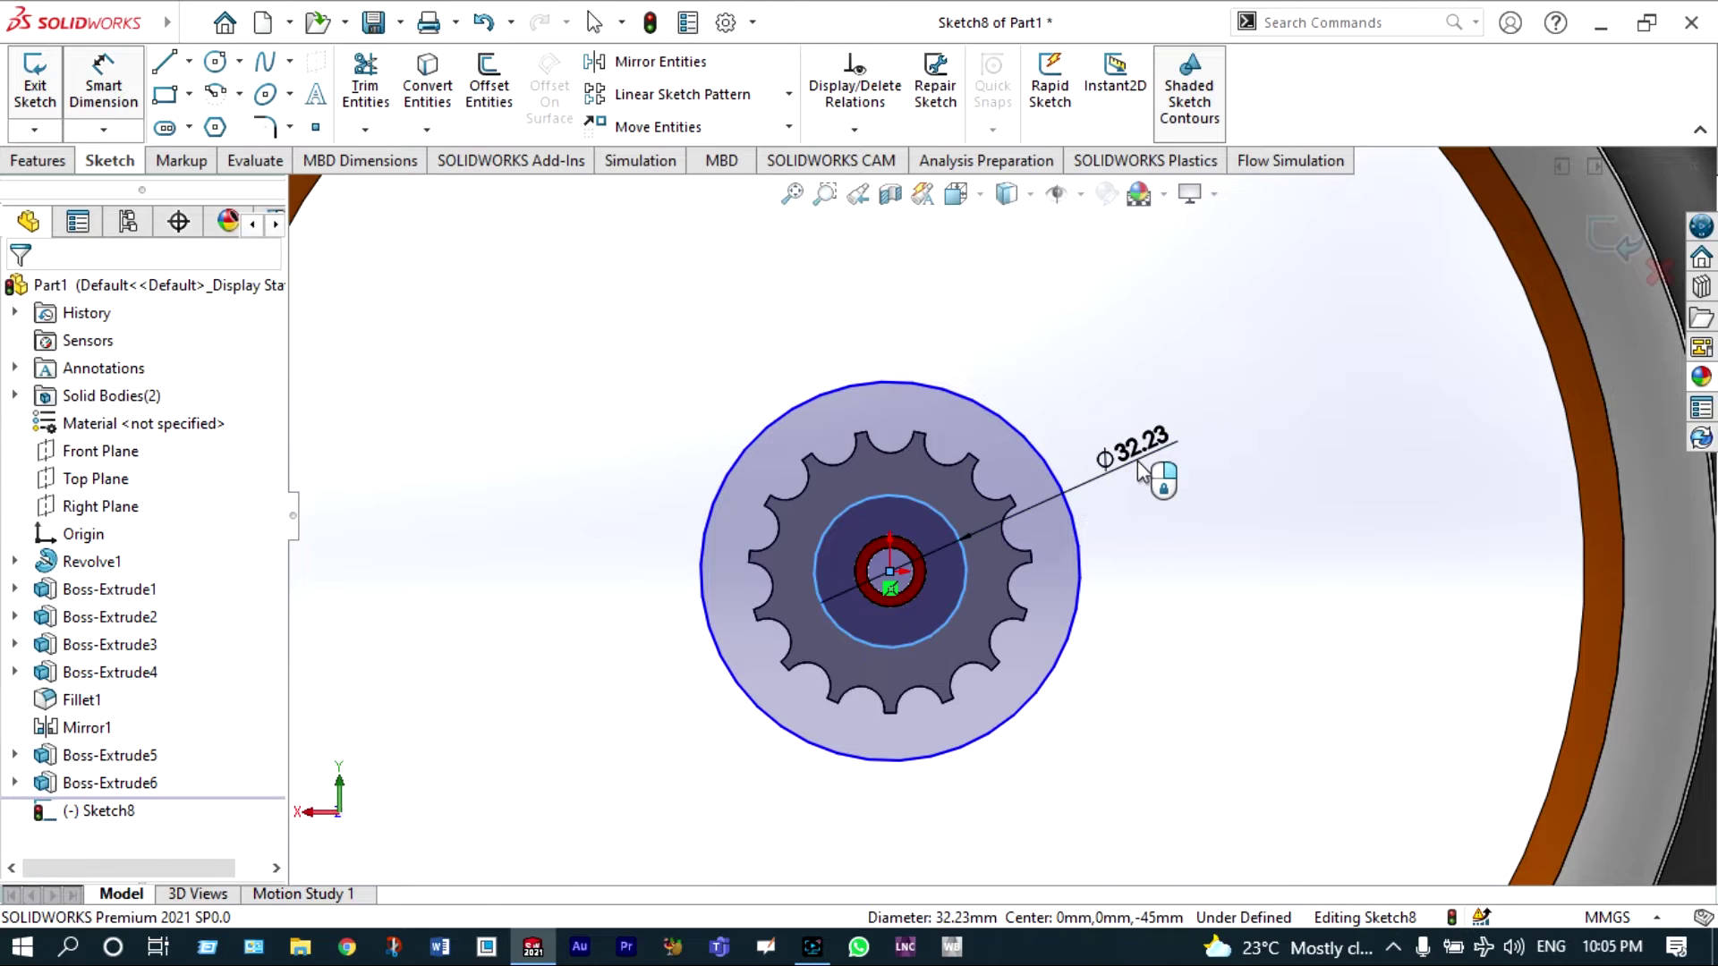
{"action": "left_click", "coordinate": [1141, 470]}
{"action": "type", "text": "30"}
{"action": "key", "text": "Return"}
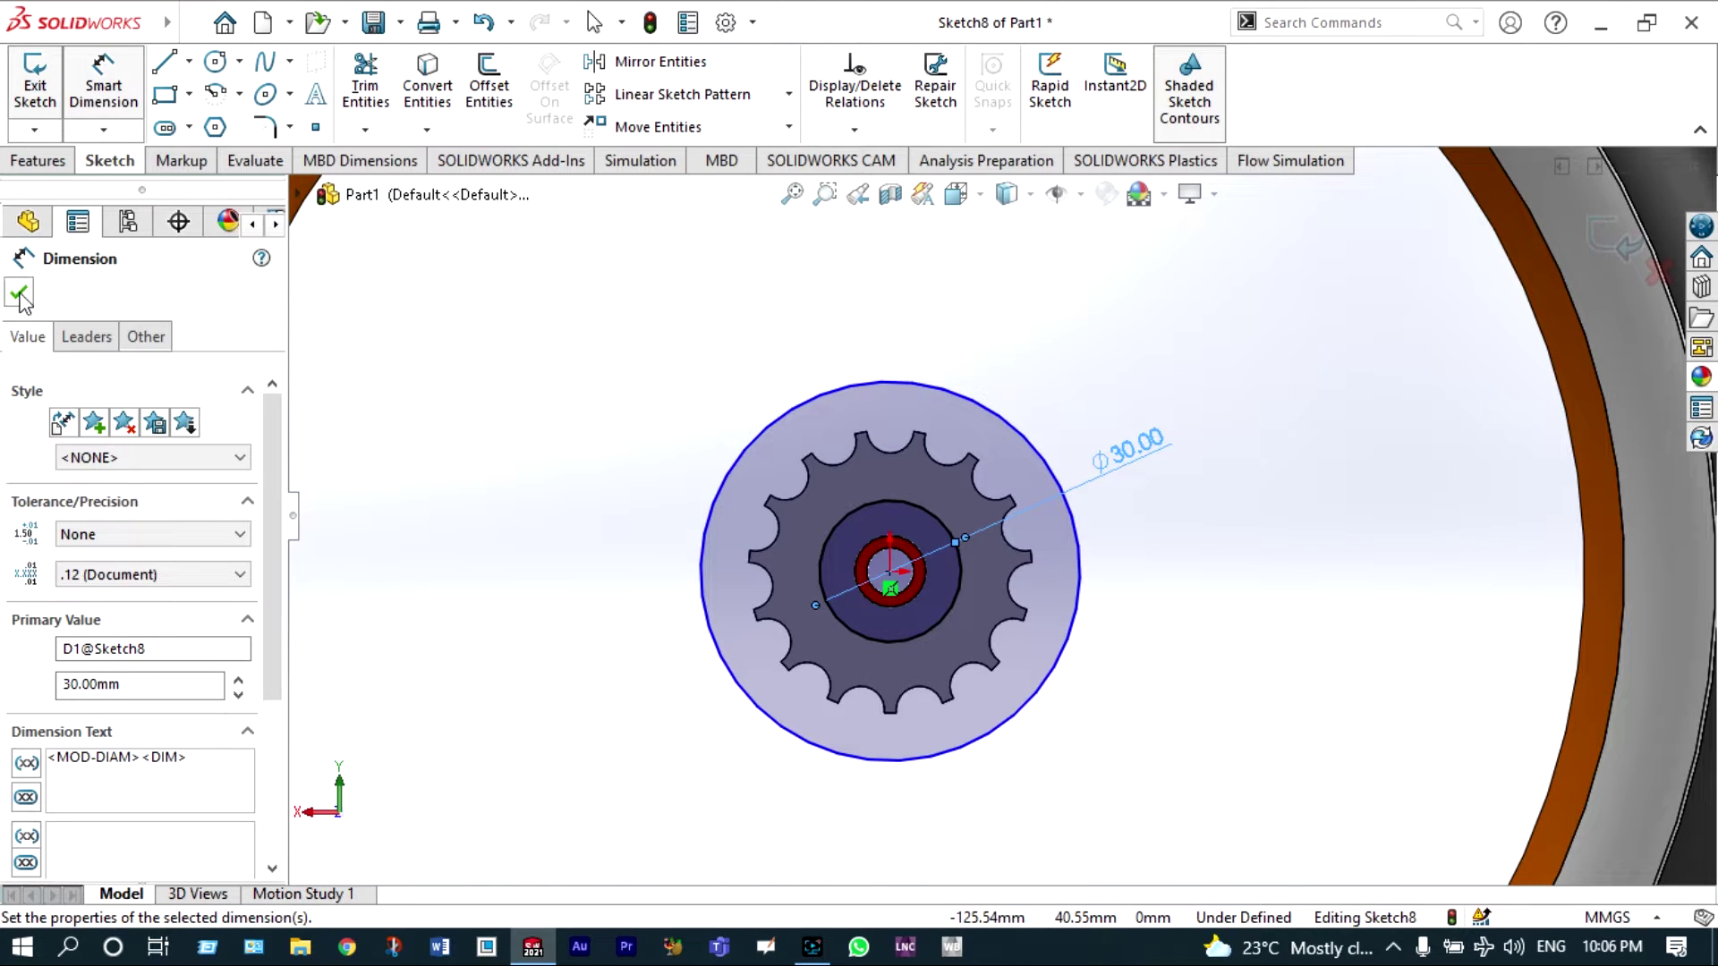
{"action": "left_click", "coordinate": [20, 295]}
- Cut the area between the two circles on the sprocket's face 1 mm deep, leaving the 30 mm centre raised
{"action": "right_click", "coordinate": [411, 330]}
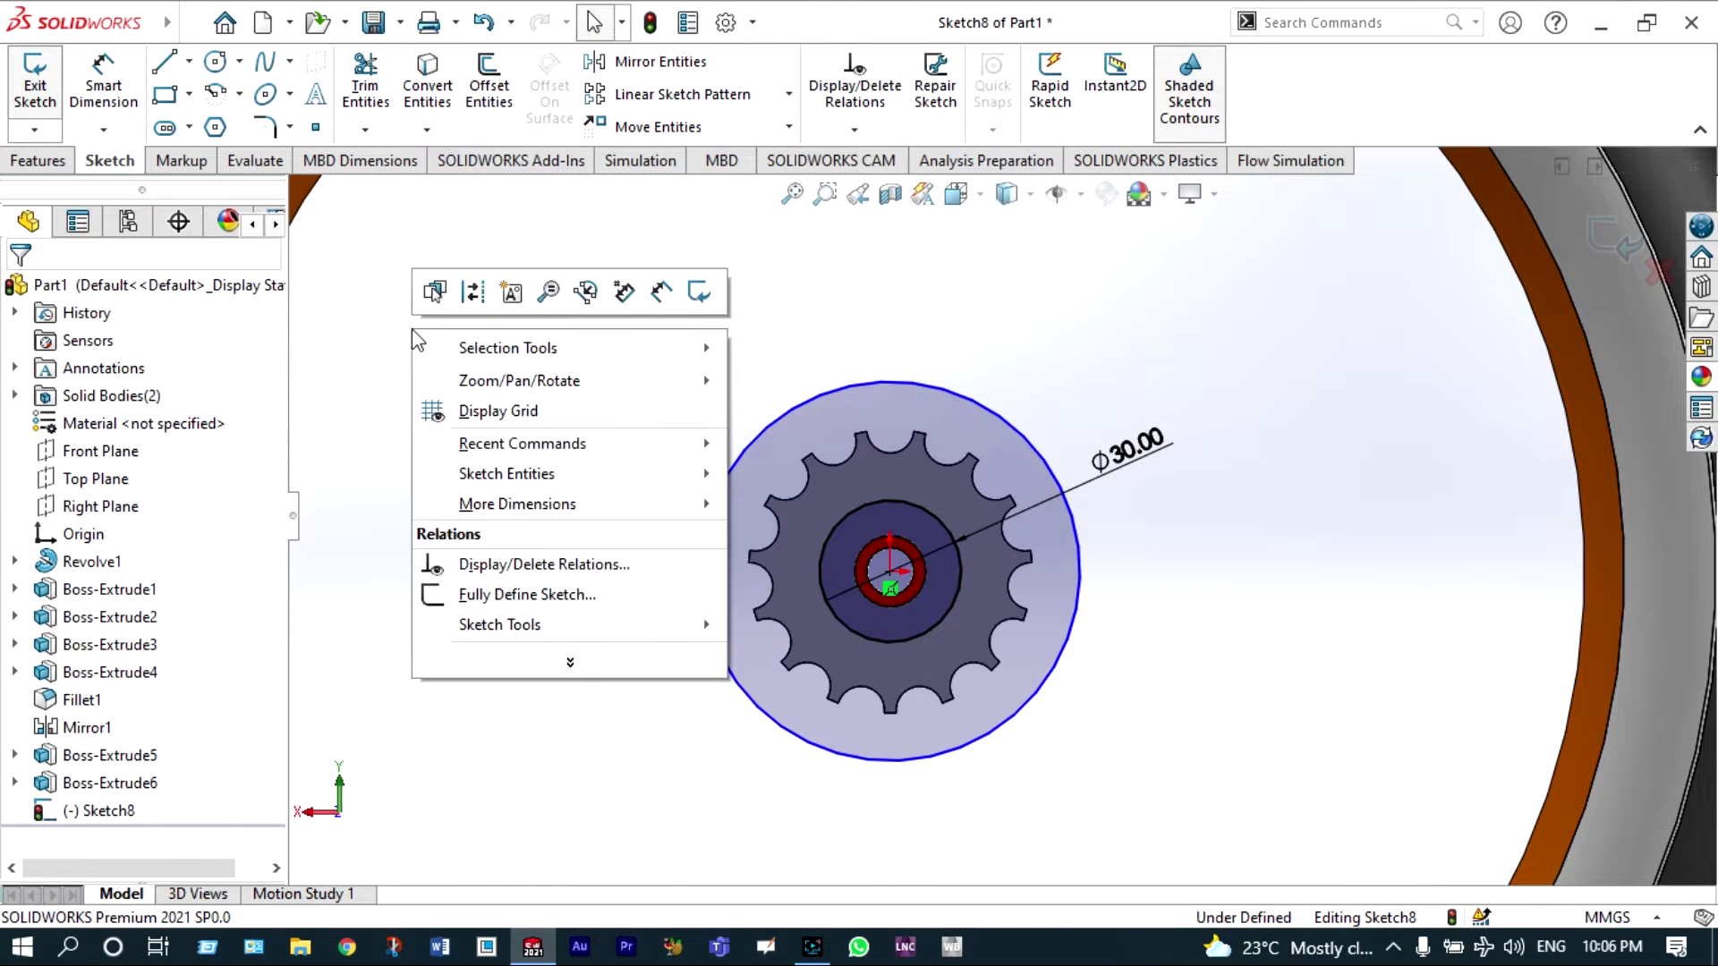
{"action": "mouse_move", "coordinate": [501, 382]}
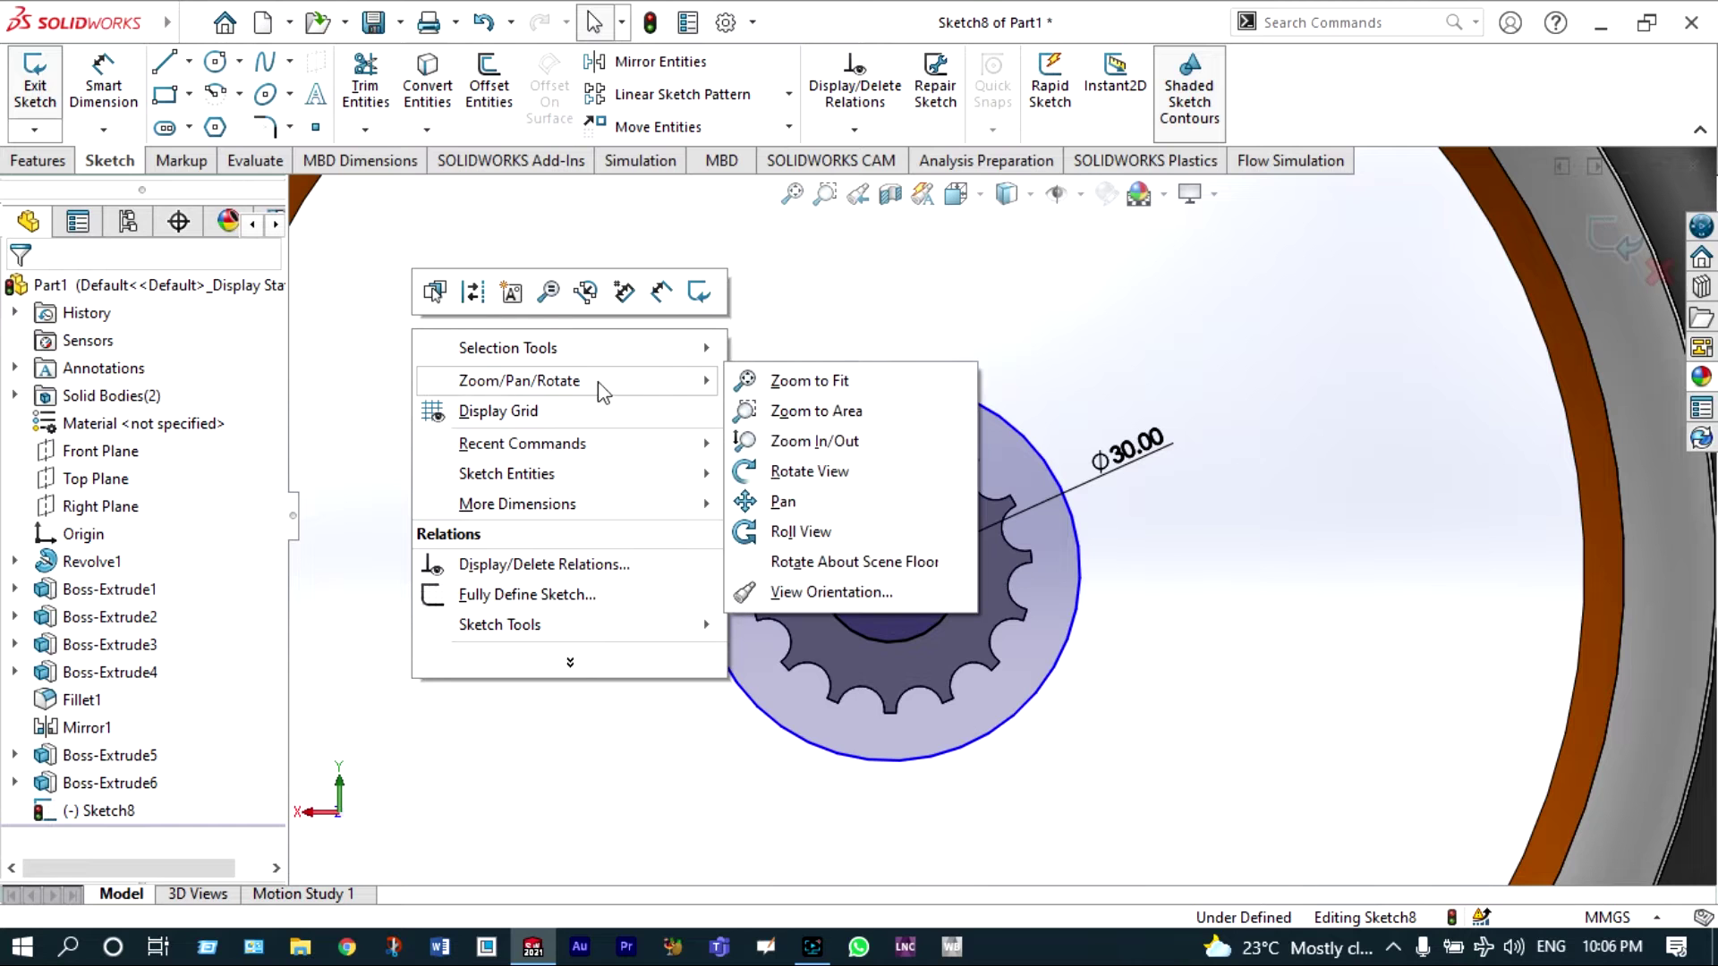
{"action": "left_click", "coordinate": [775, 471]}
{"action": "left_click_drag", "start_coordinate": [671, 364], "coordinate": [870, 495]}
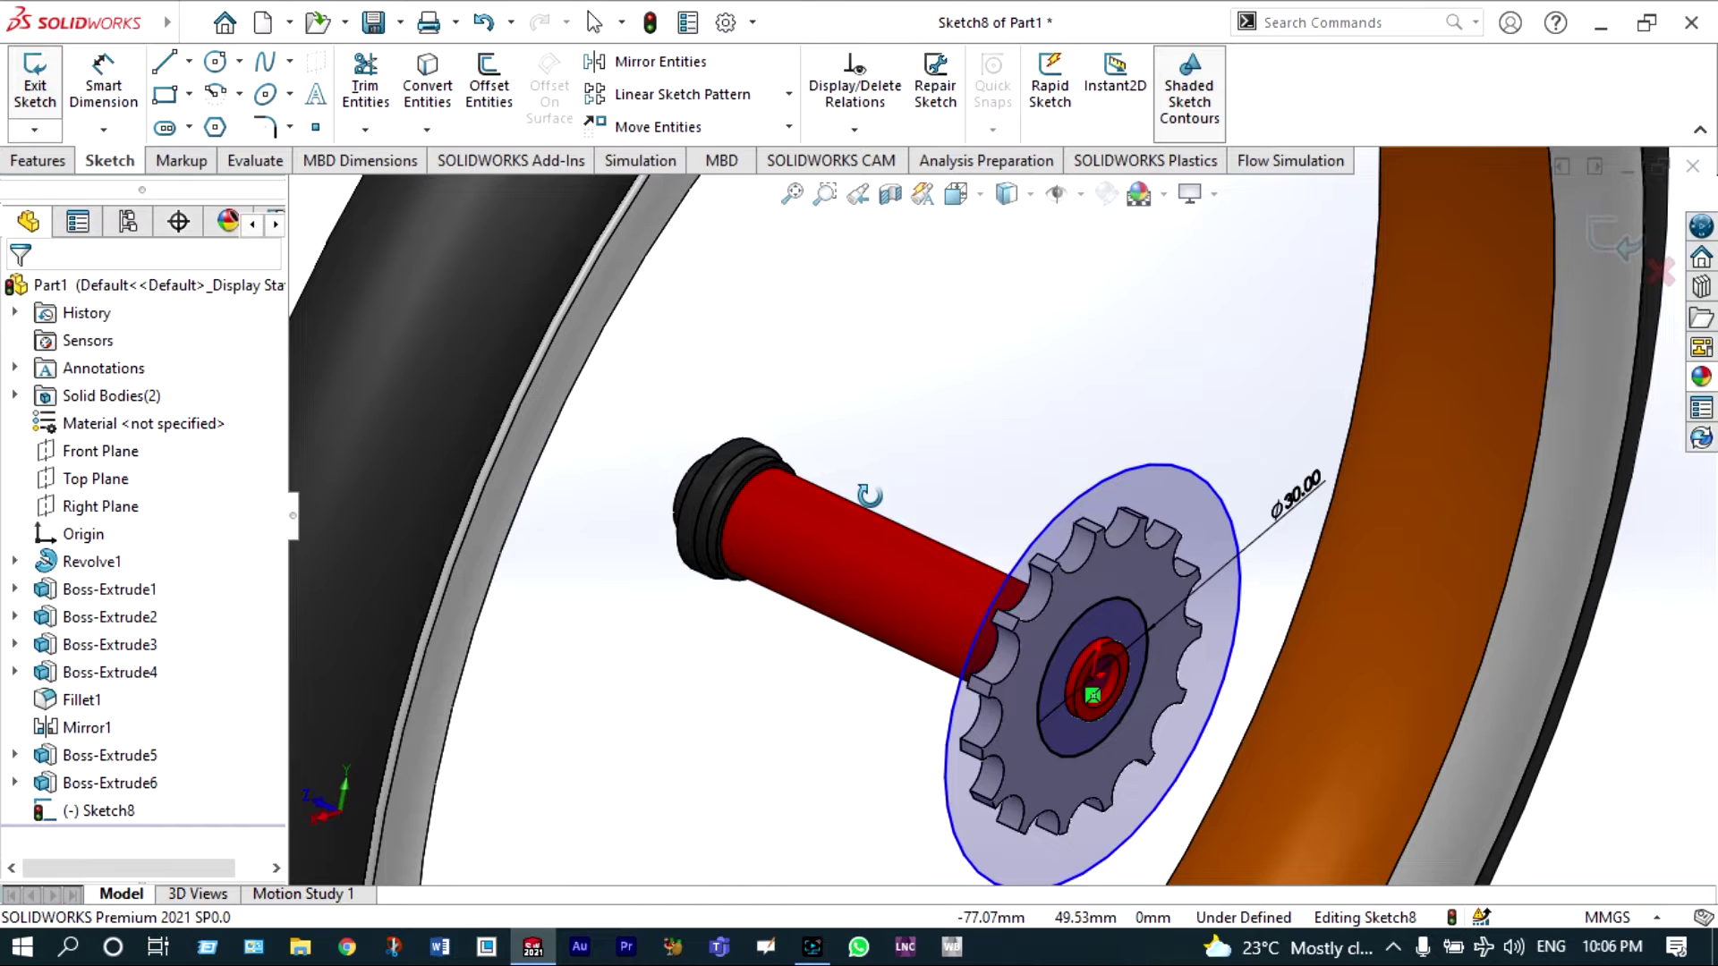
{"action": "left_click", "coordinate": [39, 161]}
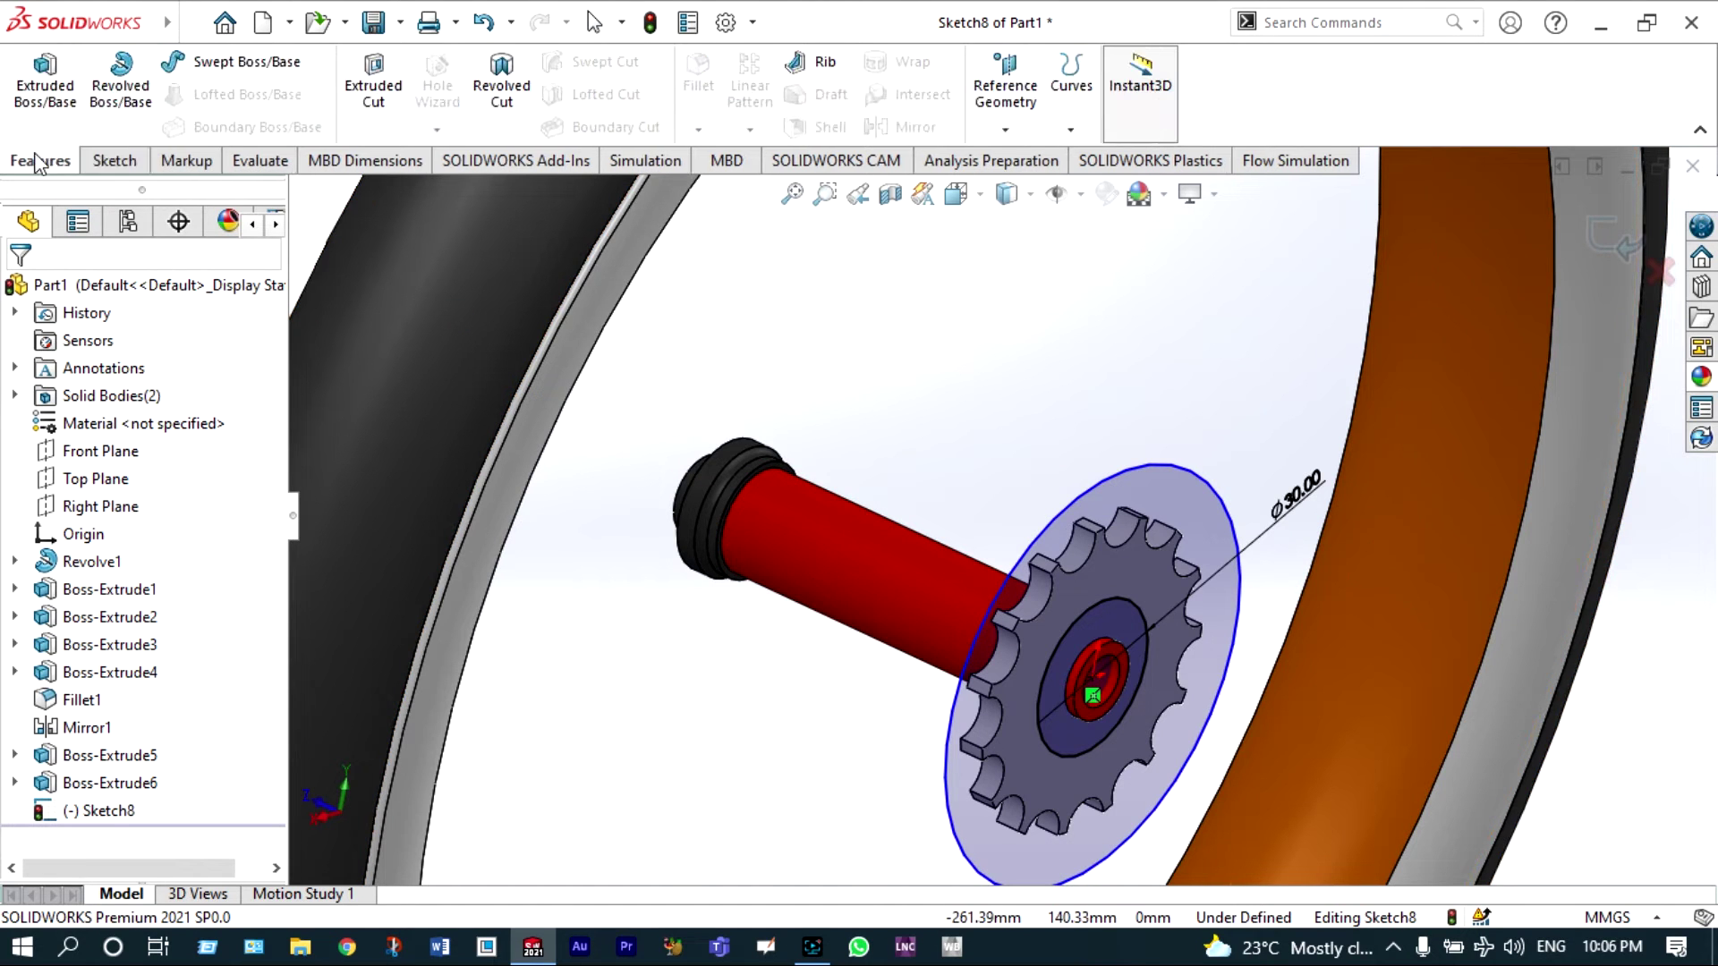
{"action": "left_click", "coordinate": [361, 92]}
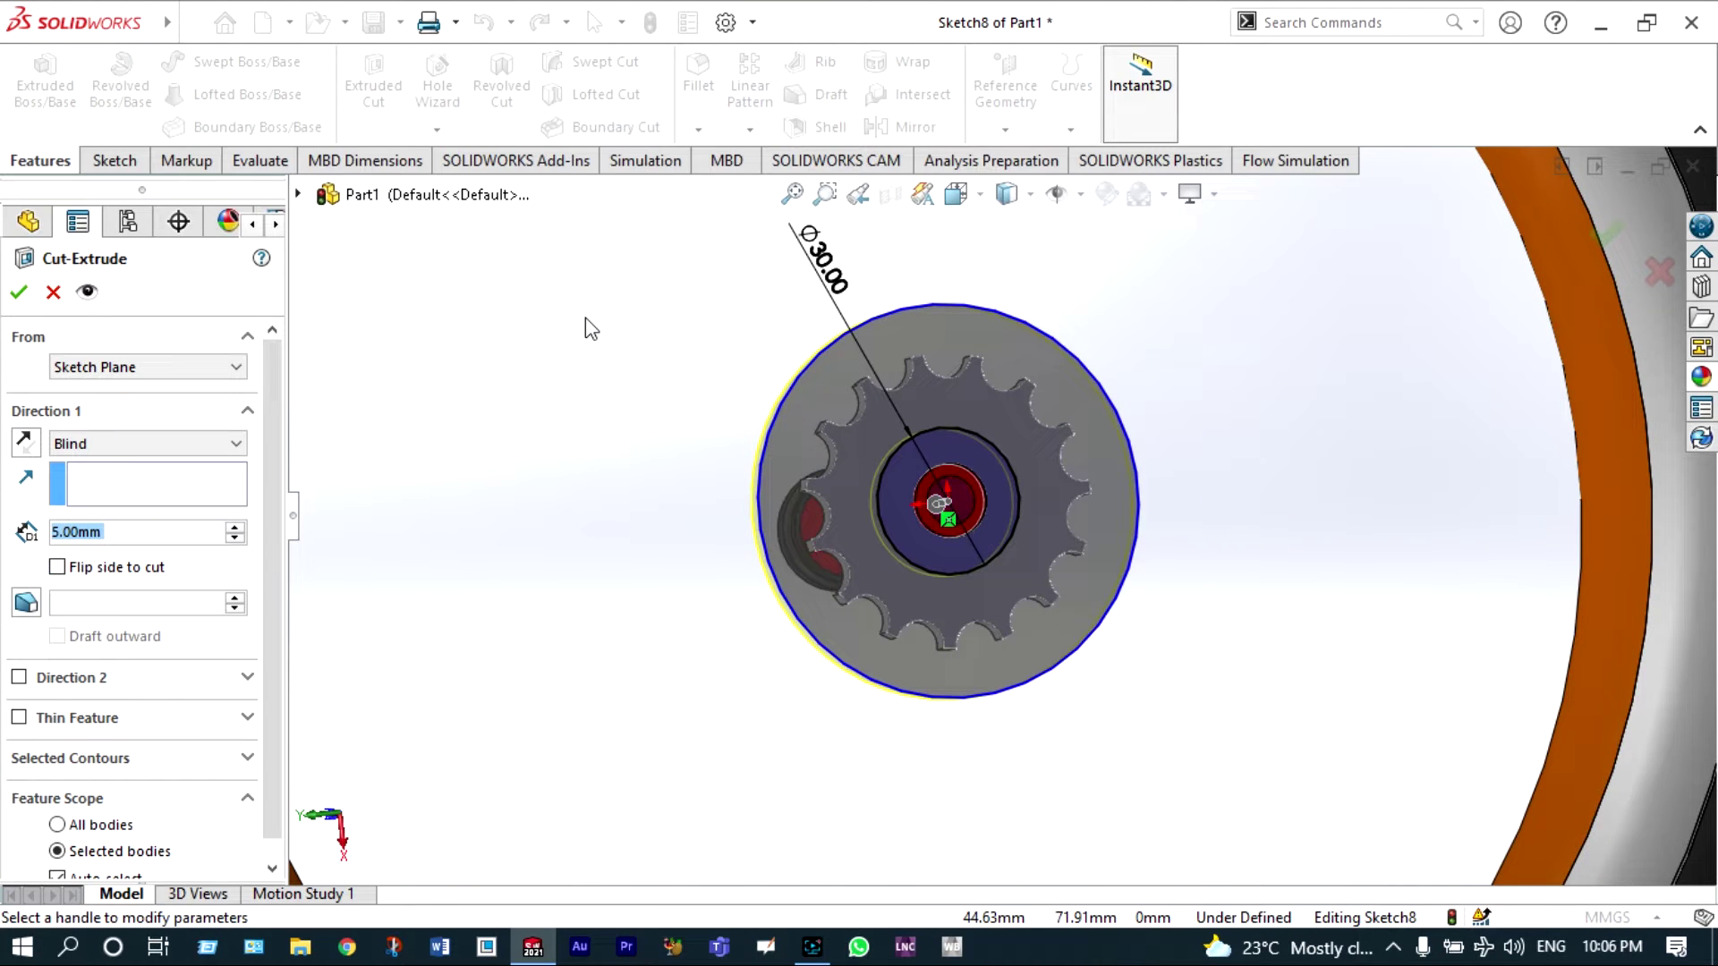
{"action": "type", "text": "1"}
{"action": "key", "text": "Return"}
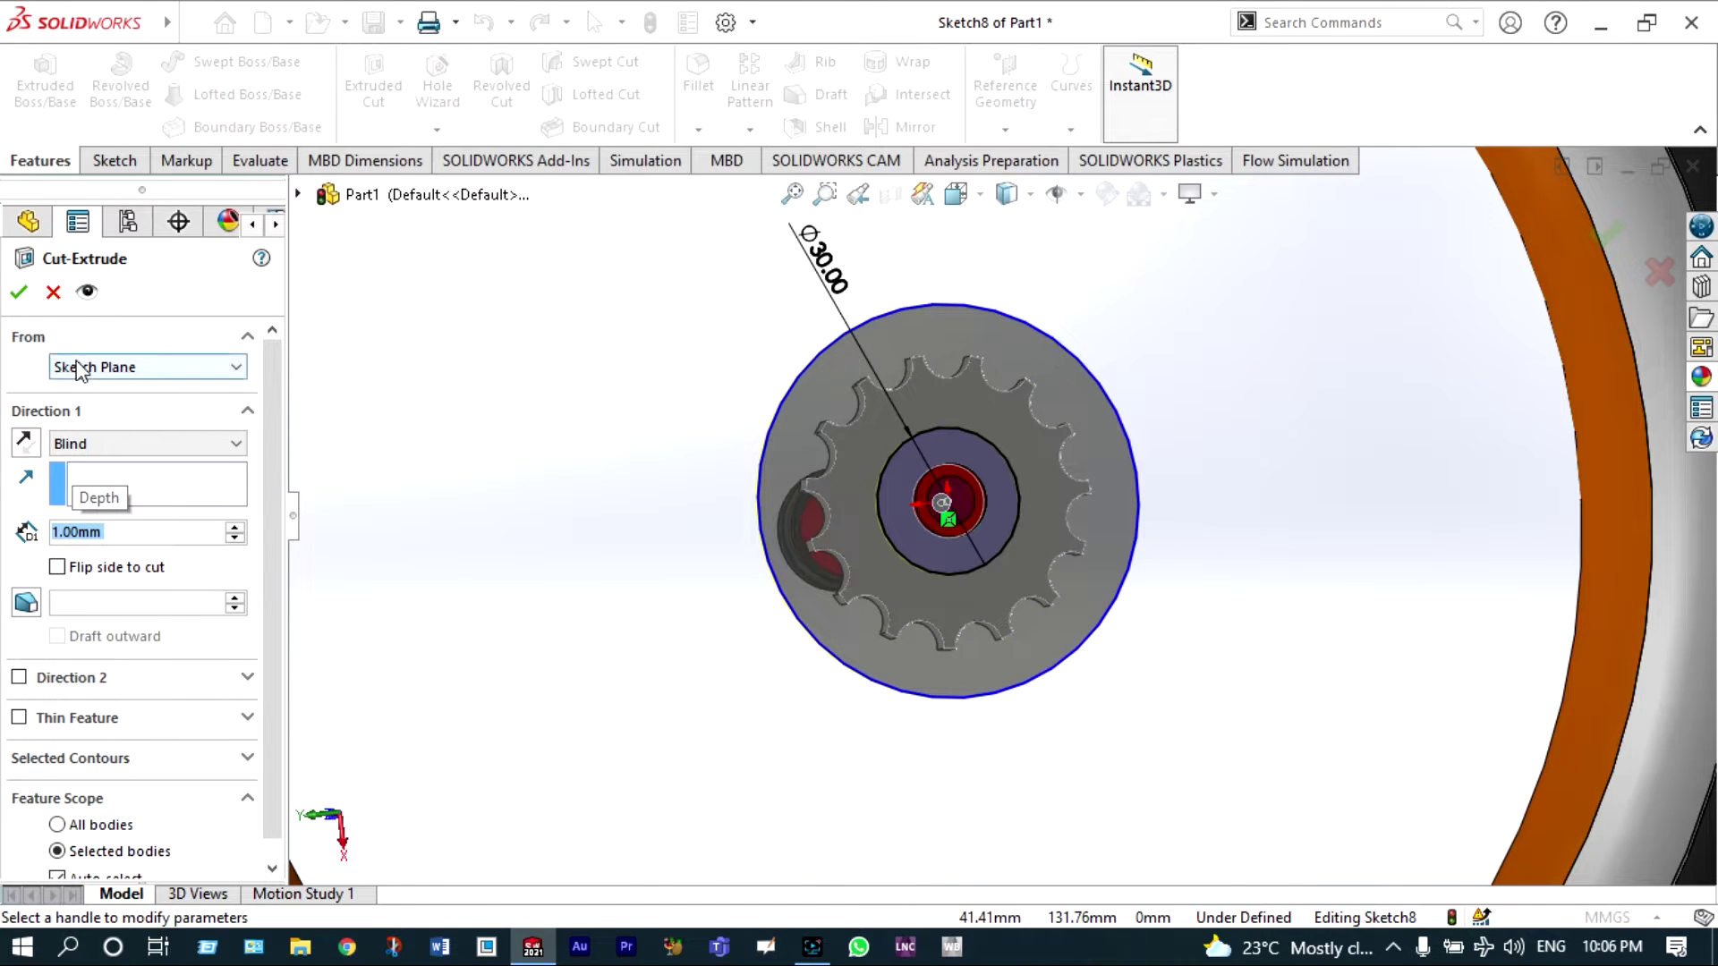
{"action": "left_click", "coordinate": [19, 295]}
- Fillet the circular edge of the raised 30 mm centre on the sprocket's face
{"action": "scroll", "coordinate": [982, 495], "scroll_direction": "down", "scroll_amount": 10}
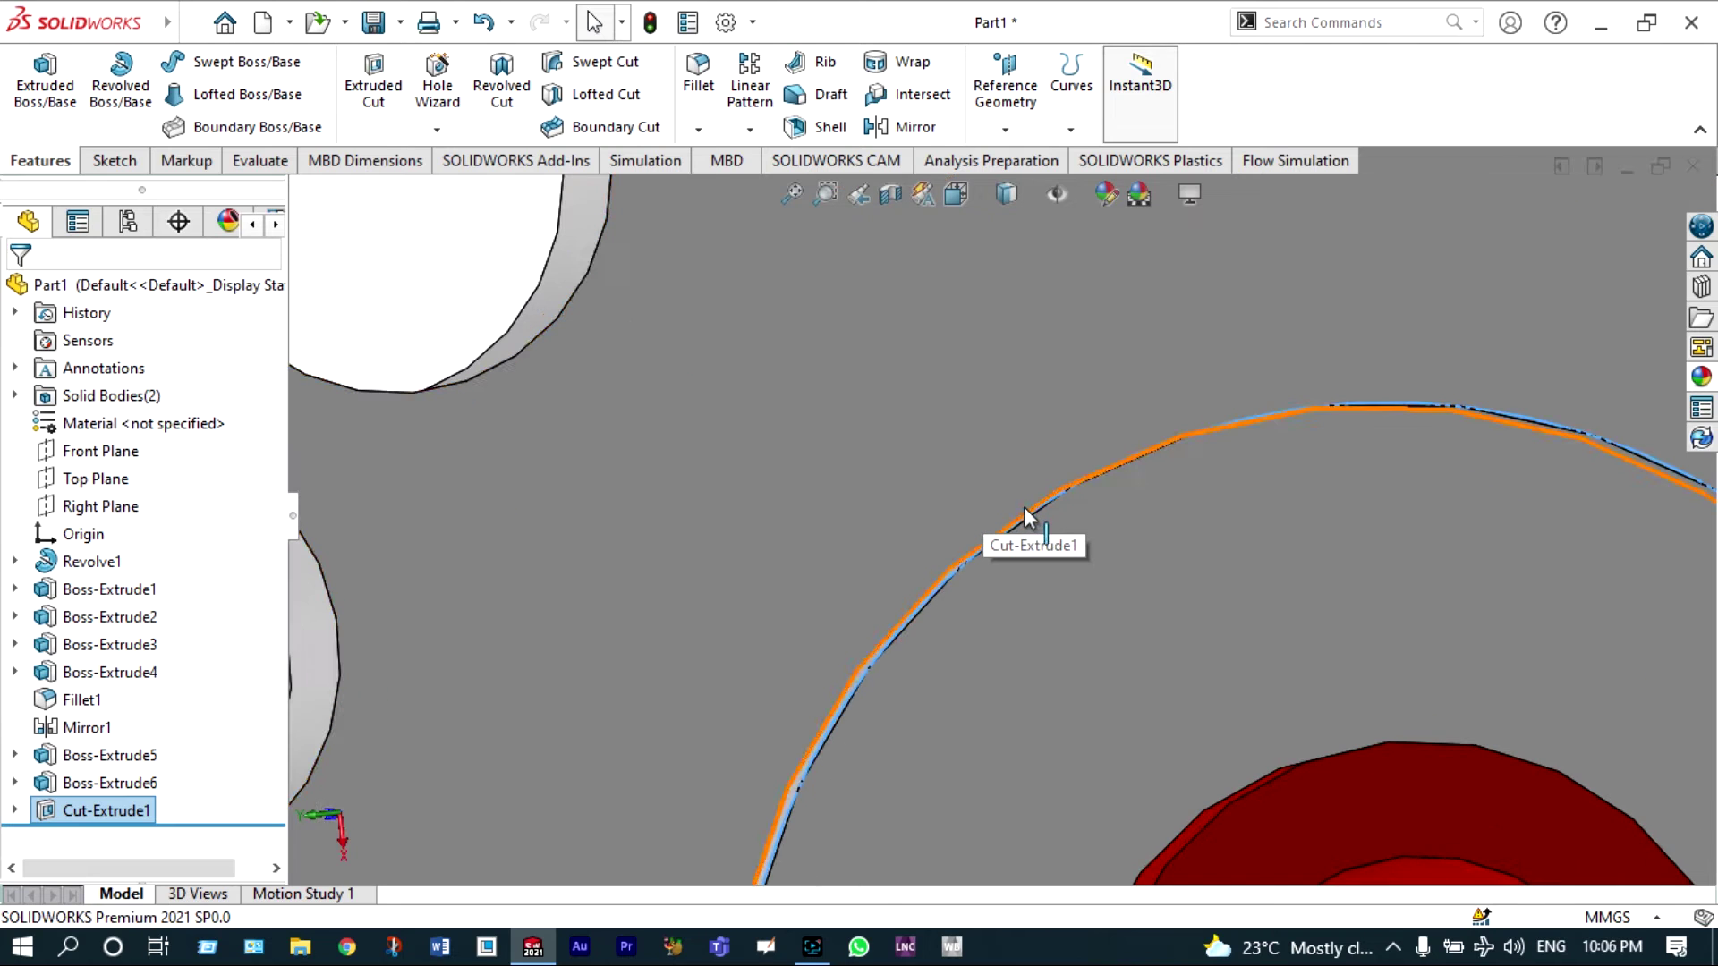
{"action": "left_click", "coordinate": [1029, 518]}
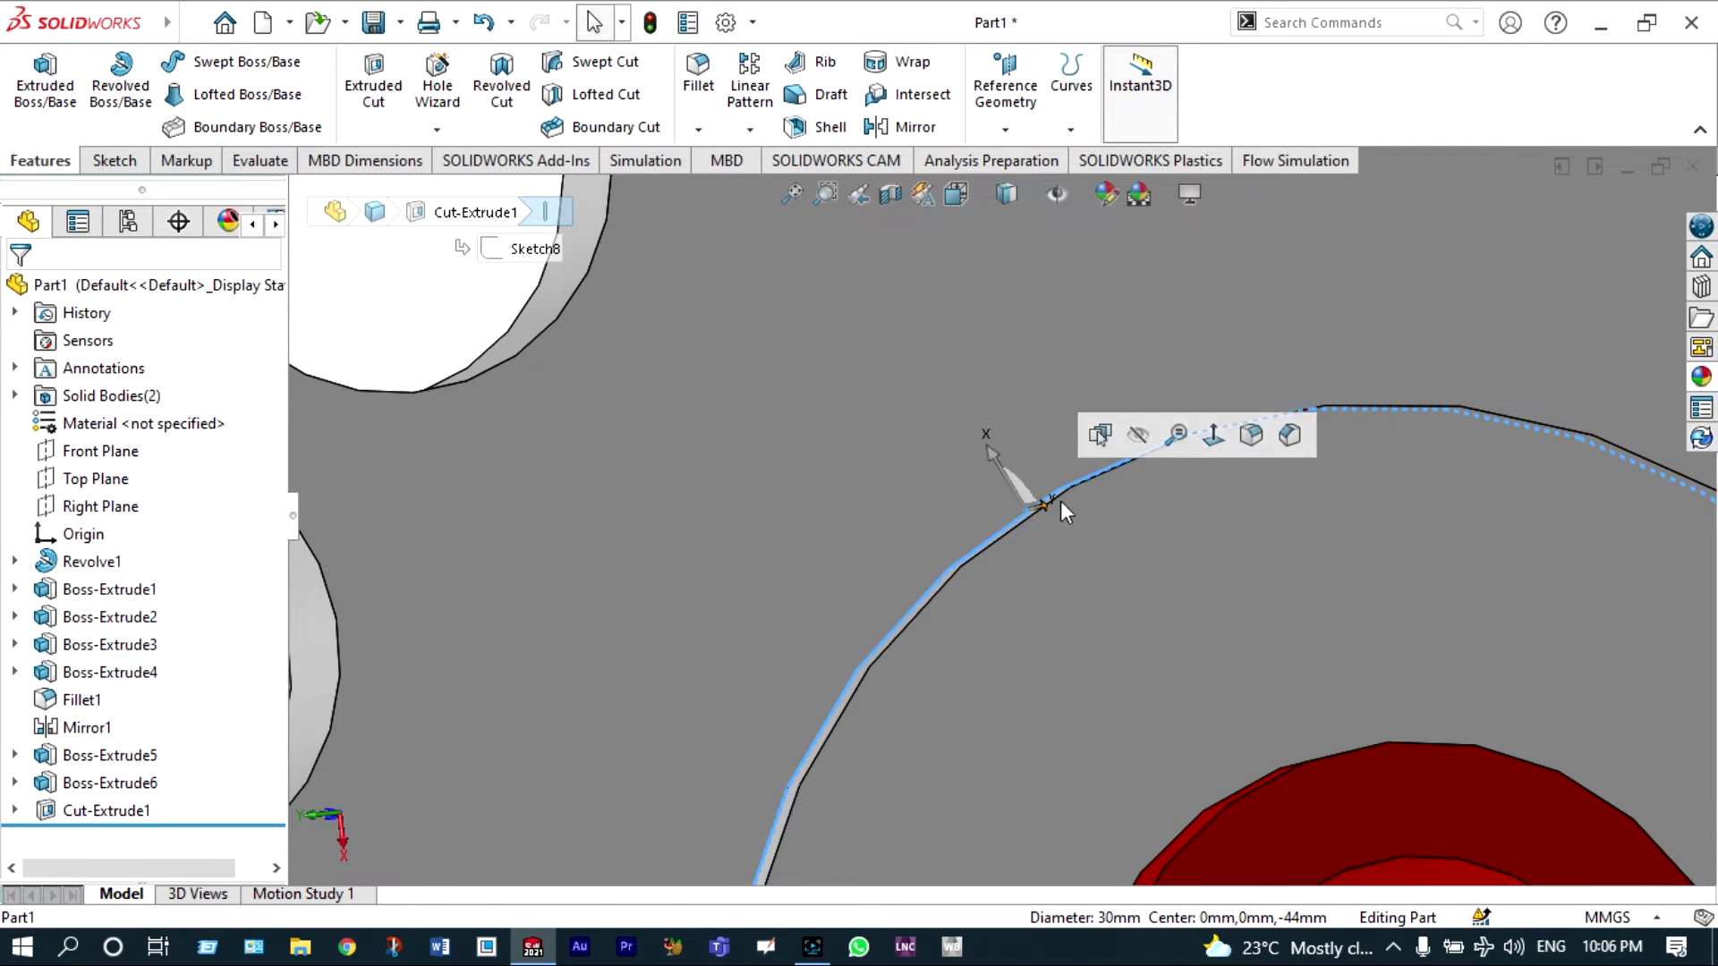
{"action": "left_click", "coordinate": [1210, 438]}
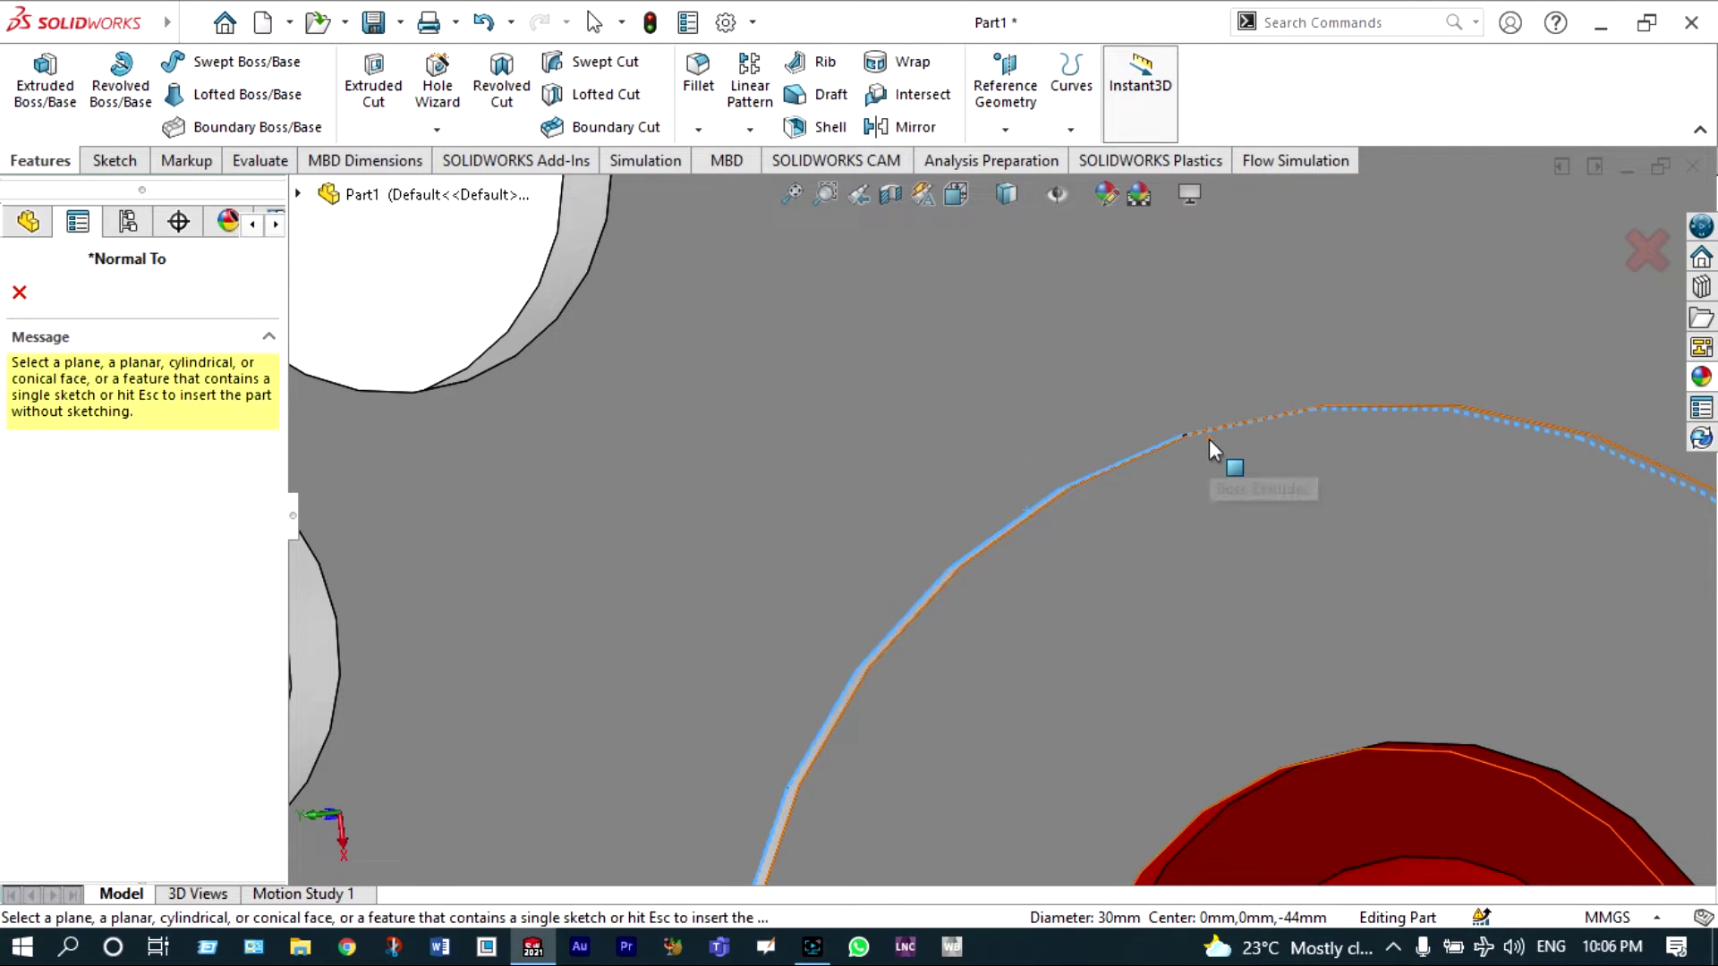
{"action": "scroll", "coordinate": [1210, 438], "scroll_direction": "up", "scroll_amount": 6}
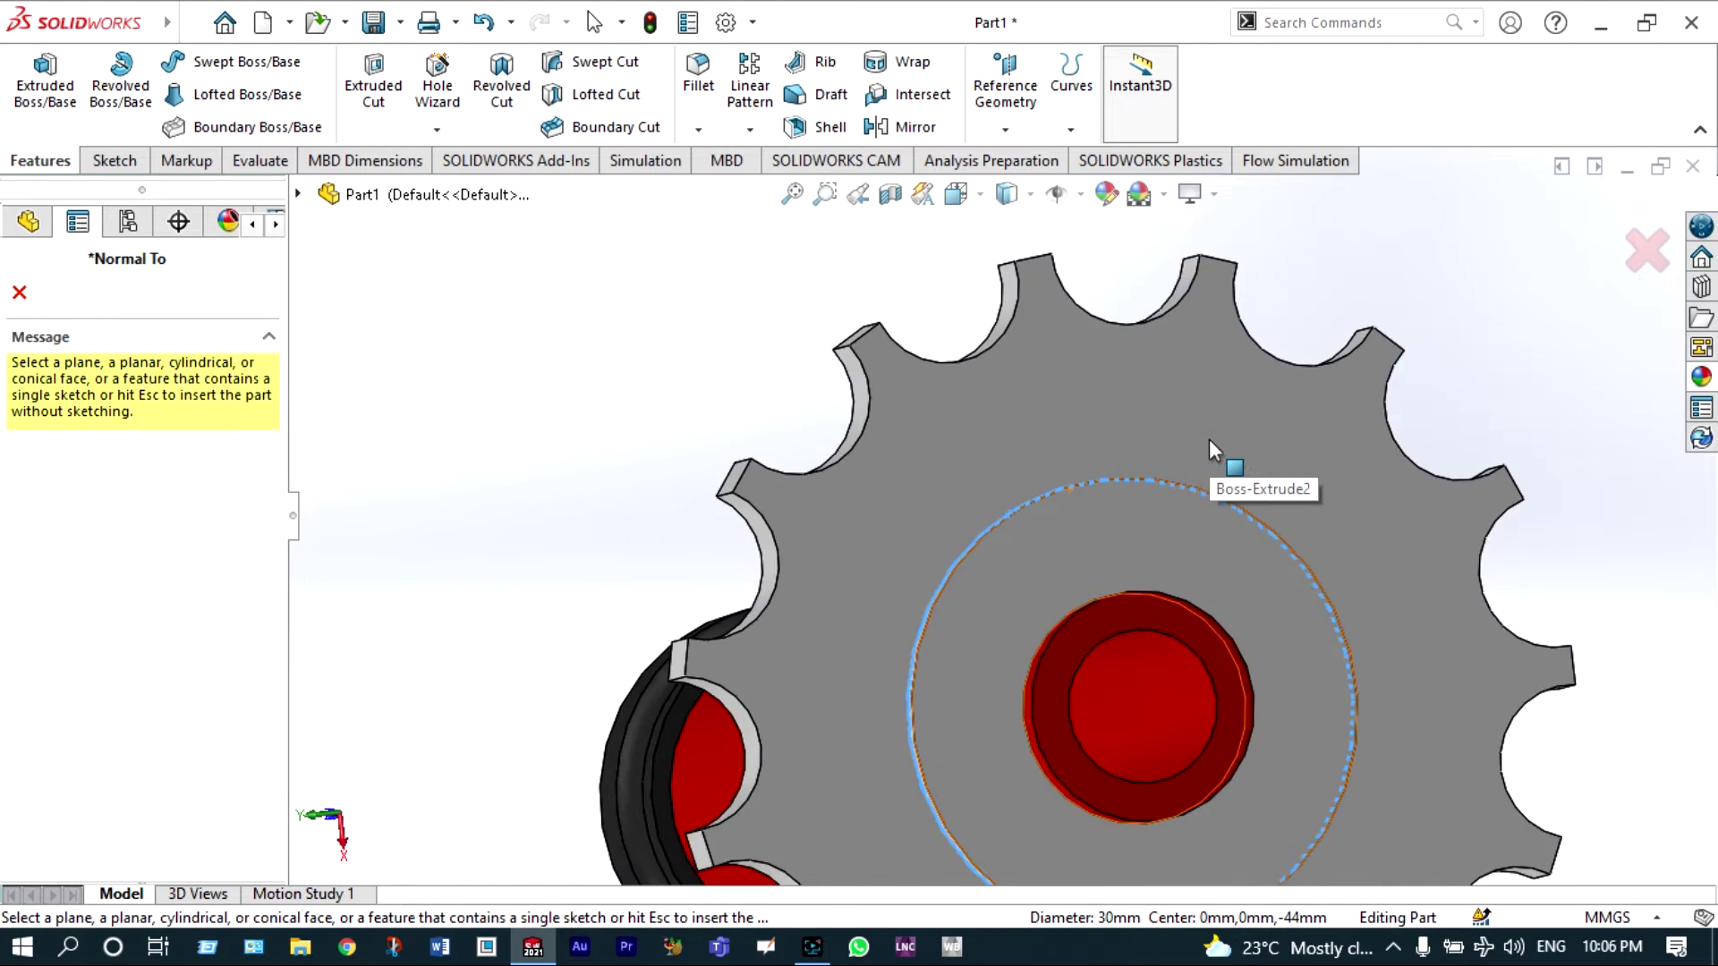
{"action": "key", "text": "Escape"}
{"action": "middle_click_drag", "start_coordinate": [1210, 438], "coordinate": [763, 374]}
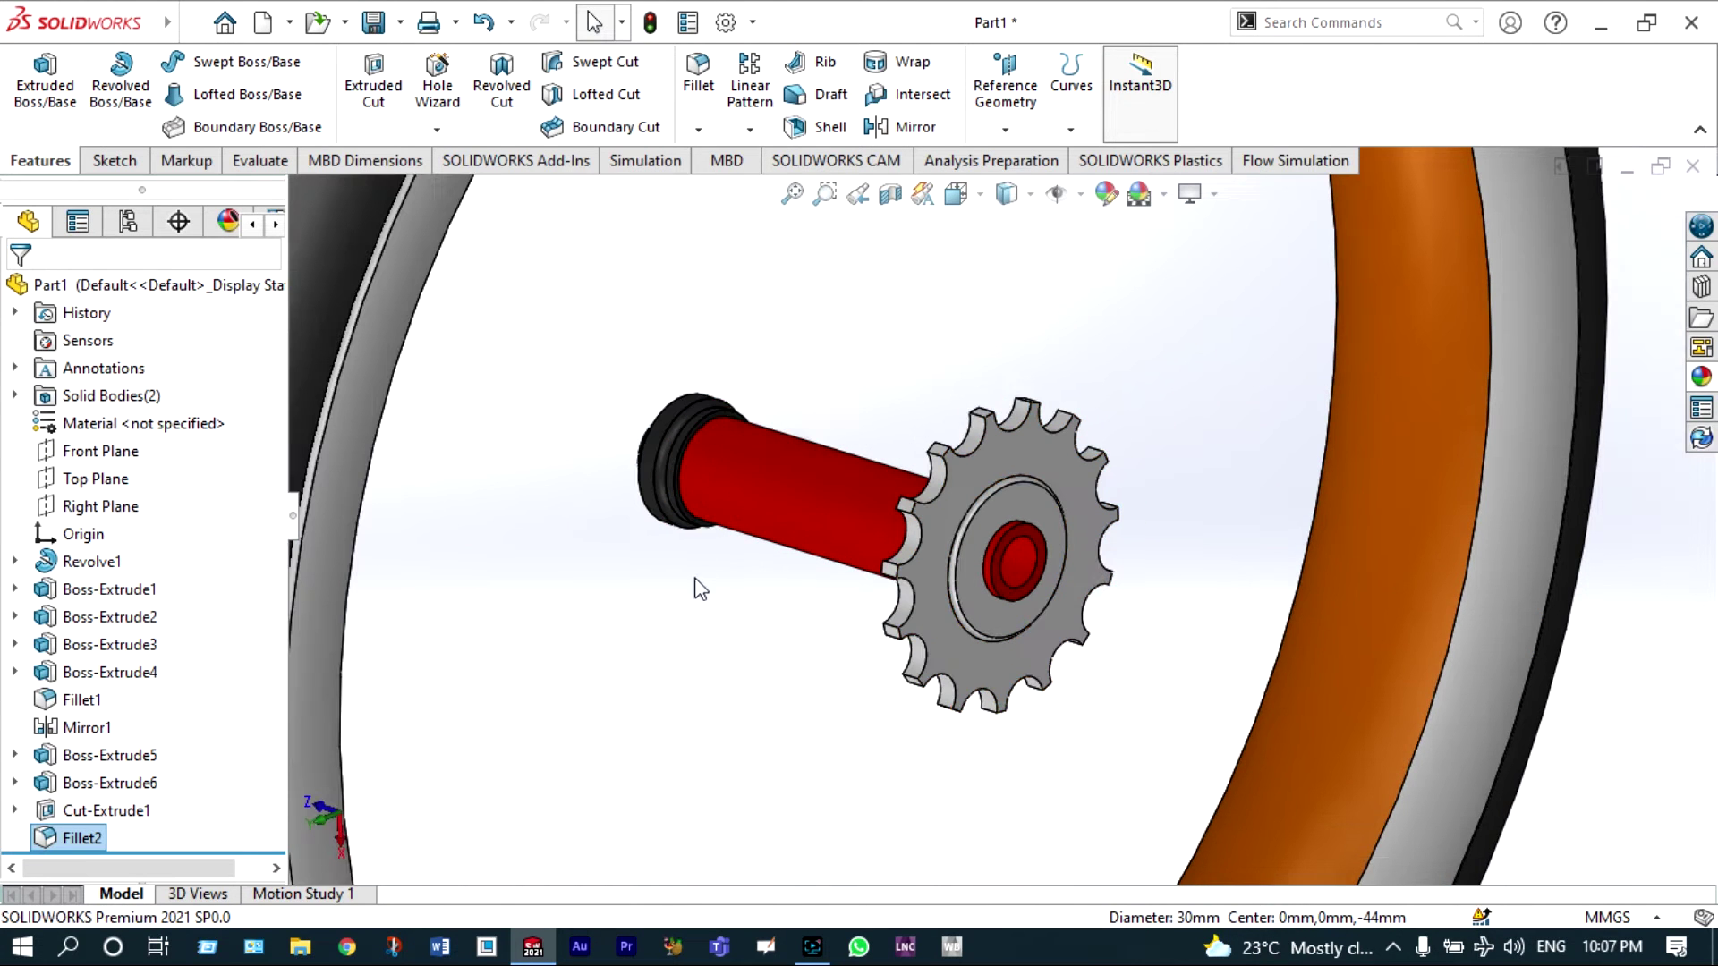
- Start a sketch on the Top Plane and draw a vertical centerline along the hub axis from the origin to the sprocket-side end
{"action": "scroll", "coordinate": [703, 590], "scroll_direction": "up", "scroll_amount": 3}
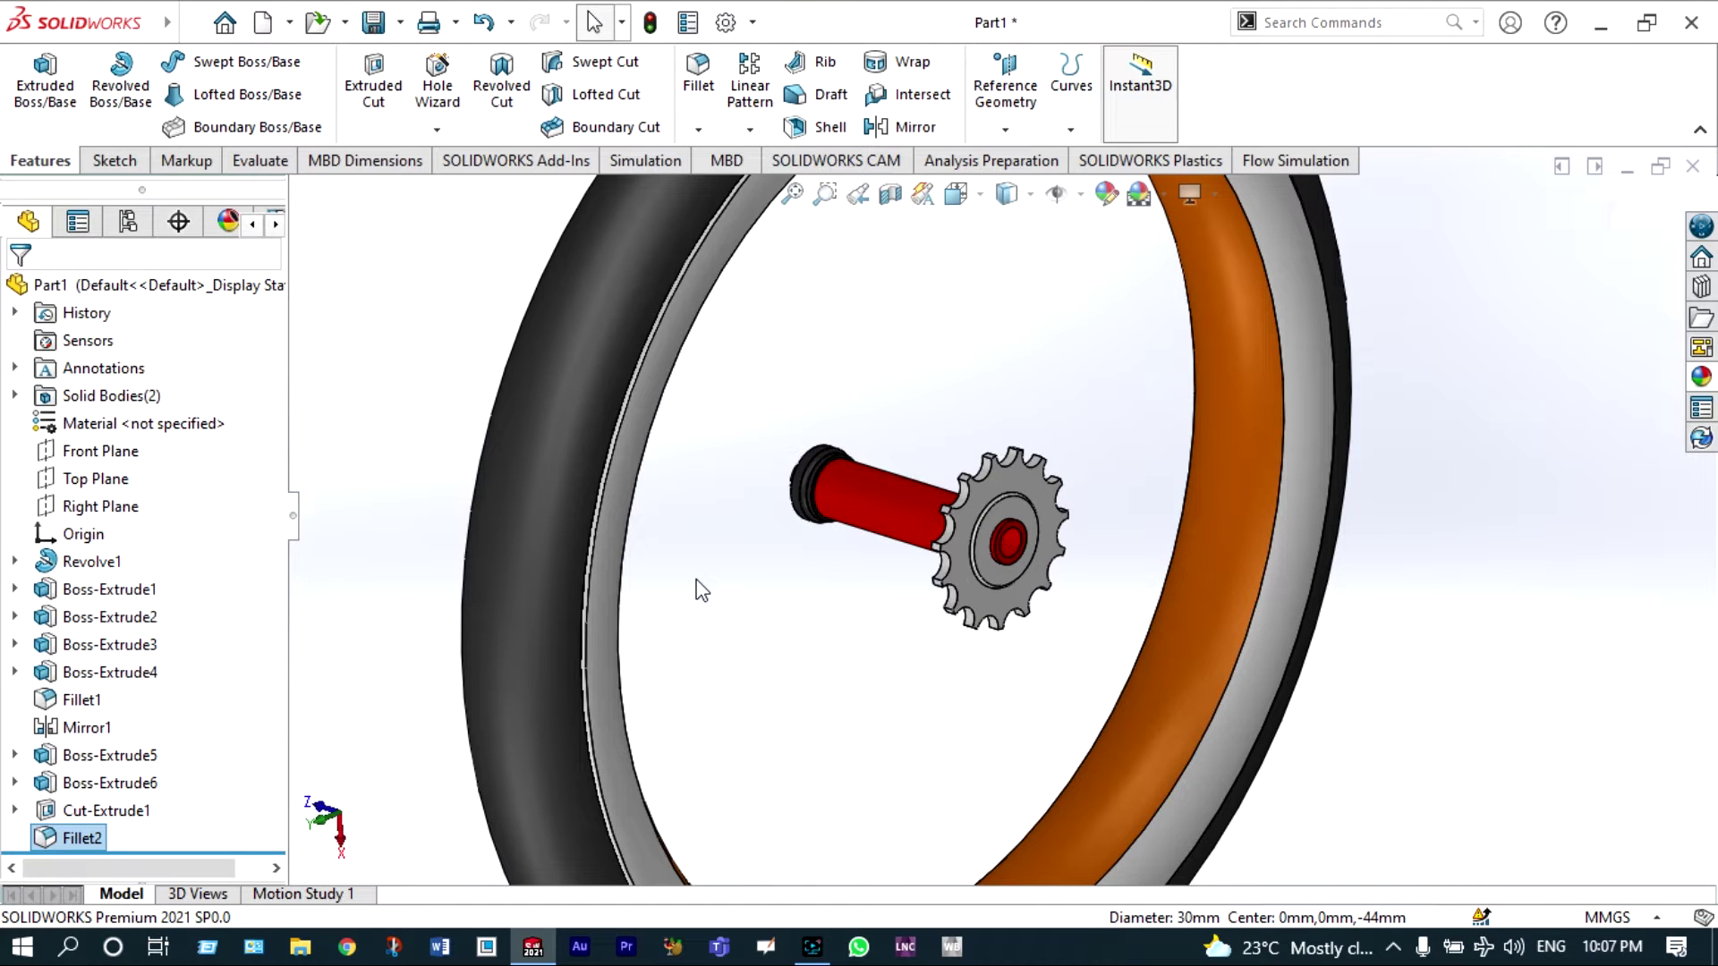
{"action": "scroll", "coordinate": [734, 573], "scroll_direction": "up", "scroll_amount": 3}
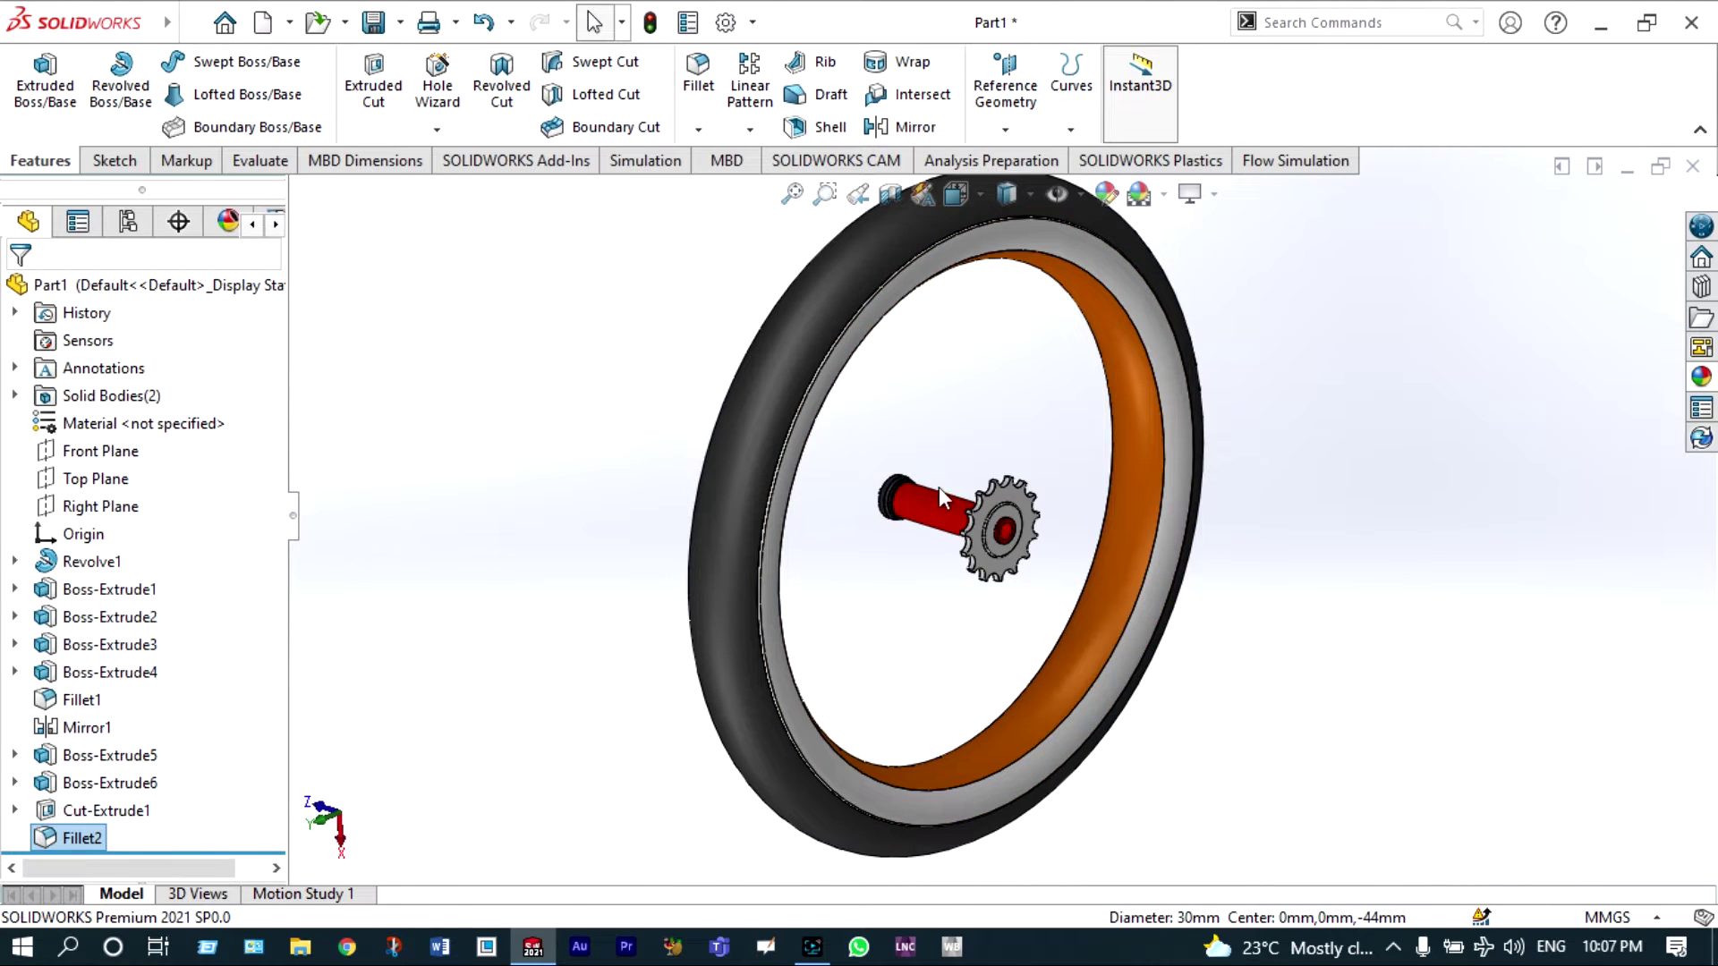
{"action": "scroll", "coordinate": [952, 449], "scroll_direction": "up", "scroll_amount": 2}
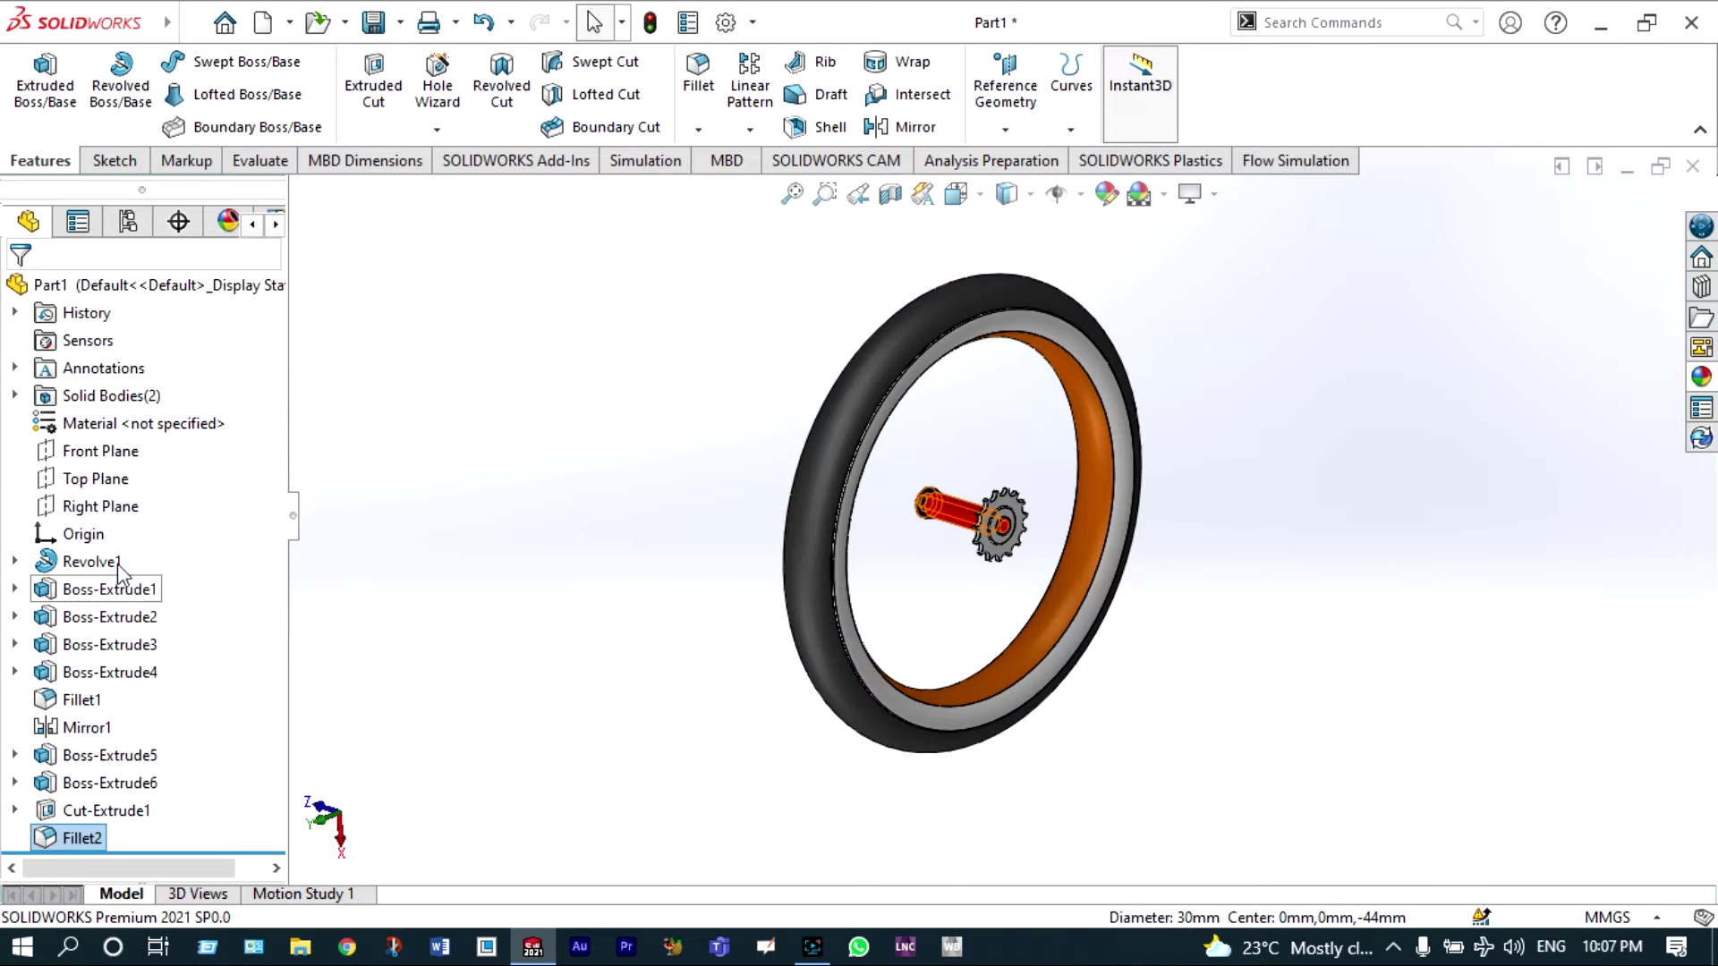
{"action": "left_click", "coordinate": [108, 487]}
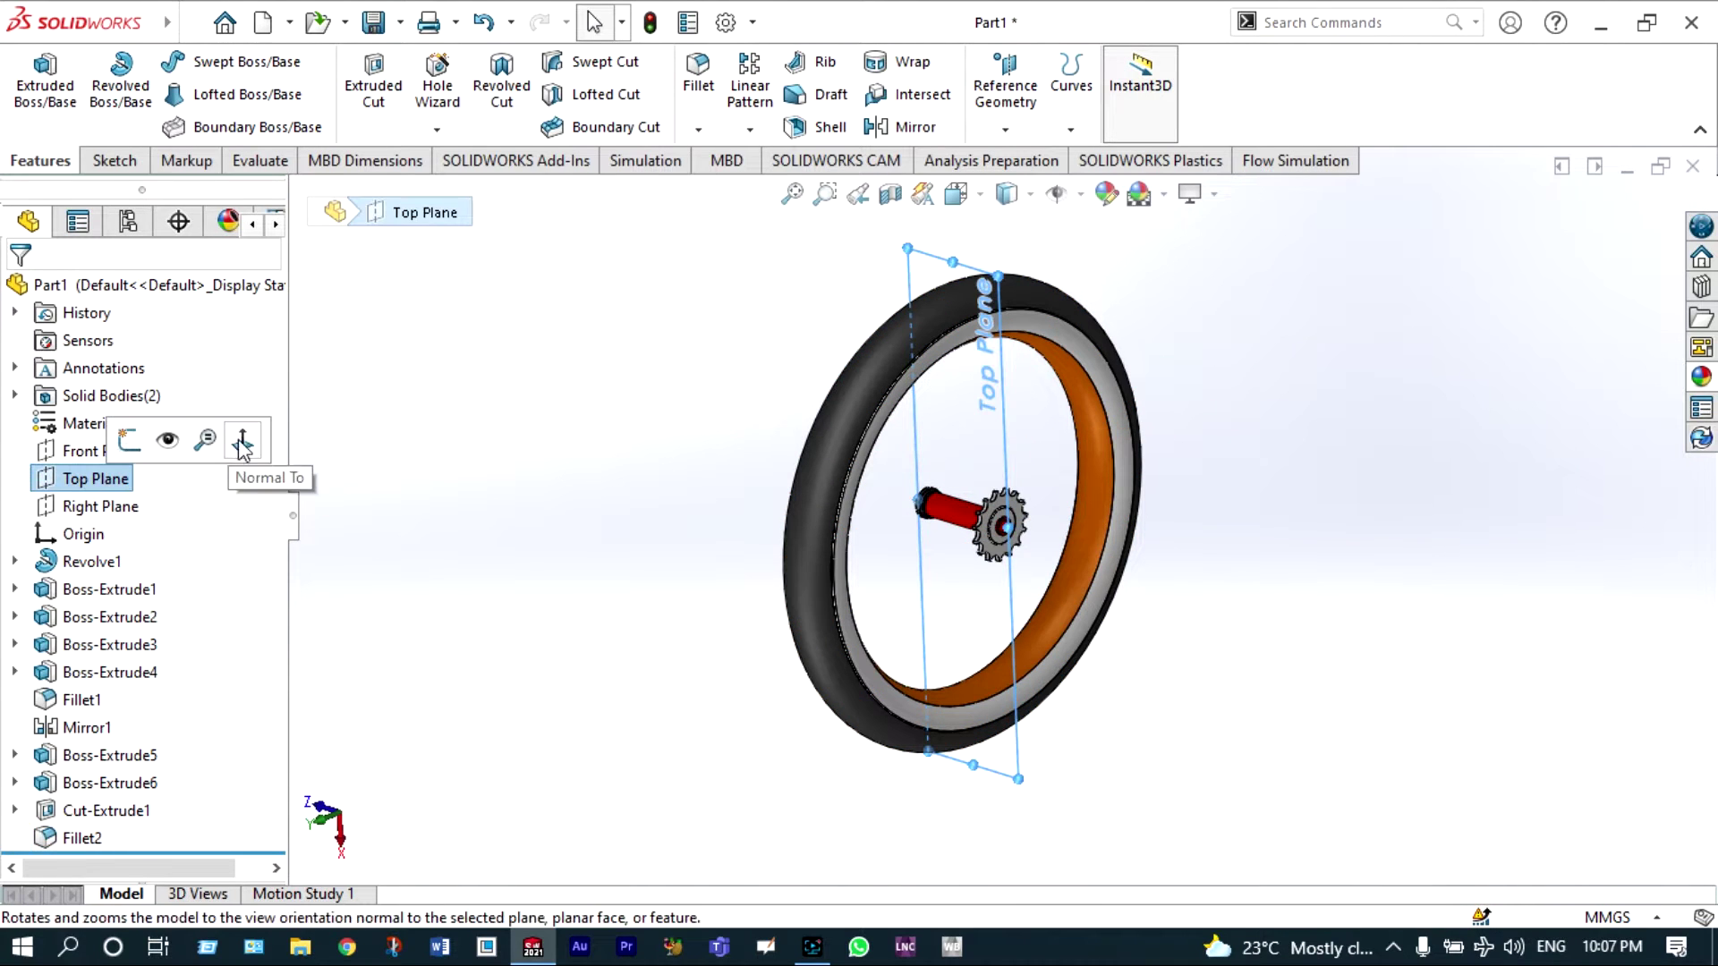
{"action": "left_click", "coordinate": [244, 445]}
{"action": "scroll", "coordinate": [1027, 481], "scroll_direction": "down", "scroll_amount": 2}
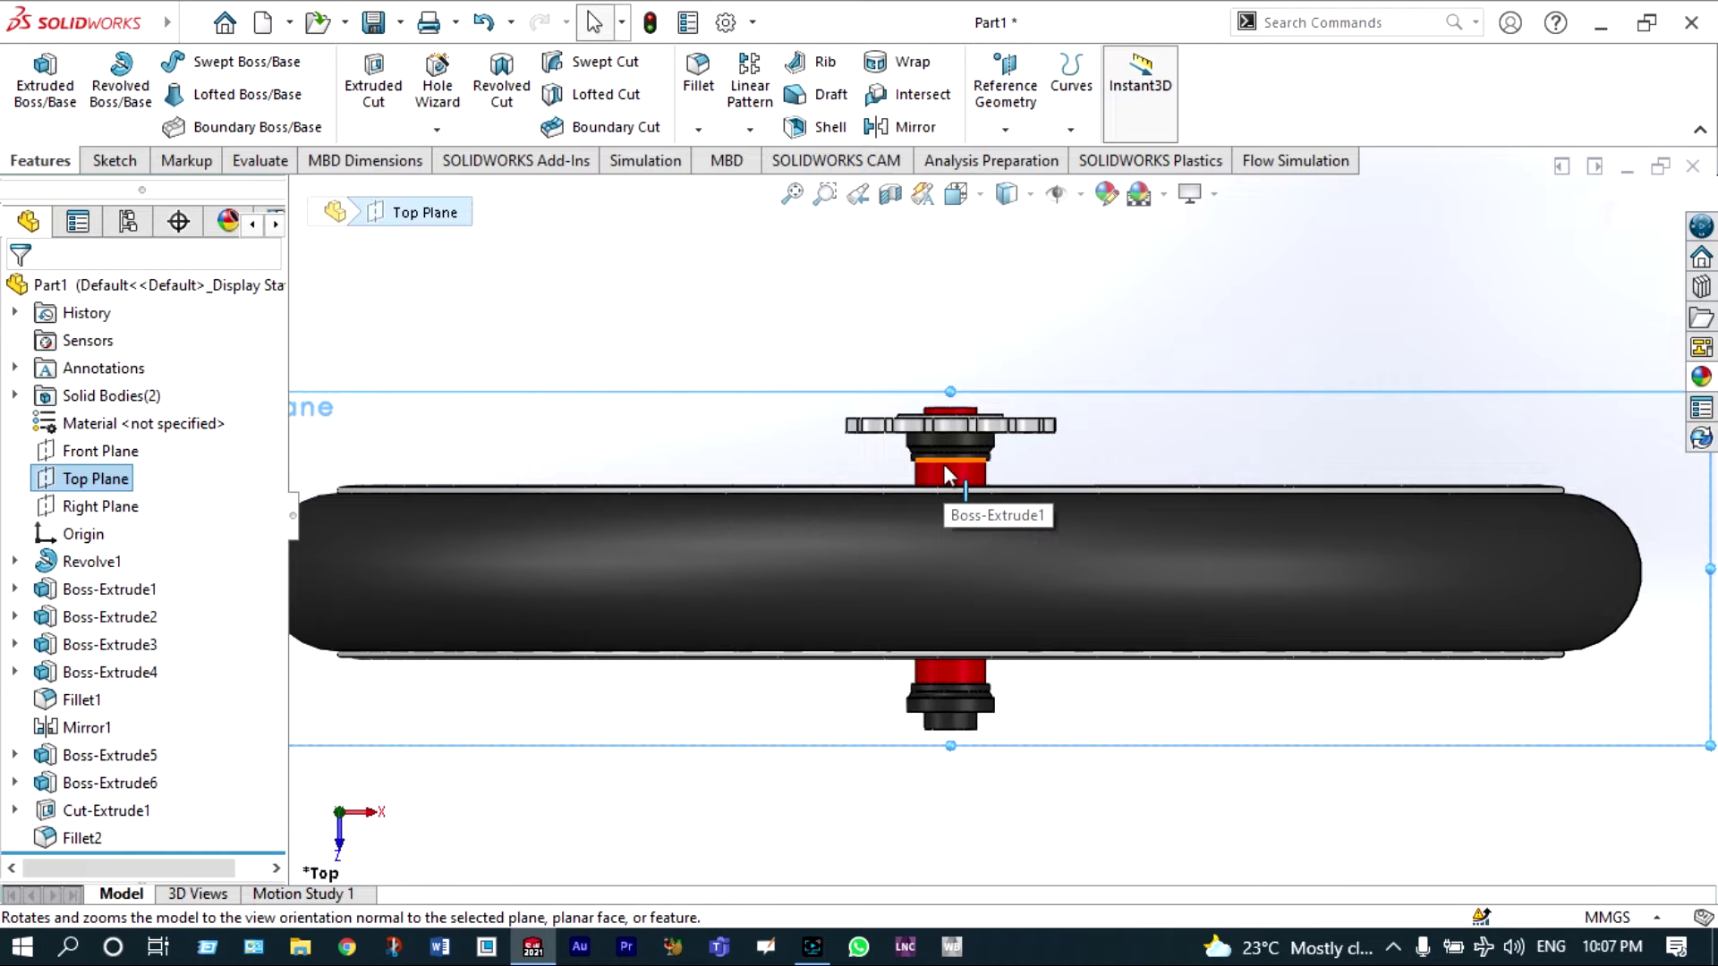
{"action": "scroll", "coordinate": [938, 463], "scroll_direction": "down", "scroll_amount": 3}
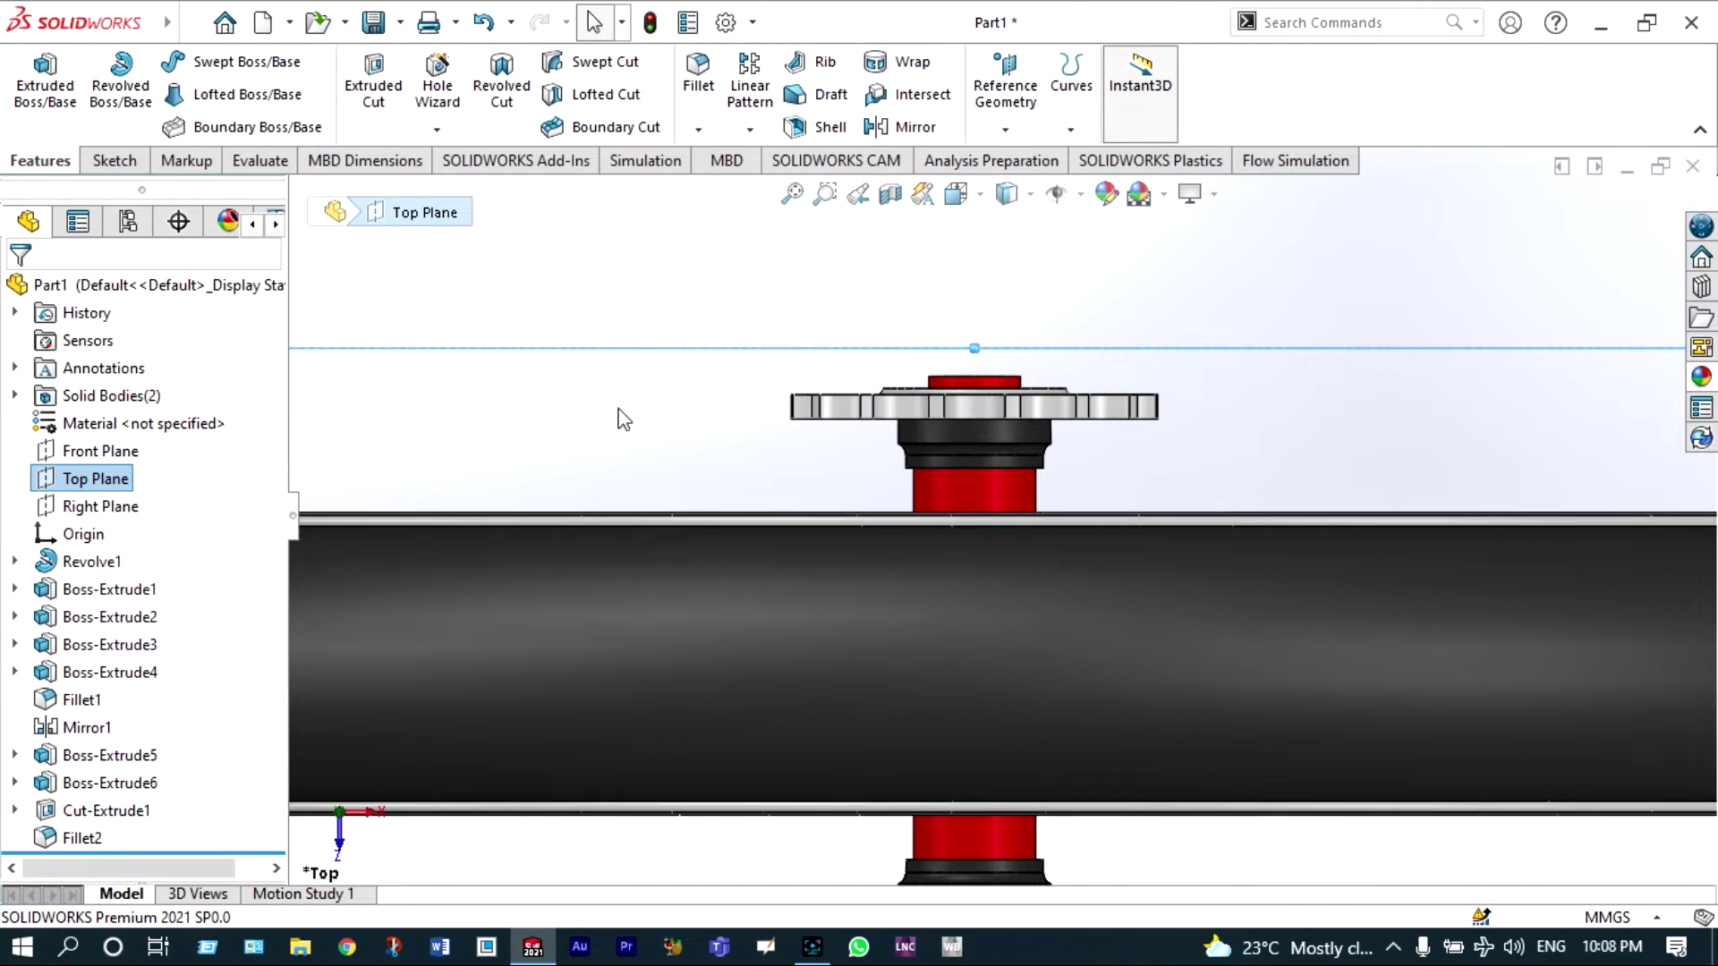
{"action": "left_click", "coordinate": [123, 161]}
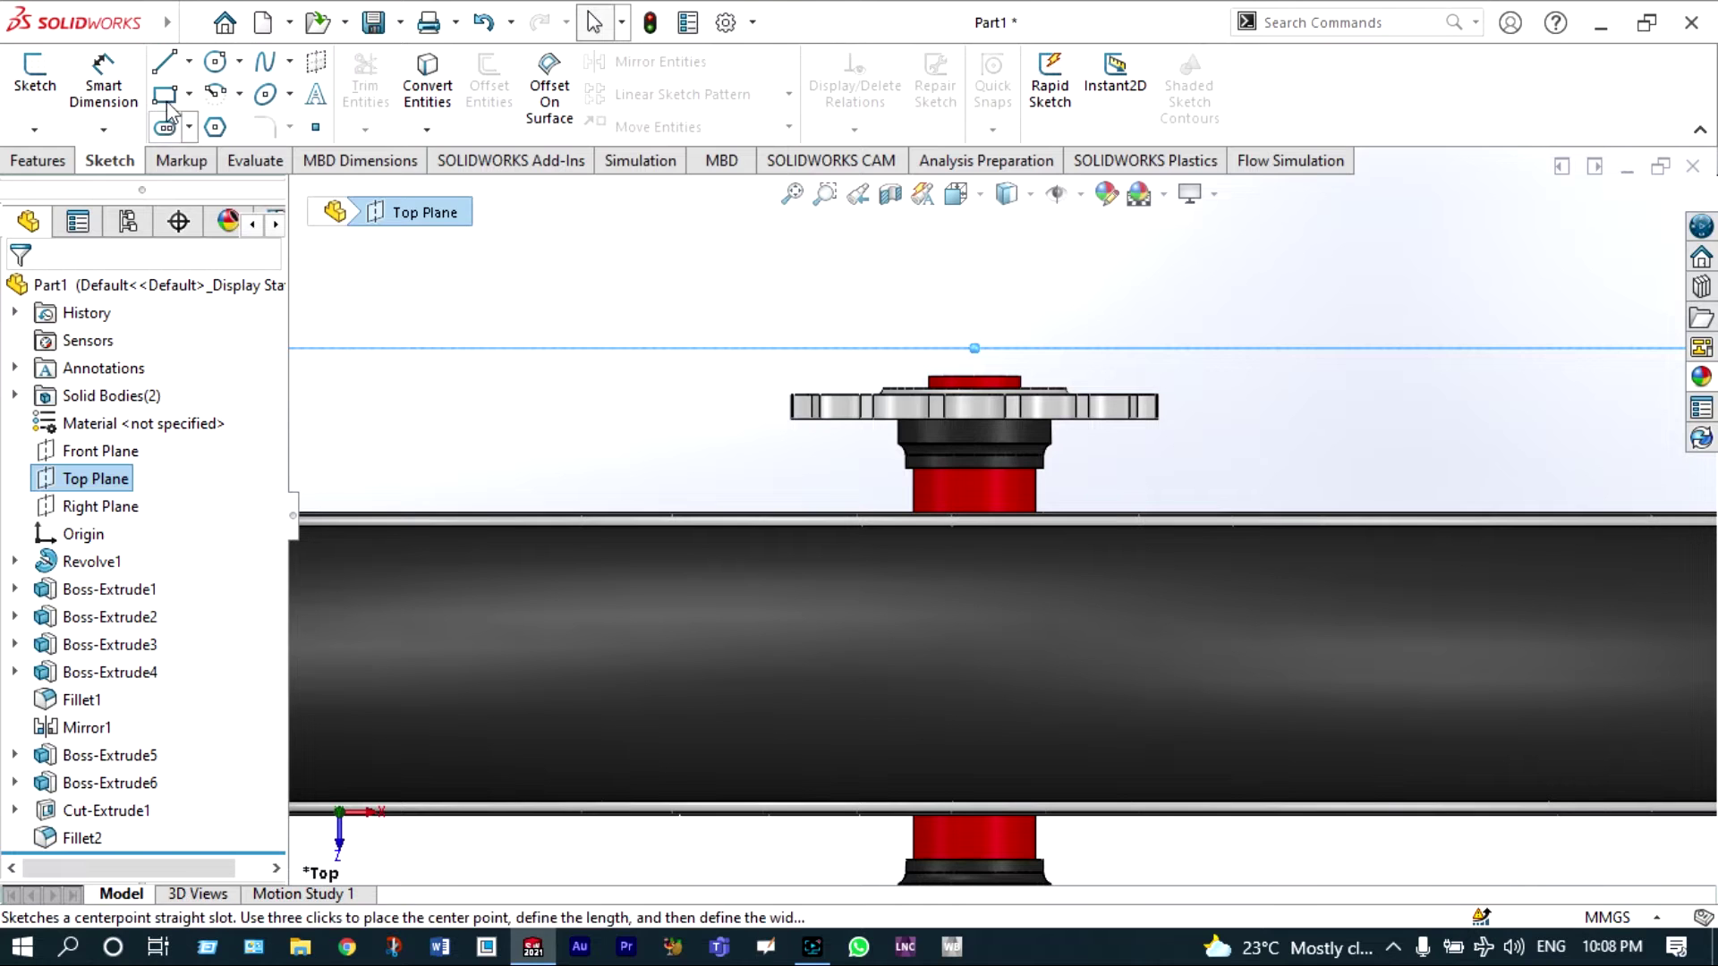
{"action": "left_click", "coordinate": [188, 61]}
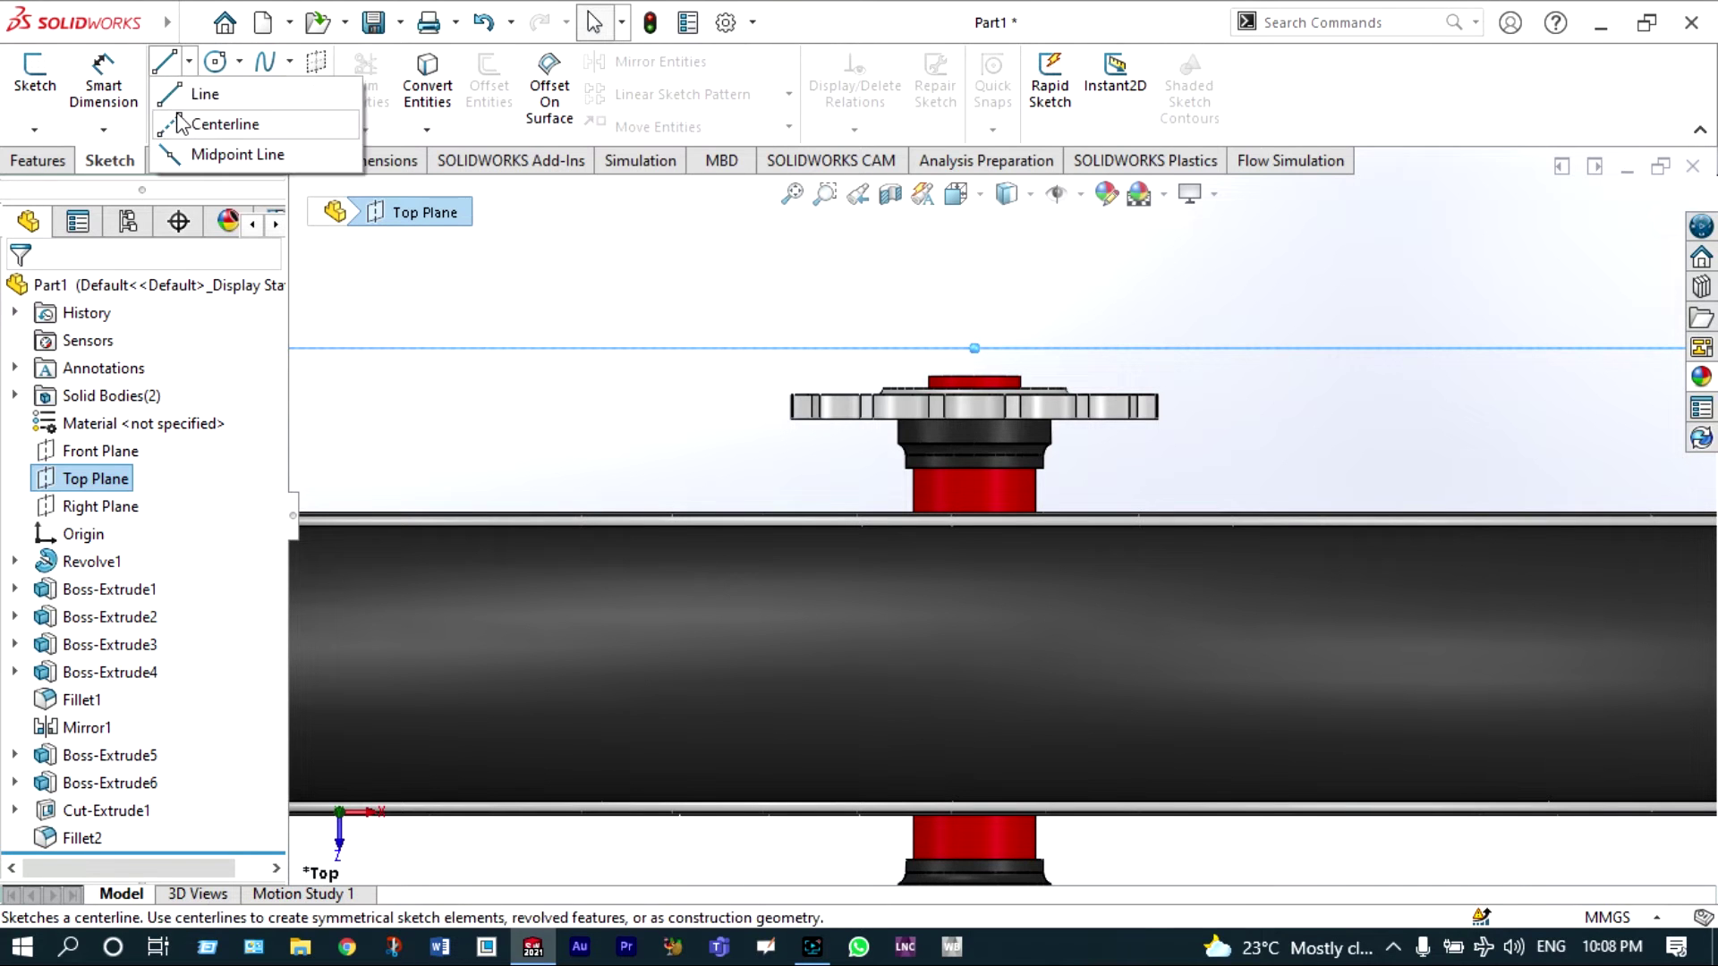
{"action": "left_click", "coordinate": [224, 123]}
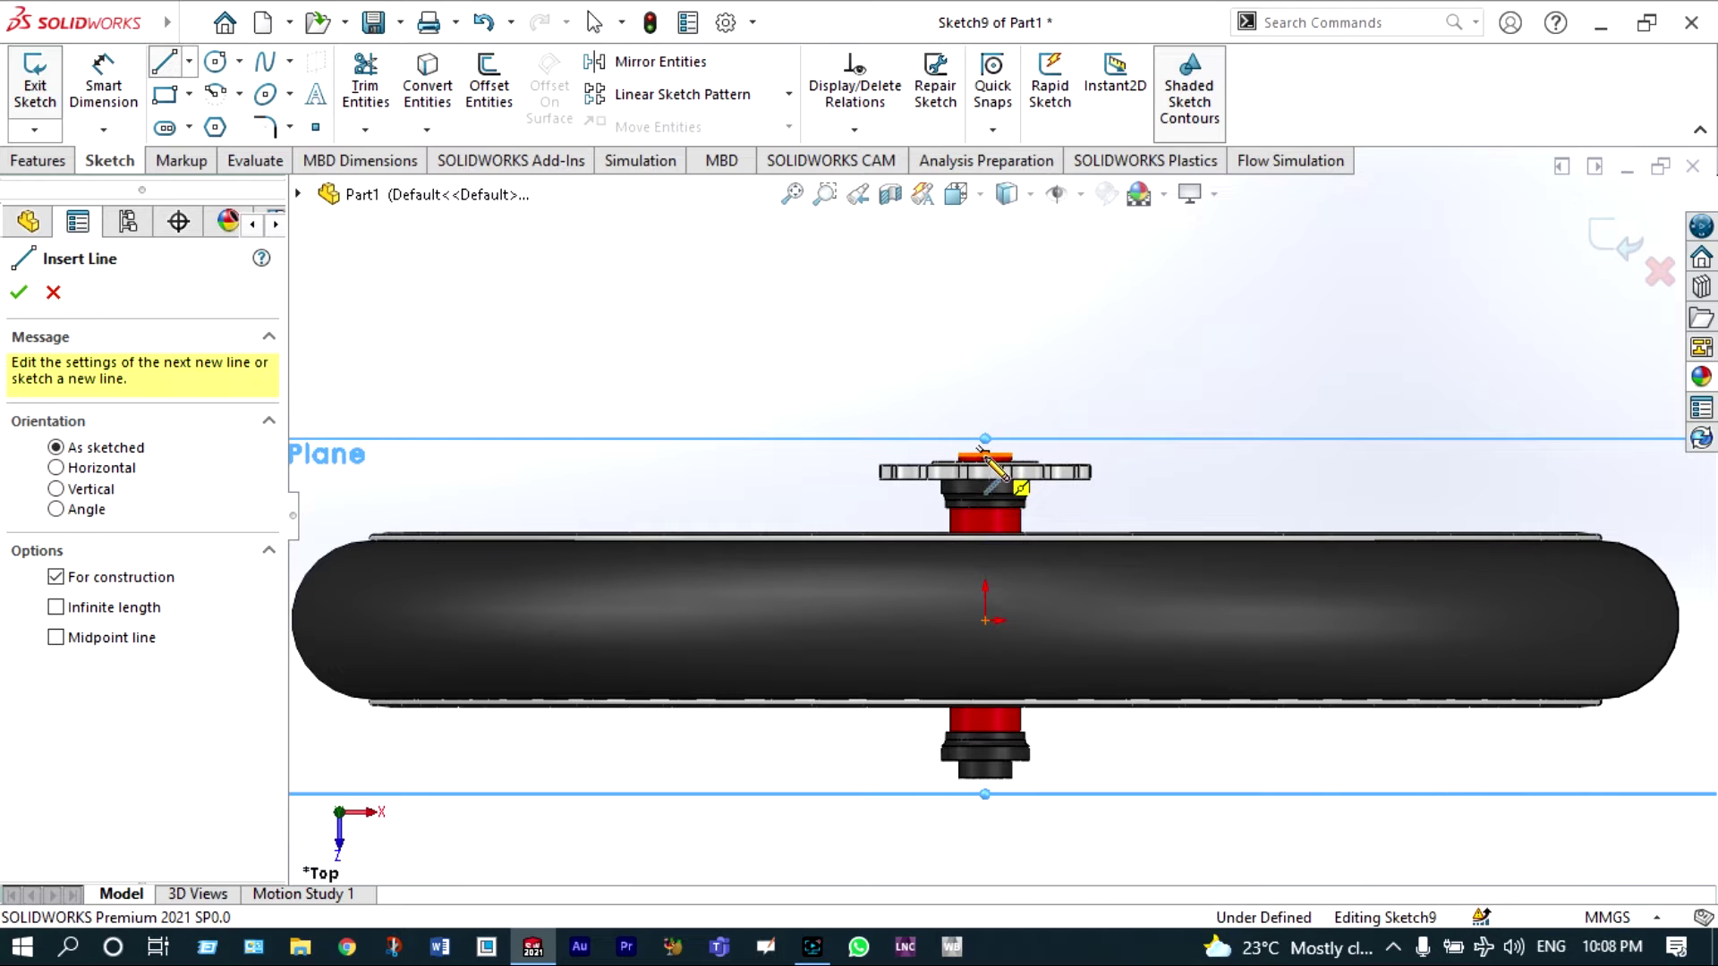
{"action": "scroll", "coordinate": [975, 537], "scroll_direction": "up", "scroll_amount": 6}
{"action": "key", "text": "Escape"}
- Sketch a rectangle that overlaps the side of the red hub tube and starts at the black collar's inner edge
{"action": "left_click", "coordinate": [165, 94]}
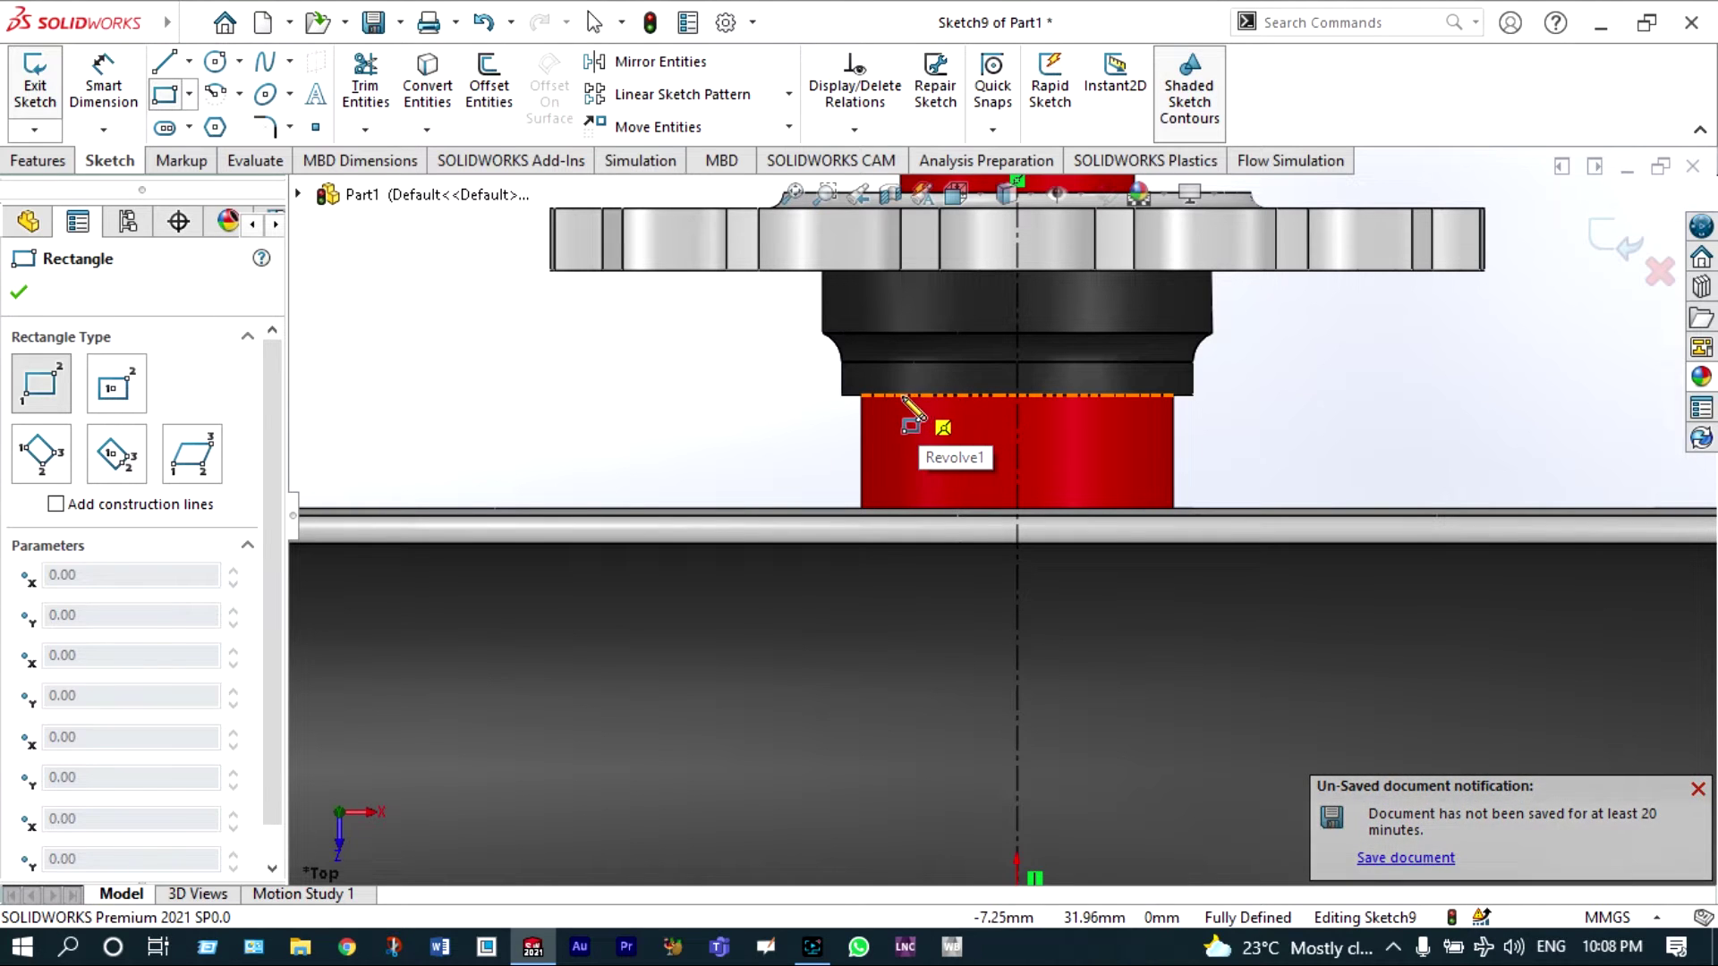
{"action": "left_click_drag", "start_coordinate": [883, 394], "coordinate": [676, 472]}
{"action": "key", "text": "Escape"}
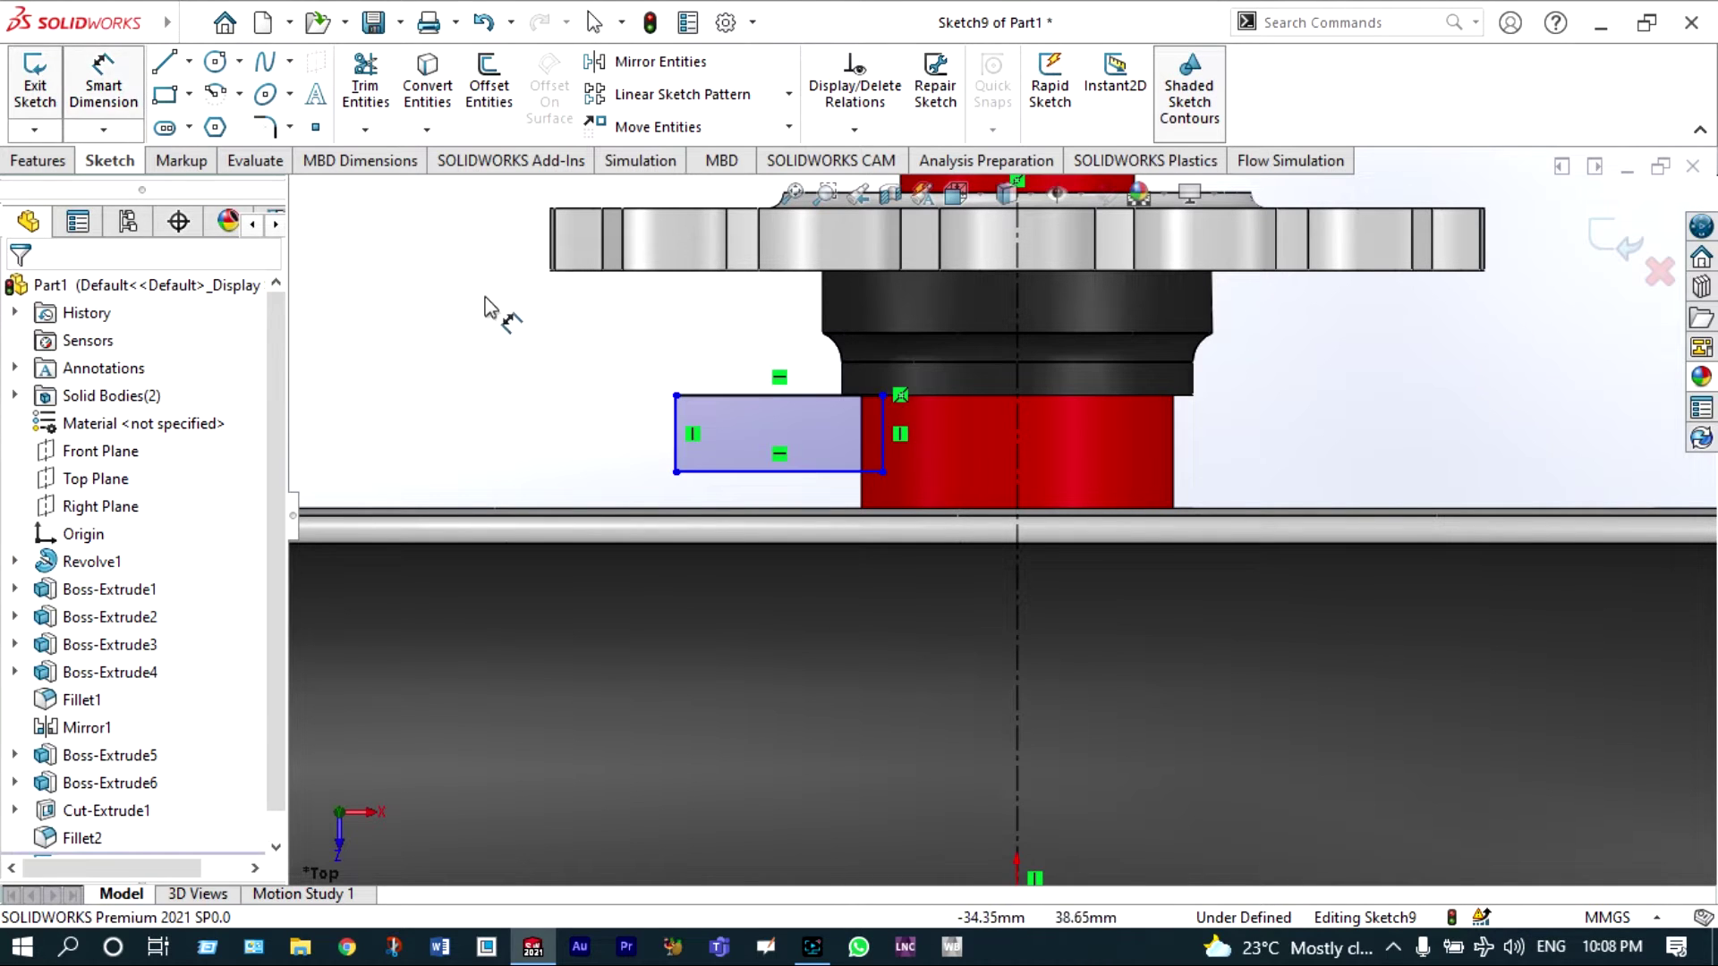
- Dimension the rectangle with a height of 5 mm and its outer side 20 mm from the centerline
{"action": "left_click", "coordinate": [676, 434]}
{"action": "left_click", "coordinate": [631, 430]}
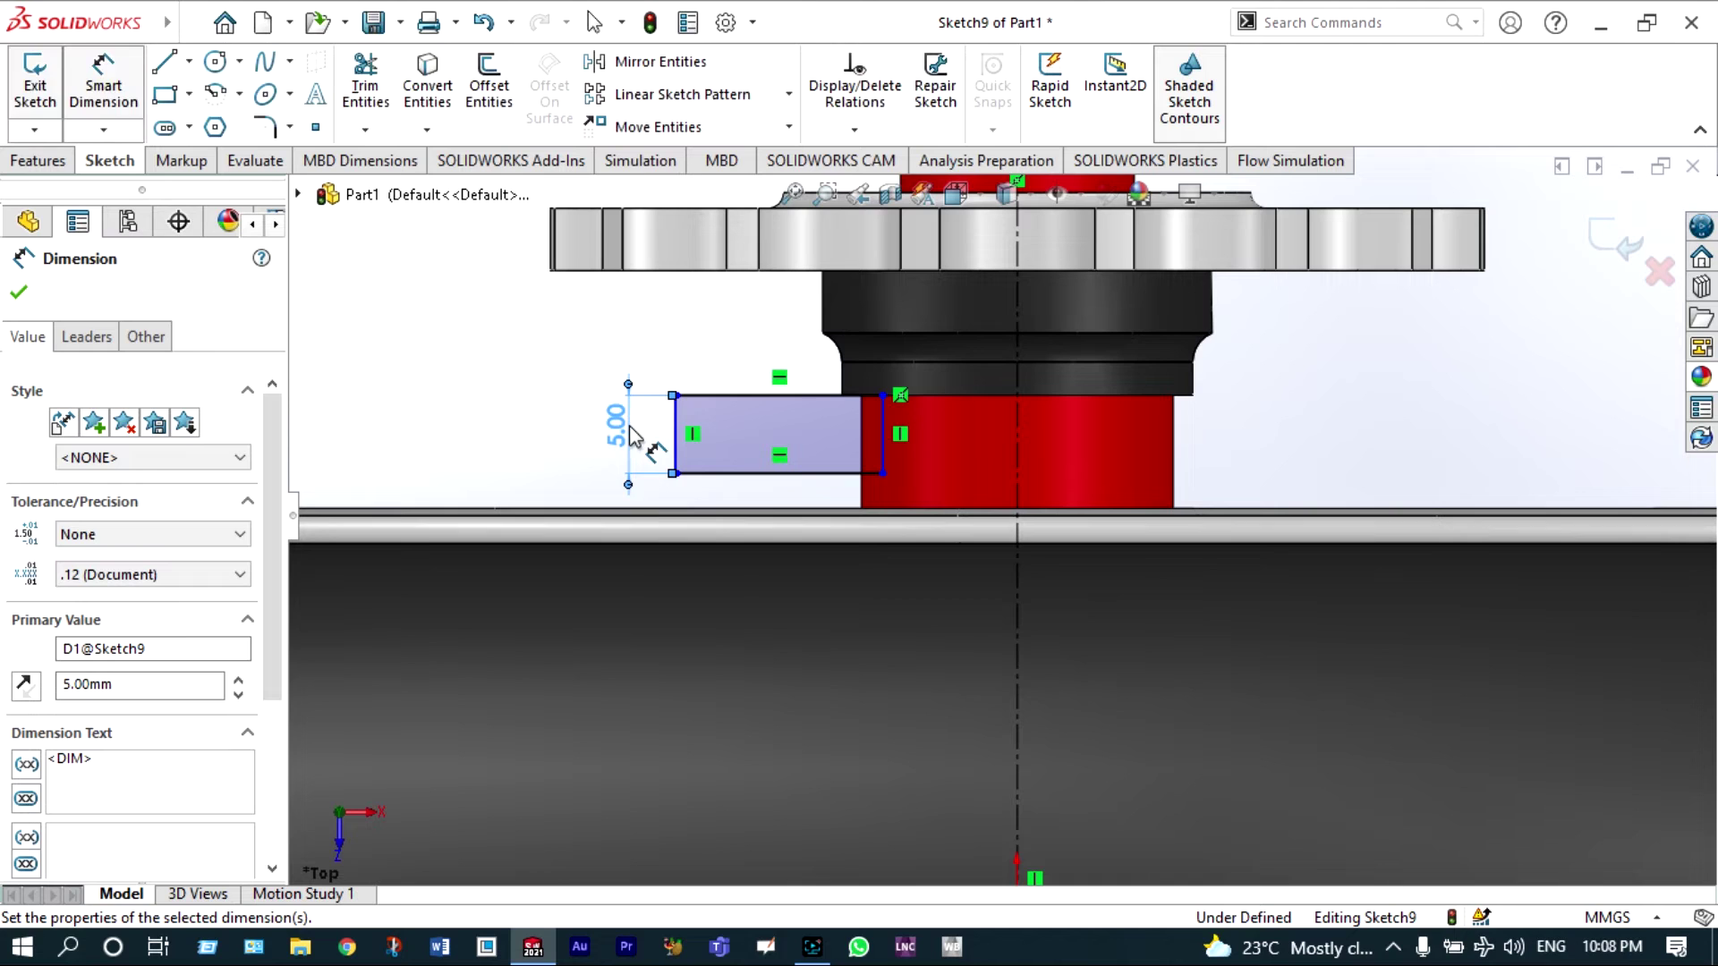
{"action": "left_click", "coordinate": [1018, 467]}
{"action": "left_click", "coordinate": [675, 448]}
{"action": "left_click", "coordinate": [714, 351]}
{"action": "type", "text": "20"}
{"action": "key", "text": "Return"}
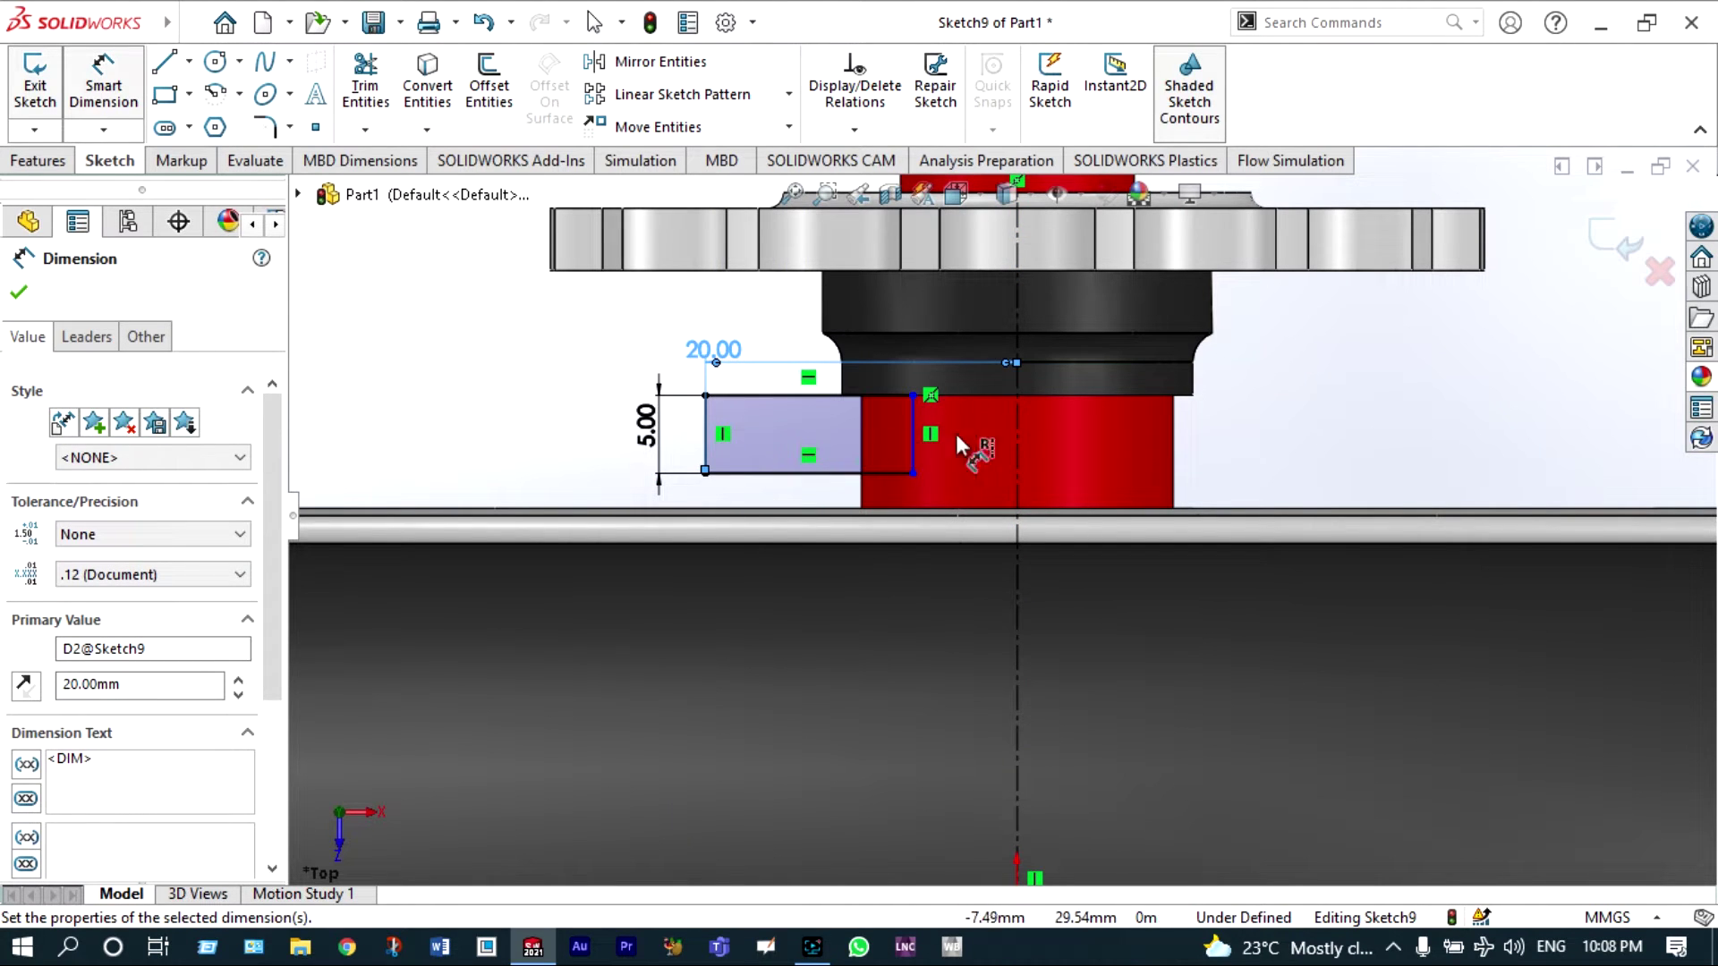
{"action": "left_click", "coordinate": [18, 295]}
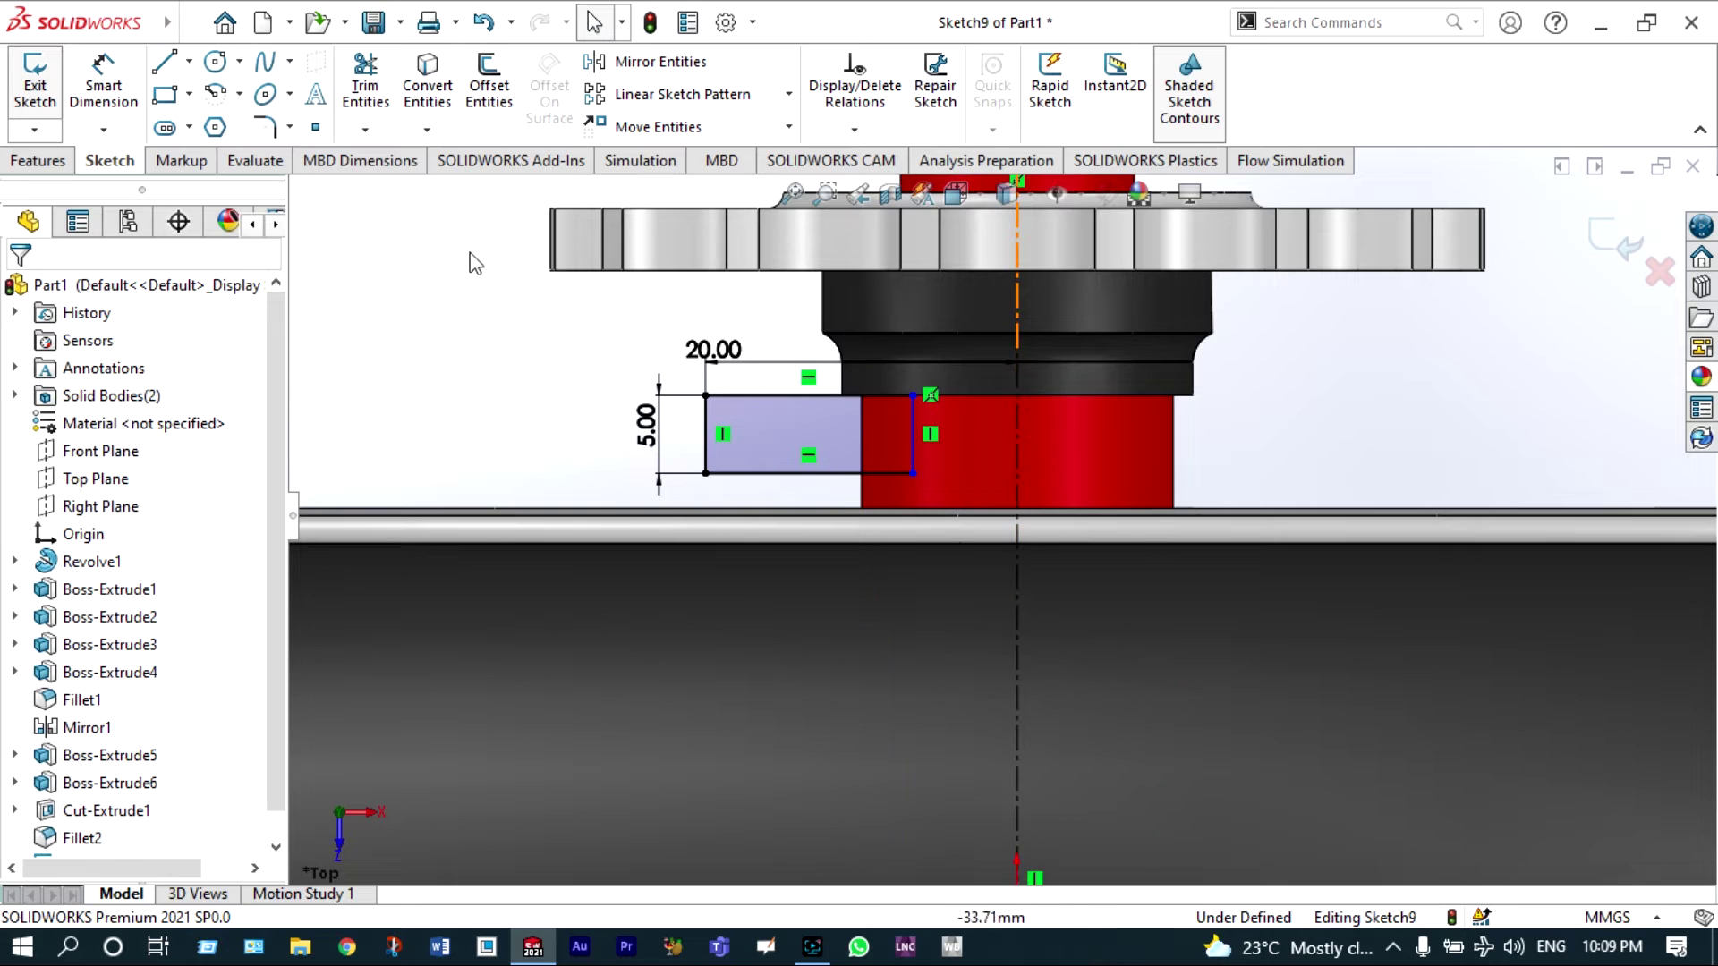
- Revolve the rectangle 360° about the centerline to form a flange on the hub tube
{"action": "left_click", "coordinate": [48, 164]}
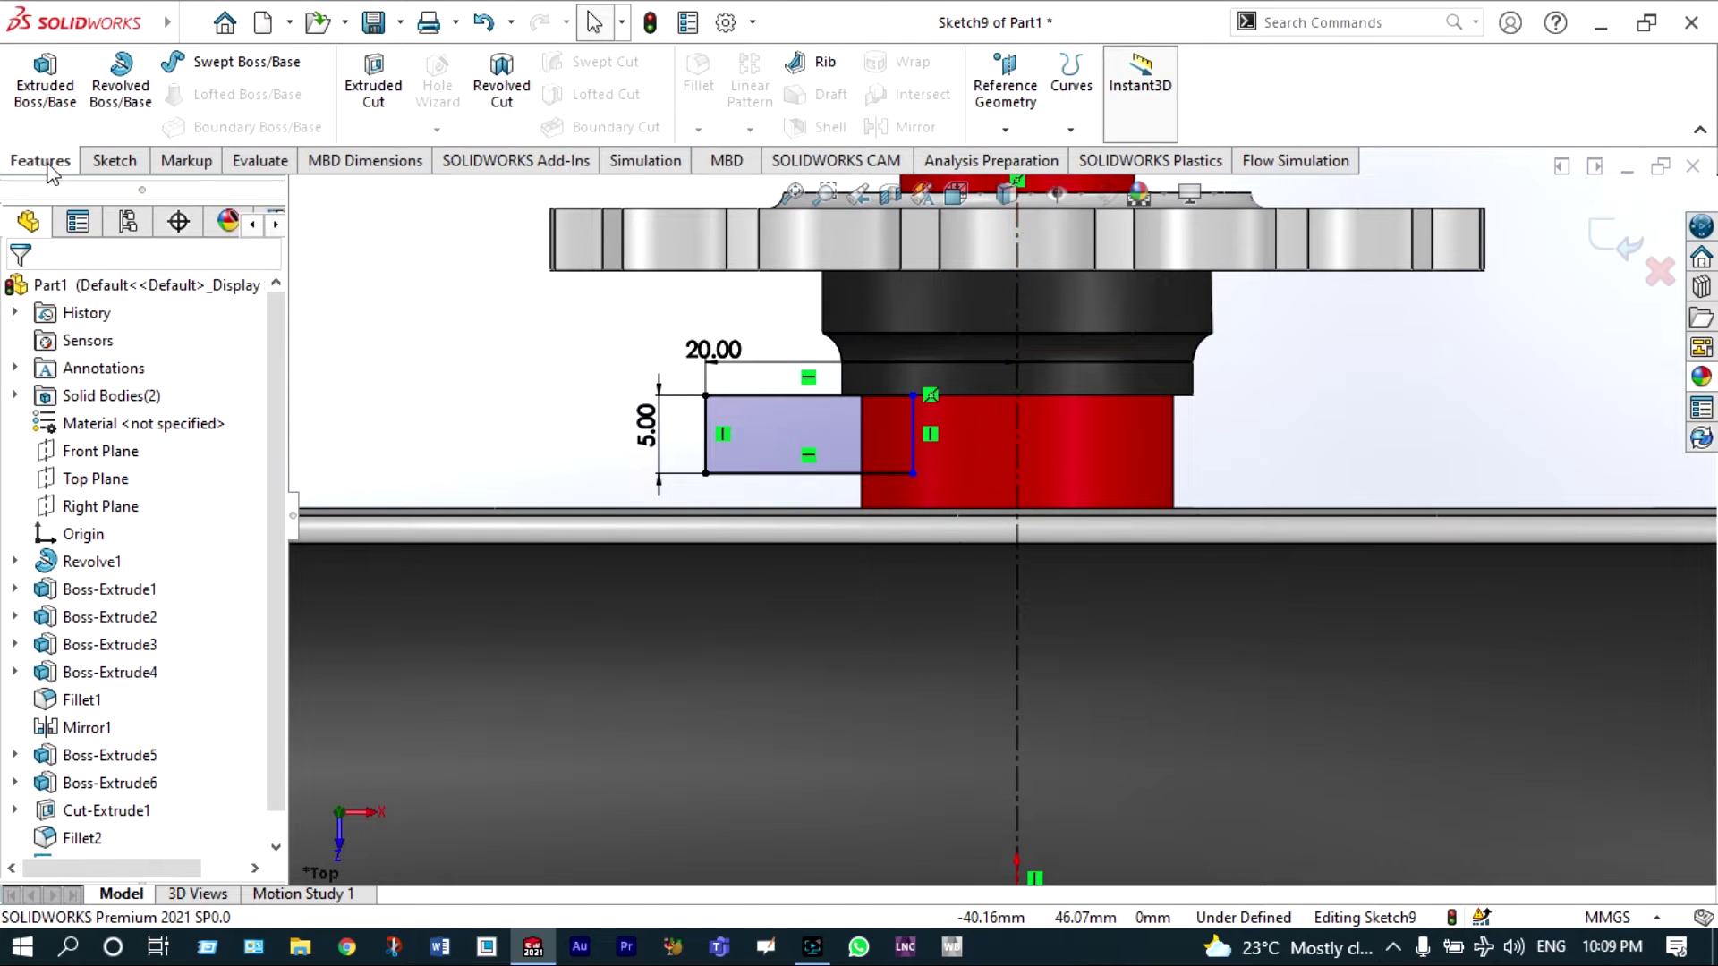
{"action": "left_click", "coordinate": [128, 94]}
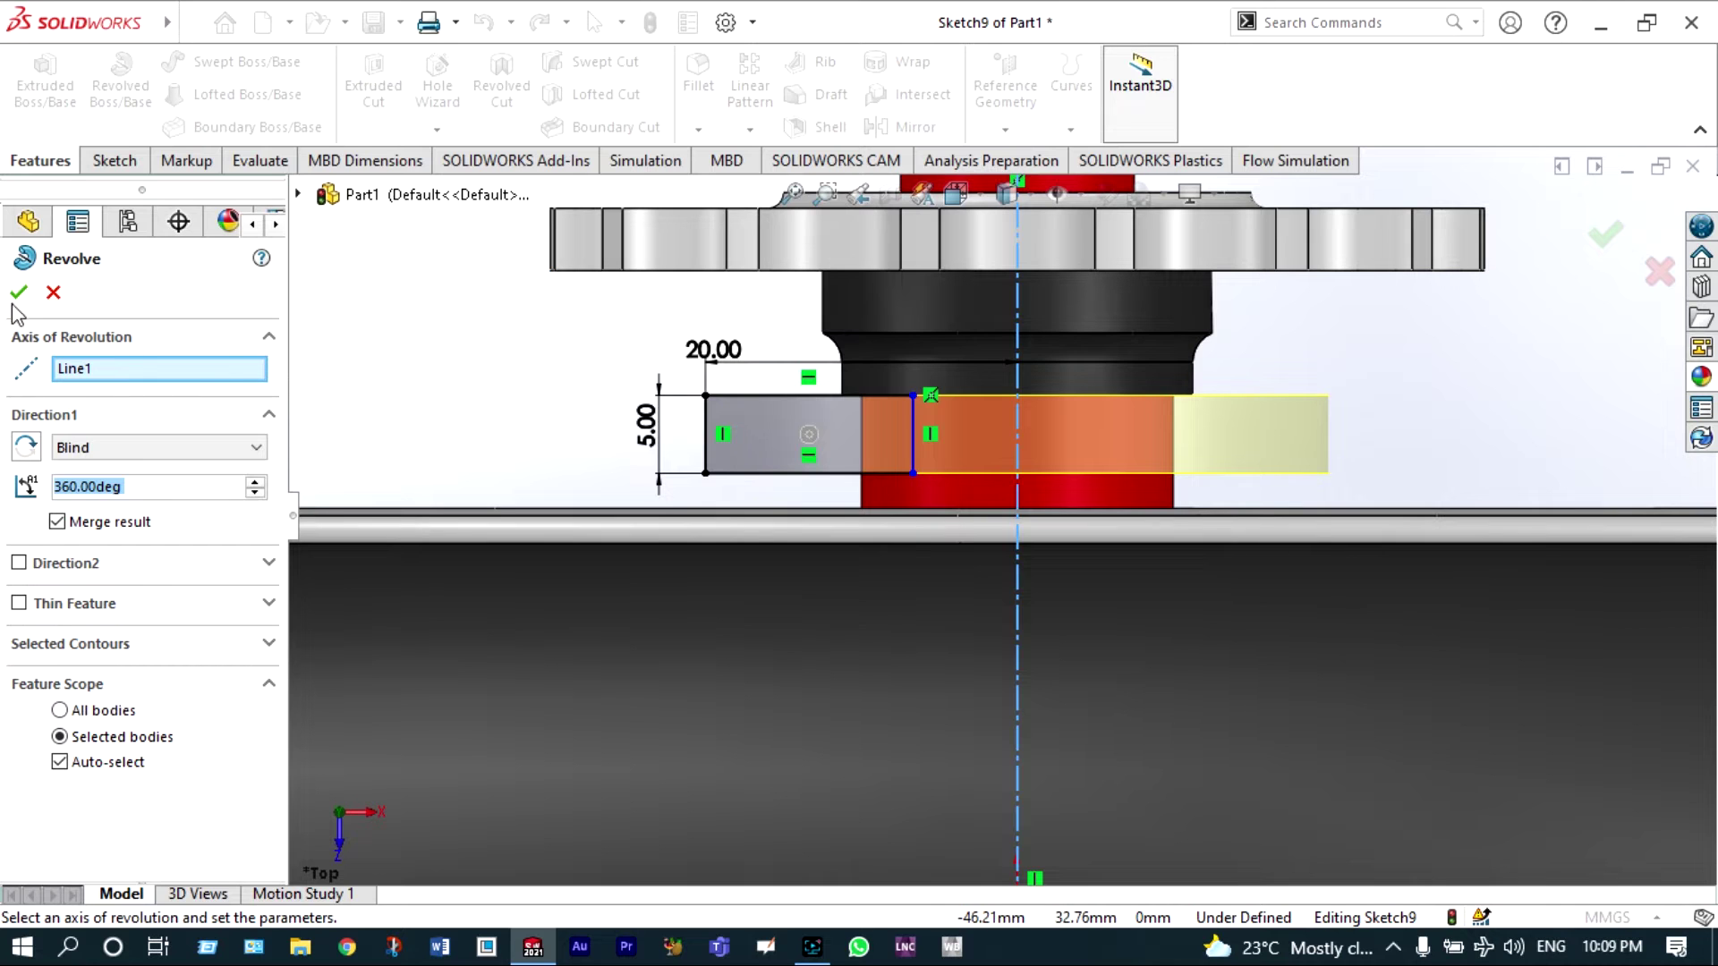
{"action": "left_click", "coordinate": [19, 295]}
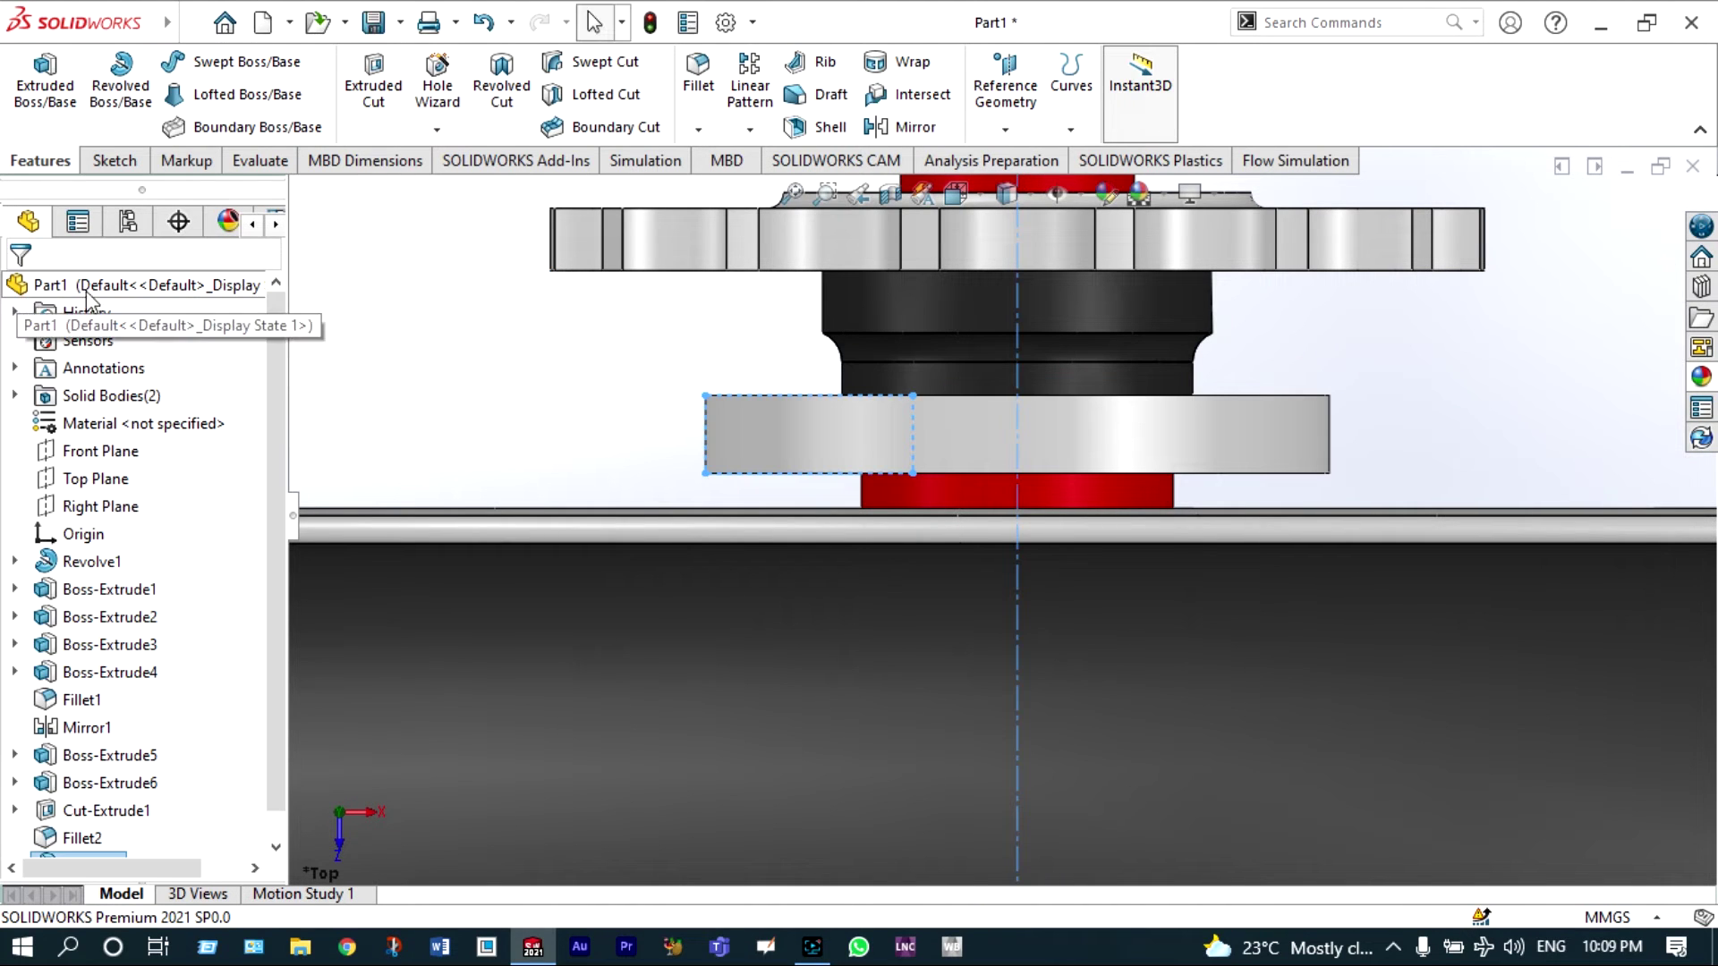
- Colour the new revolved flange beside the sprocket red
{"action": "middle_click_drag", "start_coordinate": [475, 352], "coordinate": [1203, 531]}
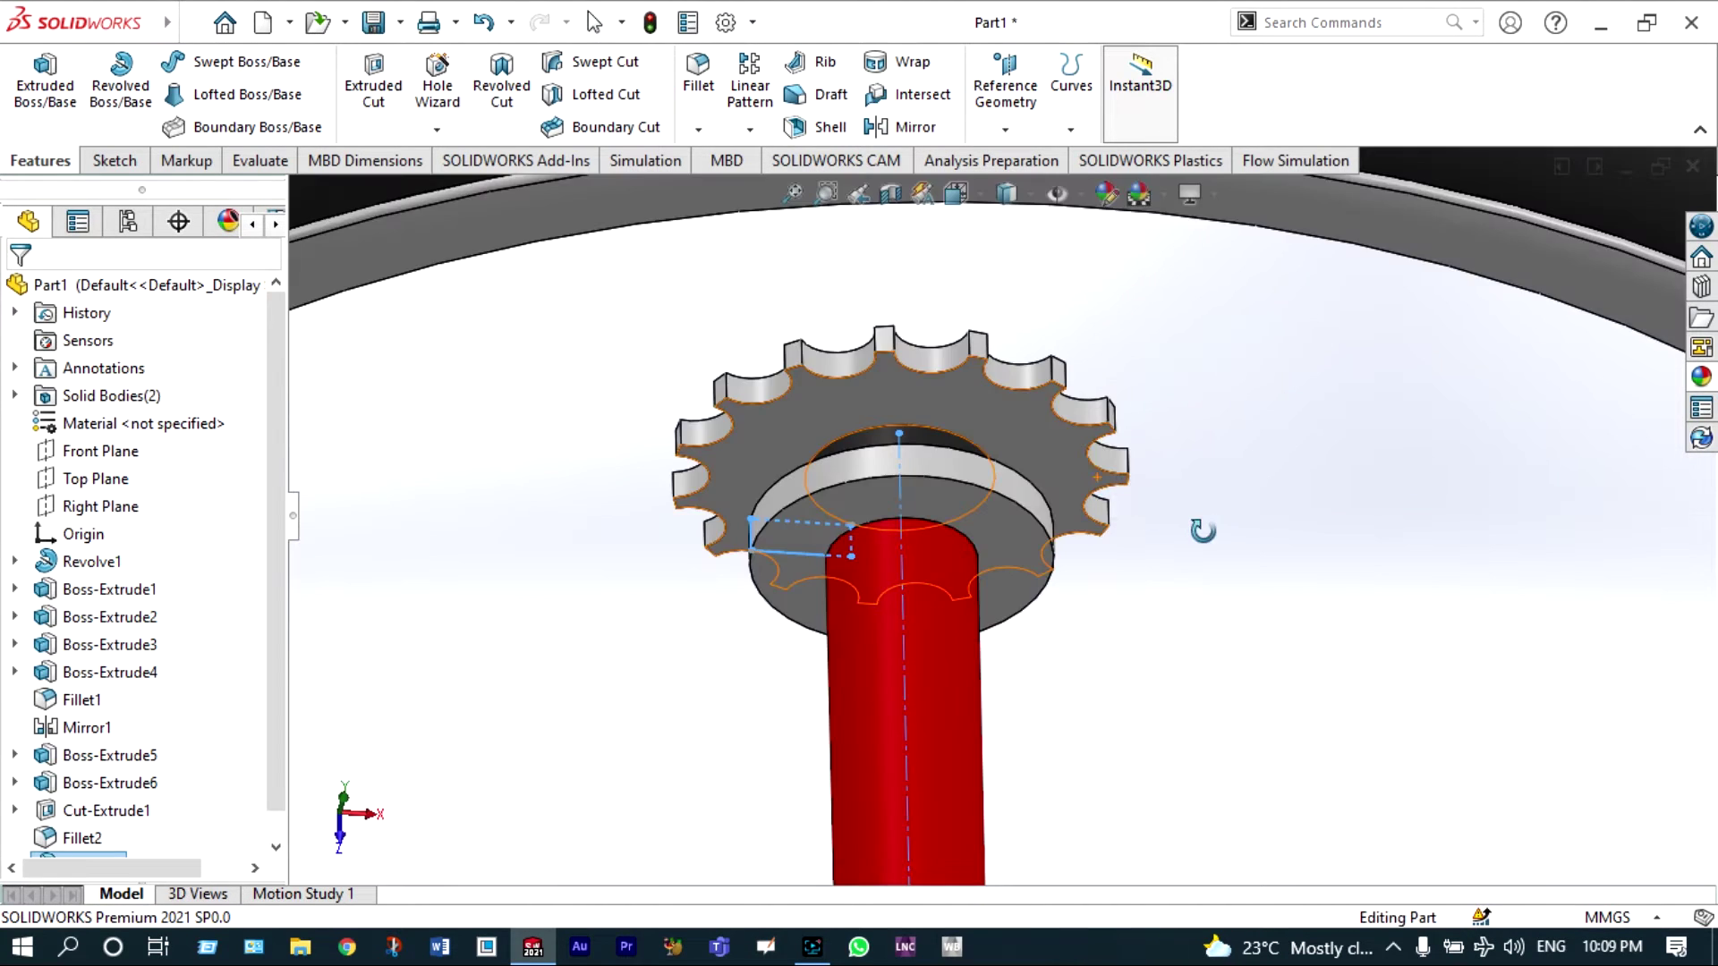
{"action": "left_click_drag", "start_coordinate": [269, 658], "coordinate": [270, 743]}
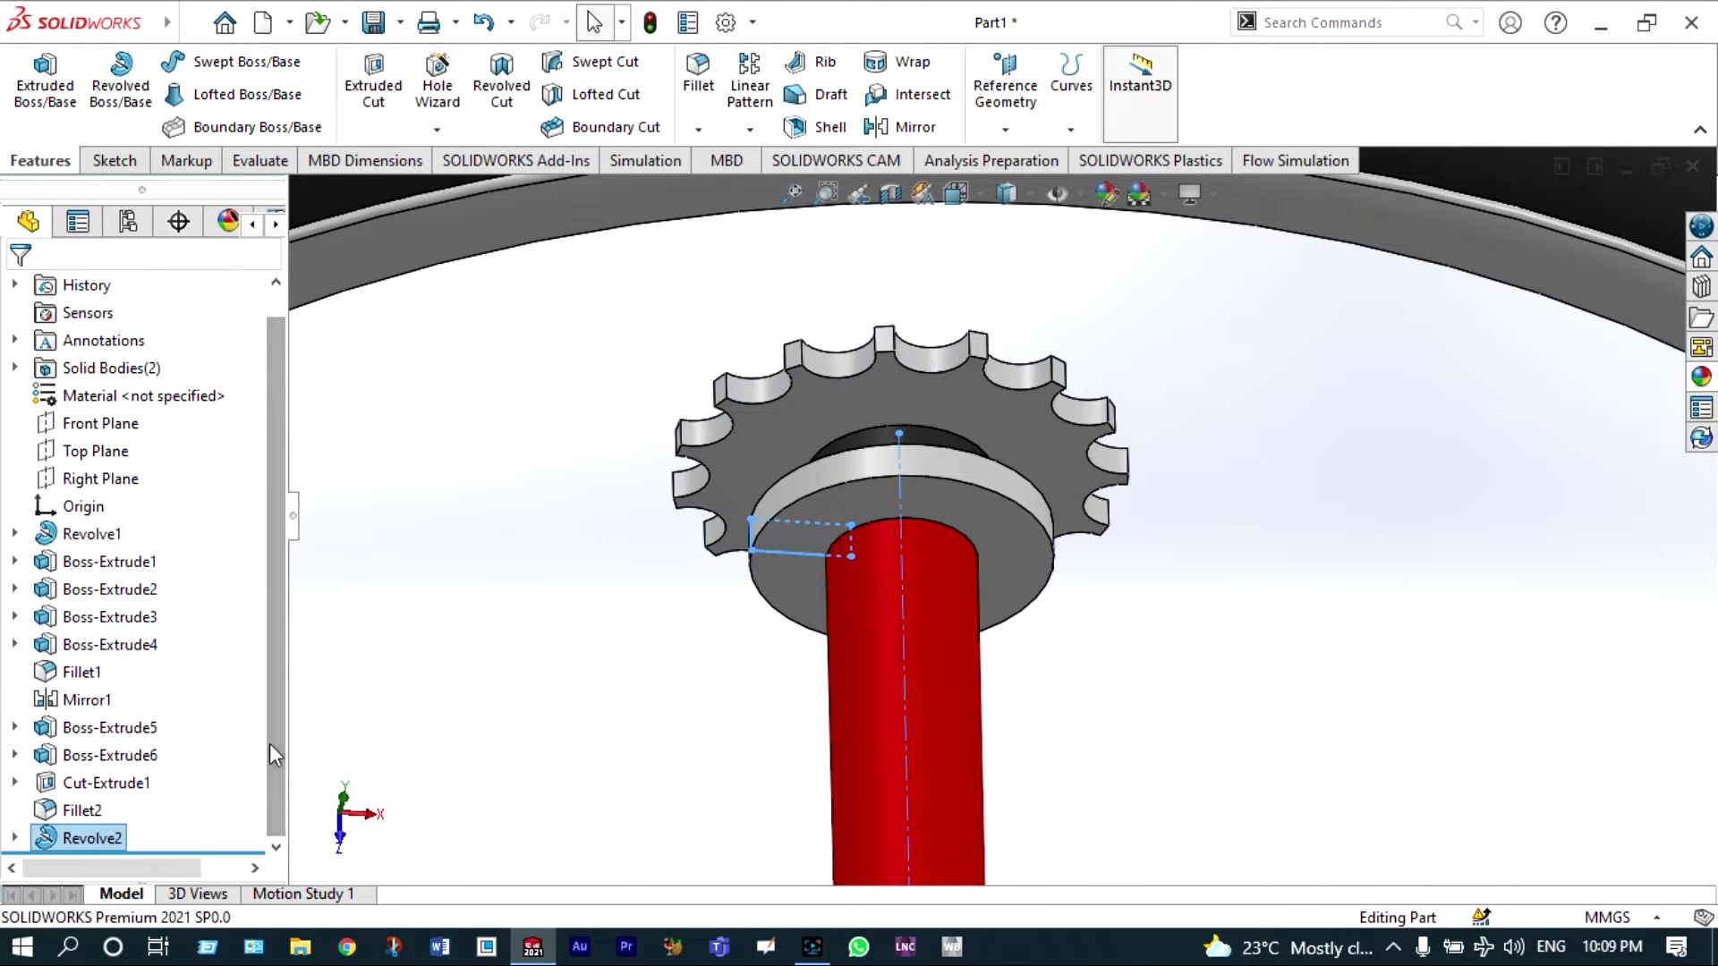
{"action": "left_click", "coordinate": [106, 841]}
{"action": "left_click", "coordinate": [161, 771]}
{"action": "left_click", "coordinate": [17, 296]}
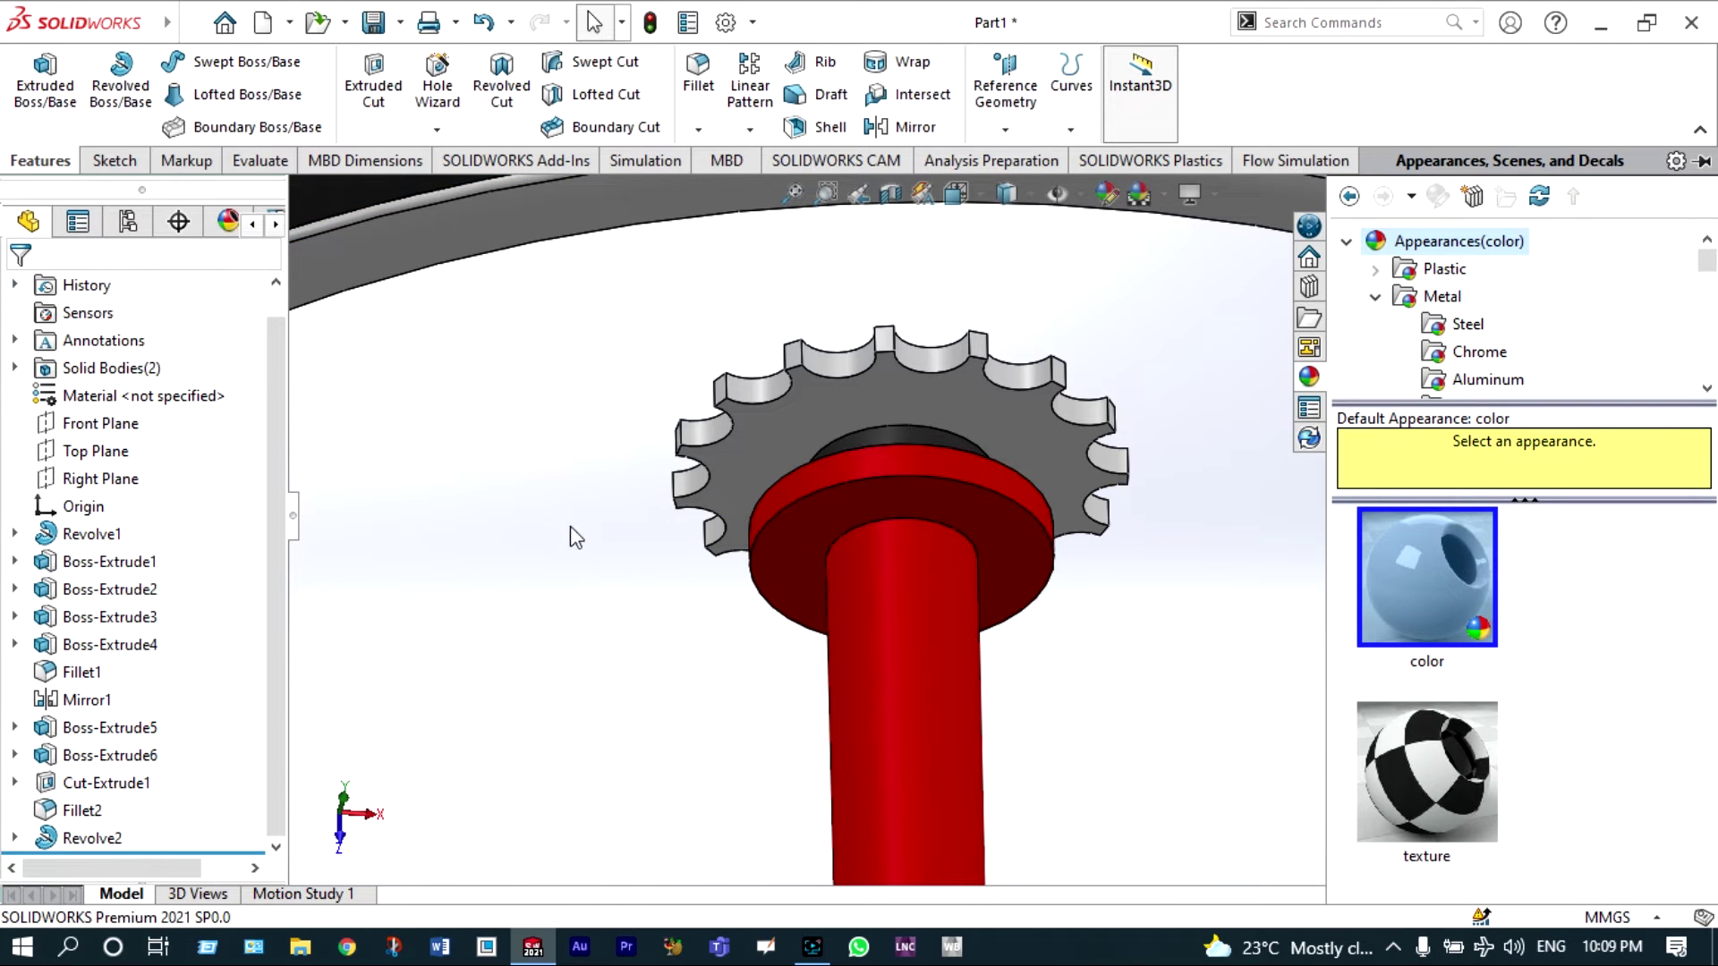
- Fillet the flange's outer rim face with a 2.5 mm radius
{"action": "scroll", "coordinate": [940, 447], "scroll_direction": "down", "scroll_amount": 4}
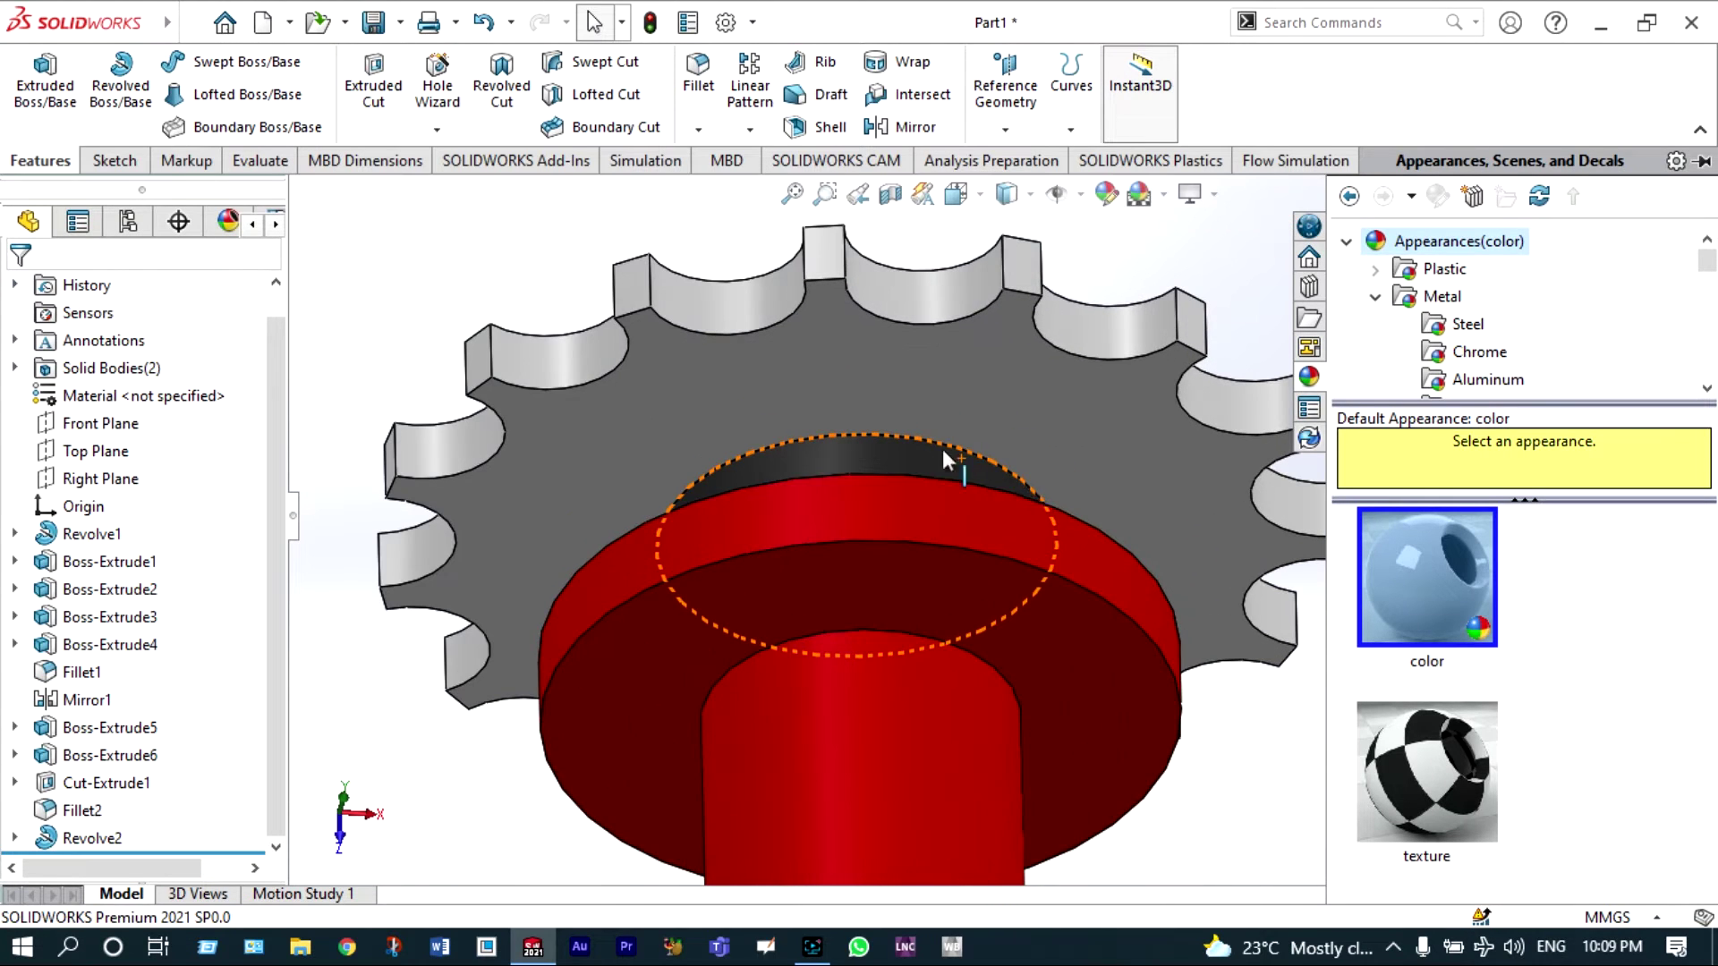
{"action": "left_click", "coordinate": [910, 507]}
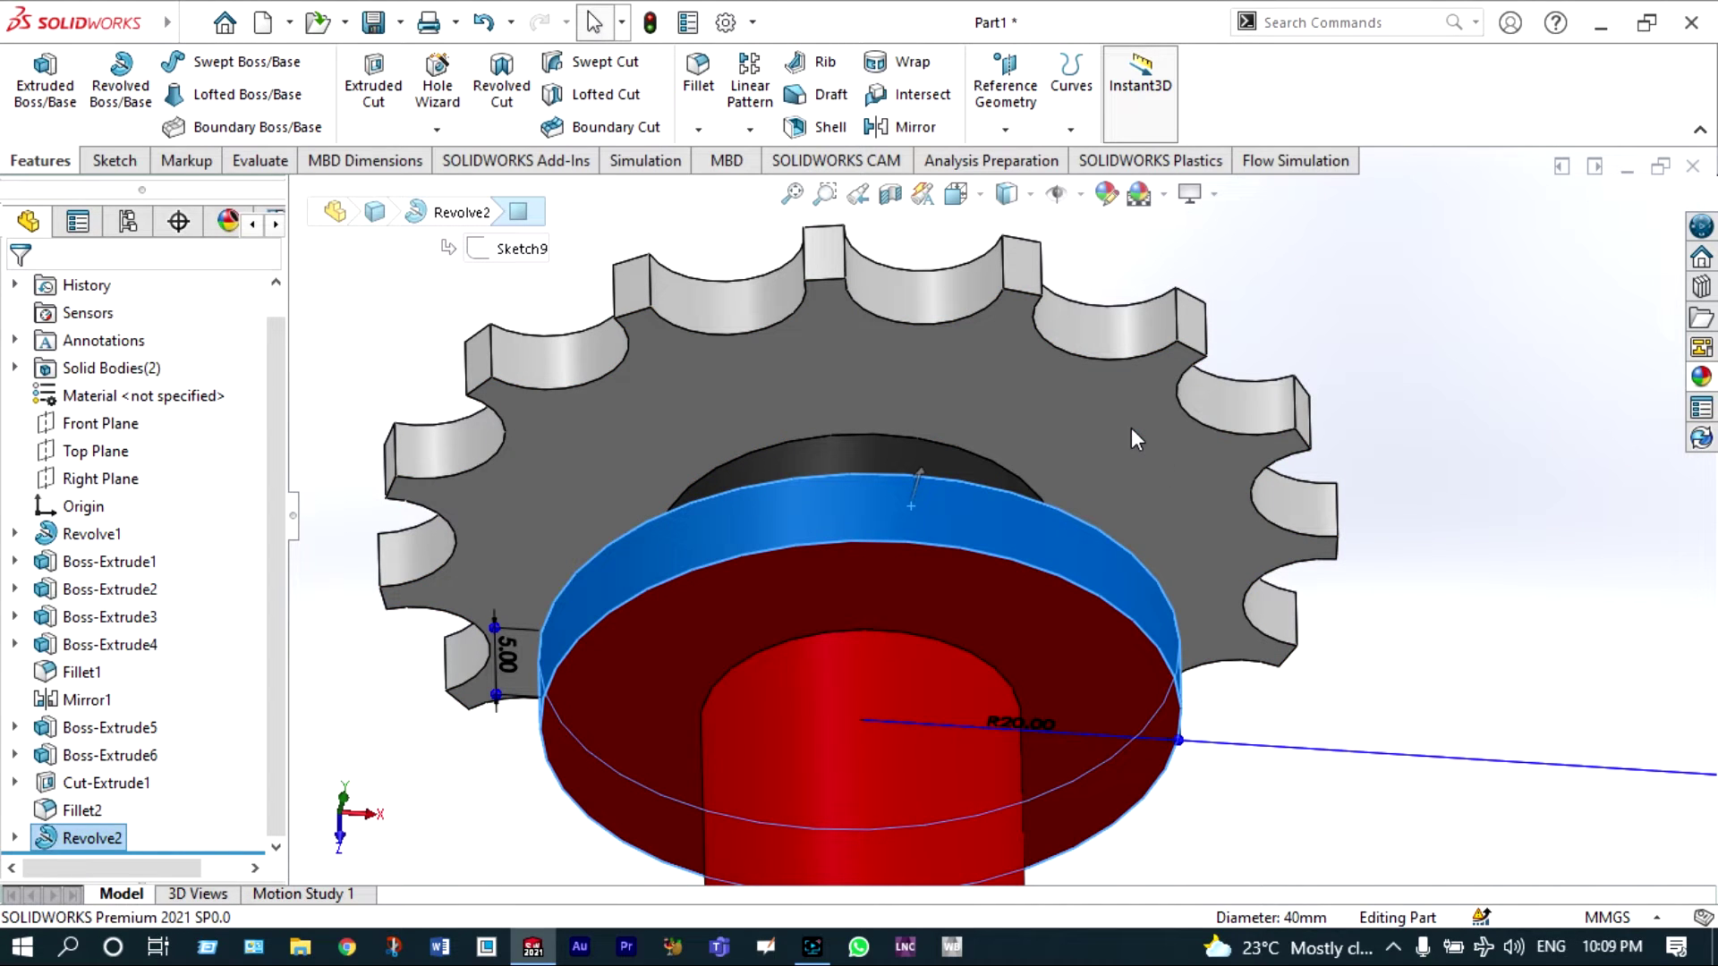
{"action": "key", "text": "f"}
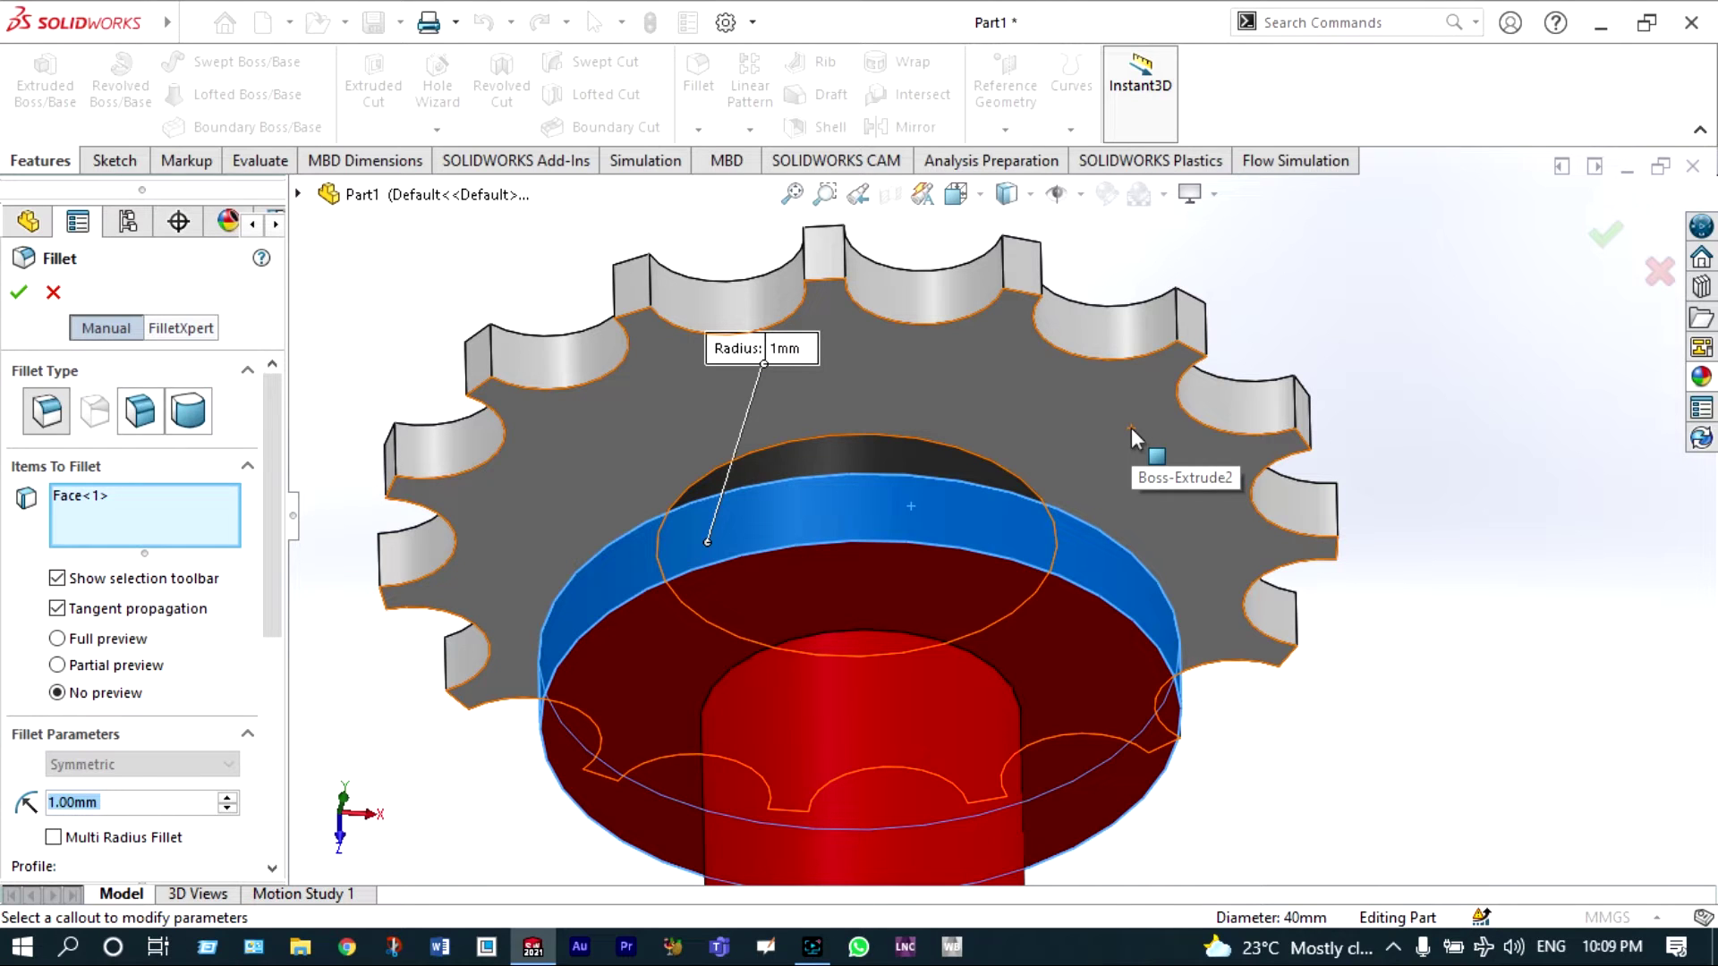
{"action": "type", "text": "2.5"}
{"action": "key", "text": "Return"}
{"action": "left_click", "coordinate": [20, 293]}
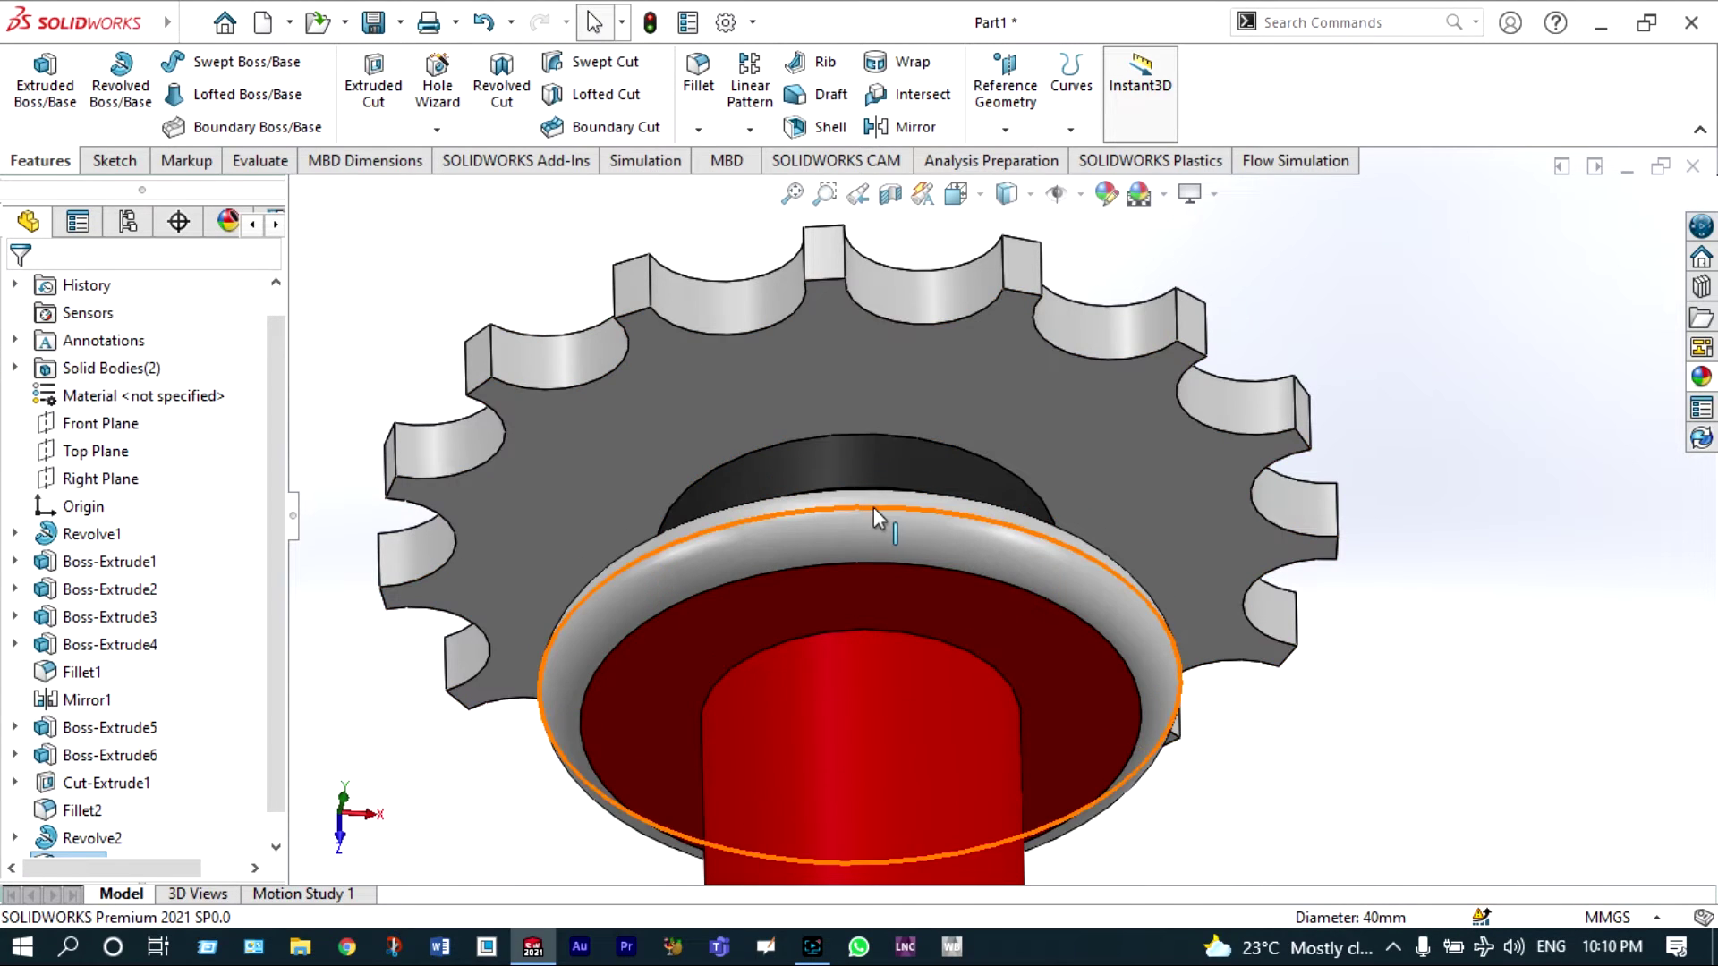
- Colour the rounded fillet around the flange's rim red to match the rest of the hub
{"action": "scroll", "coordinate": [278, 644], "scroll_direction": "down", "scroll_amount": 1}
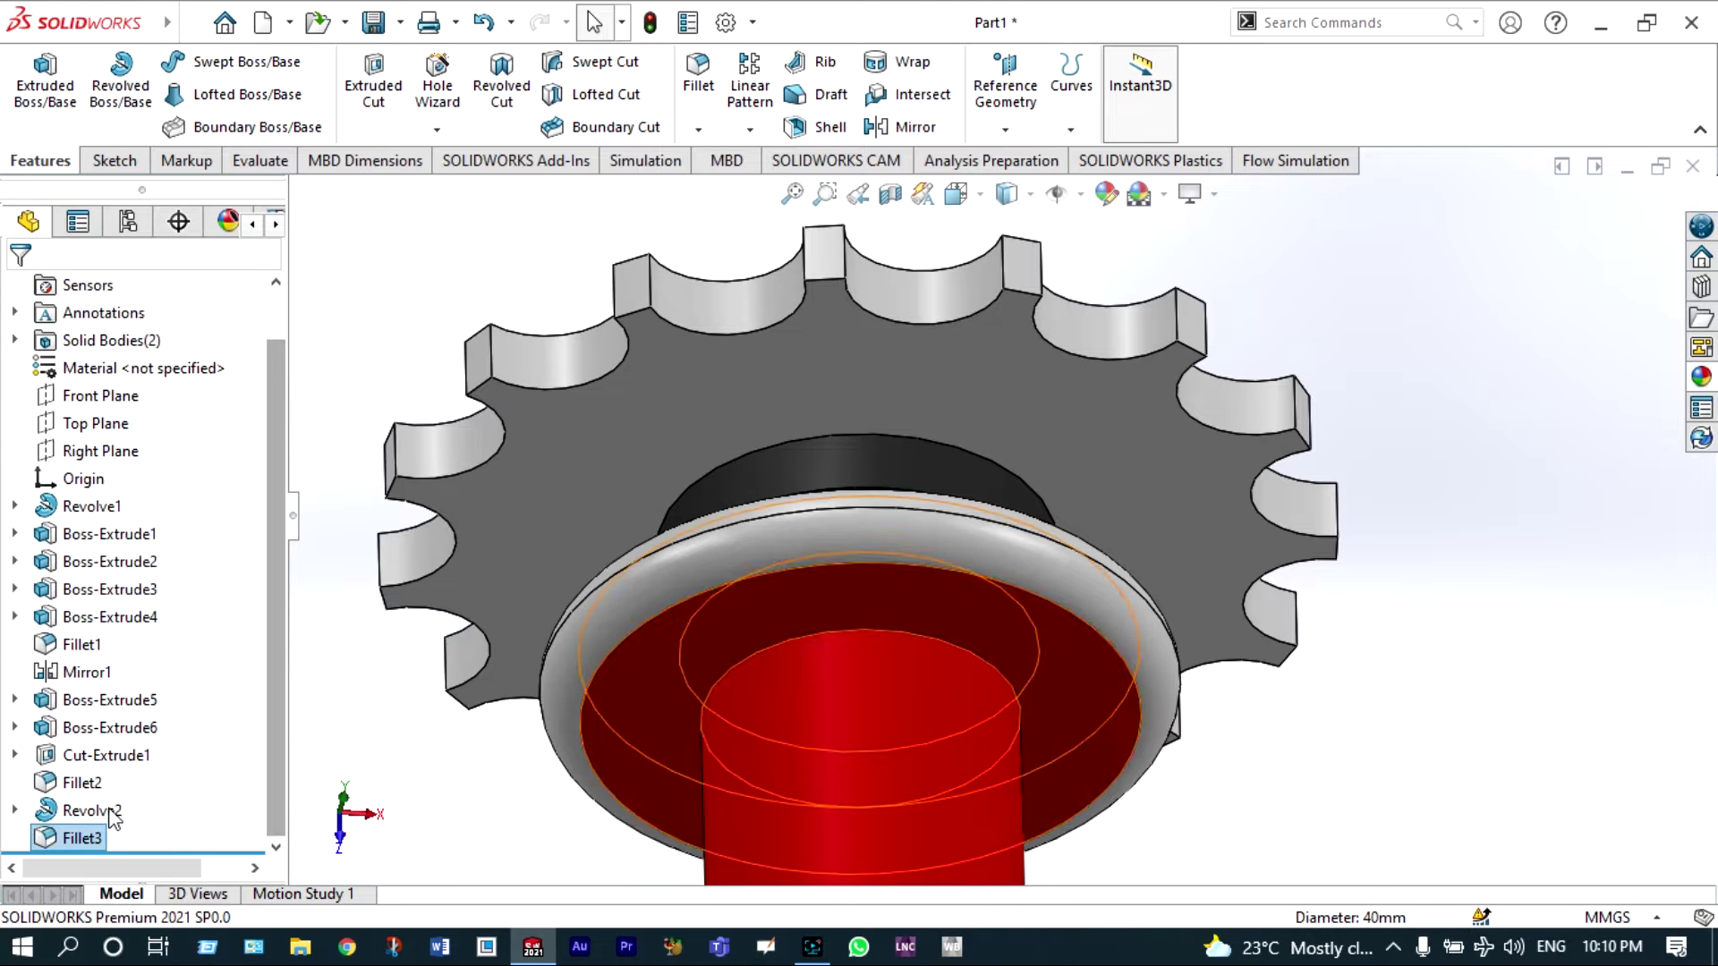
{"action": "left_click", "coordinate": [95, 838]}
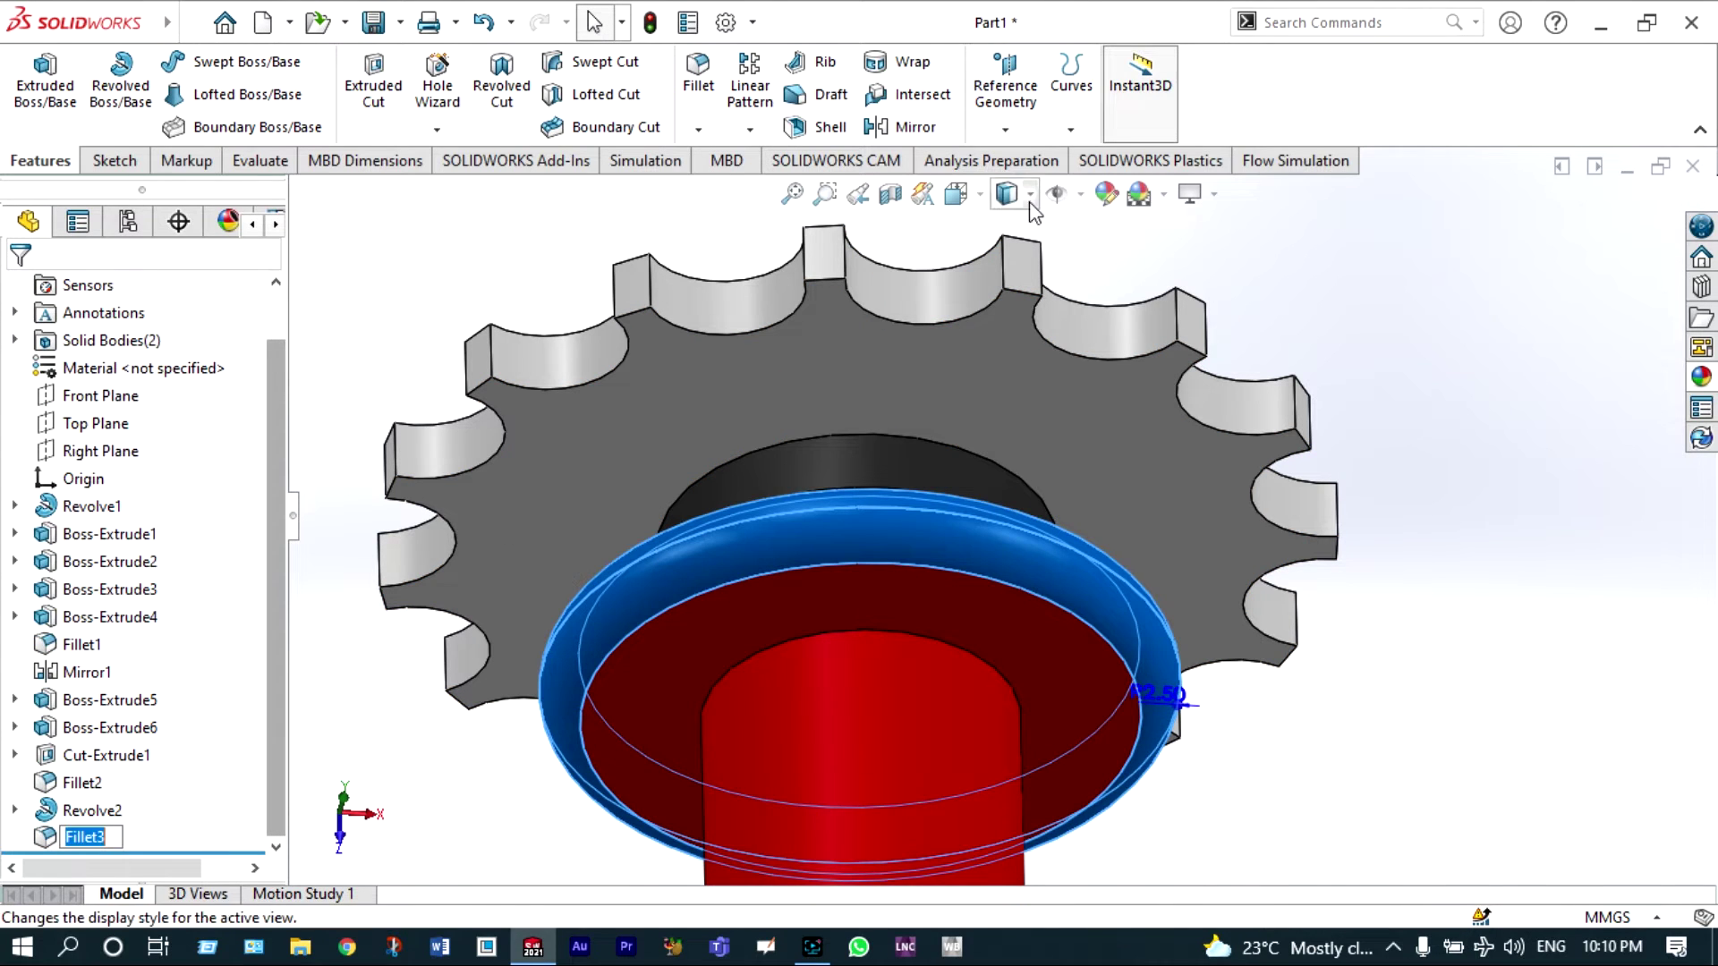
{"action": "left_click", "coordinate": [1102, 194]}
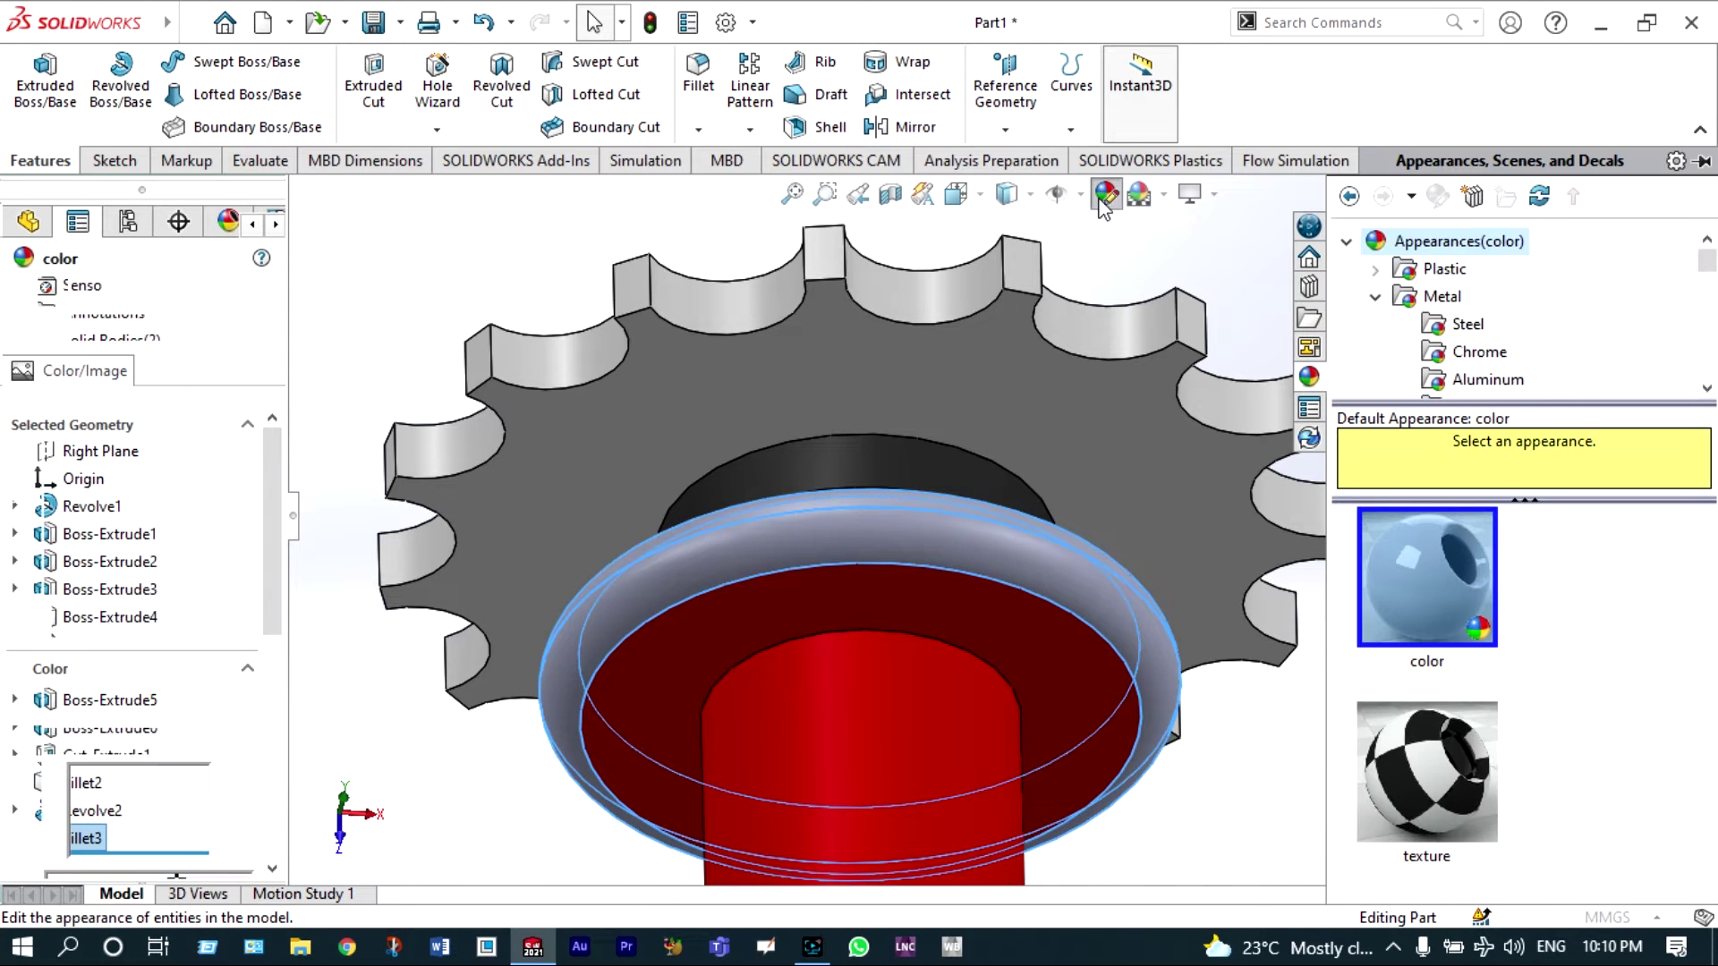
{"action": "left_click", "coordinate": [81, 810]}
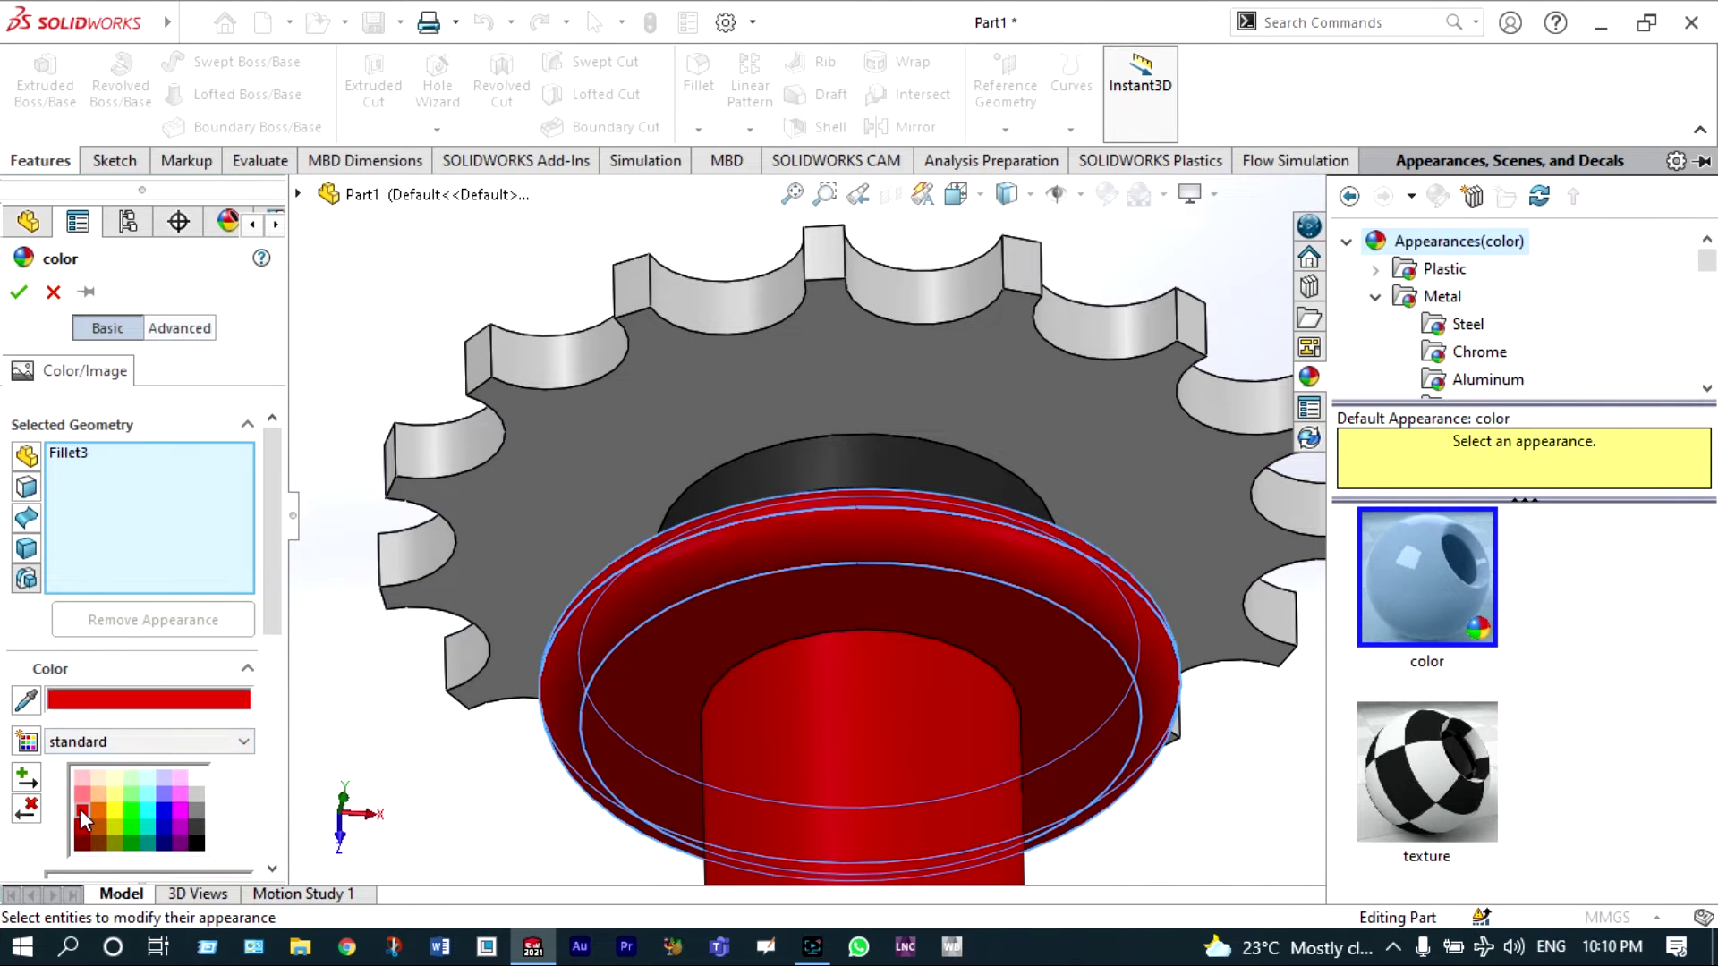
{"action": "left_click", "coordinate": [18, 292]}
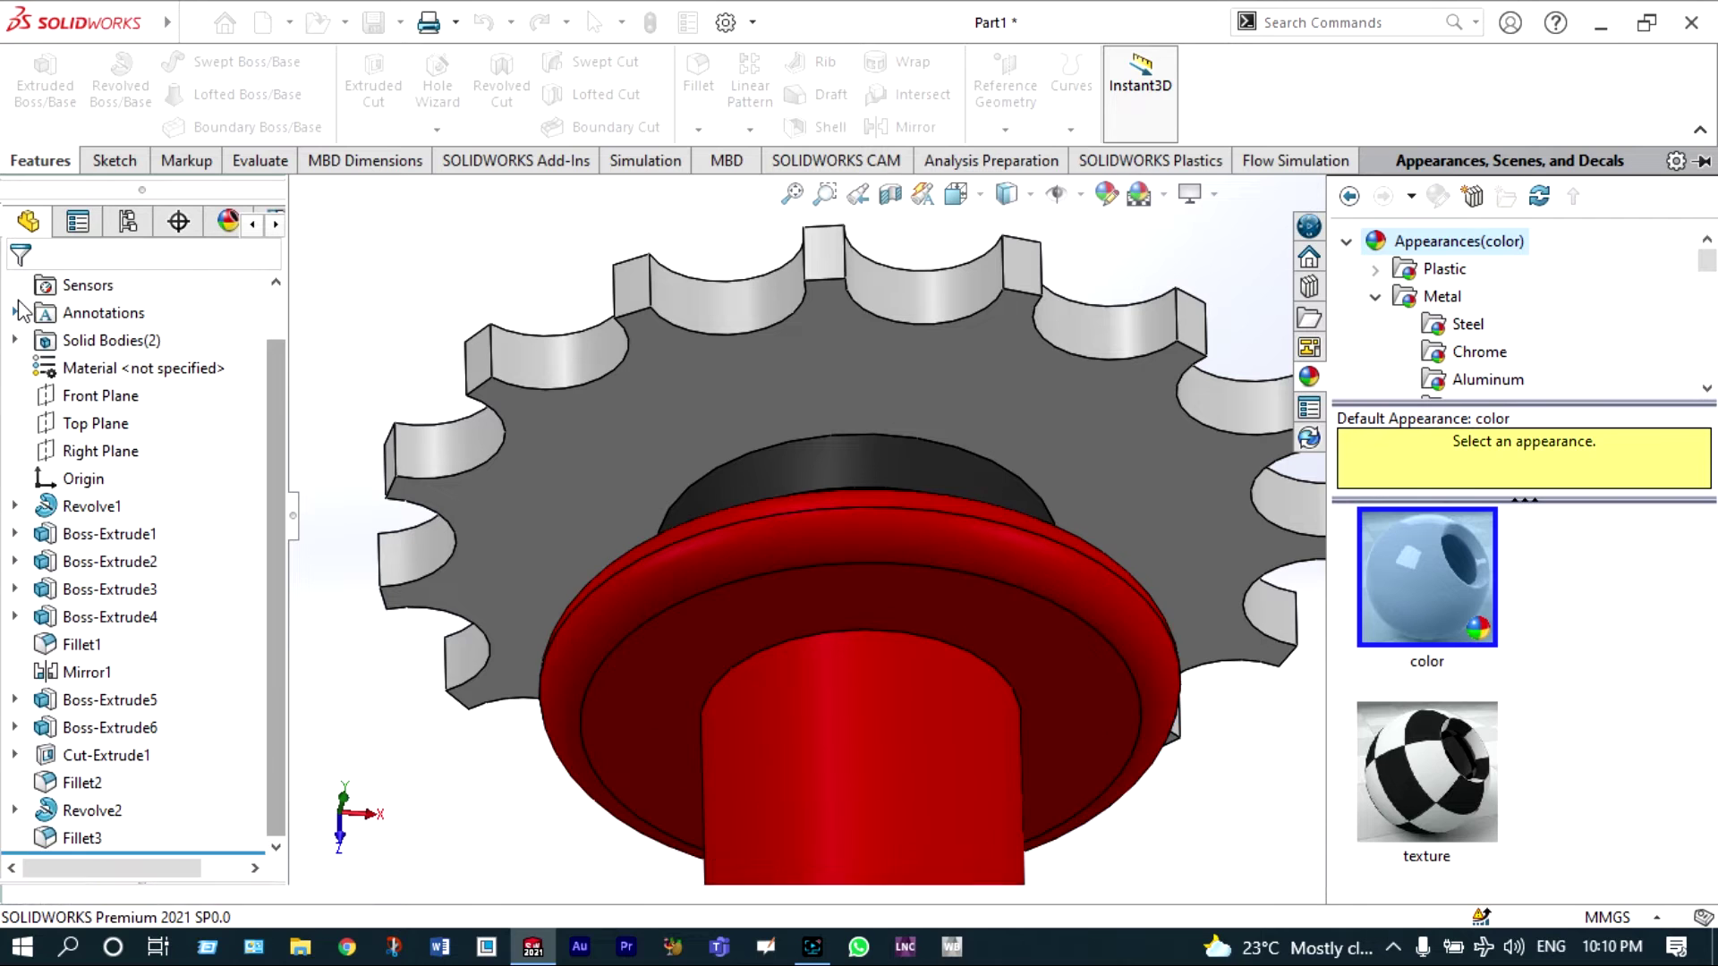
- Mirror the revolved flange and its rim fillet about the Front Plane to the other end of the hub
{"action": "middle_click_drag", "start_coordinate": [519, 430], "coordinate": [566, 483]}
{"action": "scroll", "coordinate": [566, 481], "scroll_direction": "up", "scroll_amount": 5}
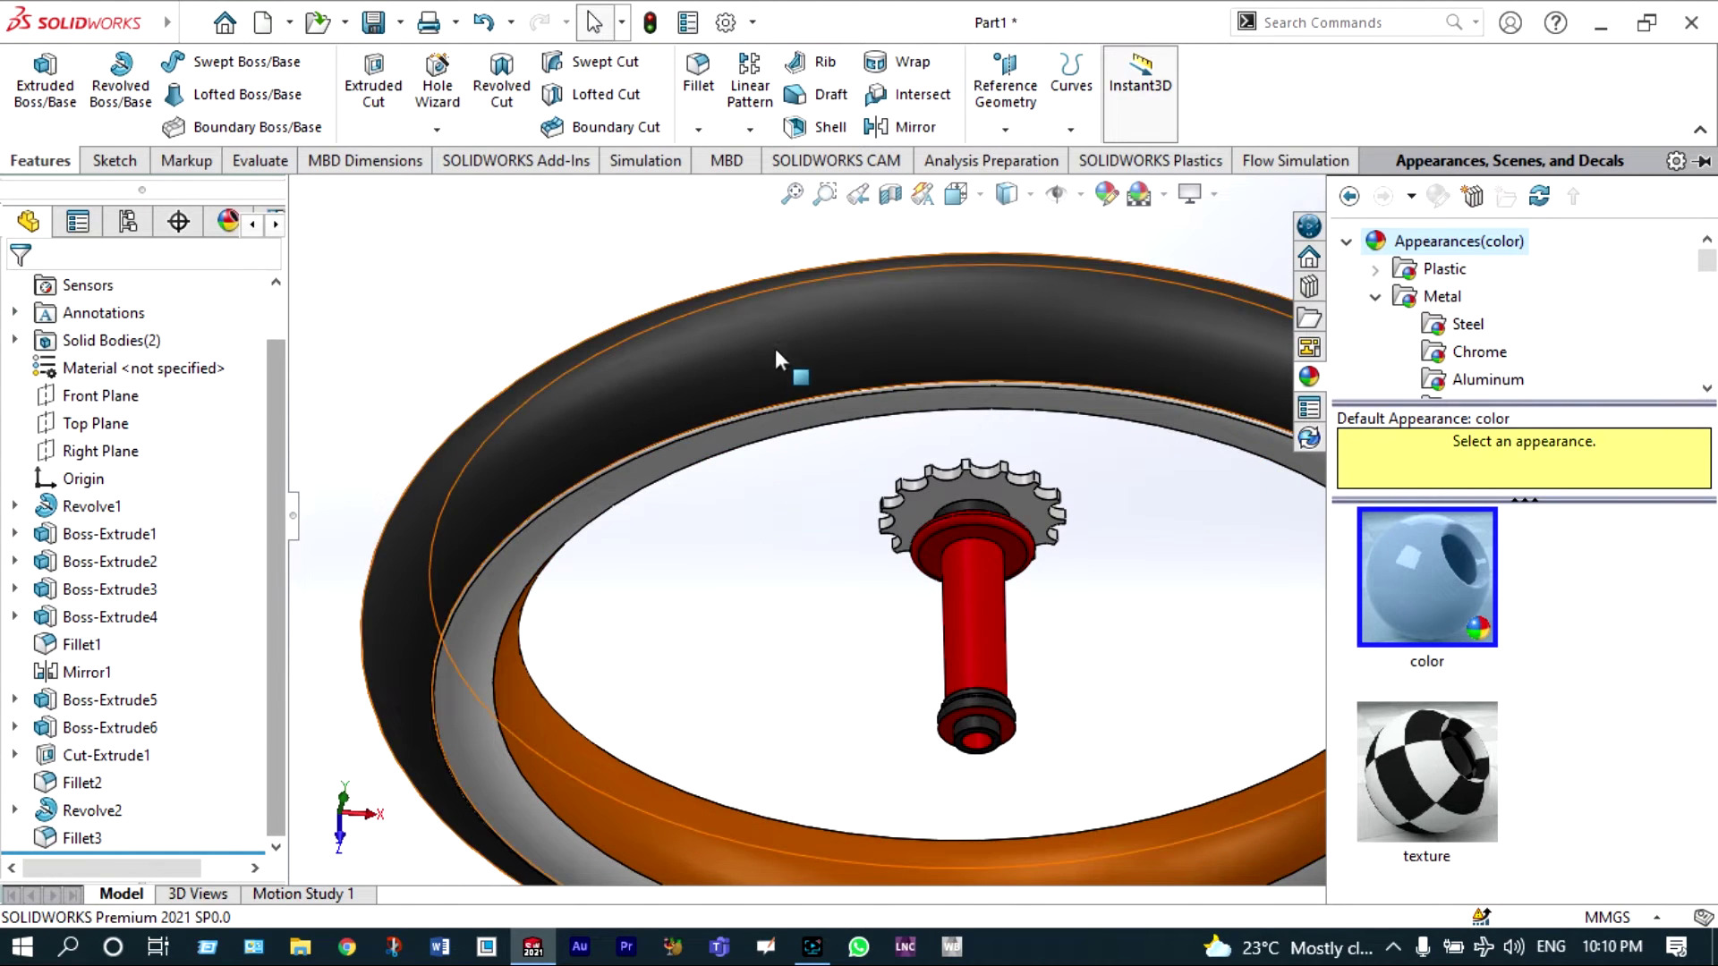
{"action": "left_click", "coordinate": [893, 127]}
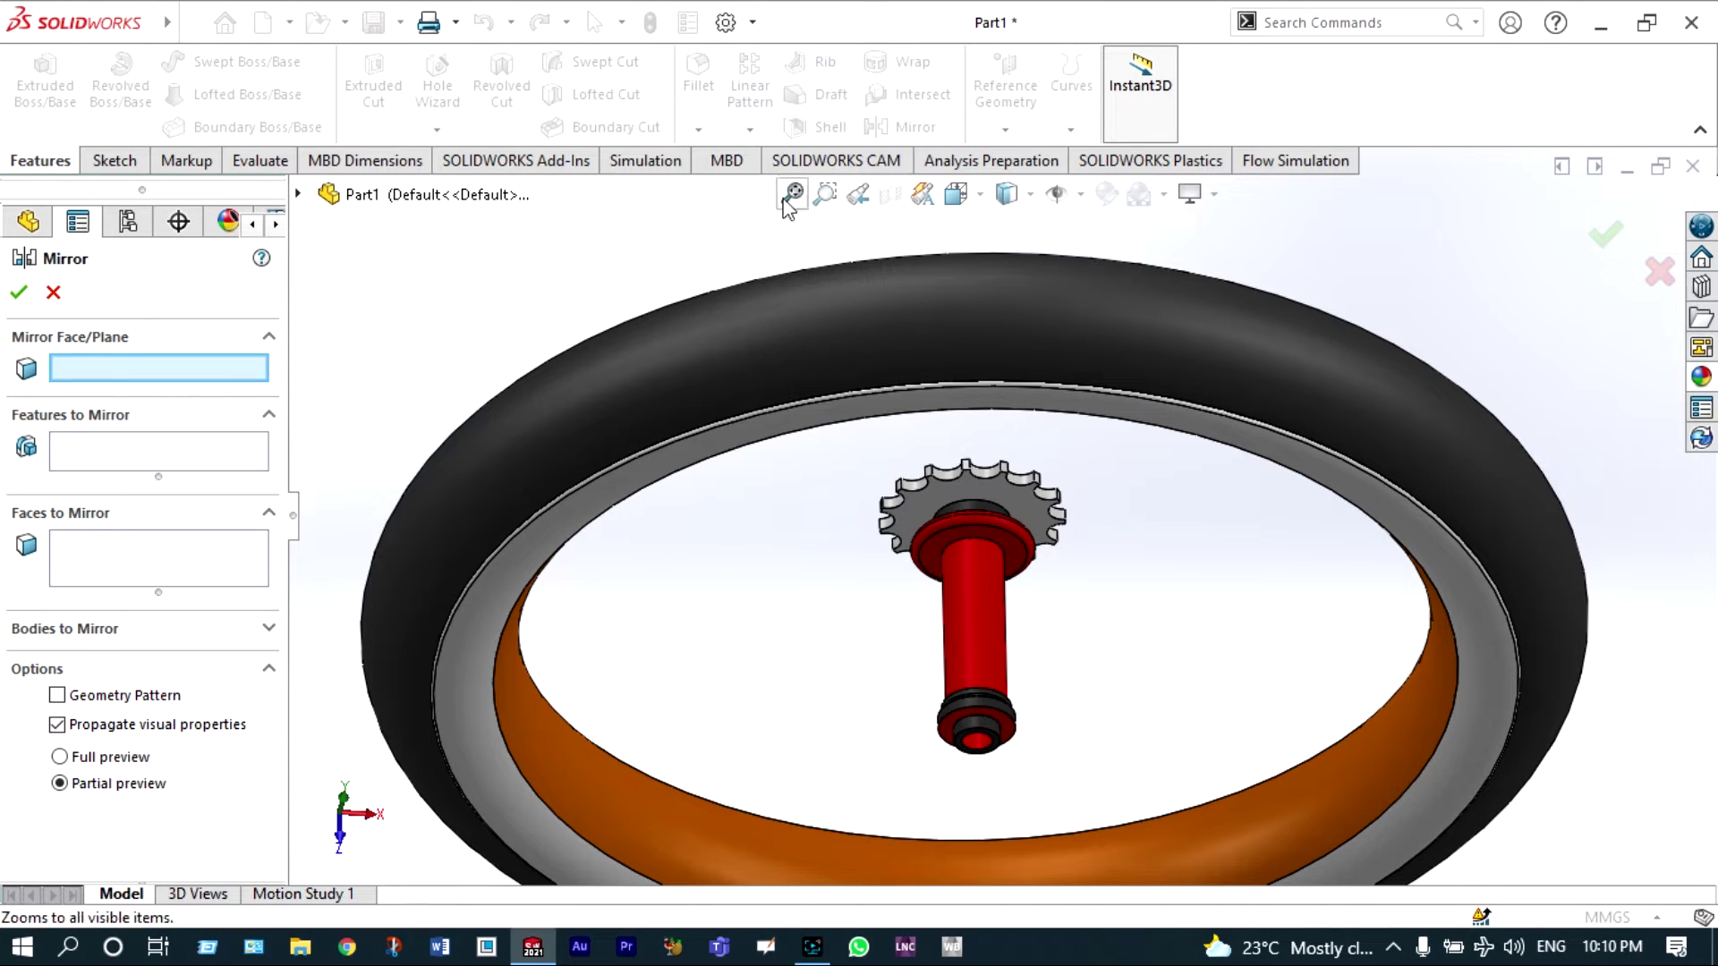
{"action": "left_click", "coordinate": [298, 194]}
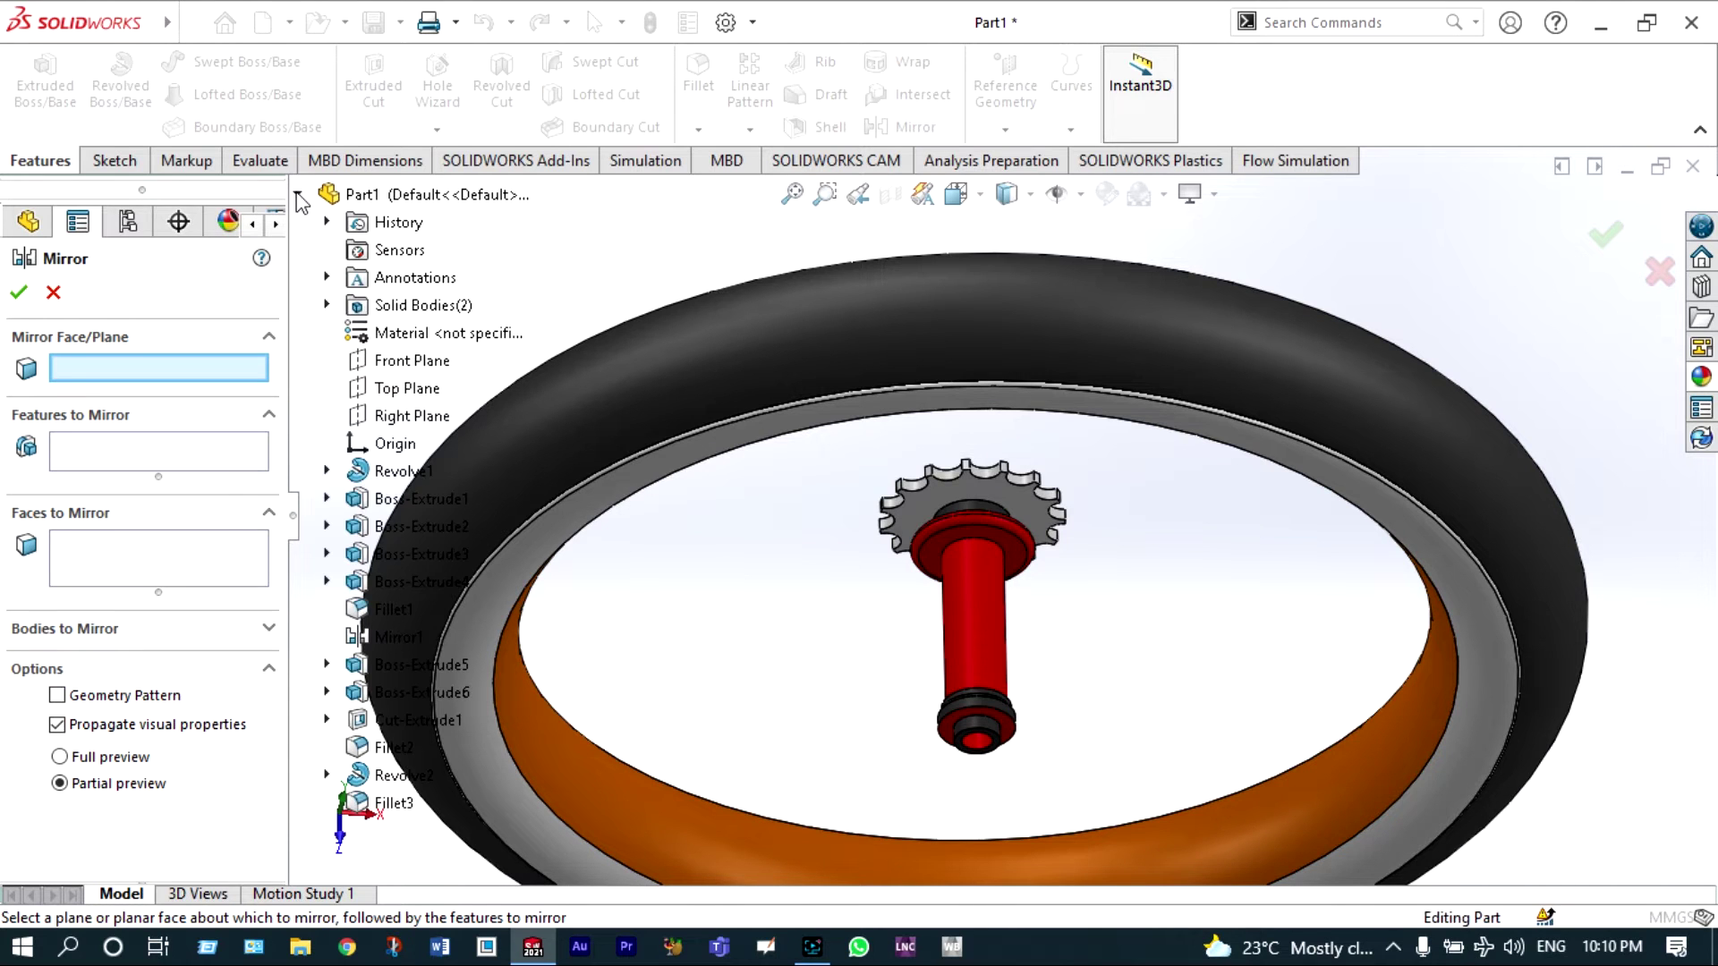
{"action": "left_click", "coordinate": [410, 362]}
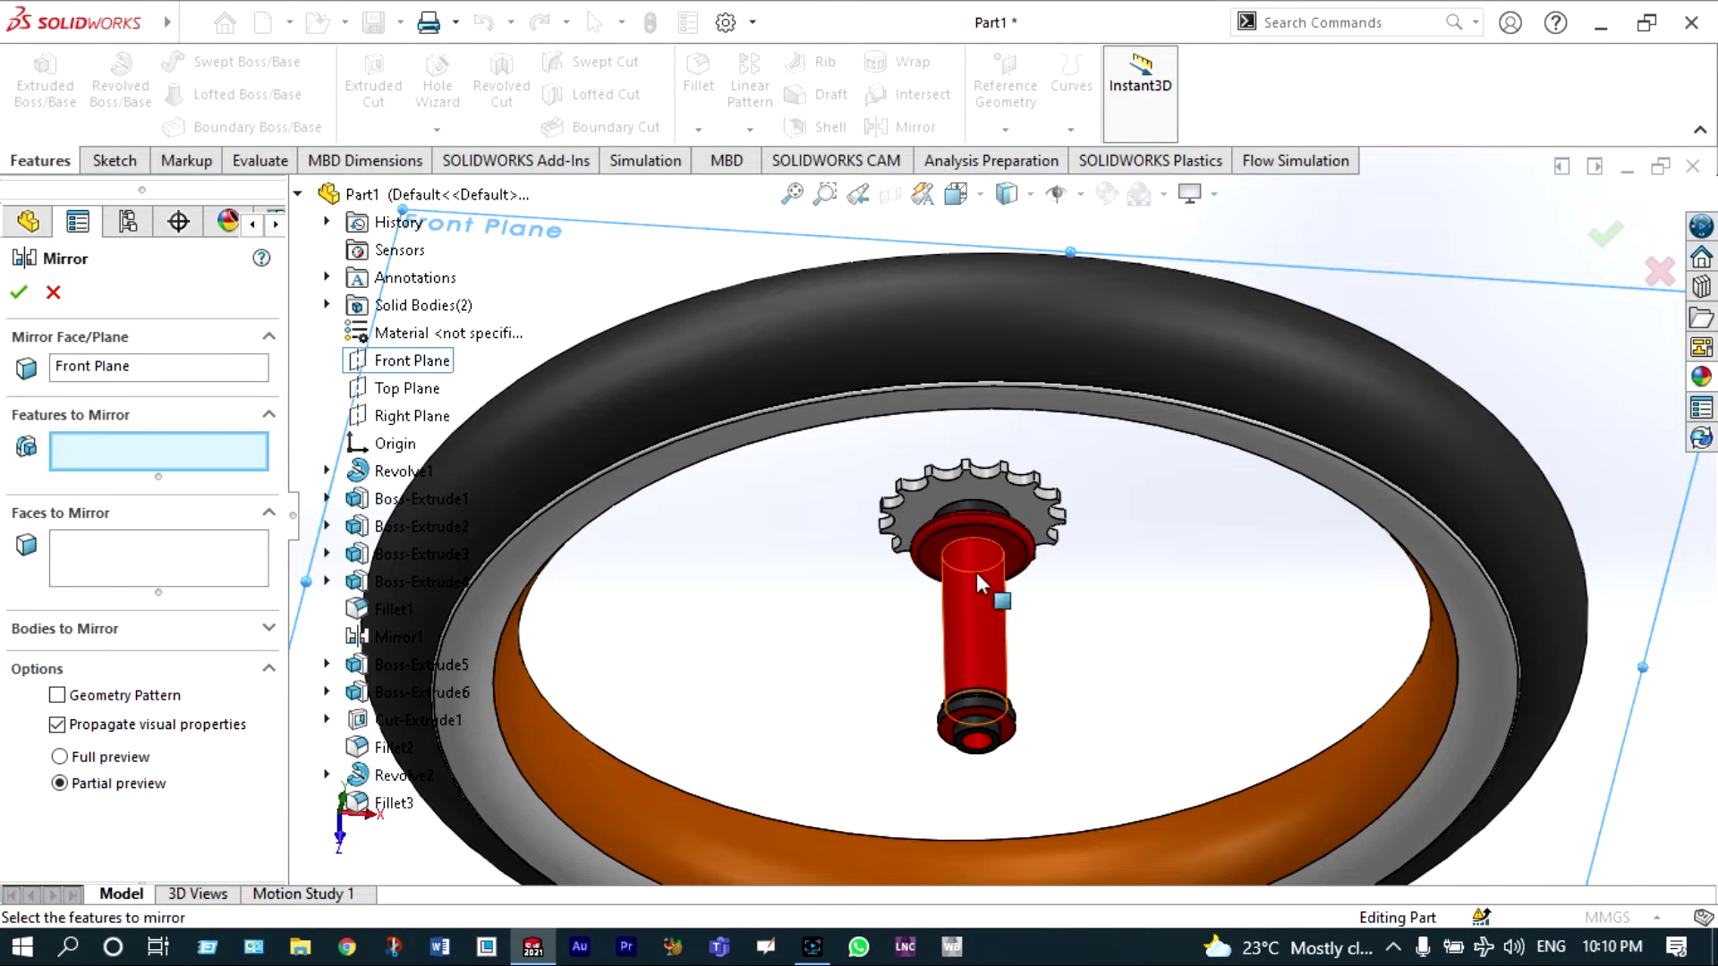
{"action": "key", "text": "f"}
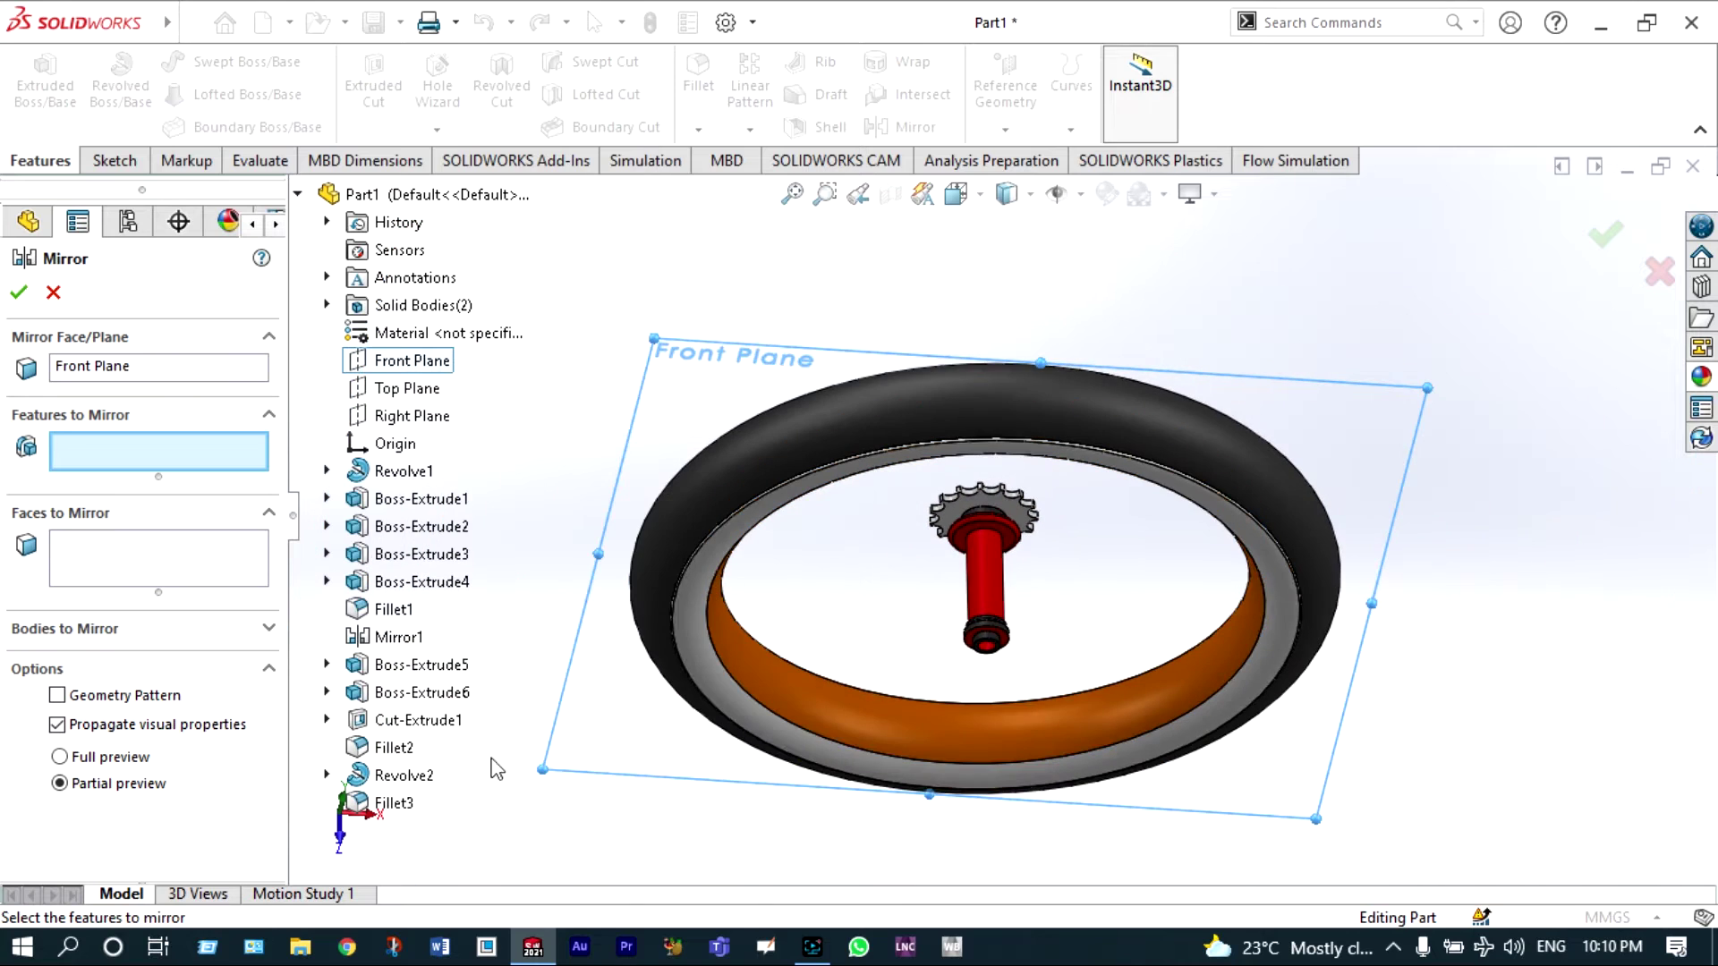
{"action": "left_click", "coordinate": [425, 781]}
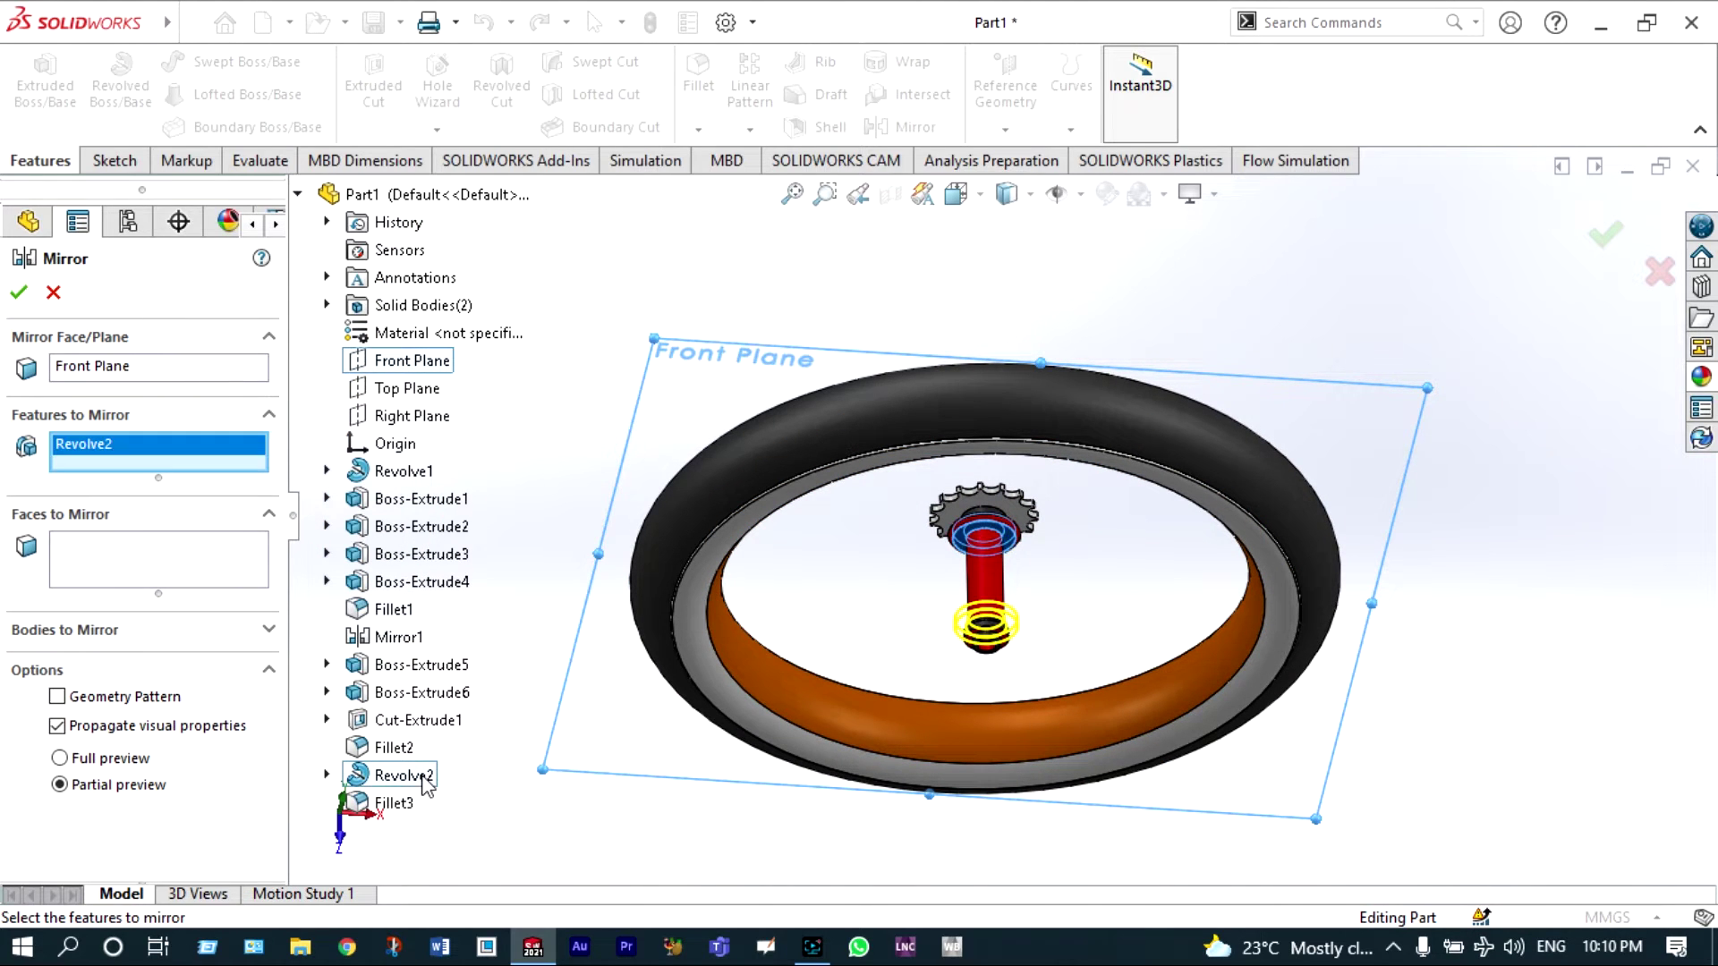
{"action": "left_click", "coordinate": [398, 804]}
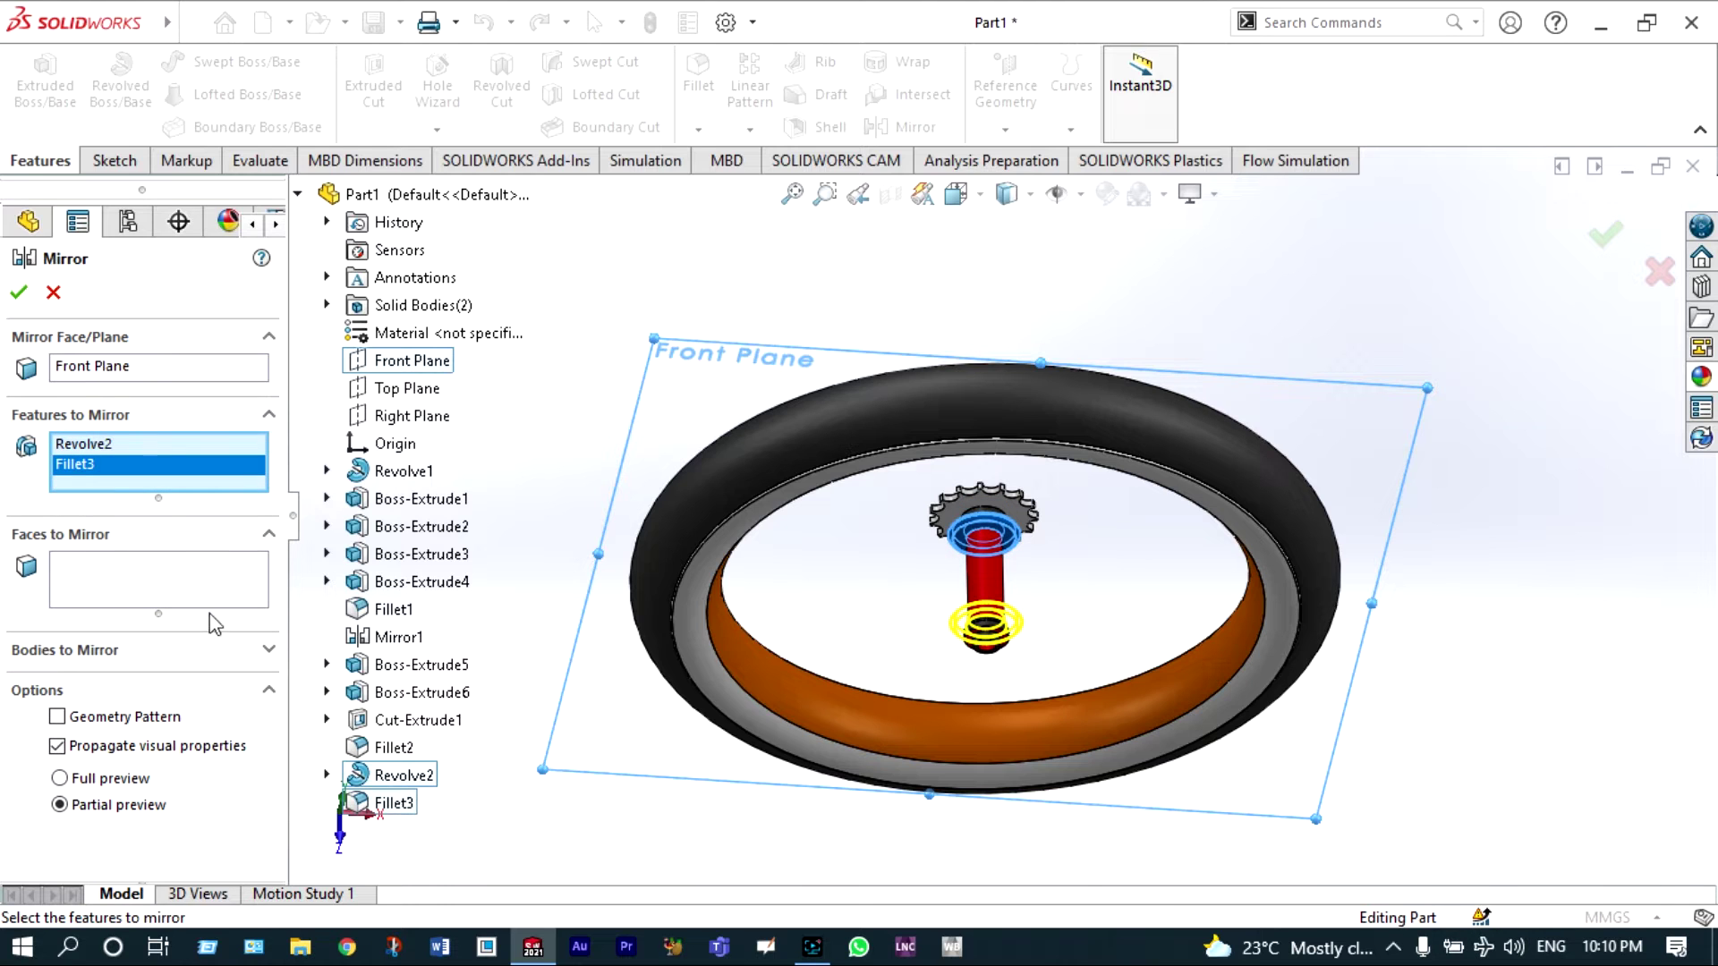
{"action": "left_click", "coordinate": [20, 293]}
- Examine the mirrored flange at the hub's far end and its position within the wheel rim
{"action": "scroll", "coordinate": [1011, 598], "scroll_direction": "down", "scroll_amount": 5}
{"action": "scroll", "coordinate": [1003, 597], "scroll_direction": "up", "scroll_amount": 3}
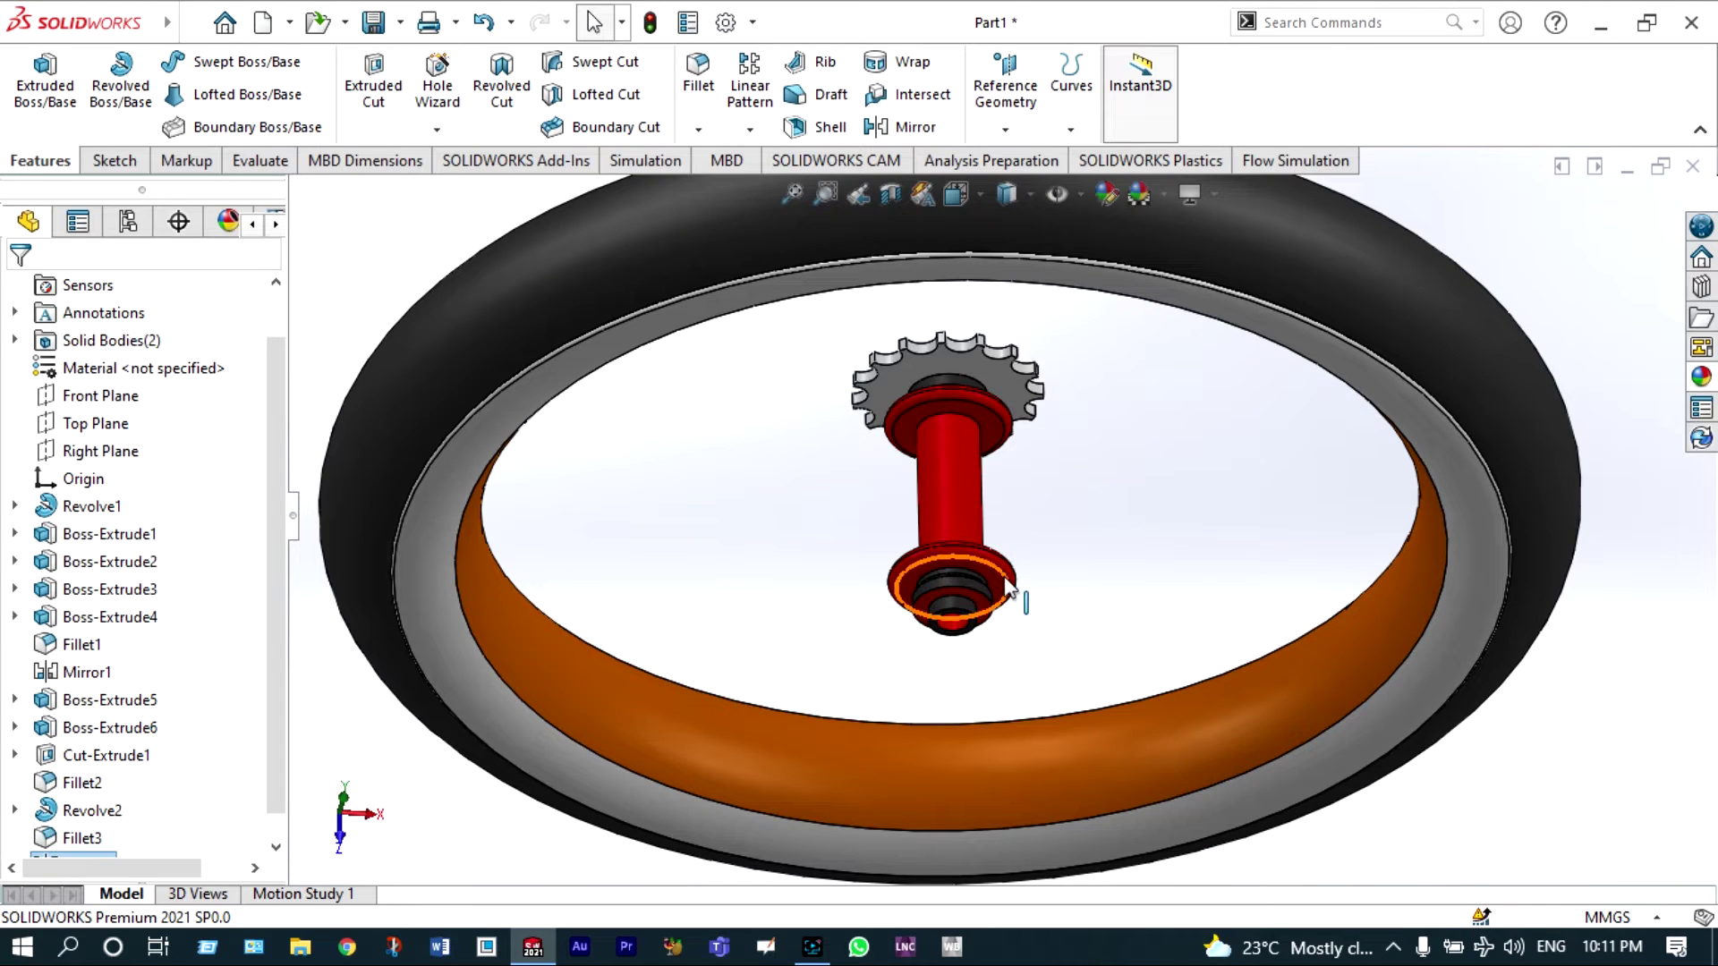
{"action": "scroll", "coordinate": [1009, 609], "scroll_direction": "down", "scroll_amount": 2}
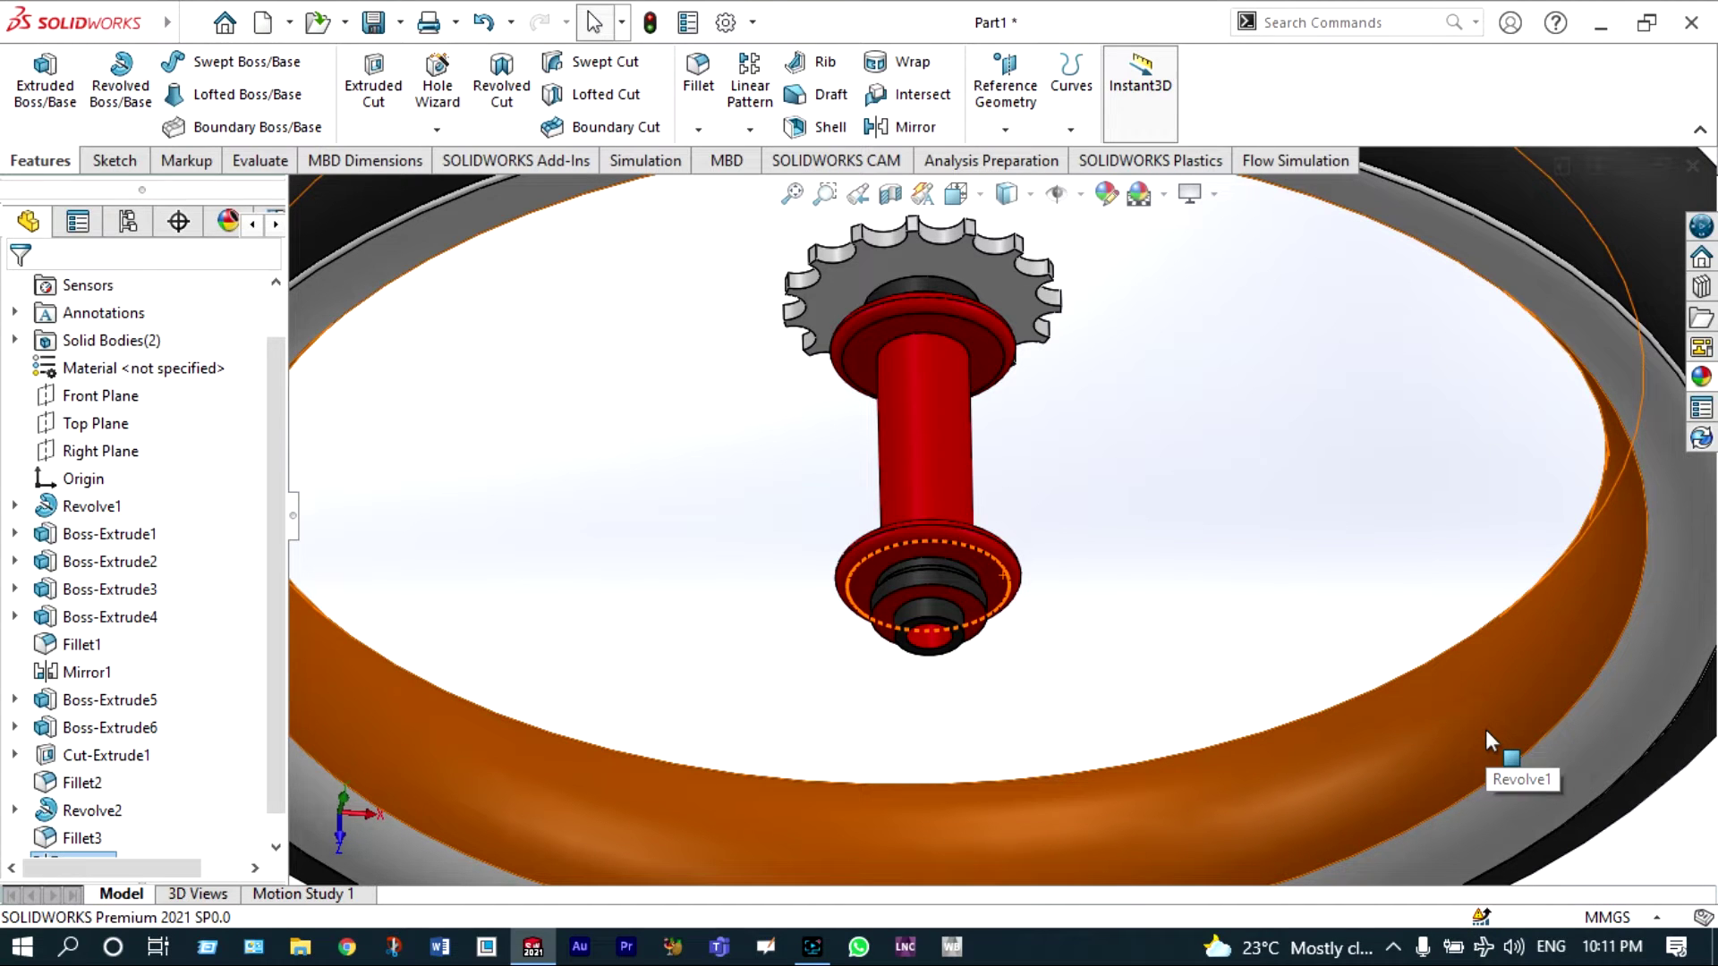
{"action": "scroll", "coordinate": [1486, 728], "scroll_direction": "up", "scroll_amount": 2}
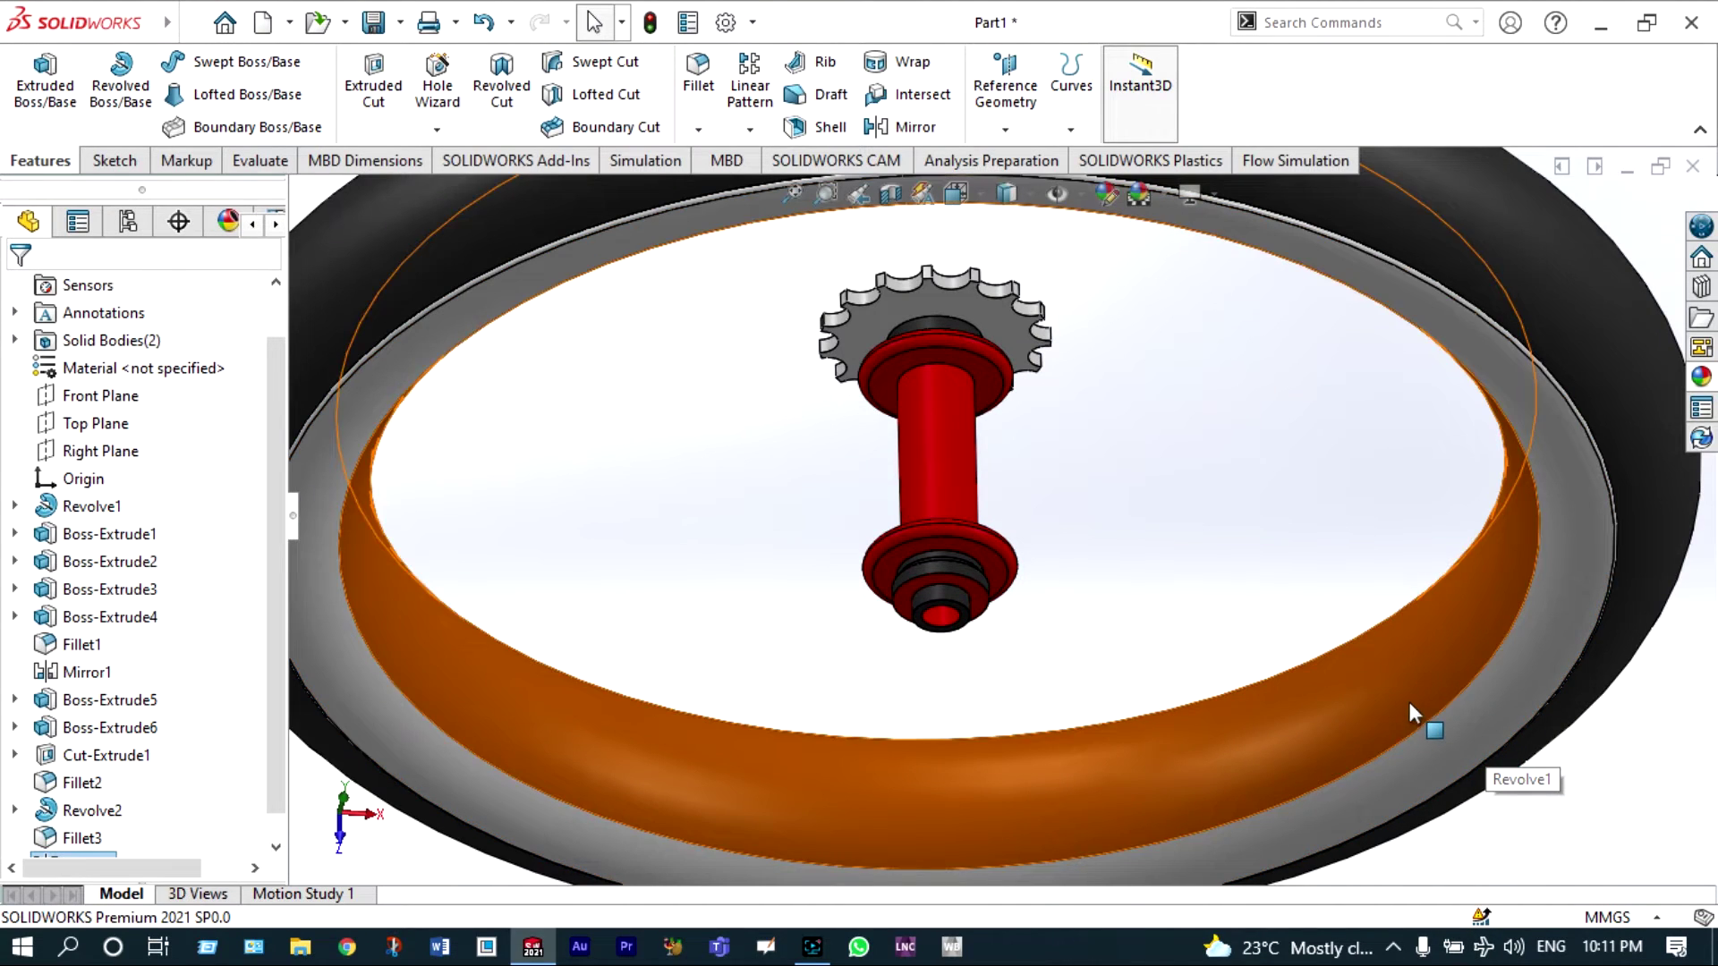
{"action": "scroll", "coordinate": [1234, 617], "scroll_direction": "up", "scroll_amount": 2}
{"action": "scroll", "coordinate": [1135, 523], "scroll_direction": "down", "scroll_amount": 1}
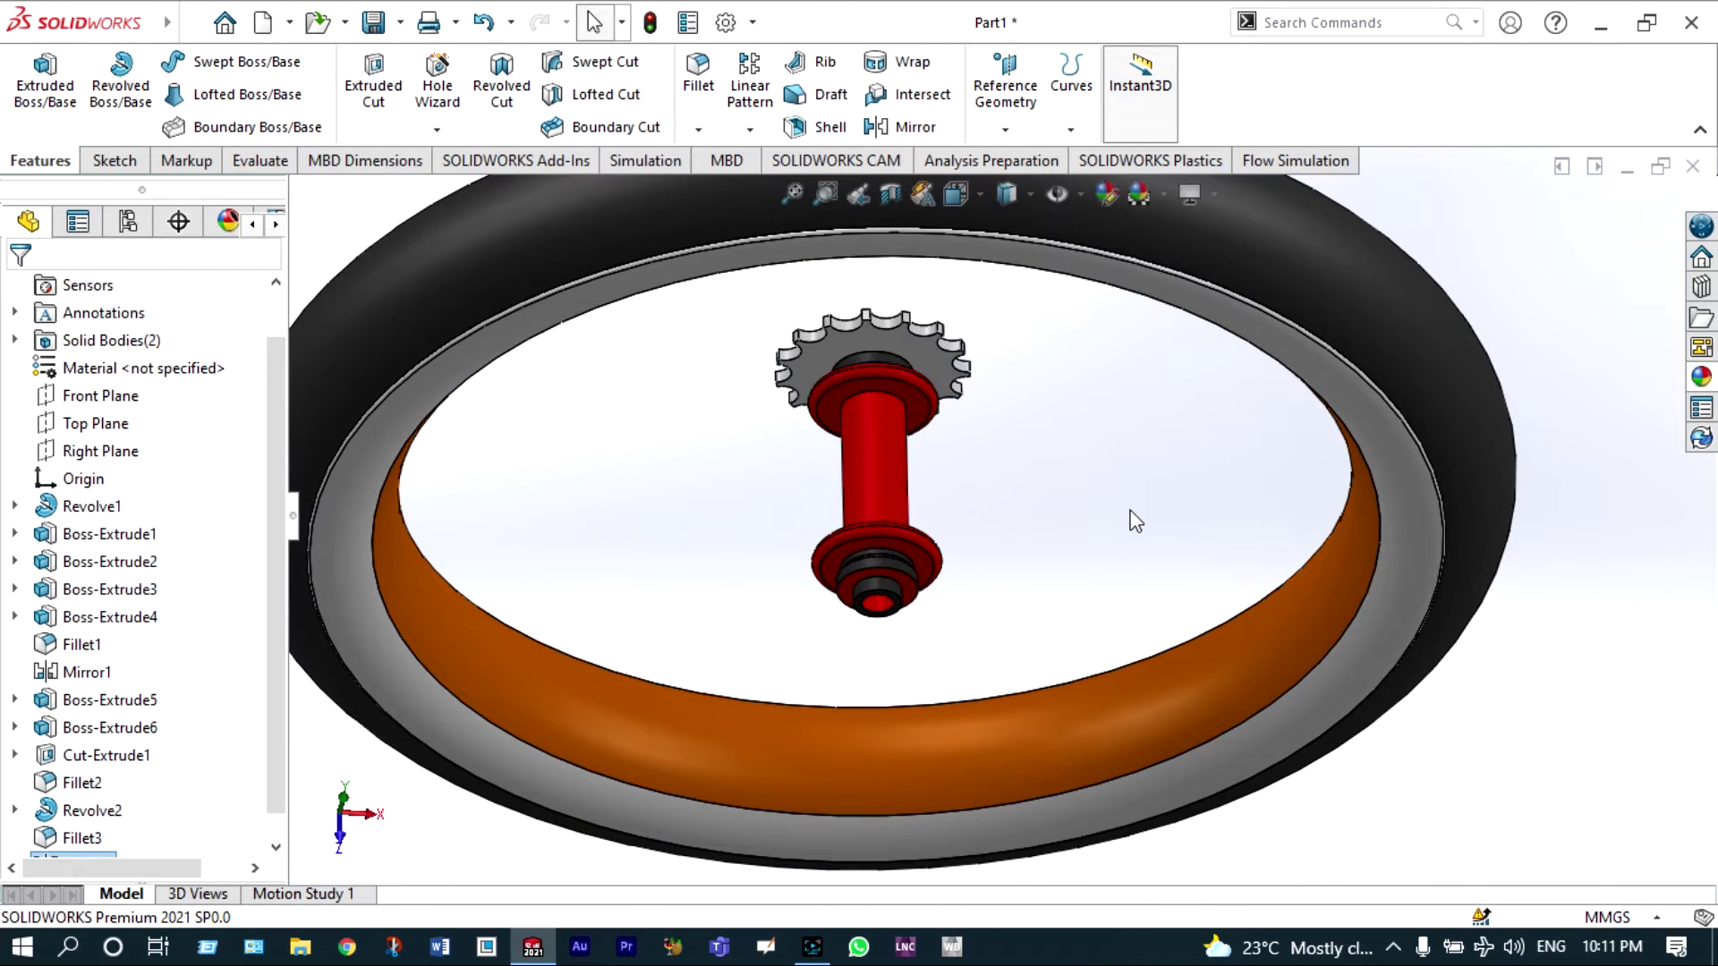
{"action": "scroll", "coordinate": [932, 560], "scroll_direction": "down", "scroll_amount": 4}
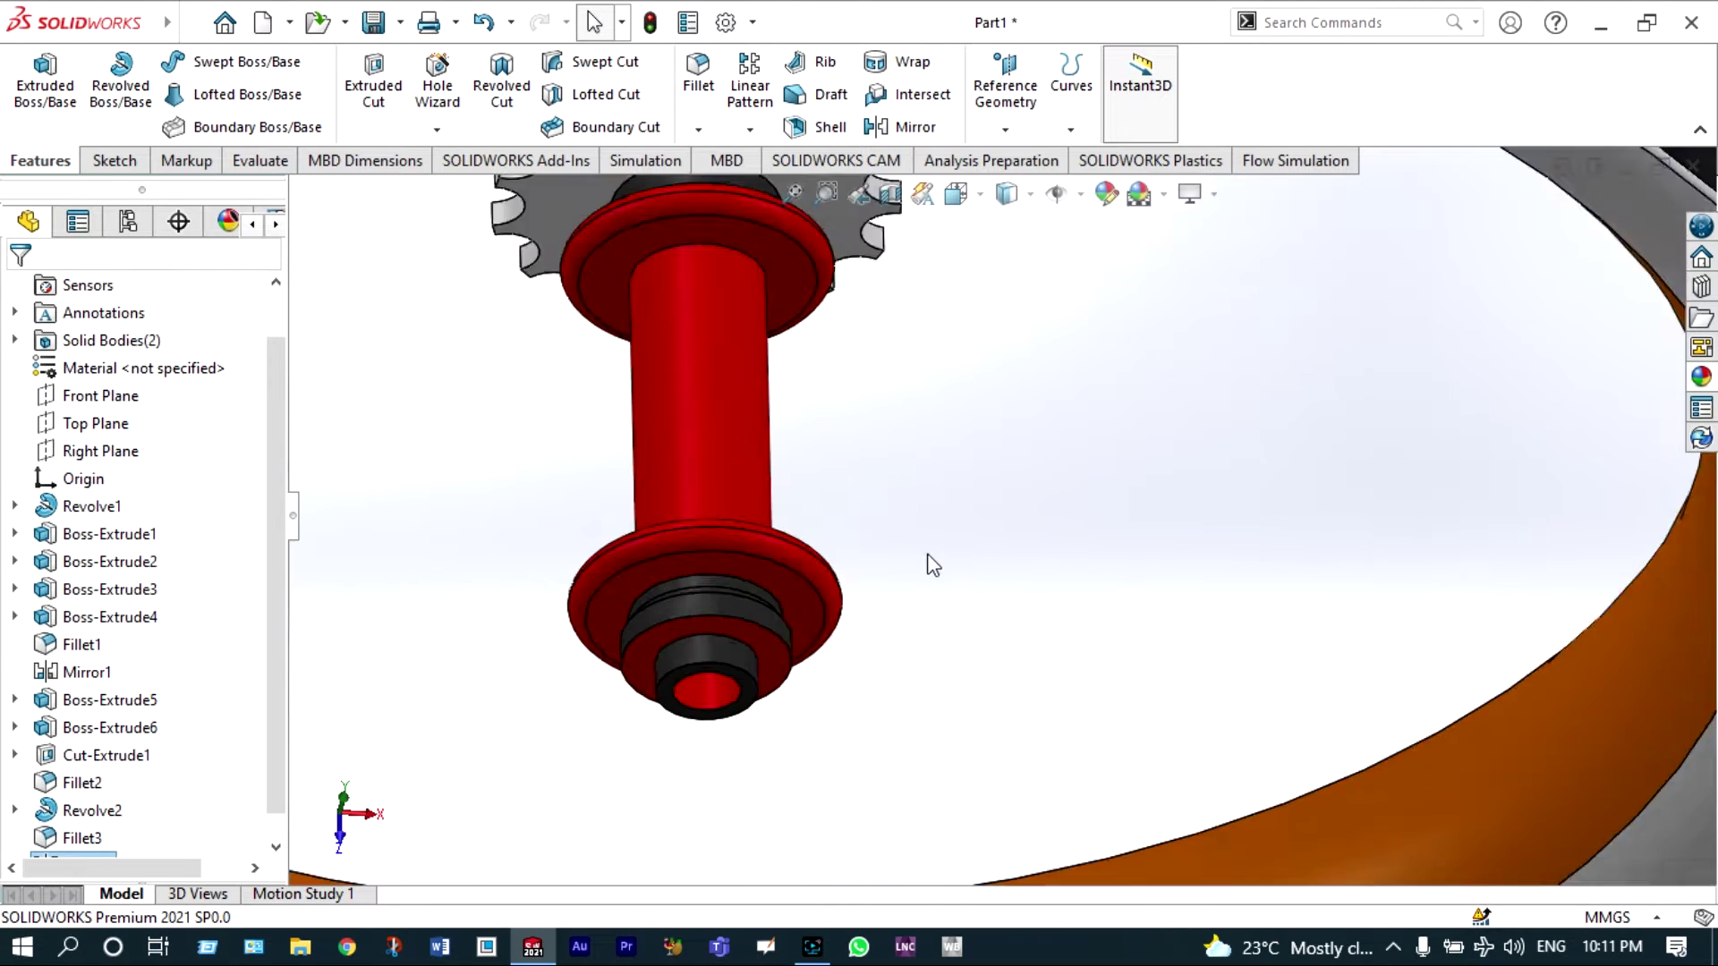
{"action": "scroll", "coordinate": [918, 562], "scroll_direction": "up", "scroll_amount": 1}
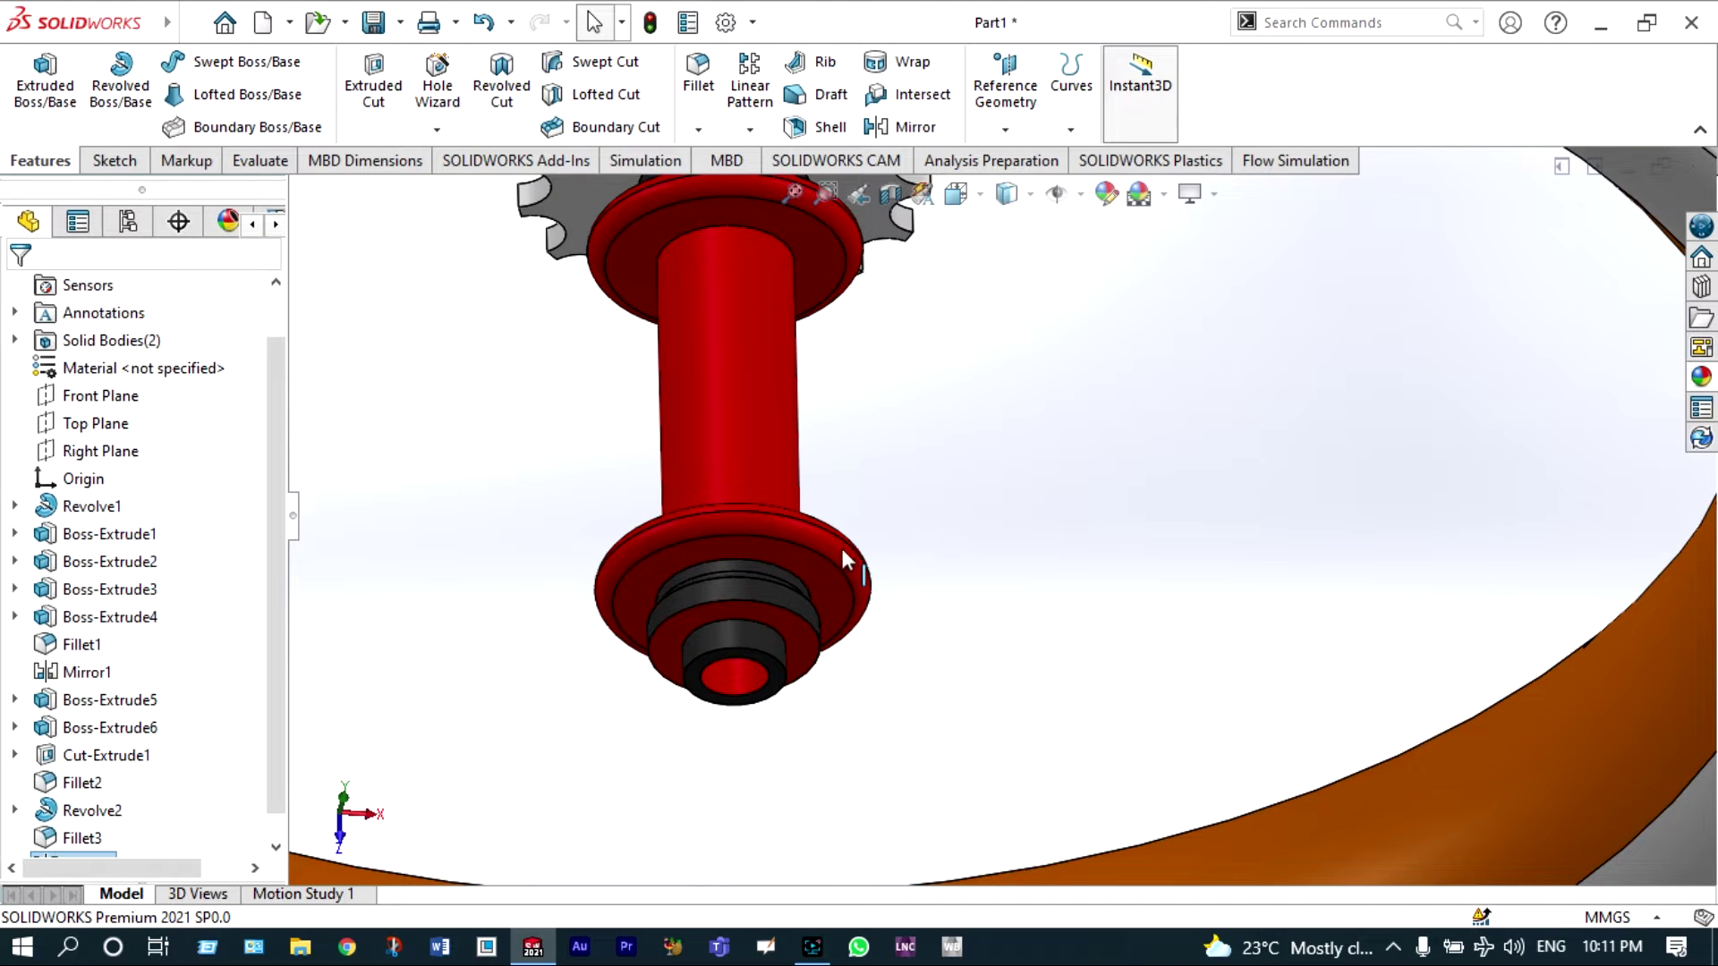
{"action": "scroll", "coordinate": [1059, 614], "scroll_direction": "up", "scroll_amount": 2}
- Bring up the sketch tools for a new sketch on the wheel
{"action": "left_click", "coordinate": [115, 164]}
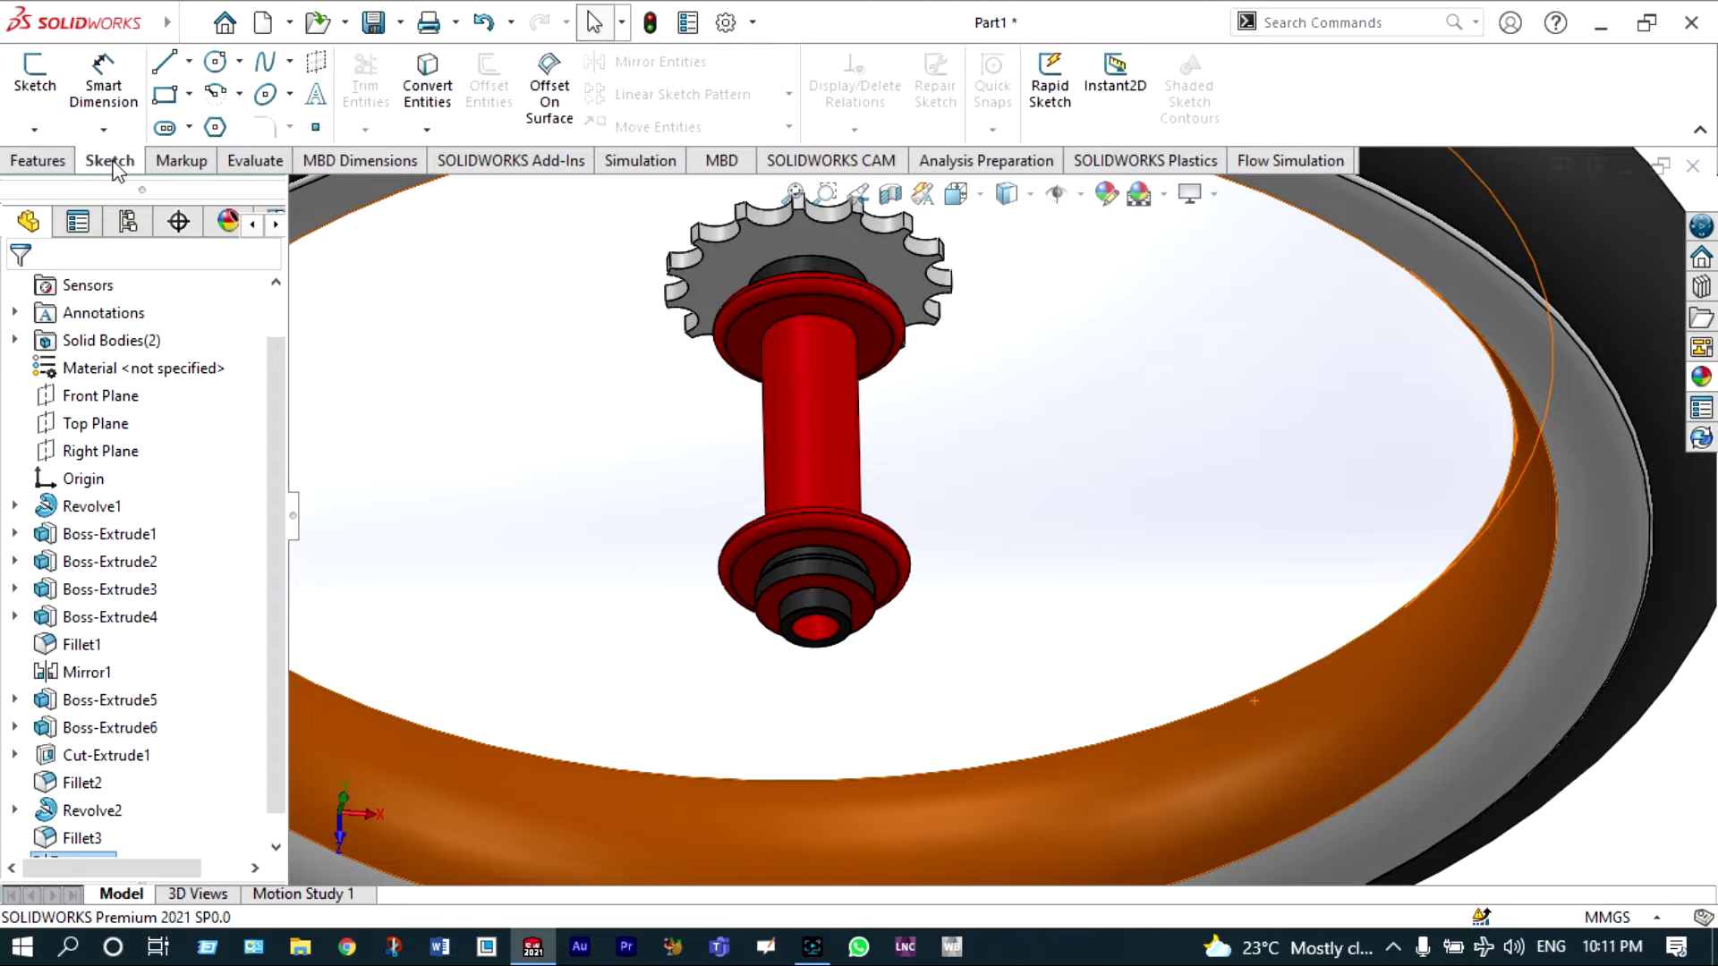
- Start a 3D sketch and place a point on the outer face of the hub flange opposite the sprocket
{"action": "left_click", "coordinate": [35, 131]}
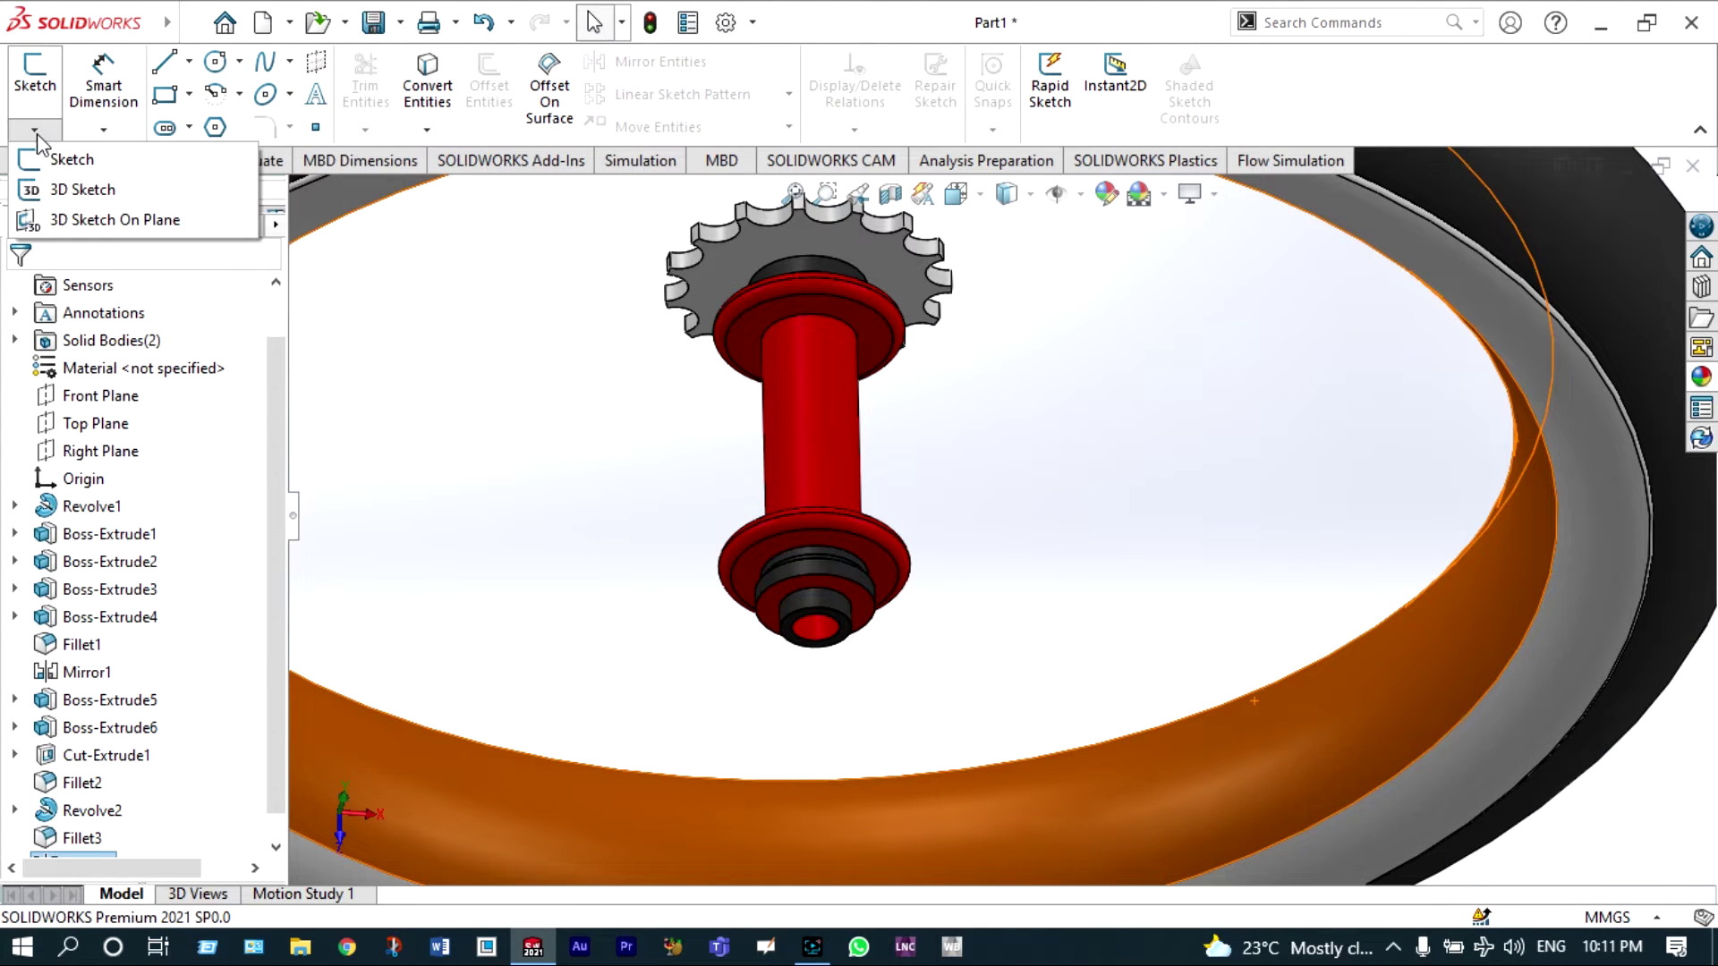
{"action": "left_click", "coordinate": [35, 184]}
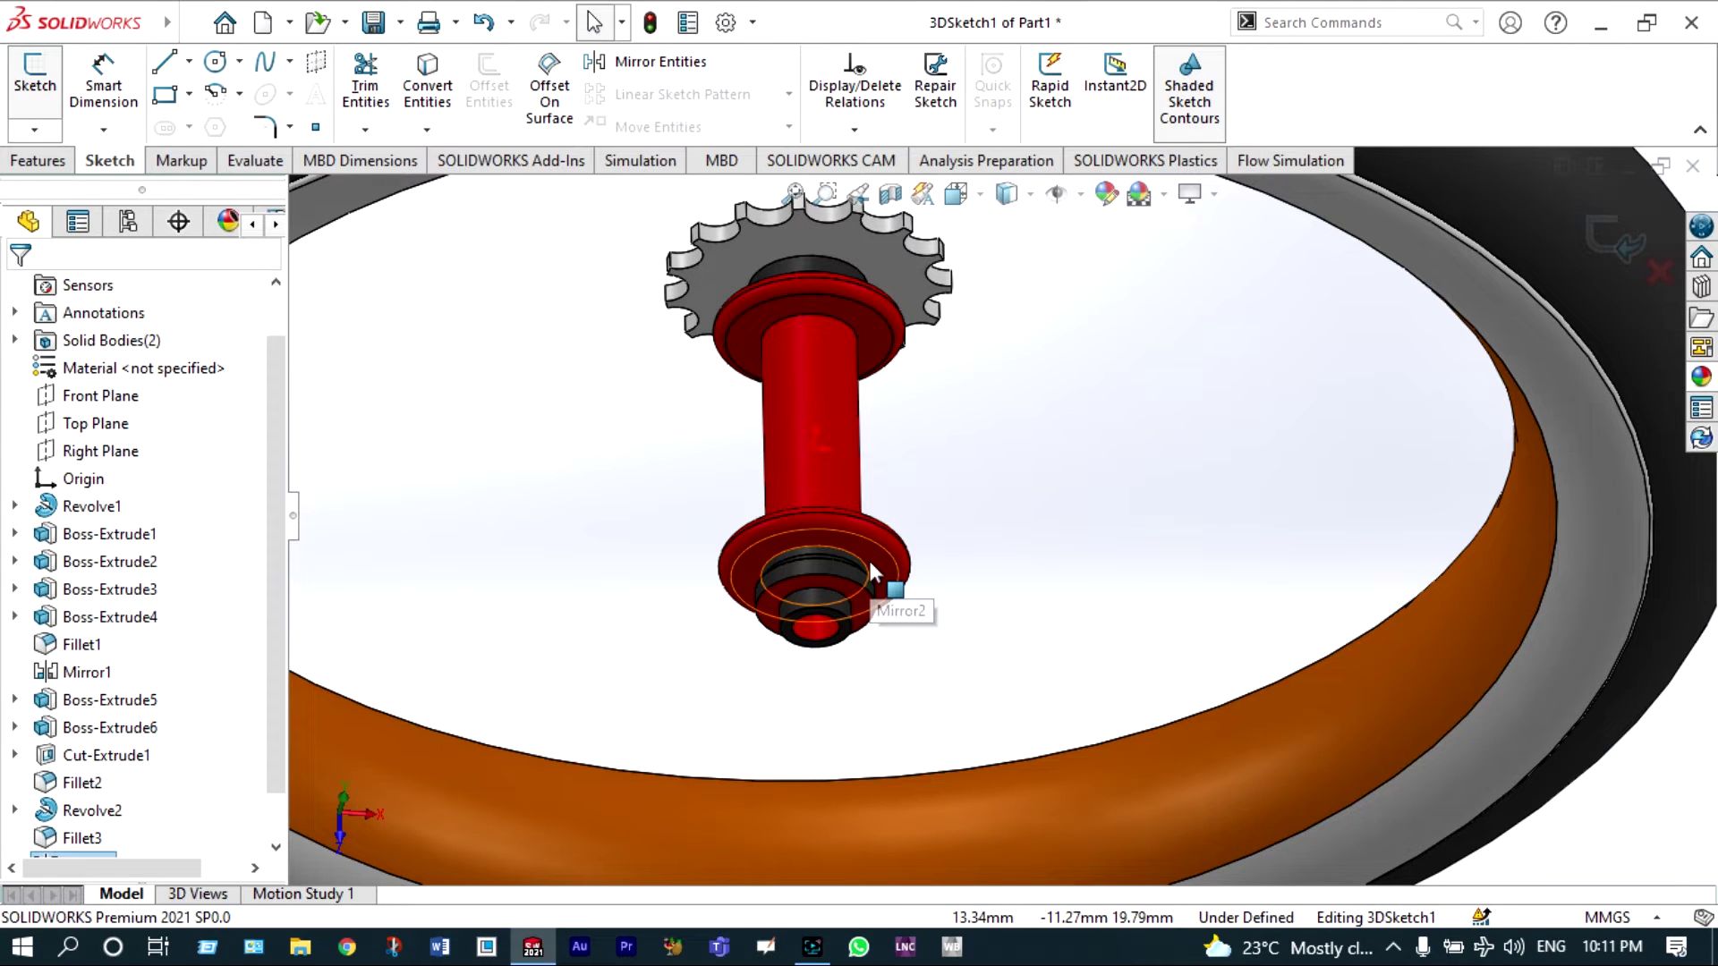
{"action": "scroll", "coordinate": [873, 568], "scroll_direction": "down", "scroll_amount": 5}
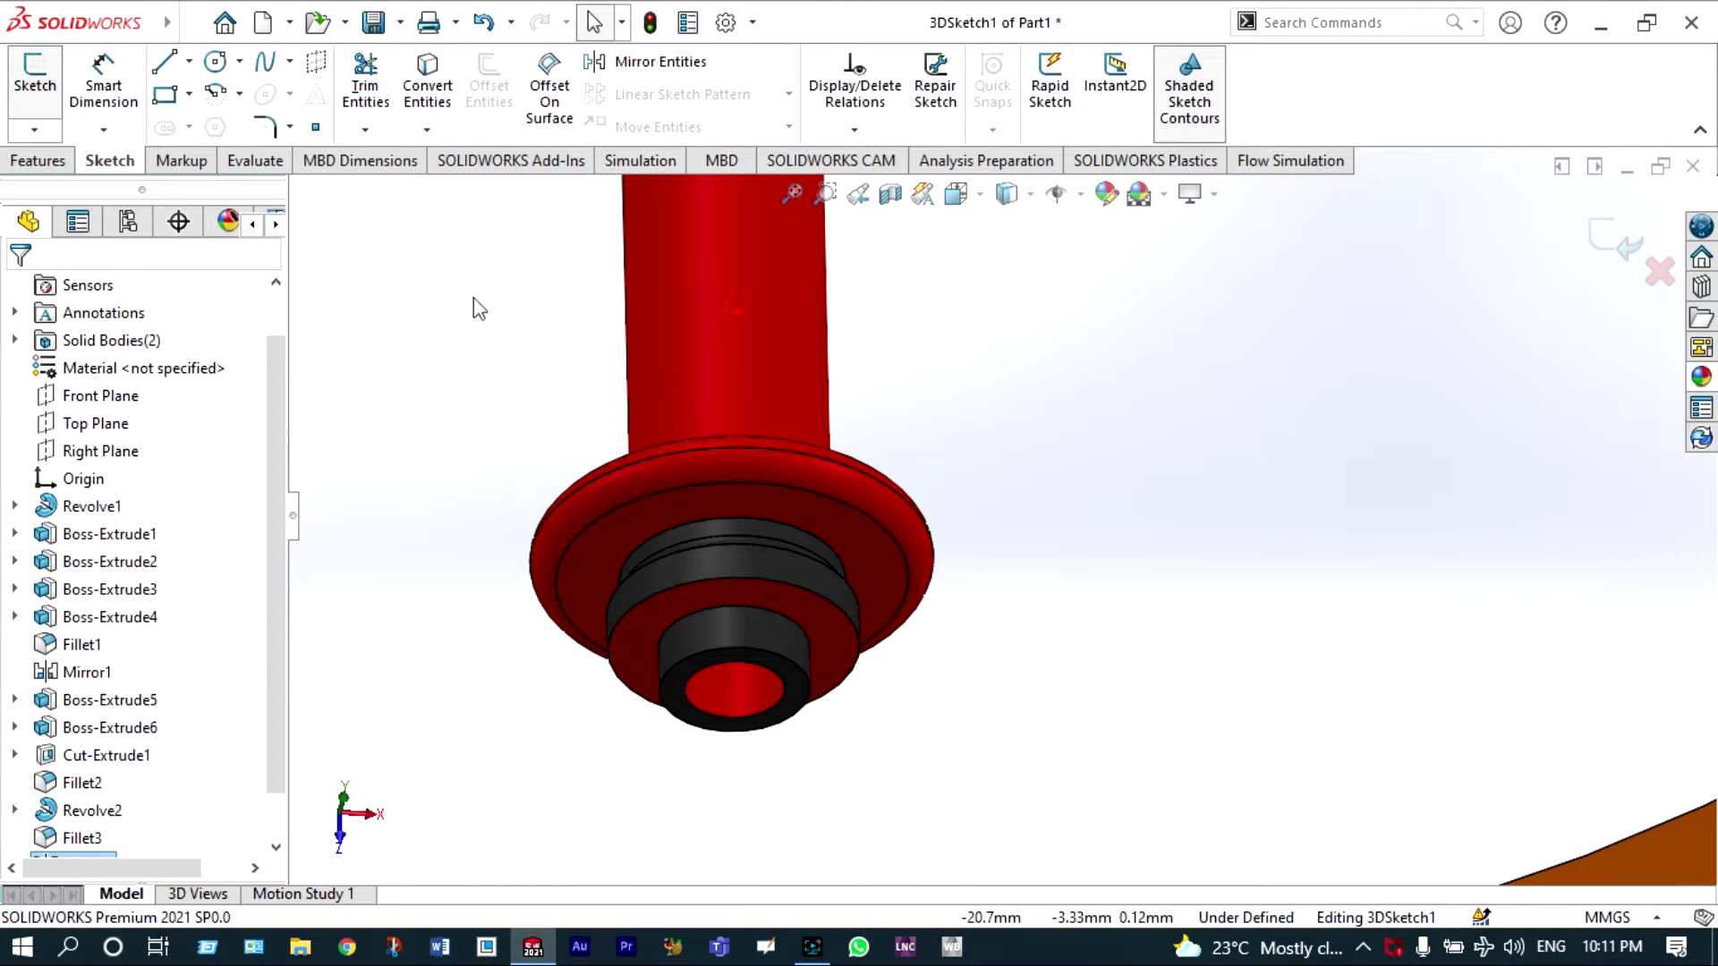
{"action": "left_click", "coordinate": [317, 129]}
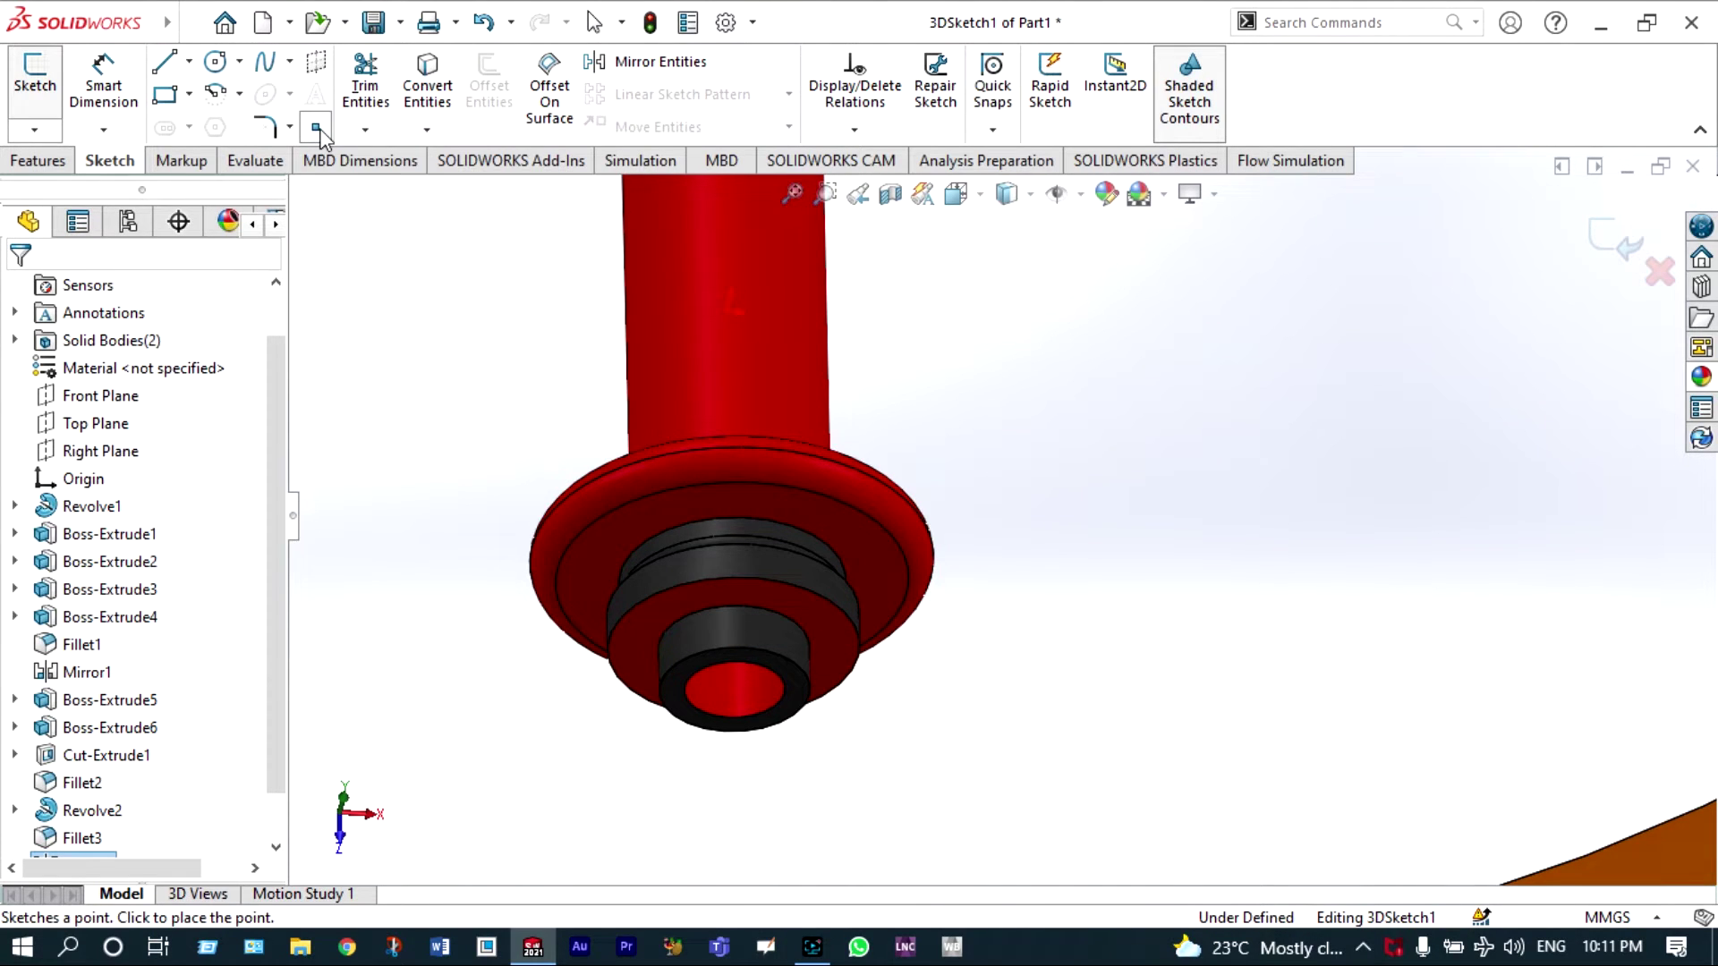
{"action": "left_click", "coordinate": [884, 577]}
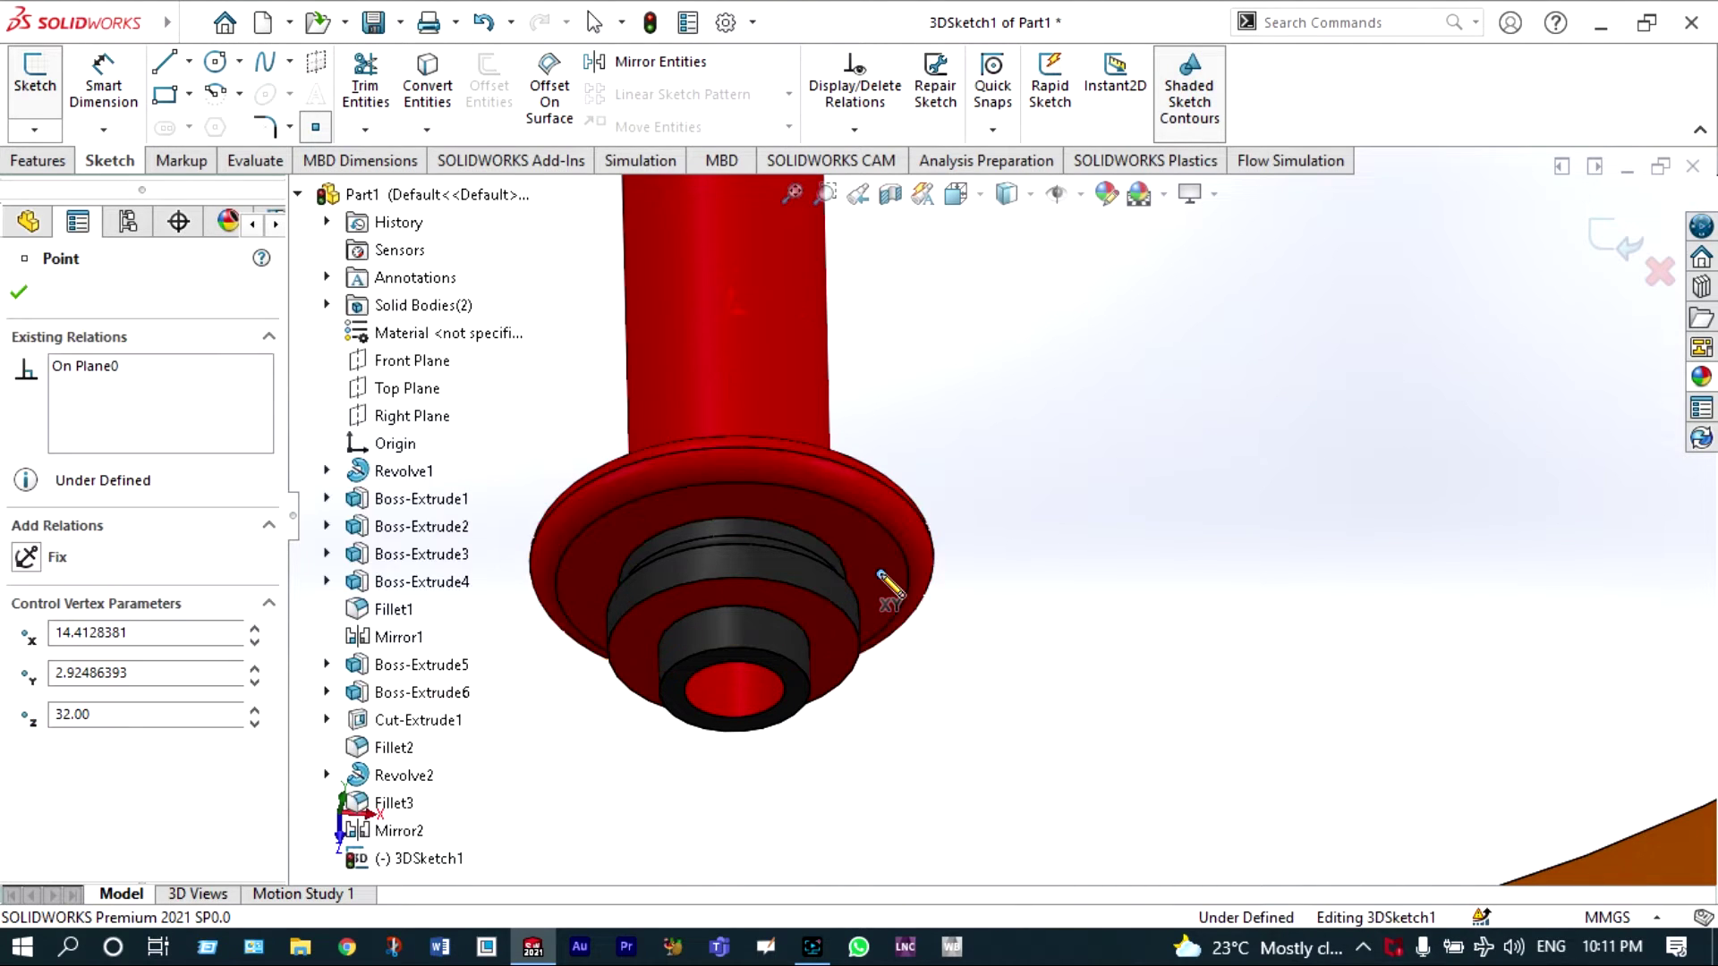
- Place a second sketch point on the inner surface of the wheel rim
{"action": "scroll", "coordinate": [952, 614], "scroll_direction": "up", "scroll_amount": 4}
{"action": "scroll", "coordinate": [952, 618], "scroll_direction": "up", "scroll_amount": 2}
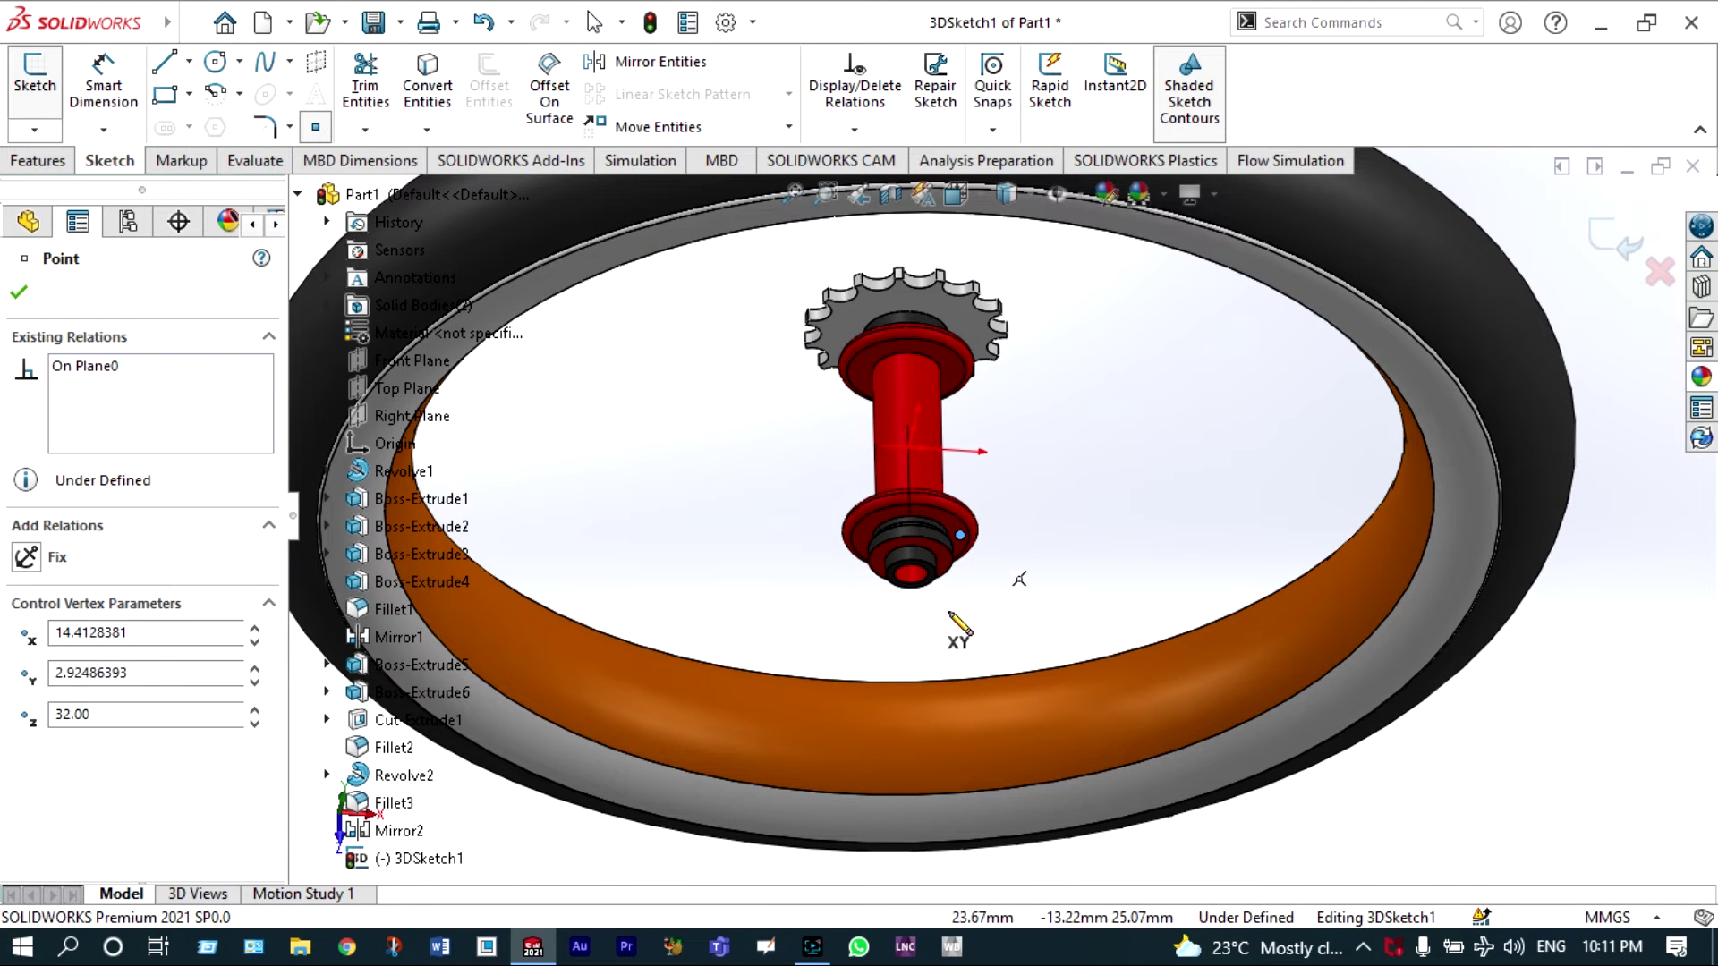
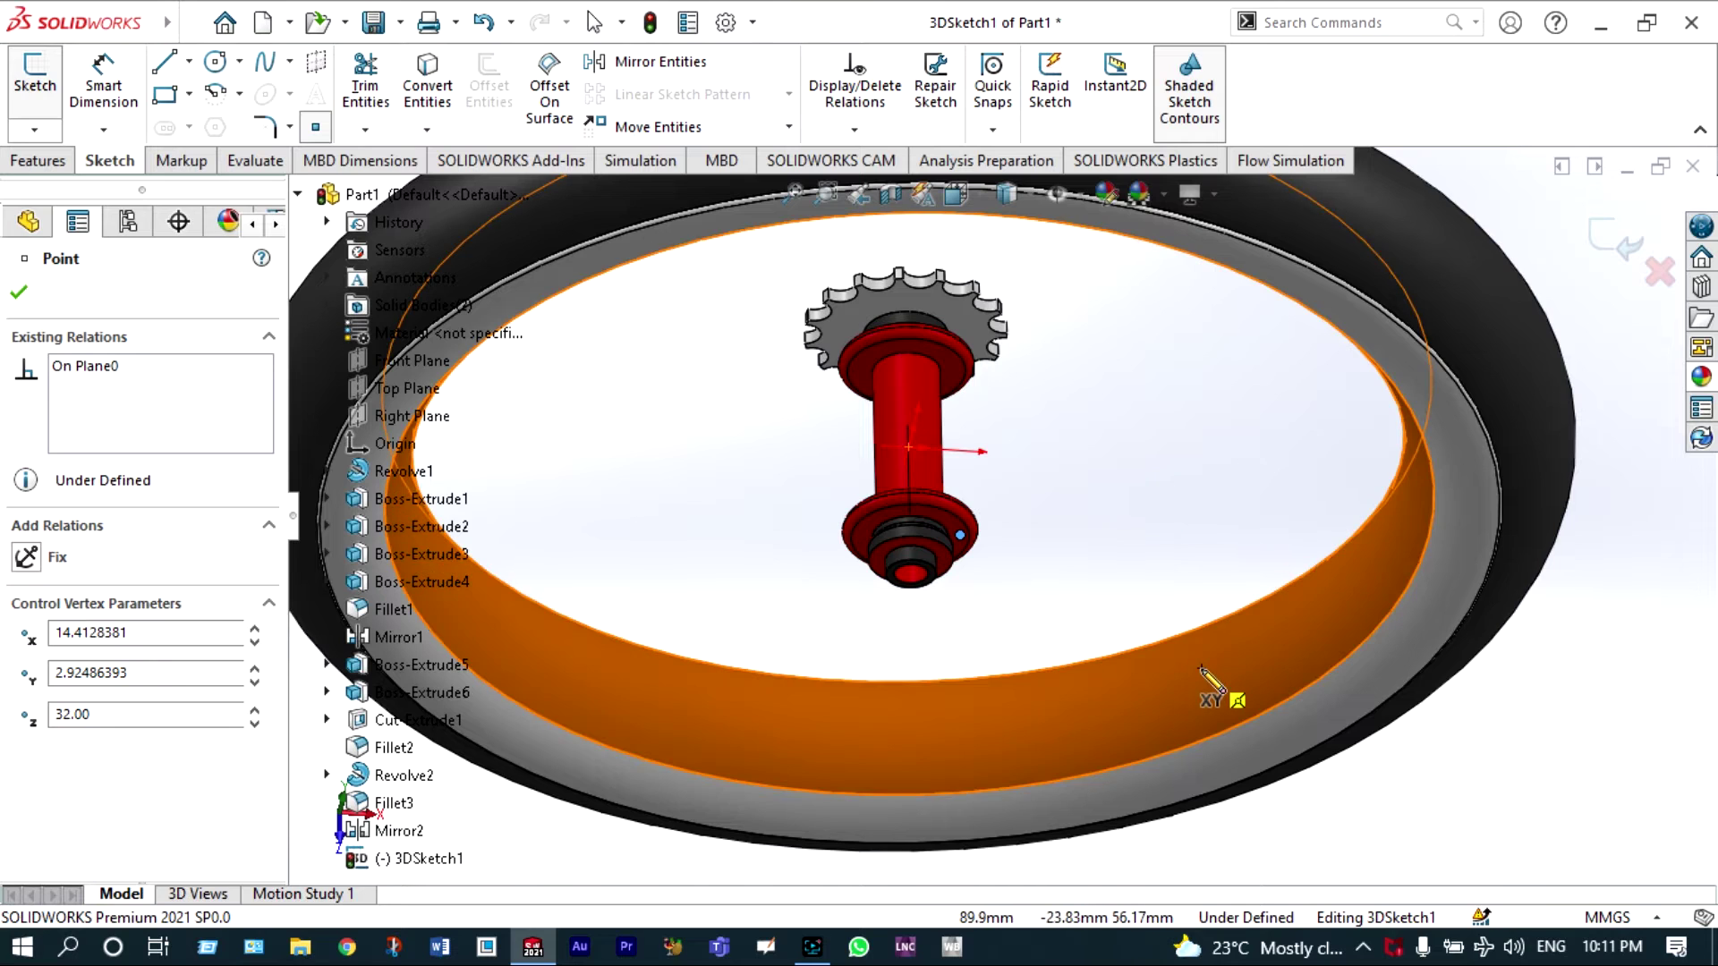
{"action": "left_click", "coordinate": [1360, 622]}
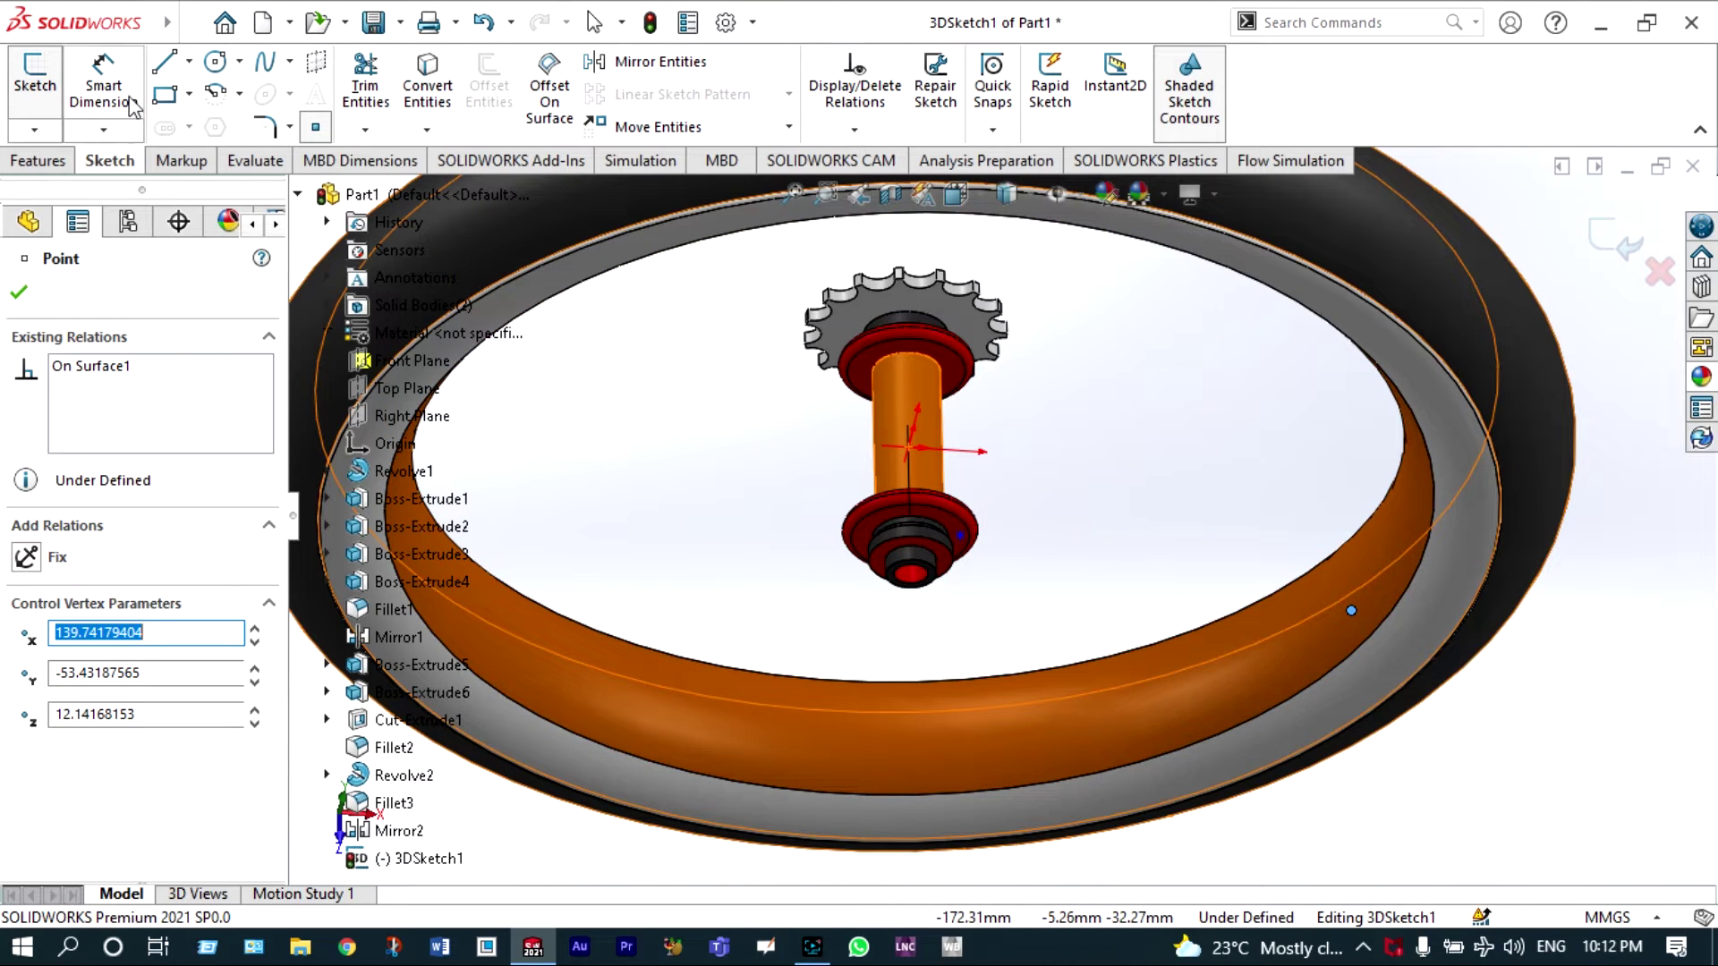
{"action": "left_click", "coordinate": [162, 72]}
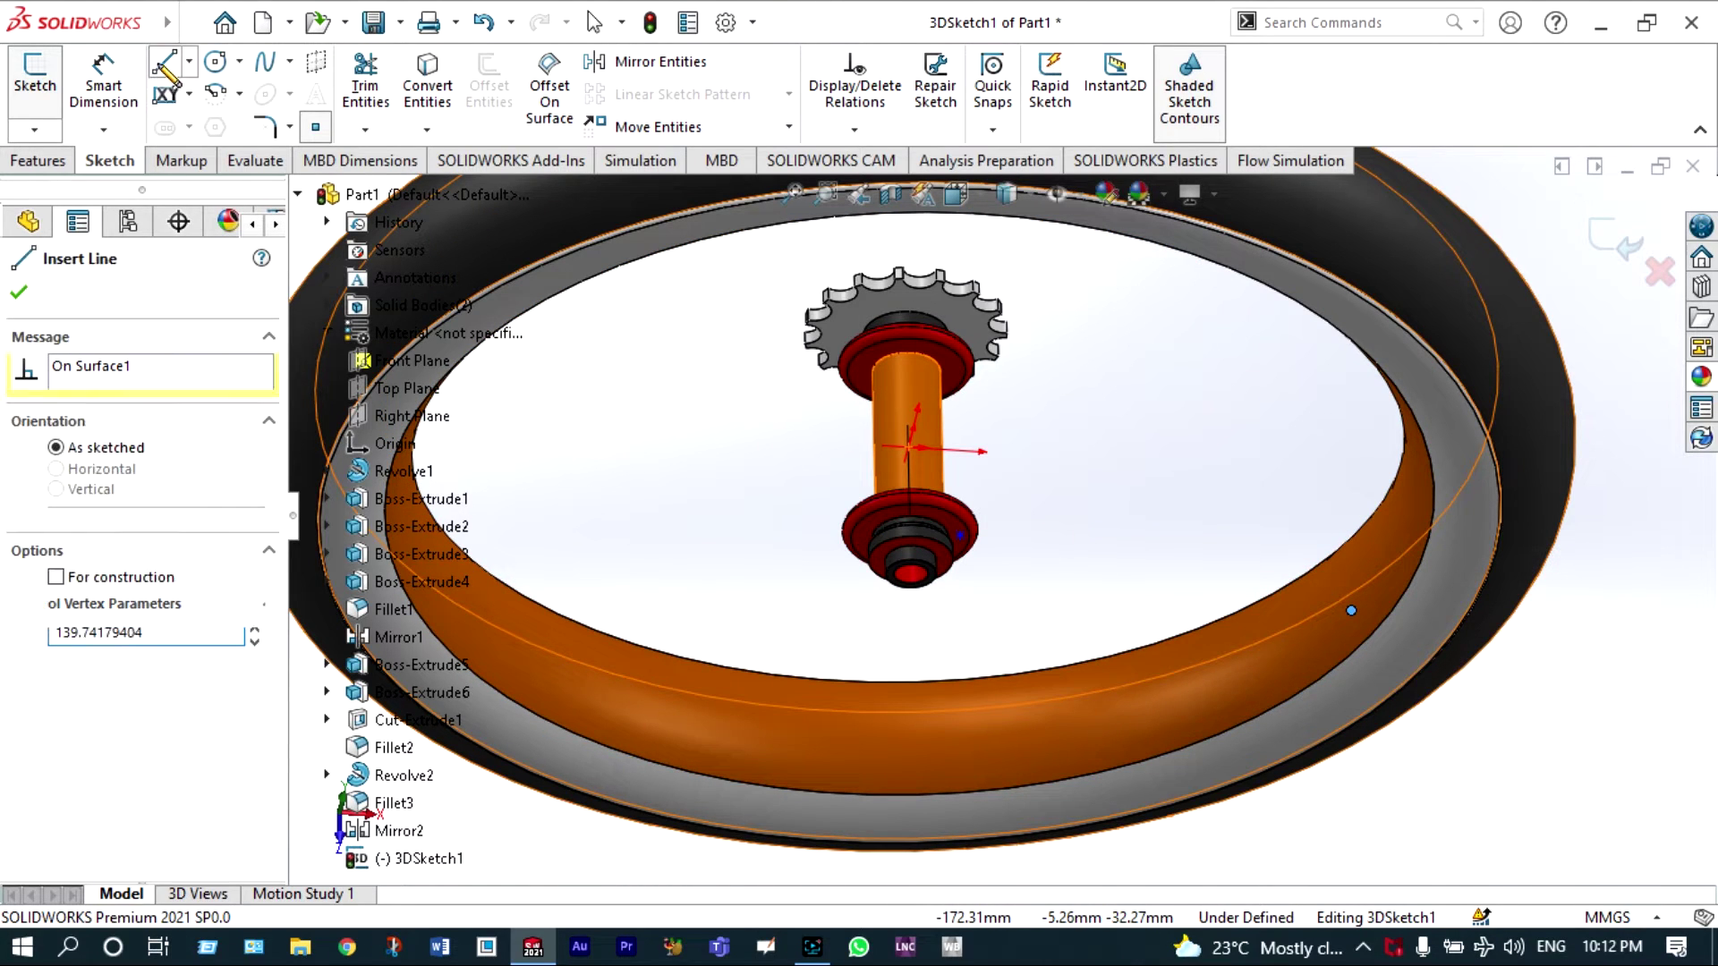
{"action": "left_click", "coordinate": [163, 72]}
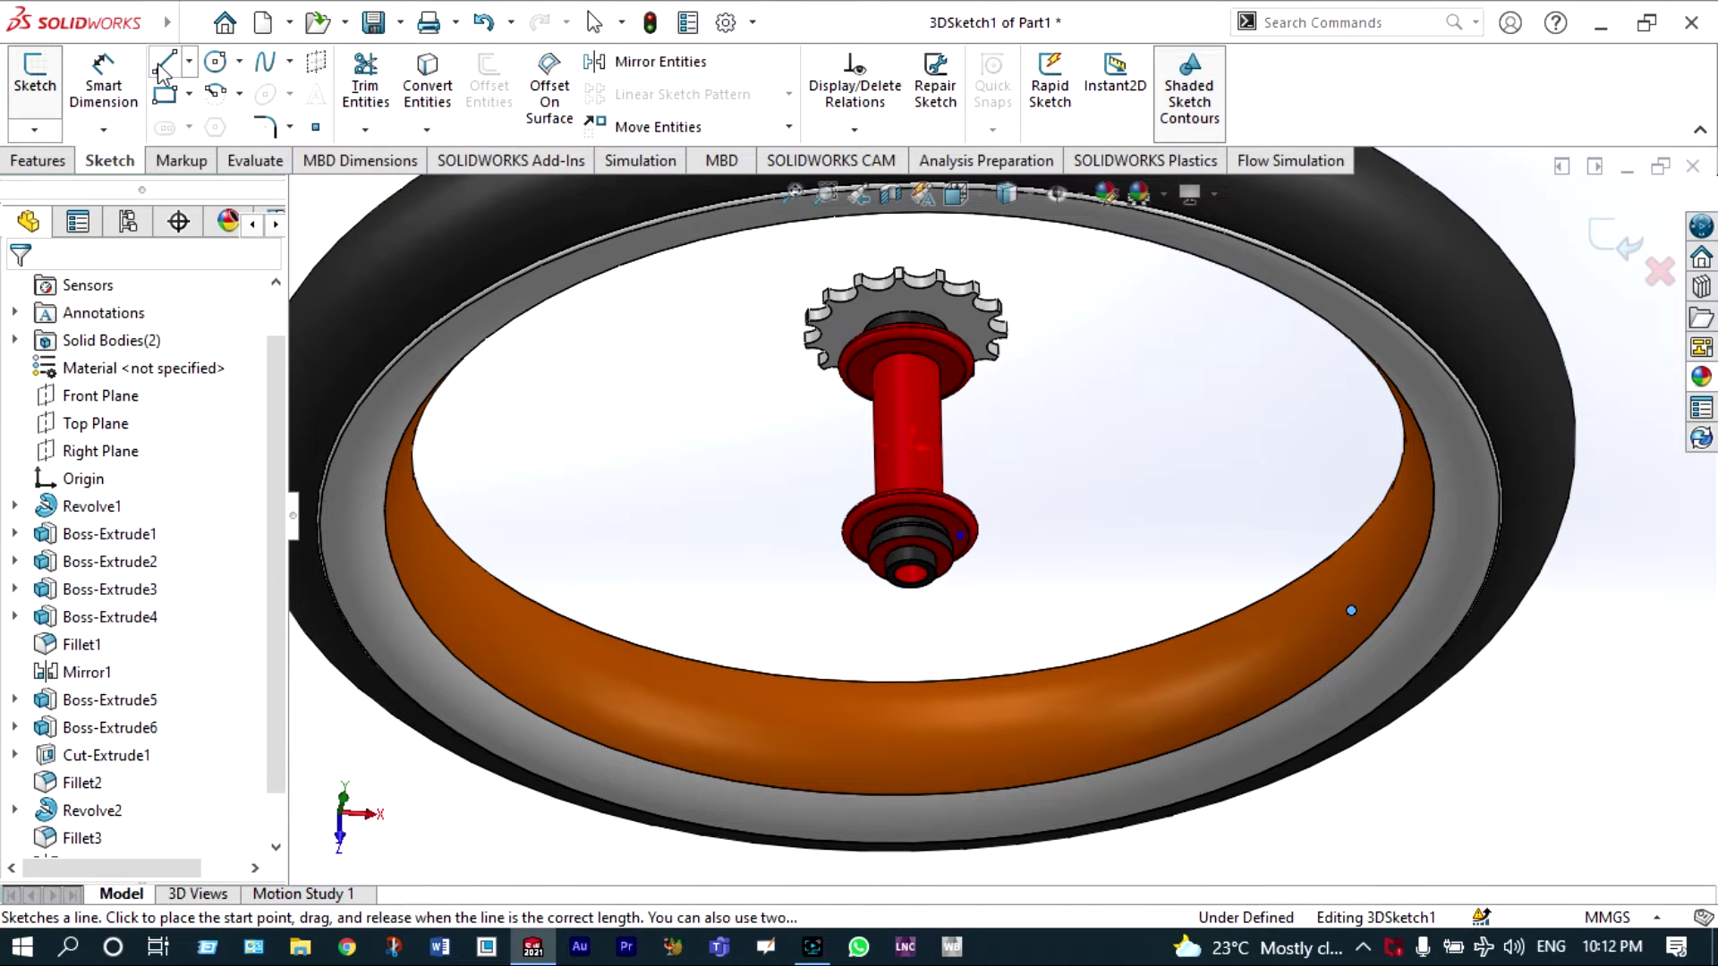
- Sketch a line about 9.55 mm long from the flange point inward through the flange, along the Z axis
{"action": "scroll", "coordinate": [805, 429], "scroll_direction": "up", "scroll_amount": 3}
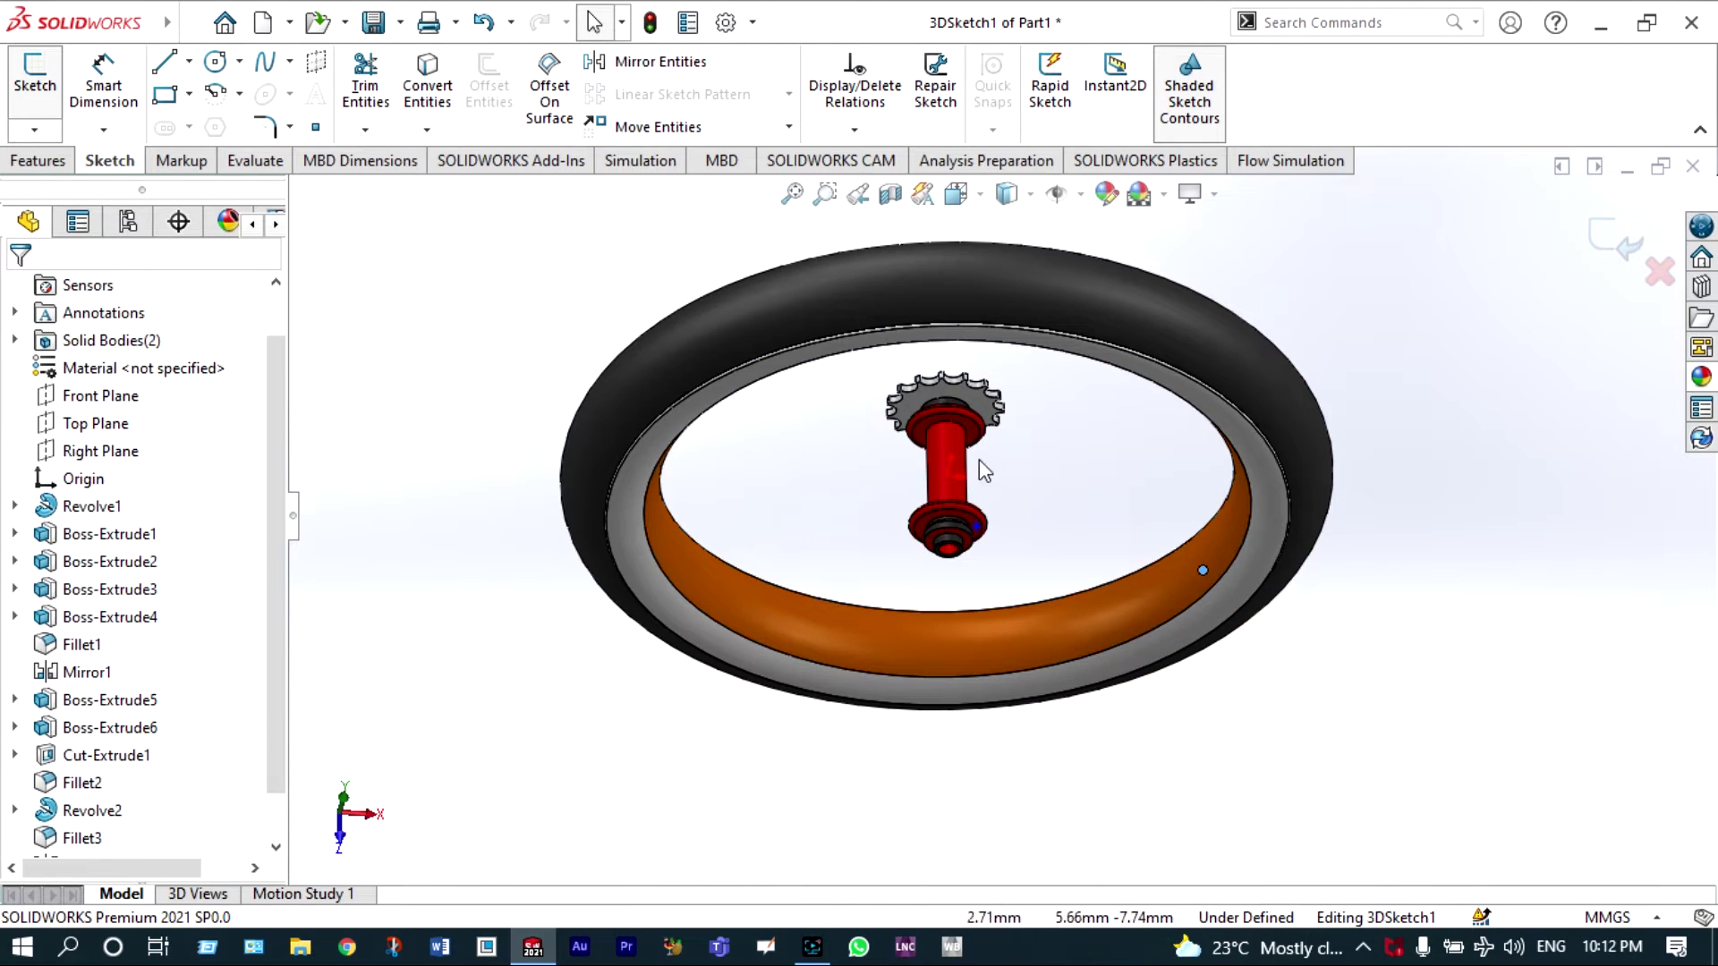
{"action": "right_click", "coordinate": [1060, 463]}
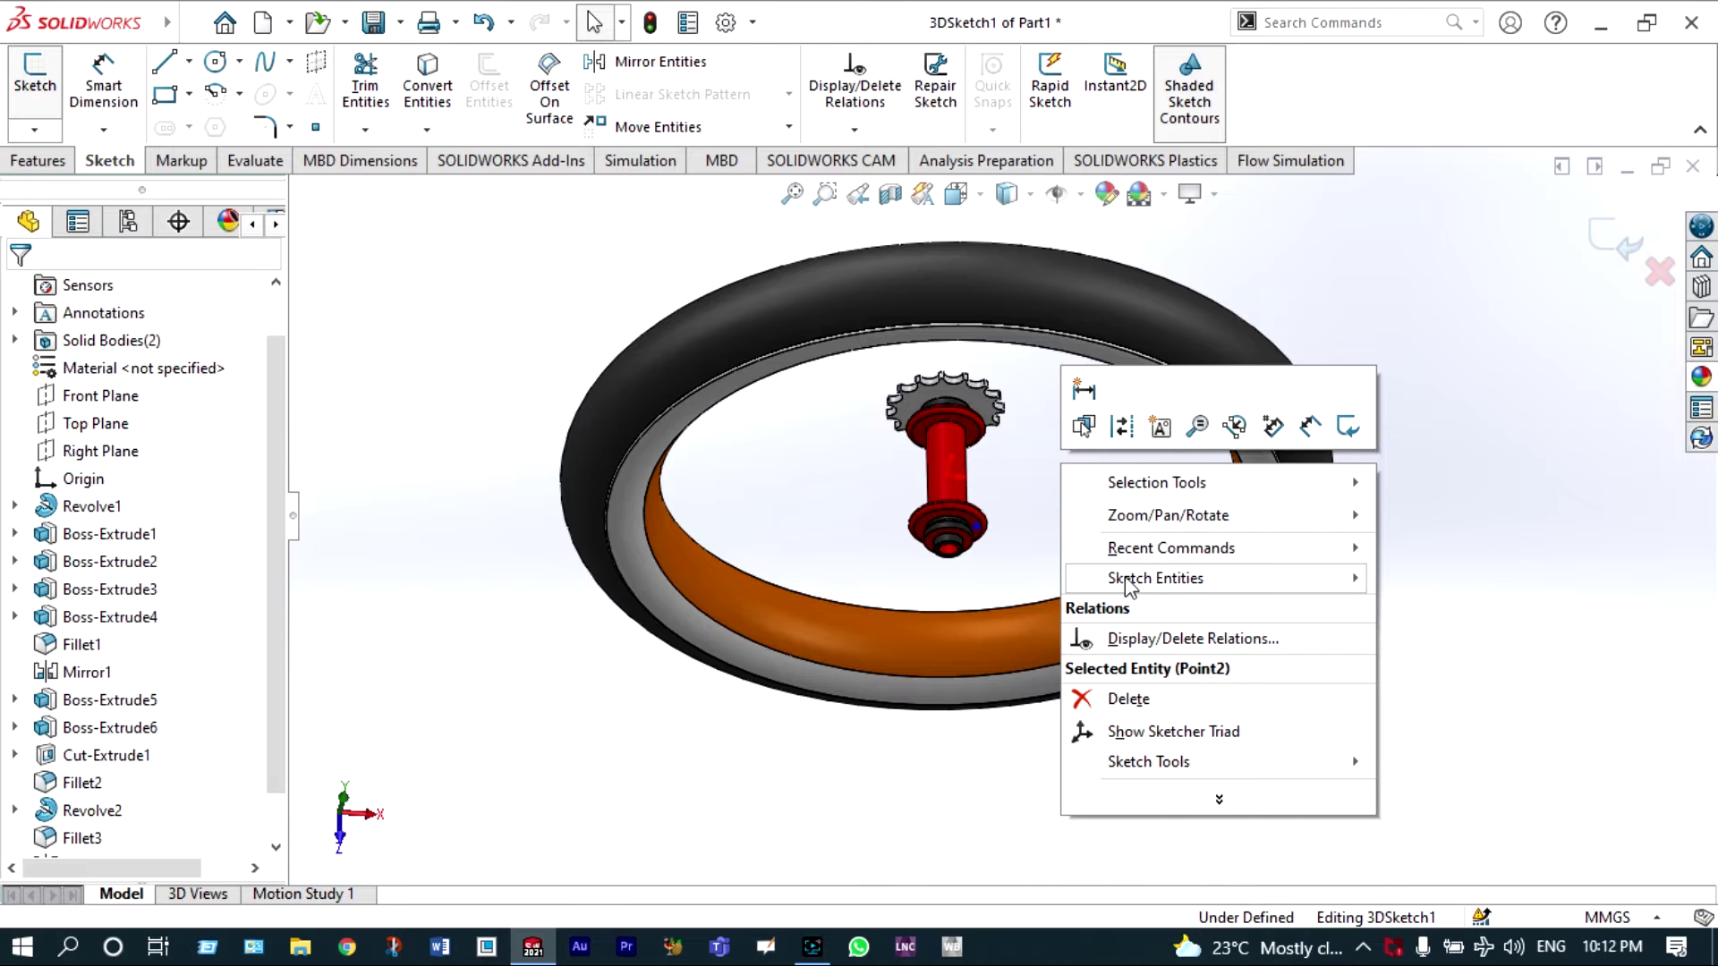
{"action": "mouse_move", "coordinate": [1129, 581]}
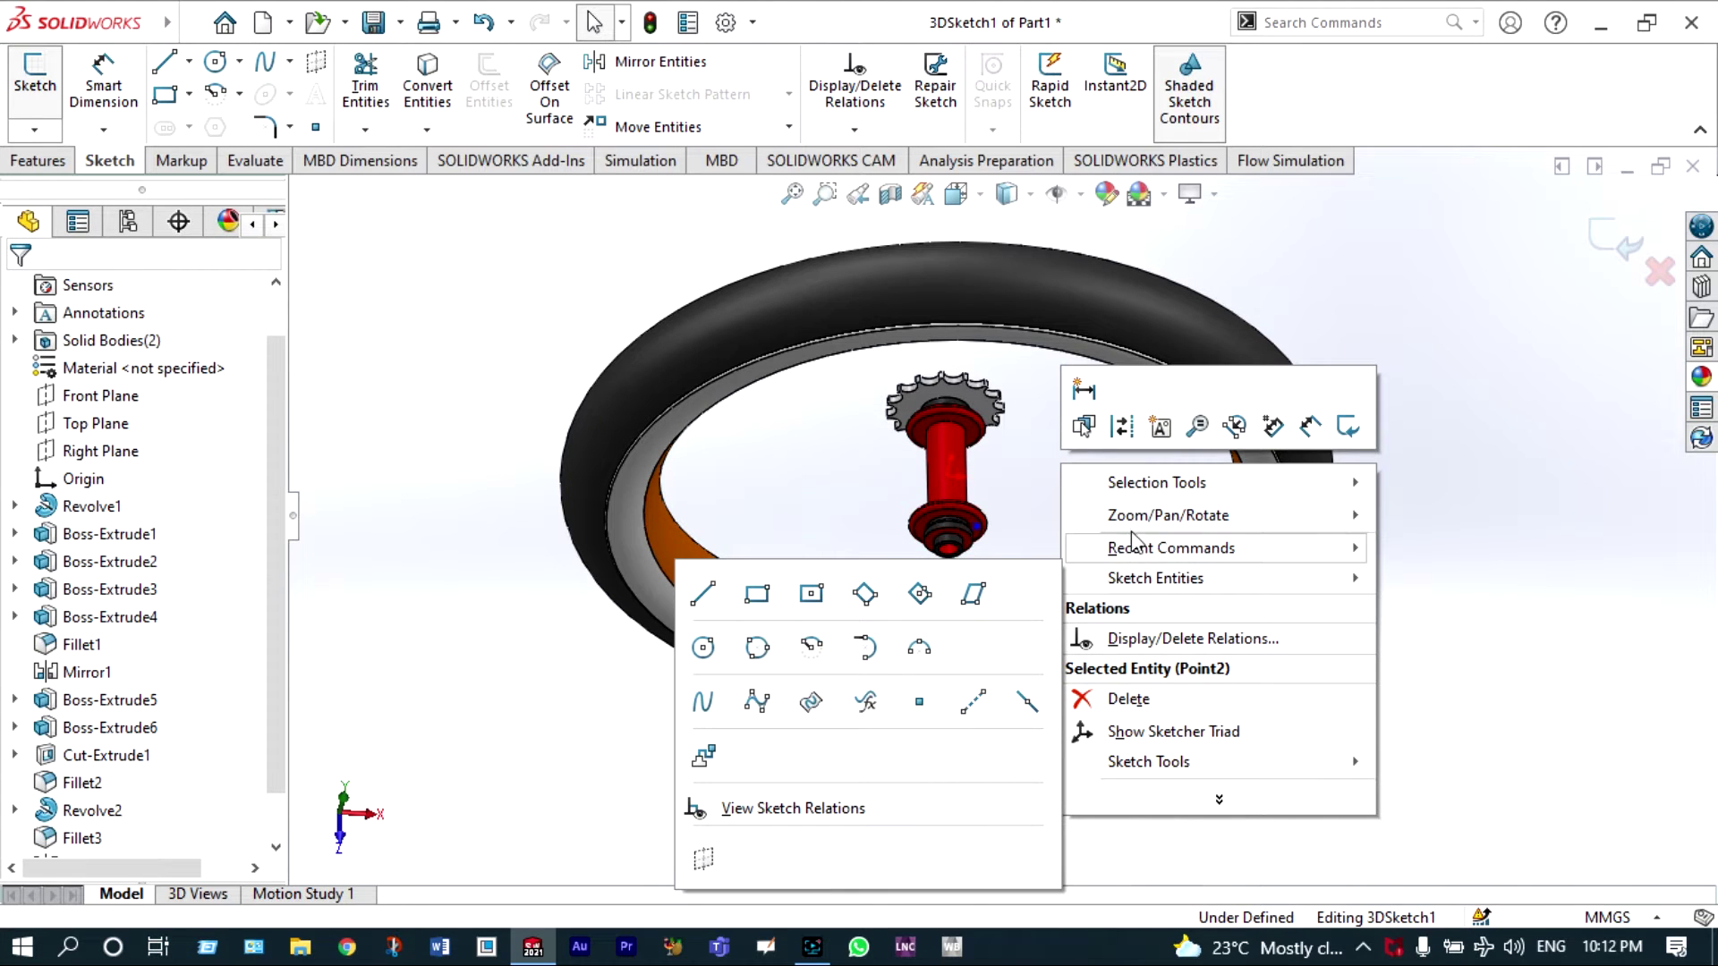
{"action": "middle_click_drag", "start_coordinate": [1130, 528], "coordinate": [931, 491]}
{"action": "scroll", "coordinate": [931, 491], "scroll_direction": "down", "scroll_amount": 5}
{"action": "scroll", "coordinate": [931, 490], "scroll_direction": "down", "scroll_amount": 3}
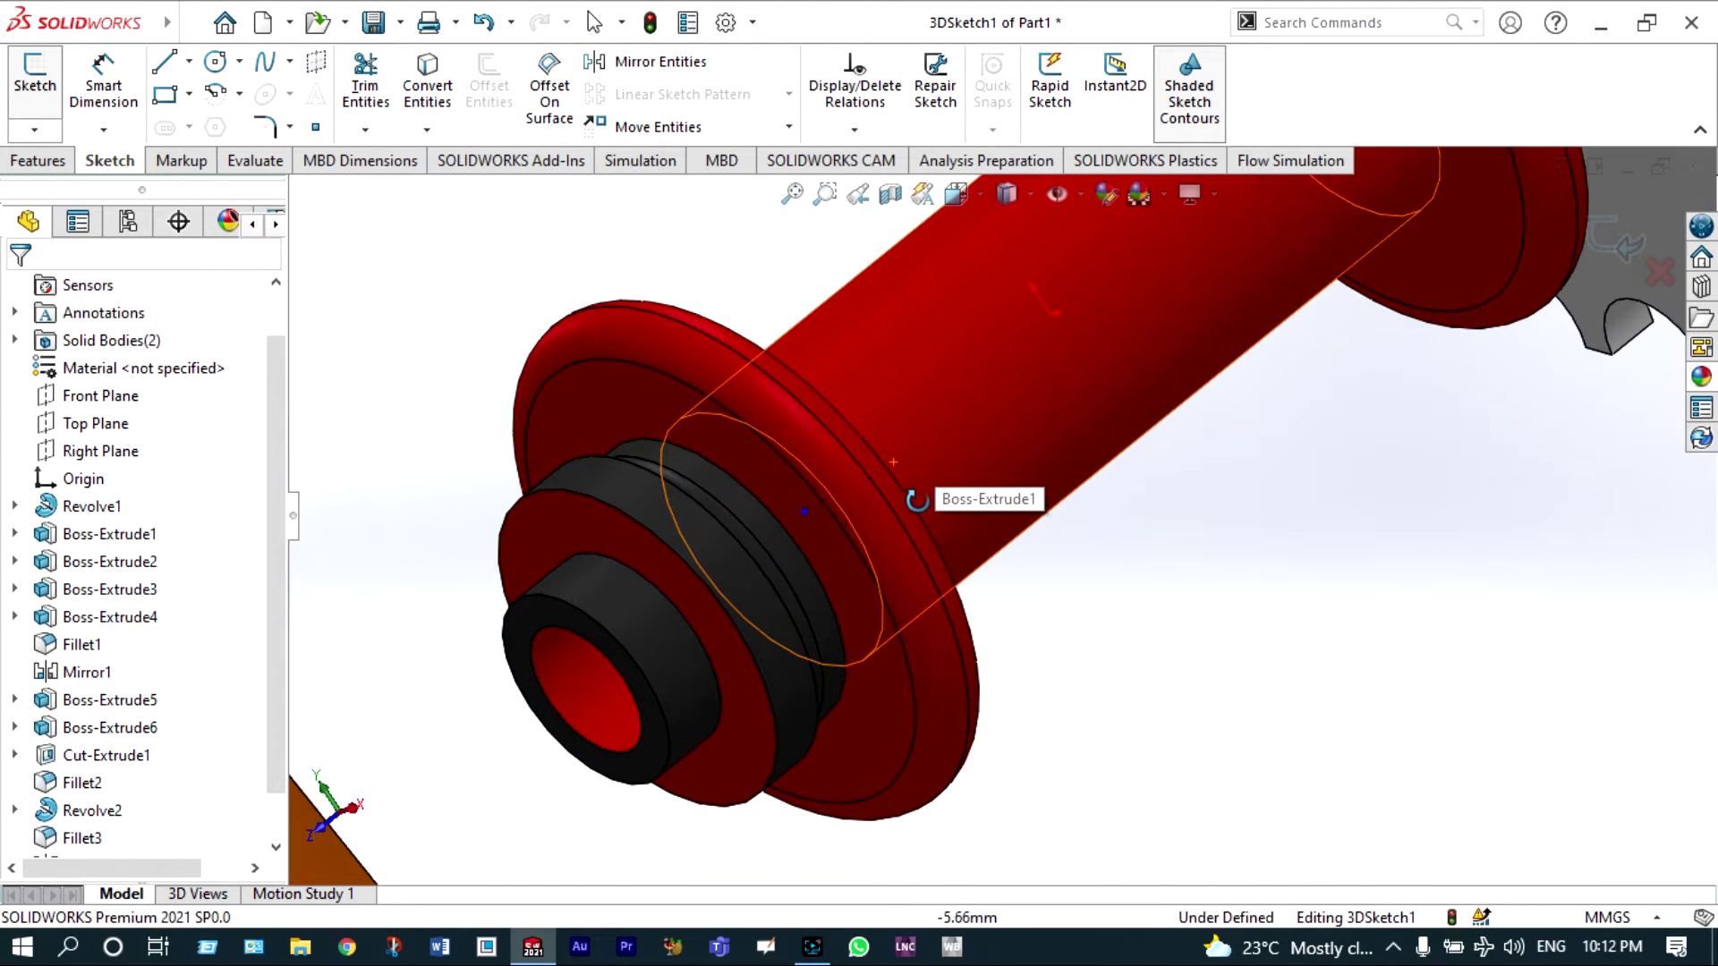
{"action": "scroll", "coordinate": [815, 529], "scroll_direction": "down", "scroll_amount": 2}
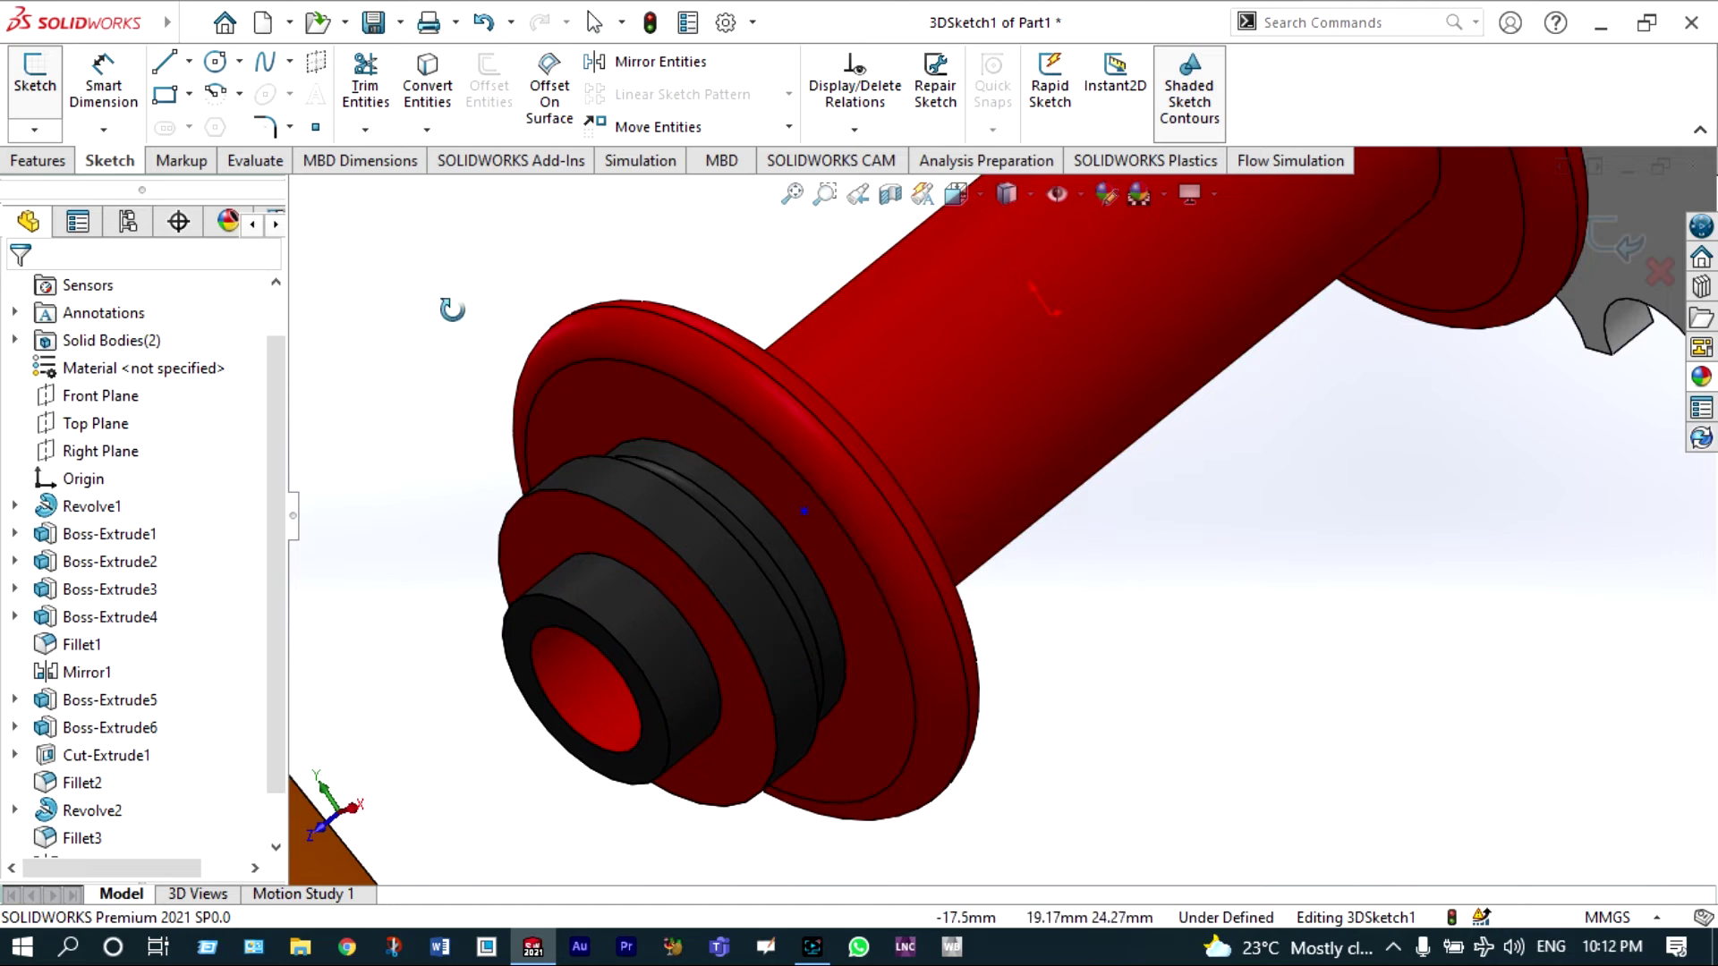
{"action": "left_click", "coordinate": [34, 131]}
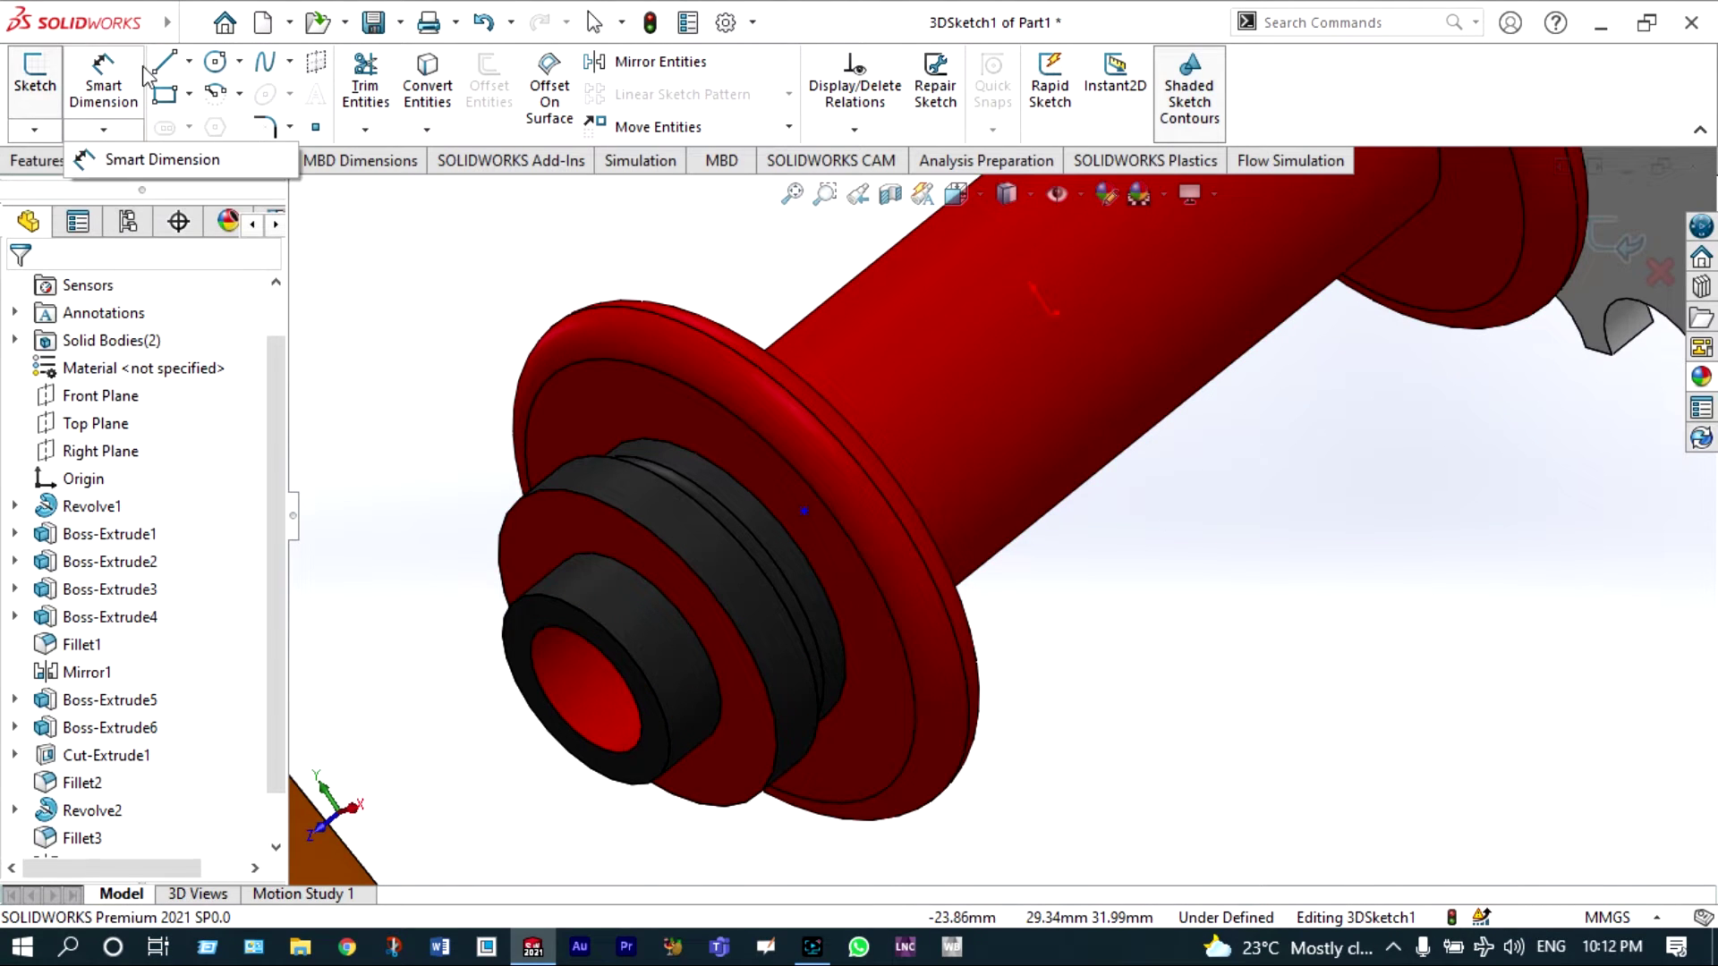
{"action": "left_click", "coordinate": [188, 60]}
{"action": "left_click", "coordinate": [224, 86]}
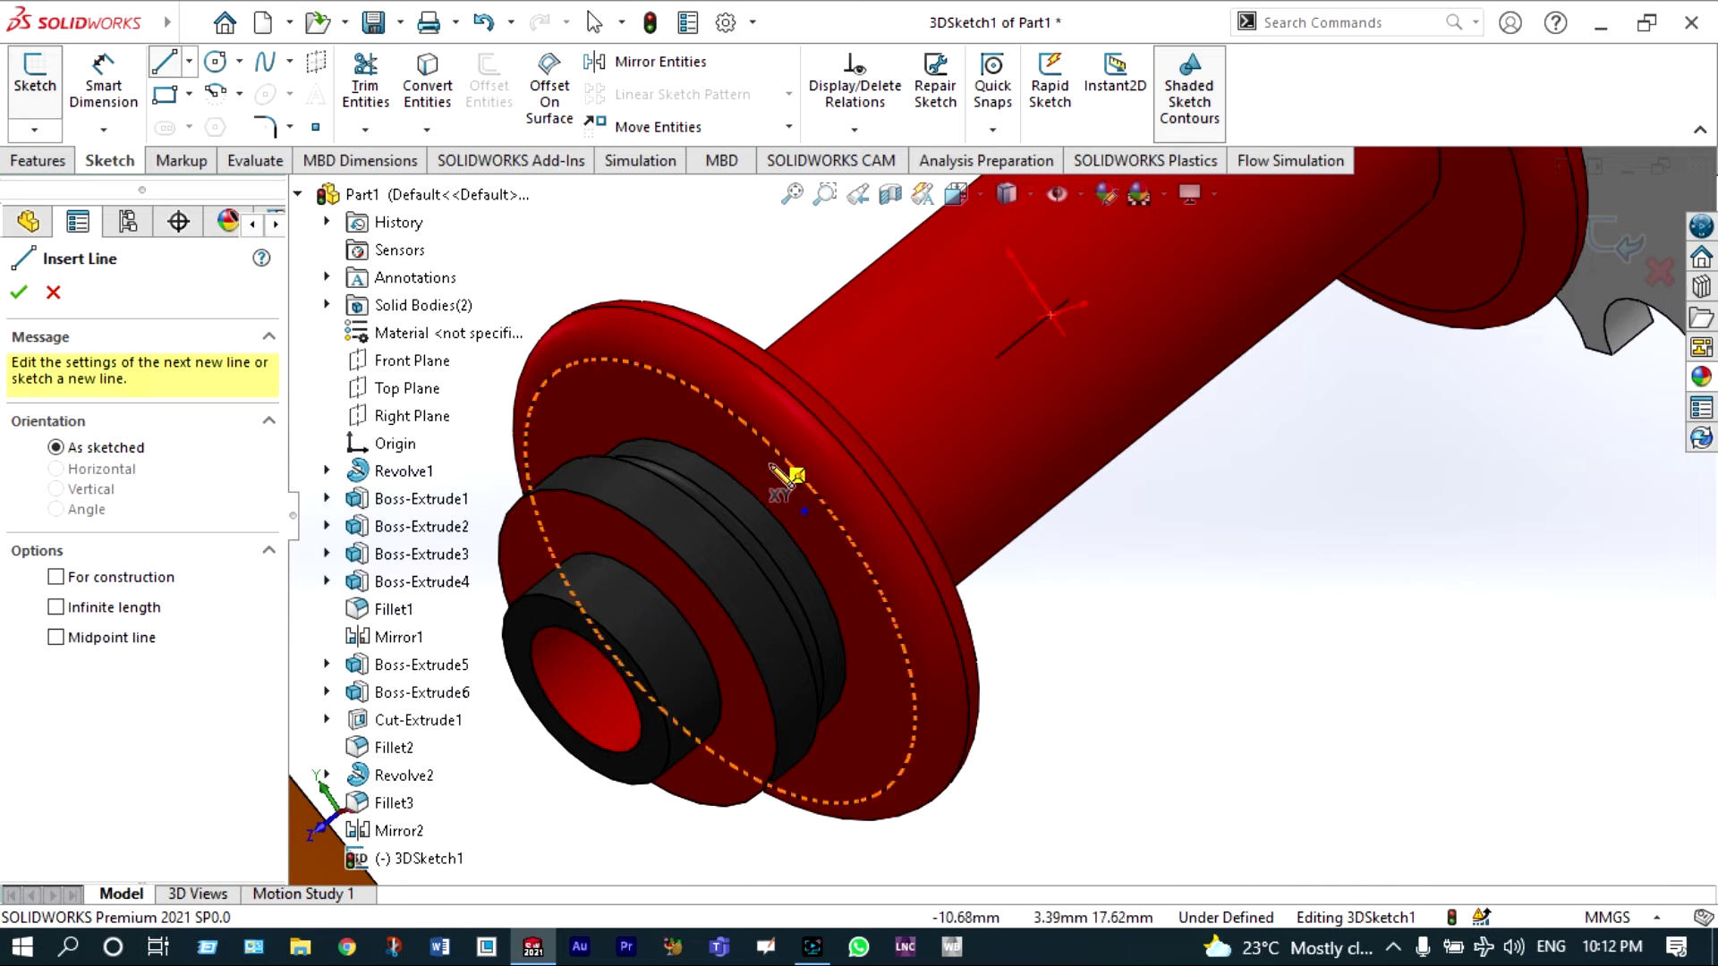
{"action": "left_click", "coordinate": [804, 517]}
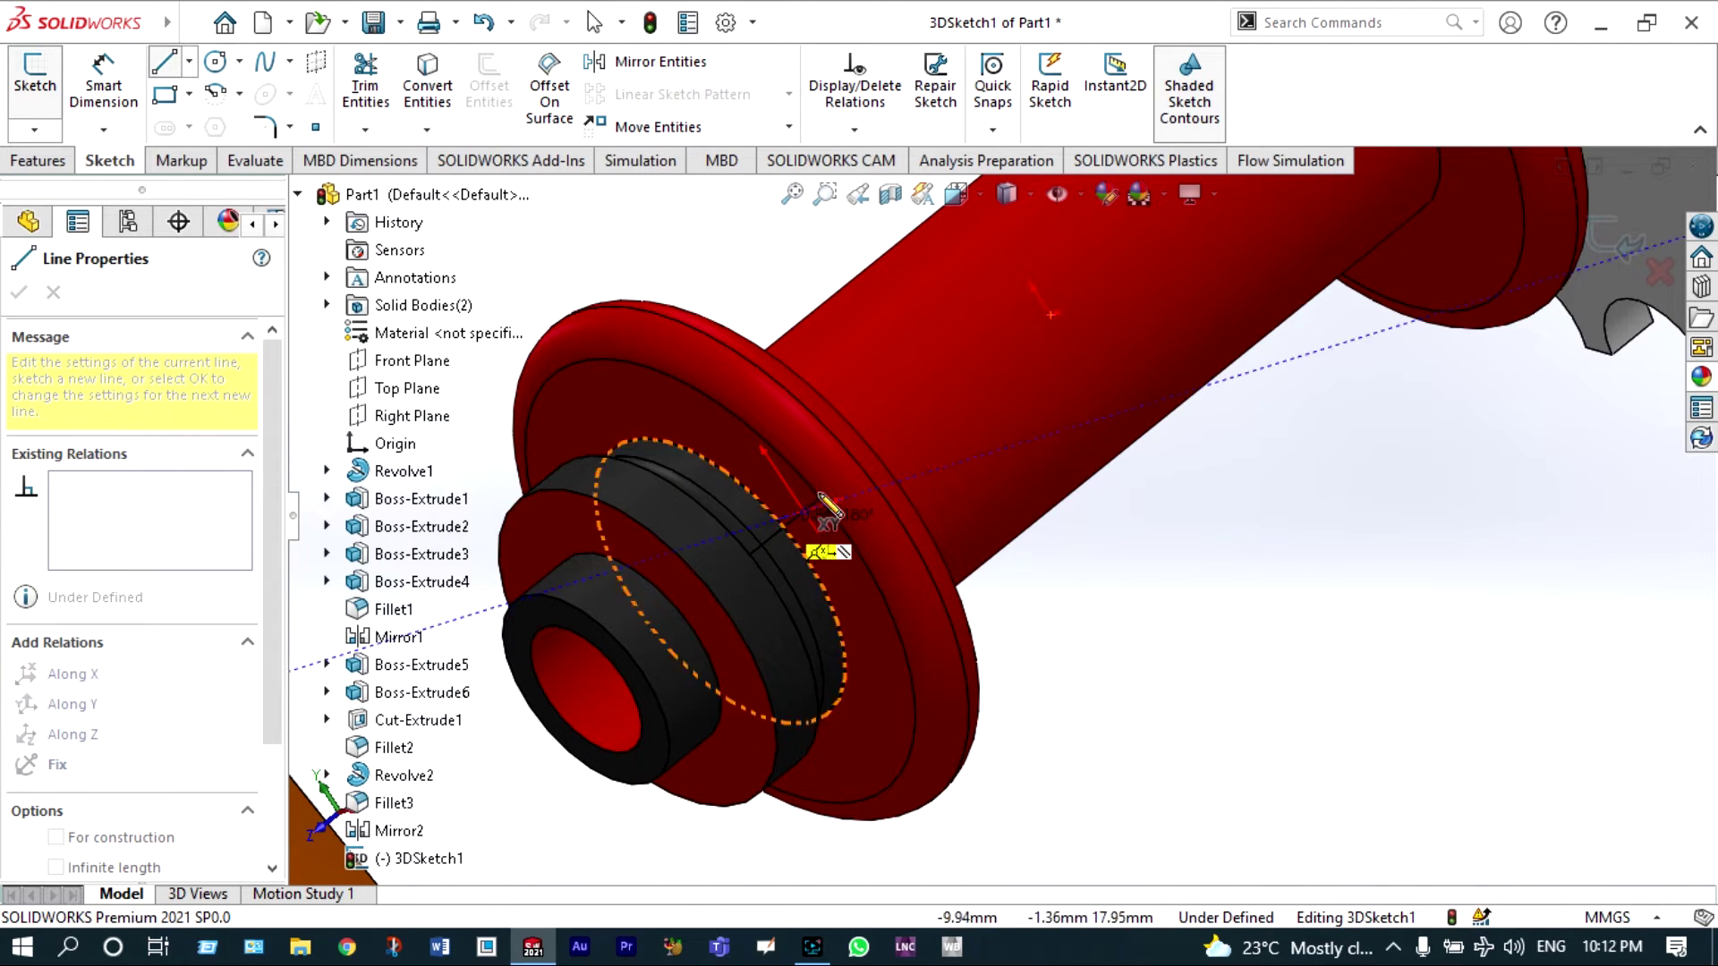
{"action": "left_click", "coordinate": [903, 434]}
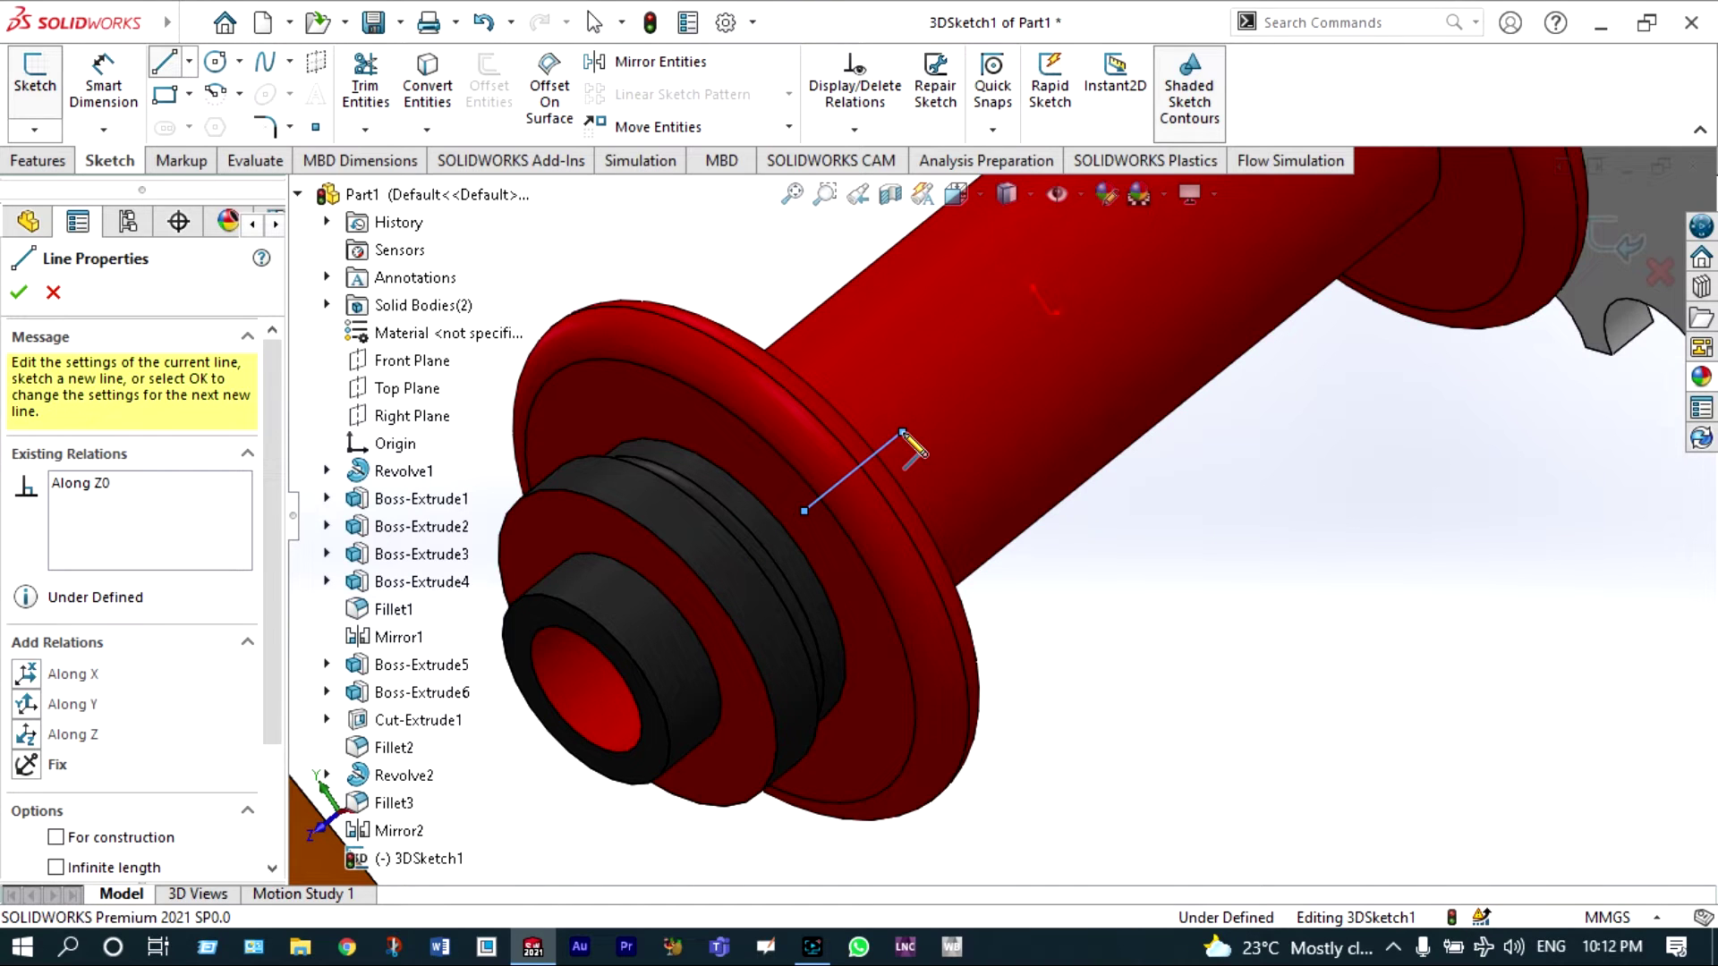
{"action": "key", "text": "Escape"}
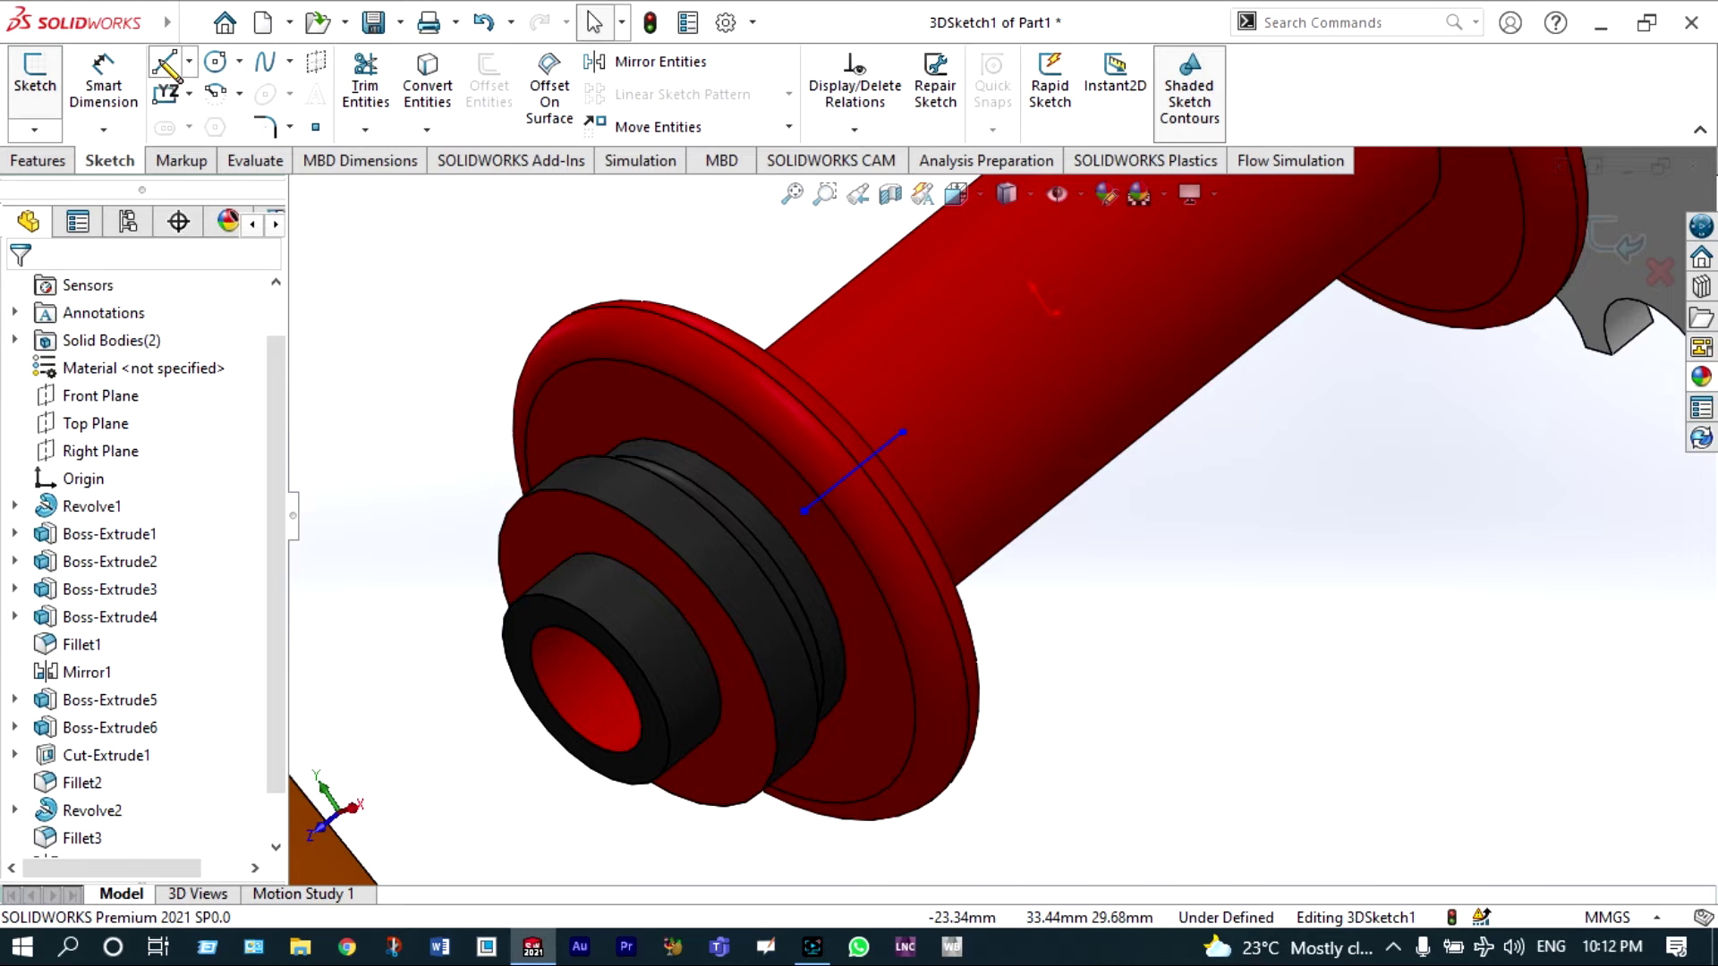
- Sketch a short line from the flange point outward, roughly parallel to the hub axis
{"action": "key", "text": "l"}
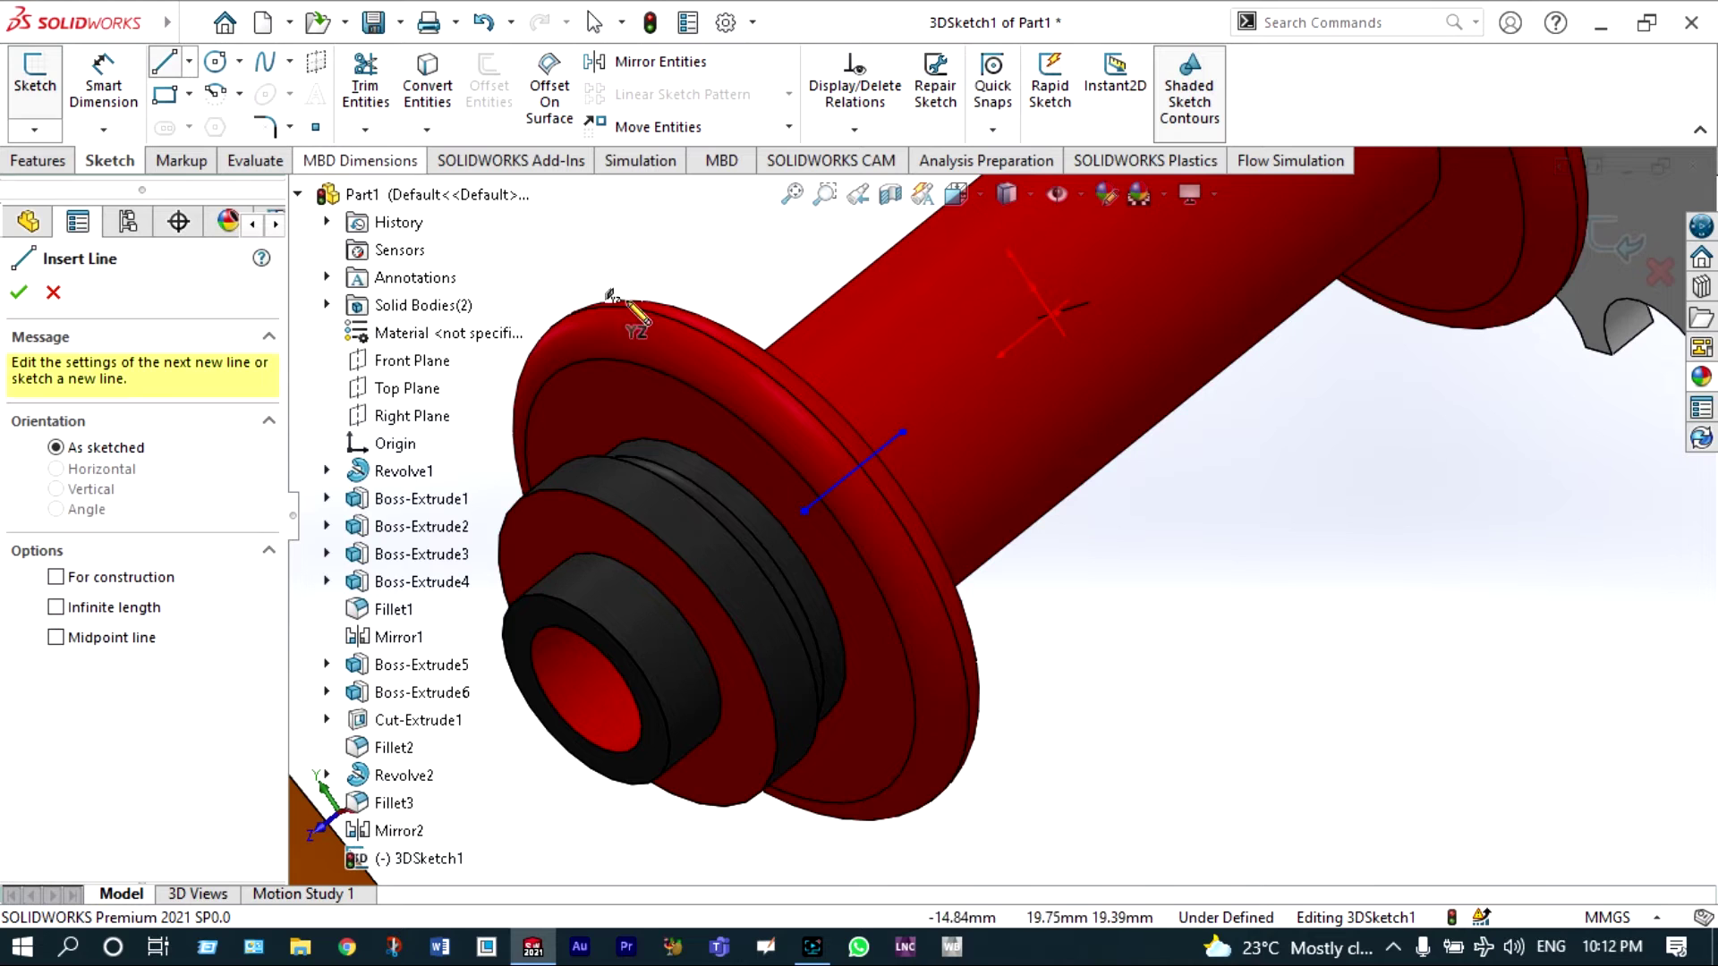
{"action": "left_click", "coordinate": [804, 510]}
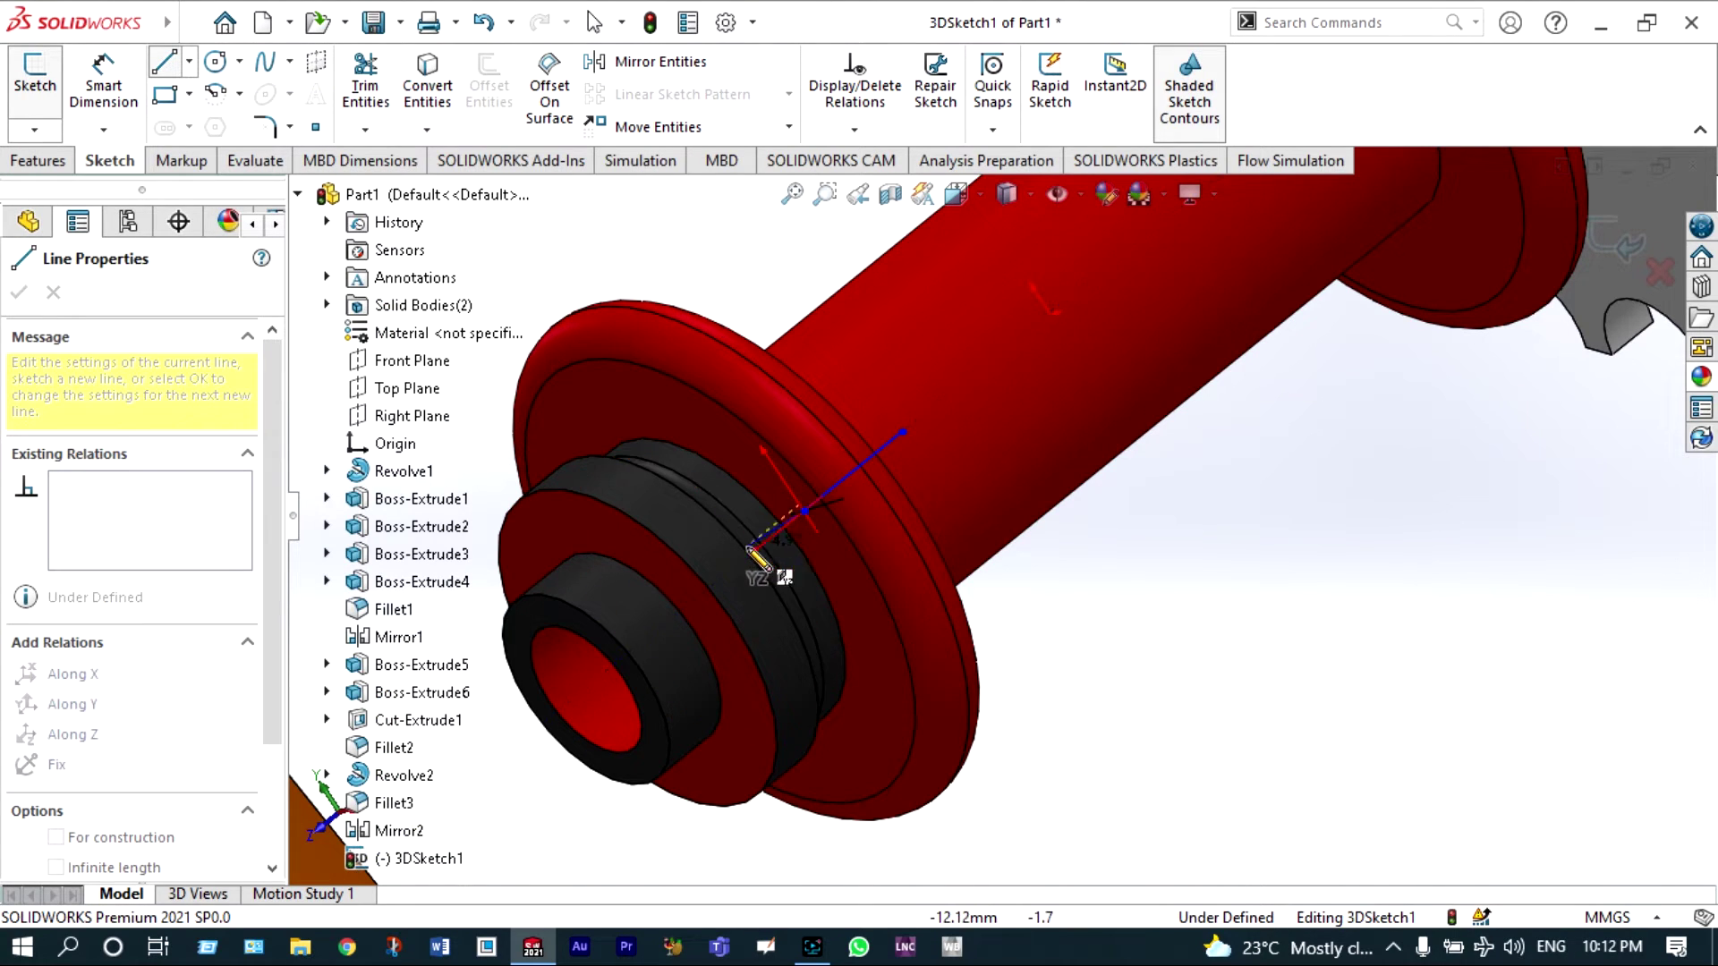
{"action": "left_click", "coordinate": [783, 528]}
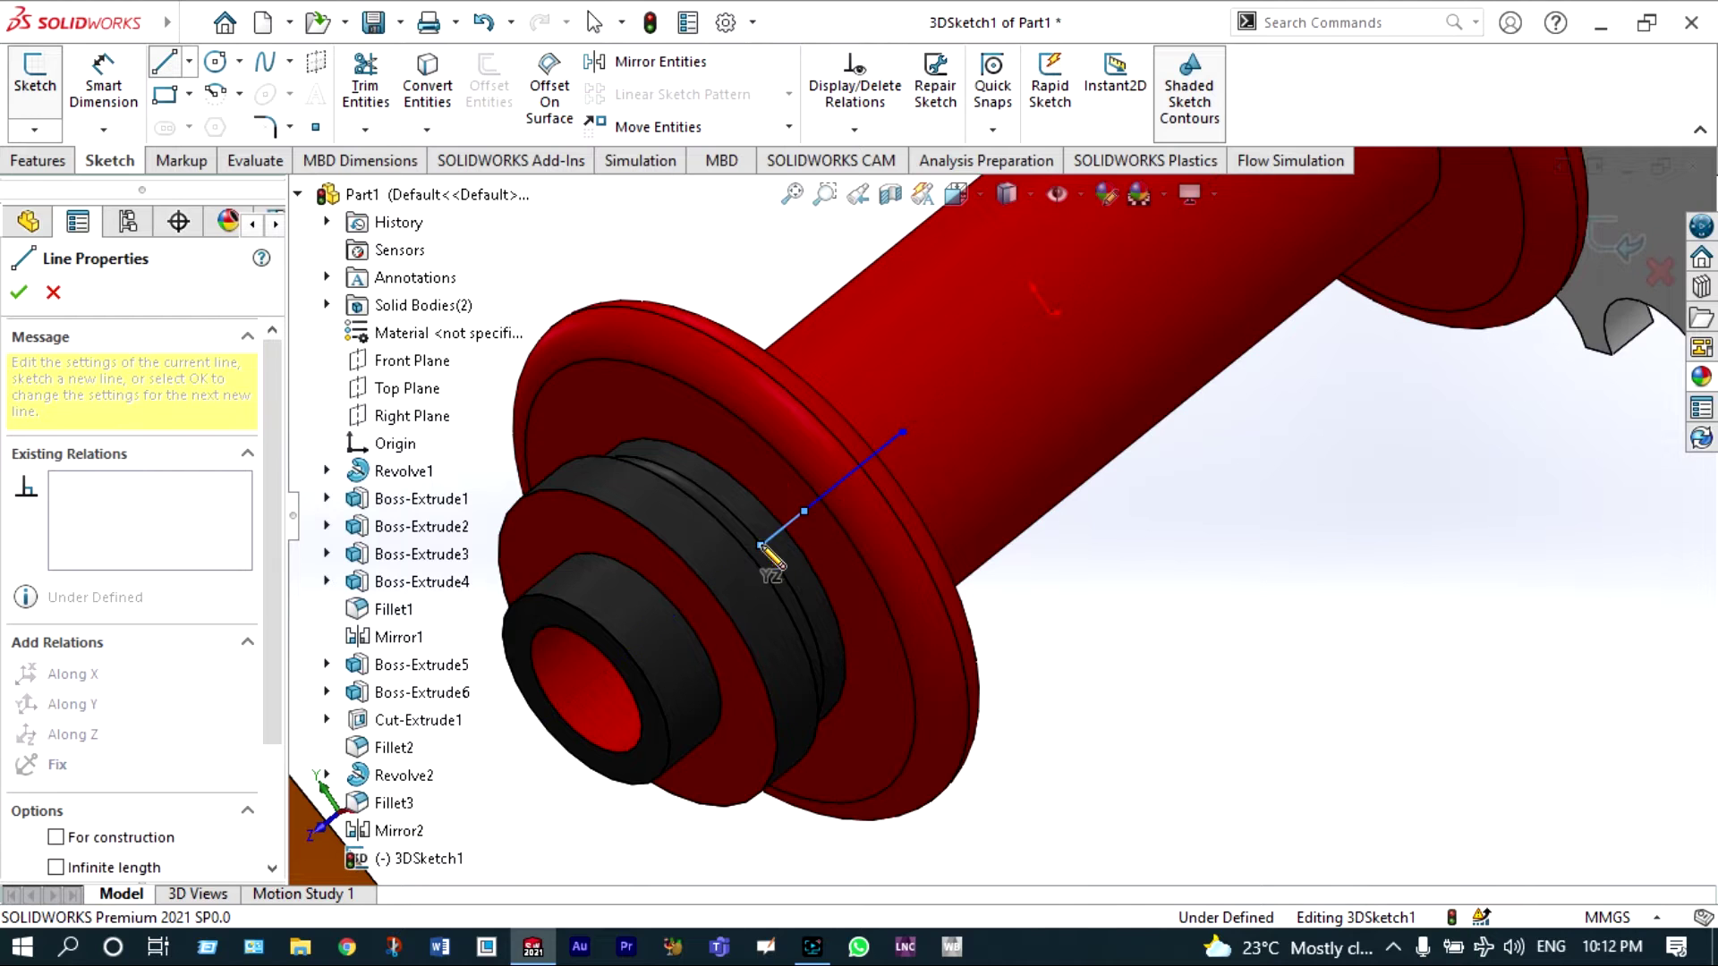
{"action": "key", "text": "Escape"}
- Sketch a long line connecting the rim point to the outer end of the short line at the hub flange
{"action": "scroll", "coordinate": [978, 586], "scroll_direction": "up", "scroll_amount": 6}
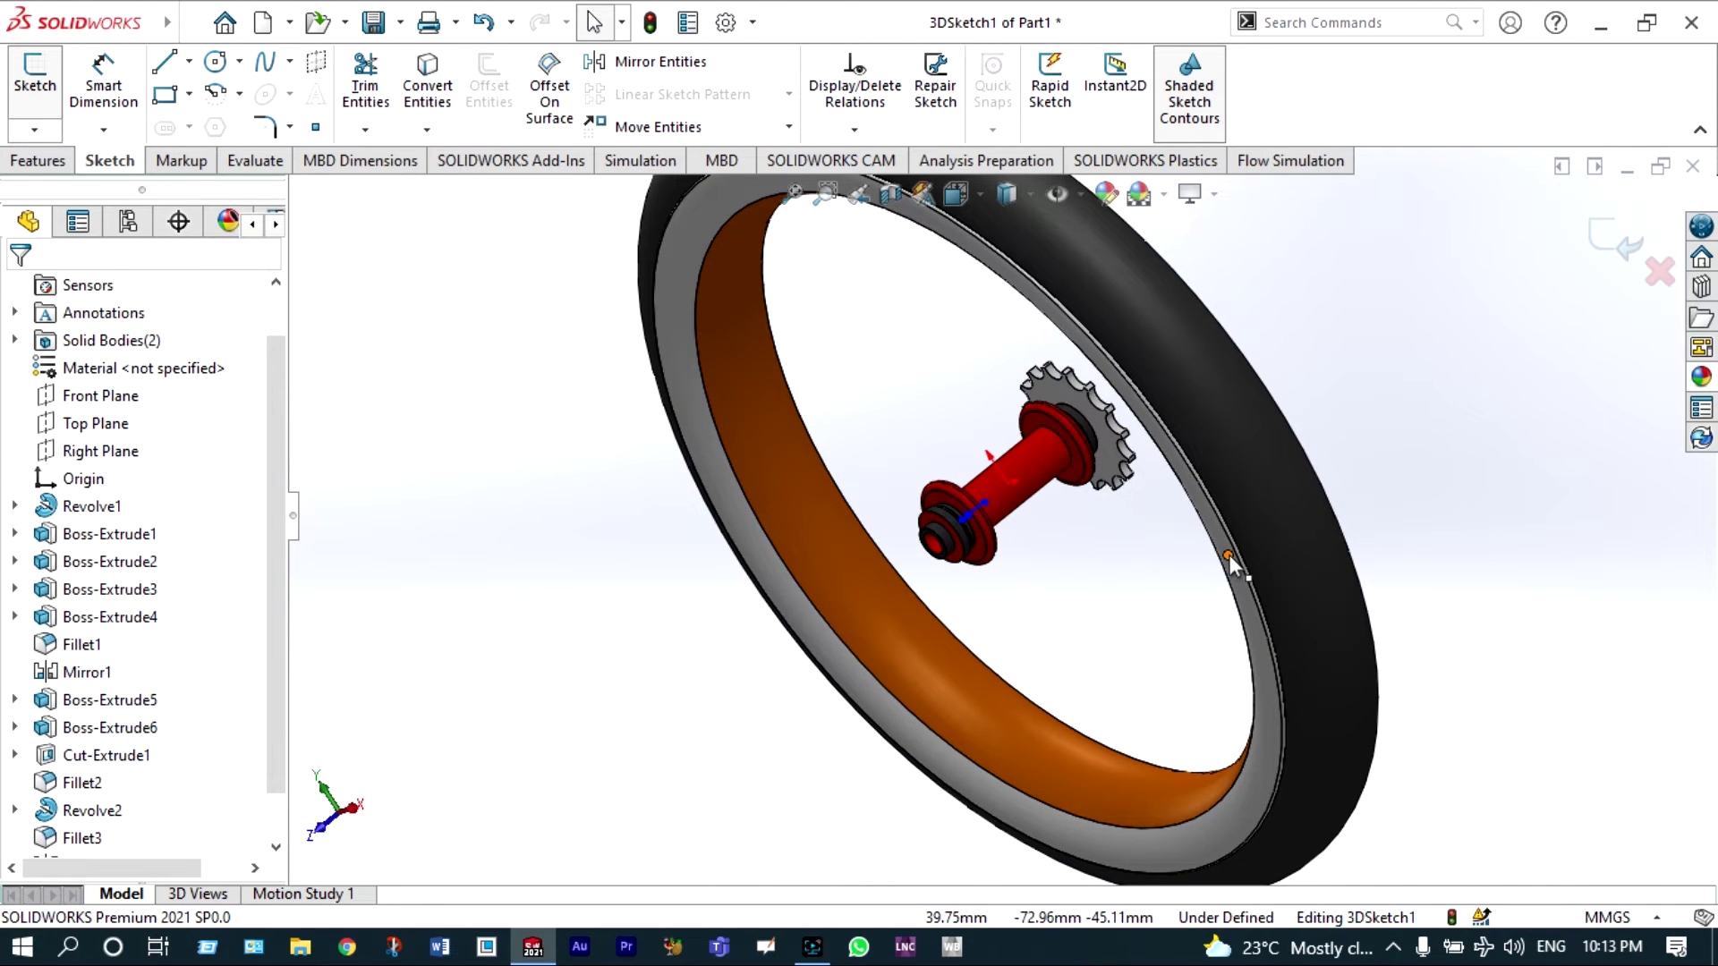
{"action": "scroll", "coordinate": [1235, 550], "scroll_direction": "down", "scroll_amount": 3}
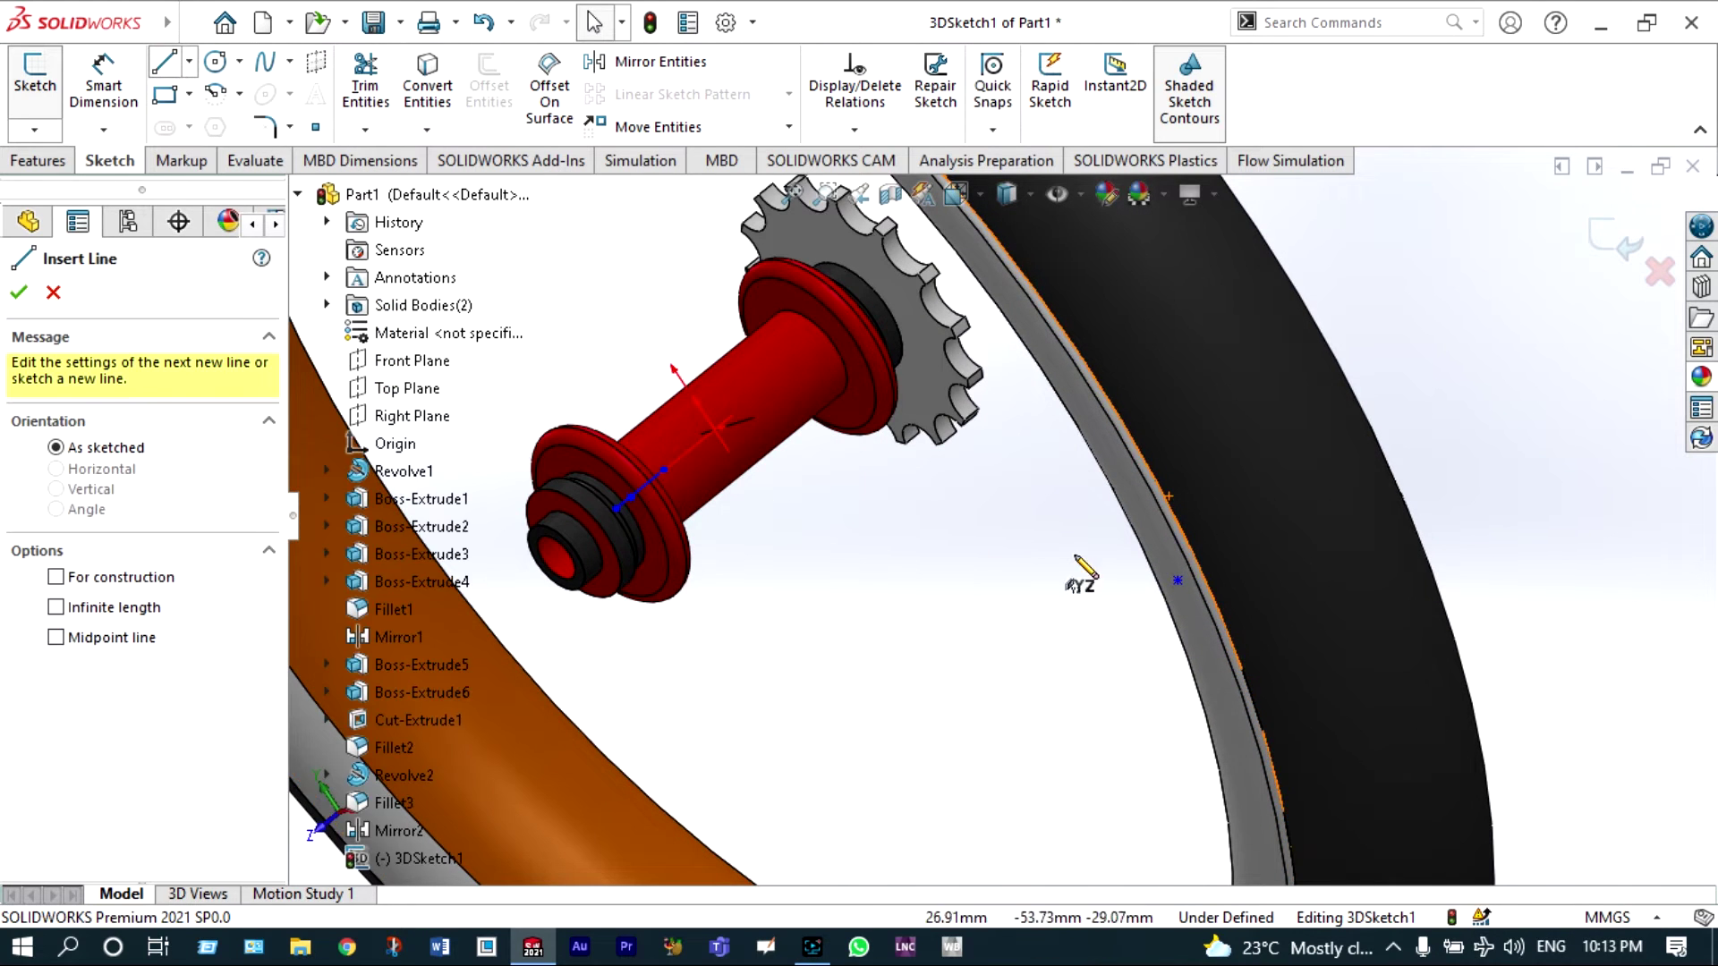
{"action": "scroll", "coordinate": [537, 510], "scroll_direction": "up", "scroll_amount": 5}
{"action": "left_click", "coordinate": [756, 507]}
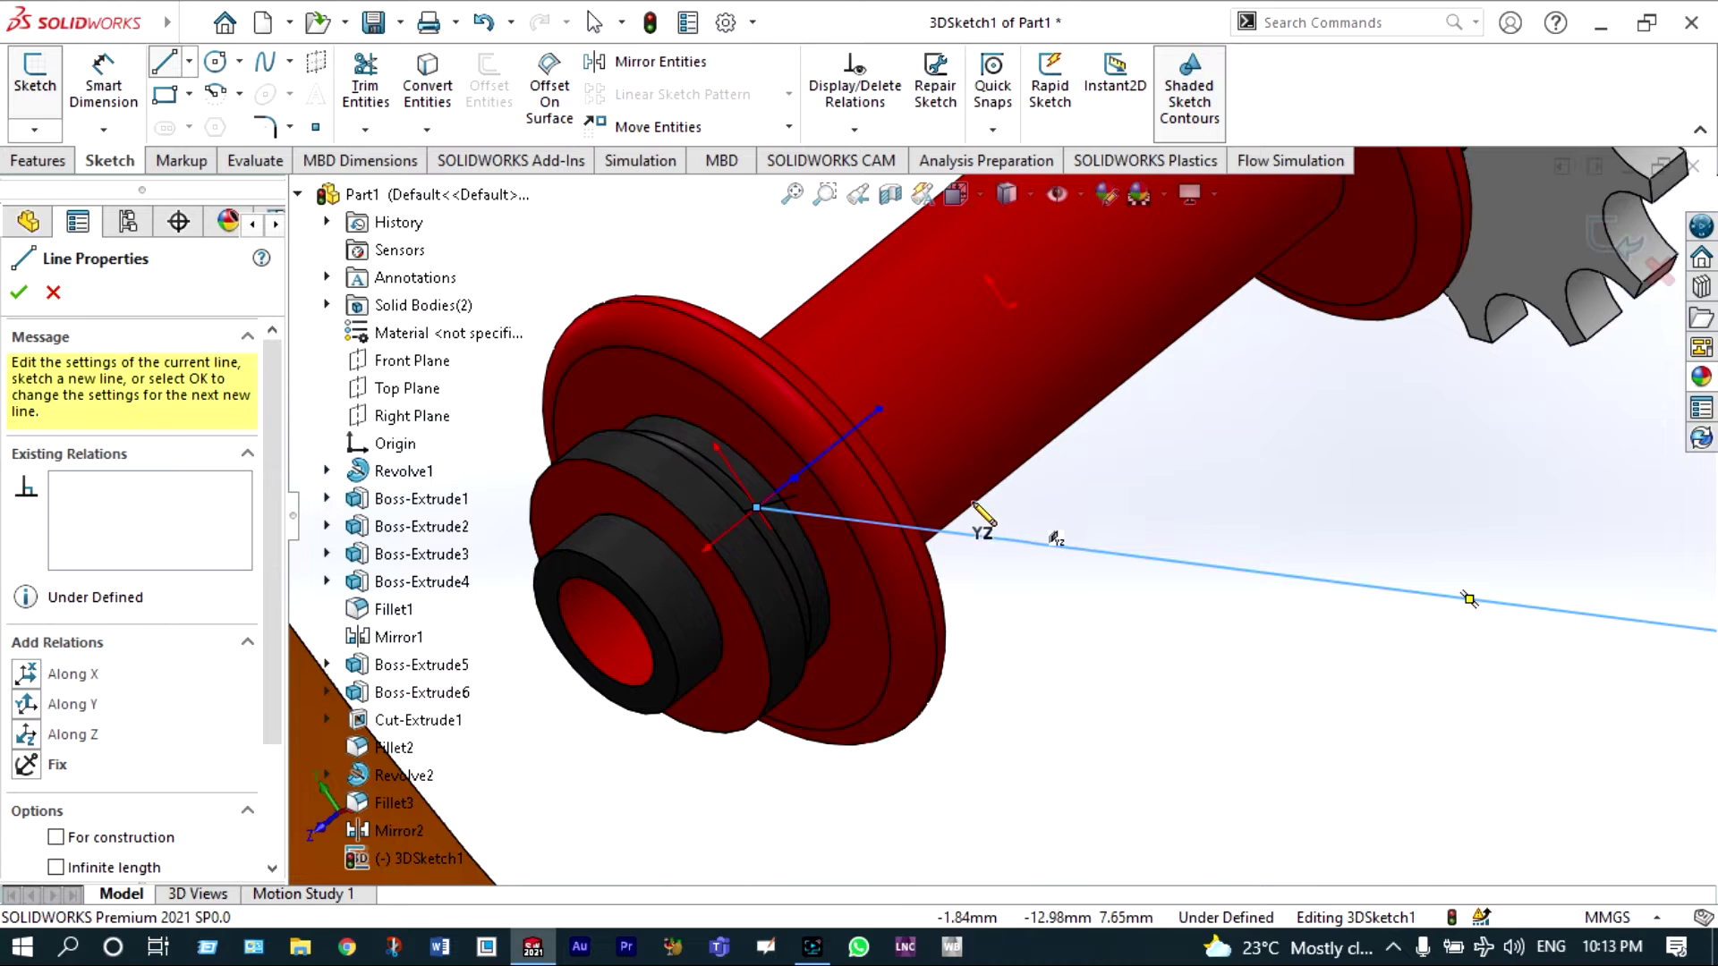
{"action": "scroll", "coordinate": [980, 503], "scroll_direction": "down", "scroll_amount": 1}
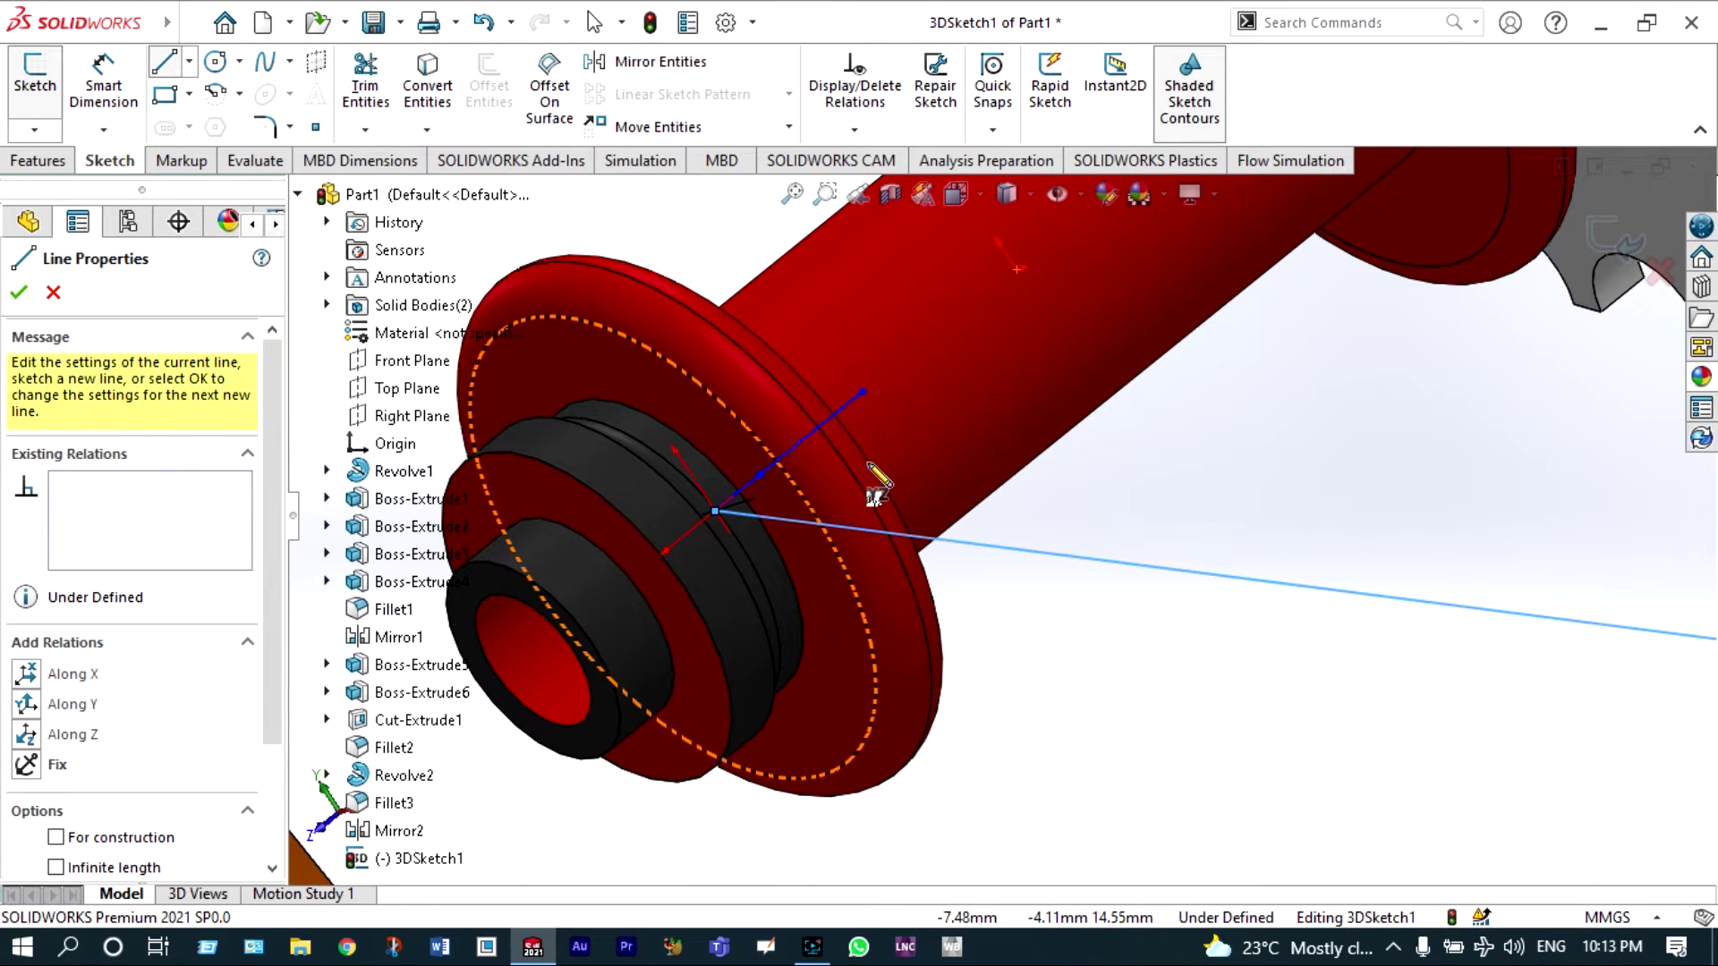
{"action": "scroll", "coordinate": [868, 465], "scroll_direction": "up", "scroll_amount": 5}
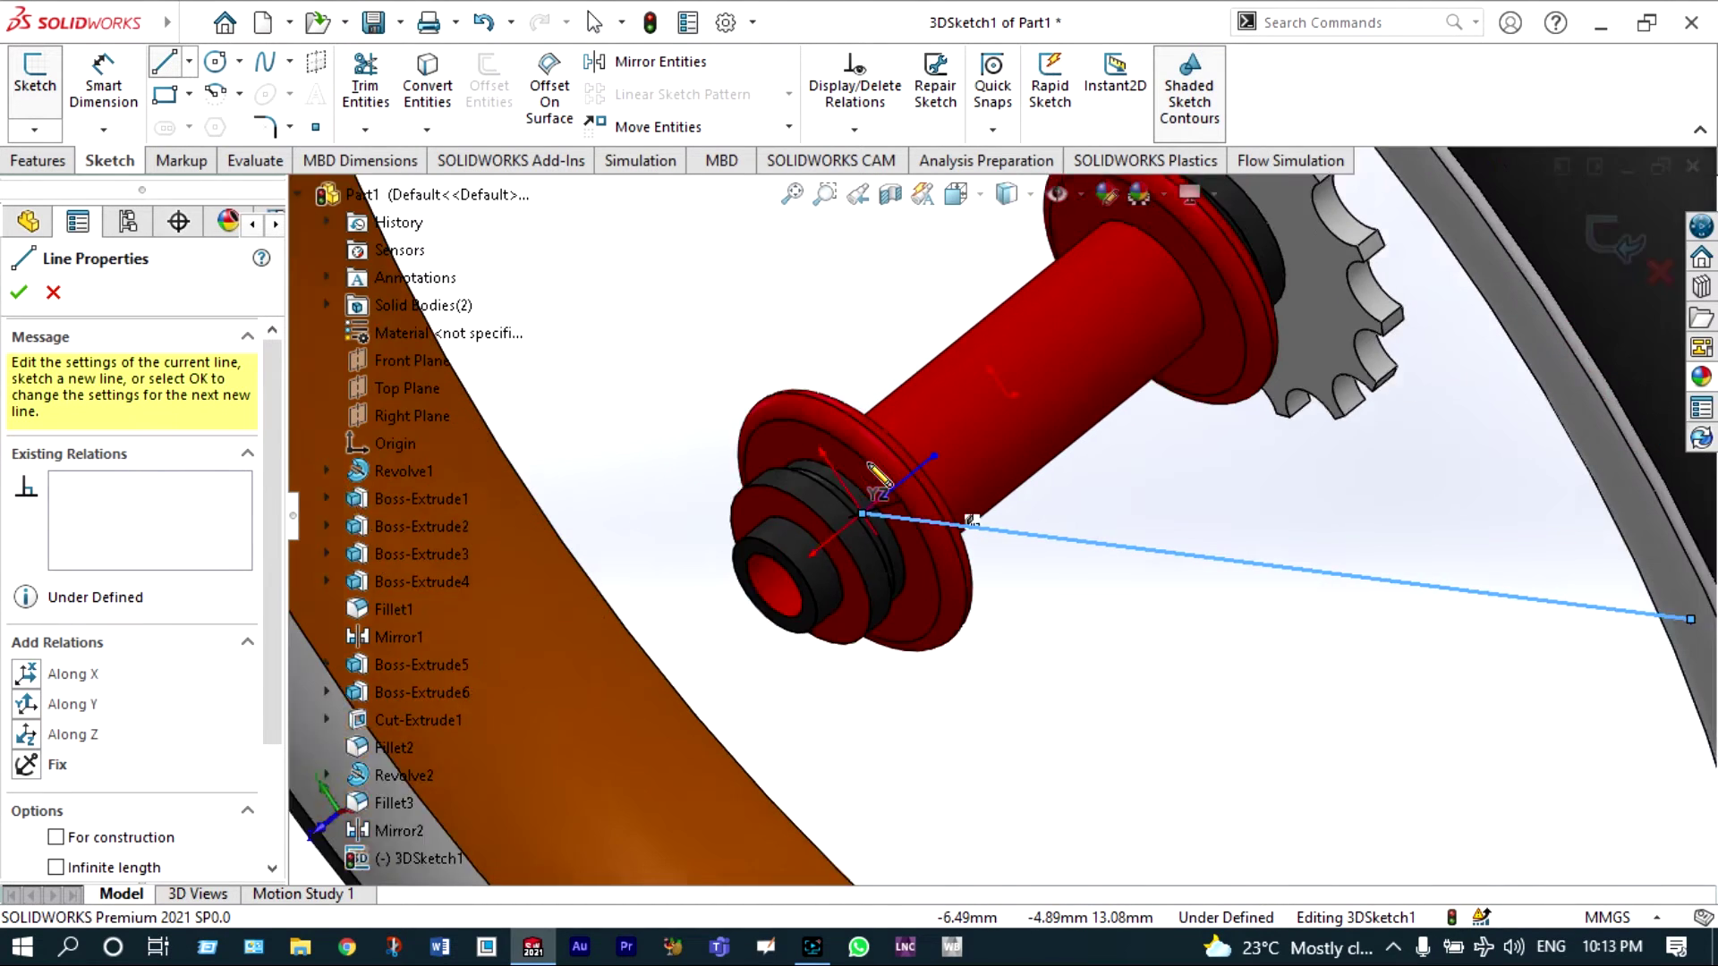
{"action": "key", "text": "Escape"}
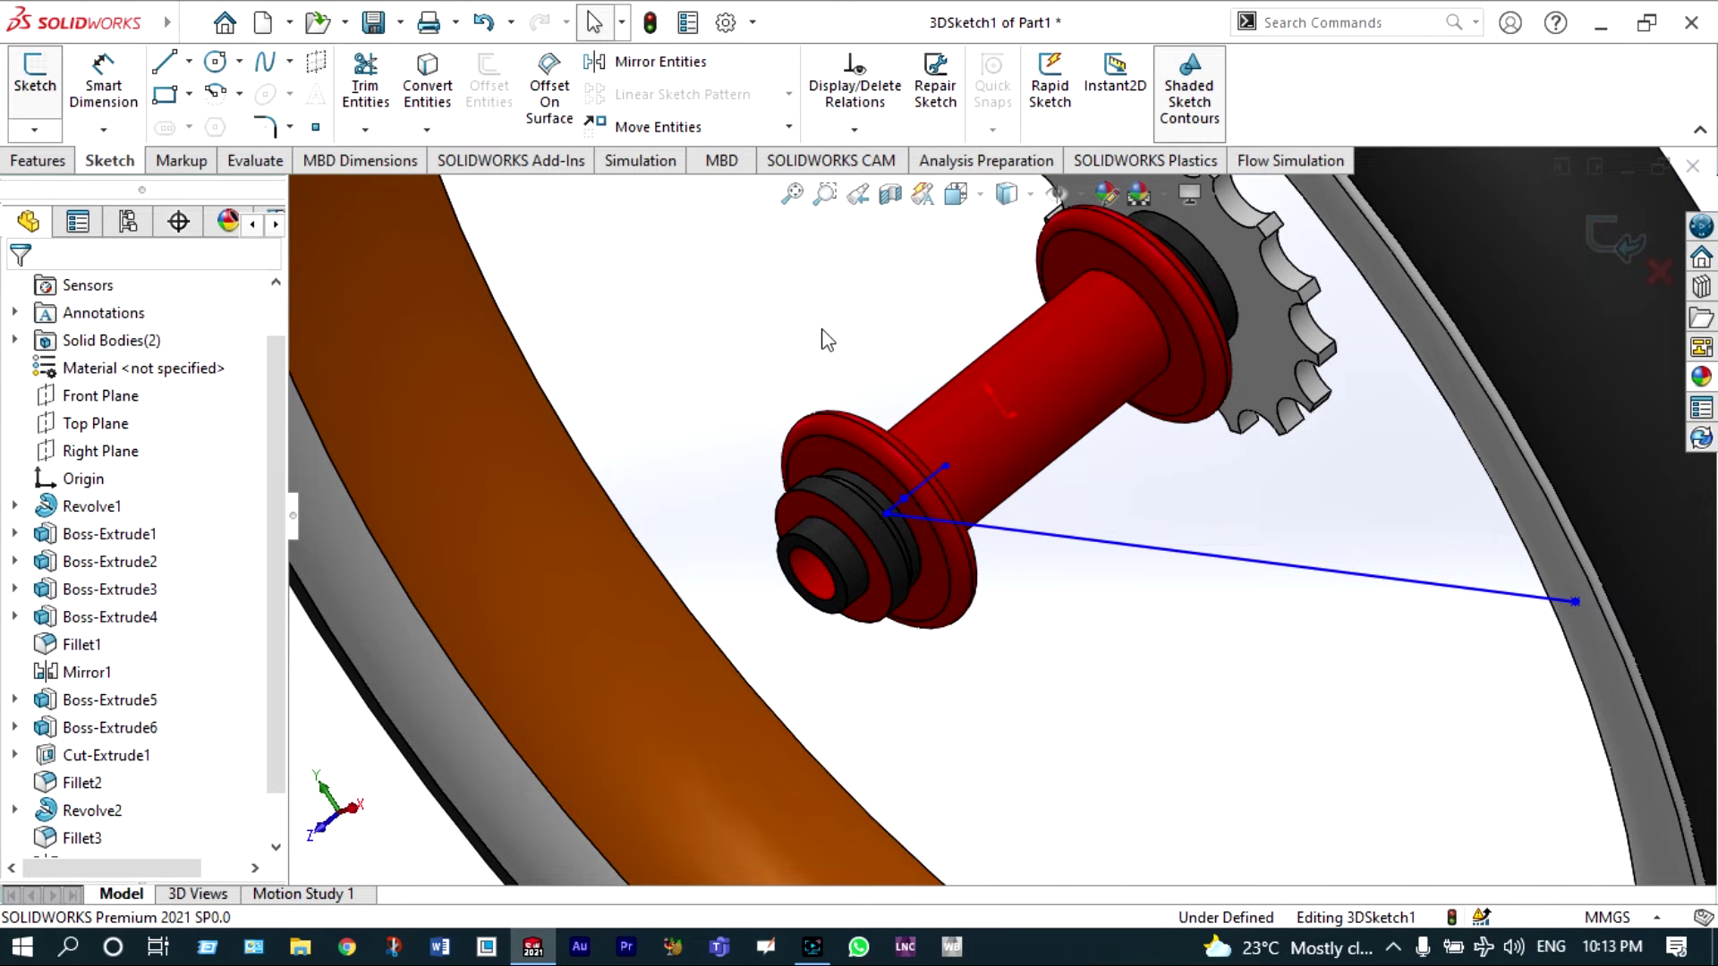
- Dimension the inner sketch line running through the hub flange to a length of 8 mm
{"action": "right_click", "coordinate": [823, 333]}
{"action": "mouse_move", "coordinate": [1047, 383]}
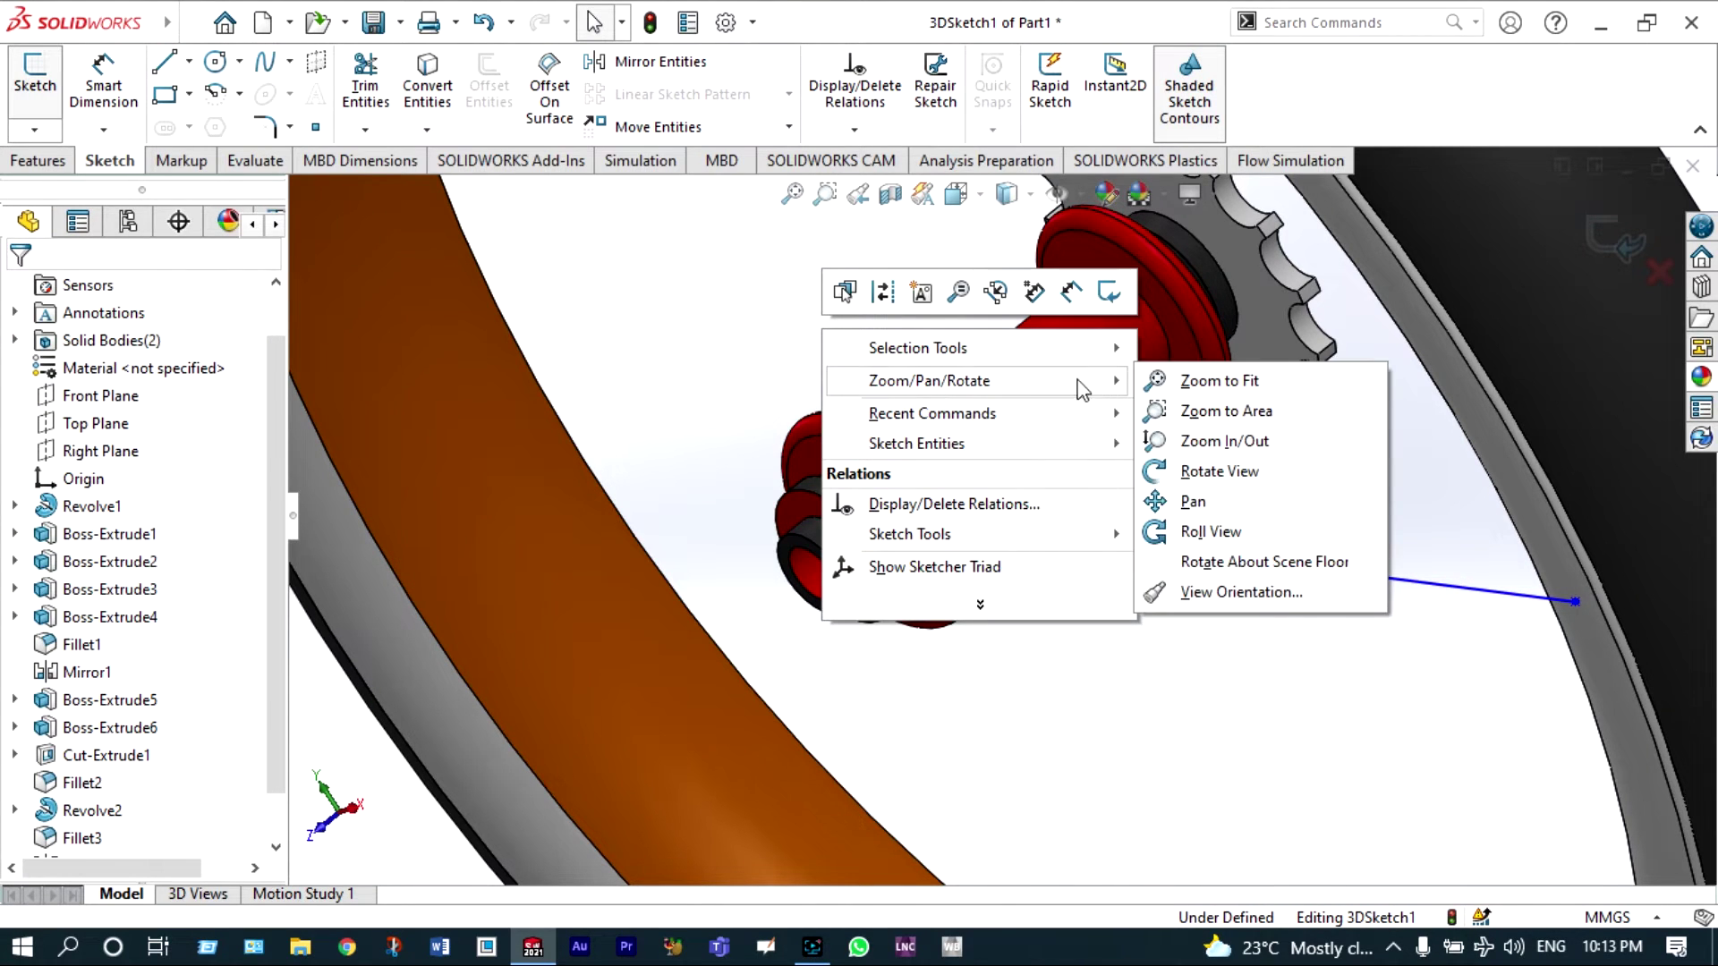
{"action": "left_click", "coordinate": [1168, 471]}
{"action": "left_click_drag", "start_coordinate": [1243, 453], "coordinate": [1218, 576]}
{"action": "scroll", "coordinate": [1218, 576], "scroll_direction": "down", "scroll_amount": 5}
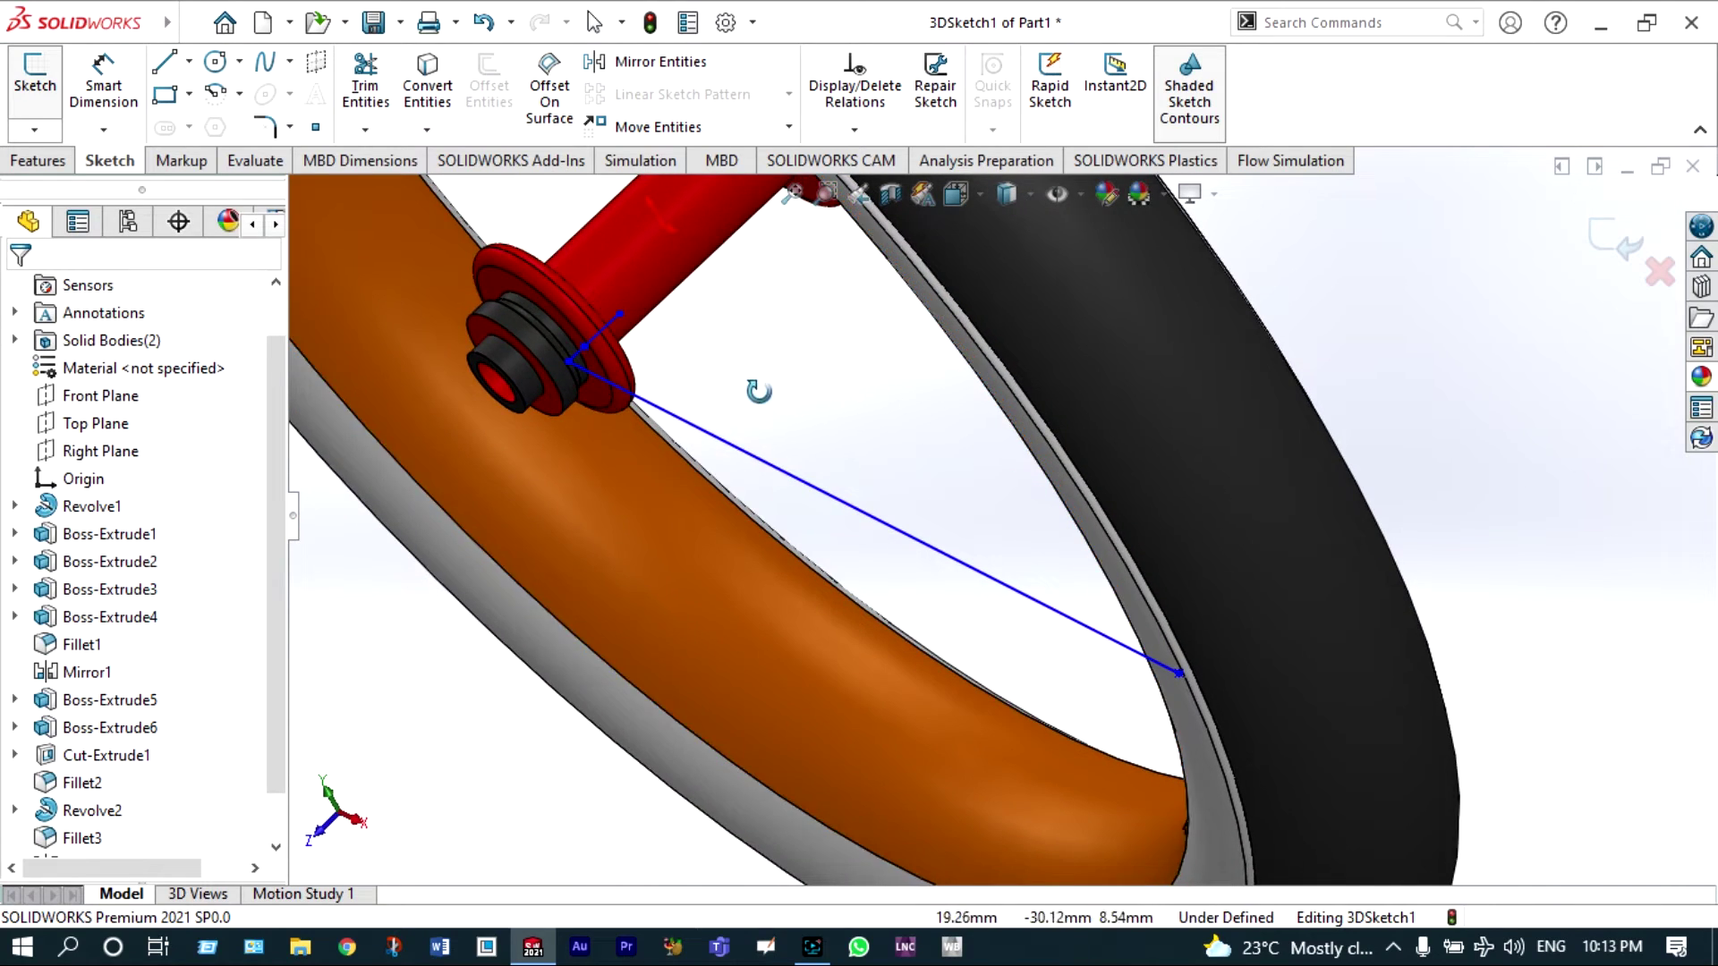
{"action": "scroll", "coordinate": [741, 374], "scroll_direction": "down", "scroll_amount": 5}
{"action": "mouse_move", "coordinate": [741, 375]}
{"action": "left_mouse_down"}
{"action": "mouse_move", "coordinate": [600, 636]}
{"action": "mouse_move", "coordinate": [721, 510]}
{"action": "mouse_move", "coordinate": [758, 498]}
{"action": "mouse_move", "coordinate": [793, 526]}
{"action": "left_mouse_up"}
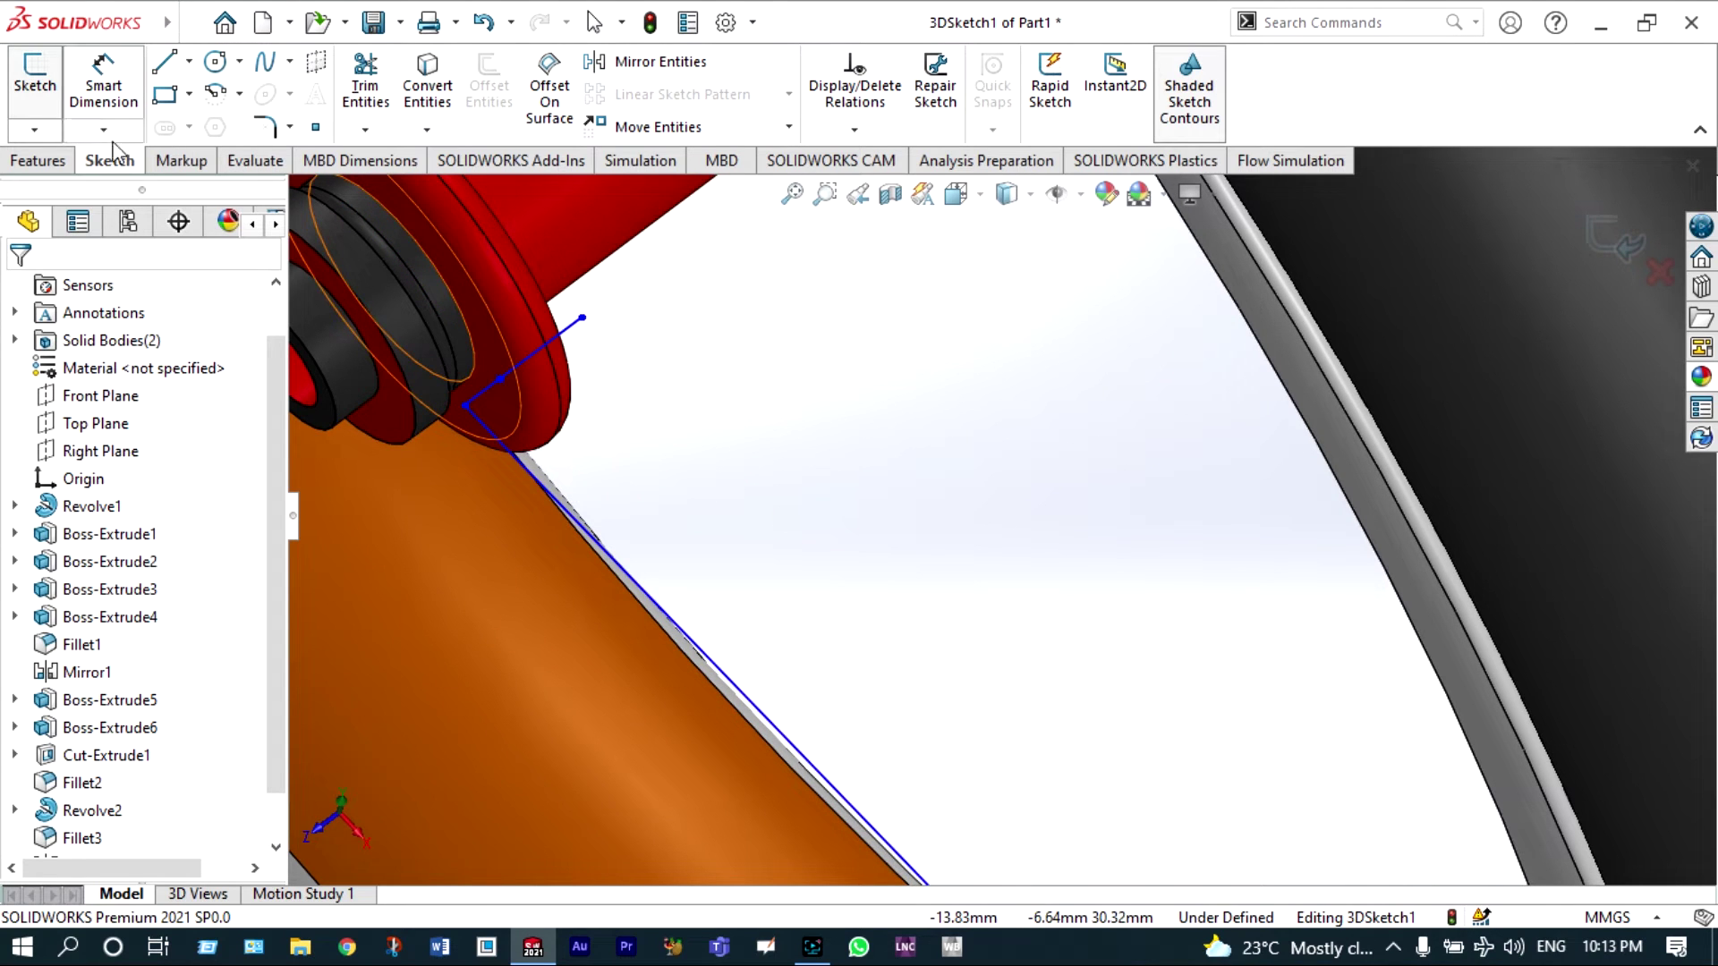
{"action": "left_click", "coordinate": [105, 98]}
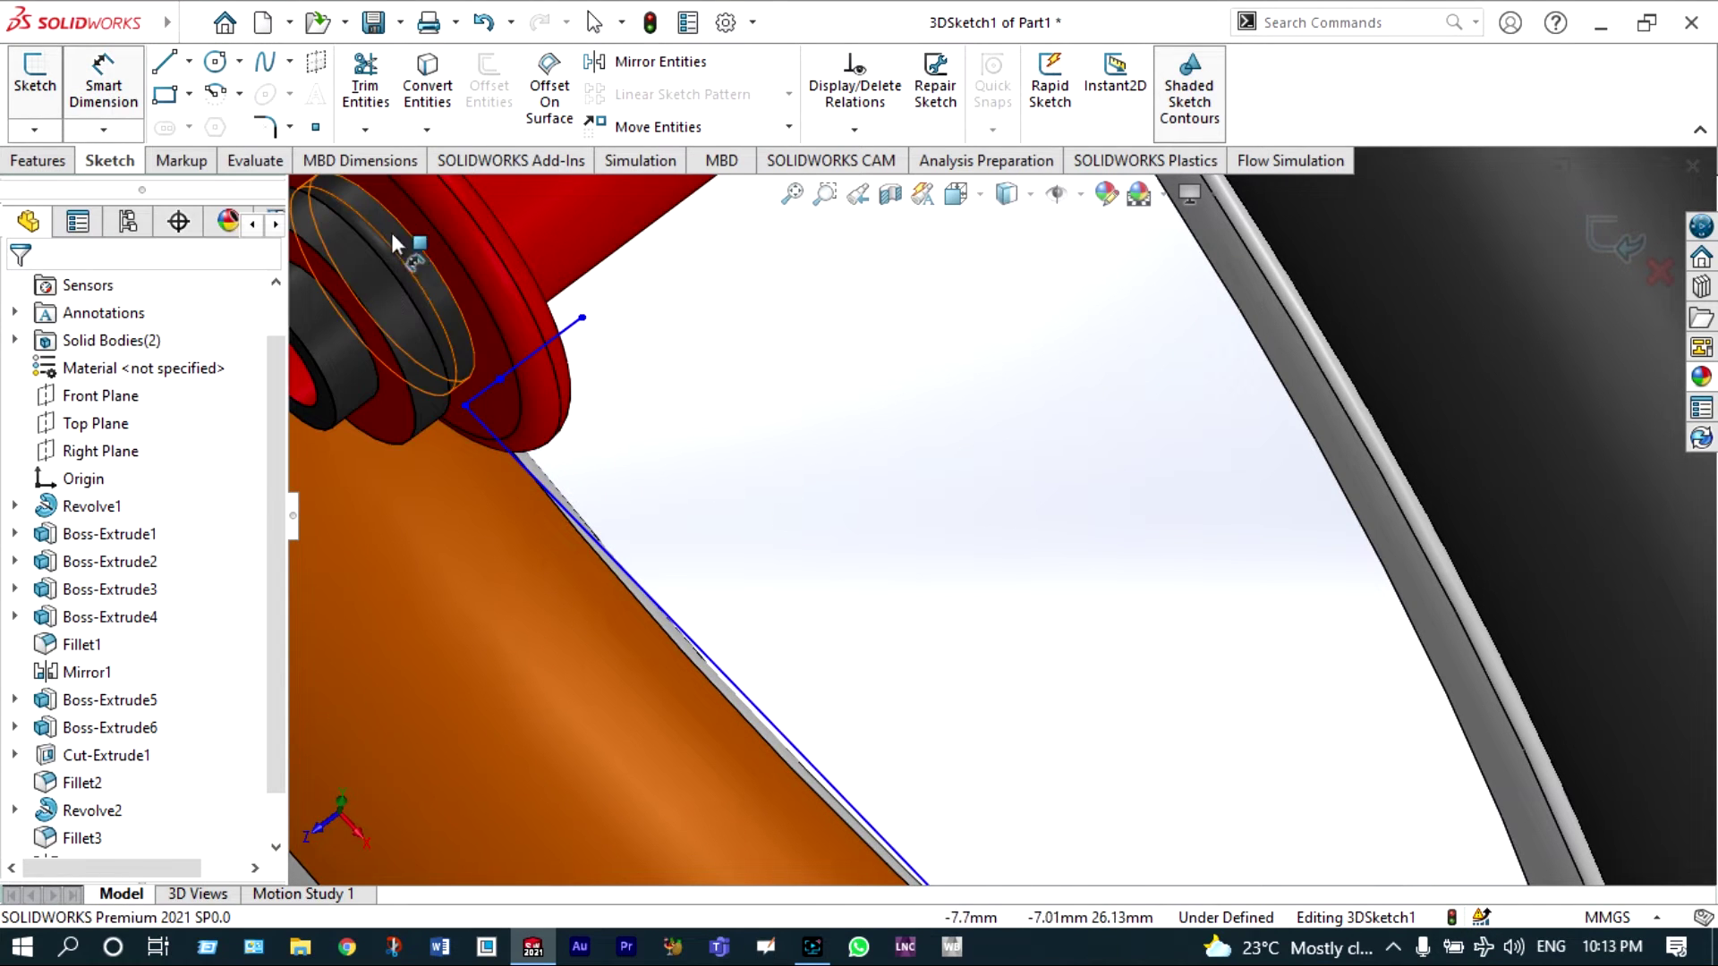
{"action": "left_click", "coordinate": [534, 362]}
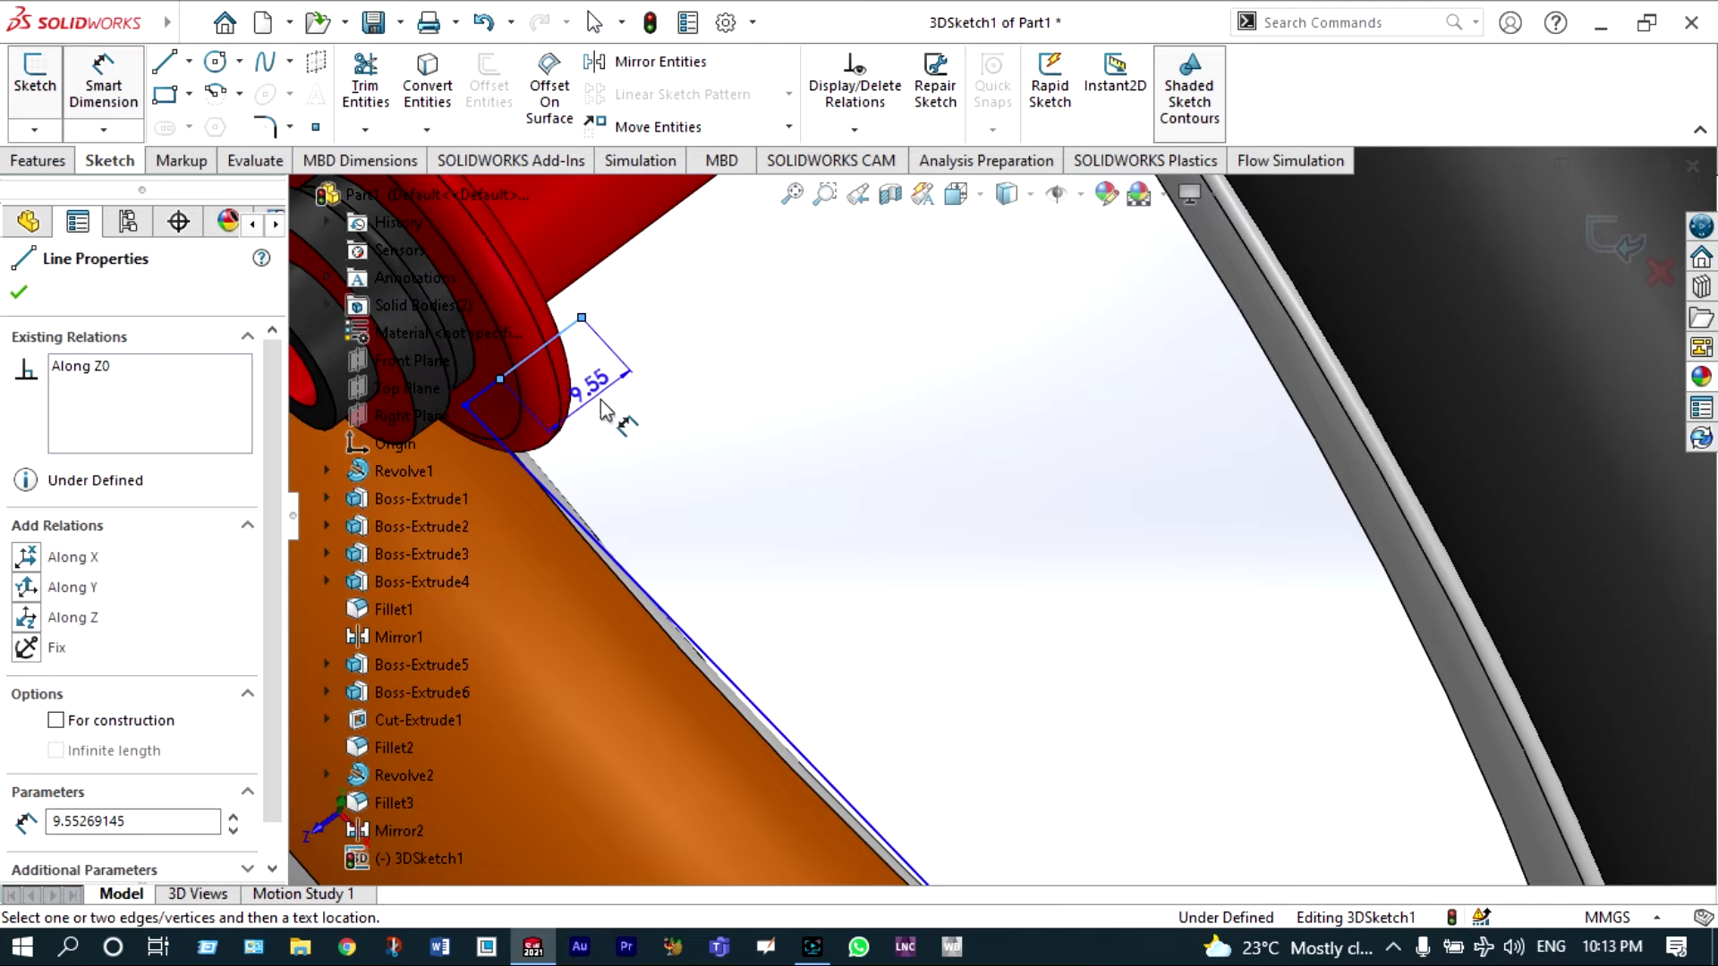
{"action": "left_click", "coordinate": [598, 419]}
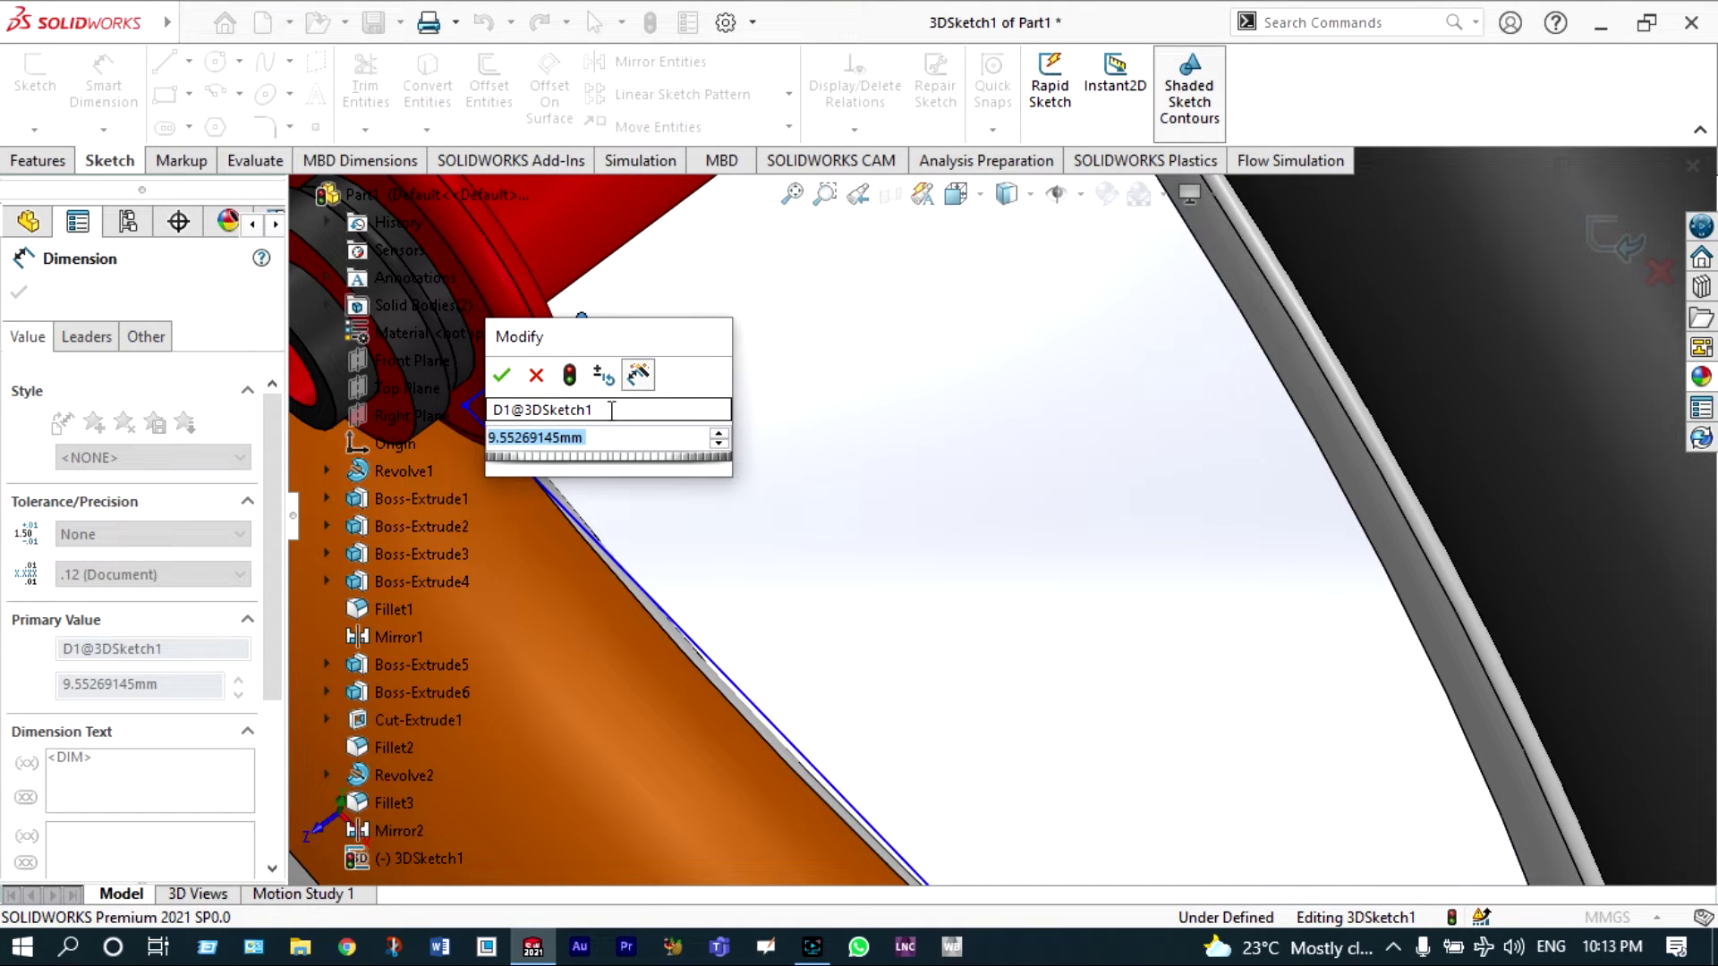
{"action": "type", "text": "3"}
{"action": "key", "text": "Escape"}
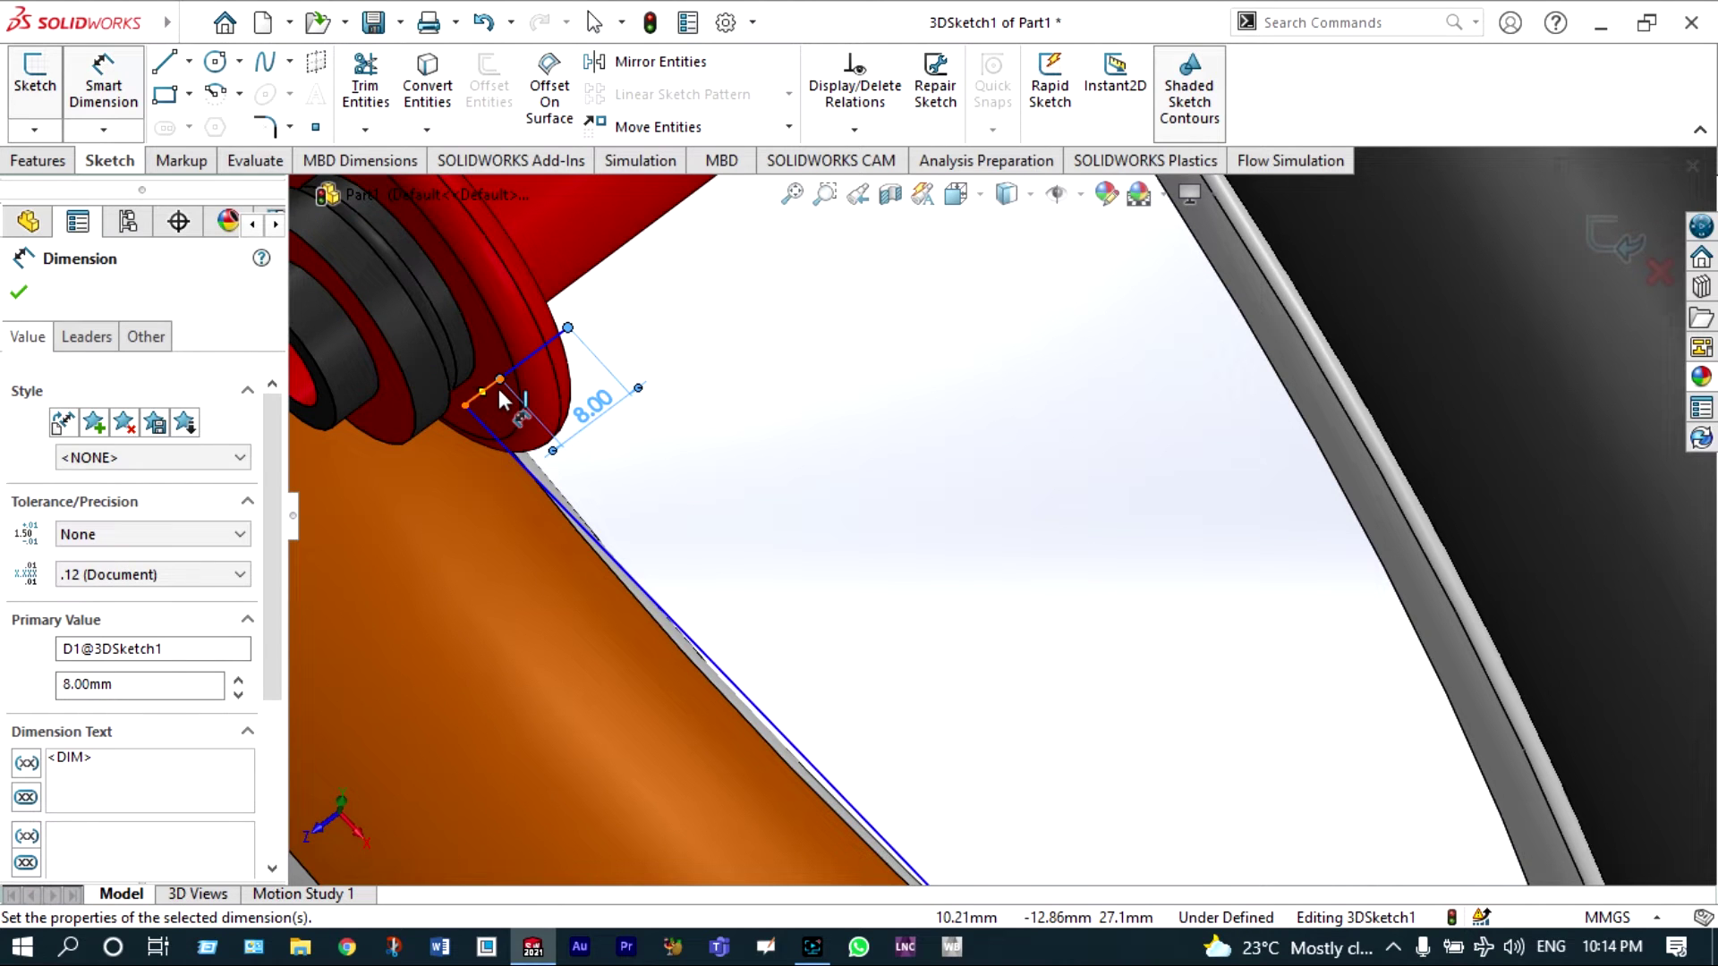
- Dimension the short outer line at the hub flange to a length of 5 mm
{"action": "left_click", "coordinate": [499, 385]}
{"action": "left_click", "coordinate": [568, 467]}
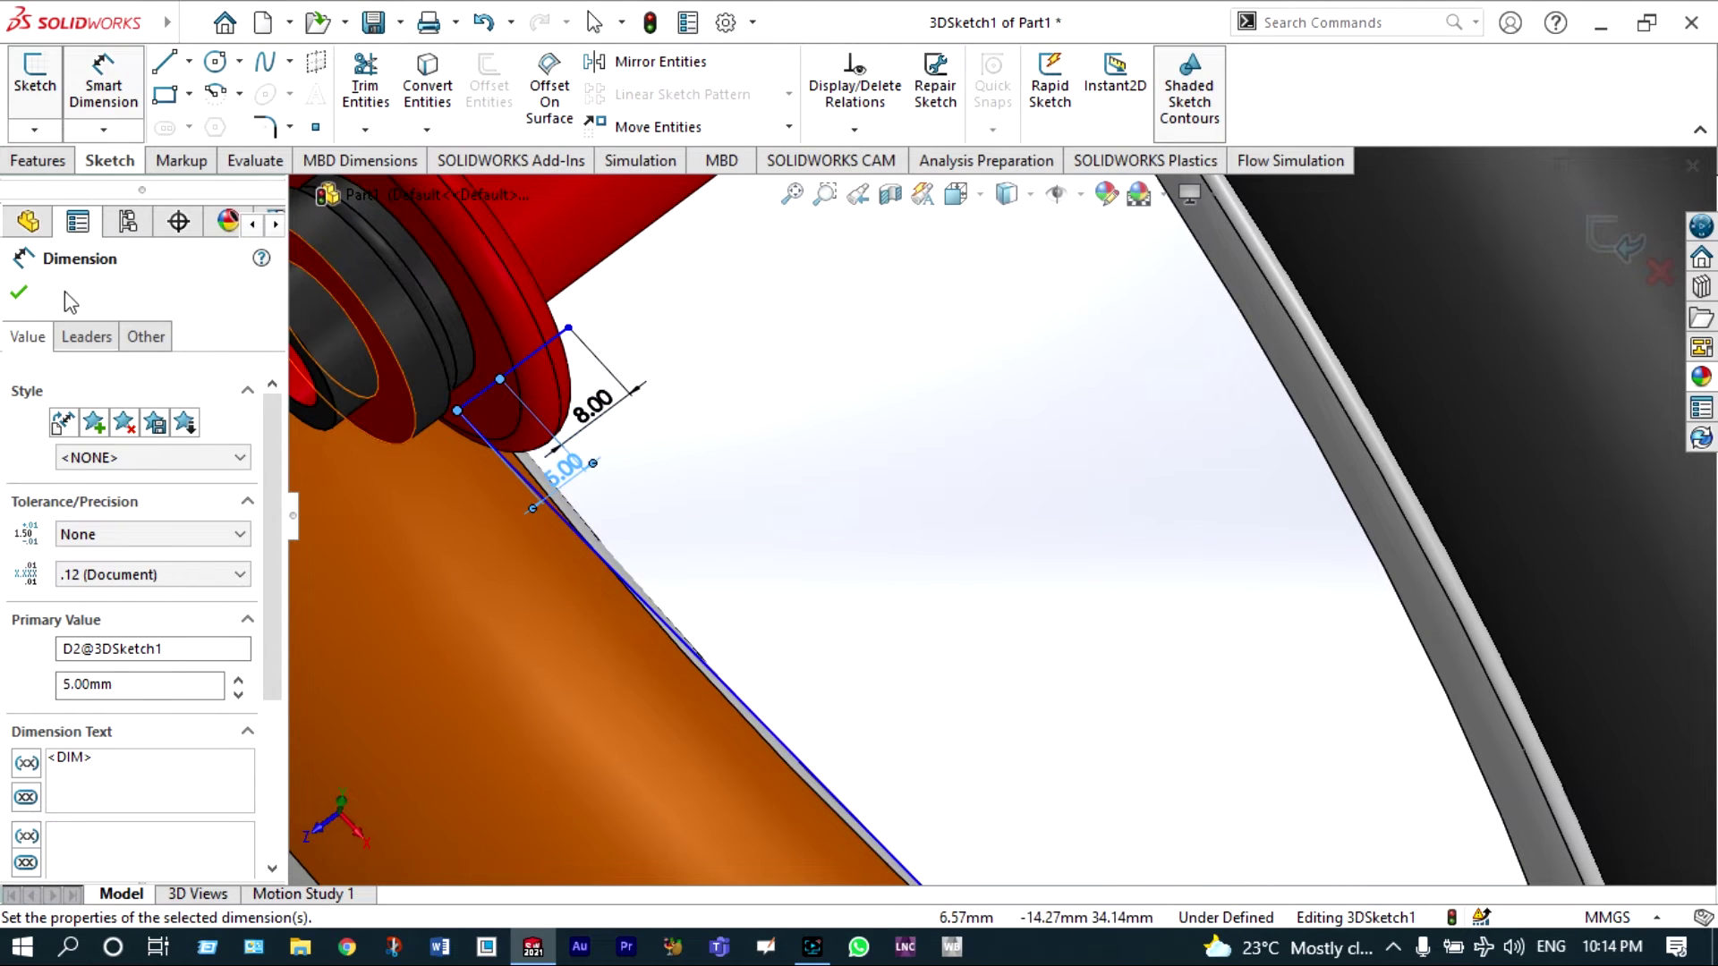
{"action": "left_click", "coordinate": [17, 295]}
- Round the corner between the short outer line and the long spoke line with a 2 mm sketch fillet, and exit the 3D sketch
{"action": "scroll", "coordinate": [456, 401], "scroll_direction": "down", "scroll_amount": 4}
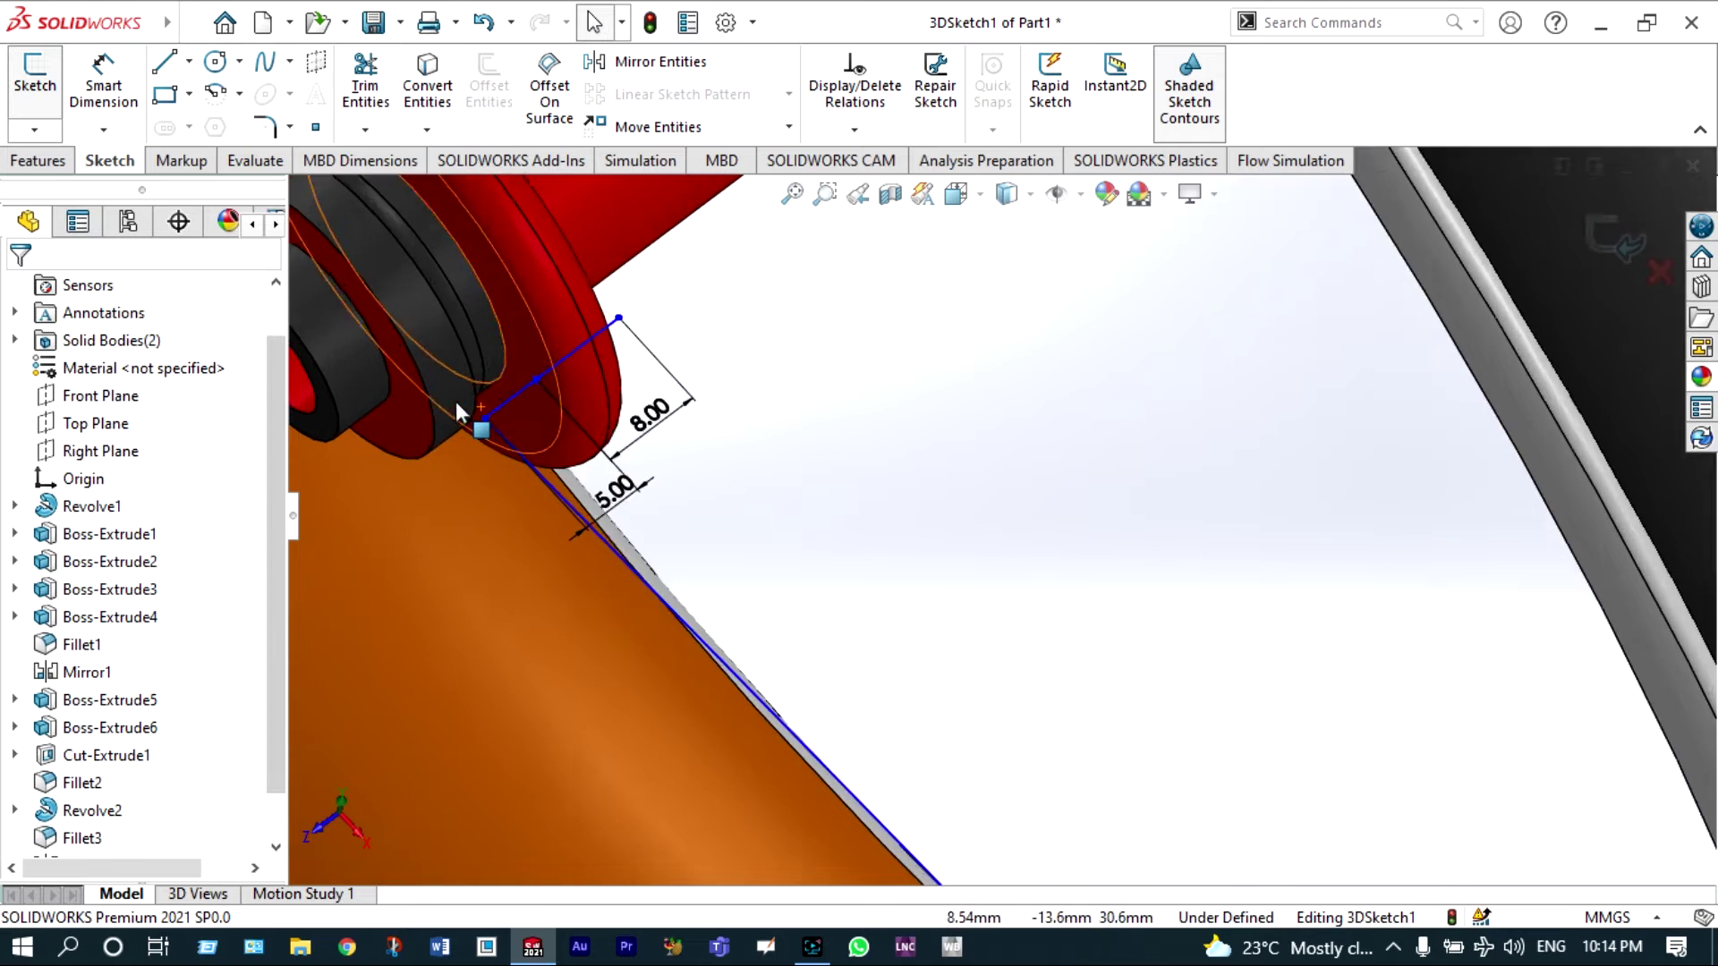
{"action": "scroll", "coordinate": [551, 417], "scroll_direction": "down", "scroll_amount": 2}
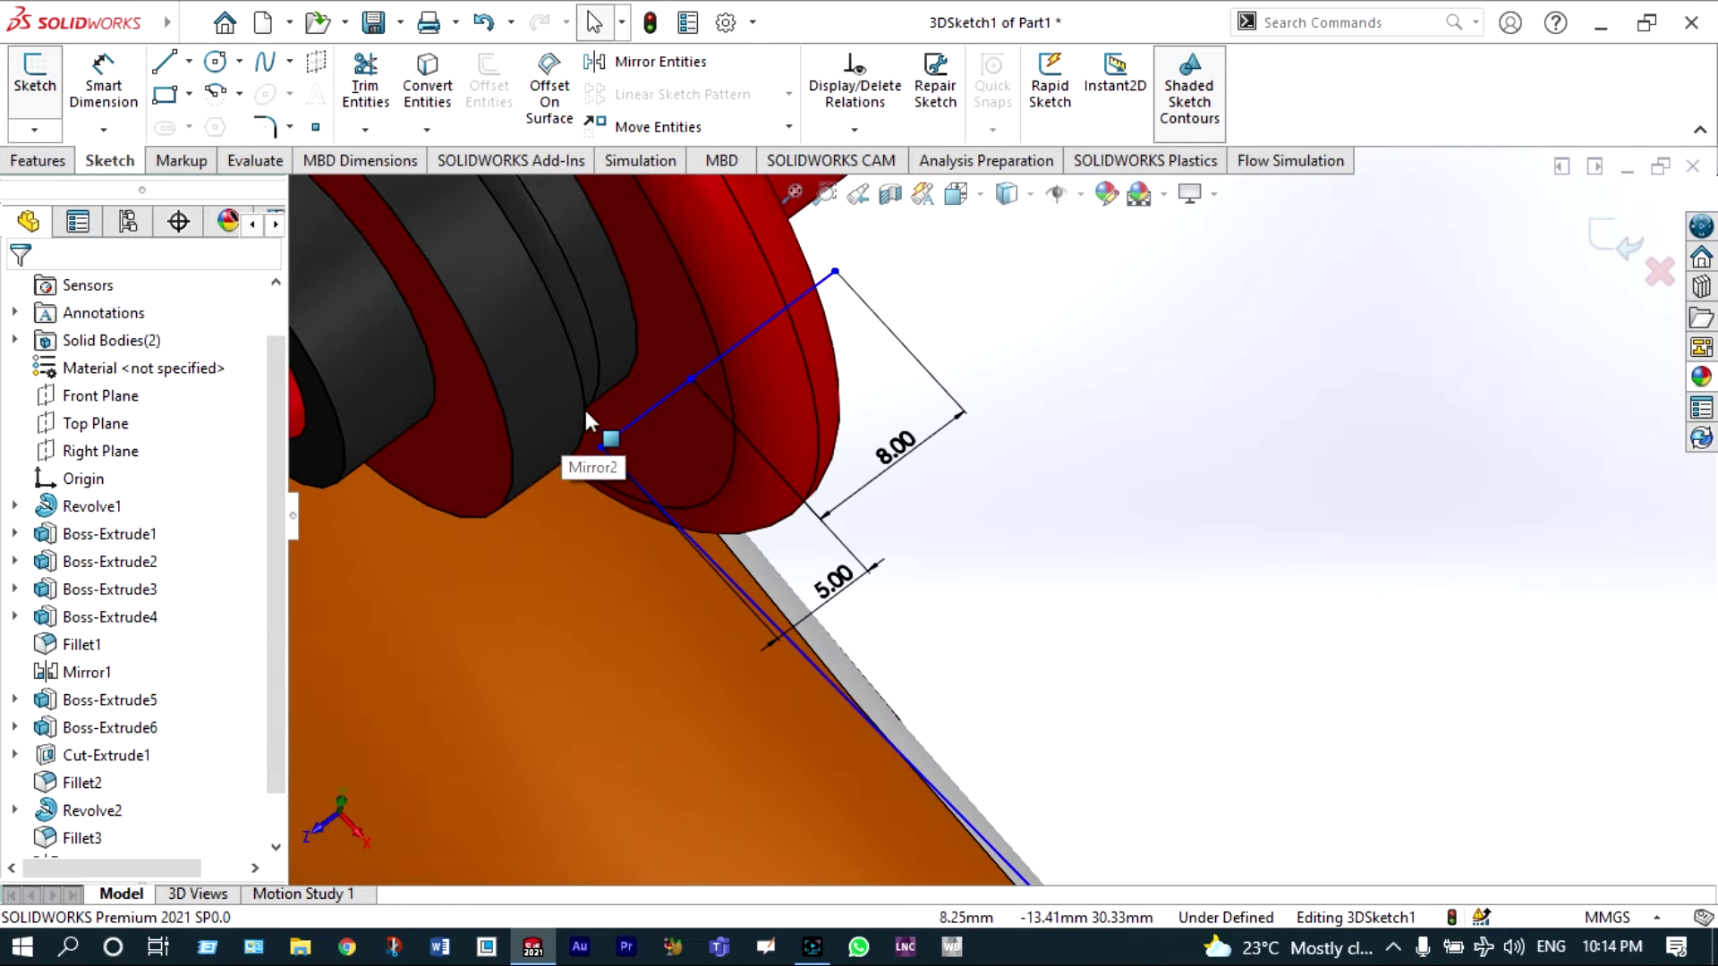
{"action": "left_click", "coordinate": [265, 127]}
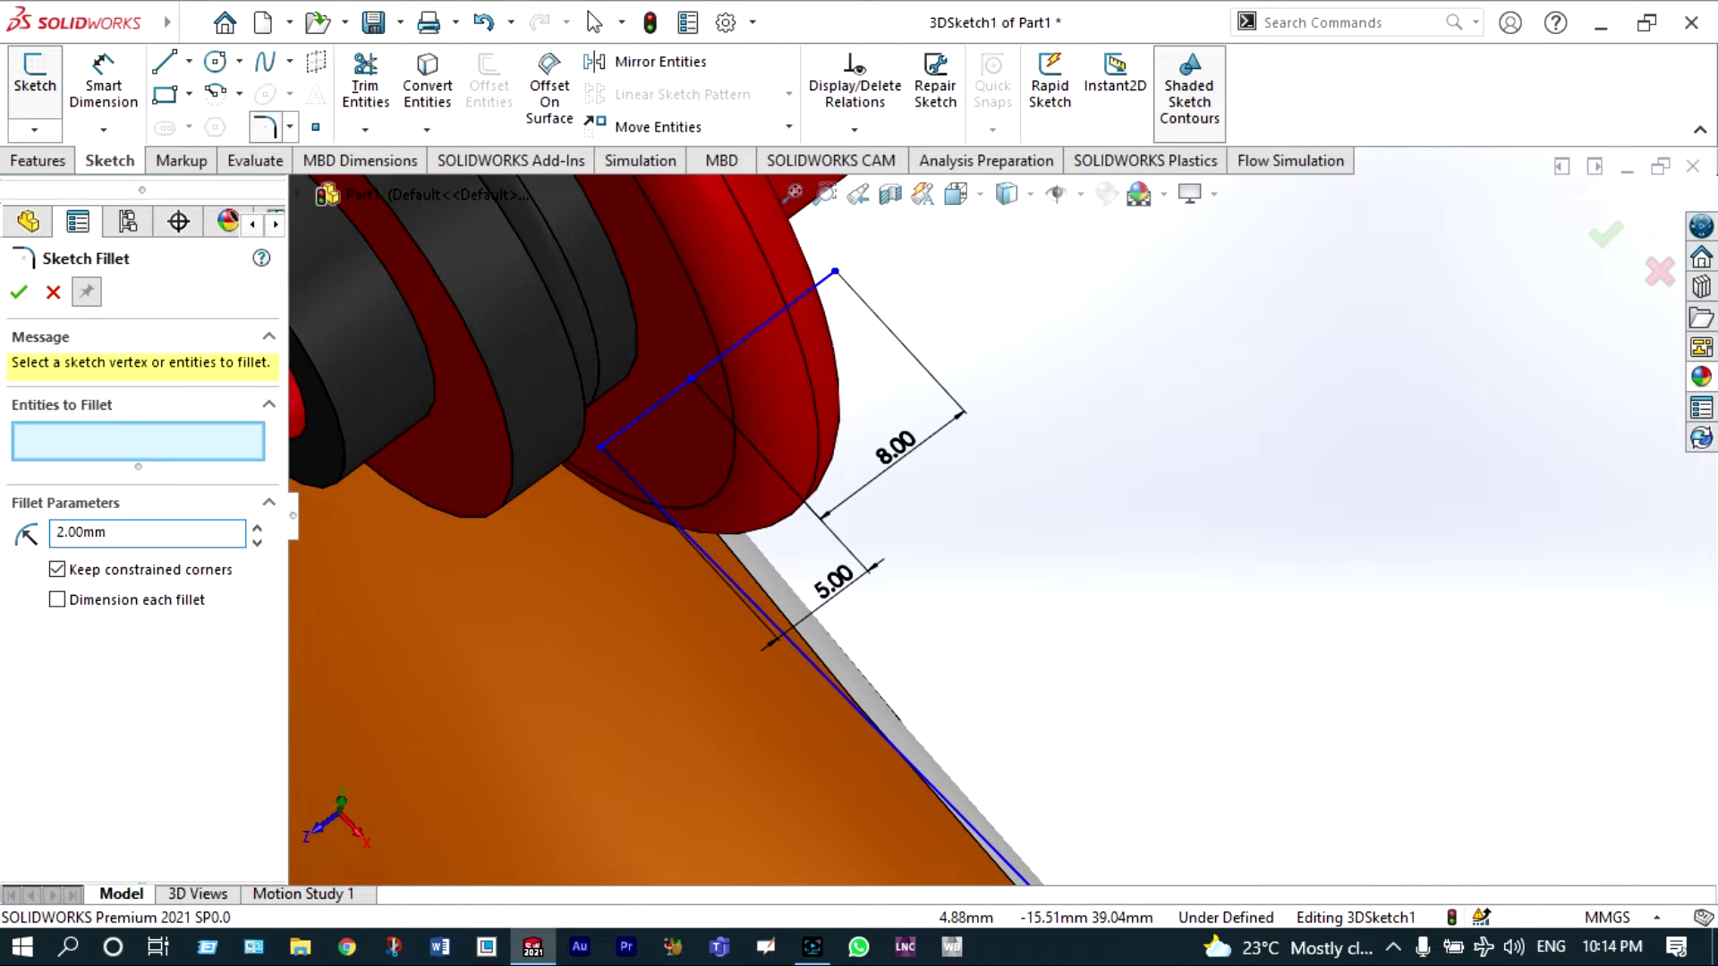
{"action": "left_click", "coordinate": [601, 446]}
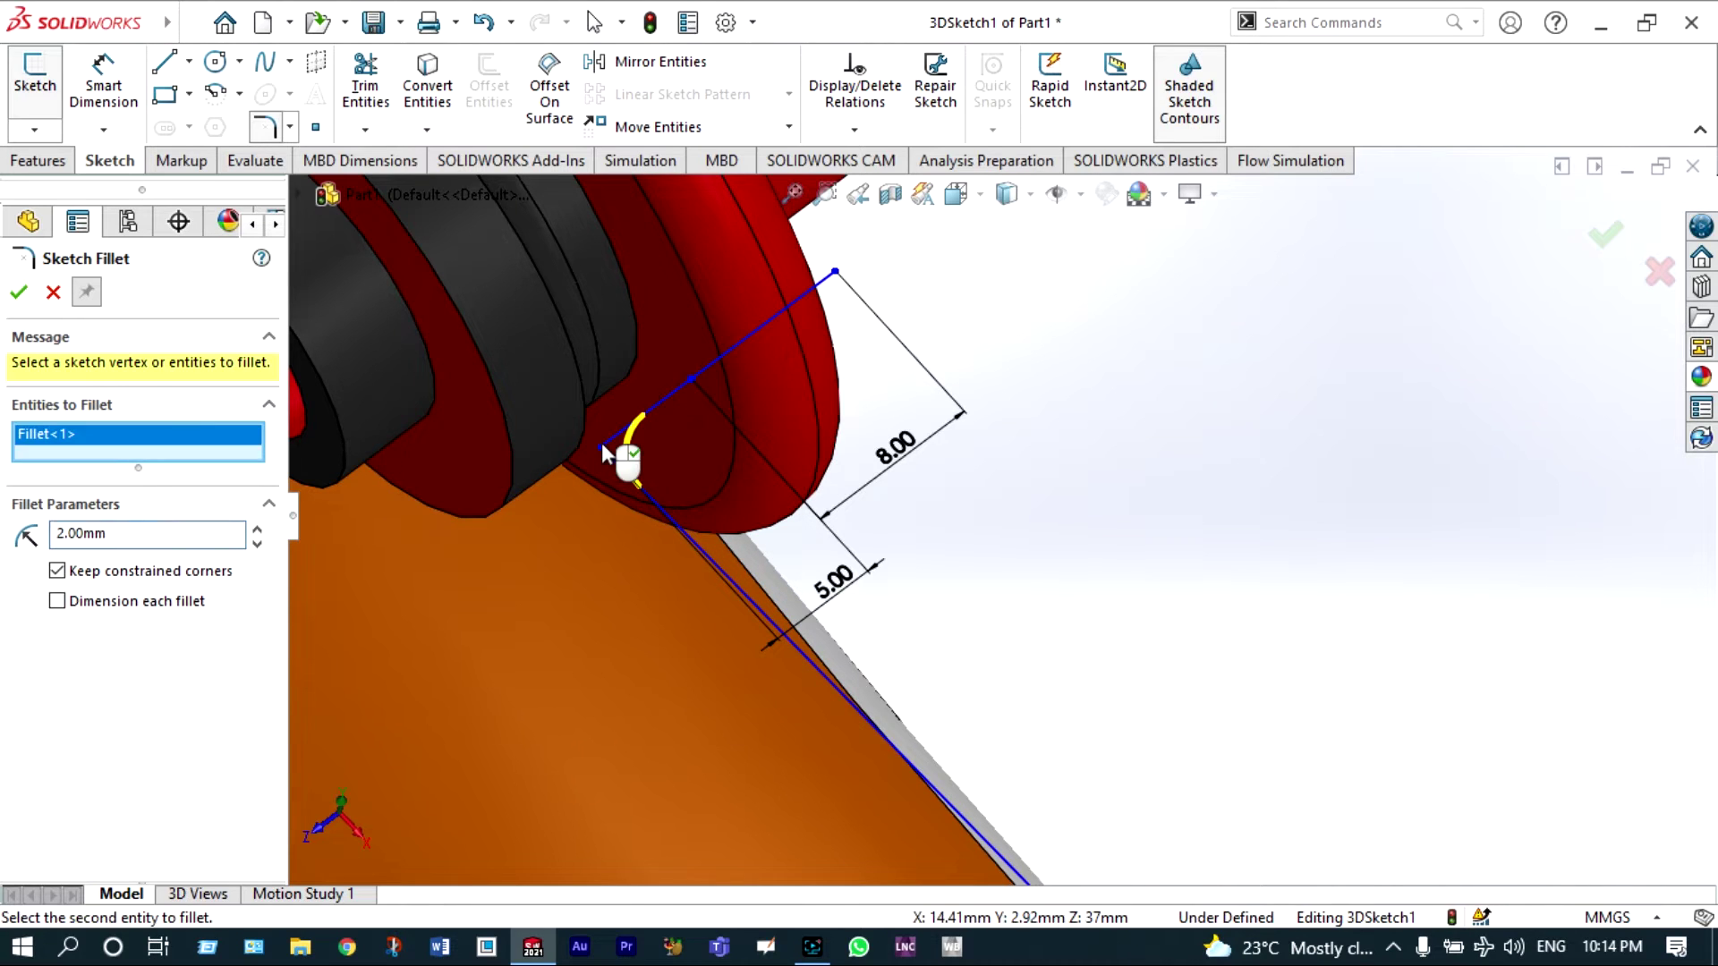
{"action": "left_click", "coordinate": [18, 294]}
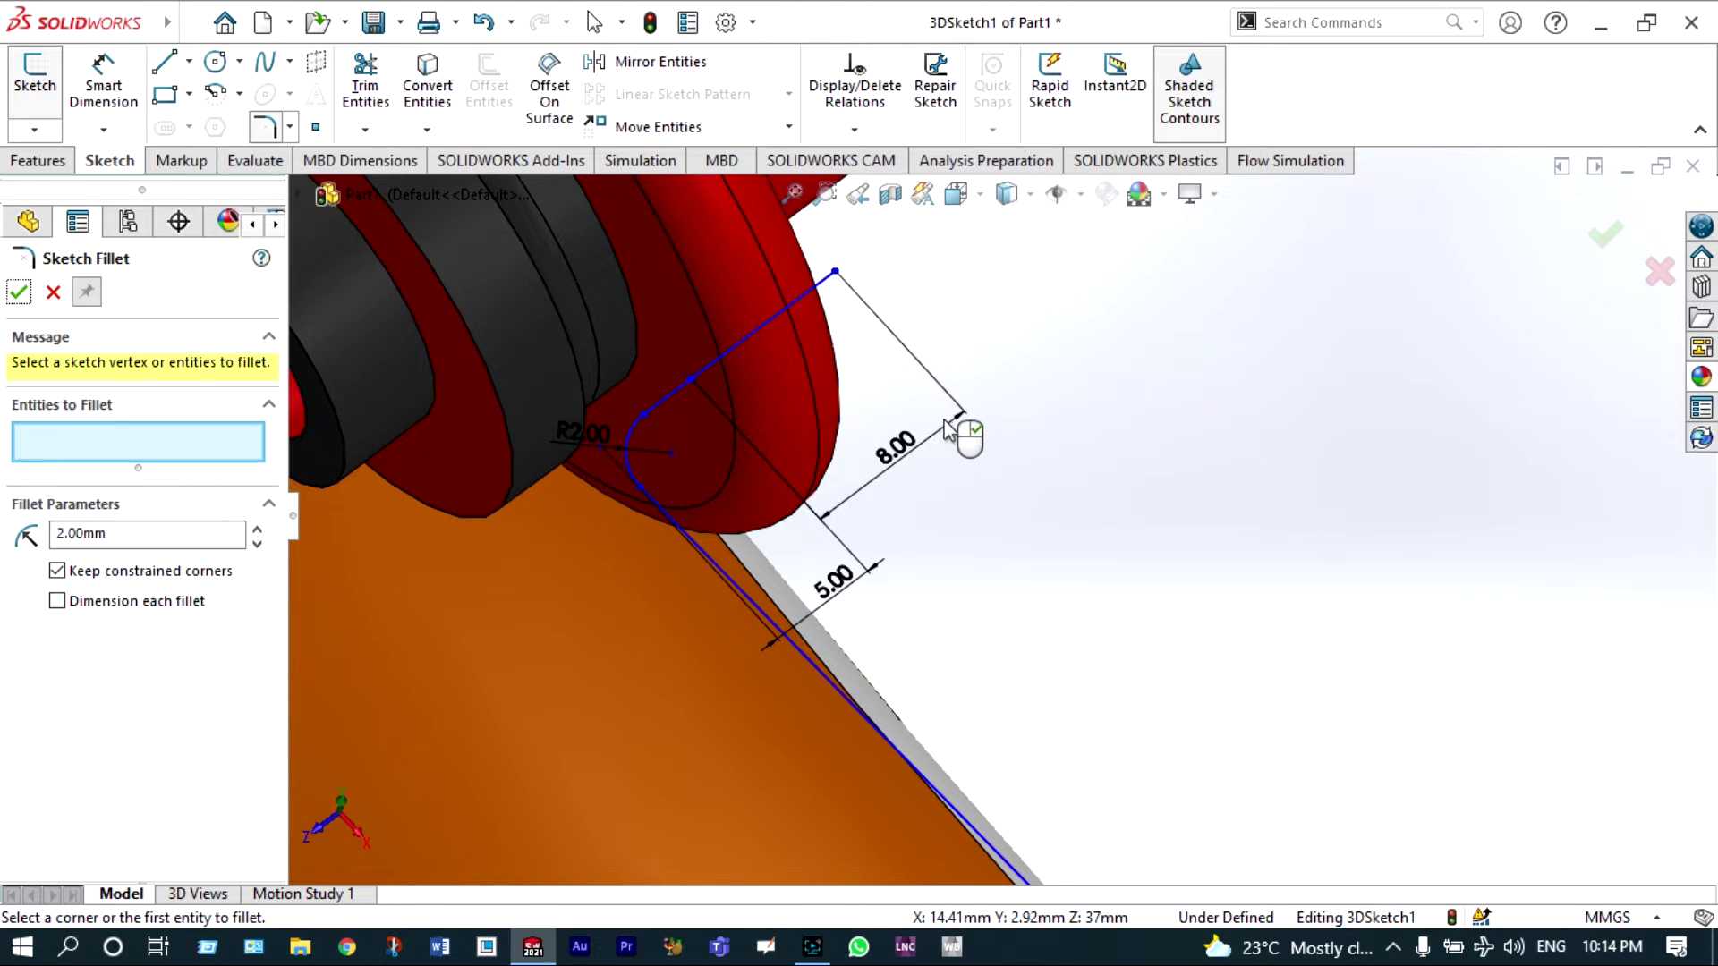
{"action": "scroll", "coordinate": [984, 443], "scroll_direction": "up", "scroll_amount": 5}
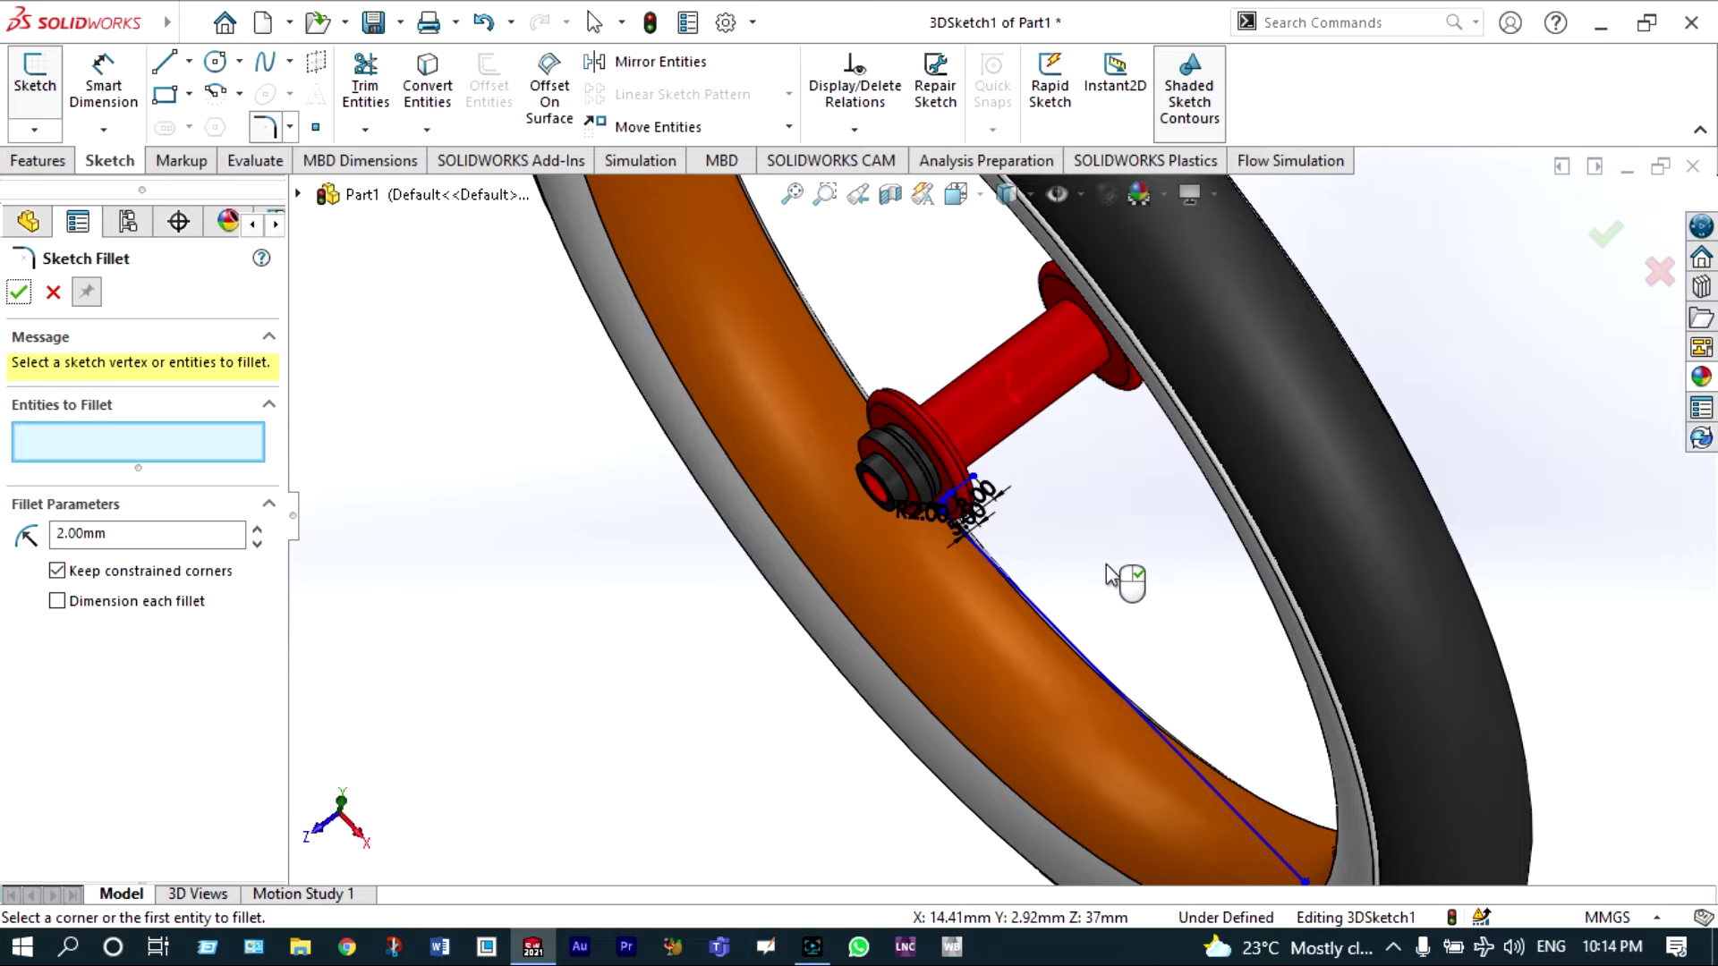
{"action": "scroll", "coordinate": [989, 498], "scroll_direction": "down", "scroll_amount": 2}
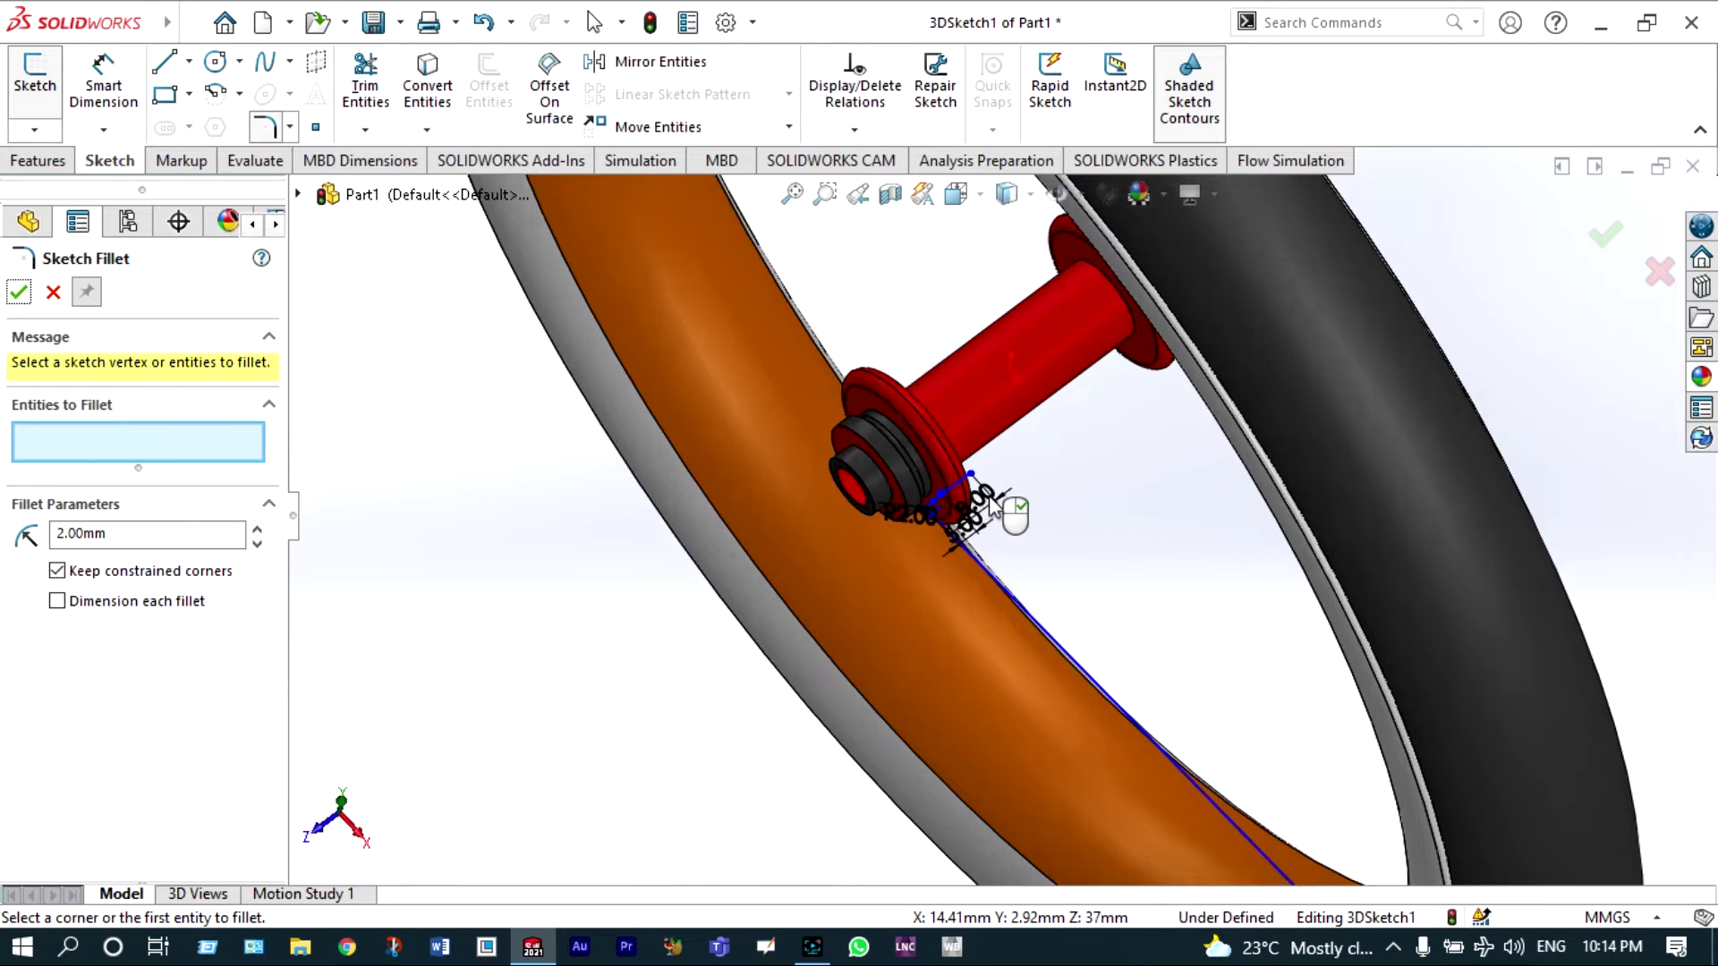
{"action": "scroll", "coordinate": [1091, 582], "scroll_direction": "up", "scroll_amount": 3}
{"action": "left_click", "coordinate": [1602, 235]}
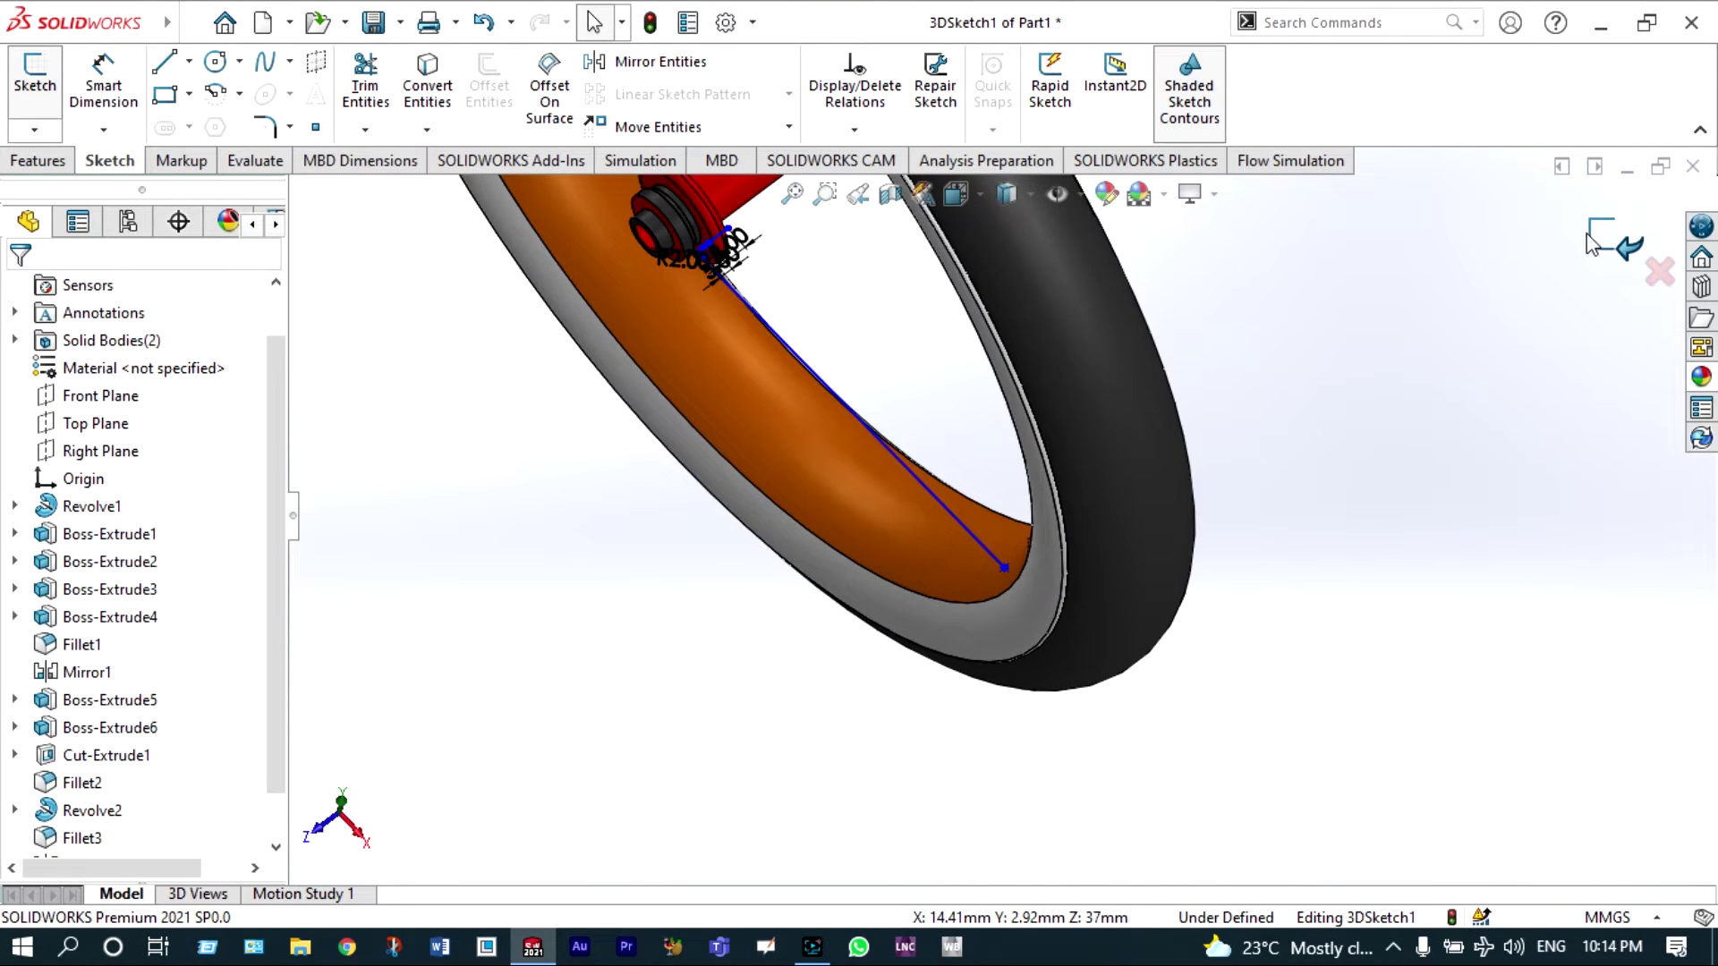
{"action": "left_click", "coordinate": [1595, 242]}
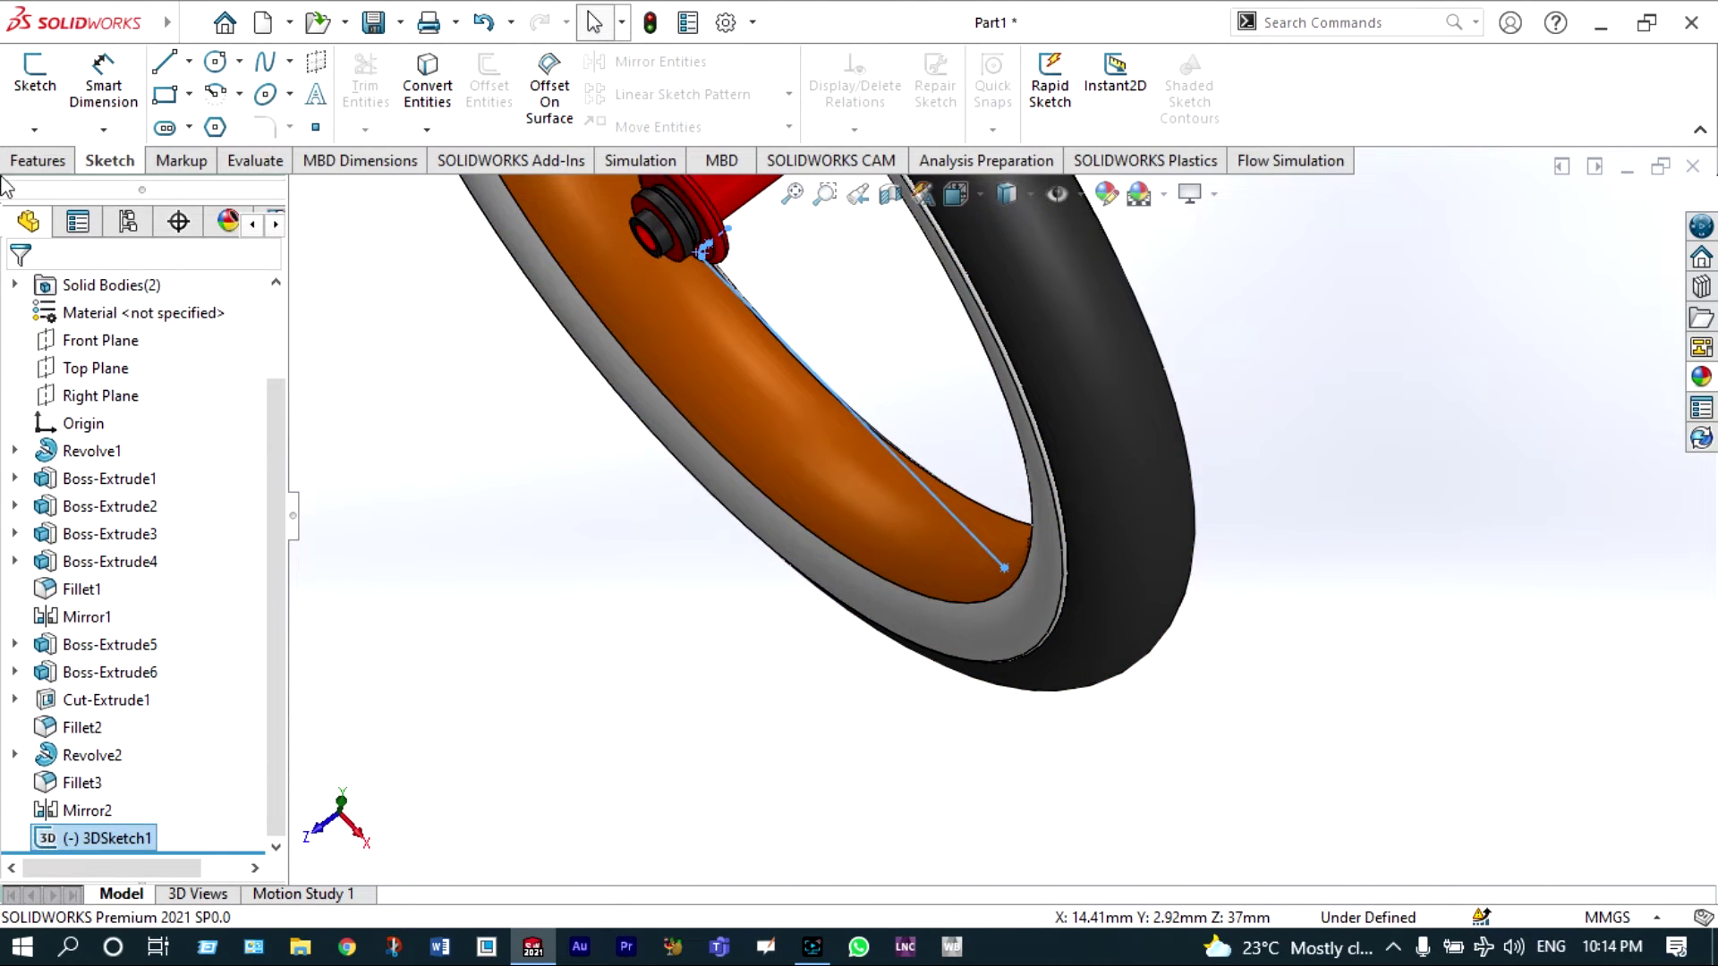
- Create a reference plane perpendicular to the long spoke line and coincident with its endpoint at the rim
{"action": "left_click", "coordinate": [36, 161]}
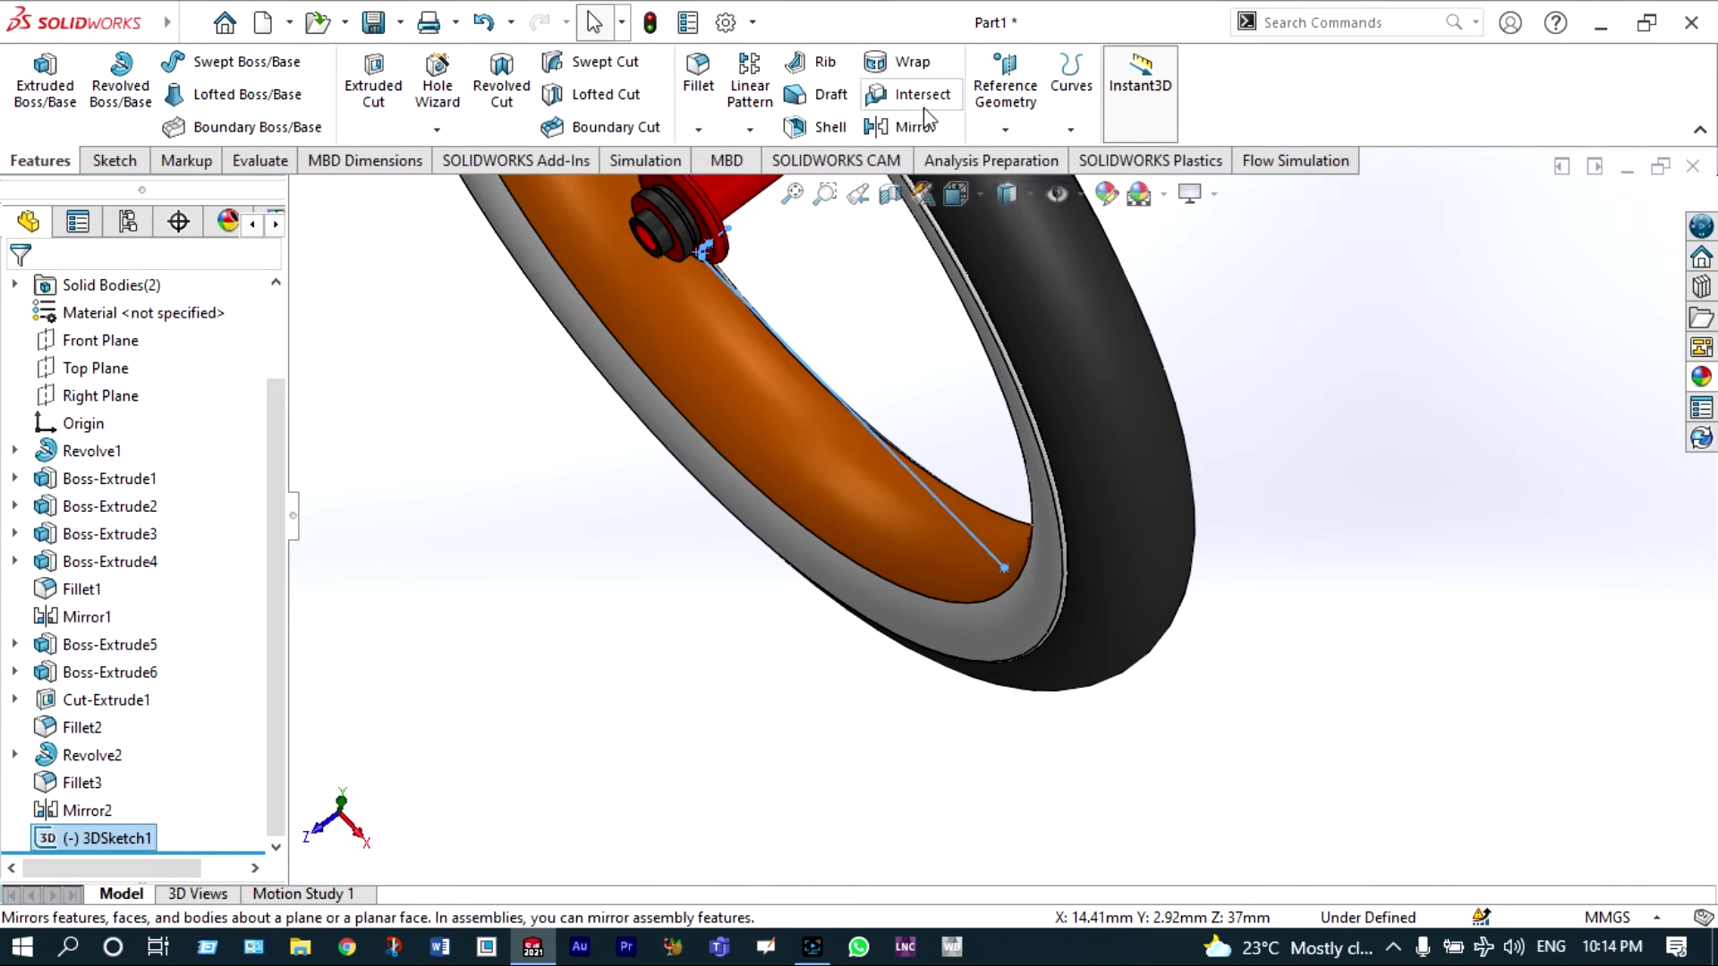
{"action": "left_click", "coordinate": [1003, 134]}
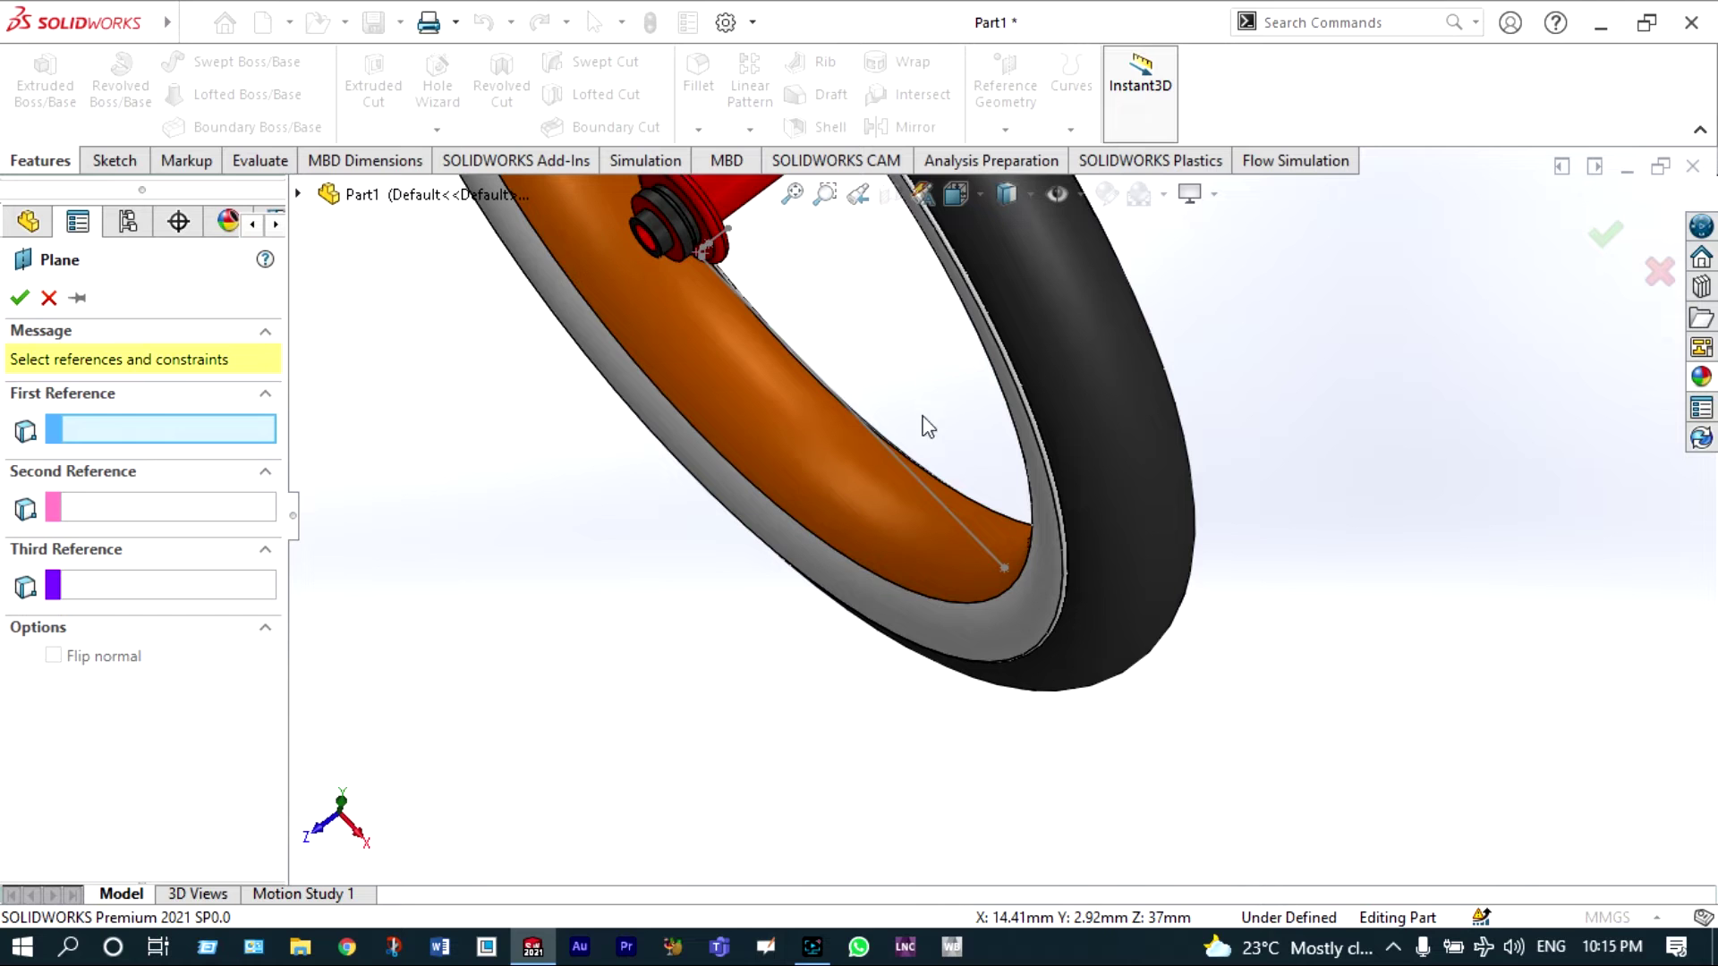
{"action": "left_click", "coordinate": [919, 476]}
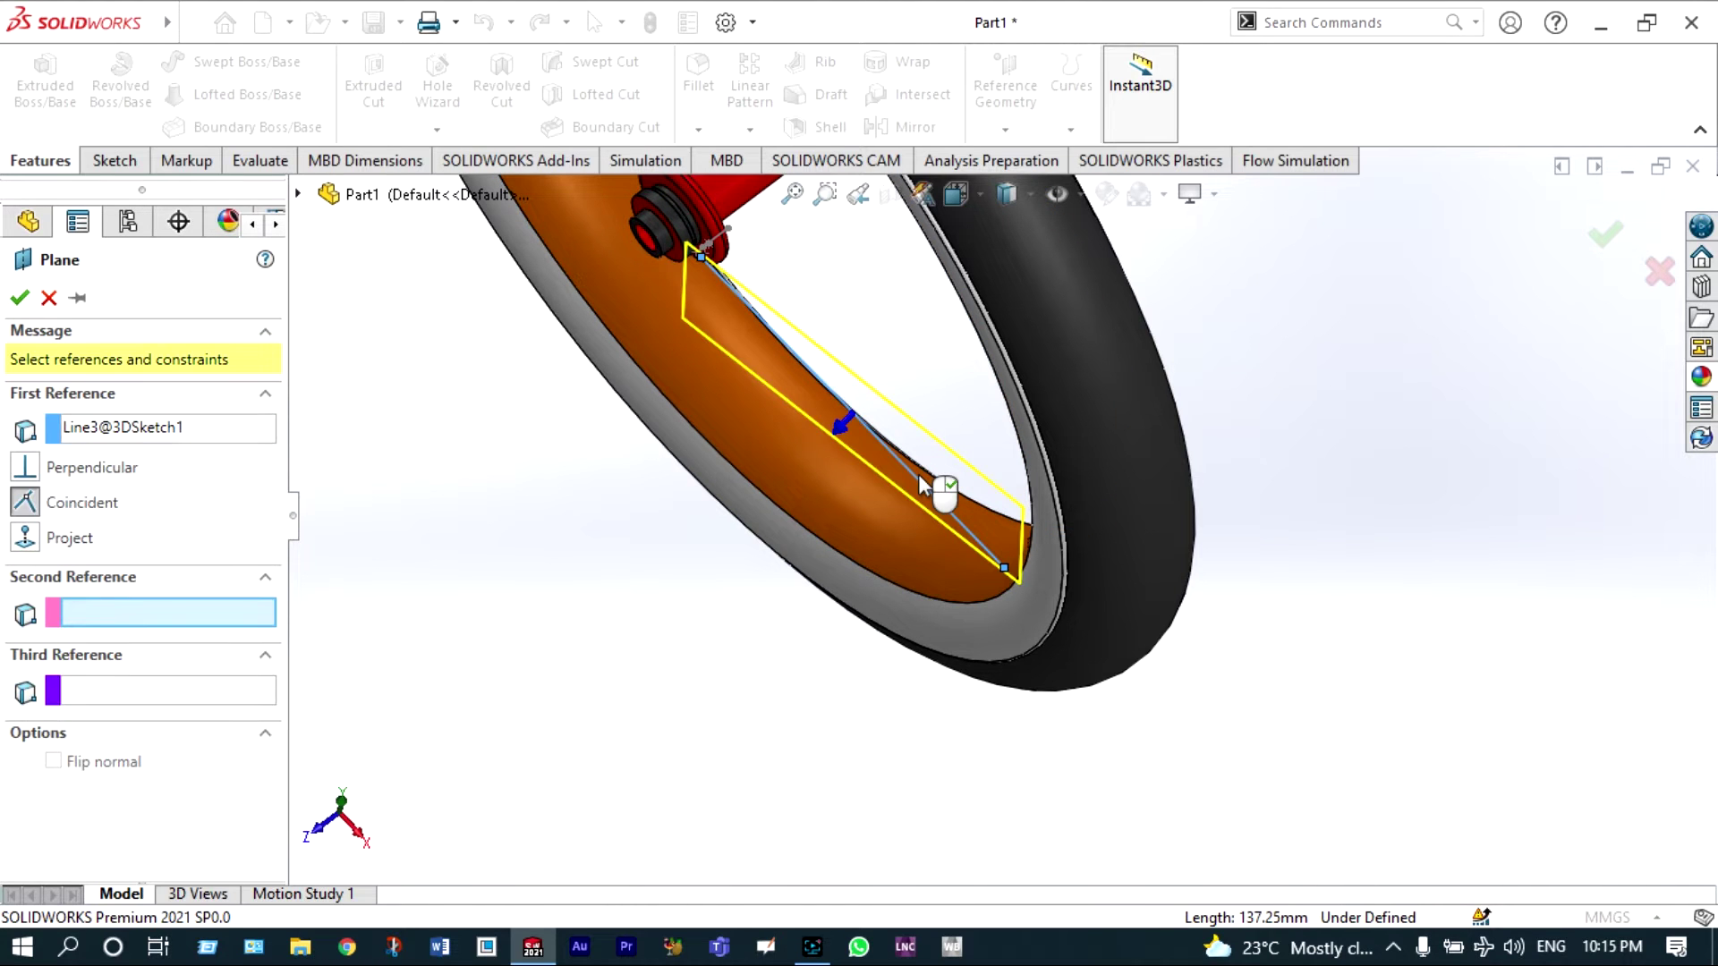
{"action": "scroll", "coordinate": [1016, 559], "scroll_direction": "down", "scroll_amount": 3}
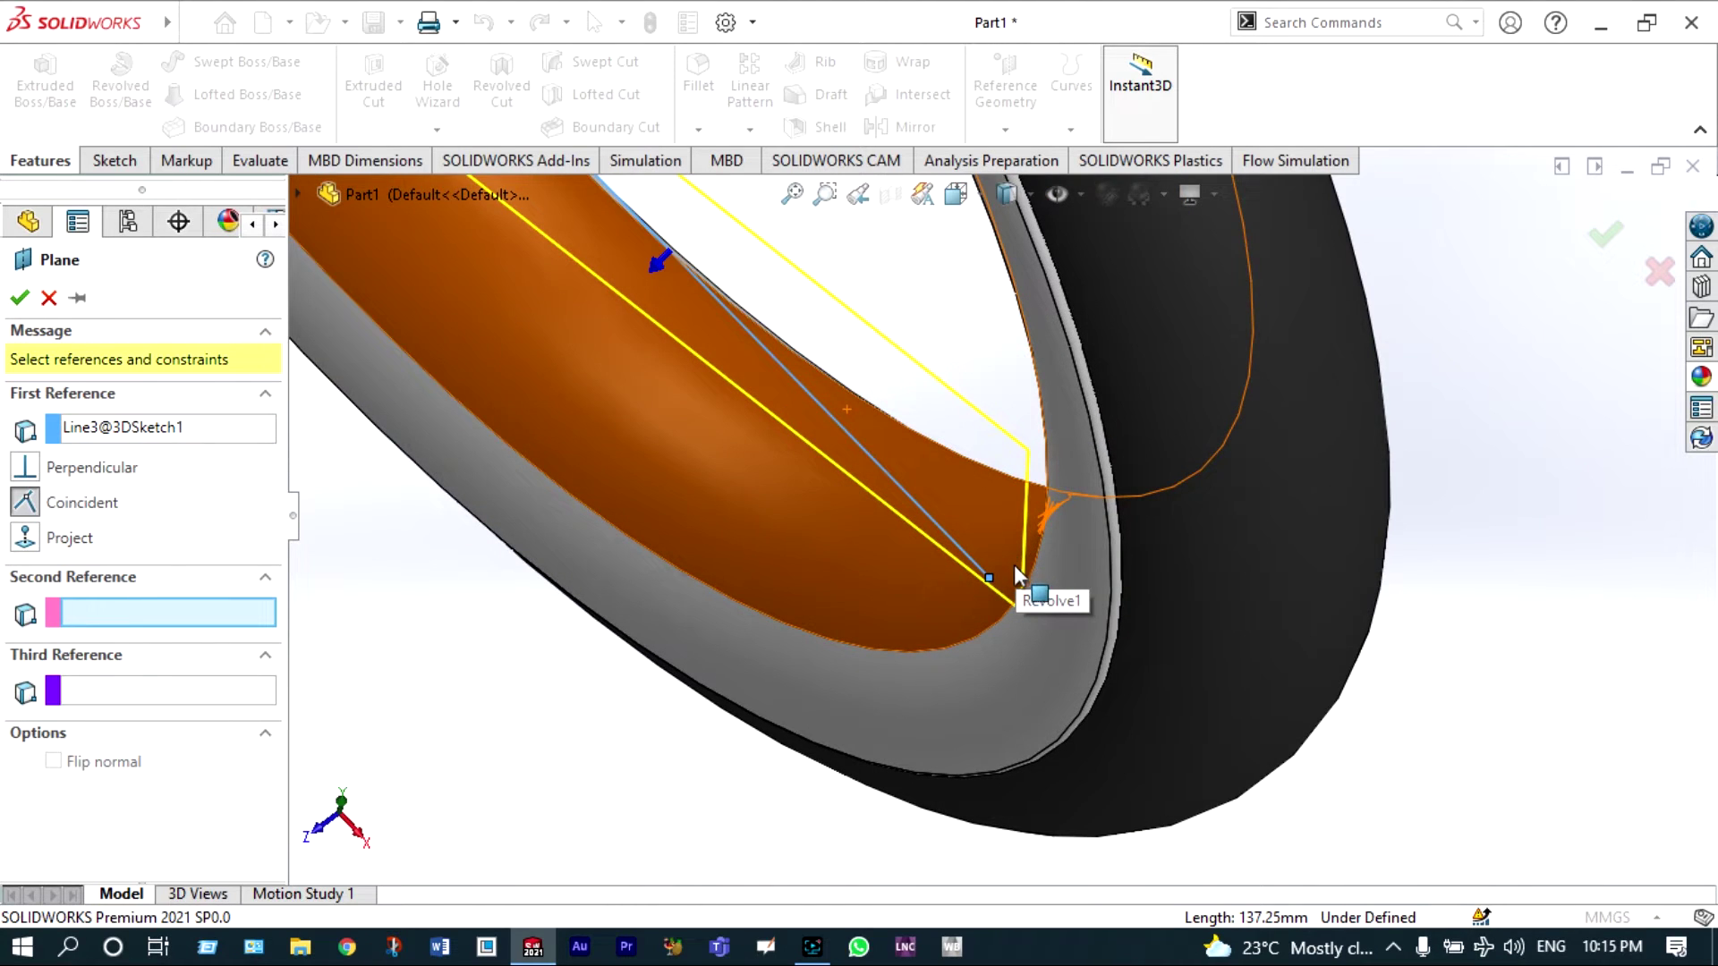
{"action": "left_click", "coordinate": [988, 577]}
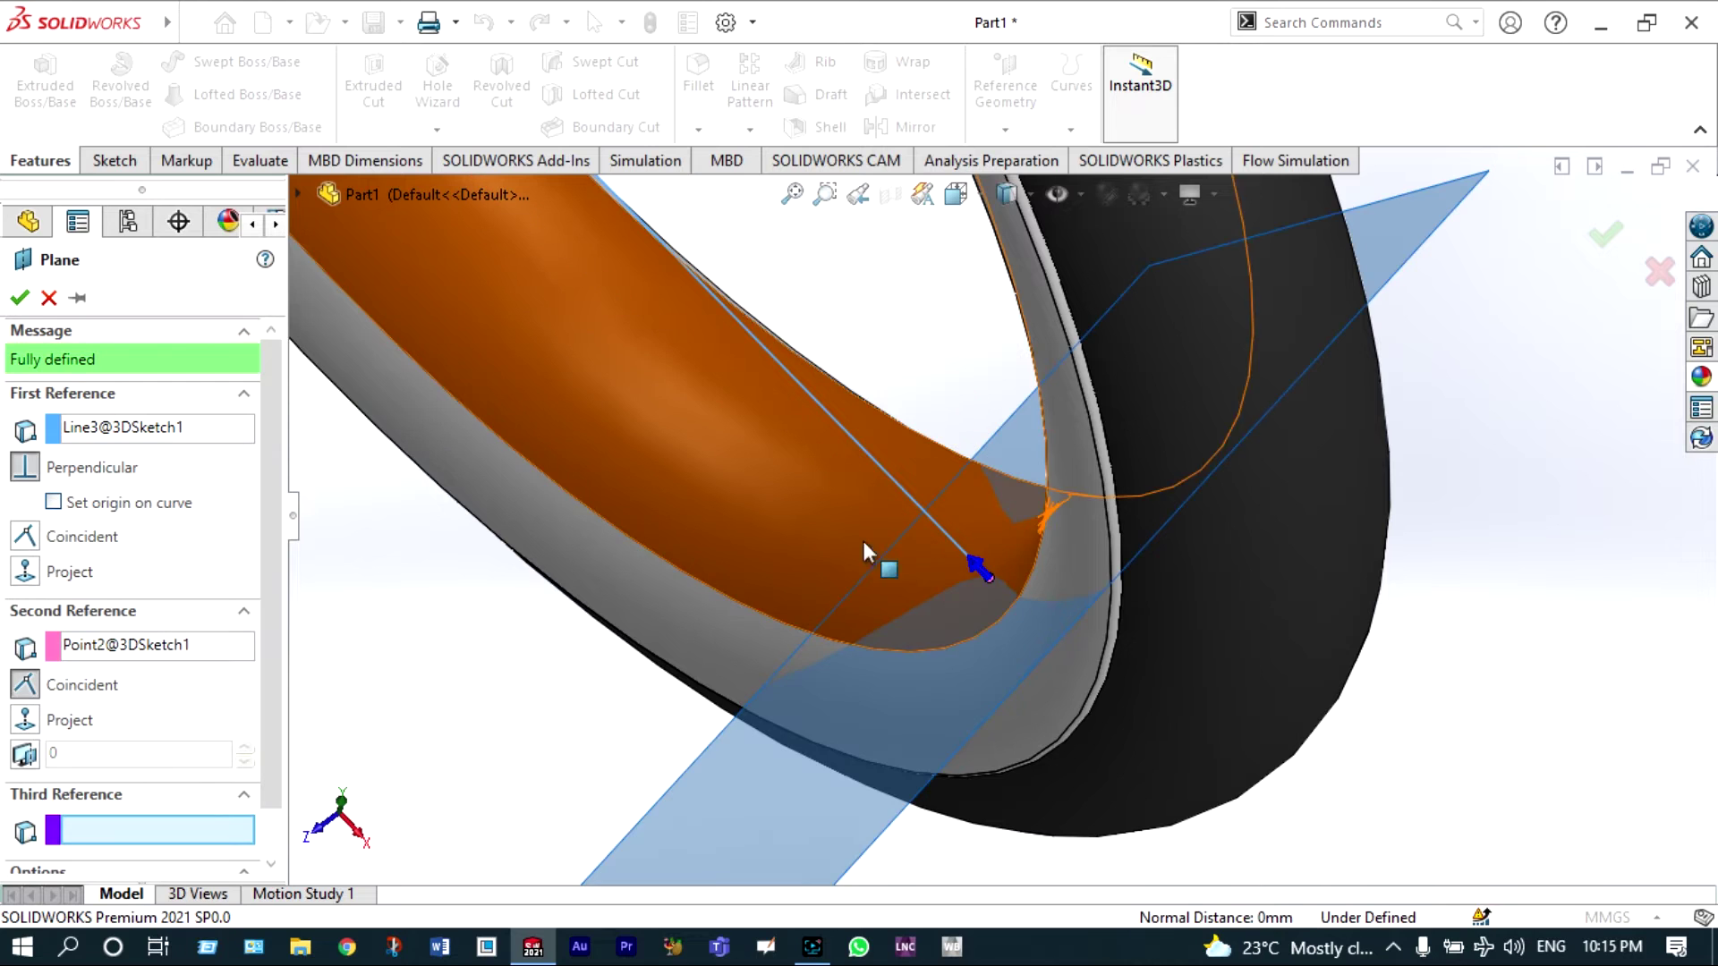
{"action": "left_click", "coordinate": [19, 301]}
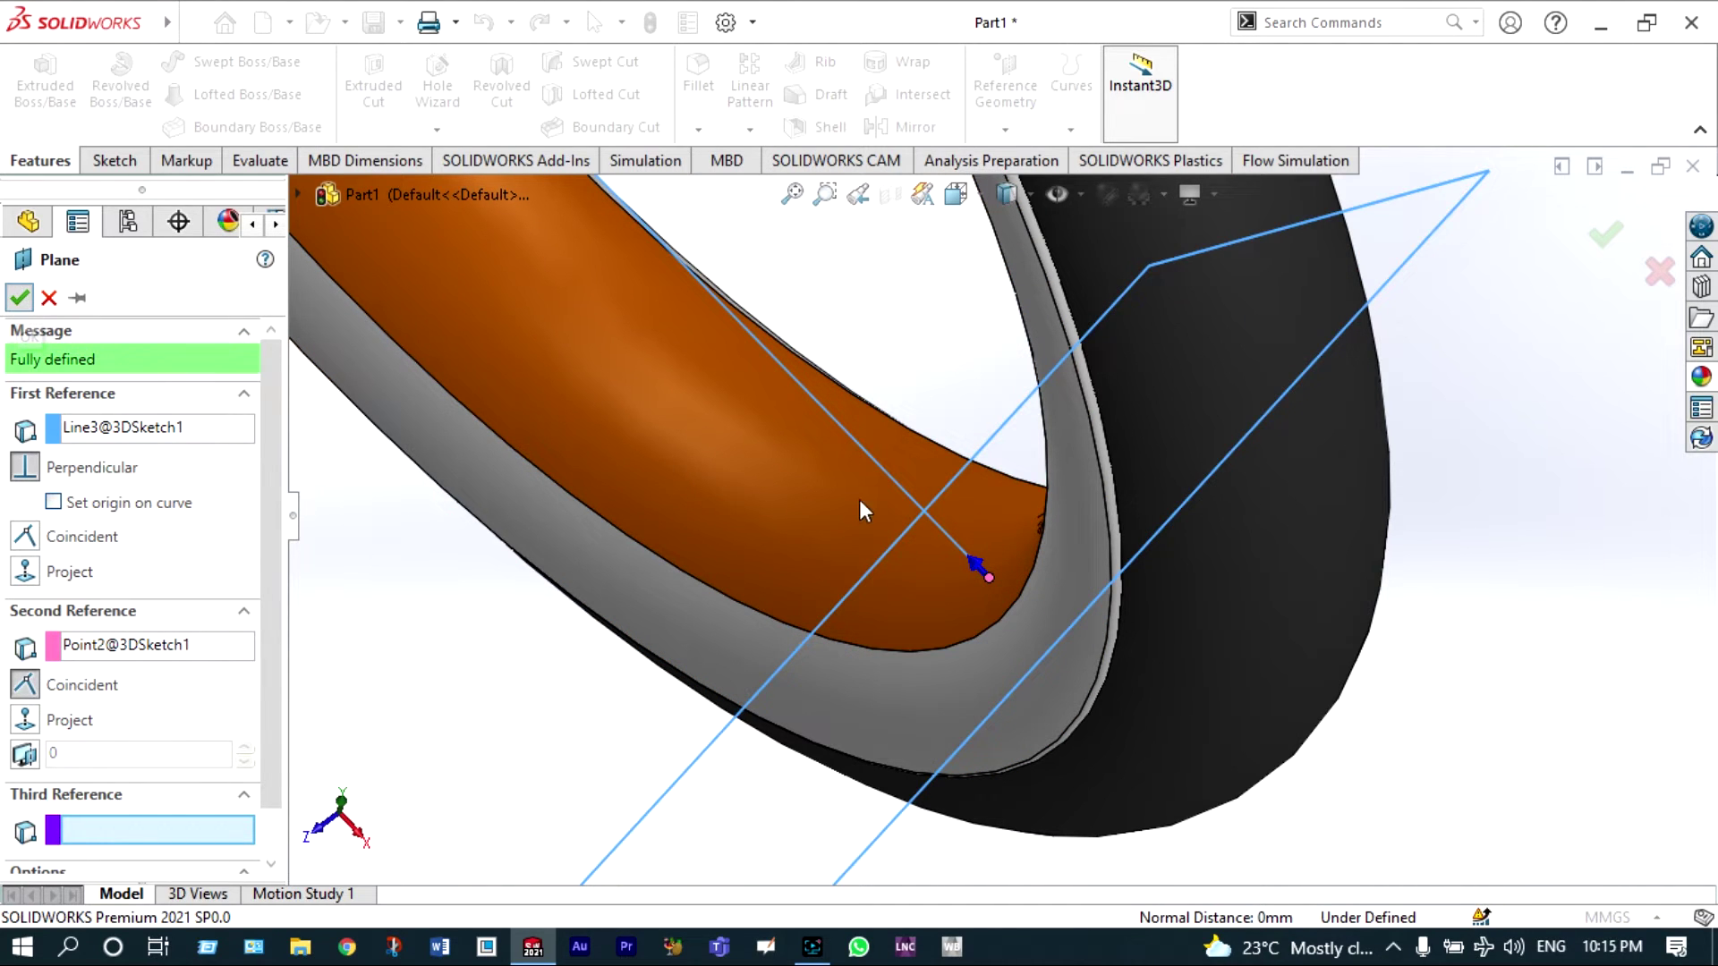
- Sweep a circular profile of 2 mm diameter along the 3D sketch path to form the spoke
{"action": "scroll", "coordinate": [669, 423], "scroll_direction": "up", "scroll_amount": 5}
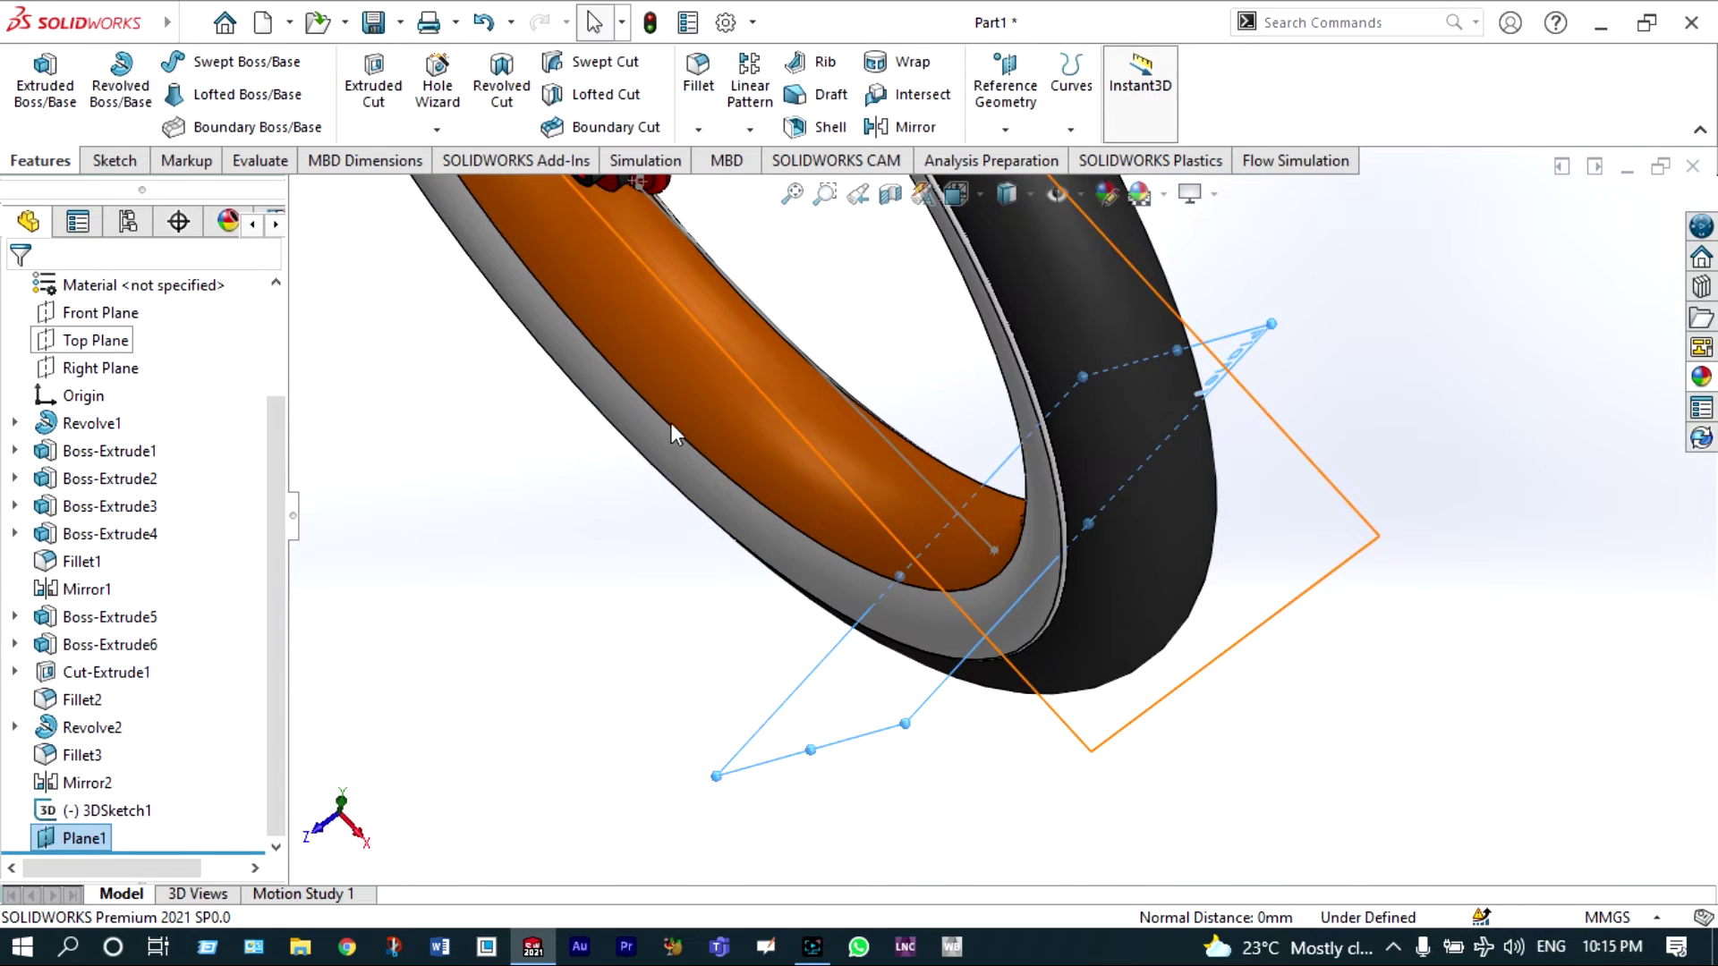
{"action": "middle_click_drag", "start_coordinate": [669, 423], "coordinate": [703, 434]}
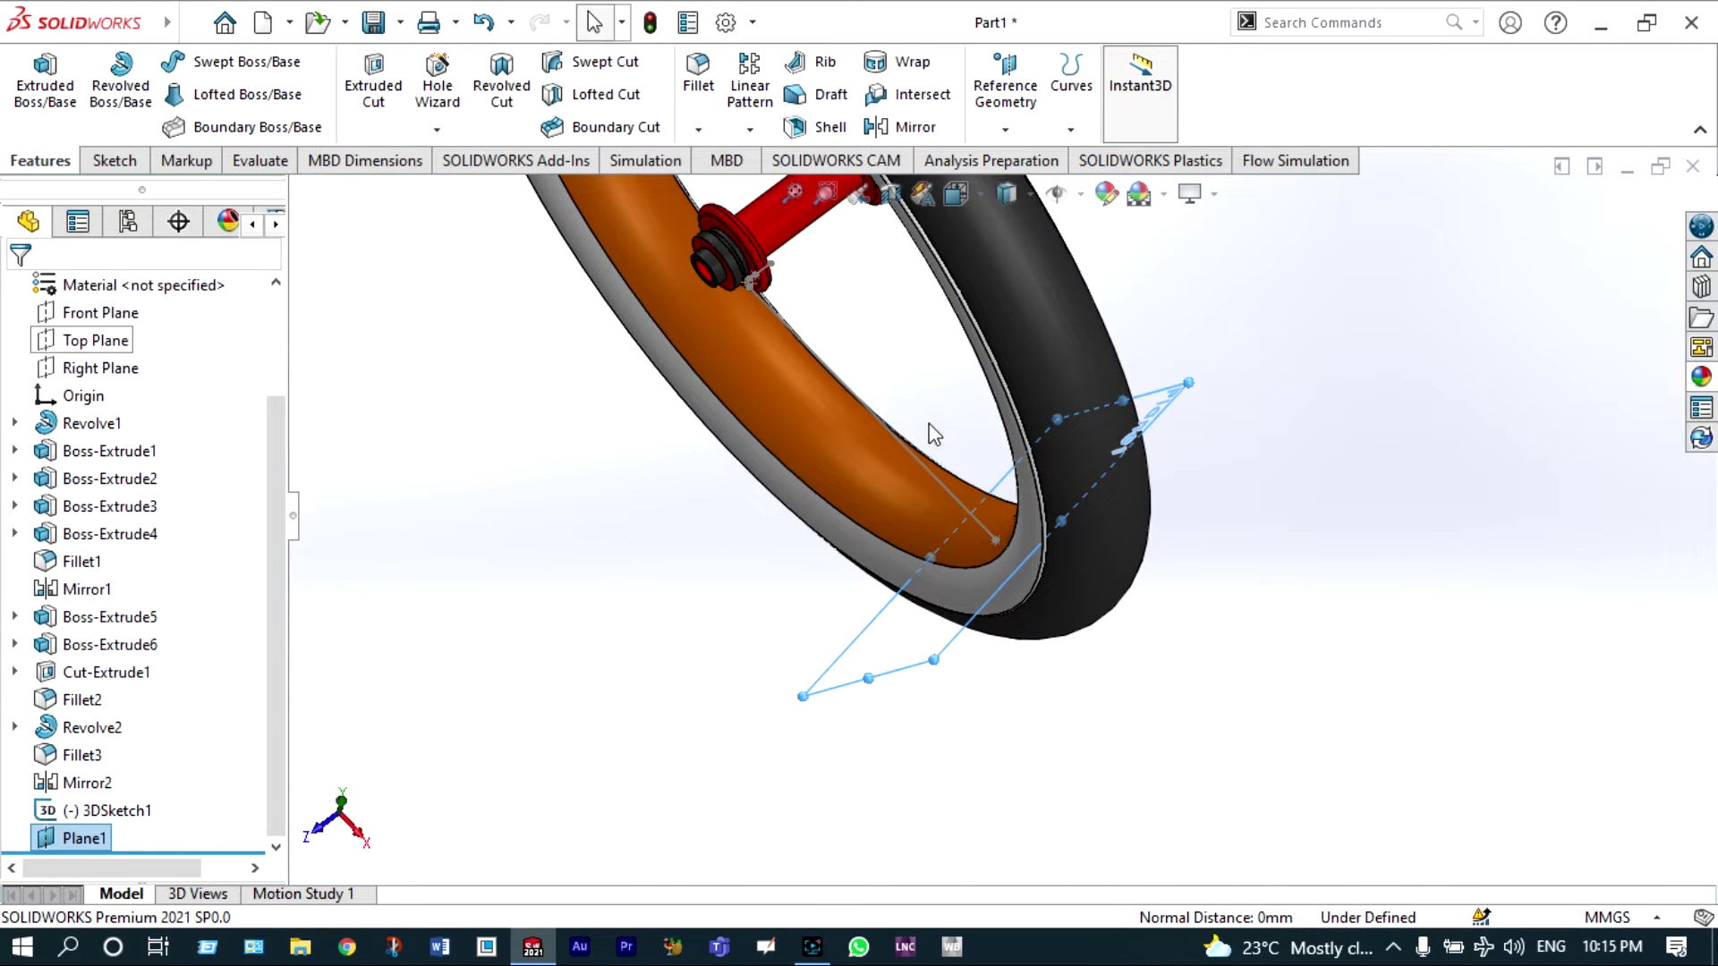
{"action": "middle_click_drag", "start_coordinate": [932, 433], "coordinate": [913, 394]}
{"action": "scroll", "coordinate": [846, 329], "scroll_direction": "down", "scroll_amount": 3}
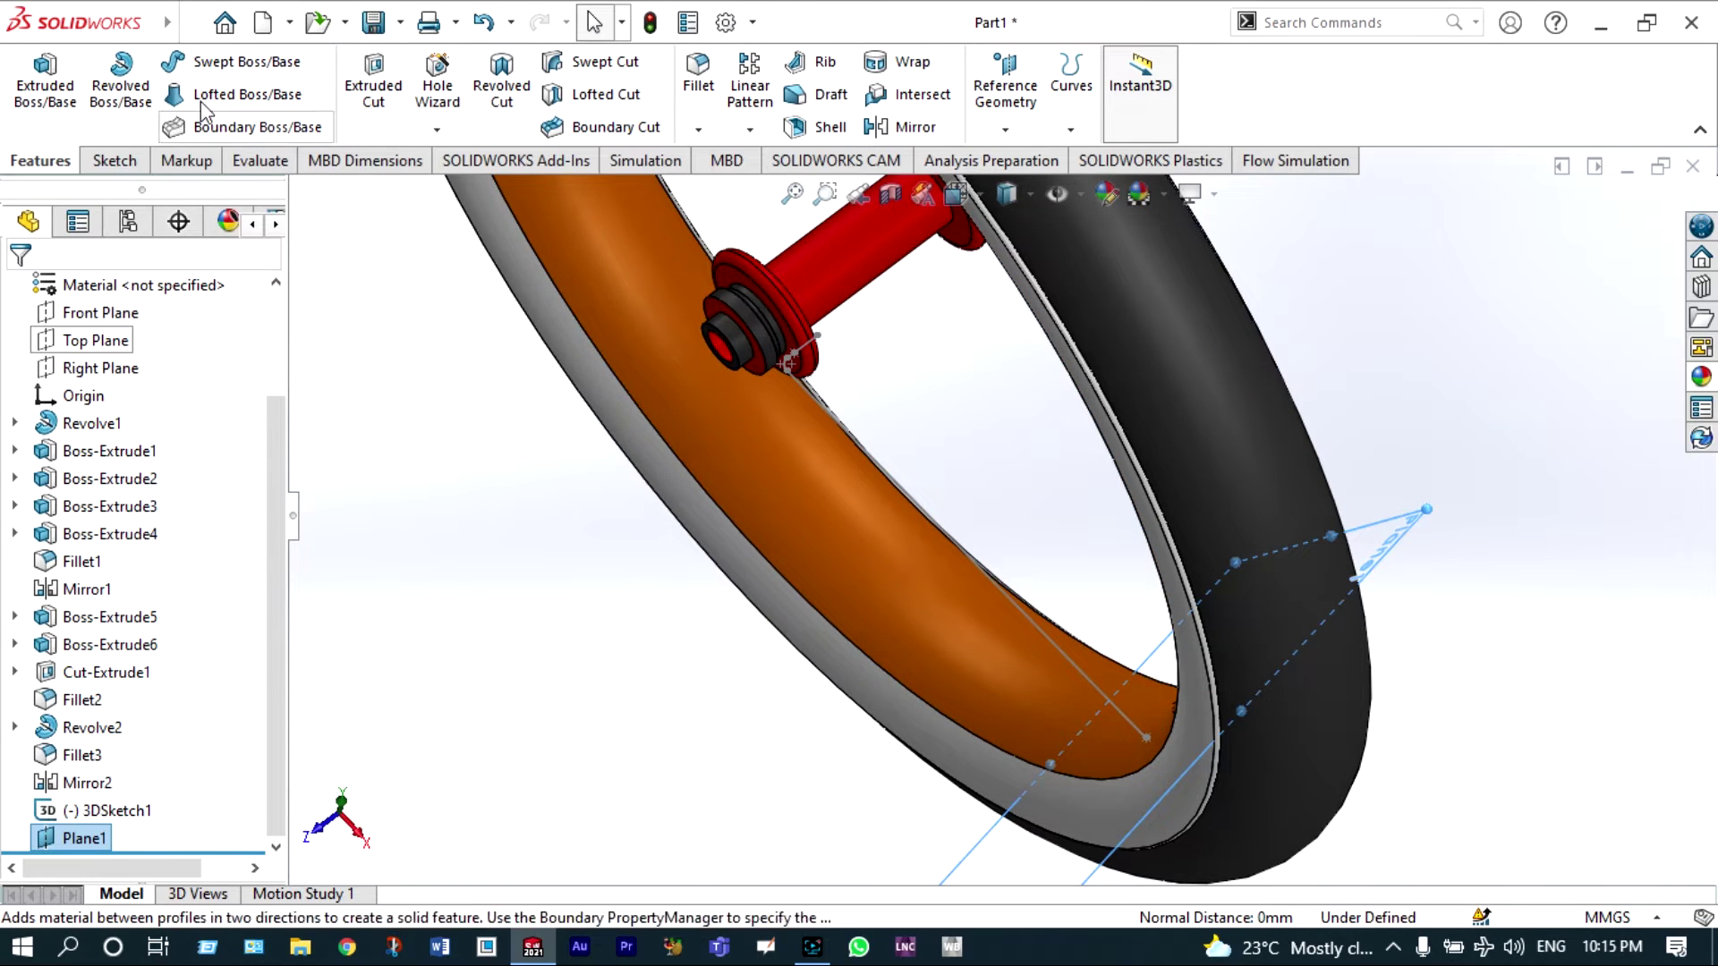
{"action": "left_click", "coordinate": [234, 62]}
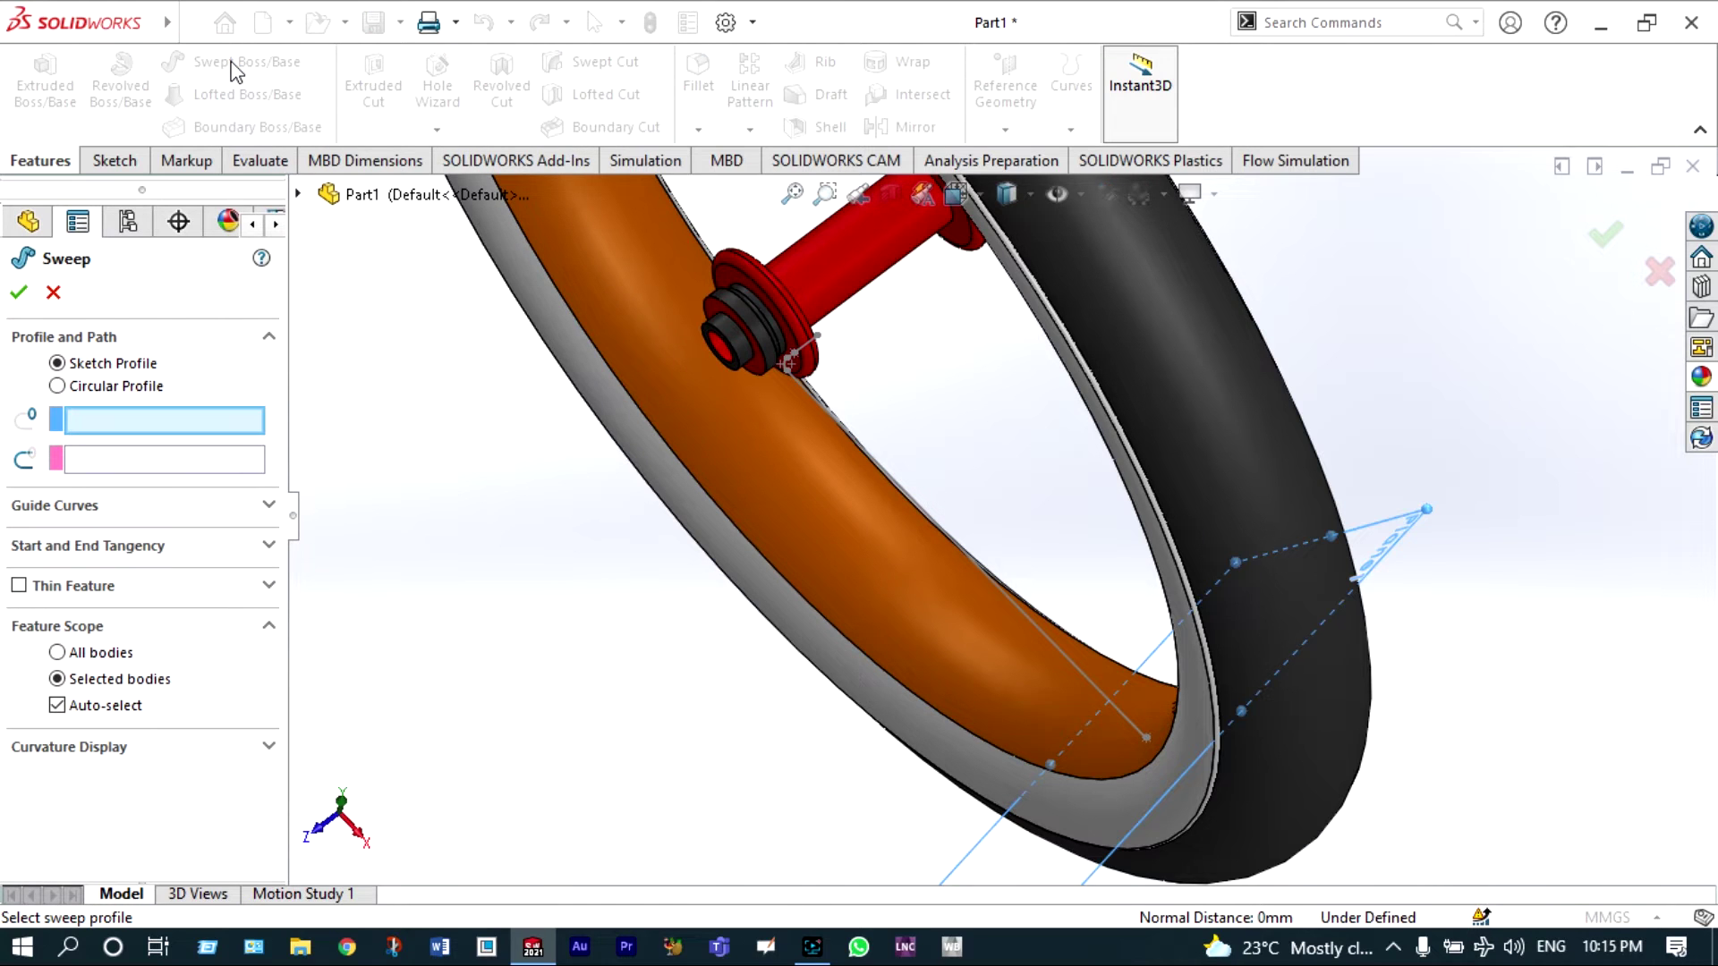
{"action": "left_click", "coordinate": [57, 387]}
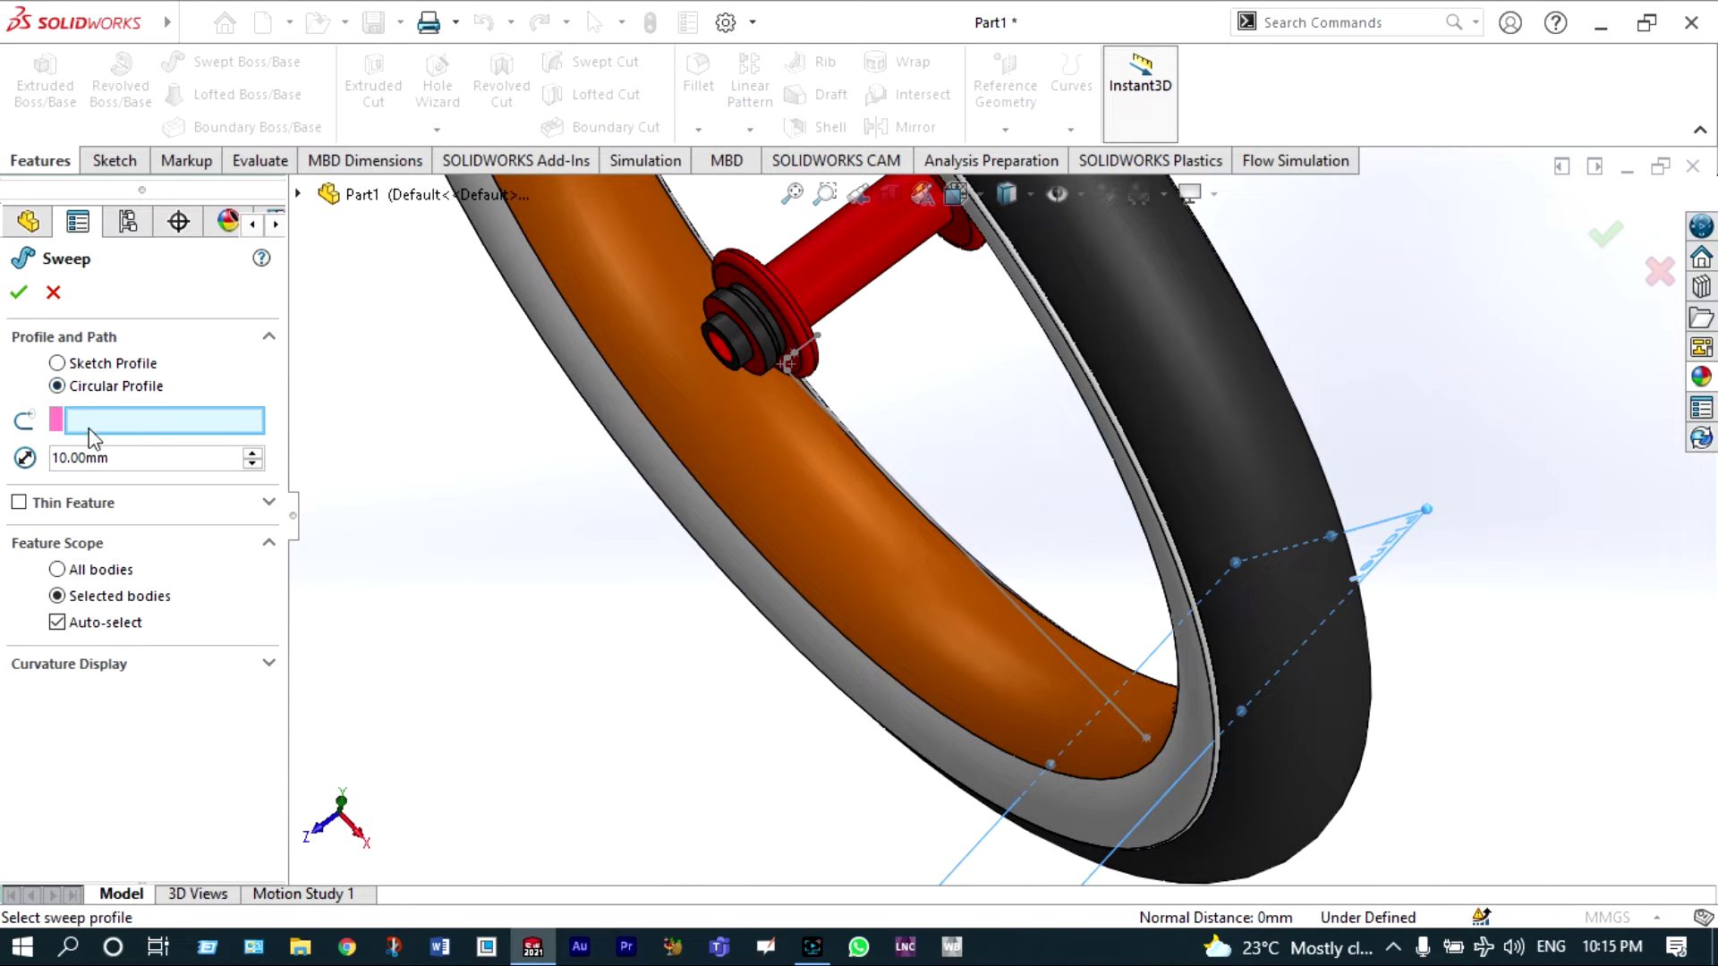
{"action": "double_click", "coordinate": [133, 456]}
{"action": "type", "text": "2"}
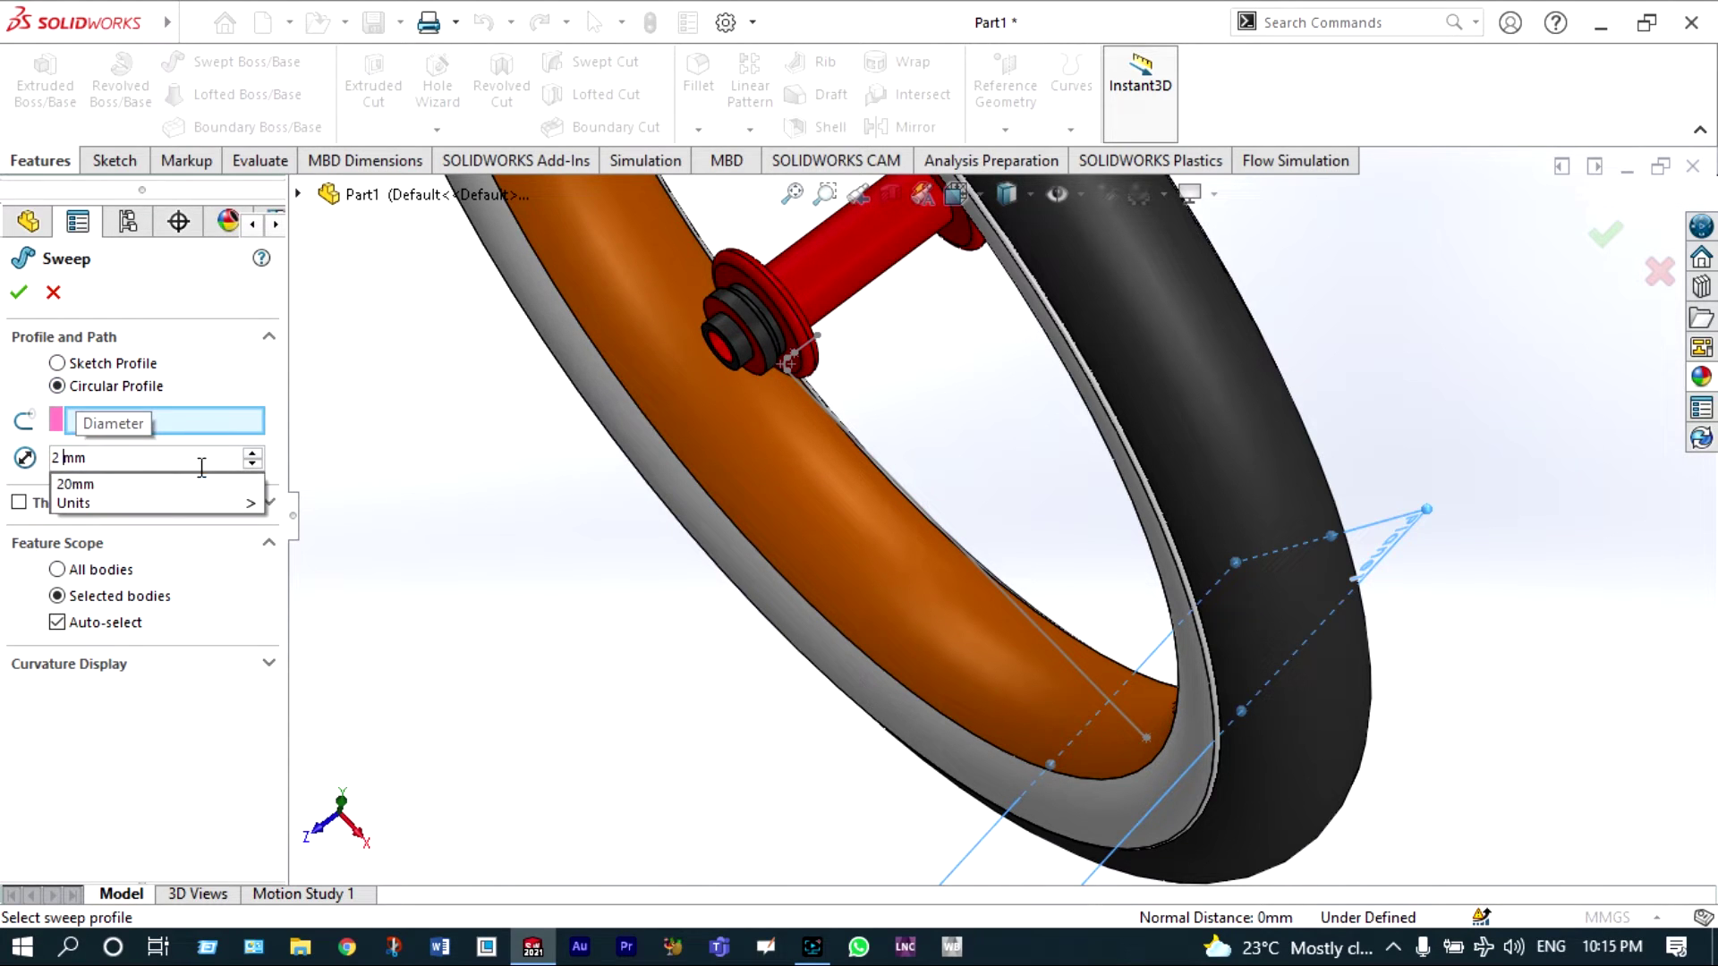
{"action": "key", "text": "Down"}
{"action": "left_click", "coordinate": [1025, 614]}
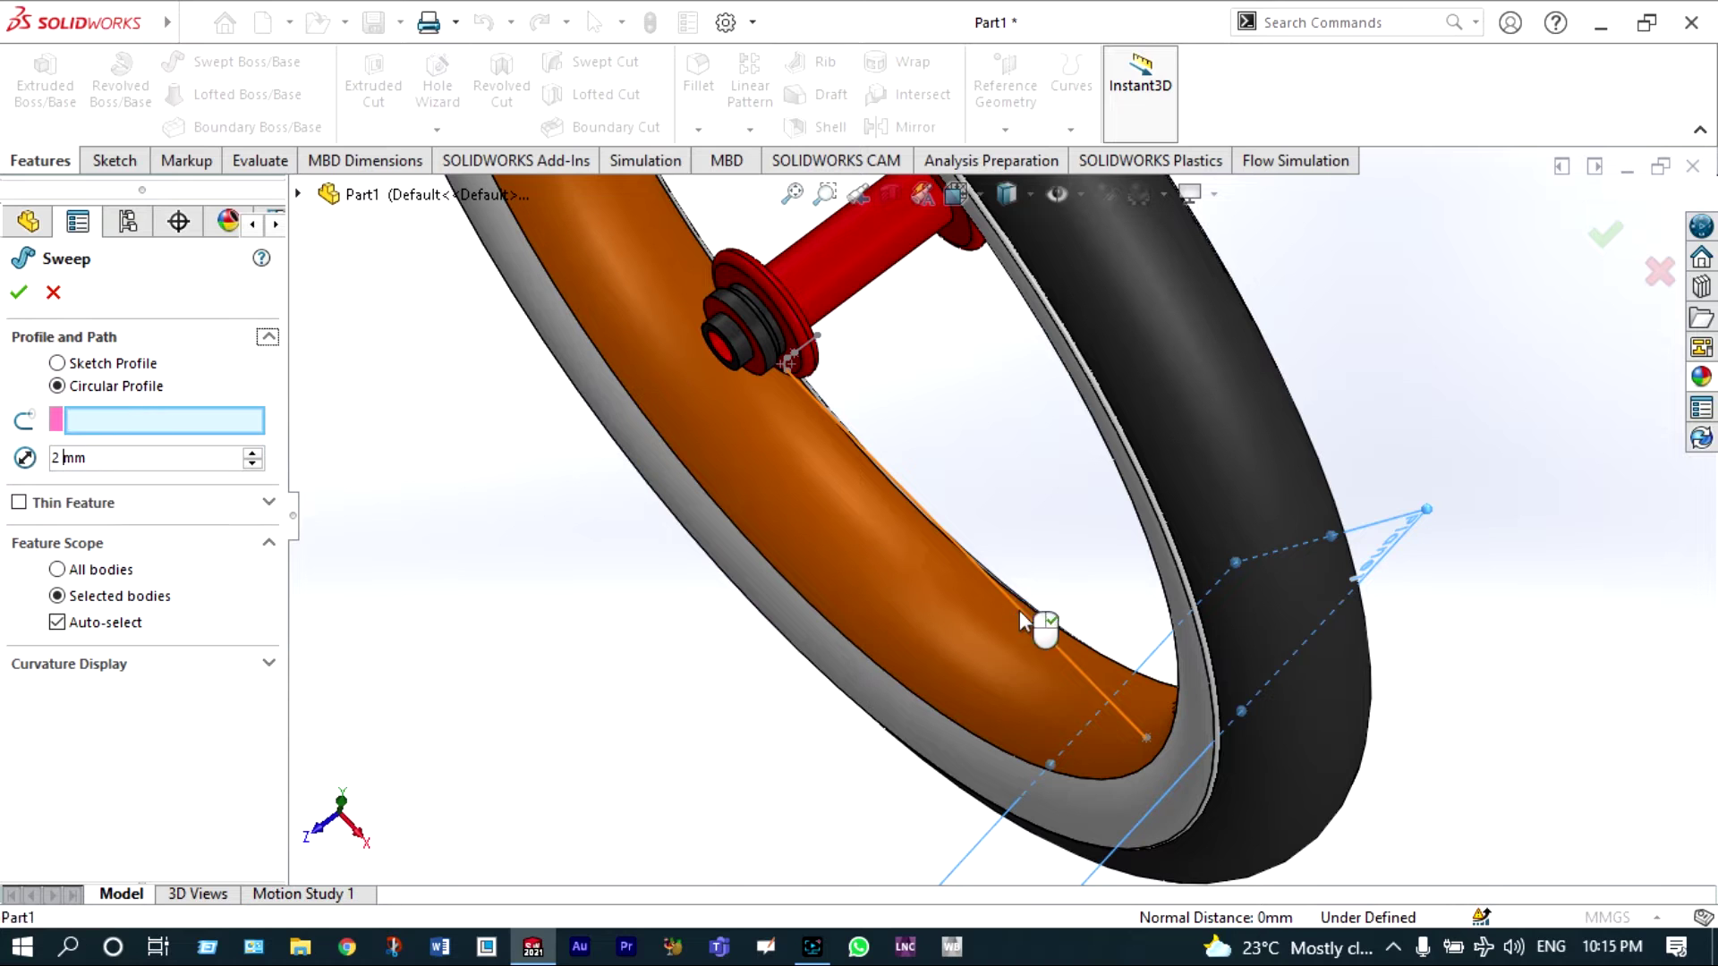
{"action": "scroll", "coordinate": [1012, 592], "scroll_direction": "down", "scroll_amount": 3}
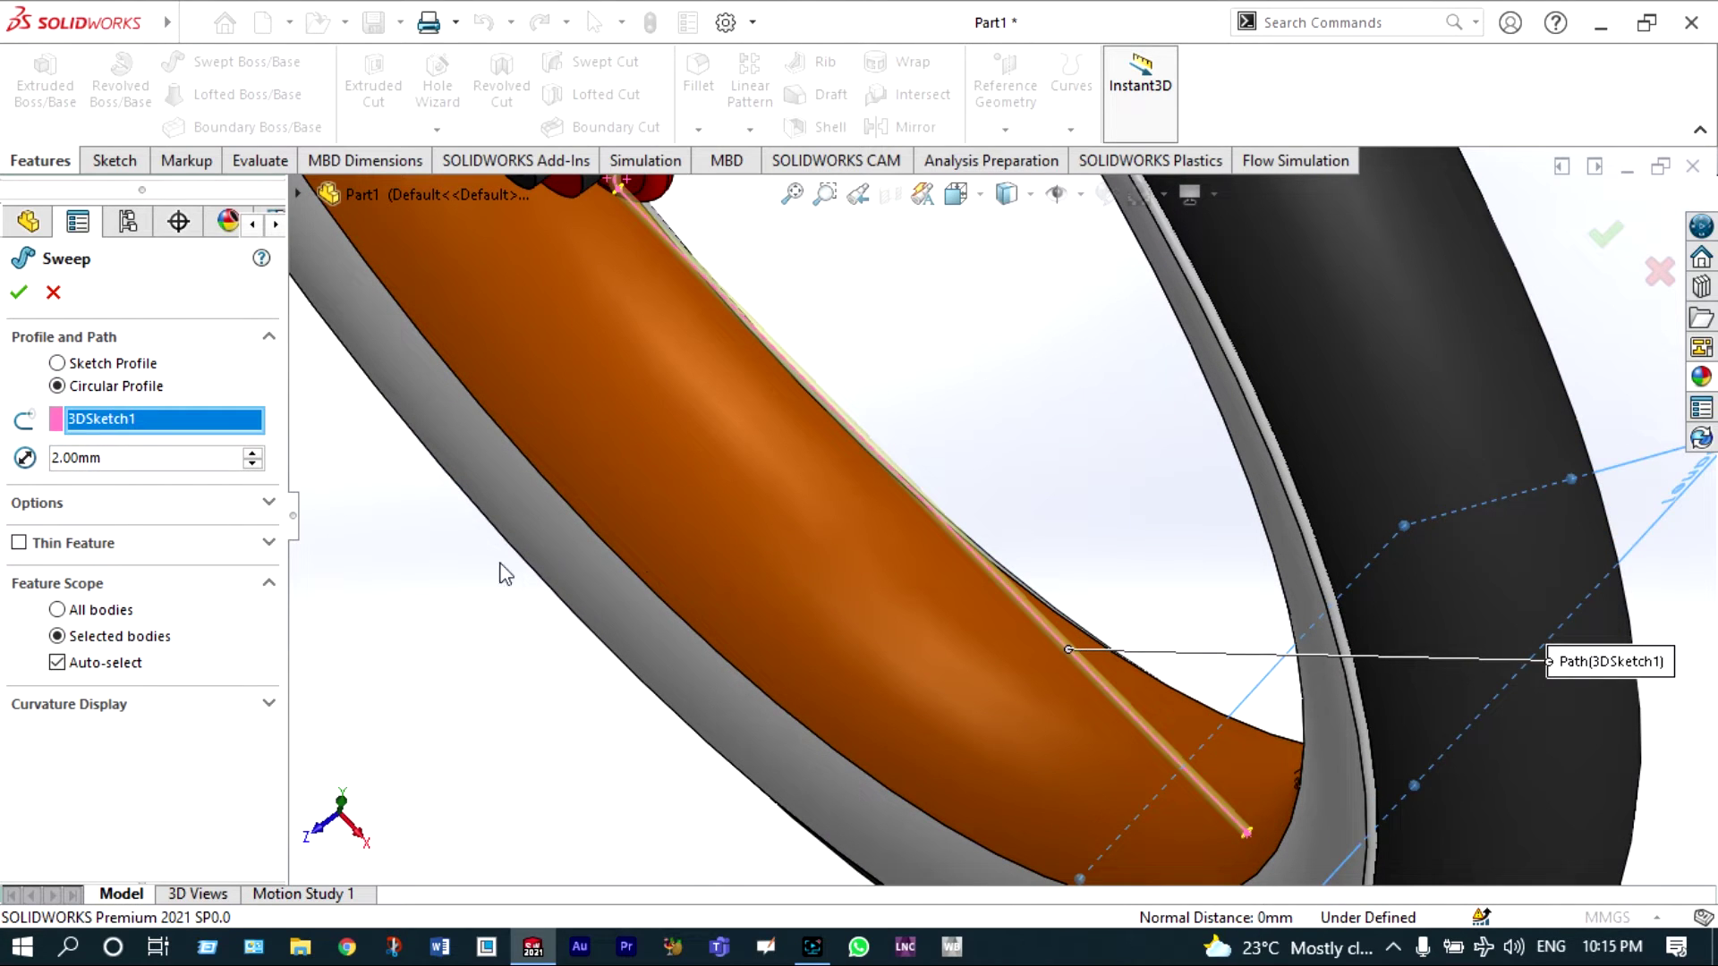
{"action": "left_click", "coordinate": [18, 293]}
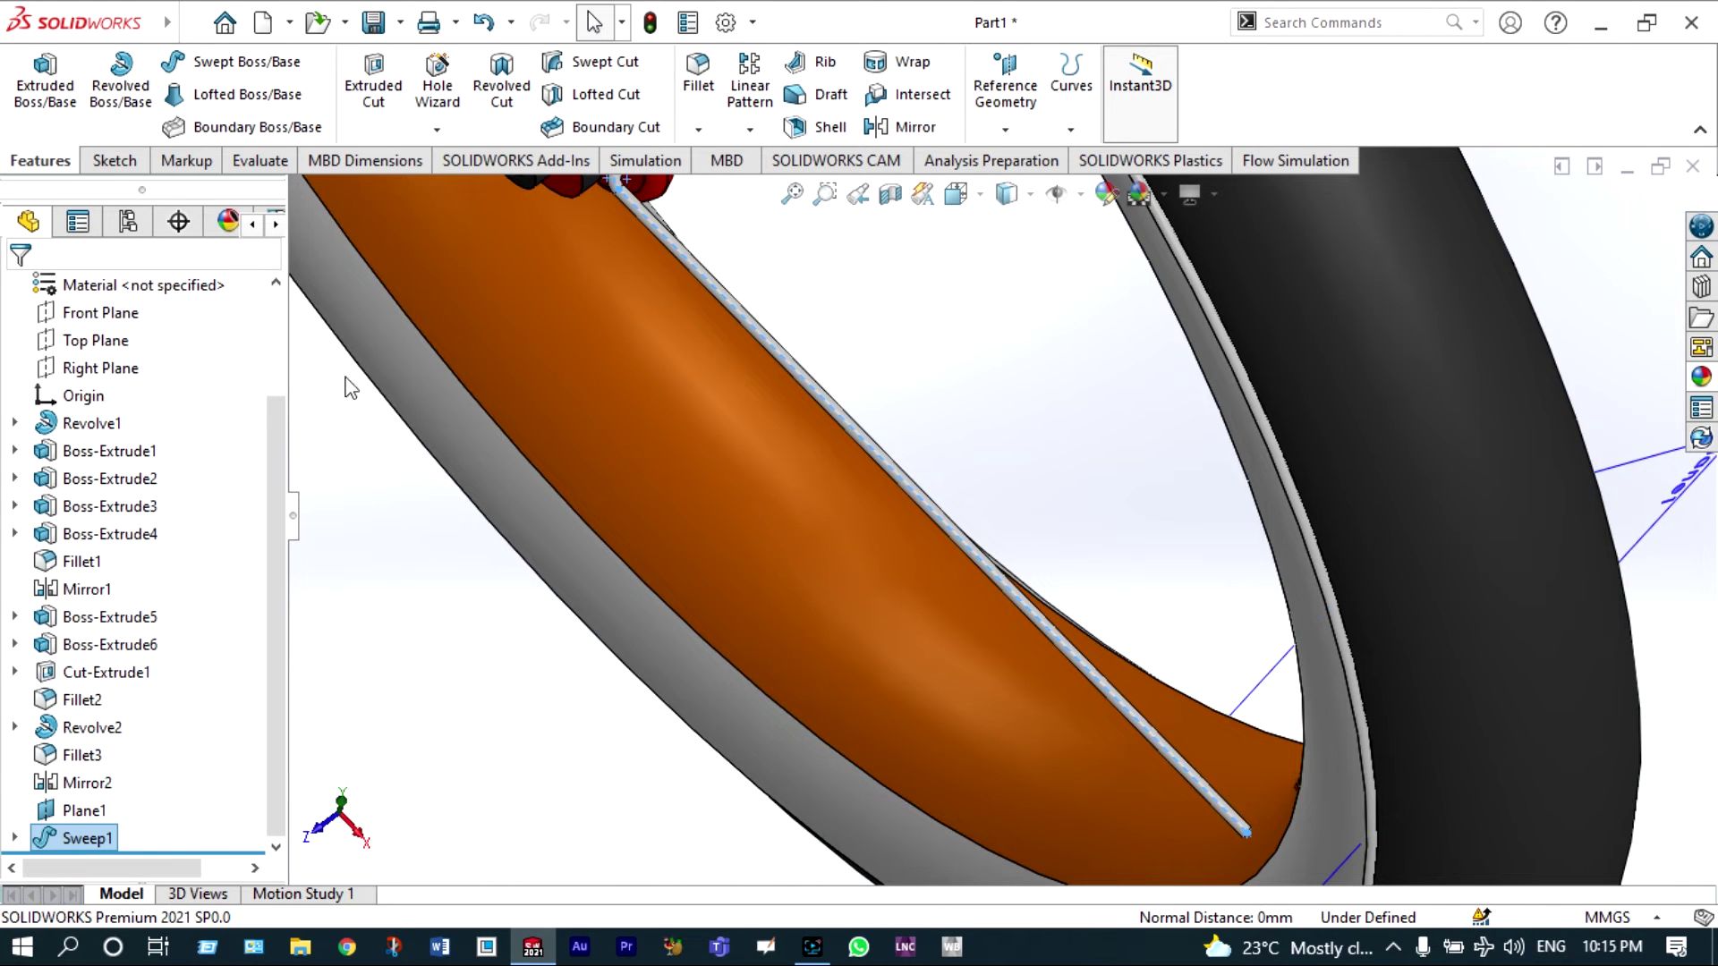
{"action": "scroll", "coordinate": [1226, 800], "scroll_direction": "down", "scroll_amount": 2}
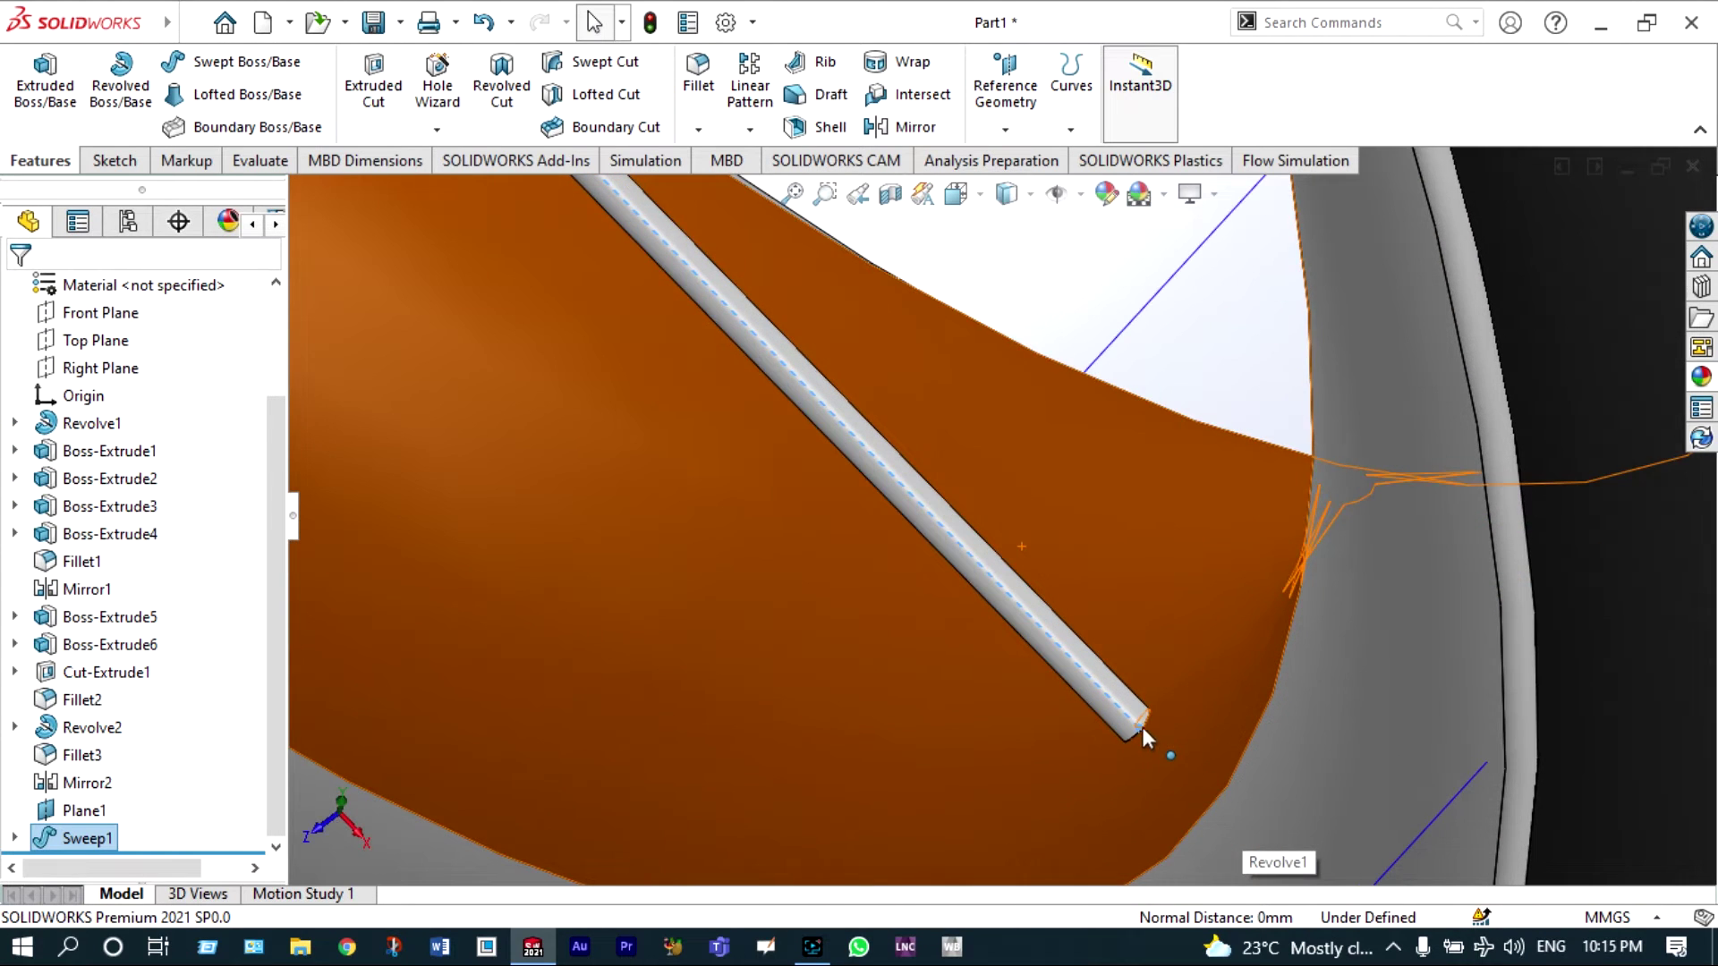
{"action": "scroll", "coordinate": [1141, 722], "scroll_direction": "down", "scroll_amount": 1}
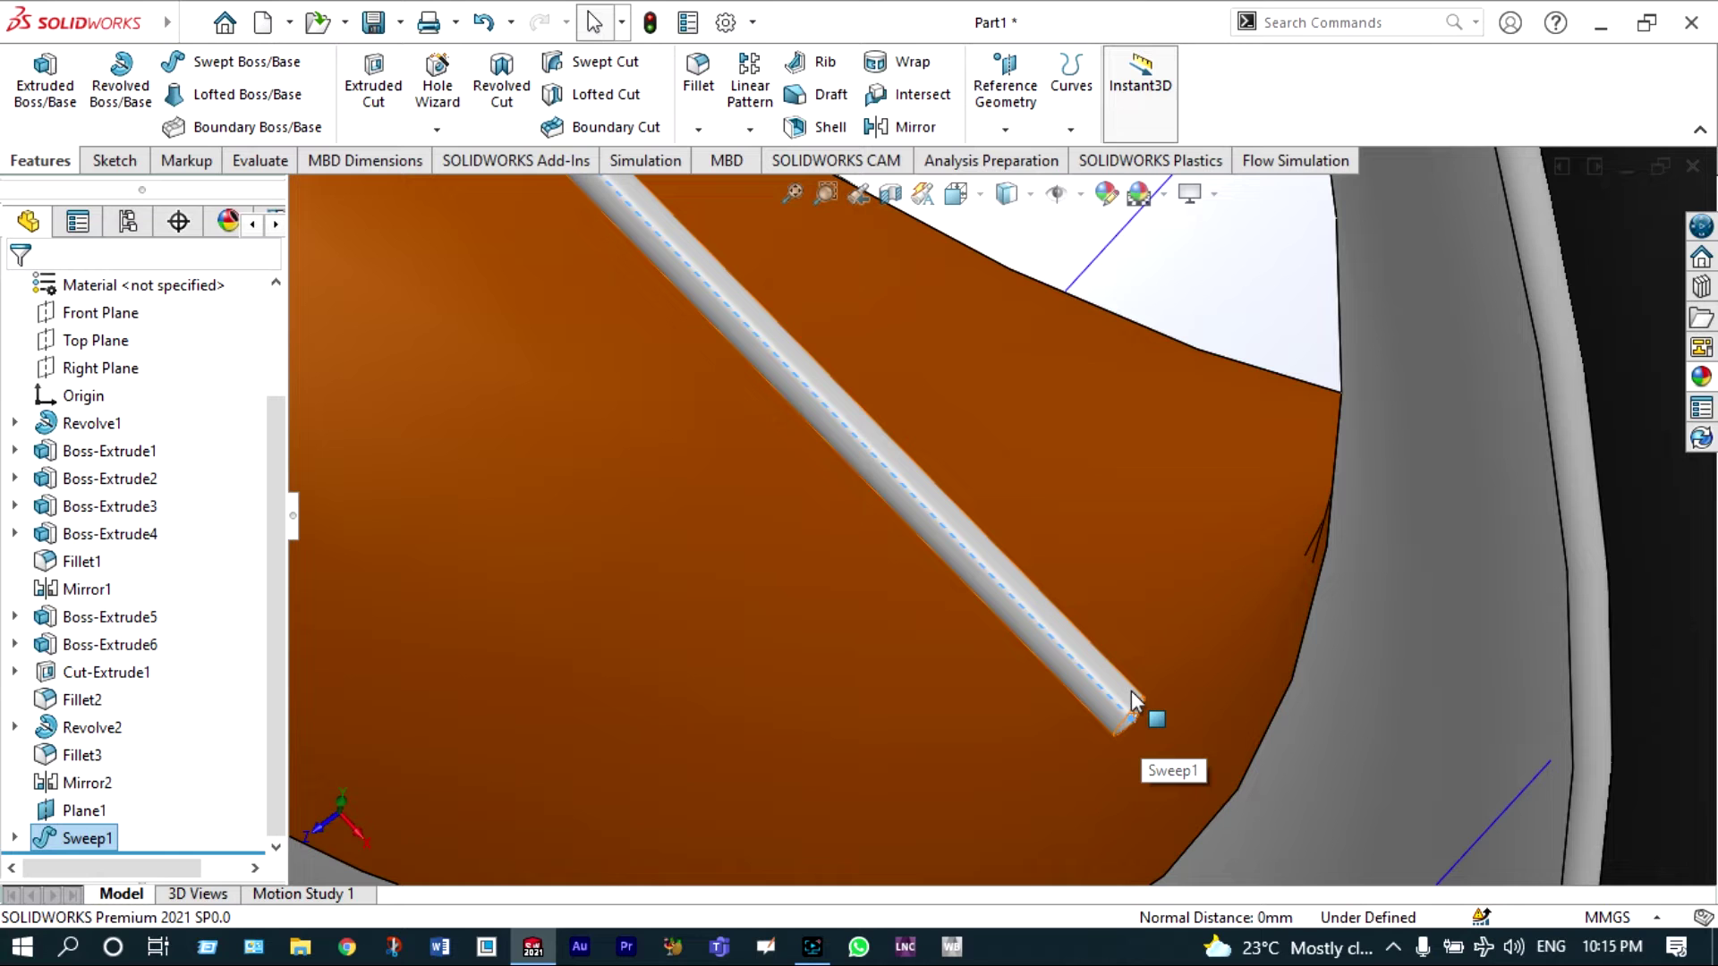
{"action": "scroll", "coordinate": [1131, 691], "scroll_direction": "up", "scroll_amount": 3}
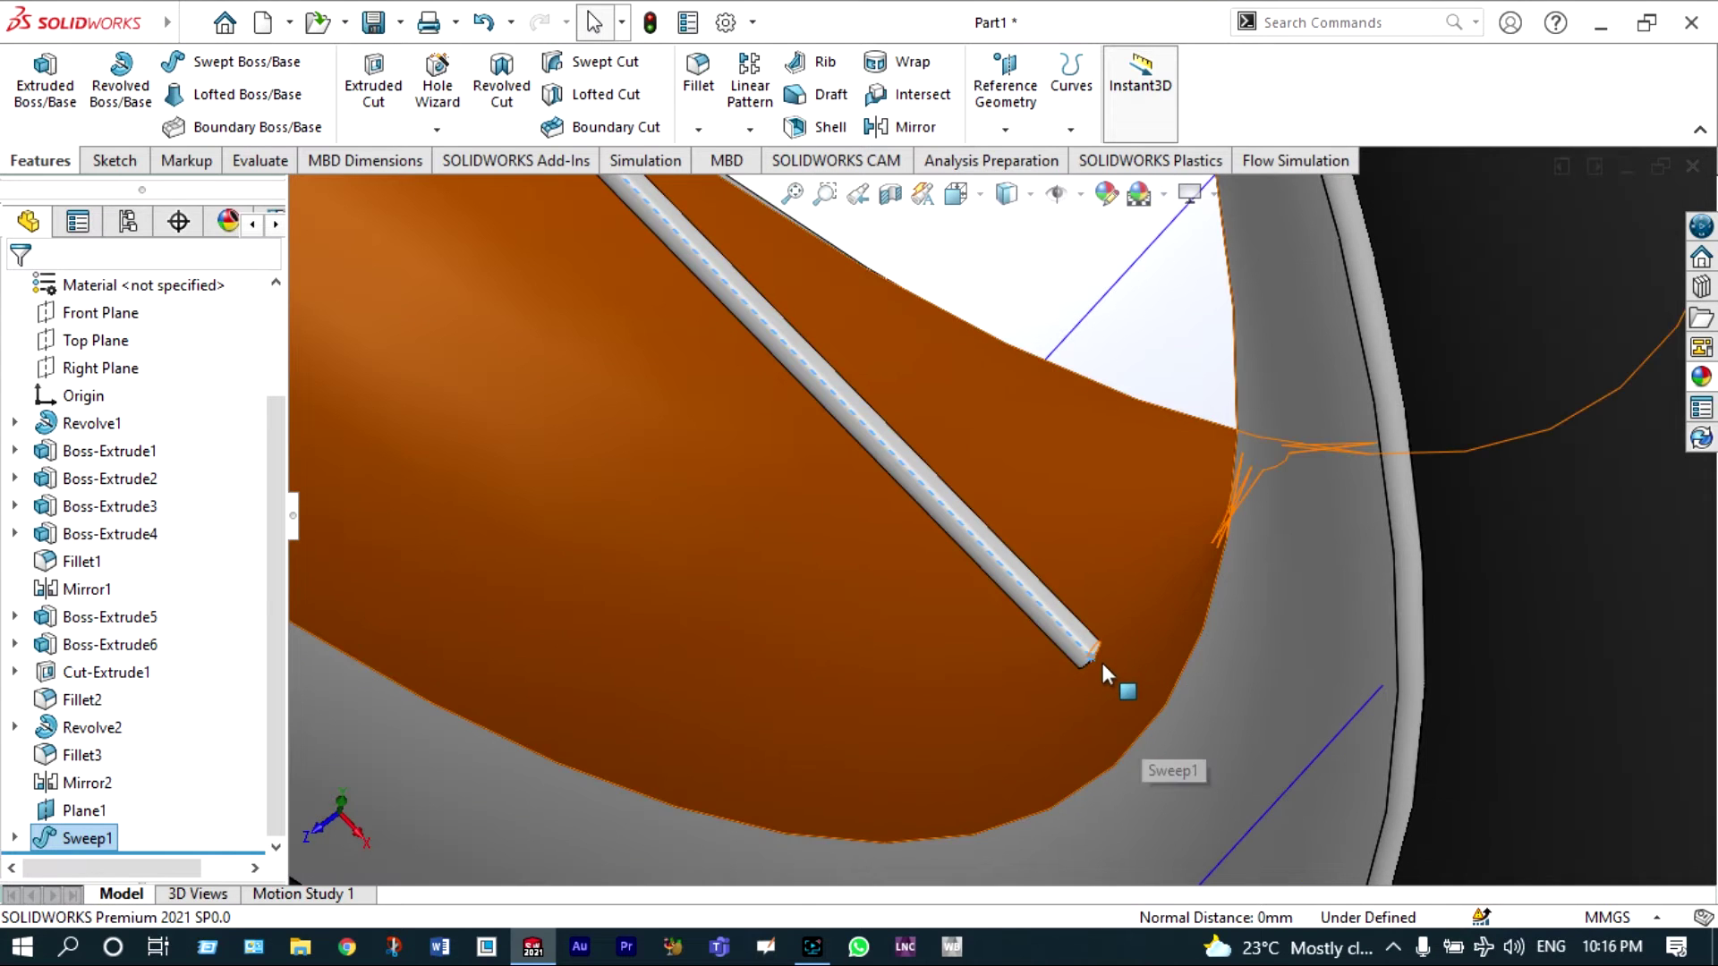
- Sketch a six-sided polygon with an inscribed circle on the reference plane, centred on the spoke's rim end
{"action": "scroll", "coordinate": [1081, 648], "scroll_direction": "up", "scroll_amount": 4}
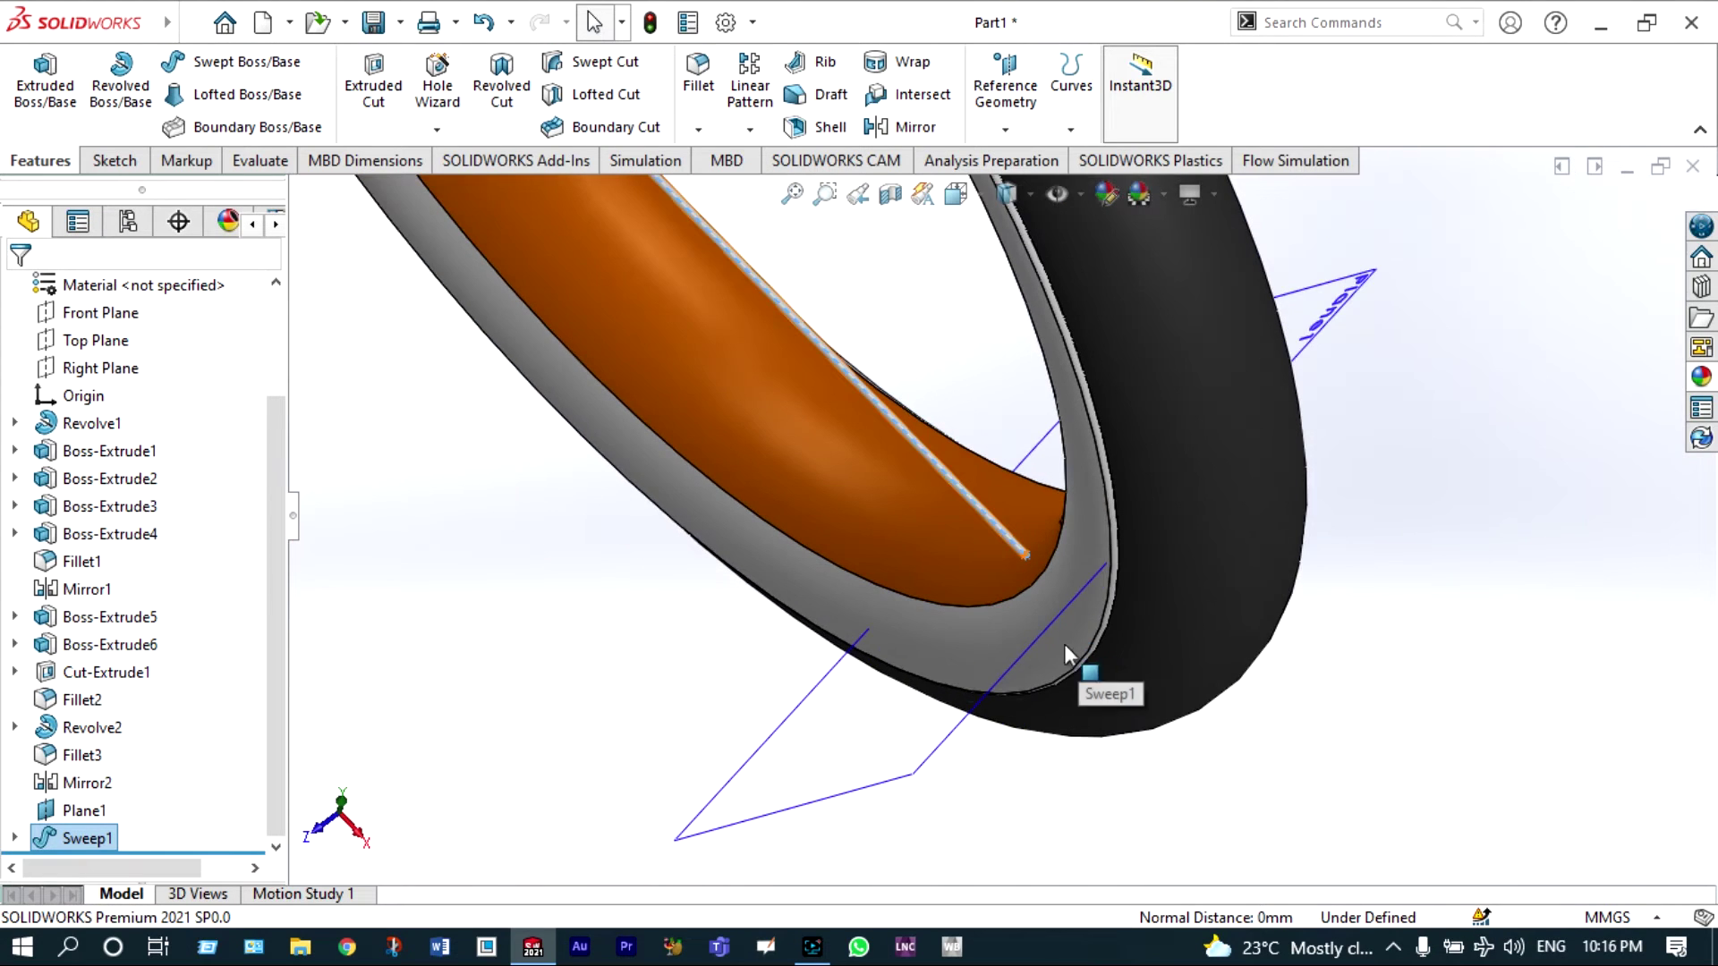
{"action": "left_click", "coordinate": [822, 736]}
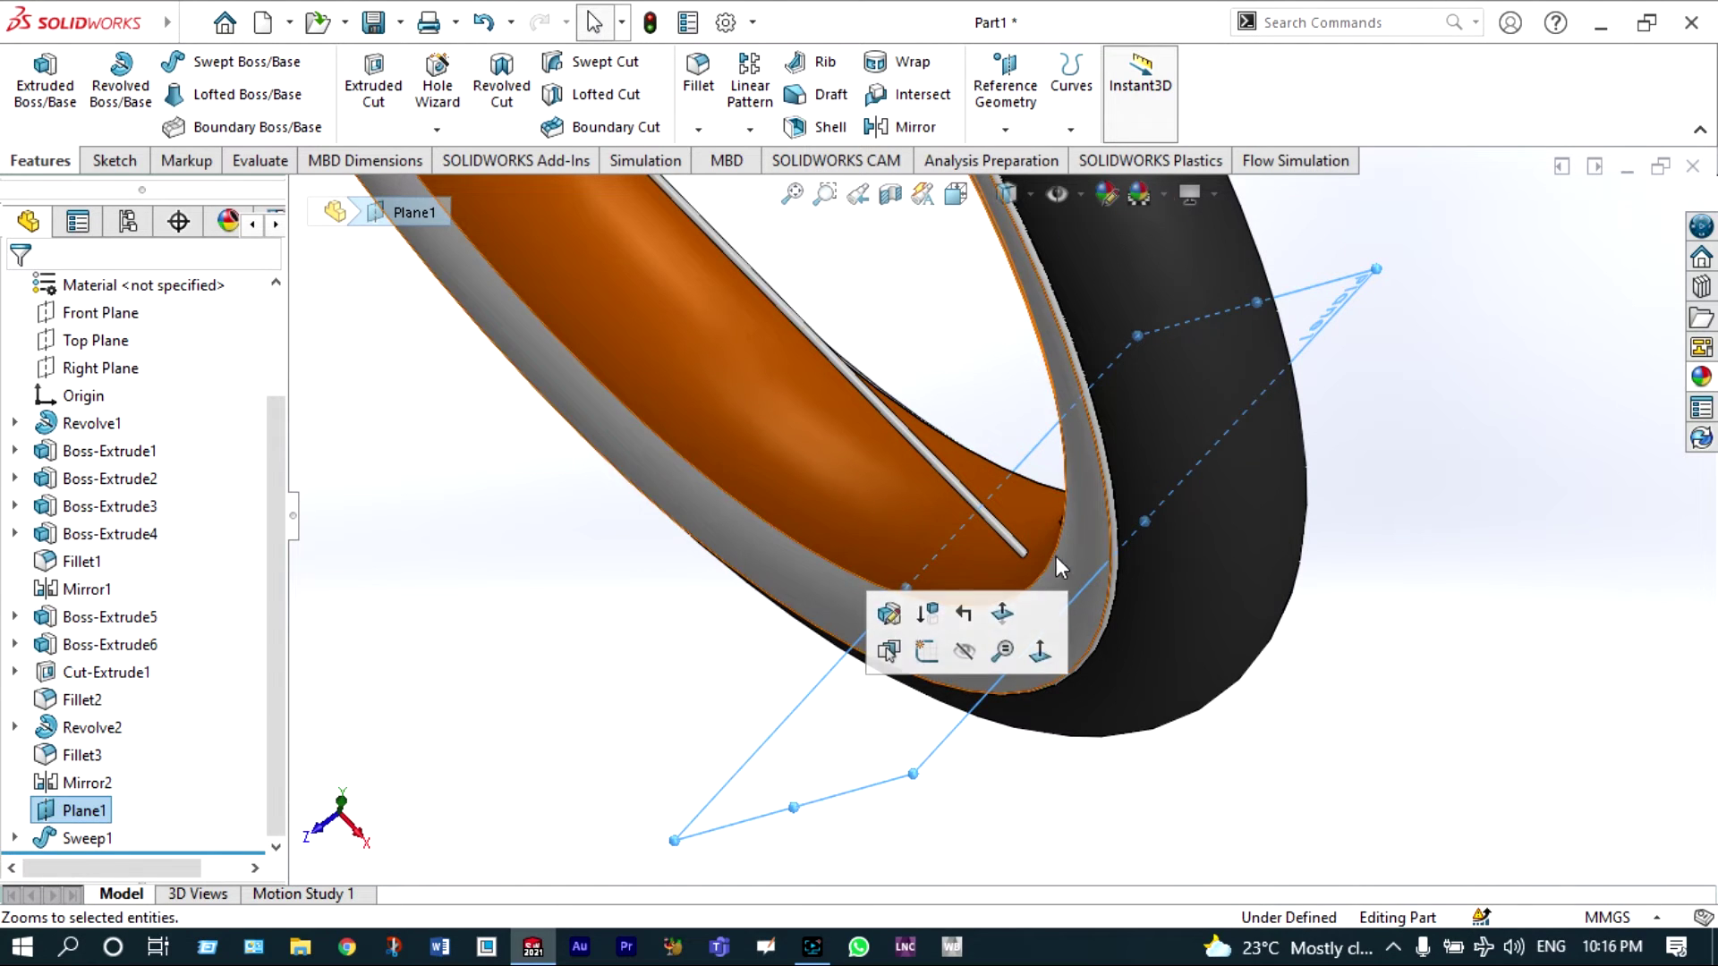
{"action": "left_click", "coordinate": [125, 167]}
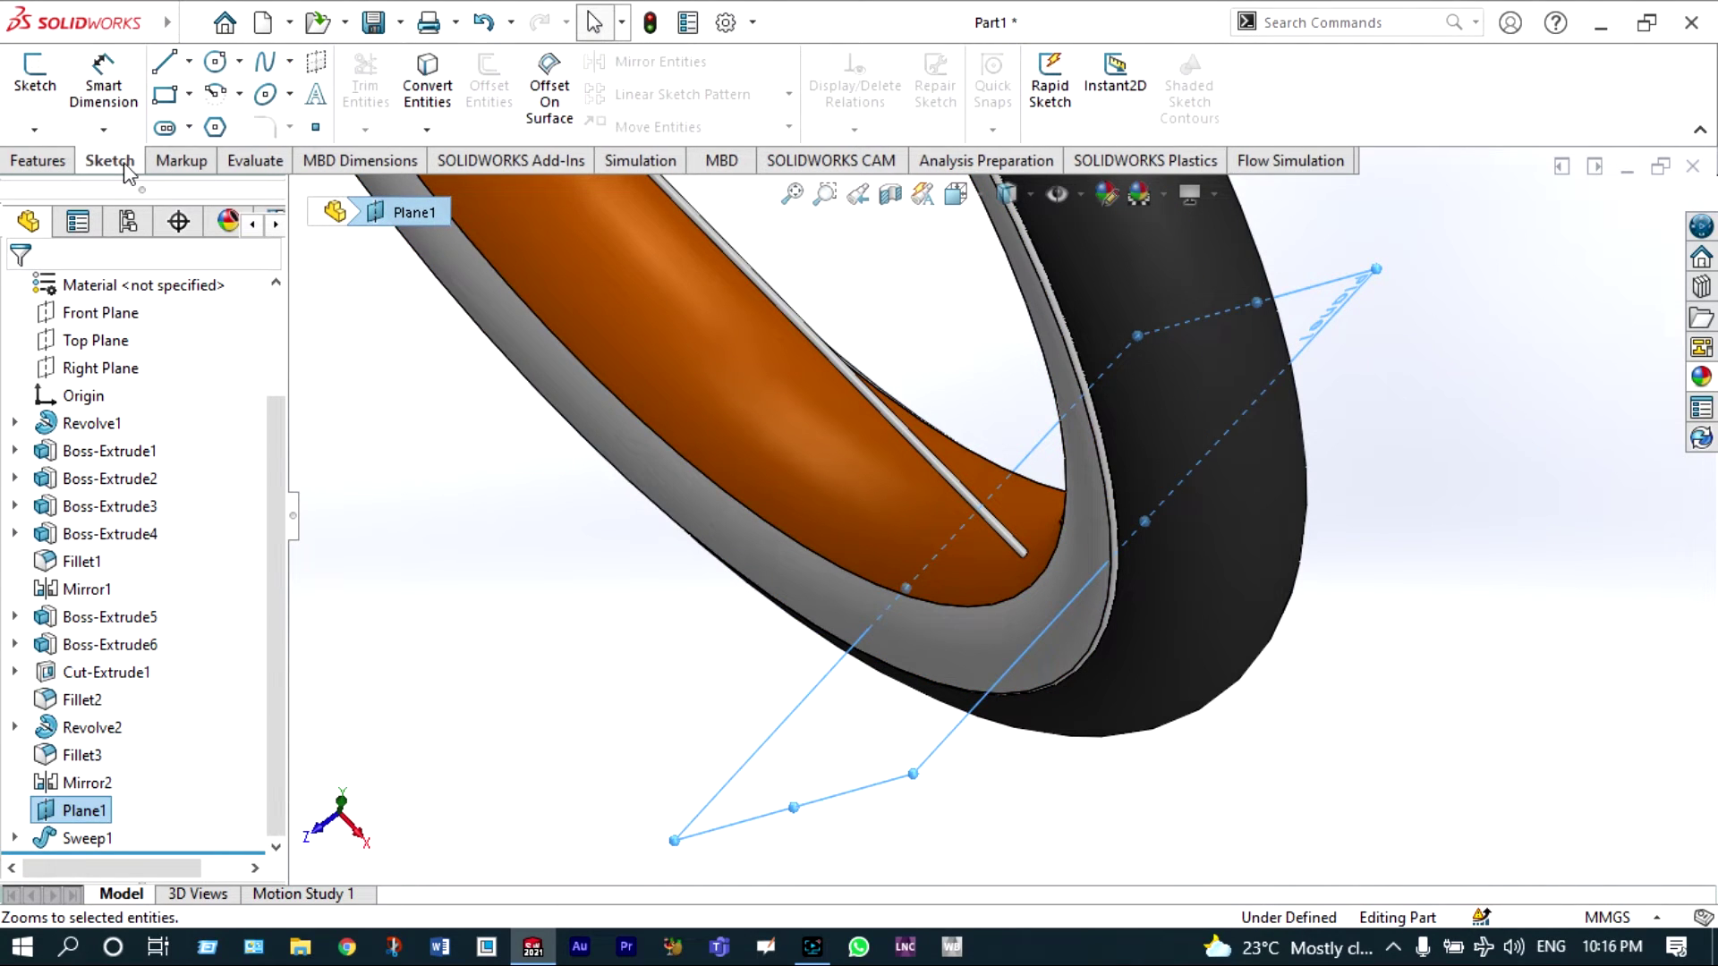
{"action": "left_click", "coordinate": [214, 127]}
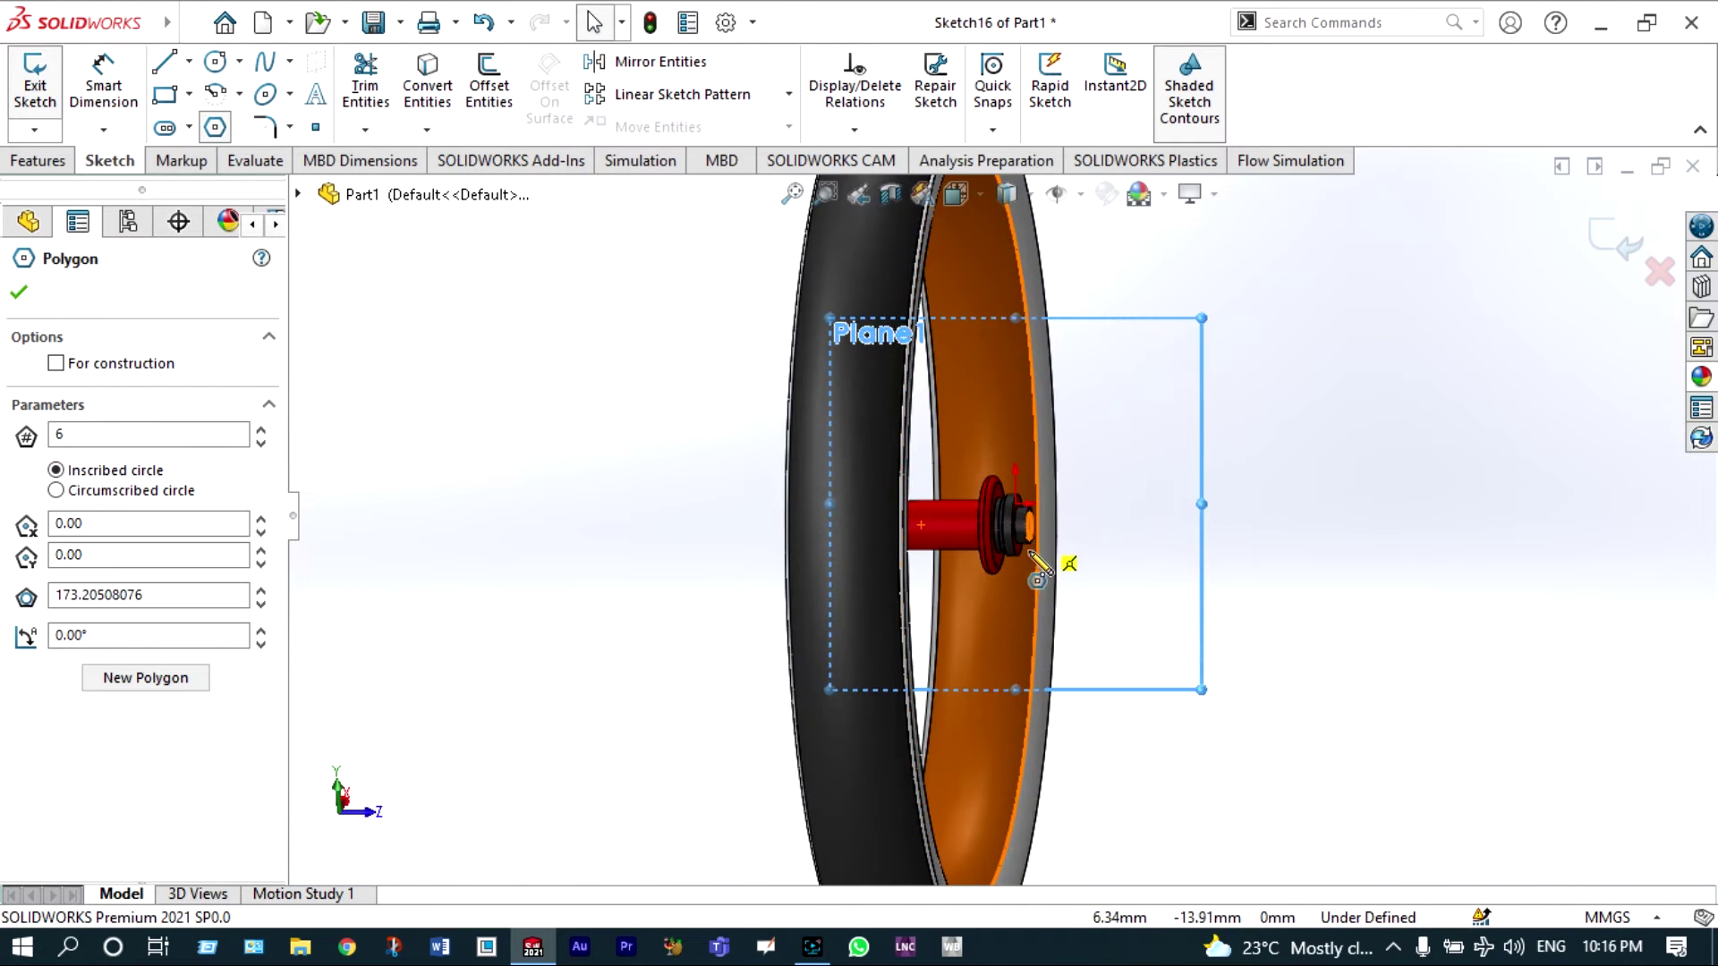
{"action": "scroll", "coordinate": [975, 449], "scroll_direction": "down", "scroll_amount": 5}
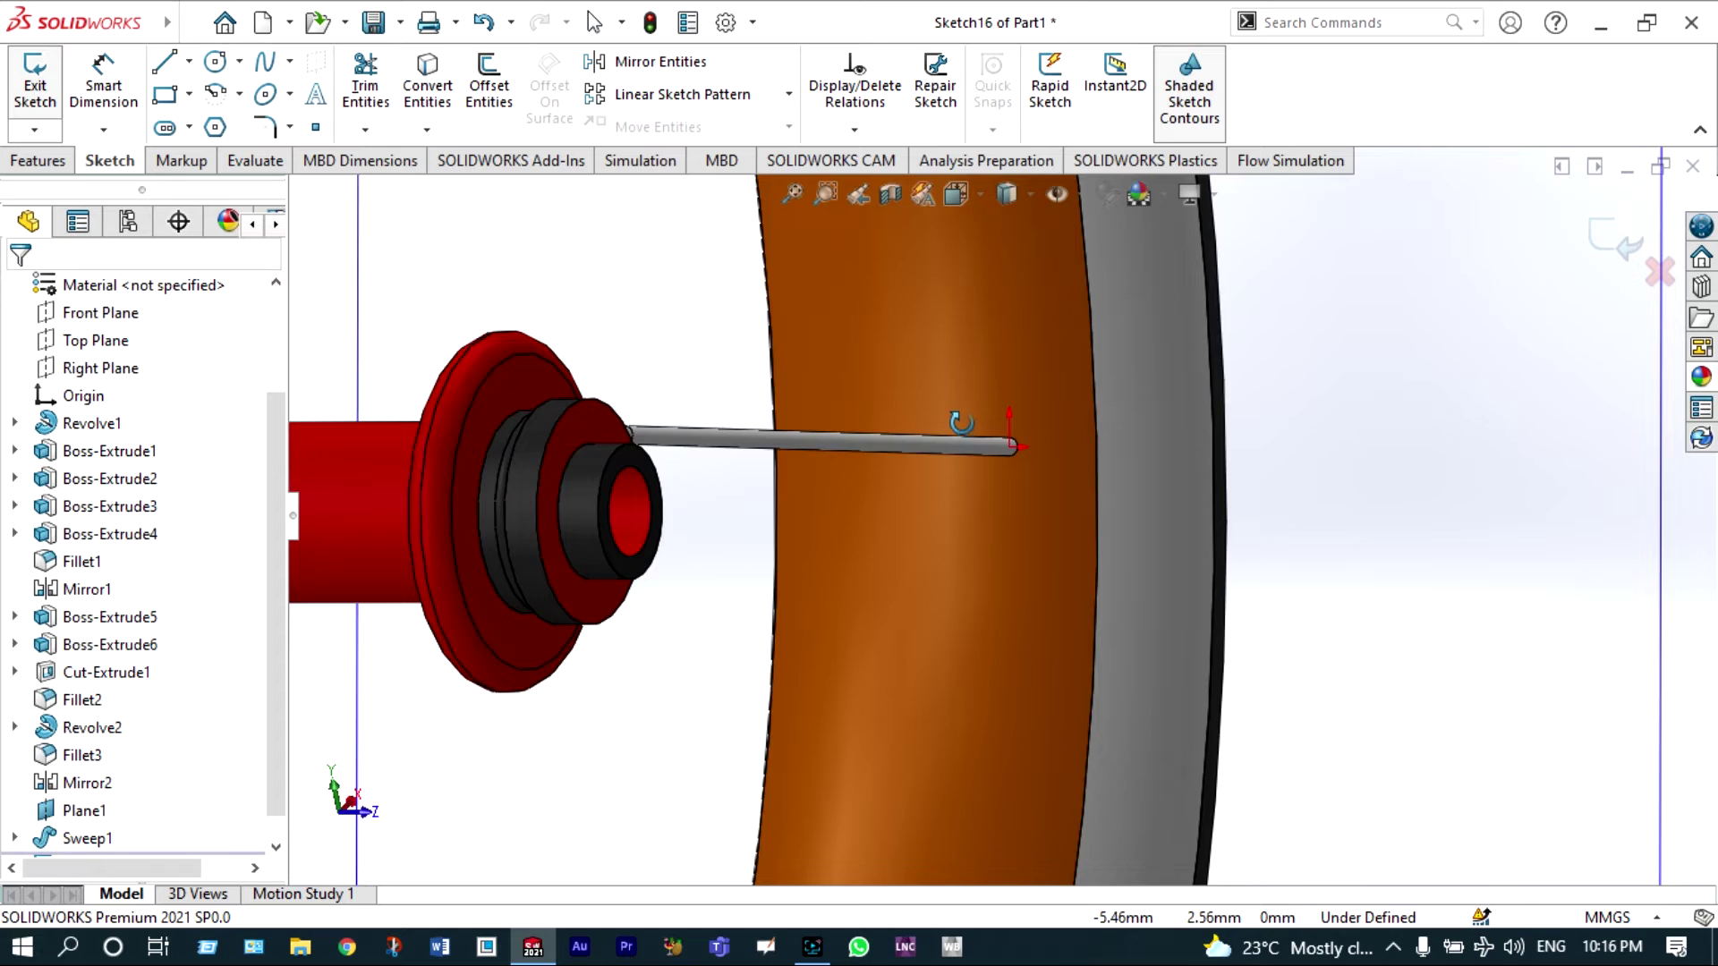
{"action": "scroll", "coordinate": [1024, 456], "scroll_direction": "down", "scroll_amount": 2}
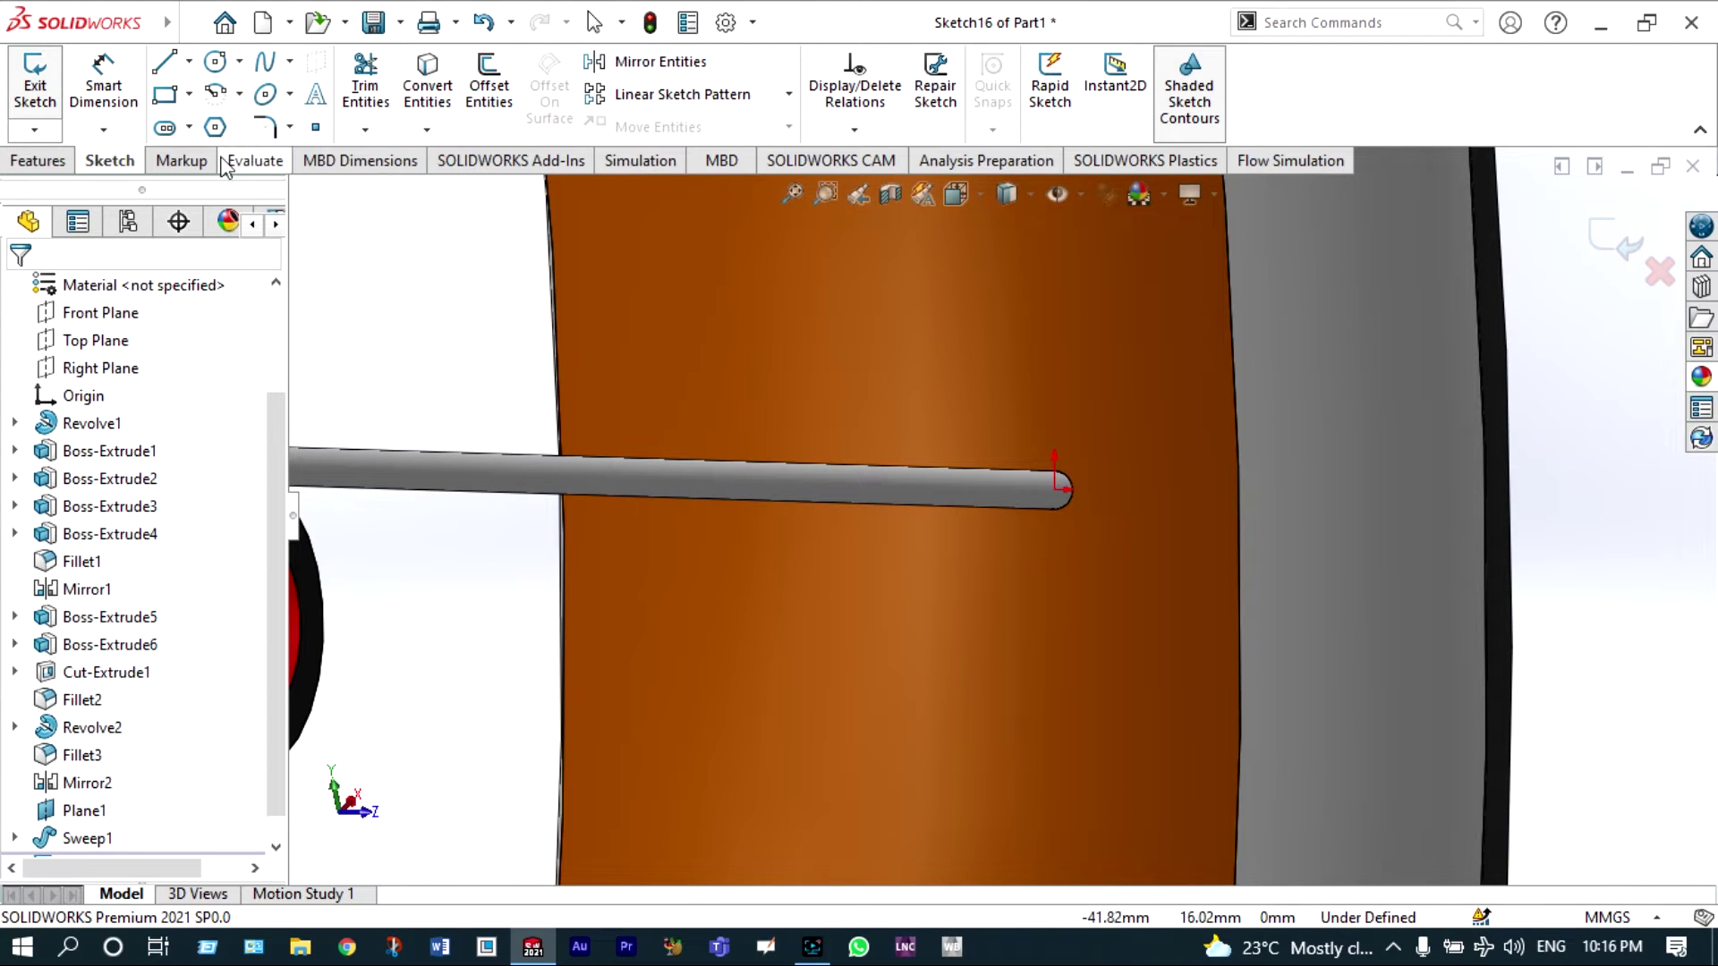
{"action": "left_click", "coordinate": [215, 127]}
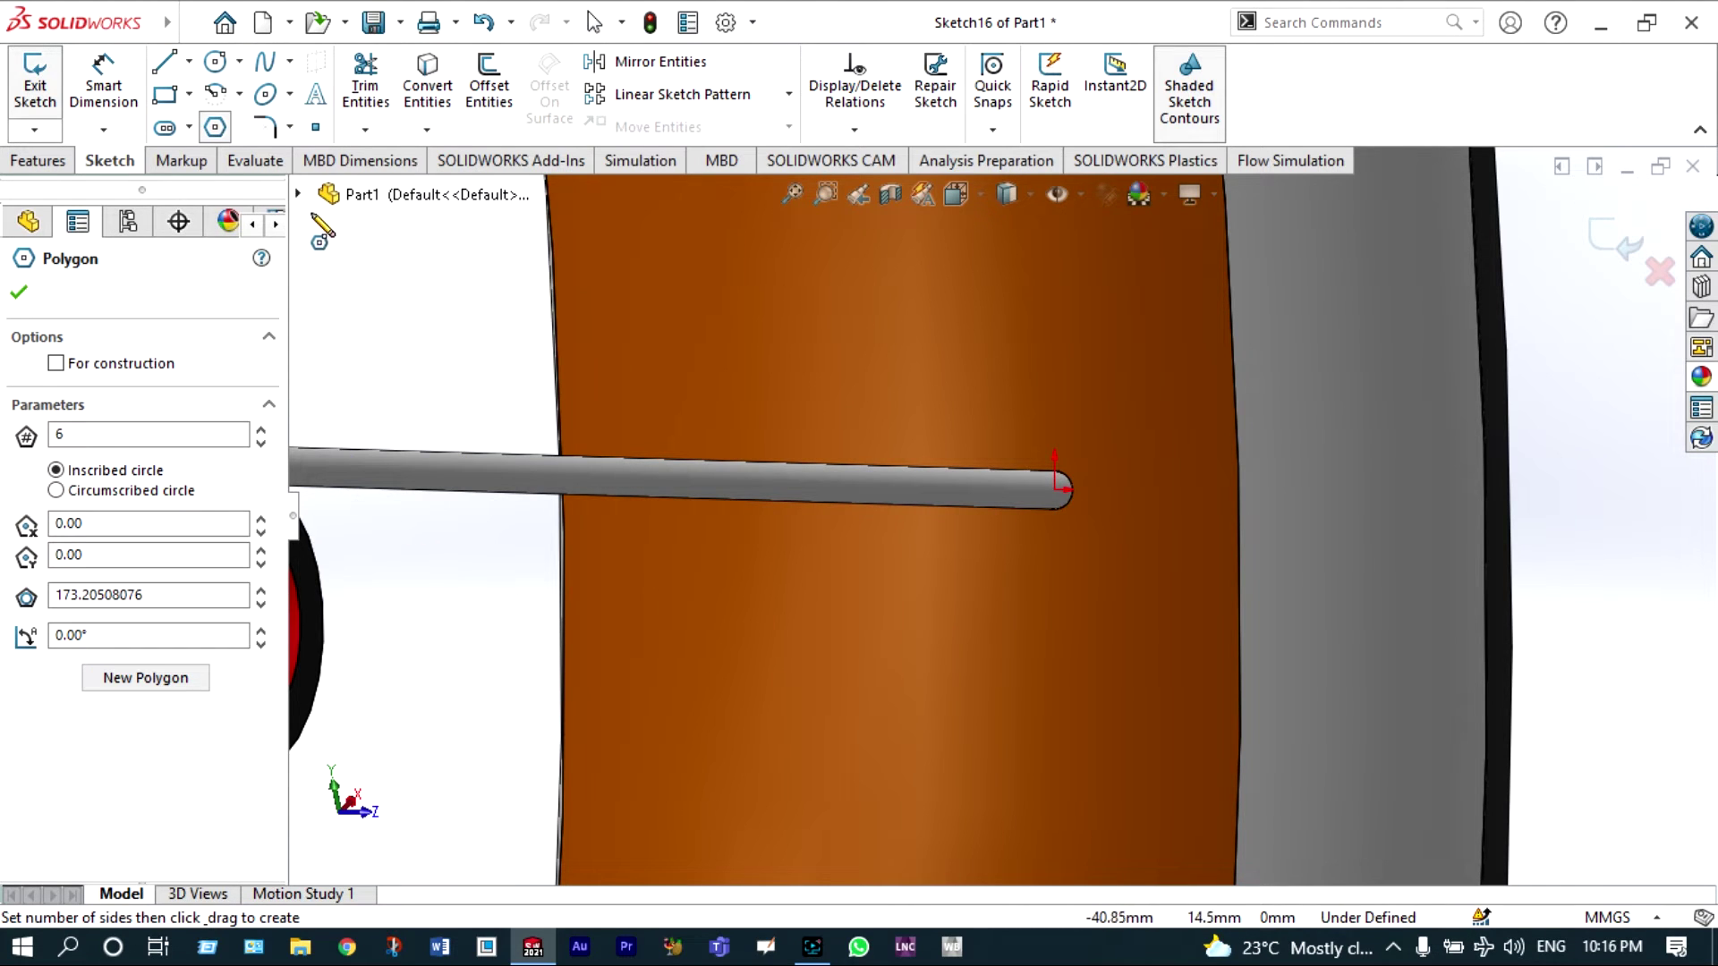
{"action": "left_click", "coordinate": [299, 193]}
{"action": "key", "text": "z"}
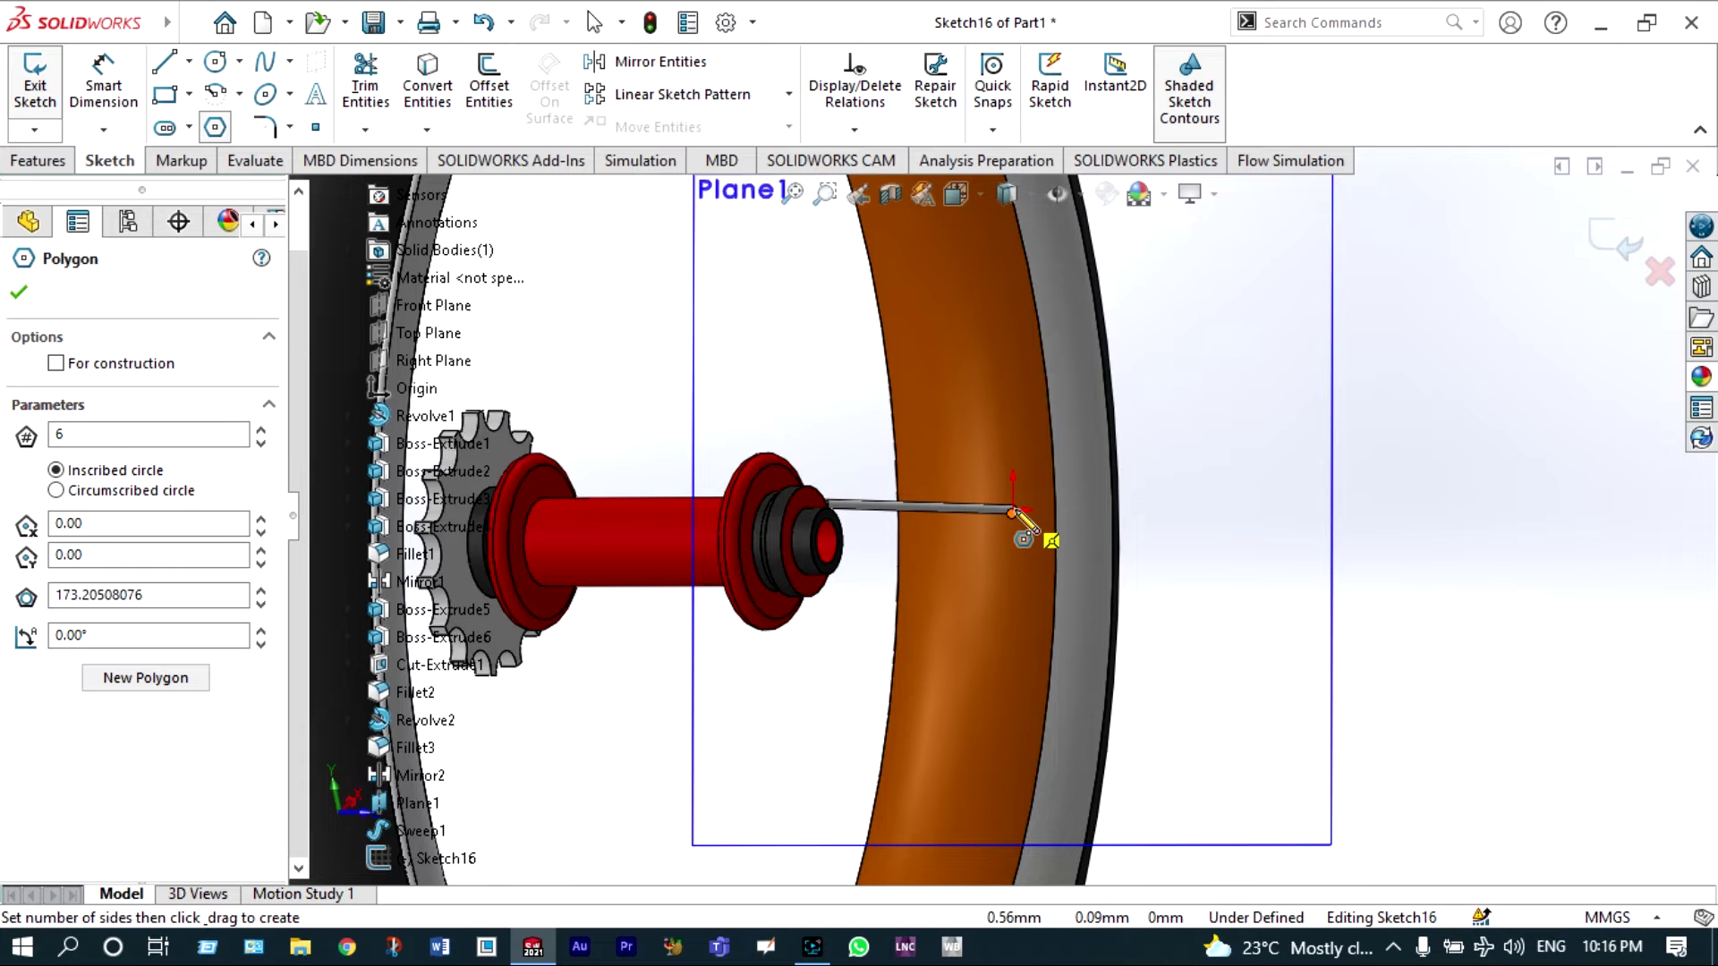
{"action": "scroll", "coordinate": [1014, 513], "scroll_direction": "down", "scroll_amount": 8}
{"action": "left_click", "coordinate": [982, 519]}
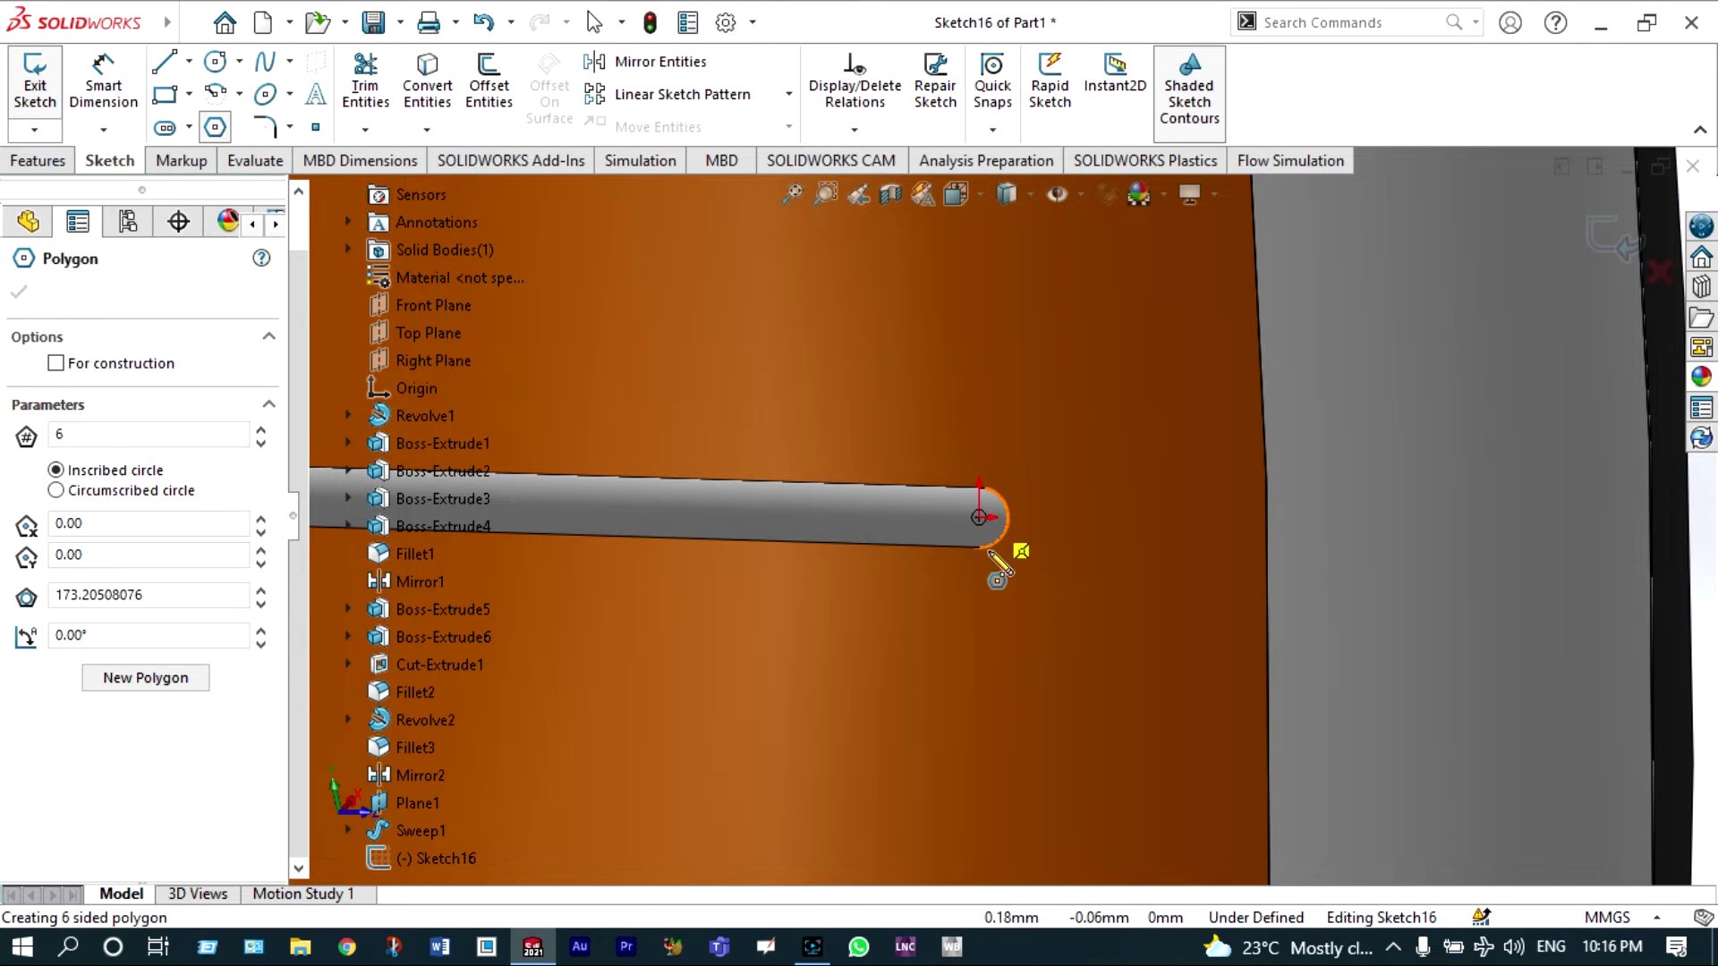
{"action": "left_click", "coordinate": [1035, 545]}
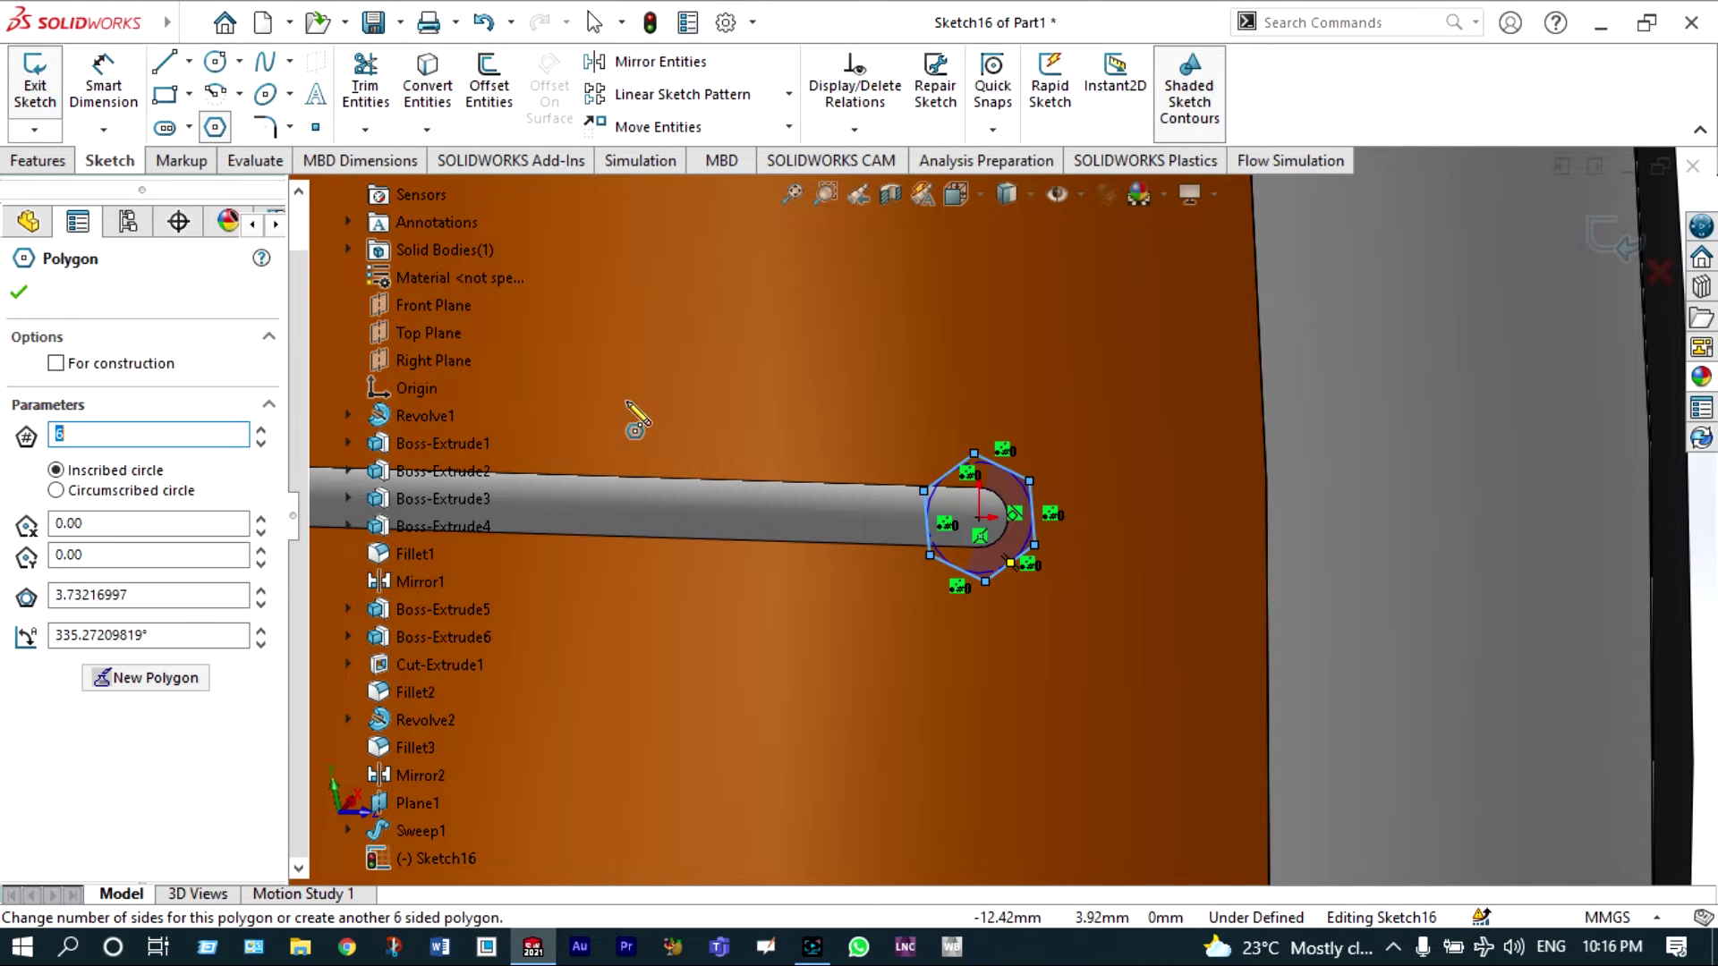
- Dimension the vertical extent of the hexagon's edge facing the rim's outer side to 2 mm
{"action": "left_click", "coordinate": [167, 65]}
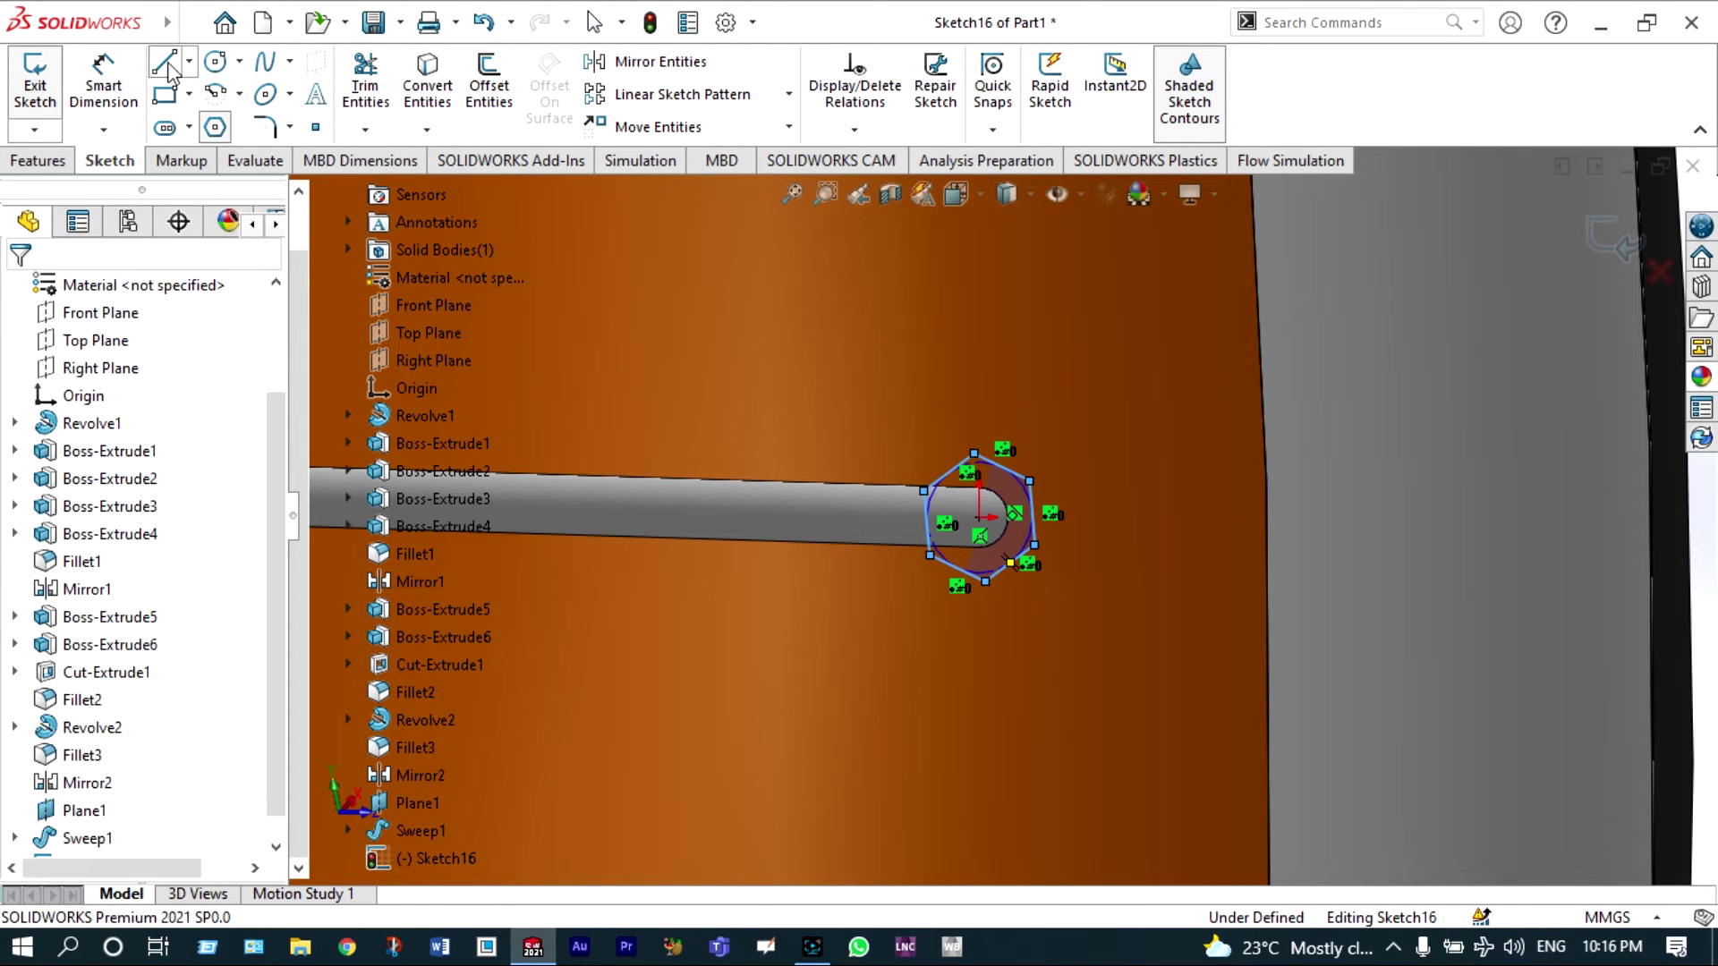
{"action": "left_click", "coordinate": [103, 79]}
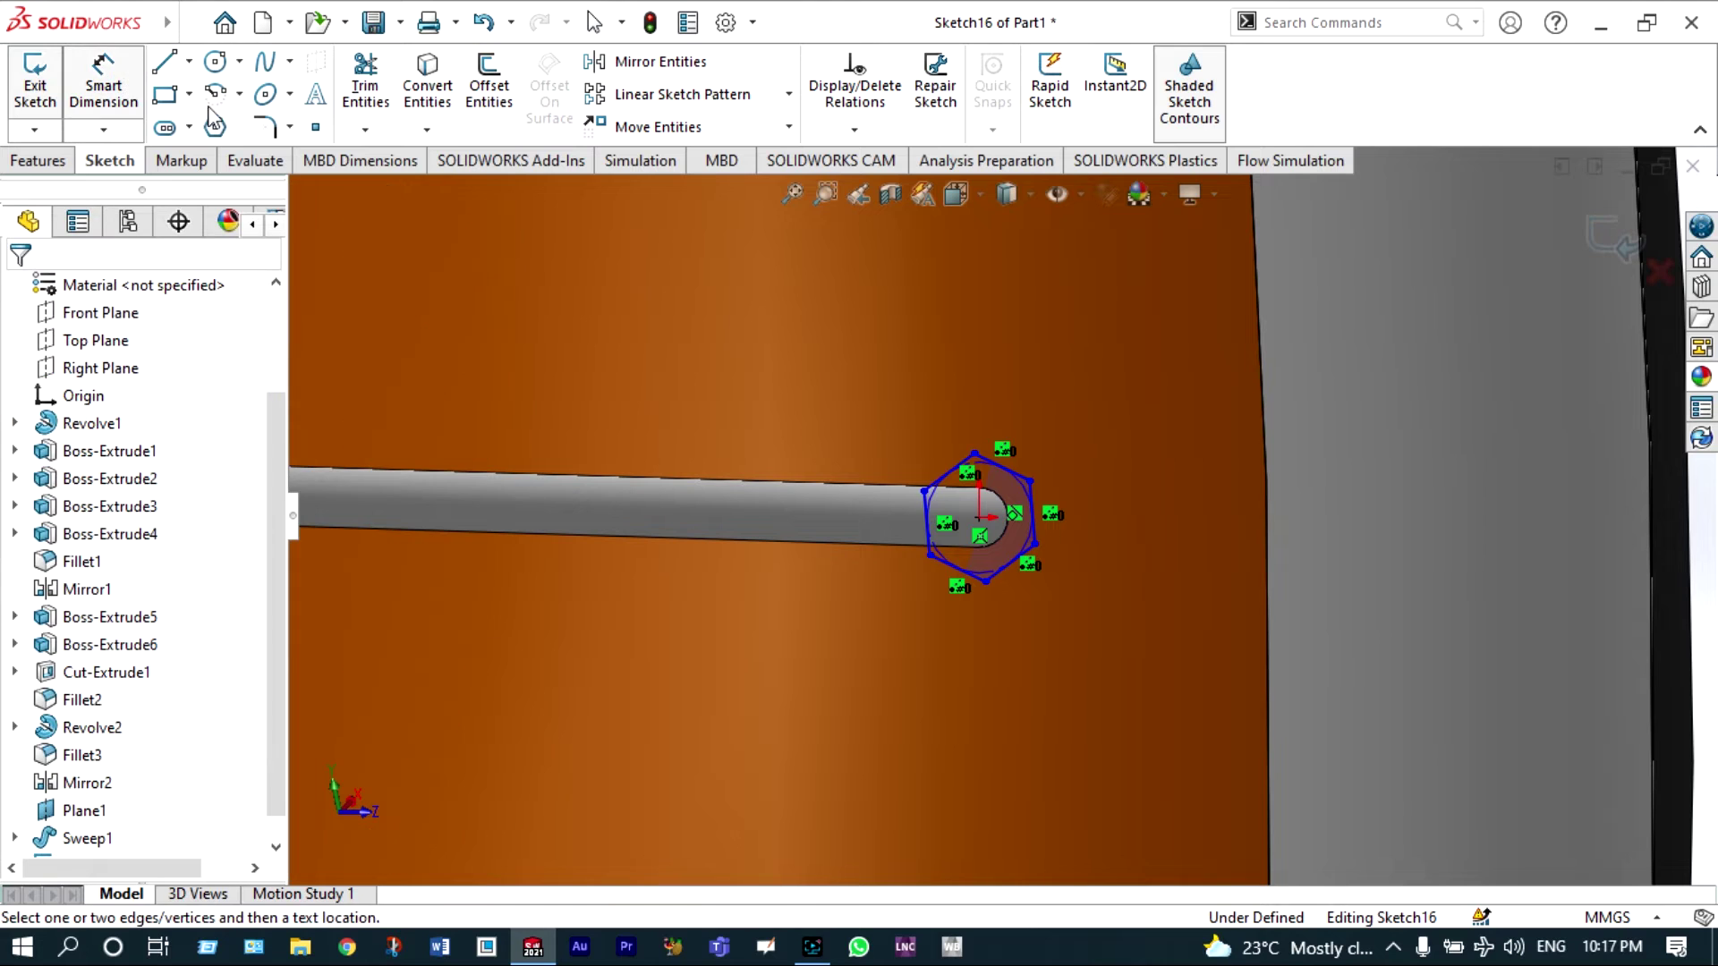
{"action": "left_click", "coordinate": [1033, 508]}
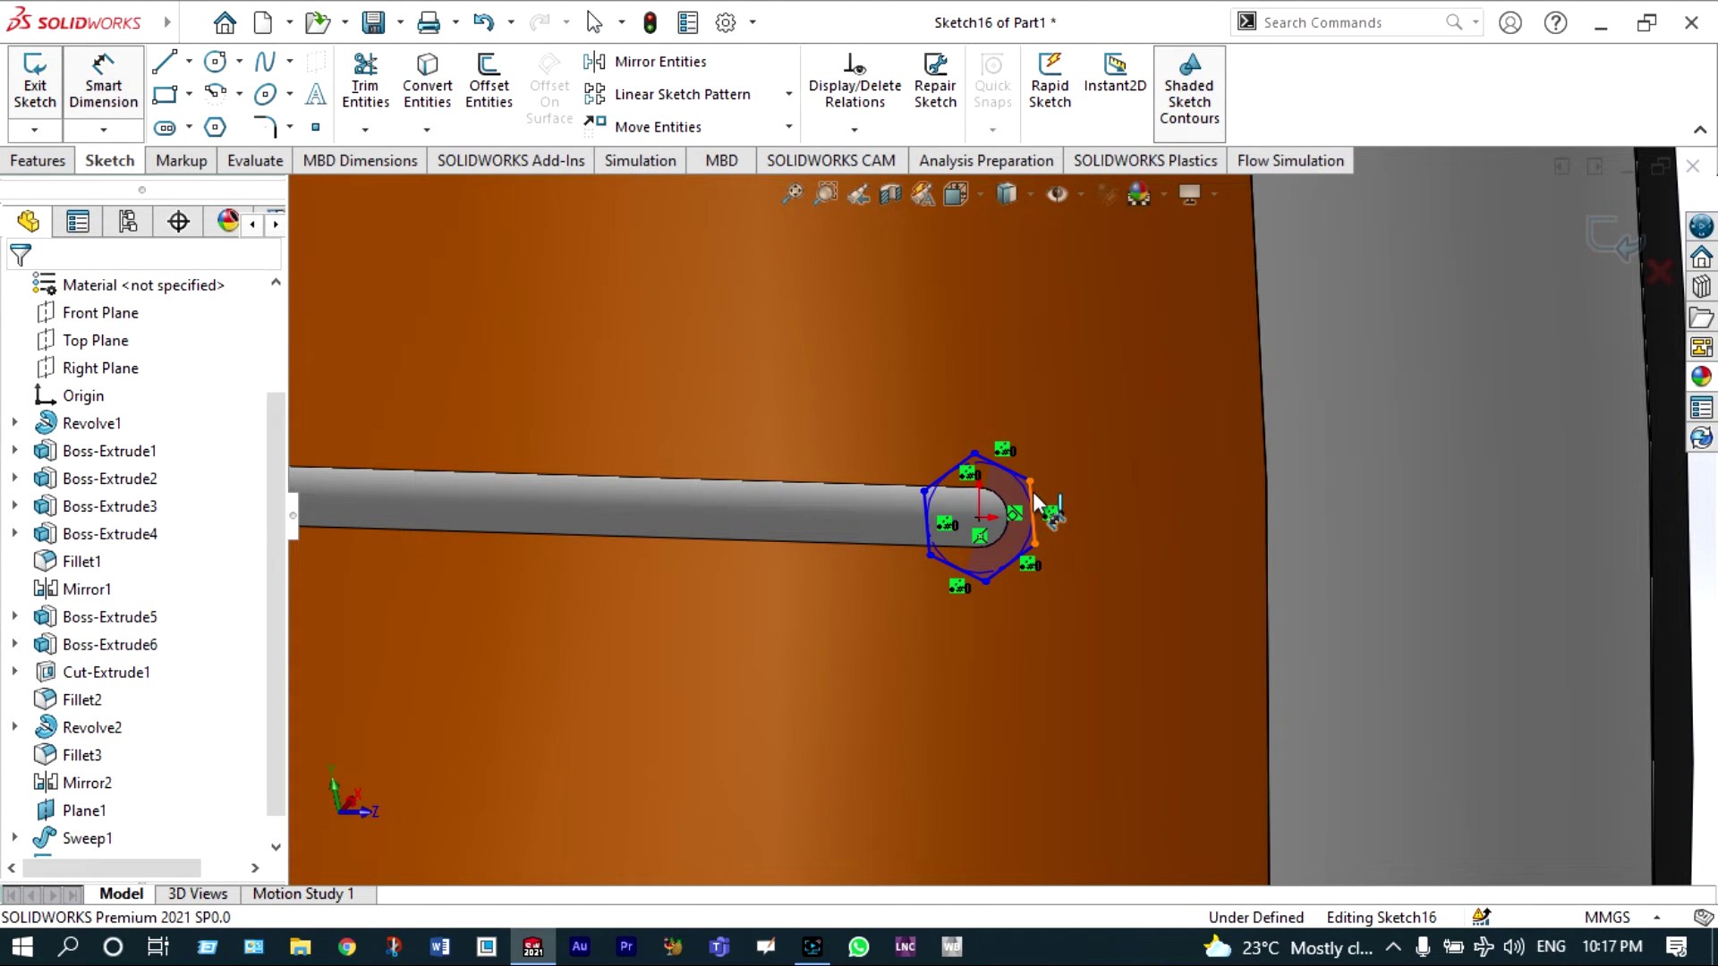
{"action": "left_click", "coordinate": [1115, 499]}
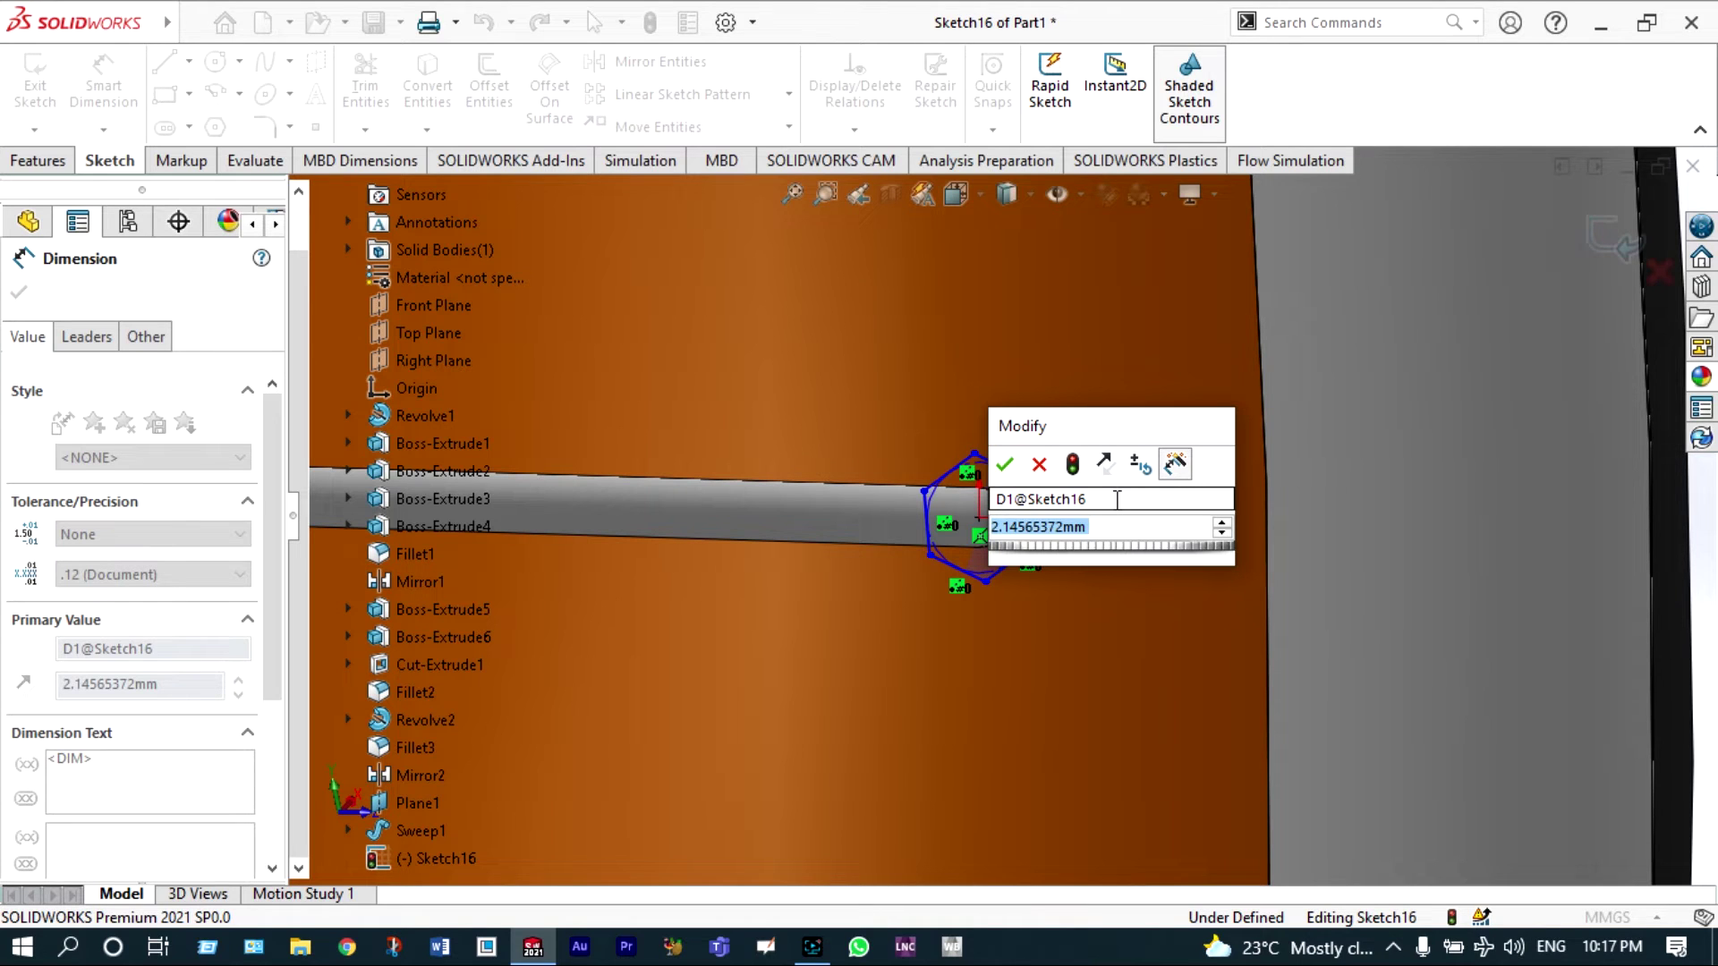
{"action": "key", "text": "Return"}
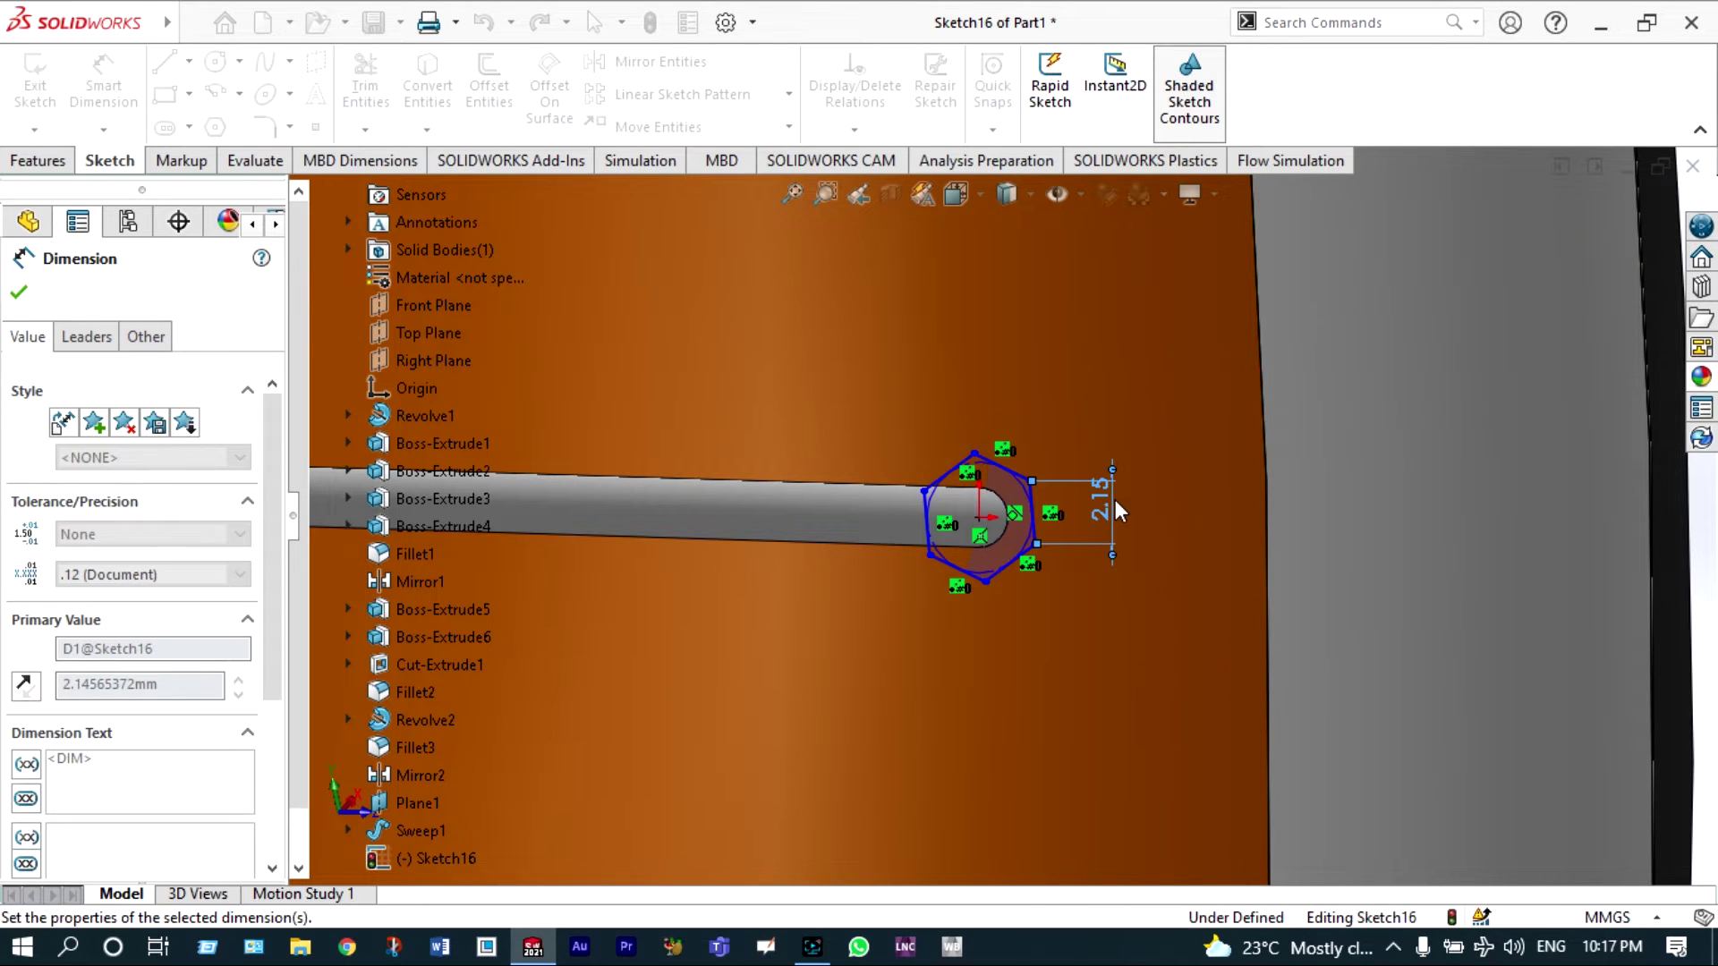
{"action": "type", "text": "2"}
{"action": "key", "text": "Return"}
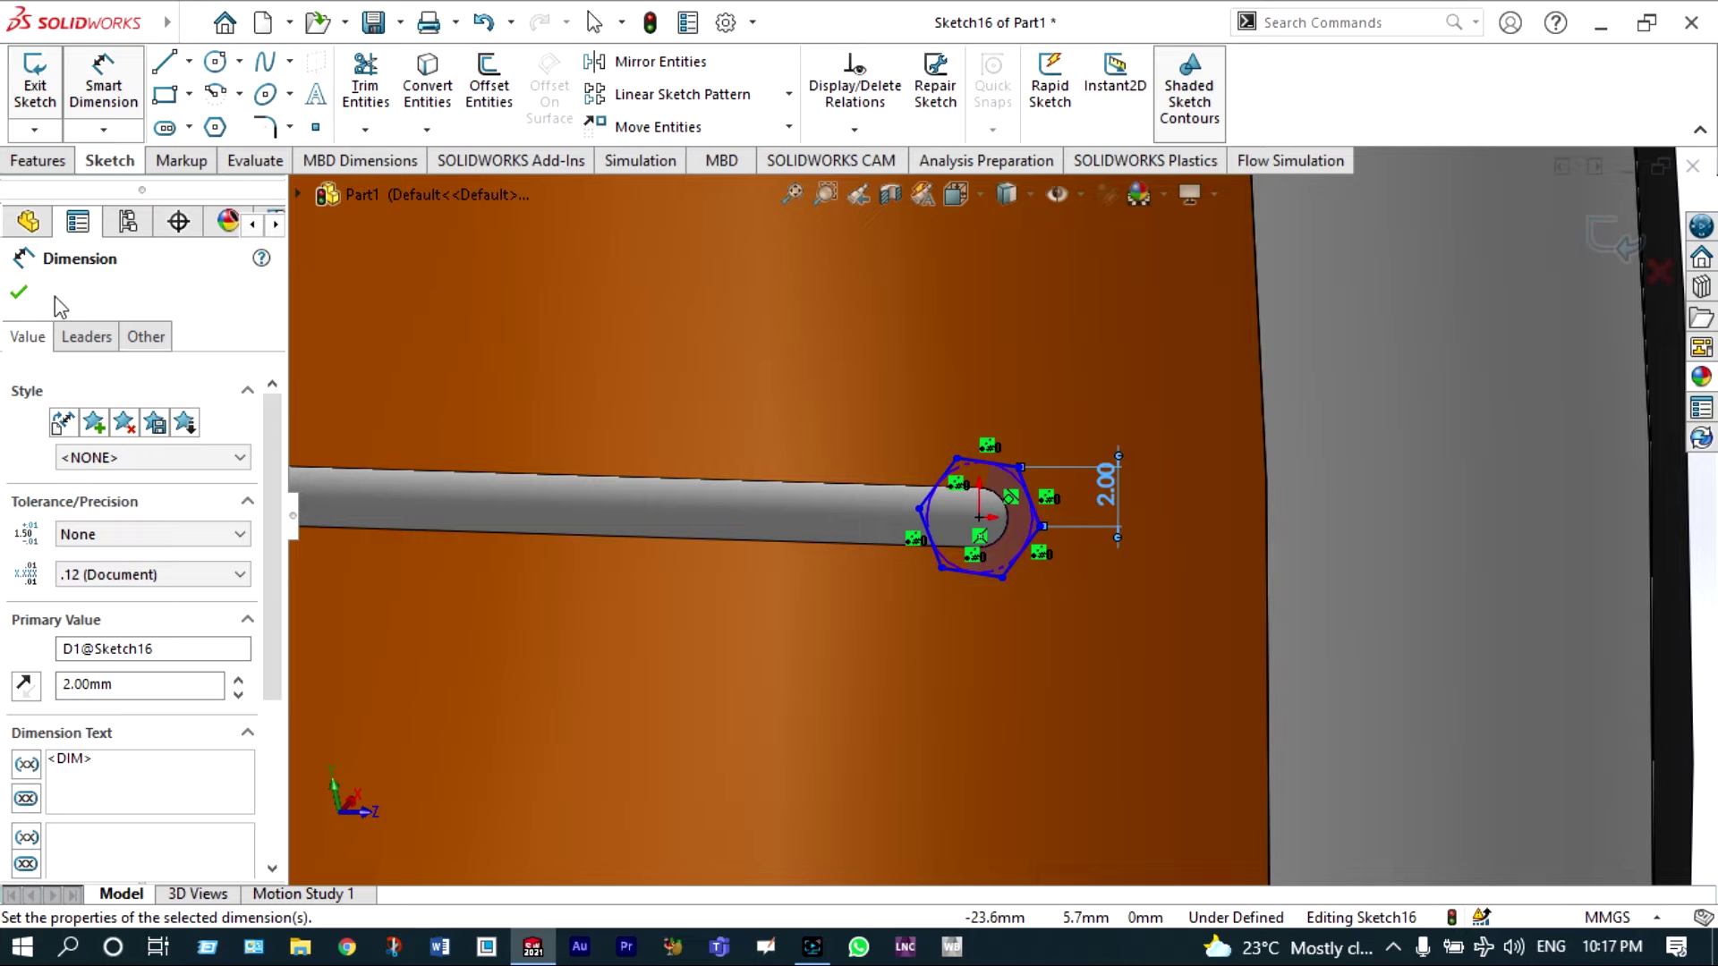
{"action": "left_click", "coordinate": [20, 293]}
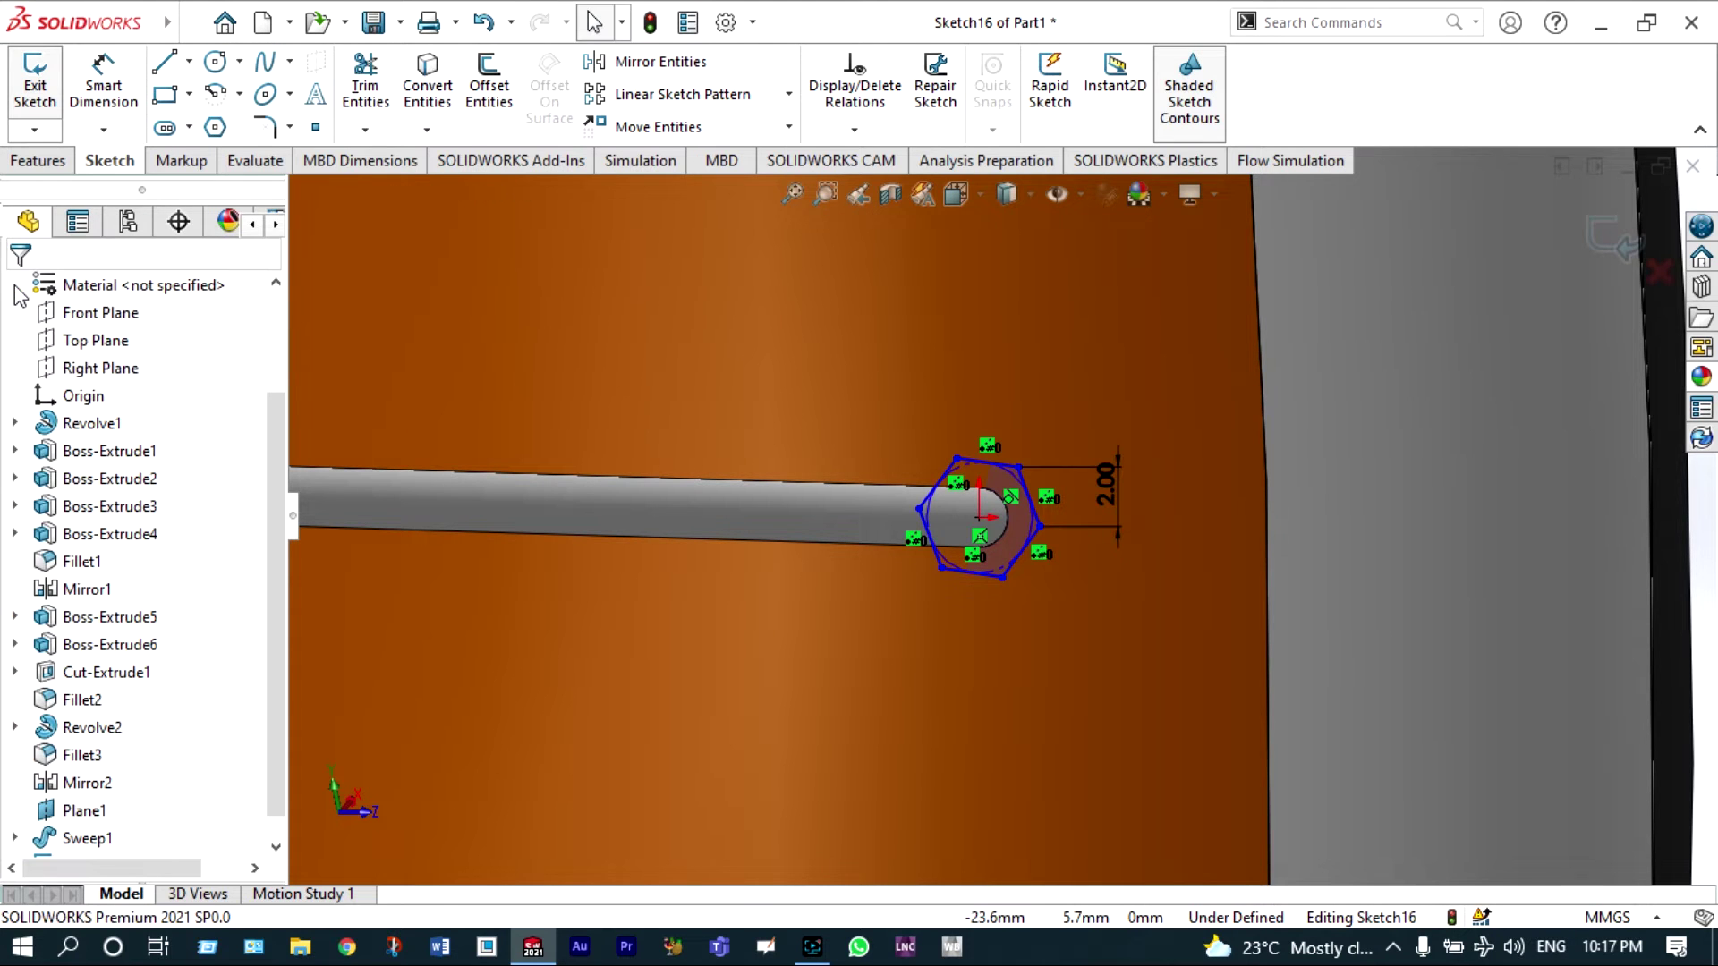
- Extrude the hexagon as a 5 mm blind boss merged with the spoke to form the nipple
{"action": "scroll", "coordinate": [706, 426], "scroll_direction": "up", "scroll_amount": 10}
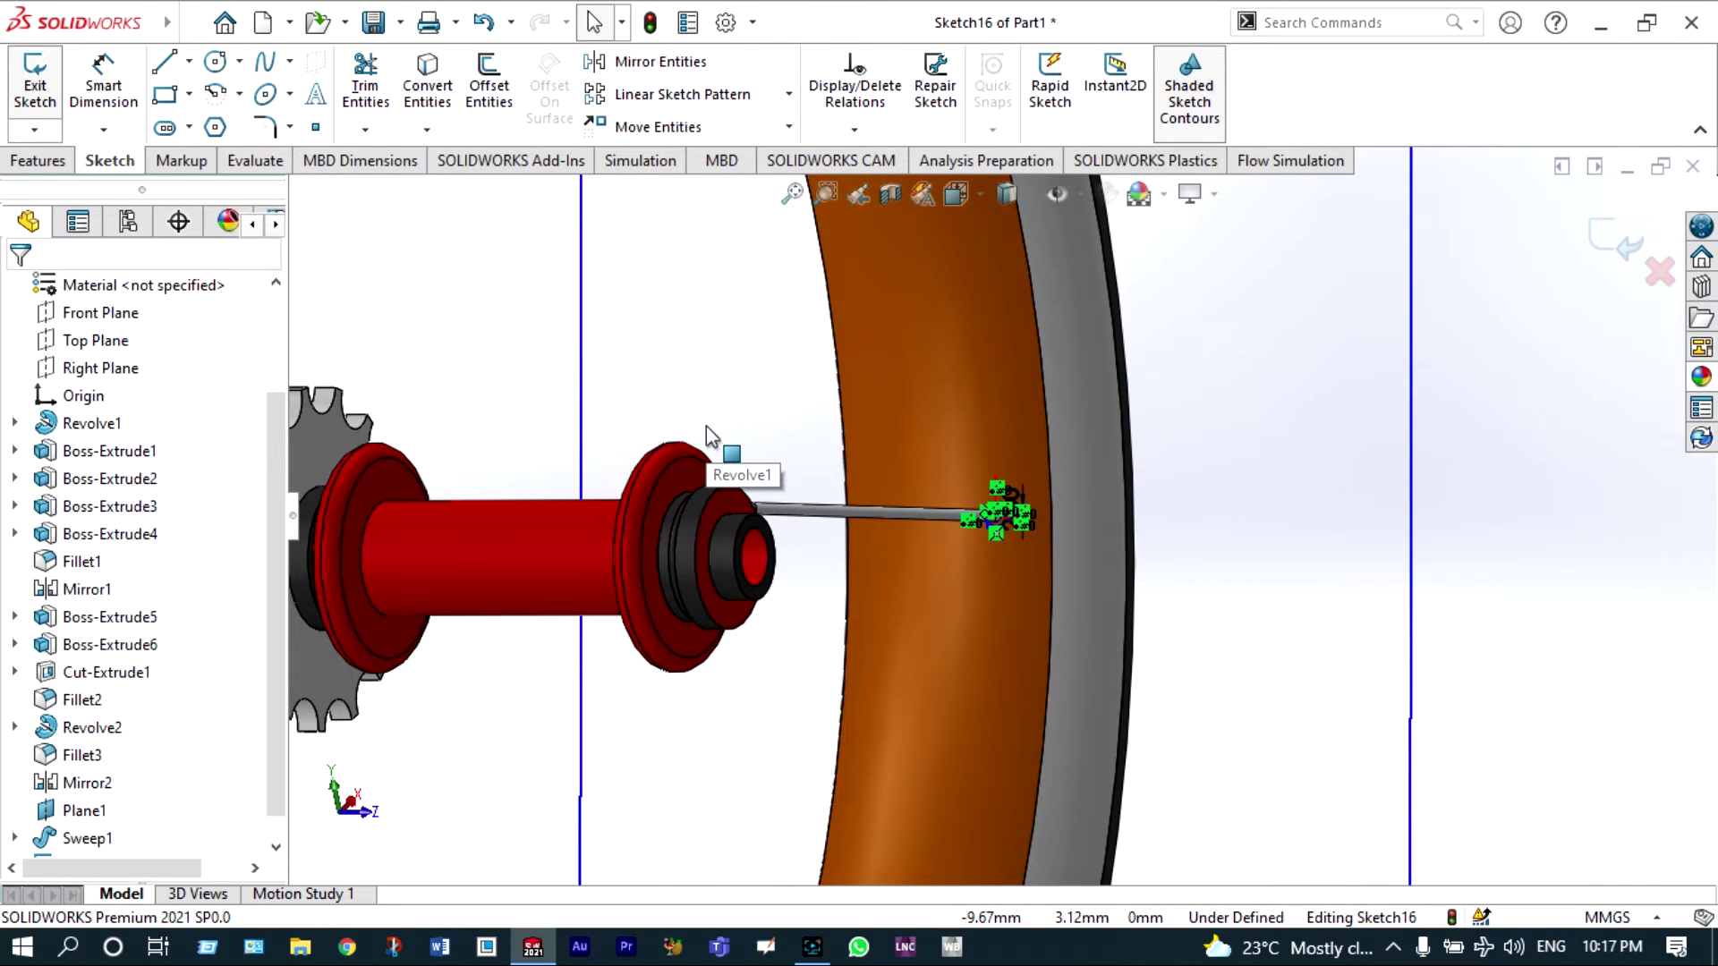
{"action": "scroll", "coordinate": [977, 474], "scroll_direction": "down", "scroll_amount": 5}
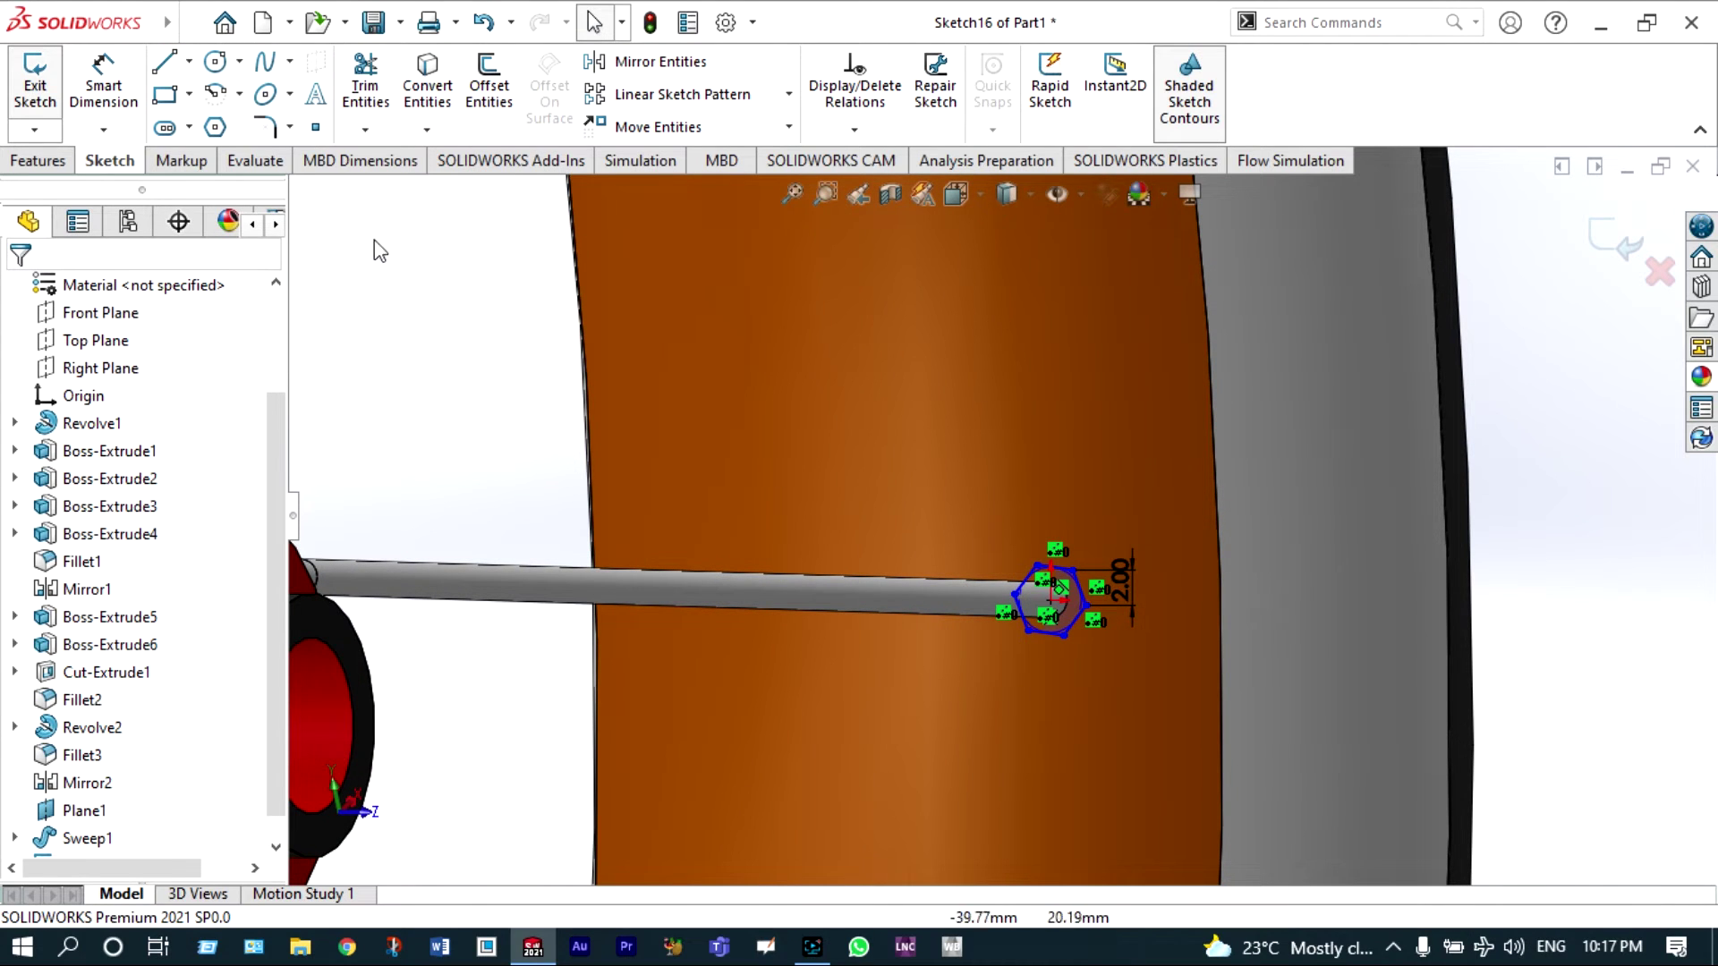
{"action": "left_click", "coordinate": [43, 160]}
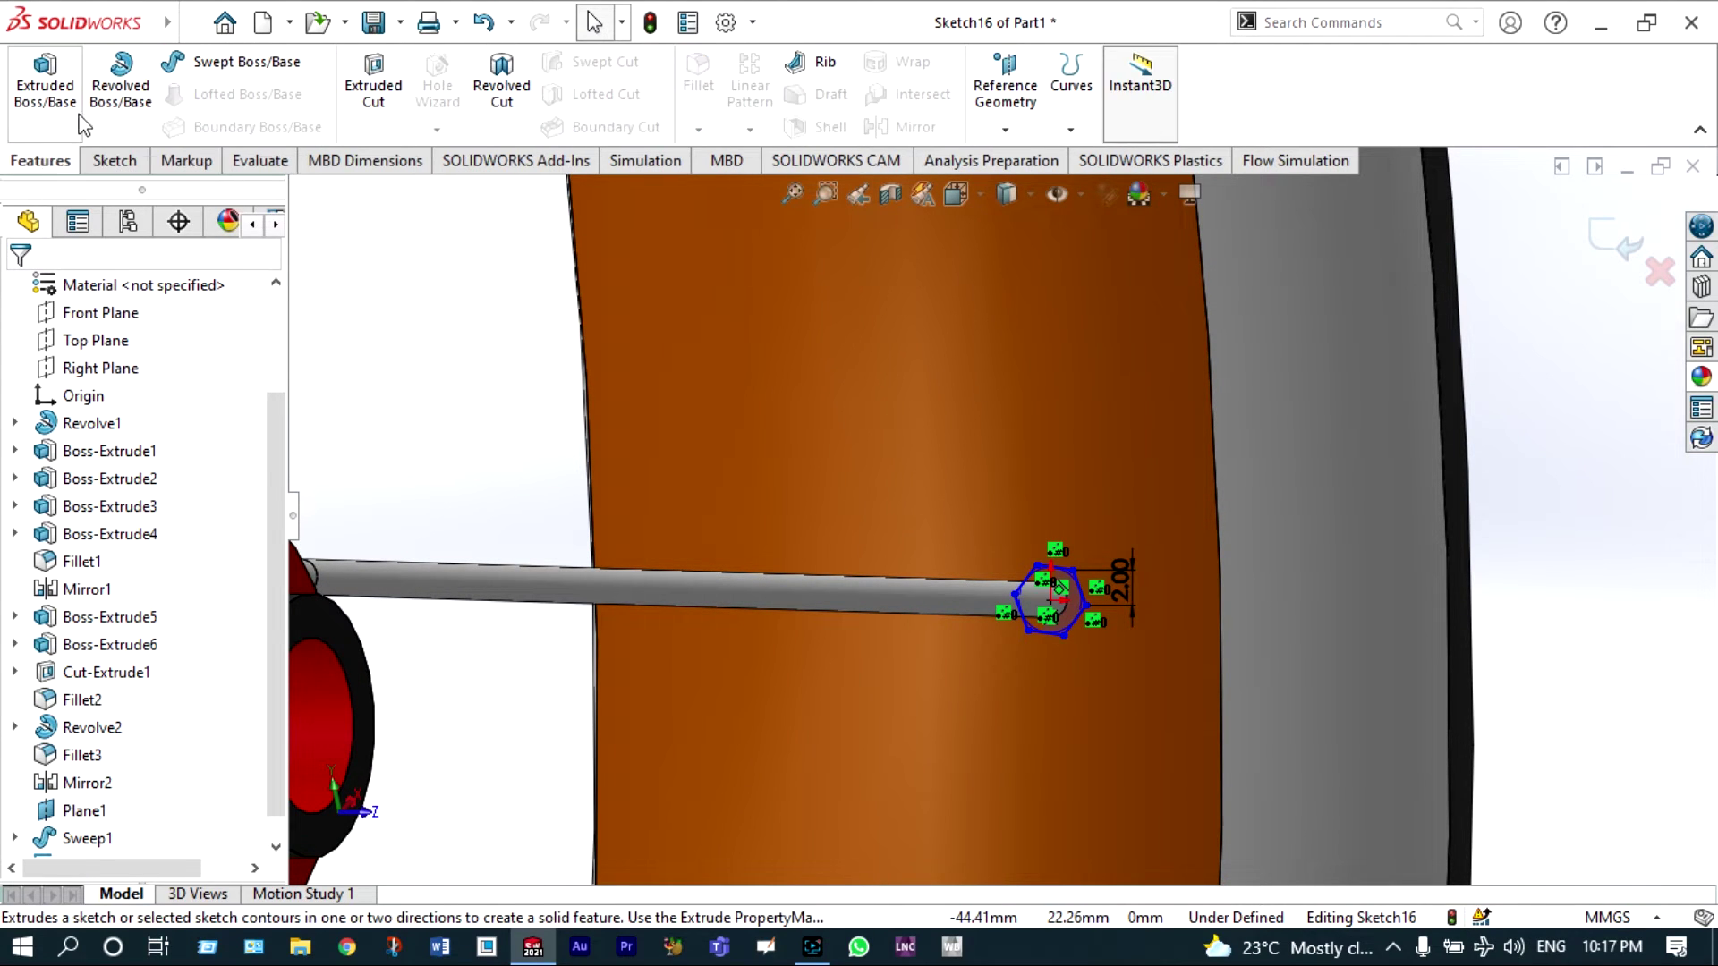
{"action": "left_click", "coordinate": [47, 87]}
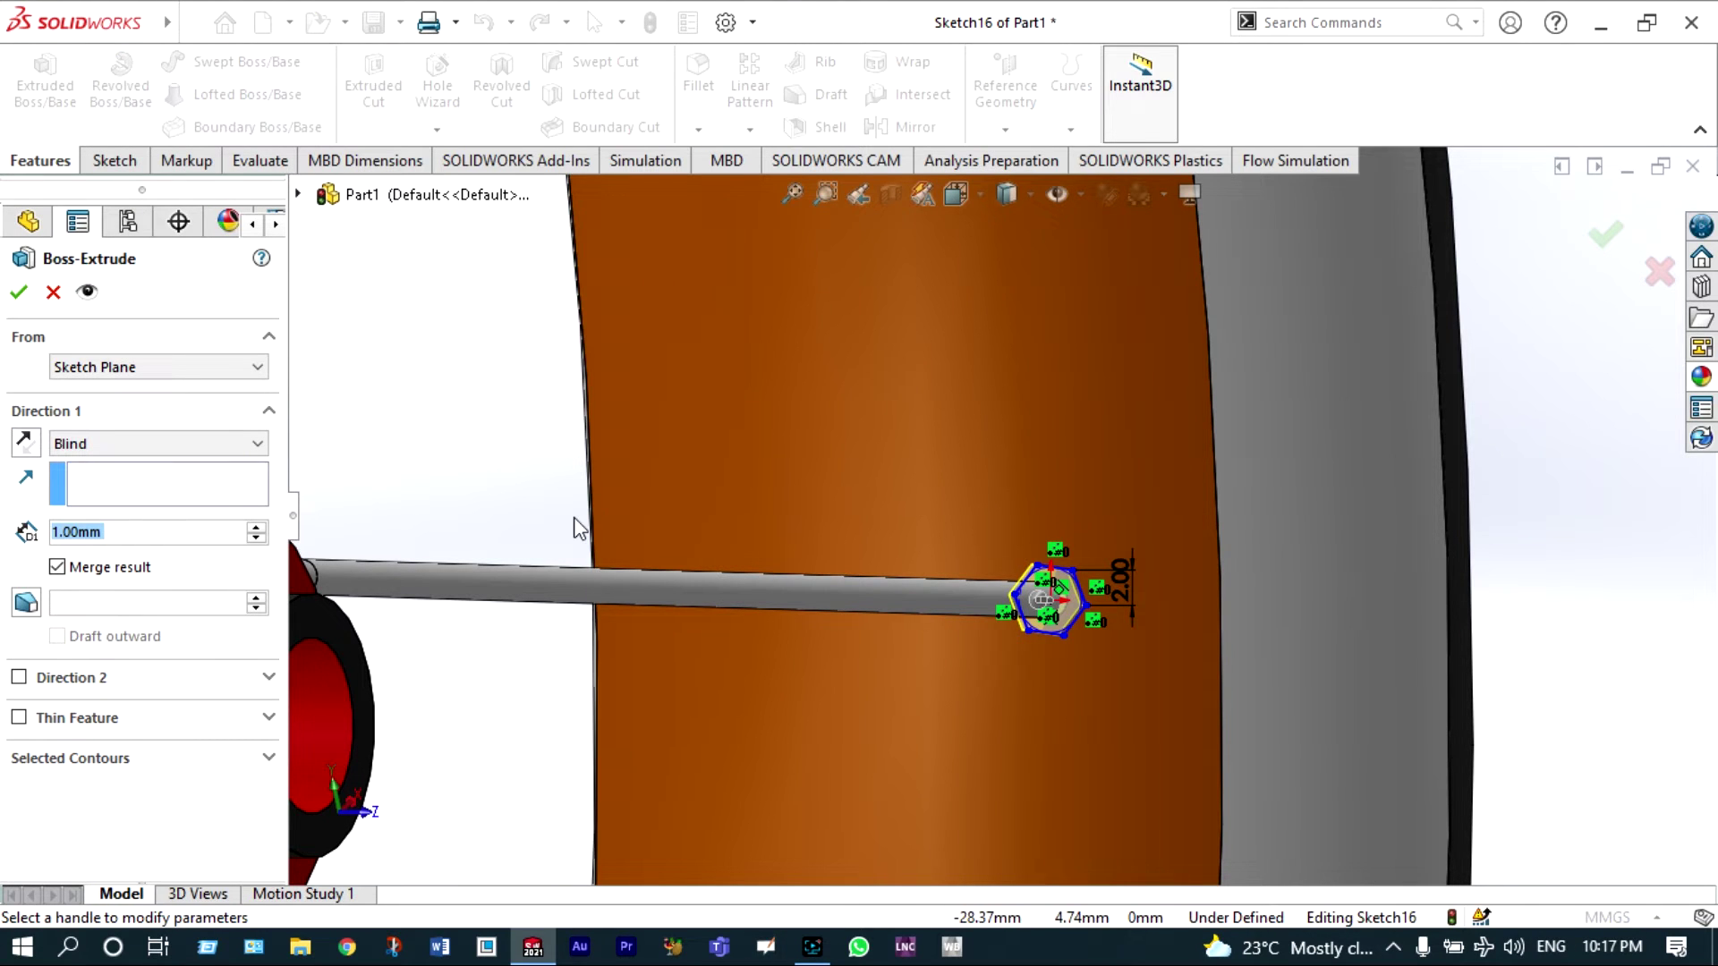
{"action": "type", "text": "5"}
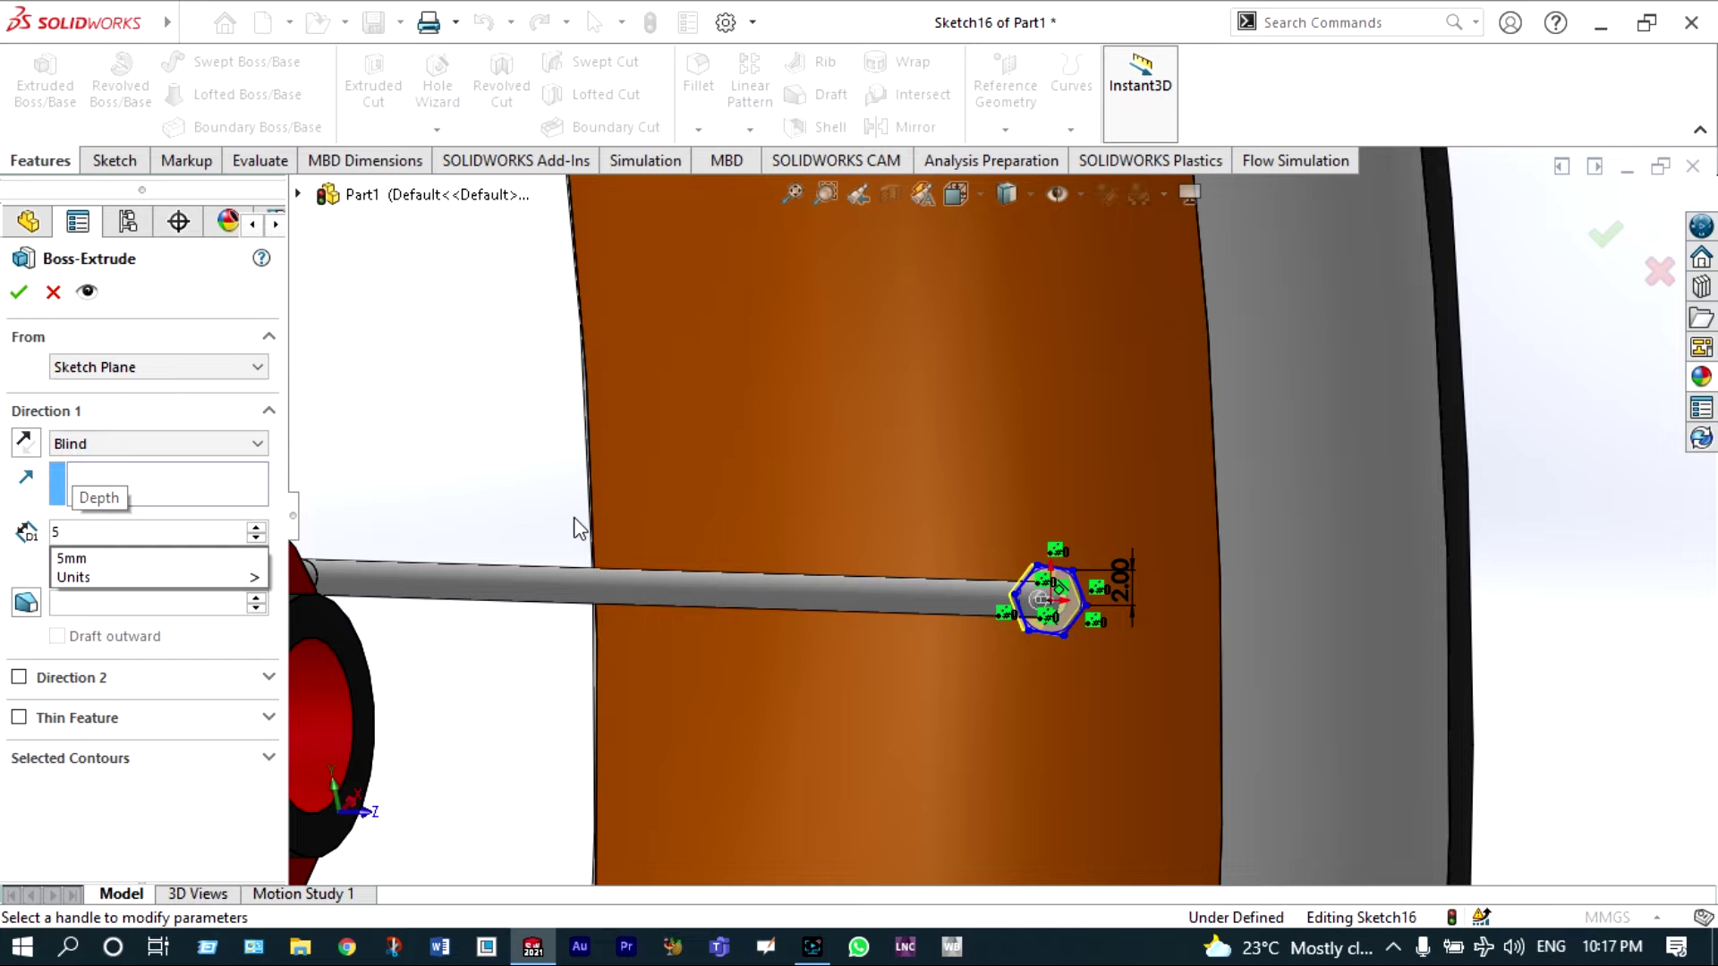
{"action": "key", "text": "Return"}
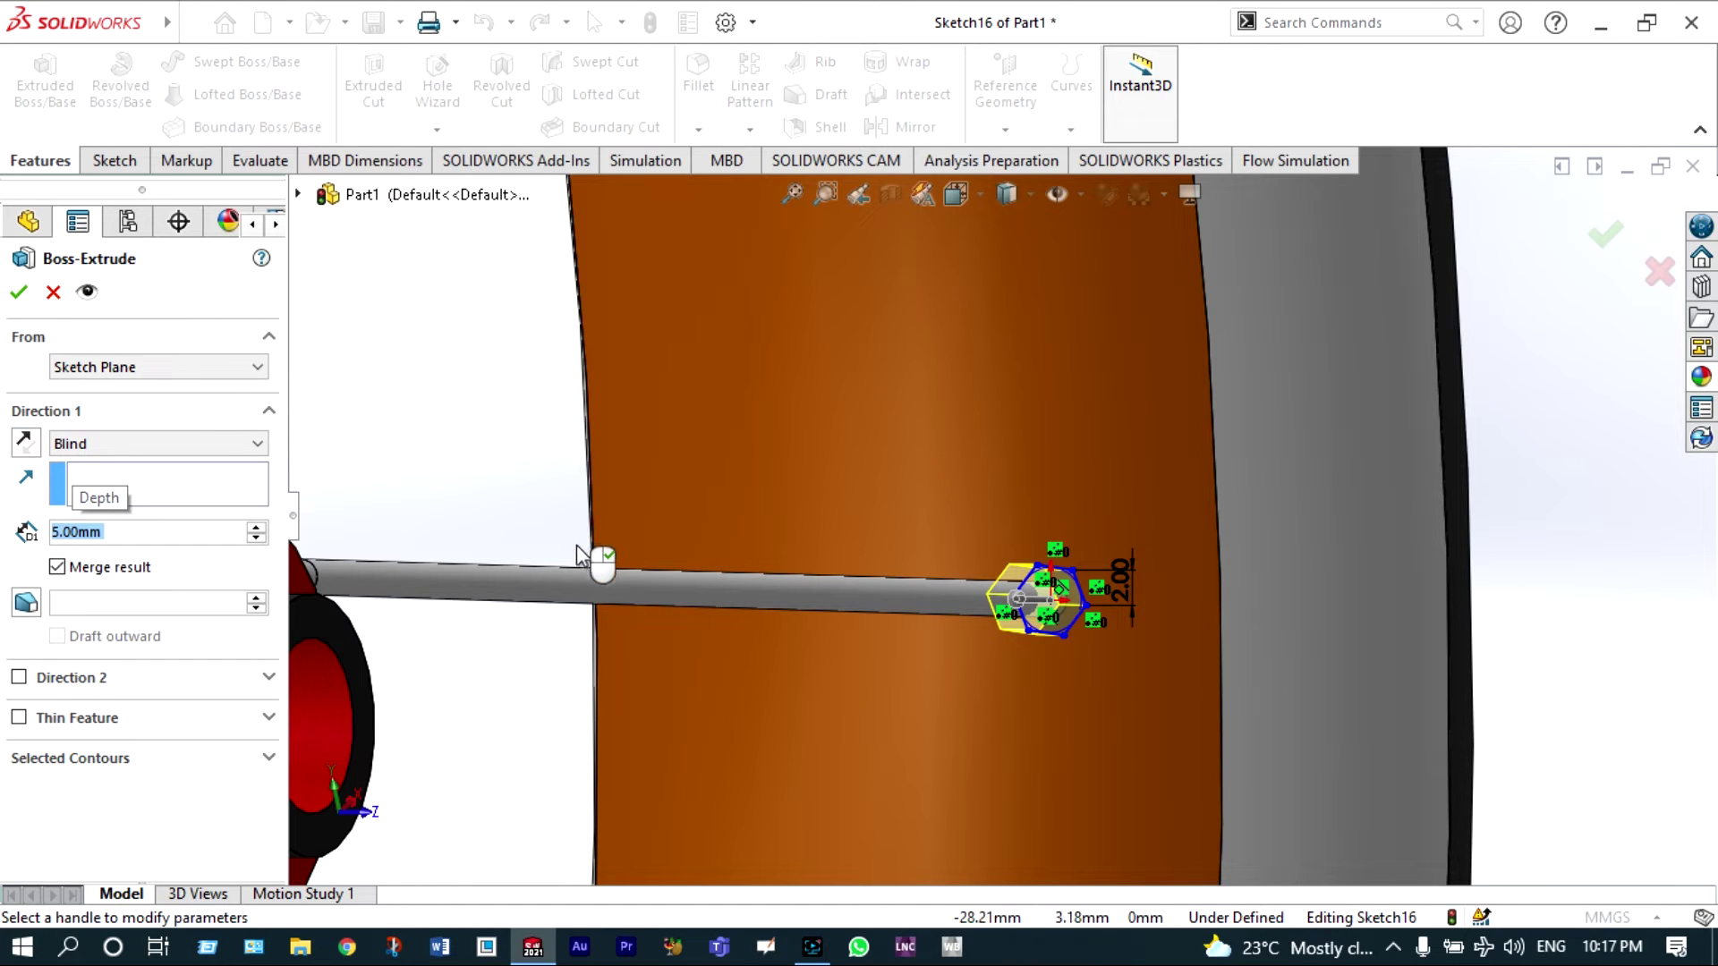
{"action": "left_click", "coordinate": [19, 292]}
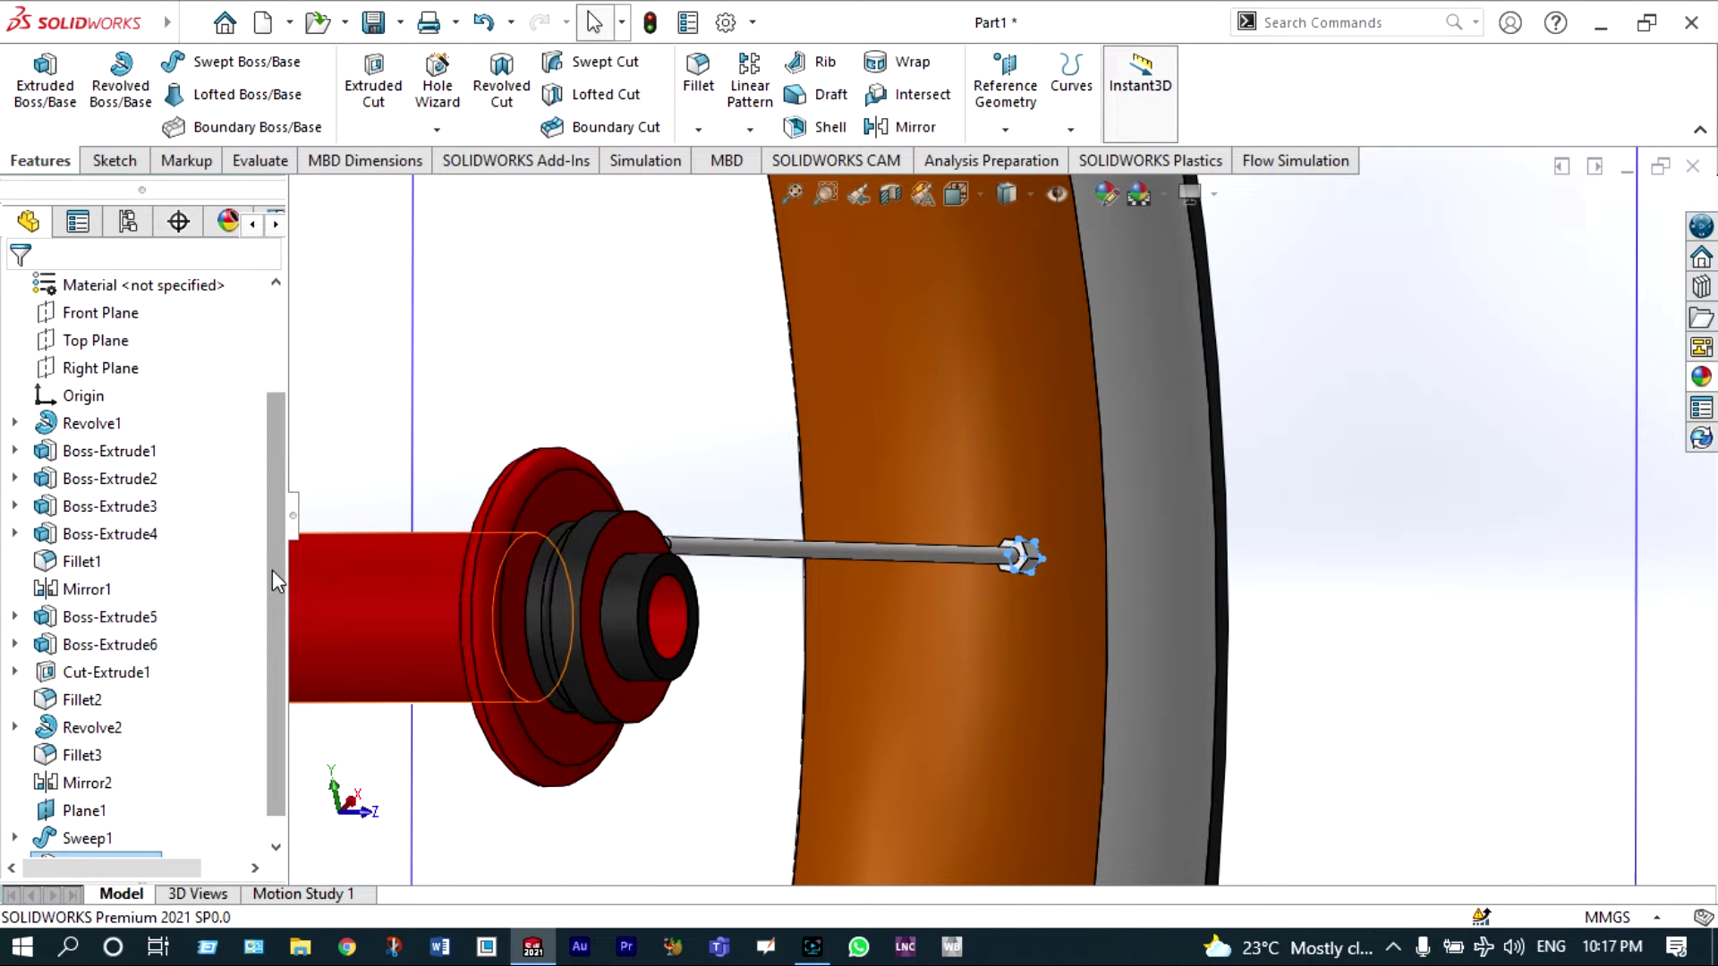
- Apply a dark grey colour to both the swept spoke and the extruded hexagonal nipple
{"action": "scroll", "coordinate": [272, 571], "scroll_direction": "down", "scroll_amount": 1}
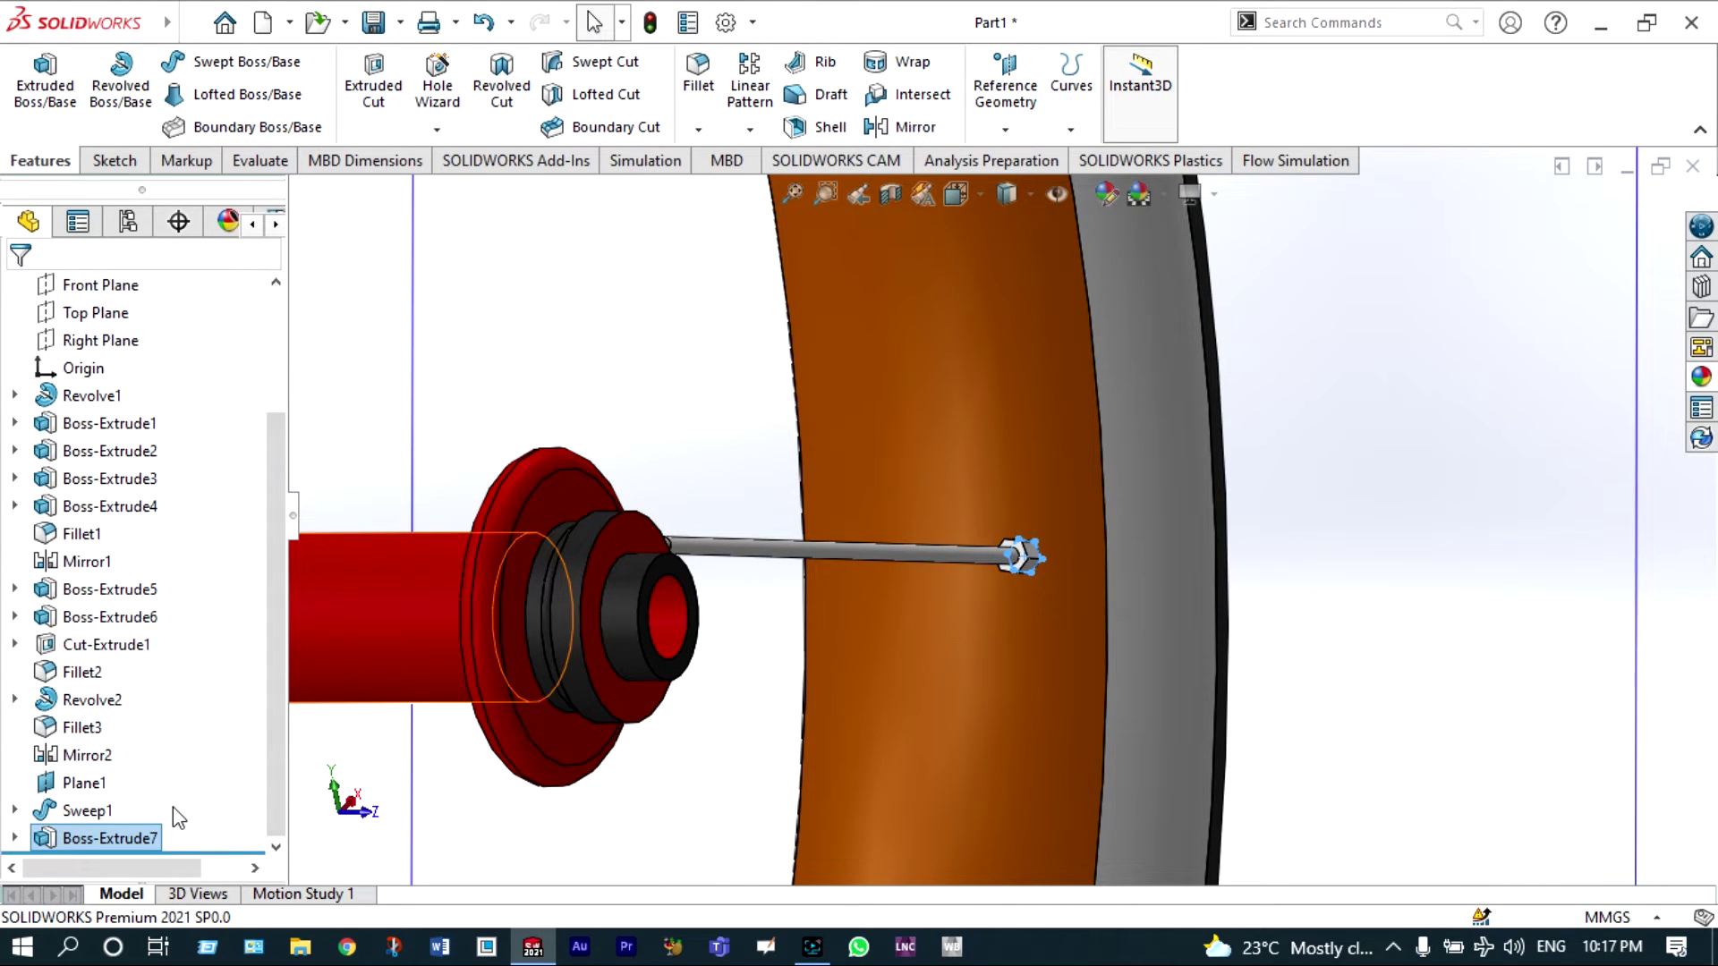
{"action": "left_click", "coordinate": [86, 813], "text": "ctrl"}
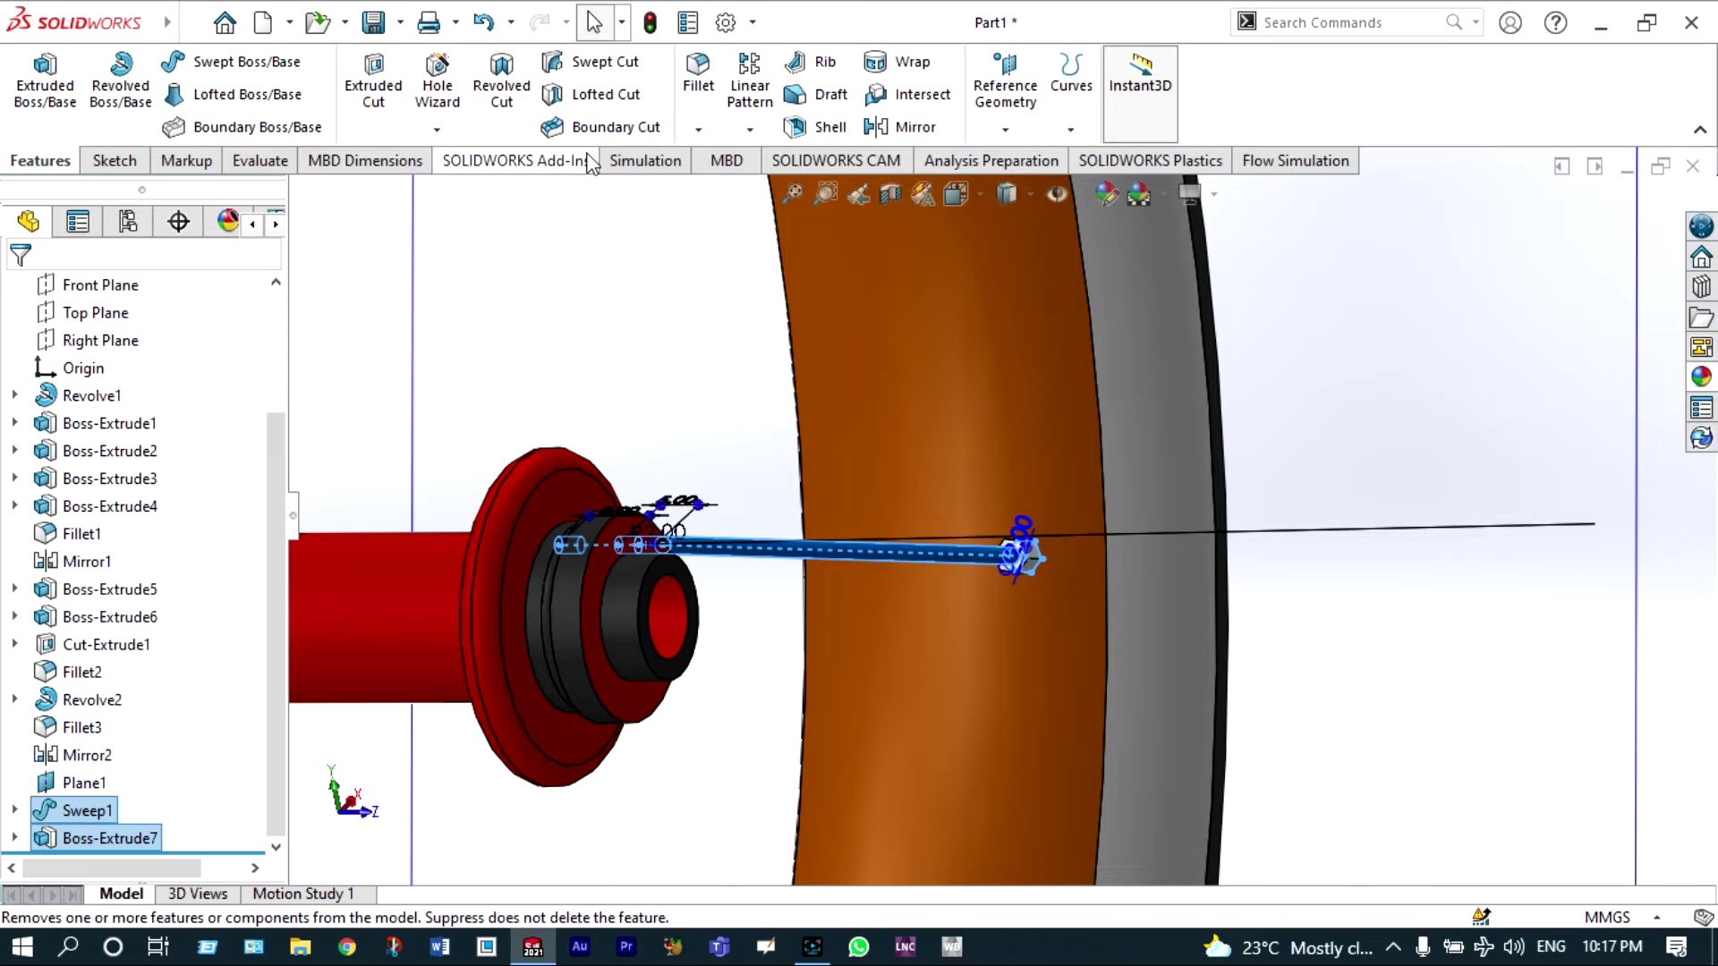
{"action": "key", "text": "a"}
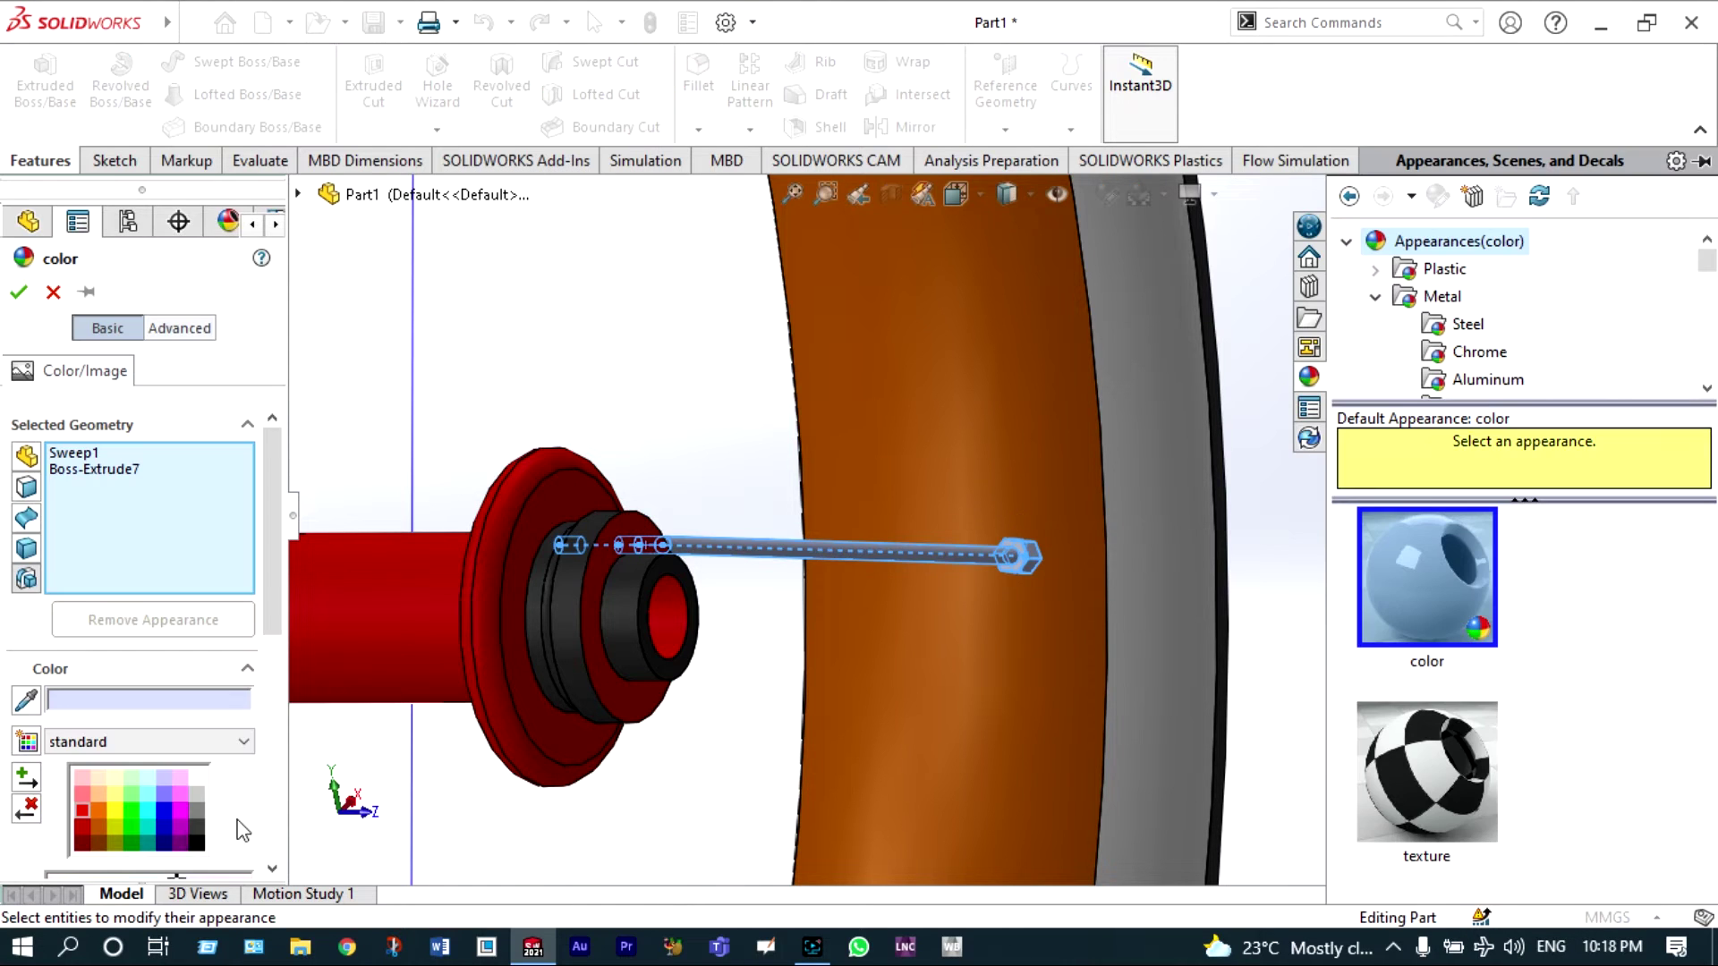
{"action": "left_click", "coordinate": [192, 829]}
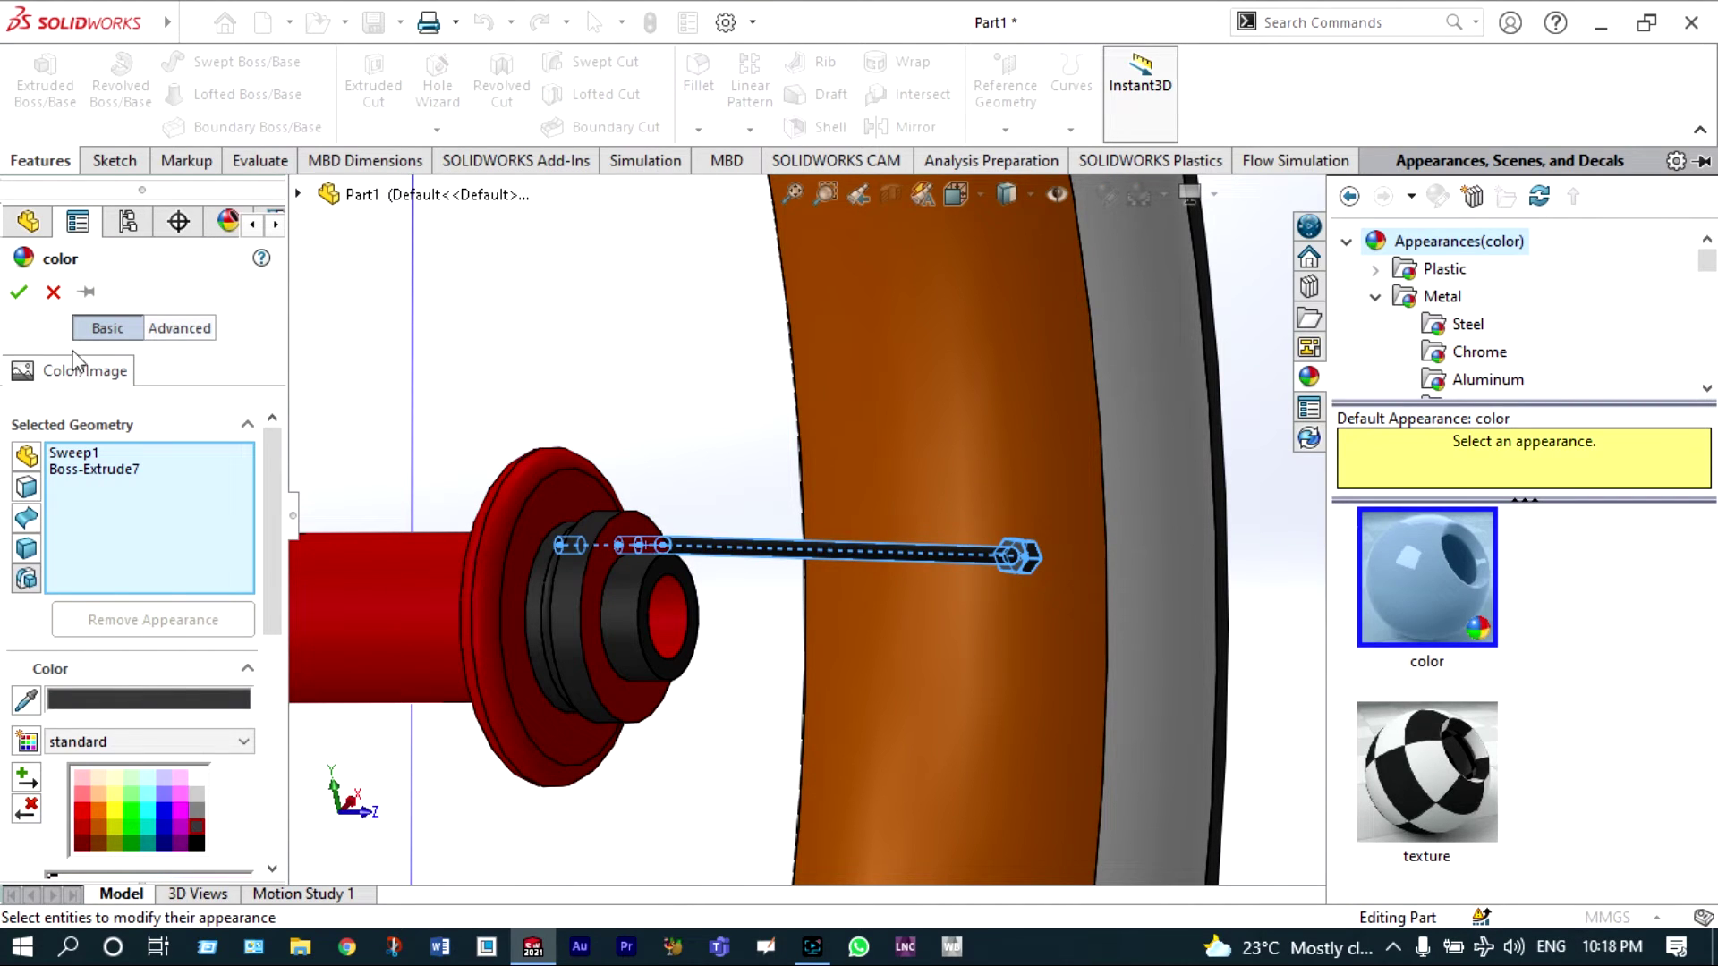
{"action": "left_click", "coordinate": [19, 293]}
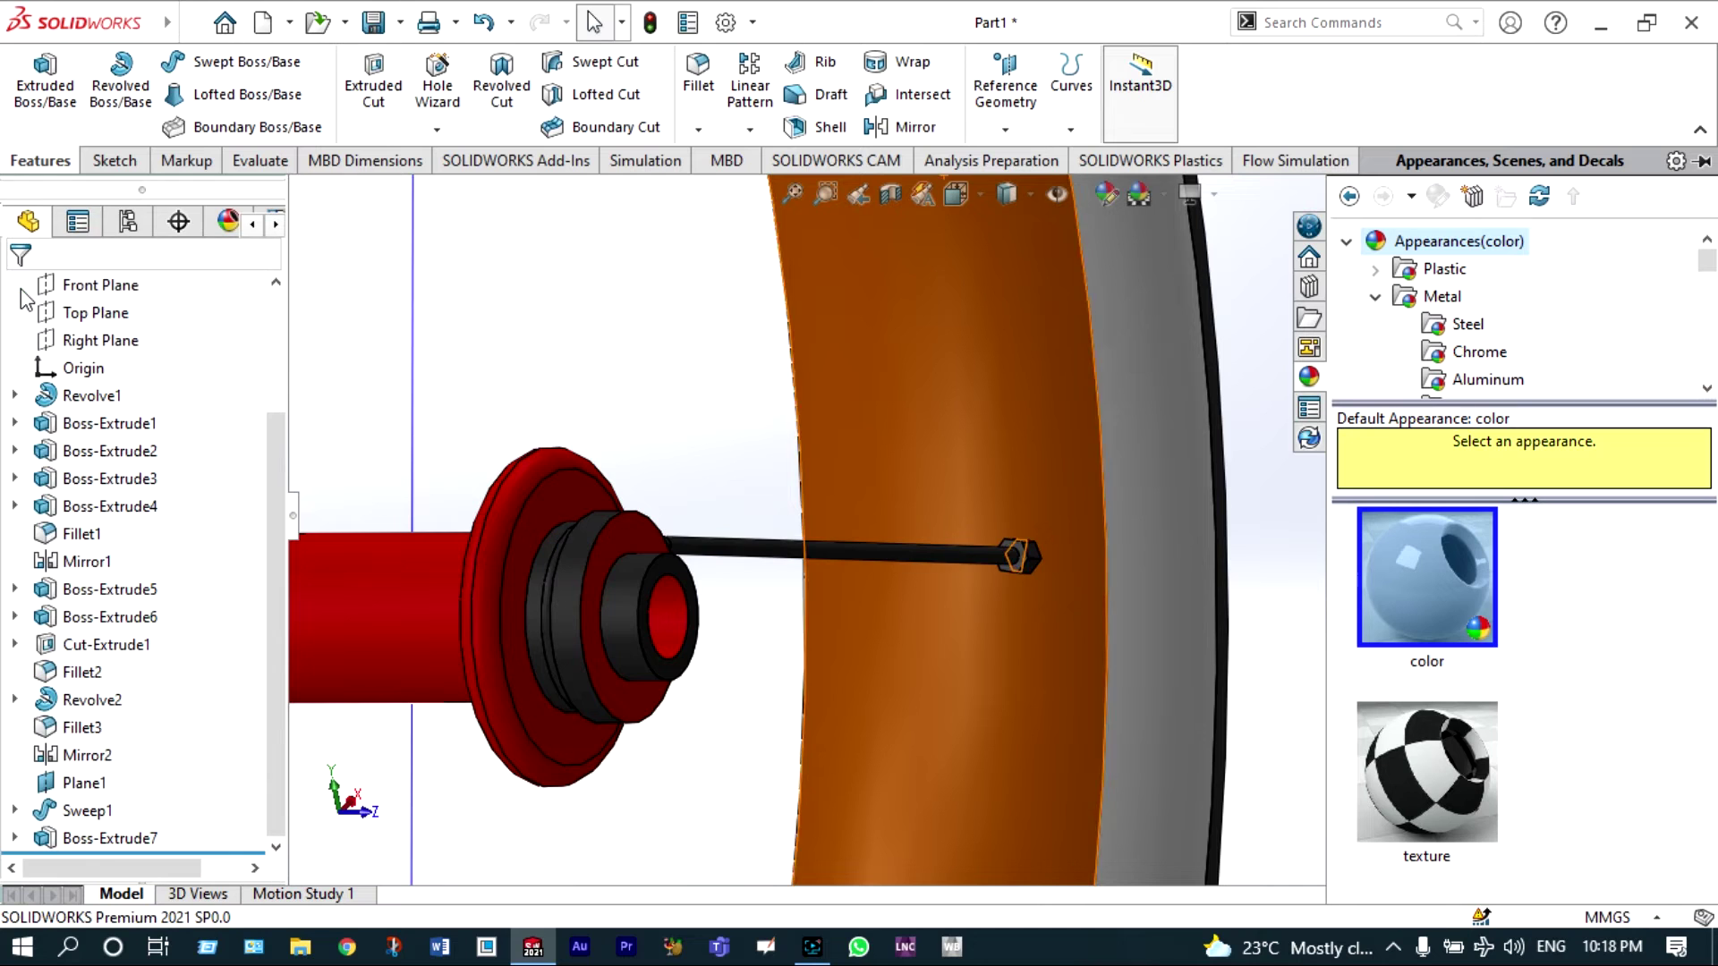
- Apply the brushed chromium appearance from the chrome metals to the extruded hexagonal nipple
{"action": "scroll", "coordinate": [1020, 555], "scroll_direction": "down", "scroll_amount": 10}
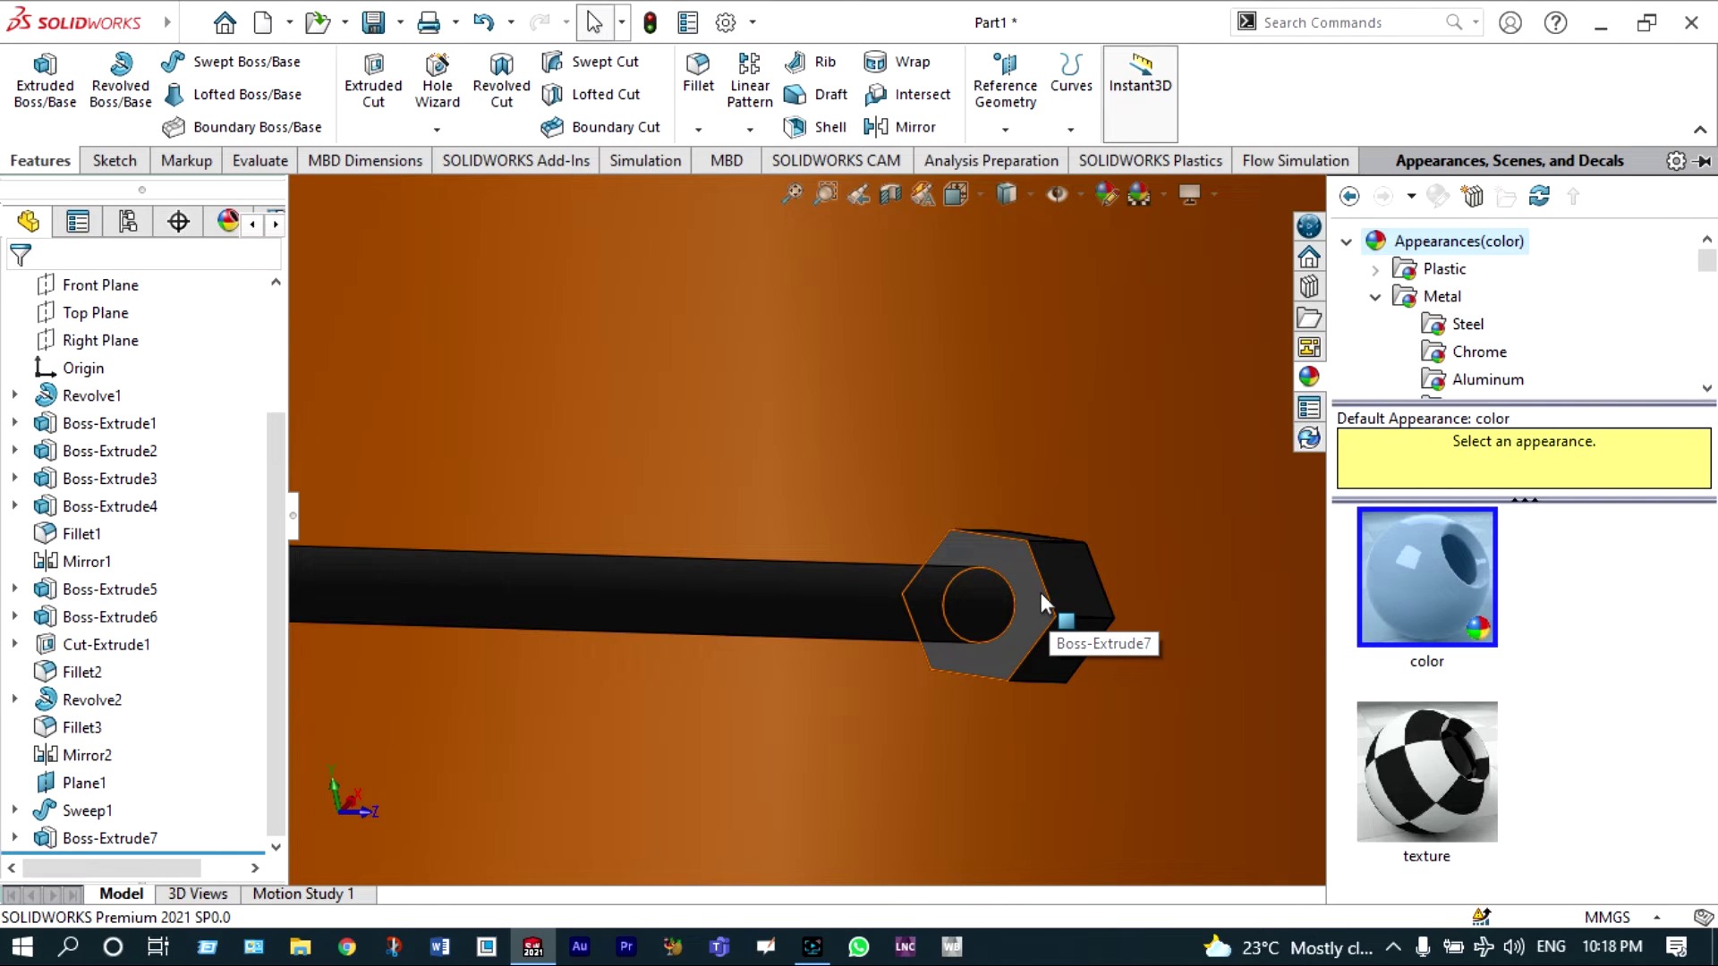
{"action": "left_click", "coordinate": [1029, 587]}
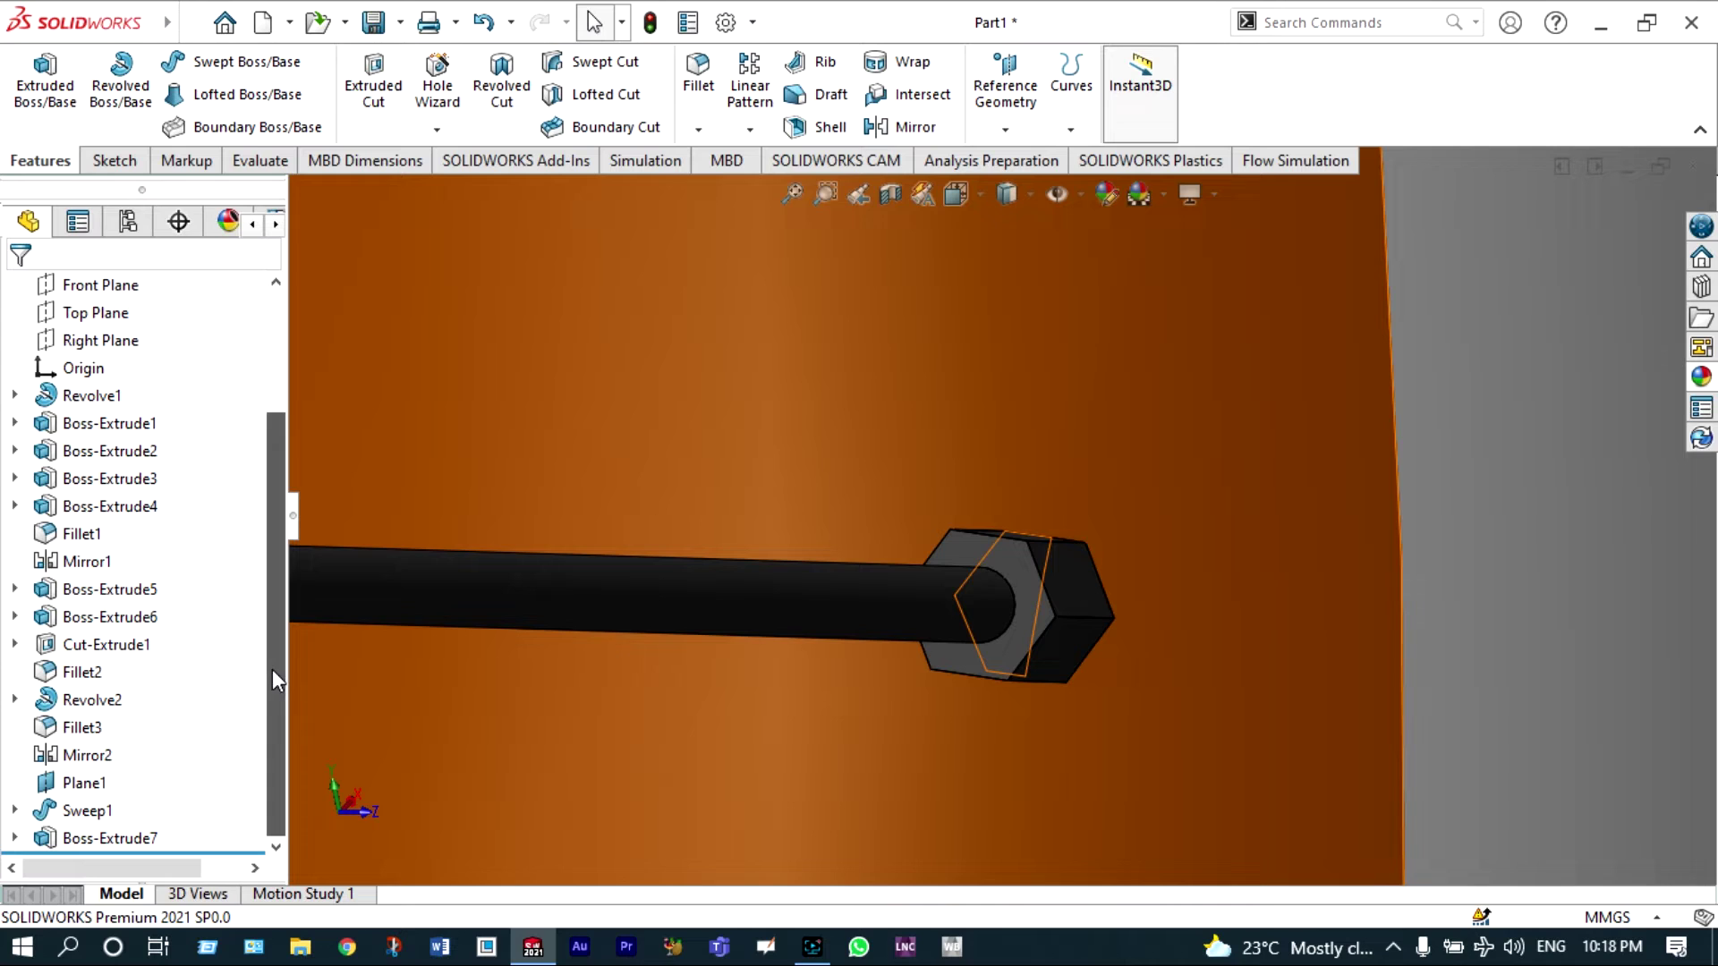
{"action": "left_click", "coordinate": [100, 839]}
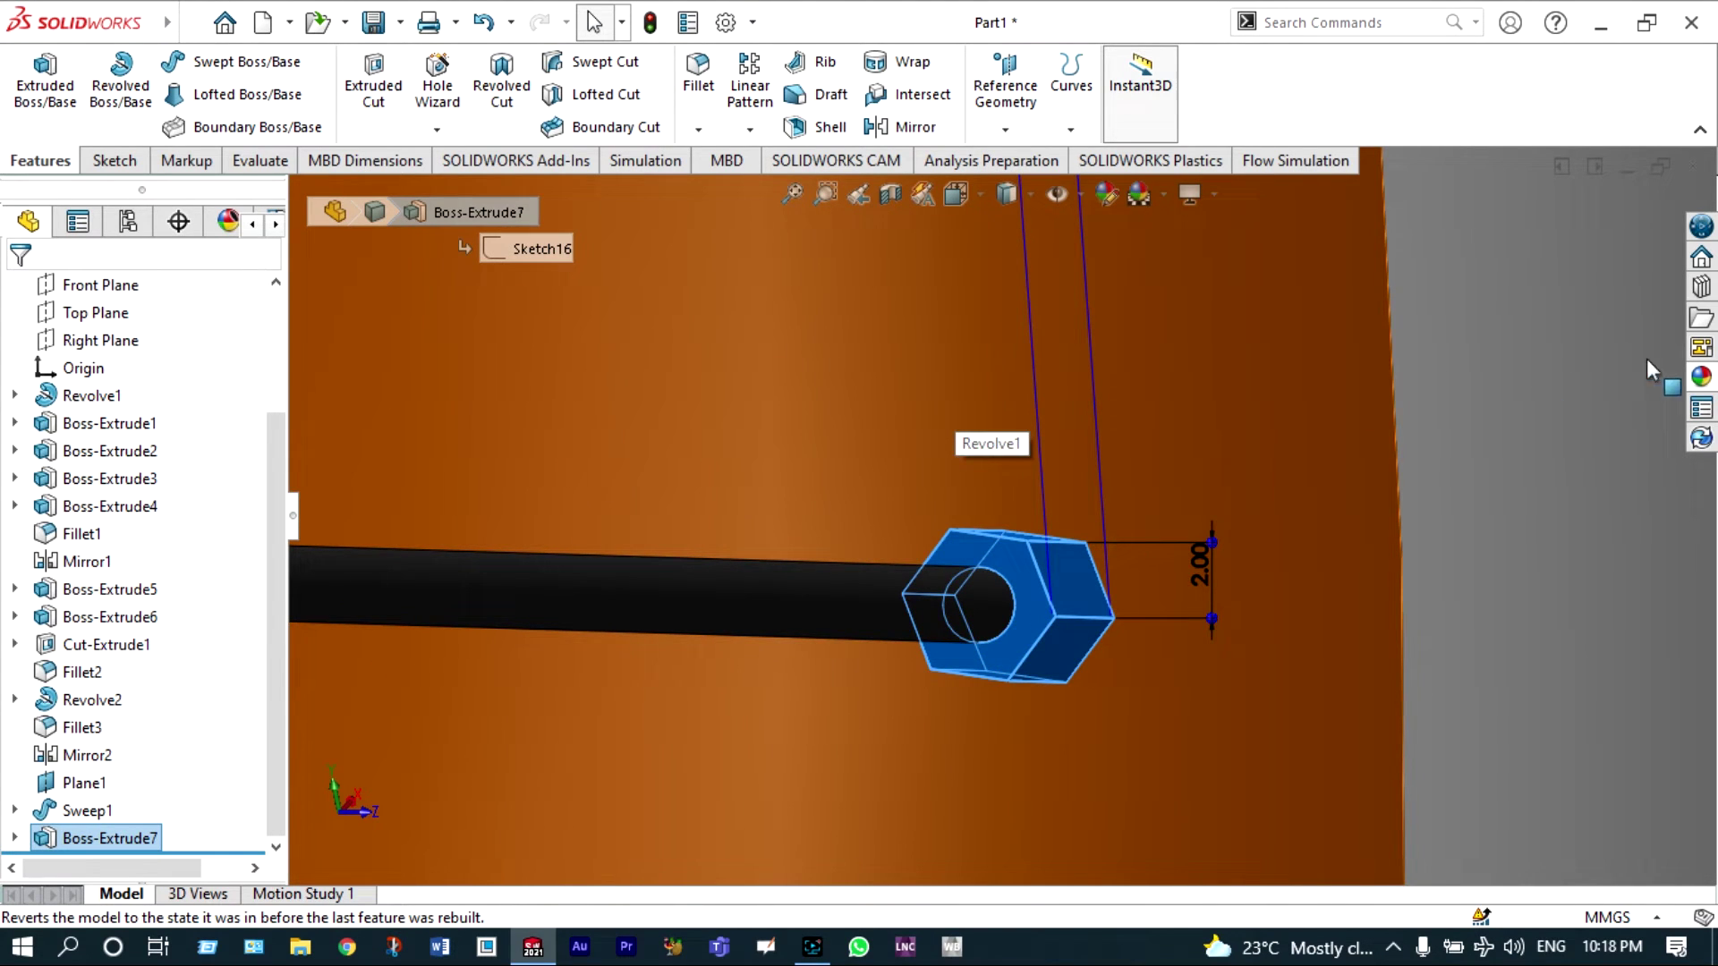
{"action": "left_click", "coordinate": [1691, 376]}
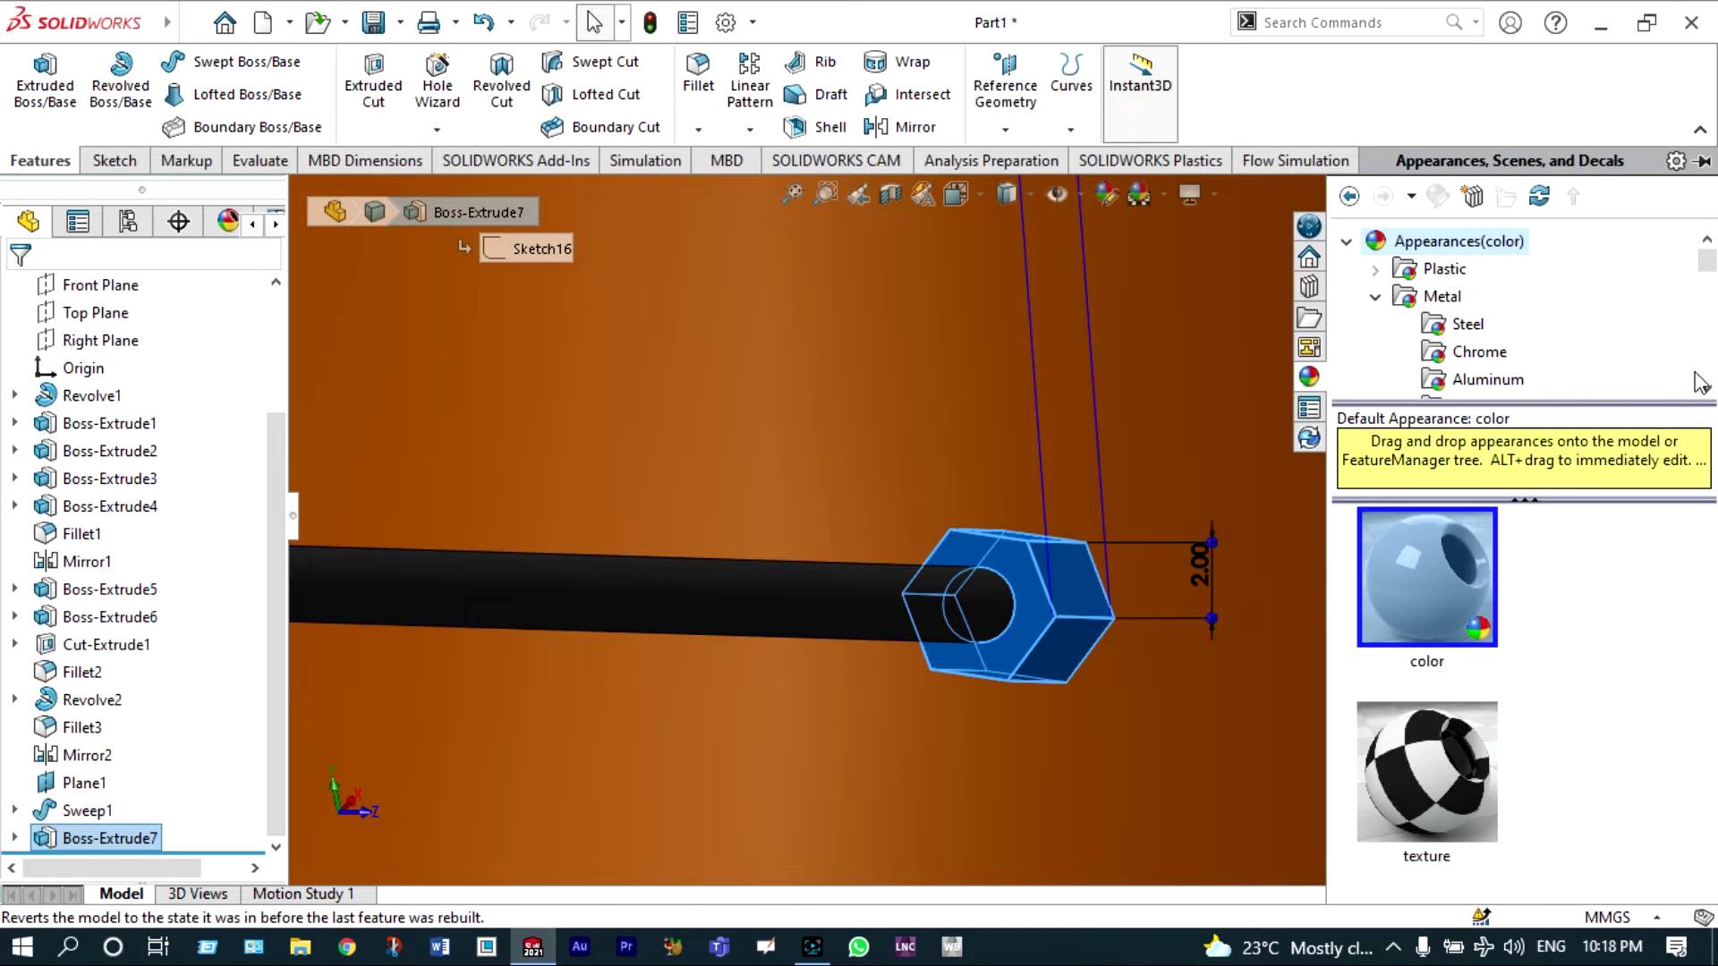
{"action": "left_click", "coordinate": [1484, 354]}
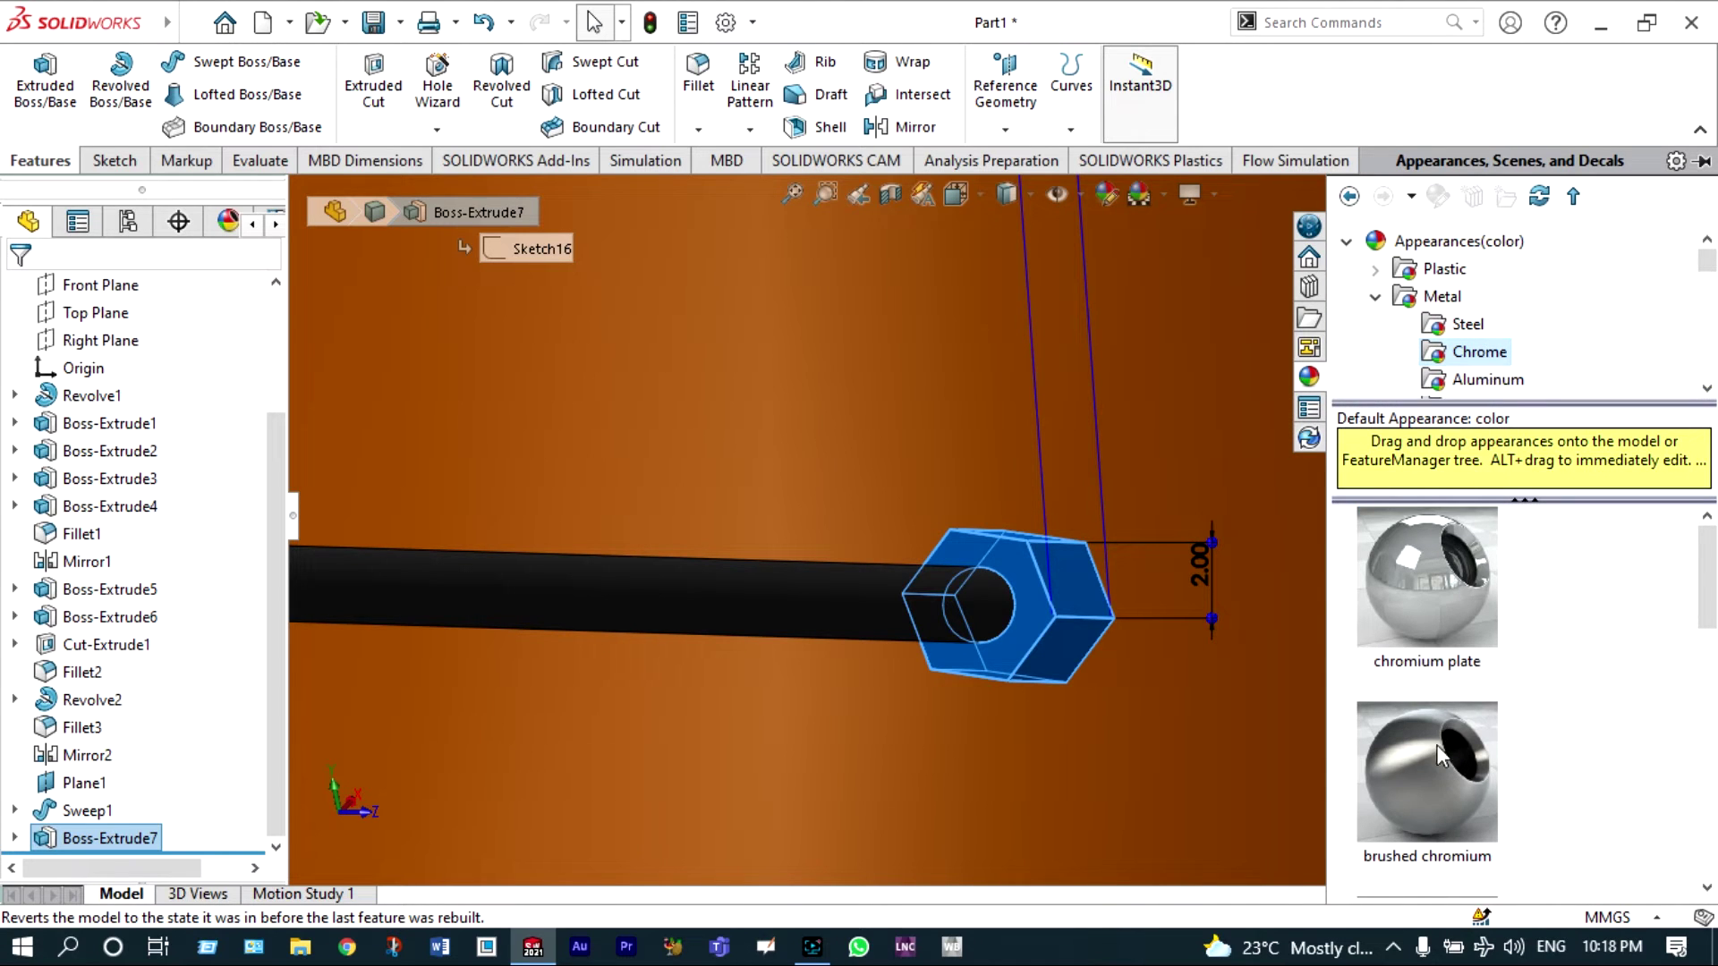
{"action": "mouse_move", "coordinate": [1436, 752]}
{"action": "left_mouse_down"}
{"action": "mouse_move", "coordinate": [1369, 749]}
{"action": "mouse_move", "coordinate": [880, 465]}
{"action": "left_mouse_up"}
{"action": "scroll", "coordinate": [880, 465], "scroll_direction": "up", "scroll_amount": 6}
{"action": "right_click", "coordinate": [691, 350]}
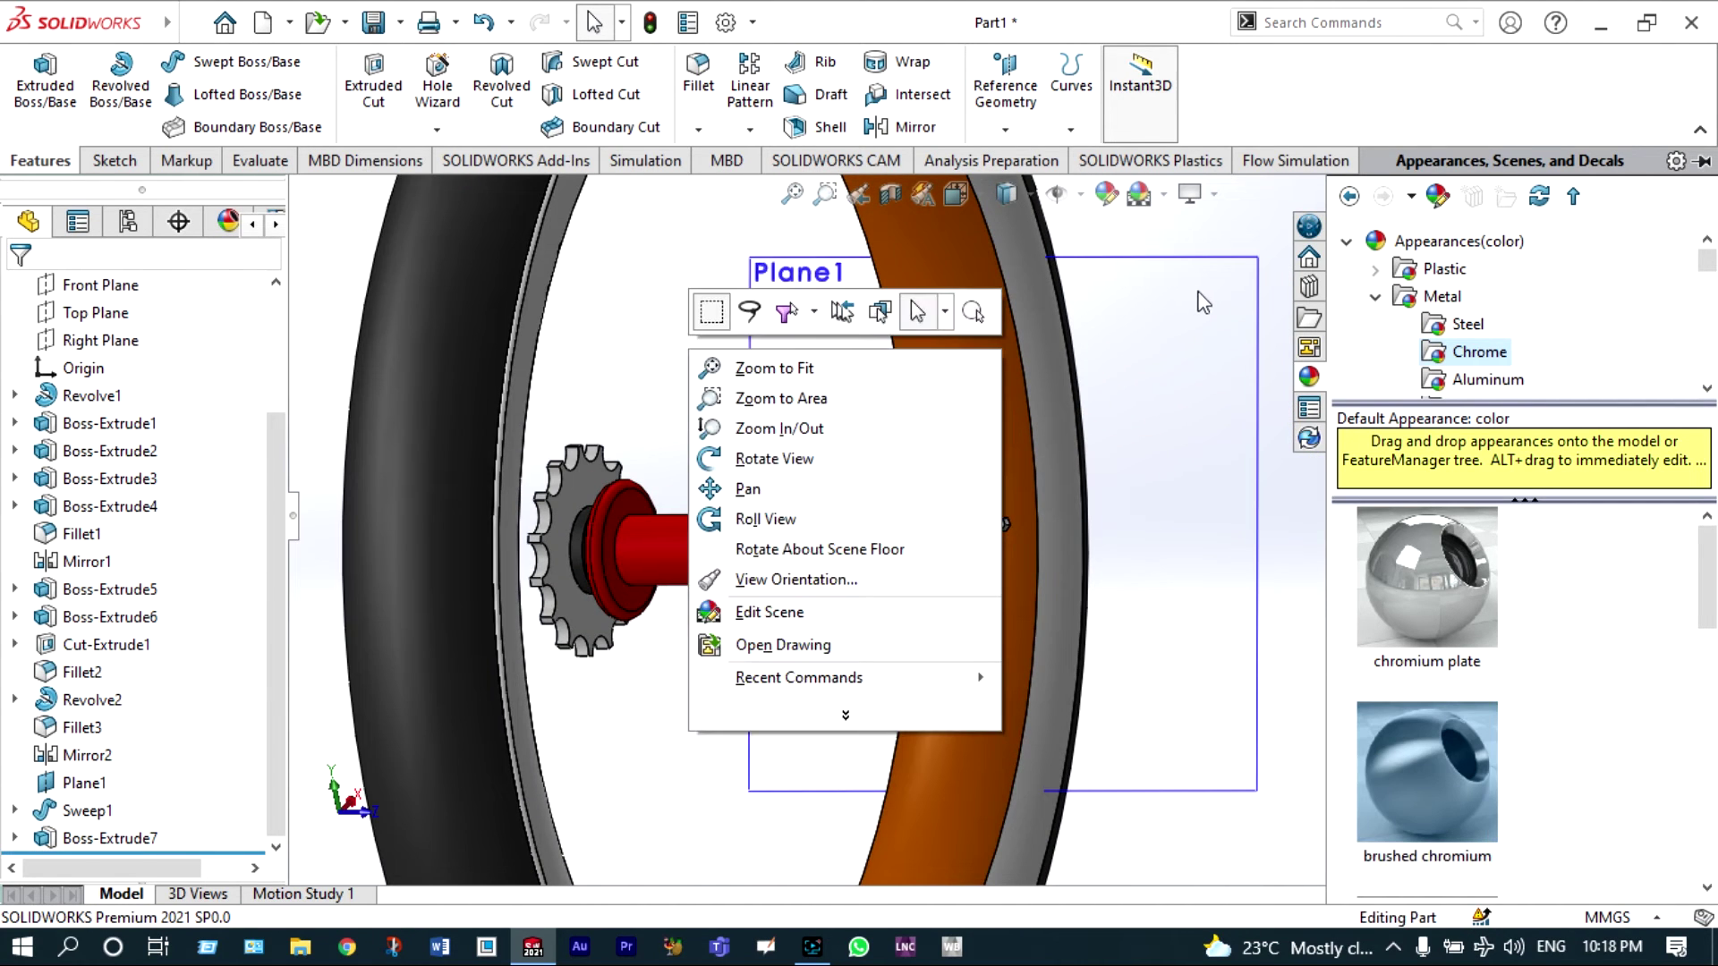
- Hide the reference plane Plane1 that crosses the wheel
{"action": "right_click", "coordinate": [1204, 278]}
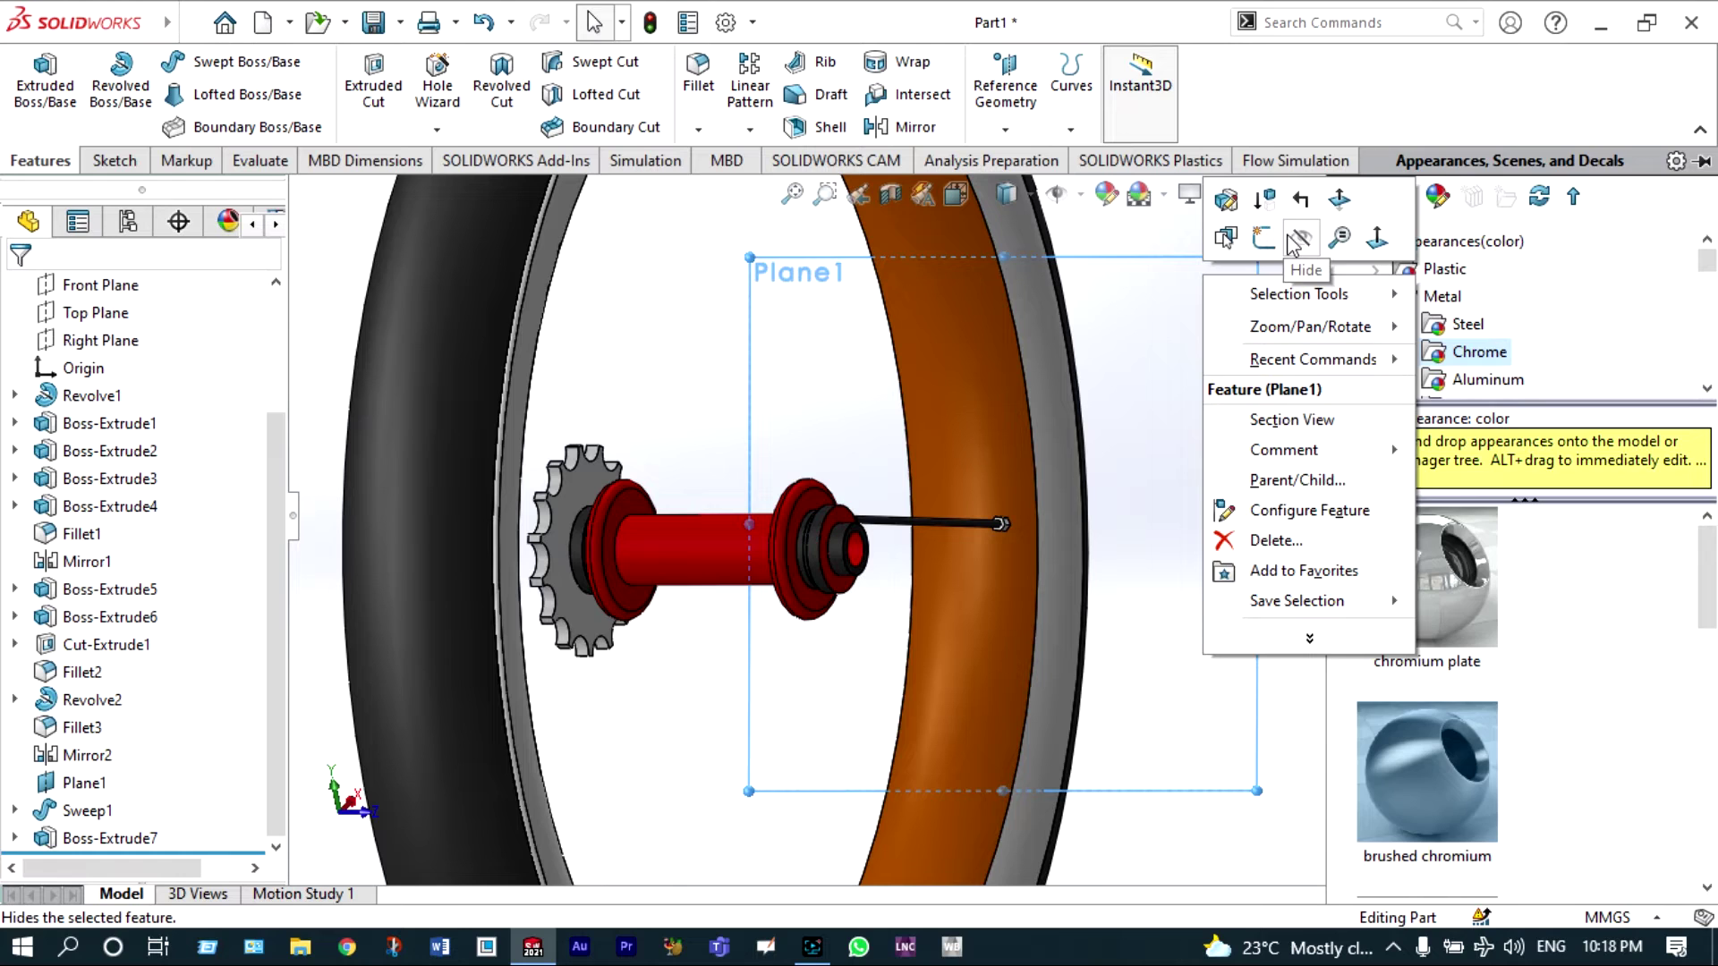
{"action": "left_click", "coordinate": [1300, 237]}
{"action": "scroll", "coordinate": [1183, 317], "scroll_direction": "up", "scroll_amount": 2}
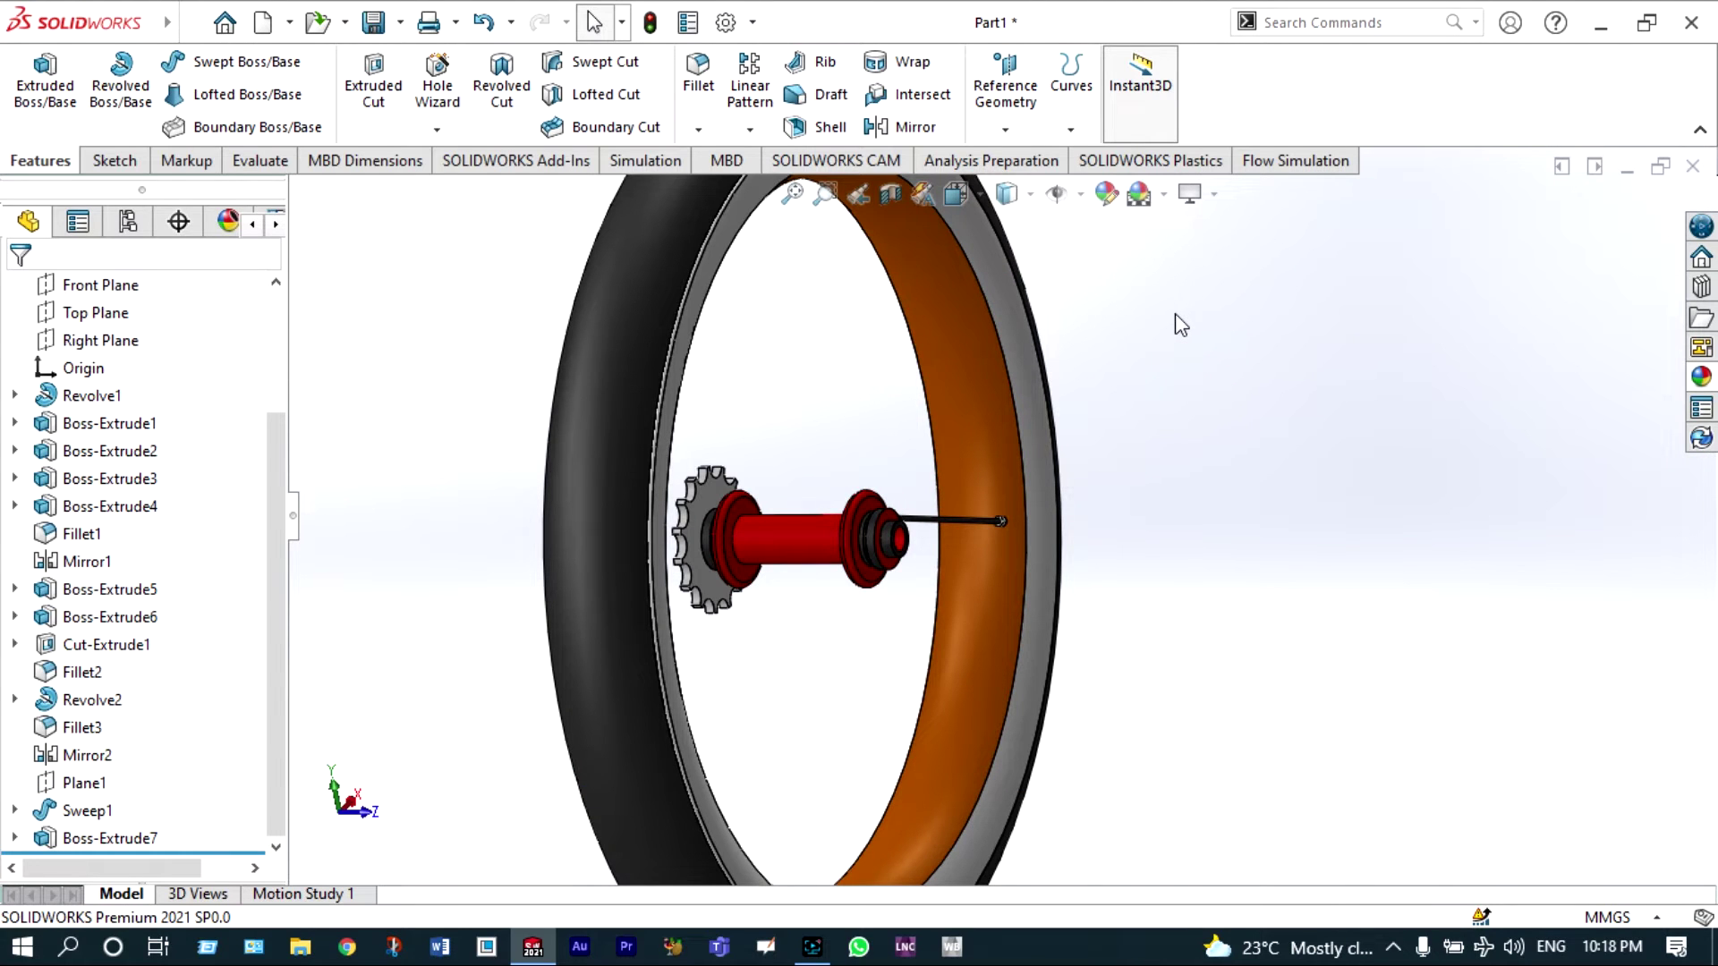
- Sketch a circle about 3.28 mm in diameter on the spoke's end face inside the hub flange, centred on the spoke
{"action": "right_click", "coordinate": [1174, 313]}
{"action": "left_click", "coordinate": [1244, 484]}
{"action": "left_click_drag", "start_coordinate": [1243, 484], "coordinate": [1243, 441]}
{"action": "right_click", "coordinate": [1243, 441]}
{"action": "scroll", "coordinate": [1095, 405], "scroll_direction": "down", "scroll_amount": 5}
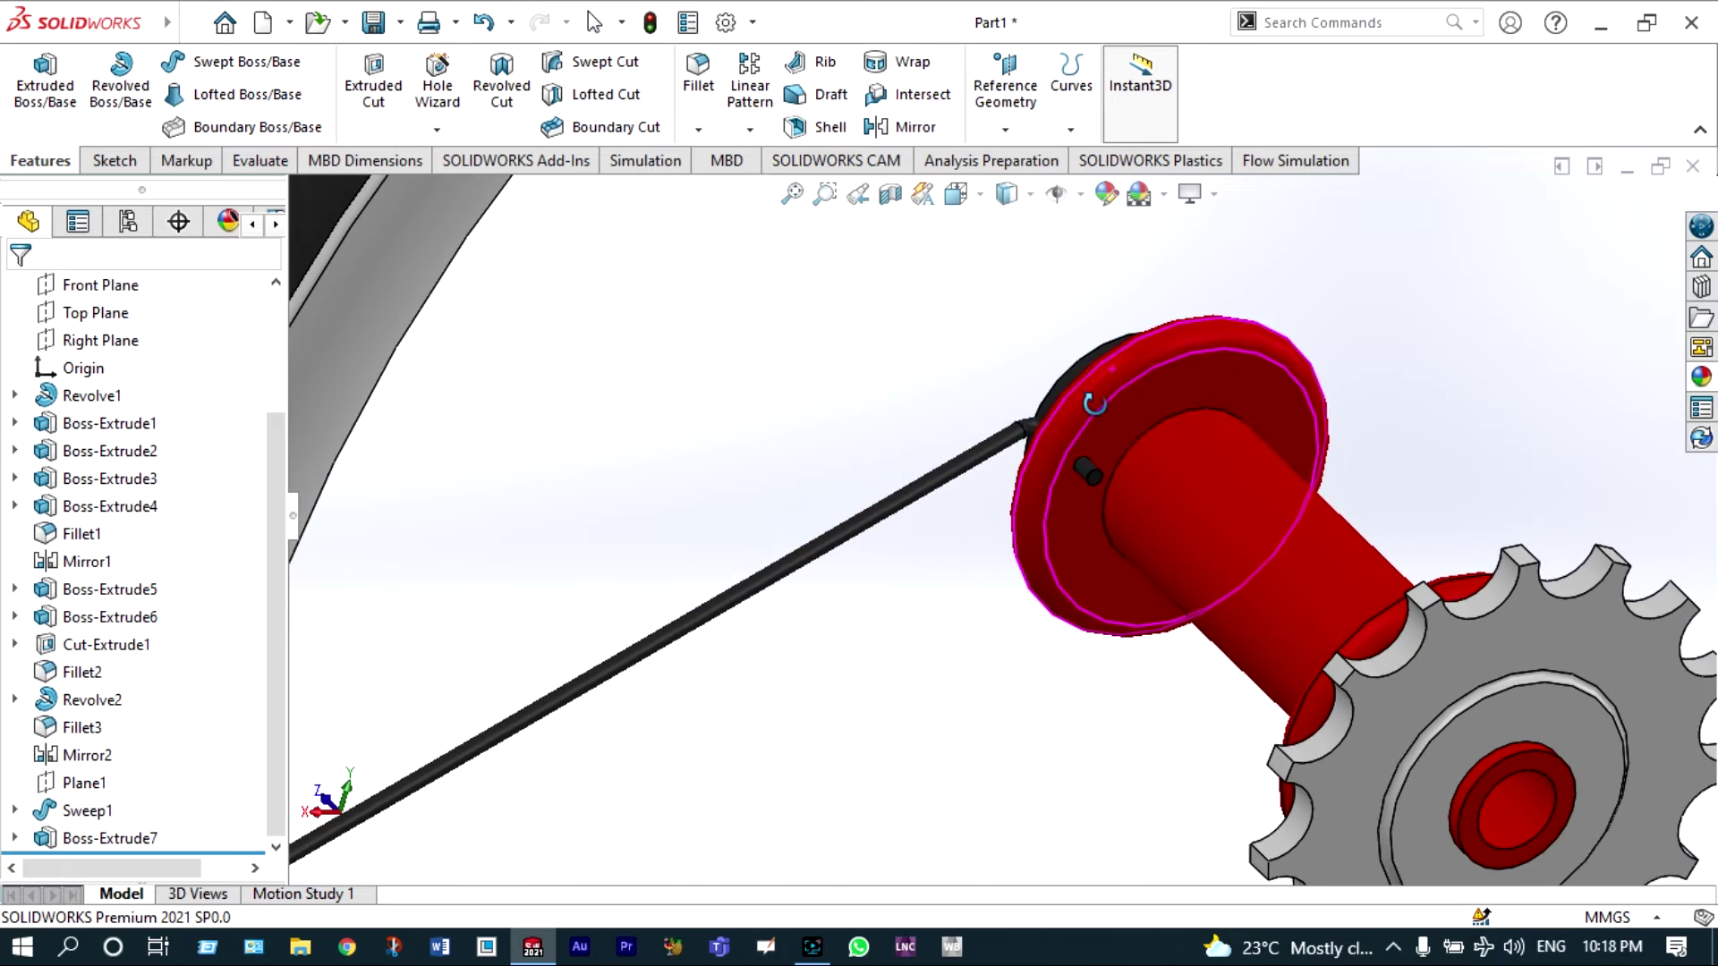
{"action": "scroll", "coordinate": [1095, 404], "scroll_direction": "down", "scroll_amount": 6}
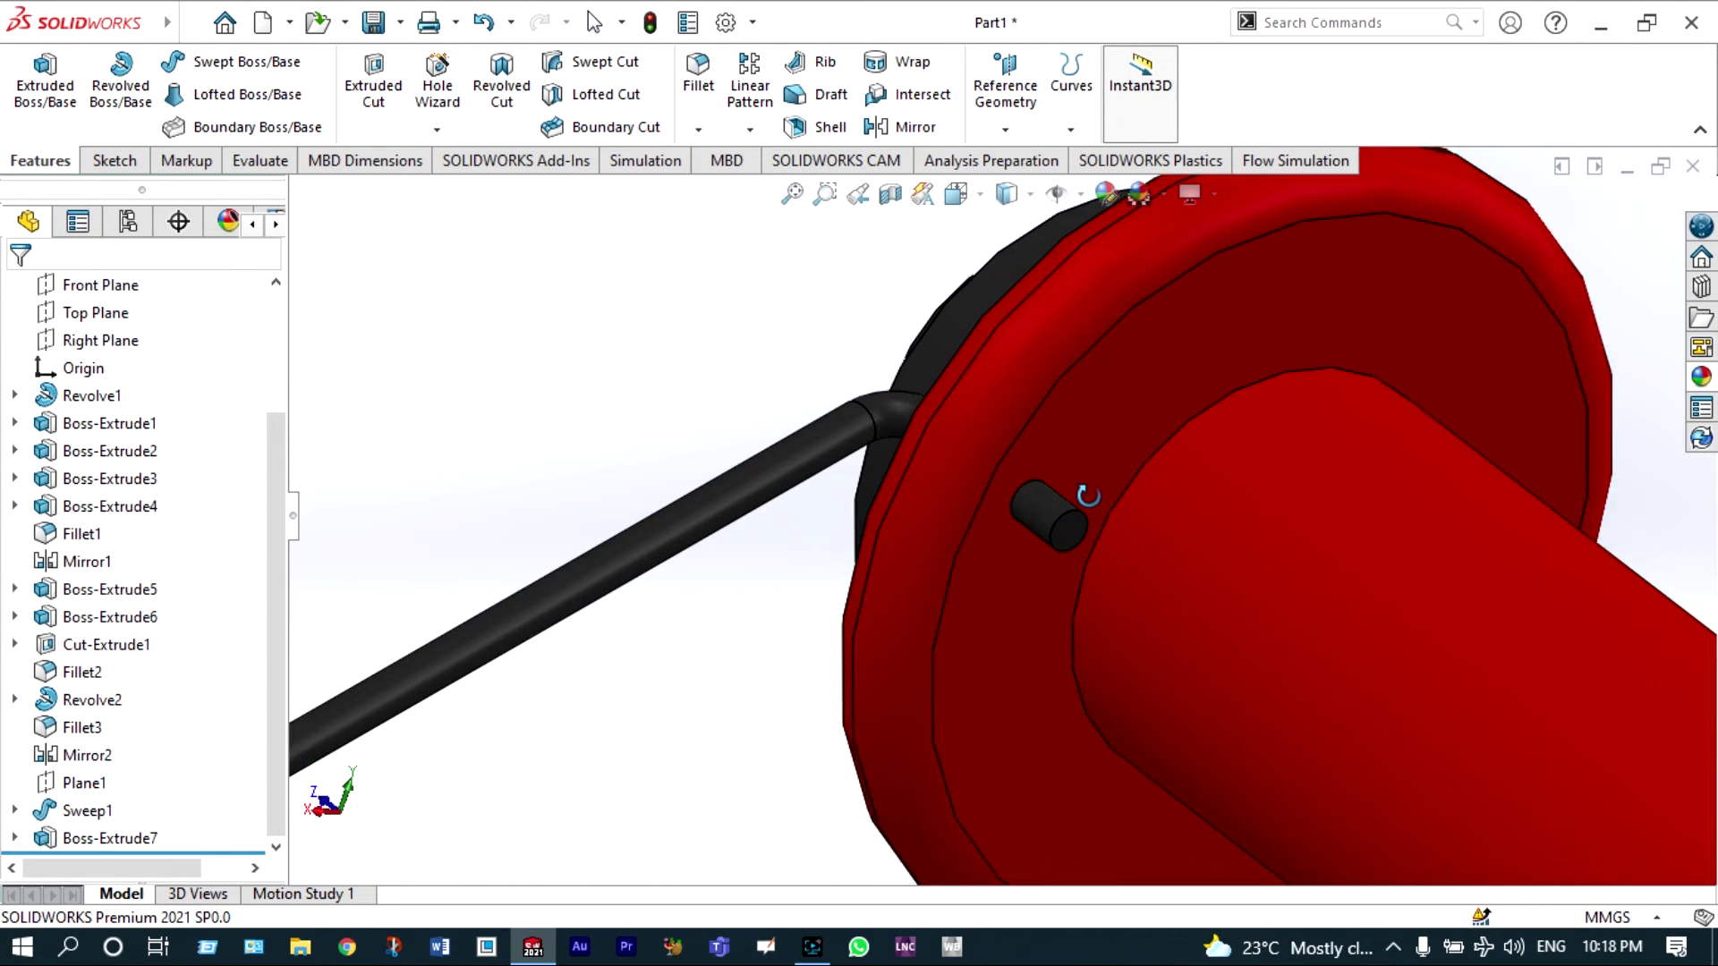
{"action": "left_click_drag", "start_coordinate": [1088, 496], "coordinate": [1059, 513]}
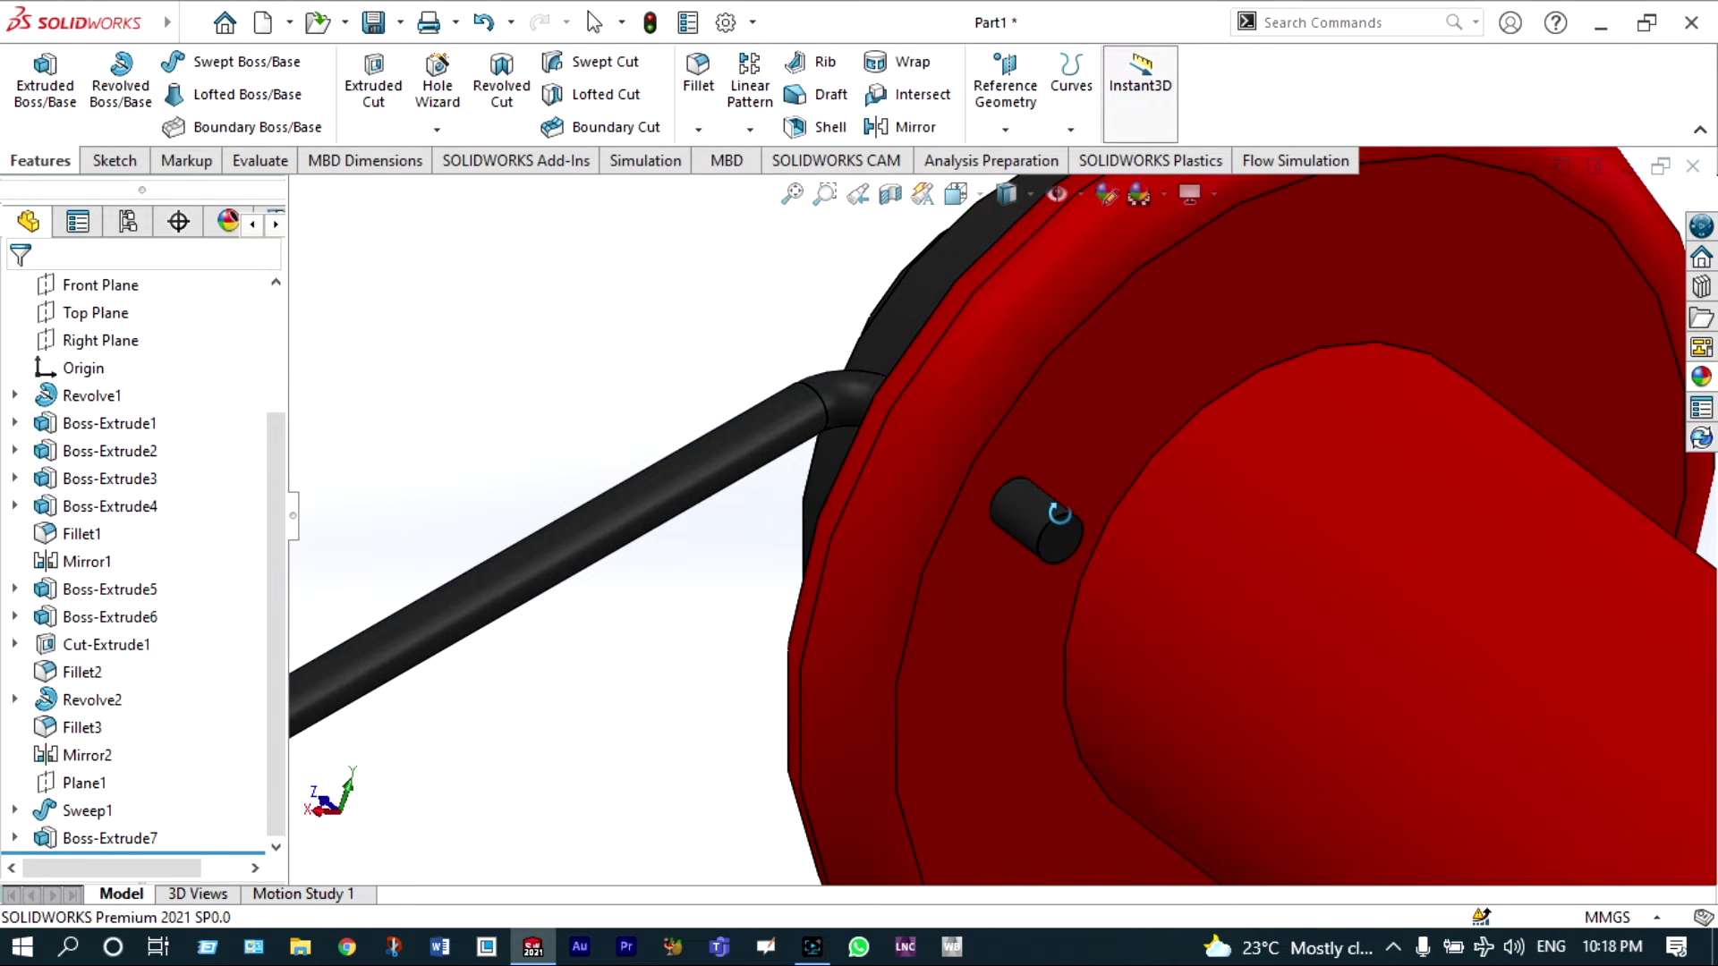
{"action": "right_click", "coordinate": [700, 358]}
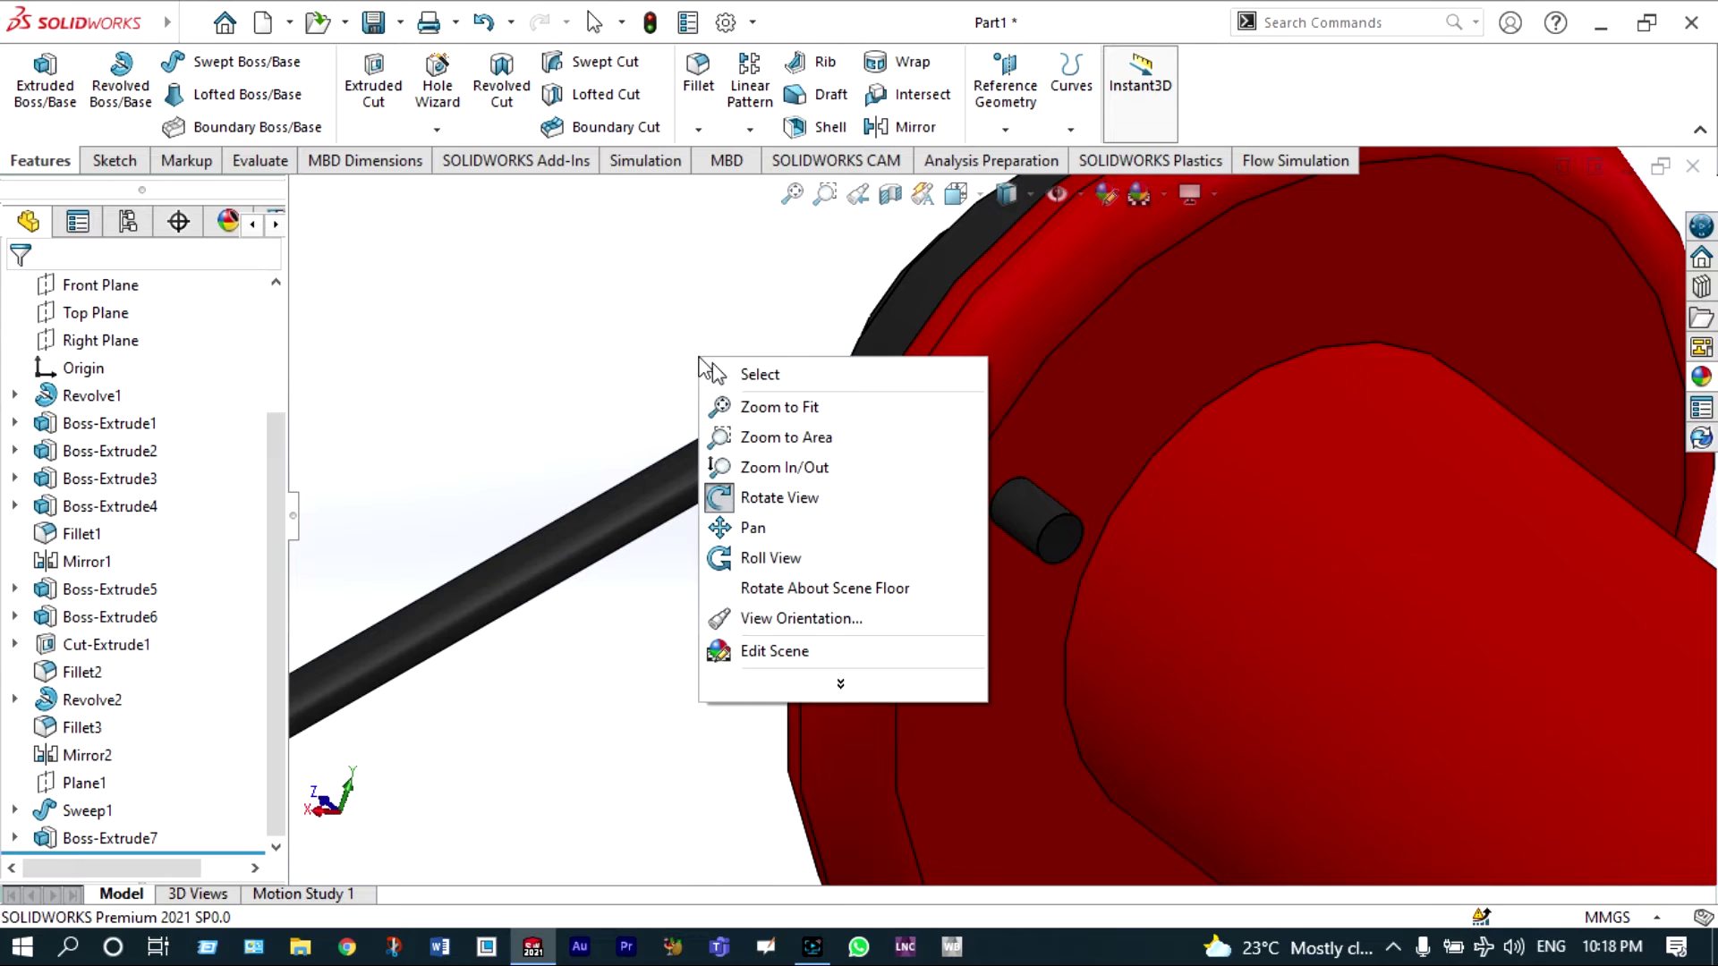
{"action": "left_click", "coordinate": [732, 498]}
{"action": "left_click", "coordinate": [1067, 537]}
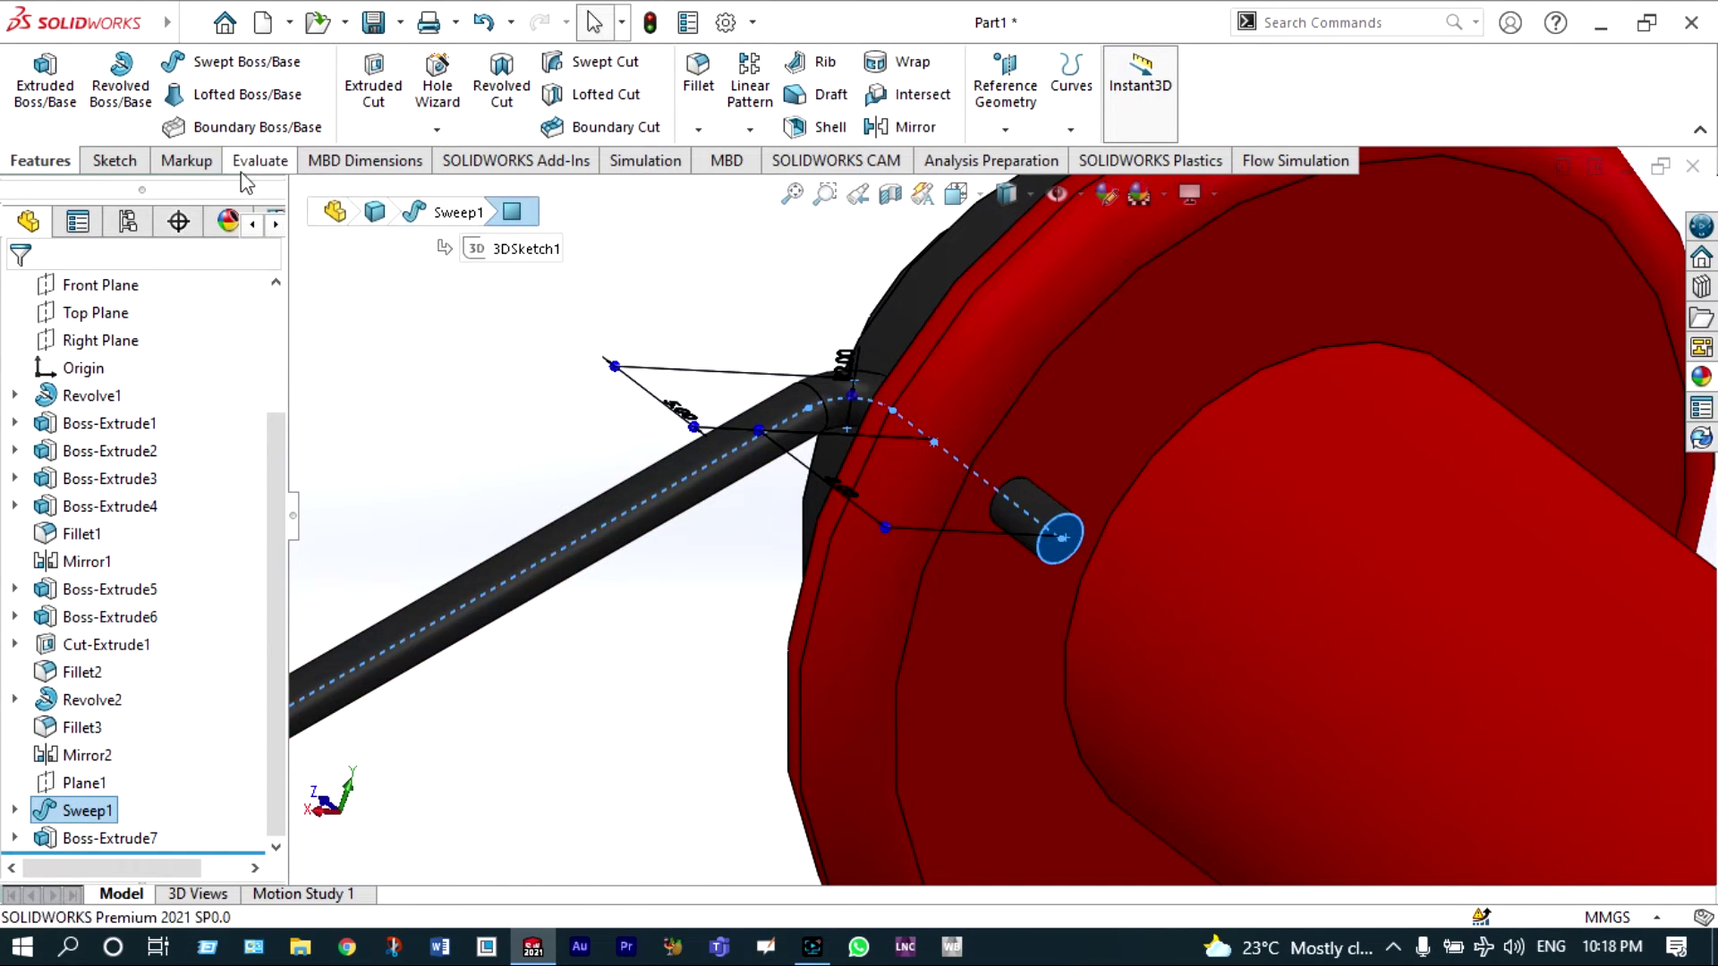
{"action": "left_click", "coordinate": [109, 160]}
{"action": "left_click", "coordinate": [34, 85]}
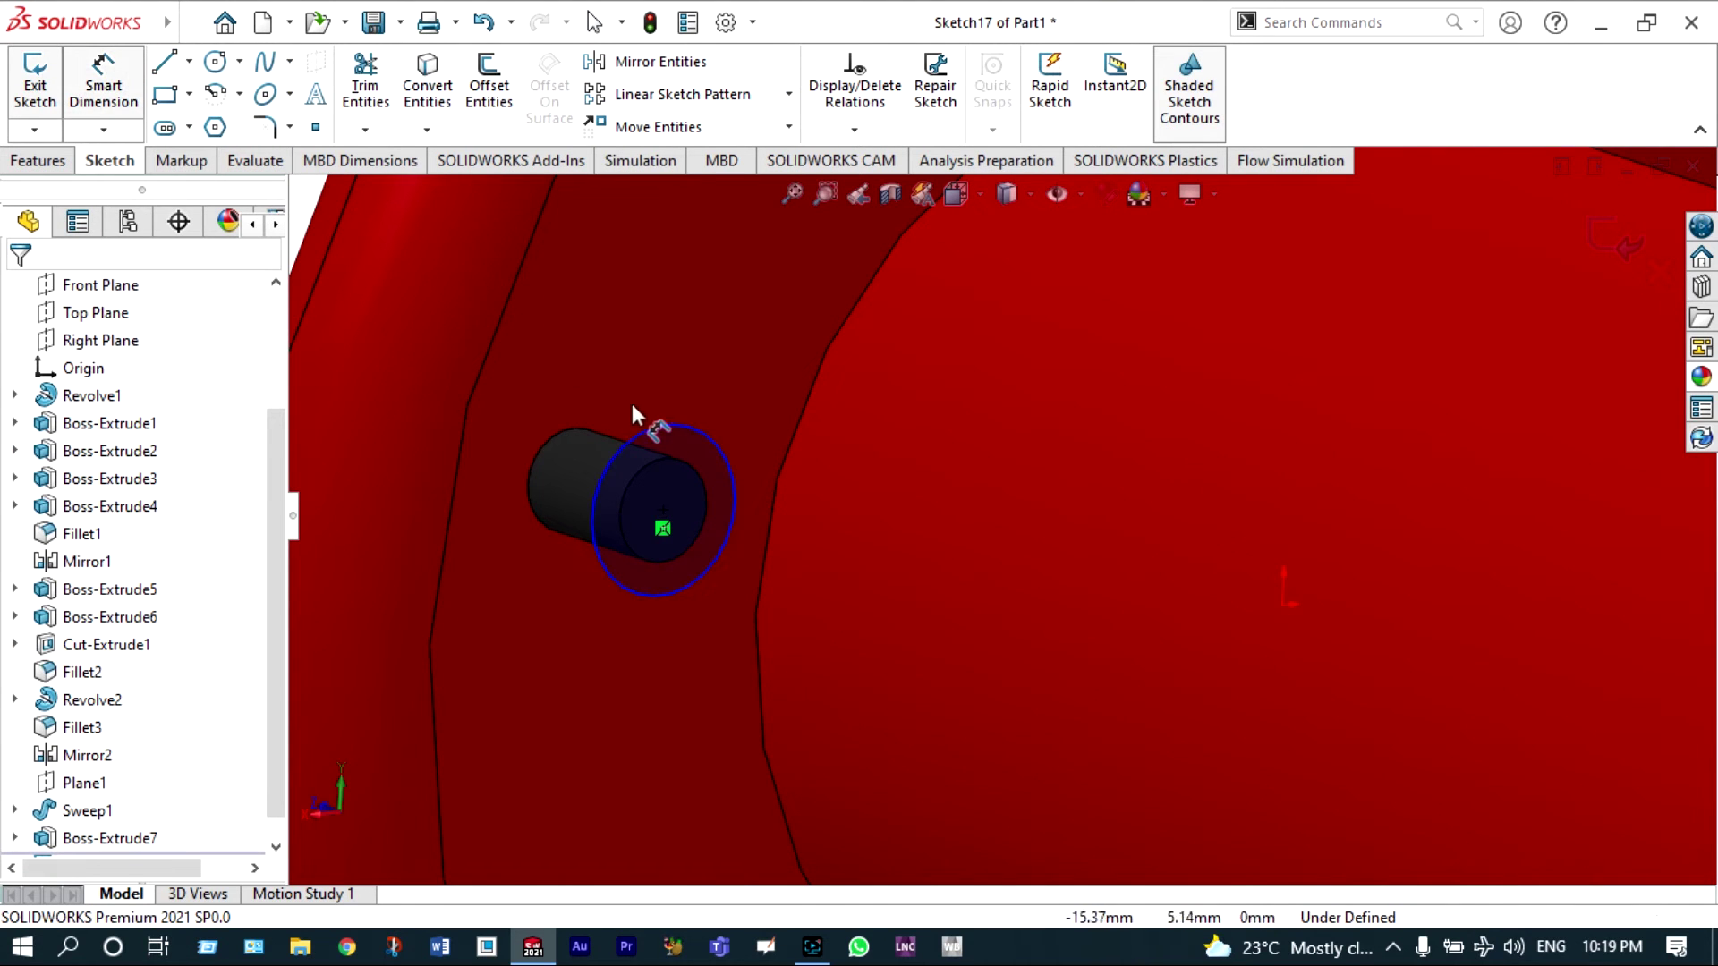
- Dimension the circle's diameter to 3 mm
{"action": "left_click", "coordinate": [648, 428]}
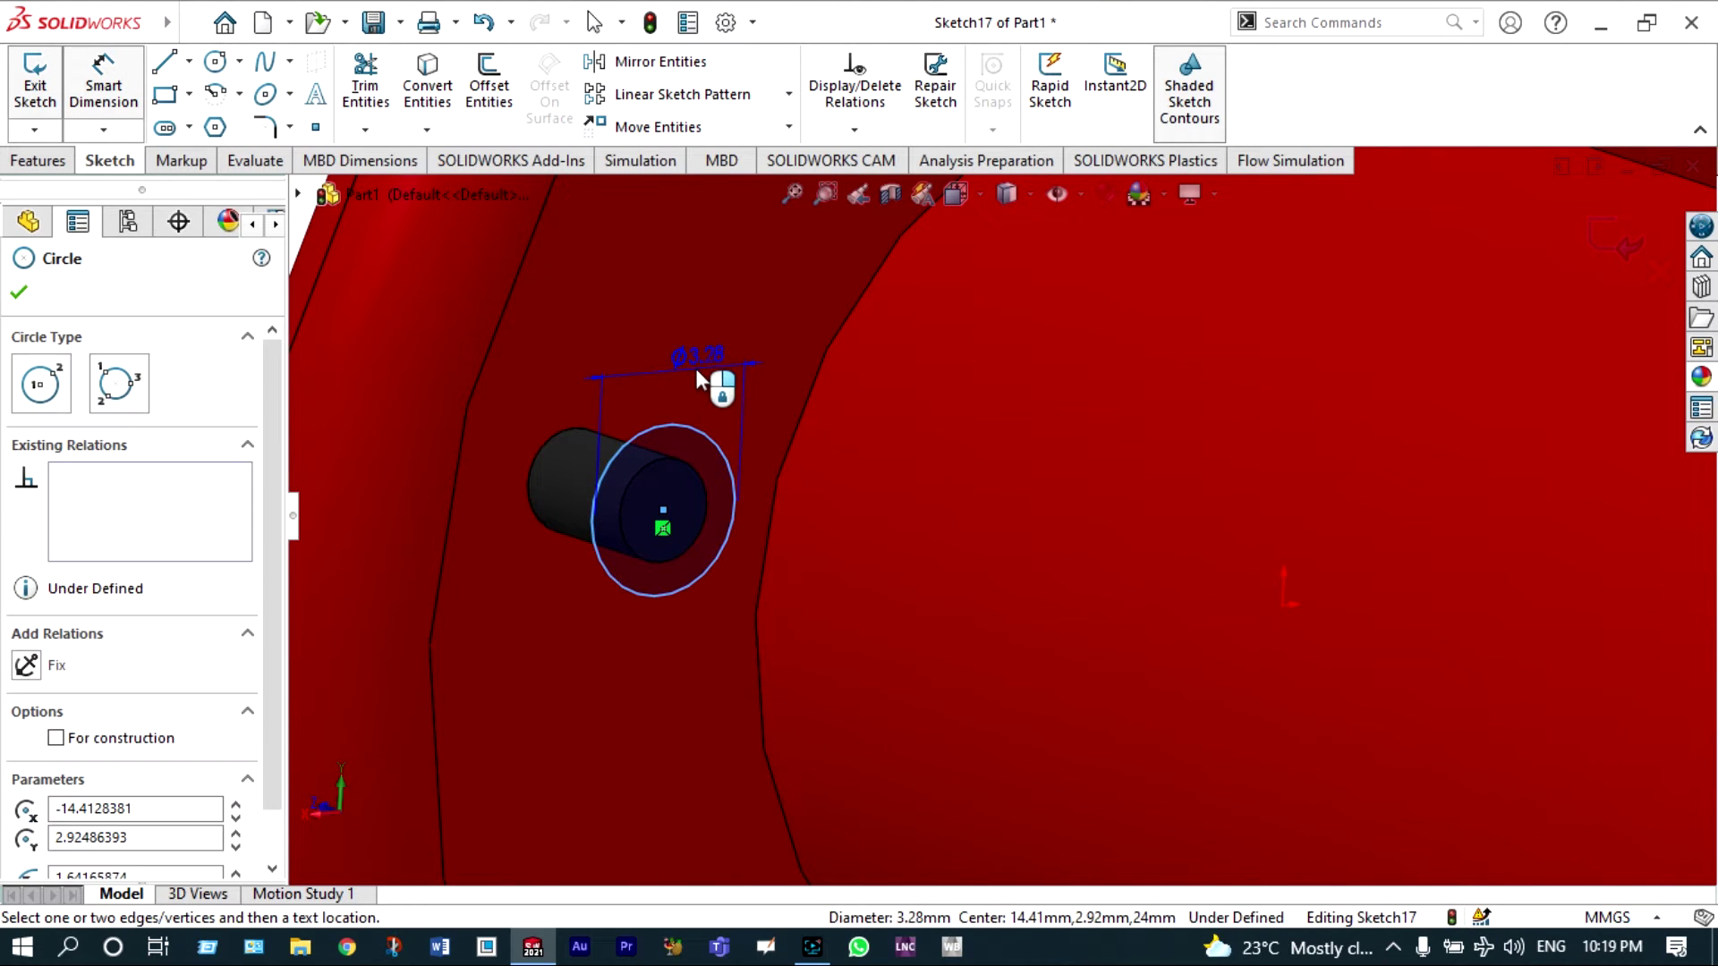
{"action": "left_click", "coordinate": [696, 369]}
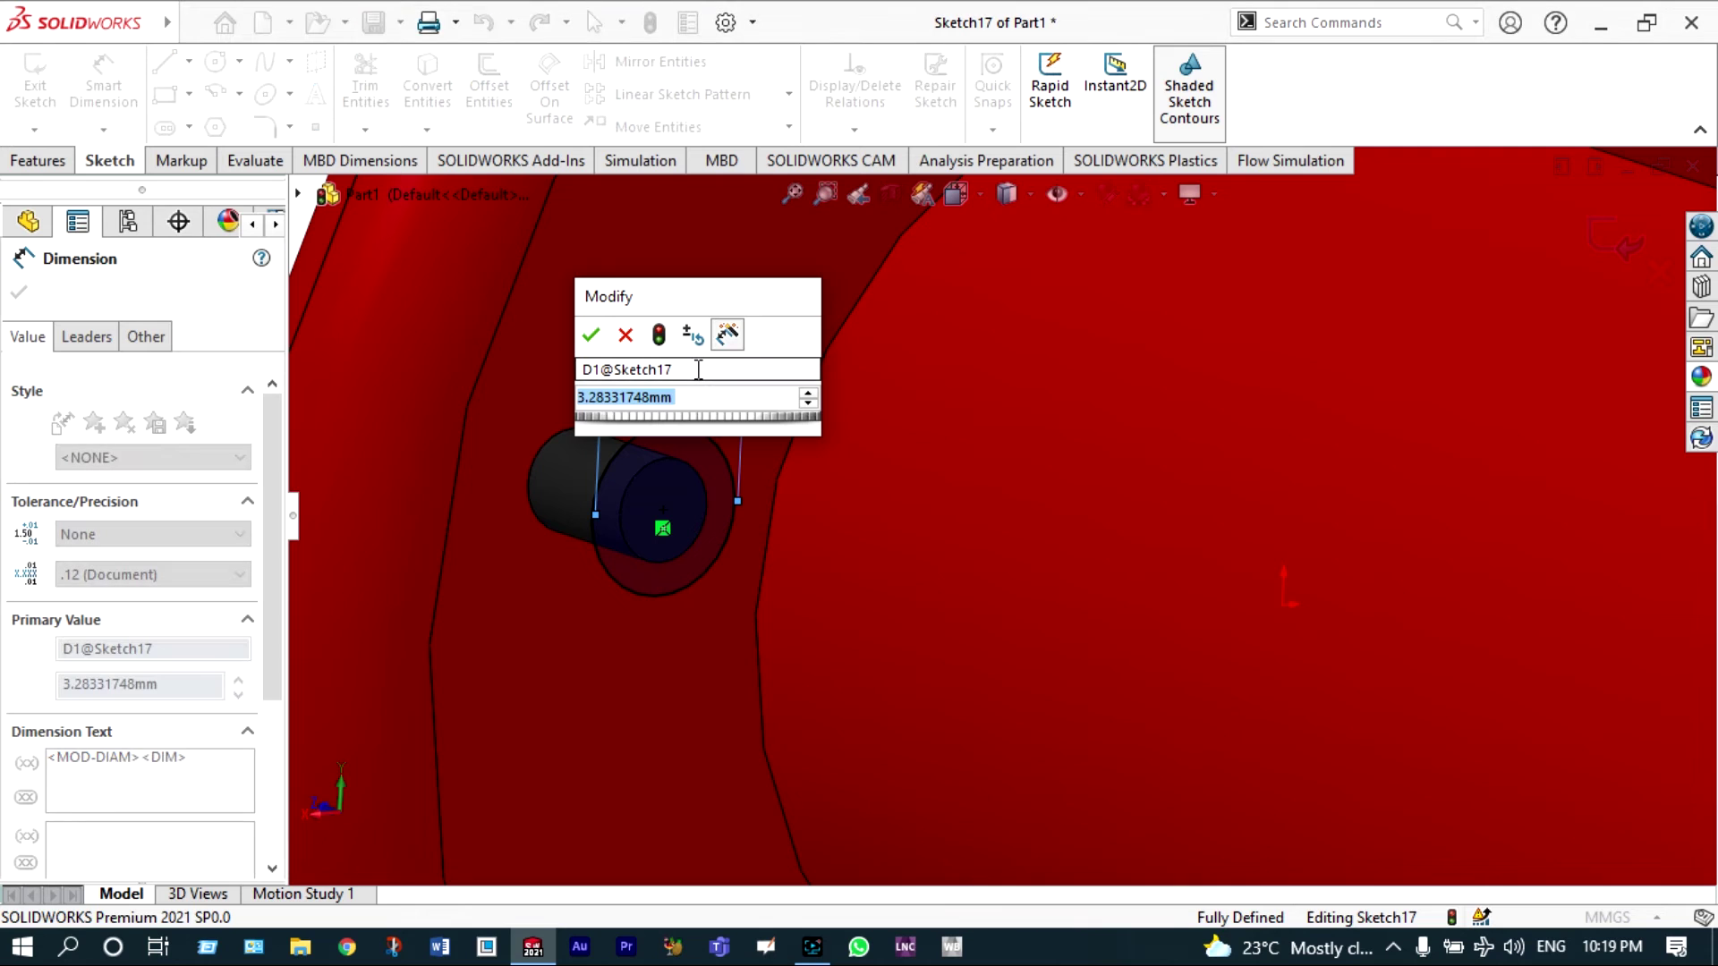
{"action": "type", "text": "3"}
{"action": "key", "text": "Return"}
{"action": "left_click", "coordinate": [19, 293]}
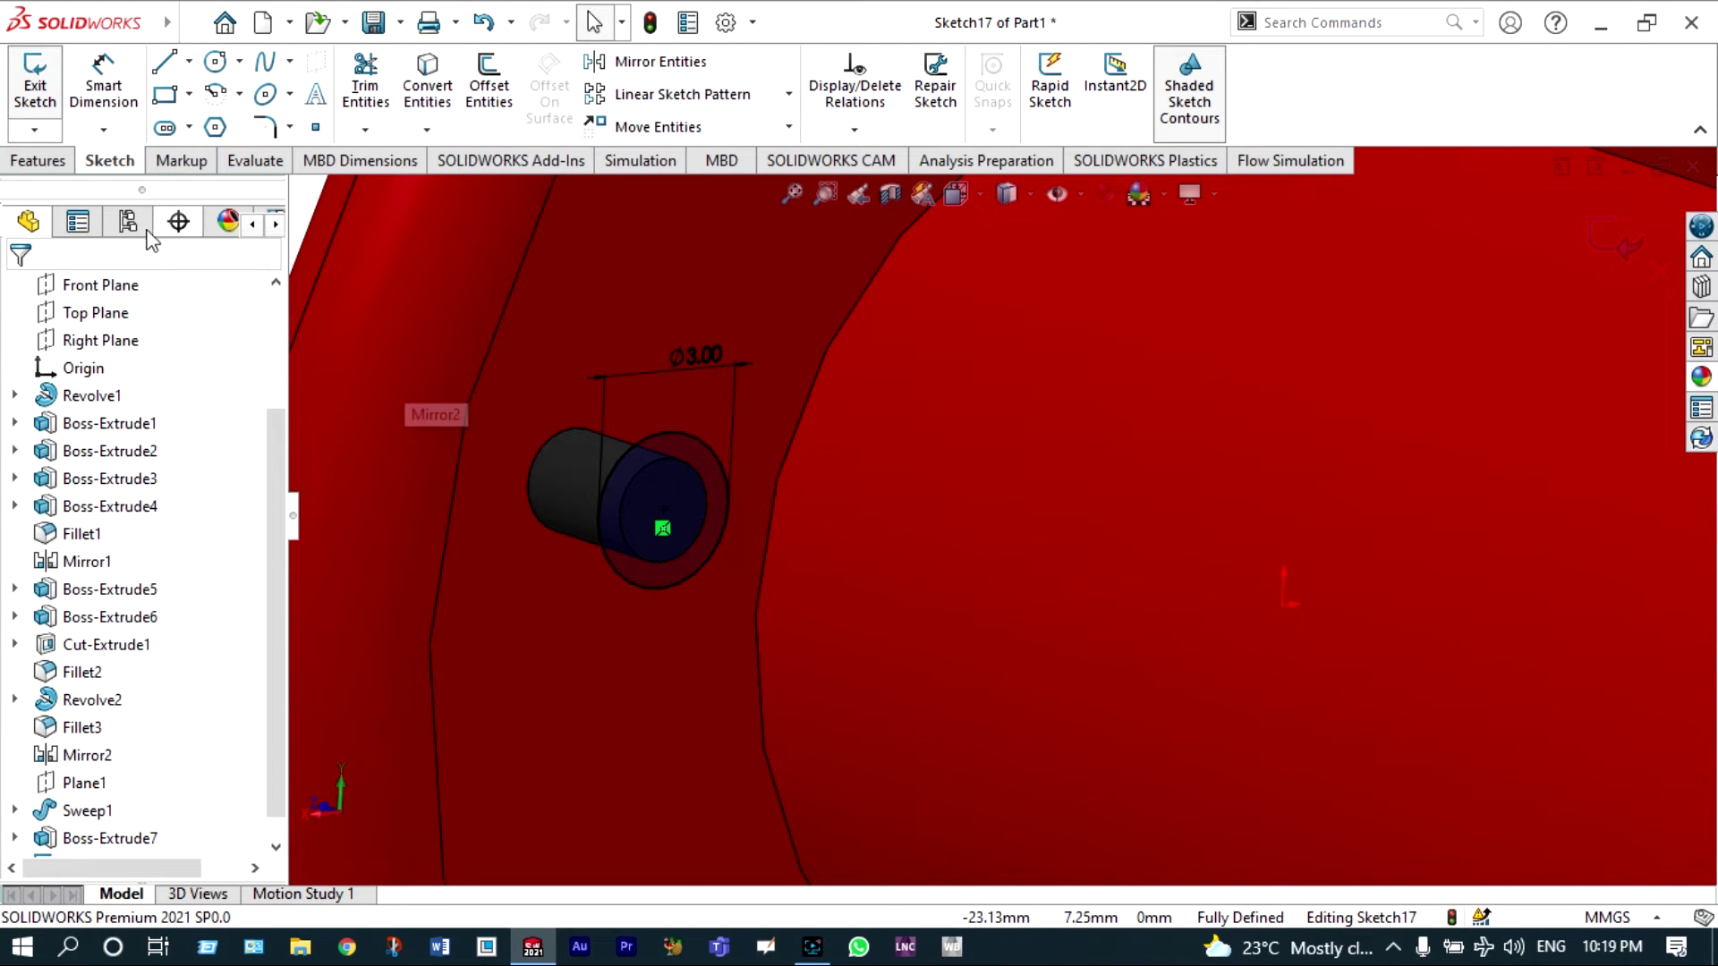
- Extrude the 3 mm circle in the reversed direction up to the hub flange's inner face, merging the result
{"action": "left_click", "coordinate": [66, 164]}
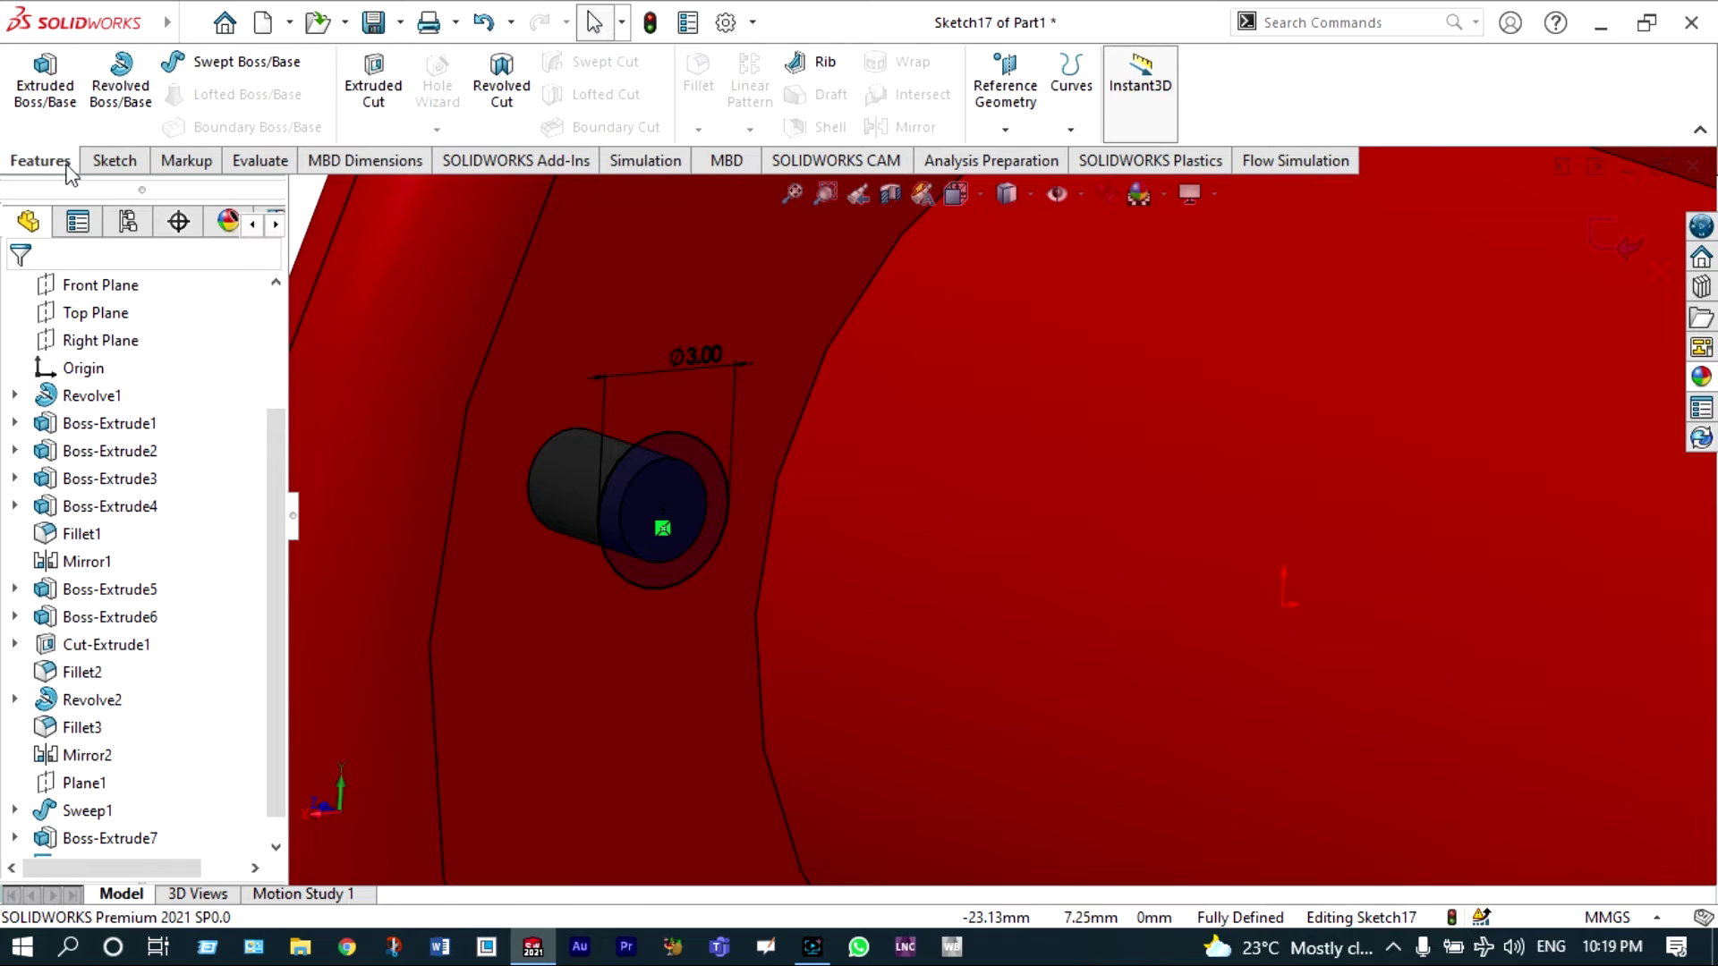
{"action": "left_click", "coordinate": [52, 112]}
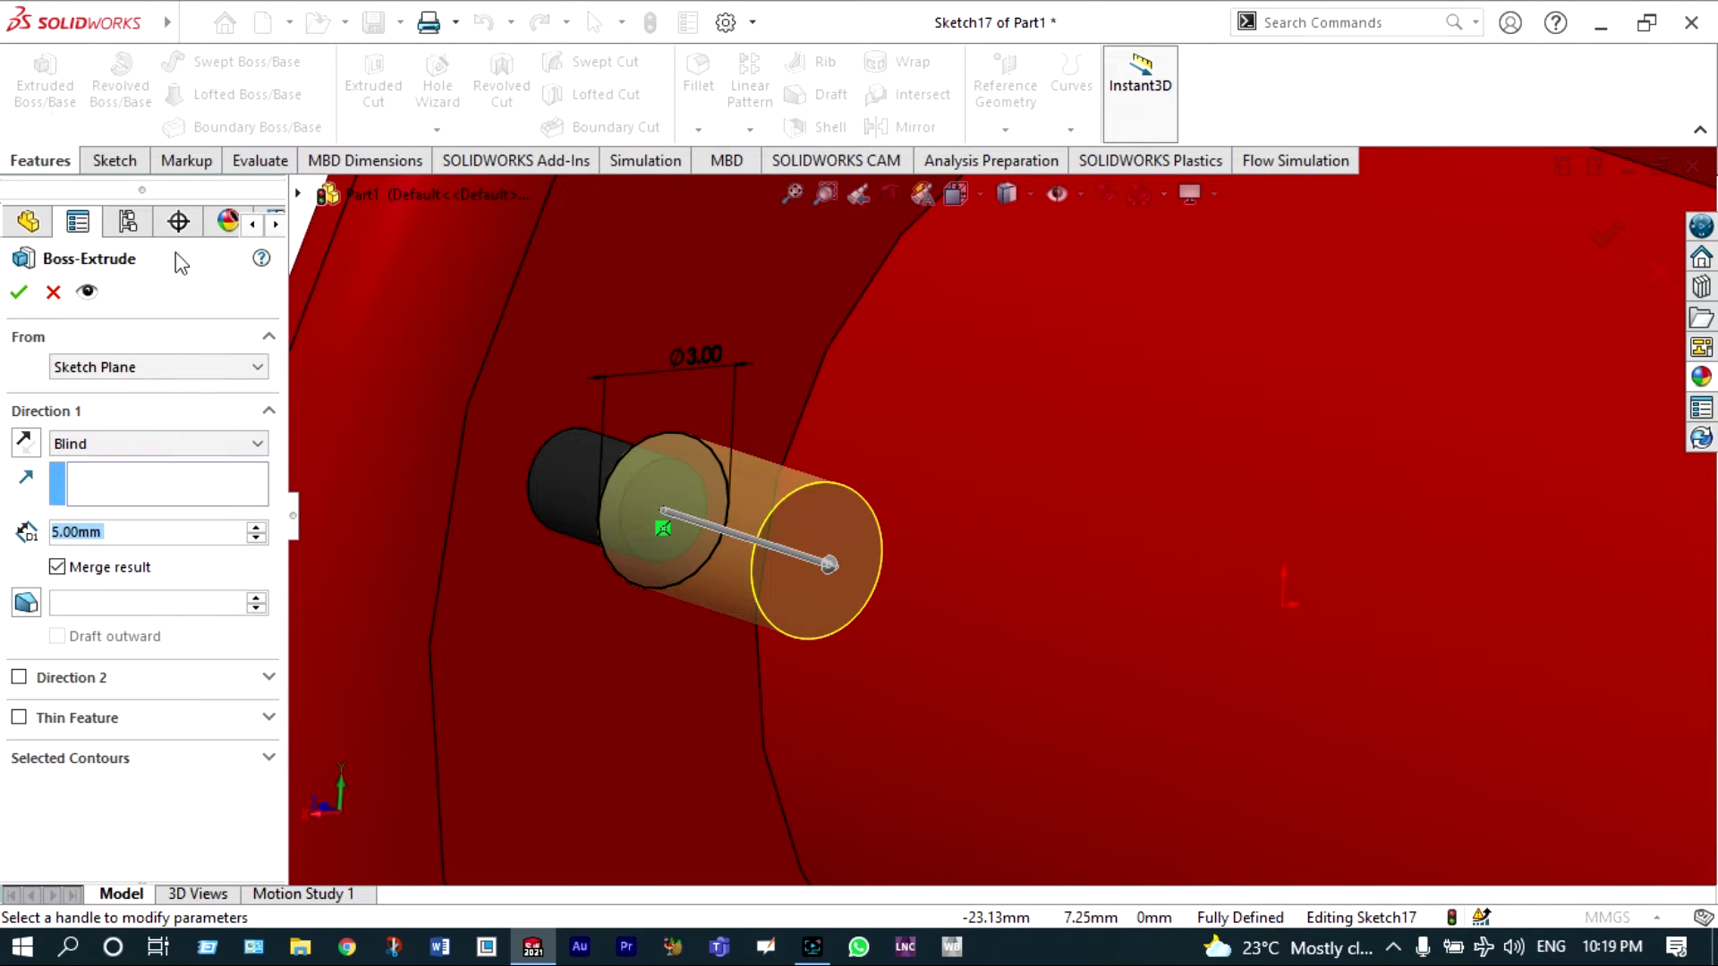
{"action": "left_click", "coordinate": [23, 443]}
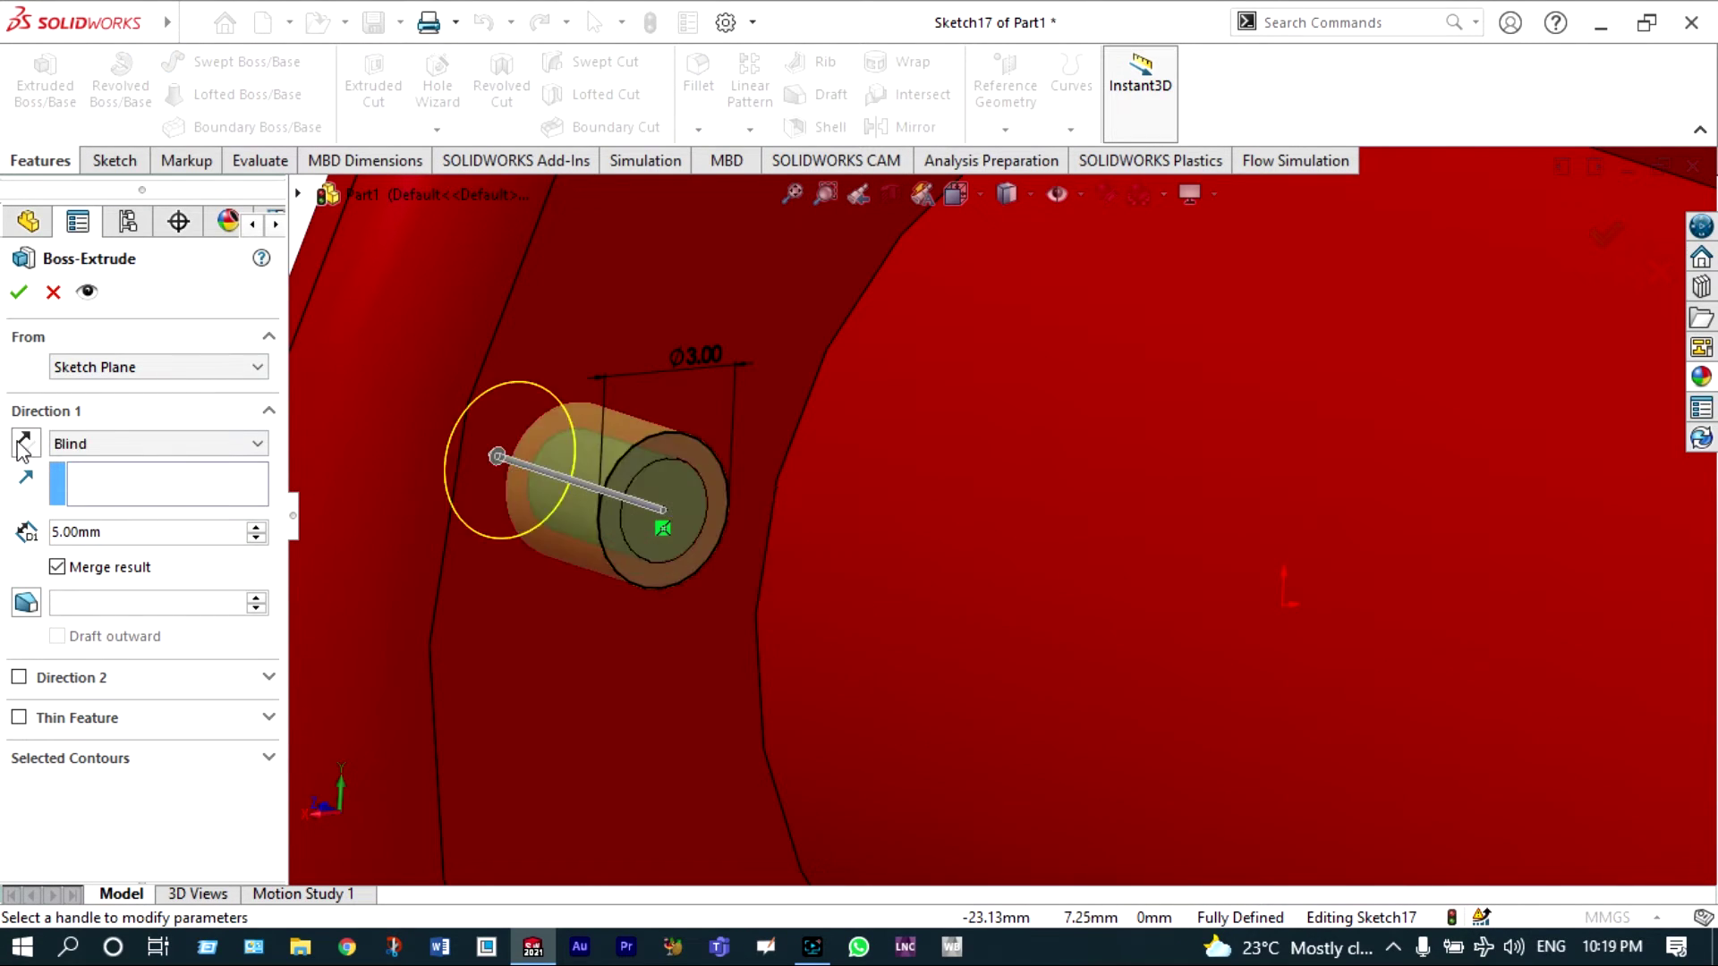
{"action": "left_click", "coordinate": [157, 443]}
{"action": "left_click", "coordinate": [99, 533]}
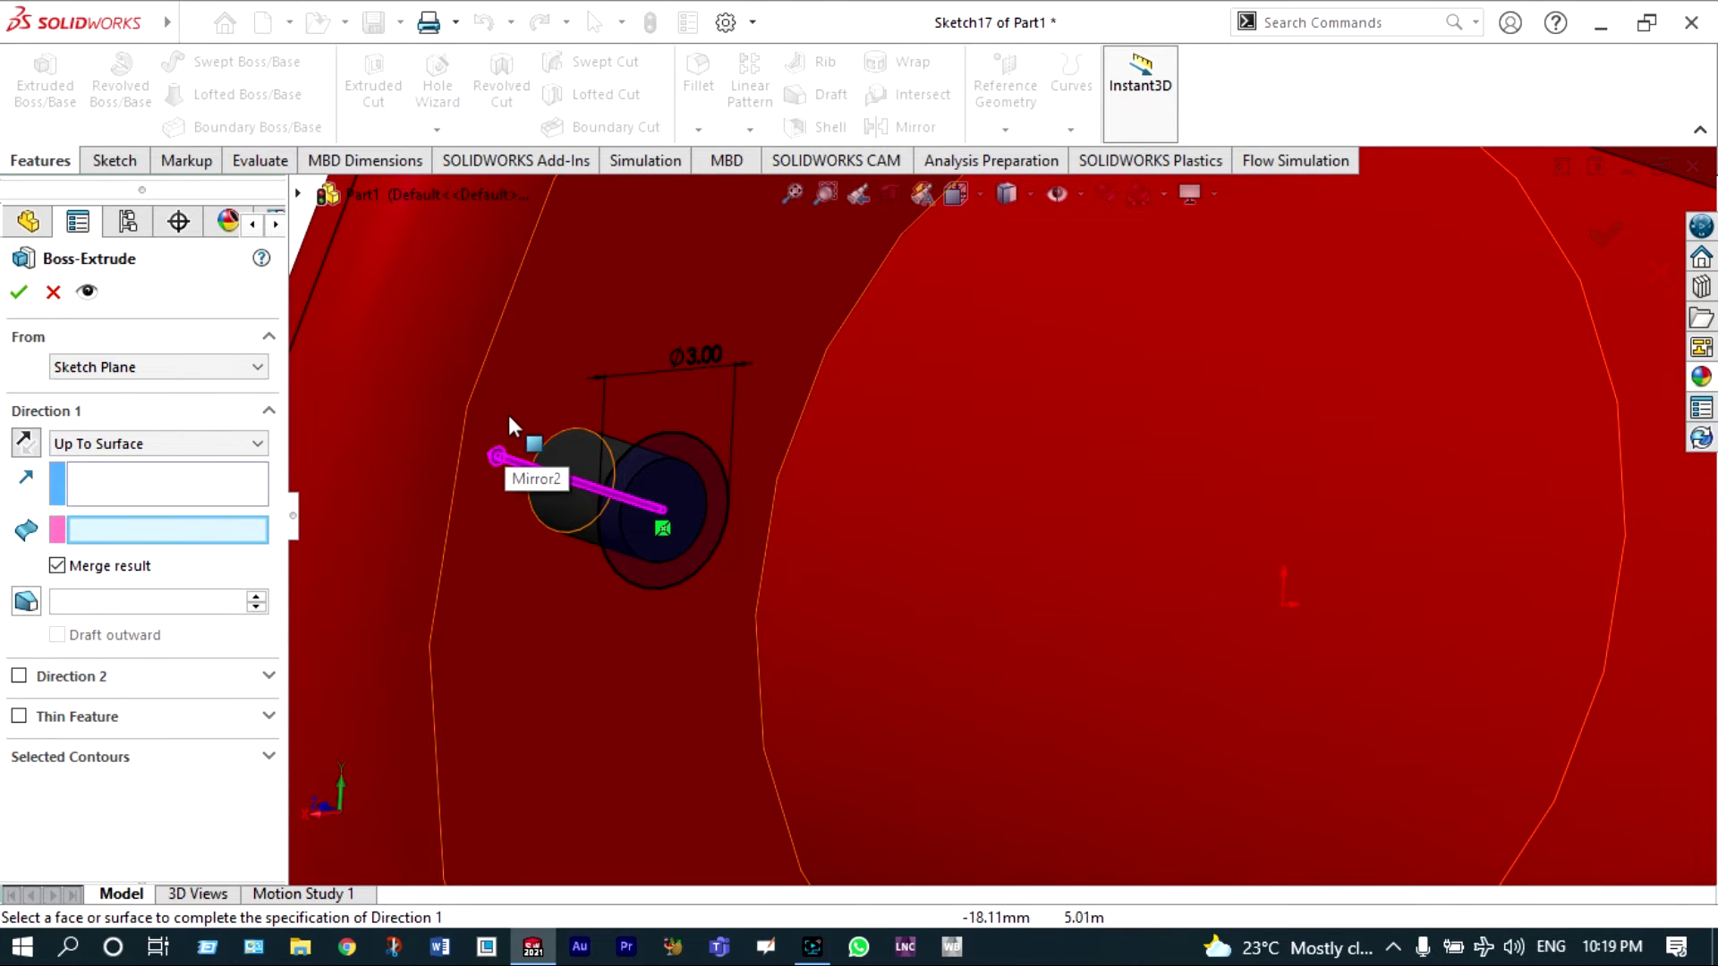
{"action": "left_click", "coordinate": [508, 413]}
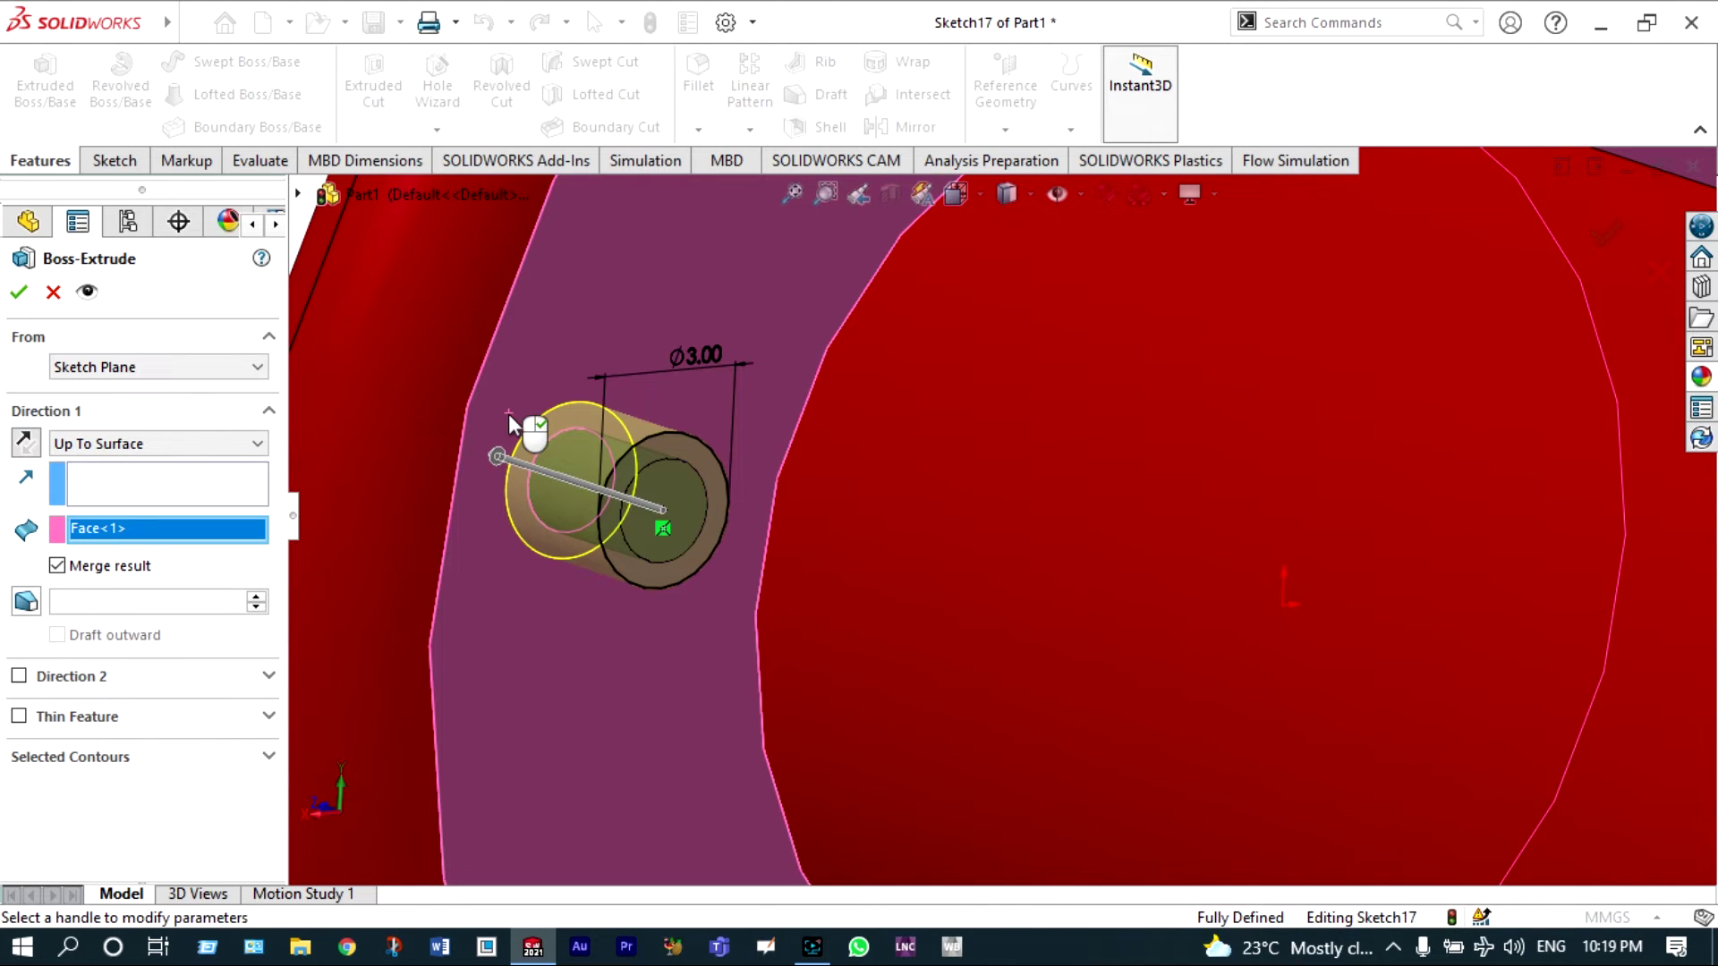
{"action": "left_click", "coordinate": [18, 291]}
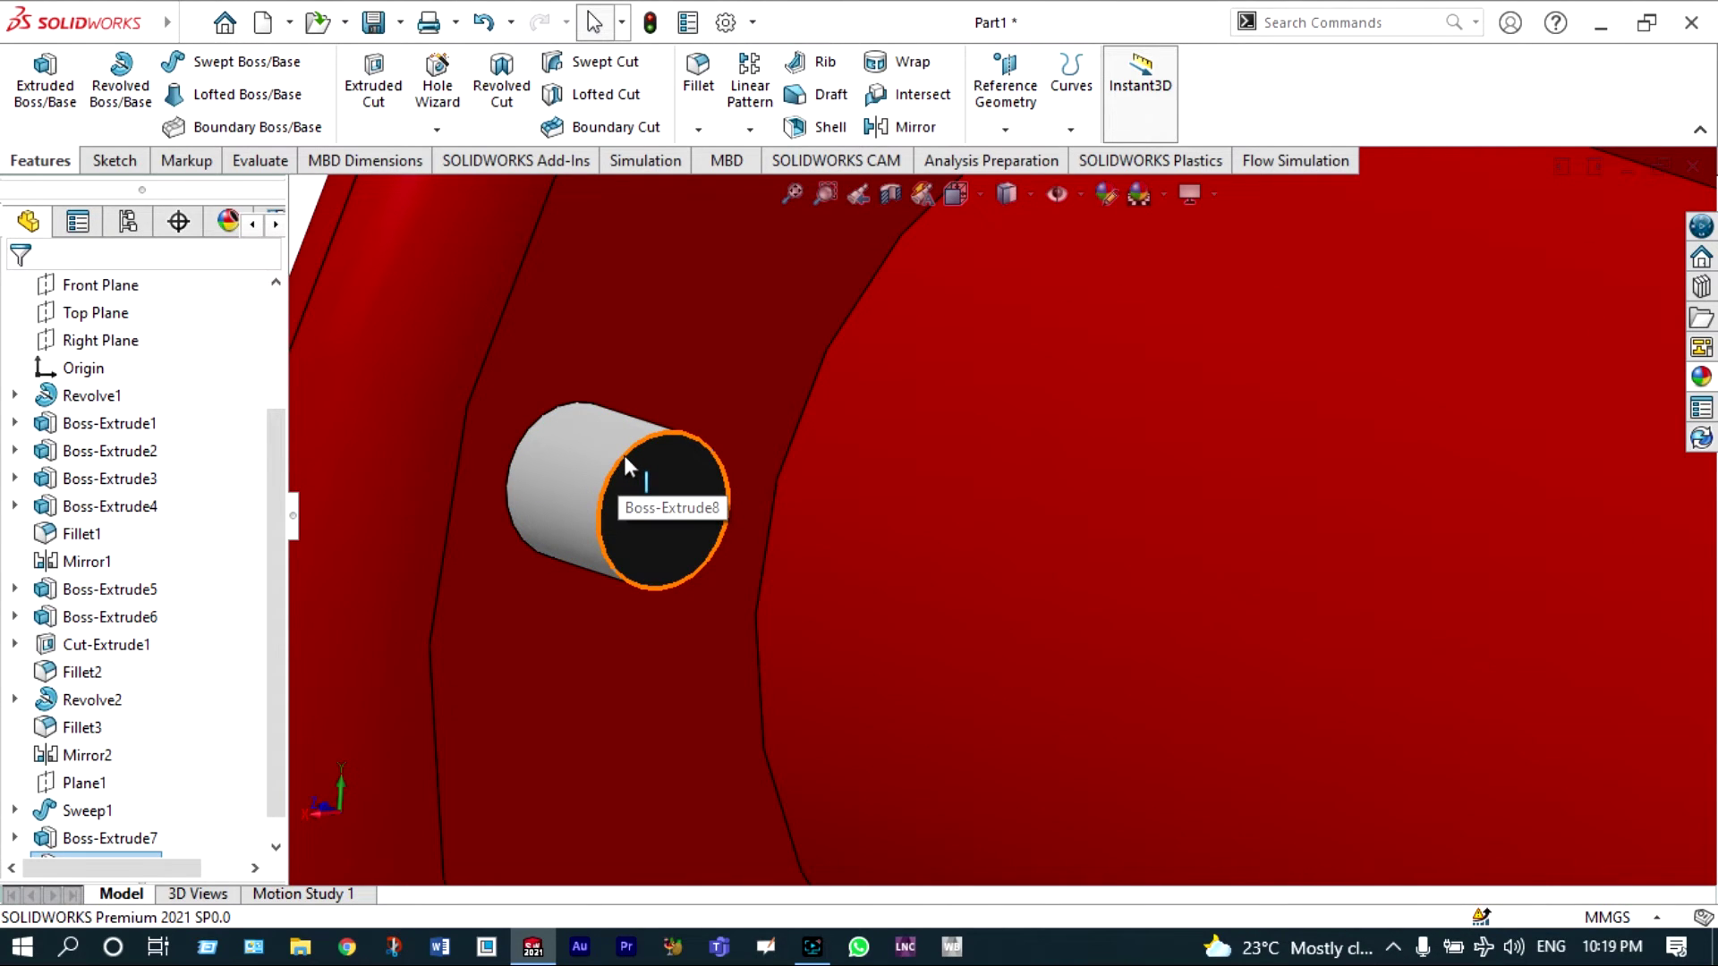
- Fillet the outer circular edge of the extruded spoke head with a 1 mm radius
{"action": "left_click", "coordinate": [625, 455]}
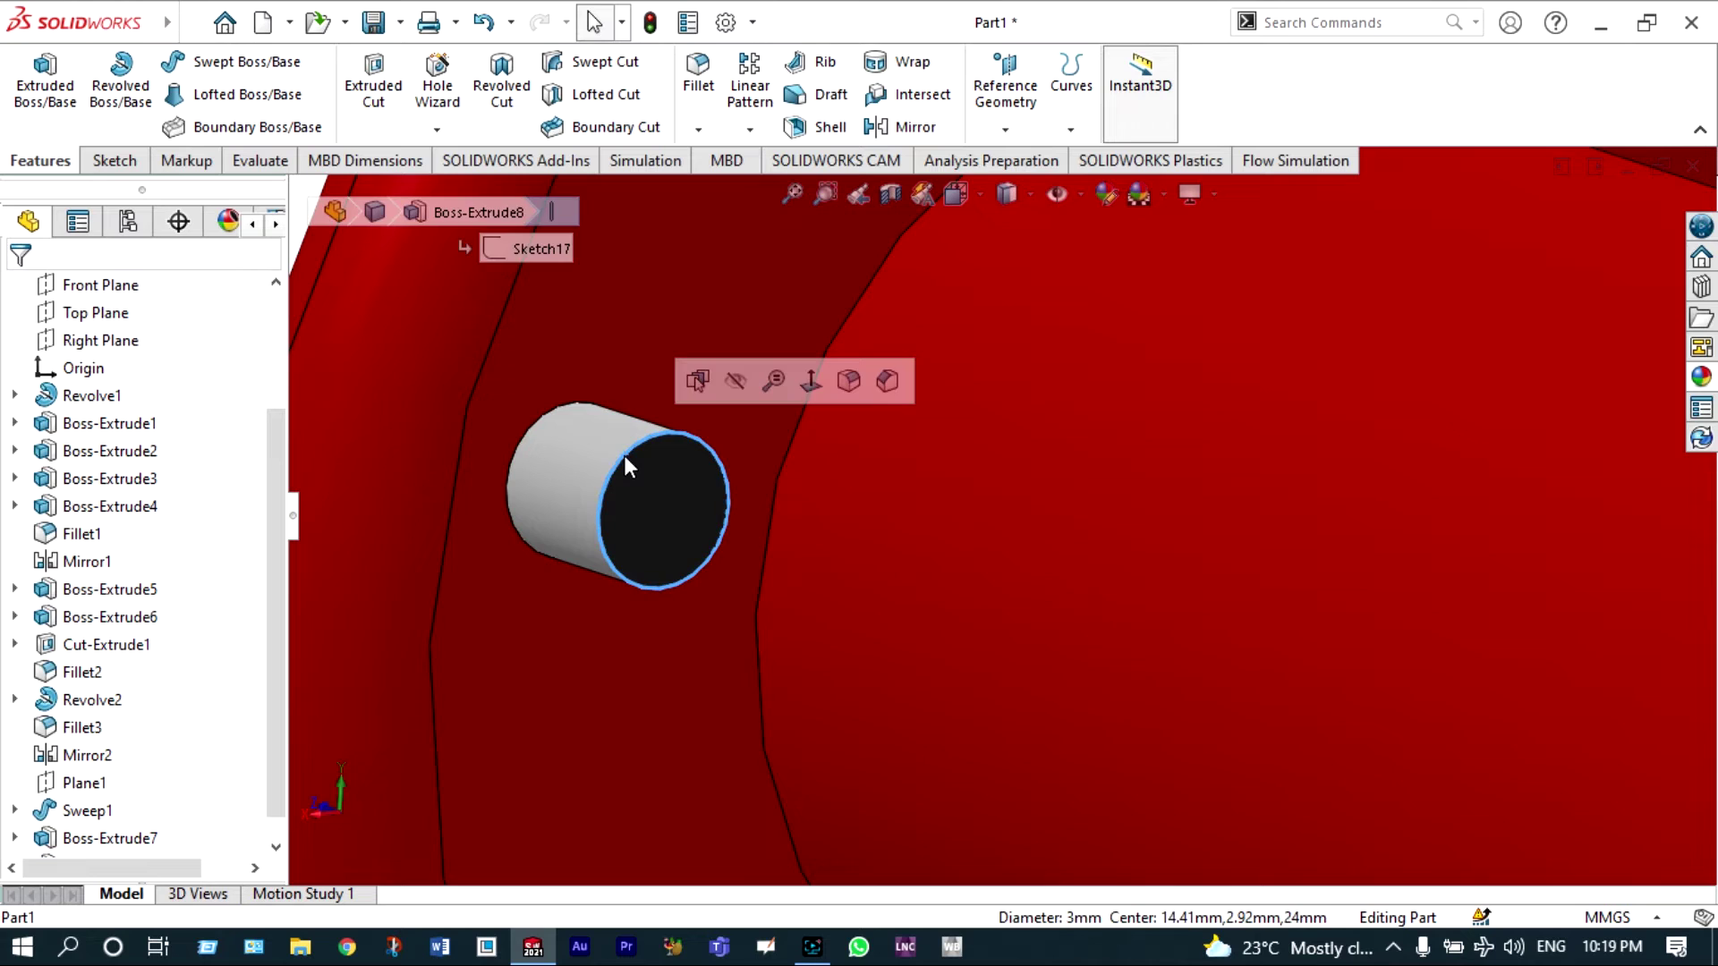
{"action": "left_click", "coordinate": [846, 382]}
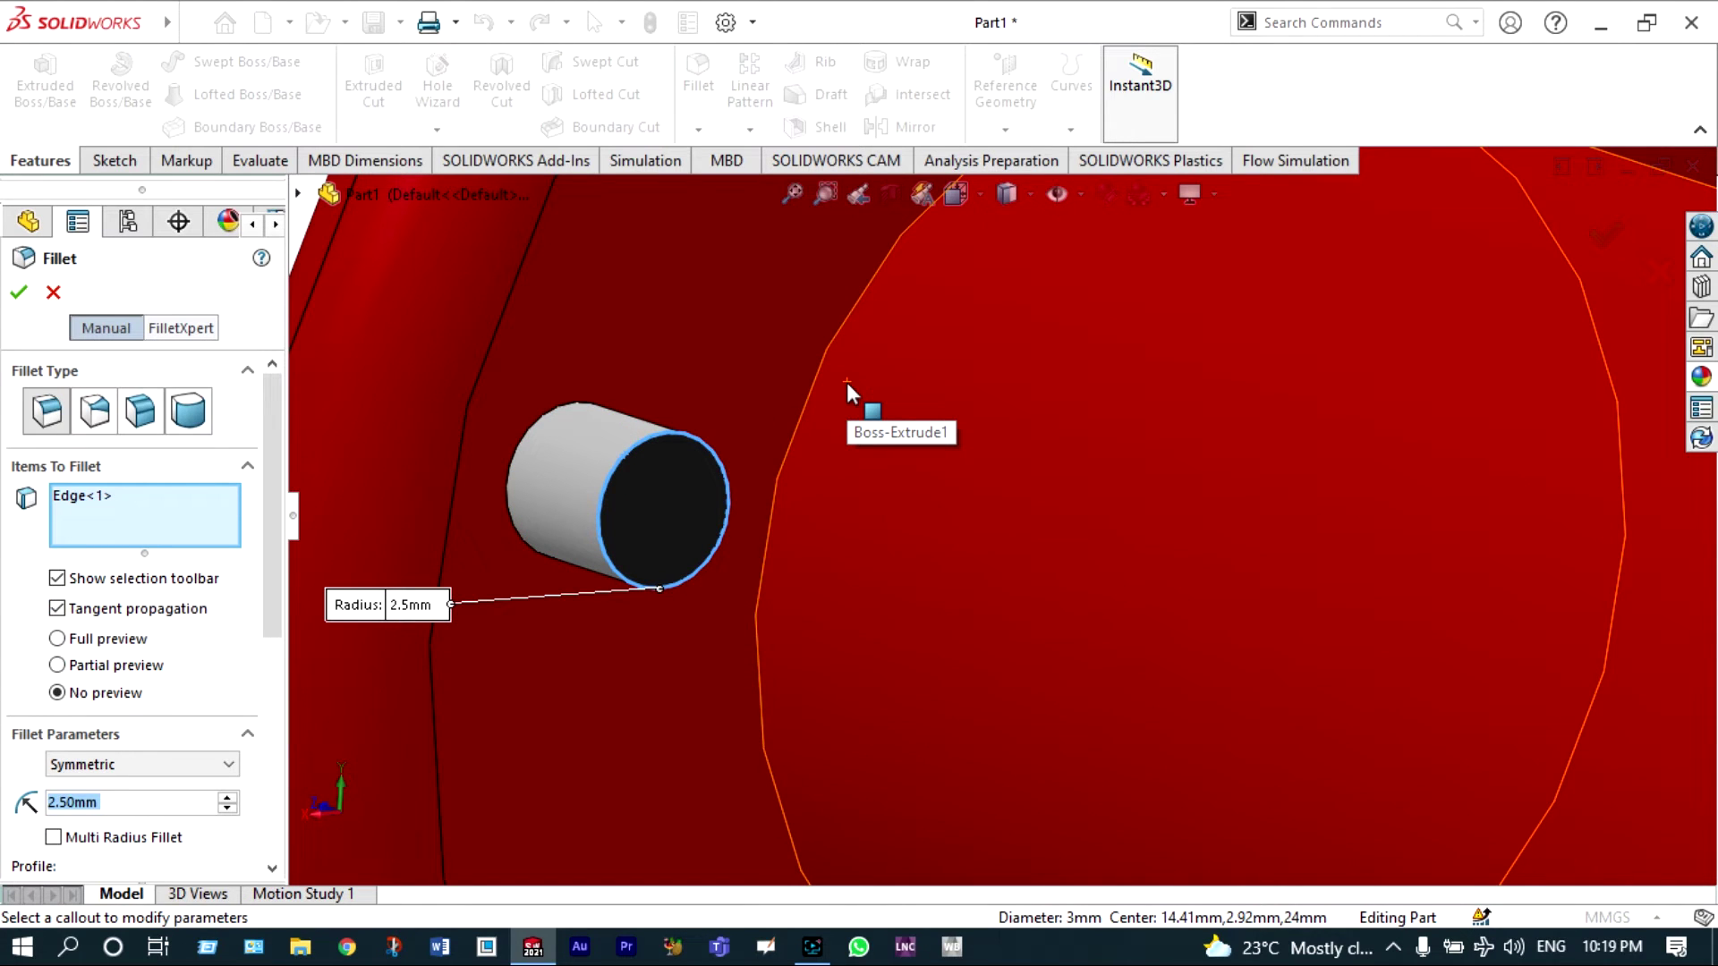
{"action": "type", "text": "1"}
{"action": "key", "text": "Return"}
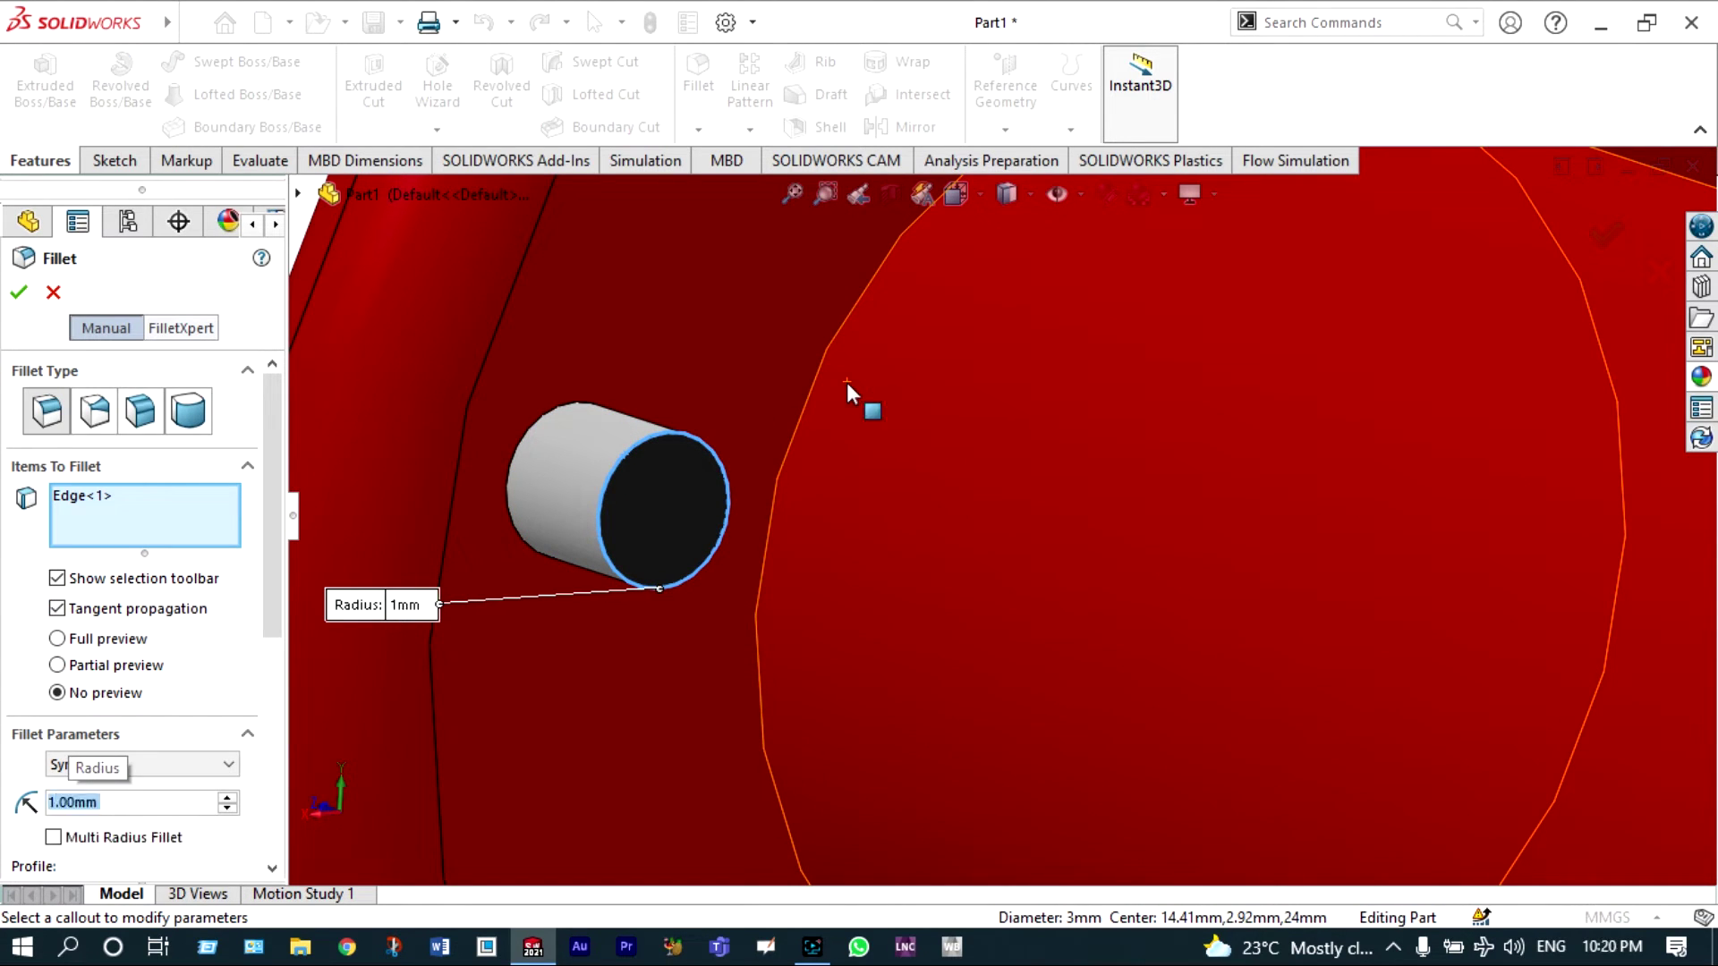
- Start a circular pattern around the hub's cylindrical face with equal spacing over 360 degrees
{"action": "middle_click_drag", "start_coordinate": [637, 346], "coordinate": [1121, 448]}
{"action": "scroll", "coordinate": [669, 360], "scroll_direction": "up", "scroll_amount": 6}
{"action": "scroll", "coordinate": [1163, 422], "scroll_direction": "up", "scroll_amount": 3}
{"action": "scroll", "coordinate": [1047, 430], "scroll_direction": "down", "scroll_amount": 2}
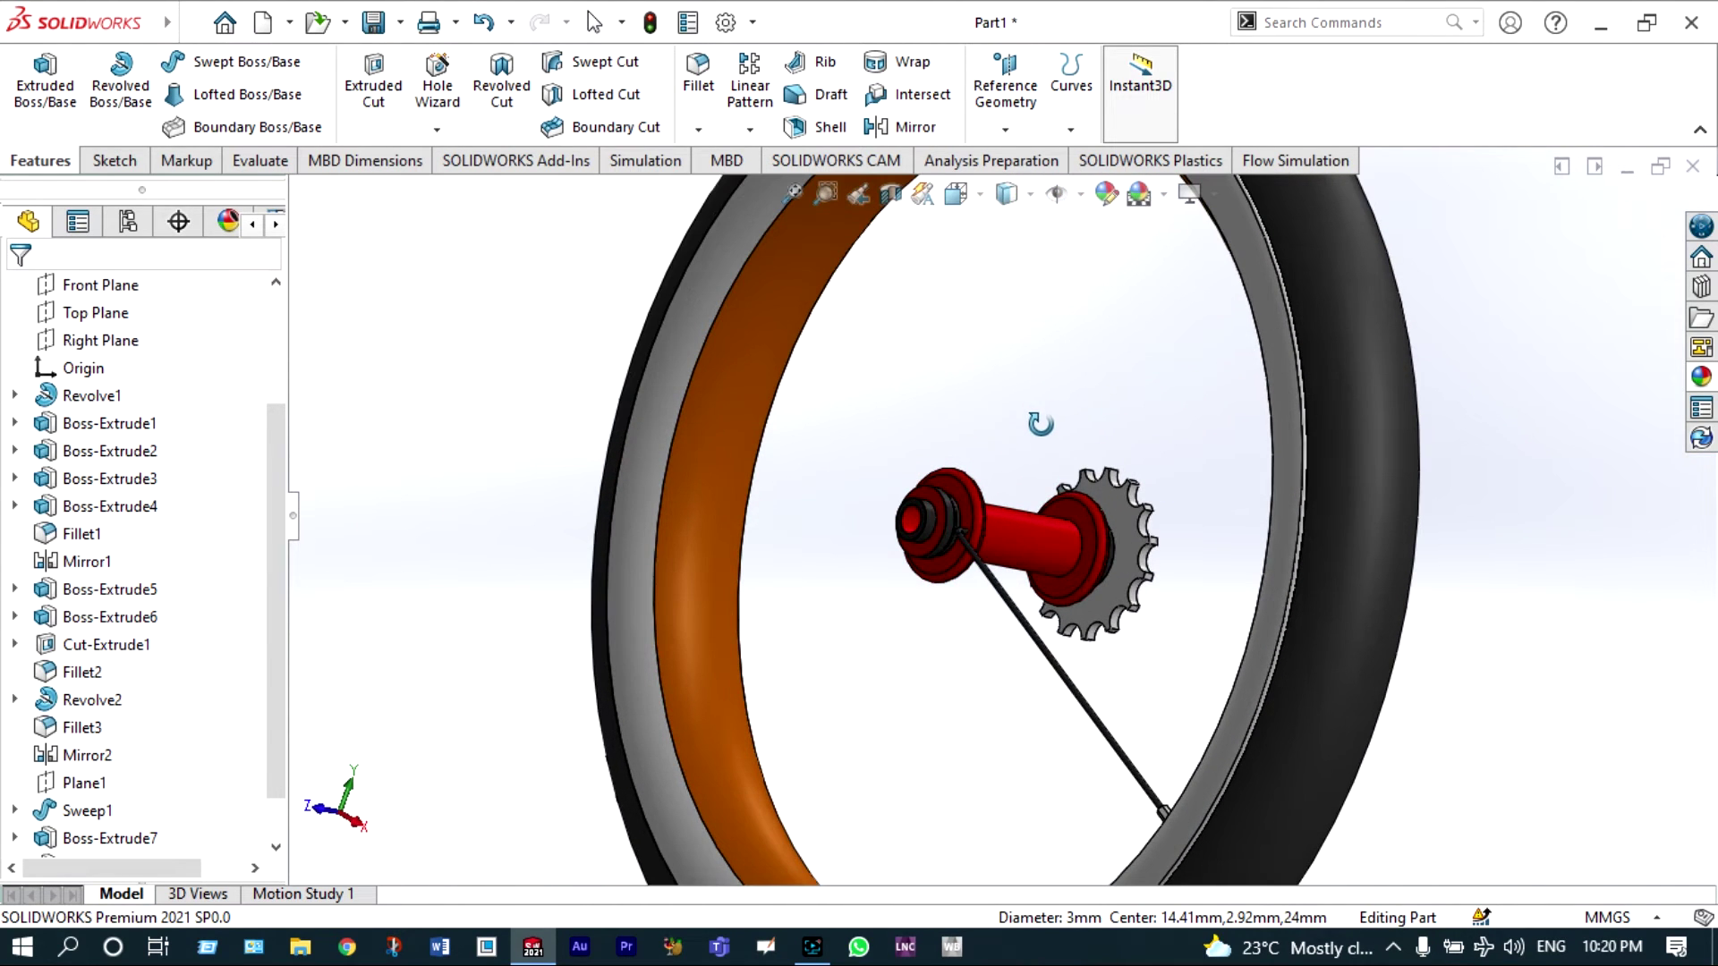
{"action": "scroll", "coordinate": [1009, 435], "scroll_direction": "up", "scroll_amount": 1}
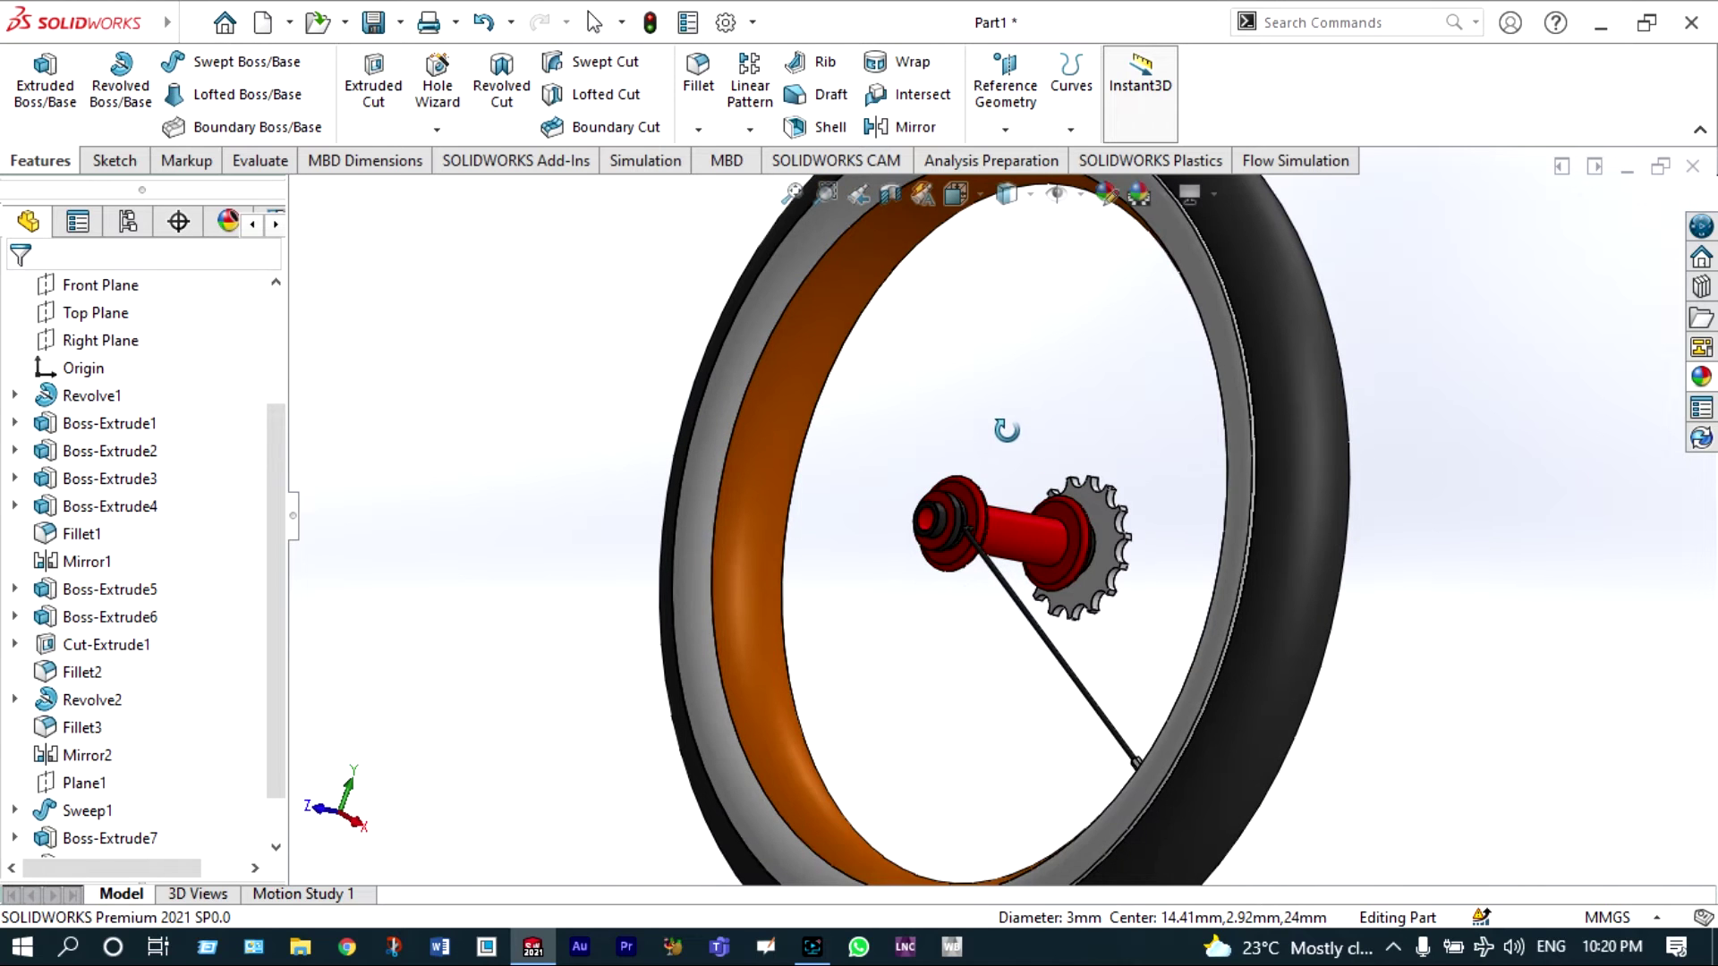
{"action": "left_click", "coordinate": [749, 131]}
{"action": "left_click", "coordinate": [801, 189]}
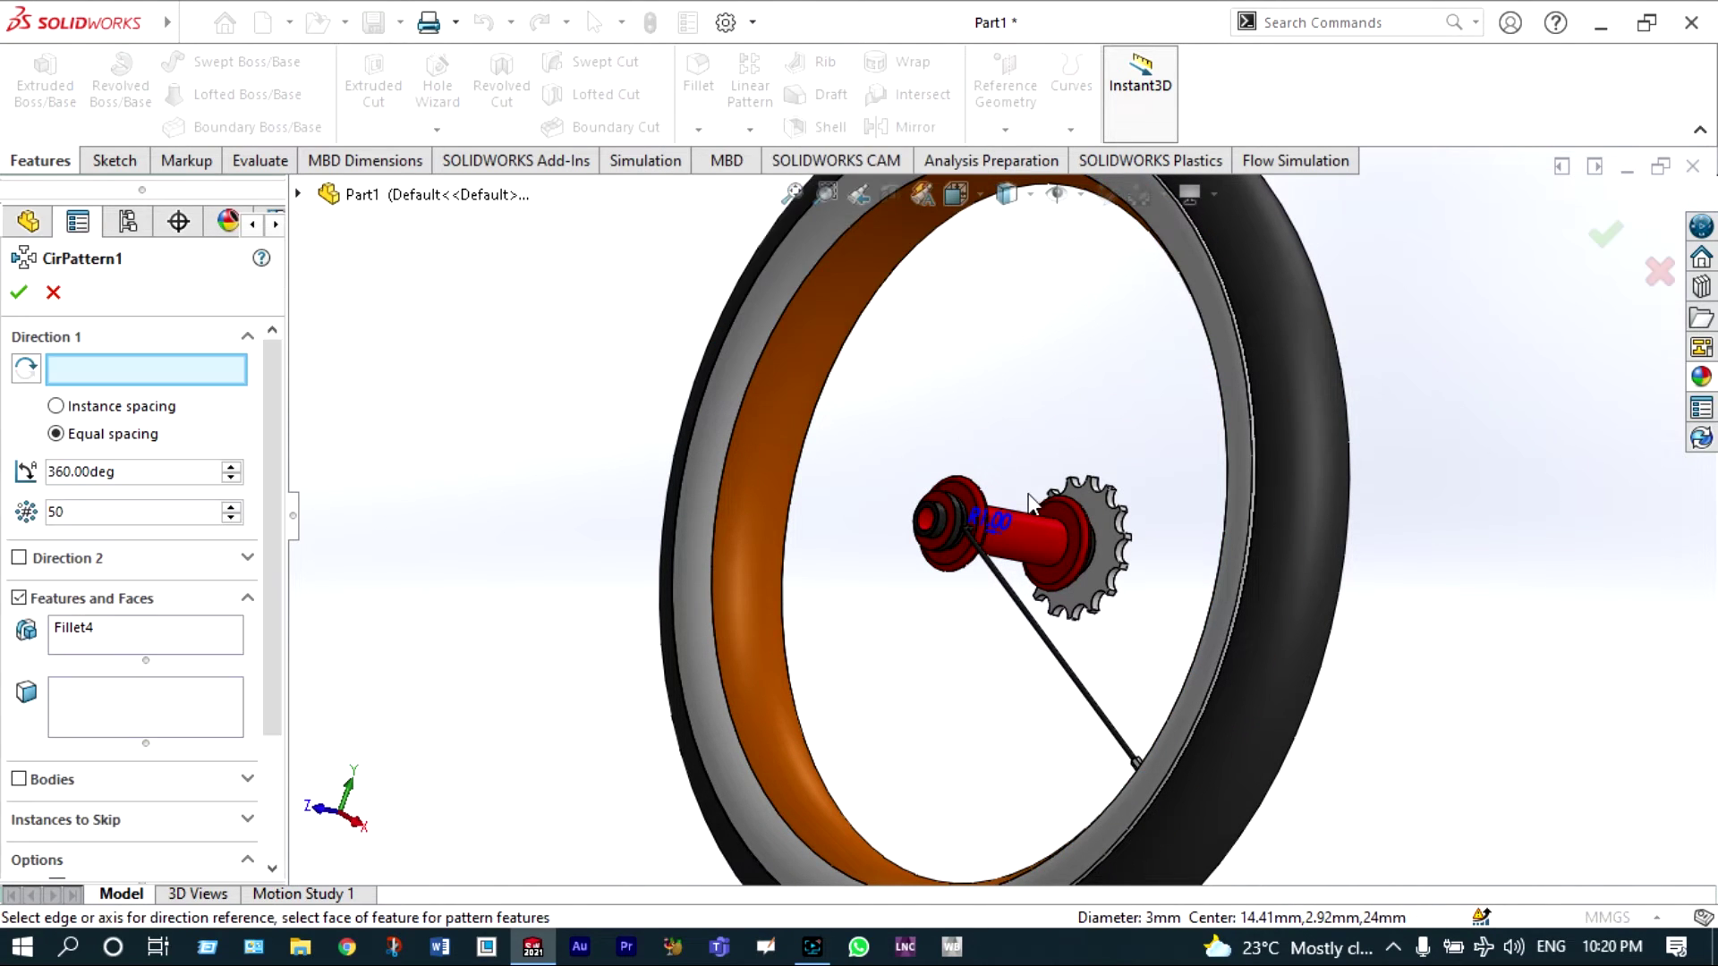
{"action": "left_click", "coordinate": [1023, 532]}
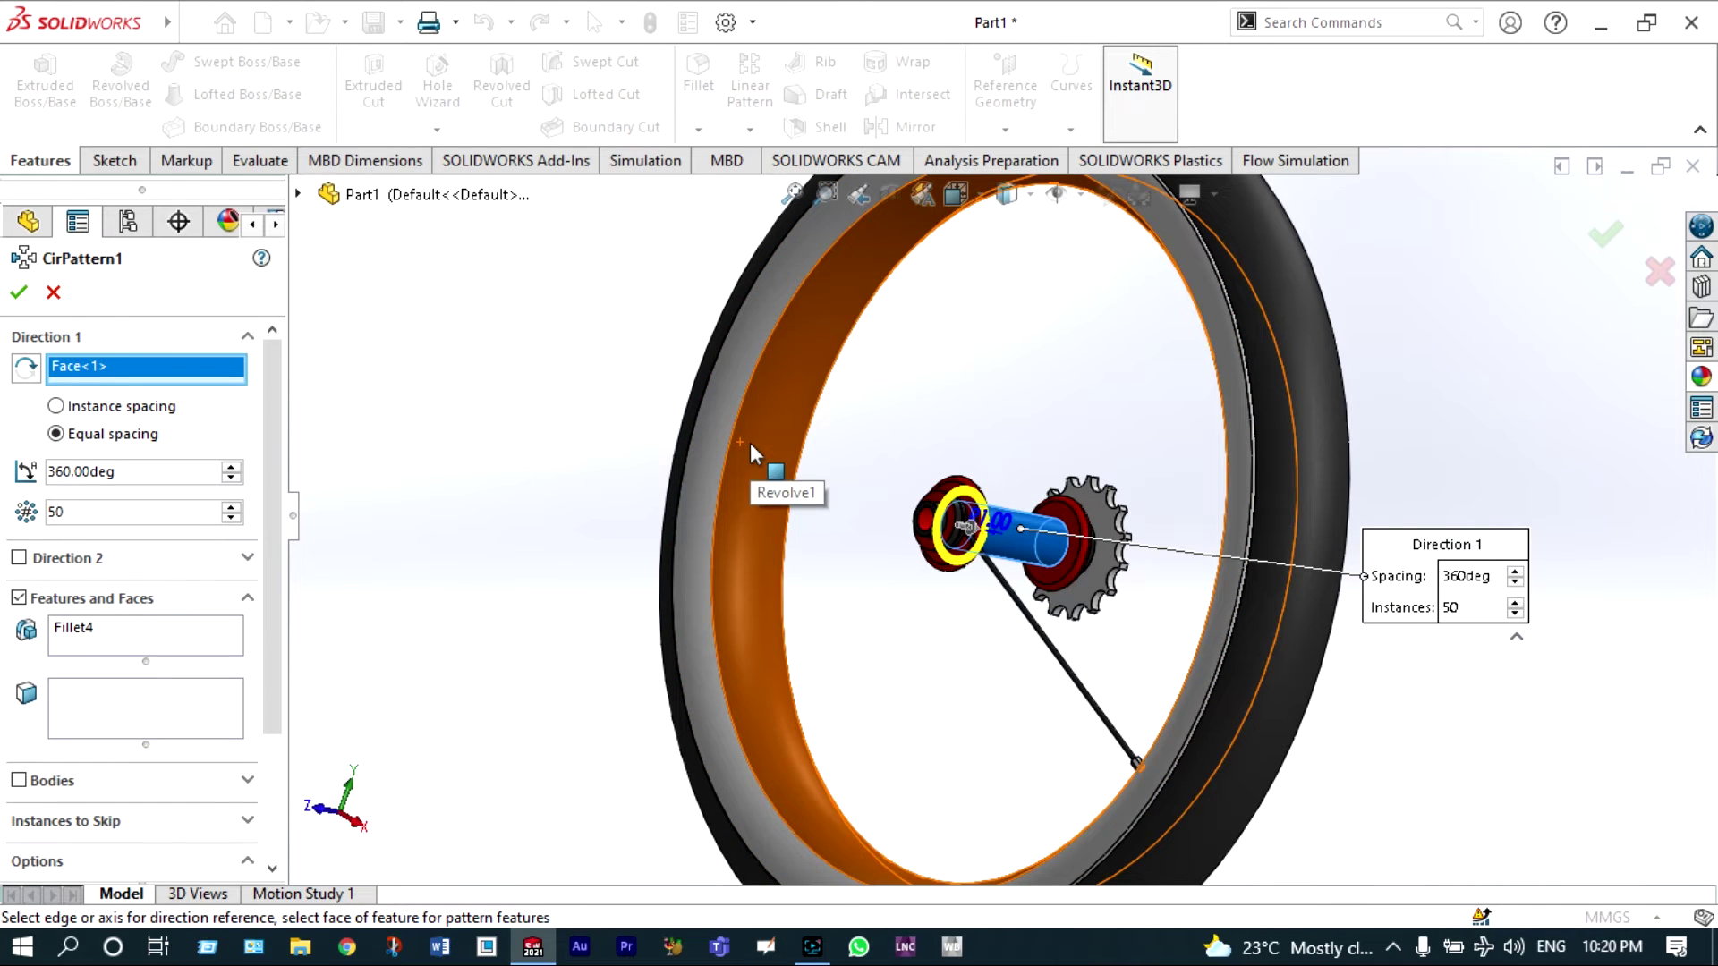
- Choose the swept spoke, the spoke head's fillet and the hexagonal nipple as the features for the circular pattern
{"action": "left_click", "coordinate": [725, 494]}
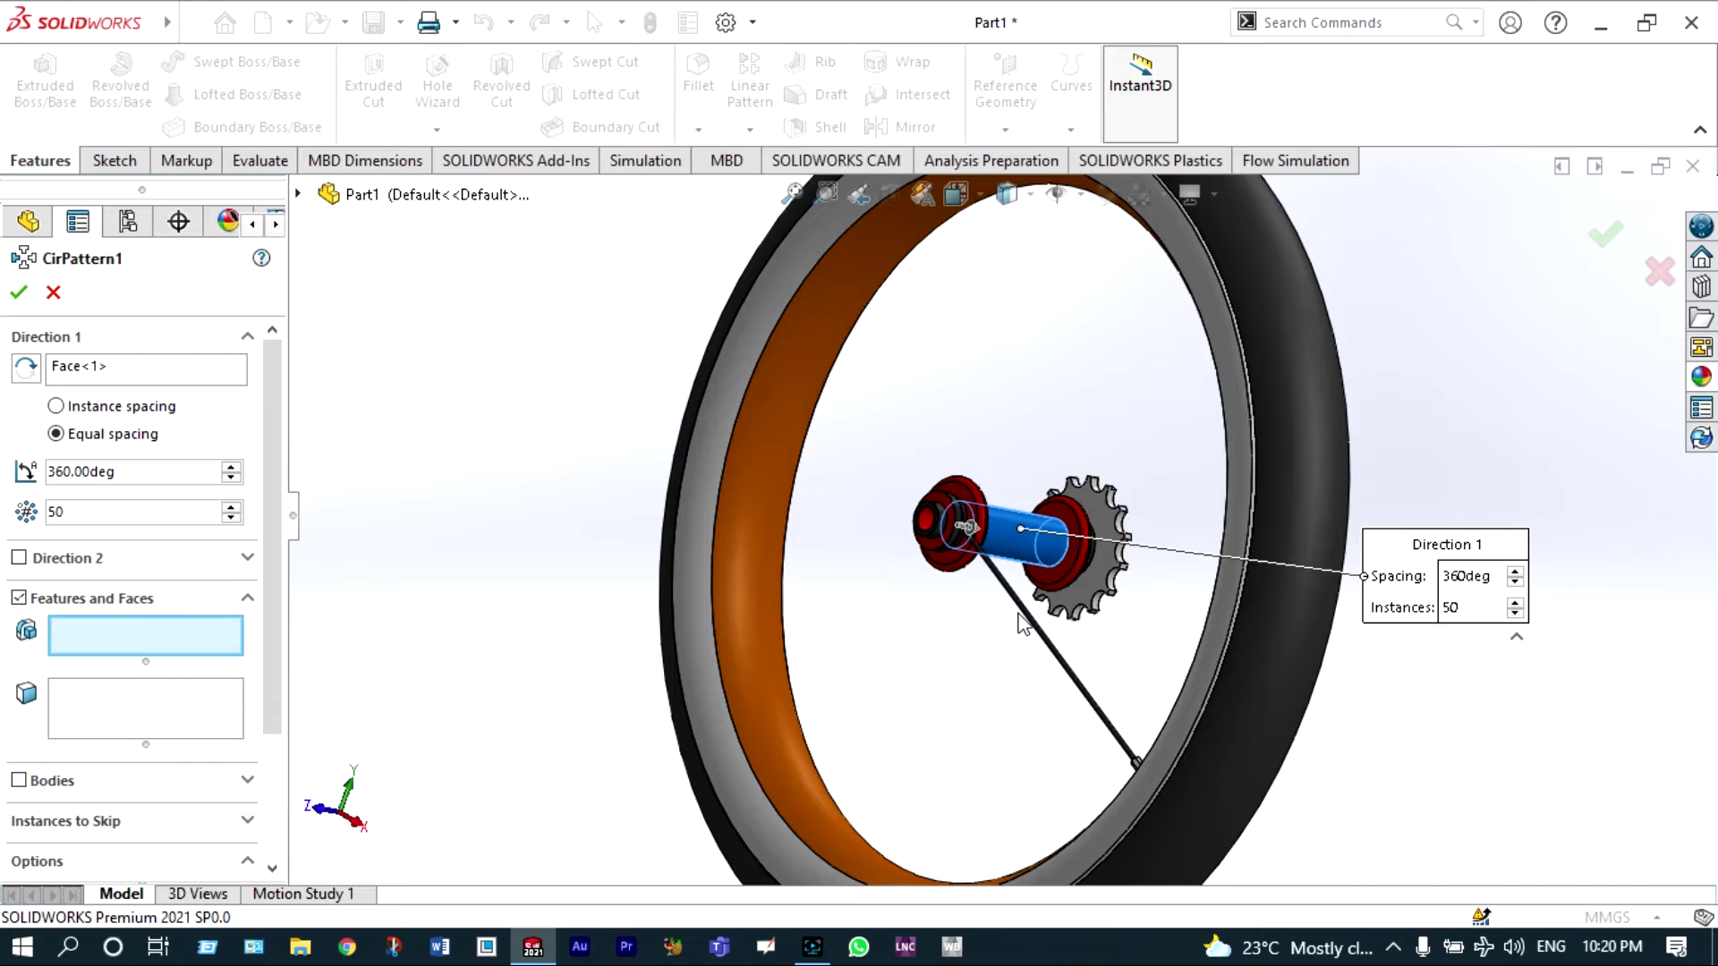
{"action": "scroll", "coordinate": [1019, 615], "scroll_direction": "down", "scroll_amount": 2}
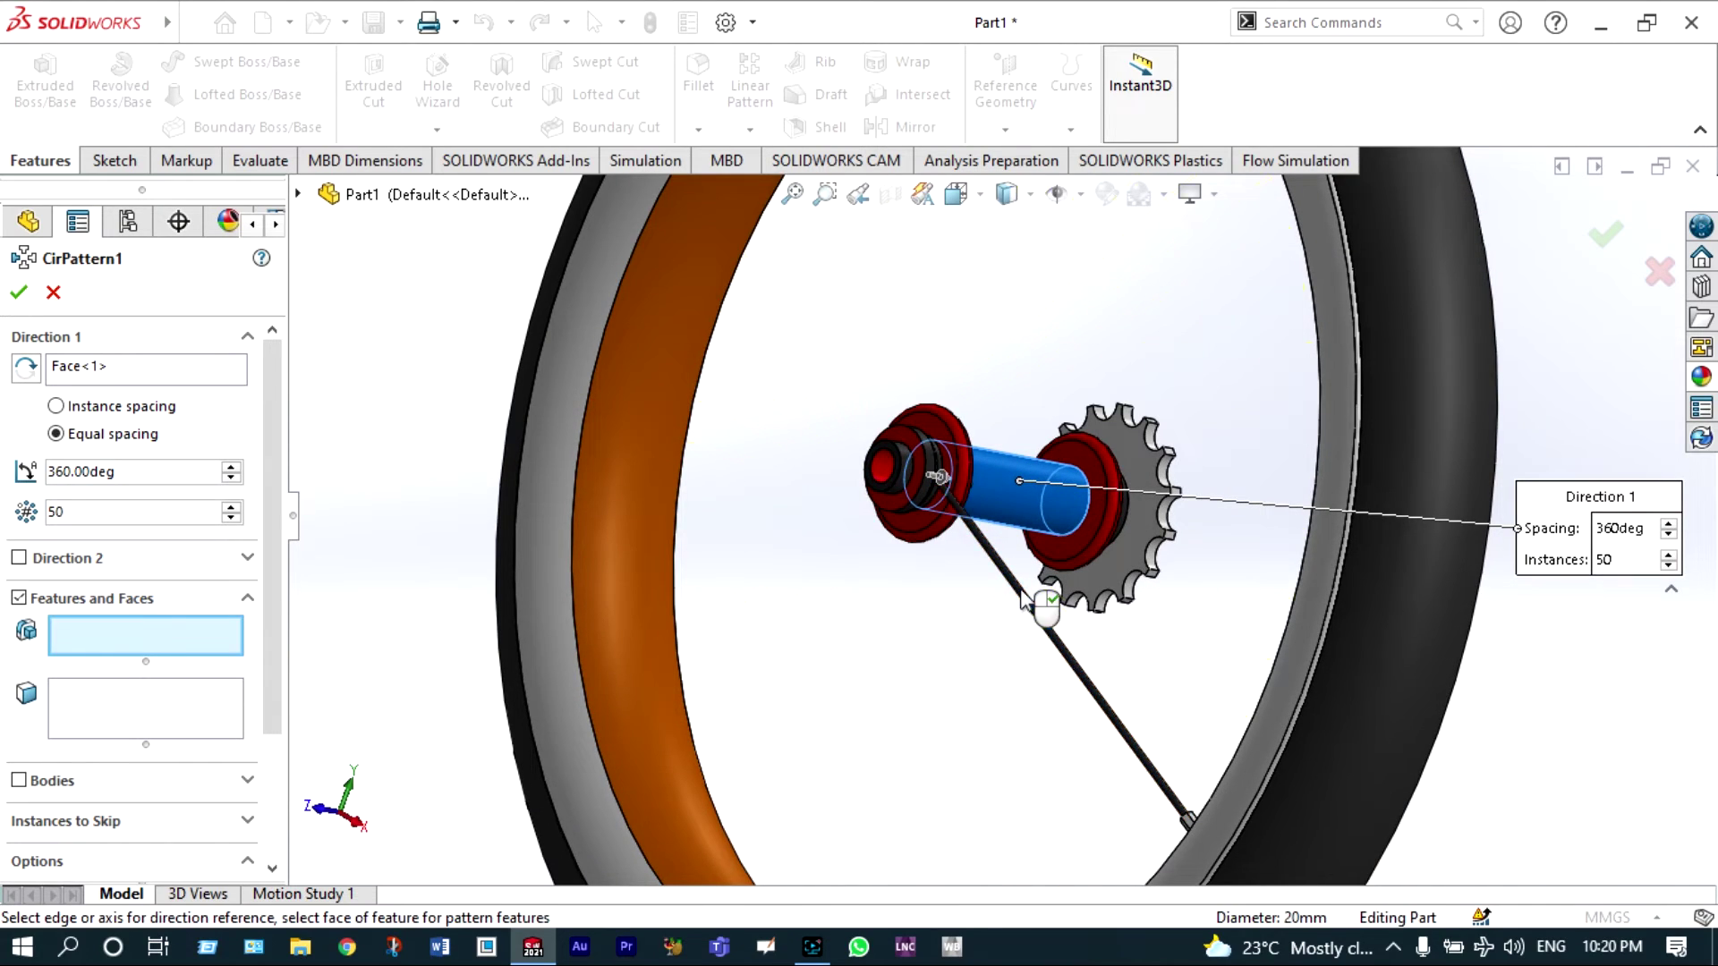
{"action": "left_click", "coordinate": [1022, 600]}
{"action": "scroll", "coordinate": [961, 480], "scroll_direction": "down", "scroll_amount": 5}
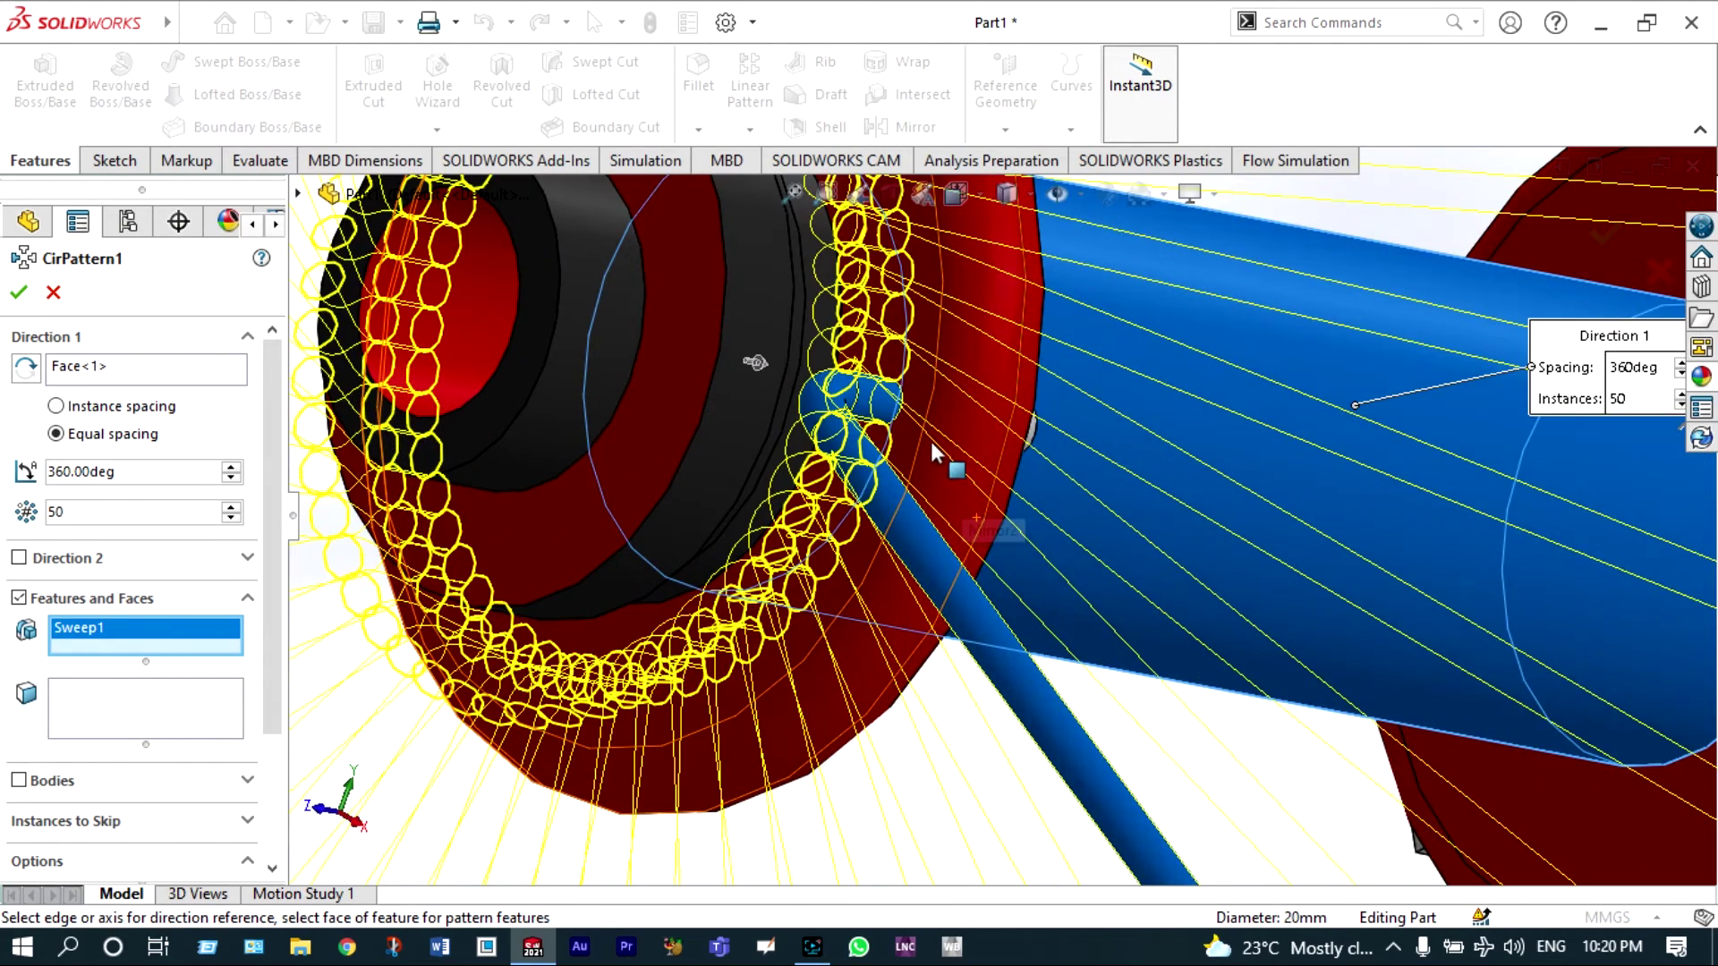
{"action": "left_click", "coordinate": [1036, 438]}
{"action": "scroll", "coordinate": [1034, 434], "scroll_direction": "up", "scroll_amount": 10}
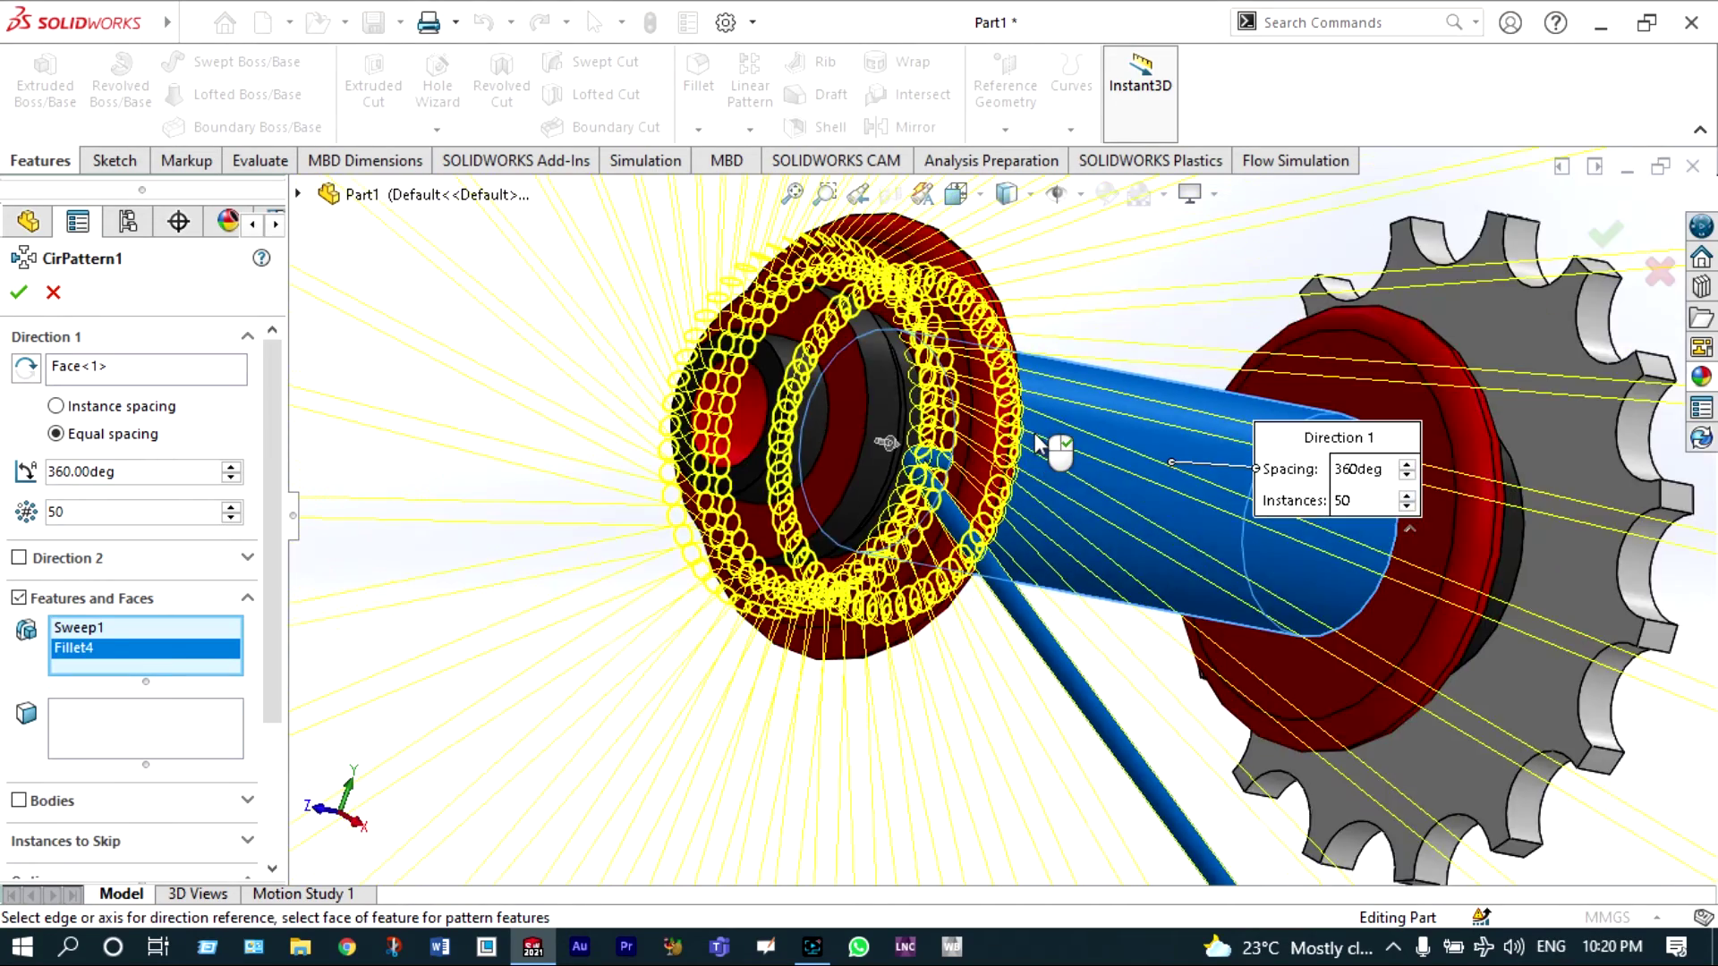
{"action": "scroll", "coordinate": [1113, 631], "scroll_direction": "down", "scroll_amount": 10}
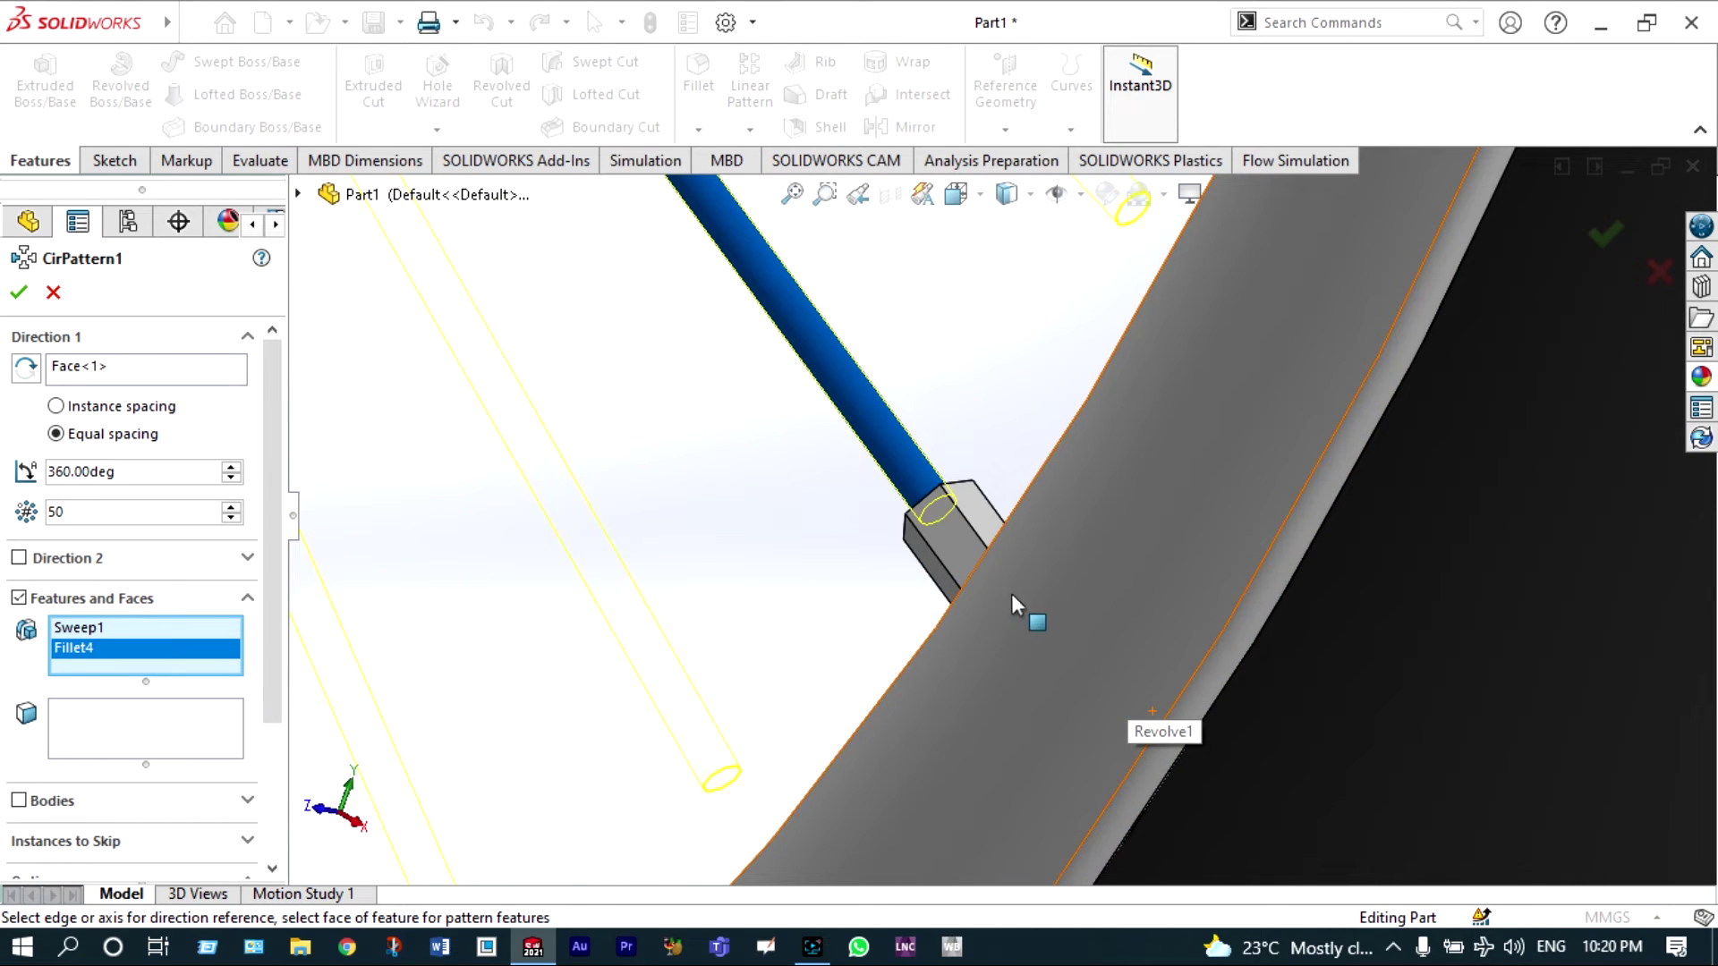
{"action": "left_click", "coordinate": [957, 544]}
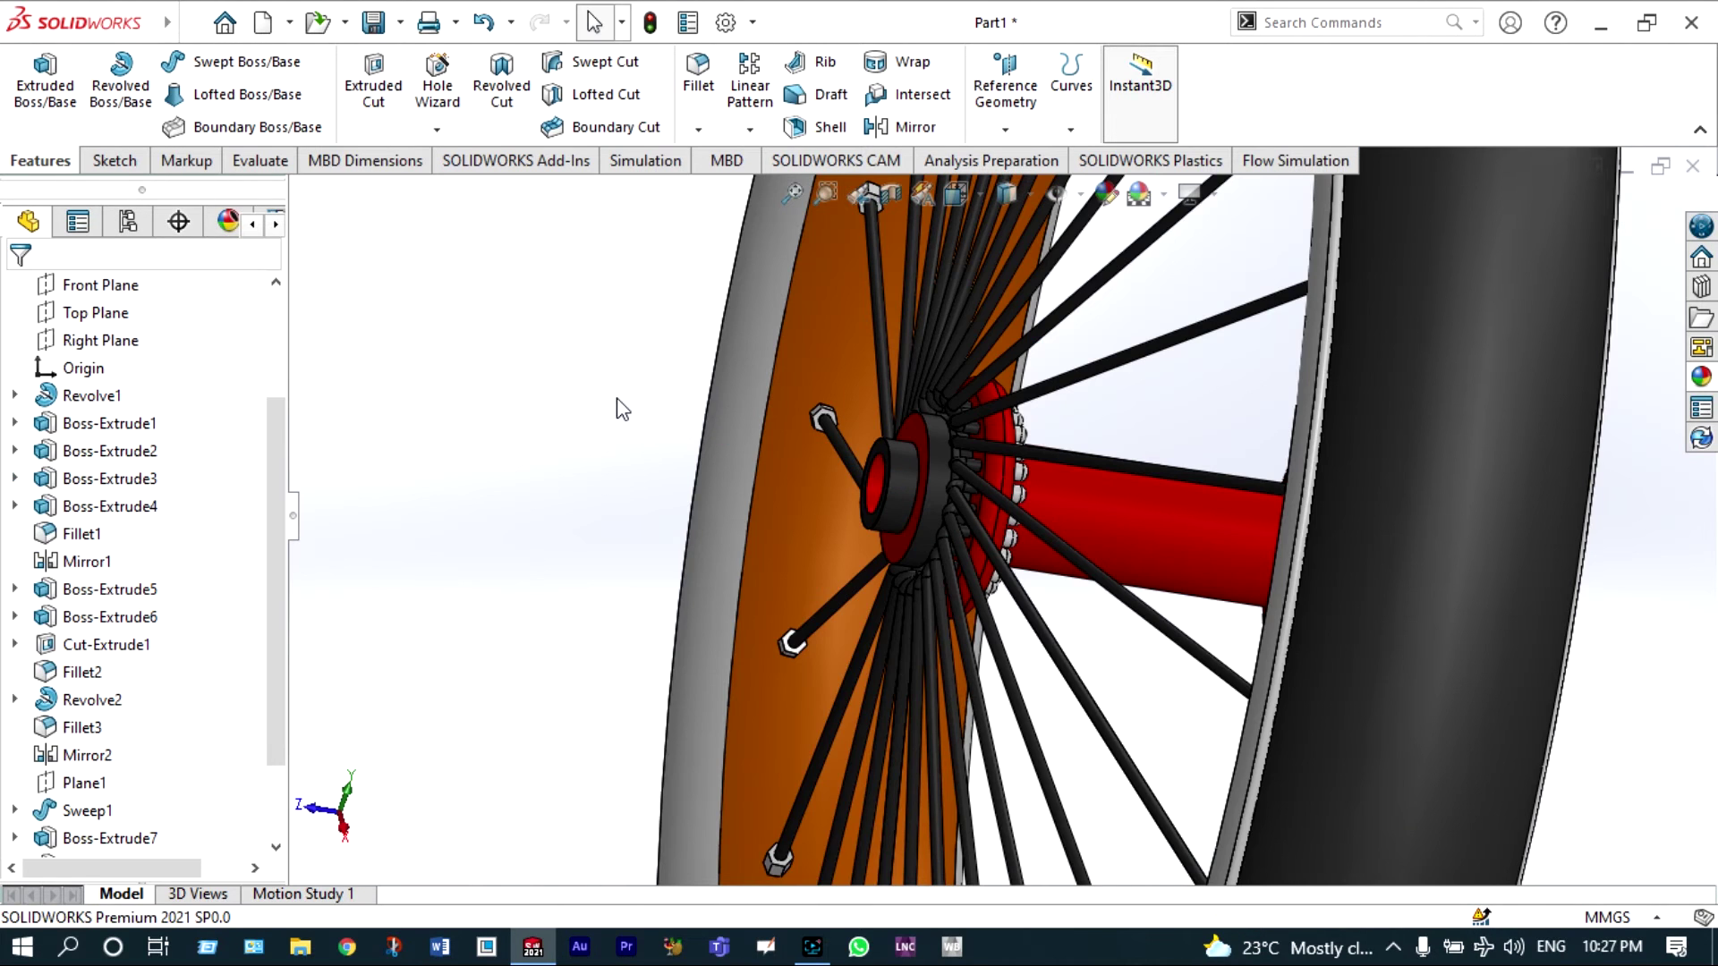
- Mirror the circular patterns CirPattern7 and CirPattern9 together with the Fillet4 feature about the Front Plane
{"action": "right_click", "coordinate": [615, 399]}
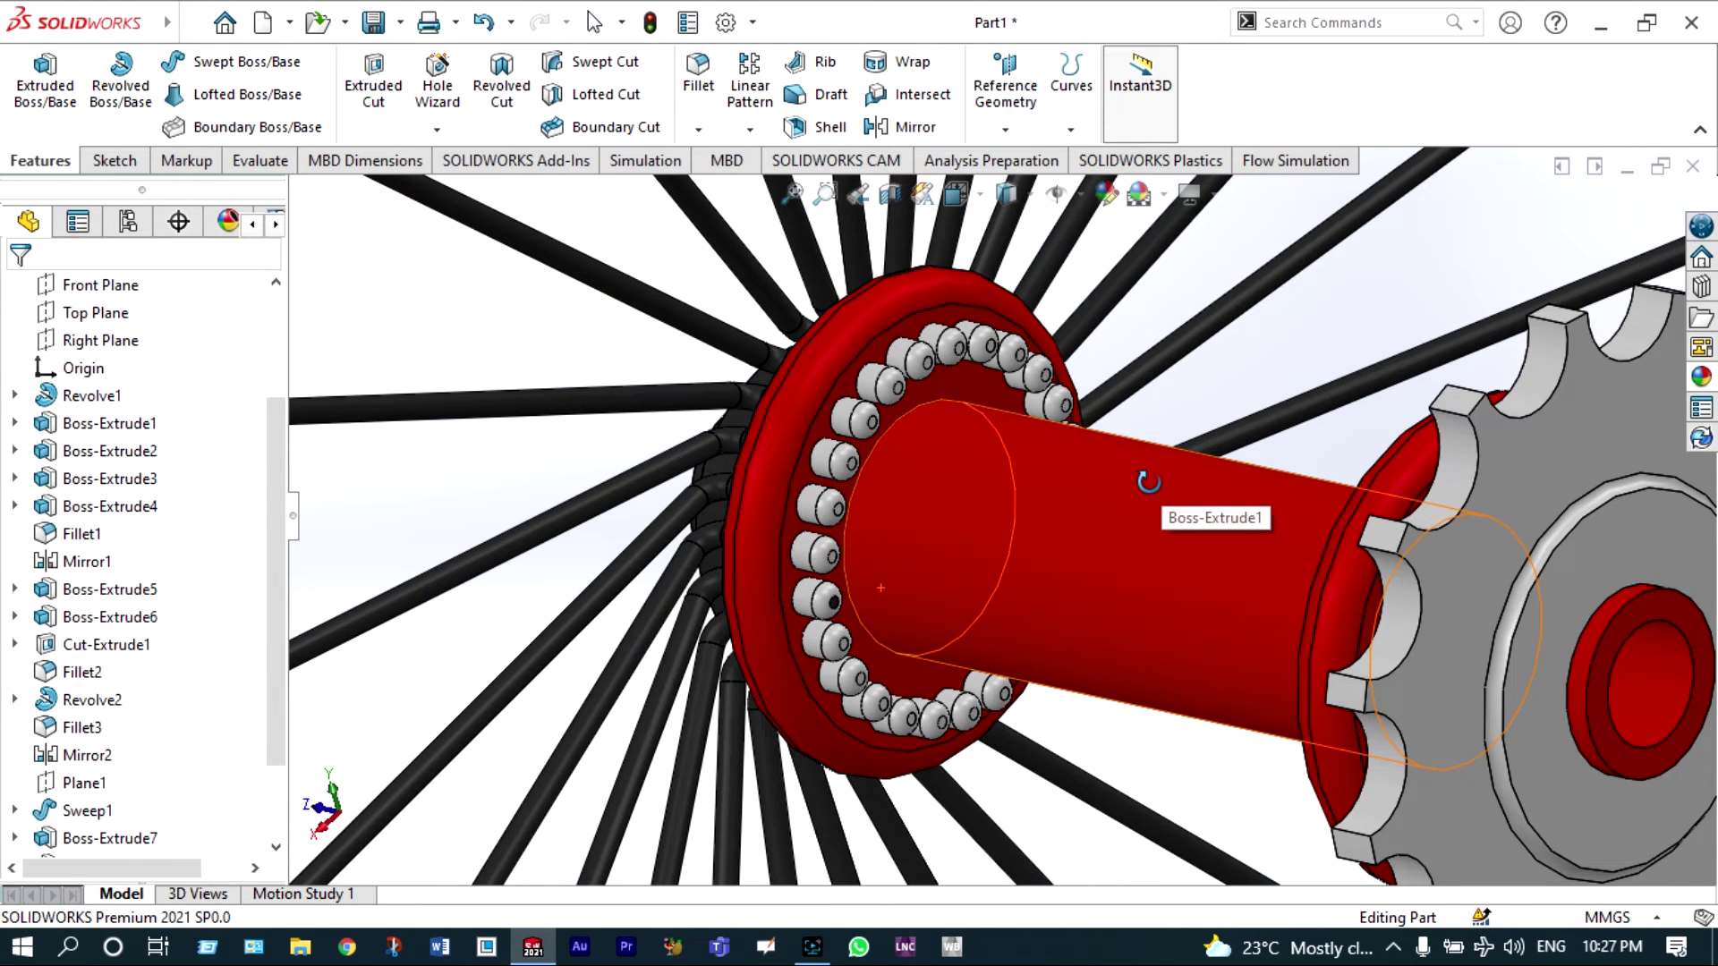
{"action": "scroll", "coordinate": [1147, 482], "scroll_direction": "down", "scroll_amount": 3}
{"action": "middle_click_drag", "start_coordinate": [1148, 481], "coordinate": [1168, 501]}
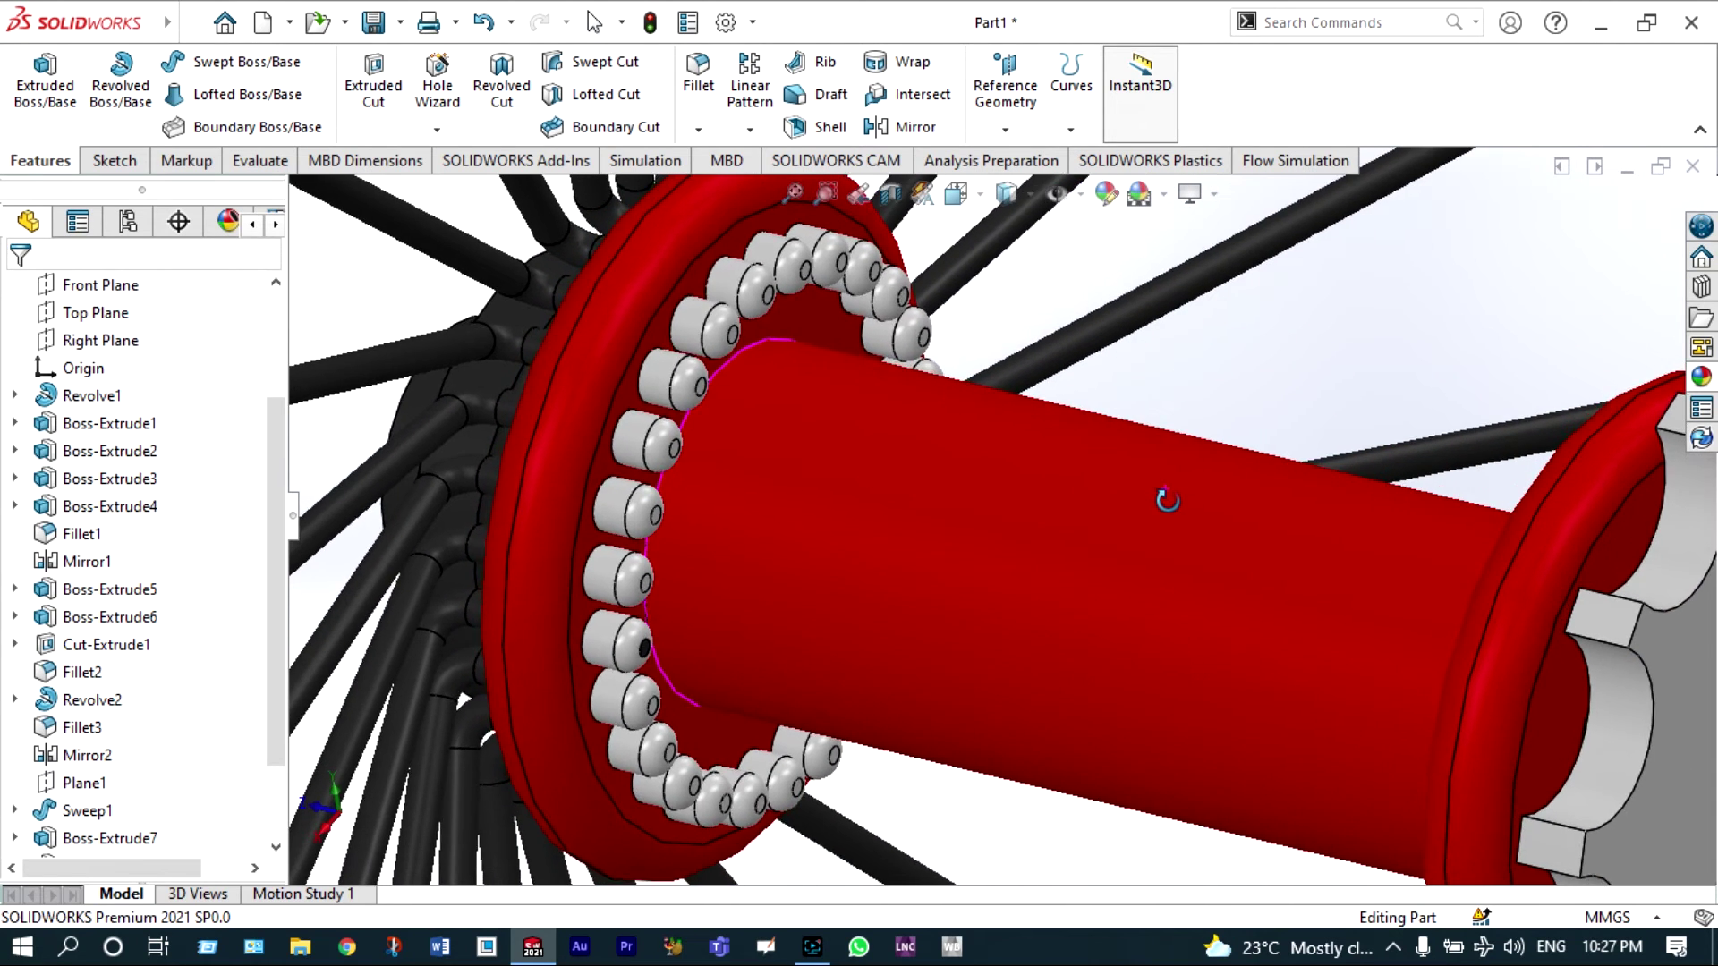
{"action": "key", "text": "f"}
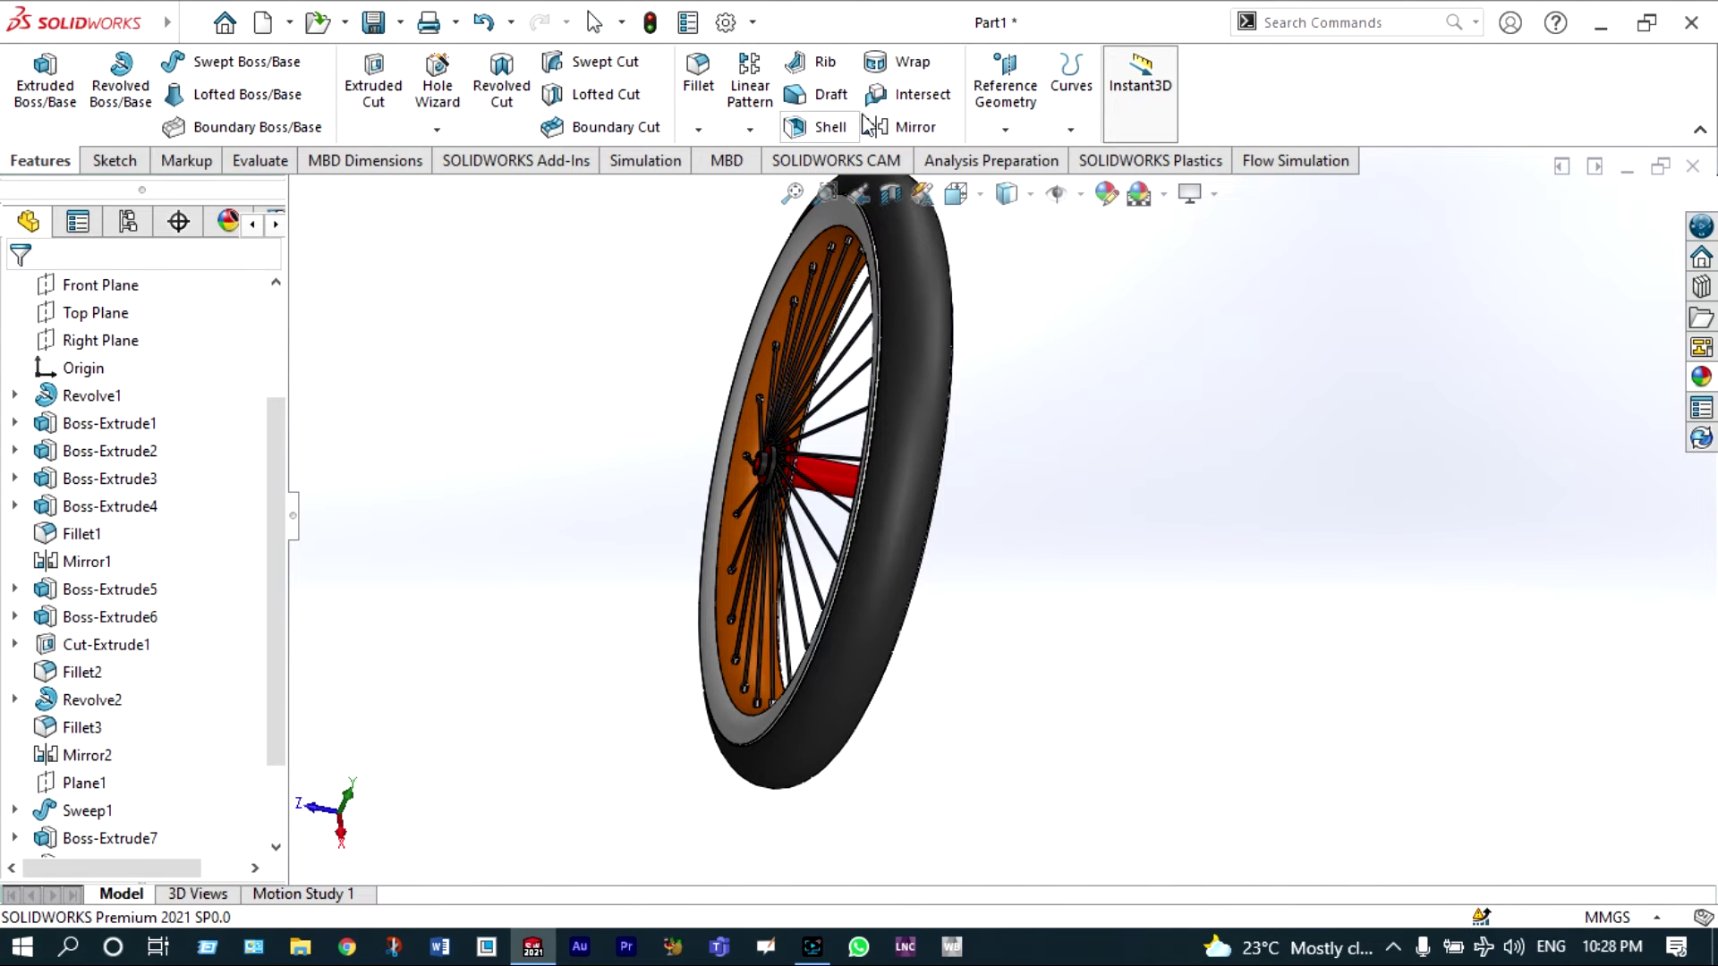
{"action": "left_click", "coordinate": [915, 127]}
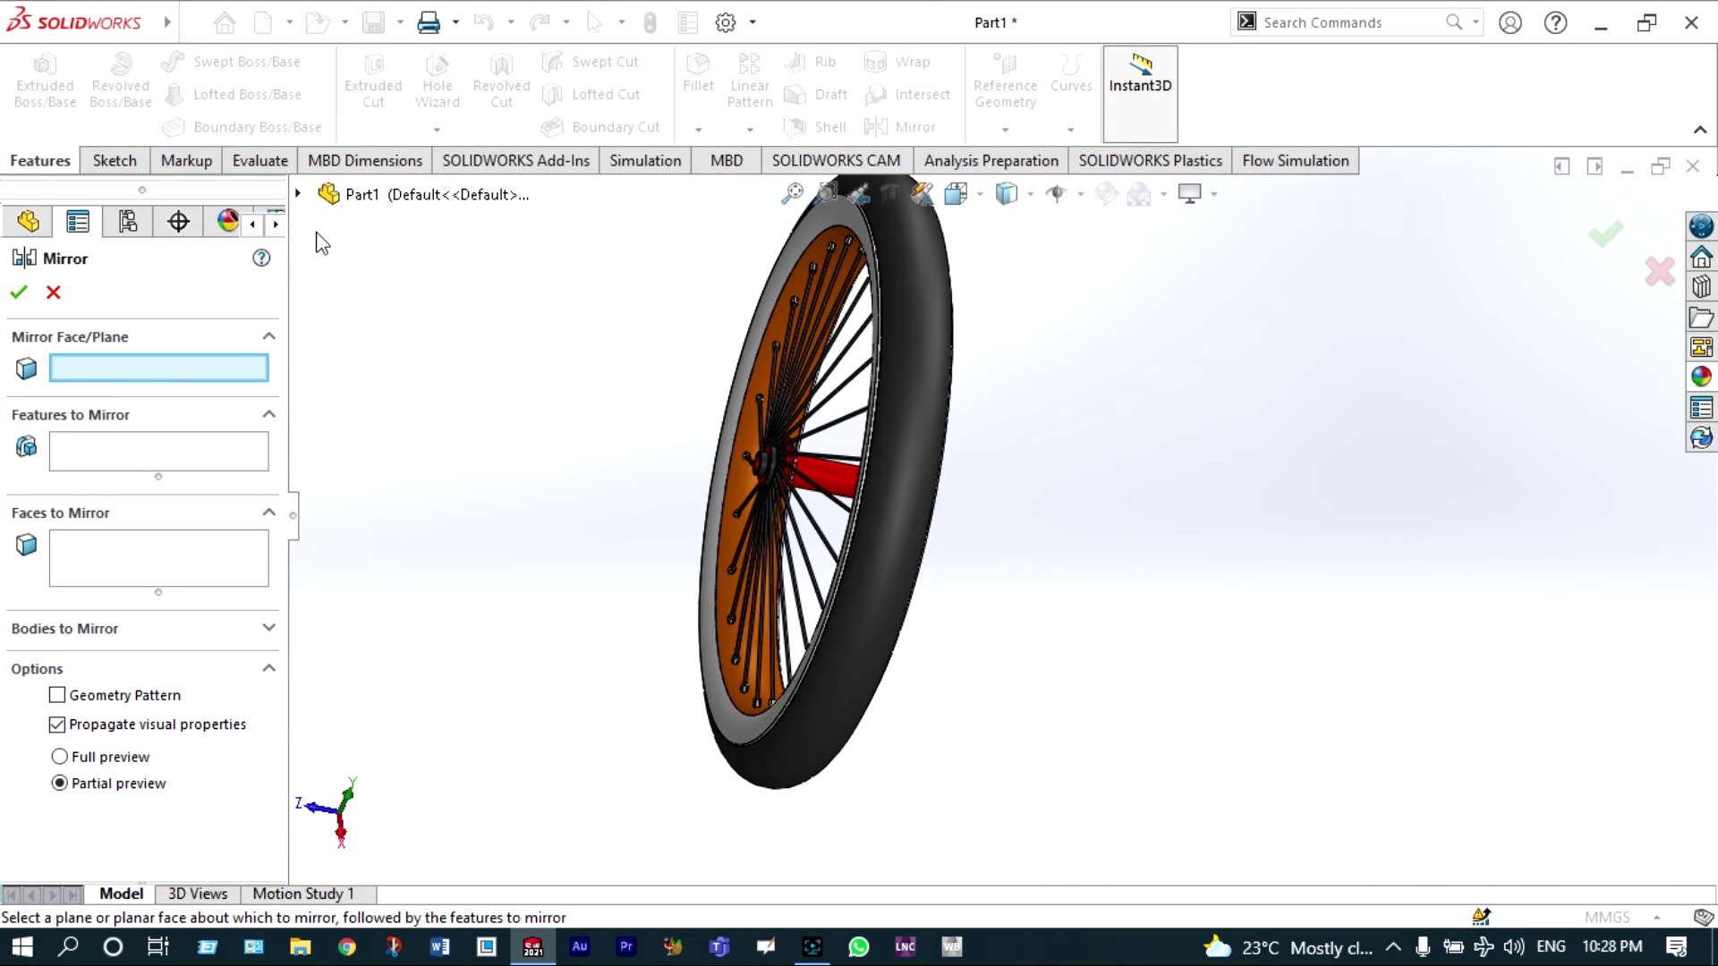
{"action": "left_click", "coordinate": [299, 193]}
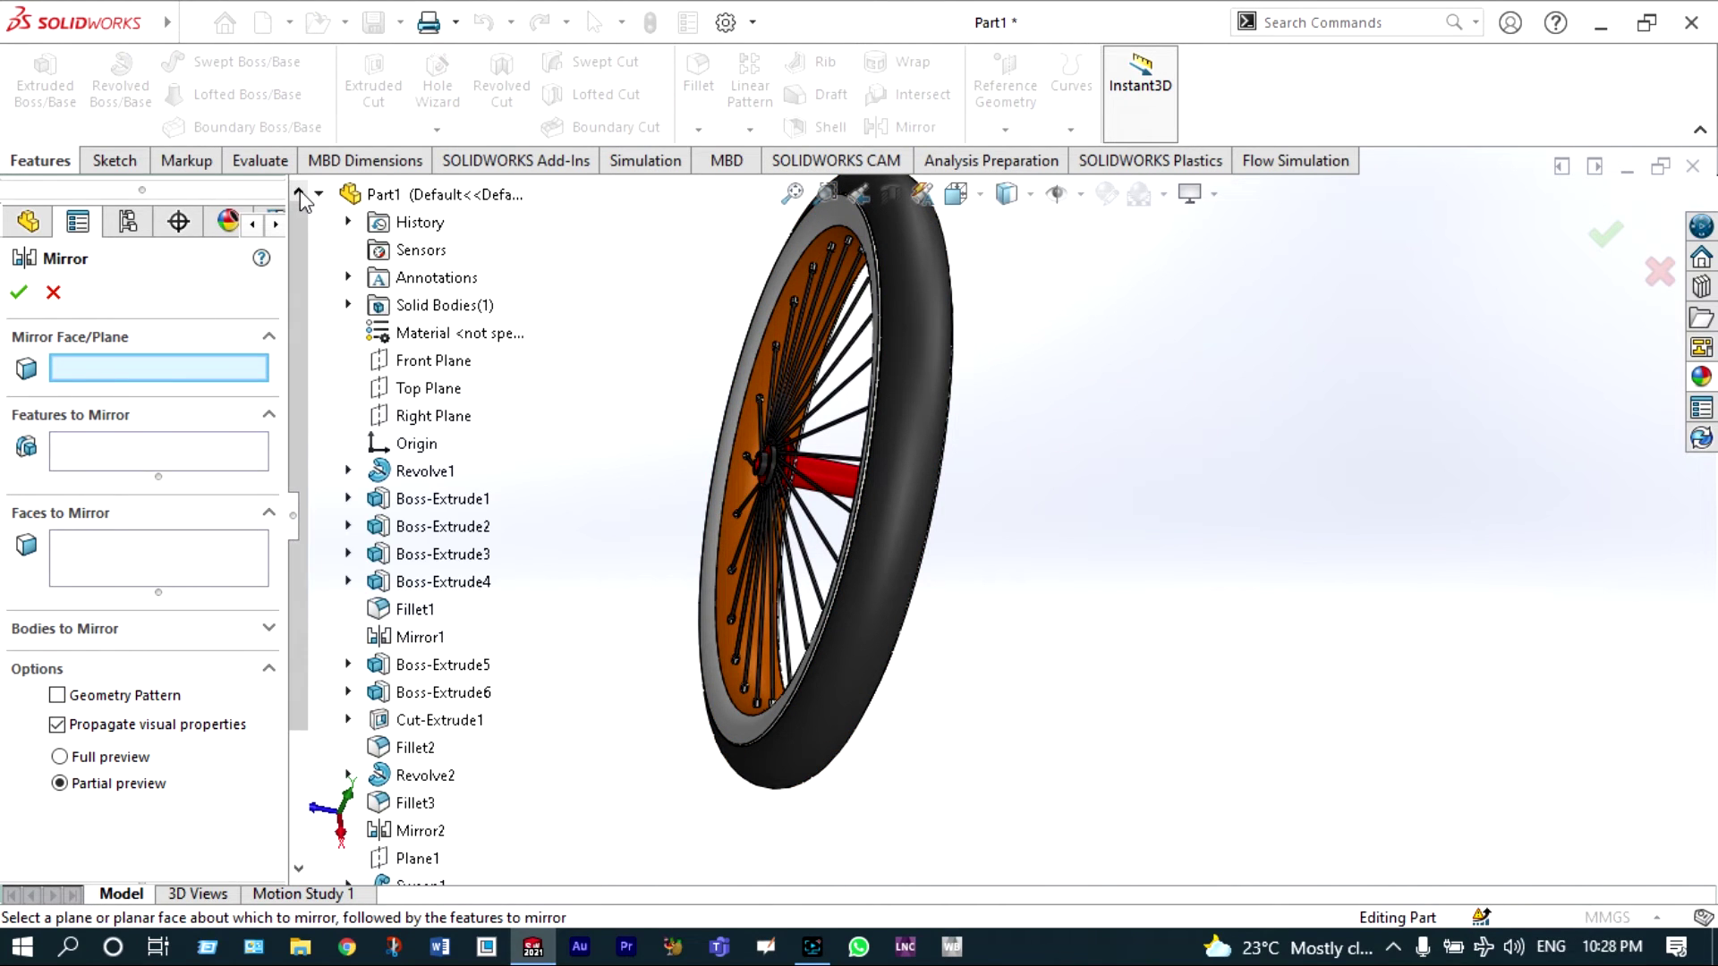
{"action": "left_click", "coordinate": [432, 362]}
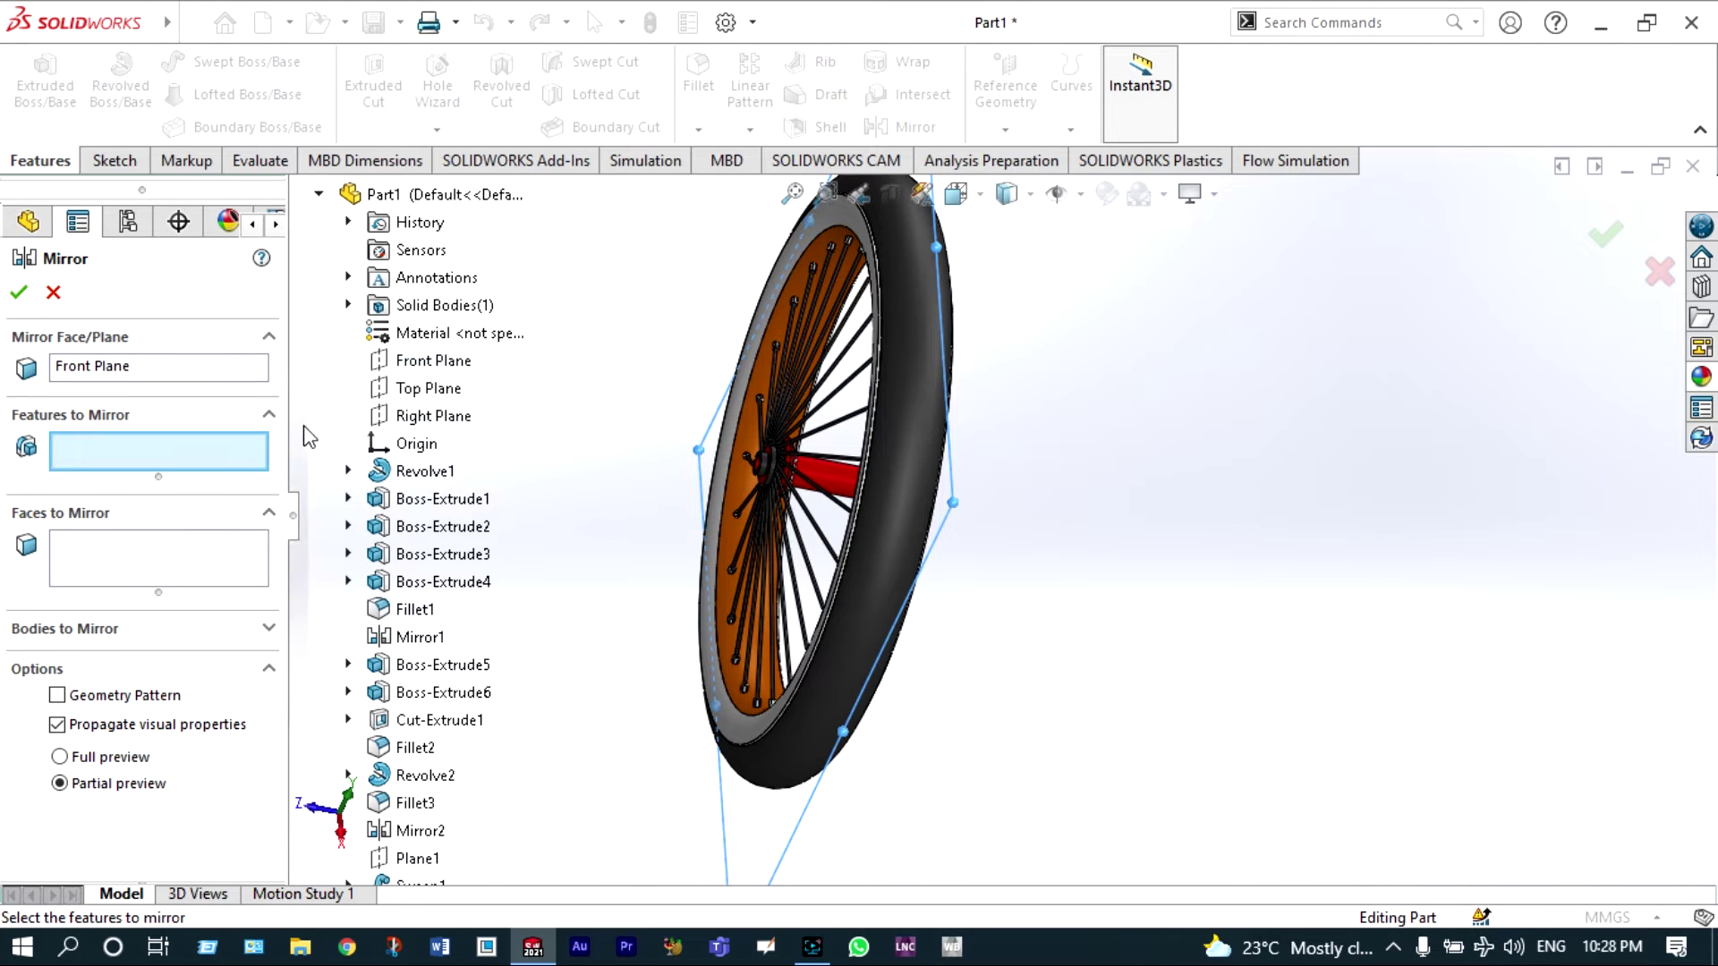
{"action": "left_click_drag", "start_coordinate": [305, 430], "coordinate": [307, 570]}
{"action": "left_click", "coordinate": [434, 830]}
{"action": "left_click", "coordinate": [434, 859]}
{"action": "left_click", "coordinate": [416, 803]}
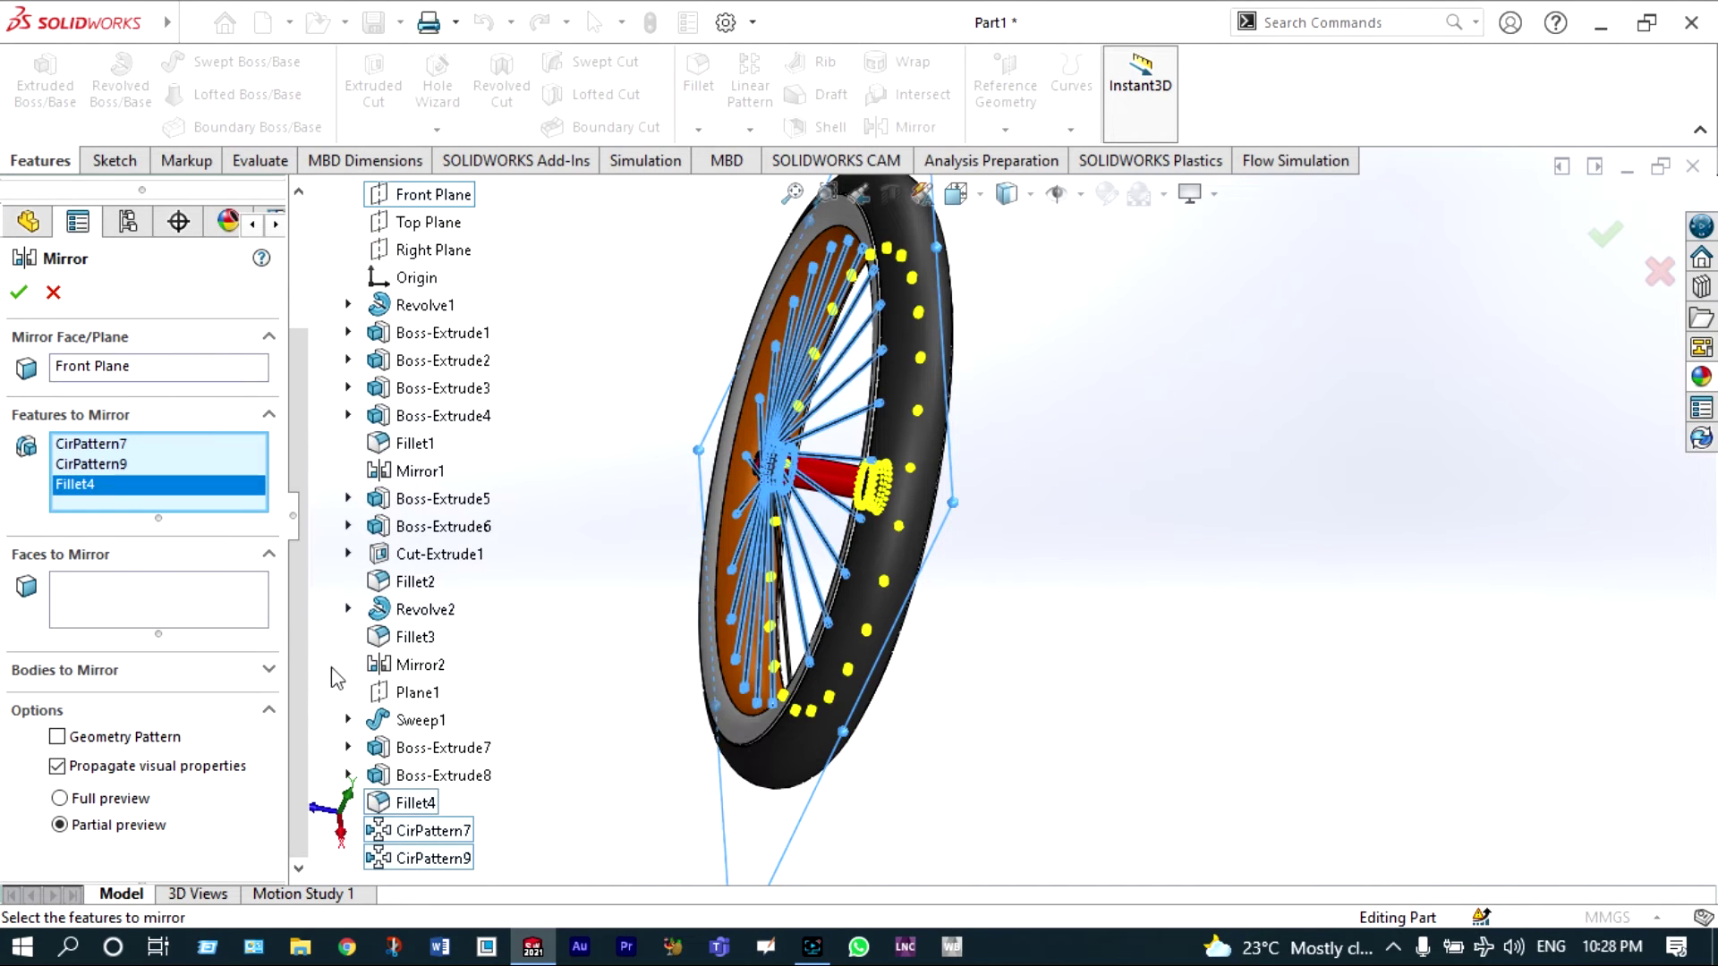
{"action": "left_click", "coordinate": [18, 295]}
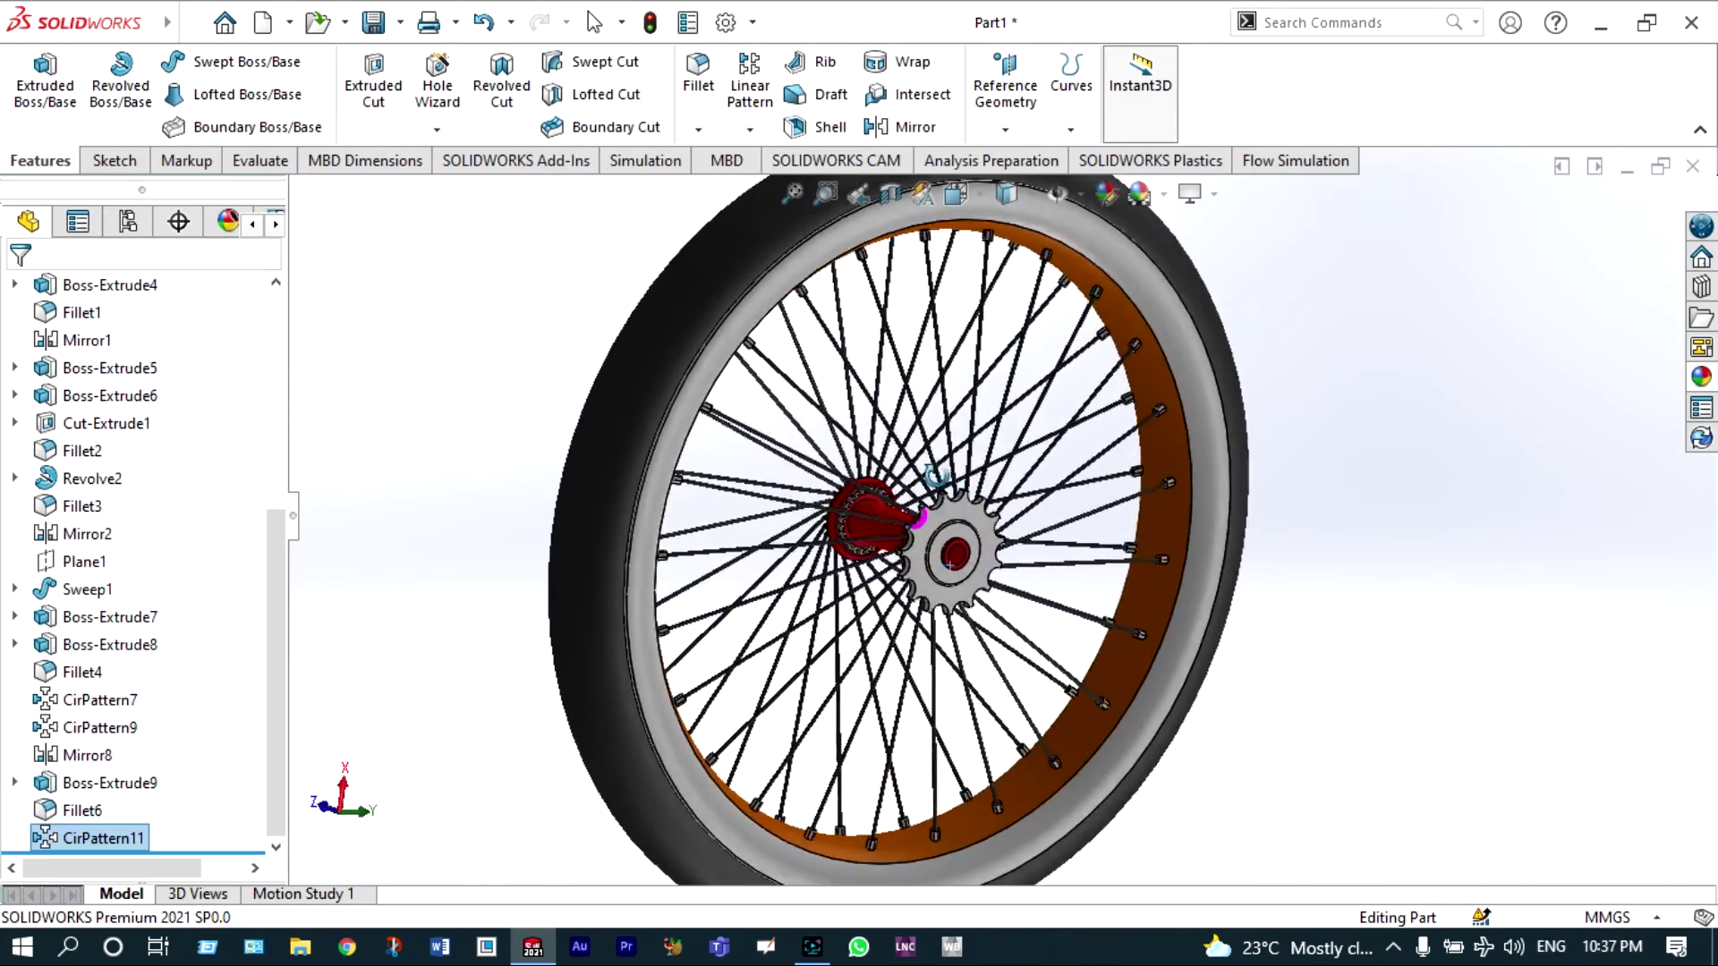
- Examine the spokes, hub, sprocket and rim of the wheel from several angles and distances
{"action": "middle_click_drag", "start_coordinate": [734, 474], "coordinate": [1078, 537]}
{"action": "scroll", "coordinate": [836, 553], "scroll_direction": "up", "scroll_amount": 3}
{"action": "scroll", "coordinate": [1065, 381], "scroll_direction": "down", "scroll_amount": 4}
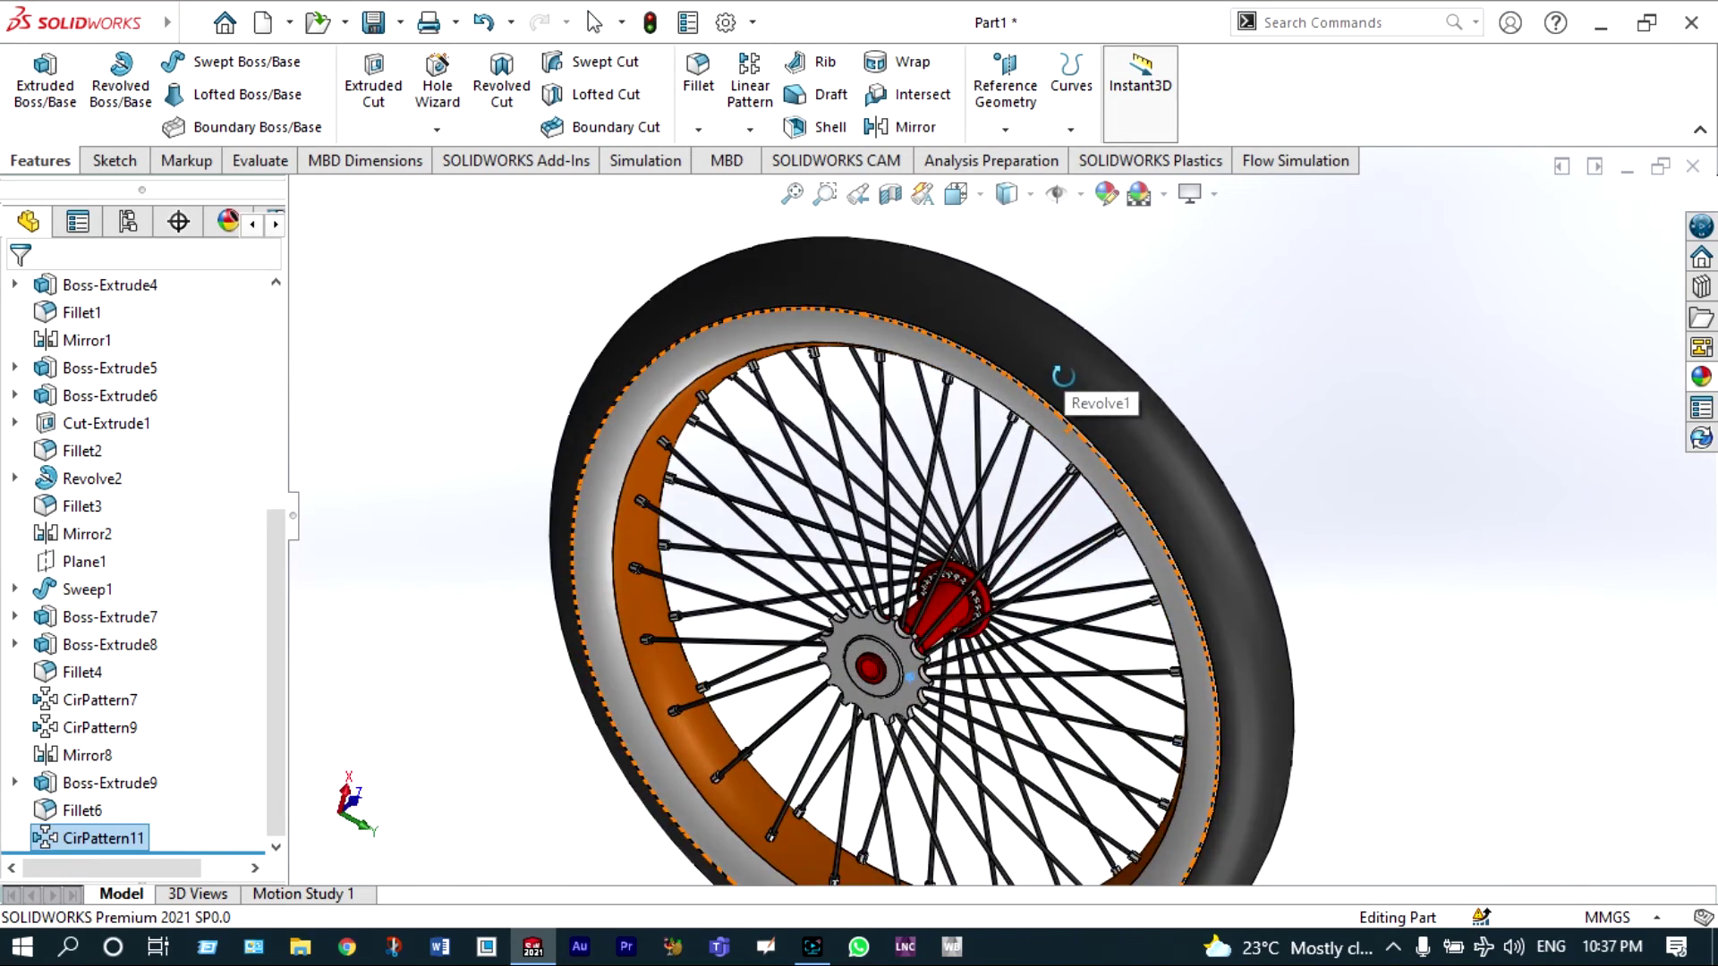
{"action": "middle_click_drag", "start_coordinate": [1055, 372], "coordinate": [1028, 357]}
{"action": "scroll", "coordinate": [1024, 349], "scroll_direction": "down", "scroll_amount": 3}
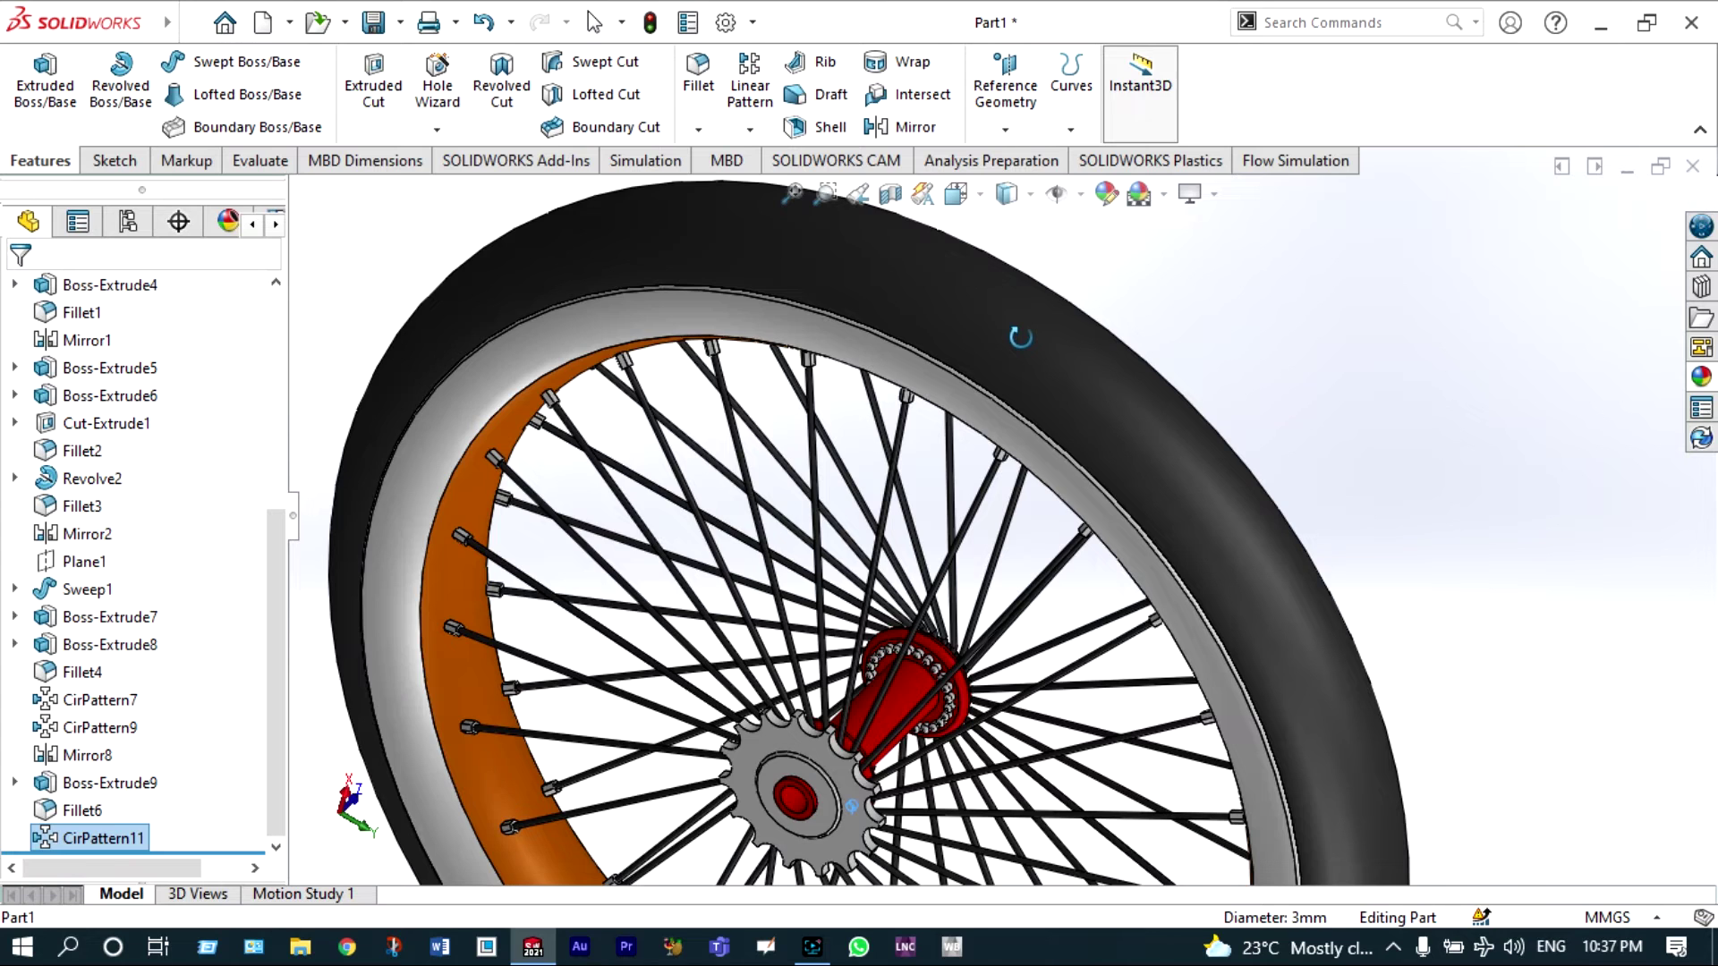
{"action": "scroll", "coordinate": [1020, 336], "scroll_direction": "up", "scroll_amount": 2}
{"action": "middle_click_drag", "start_coordinate": [1020, 337], "coordinate": [948, 322]}
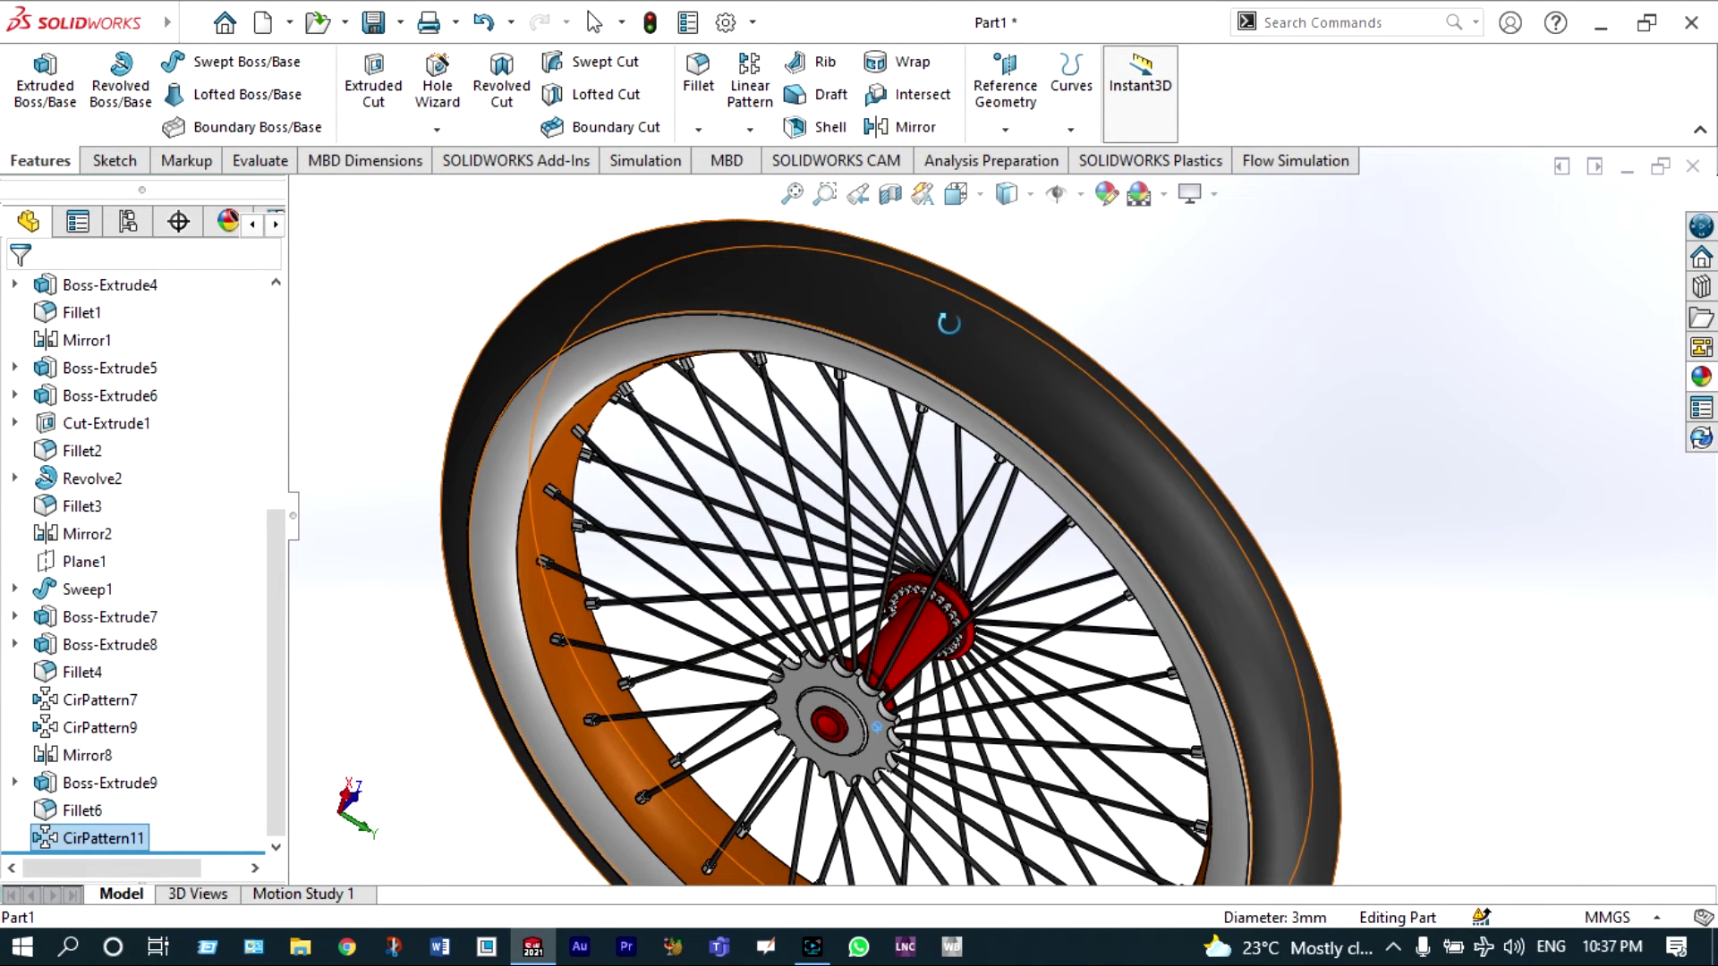
{"action": "middle_click_drag", "start_coordinate": [948, 322], "coordinate": [950, 348]}
{"action": "scroll", "coordinate": [950, 348], "scroll_direction": "up", "scroll_amount": 3}
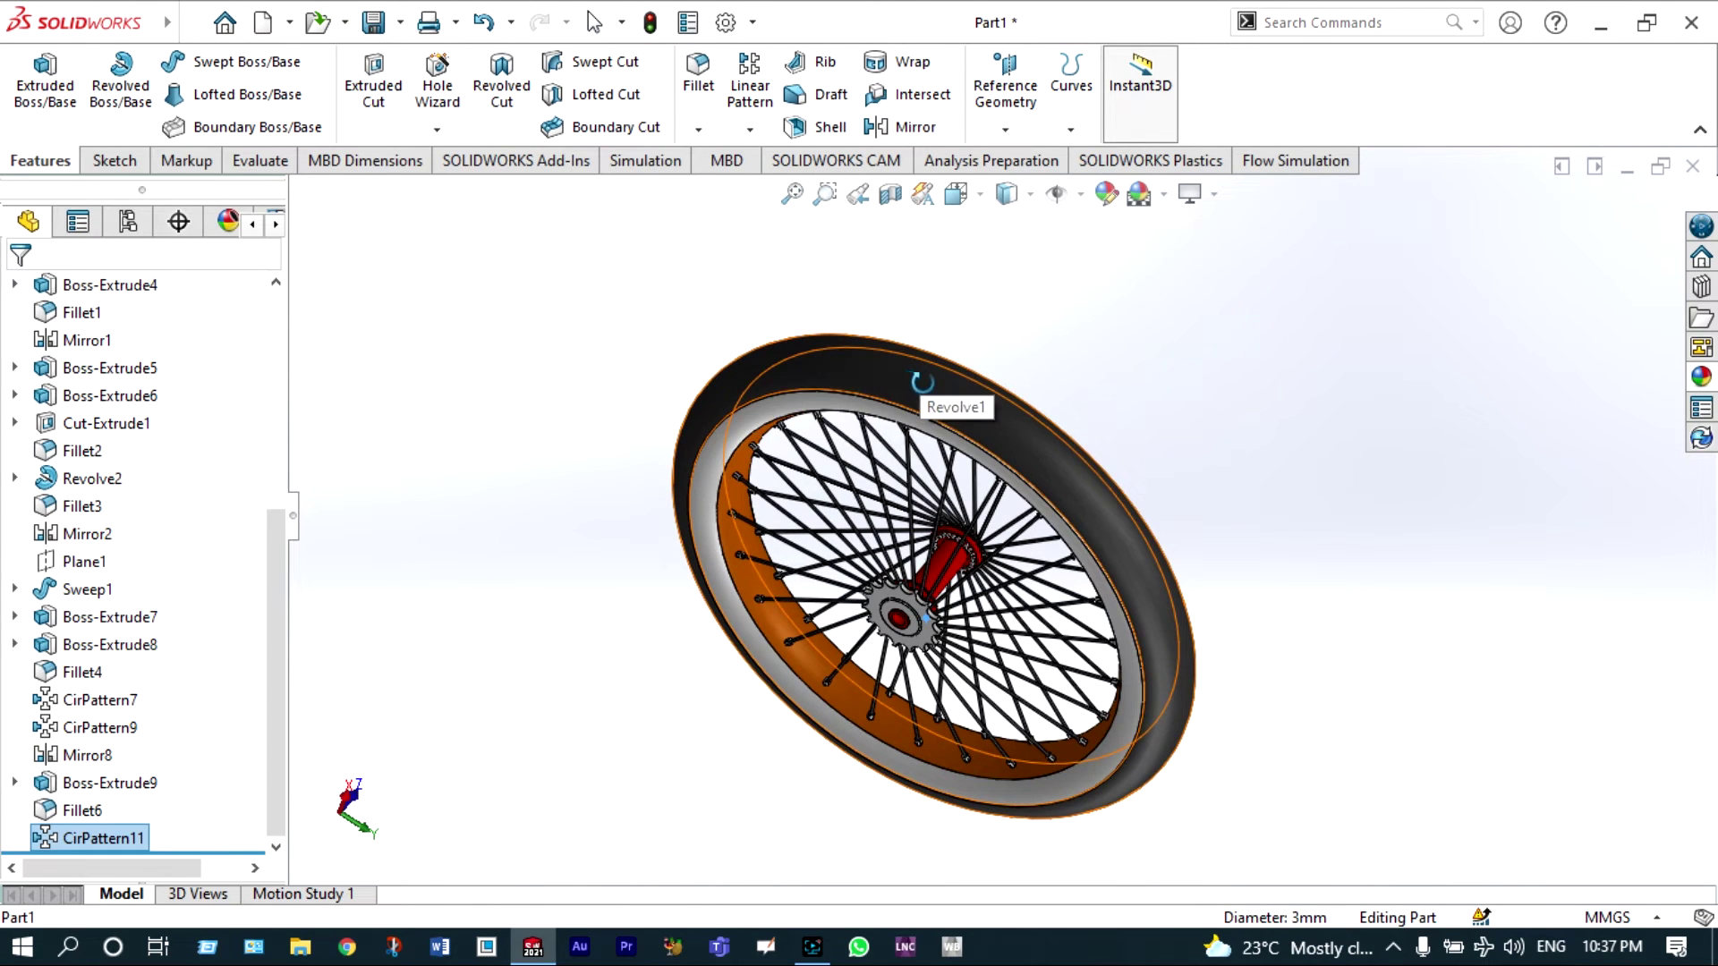
{"action": "mouse_move", "coordinate": [923, 387]}
{"action": "middle_mouse_down"}
{"action": "mouse_move", "coordinate": [955, 373]}
{"action": "mouse_move", "coordinate": [956, 393]}
{"action": "middle_mouse_up"}
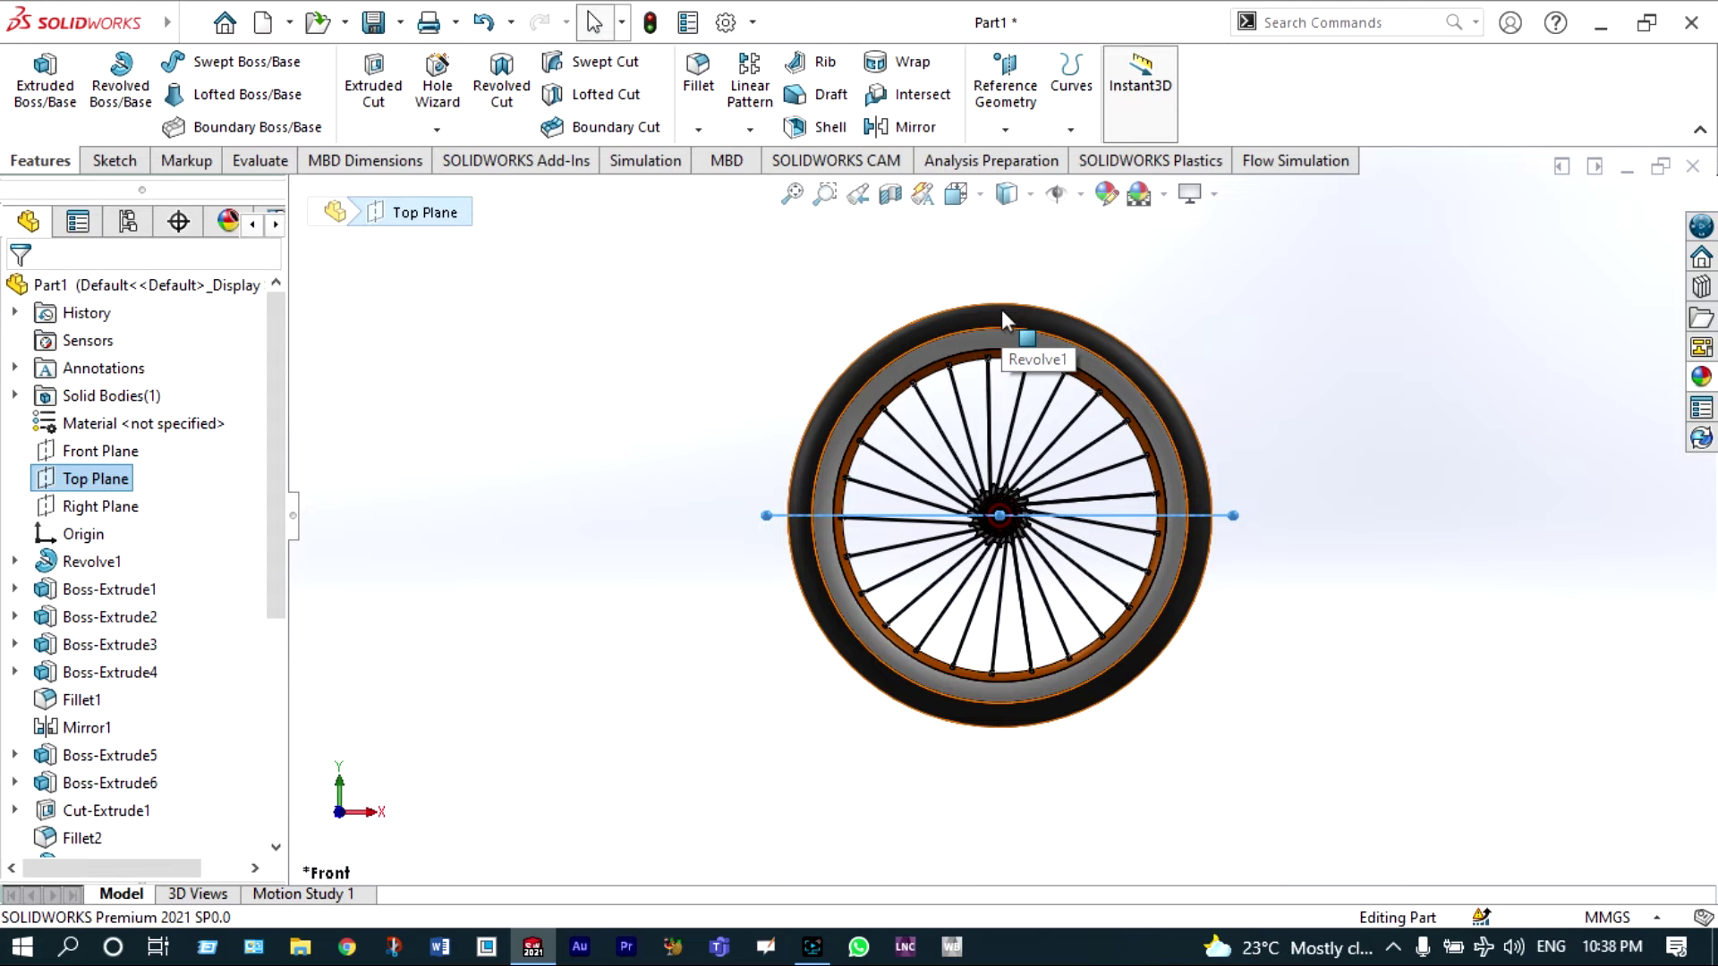
- Create a reference plane offset 190 mm above the Top Plane, near the outer surface of the tyre
{"action": "scroll", "coordinate": [1001, 310], "scroll_direction": "down", "scroll_amount": 2}
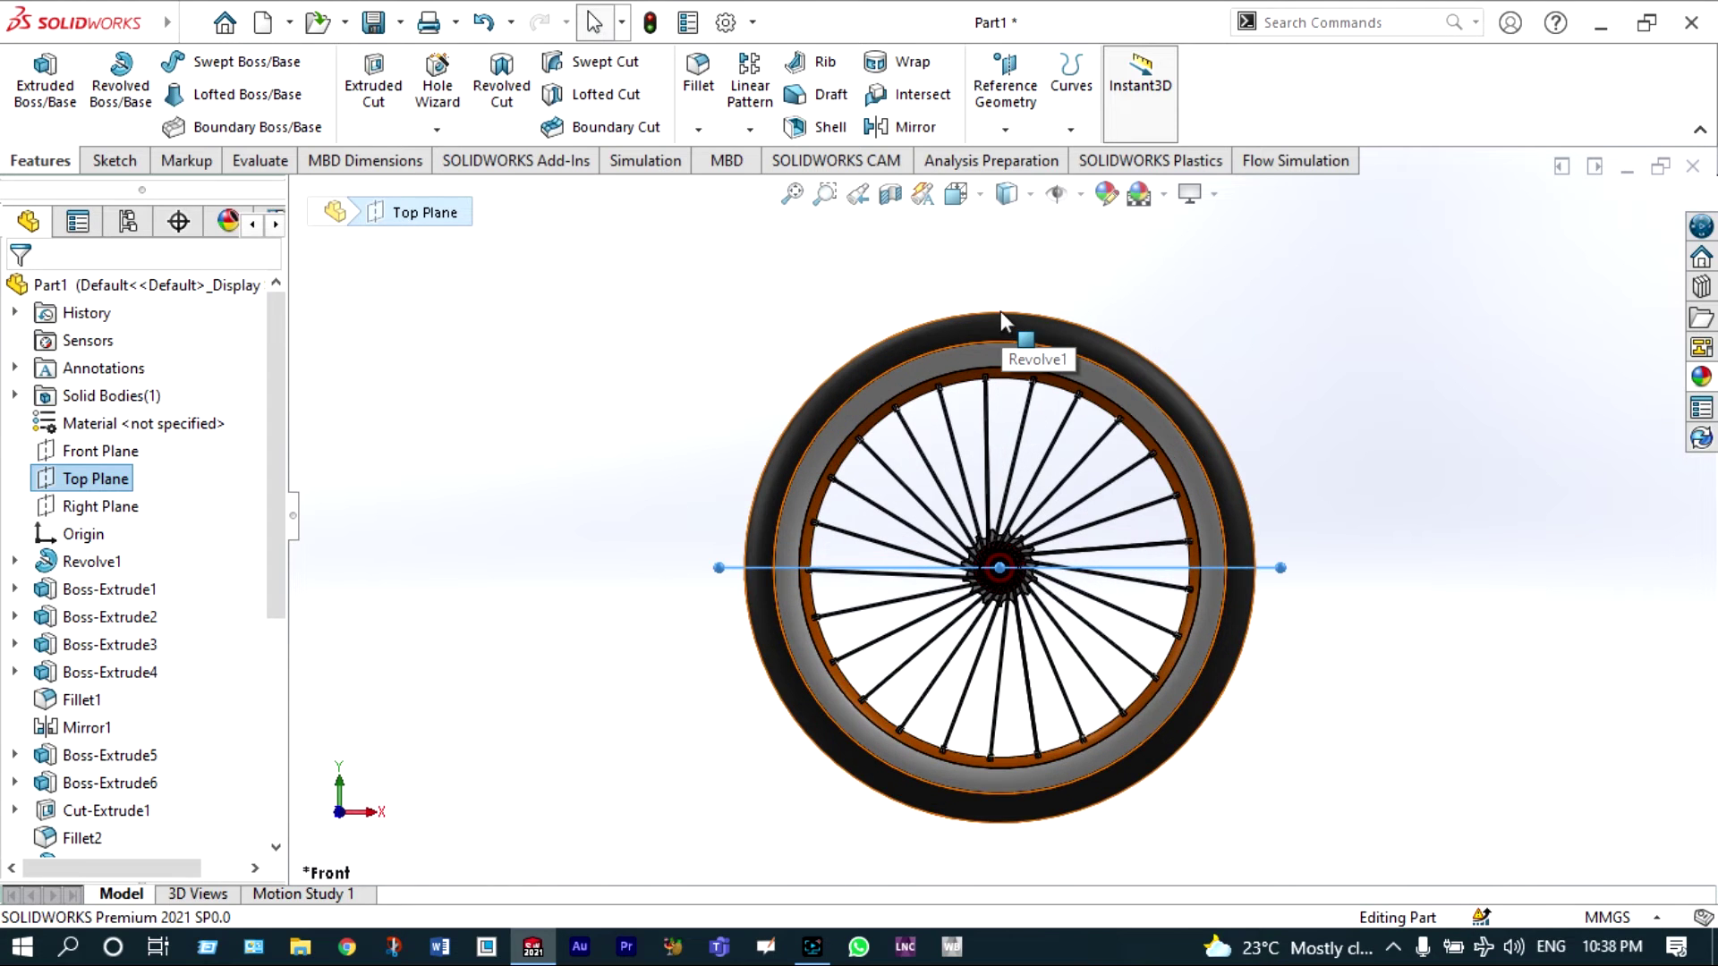
{"action": "left_click", "coordinate": [1006, 129]}
{"action": "left_click", "coordinate": [1020, 161]}
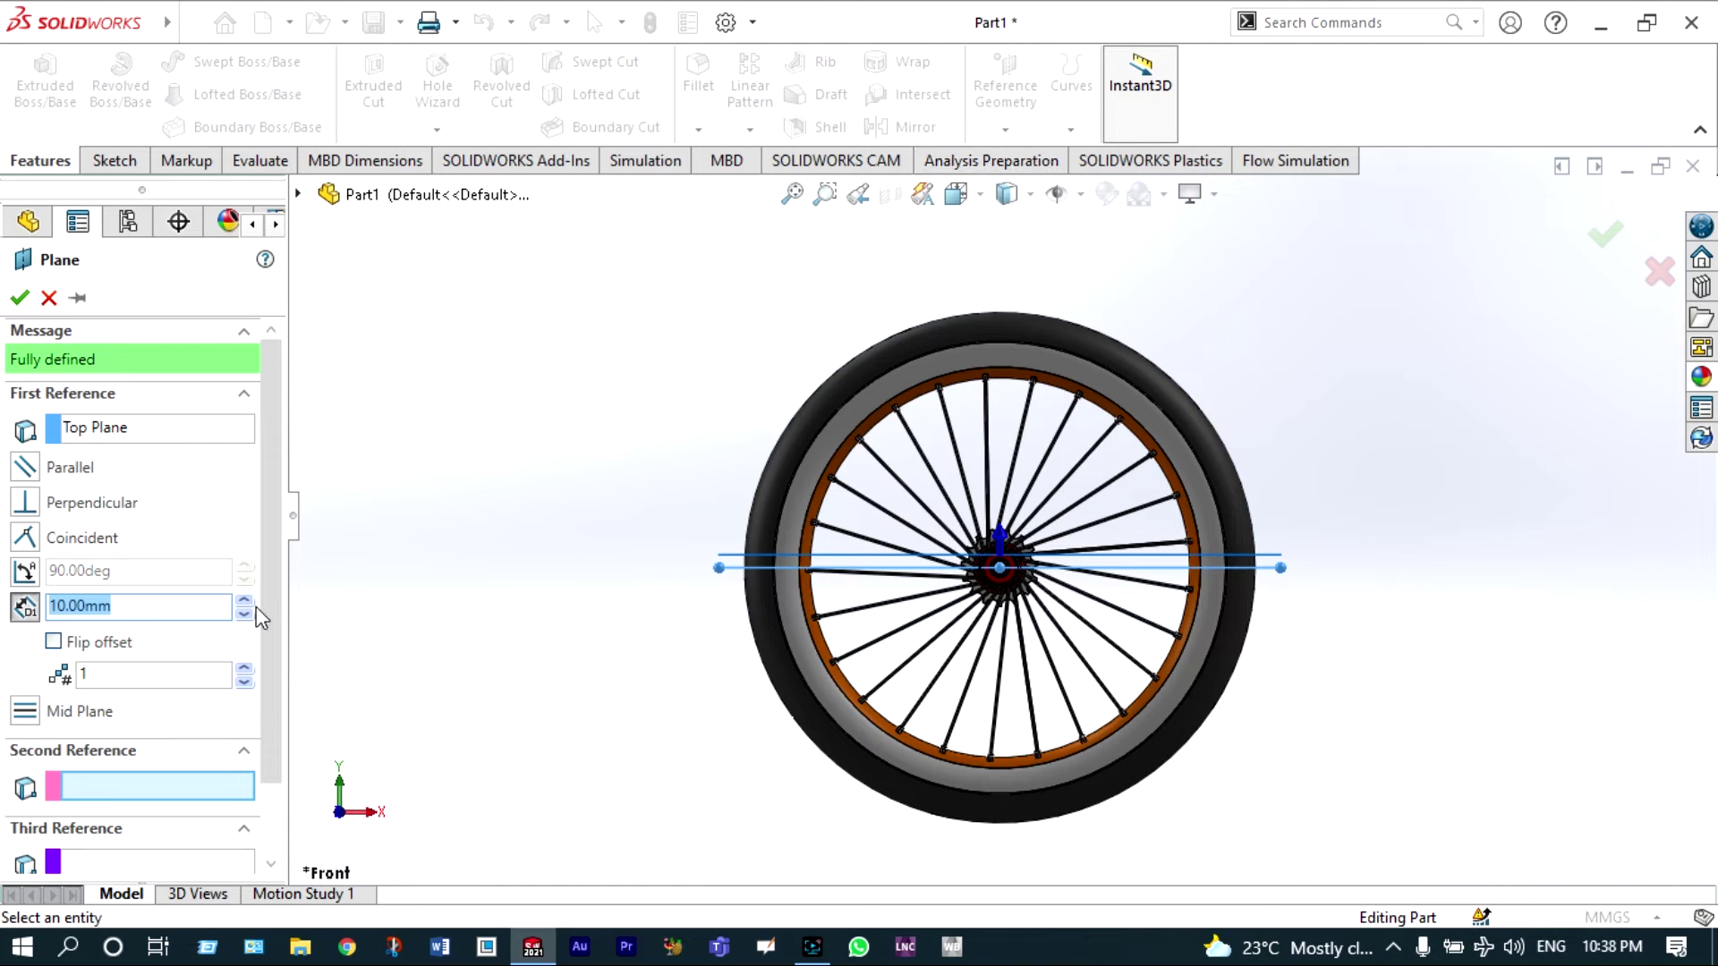
{"action": "scroll", "coordinate": [247, 606], "scroll_direction": "up", "scroll_amount": 7}
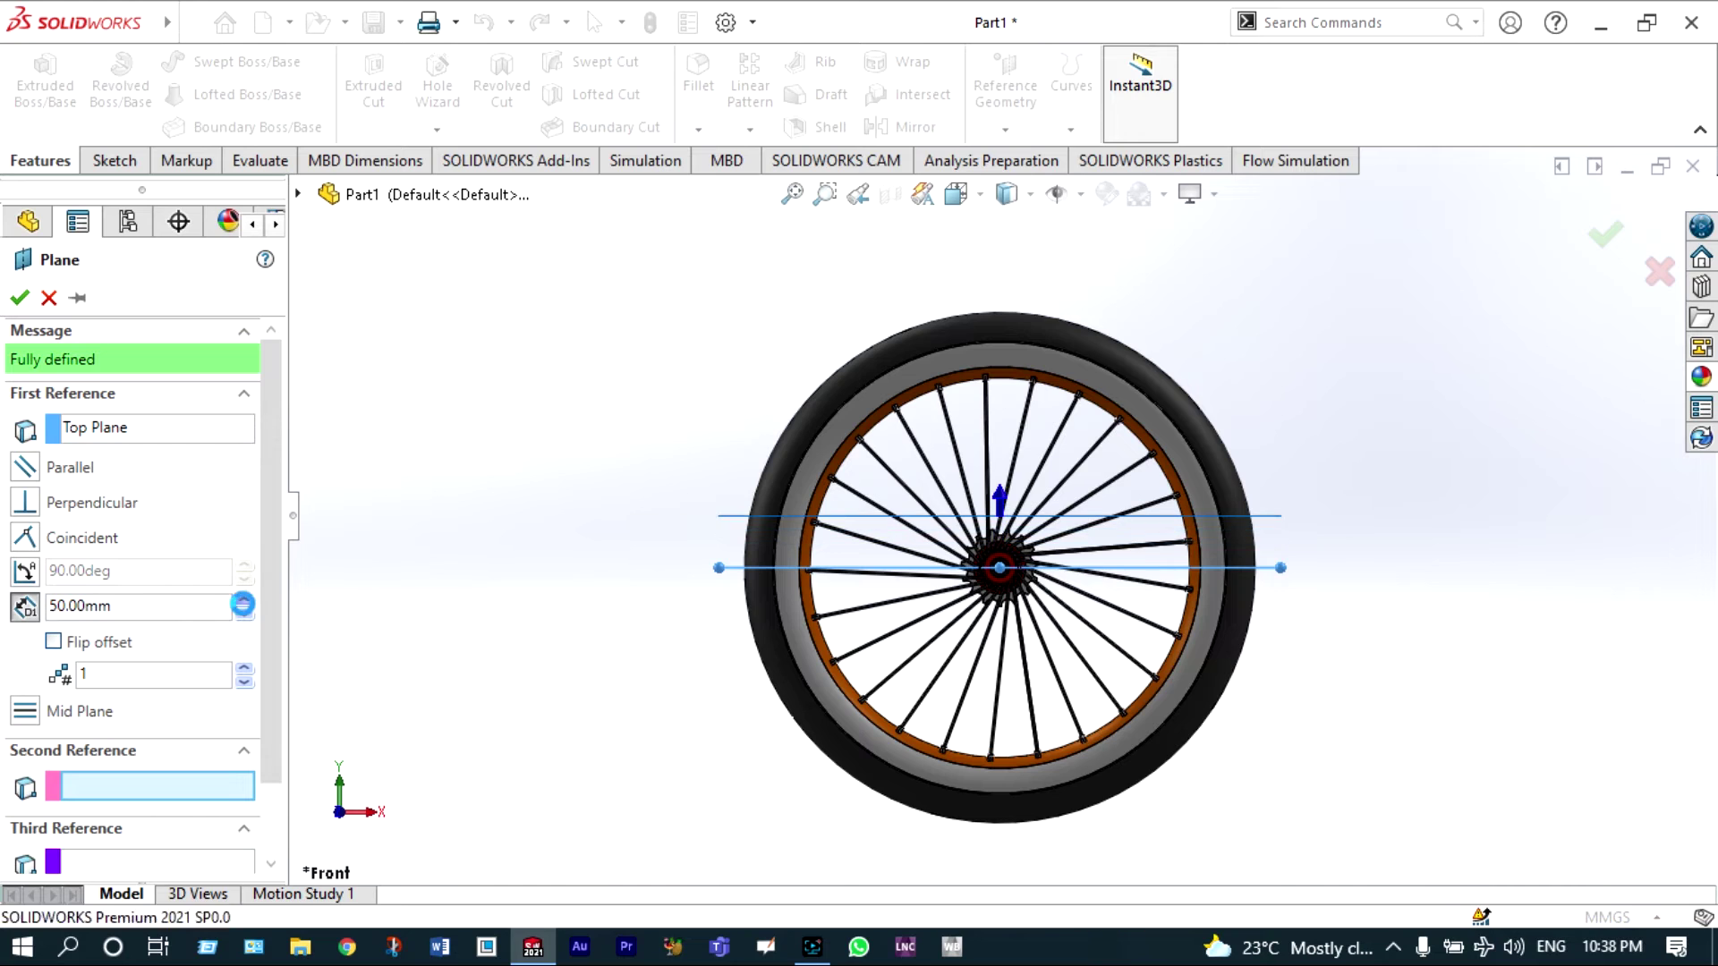
{"action": "scroll", "coordinate": [243, 607], "scroll_direction": "up", "scroll_amount": 11}
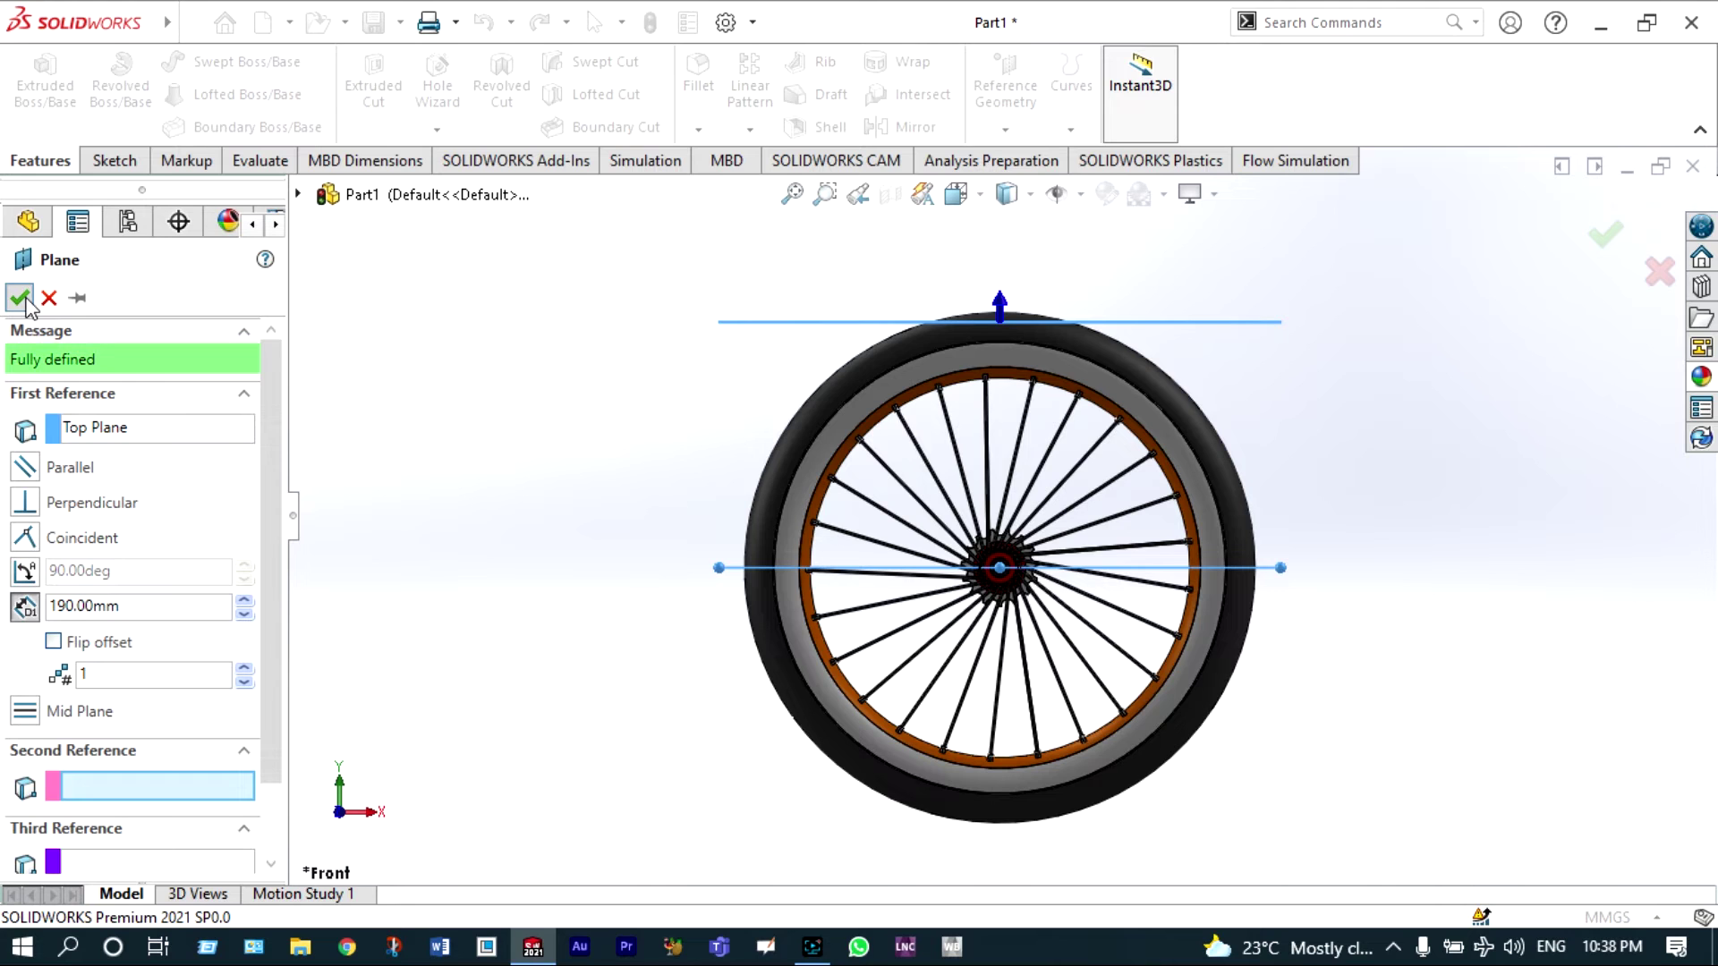
{"action": "left_click", "coordinate": [26, 302]}
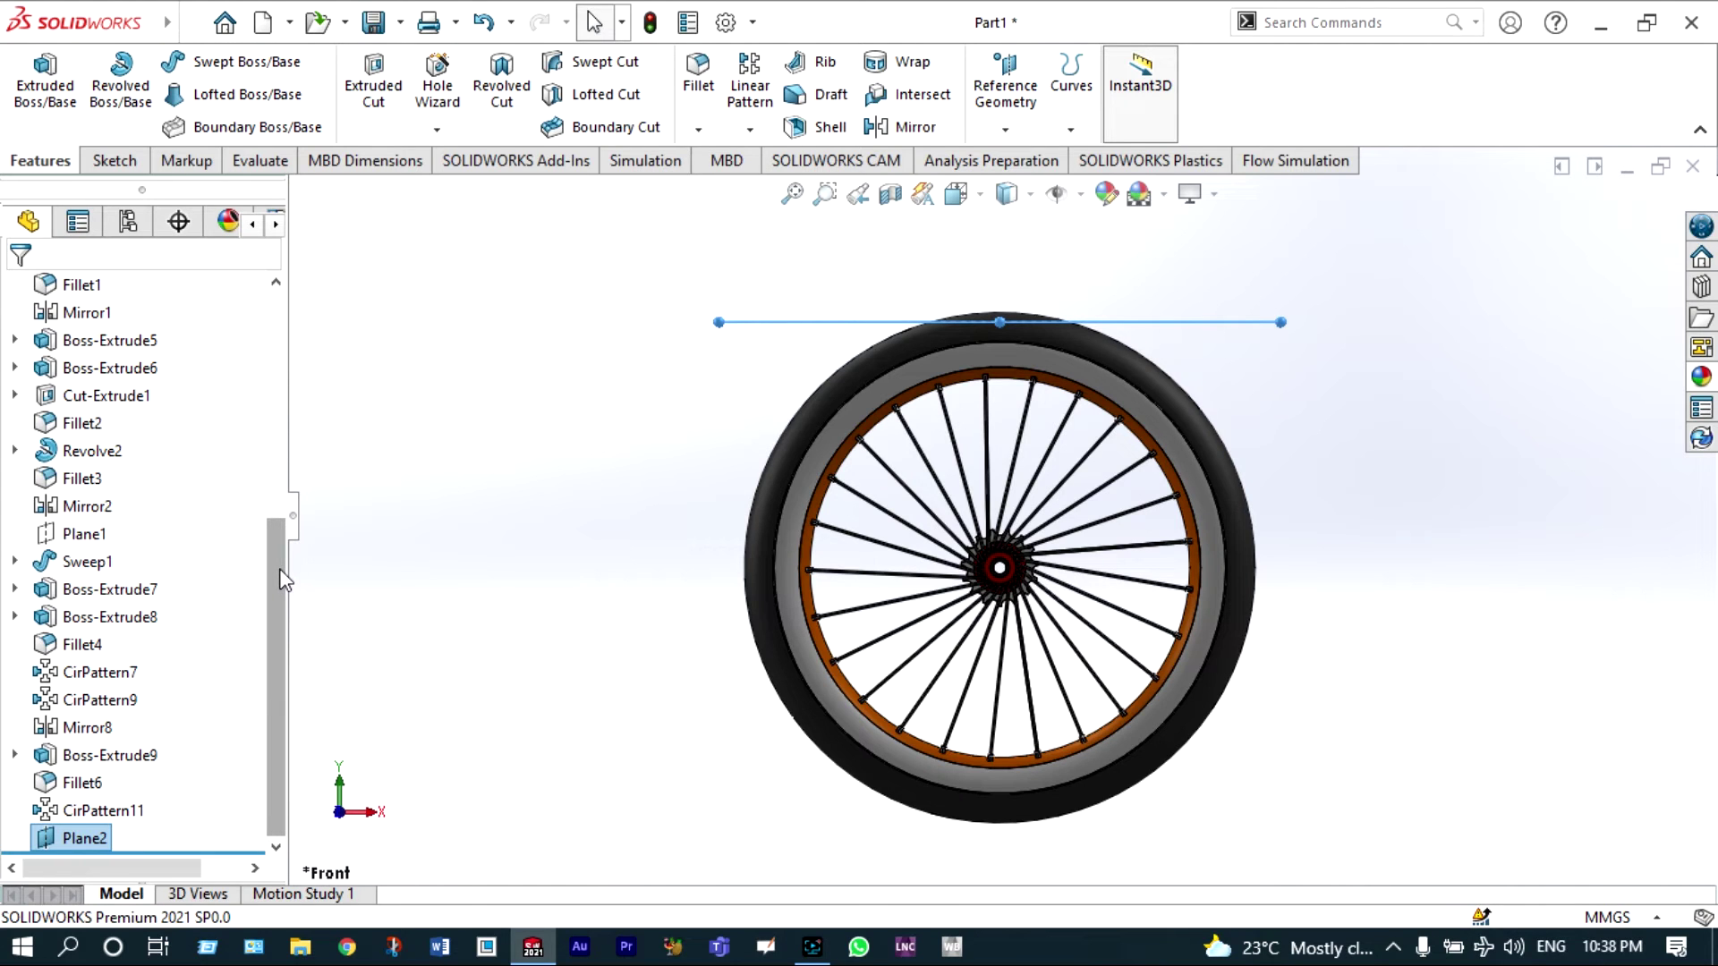
- On the new offset plane, sketch horizontal and vertical centerlines crossing at the origin, the vertical one about 44 mm long across the tyre
{"action": "key", "text": "ctrl+8"}
{"action": "left_click", "coordinate": [113, 160]}
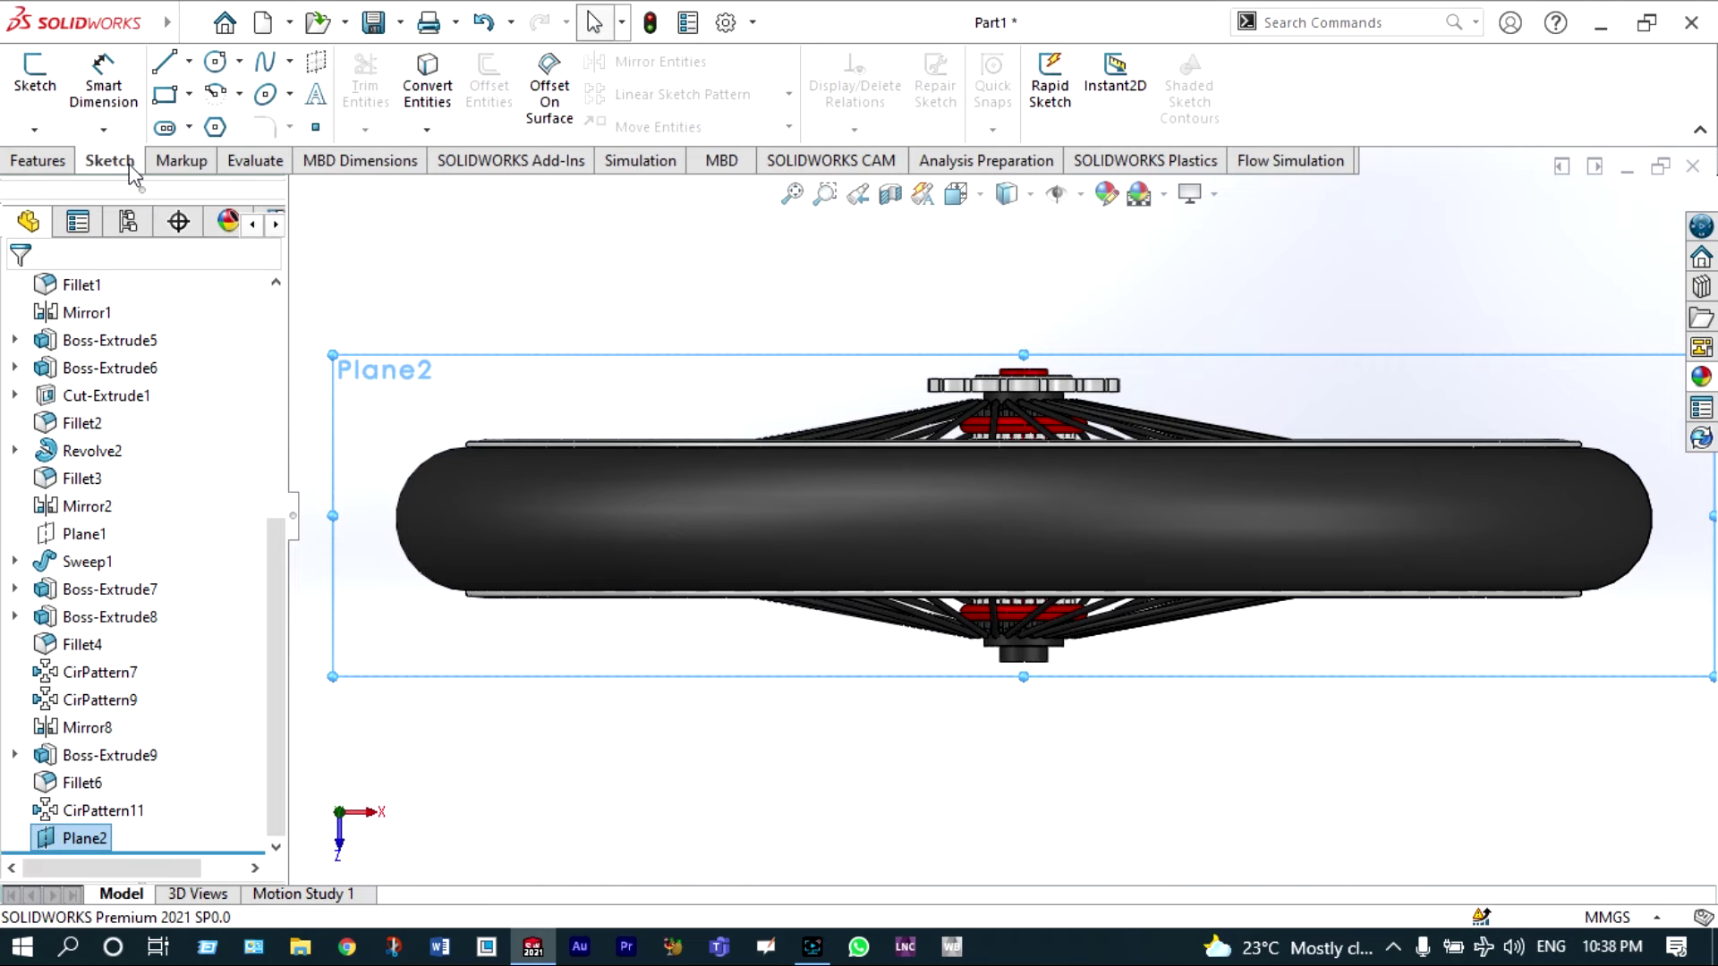
{"action": "left_click", "coordinate": [189, 61]}
{"action": "left_click", "coordinate": [230, 122]}
{"action": "scroll", "coordinate": [916, 536], "scroll_direction": "up", "scroll_amount": 3}
{"action": "left_click", "coordinate": [915, 474]}
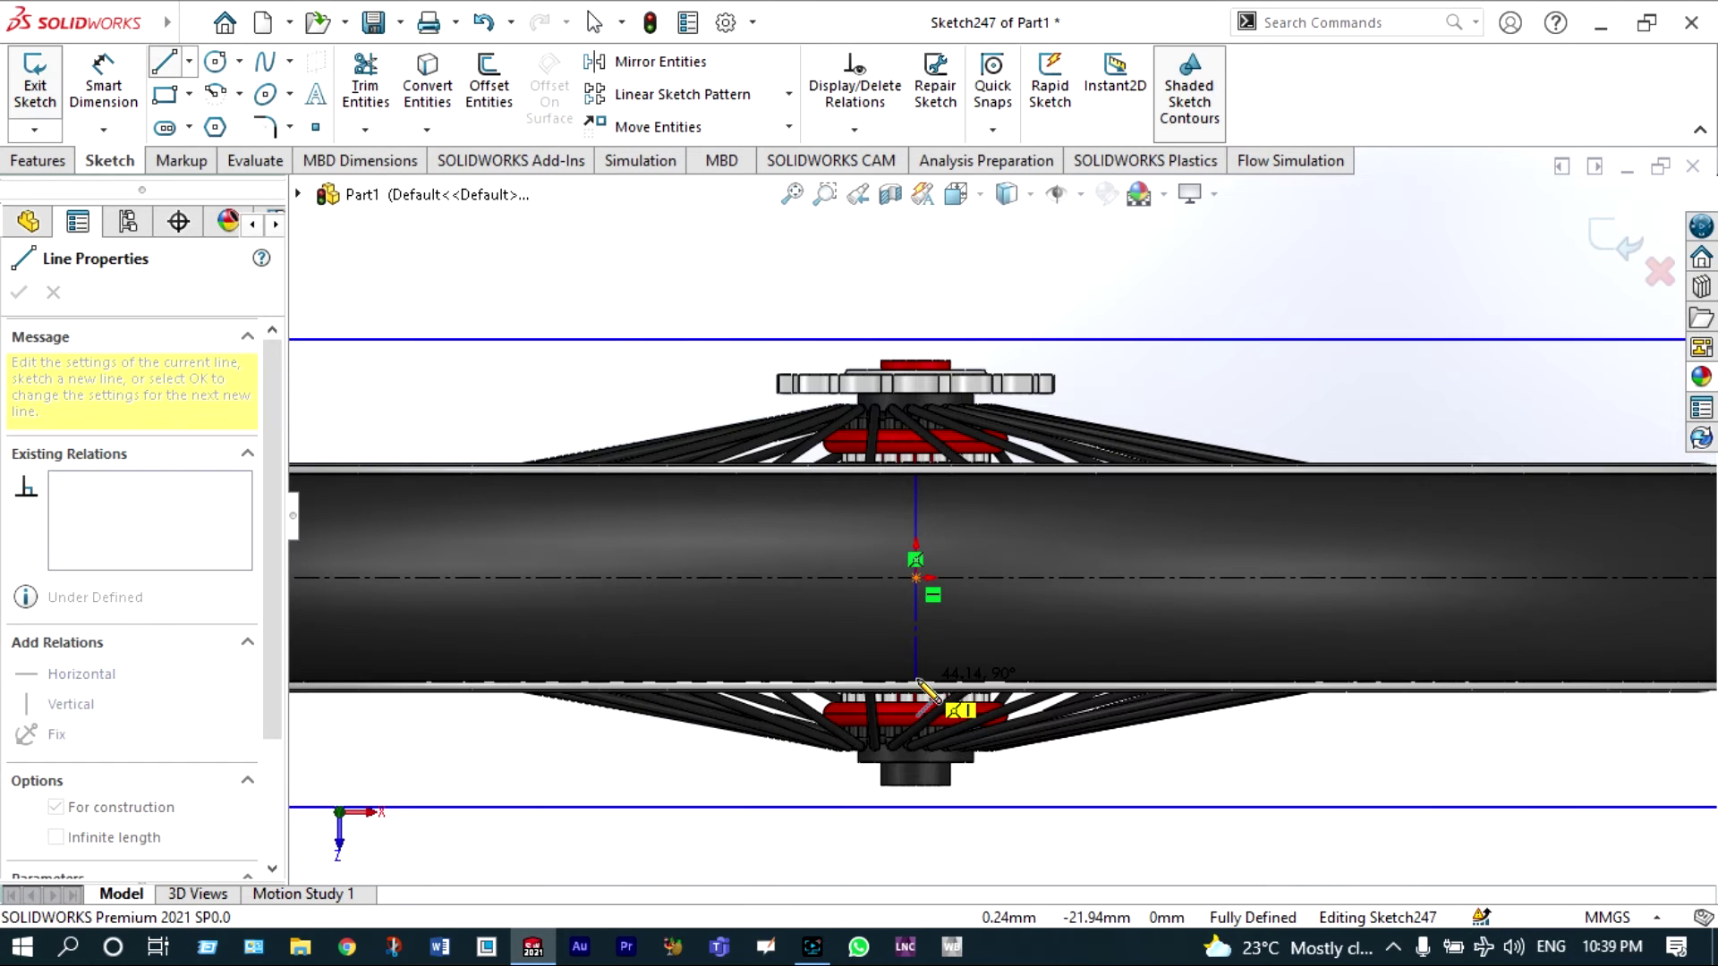
{"action": "left_click", "coordinate": [917, 682]}
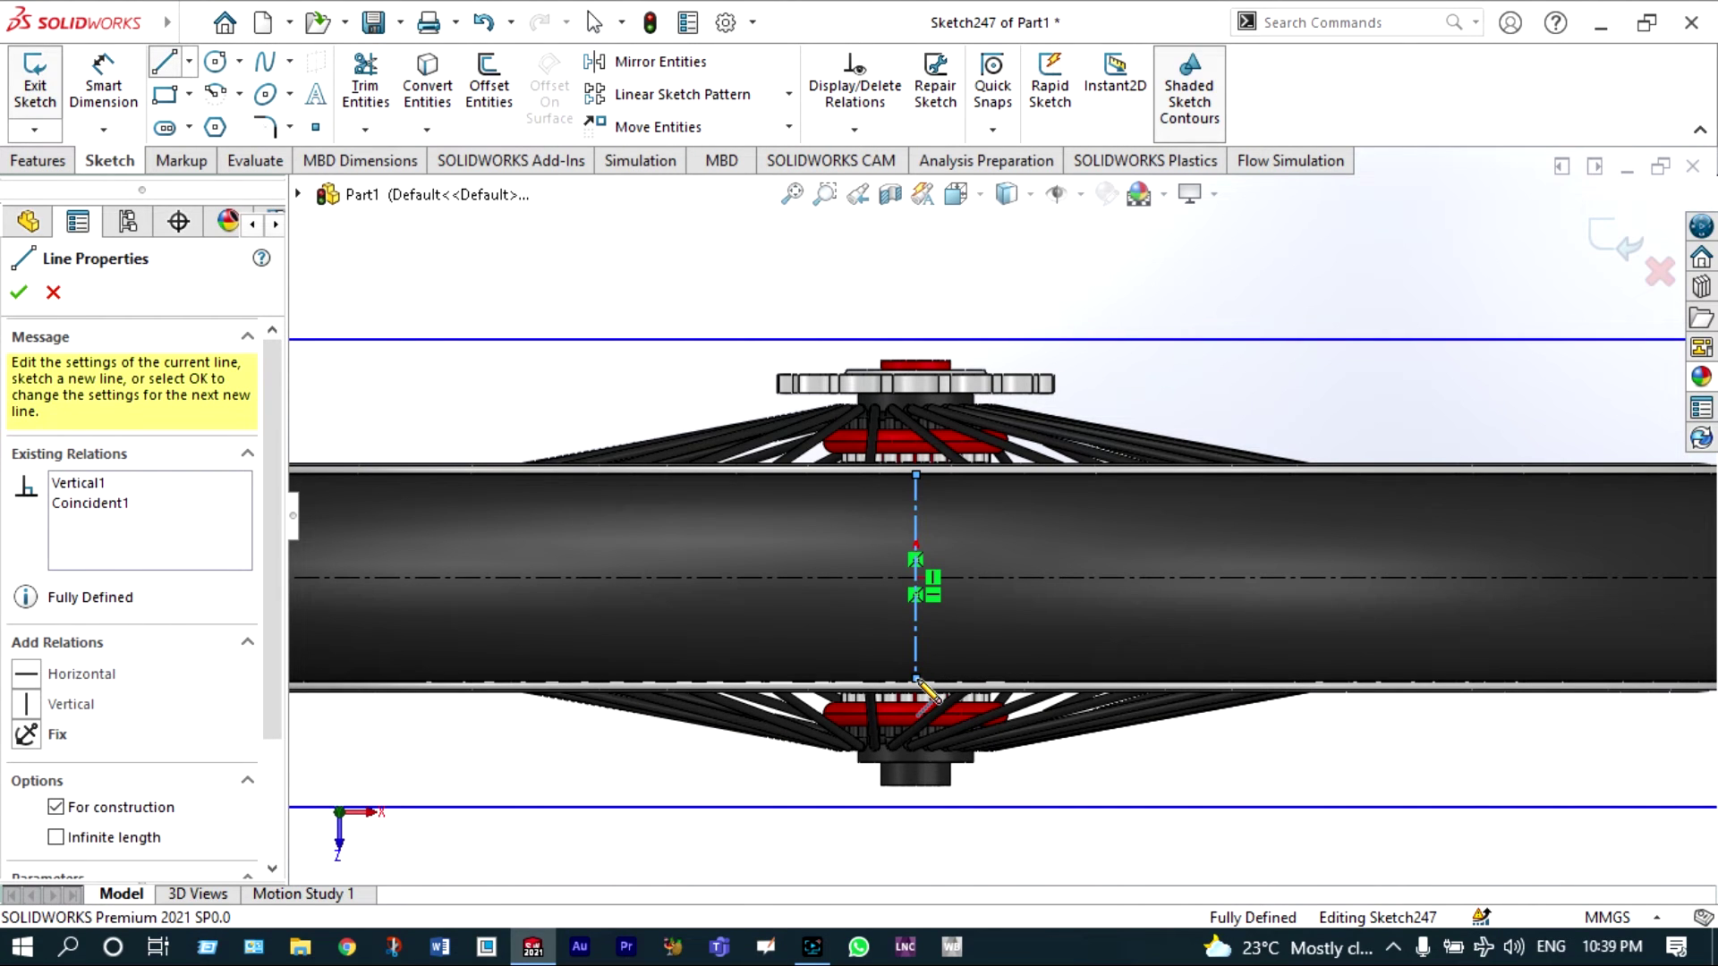
{"action": "key", "text": "Escape"}
- Sketch a horizontal line about 20 mm long on the horizontal centerline and another about 27 mm long starting near the vertical centerline's lower end
{"action": "scroll", "coordinate": [996, 577], "scroll_direction": "up", "scroll_amount": 3}
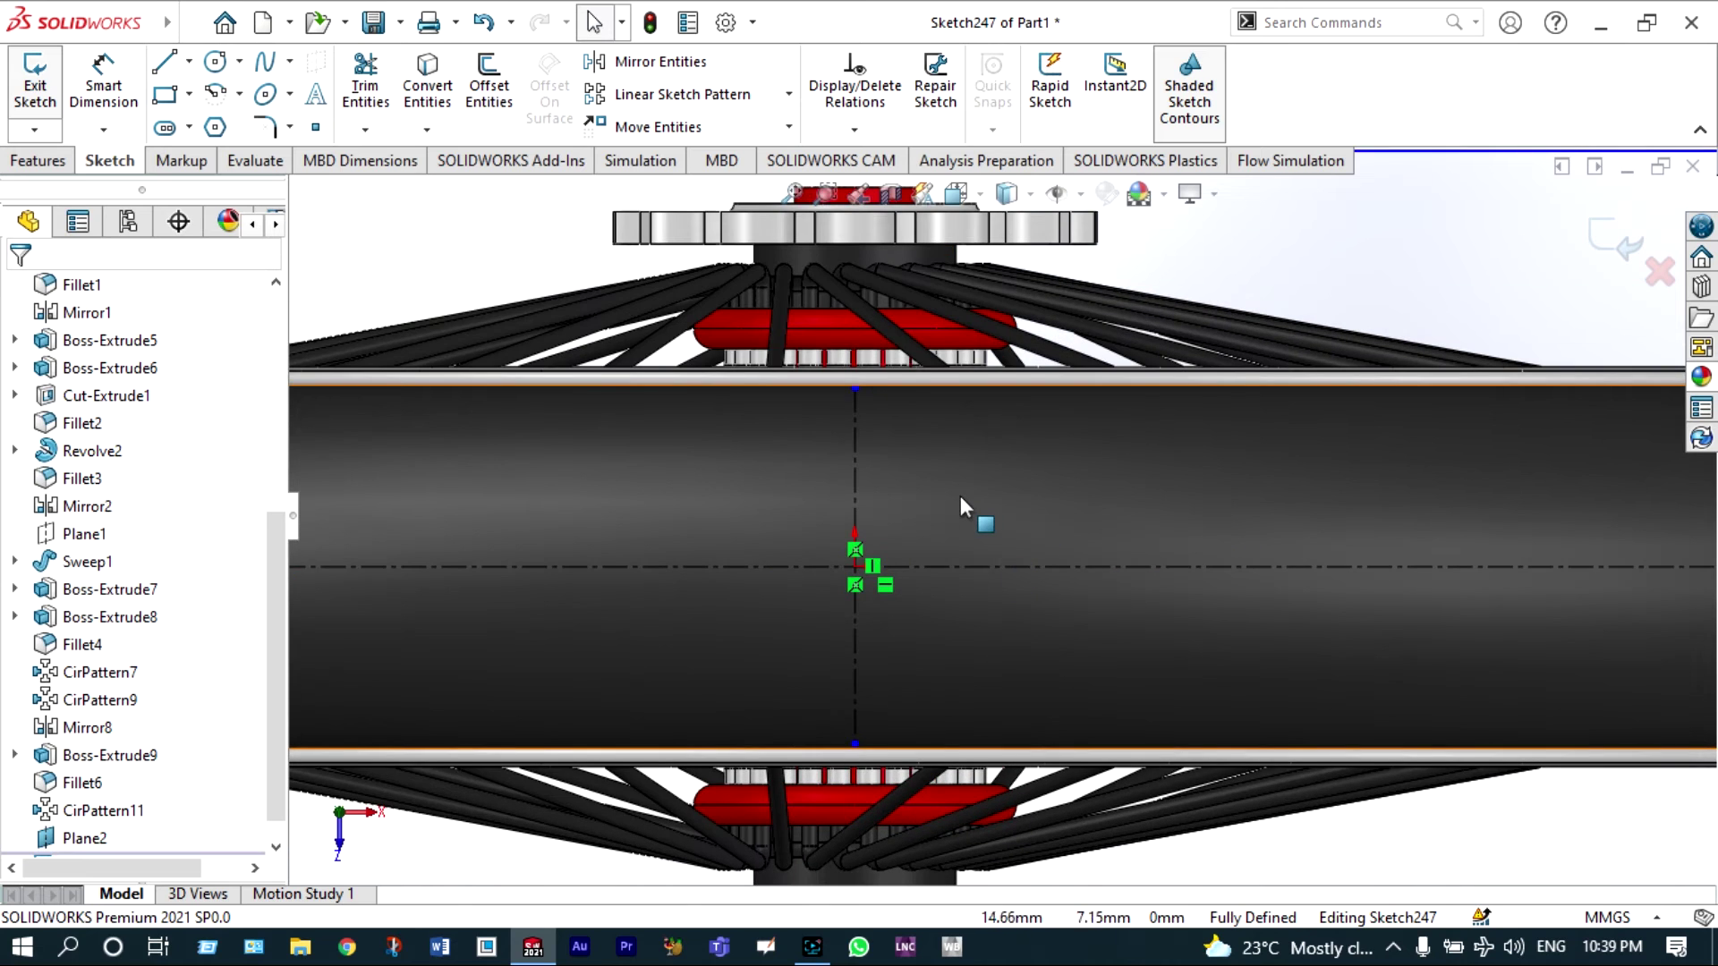
{"action": "left_click", "coordinate": [854, 631]}
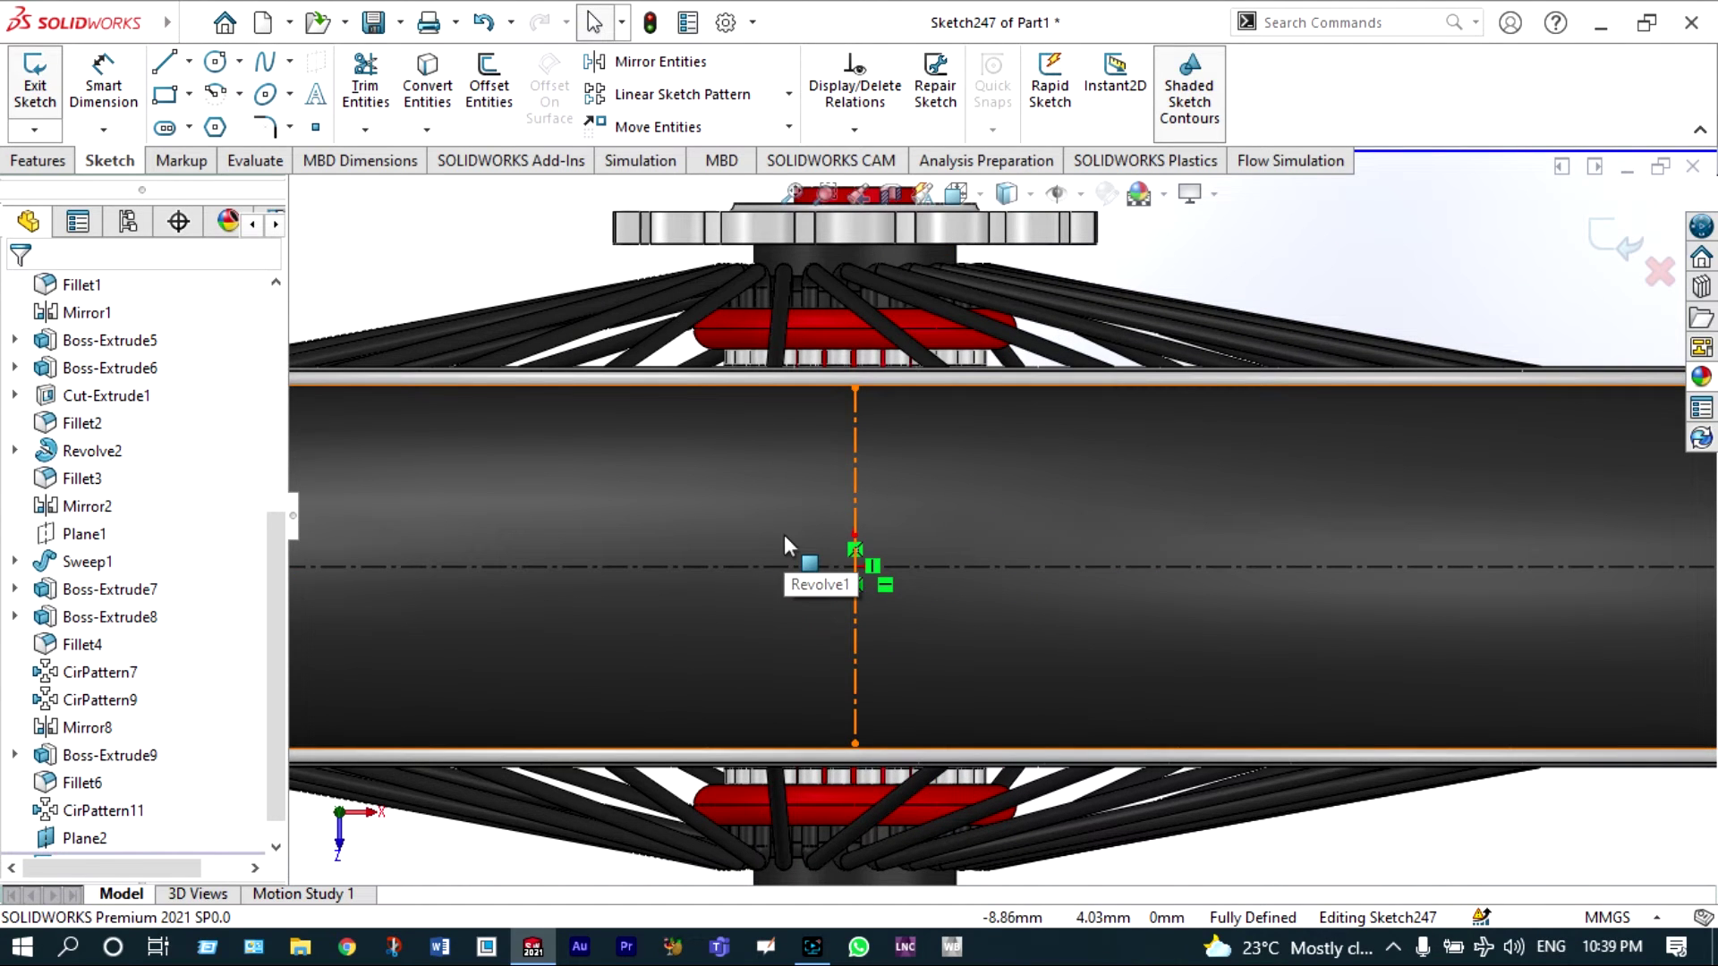
{"action": "key", "text": "ctrl+z"}
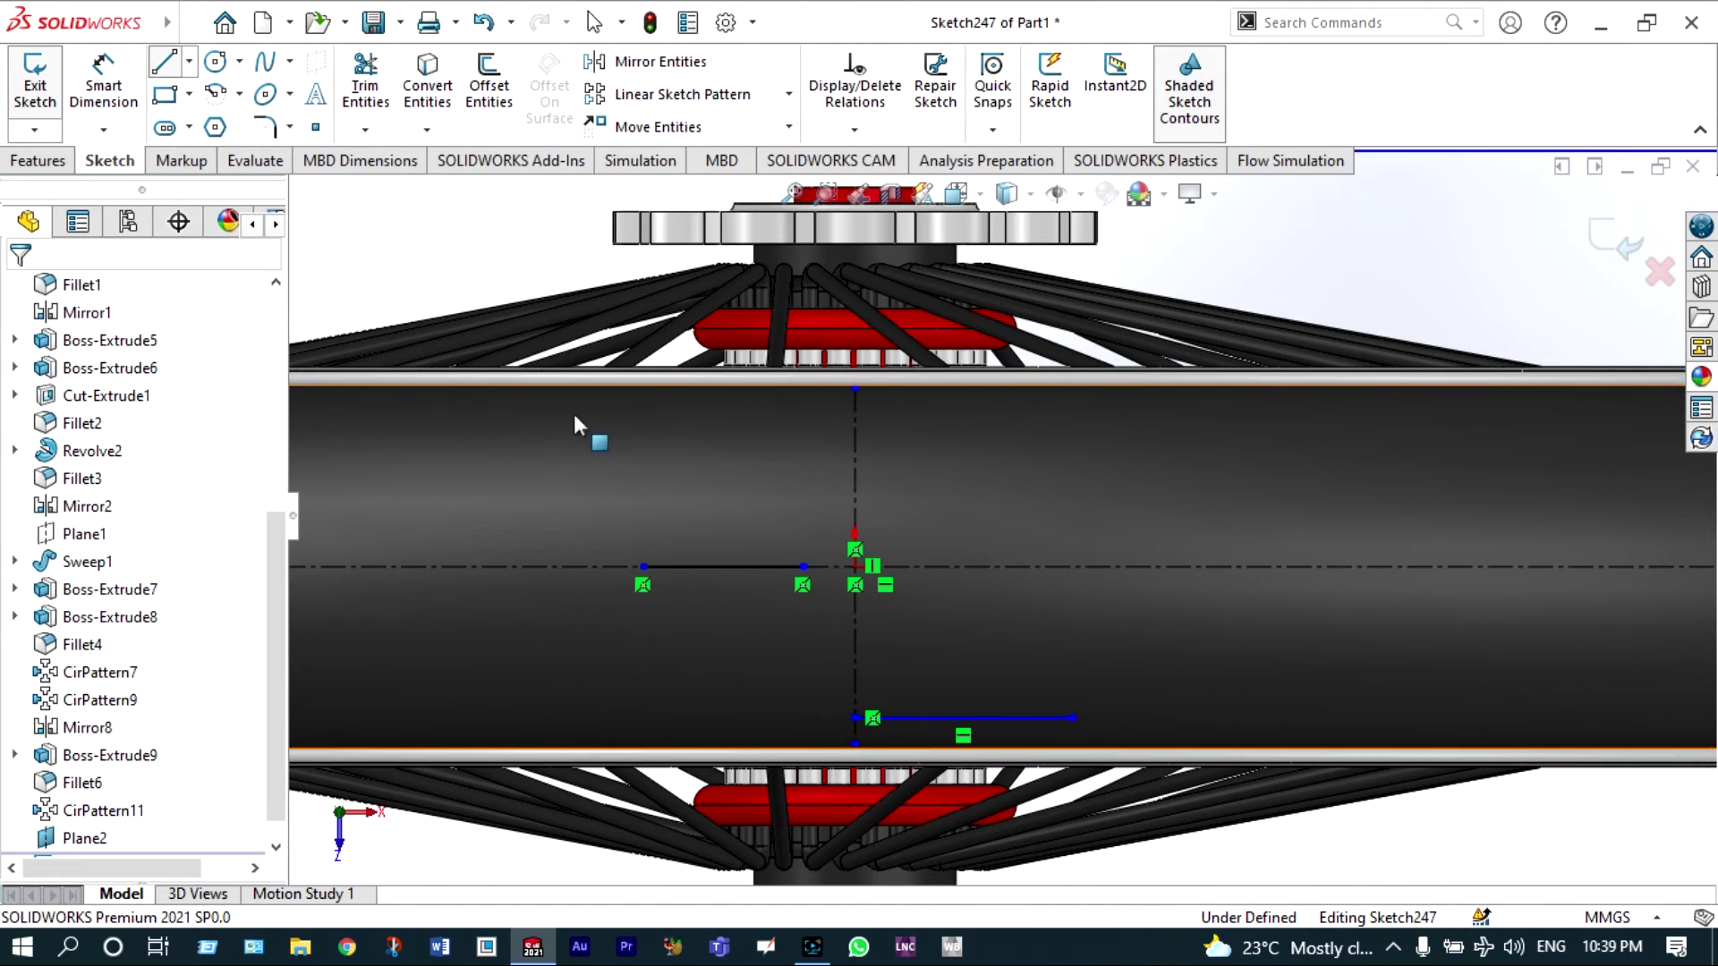
- Dimension the short line on the horizontal centerline to a length of 10 mm
{"action": "left_click", "coordinate": [103, 85]}
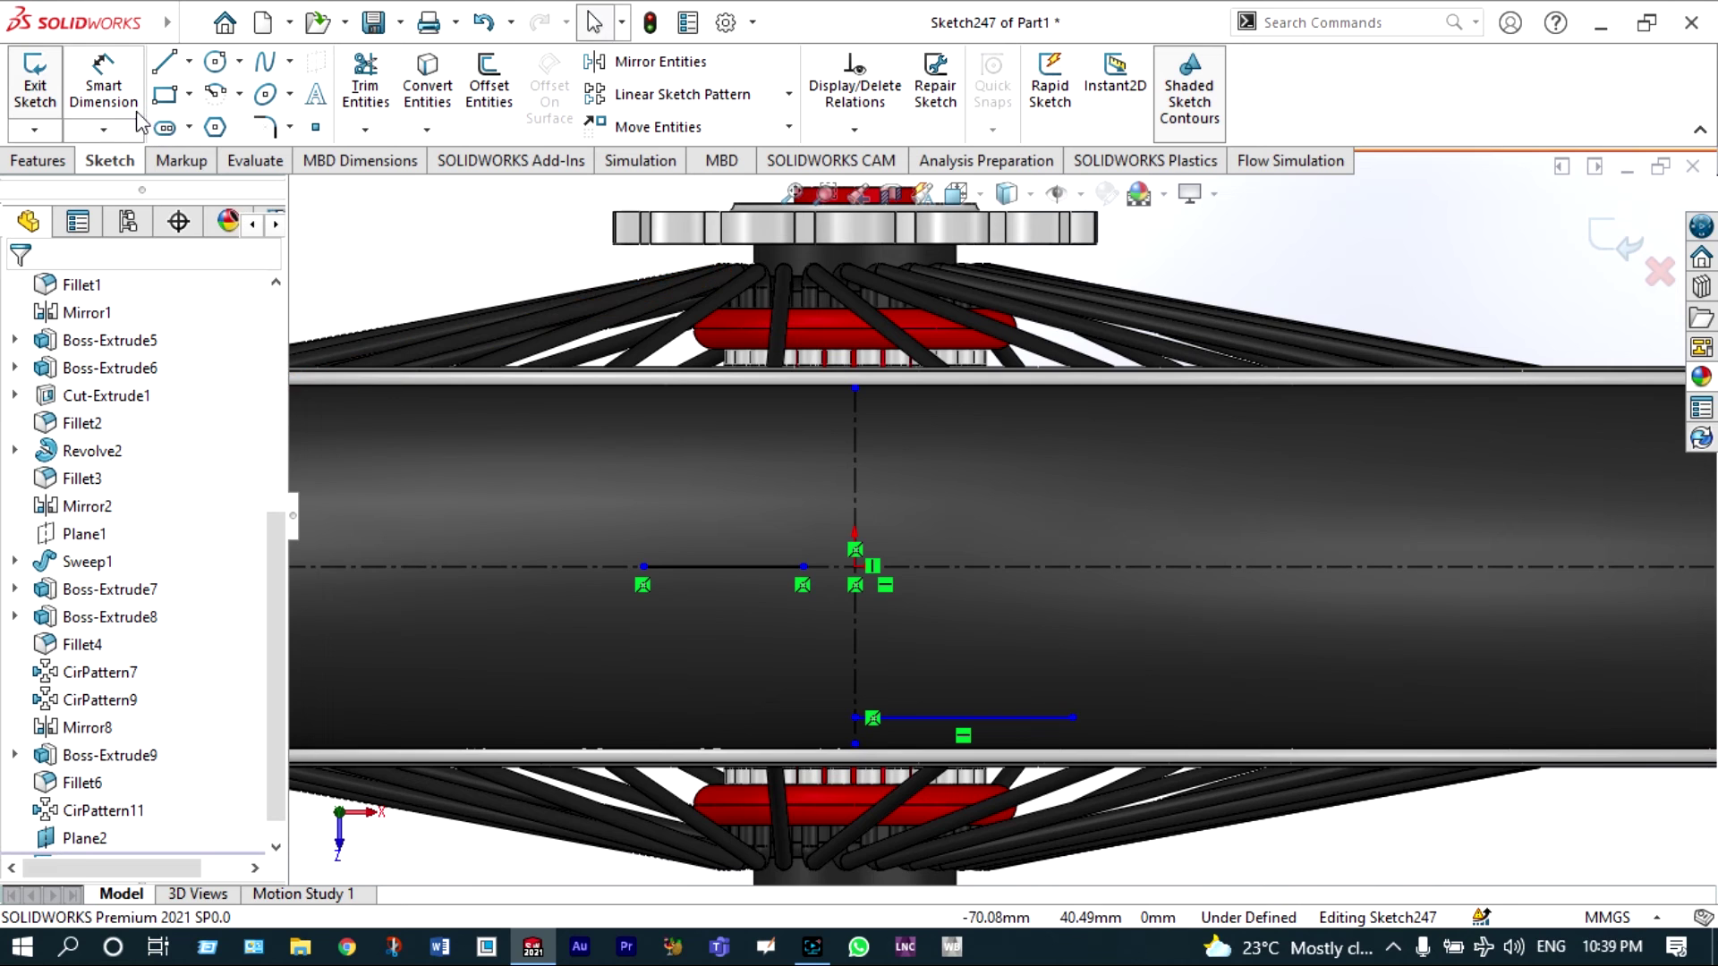
{"action": "left_click", "coordinate": [744, 565]}
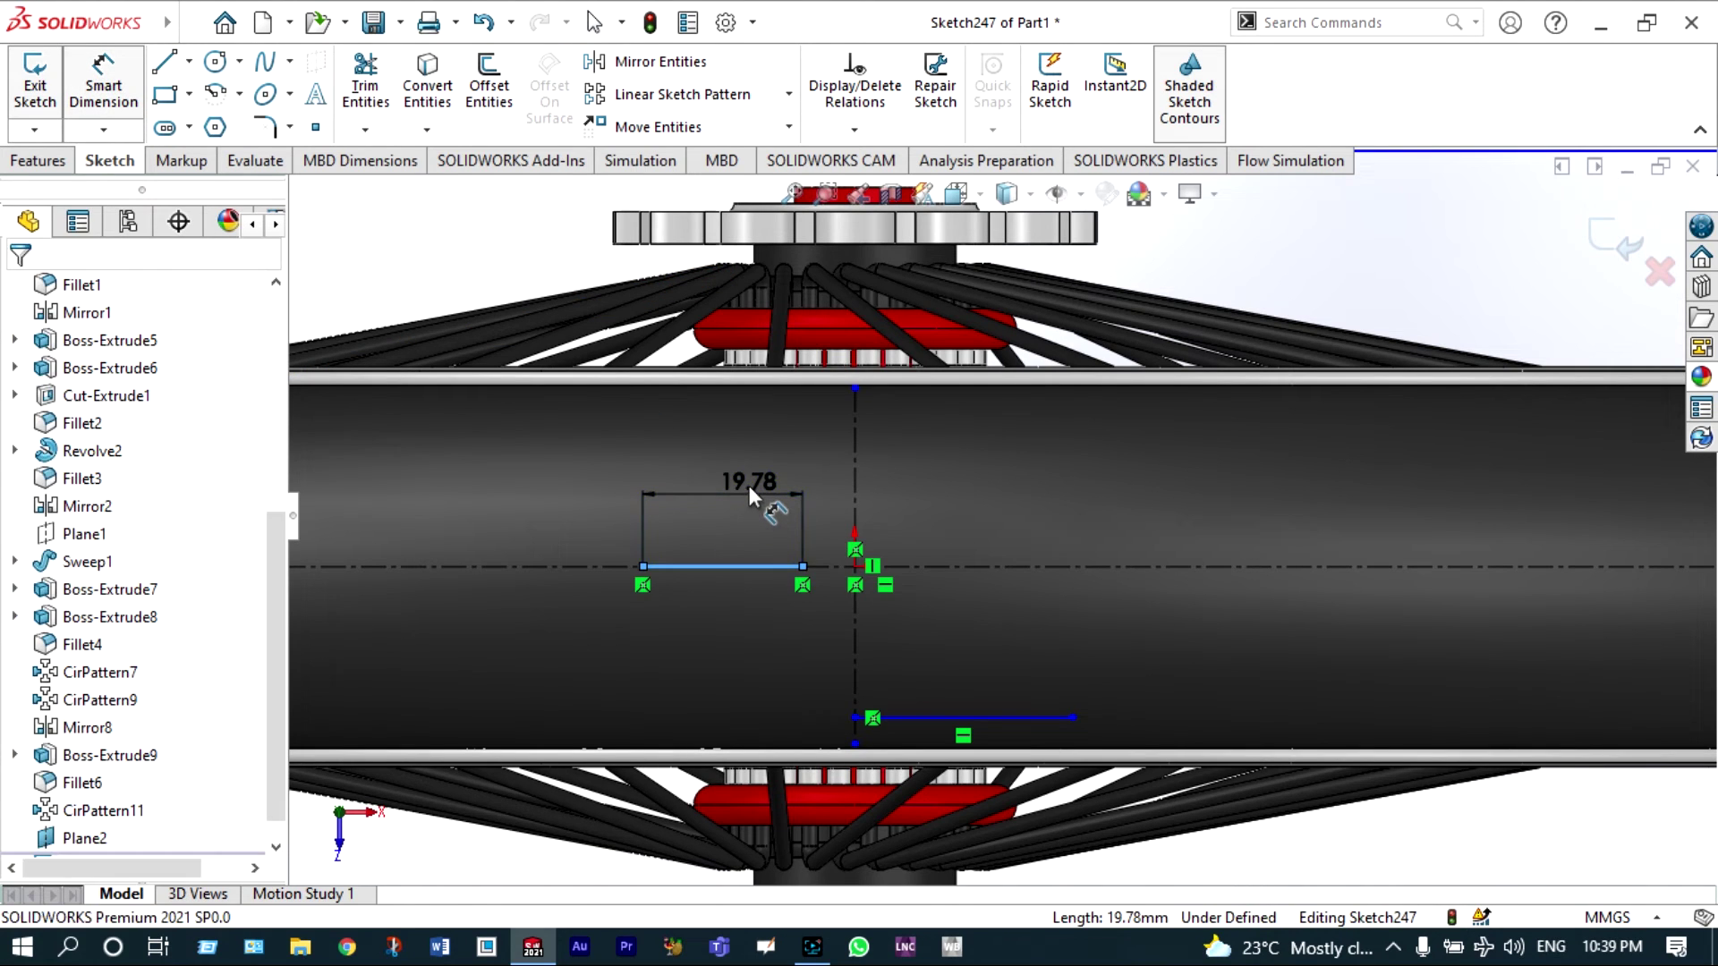
{"action": "left_click", "coordinate": [748, 486]}
{"action": "type", "text": "10"}
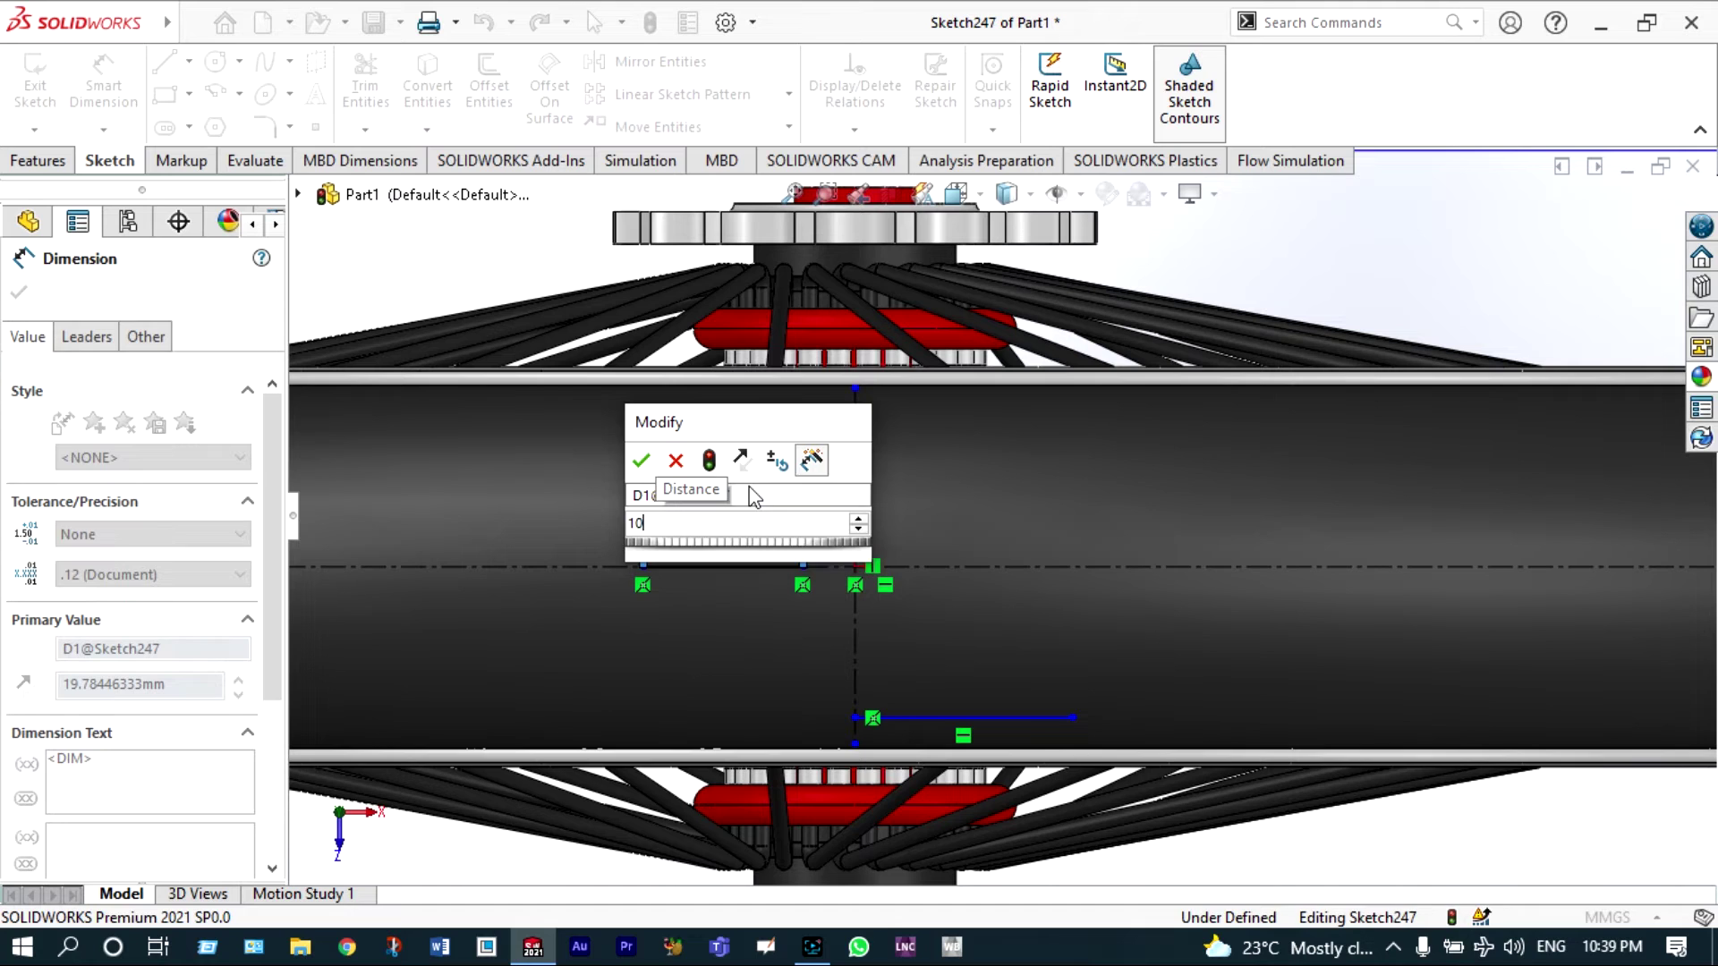
{"action": "key", "text": "Return"}
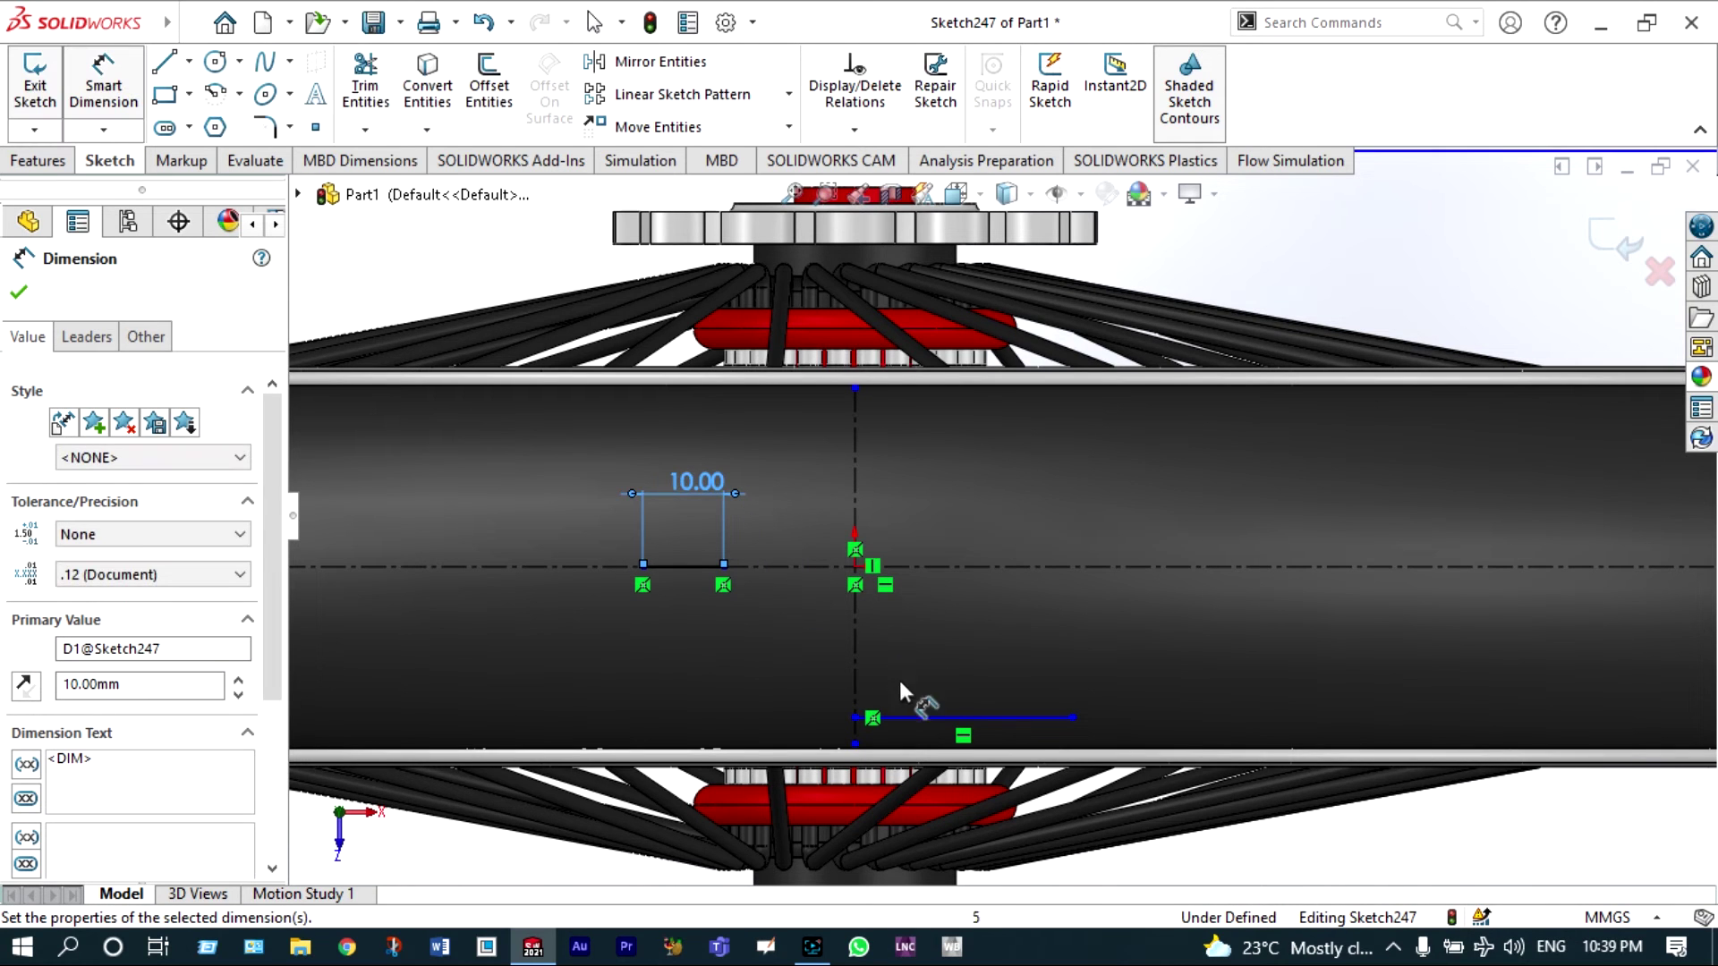
- Dimension the lower horizontal line that starts on the vertical centerline to a length of 5 mm
{"action": "left_click", "coordinate": [920, 716]}
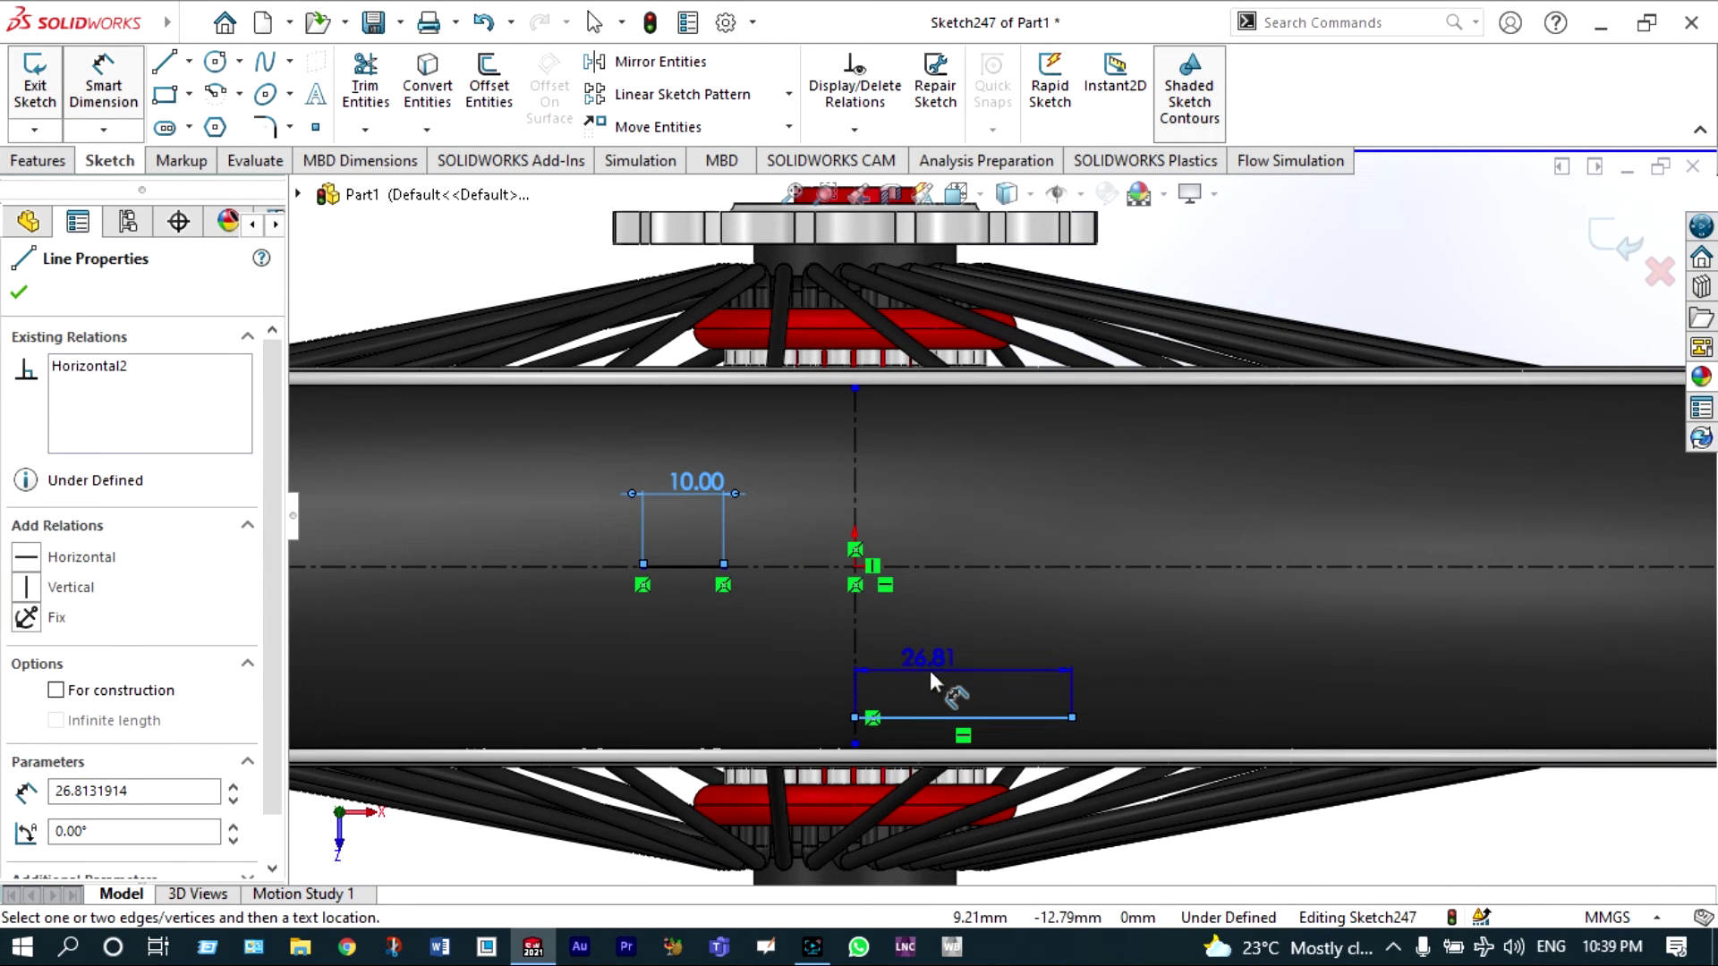
{"action": "left_click", "coordinate": [930, 672]}
{"action": "type", "text": "5"}
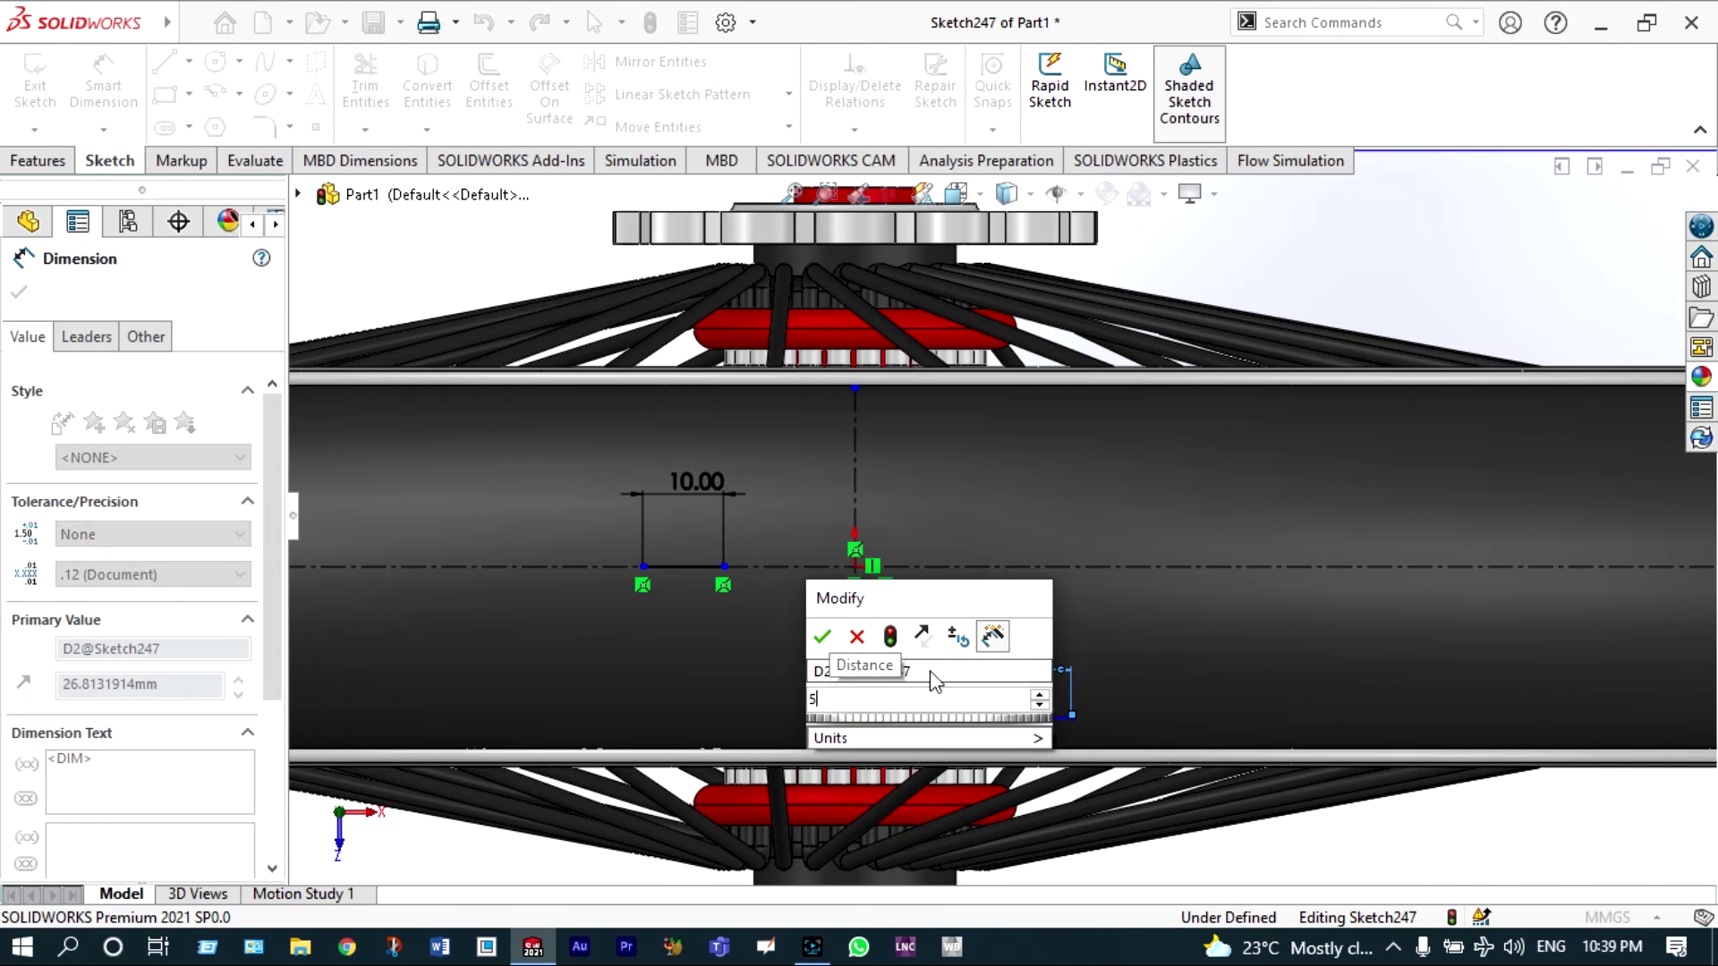
{"action": "key", "text": "Return"}
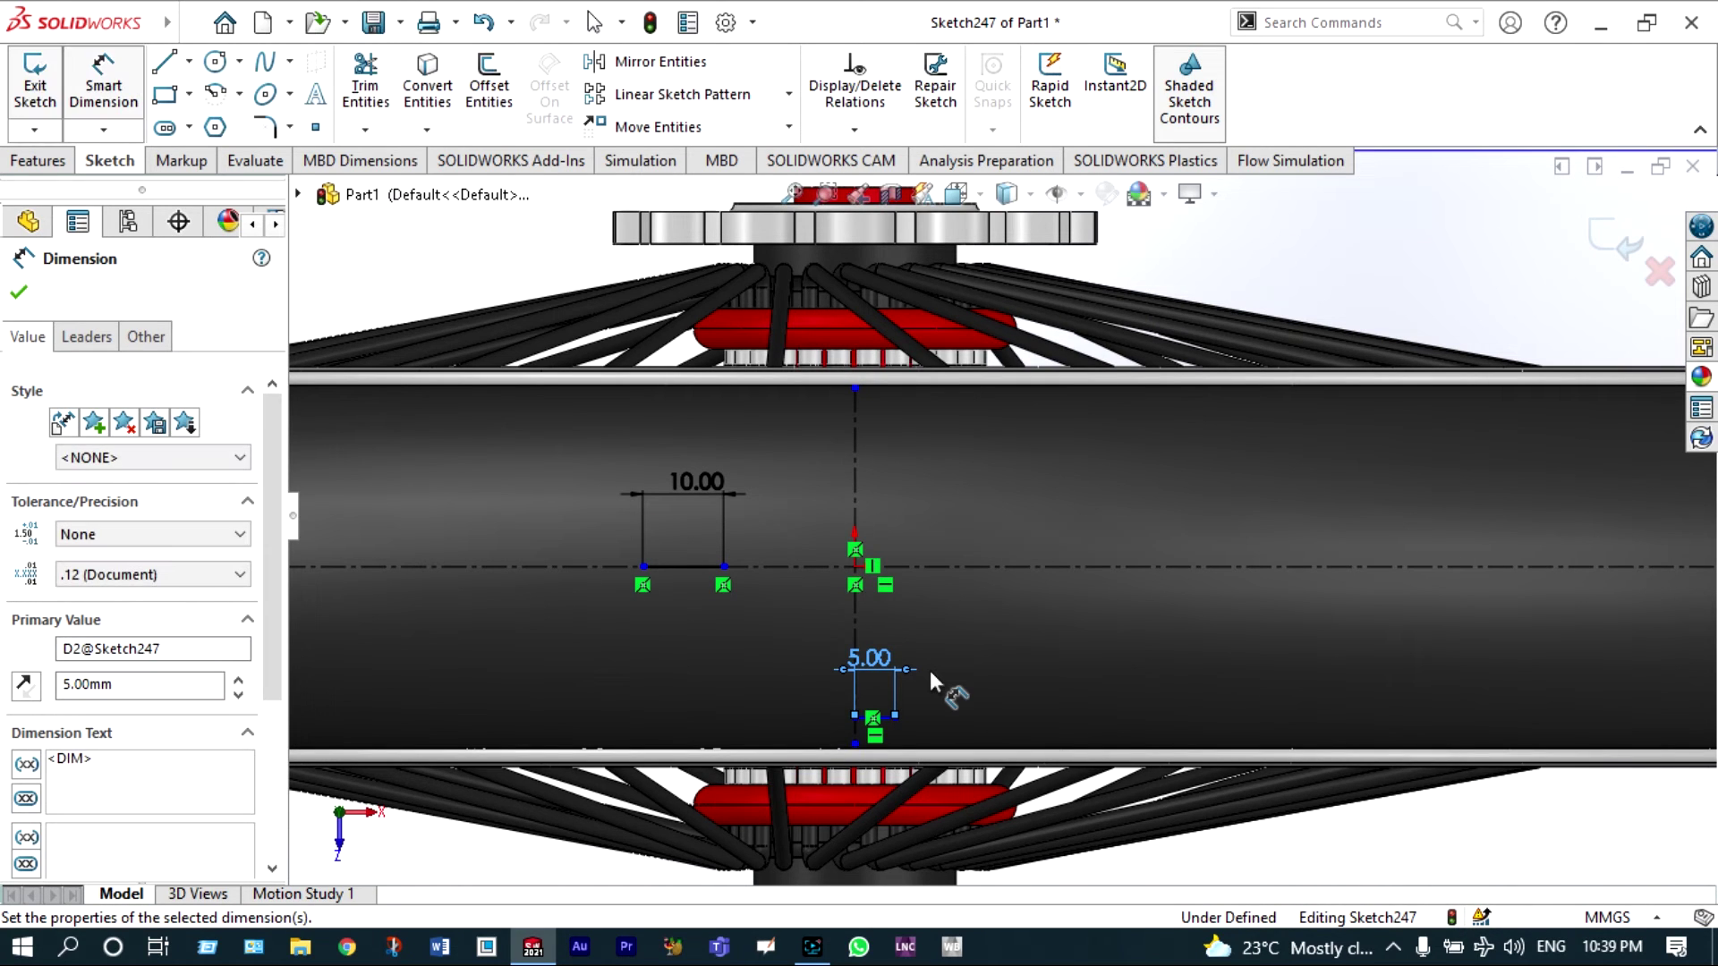
- Dimension the distance from the inner end of the 10 mm line to the origin as 15 mm
{"action": "left_click", "coordinate": [726, 566]}
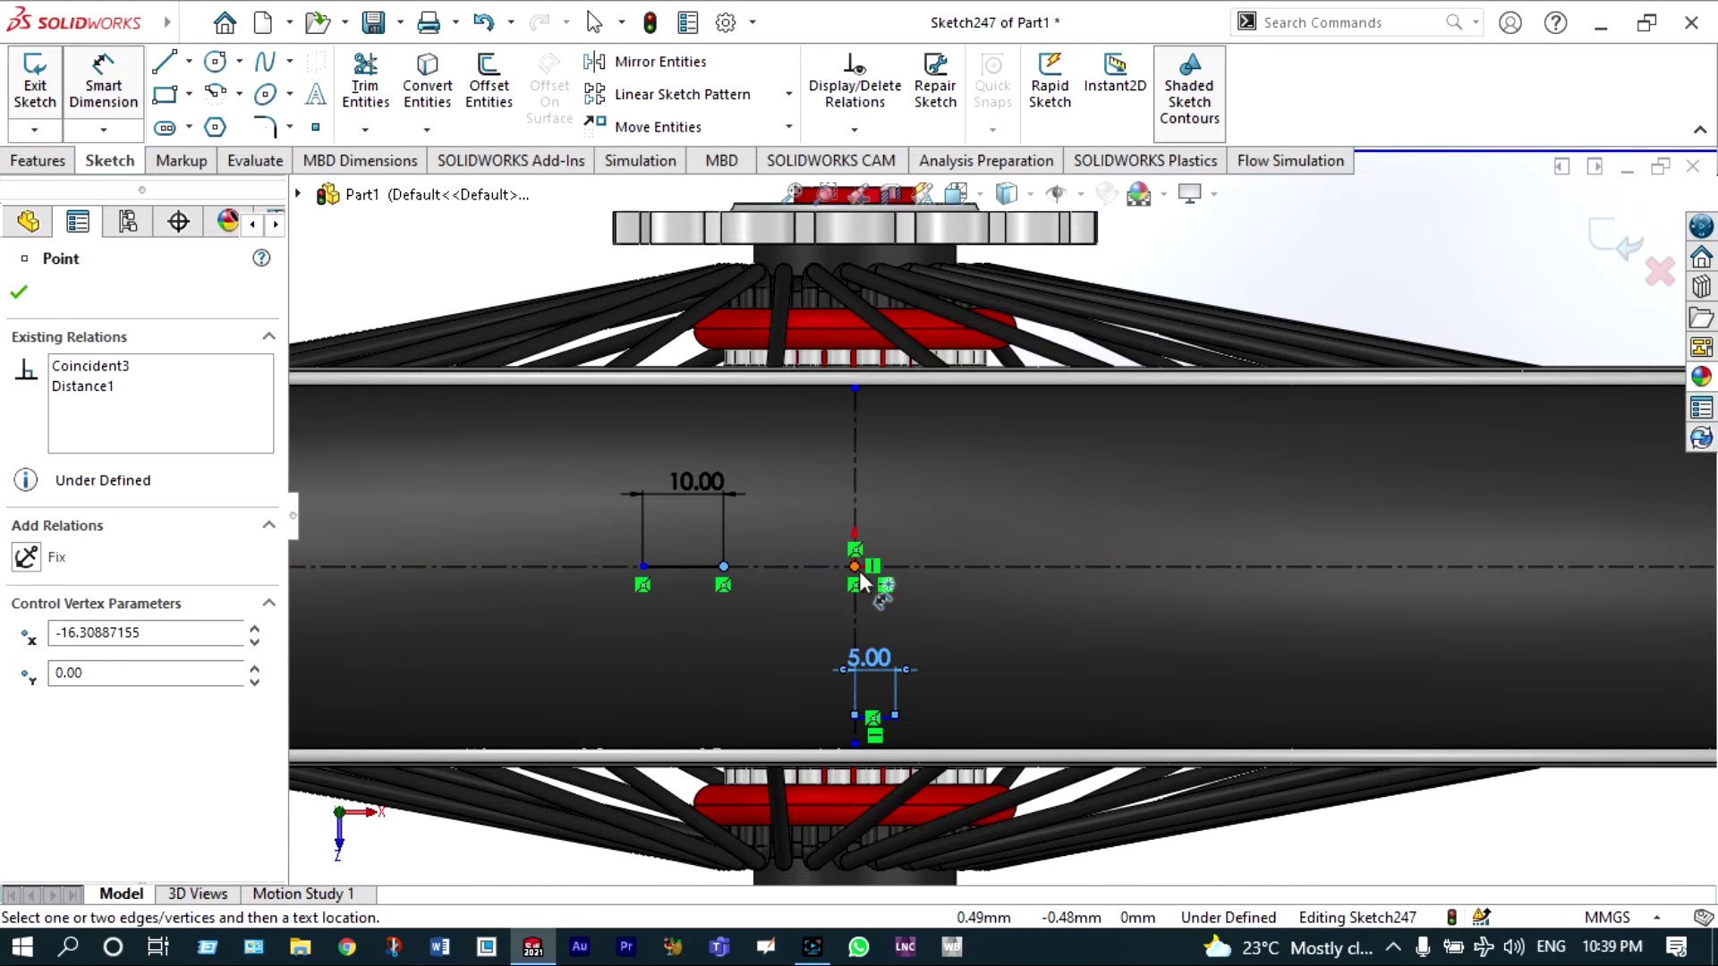
{"action": "left_click", "coordinate": [856, 571]}
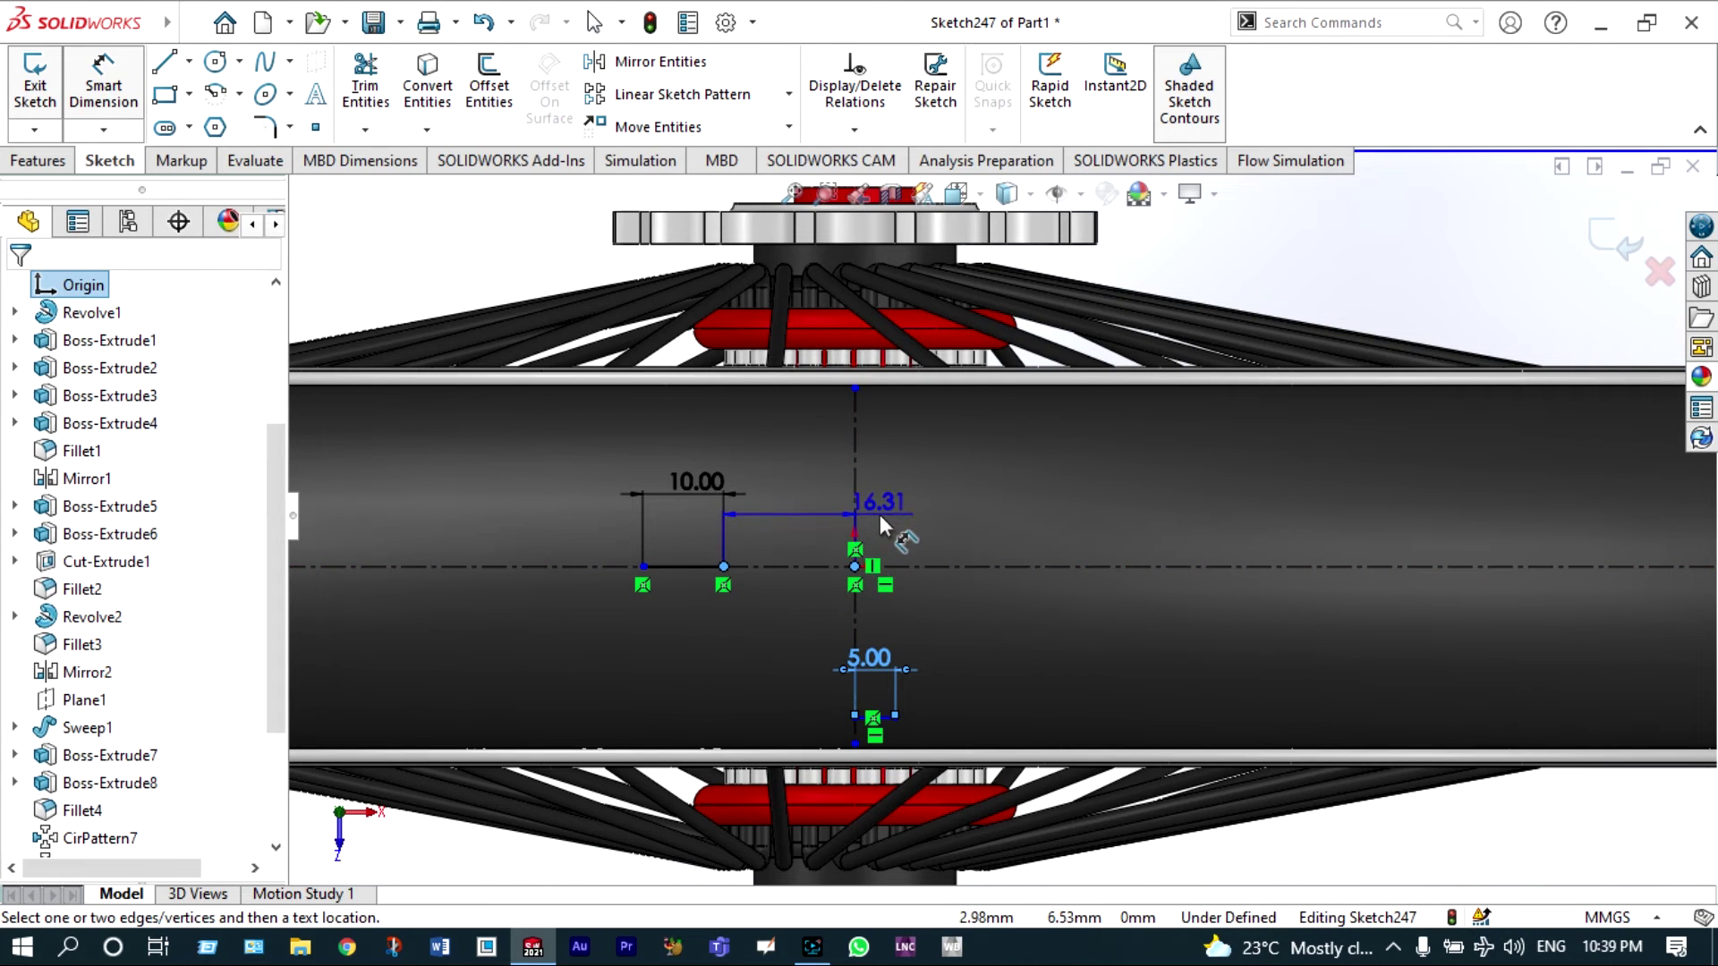
{"action": "left_click", "coordinate": [879, 514]}
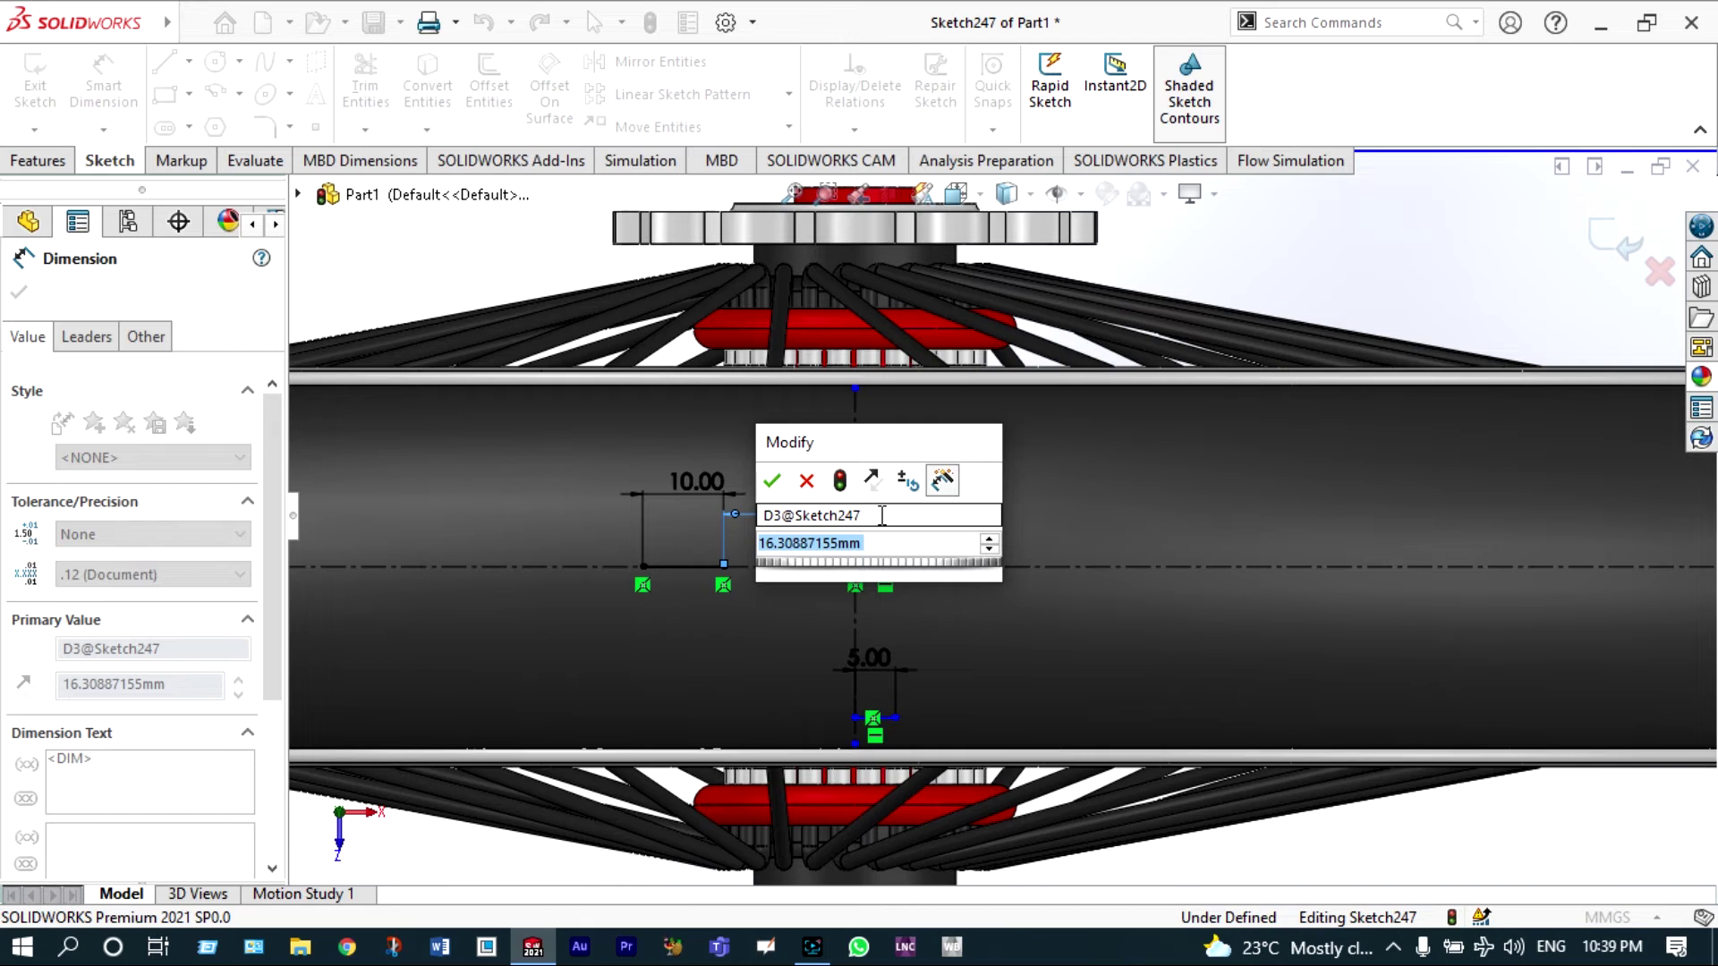
{"action": "type", "text": "15"}
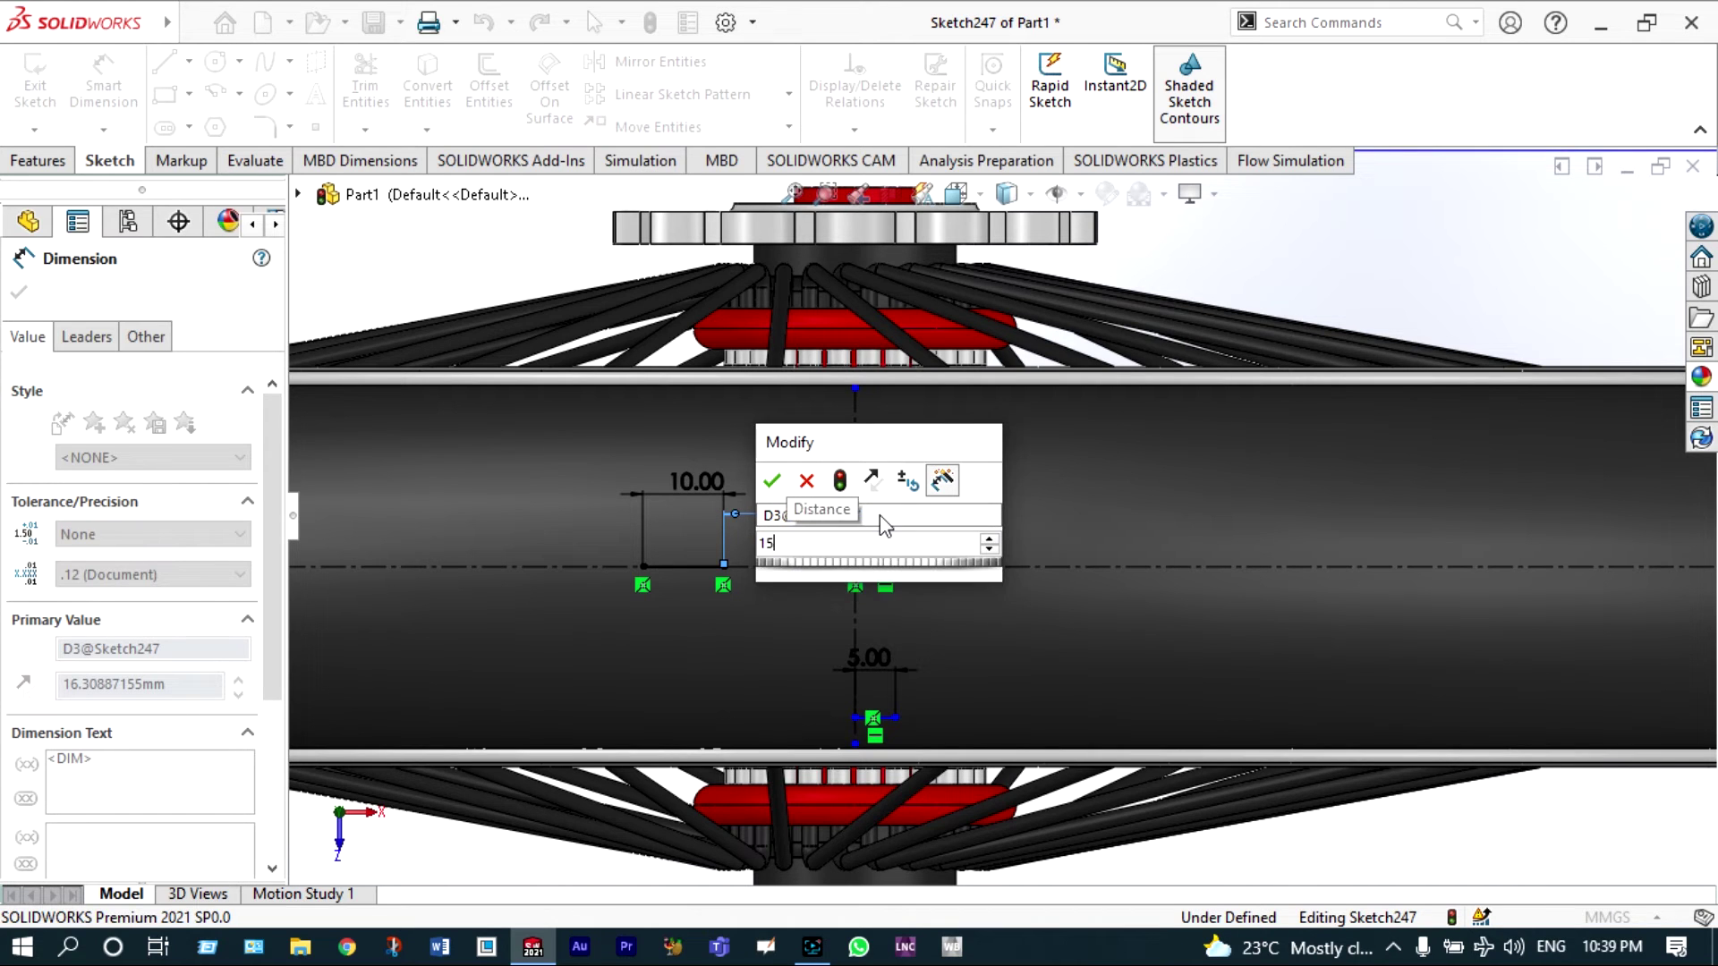
{"action": "key", "text": "Return"}
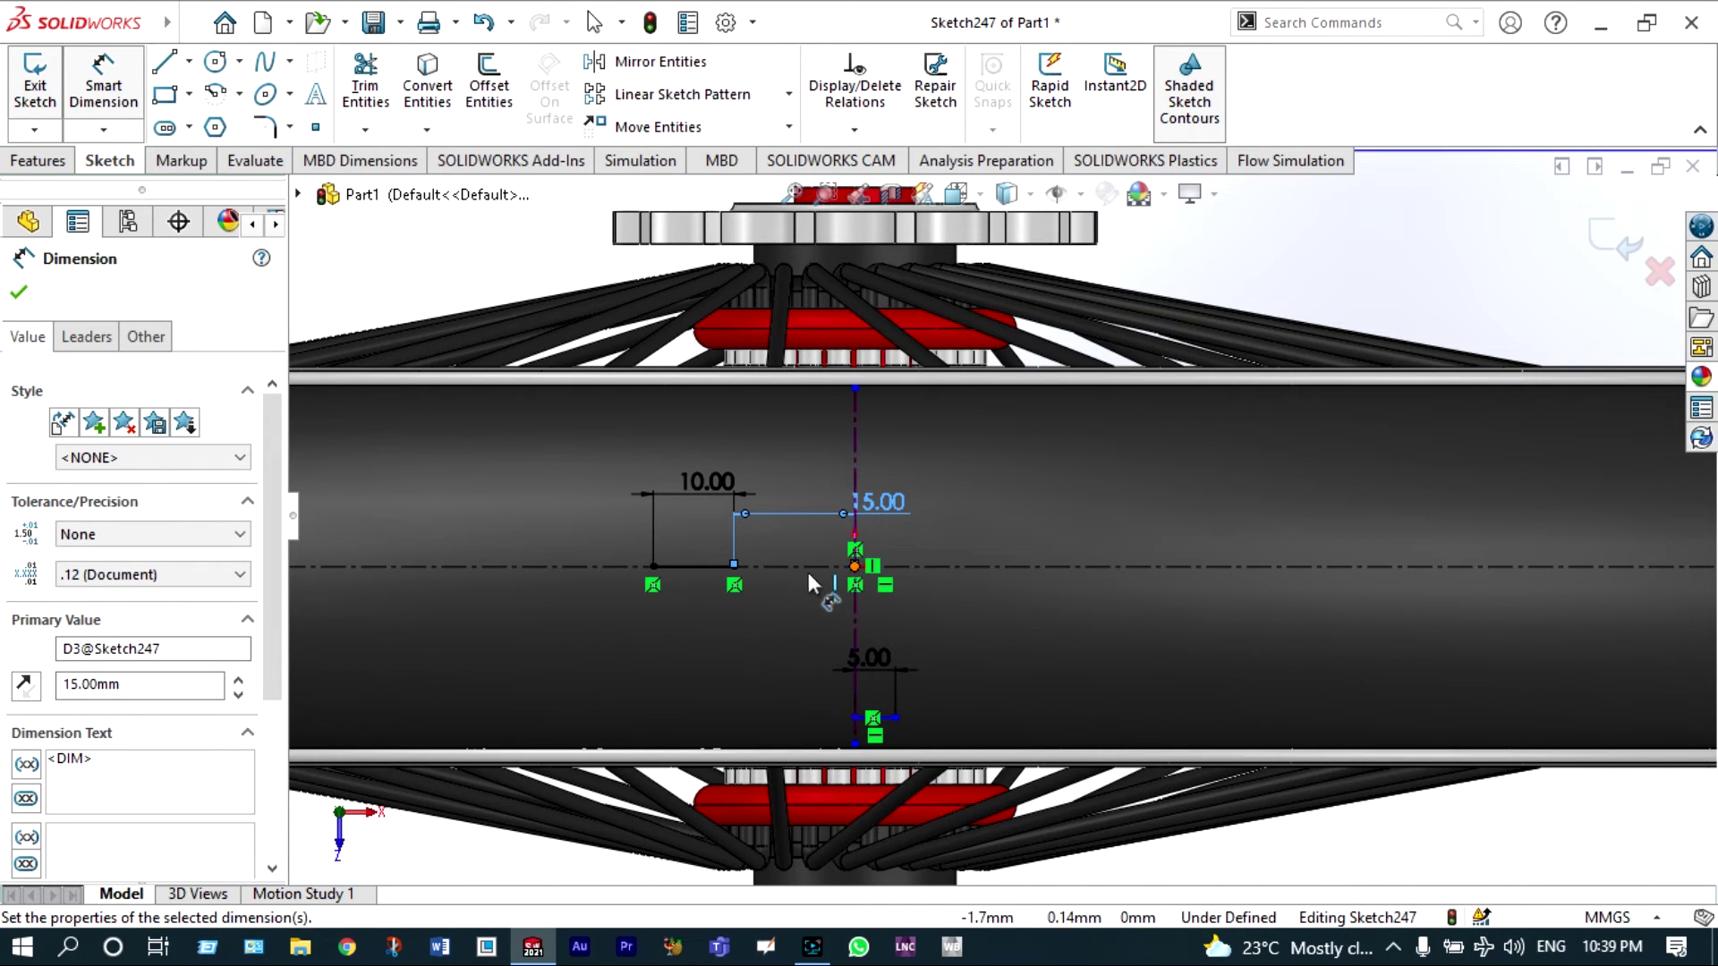
- Draw two two-point splines joining the inner and outer ends of the 10 mm line to the matching ends of the lower 5 mm line
{"action": "scroll", "coordinate": [808, 573], "scroll_direction": "down", "scroll_amount": 3}
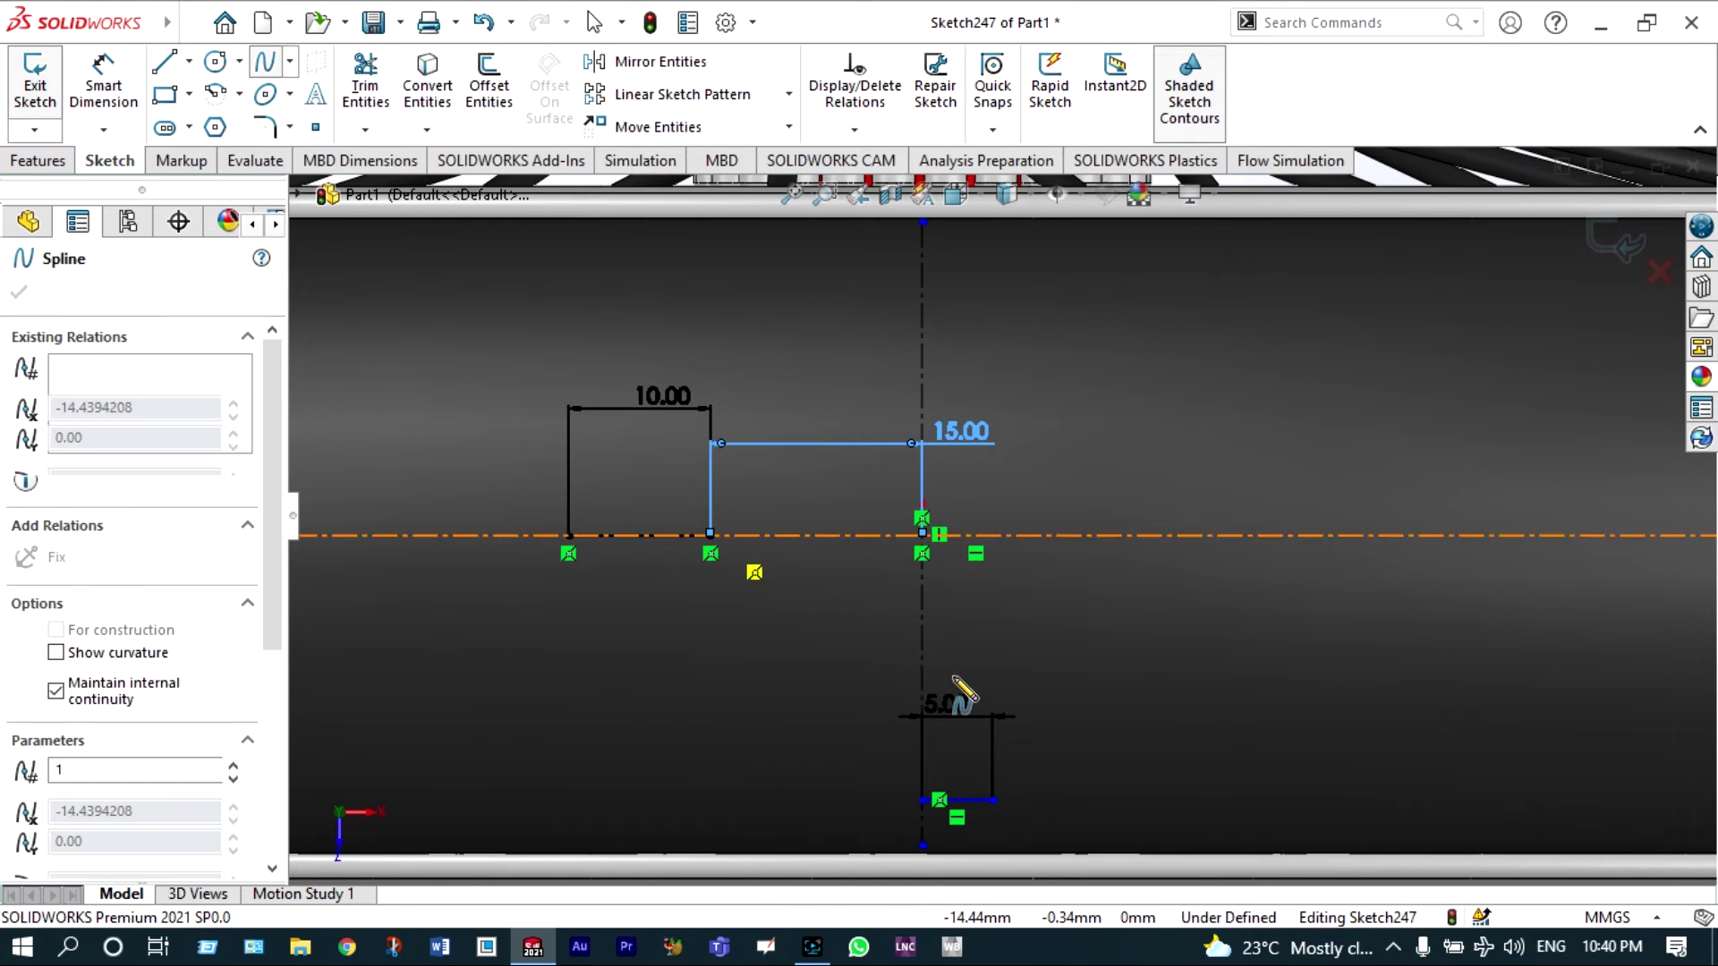
{"action": "left_click", "coordinate": [992, 800]}
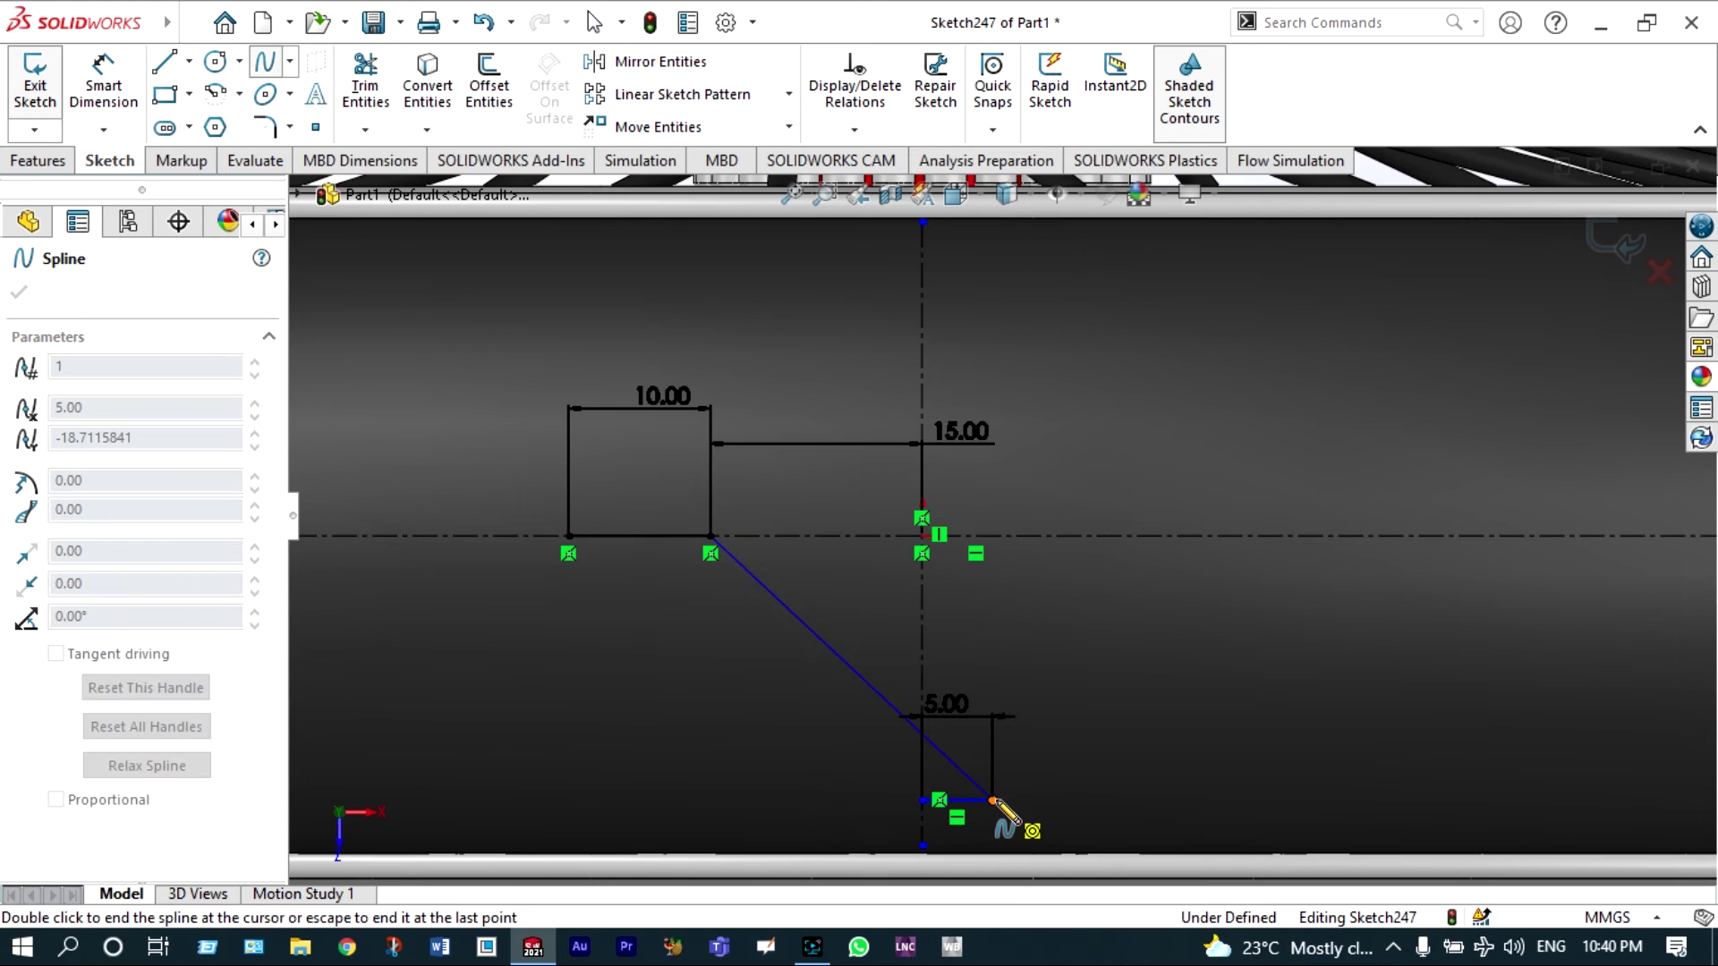
{"action": "key", "text": "Escape"}
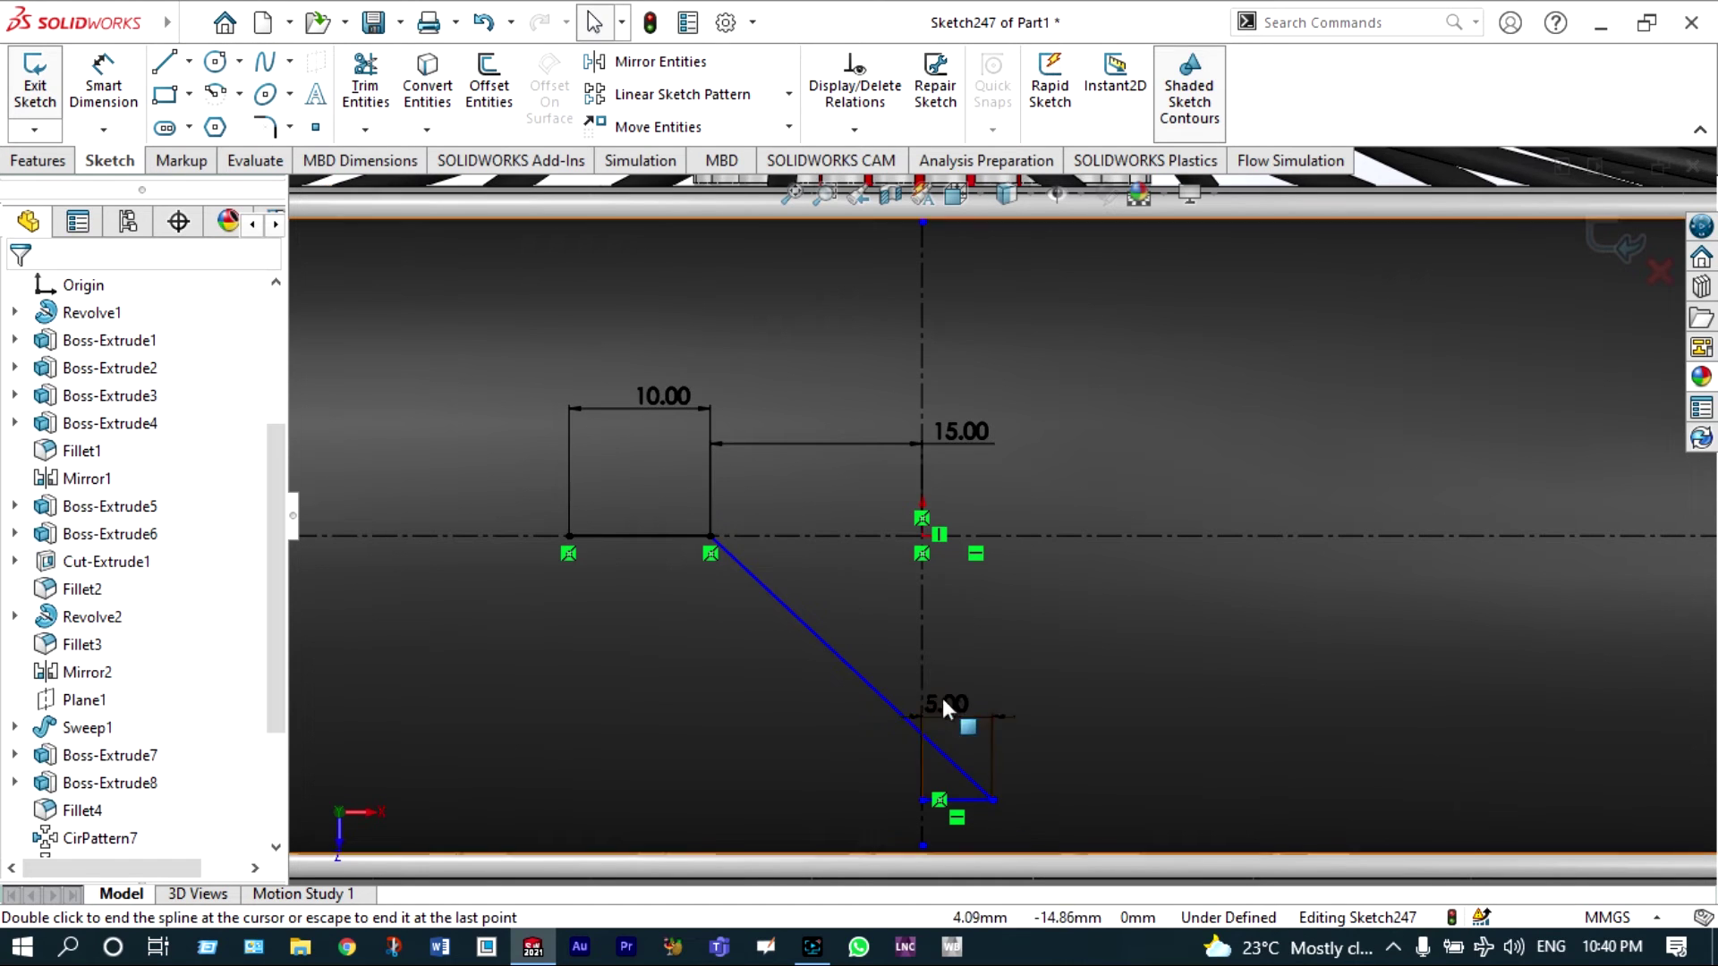
{"action": "left_click", "coordinate": [265, 63]}
{"action": "left_click", "coordinate": [569, 536]}
{"action": "left_click", "coordinate": [923, 800]}
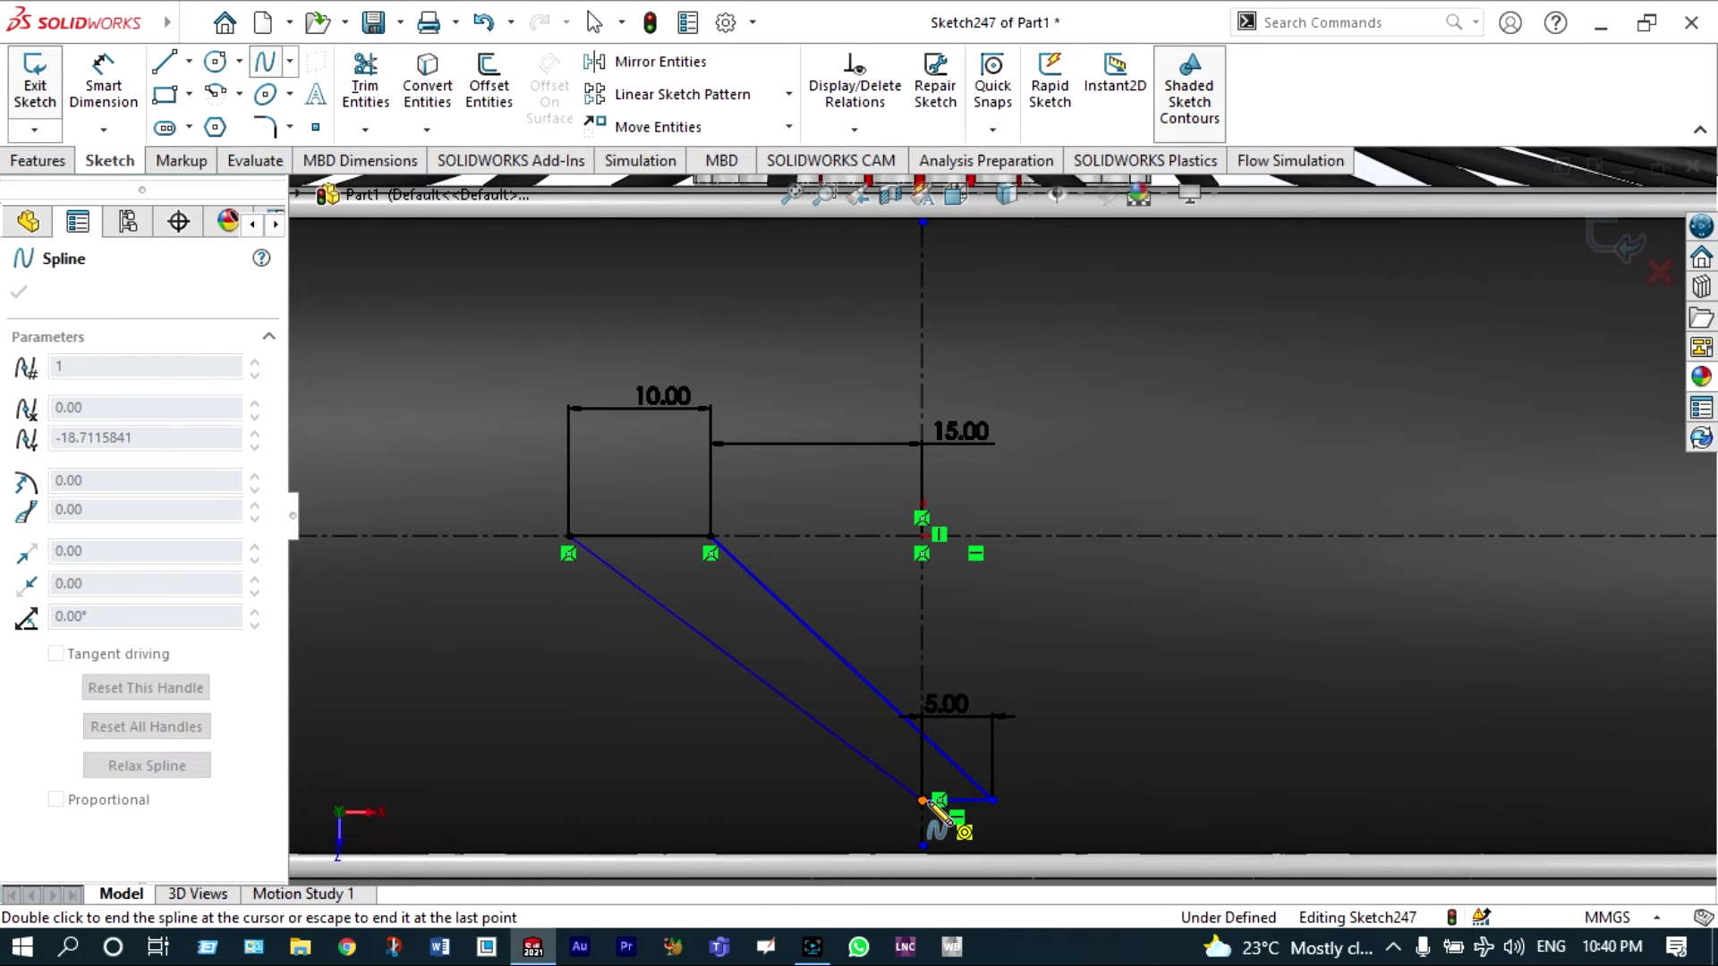
{"action": "key", "text": "Escape"}
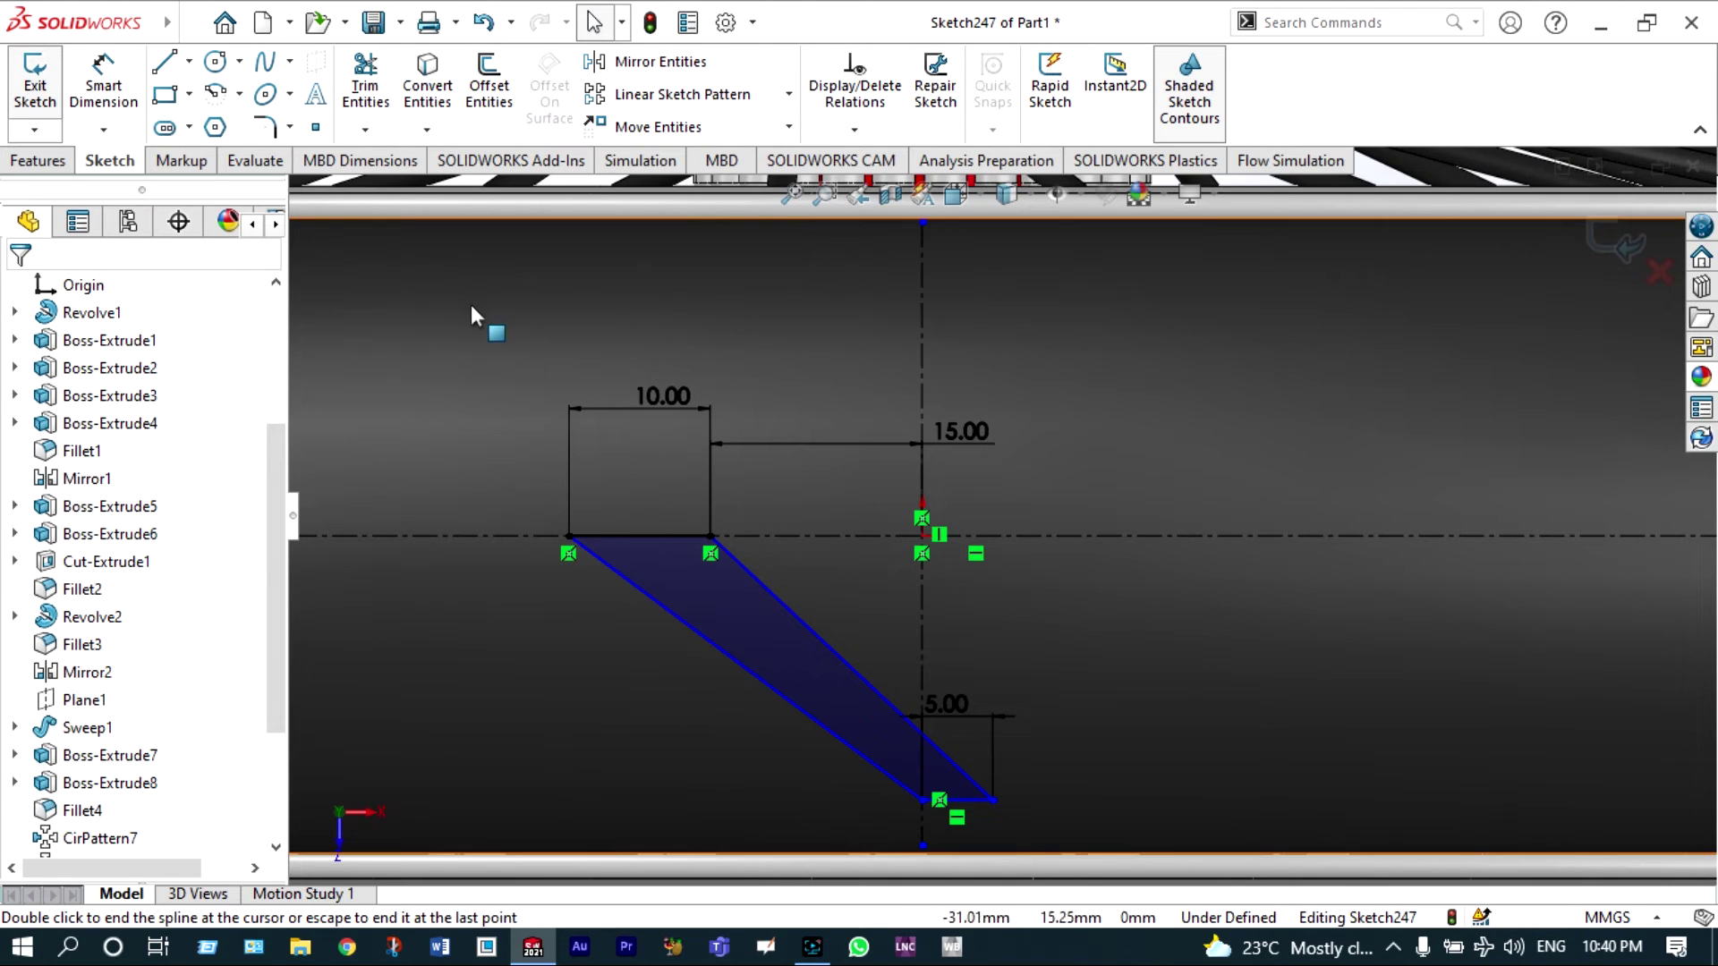
- Bend both splines outward and downward with their tangent handles, so the tread profile curves towards the lower 5 mm line
{"action": "left_click", "coordinate": [730, 673]}
{"action": "left_click_drag", "start_coordinate": [718, 651], "coordinate": [625, 657]}
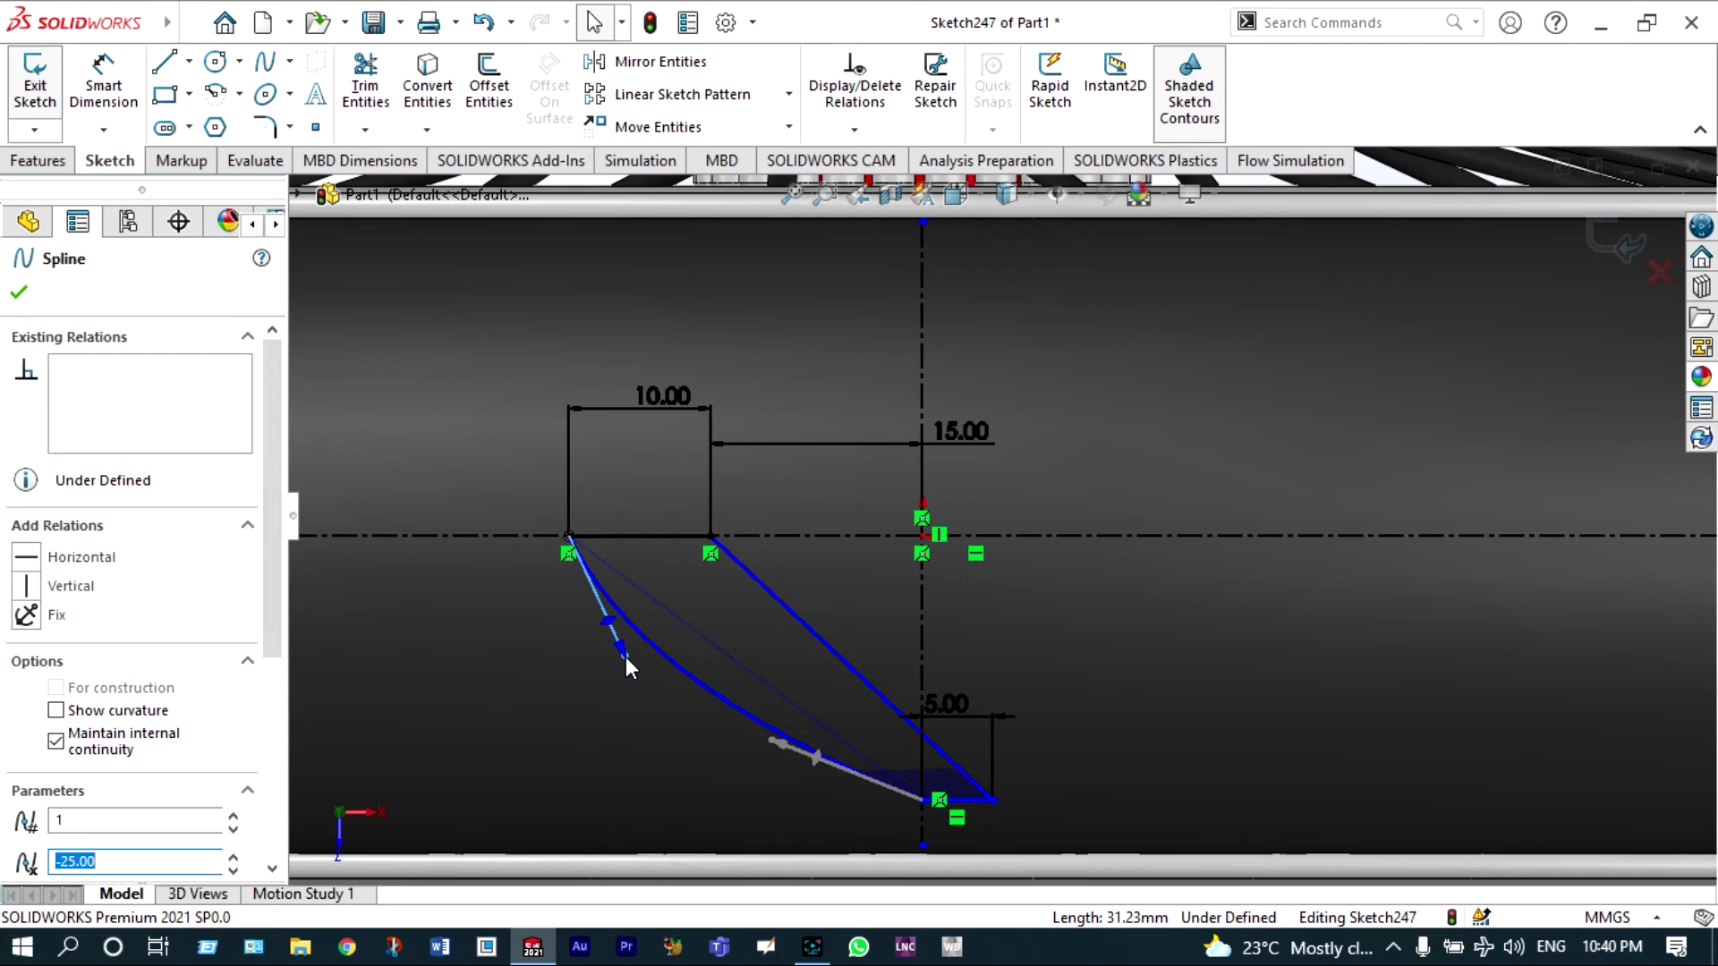
{"action": "left_click", "coordinate": [845, 673]}
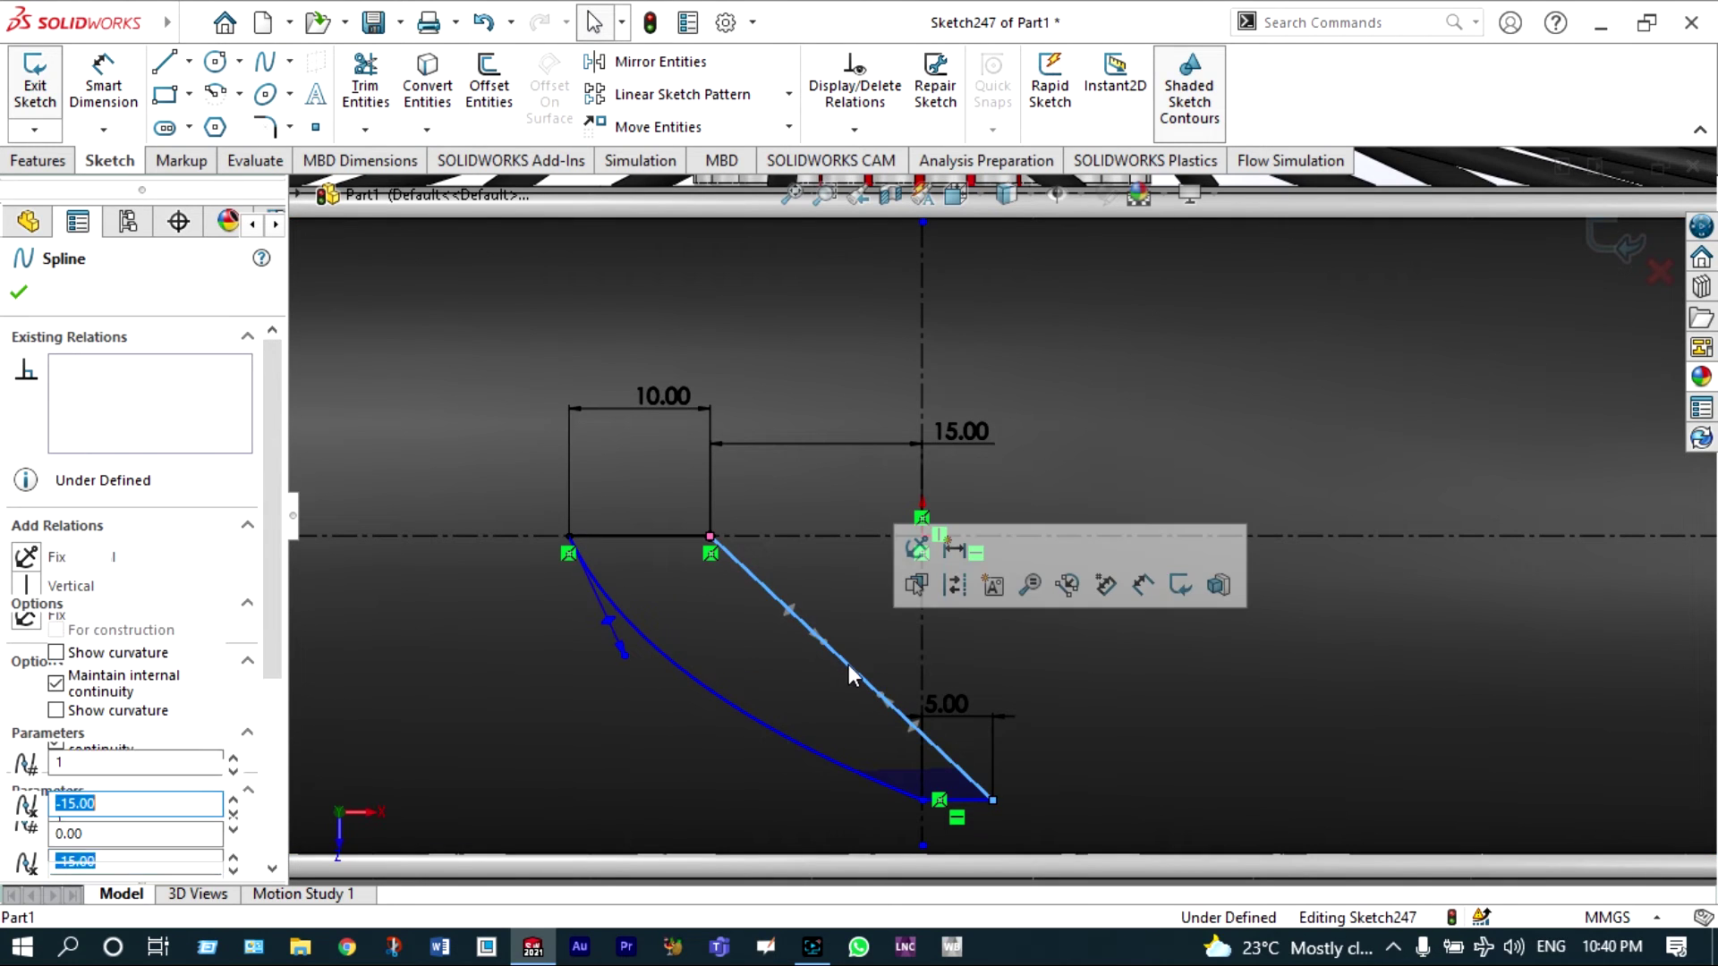
{"action": "left_click_drag", "start_coordinate": [881, 697], "coordinate": [843, 704]}
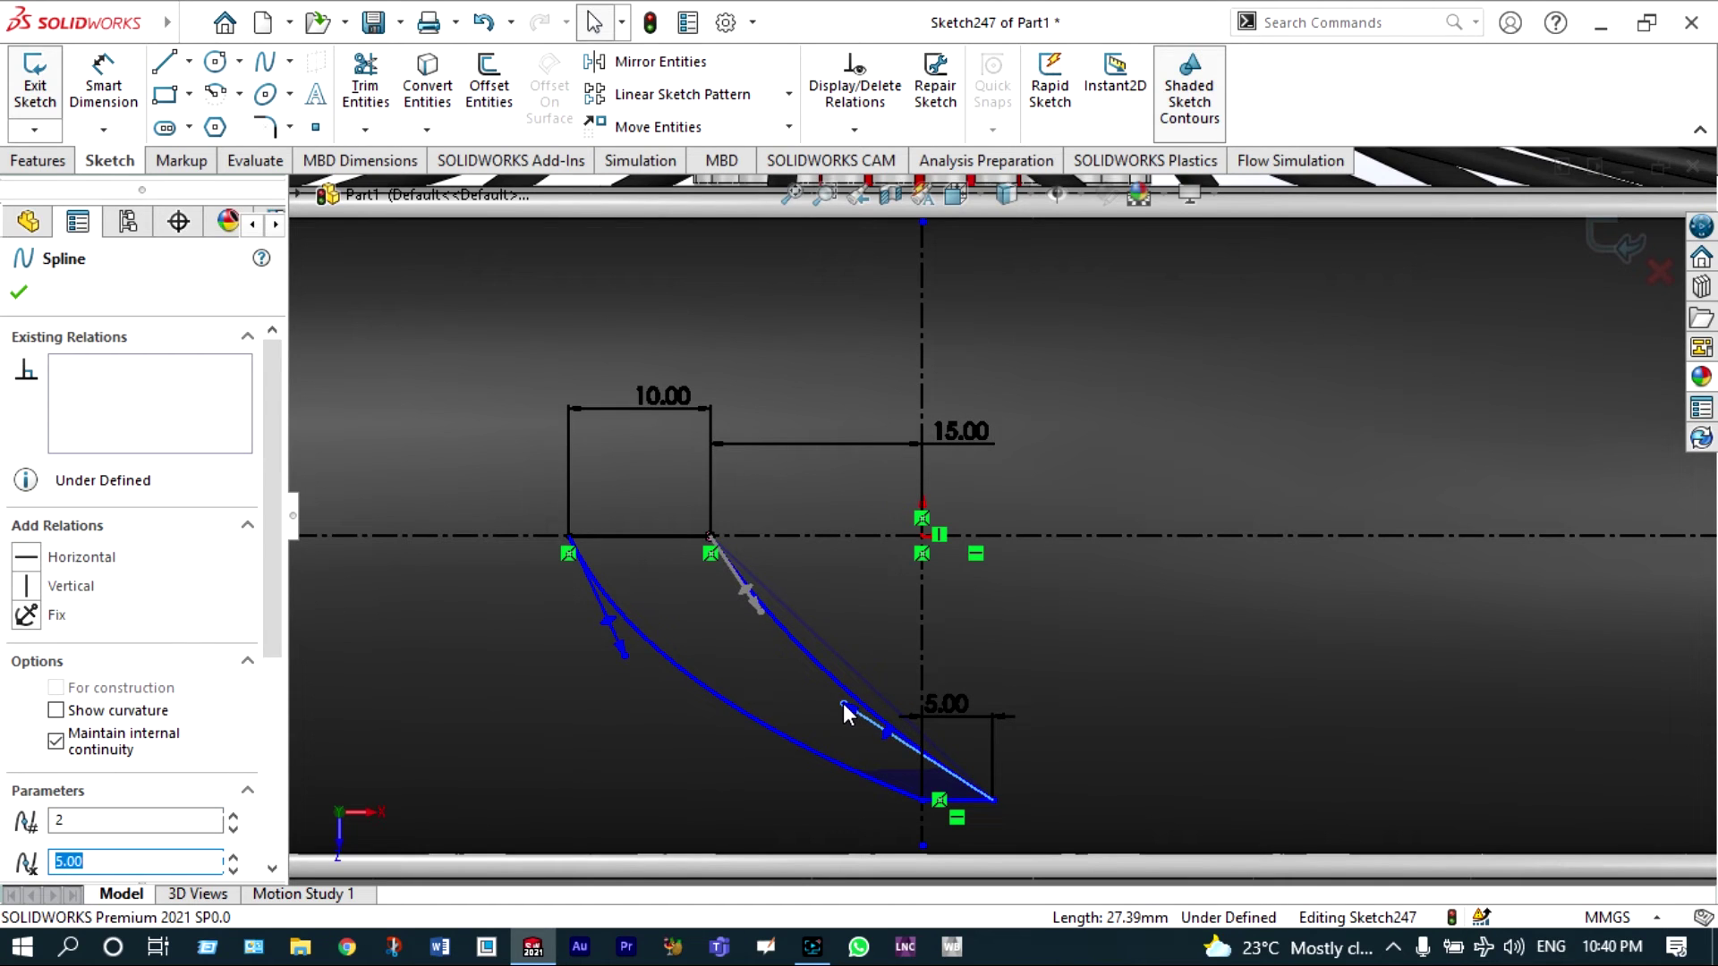
- Set the distance between the 10 mm line's inner end and the origin to 8 mm
{"action": "double_click", "coordinate": [958, 435]}
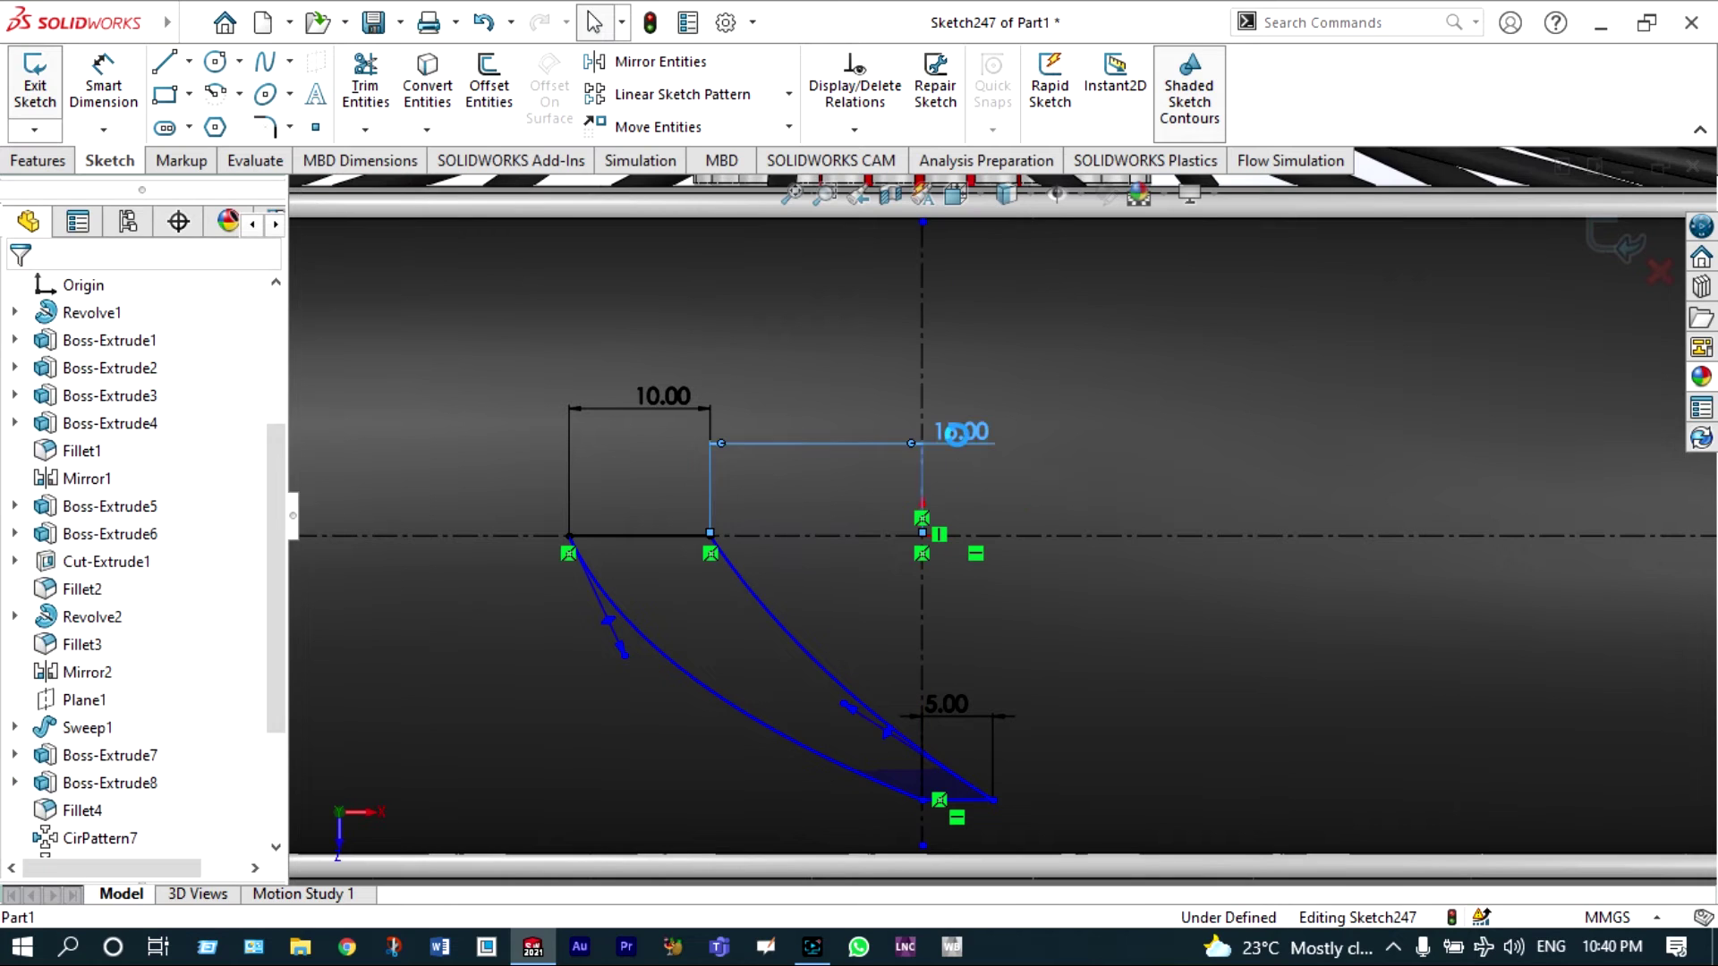
{"action": "type", "text": "10"}
{"action": "key", "text": "BackSpace"}
{"action": "key", "text": "BackSpace"}
{"action": "type", "text": "8"}
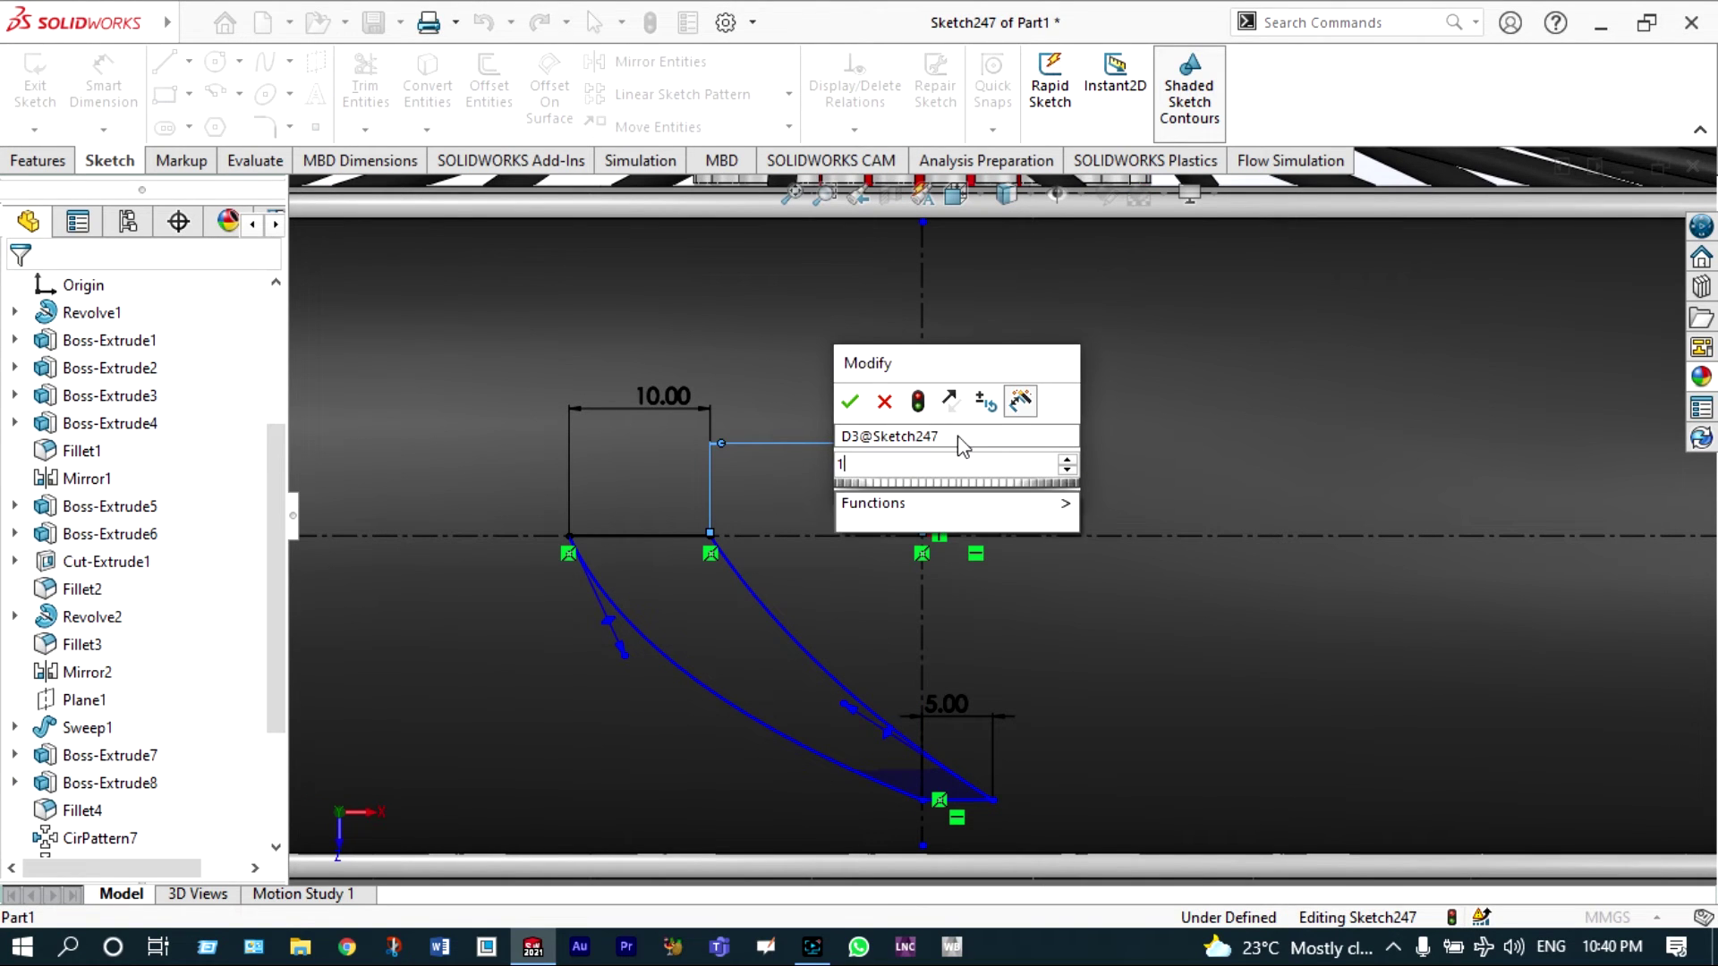
{"action": "key", "text": "Return"}
{"action": "left_click", "coordinate": [20, 294]}
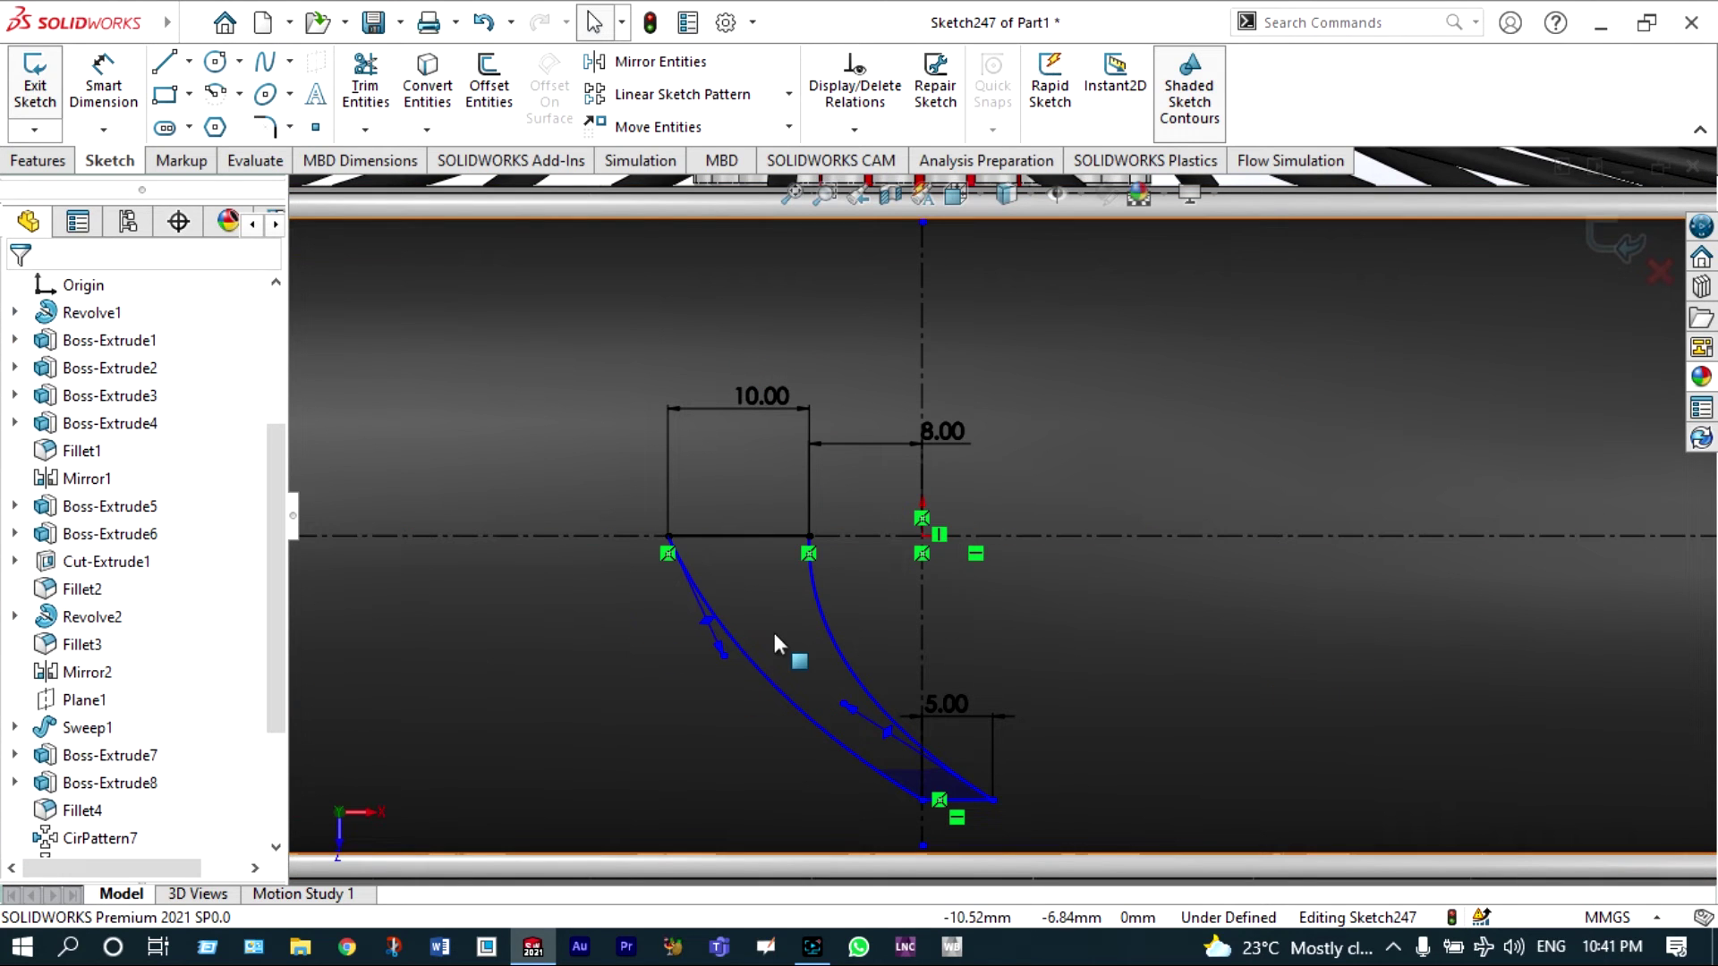
- Mirror the two splines and both short horizontal lines about the horizontal centerline, keeping the originals
{"action": "left_click", "coordinate": [652, 80]}
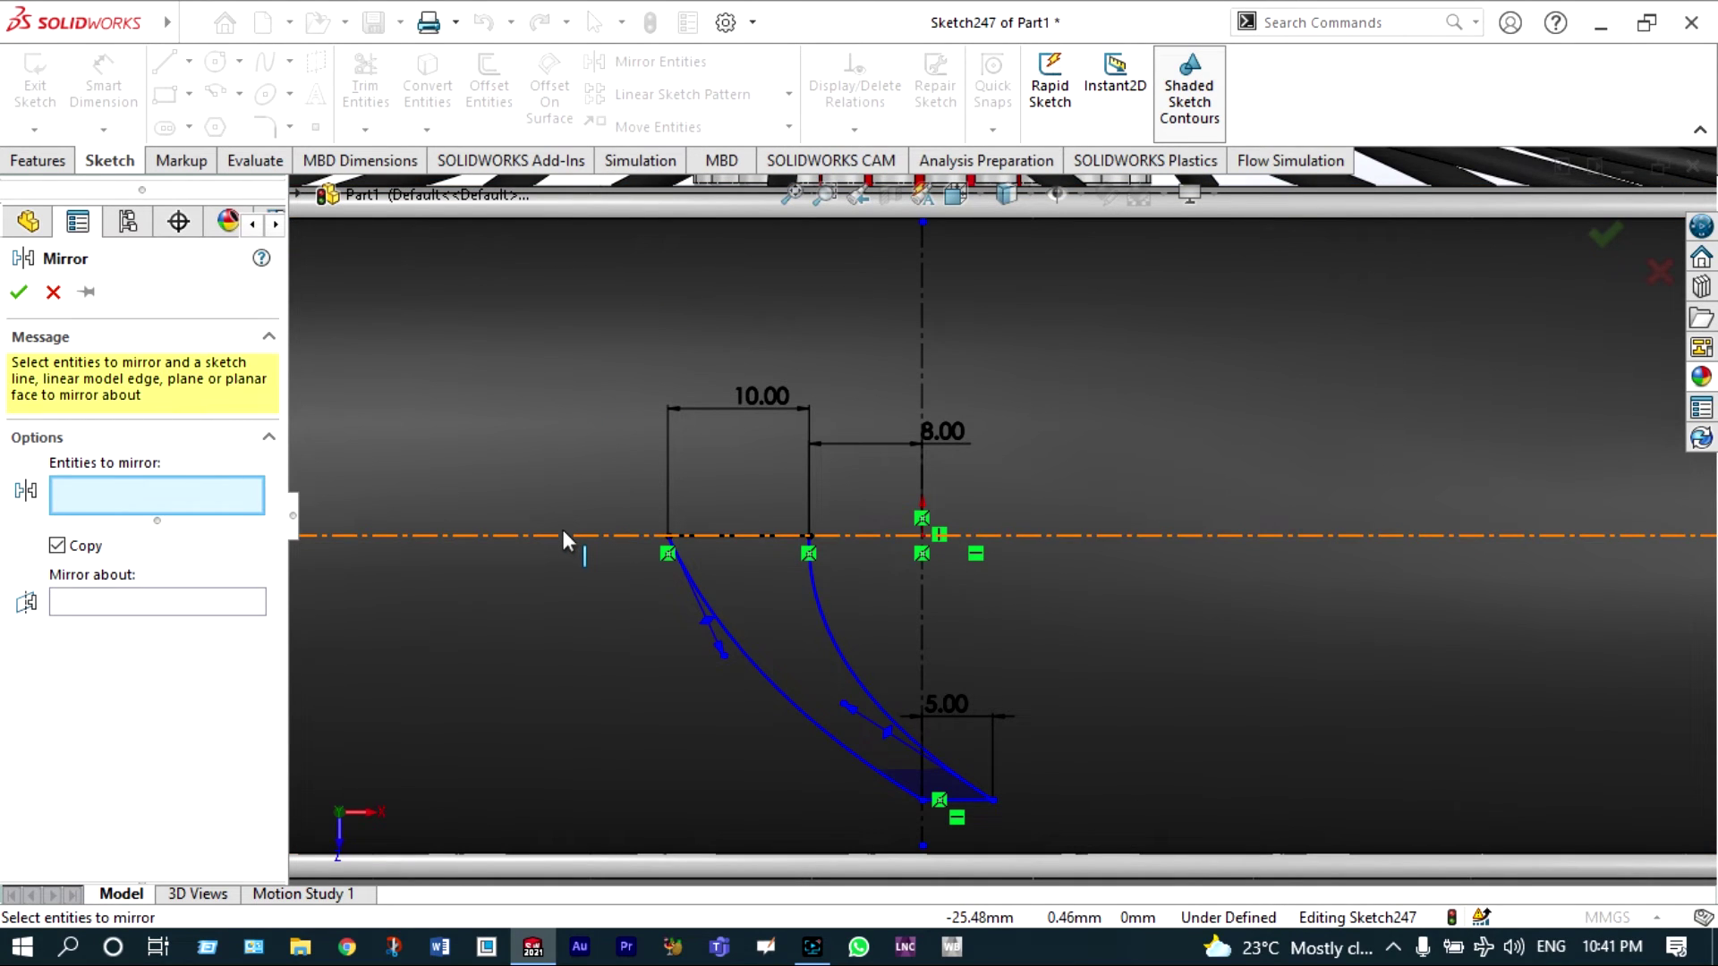
{"action": "left_click", "coordinate": [706, 538]}
{"action": "left_click", "coordinate": [771, 682]}
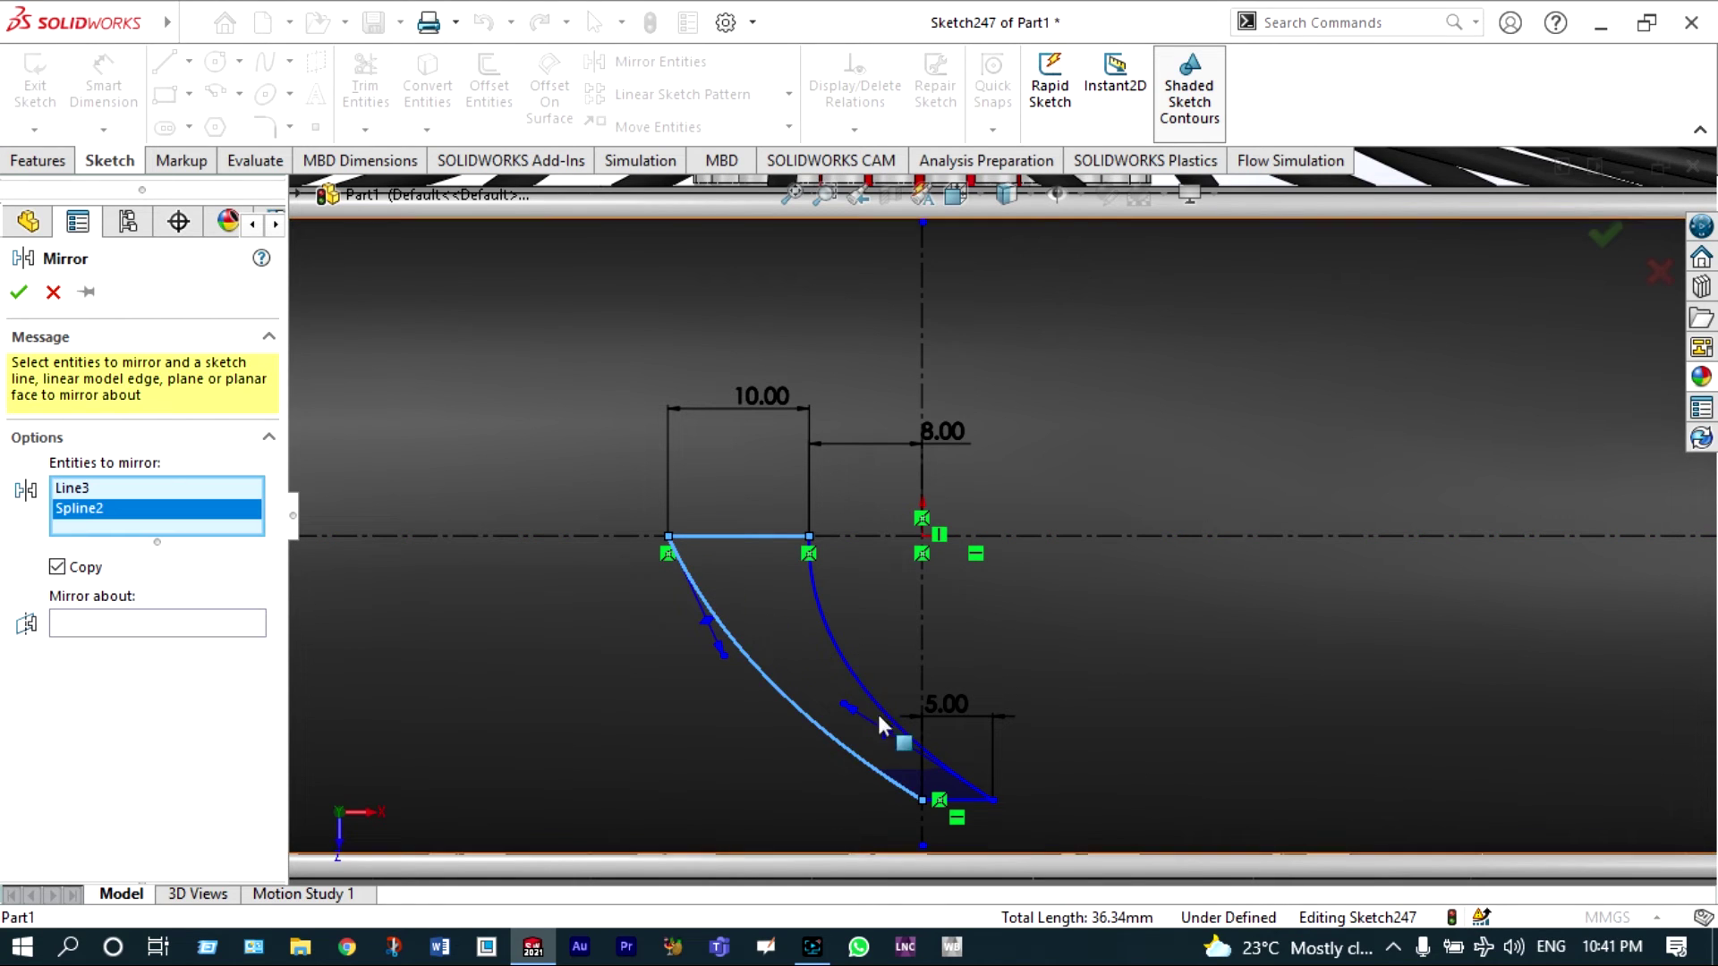
{"action": "left_click", "coordinate": [957, 801]}
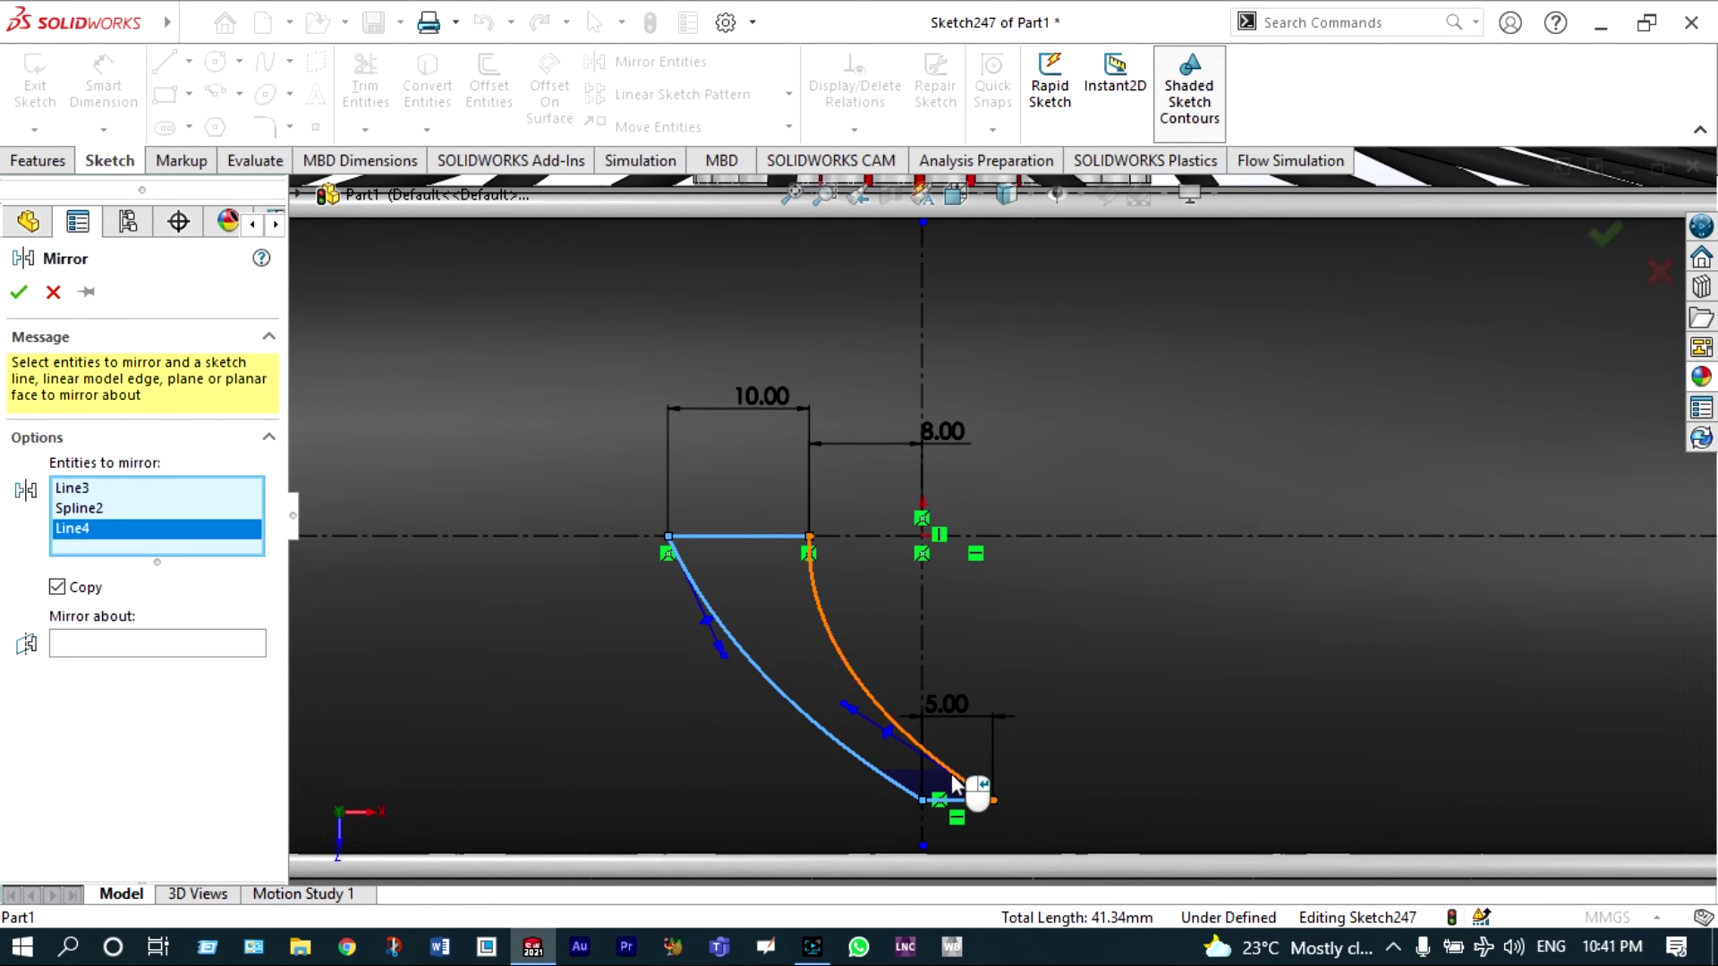
{"action": "left_click", "coordinate": [952, 781]}
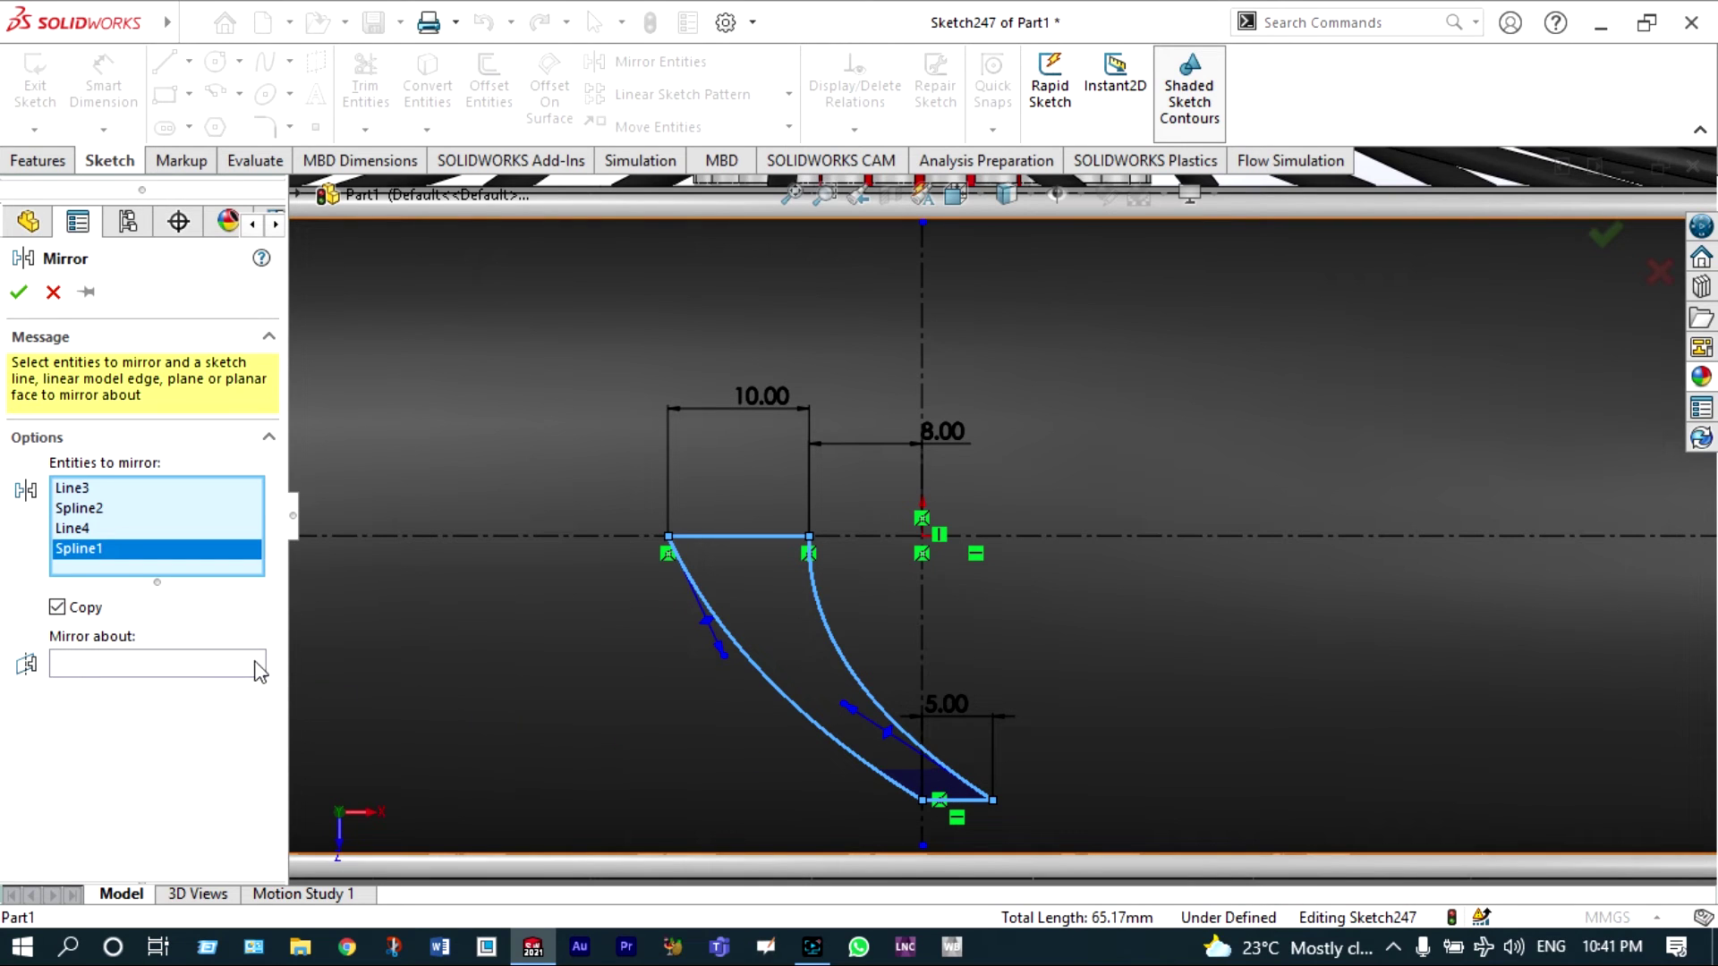
{"action": "left_click", "coordinate": [214, 671]}
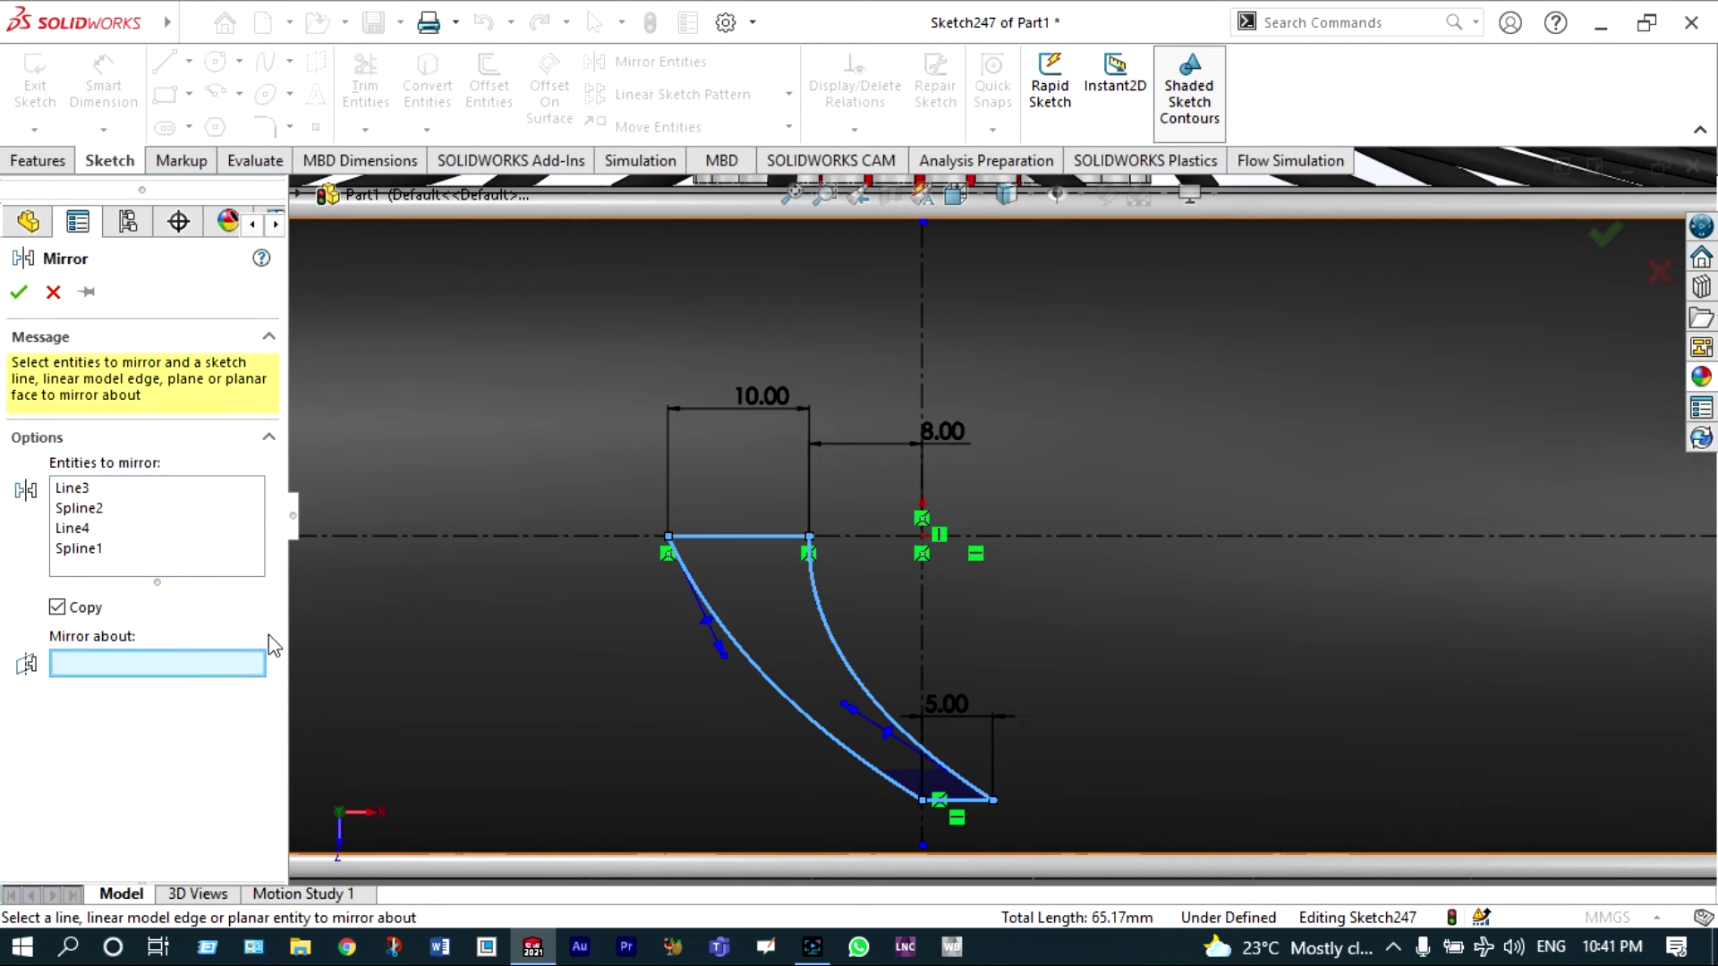
{"action": "left_click", "coordinate": [437, 535]}
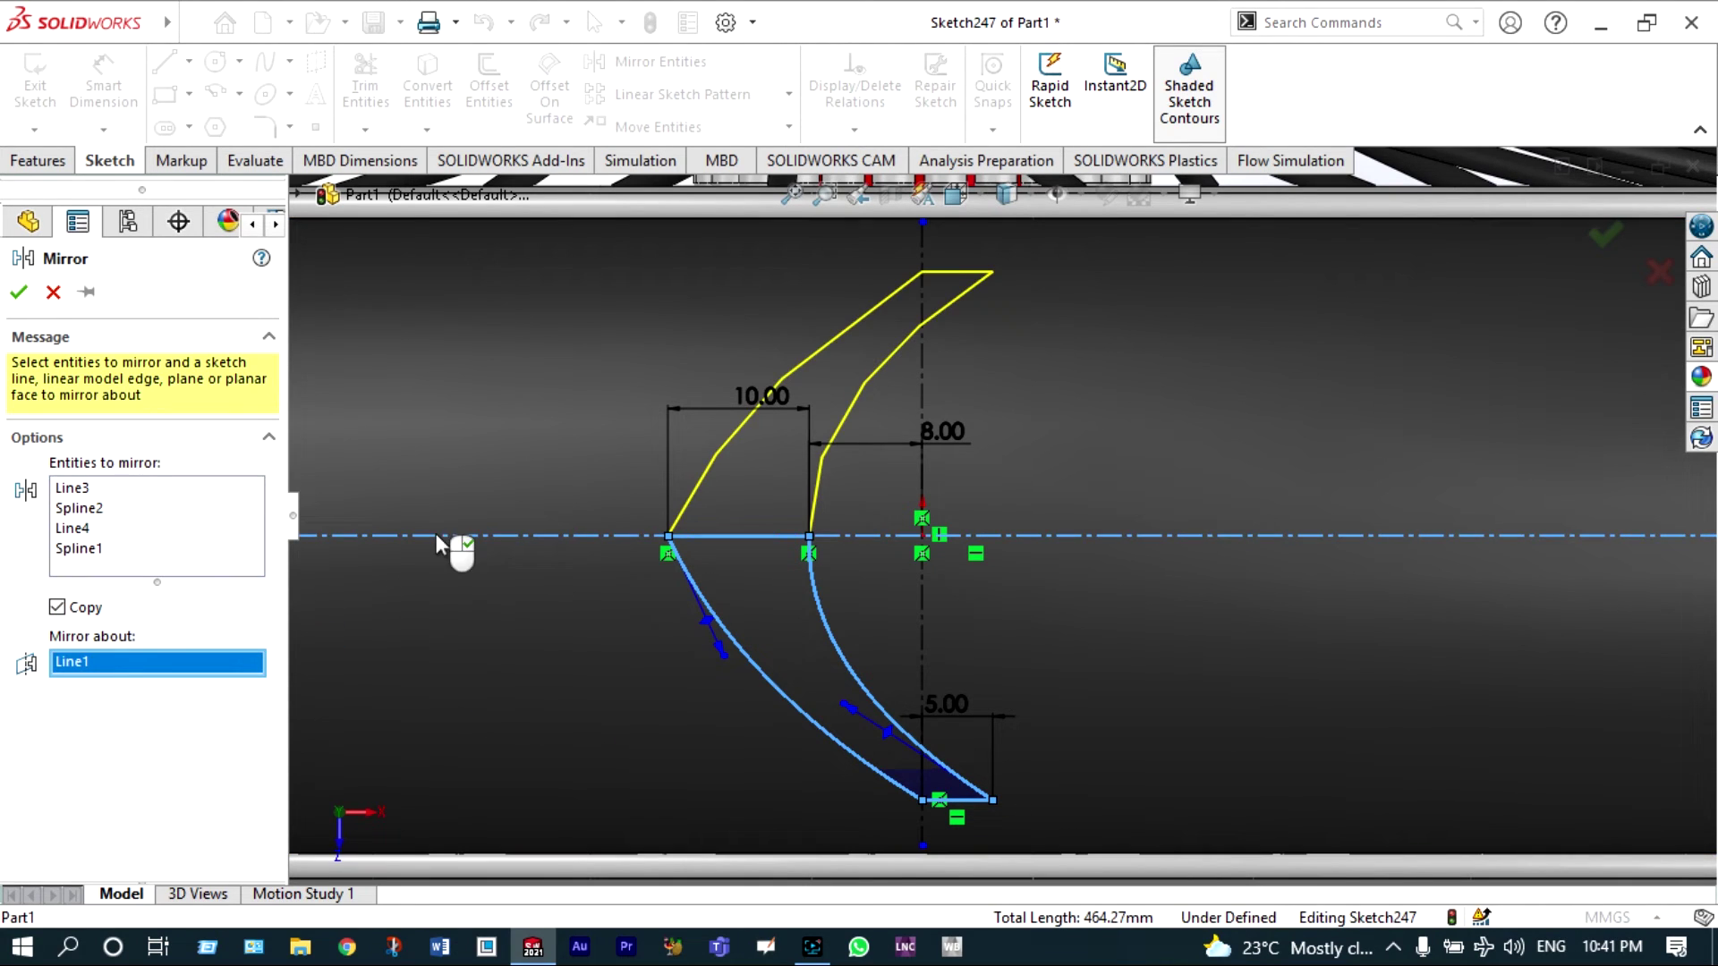
{"action": "left_click", "coordinate": [20, 295]}
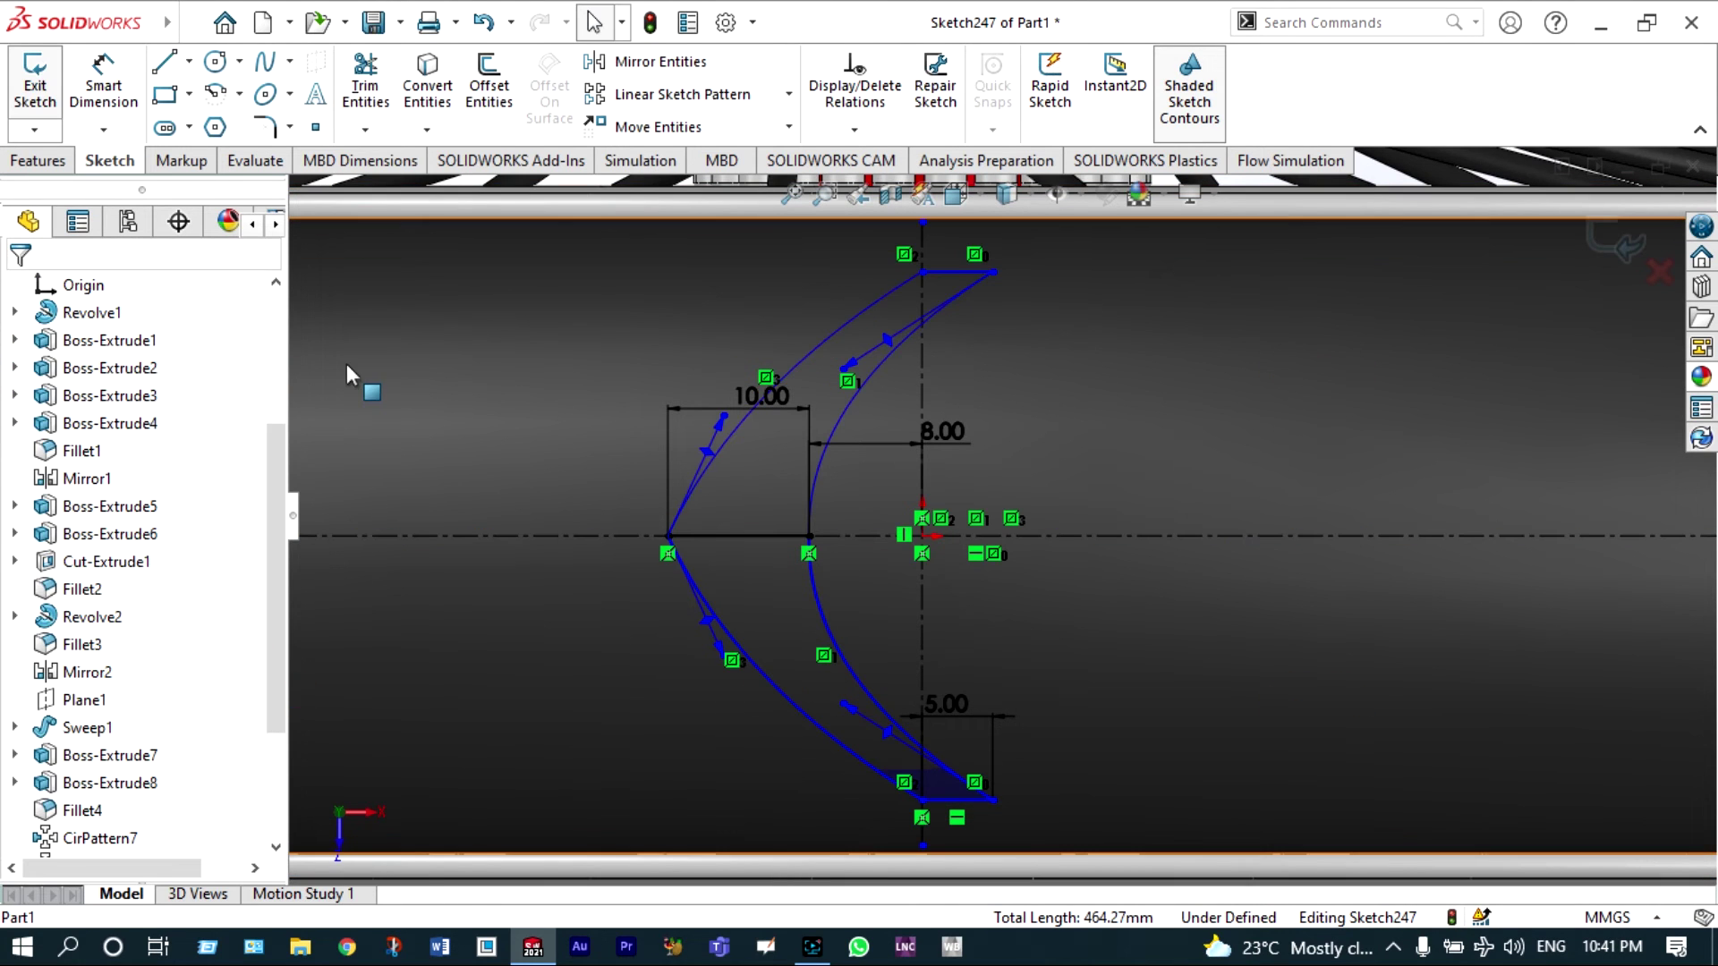
- Linear-pattern the upper half profile and the 10 mm line along the X-axis with 16 mm spacing and 2 instances
{"action": "left_click", "coordinate": [850, 317]}
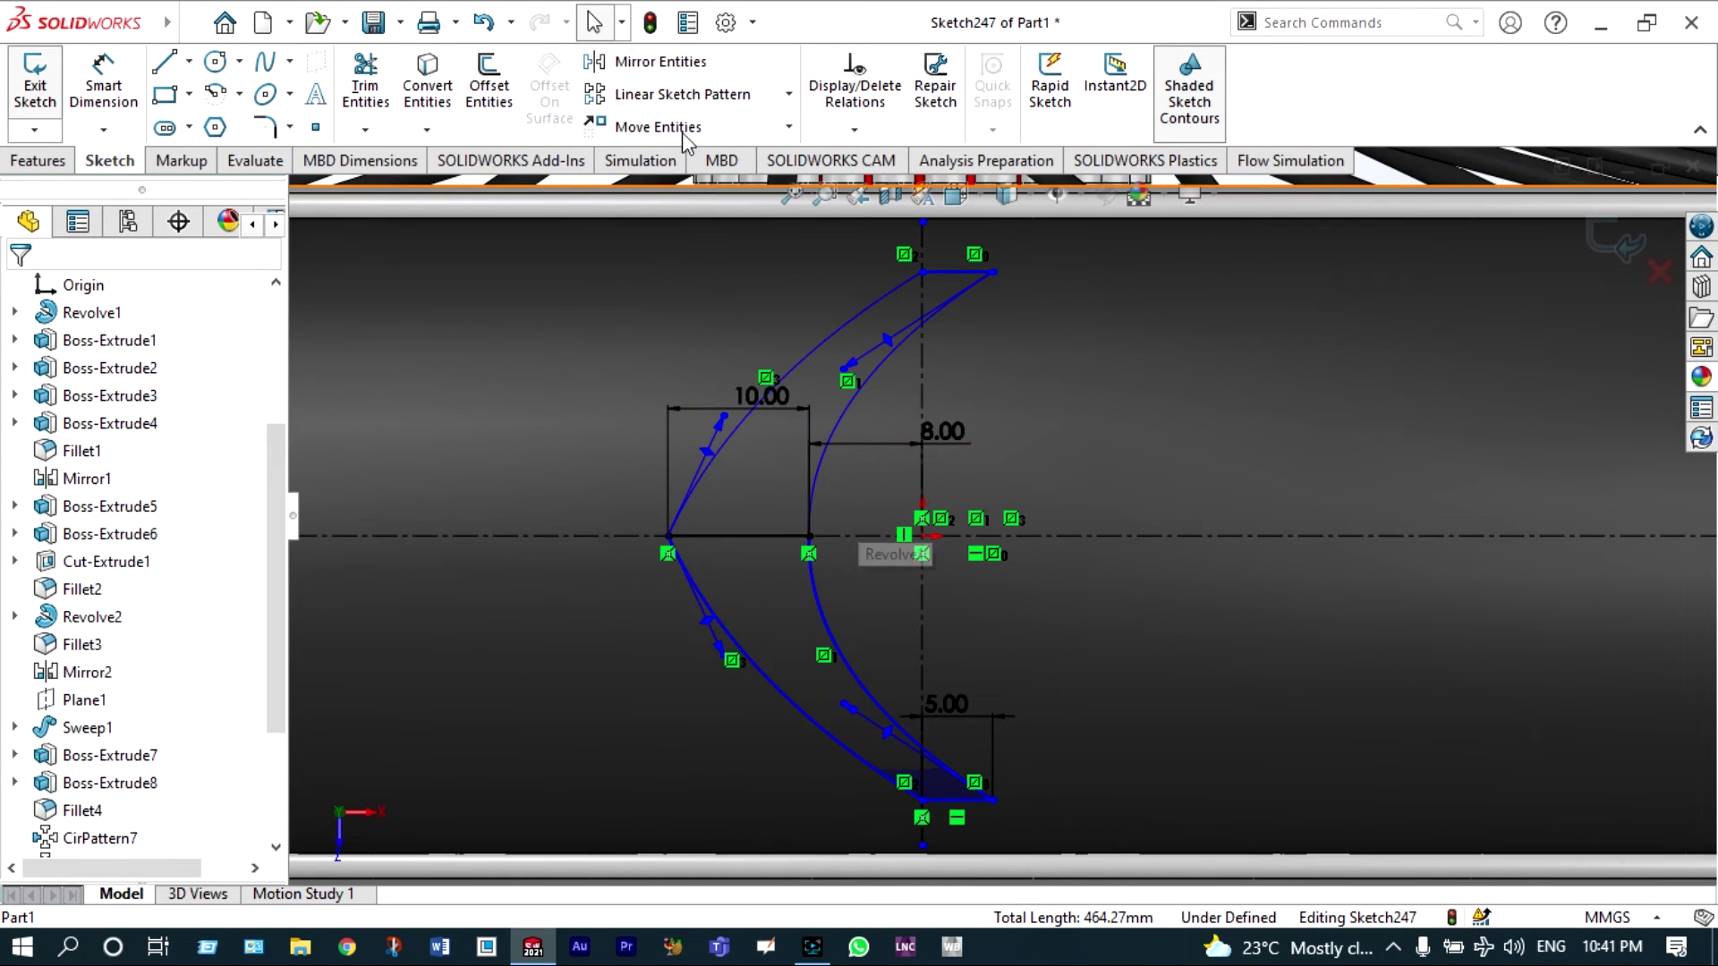
{"action": "left_click", "coordinate": [690, 100]}
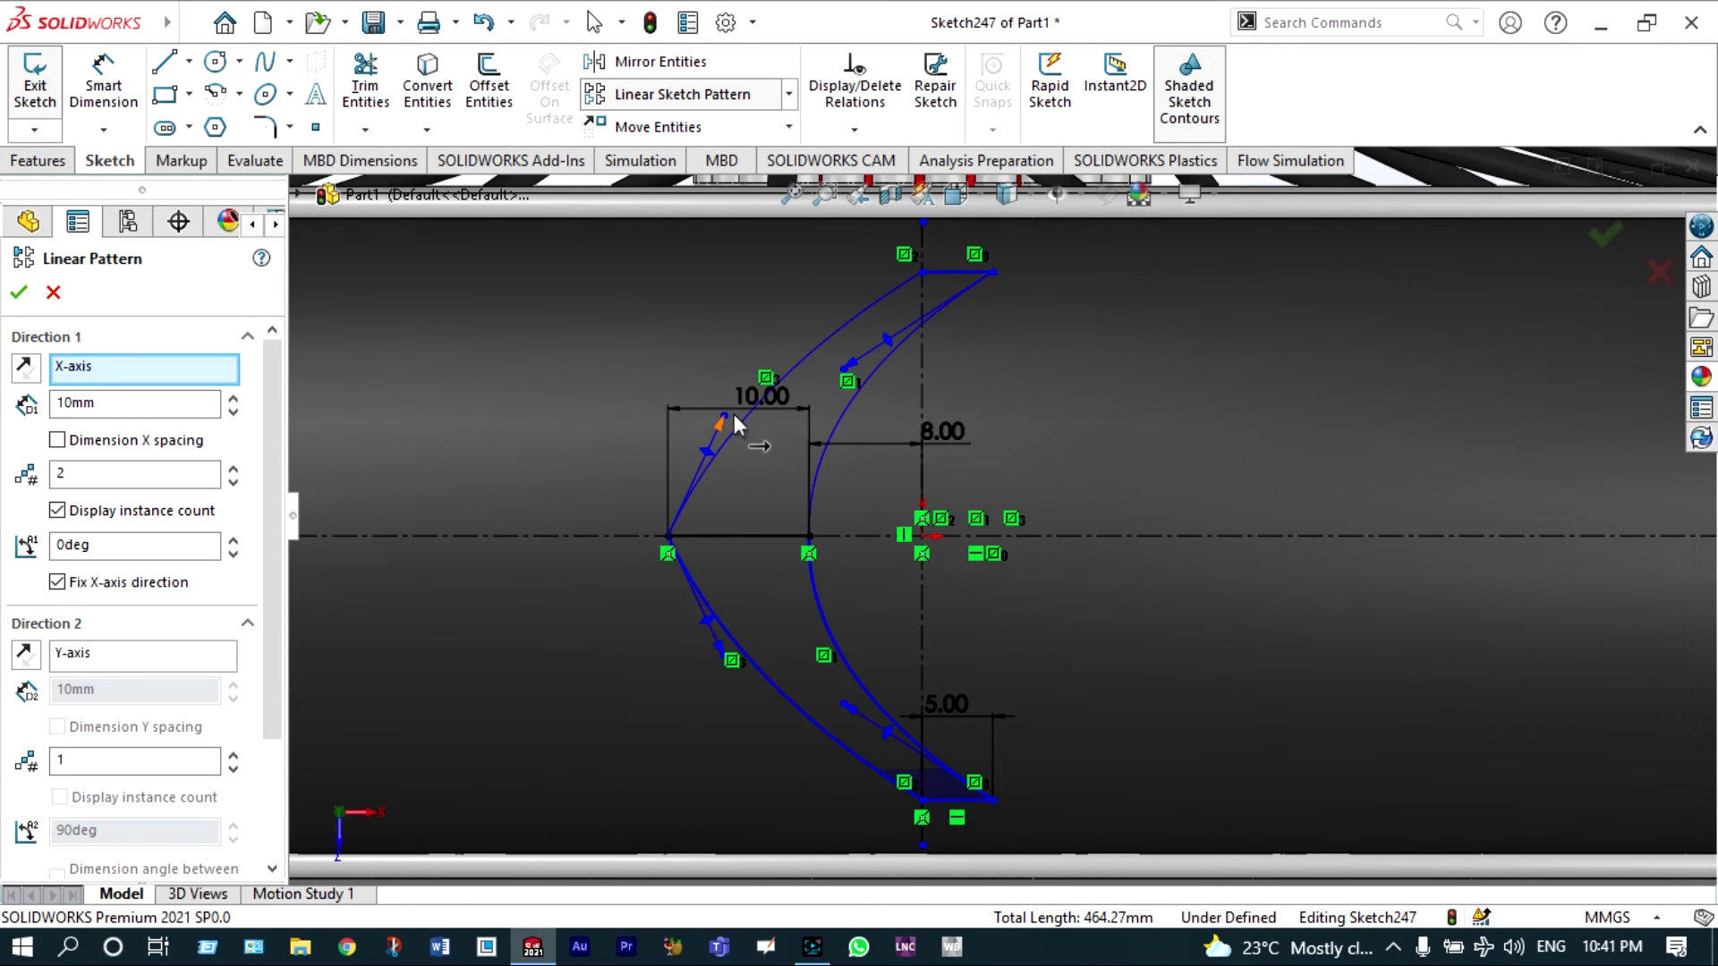
{"action": "left_click_drag", "start_coordinate": [275, 551], "coordinate": [273, 636]}
{"action": "left_click", "coordinate": [147, 818]}
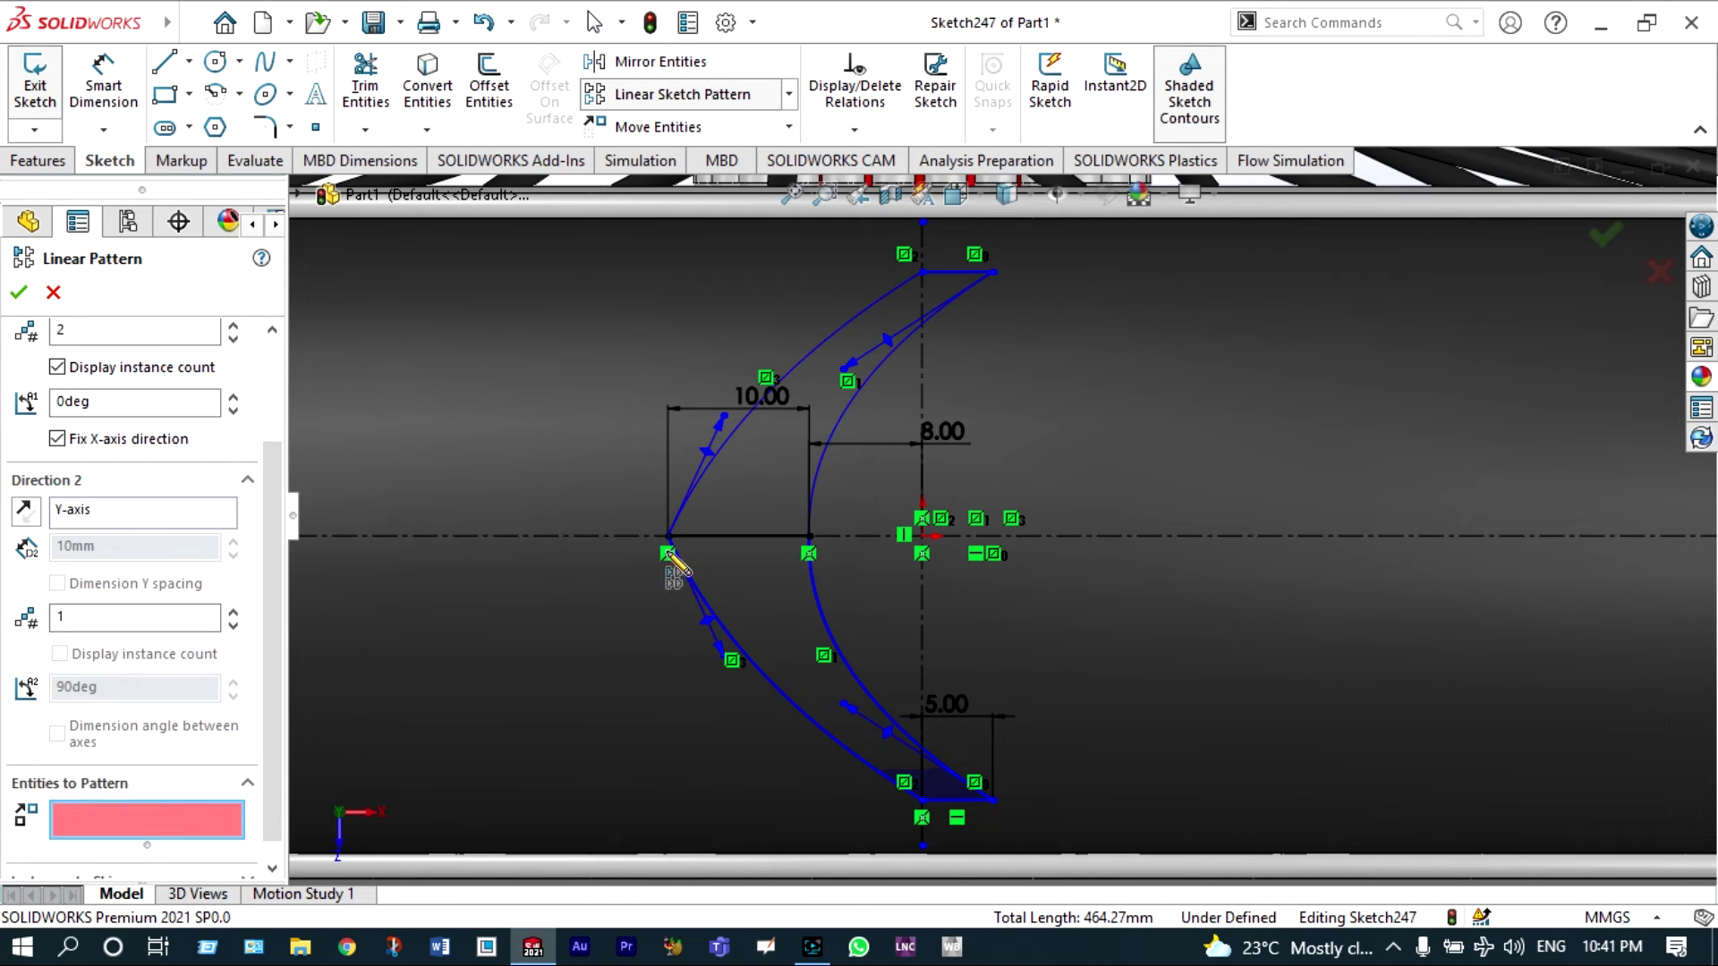
{"action": "left_click", "coordinate": [737, 425]}
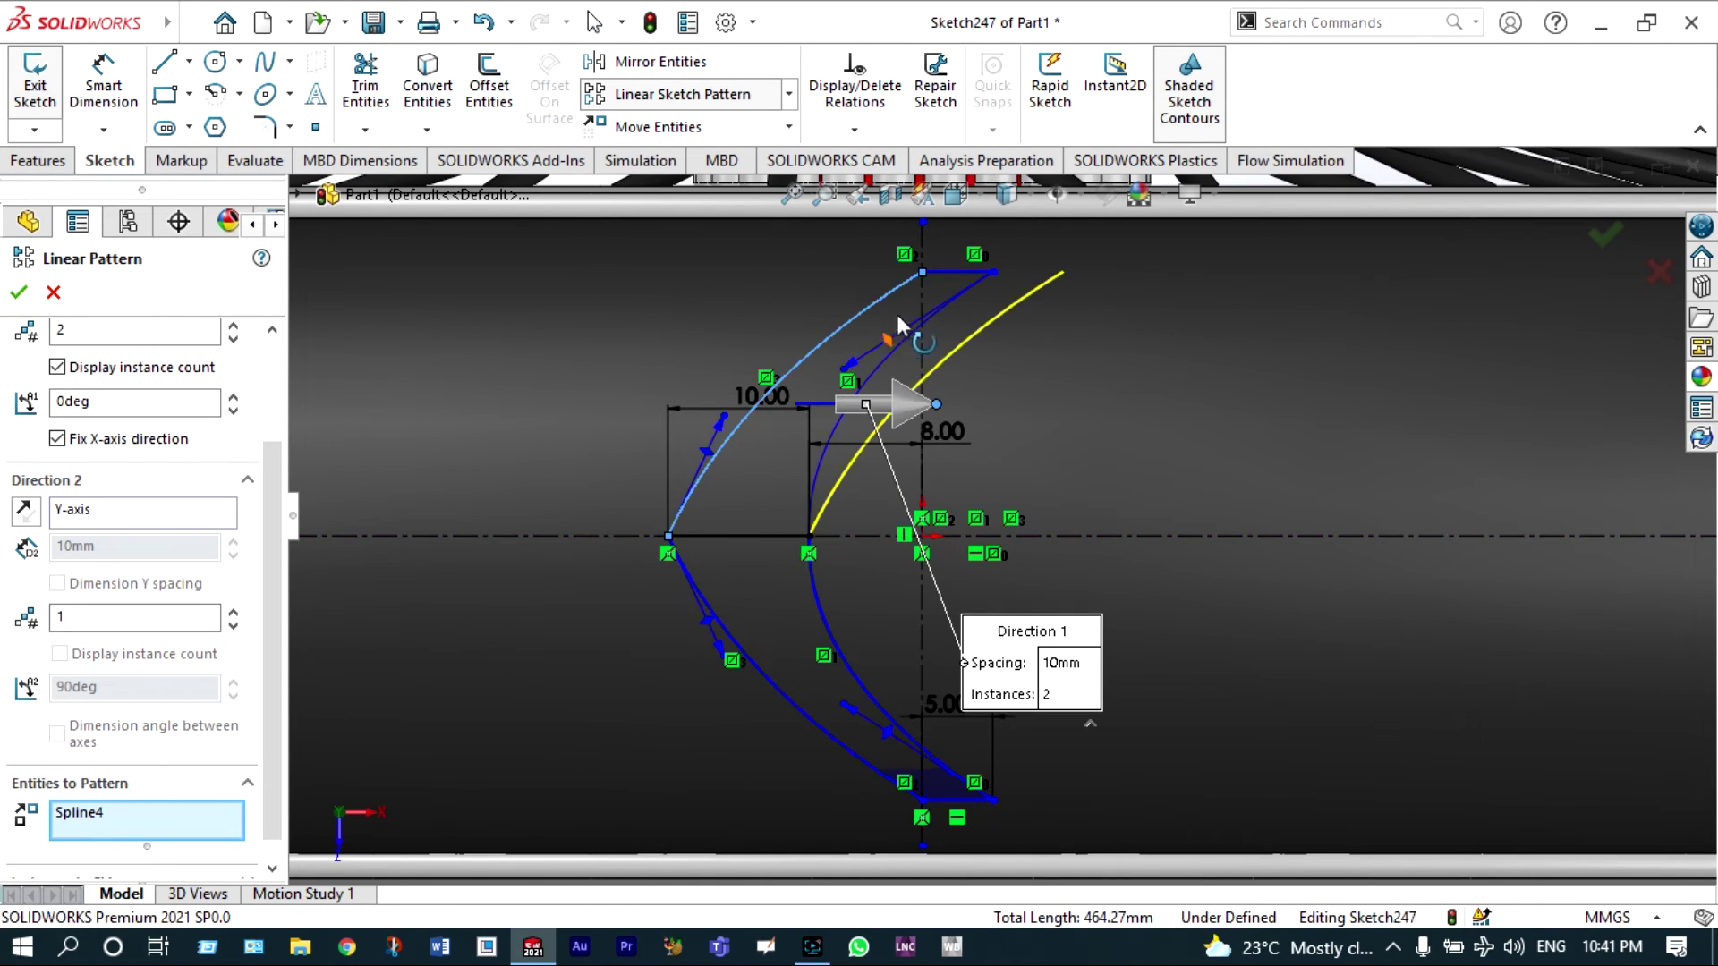
{"action": "left_click", "coordinate": [947, 275]}
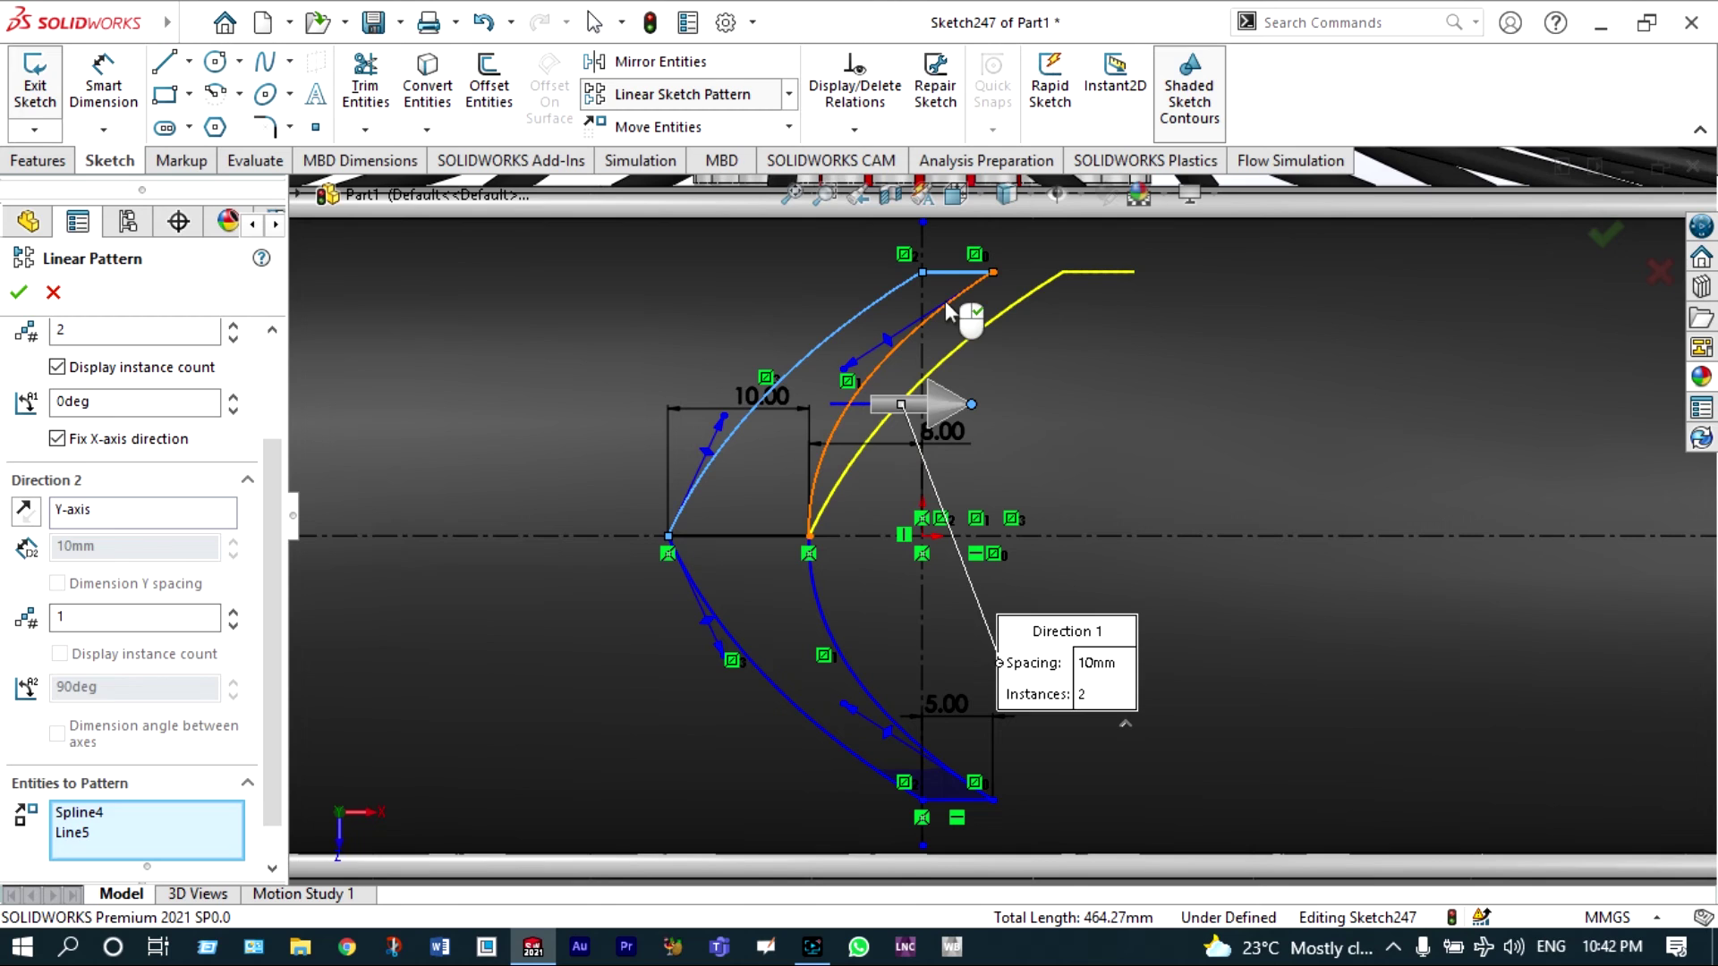
{"action": "left_click", "coordinate": [945, 300]}
{"action": "left_click", "coordinate": [767, 535]}
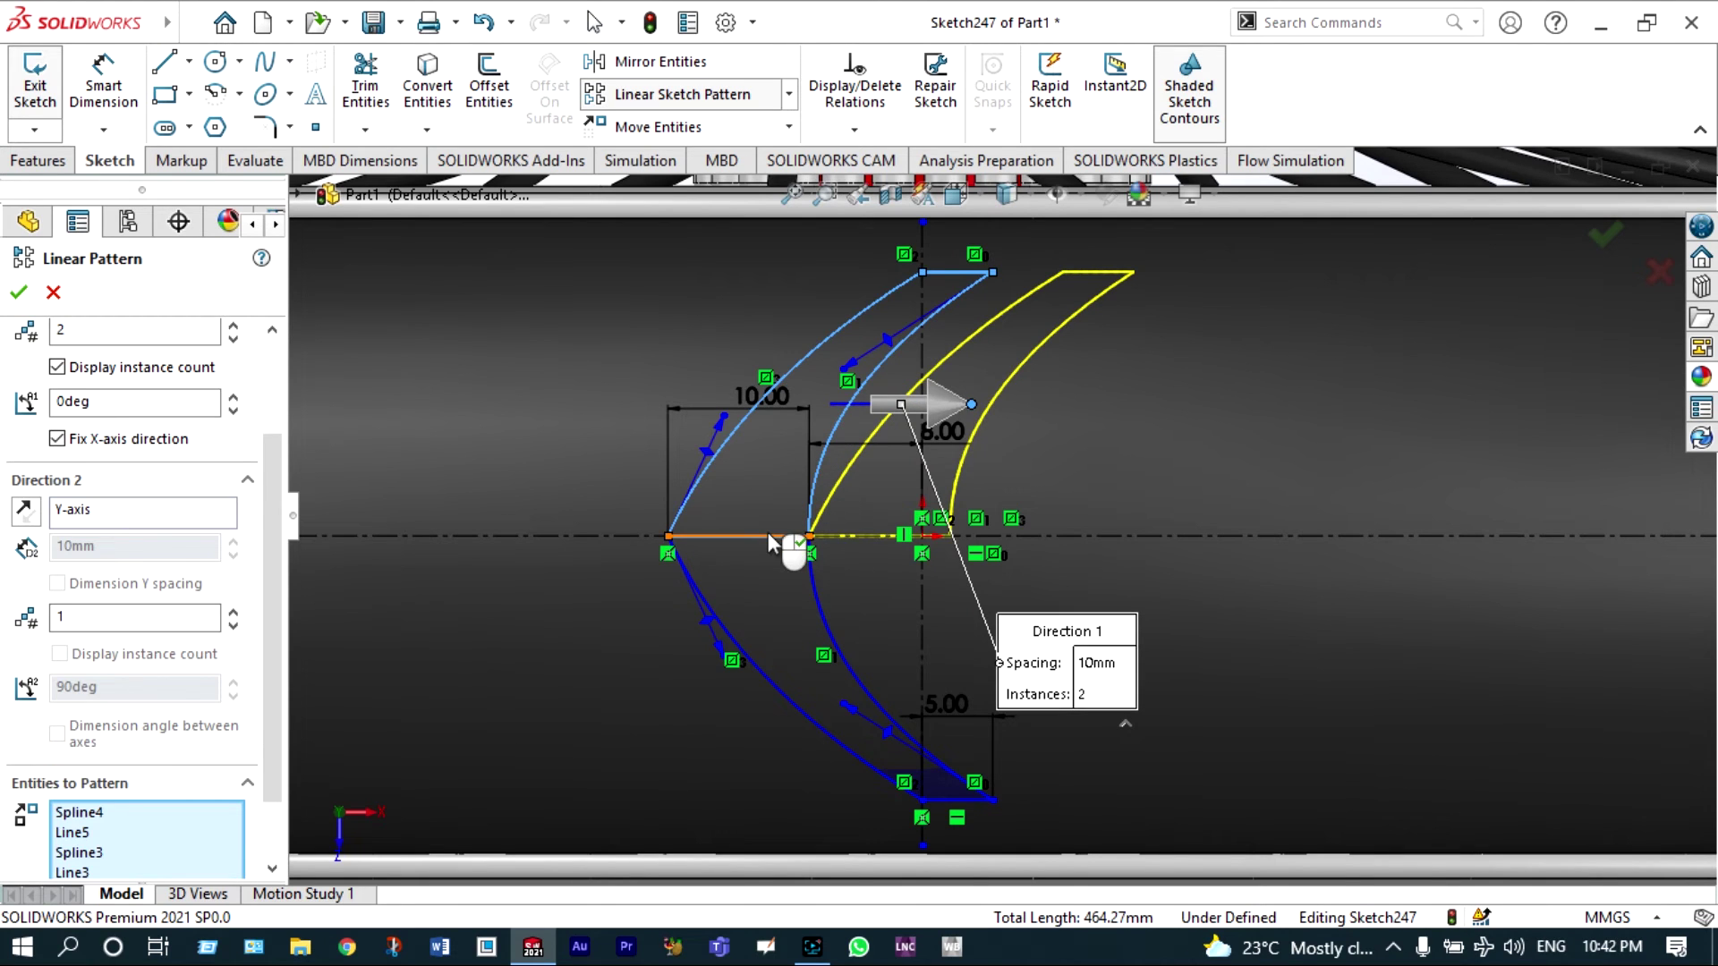
{"action": "scroll", "coordinate": [78, 395], "scroll_direction": "up", "scroll_amount": 3}
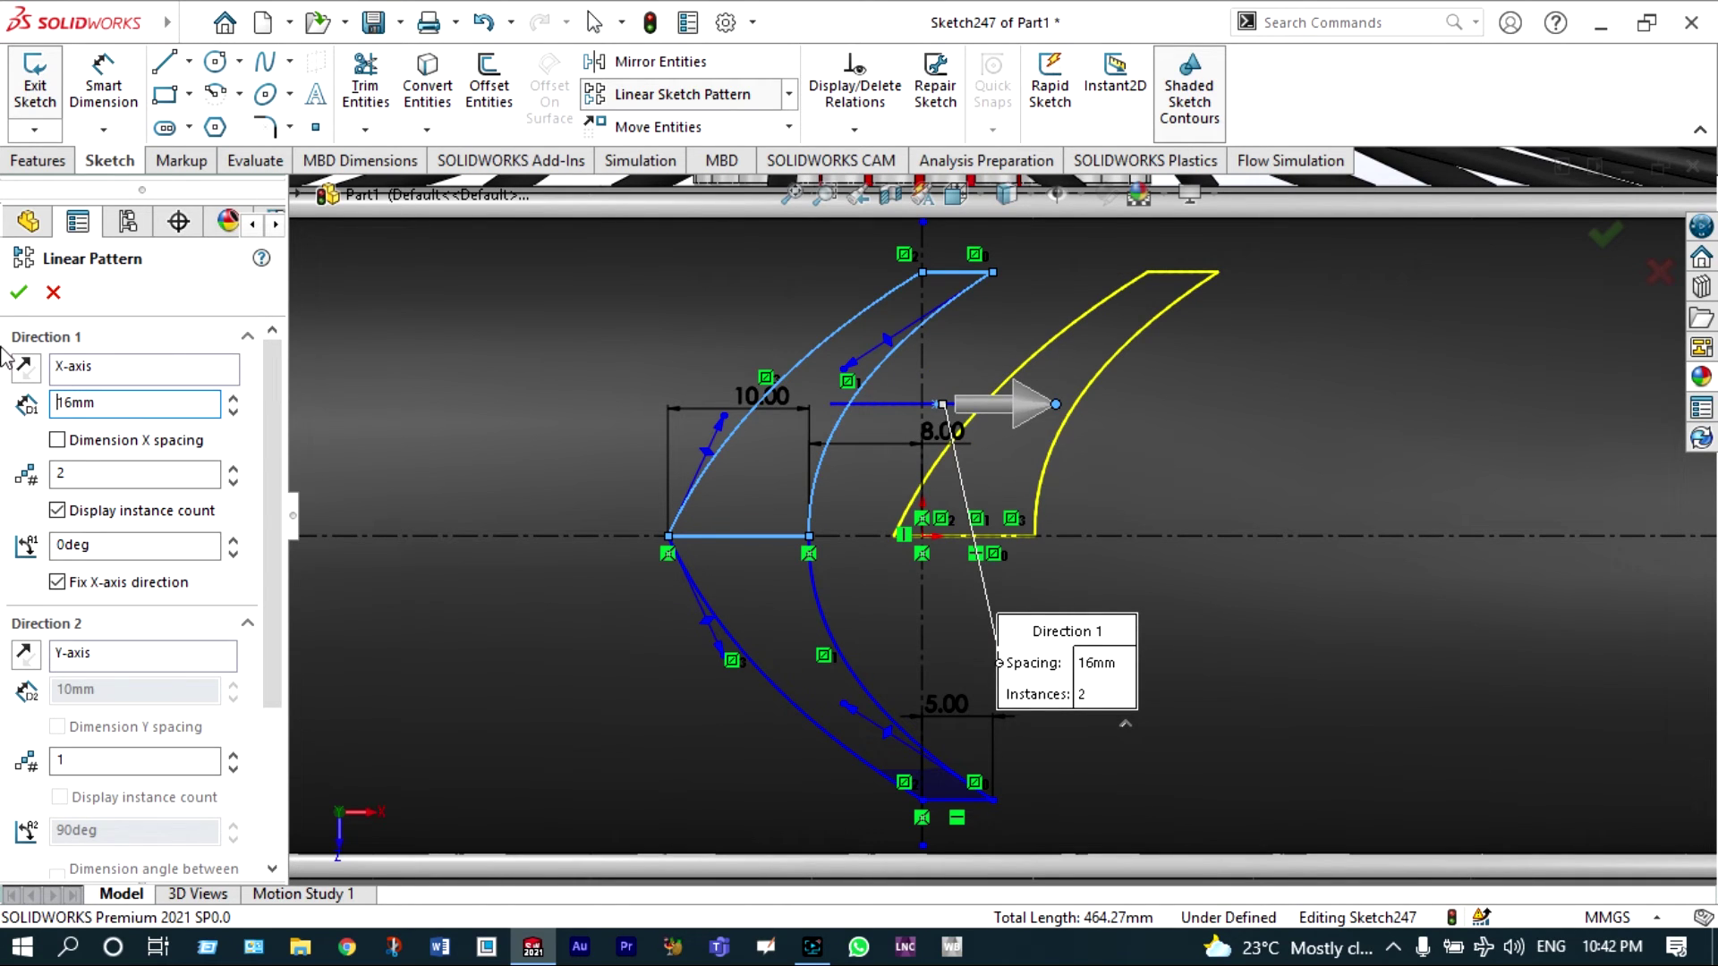
{"action": "left_click", "coordinate": [19, 293]}
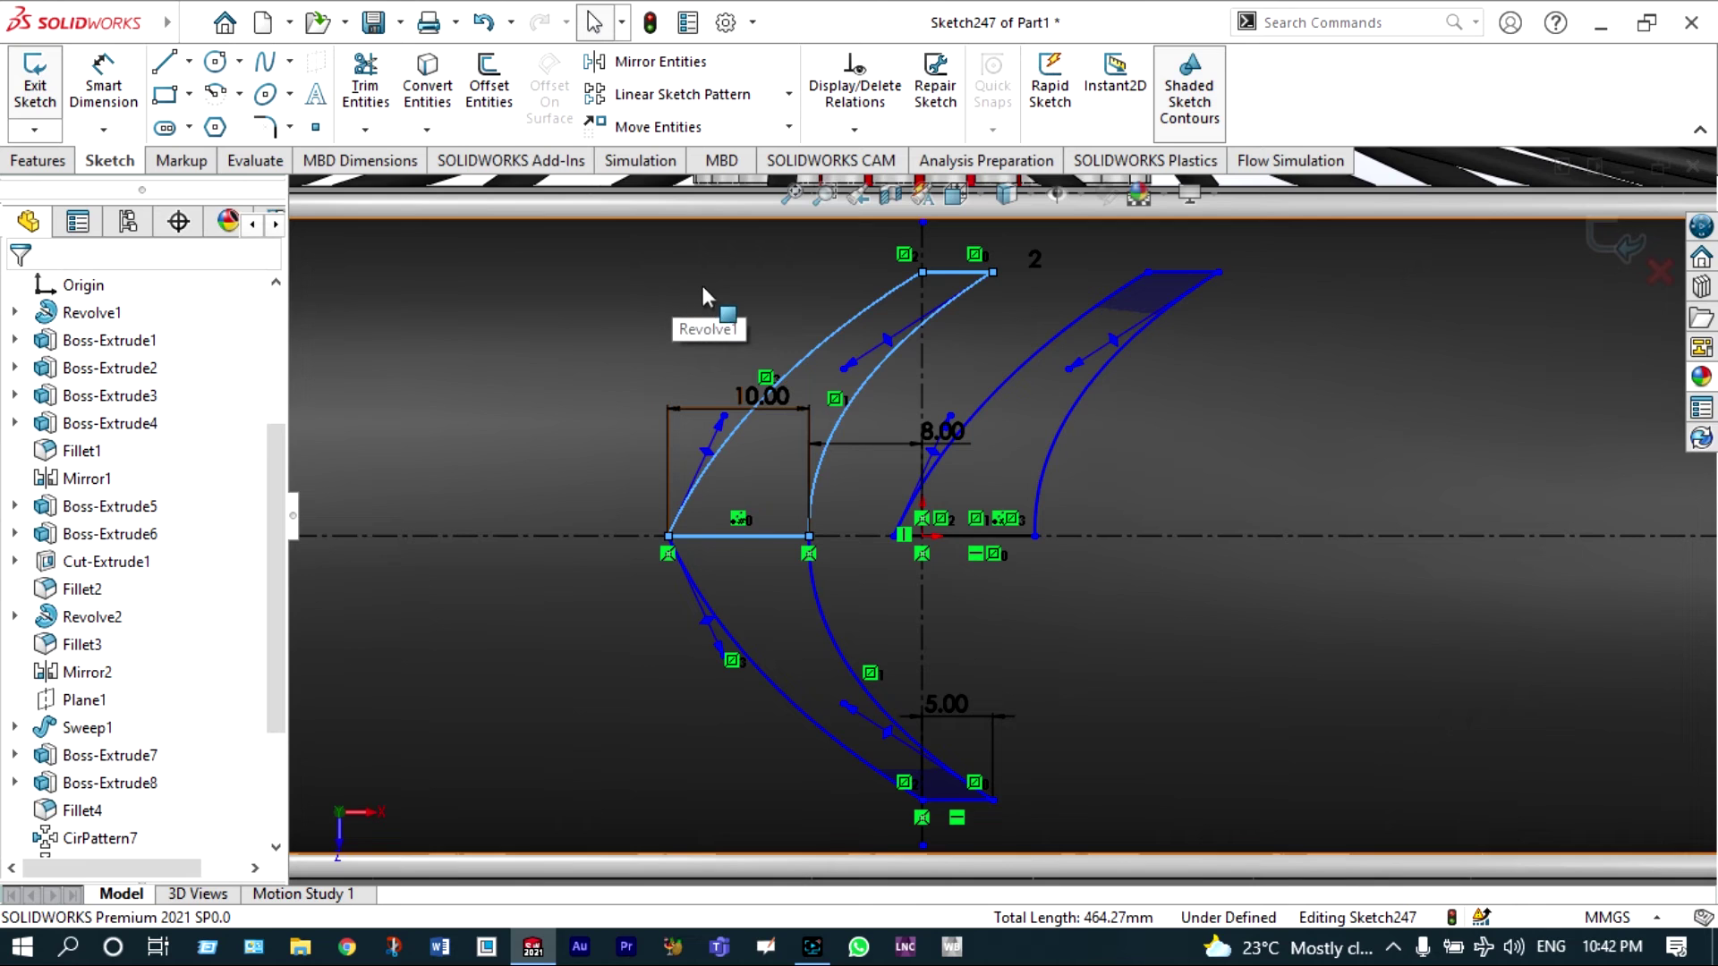
- Trim away the two splines and short end line of the original upper half profile above the 10 mm line
{"action": "left_click", "coordinate": [387, 94]}
{"action": "mouse_move", "coordinate": [791, 291]}
{"action": "left_mouse_down"}
{"action": "mouse_move", "coordinate": [872, 386]}
{"action": "mouse_move", "coordinate": [954, 261]}
{"action": "mouse_move", "coordinate": [965, 306]}
{"action": "left_mouse_up"}
{"action": "scroll", "coordinate": [936, 541], "scroll_direction": "down", "scroll_amount": 1}
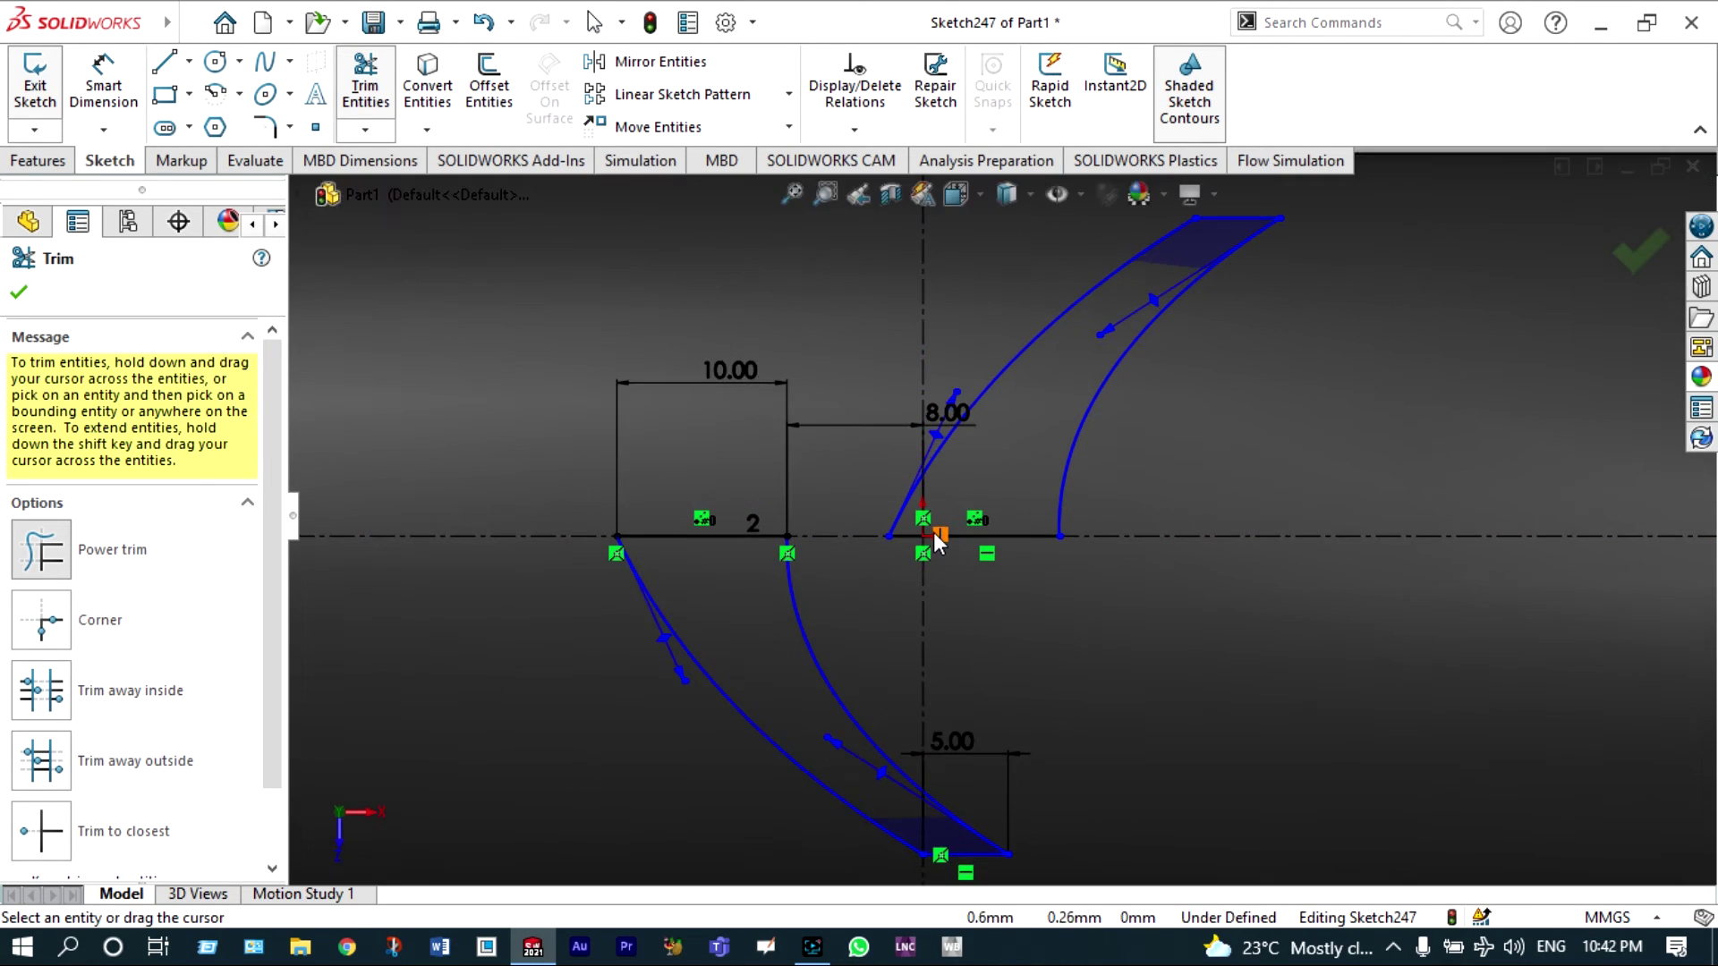
{"action": "left_click", "coordinate": [20, 292]}
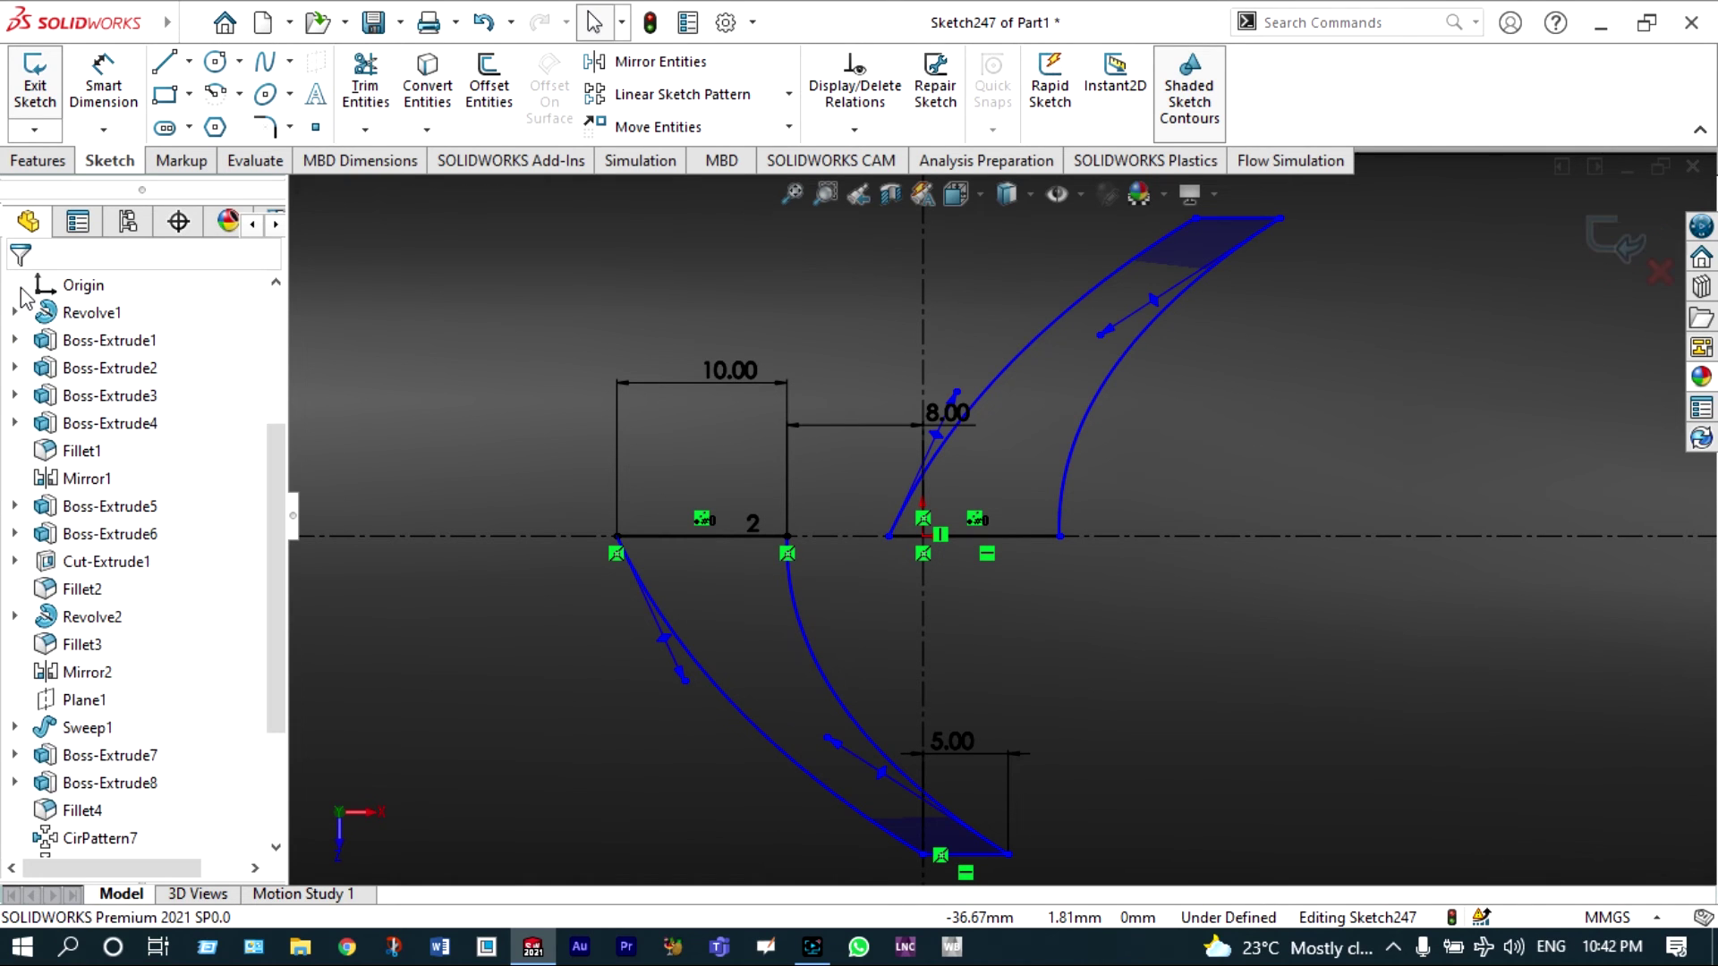
{"action": "key", "text": "ctrl+shift+z"}
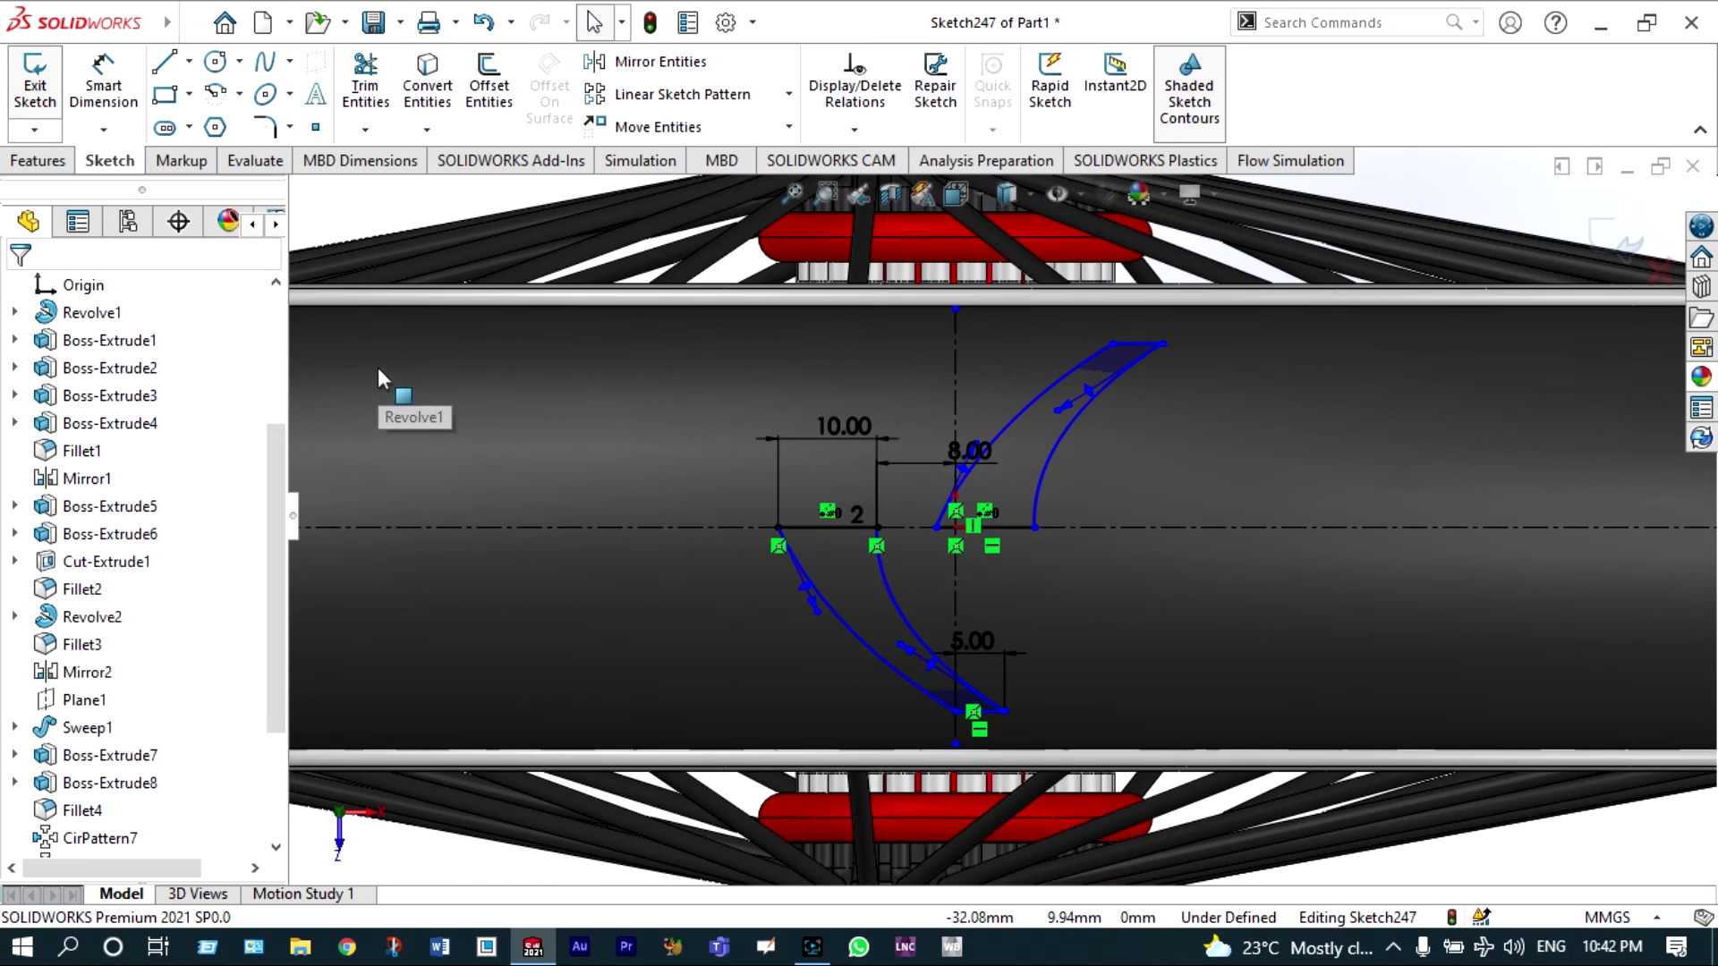
{"action": "scroll", "coordinate": [892, 506], "scroll_direction": "up", "scroll_amount": 3}
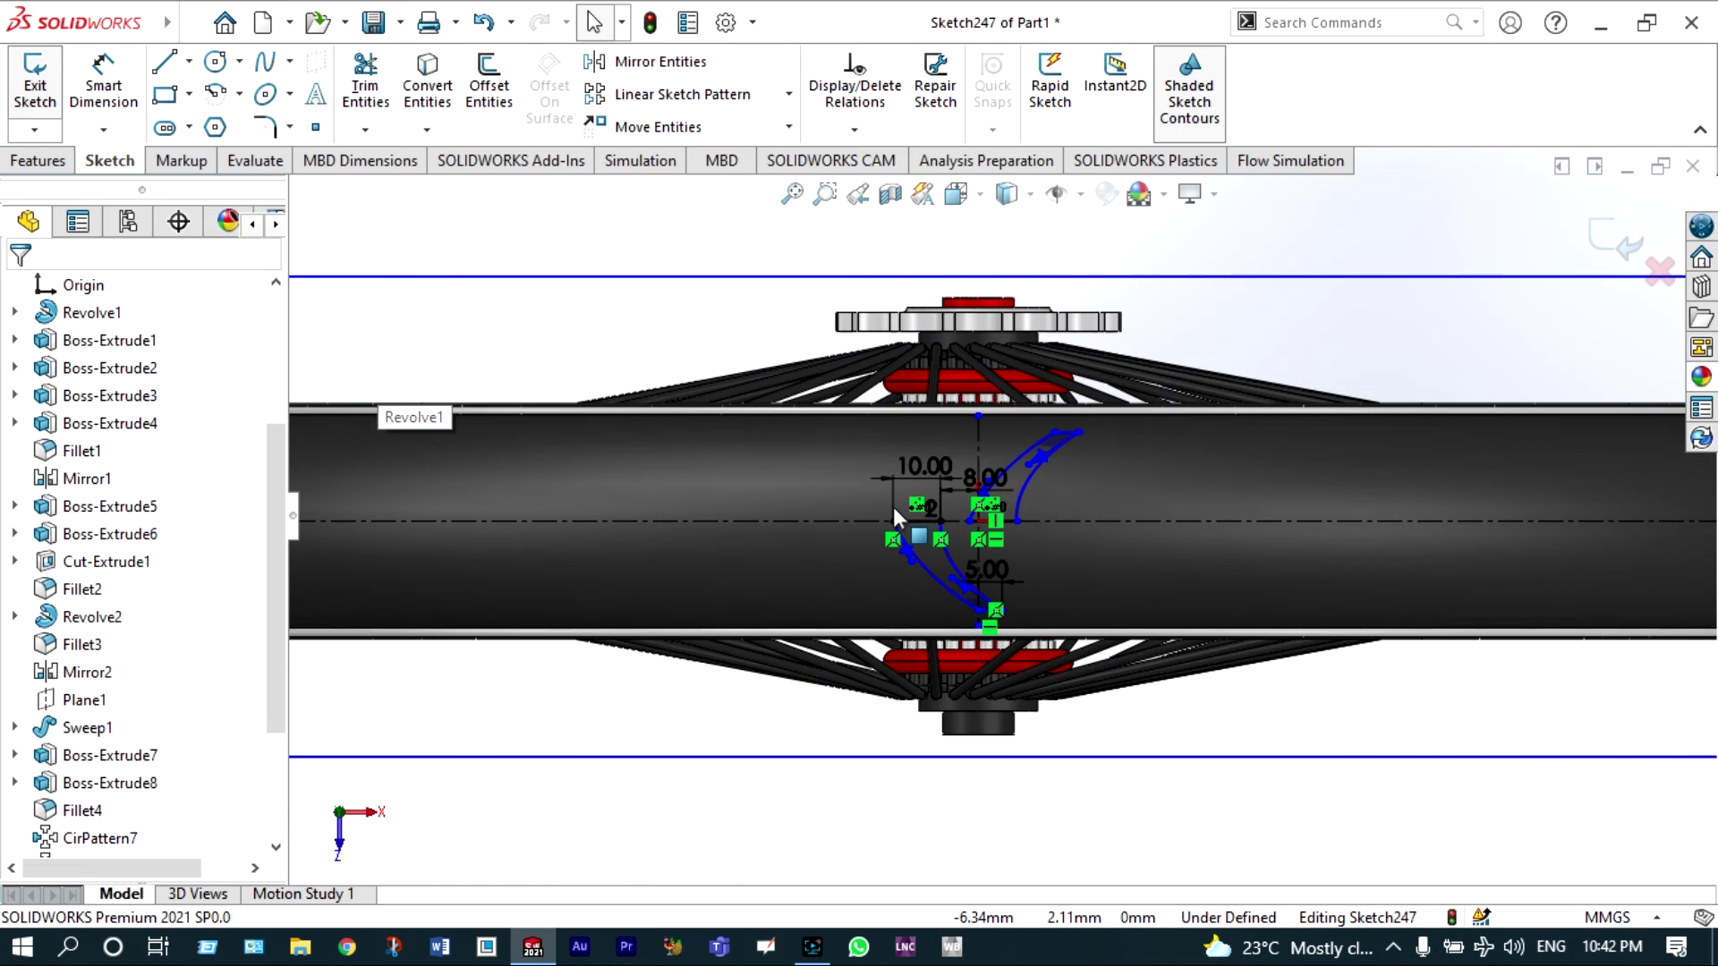
- Extrude both curved tread profiles 15 mm outward from the sketch plane, merging the result with the tyre
{"action": "right_click", "coordinate": [949, 779]}
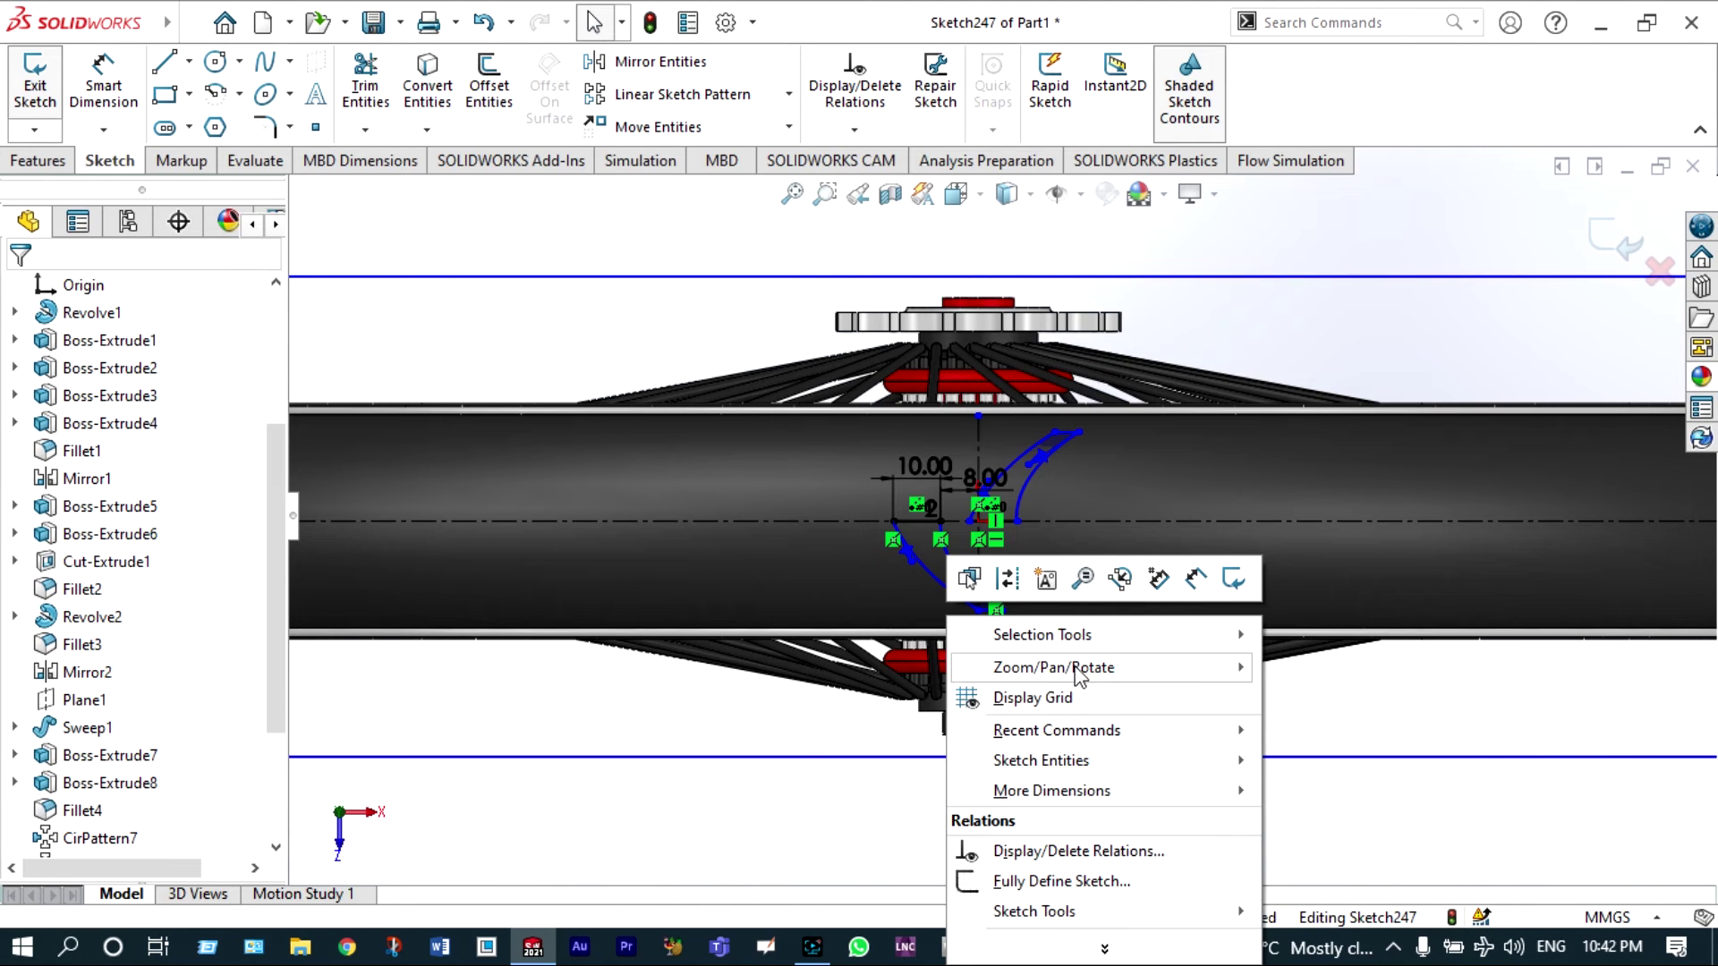
{"action": "mouse_move", "coordinate": [1145, 669]}
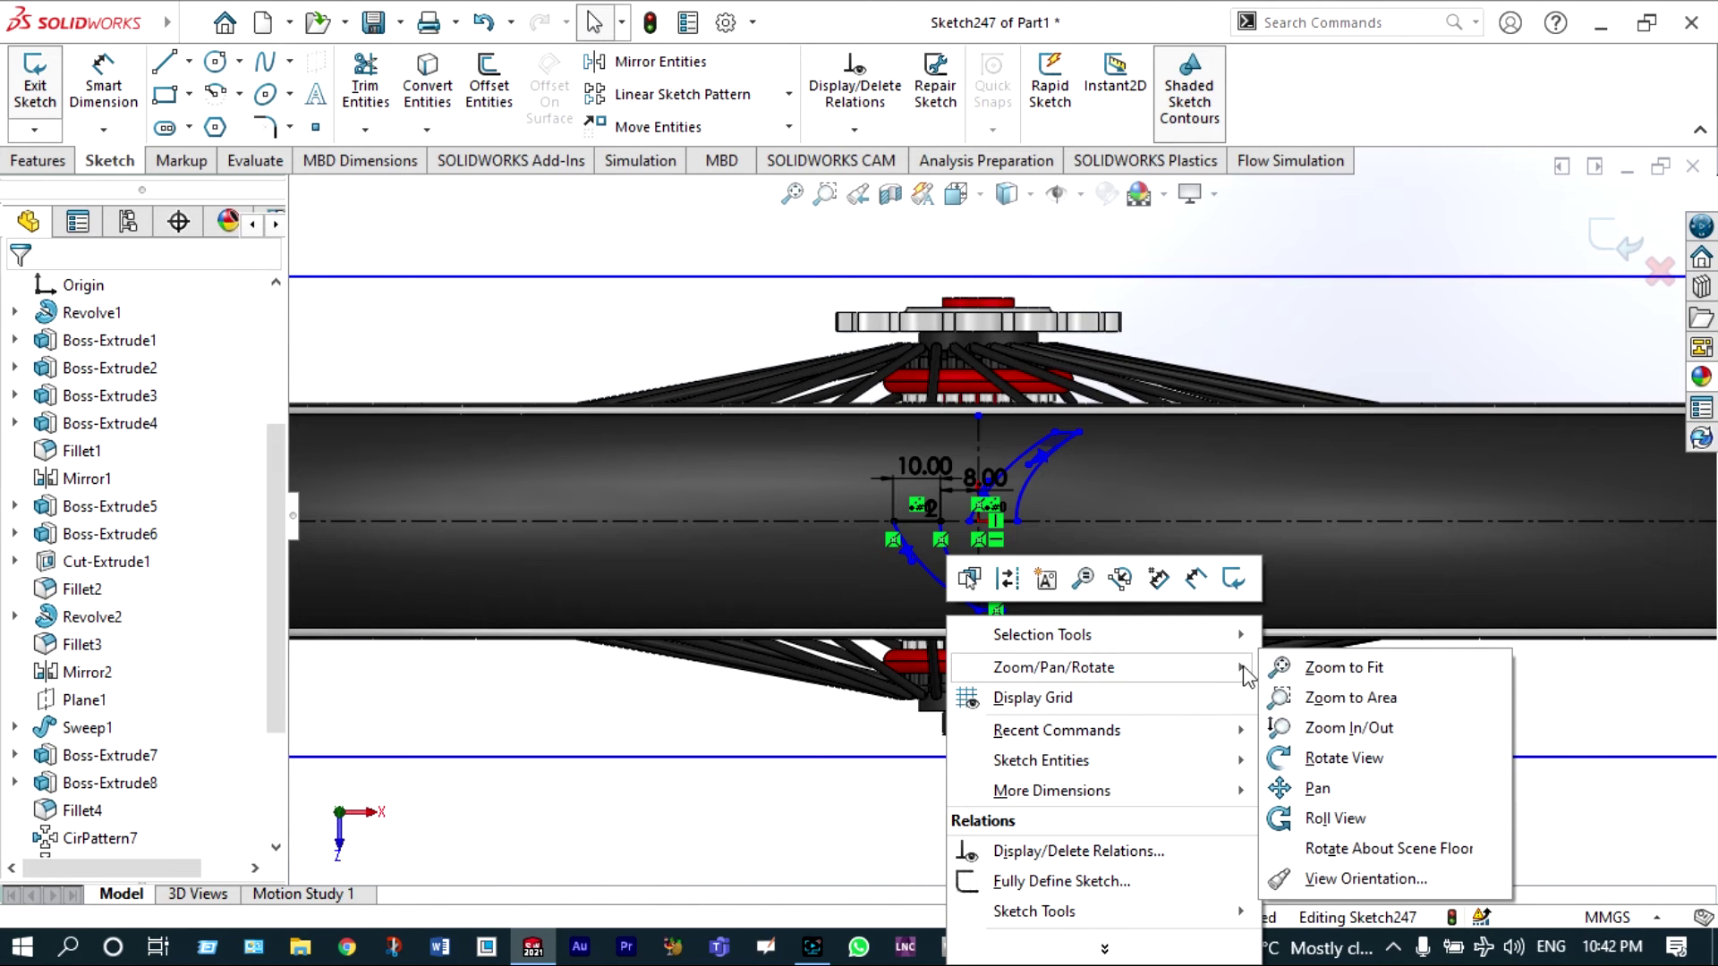
{"action": "left_click", "coordinate": [1342, 758]}
{"action": "left_click_drag", "start_coordinate": [1324, 756], "coordinate": [1016, 380]}
{"action": "scroll", "coordinate": [1002, 371], "scroll_direction": "down", "scroll_amount": 10}
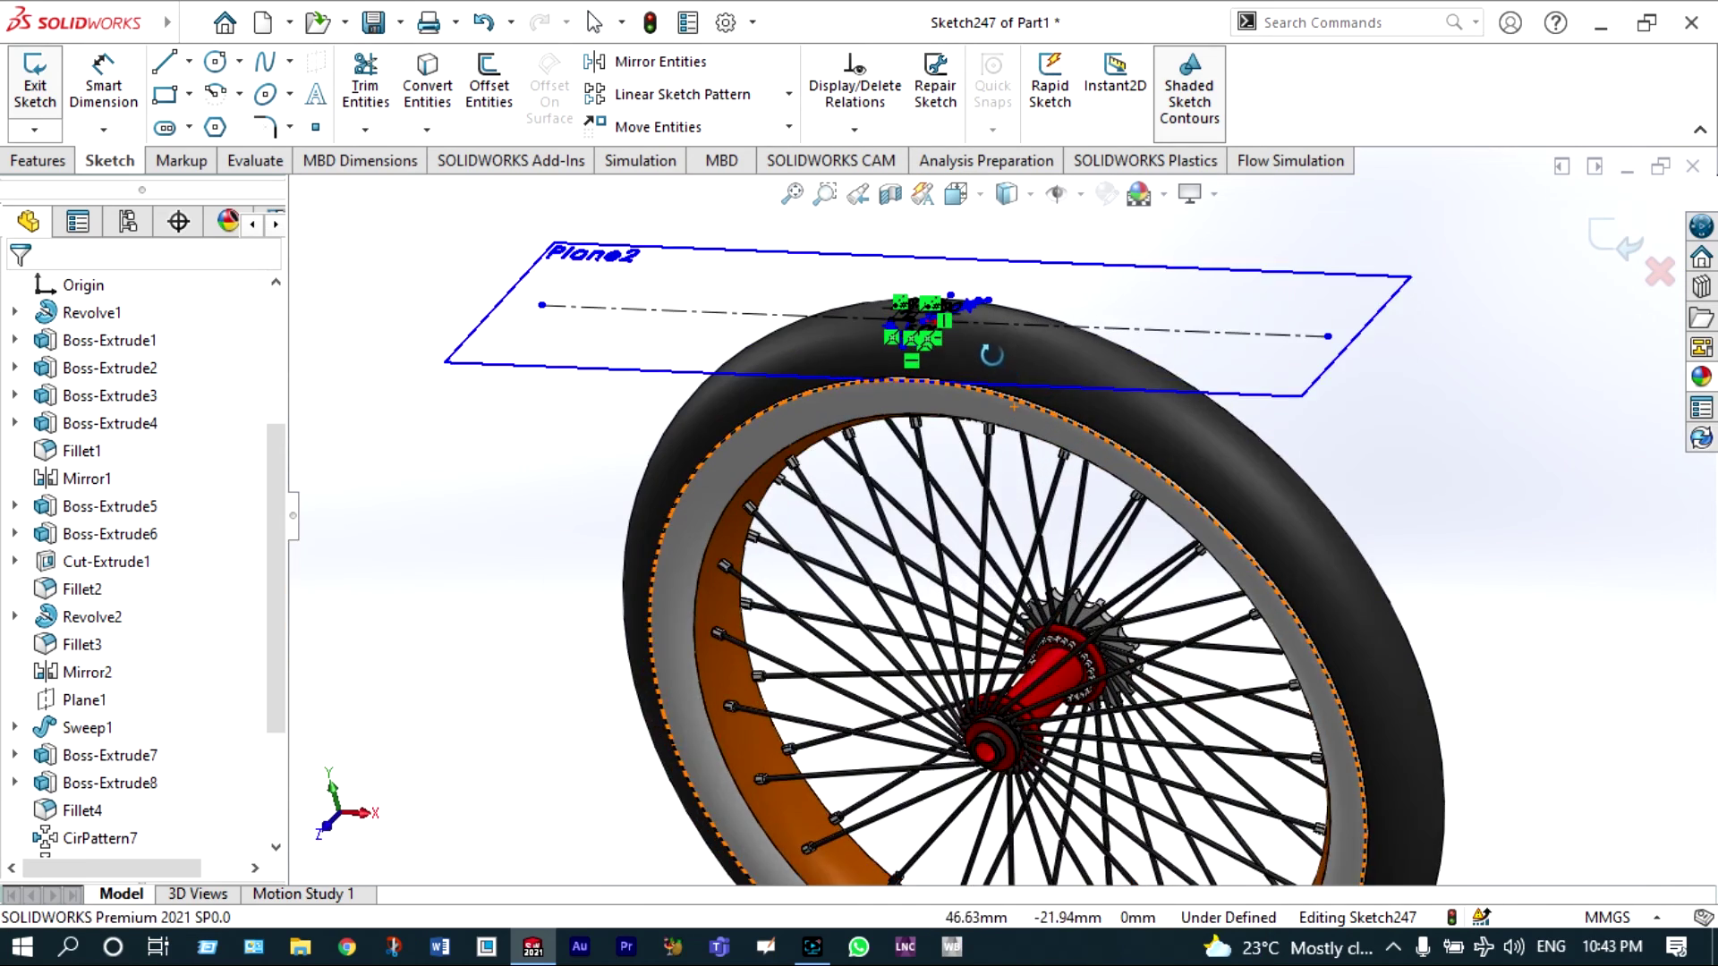
{"action": "mouse_move", "coordinate": [911, 362]}
{"action": "left_mouse_down"}
{"action": "mouse_move", "coordinate": [931, 399]}
{"action": "mouse_move", "coordinate": [917, 305]}
{"action": "mouse_move", "coordinate": [859, 364]}
{"action": "left_mouse_up"}
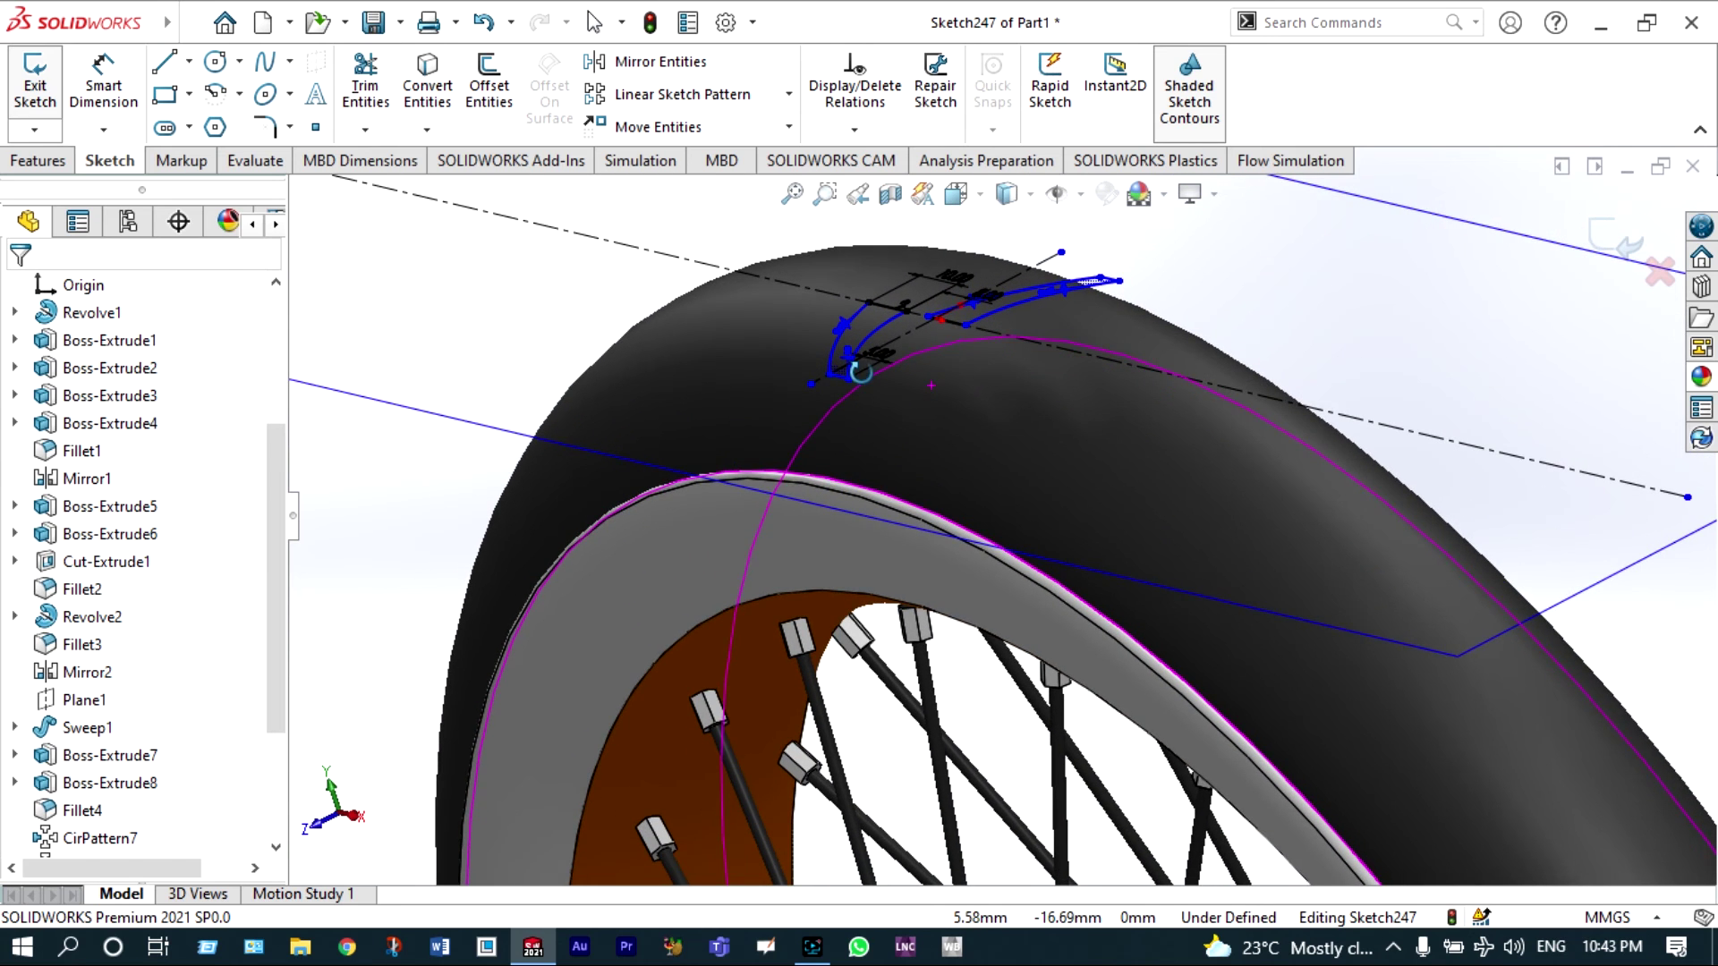
{"action": "left_click", "coordinate": [38, 161]}
{"action": "left_click", "coordinate": [45, 92]}
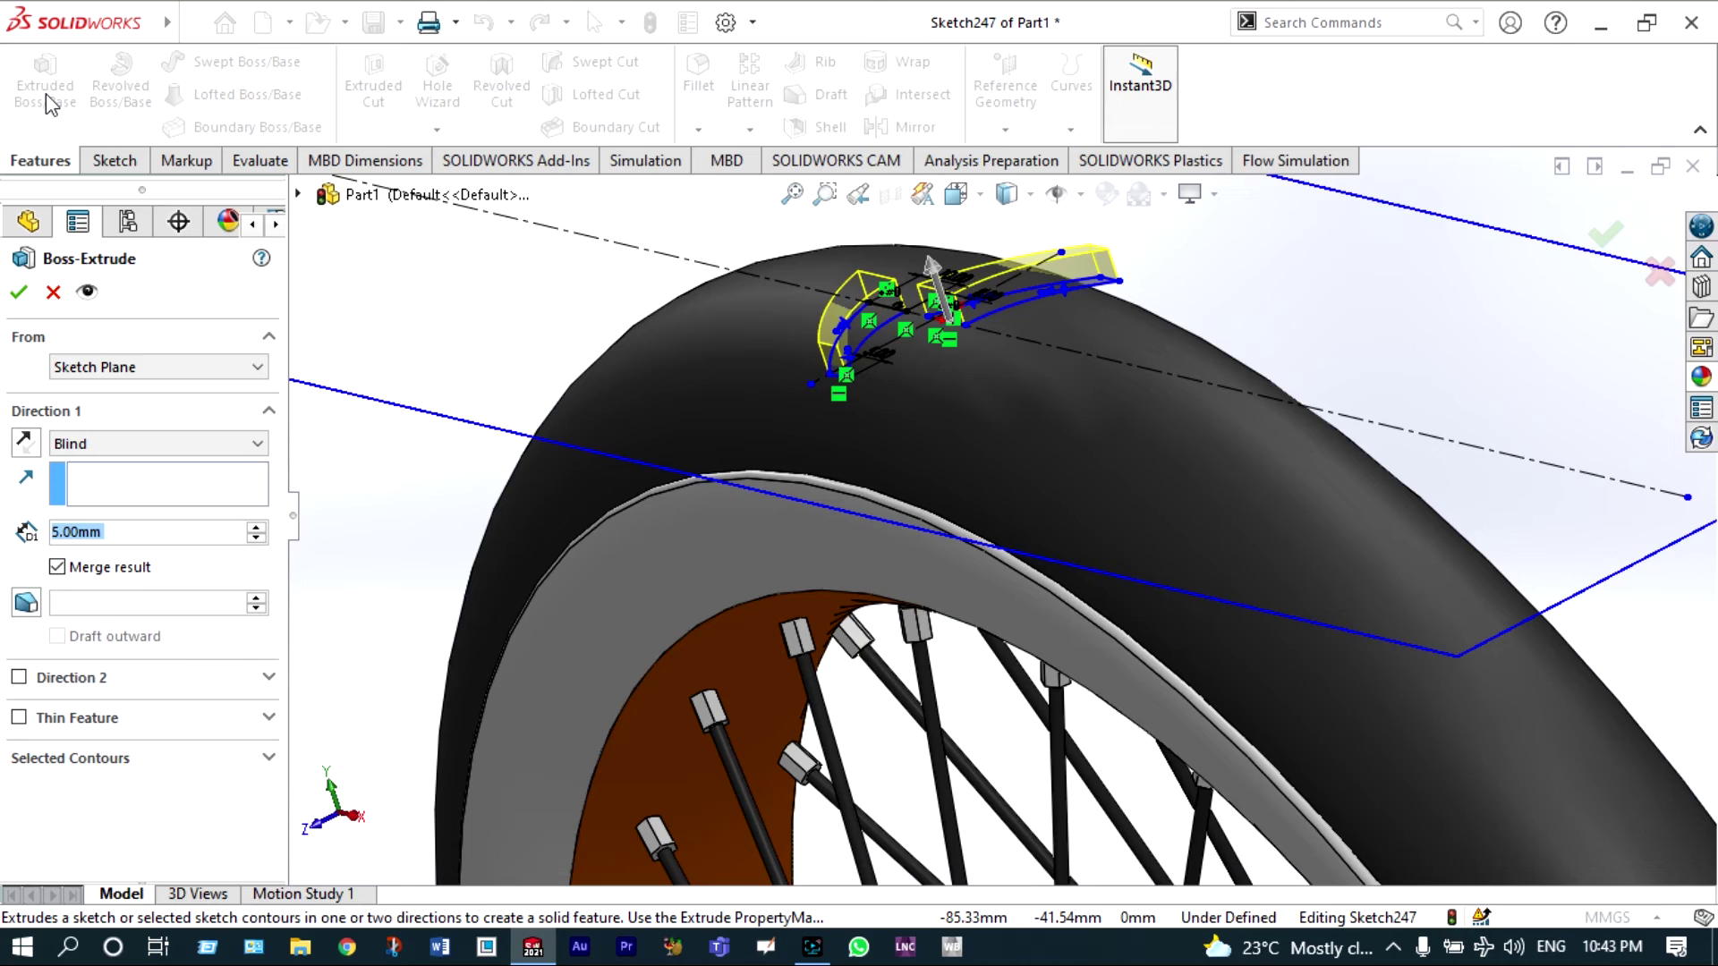
{"action": "left_click", "coordinate": [950, 197]}
{"action": "left_click", "coordinate": [994, 299]}
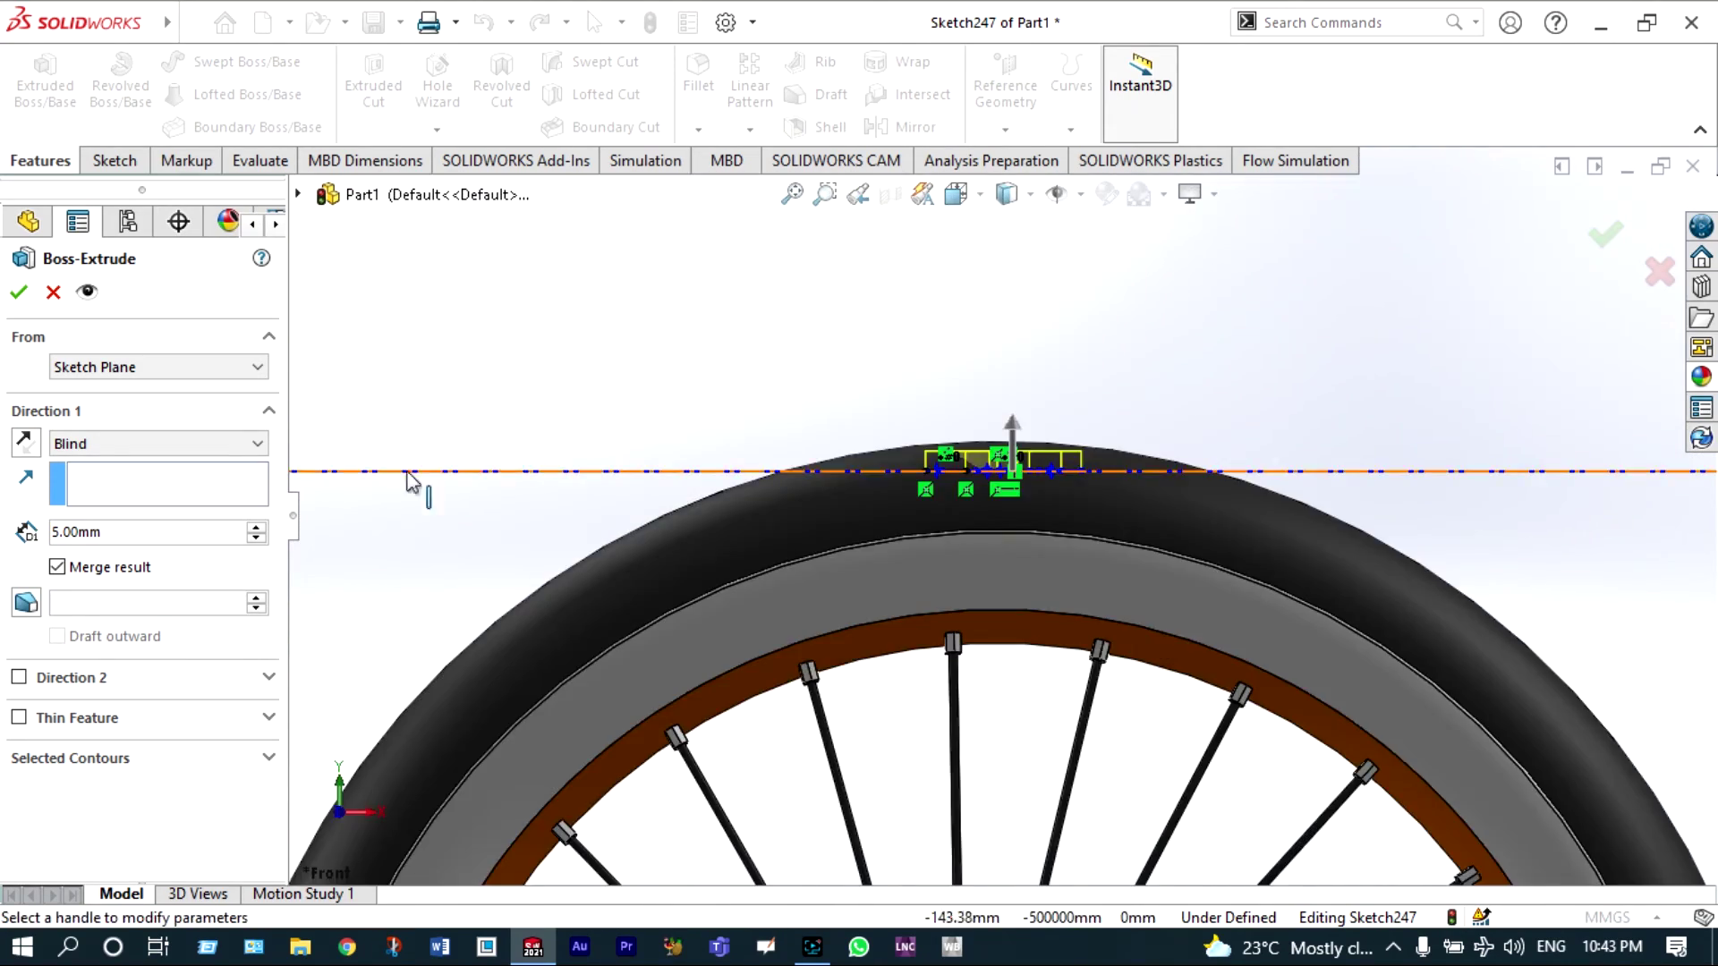
{"action": "left_click", "coordinate": [258, 527]}
{"action": "left_click", "coordinate": [258, 527]}
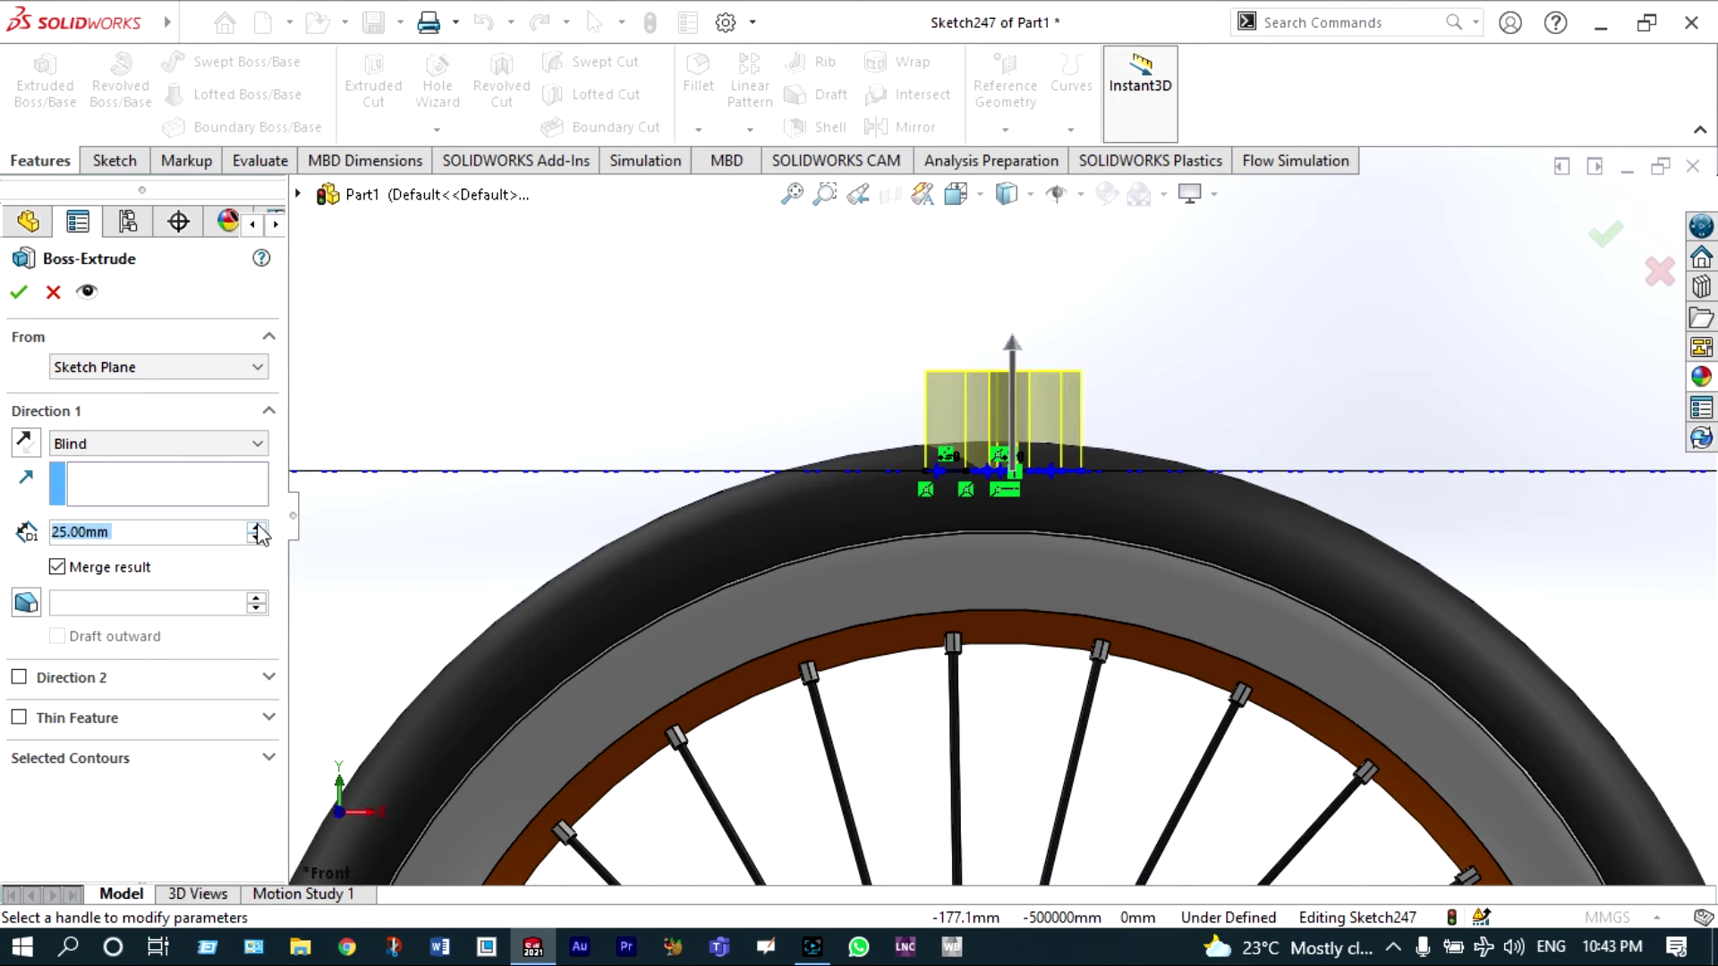
{"action": "left_click", "coordinate": [257, 538]}
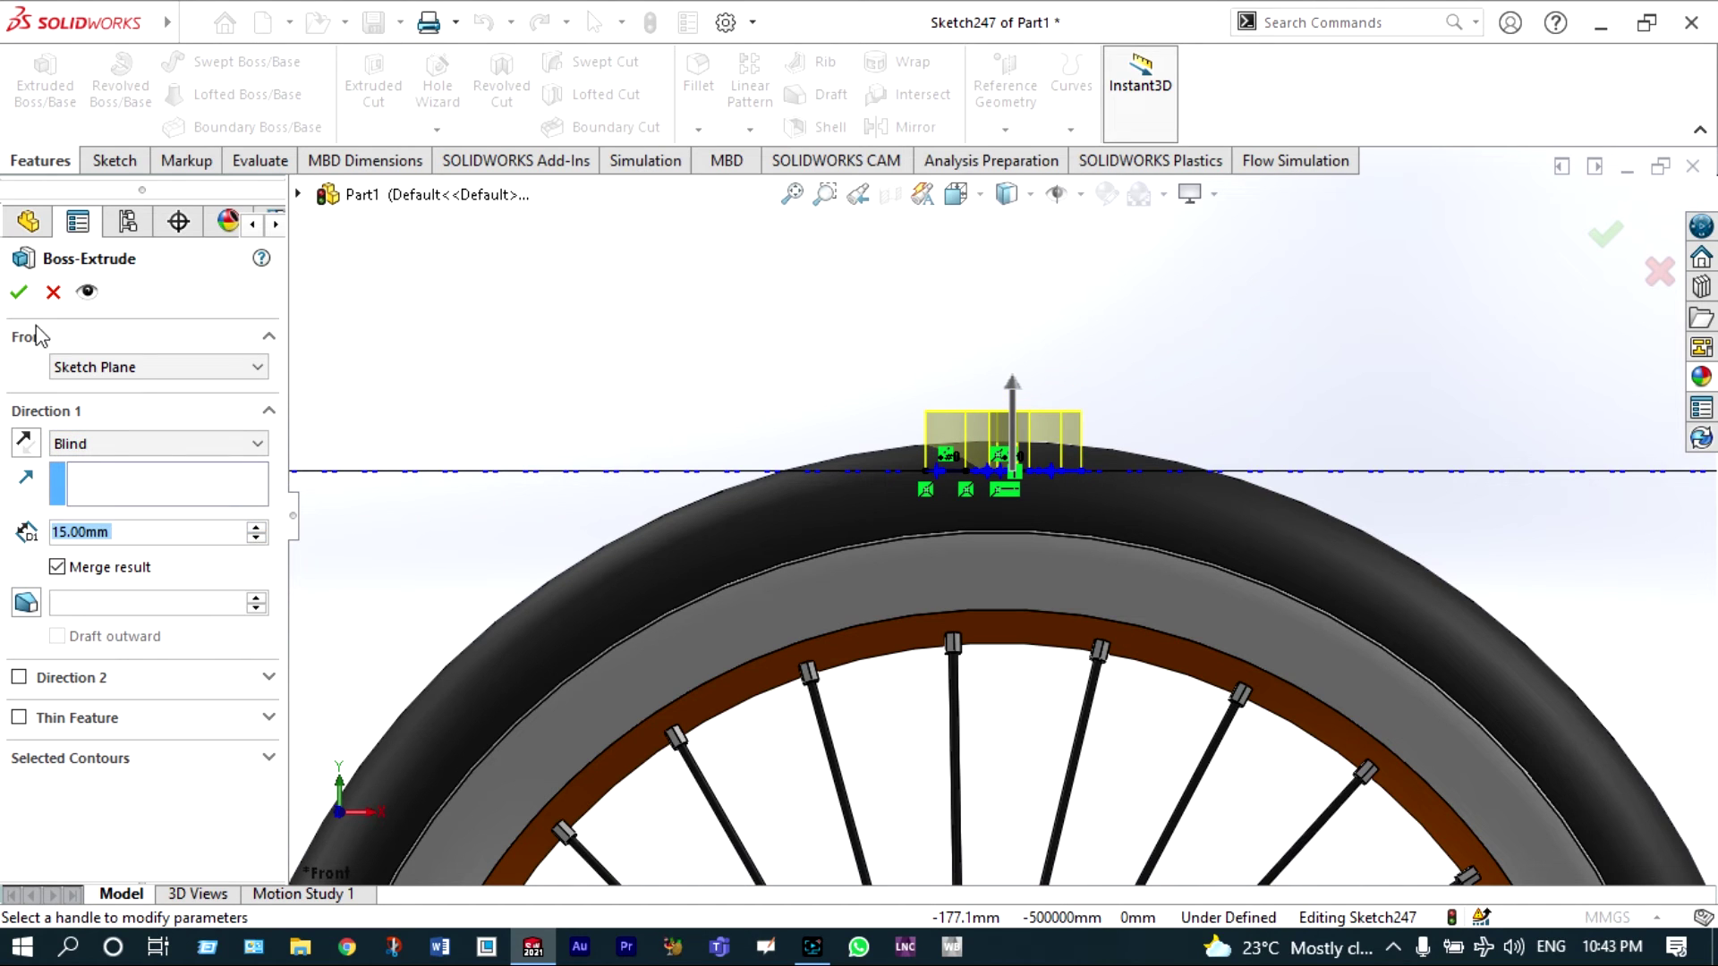
{"action": "left_click", "coordinate": [20, 294]}
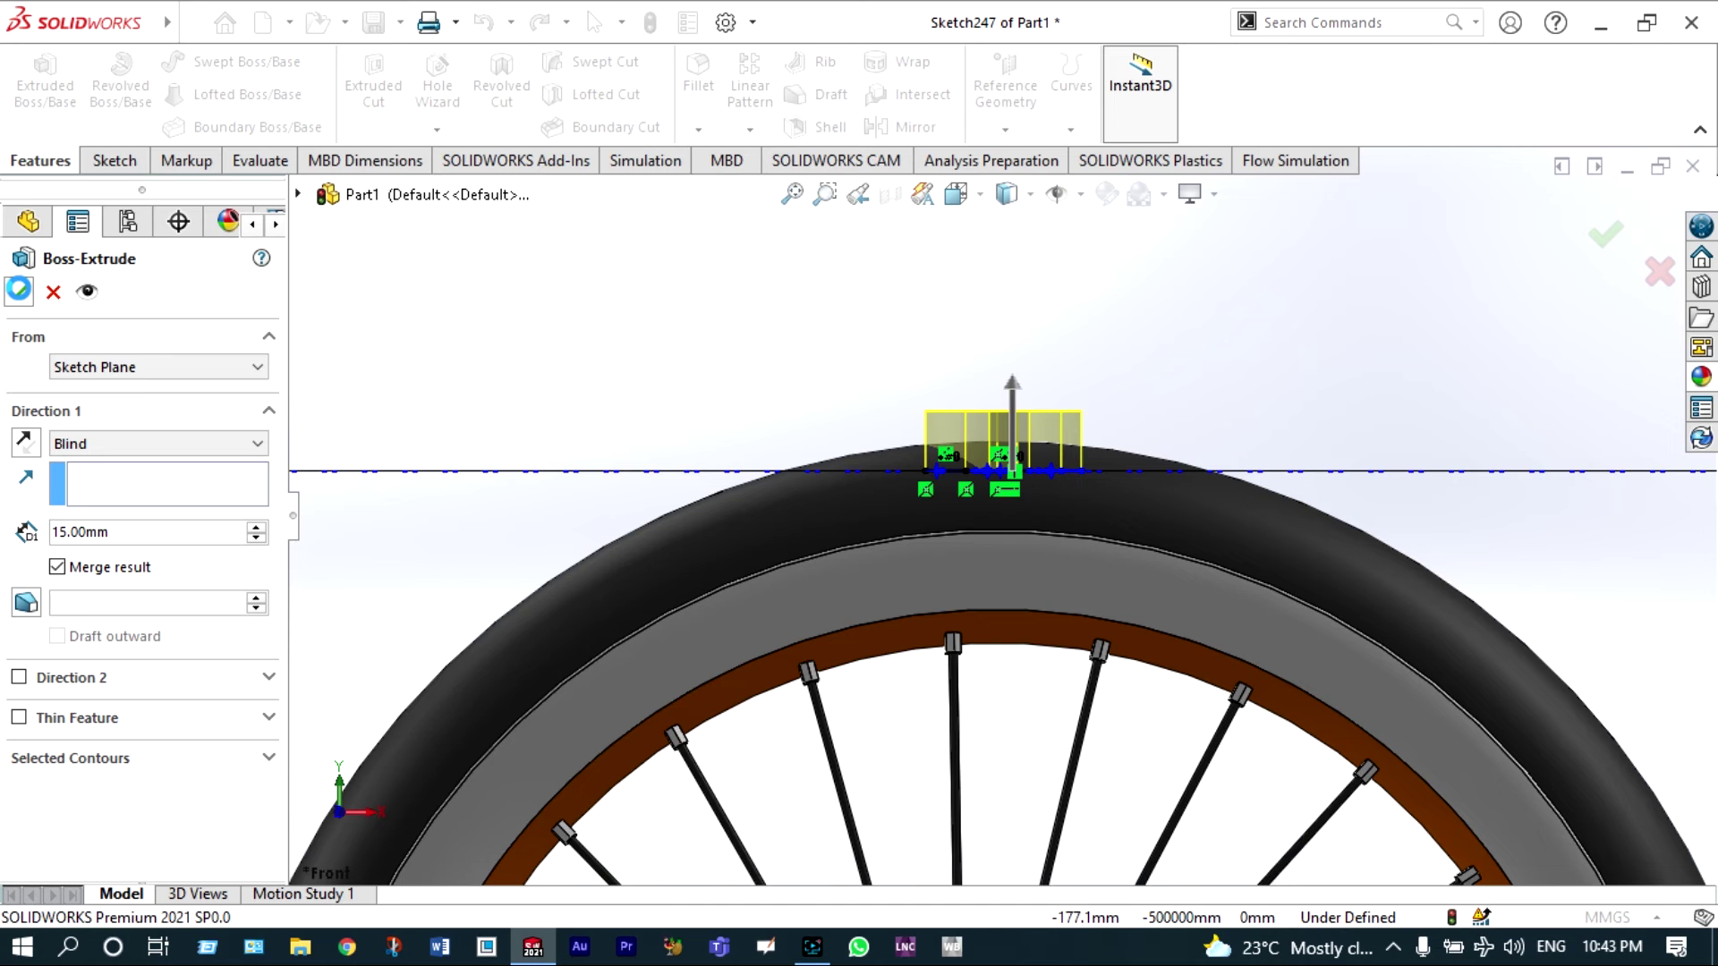
- Examine from several angles how the two extruded tread blocks sit on the tyre
{"action": "scroll", "coordinate": [867, 430], "scroll_direction": "up", "scroll_amount": 3}
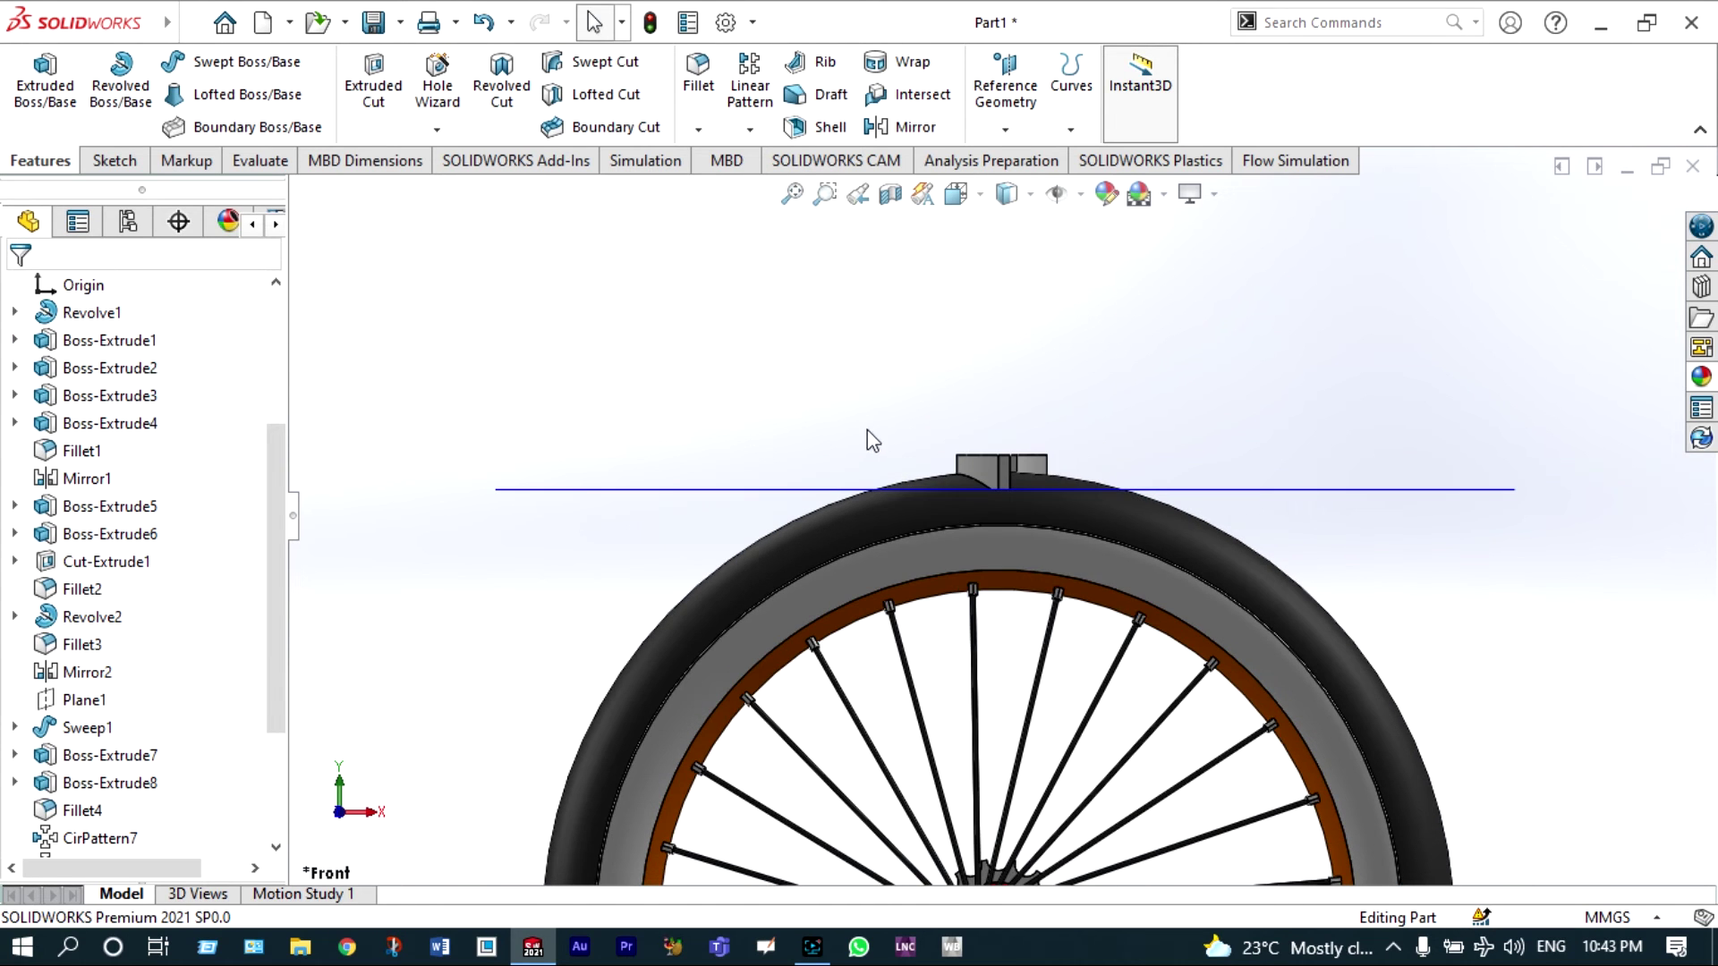
{"action": "right_click", "coordinate": [876, 410]}
{"action": "left_click", "coordinate": [931, 516]}
{"action": "left_click_drag", "start_coordinate": [939, 491], "coordinate": [1001, 407]}
{"action": "scroll", "coordinate": [1043, 516], "scroll_direction": "down", "scroll_amount": 3}
{"action": "scroll", "coordinate": [997, 452], "scroll_direction": "down", "scroll_amount": 3}
{"action": "scroll", "coordinate": [990, 394], "scroll_direction": "down", "scroll_amount": 3}
{"action": "scroll", "coordinate": [1001, 407], "scroll_direction": "up", "scroll_amount": 2}
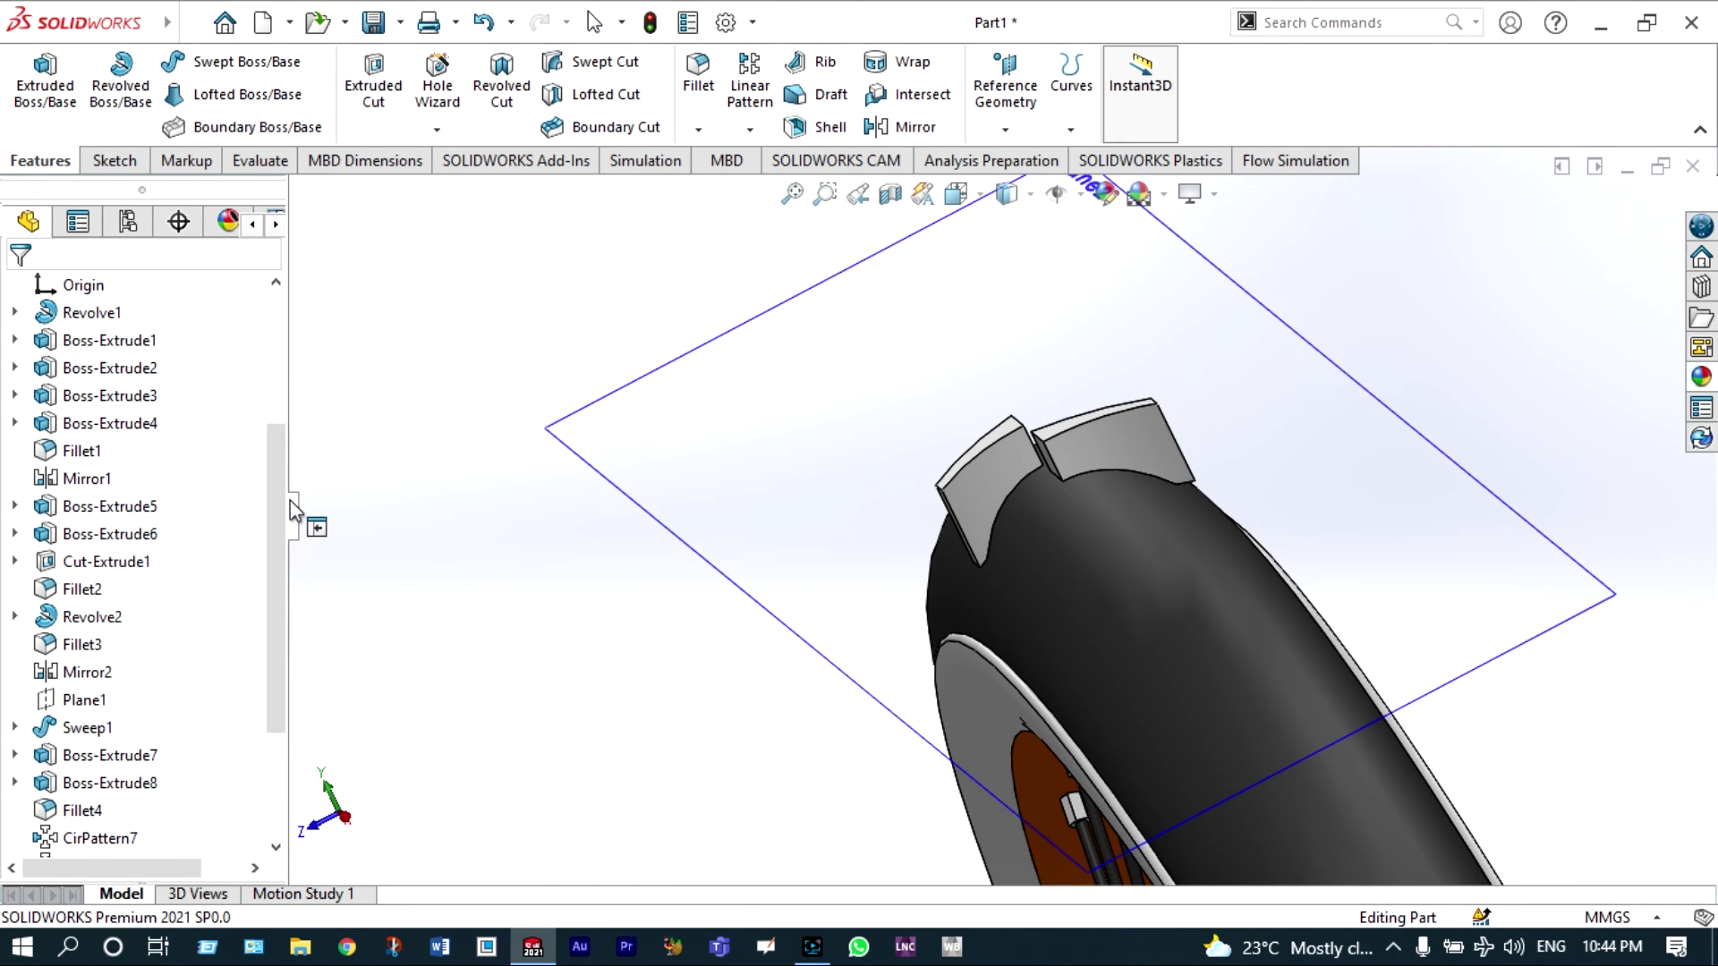
- Start a sketch on the Right Plane and draw a vertical centerline through the middle of the tread blocks
{"action": "left_click_drag", "start_coordinate": [266, 442], "coordinate": [262, 299]}
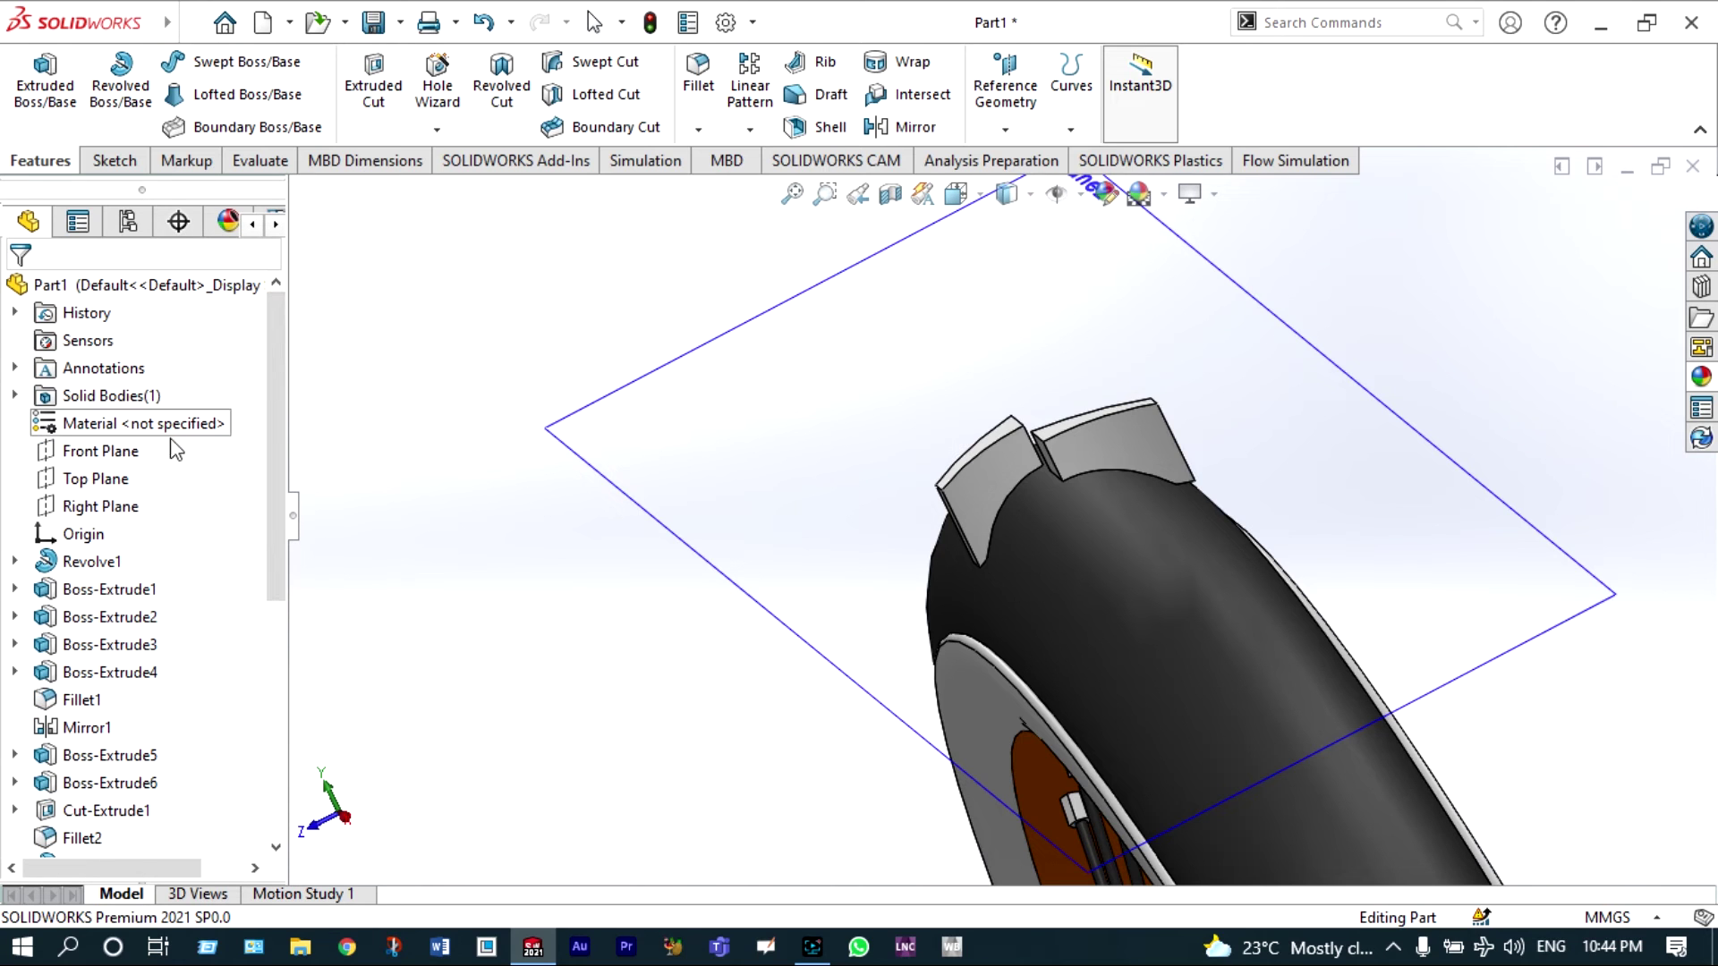
{"action": "left_click", "coordinate": [134, 506]}
{"action": "key", "text": "ctrl+8"}
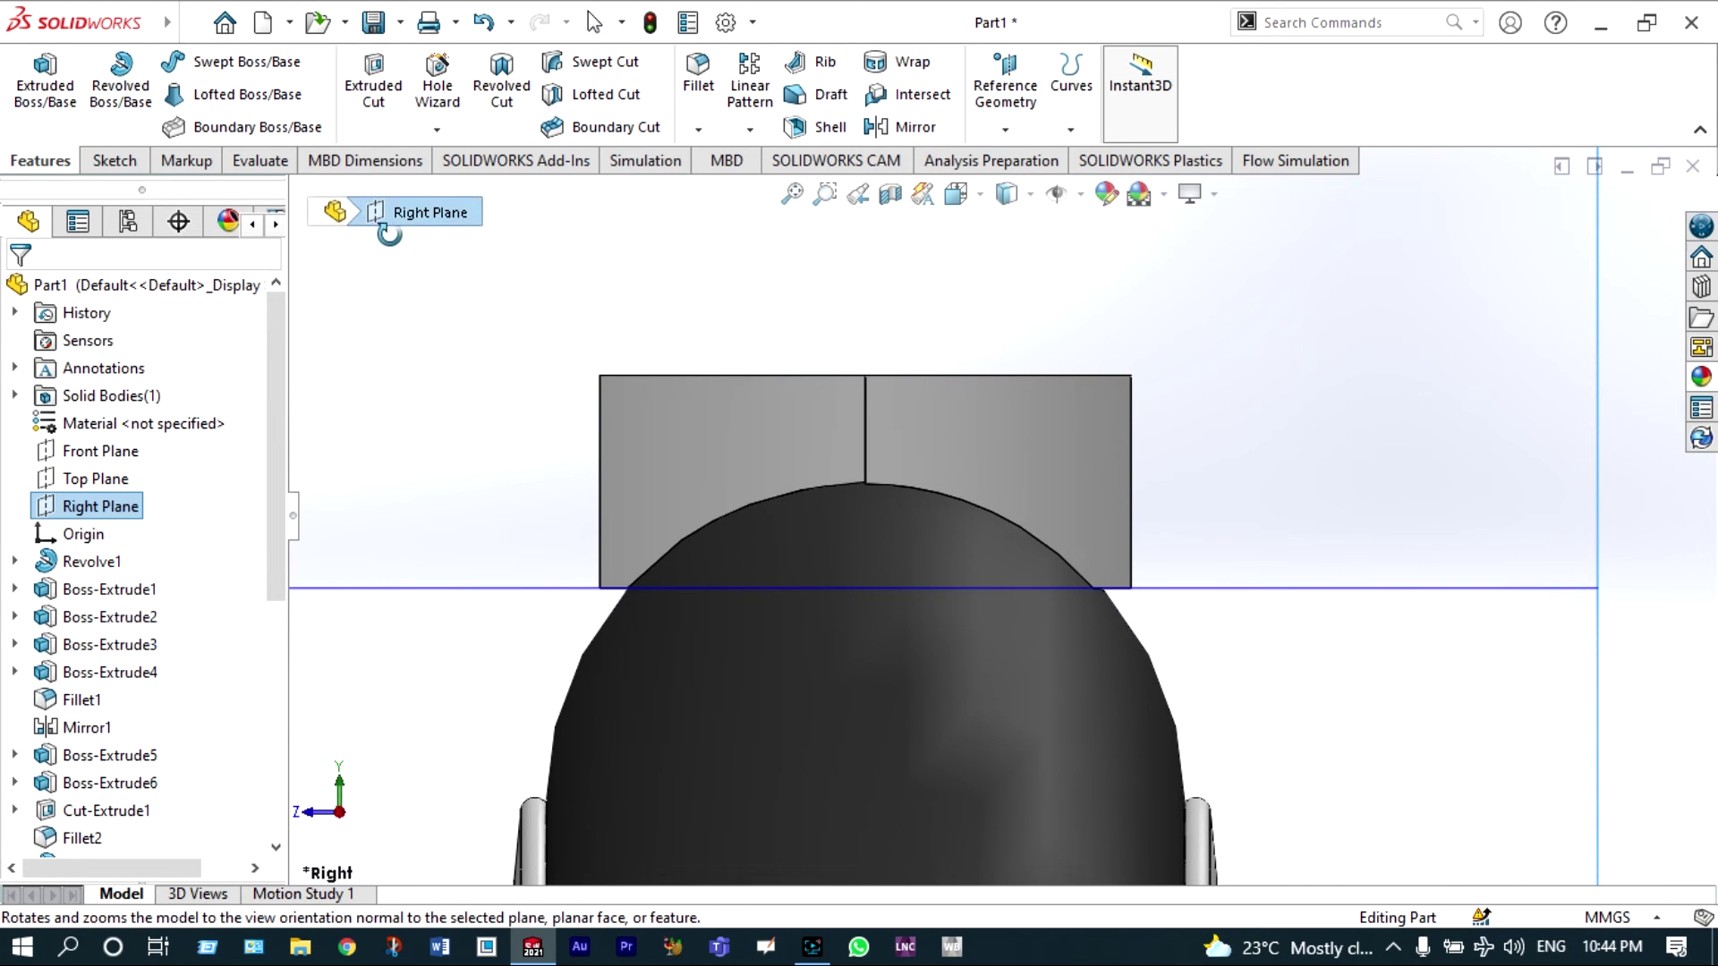
{"action": "left_click", "coordinate": [115, 160]}
{"action": "left_click", "coordinate": [189, 61]}
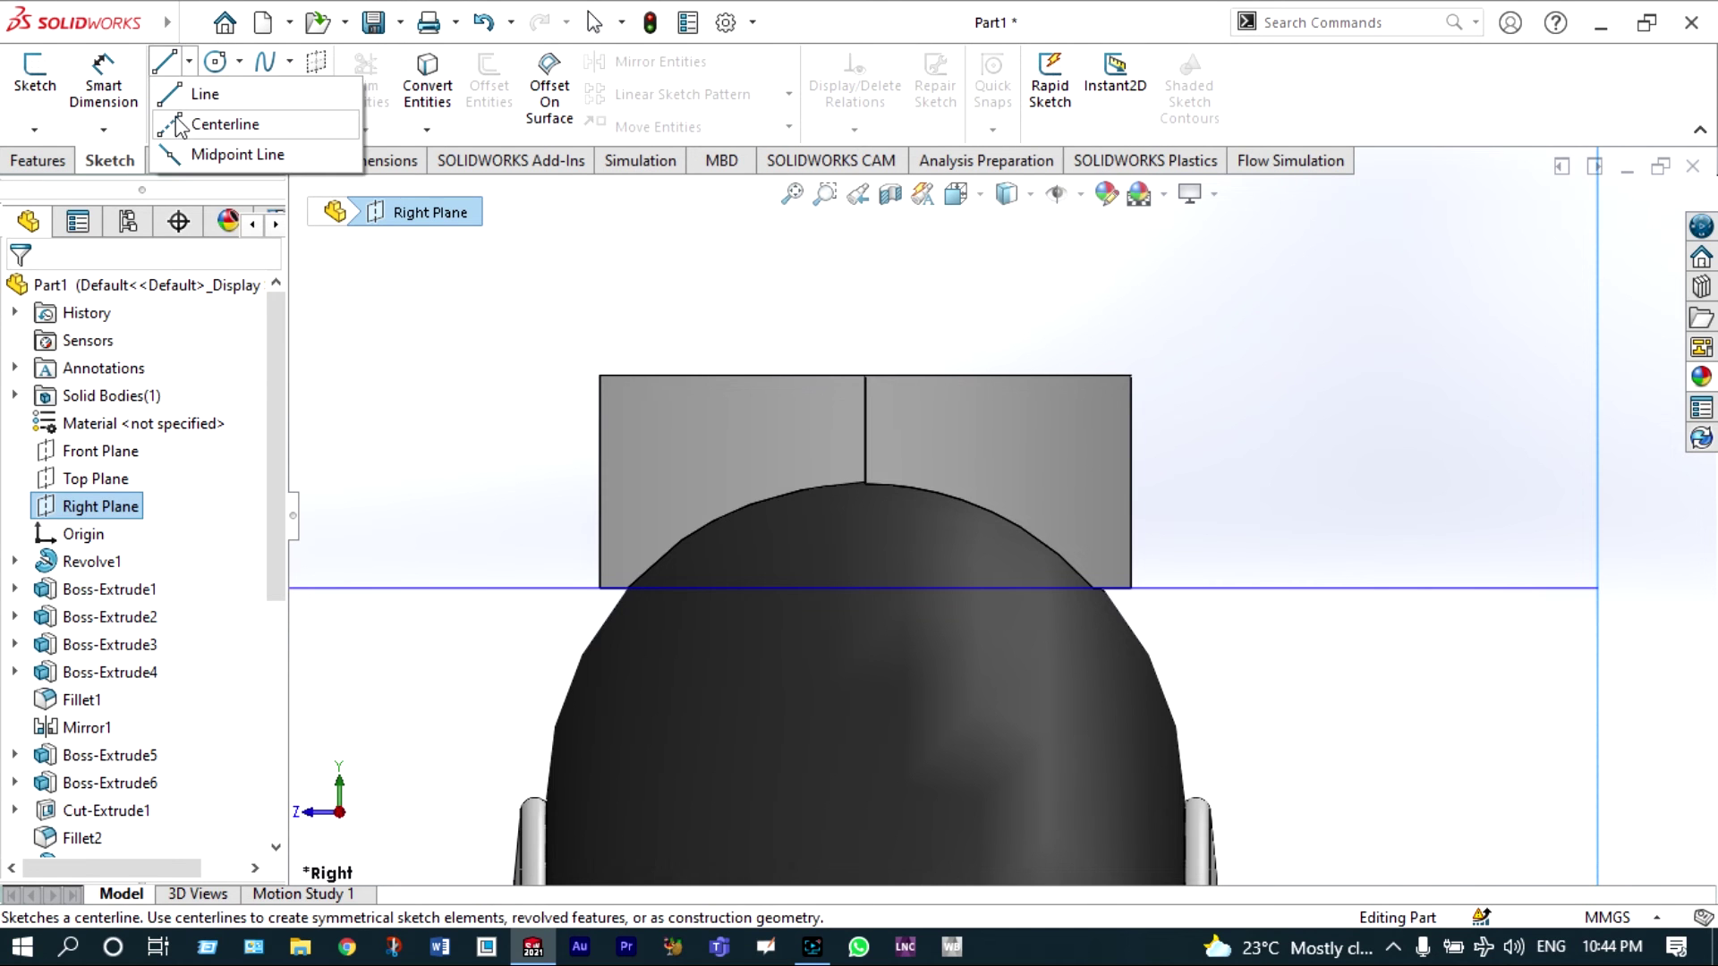
{"action": "left_click", "coordinate": [223, 124]}
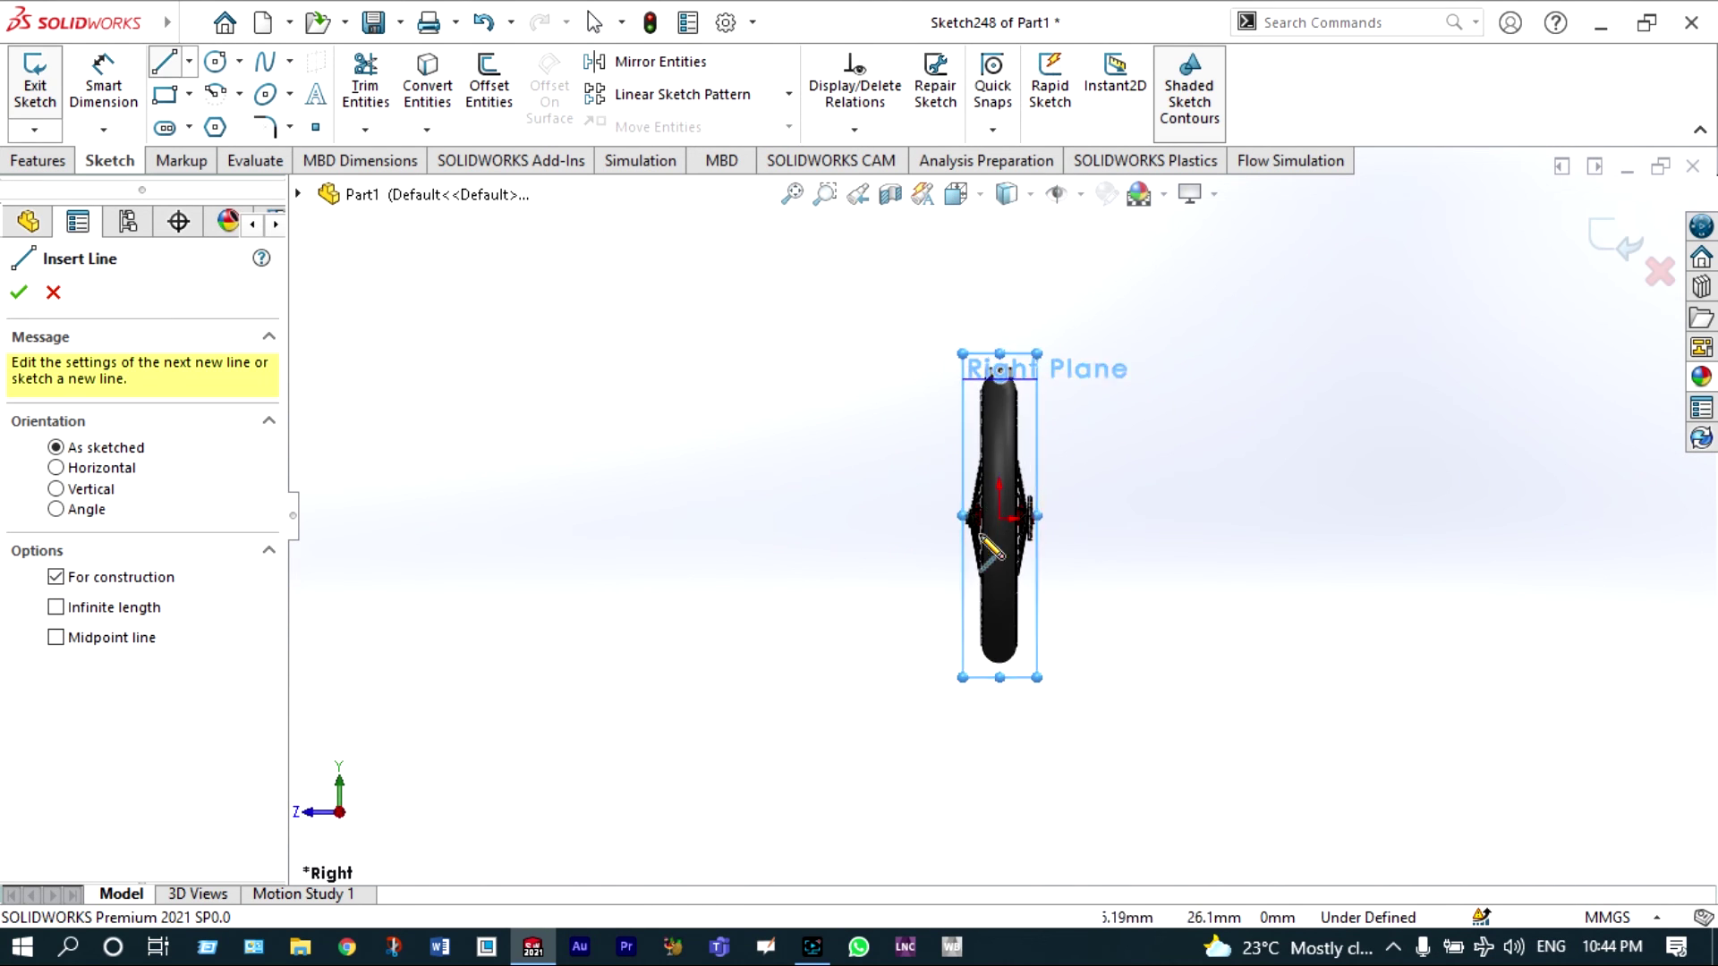
{"action": "scroll", "coordinate": [993, 530], "scroll_direction": "down", "scroll_amount": 6}
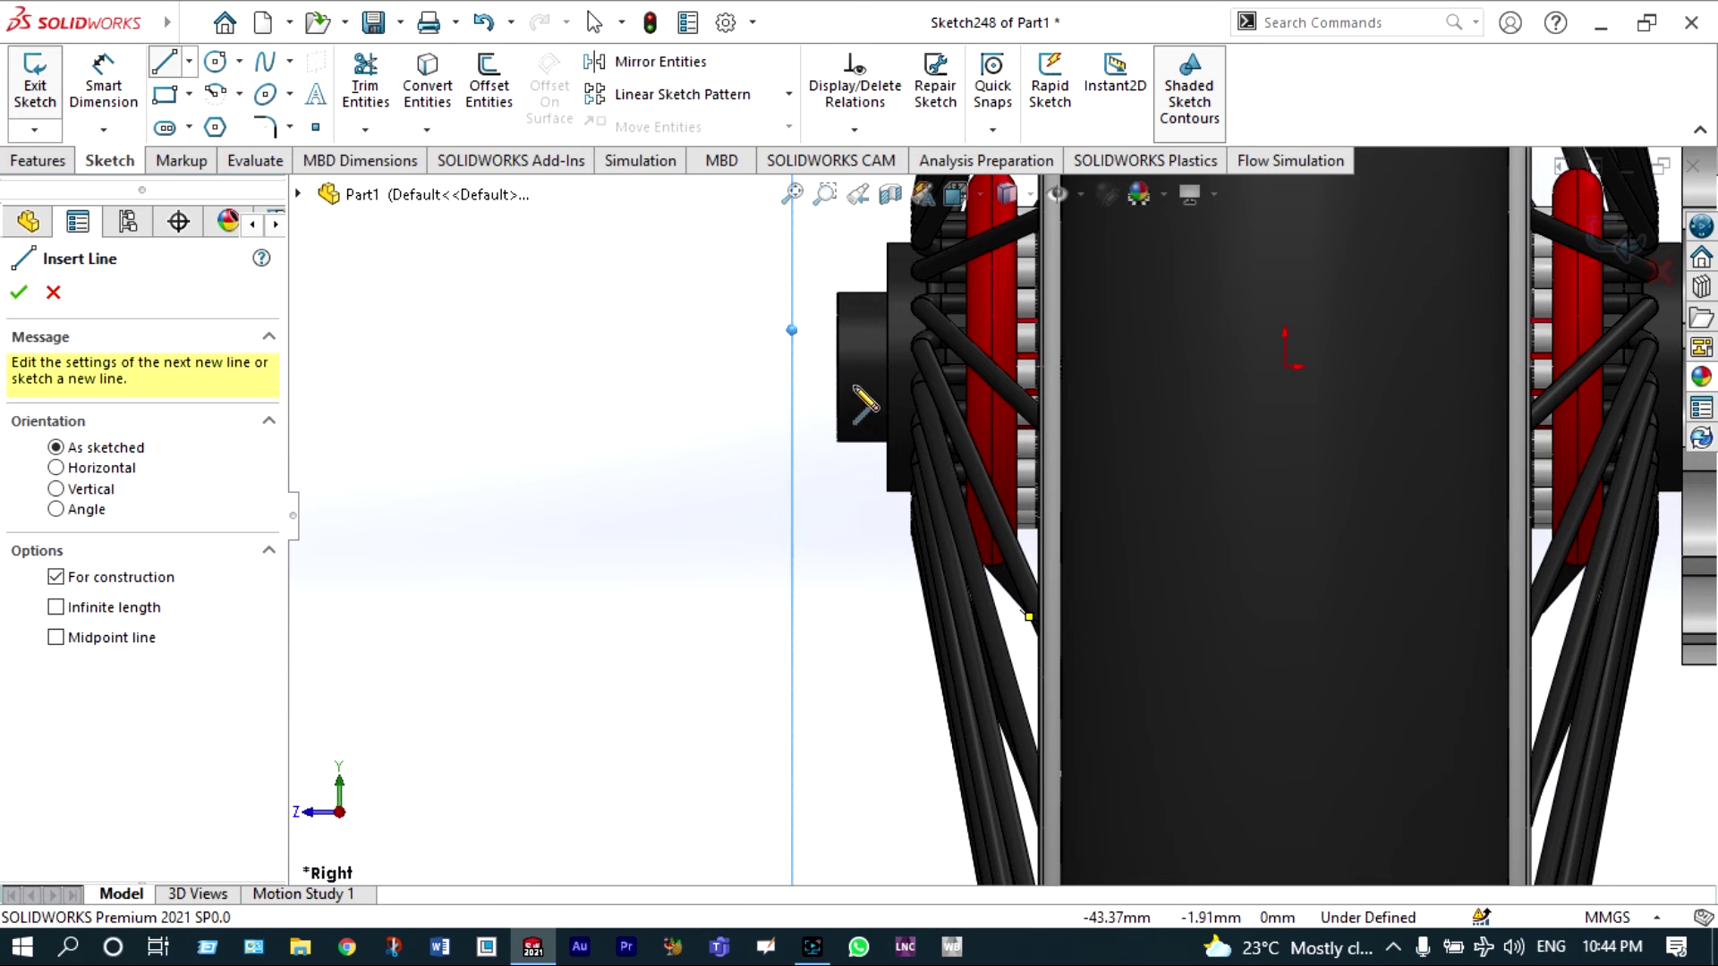
{"action": "key", "text": "Escape"}
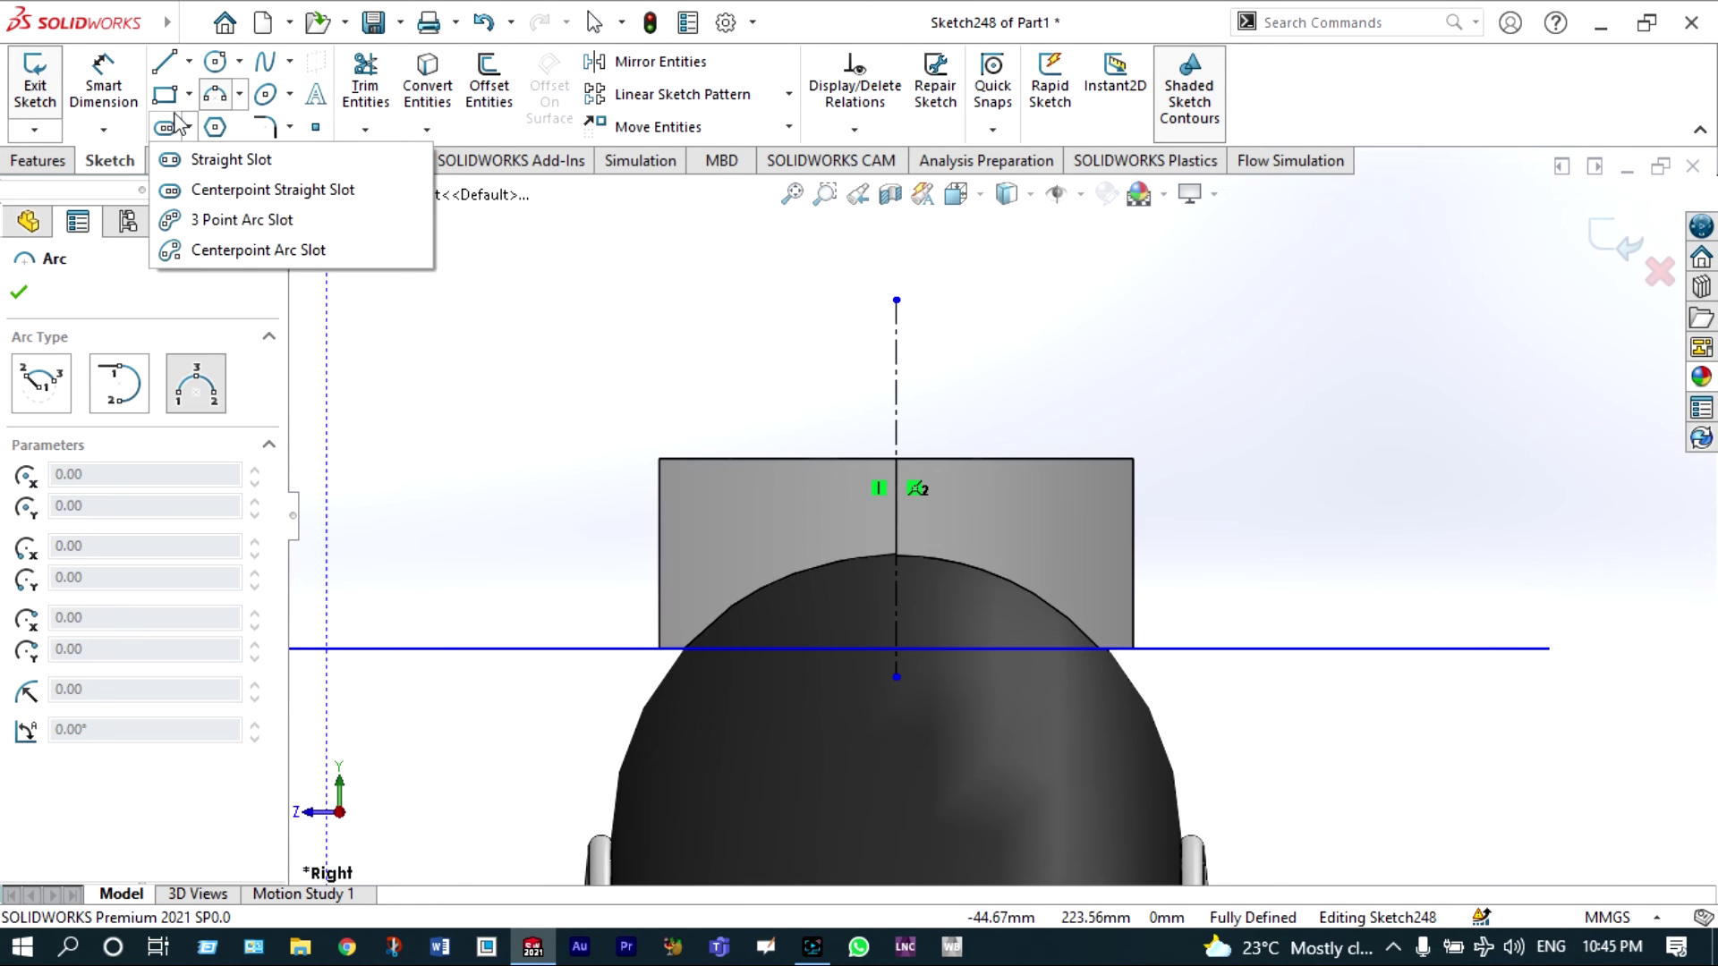
- Sketch a closed rectangular profile around the tread blocks with an arched inner edge just above the tyre, trimming the base line beneath the arch
{"action": "left_click", "coordinate": [189, 60]}
{"action": "left_click", "coordinate": [165, 63]}
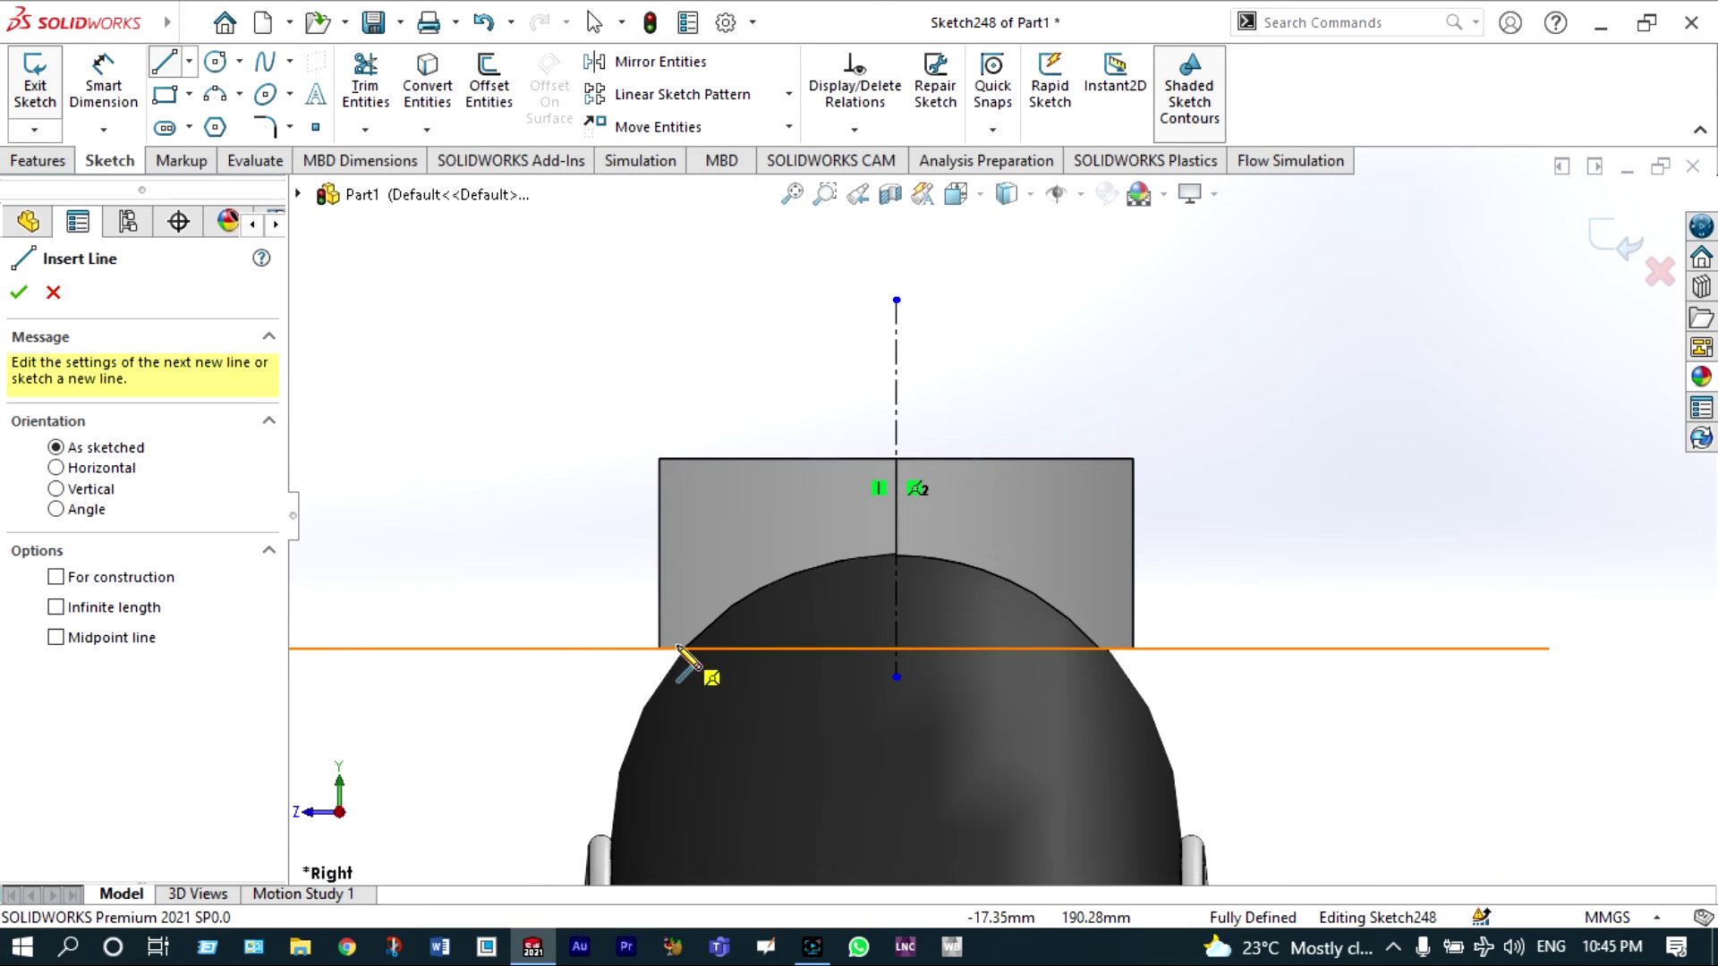
{"action": "scroll", "coordinate": [701, 645], "scroll_direction": "down", "scroll_amount": 3}
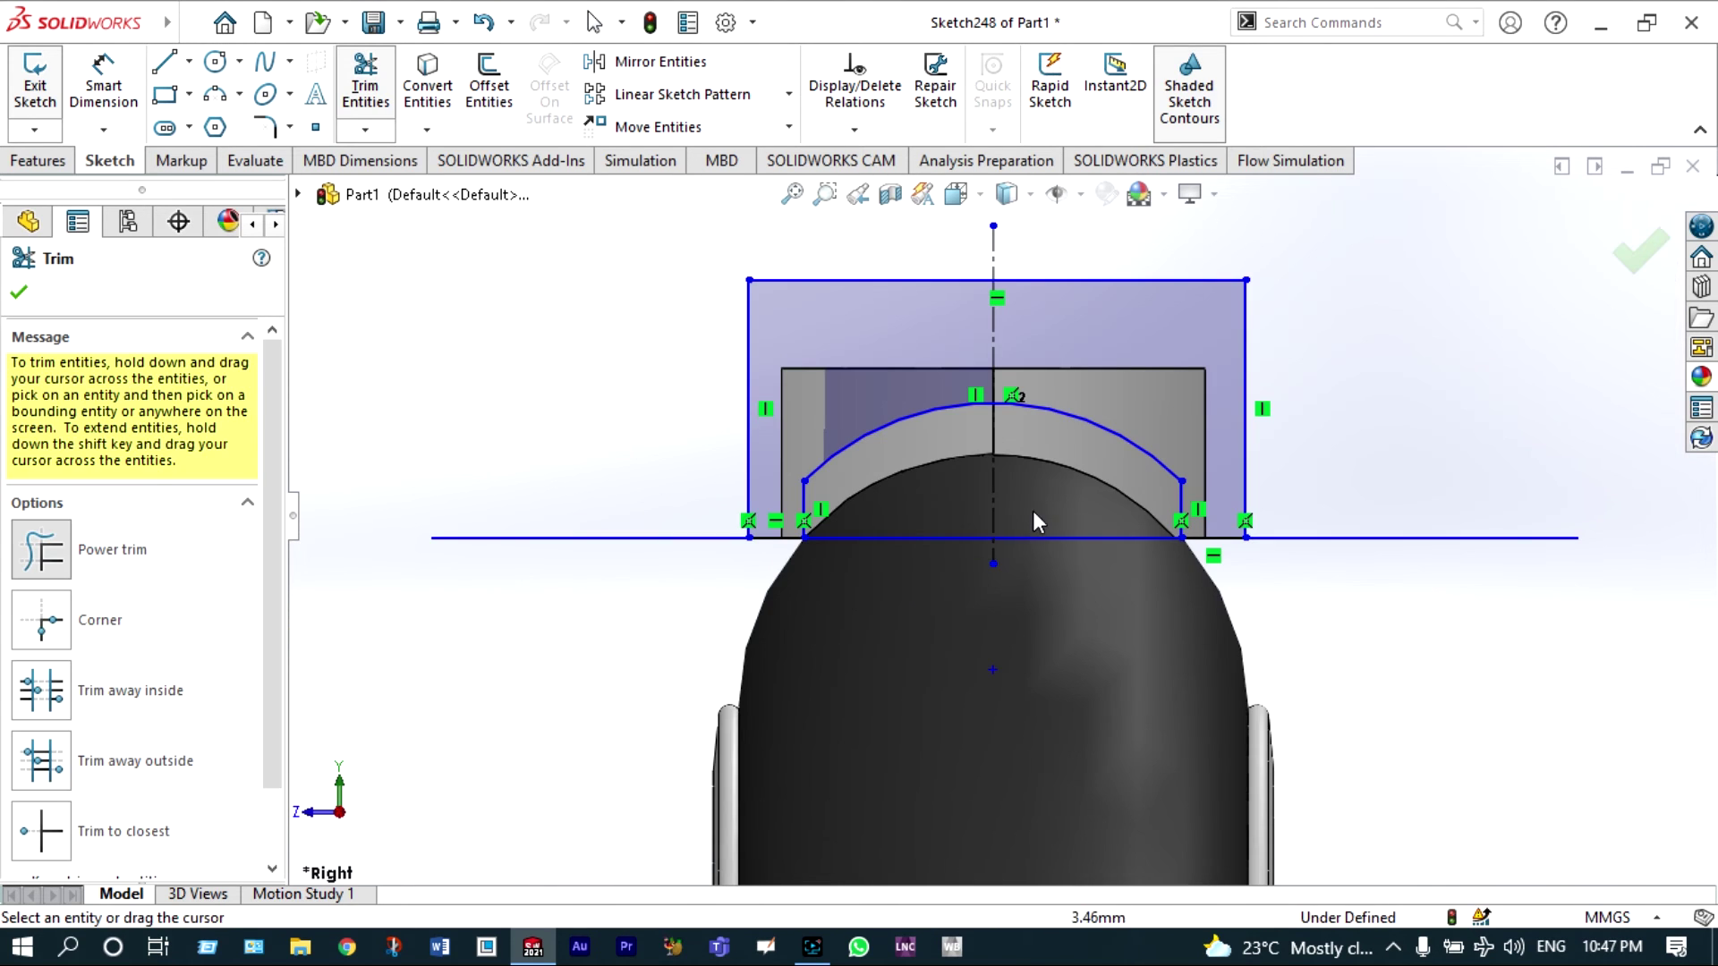
{"action": "left_click_drag", "start_coordinate": [1034, 513], "coordinate": [1040, 579]}
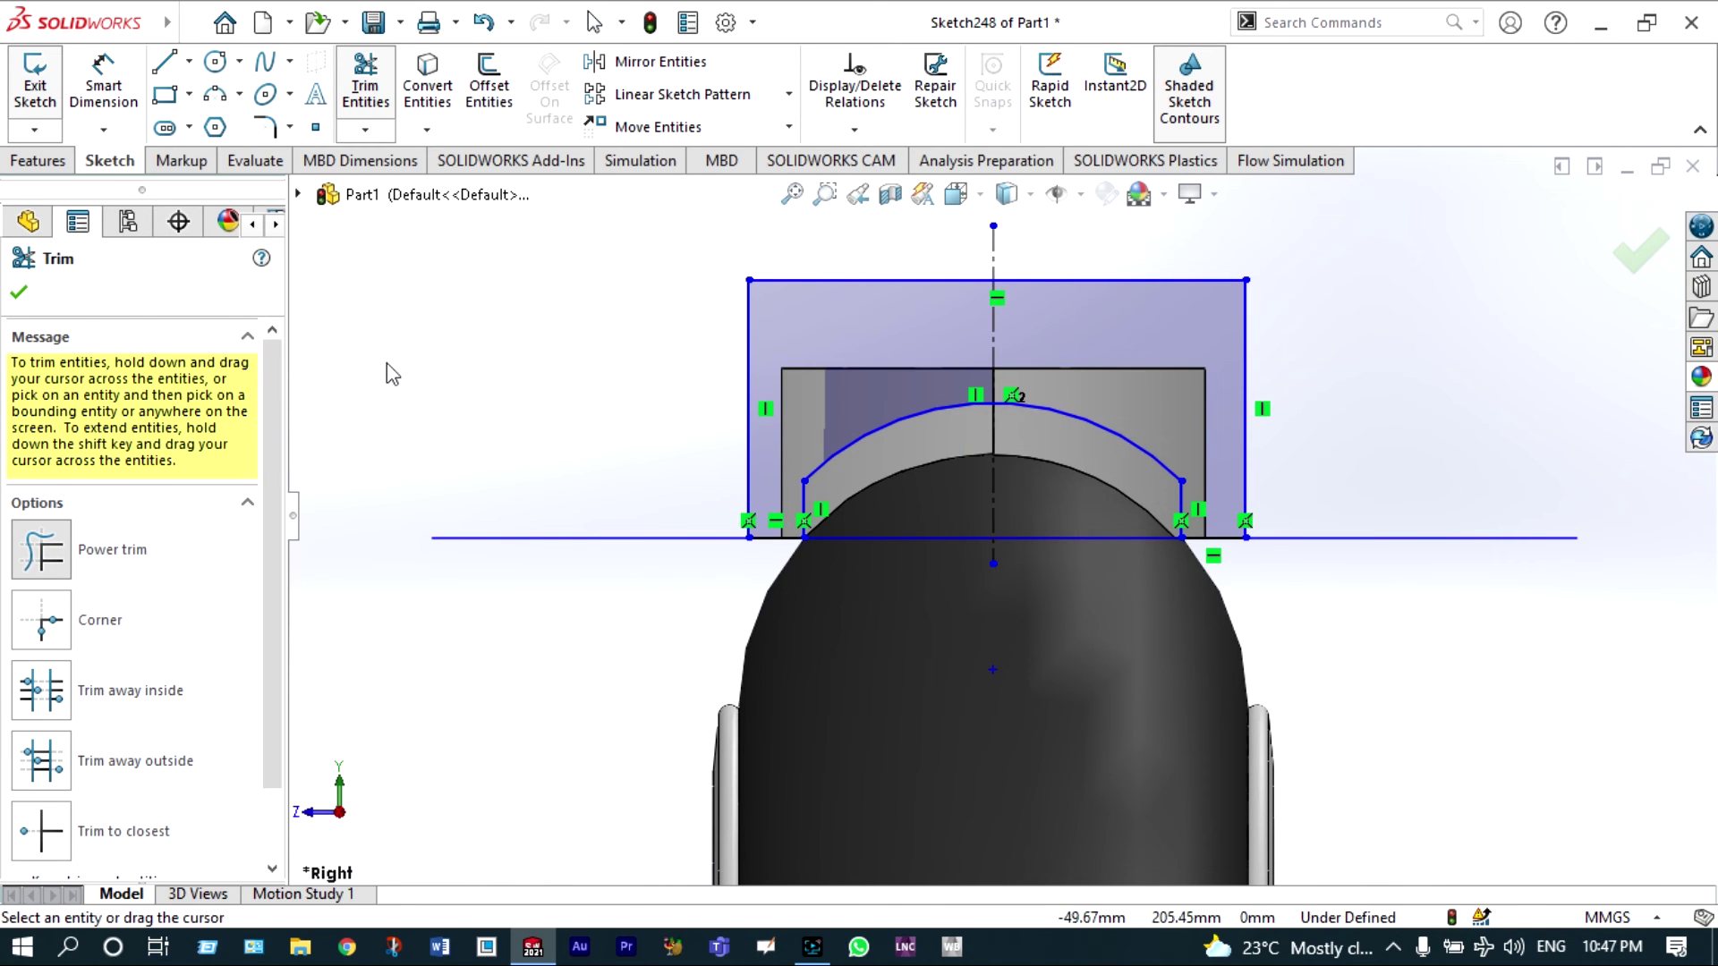
{"action": "left_click", "coordinate": [18, 292]}
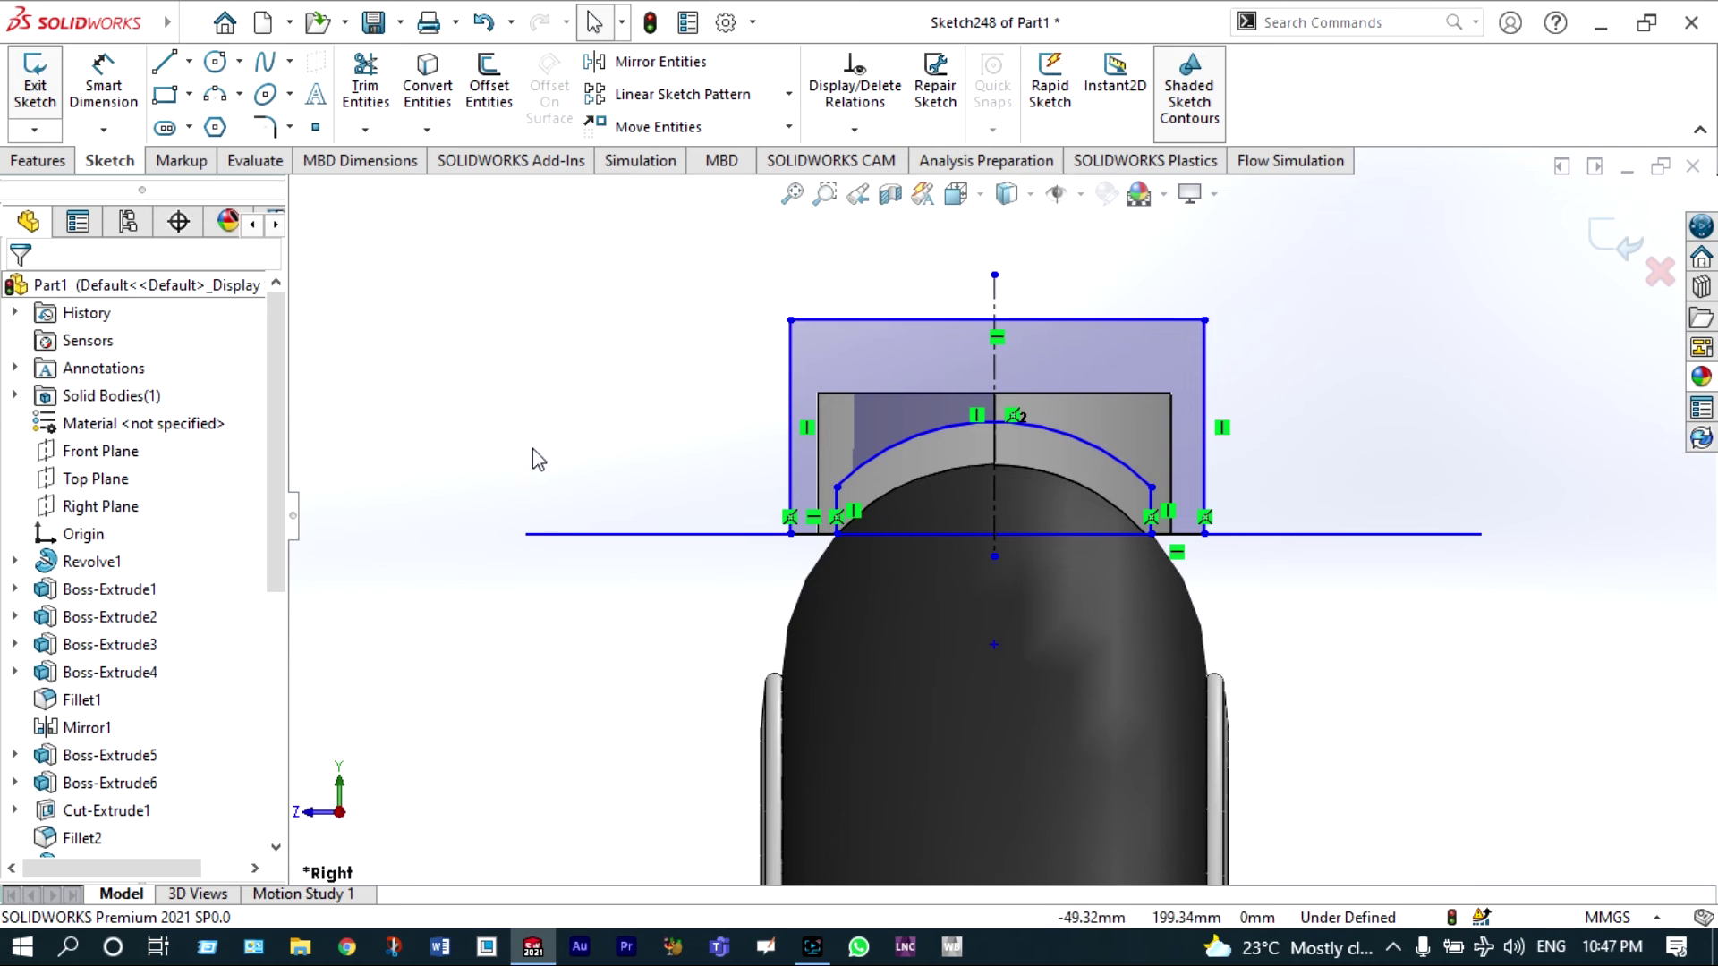
- Revolve-cut the arched profile 360 degrees about the hub's horizontal axis to trim the tread blocks to the tyre's curvature
{"action": "scroll", "coordinate": [743, 526], "scroll_direction": "down", "scroll_amount": 3}
{"action": "left_click", "coordinate": [1104, 552]}
{"action": "scroll", "coordinate": [1103, 552], "scroll_direction": "up", "scroll_amount": 2}
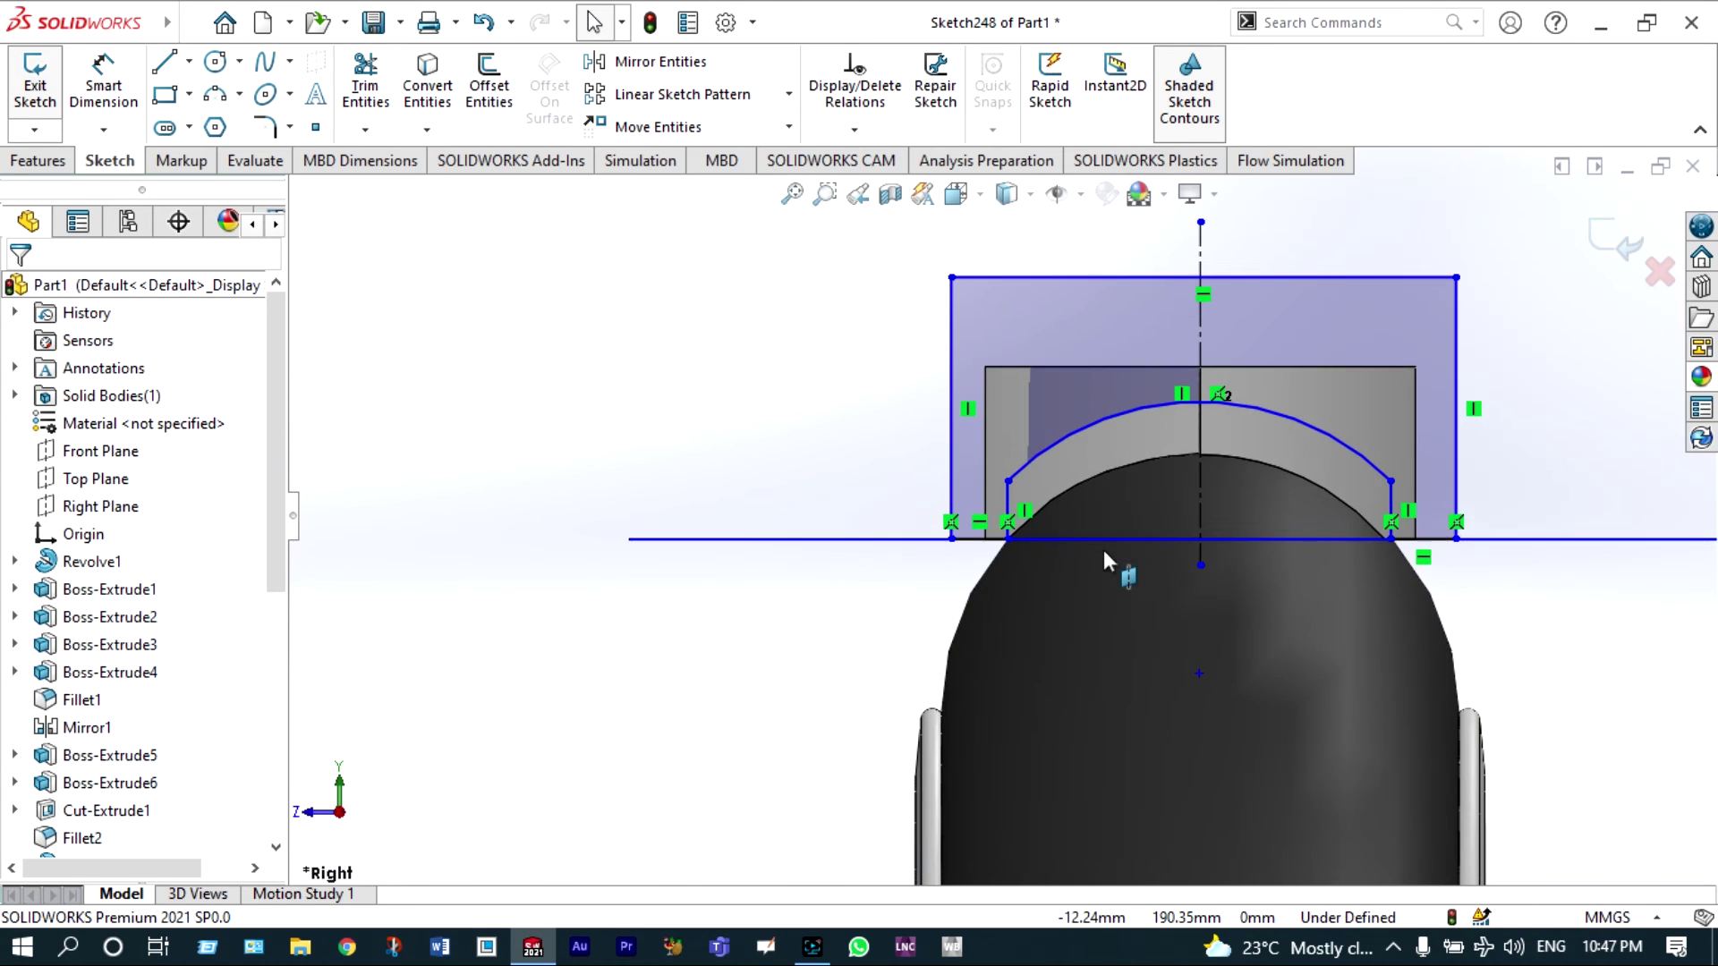
{"action": "left_click", "coordinate": [941, 428]}
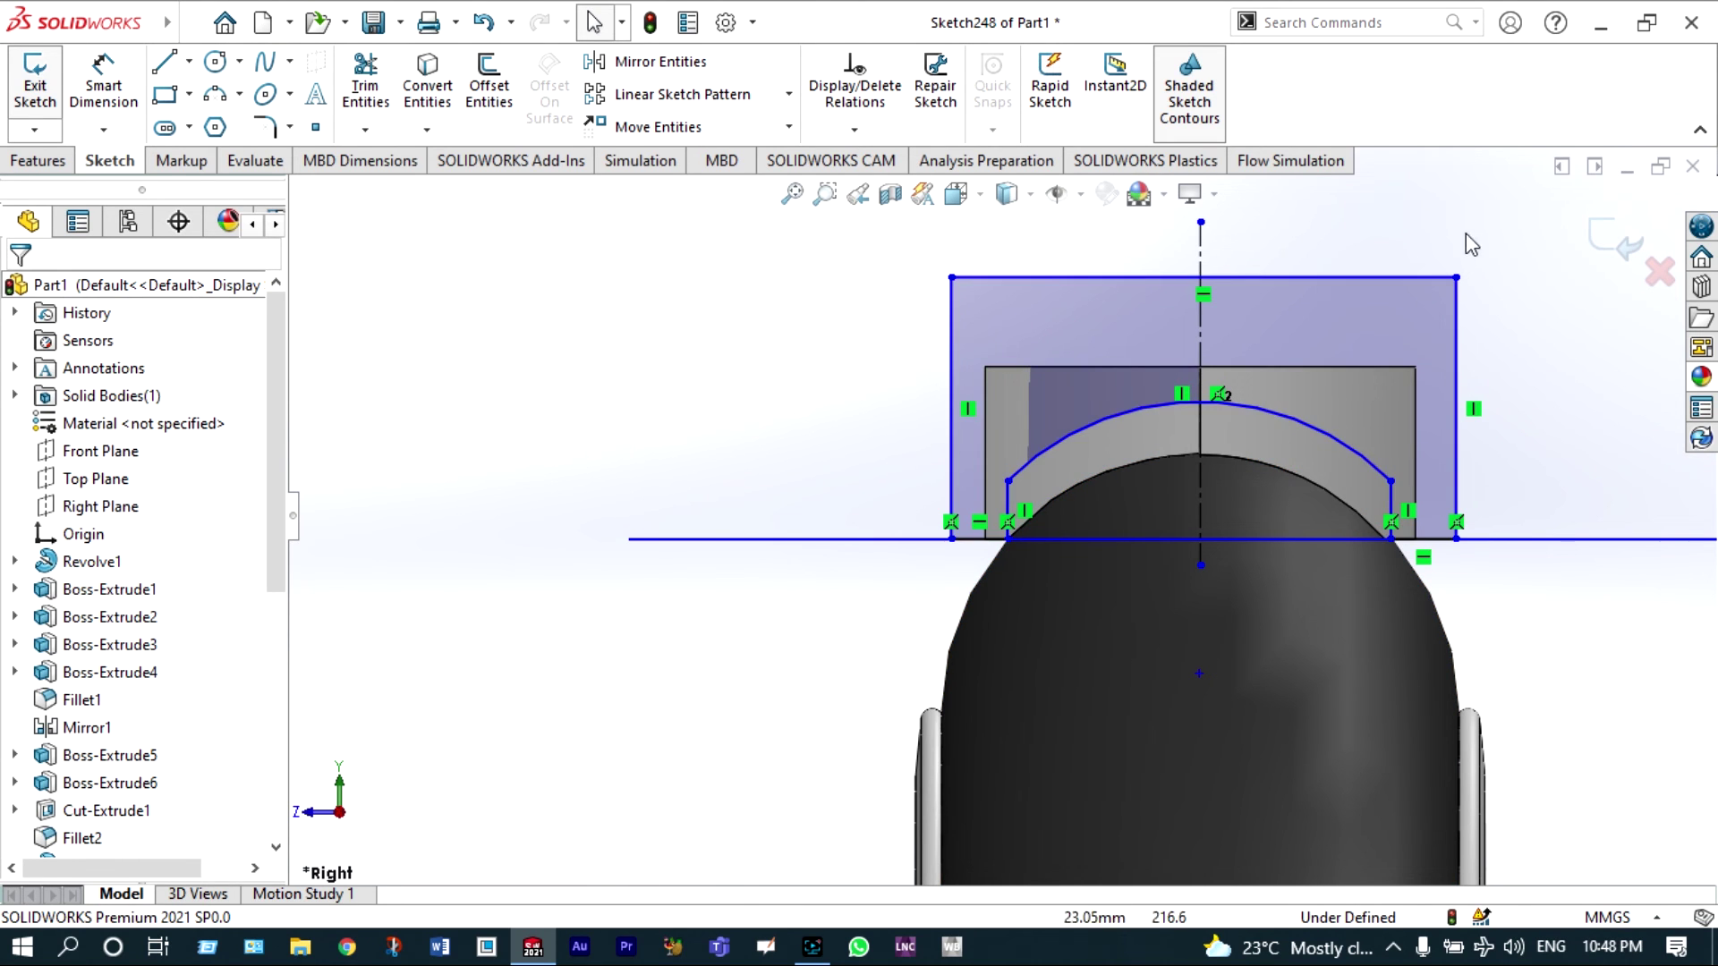
{"action": "left_click", "coordinate": [54, 161]}
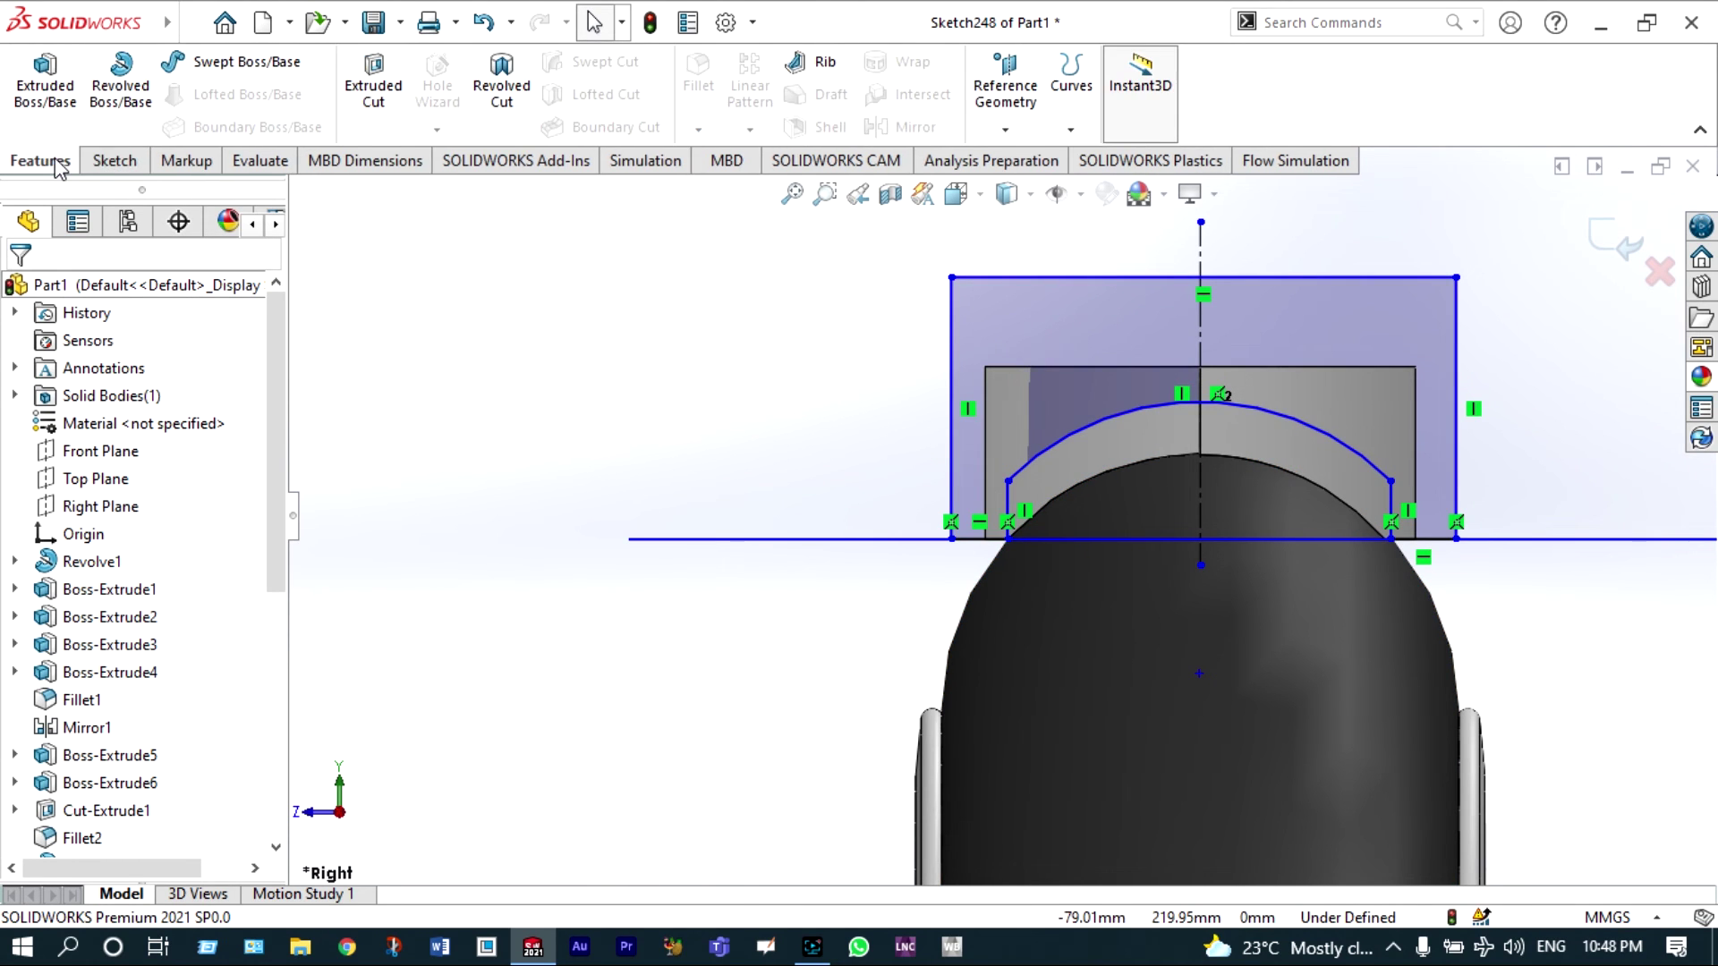
{"action": "left_click", "coordinate": [493, 90]}
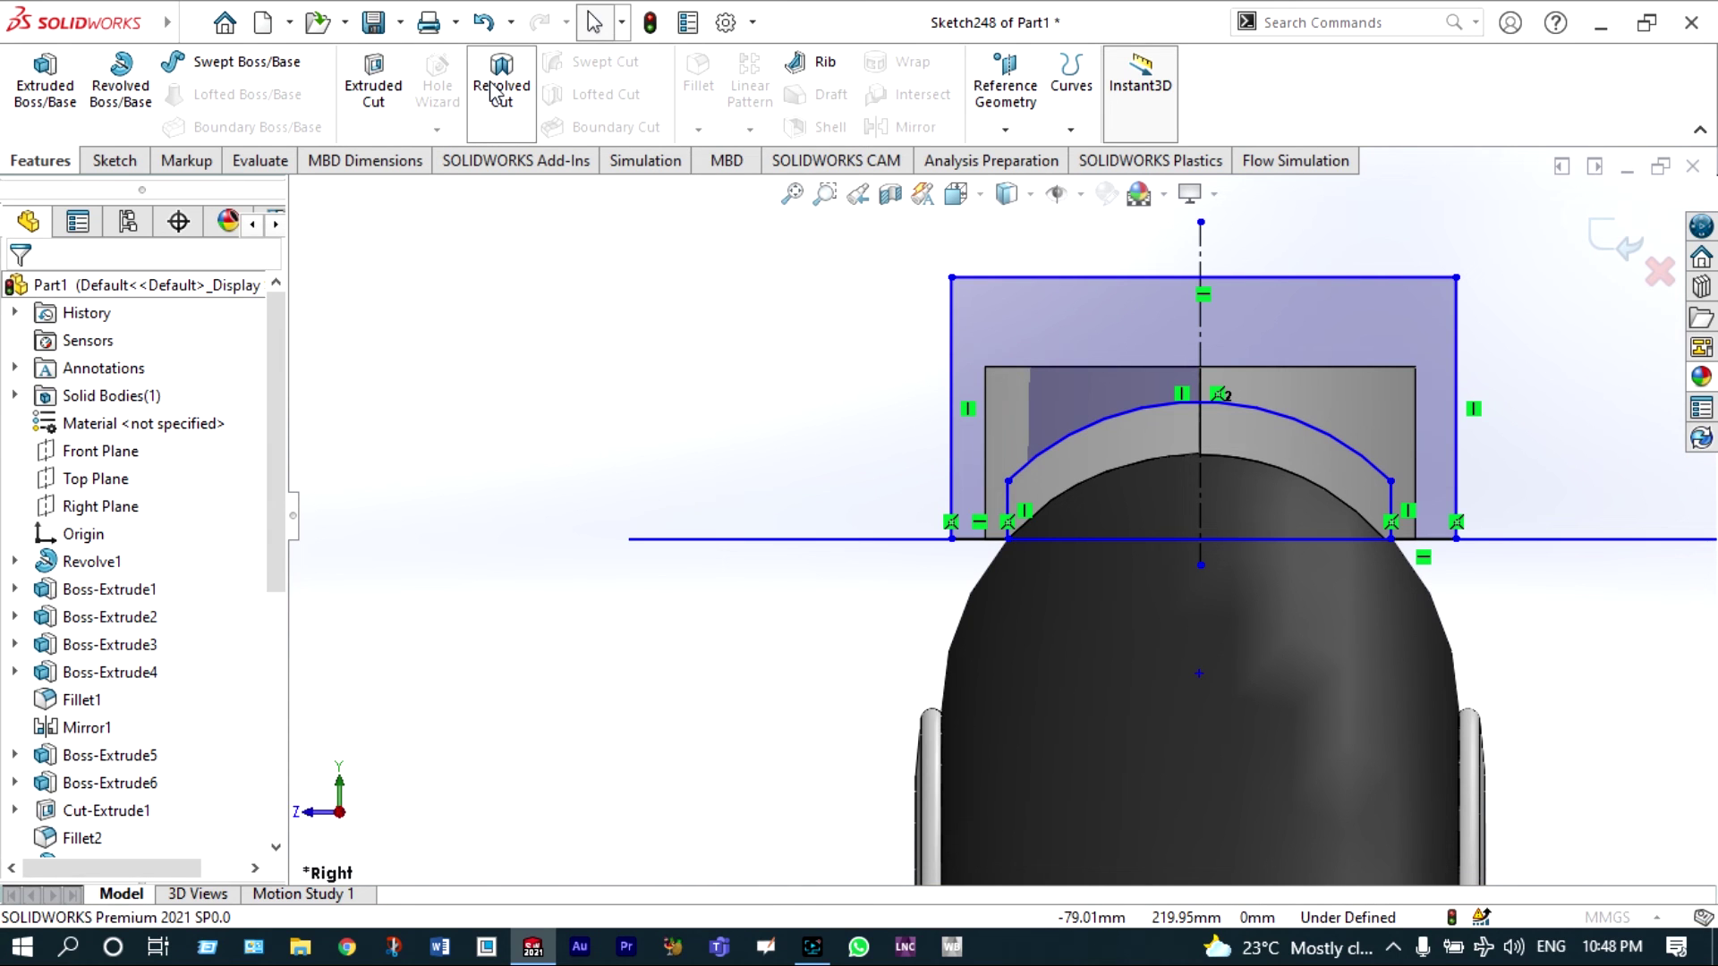
{"action": "scroll", "coordinate": [766, 456], "scroll_direction": "up", "scroll_amount": 10}
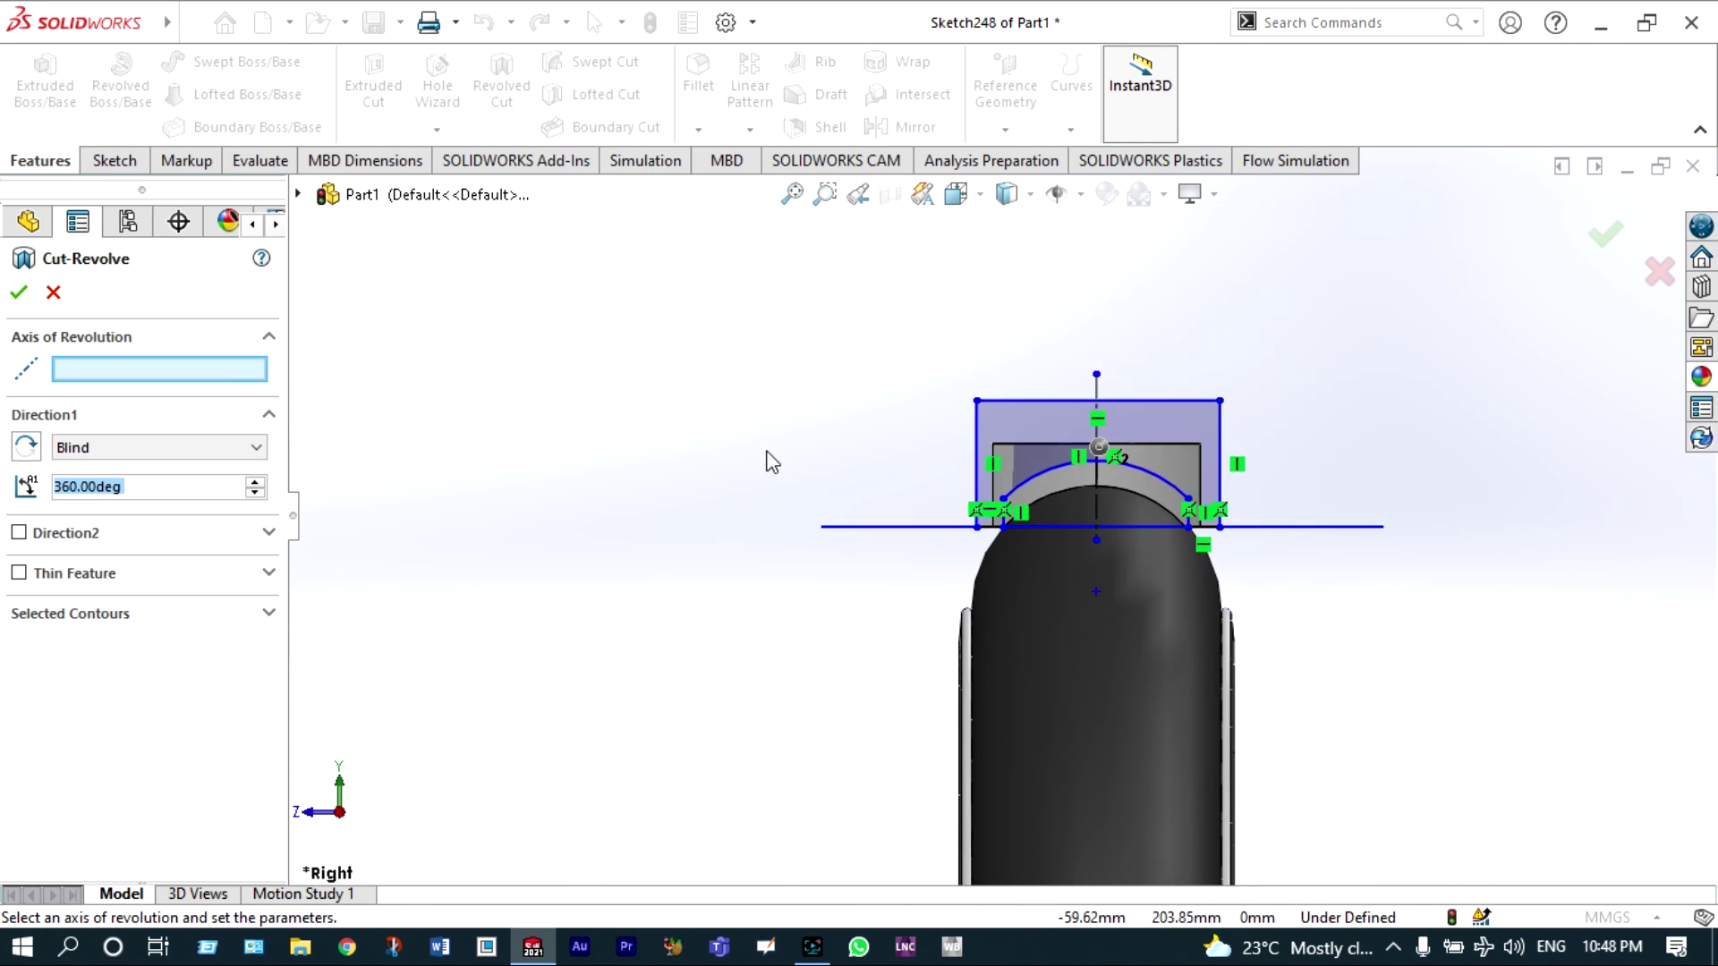
{"action": "scroll", "coordinate": [1029, 690], "scroll_direction": "down", "scroll_amount": 10}
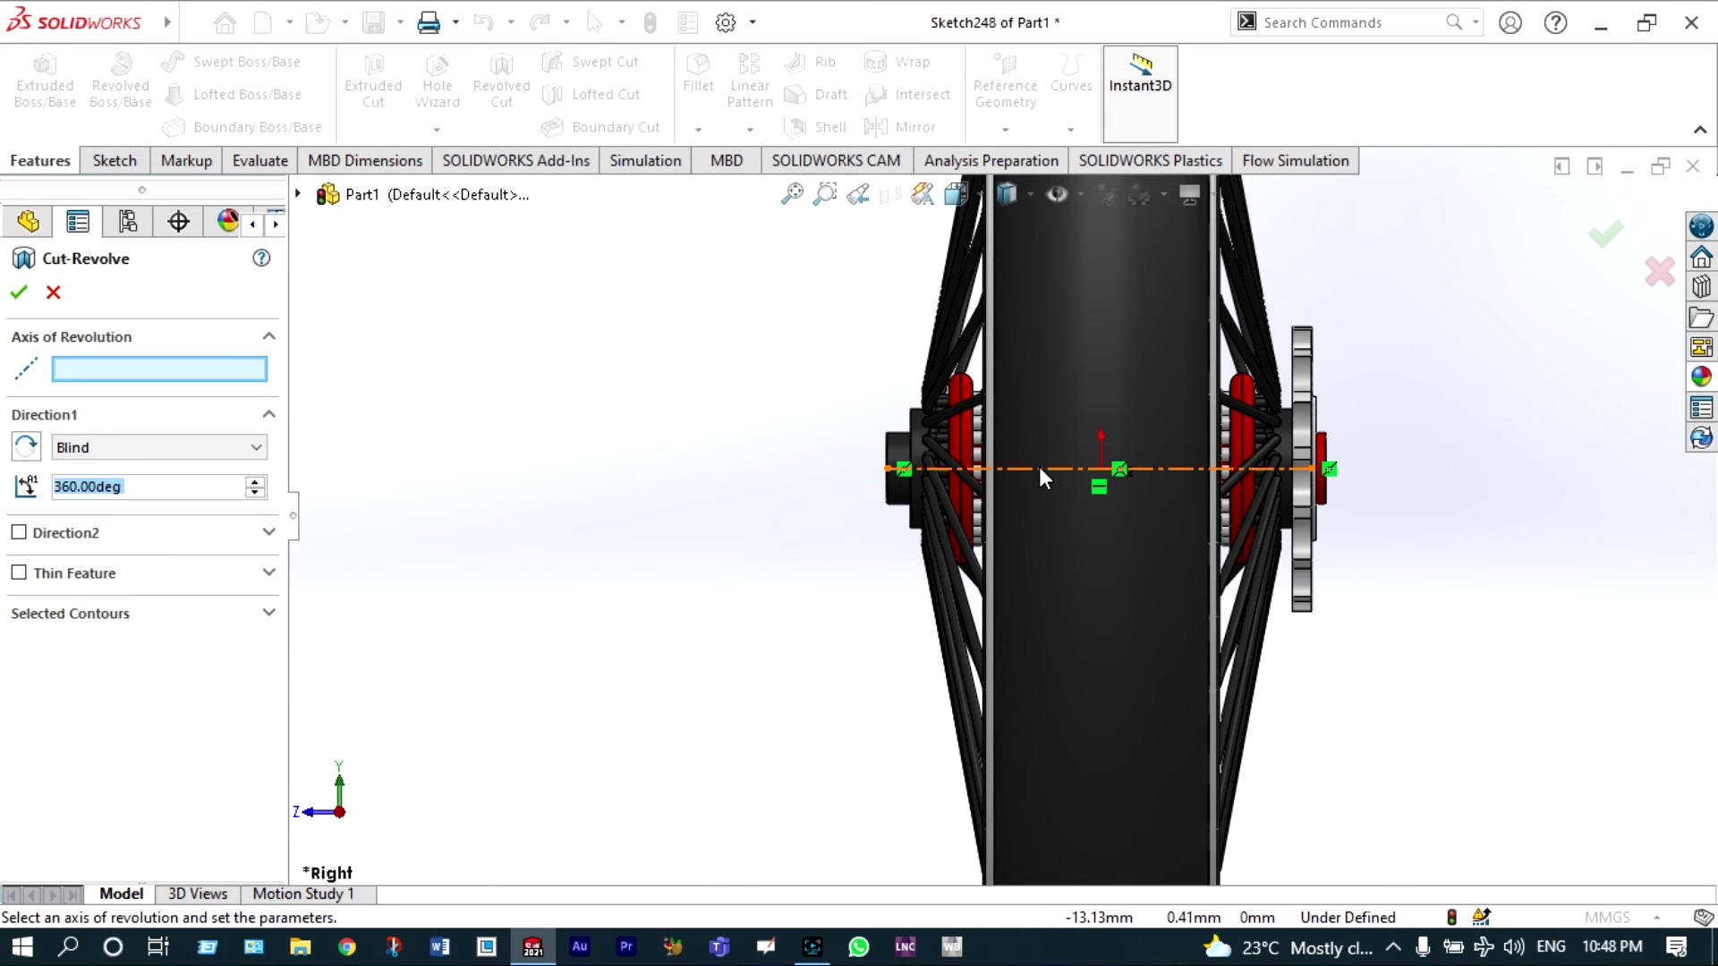
{"action": "left_click", "coordinate": [1039, 465]}
{"action": "scroll", "coordinate": [1004, 488], "scroll_direction": "up", "scroll_amount": 8}
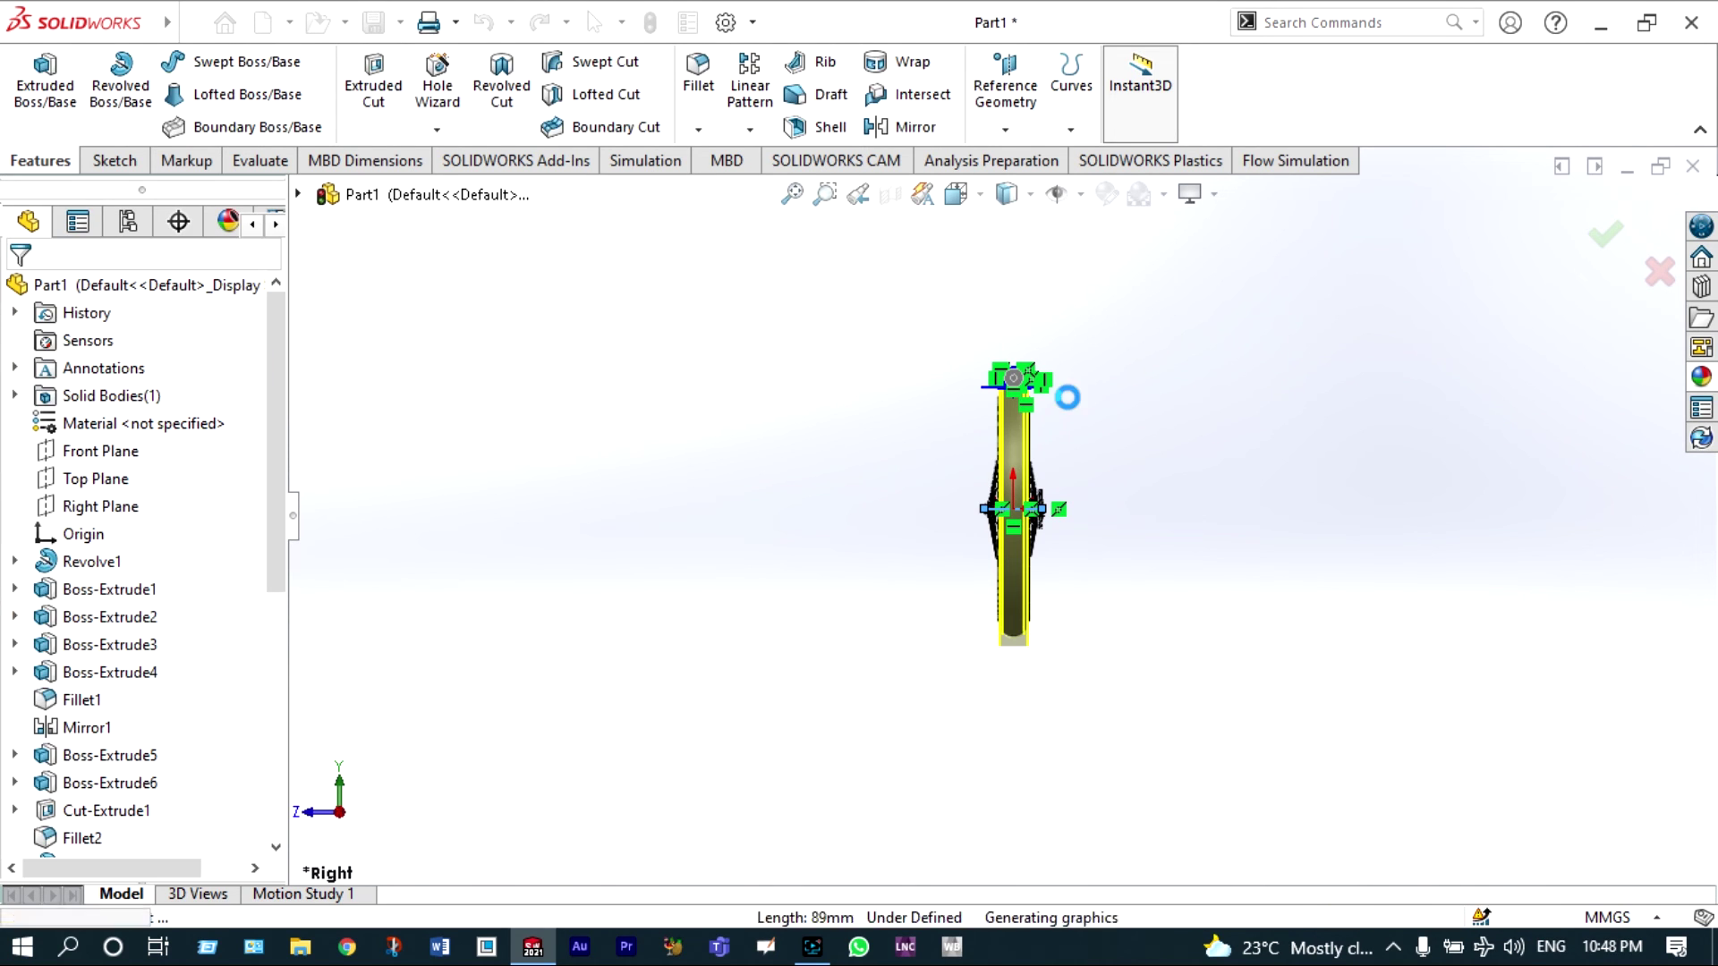
{"action": "scroll", "coordinate": [1011, 404], "scroll_direction": "down", "scroll_amount": 3}
{"action": "scroll", "coordinate": [1008, 407], "scroll_direction": "down", "scroll_amount": 5}
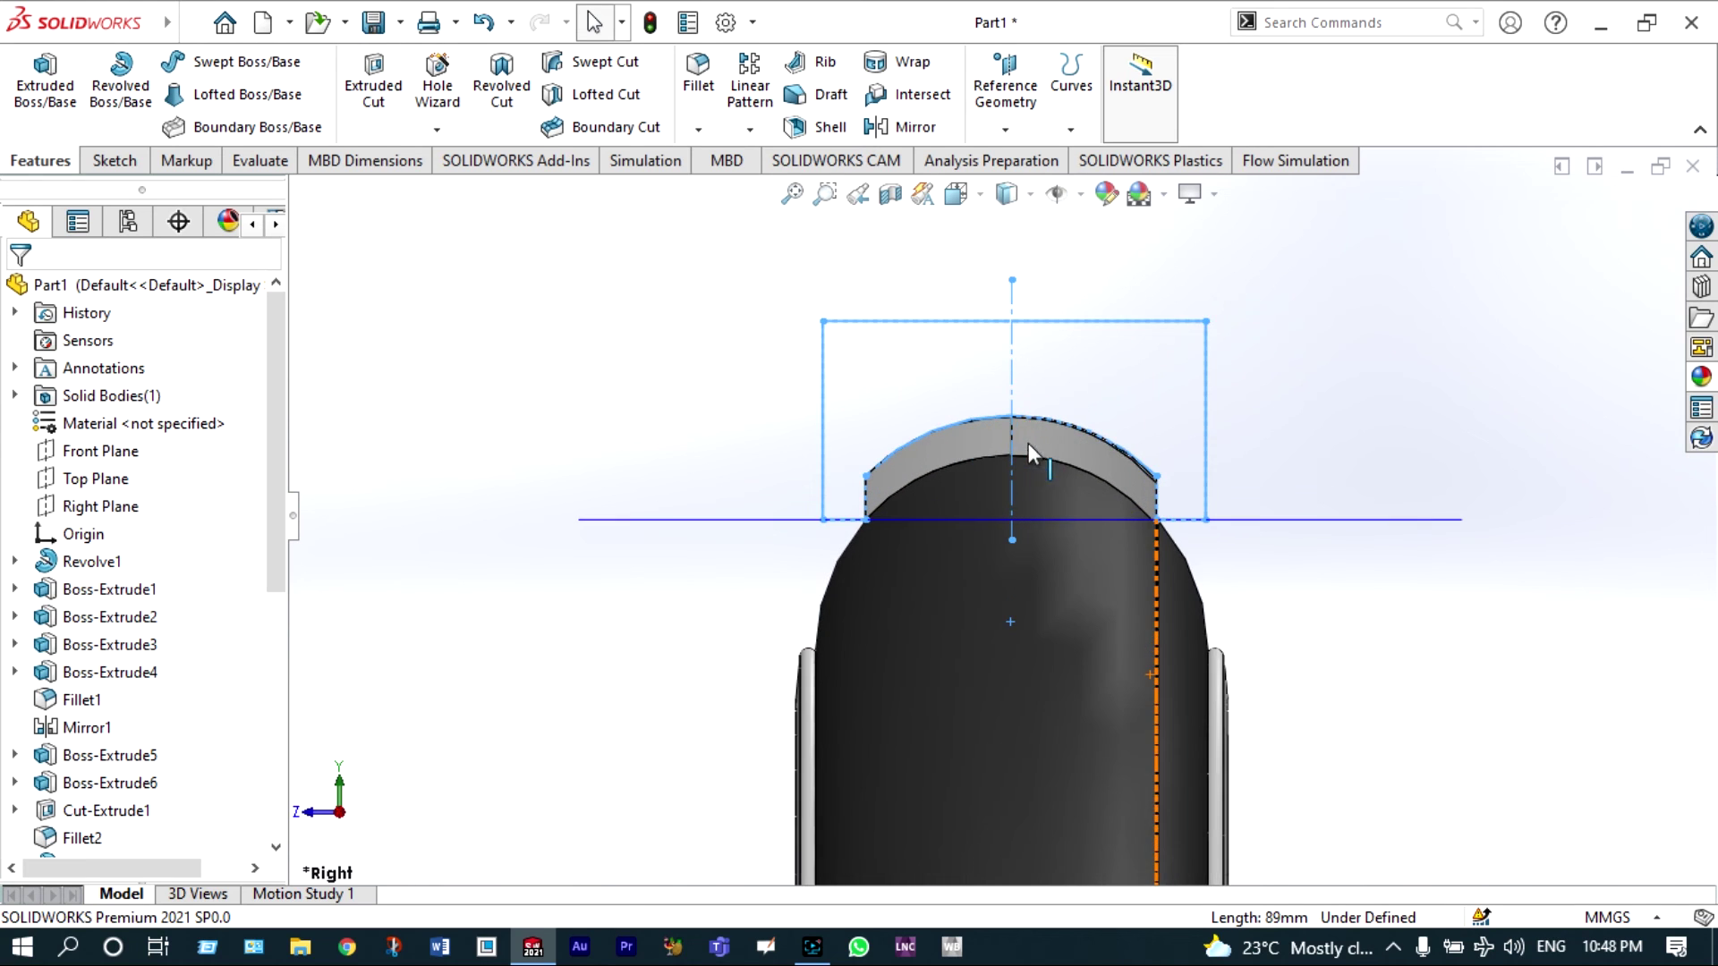
- Apply the matte rubber appearance to the tread block features Boss-Extrude10 and Cut-Revolve1
{"action": "right_click", "coordinate": [1017, 345]}
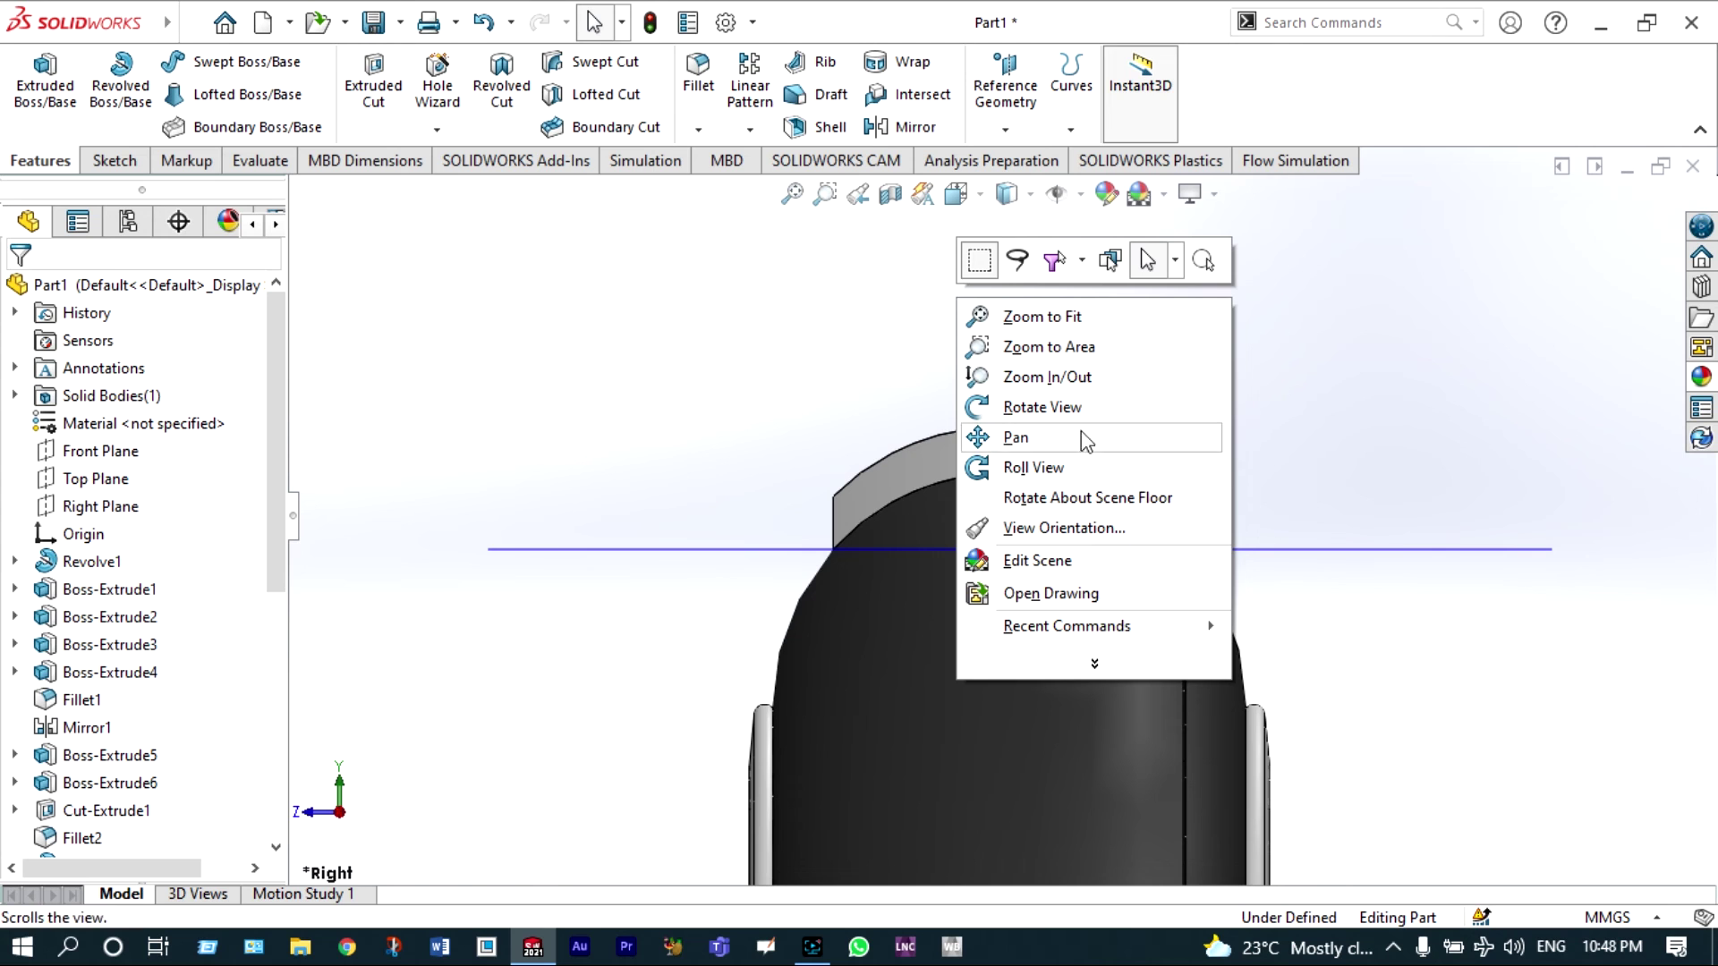
{"action": "left_click", "coordinate": [1096, 409]}
{"action": "left_click_drag", "start_coordinate": [1096, 409], "coordinate": [930, 505]}
{"action": "left_click_drag", "start_coordinate": [269, 524], "coordinate": [281, 788]}
{"action": "left_click", "coordinate": [144, 838]}
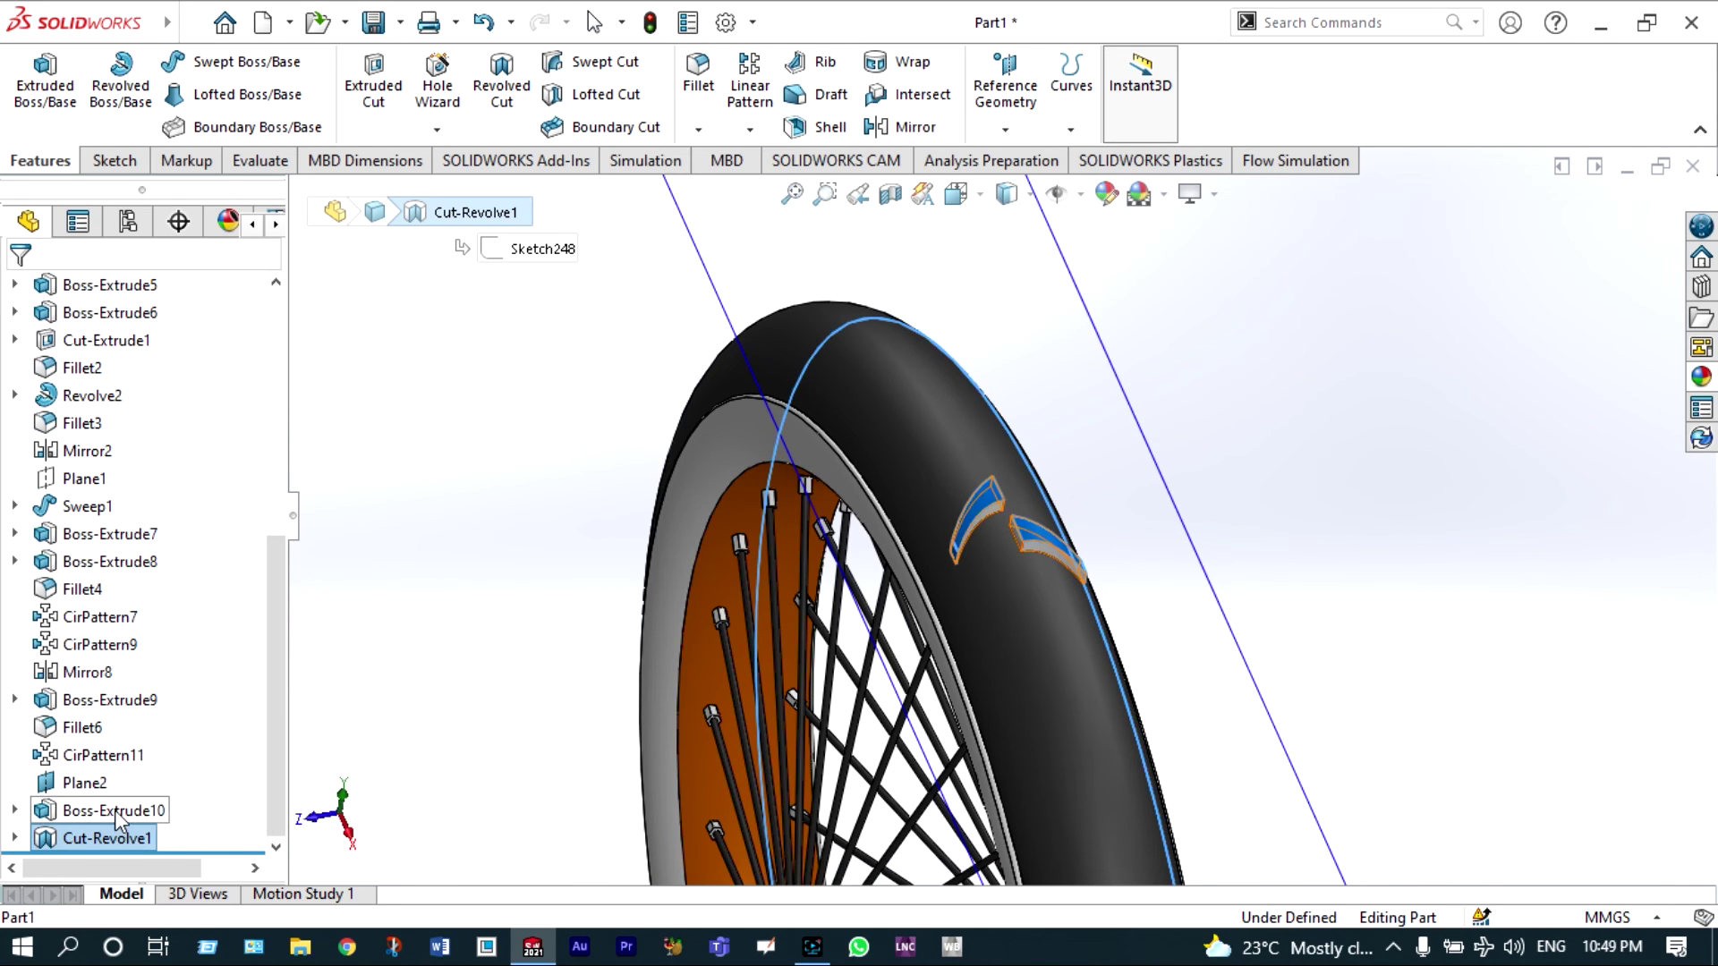
{"action": "left_click", "coordinate": [116, 811], "text": "ctrl"}
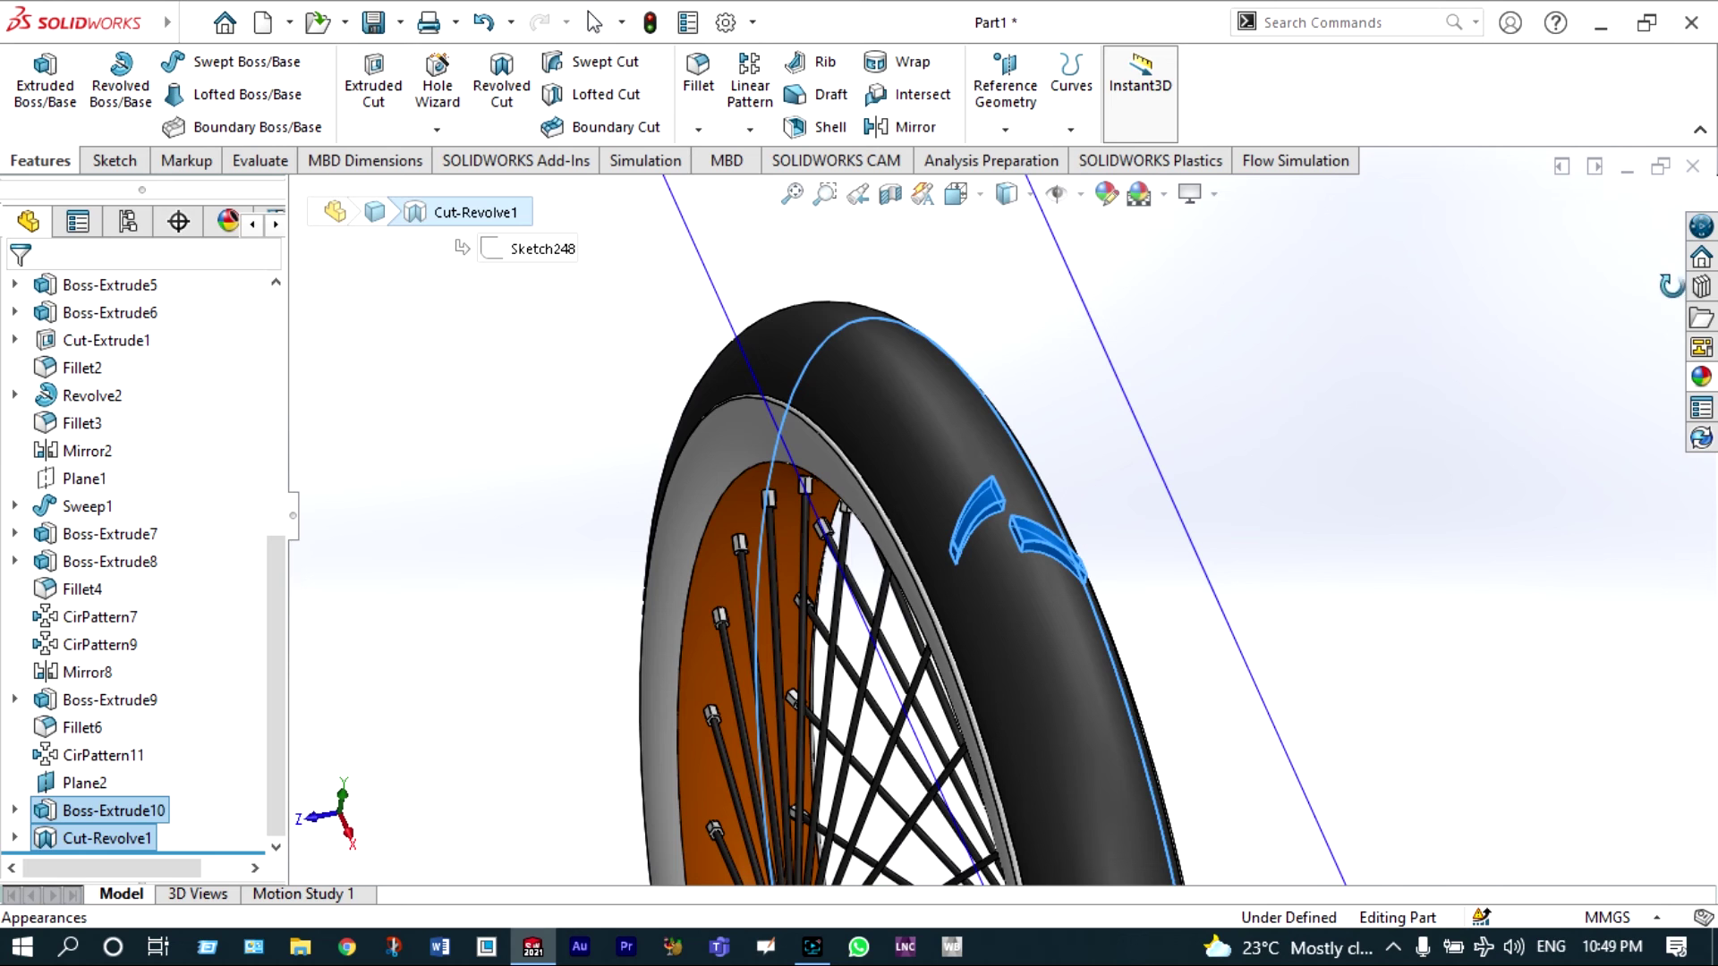
{"action": "left_click", "coordinate": [1700, 377]}
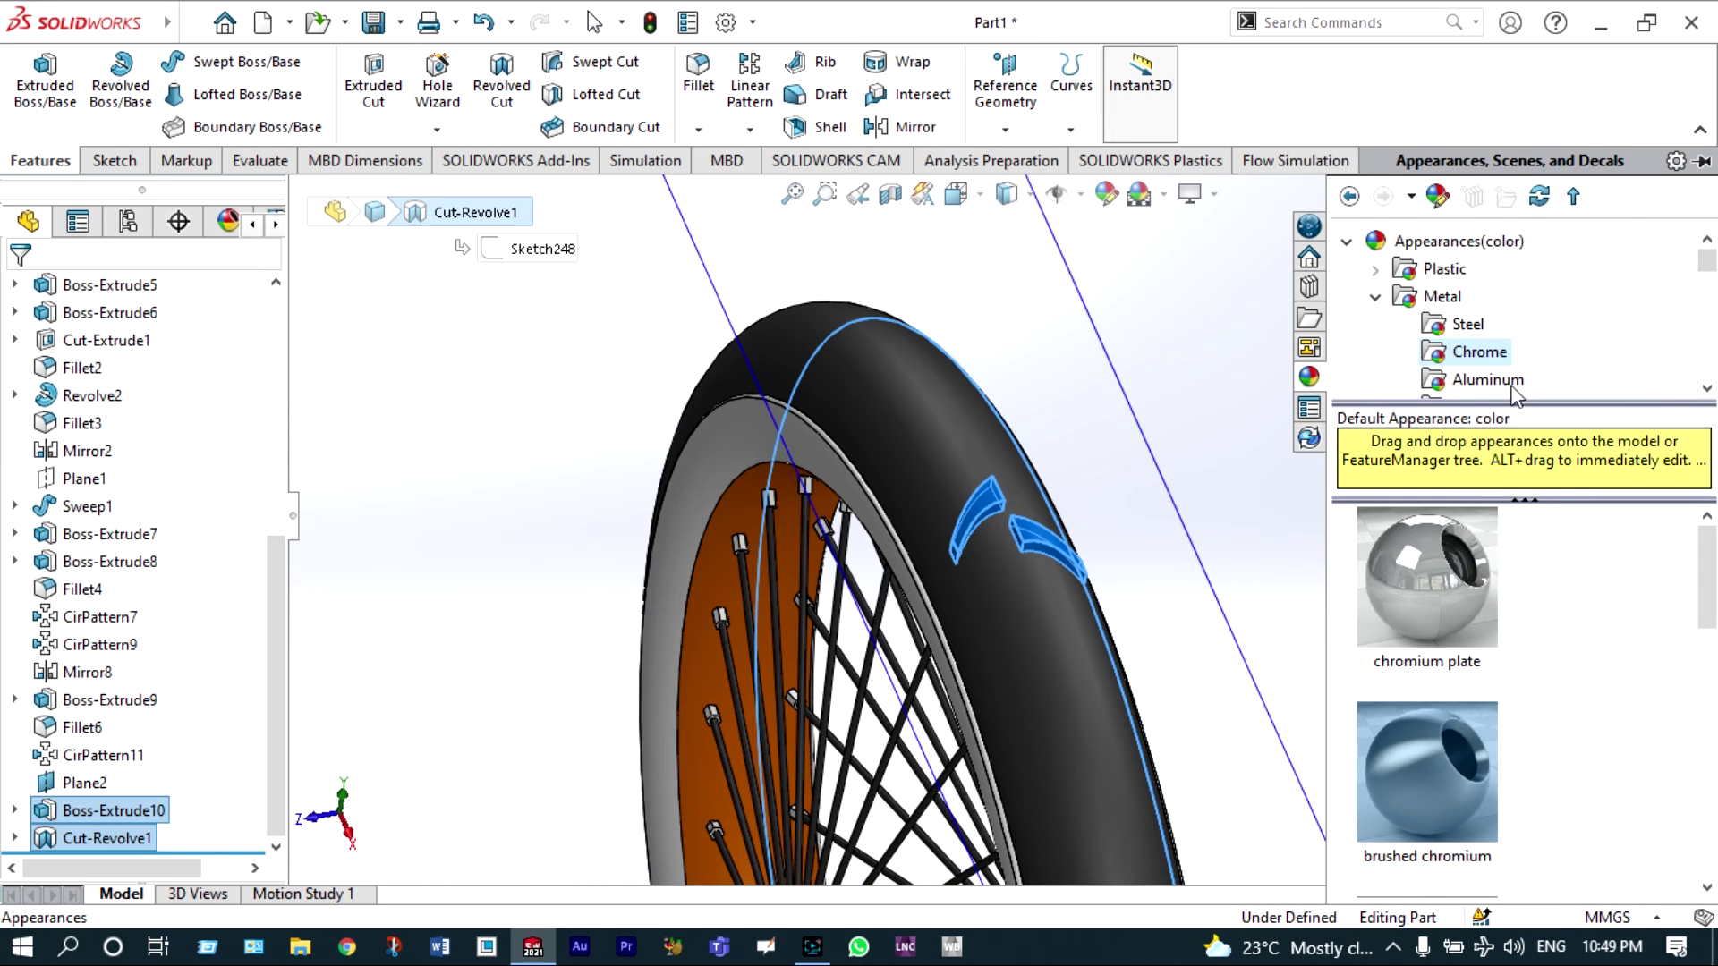
{"action": "left_click", "coordinate": [1378, 297]}
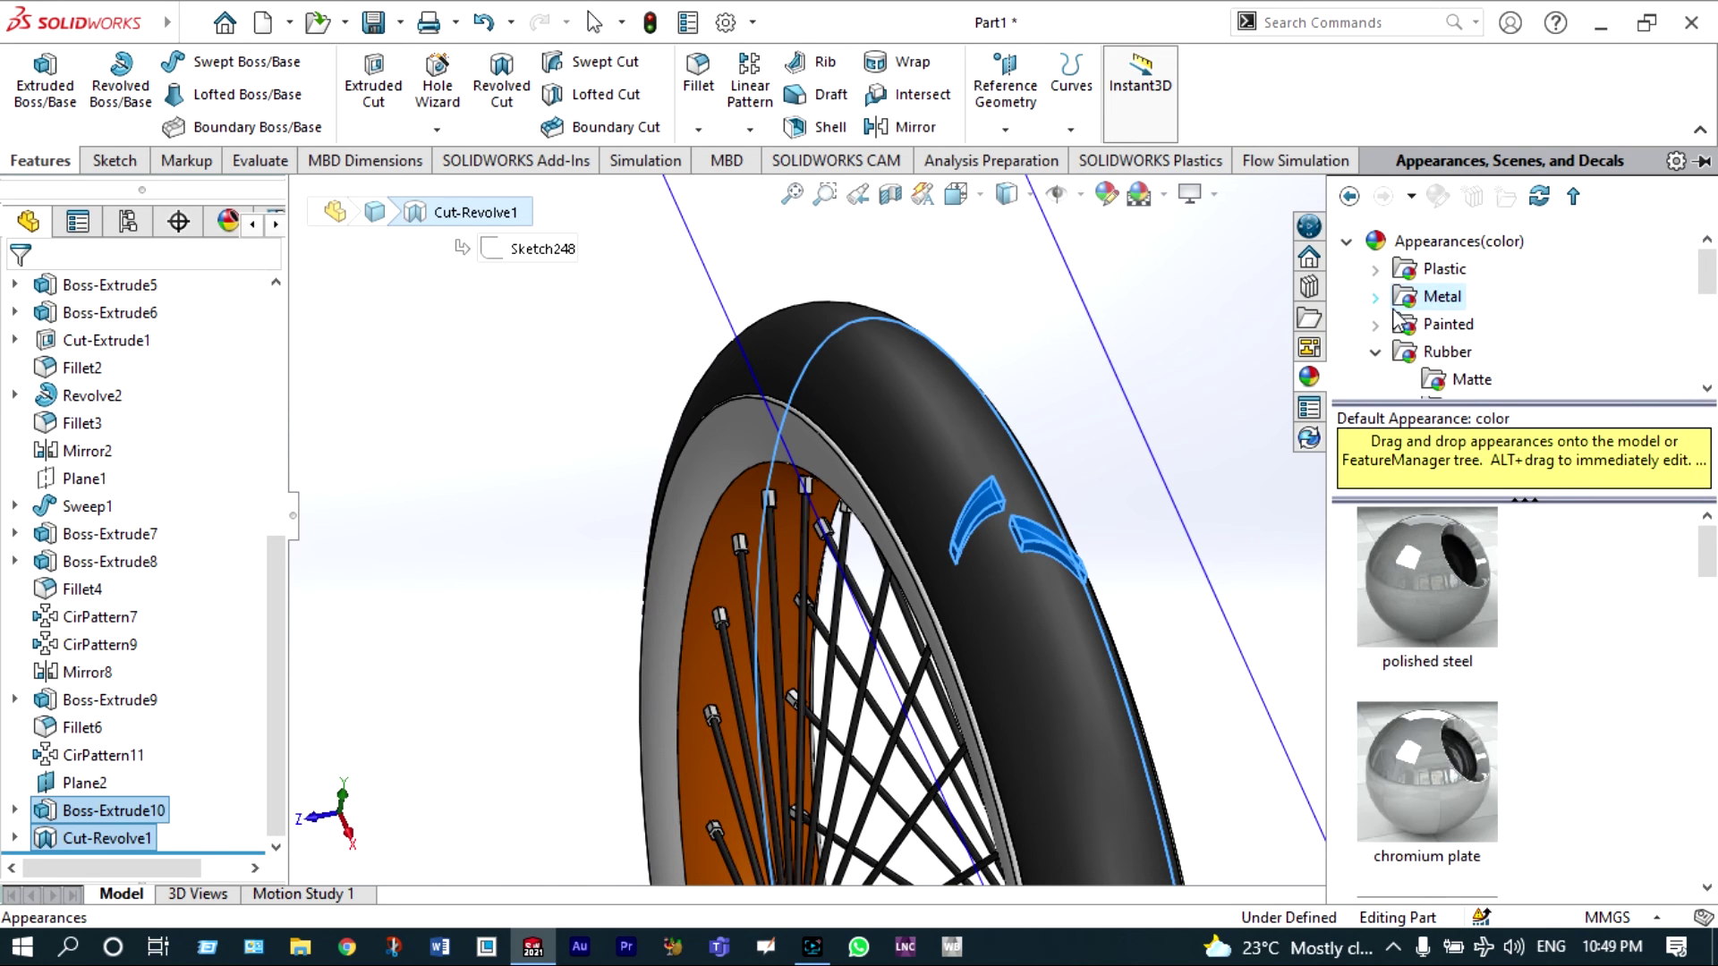
{"action": "left_click", "coordinate": [1470, 382]}
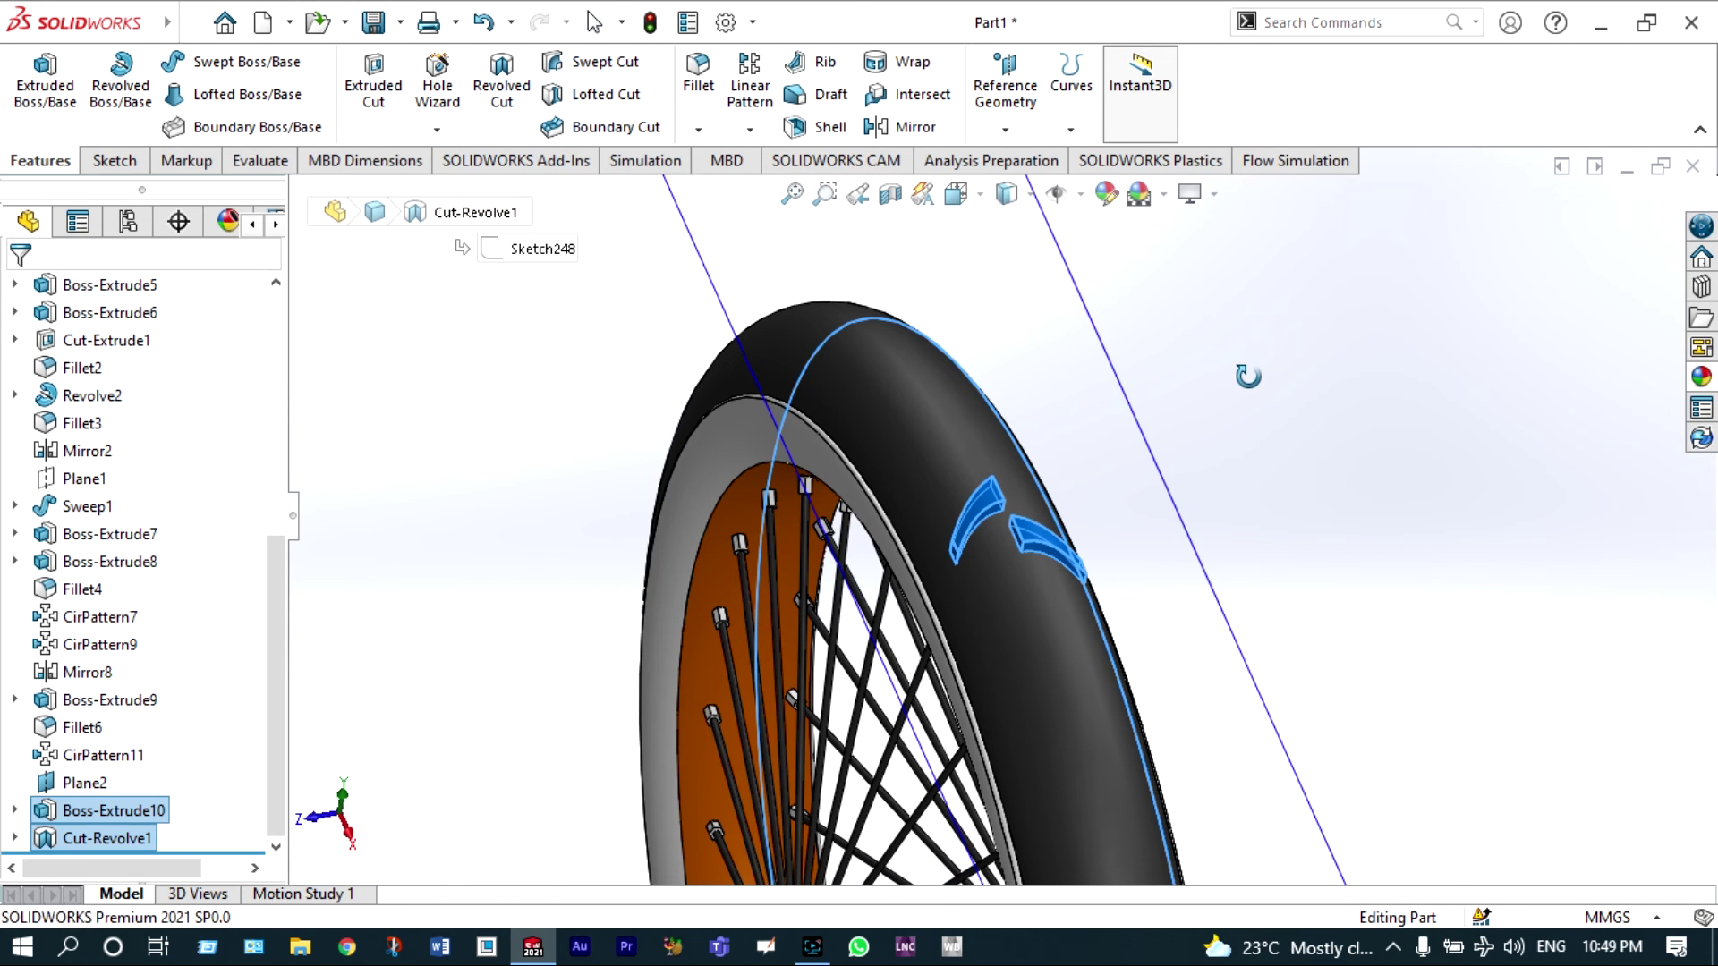
- Fillet the short upright corner edges at the ends of both tread blocks
{"action": "scroll", "coordinate": [1173, 372], "scroll_direction": "up", "scroll_amount": 5}
{"action": "scroll", "coordinate": [1035, 360], "scroll_direction": "down", "scroll_amount": 6}
{"action": "scroll", "coordinate": [993, 438], "scroll_direction": "down", "scroll_amount": 6}
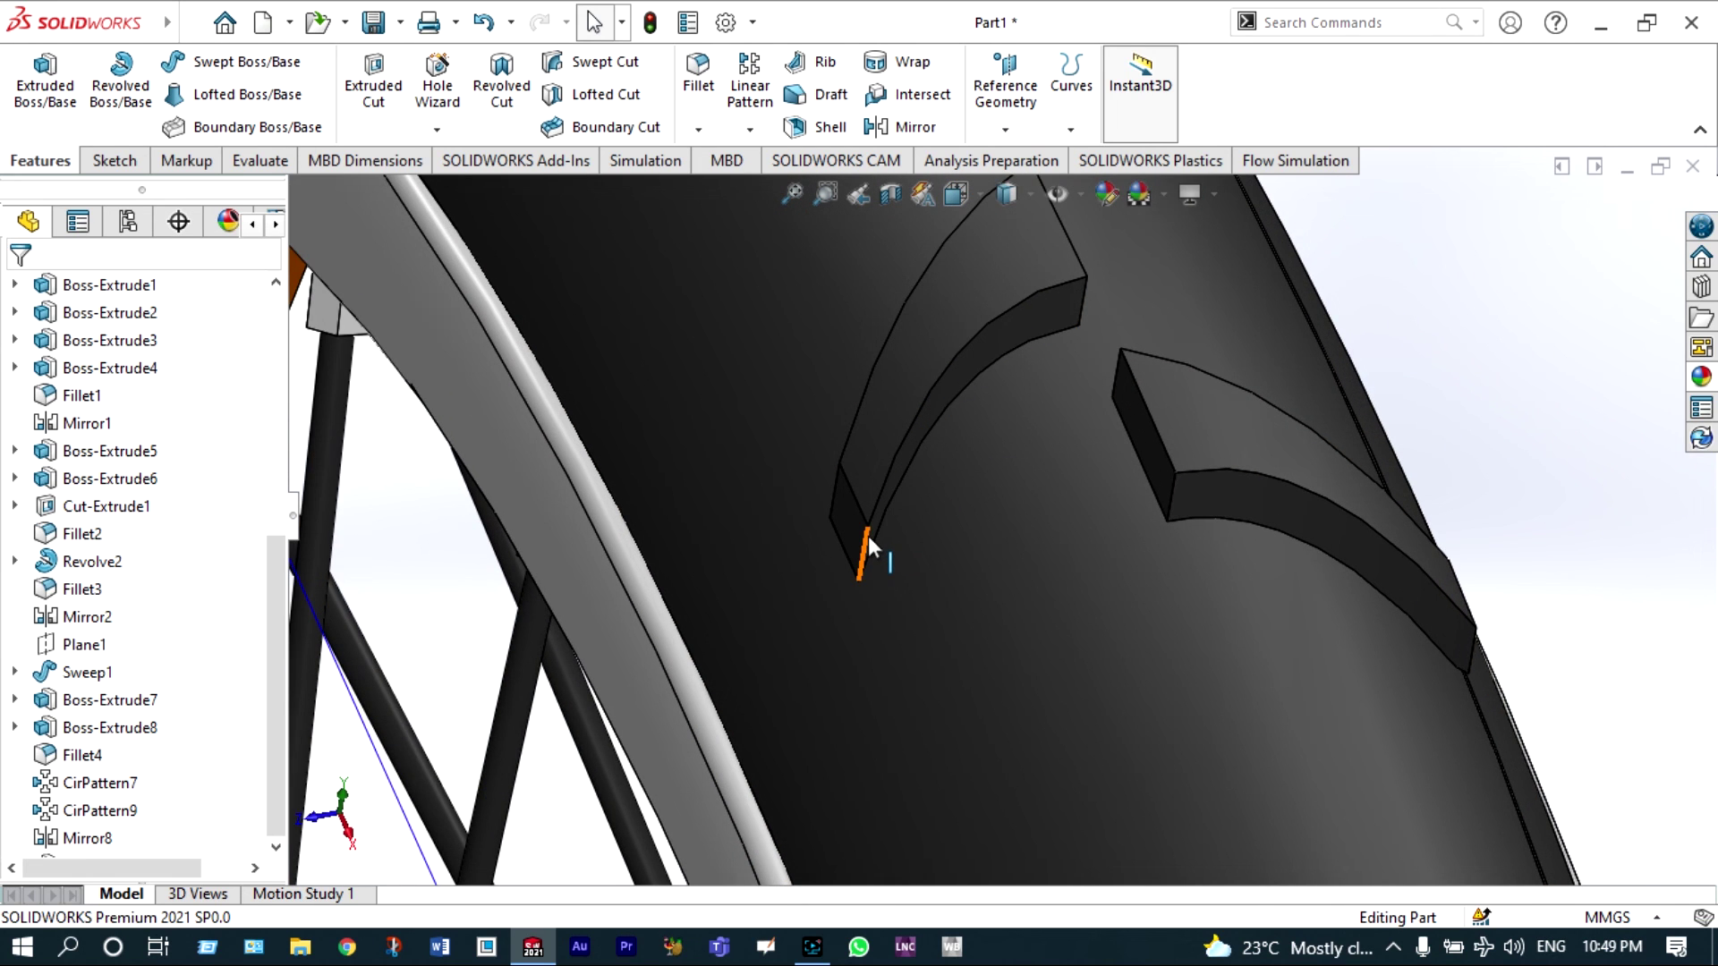
{"action": "left_click", "coordinate": [868, 535]}
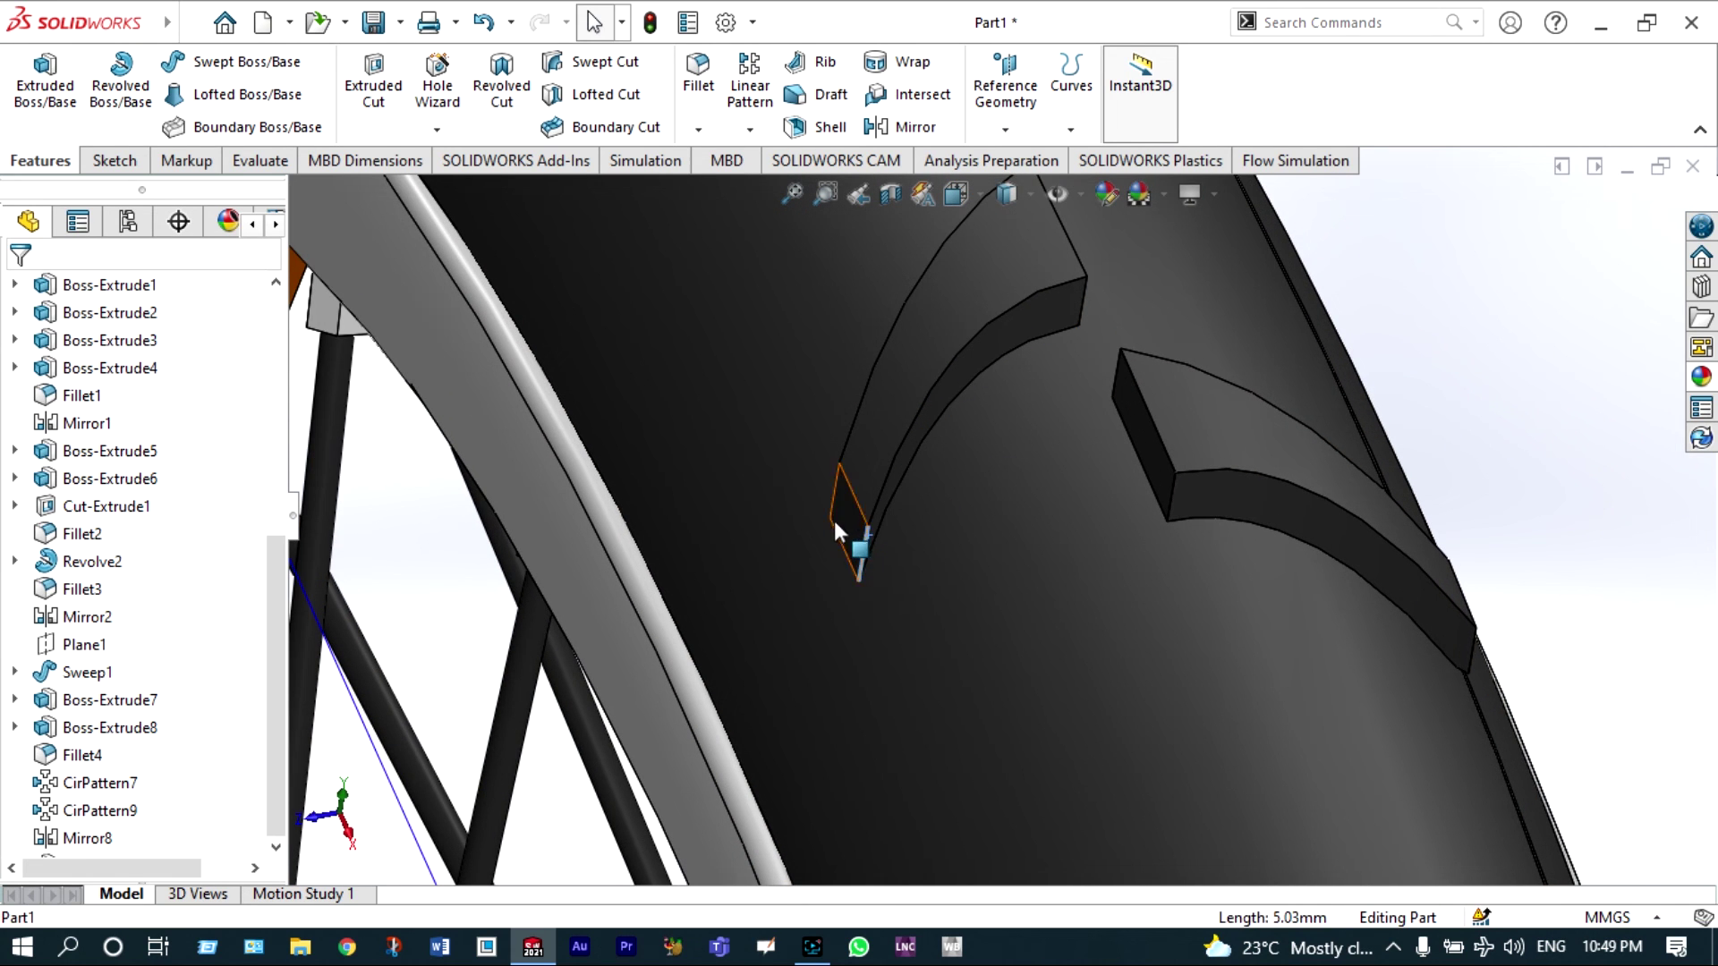
{"action": "left_click", "coordinate": [836, 476], "text": "ctrl"}
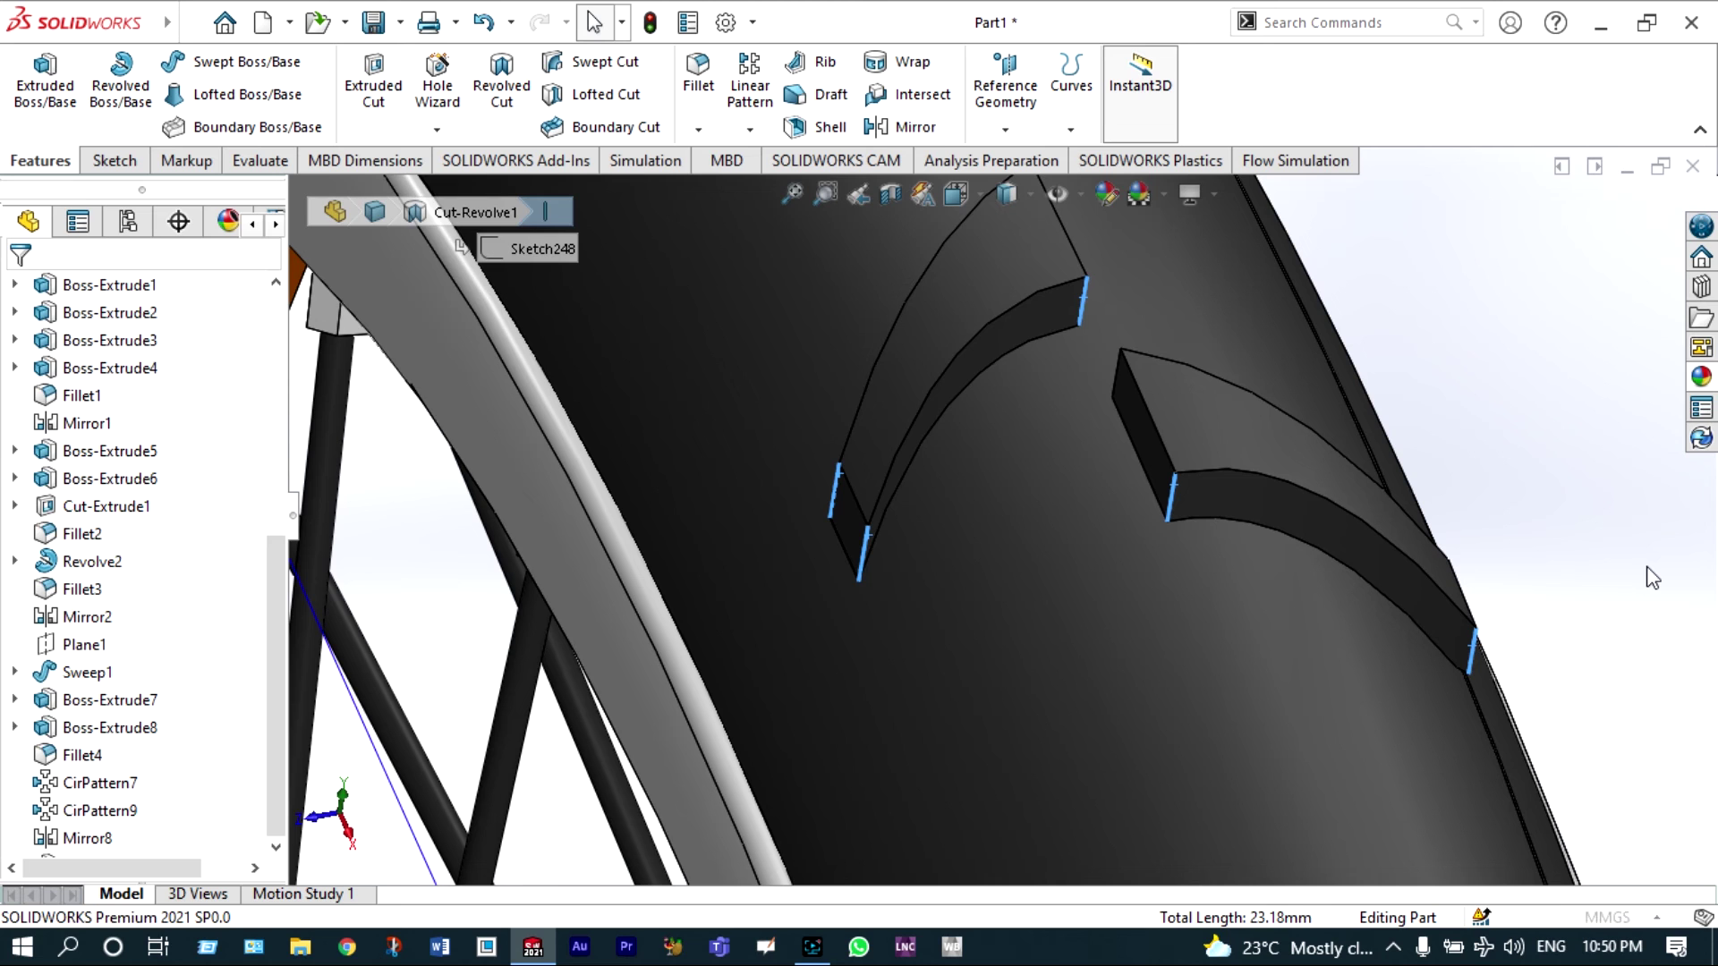
{"action": "key", "text": "f"}
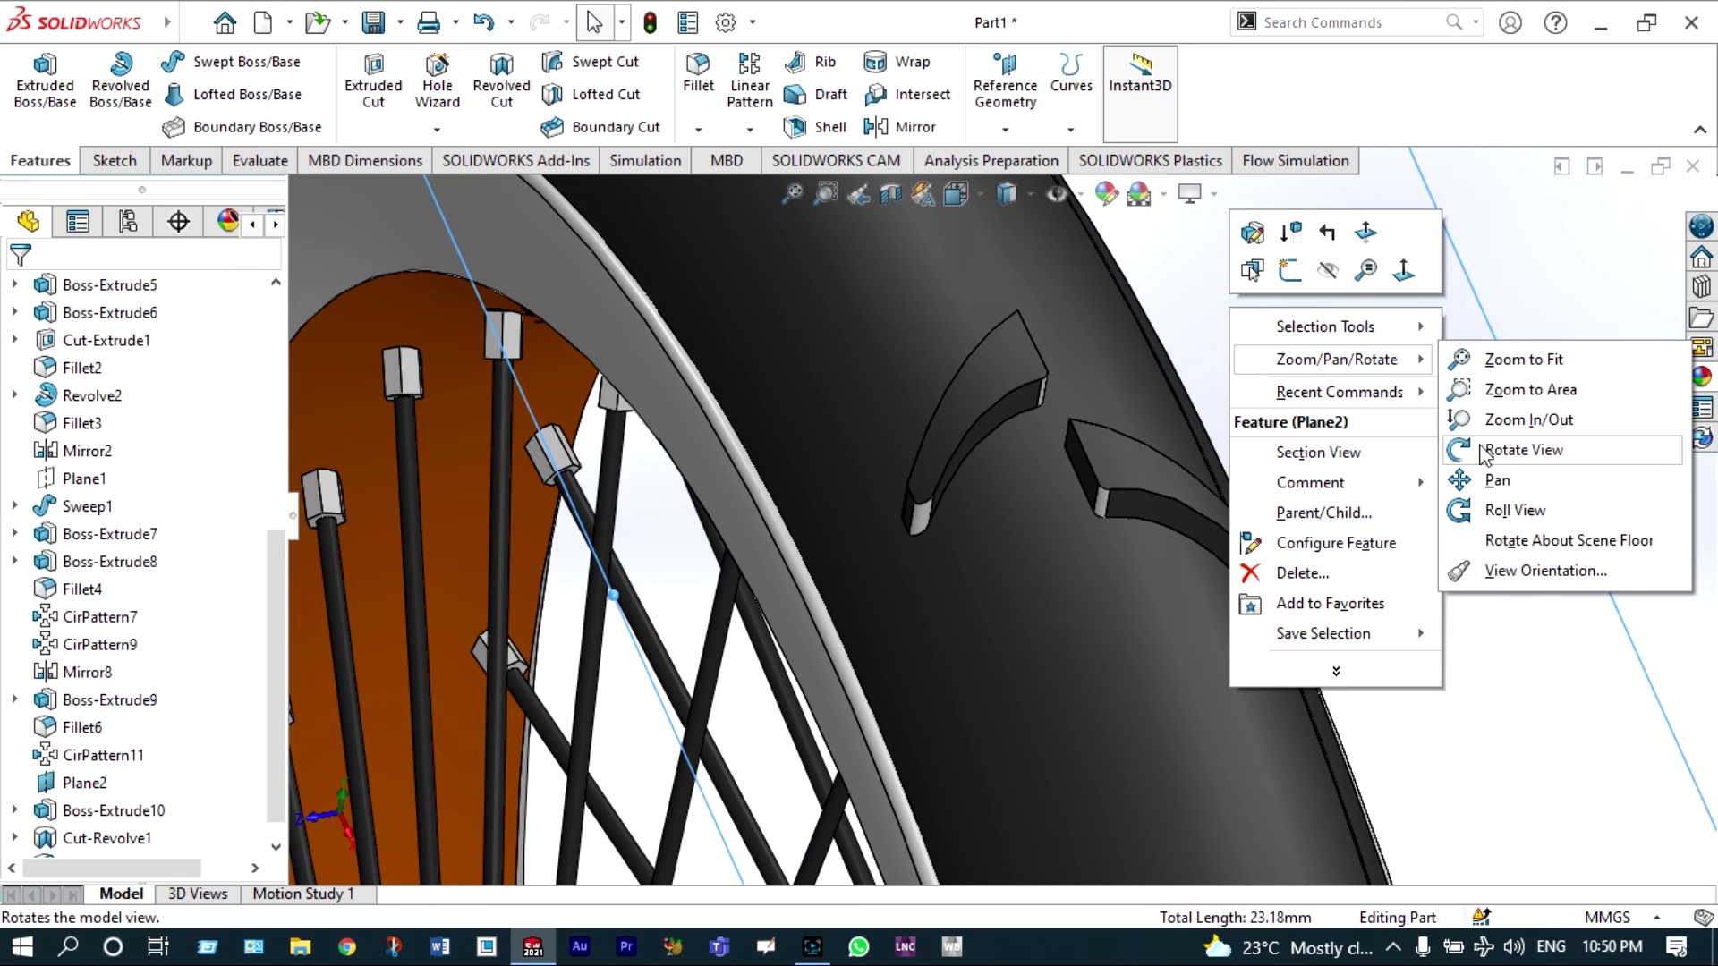
{"action": "left_click", "coordinate": [1481, 450]}
{"action": "left_click_drag", "start_coordinate": [1419, 394], "coordinate": [1414, 453]}
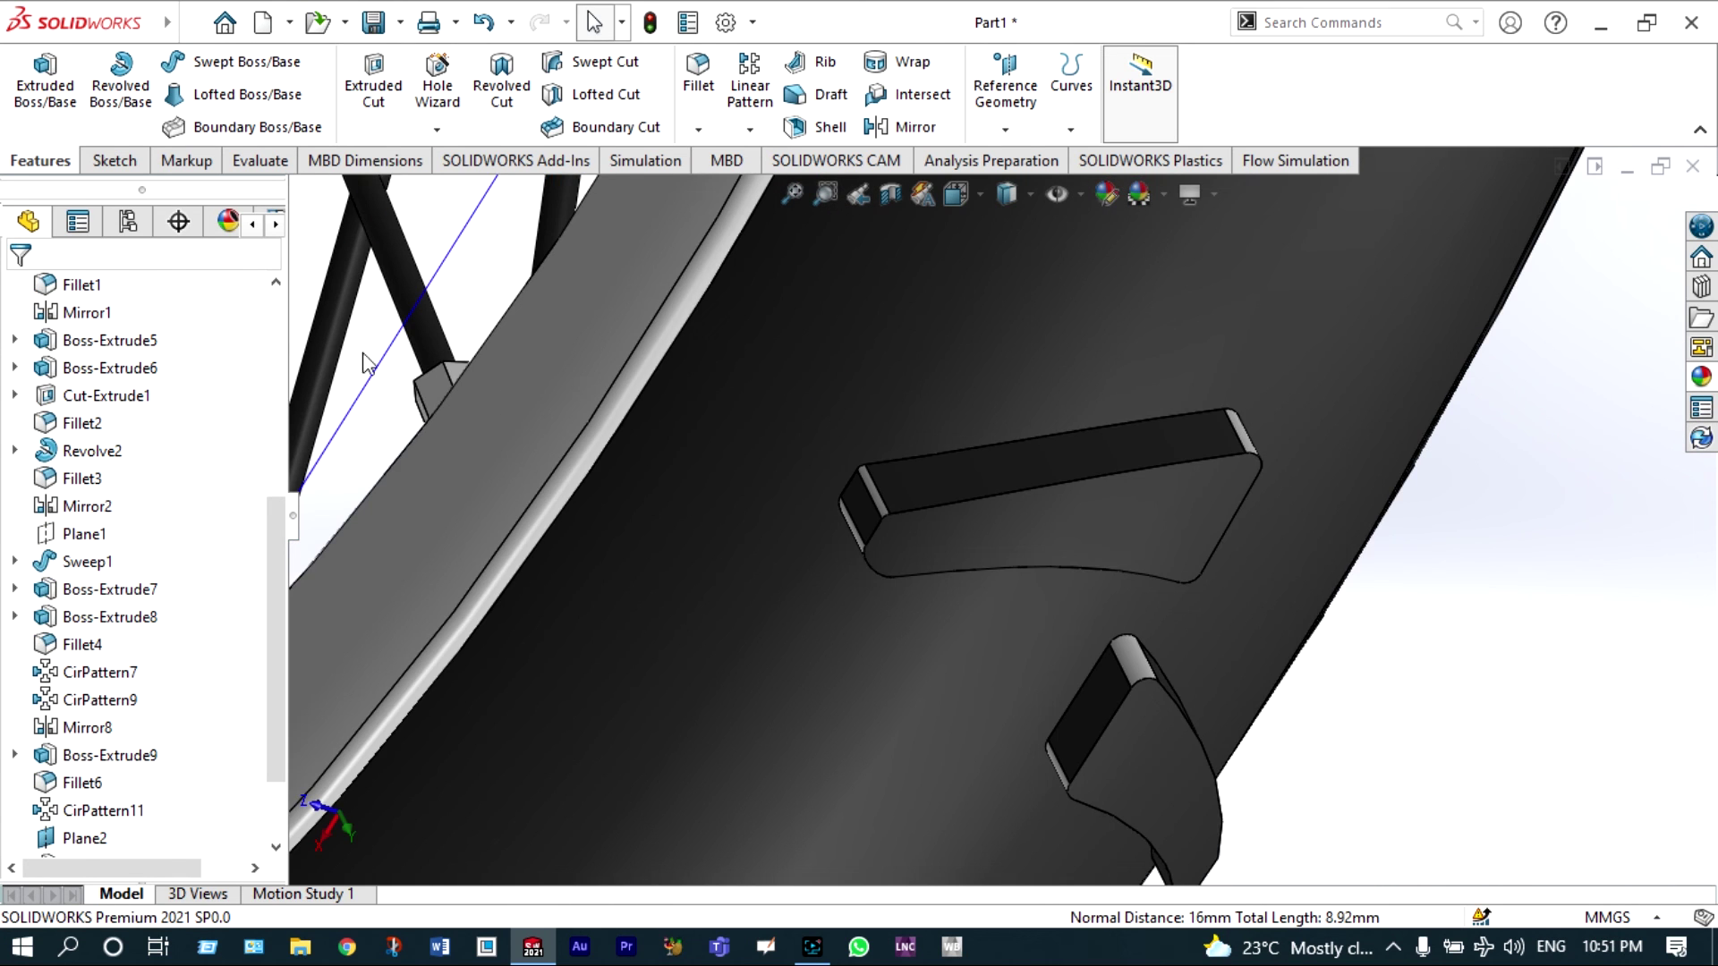
- Apply the matte rubber appearance to the tread blocks' corner fillets, Fillet7 and Fillet8
{"action": "left_click", "coordinate": [82, 838]}
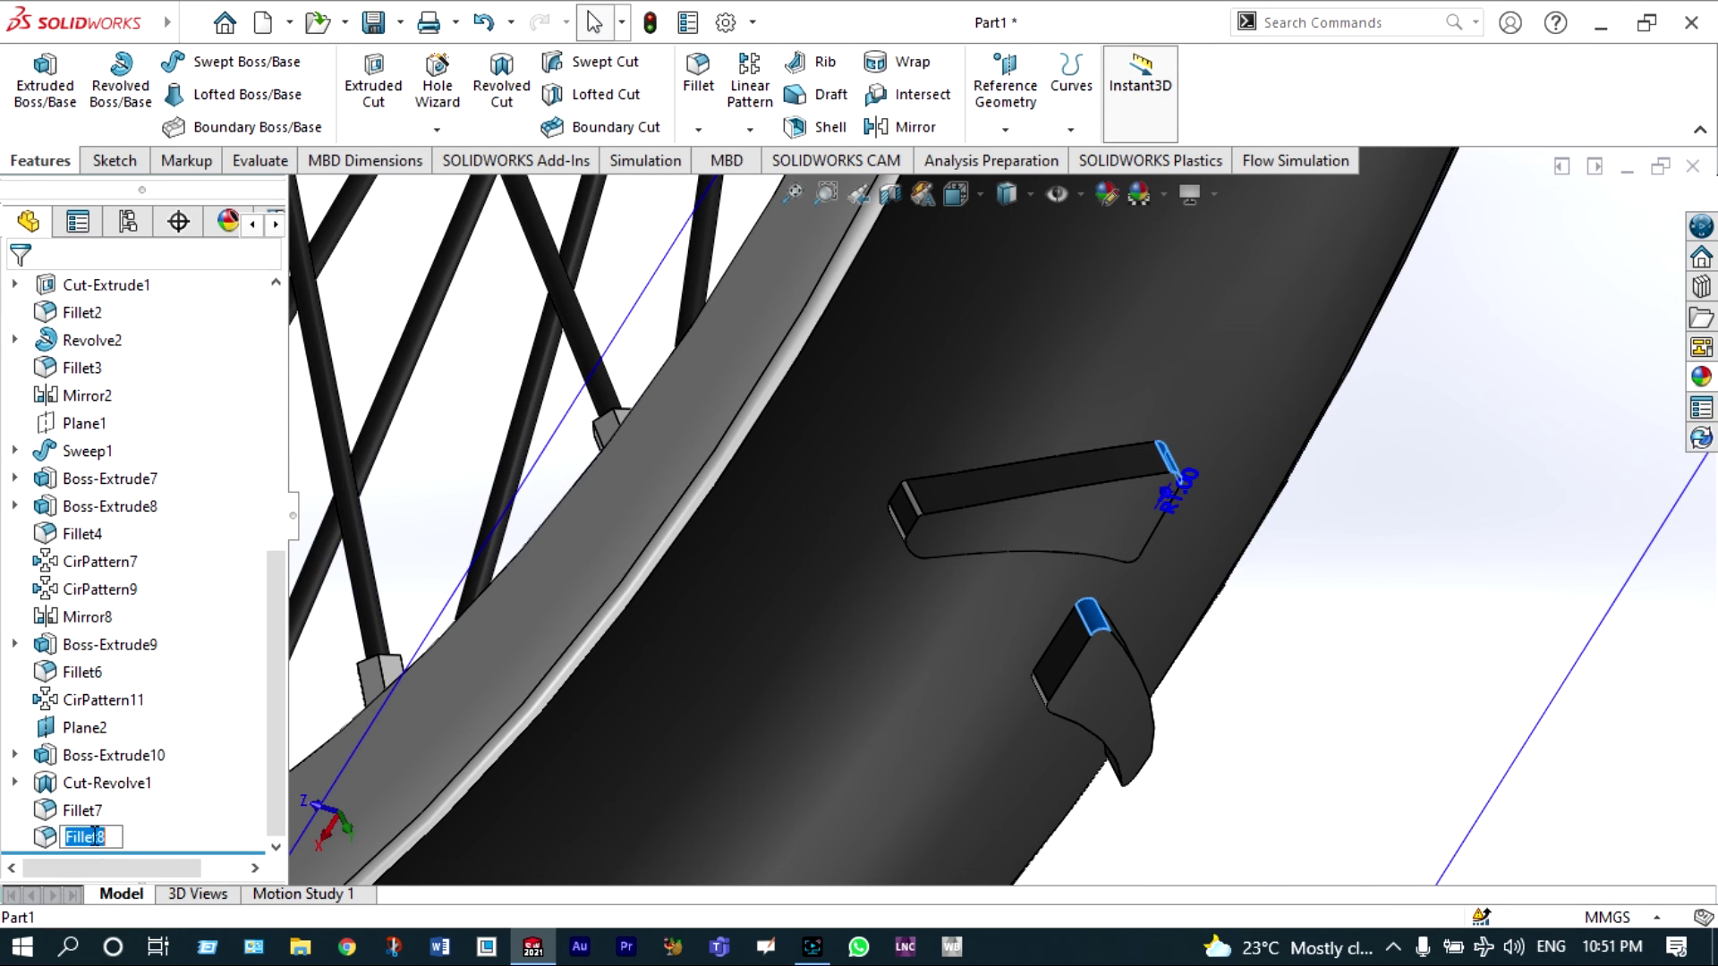
{"action": "left_click", "coordinate": [82, 811], "text": "ctrl"}
{"action": "left_click", "coordinate": [1700, 379]}
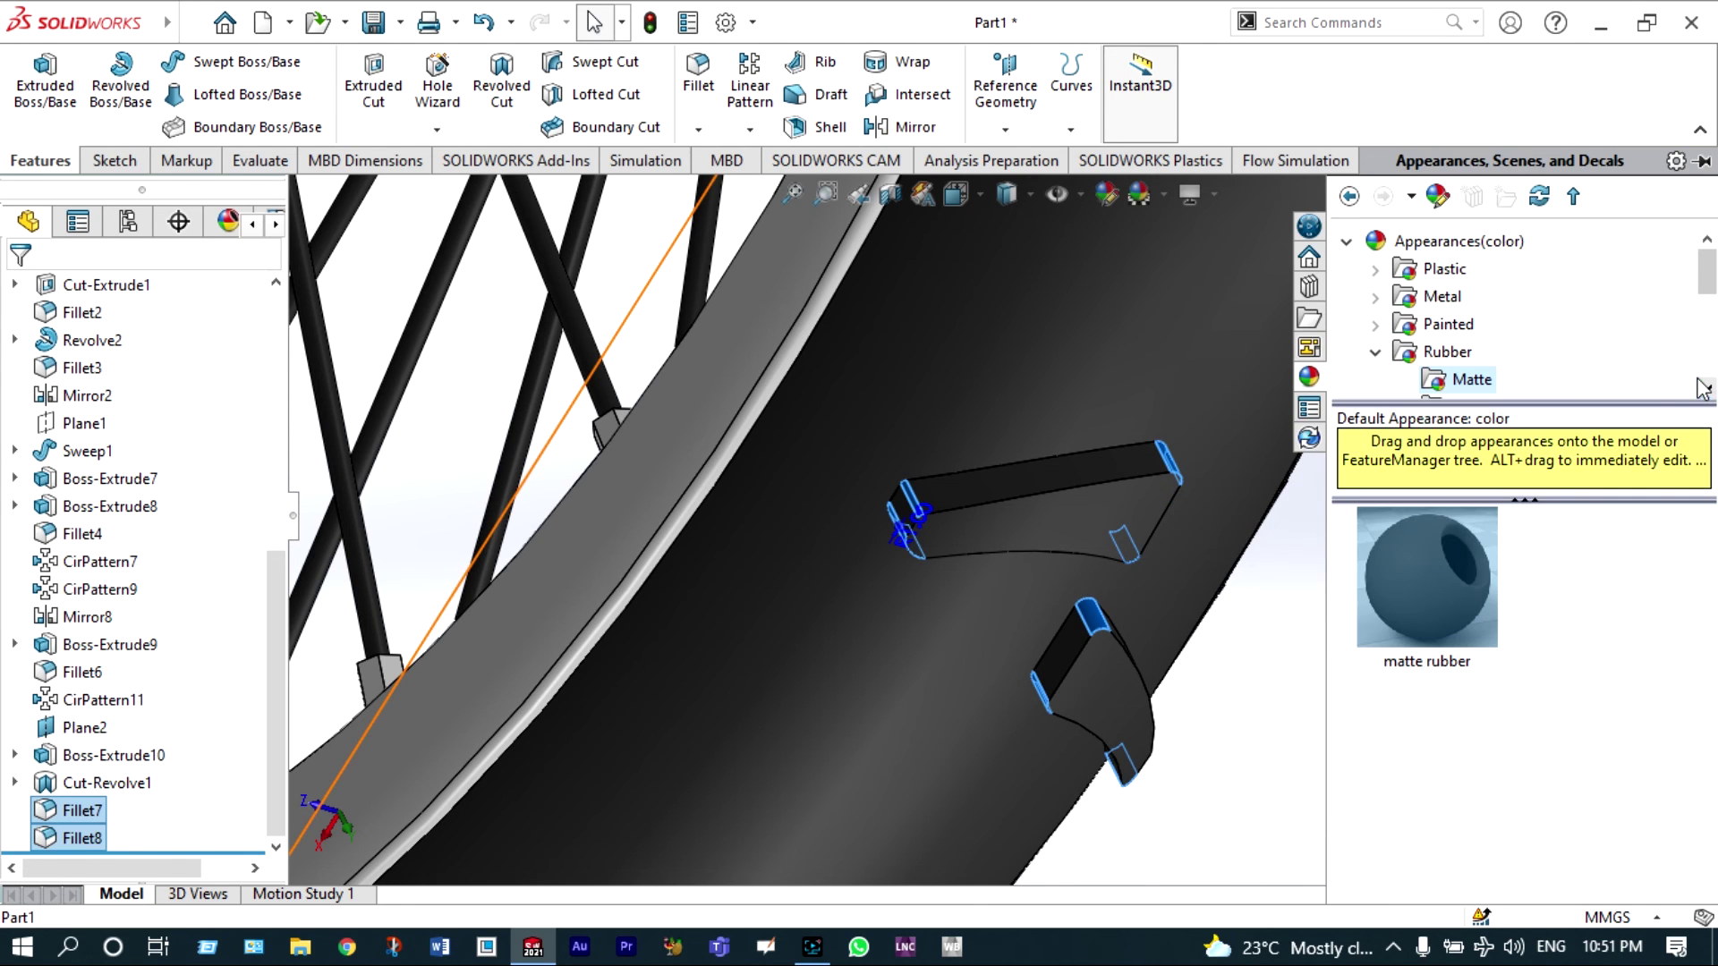
{"action": "double_click", "coordinate": [1423, 592]}
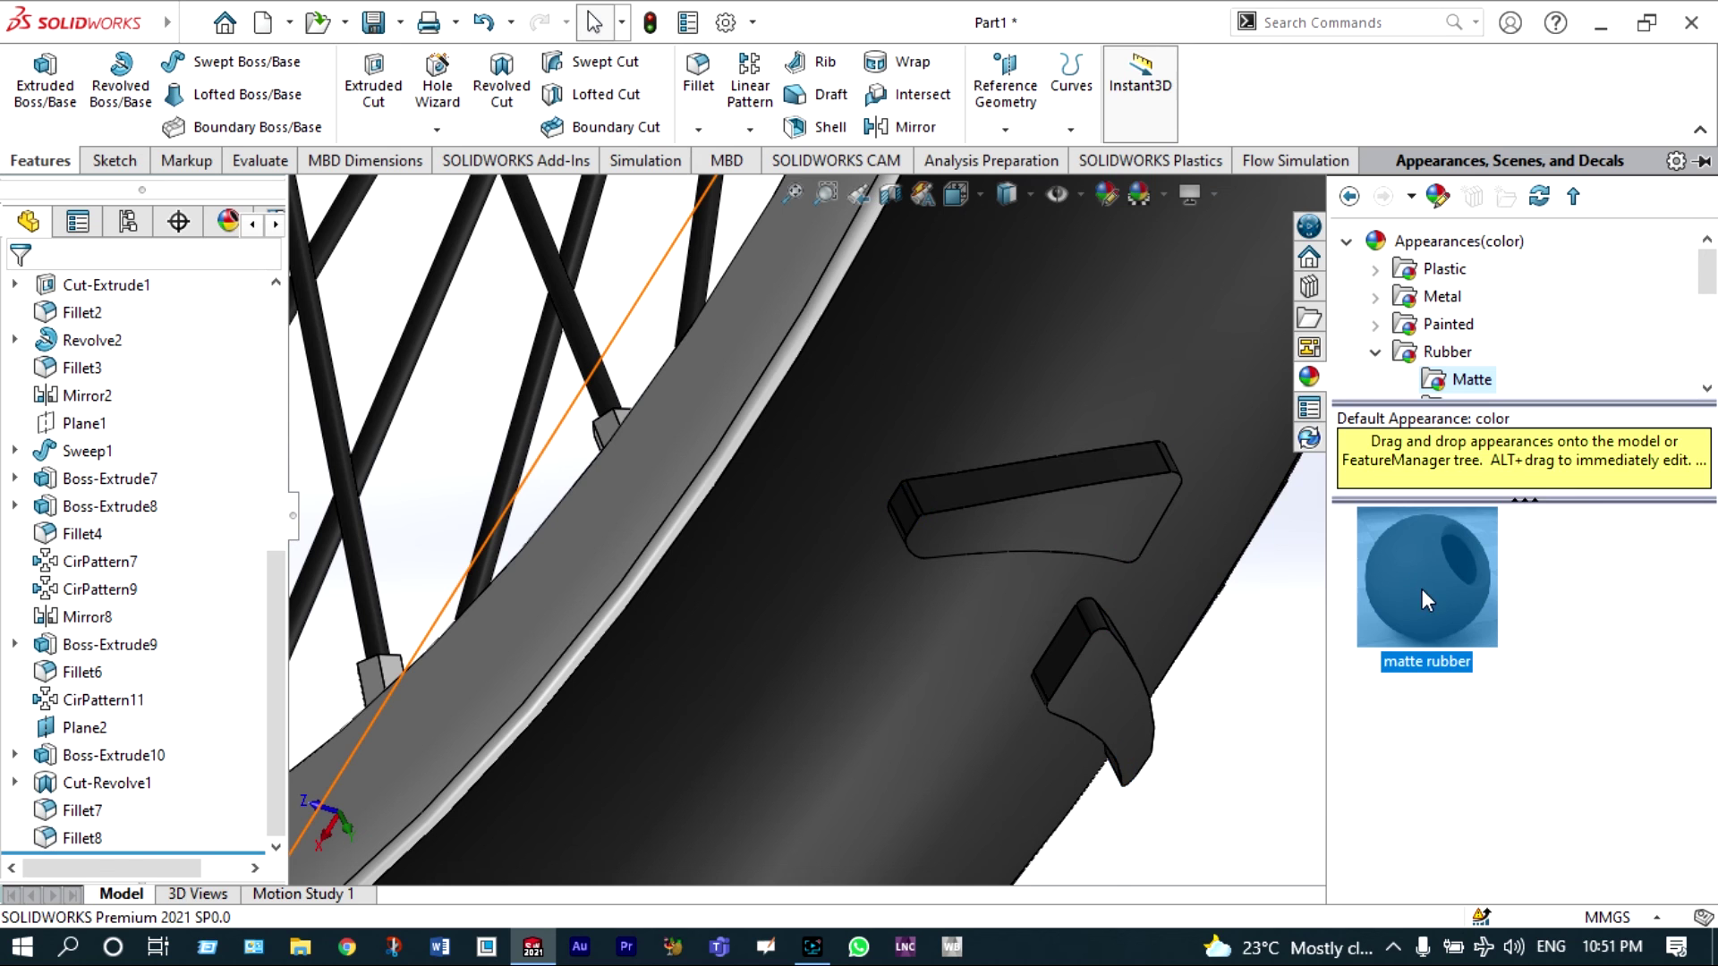
- Hide the reference plane Plane2 around the wheel
{"action": "scroll", "coordinate": [1296, 701], "scroll_direction": "down", "scroll_amount": 5}
{"action": "left_click", "coordinate": [1297, 702]}
{"action": "middle_click_drag", "start_coordinate": [1296, 702], "coordinate": [1280, 380]}
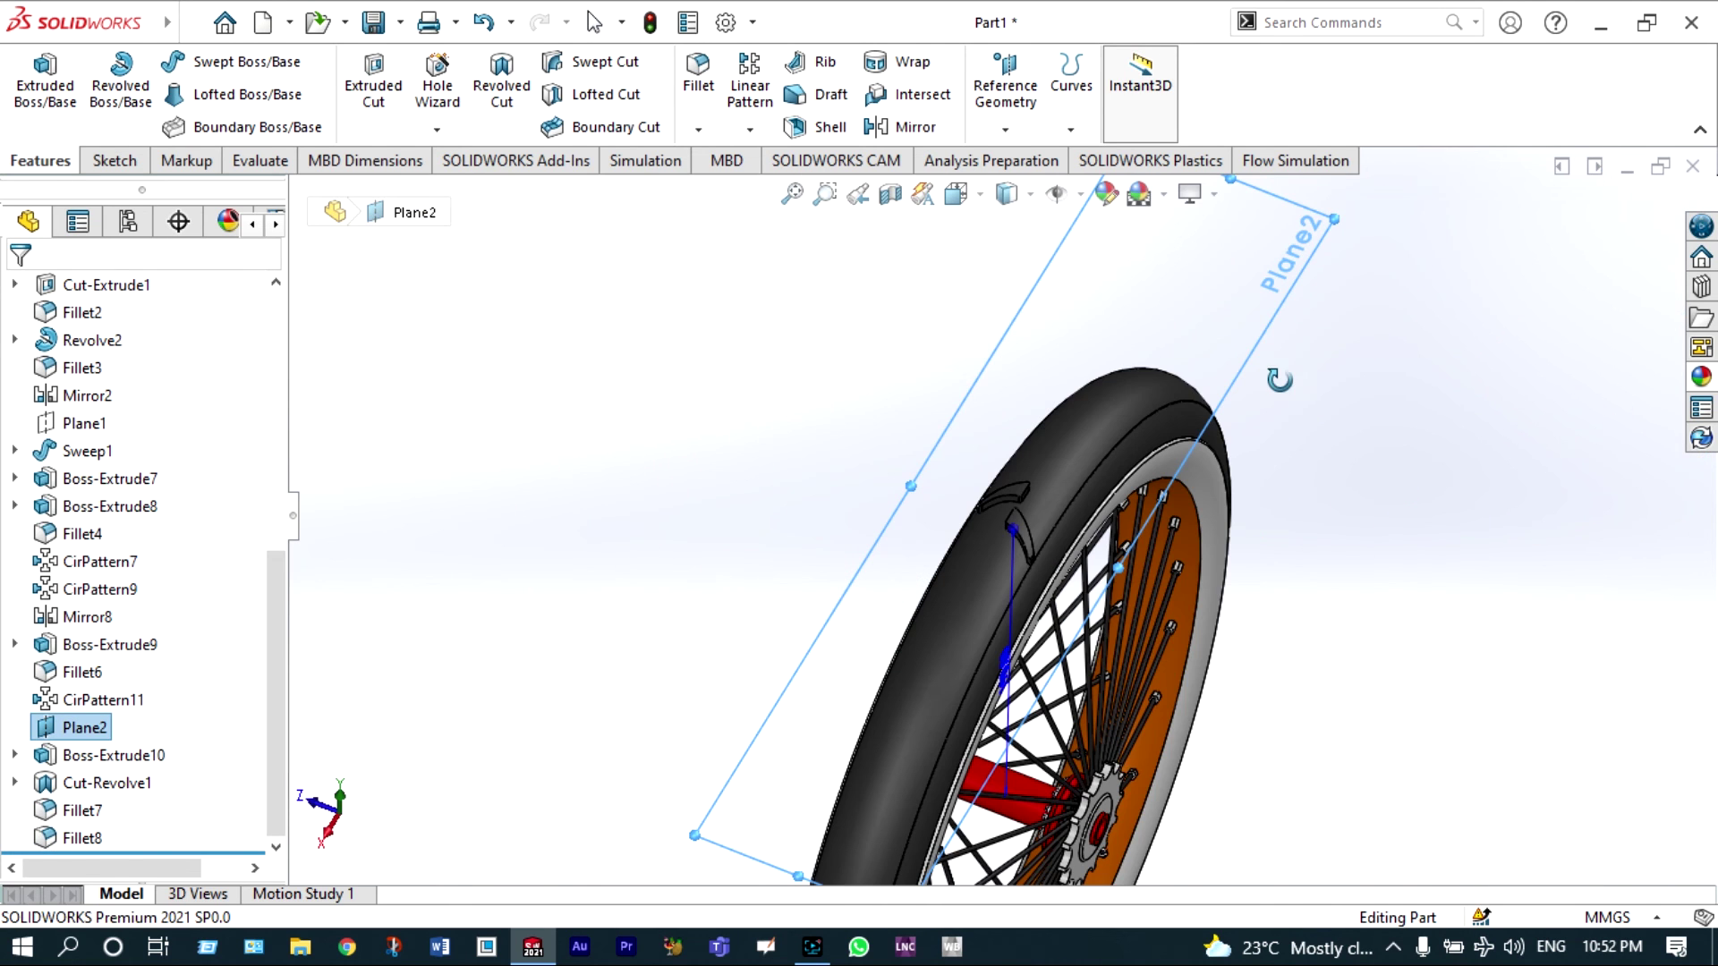
{"action": "right_click", "coordinate": [1266, 328]}
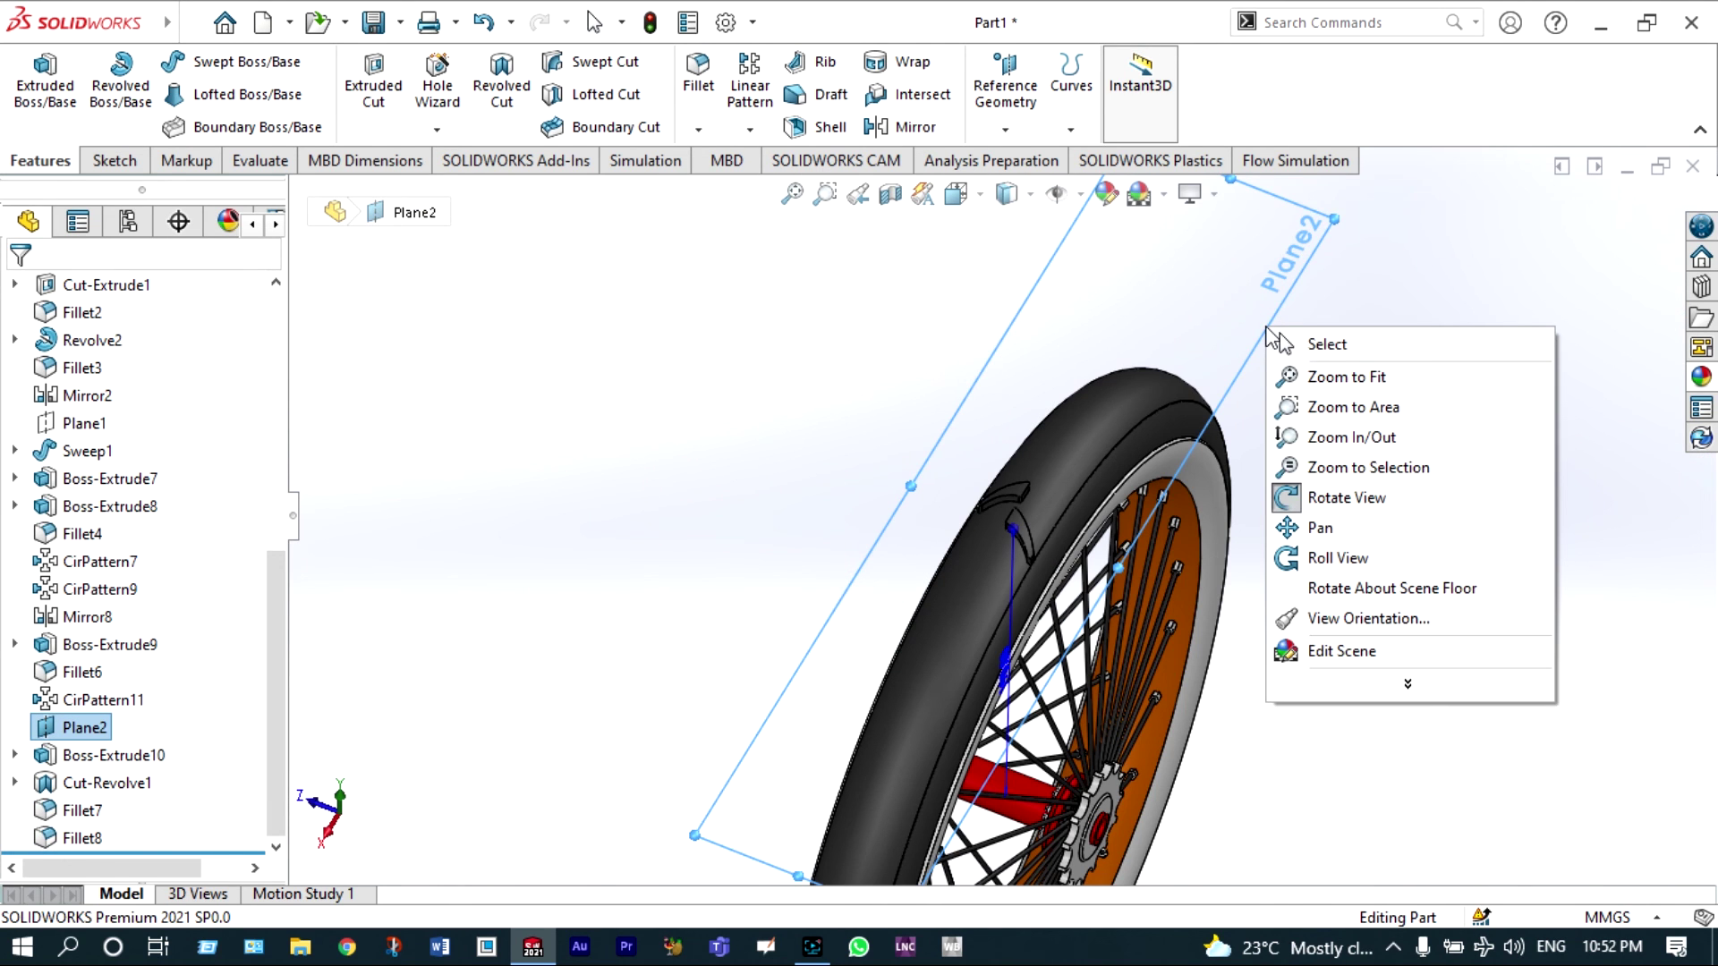
{"action": "scroll", "coordinate": [1082, 475], "scroll_direction": "down", "scroll_amount": 8}
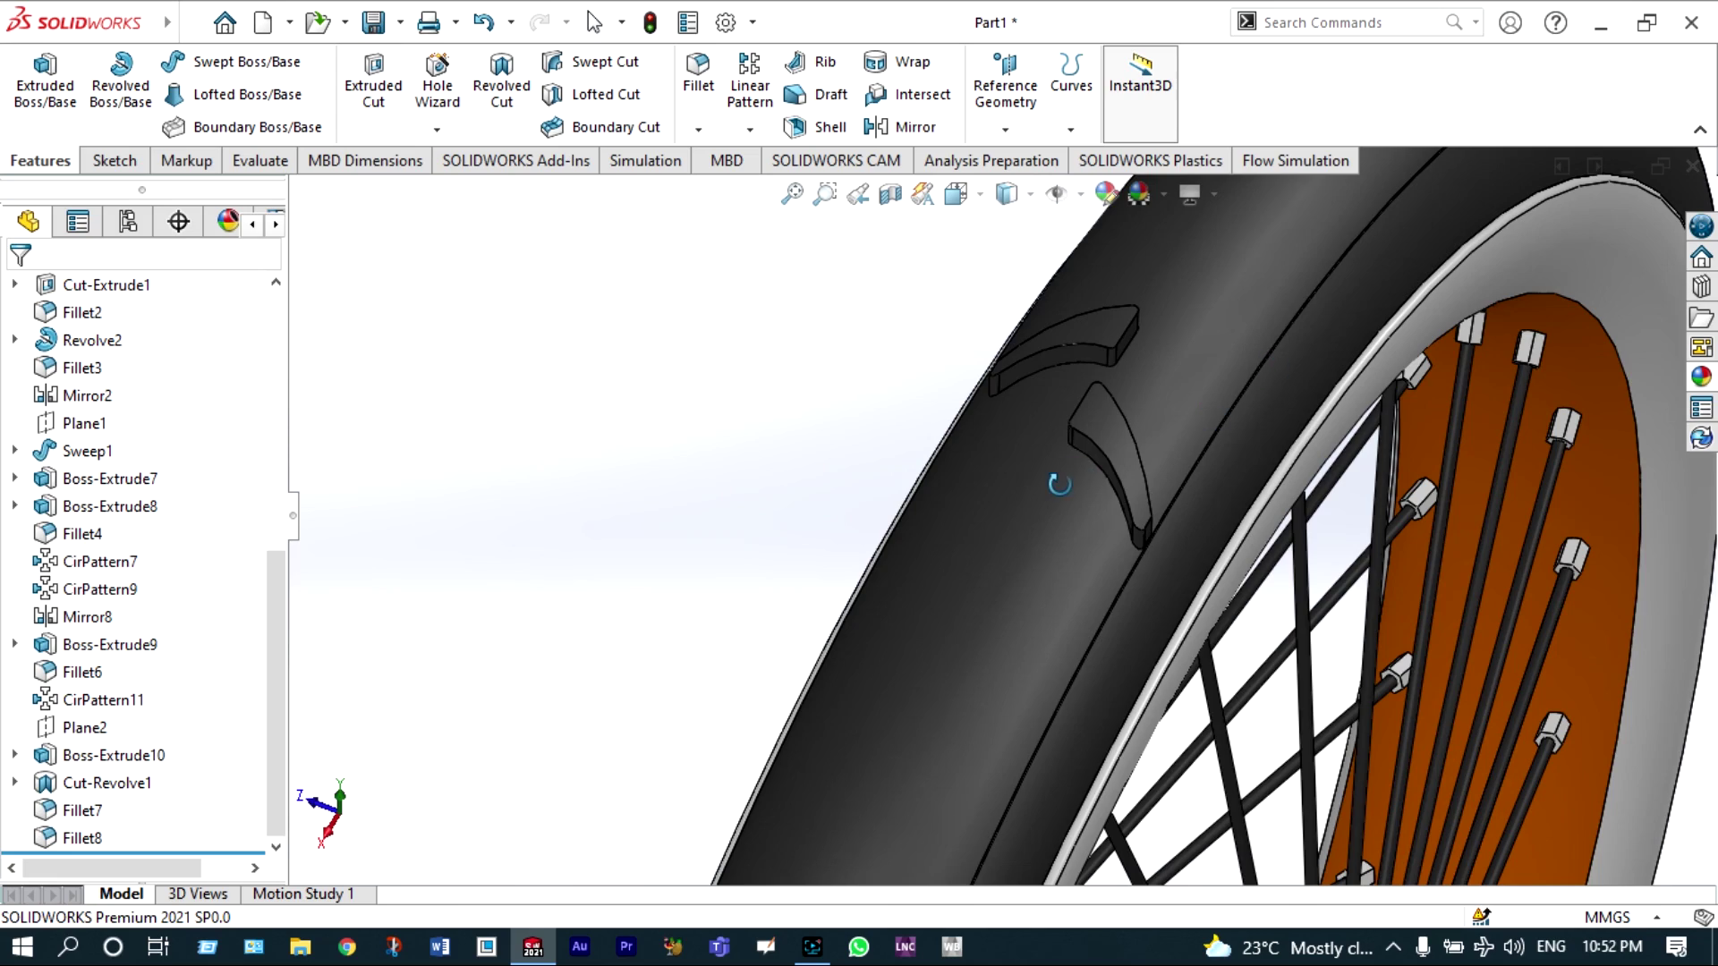
- Circular-pattern Boss-Extrude10, Cut-Revolve1, Fillet7 and Fillet8 about the red hub's cylindrical face, with 40 equally spaced instances over 360 degrees
{"action": "middle_click_drag", "start_coordinate": [850, 493], "coordinate": [877, 232]}
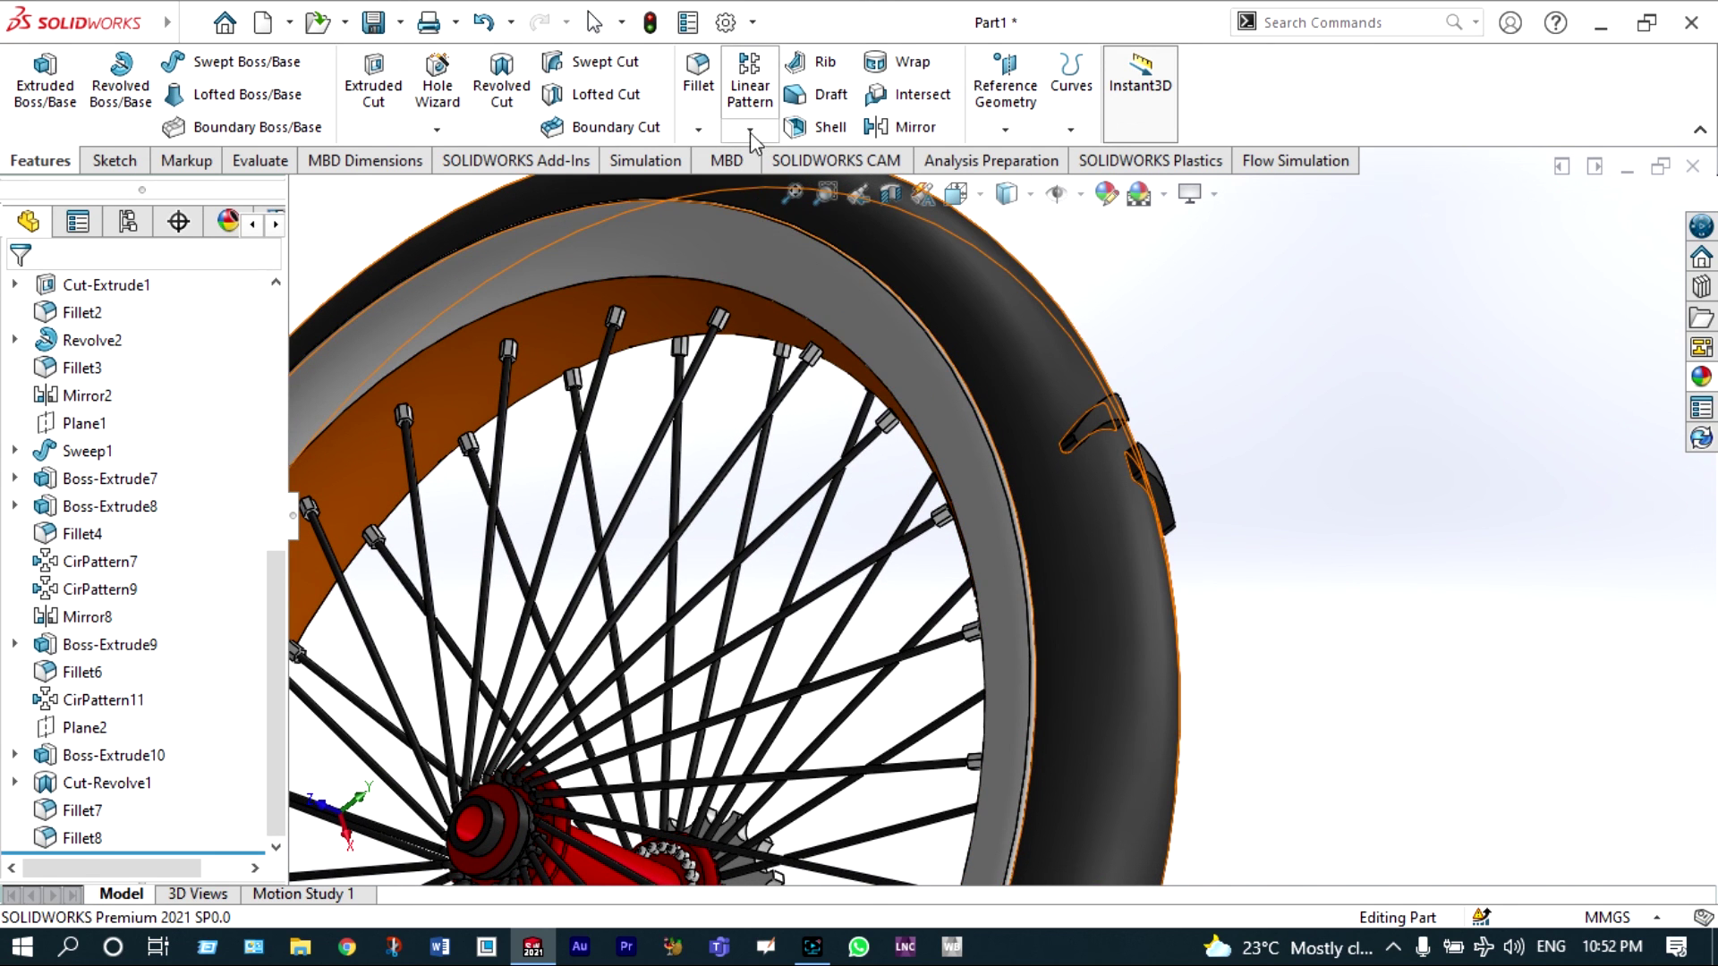
{"action": "left_click", "coordinate": [750, 130]}
{"action": "left_click", "coordinate": [767, 190]}
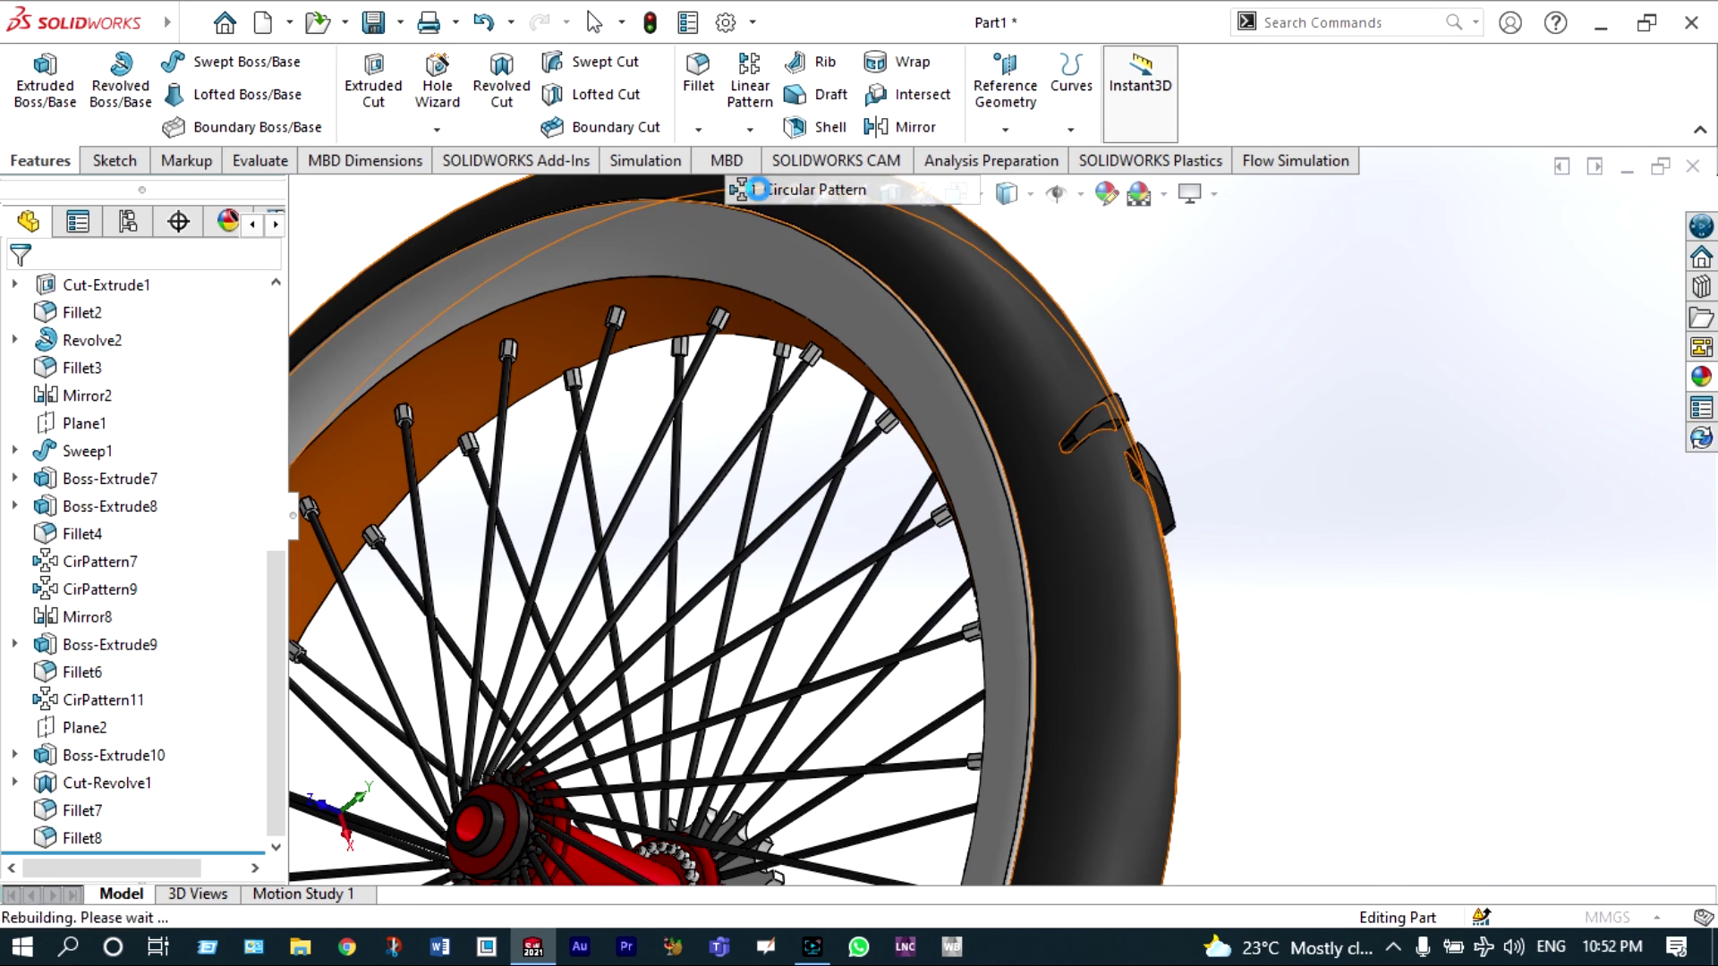
{"action": "left_click", "coordinate": [219, 369]}
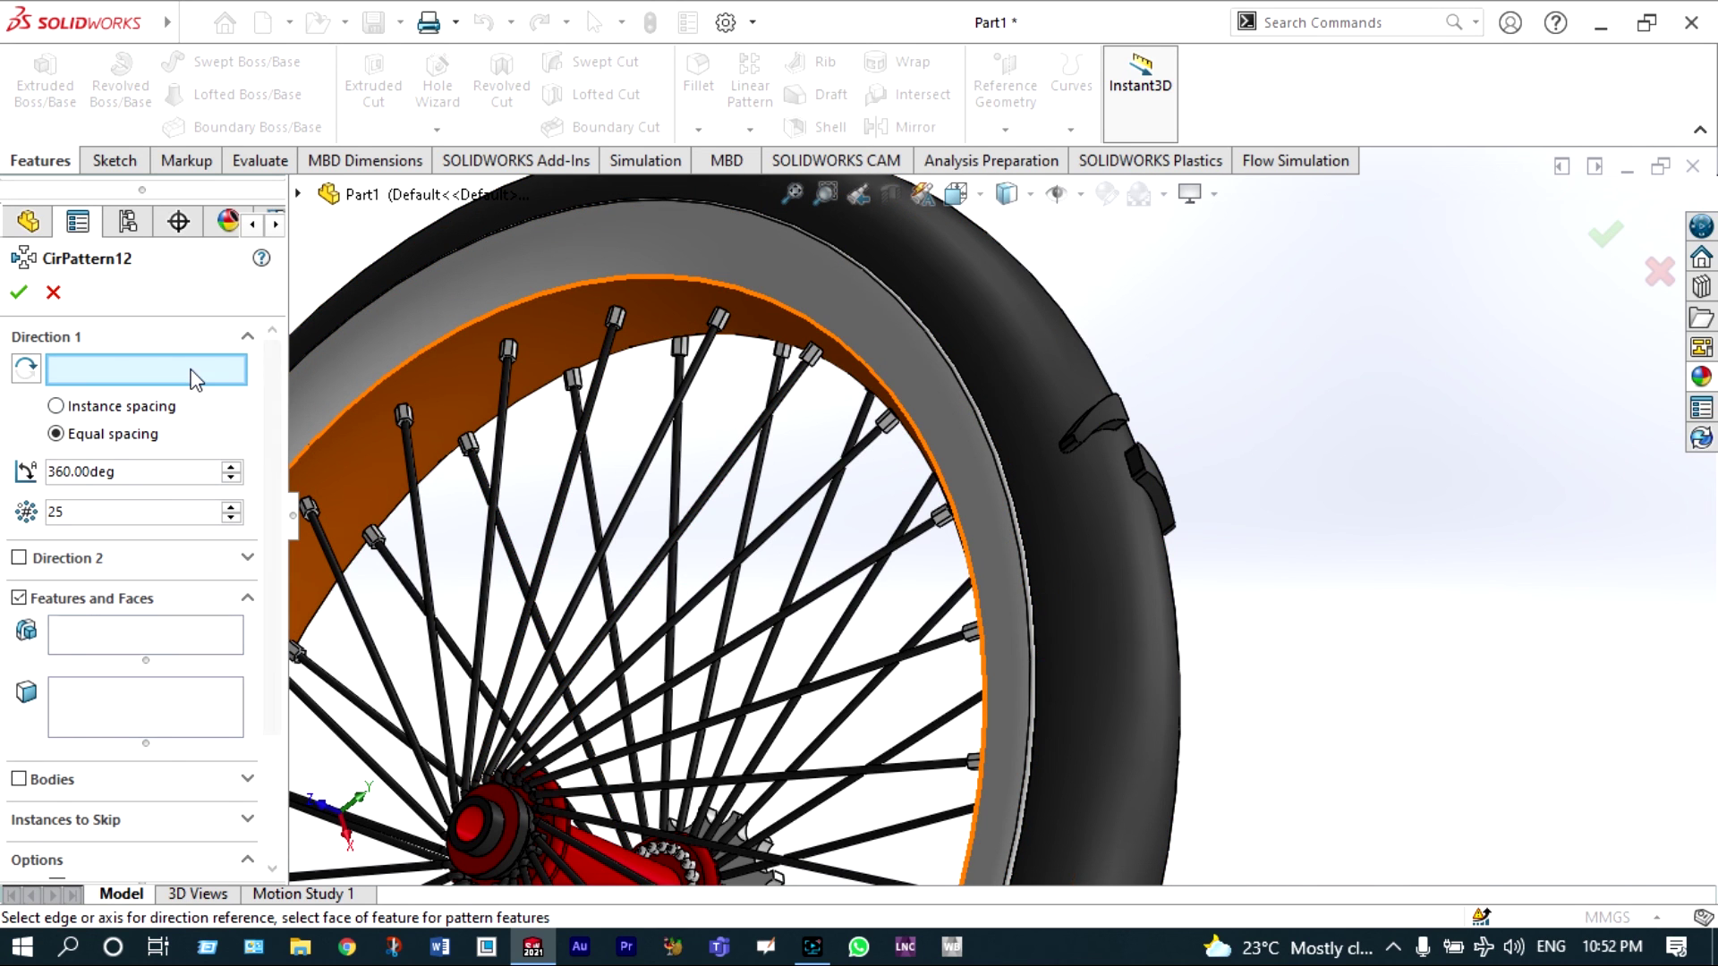
{"action": "left_click", "coordinate": [602, 850]}
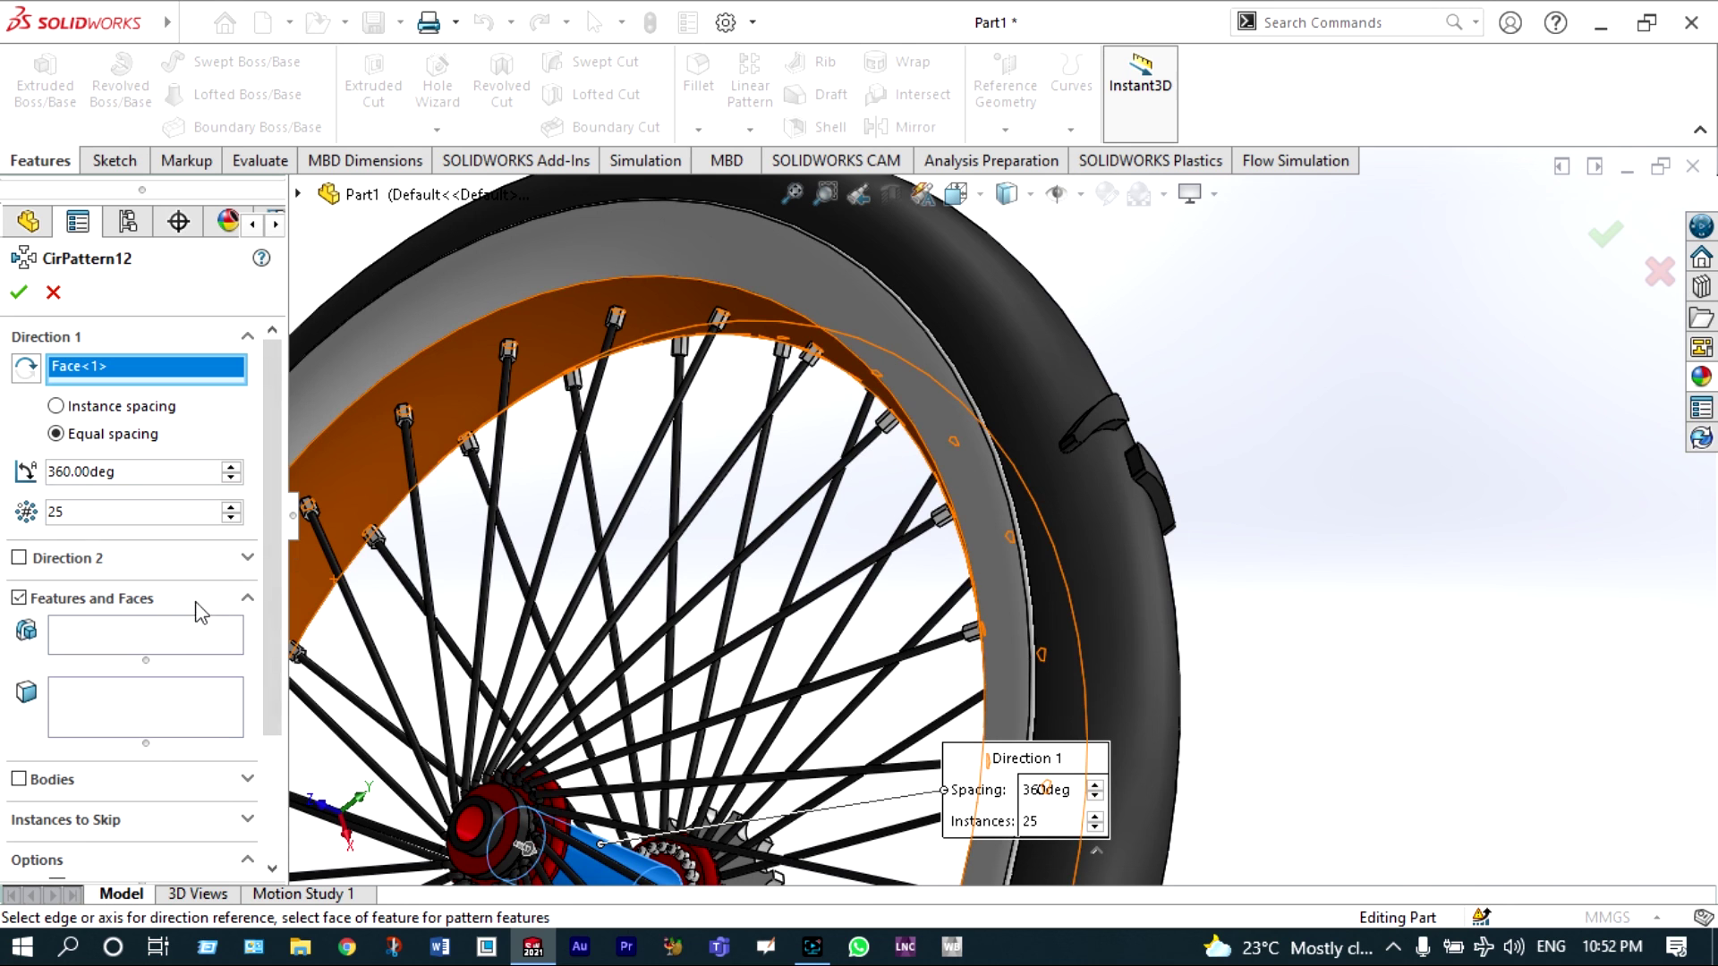
{"action": "left_click", "coordinate": [182, 633]}
{"action": "scroll", "coordinate": [970, 540], "scroll_direction": "up", "scroll_amount": 6}
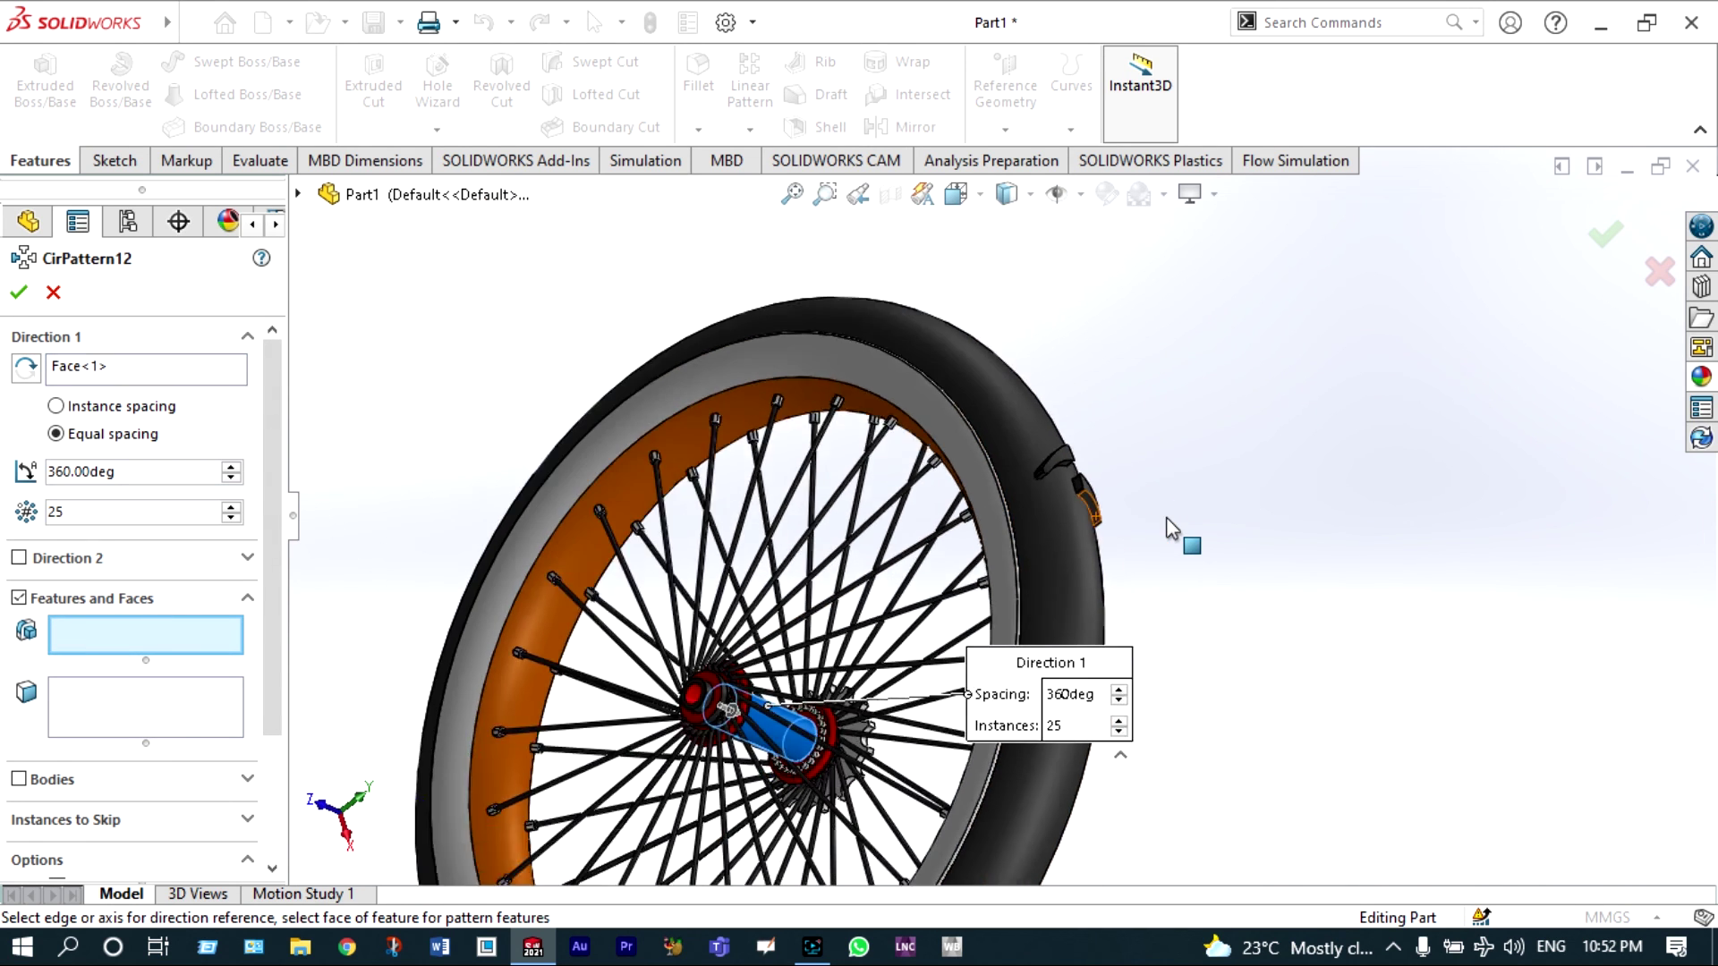
{"action": "left_click", "coordinate": [298, 194]}
{"action": "left_click", "coordinate": [400, 857]}
{"action": "left_click", "coordinate": [441, 775], "text": "shift"}
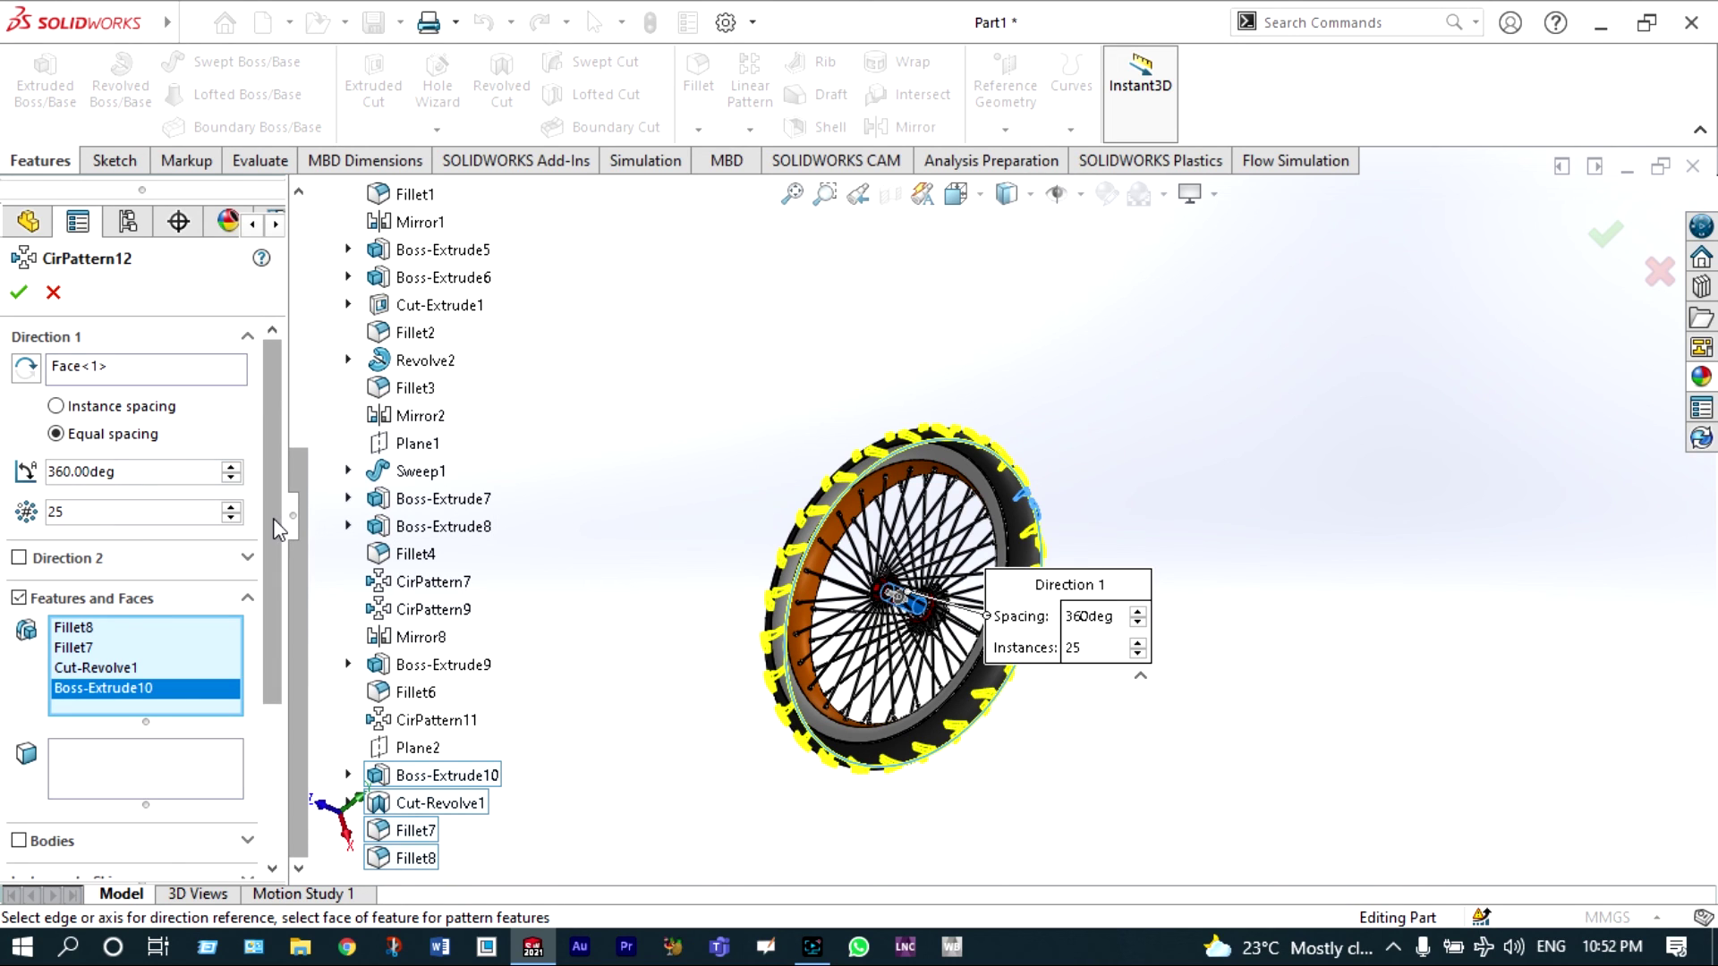
{"action": "left_click", "coordinate": [231, 506]}
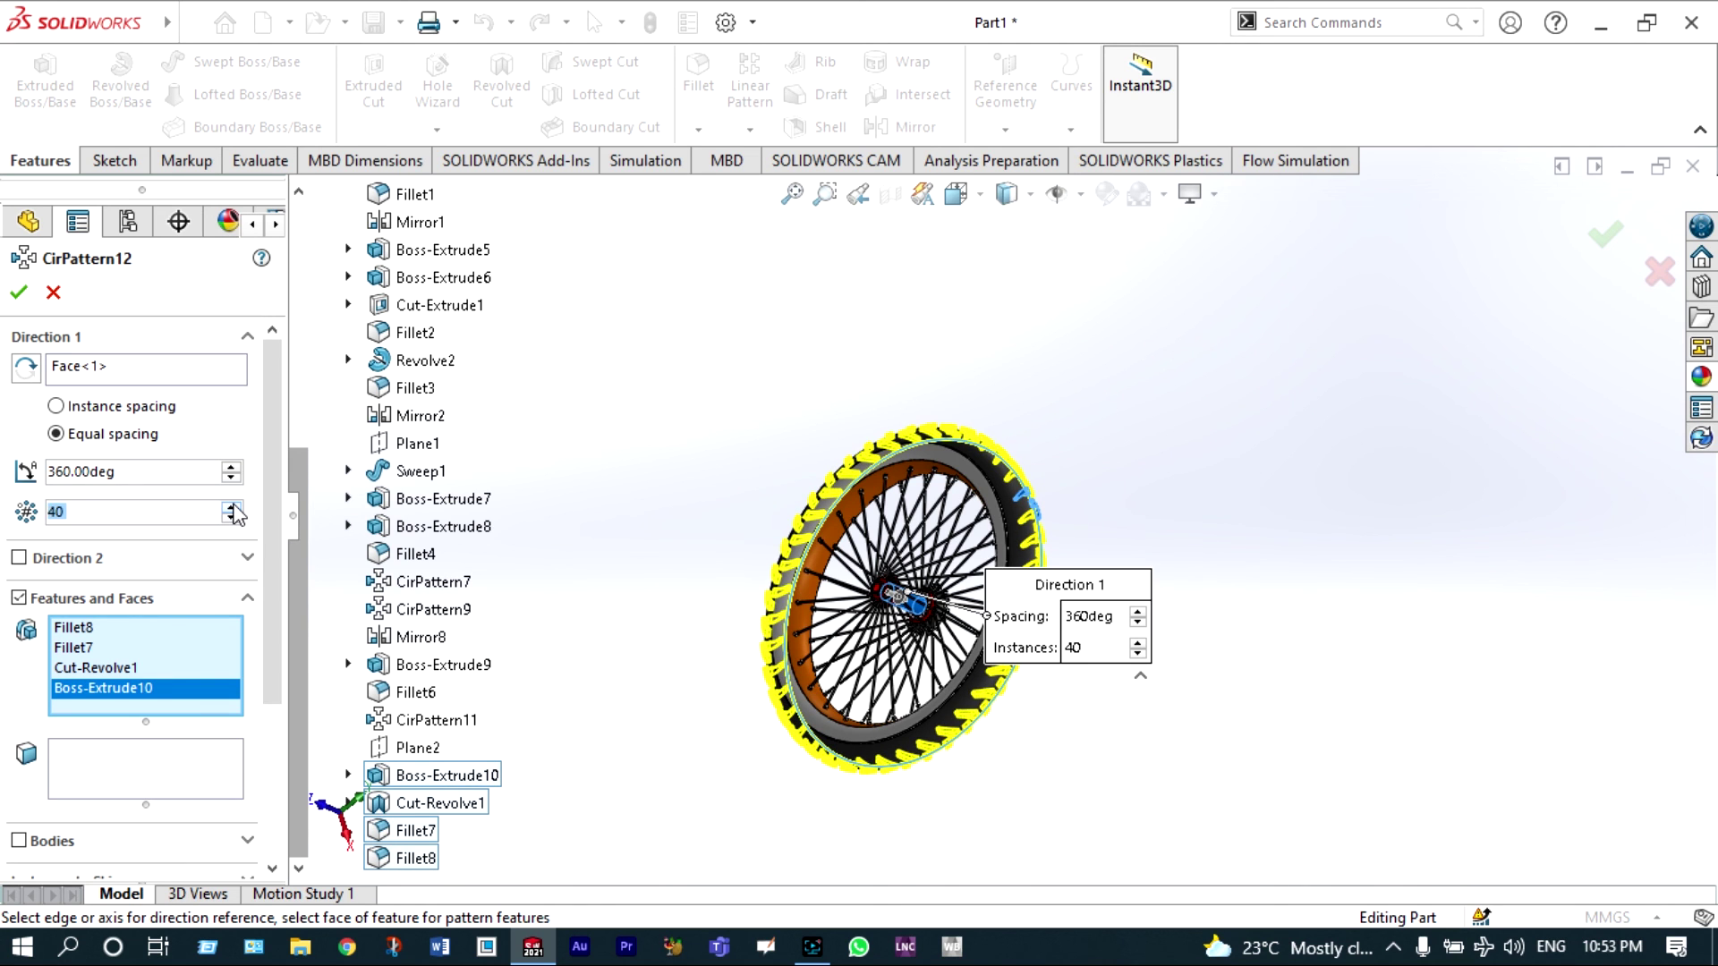
{"action": "left_click", "coordinate": [18, 292]}
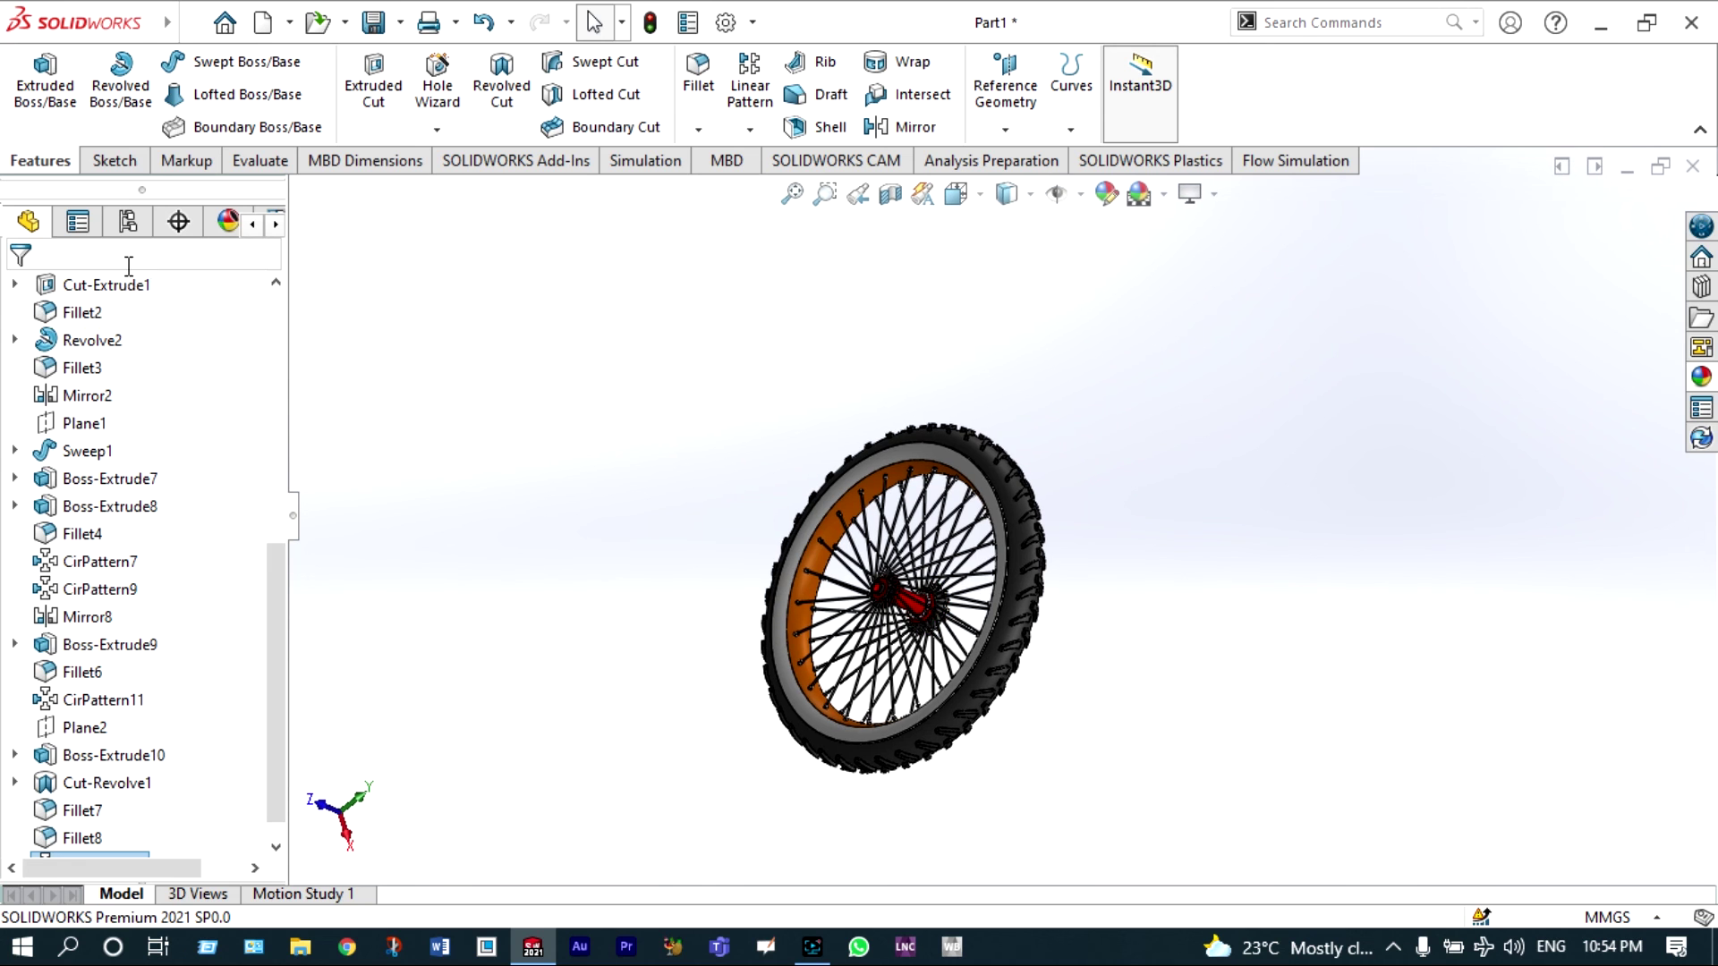
- Examine the patterned tyre tread and the whole wheel from several angles
{"action": "scroll", "coordinate": [716, 474], "scroll_direction": "down", "scroll_amount": 3}
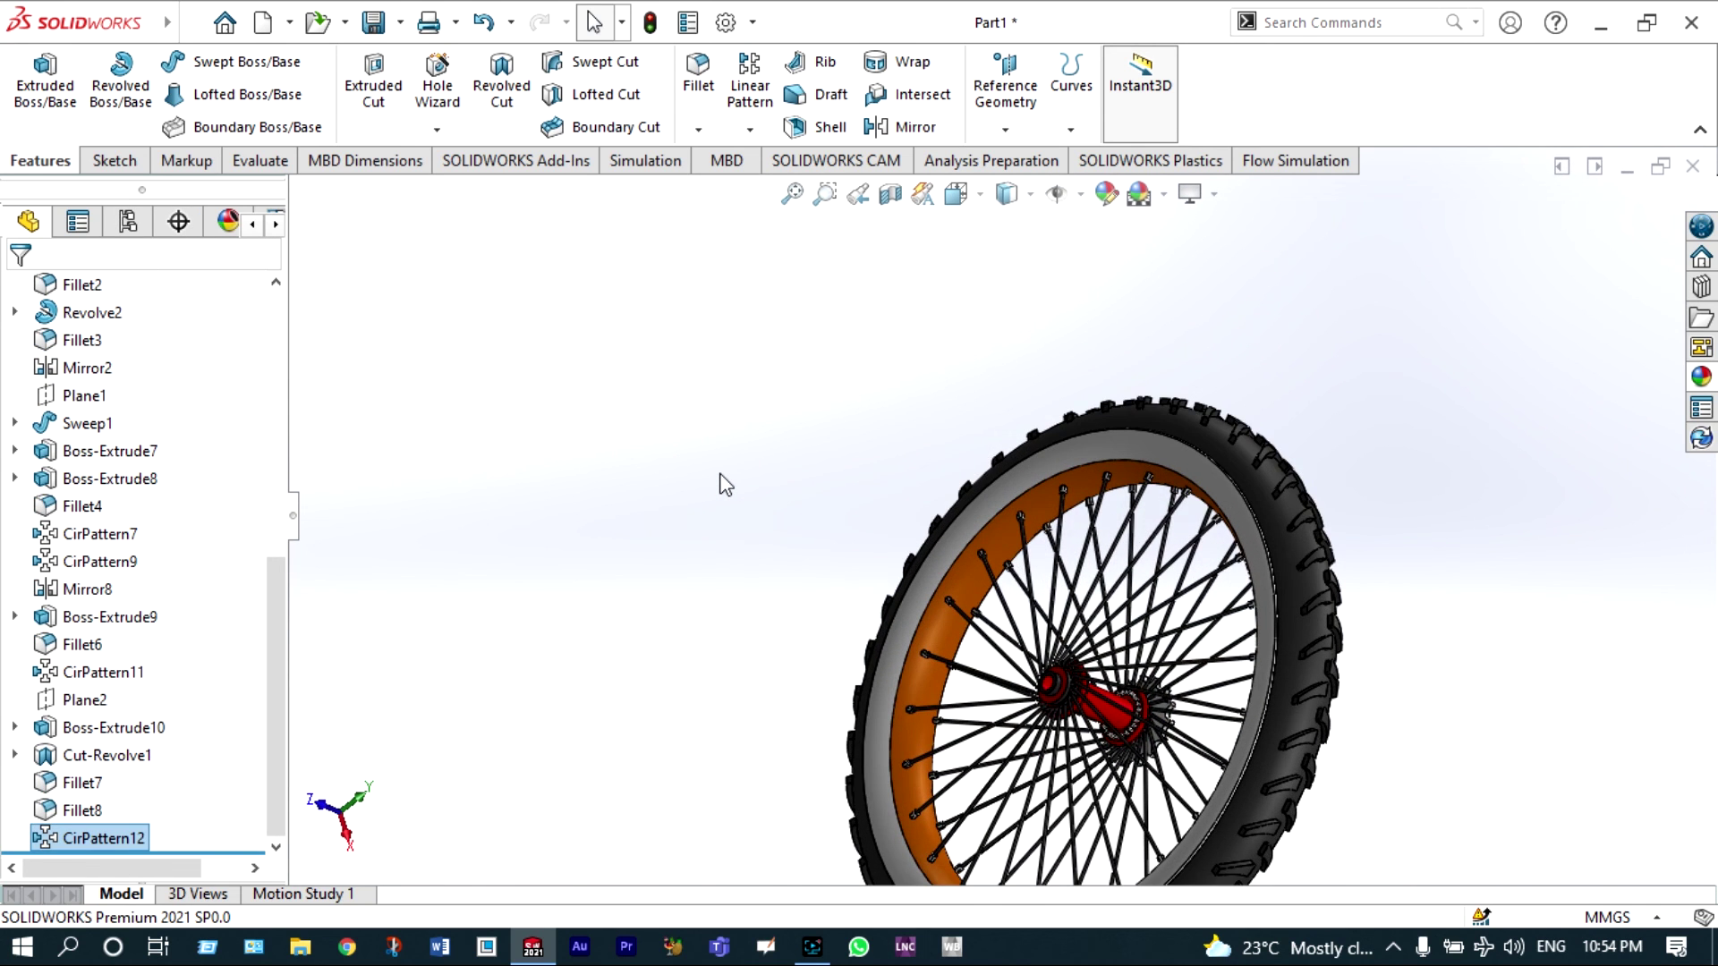
{"action": "scroll", "coordinate": [721, 478], "scroll_direction": "up", "scroll_amount": 2}
{"action": "right_click", "coordinate": [717, 471]}
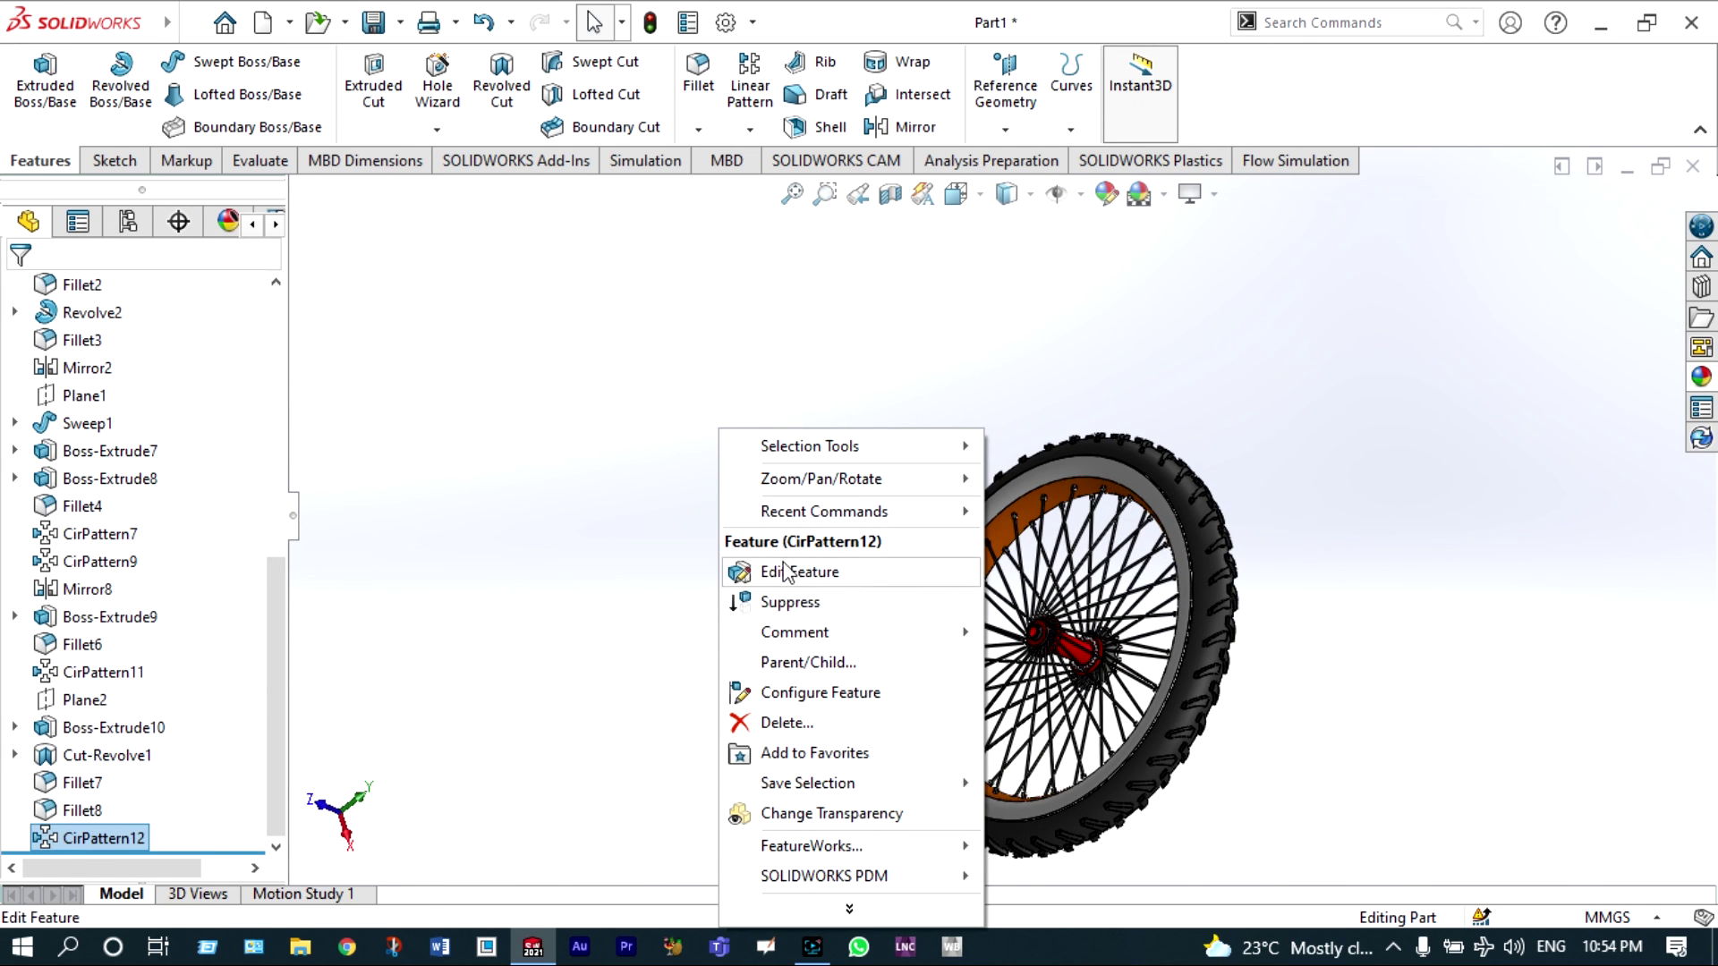
{"action": "mouse_move", "coordinate": [857, 480]}
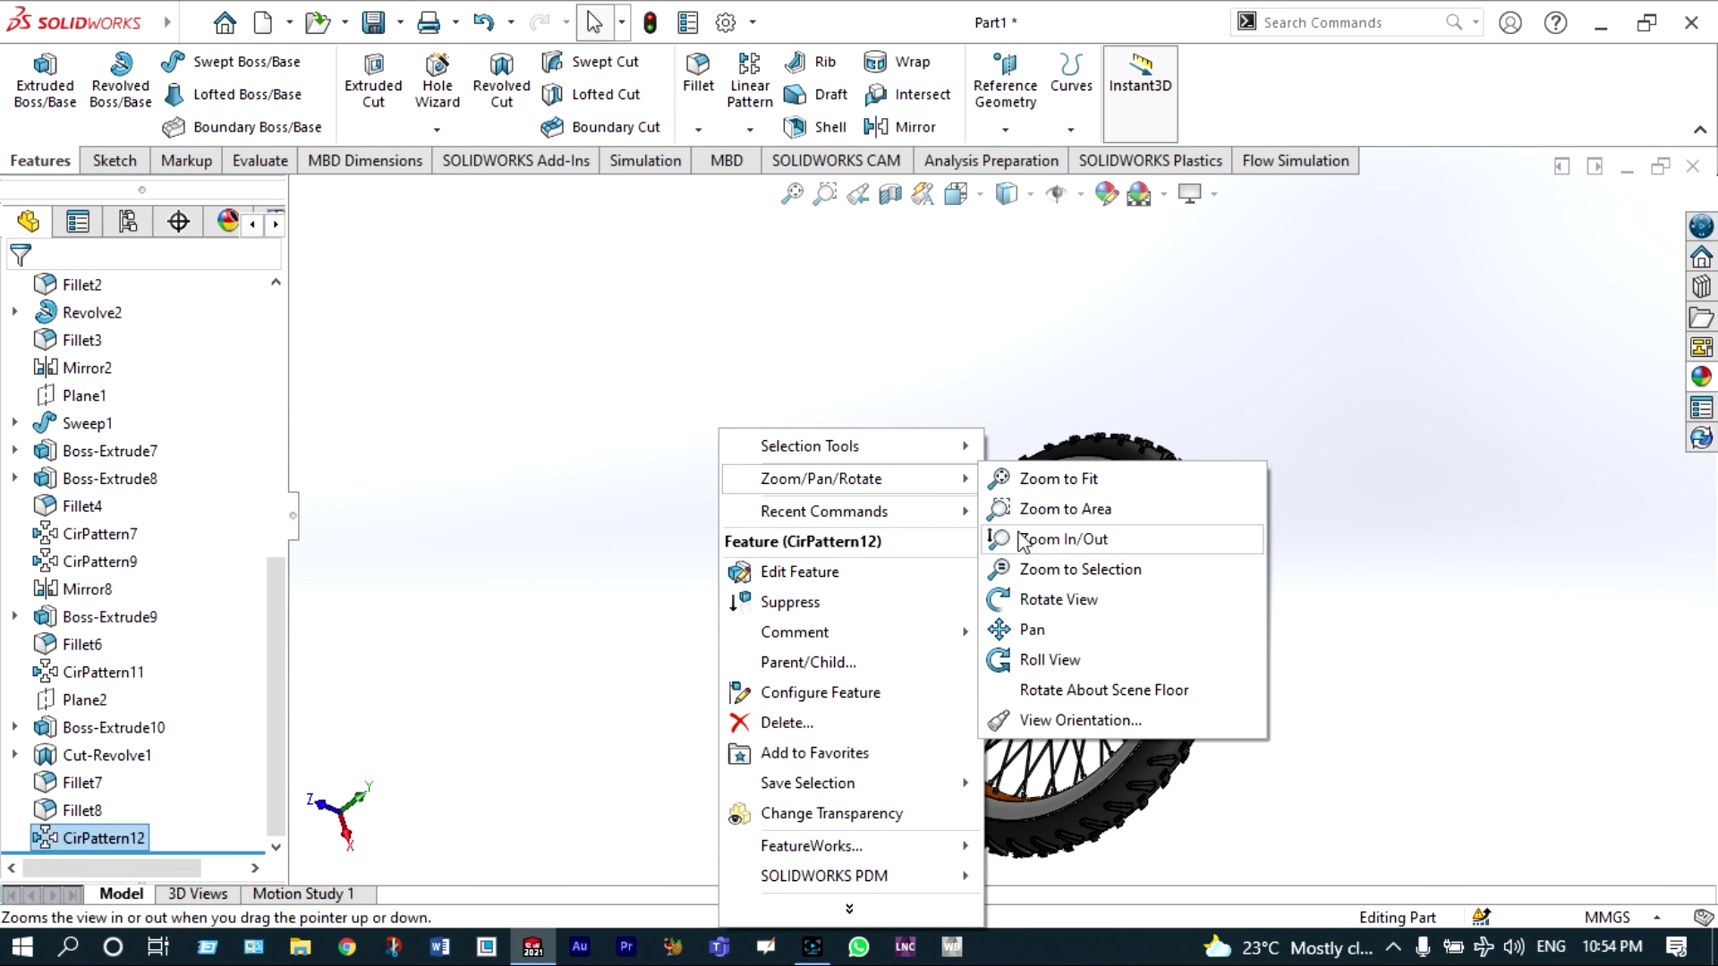
{"action": "left_click", "coordinate": [1027, 598]}
{"action": "left_click_drag", "start_coordinate": [1027, 597], "coordinate": [706, 519]}
{"action": "scroll", "coordinate": [1052, 491], "scroll_direction": "down", "scroll_amount": 3}
{"action": "left_click_drag", "start_coordinate": [927, 341], "coordinate": [1085, 595]}
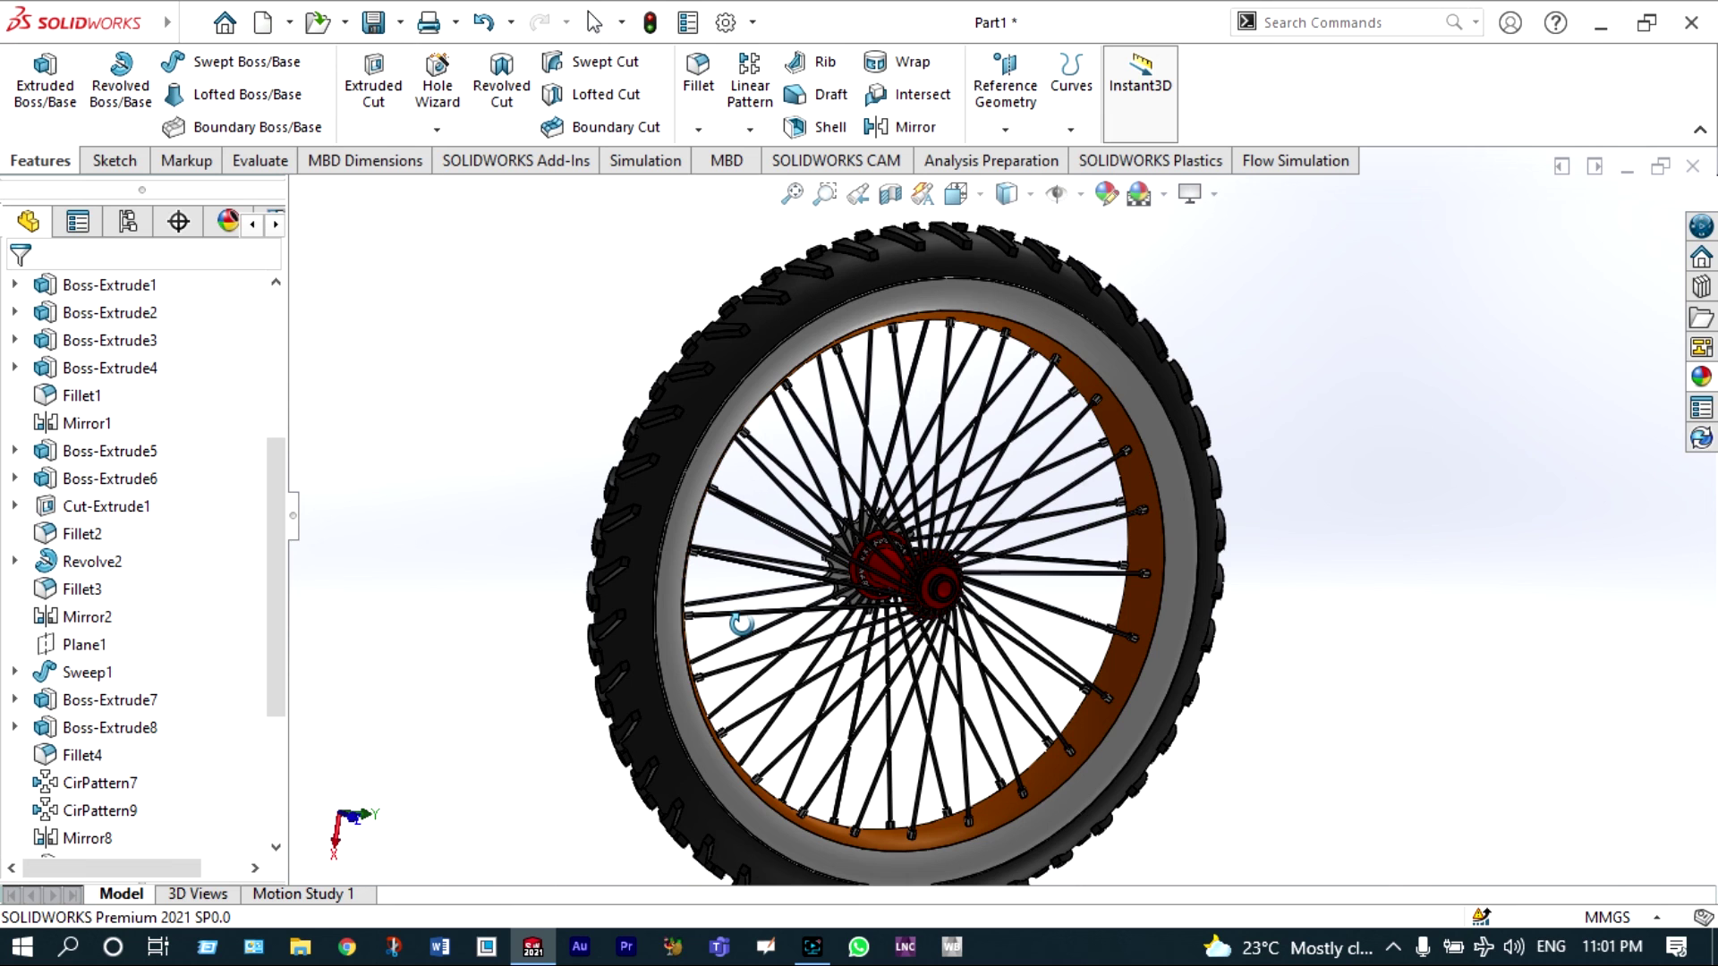
{"action": "middle_click_drag", "start_coordinate": [731, 623], "coordinate": [733, 642]}
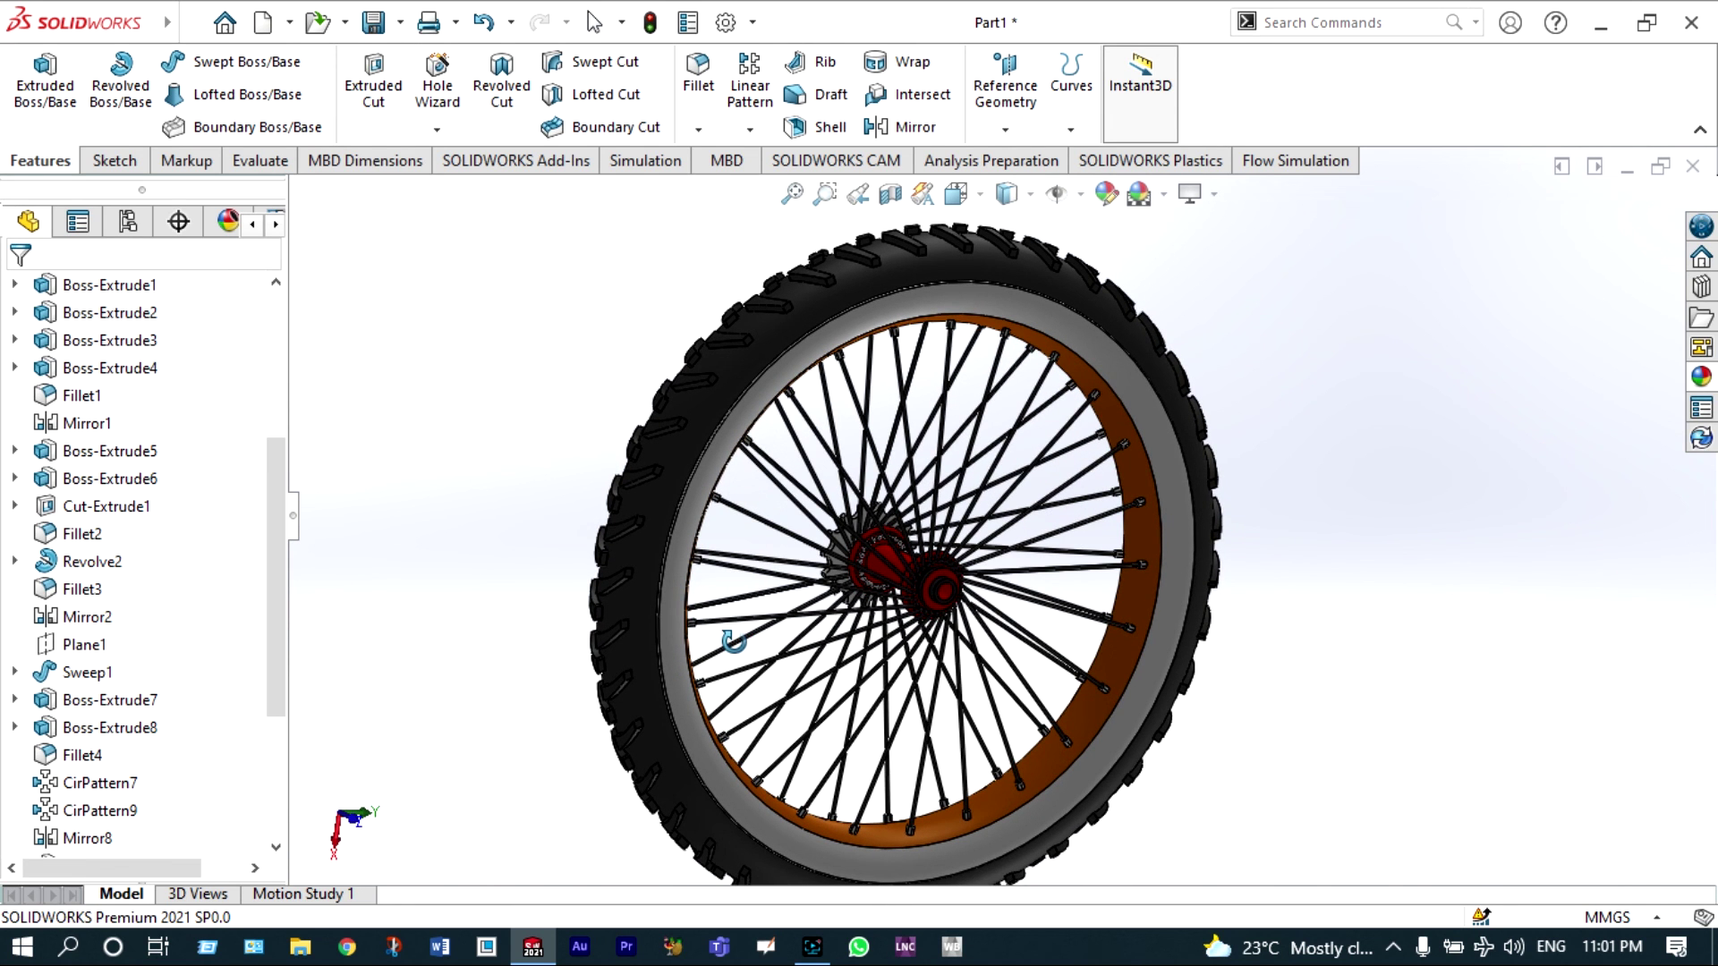